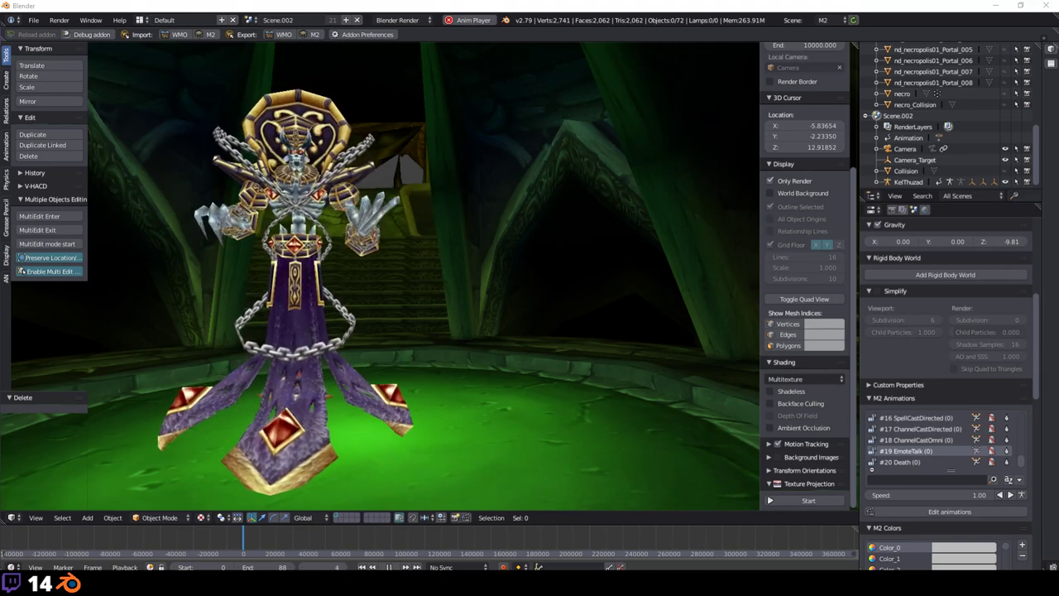
Step: Add a text object snapped to the 3D cursor beside the figure
{"action": "left_click", "coordinate": [485, 297]}
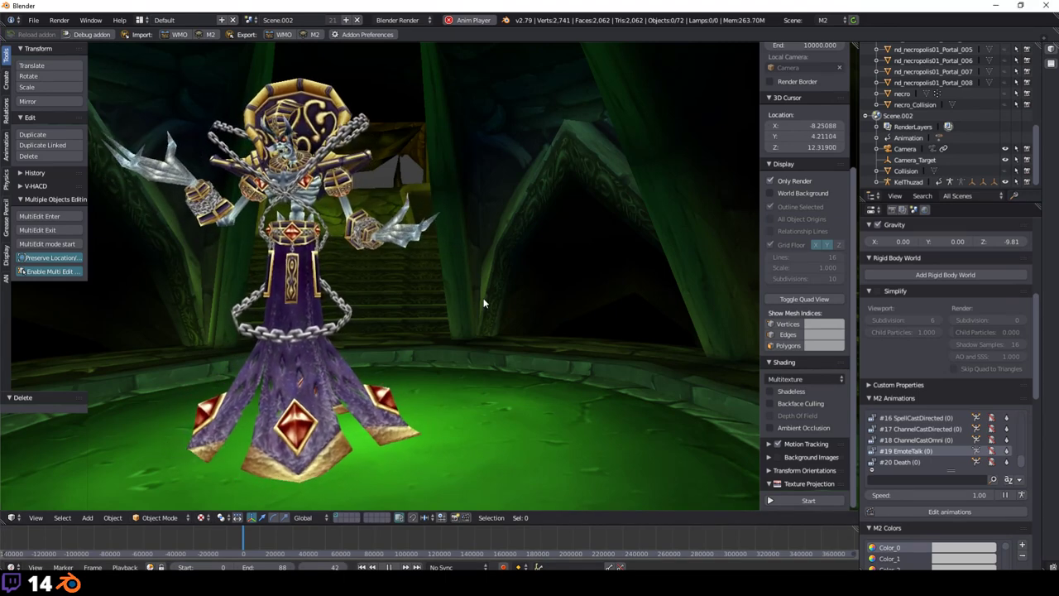
{"action": "key", "text": "shift+a"}
{"action": "left_click", "coordinate": [450, 355]}
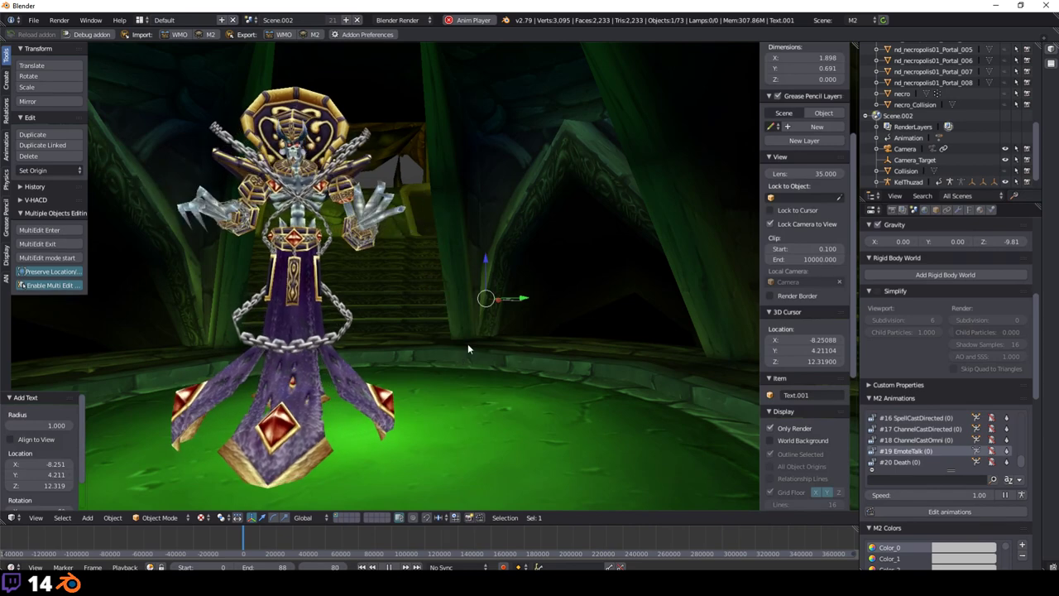
{"action": "key", "text": "shift+s"}
{"action": "left_click", "coordinate": [467, 343]}
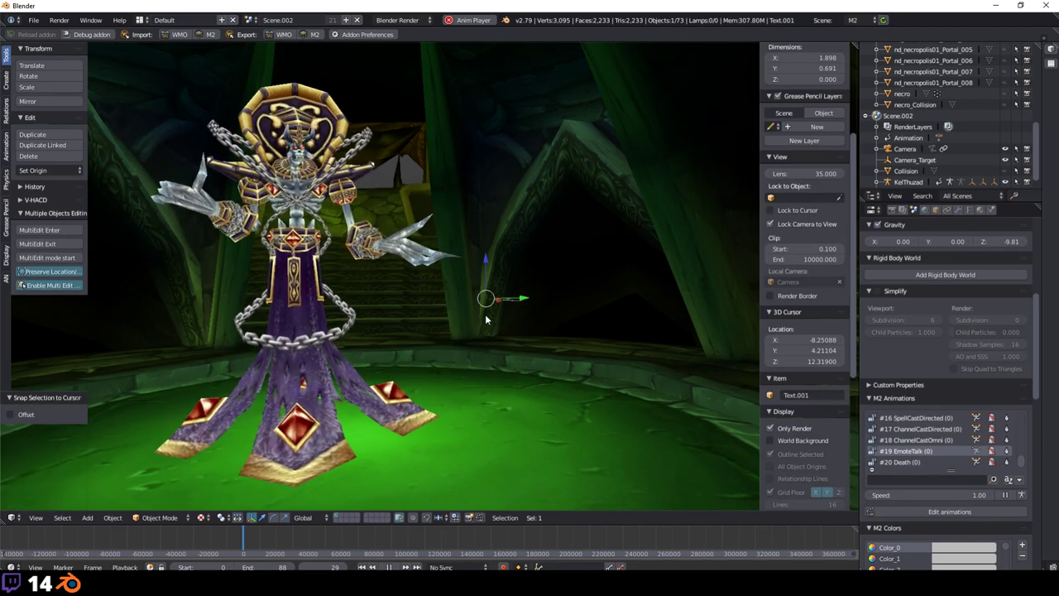
Step: Stand the text upright with a 90° X rotation and turn it 180° around Z
{"action": "key", "text": "r"}
{"action": "key", "text": "x"}
{"action": "key", "text": "9"}
{"action": "key", "text": "0"}
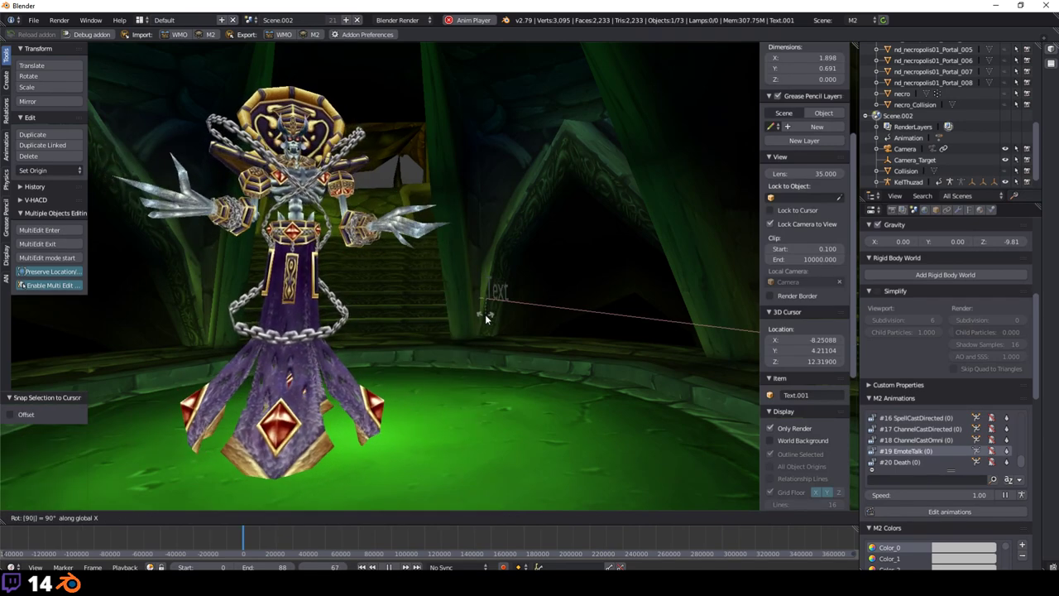
{"action": "key", "text": "Return"}
{"action": "key", "text": "z"}
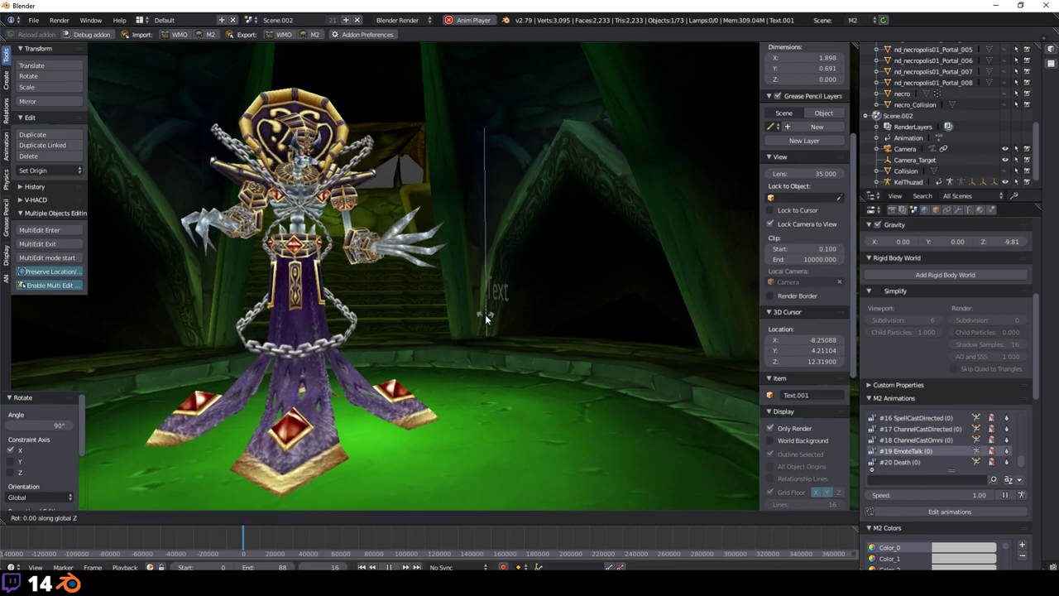
{"action": "key", "text": "9"}
{"action": "key", "text": "0"}
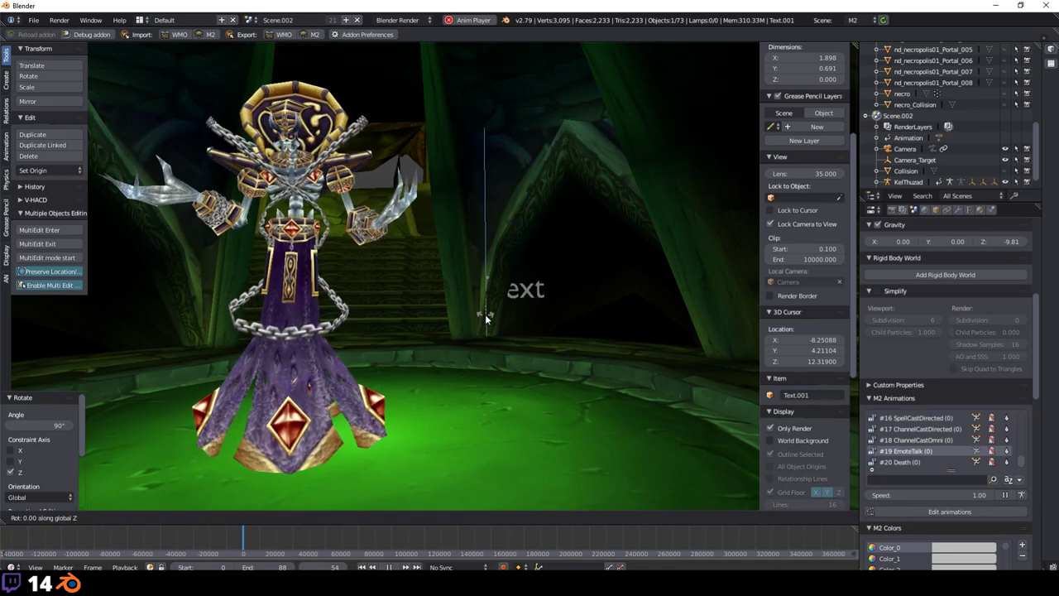
{"action": "key", "text": "BackSpace"}
{"action": "key", "text": "BackSpace"}
{"action": "type", "text": "180"}
{"action": "key", "text": "Return"}
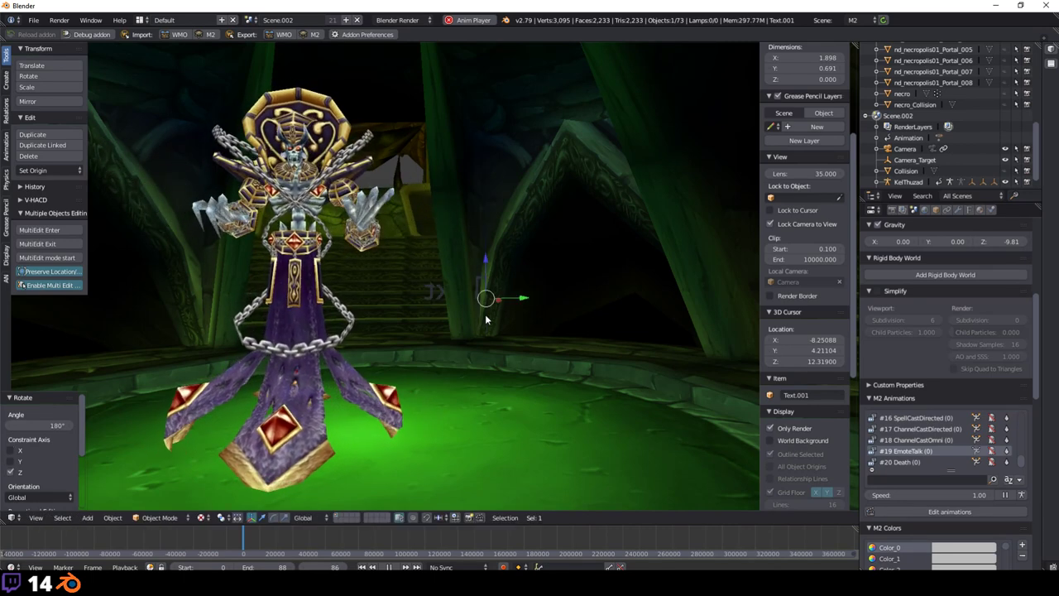
Step: Turn the text another 180° around Z so it reads correctly, shift it left and enlarge it
{"action": "key", "text": "g"}
{"action": "key", "text": "Return"}
{"action": "type", "text": "rz"}
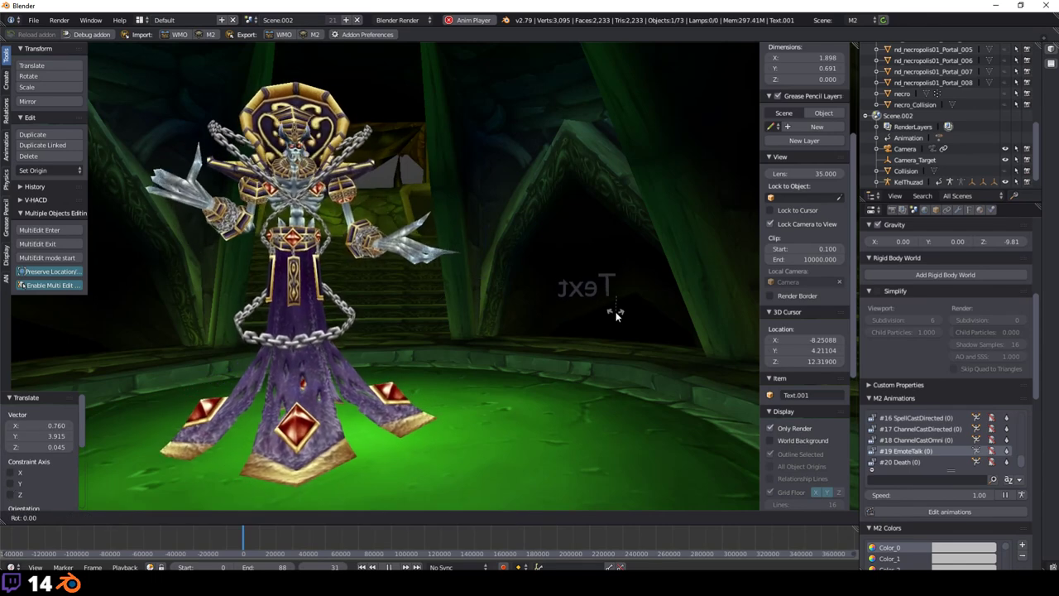
{"action": "type", "text": "180"}
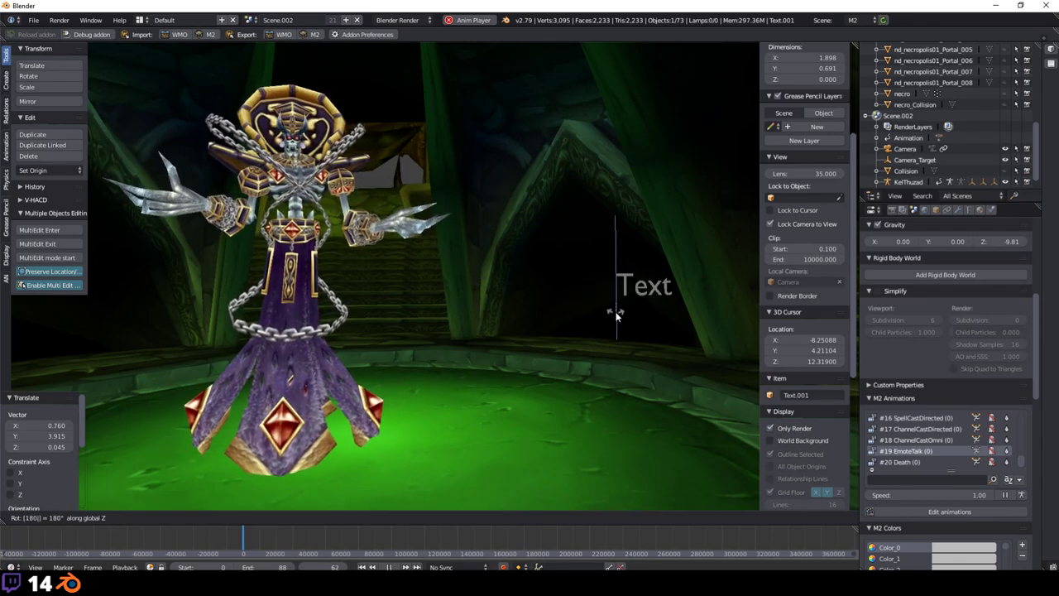
{"action": "key", "text": "Return"}
{"action": "key", "text": "g"}
{"action": "key", "text": "Return"}
{"action": "key", "text": "s"}
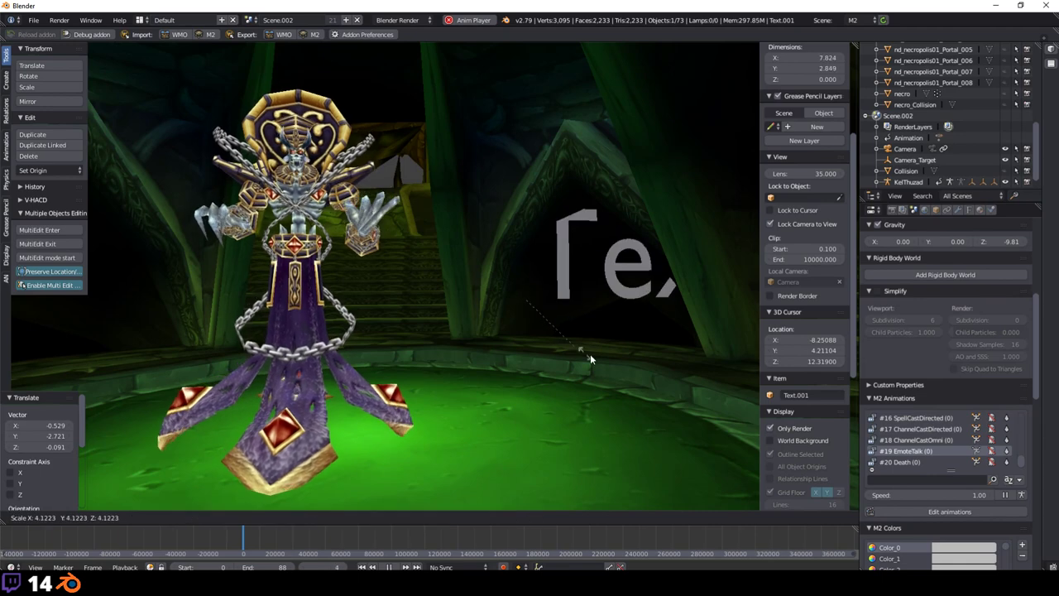
{"action": "key", "text": "Return"}
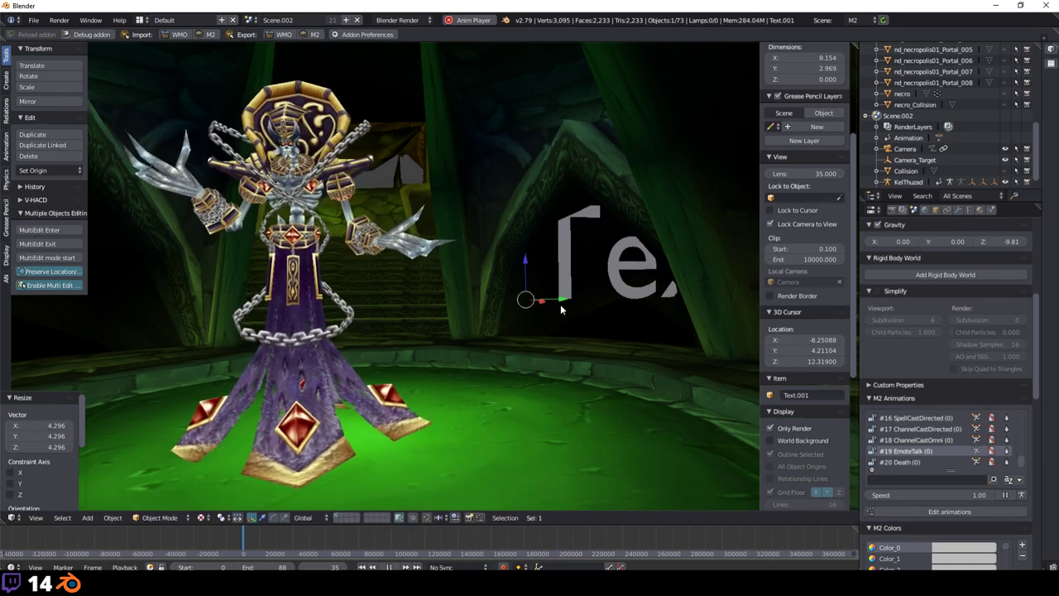
Step: Scale the text to 0.5 and move it along X and Y to the right of the figure
{"action": "key", "text": "g"}
{"action": "key", "text": "x"}
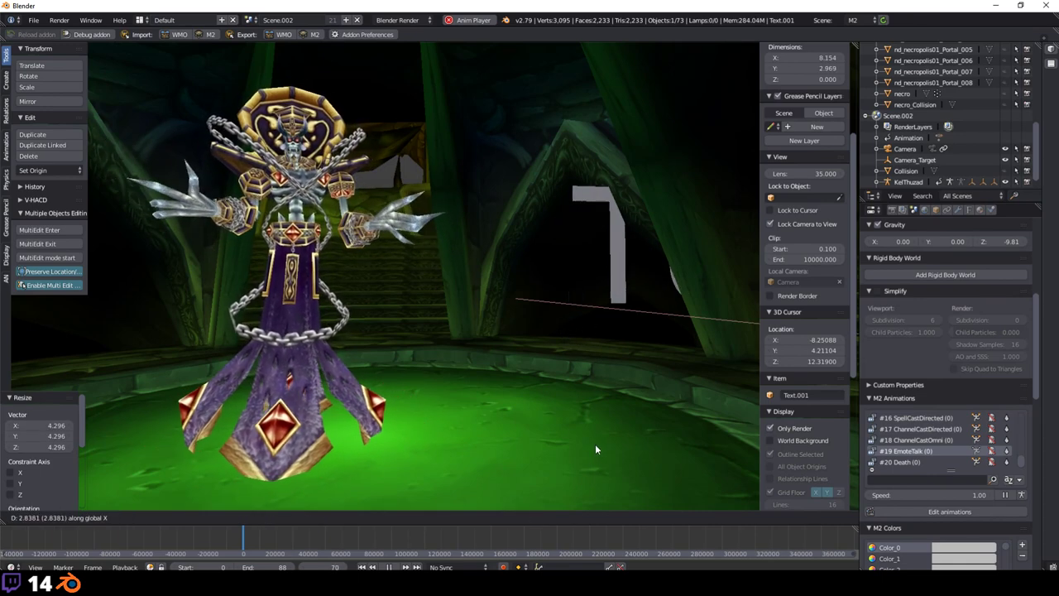
{"action": "key", "text": "Return"}
{"action": "key", "text": "g"}
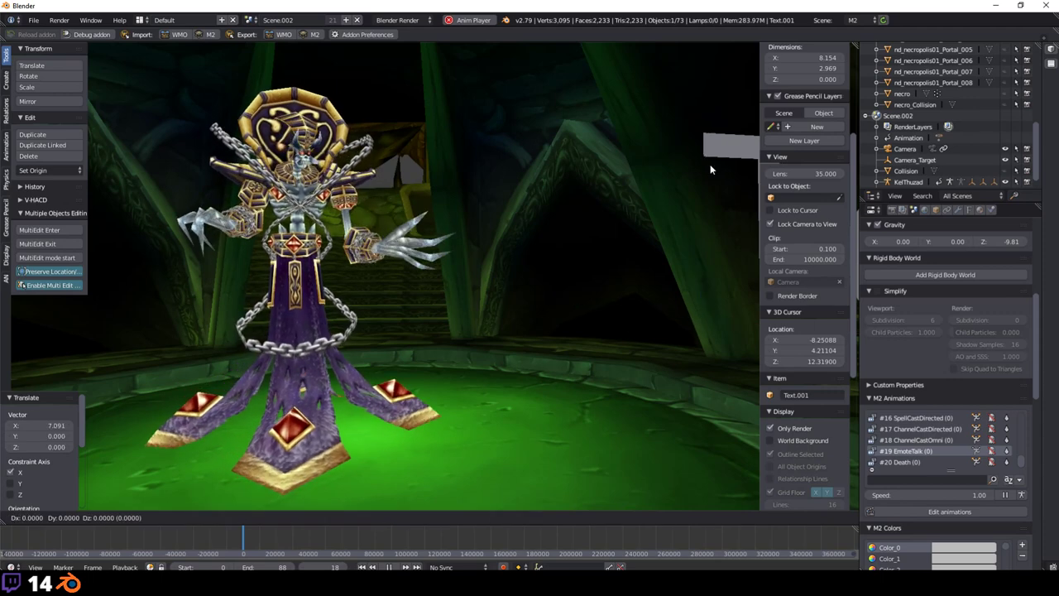
{"action": "key", "text": "y"}
{"action": "key", "text": "Return"}
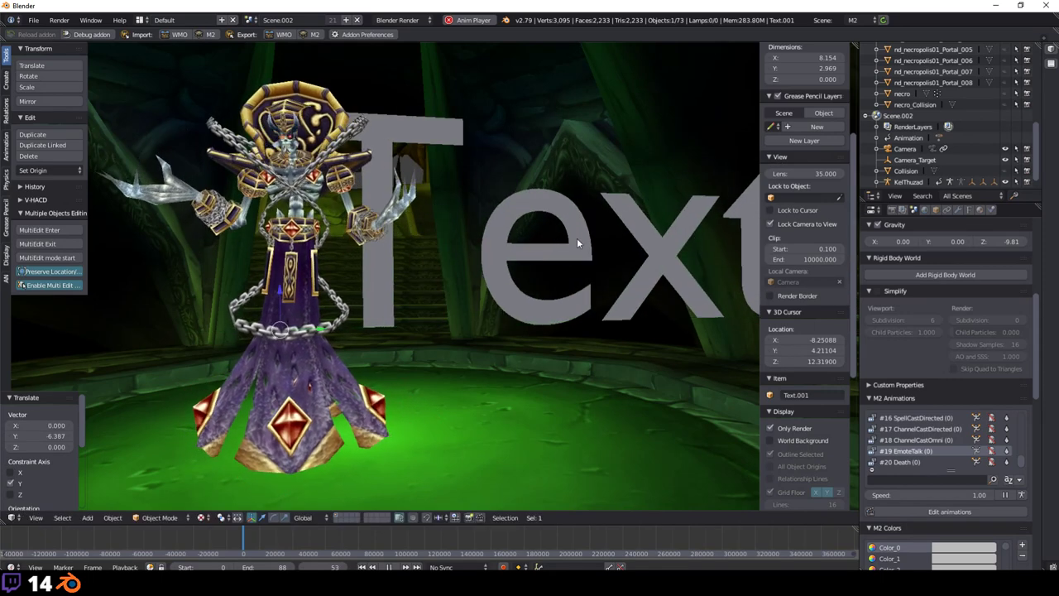
{"action": "type", "text": "s.5"}
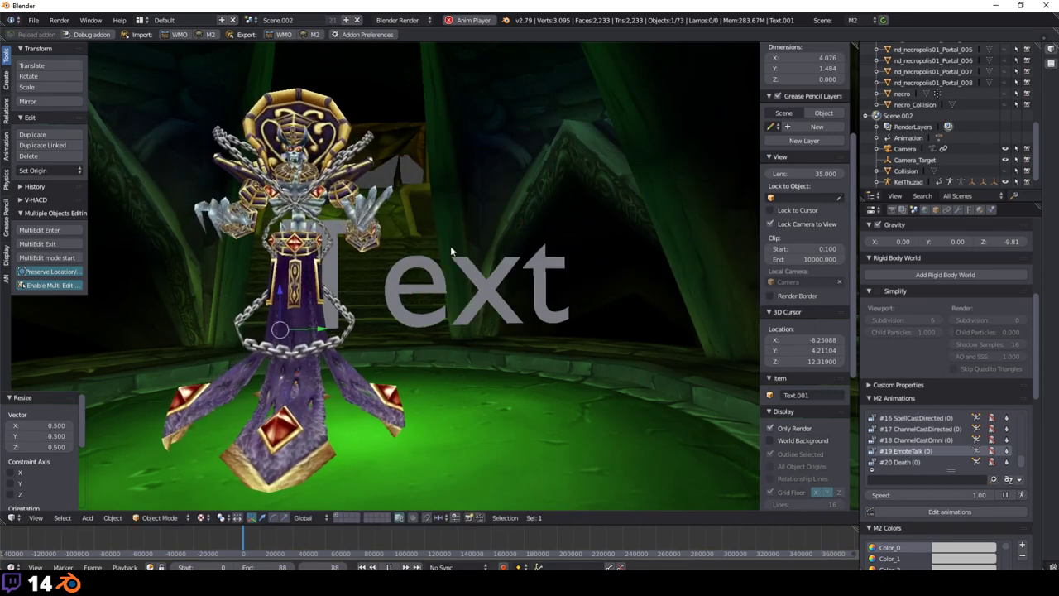
{"action": "key", "text": "Return"}
{"action": "key", "text": "g"}
{"action": "key", "text": "y"}
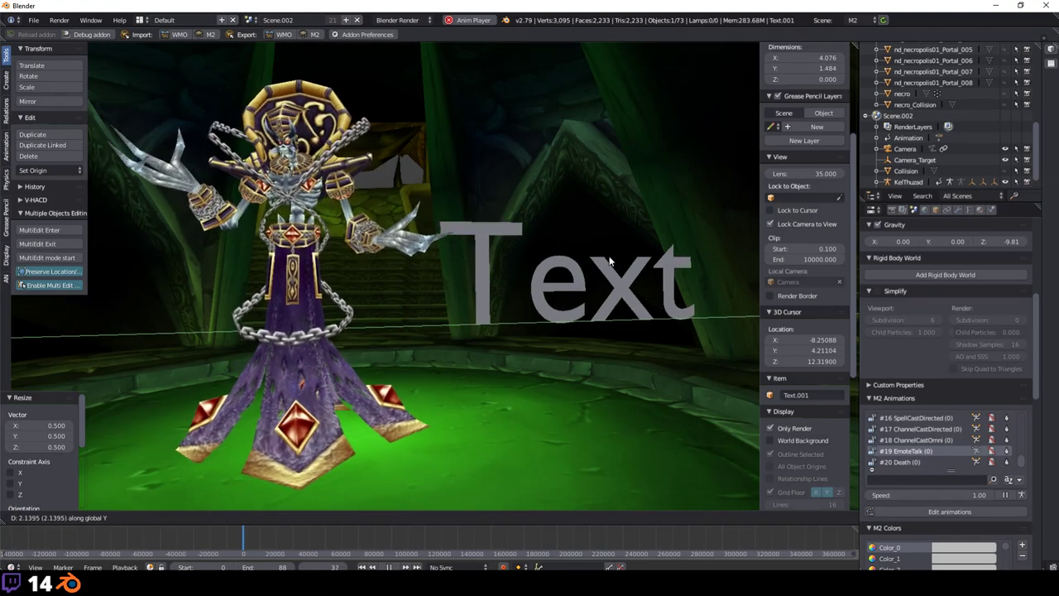
{"action": "key", "text": "Return"}
Step: Retype the text to read 'Starting soon' and scale it down
{"action": "key", "text": "Tab"}
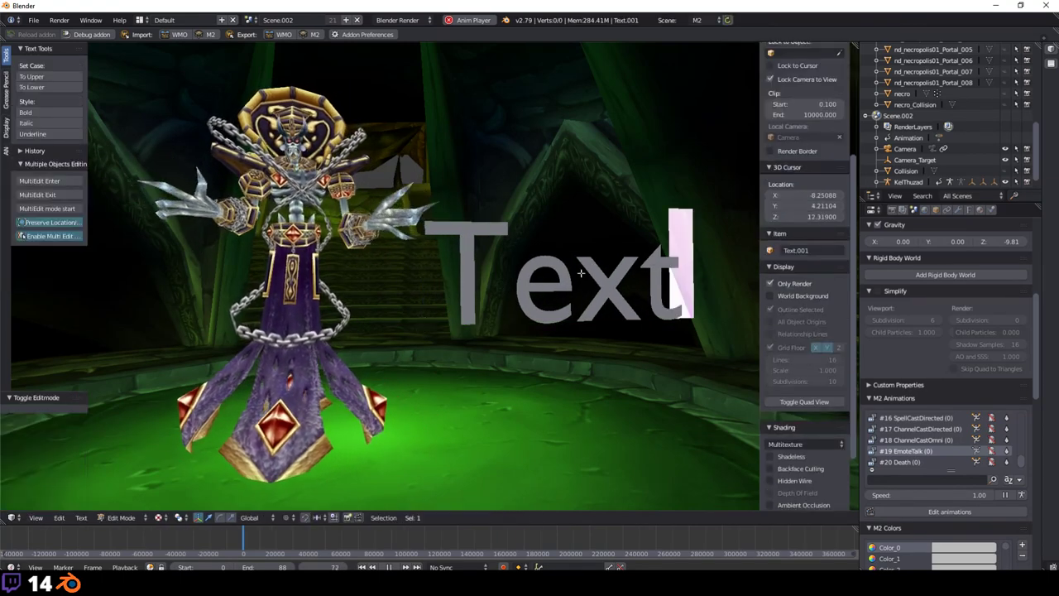
{"action": "key", "text": "BackSpace"}
{"action": "key", "text": "BackSpace"}
{"action": "key", "text": "BackSpace"}
{"action": "key", "text": "BackSpace"}
{"action": "type", "text": "St"}
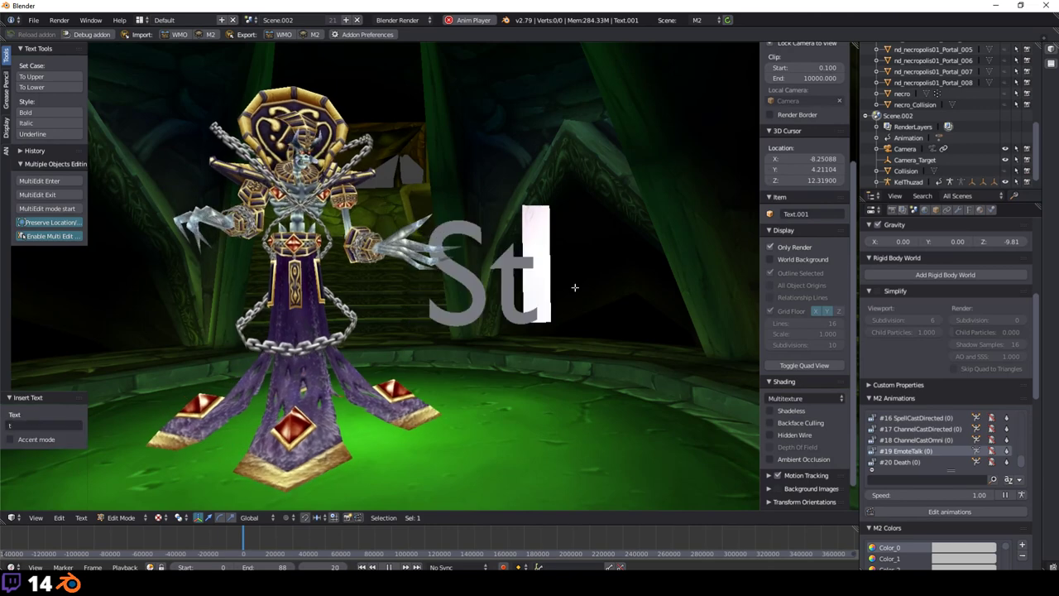
{"action": "type", "text": "arting"}
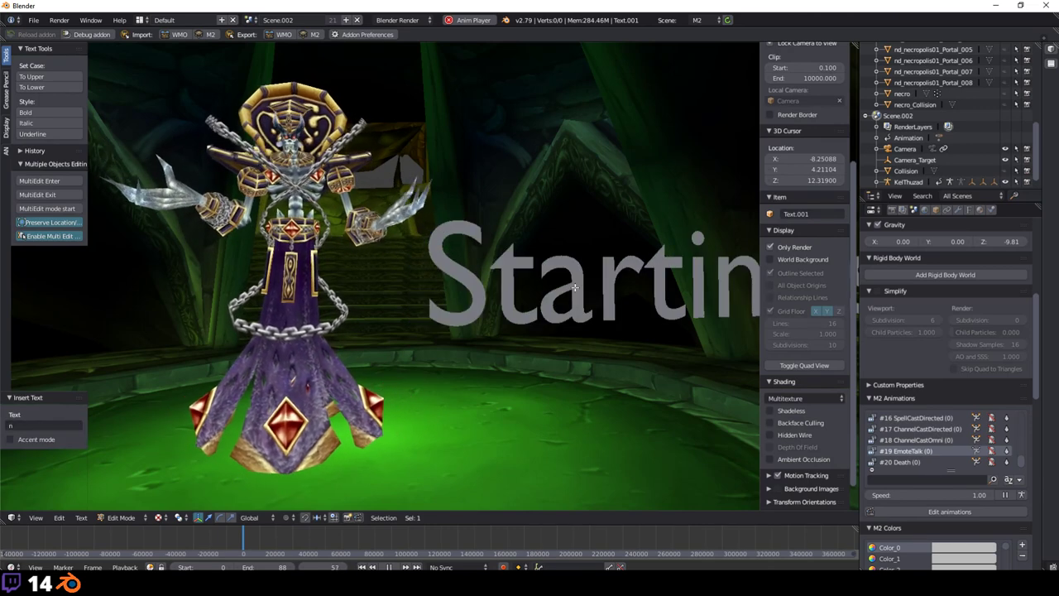
{"action": "key", "text": "Tab"}
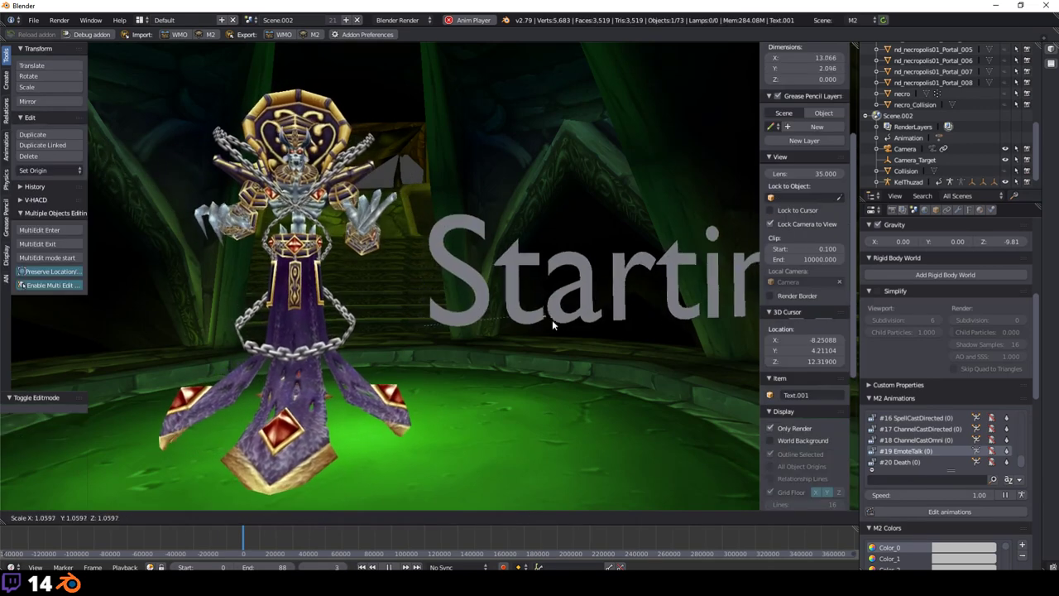
{"action": "key", "text": "s"}
{"action": "left_click", "coordinate": [456, 288]}
Step: Delete the stray last letter, raise the text near the top of the view, and duplicate it
{"action": "key", "text": "Tab"}
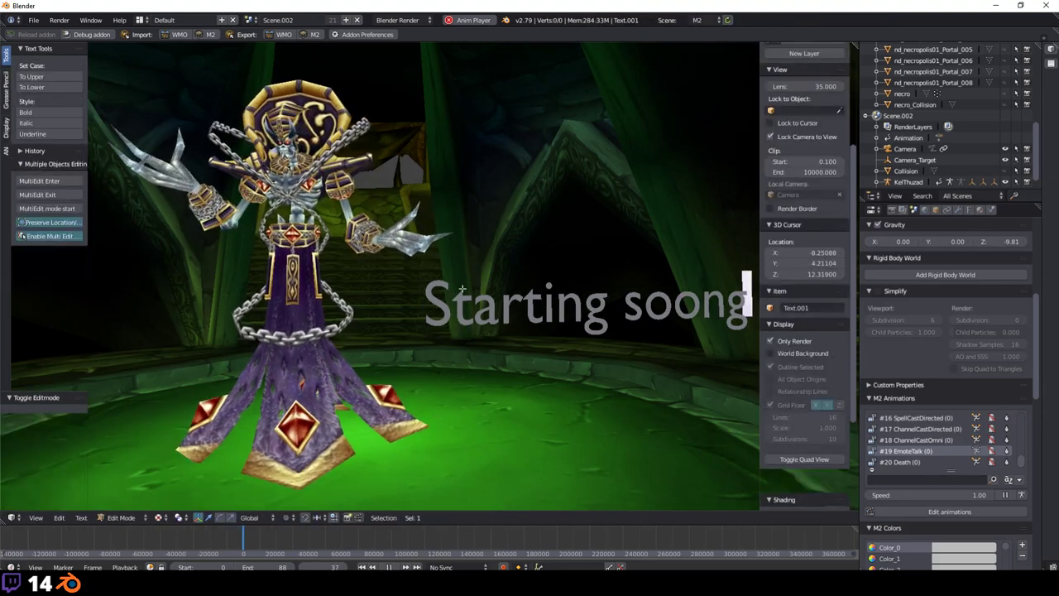
{"action": "key", "text": "BackSpace"}
{"action": "key", "text": "Tab"}
{"action": "key", "text": "g"}
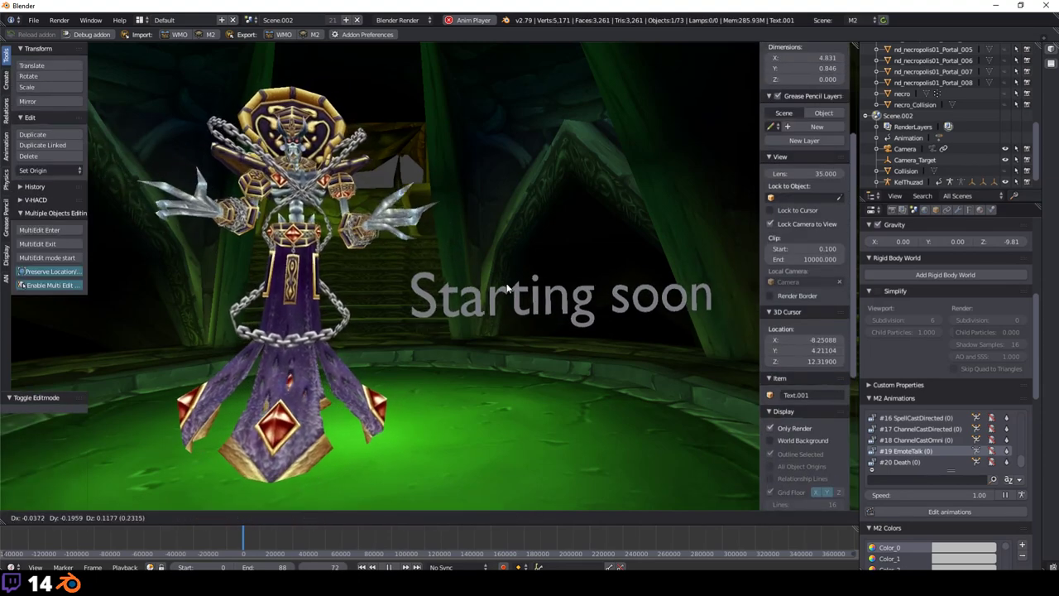
{"action": "left_click", "coordinate": [507, 124]}
{"action": "key", "text": "Tab"}
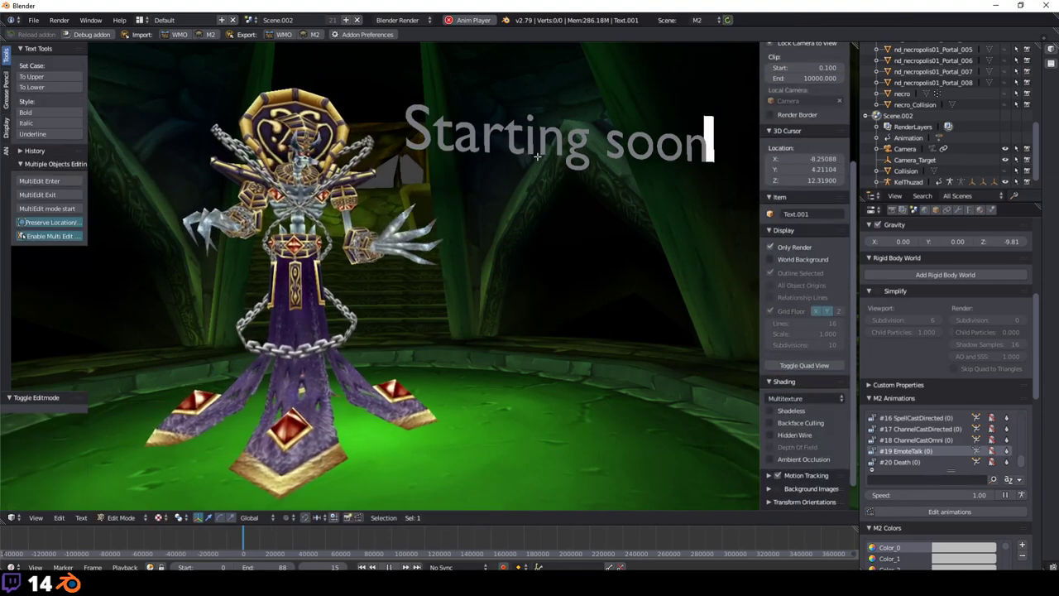
{"action": "key", "text": "Tab"}
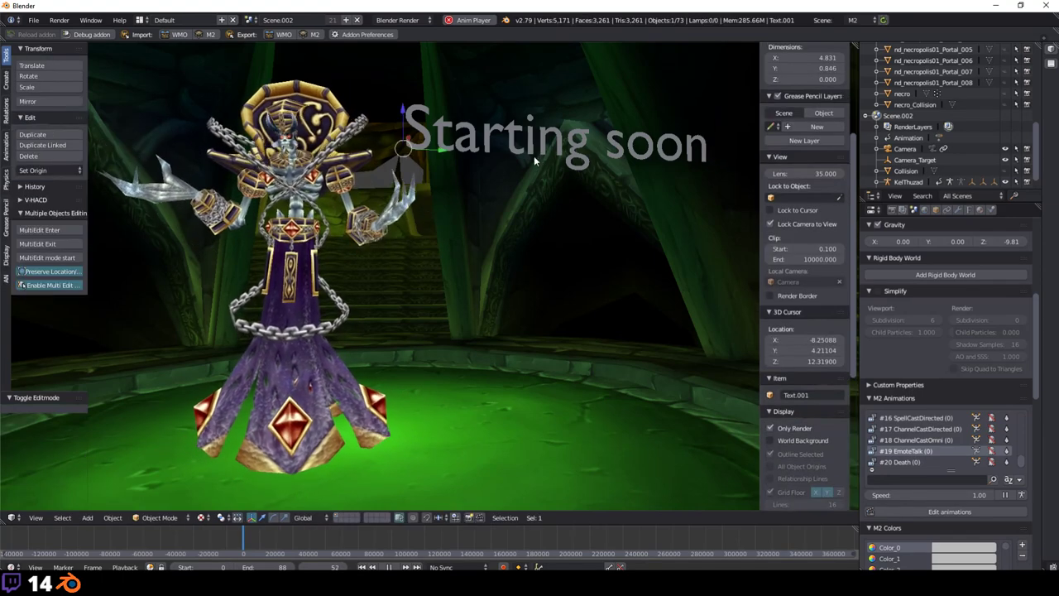
{"action": "key", "text": "shift+d"}
Step: Place the duplicate below the title and change its wording to '10 PM GMT+1'
{"action": "left_click", "coordinate": [558, 242]}
{"action": "key", "text": "Tab"}
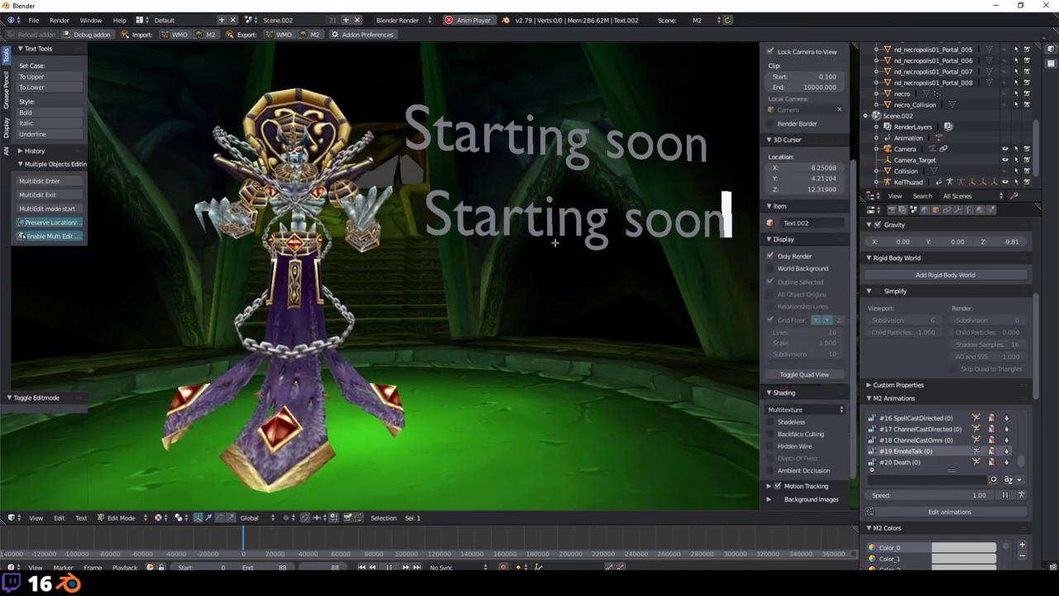
{"action": "key", "text": "BackSpace"}
{"action": "key", "text": "BackSpace"}
{"action": "key", "text": "BackSpace"}
{"action": "key", "text": "BackSpace"}
{"action": "key", "text": "BackSpace"}
{"action": "key", "text": "BackSpace"}
{"action": "key", "text": "BackSpace"}
{"action": "key", "text": "BackSpace"}
{"action": "key", "text": "BackSpace"}
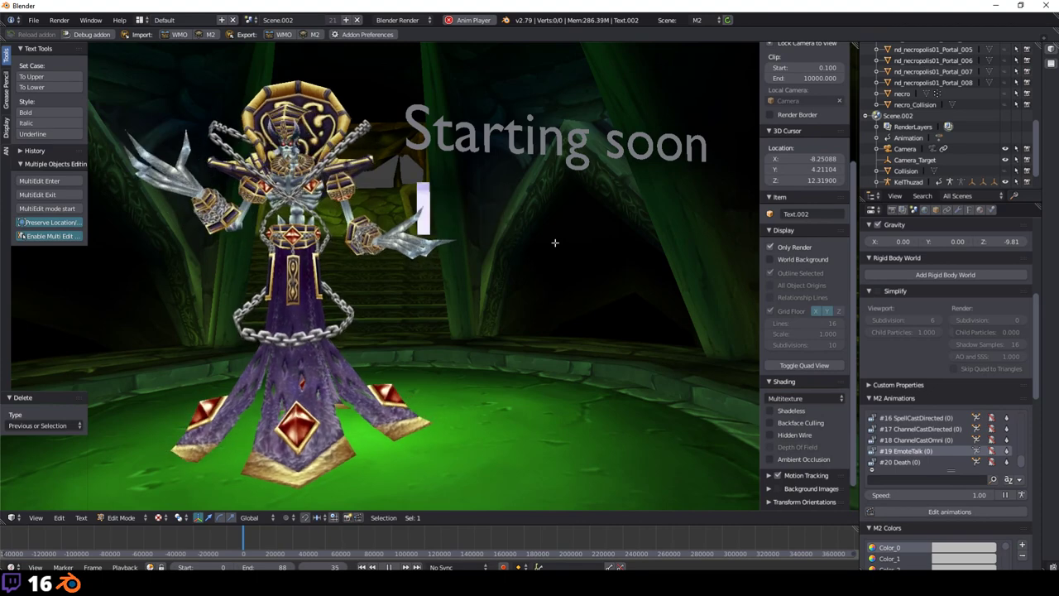
{"action": "type", "text": "I"}
{"action": "type", "text": "0 PM GMT"}
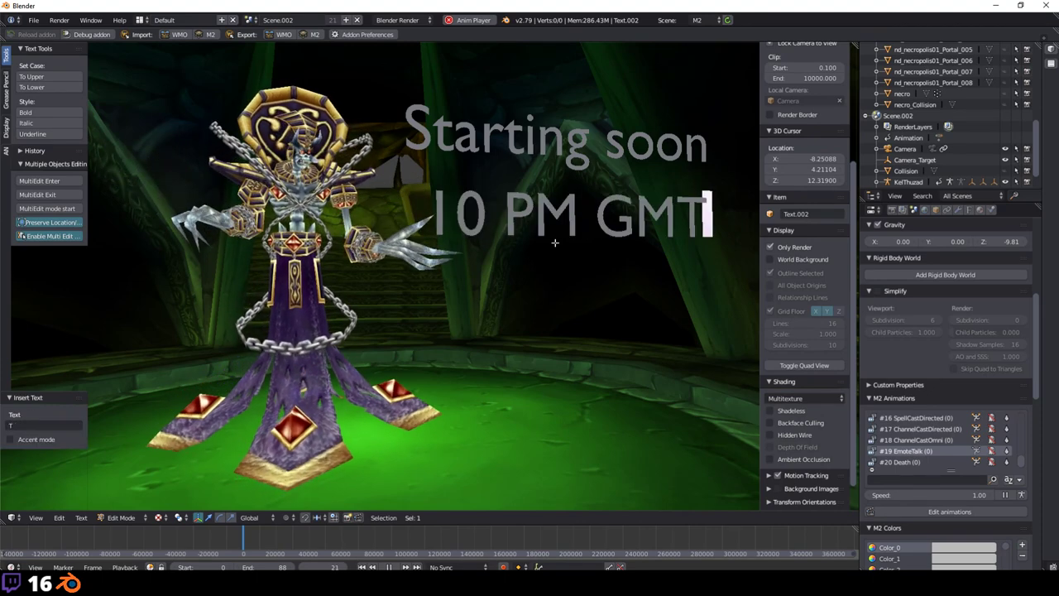
{"action": "type", "text": "+1"}
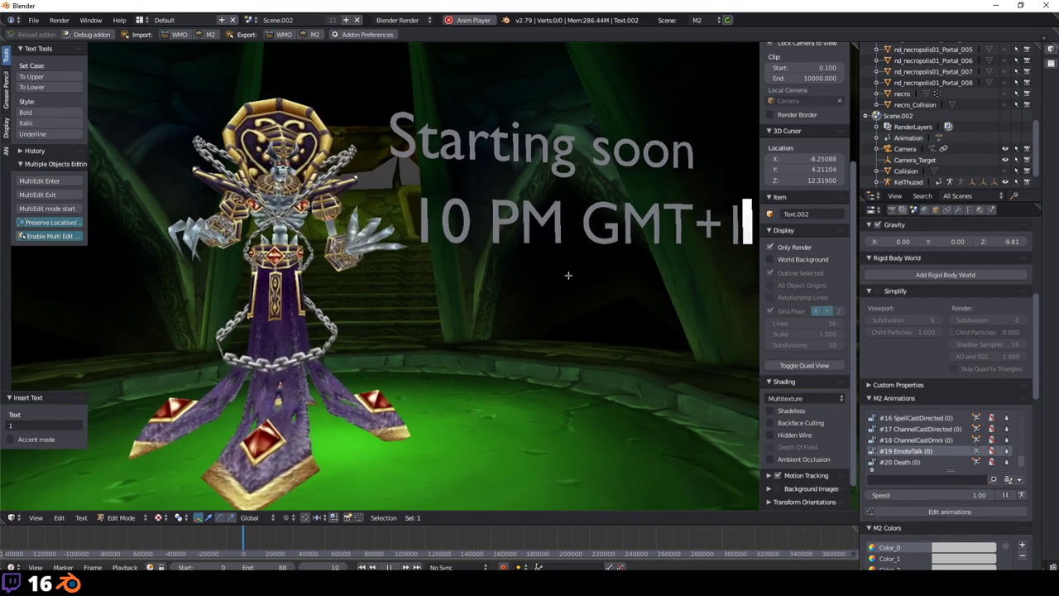
{"action": "key", "text": "Tab"}
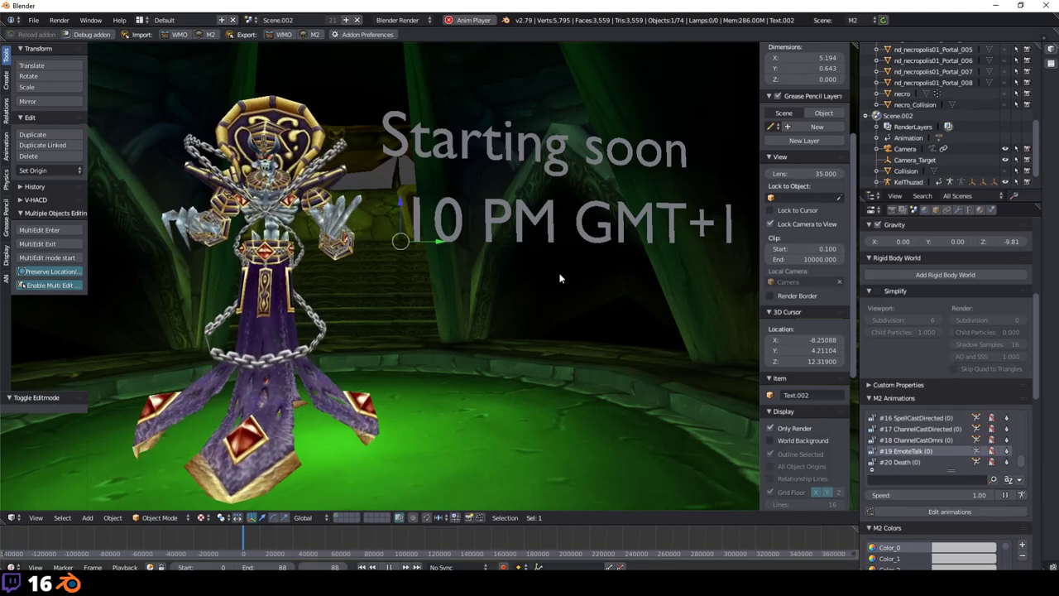
Step: Select all objects, nudge them slightly up along Z, then deselect everything
{"action": "right_click", "coordinate": [264, 315]}
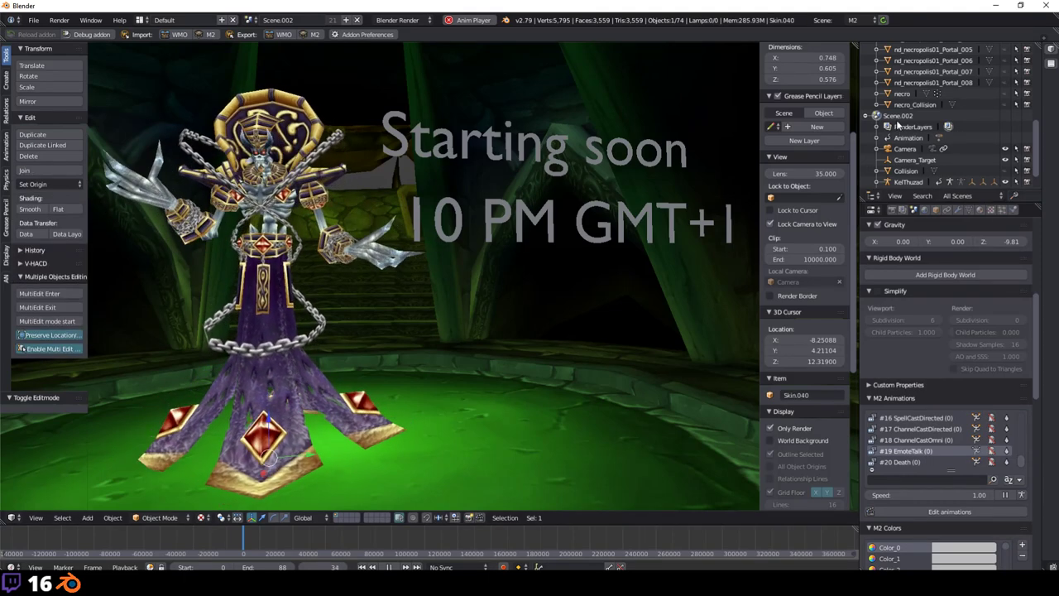
{"action": "left_click", "coordinate": [302, 249]}
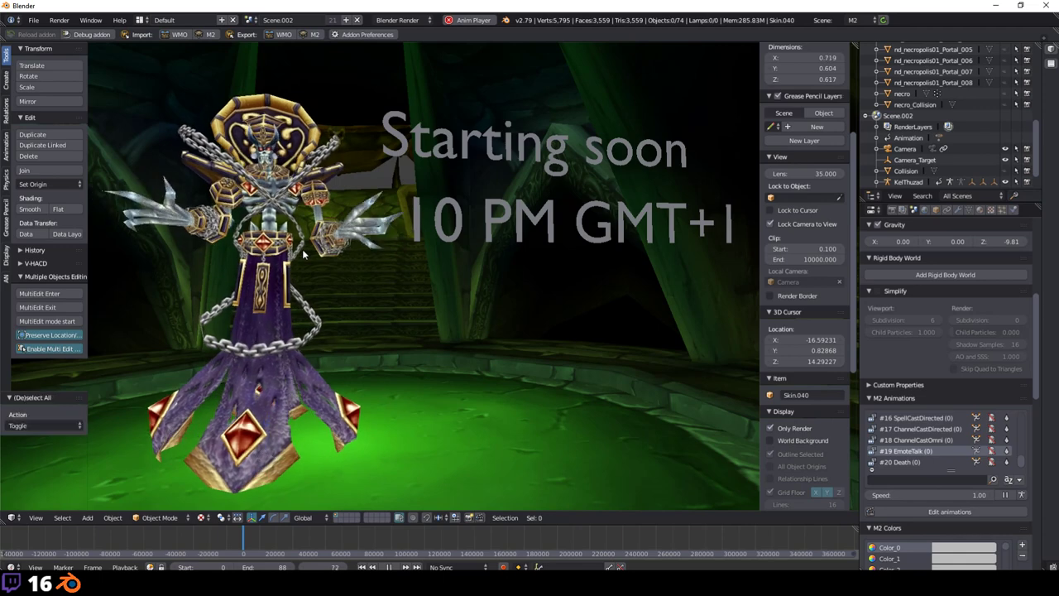
{"action": "left_click", "coordinate": [279, 216]}
{"action": "key", "text": "a"}
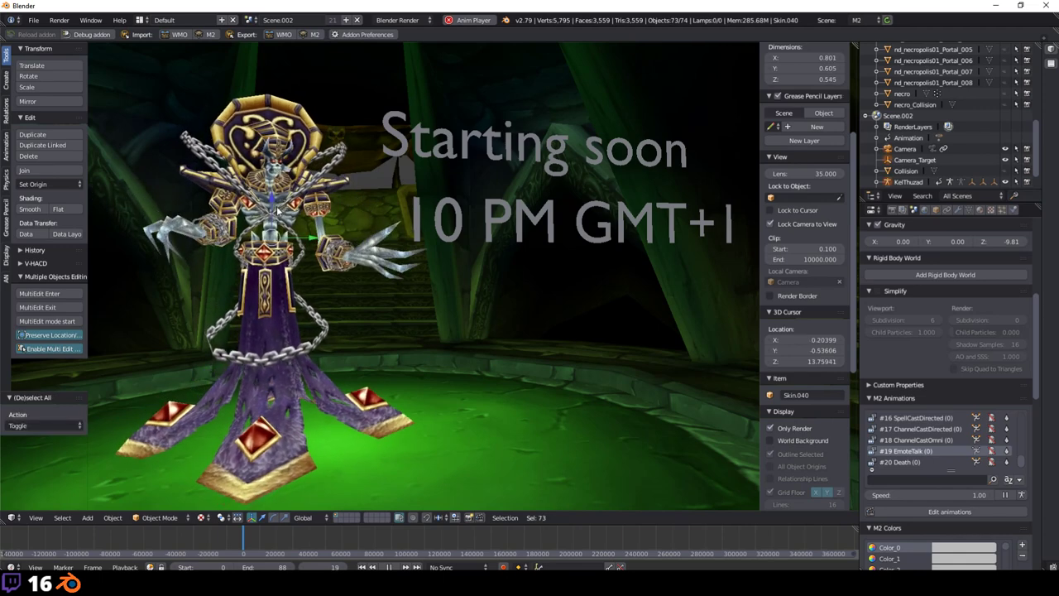
{"action": "key", "text": "g"}
{"action": "key", "text": "z"}
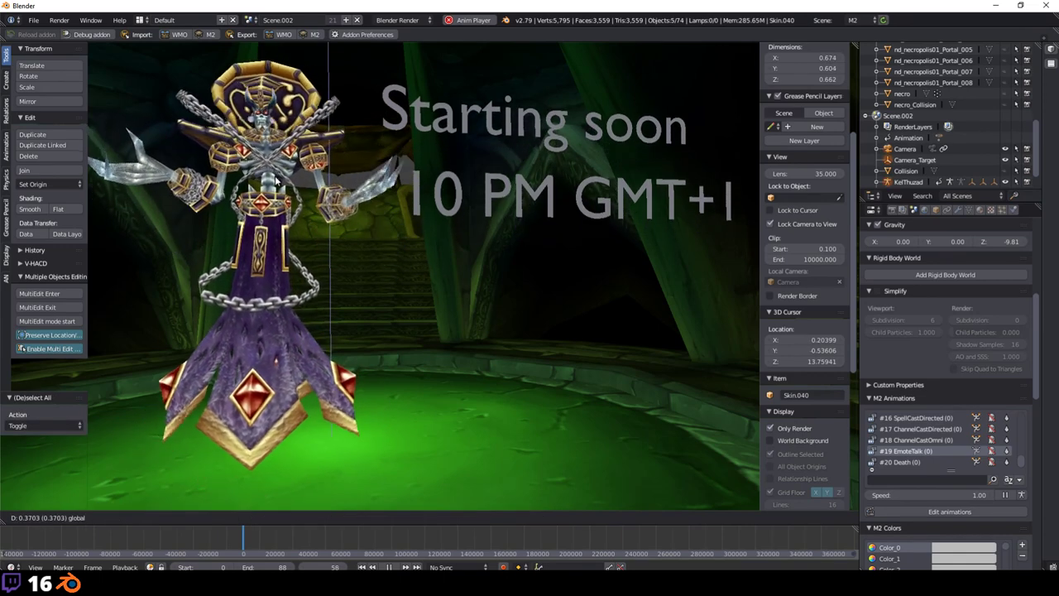
{"action": "key", "text": "Escape"}
{"action": "key", "text": "a"}
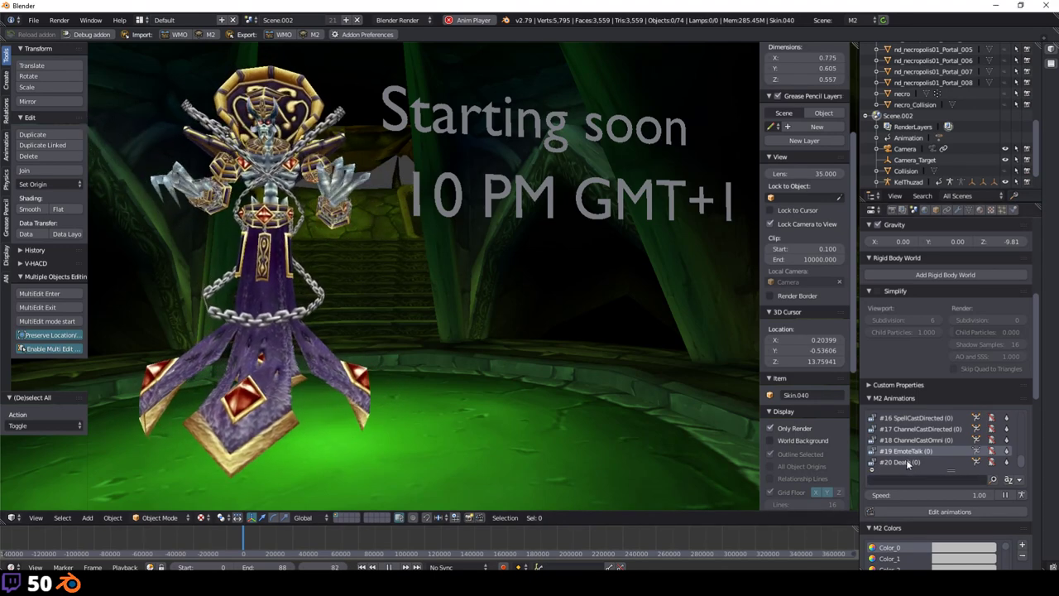
{"action": "scroll", "coordinate": [917, 439], "scroll_direction": "up", "scroll_amount": 14}
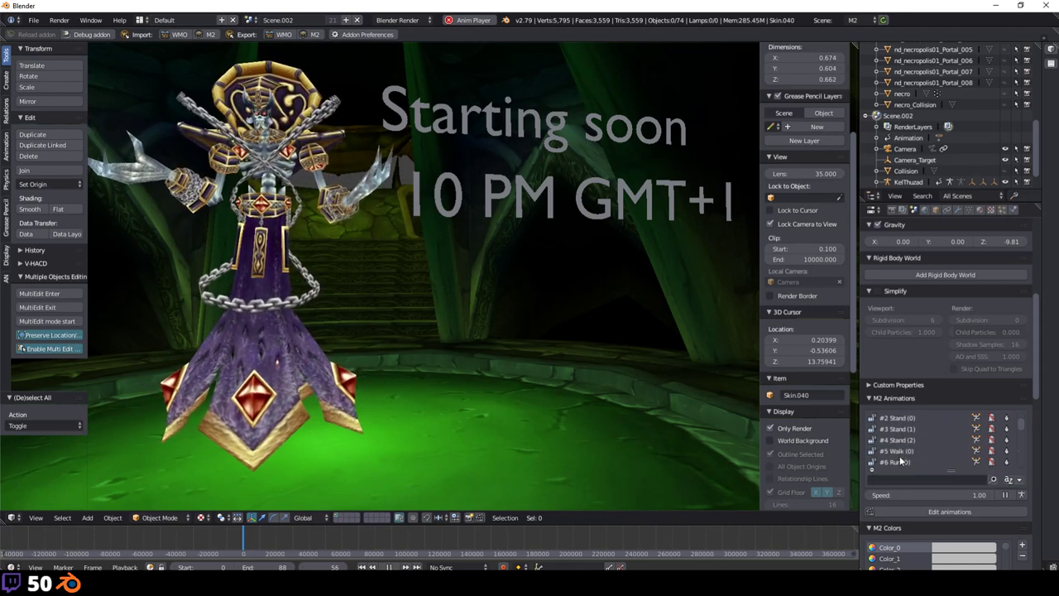
{"action": "left_click", "coordinate": [897, 461]}
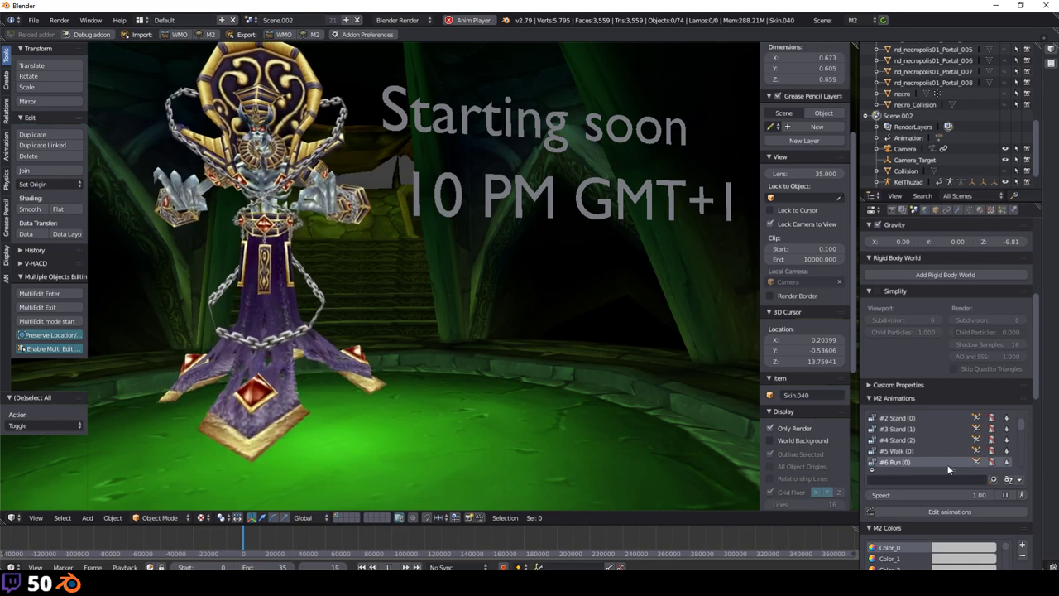
{"action": "scroll", "coordinate": [930, 456], "scroll_direction": "down", "scroll_amount": 3}
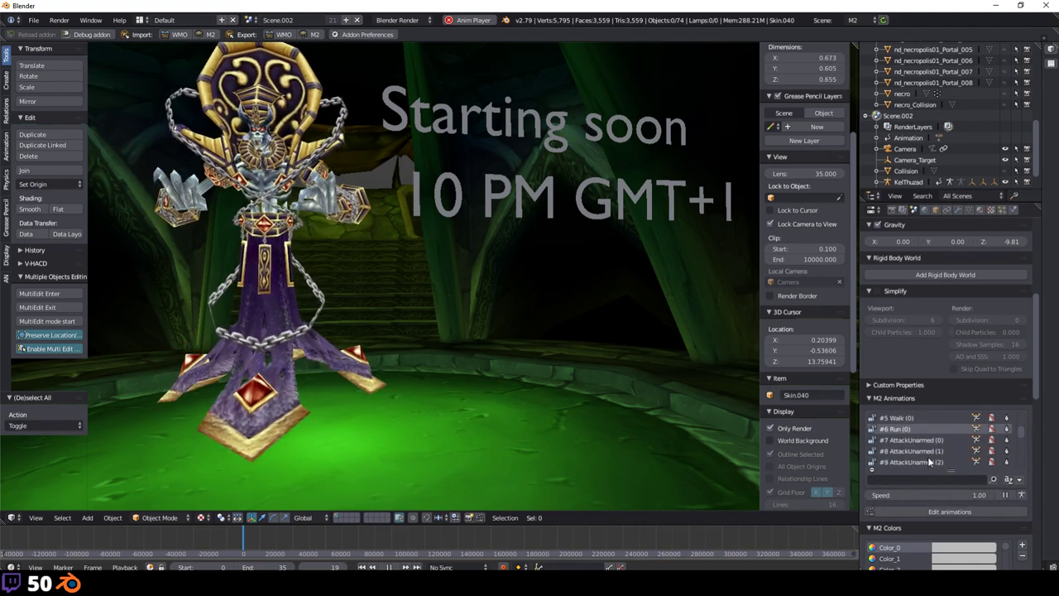
{"action": "left_click", "coordinate": [925, 462]}
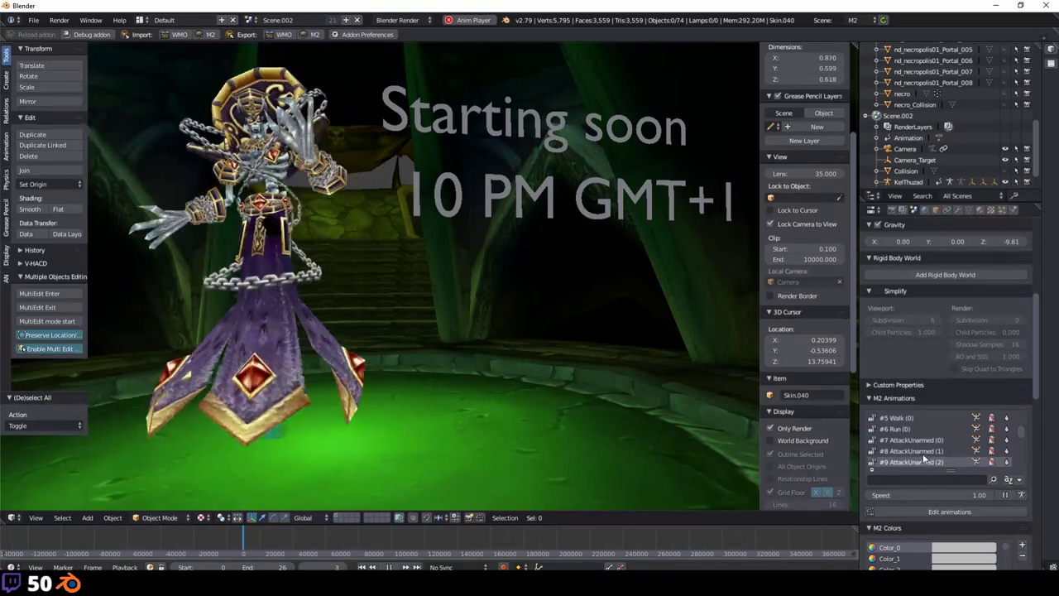
{"action": "scroll", "coordinate": [922, 455], "scroll_direction": "down", "scroll_amount": 1}
{"action": "left_click", "coordinate": [921, 460]}
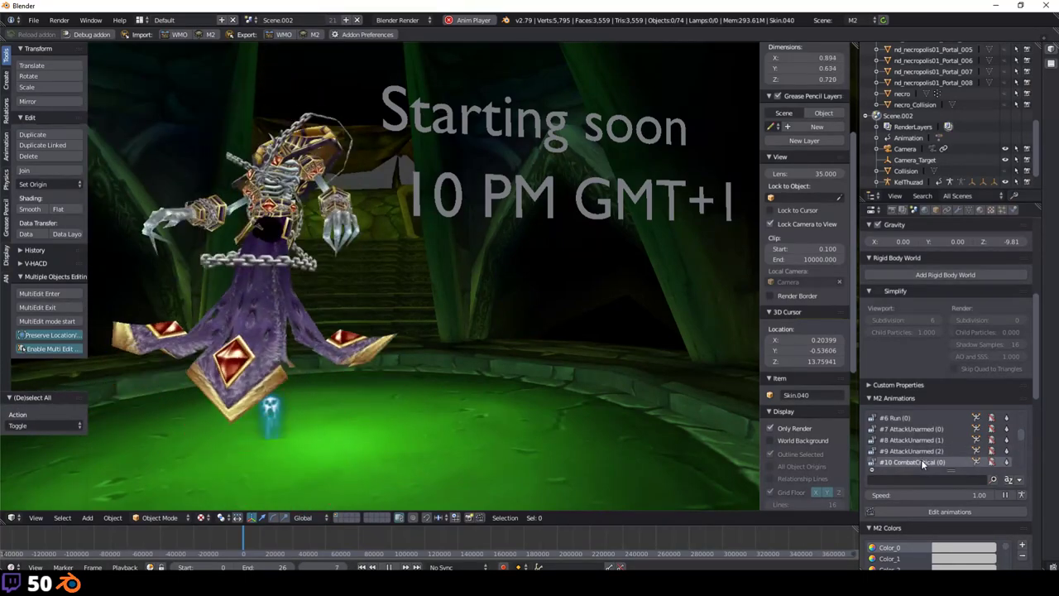
{"action": "scroll", "coordinate": [921, 457], "scroll_direction": "down", "scroll_amount": 2}
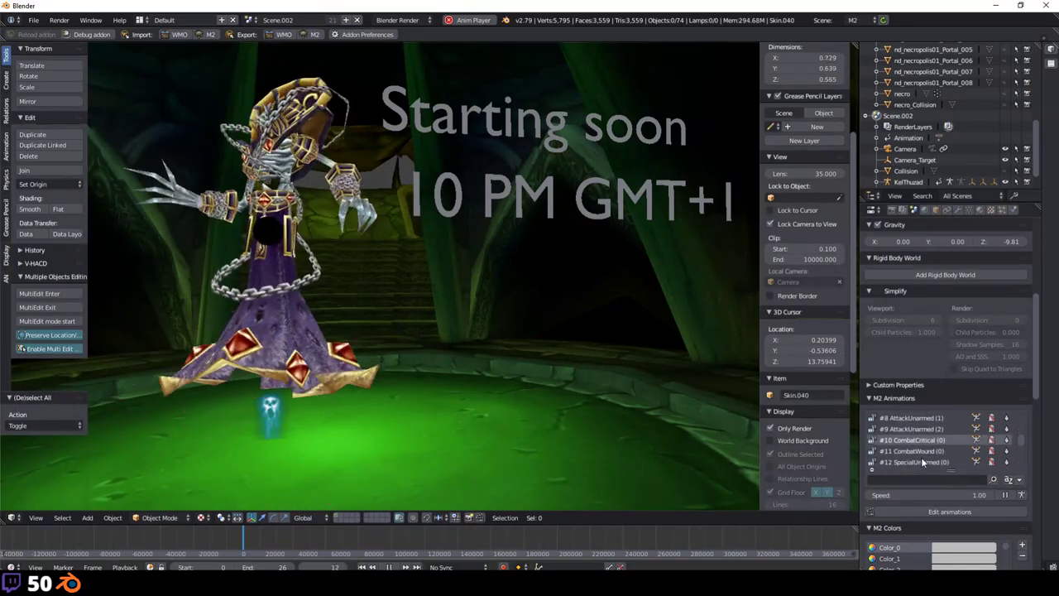
{"action": "left_click", "coordinate": [921, 461]}
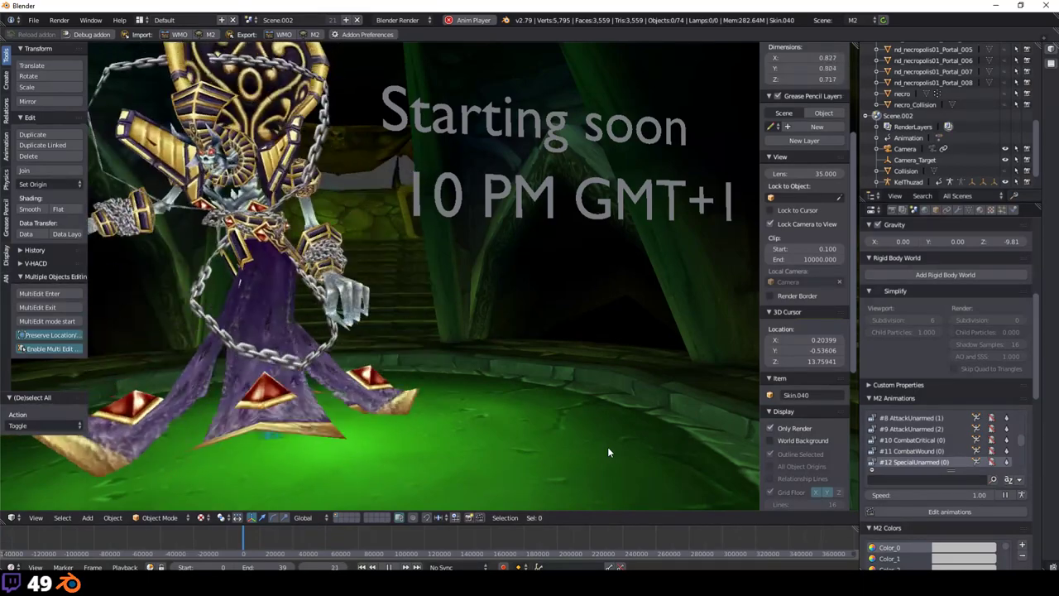
{"action": "scroll", "coordinate": [896, 430], "scroll_direction": "down", "scroll_amount": 6}
{"action": "left_click", "coordinate": [899, 440]}
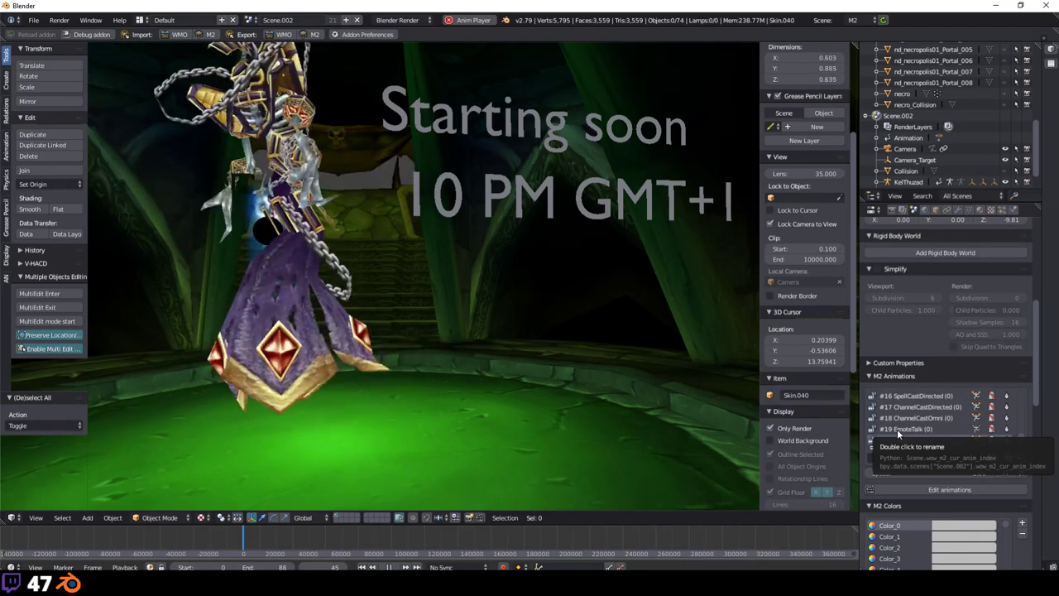
Step: Preview the #6 Run and #4 Stand (2) animations, then settle on #7 AttackUnarmed (0)
{"action": "scroll", "coordinate": [897, 428], "scroll_direction": "up", "scroll_amount": 13}
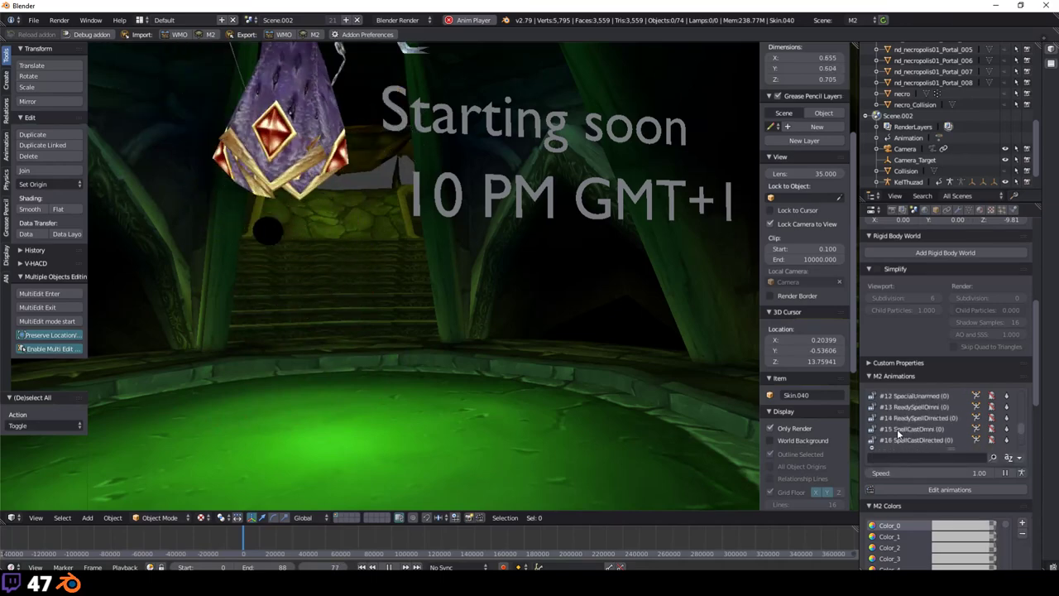
{"action": "scroll", "coordinate": [897, 429], "scroll_direction": "up", "scroll_amount": 2}
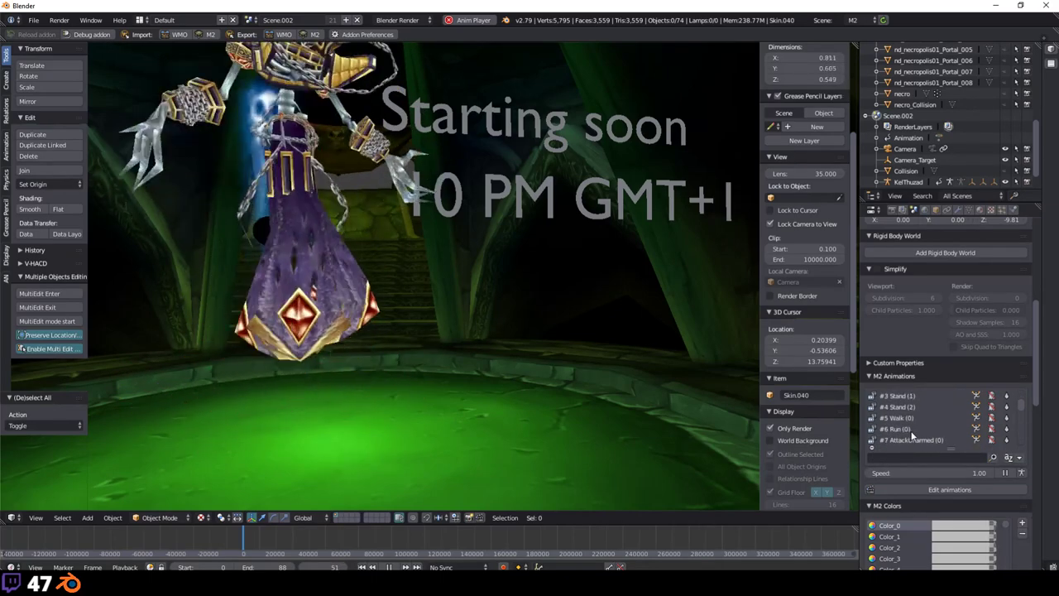
{"action": "scroll", "coordinate": [906, 430], "scroll_direction": "down", "scroll_amount": 2}
{"action": "left_click", "coordinate": [911, 430]}
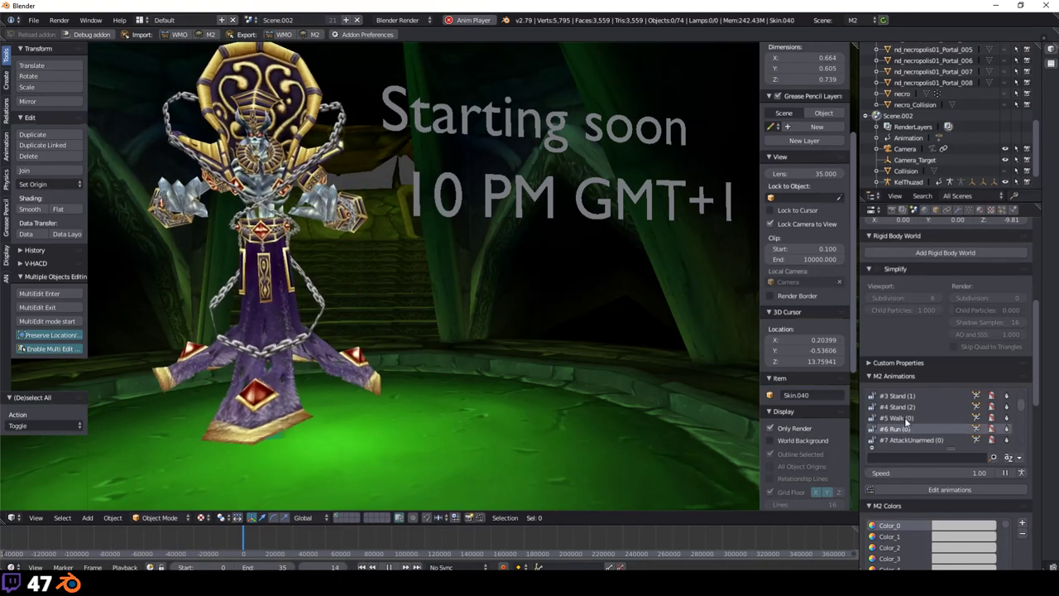
{"action": "left_click", "coordinate": [904, 417]}
{"action": "scroll", "coordinate": [906, 417], "scroll_direction": "up", "scroll_amount": 1, "text": "ctrl"}
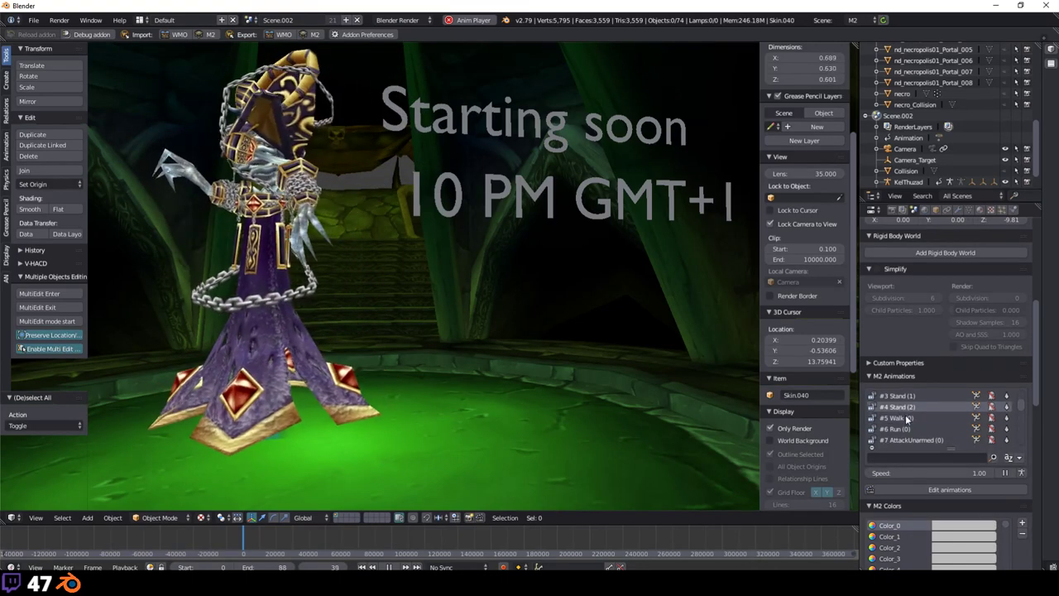
{"action": "scroll", "coordinate": [907, 419], "scroll_direction": "down", "scroll_amount": 1}
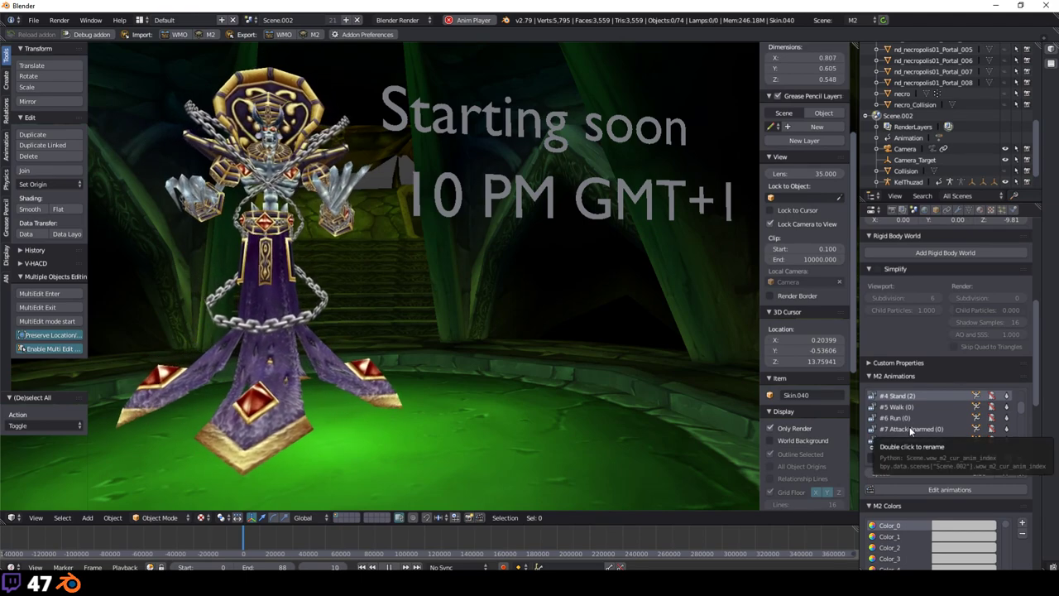
{"action": "left_click", "coordinate": [910, 430]}
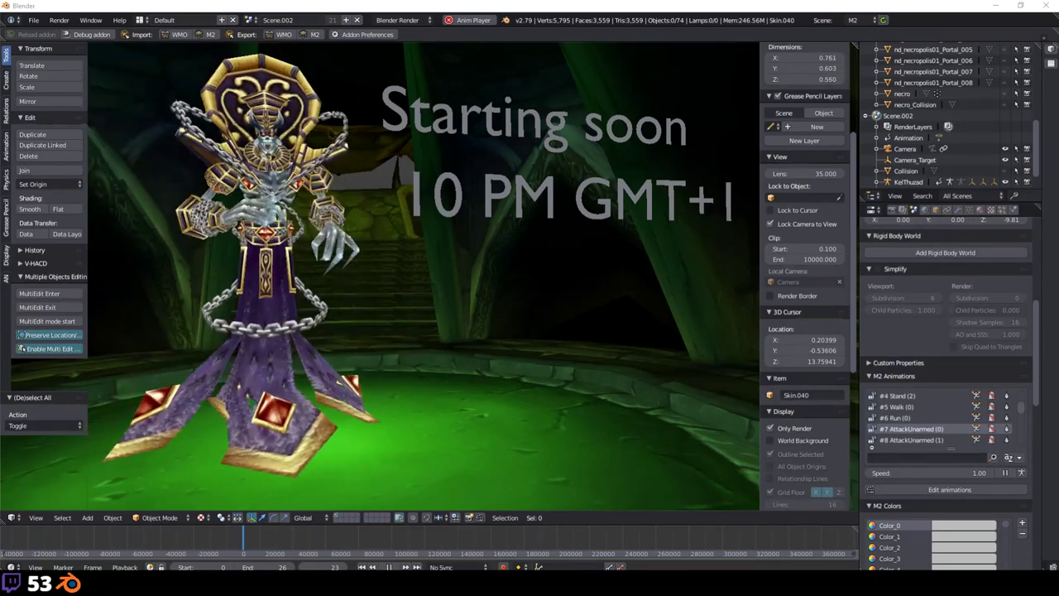
Step: Stop animation playback at frame 23 and orbit over and around the character
{"action": "key", "text": "alt+a"}
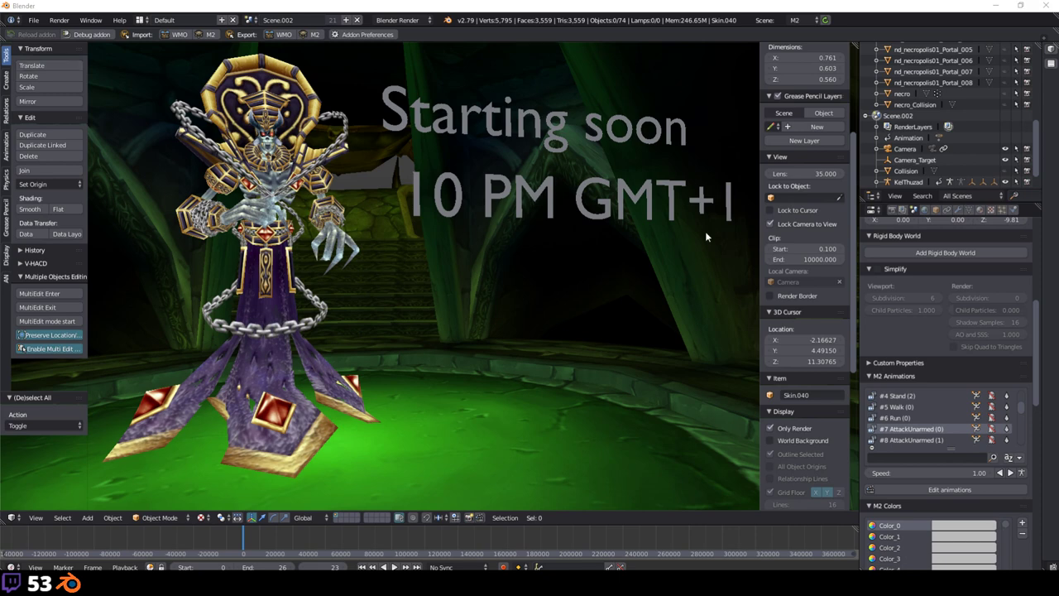
{"action": "middle_click_drag", "start_coordinate": [701, 230], "coordinate": [362, 269]}
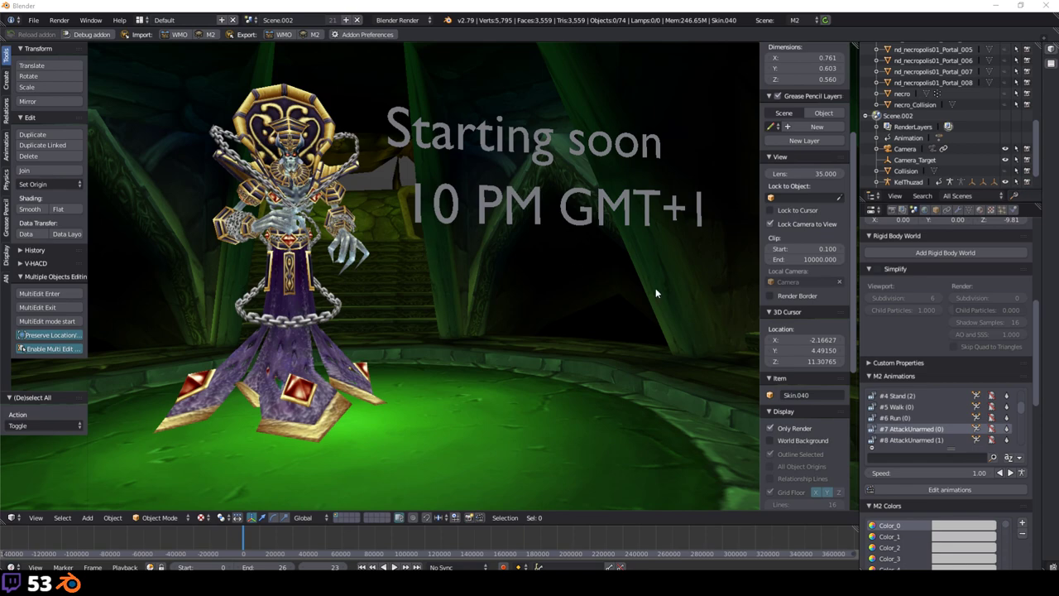
{"action": "middle_click_drag", "start_coordinate": [656, 293], "coordinate": [559, 300]}
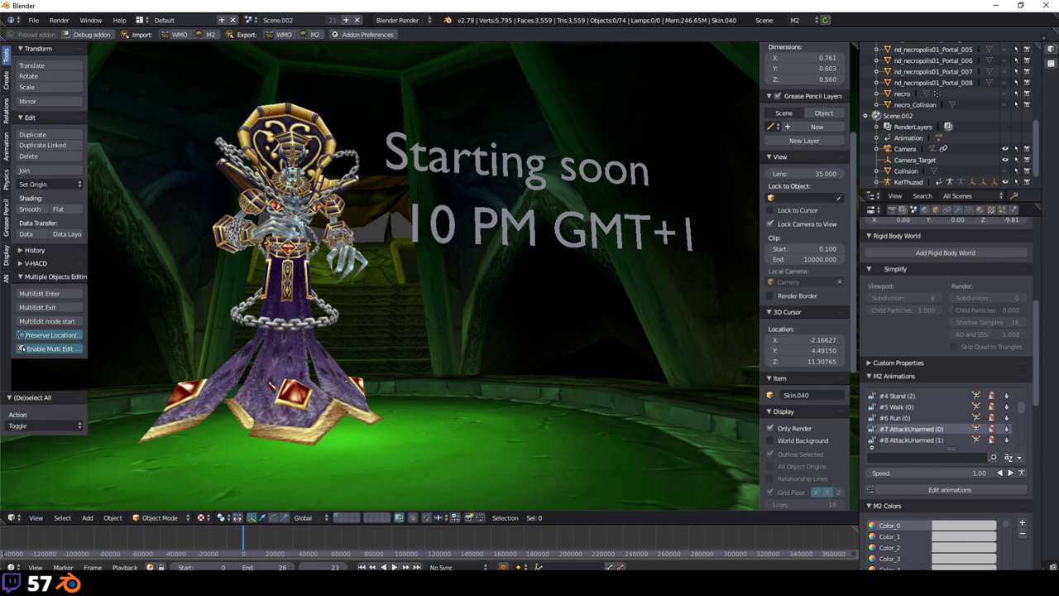
{"action": "middle_click_drag", "start_coordinate": [653, 298], "coordinate": [567, 311]}
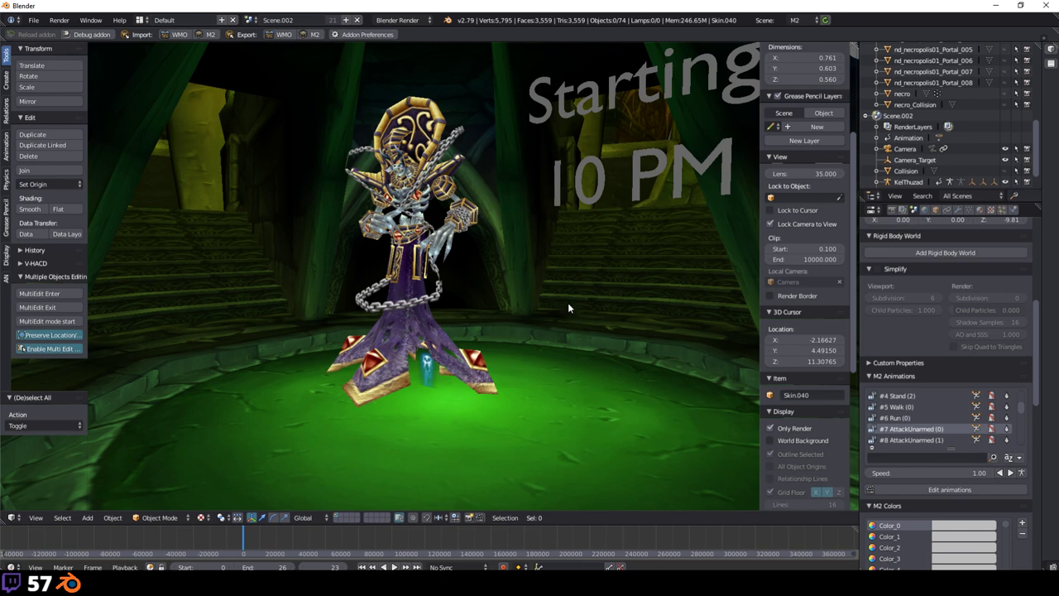
{"action": "middle_click_drag", "start_coordinate": [568, 306], "coordinate": [575, 308]}
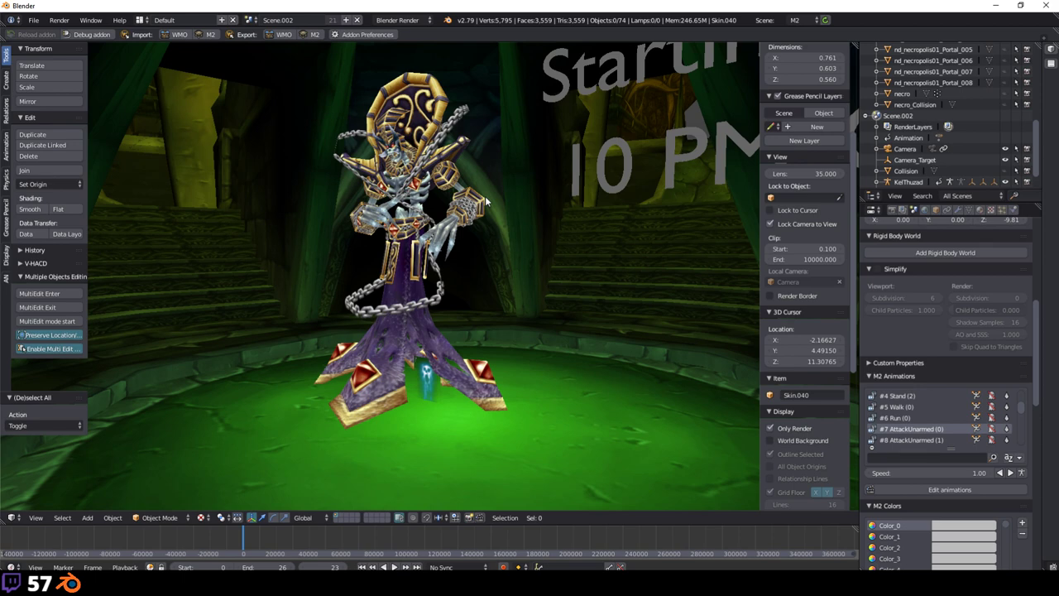
Step: Zoom in and orbit to view the character from behind and from its side
{"action": "scroll", "coordinate": [539, 274], "scroll_direction": "up", "scroll_amount": 1}
{"action": "scroll", "coordinate": [528, 275], "scroll_direction": "up", "scroll_amount": 1}
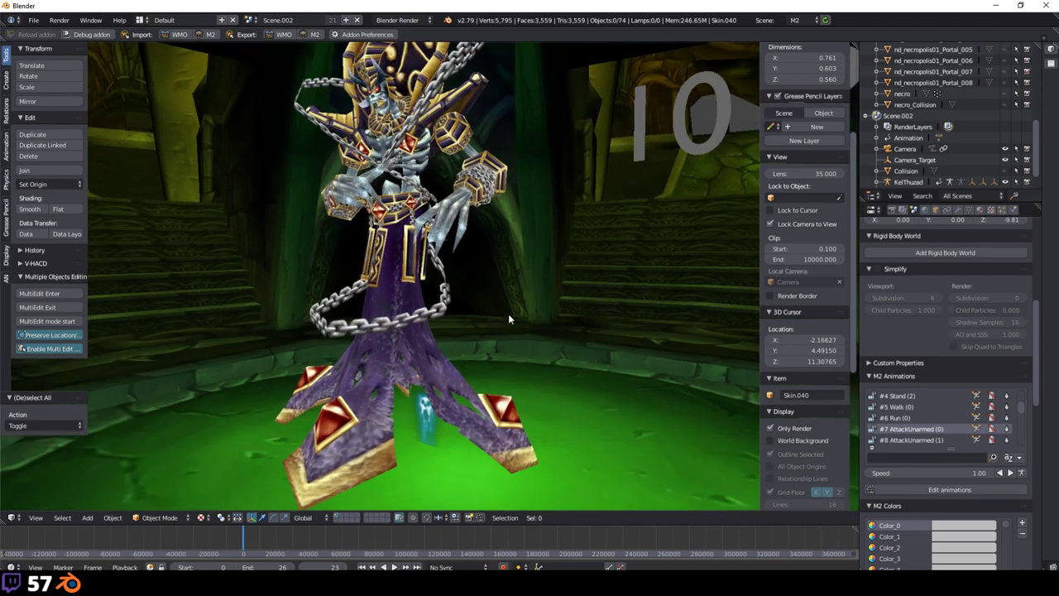
{"action": "middle_click_drag", "start_coordinate": [508, 317], "coordinate": [552, 349]}
{"action": "scroll", "coordinate": [528, 297], "scroll_direction": "down", "scroll_amount": 2}
{"action": "scroll", "coordinate": [553, 315], "scroll_direction": "up", "scroll_amount": 3}
{"action": "scroll", "coordinate": [519, 364], "scroll_direction": "up", "scroll_amount": 1}
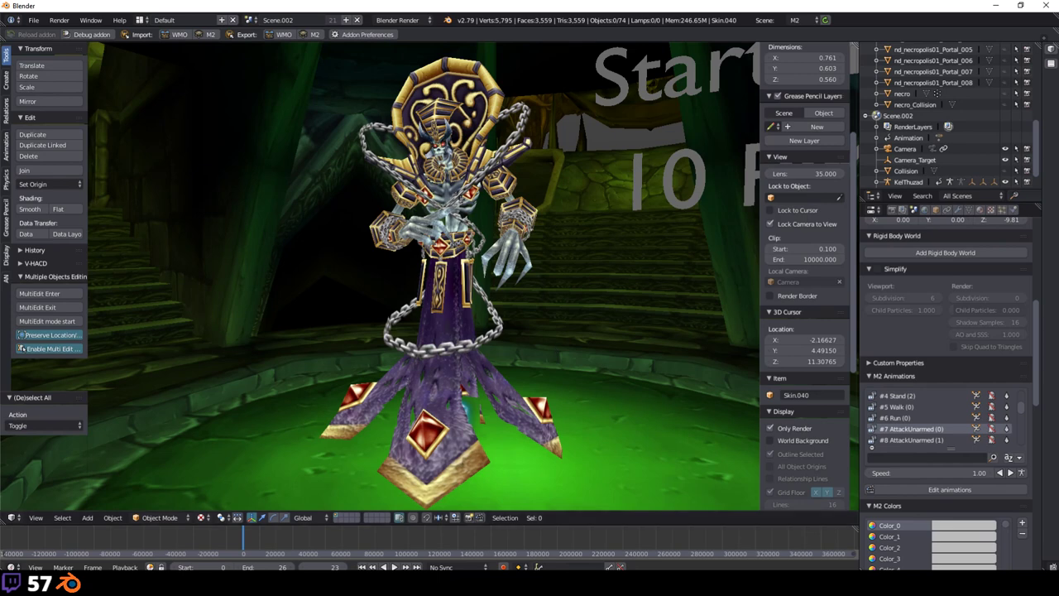
{"action": "scroll", "coordinate": [668, 330], "scroll_direction": "up", "scroll_amount": 3}
{"action": "scroll", "coordinate": [667, 329], "scroll_direction": "down", "scroll_amount": 4}
{"action": "middle_click_drag", "start_coordinate": [666, 329], "coordinate": [408, 361]}
{"action": "scroll", "coordinate": [408, 362], "scroll_direction": "up", "scroll_amount": 3}
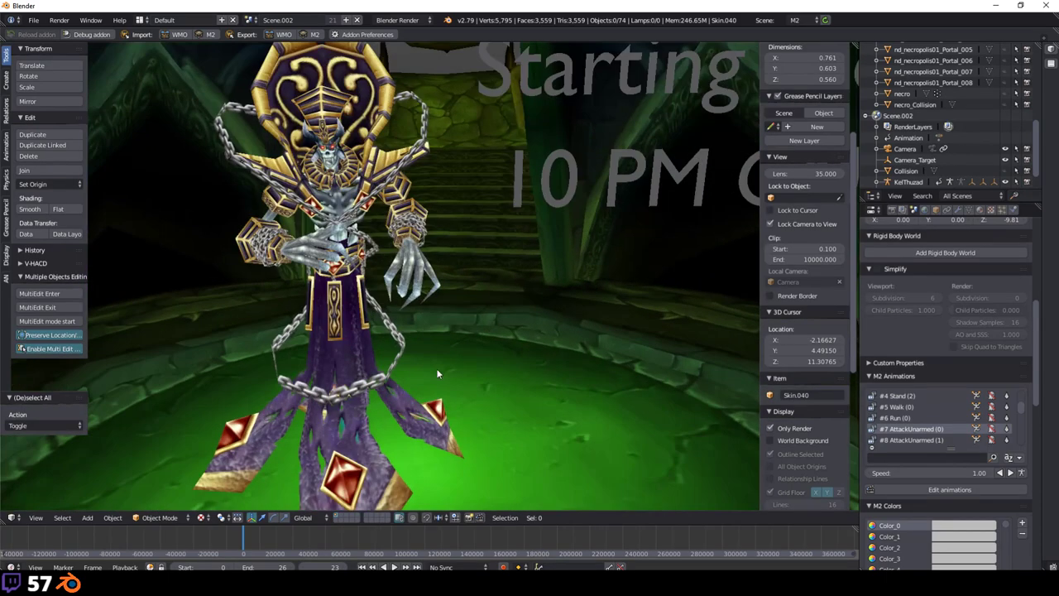
{"action": "scroll", "coordinate": [401, 357], "scroll_direction": "down", "scroll_amount": 4}
{"action": "scroll", "coordinate": [401, 358], "scroll_direction": "up", "scroll_amount": 3}
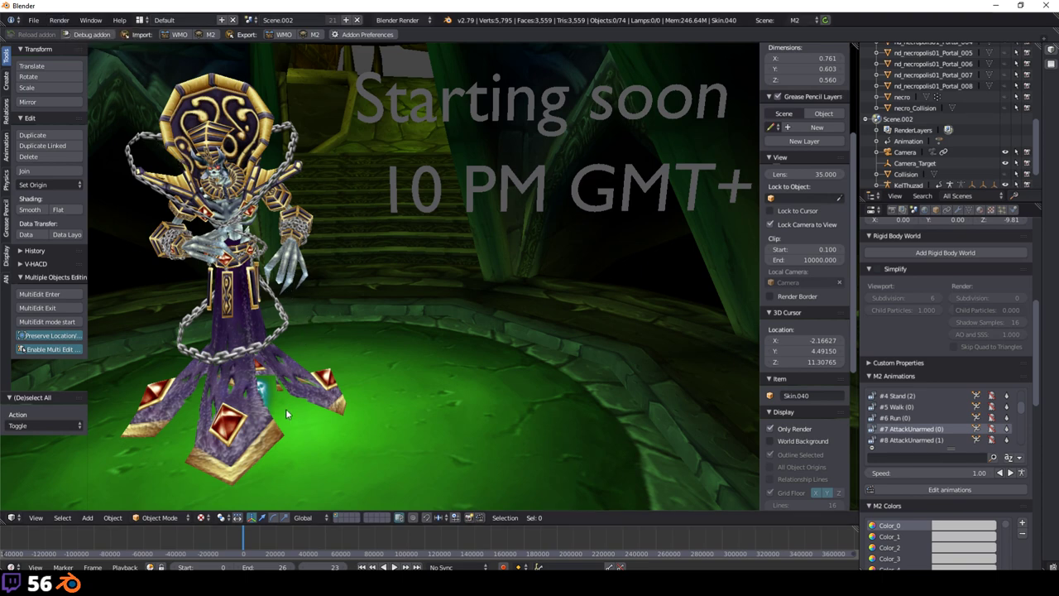
{"action": "key", "text": "alt+Tab"}
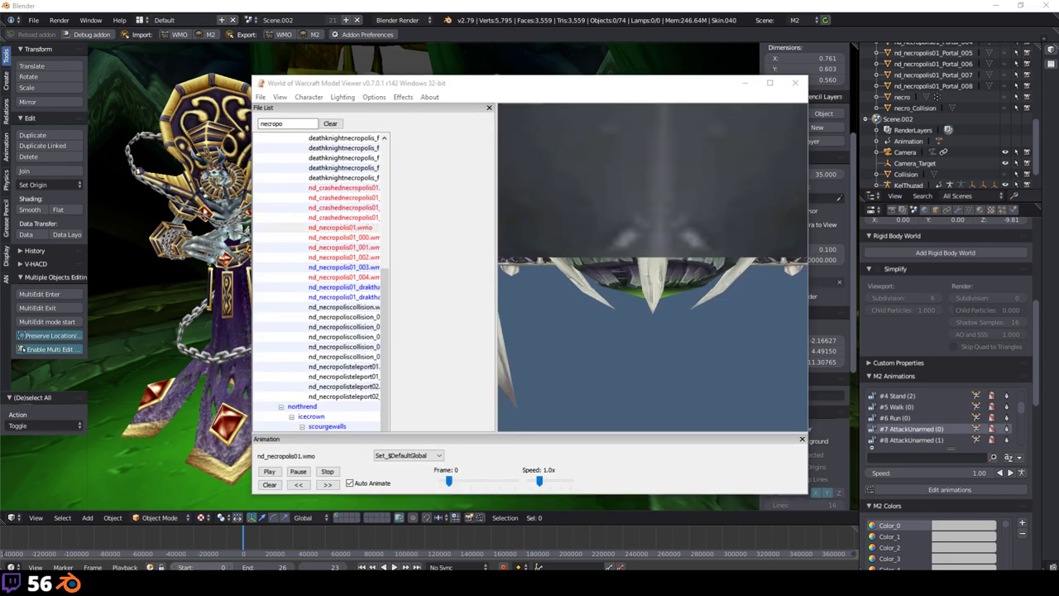
{"action": "key", "text": "alt+Tab"}
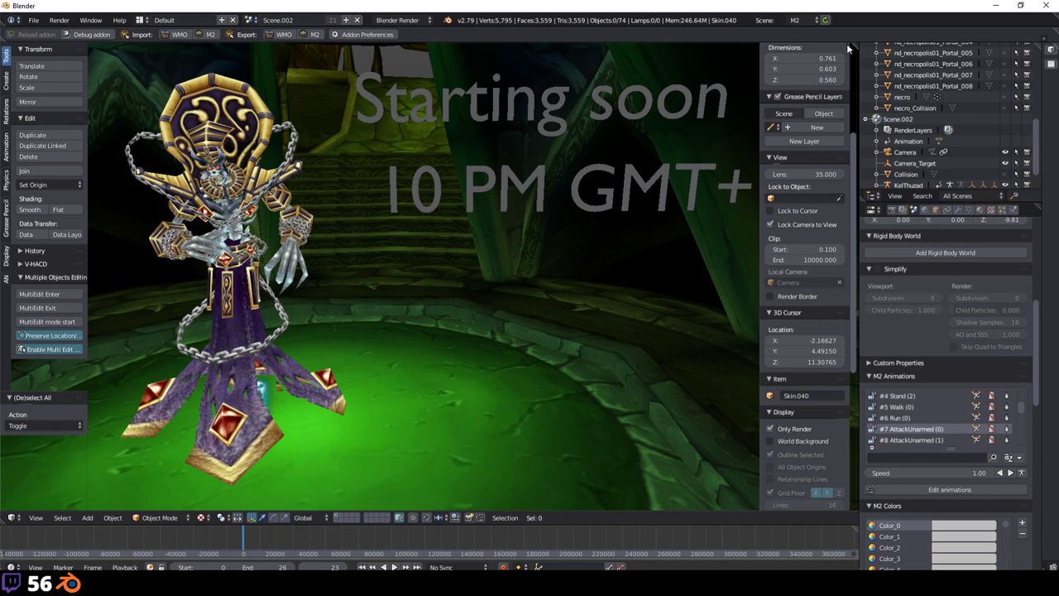
Step: Close Blender and discard the unsaved necropolis scene
{"action": "left_click", "coordinate": [1046, 6]}
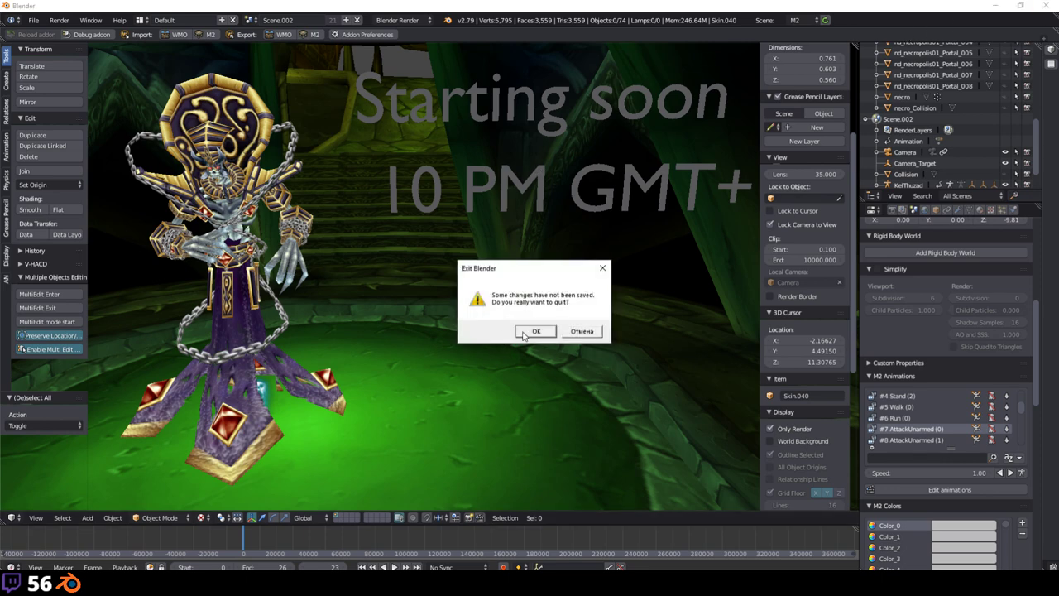
{"action": "left_click", "coordinate": [503, 331]}
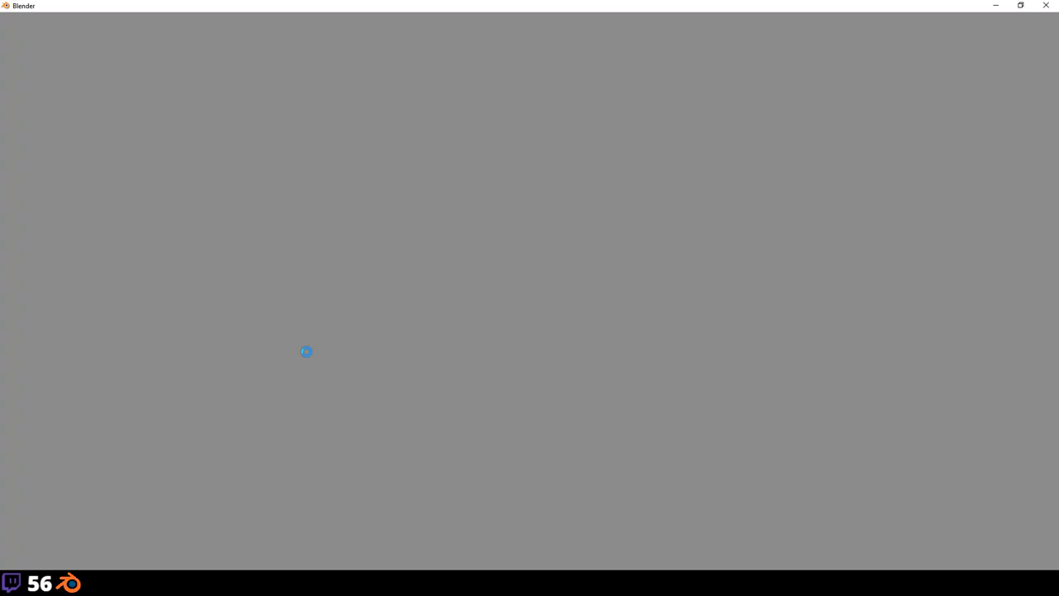
Step: Search the Model Viewer file list for nd_human_inn and pick nd_human_inn.wmo for import
{"action": "key", "text": "alt+Tab"}
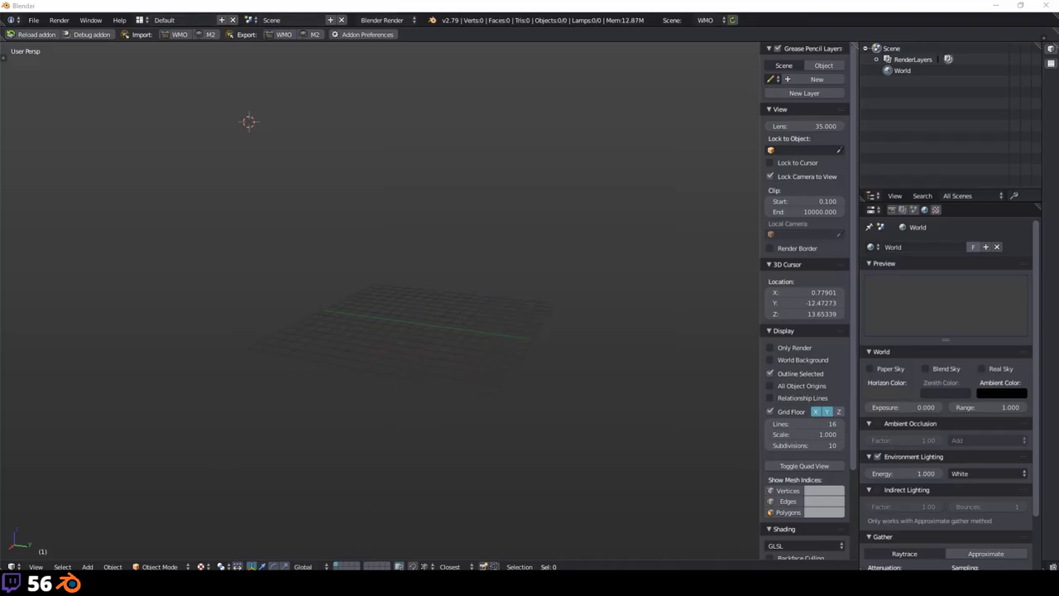
{"action": "double_click", "coordinate": [286, 123]}
{"action": "type", "text": "nd"}
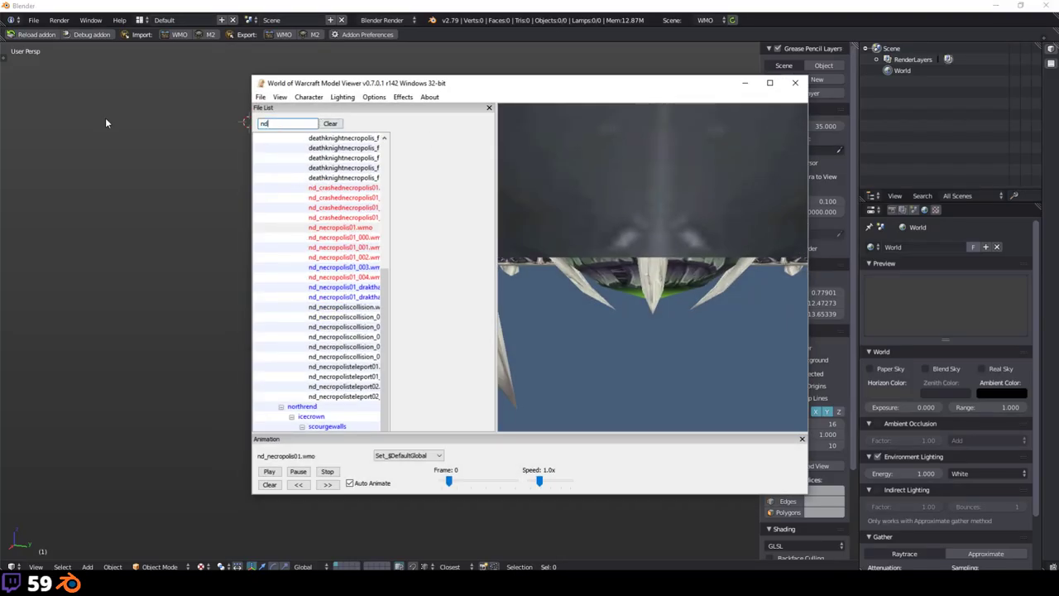
{"action": "type", "text": "_human_inn"}
{"action": "key", "text": "Return"}
{"action": "left_click", "coordinate": [369, 197]}
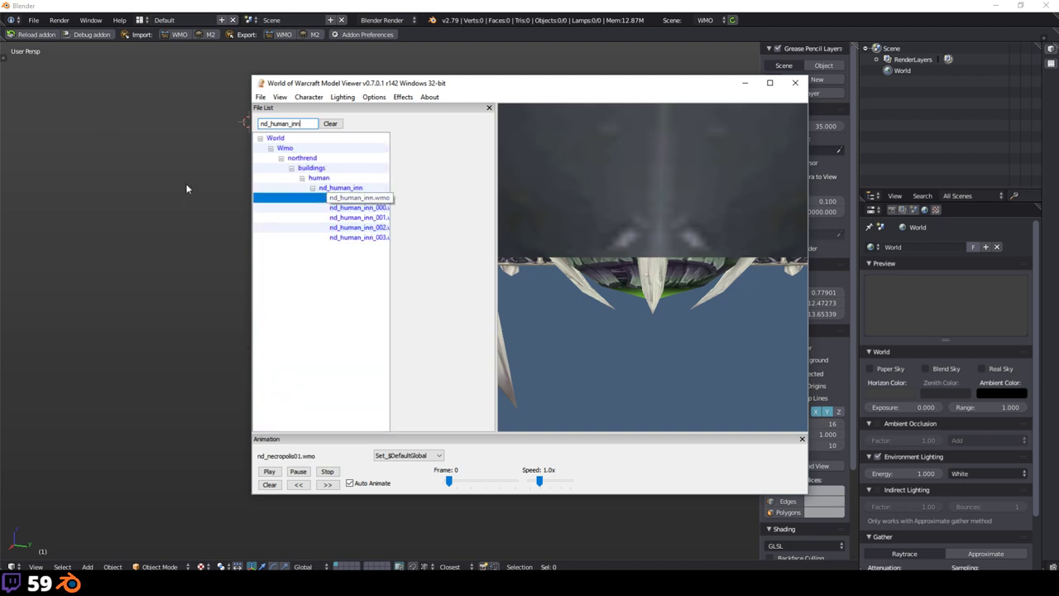
{"action": "key", "text": "alt+Tab"}
{"action": "key", "text": "shift+a"}
Step: Import the last WMO from the Model Viewer and orbit to face the inn's front
{"action": "mouse_move", "coordinate": [328, 160]}
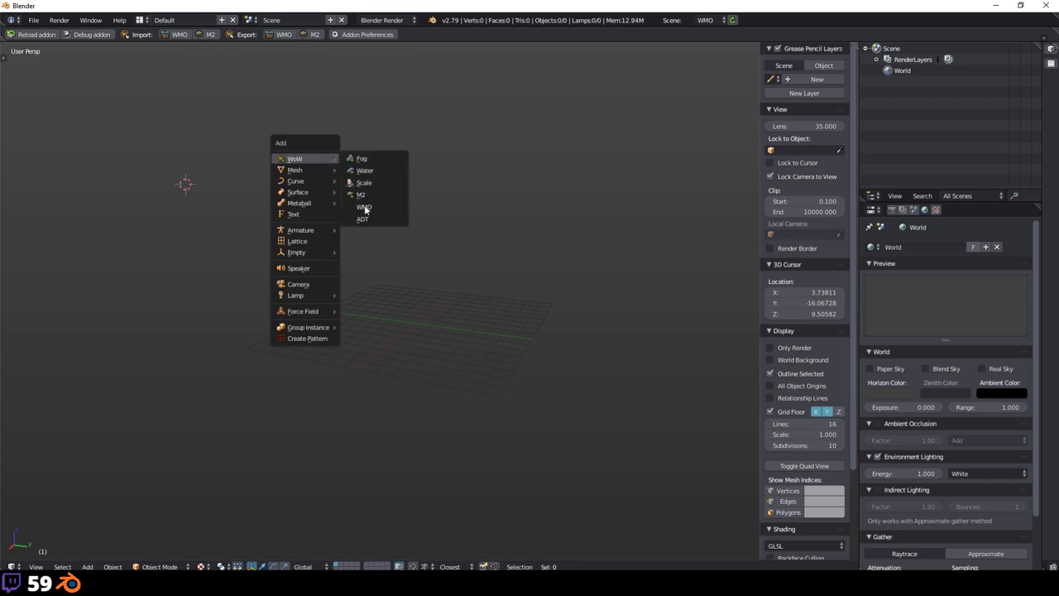
{"action": "left_click", "coordinate": [362, 210]}
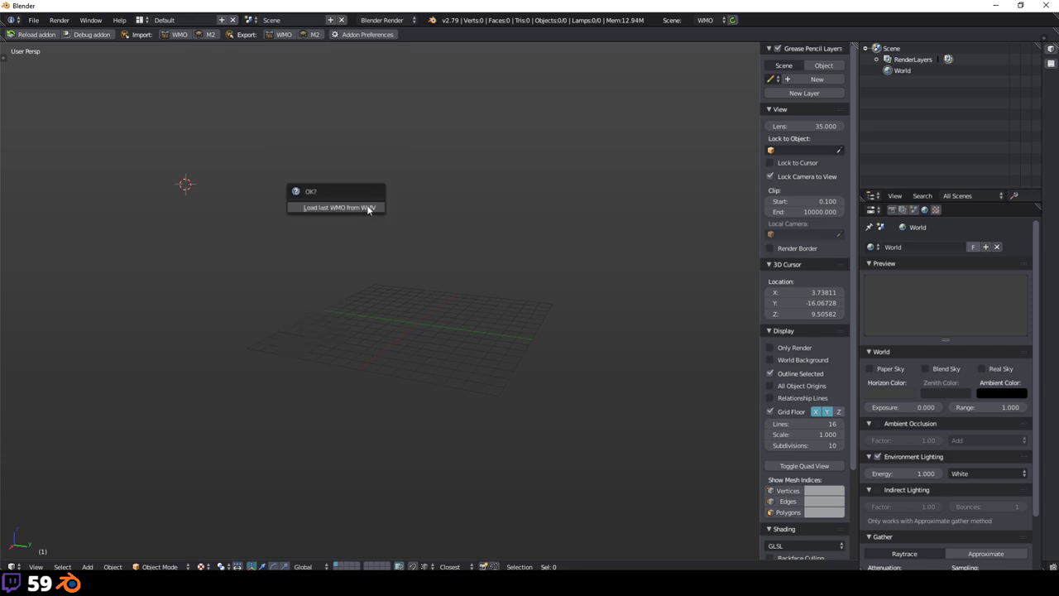
{"action": "left_click", "coordinate": [369, 210]}
{"action": "scroll", "coordinate": [412, 223], "scroll_direction": "down", "scroll_amount": 4}
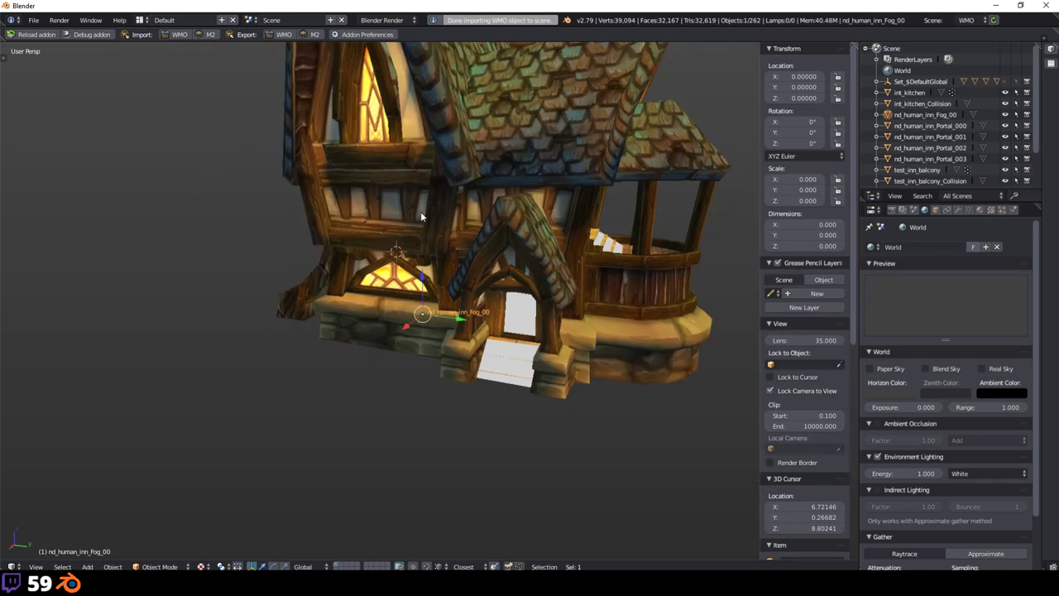
{"action": "middle_click_drag", "start_coordinate": [420, 211], "coordinate": [398, 311]}
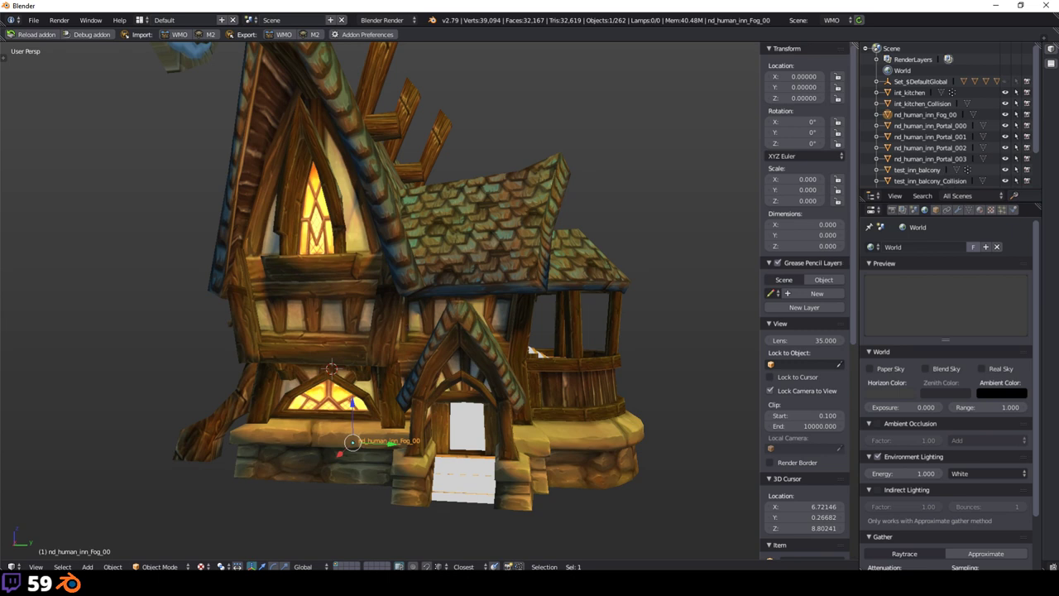
{"action": "key", "text": "alt+Tab"}
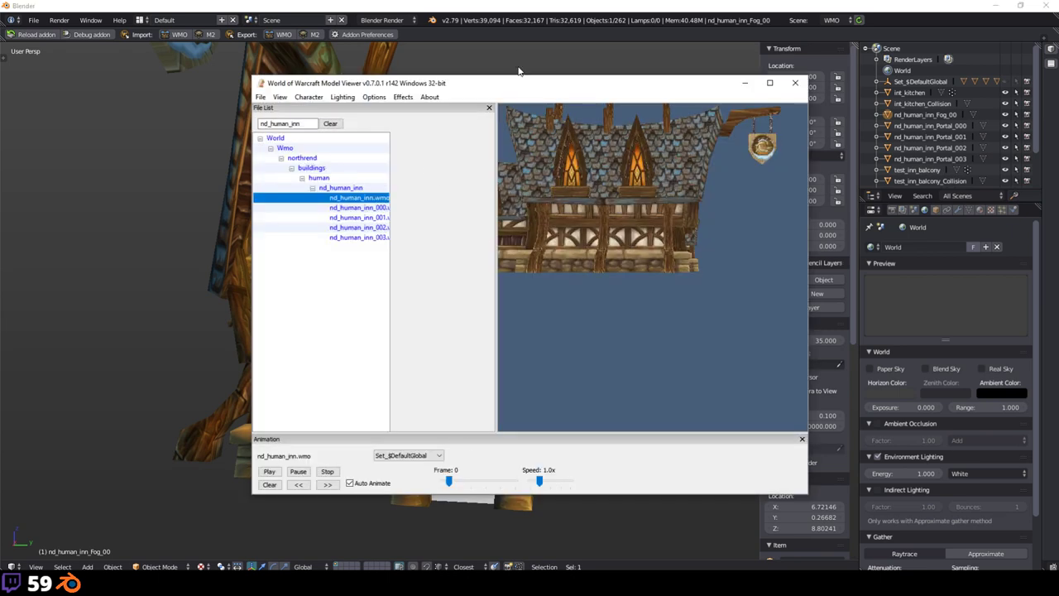
Step: Orbit and zoom into the inn's interior and select the test_inn_int_Collision object
{"action": "left_click", "coordinate": [192, 234]}
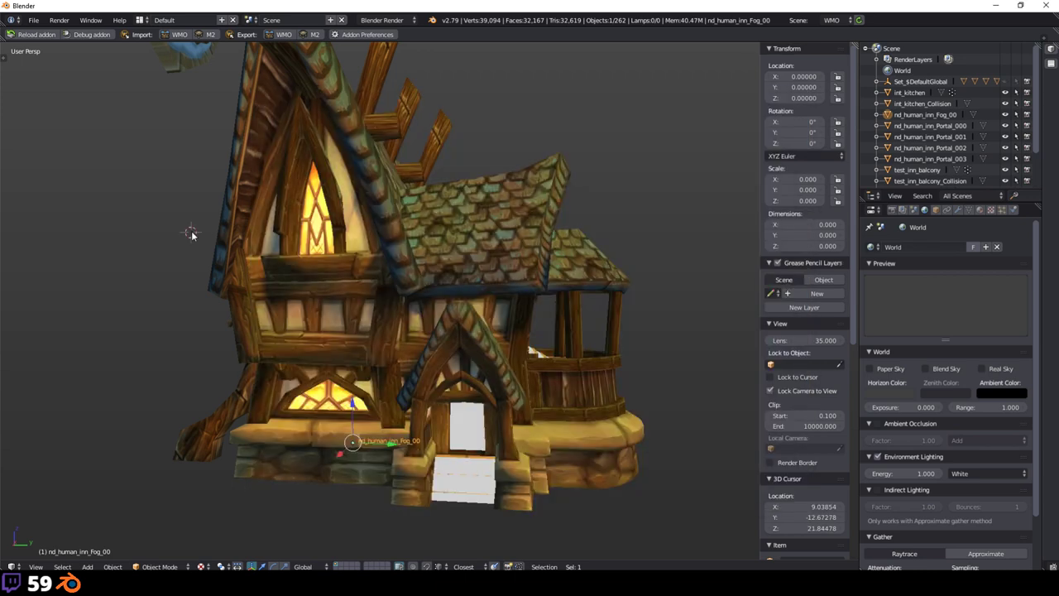
{"action": "middle_click_drag", "start_coordinate": [518, 252], "coordinate": [431, 232]}
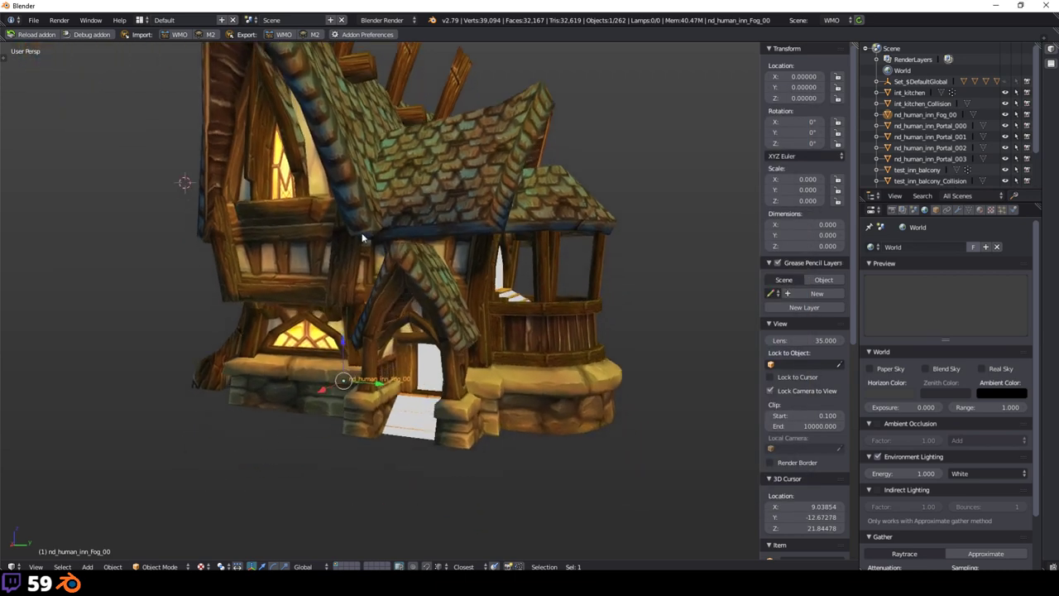
{"action": "middle_click_drag", "start_coordinate": [420, 218], "coordinate": [469, 215]}
{"action": "scroll", "coordinate": [469, 214], "scroll_direction": "up", "scroll_amount": 8}
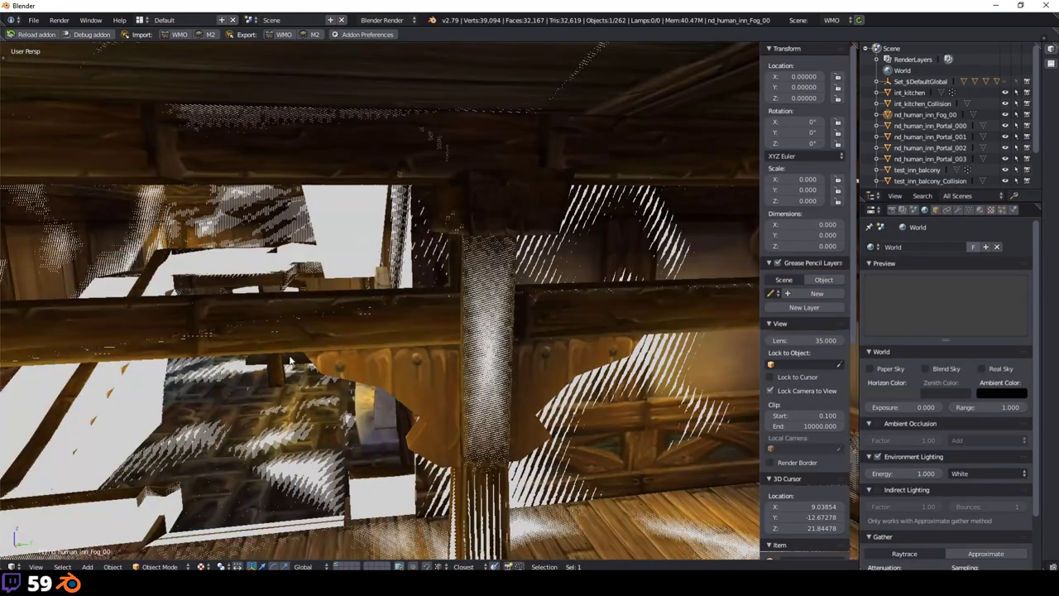
{"action": "middle_click_drag", "start_coordinate": [289, 359], "coordinate": [414, 377]}
{"action": "right_click", "coordinate": [372, 371]}
Step: In the Tool Shelf's WMO display options, hide collision, indoor, outdoor, portal and fog geometry
{"action": "key", "text": "t"}
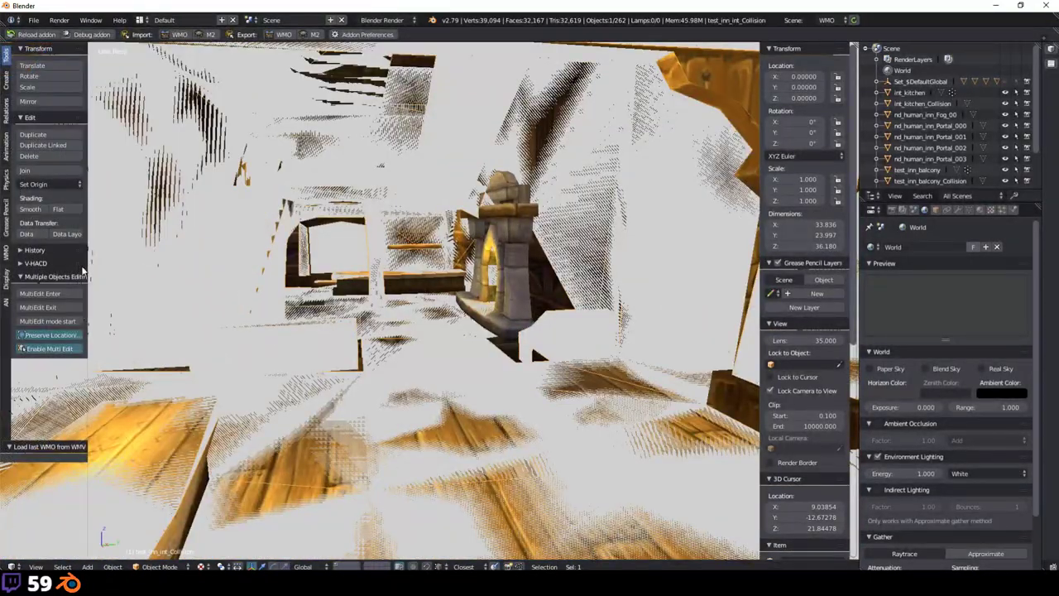
{"action": "left_click", "coordinate": [5, 253]}
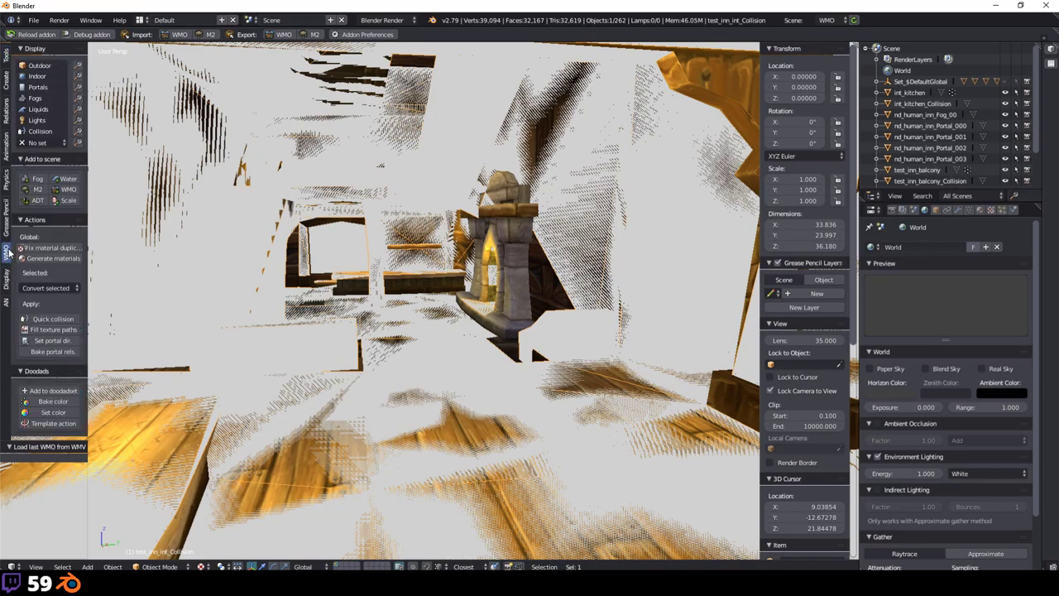
{"action": "scroll", "coordinate": [256, 193], "scroll_direction": "up", "scroll_amount": 3}
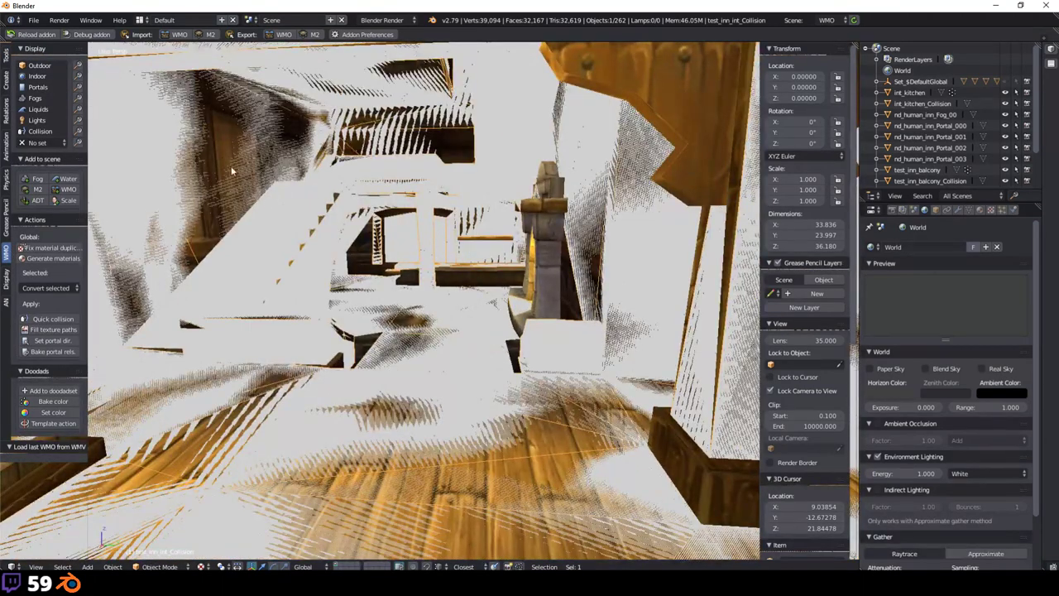
{"action": "left_click", "coordinate": [41, 132]}
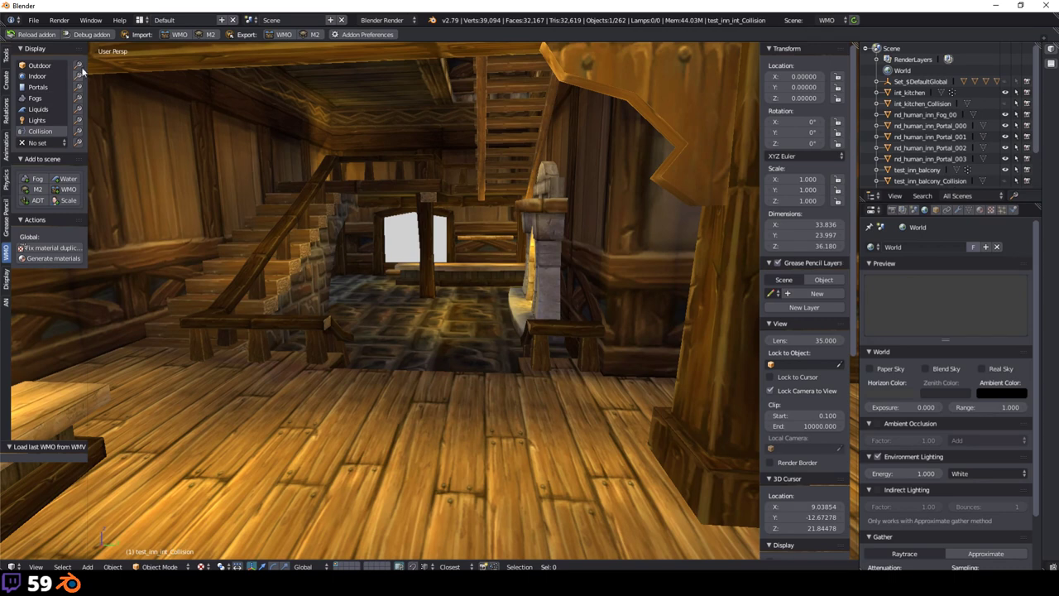
{"action": "left_click", "coordinate": [46, 77]}
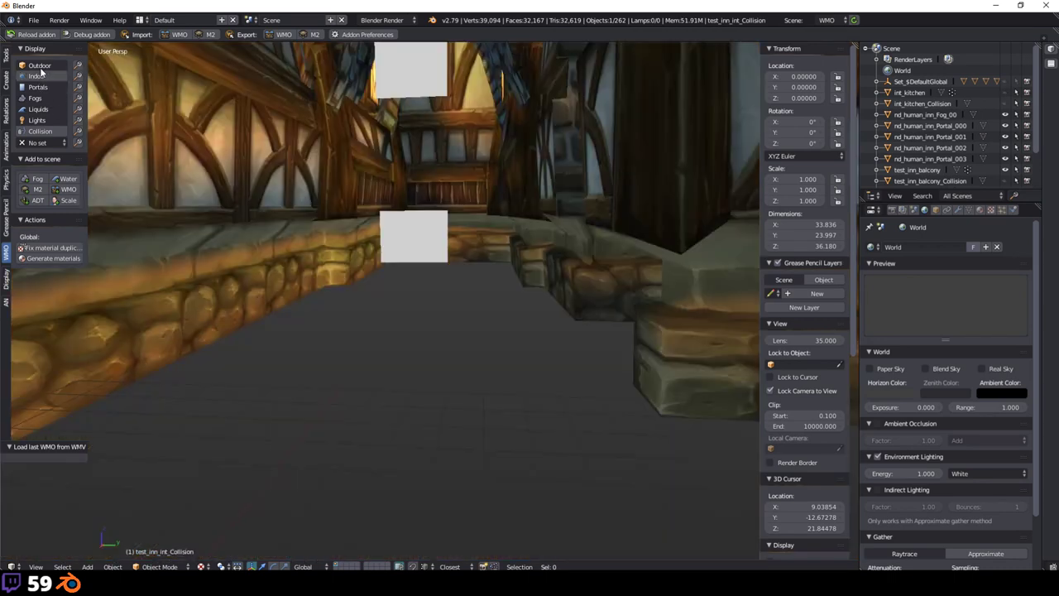
{"action": "left_click", "coordinate": [42, 66]}
{"action": "middle_click_drag", "start_coordinate": [331, 207], "coordinate": [130, 118]}
{"action": "left_click", "coordinate": [38, 87]}
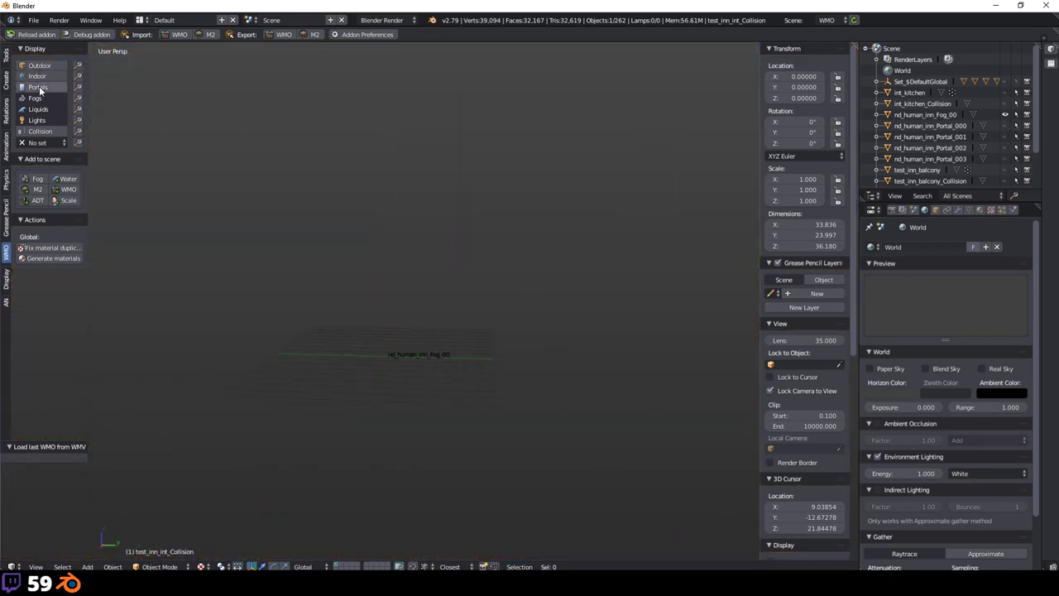
{"action": "left_click", "coordinate": [34, 98]}
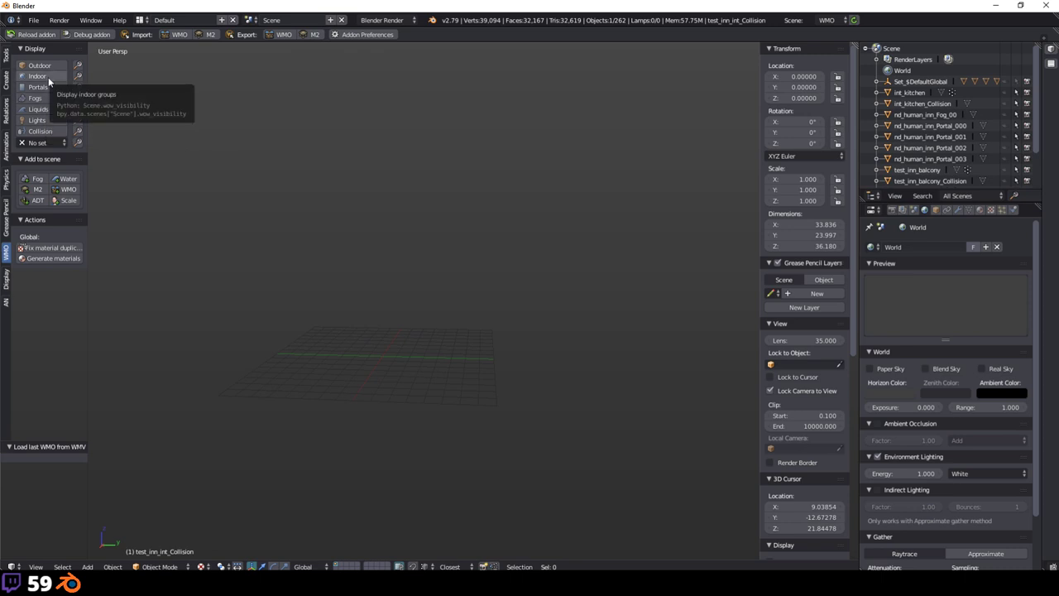
{"action": "left_click", "coordinate": [48, 76]}
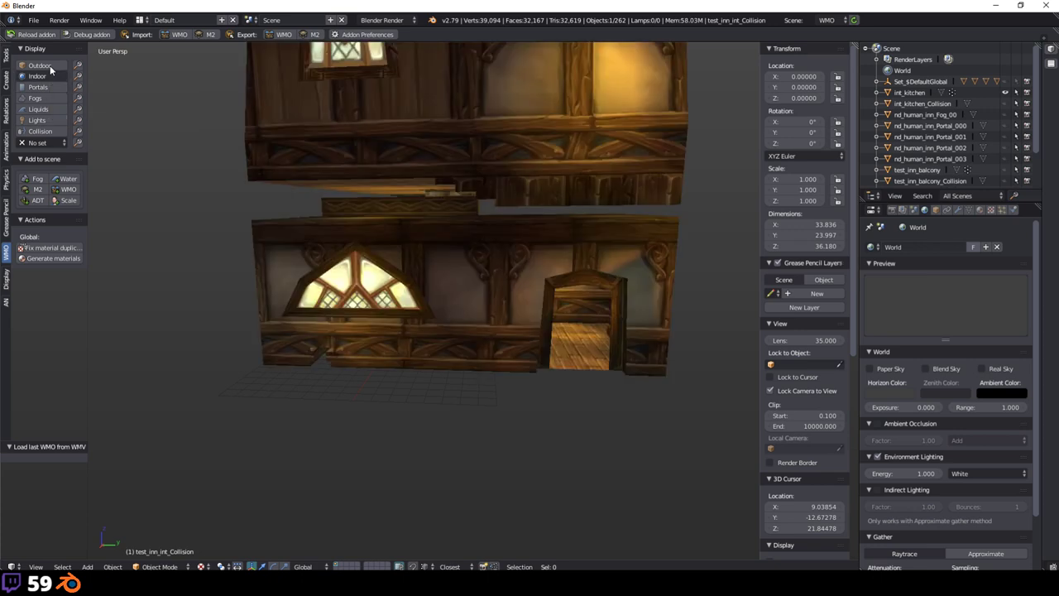
{"action": "left_click", "coordinate": [50, 65]}
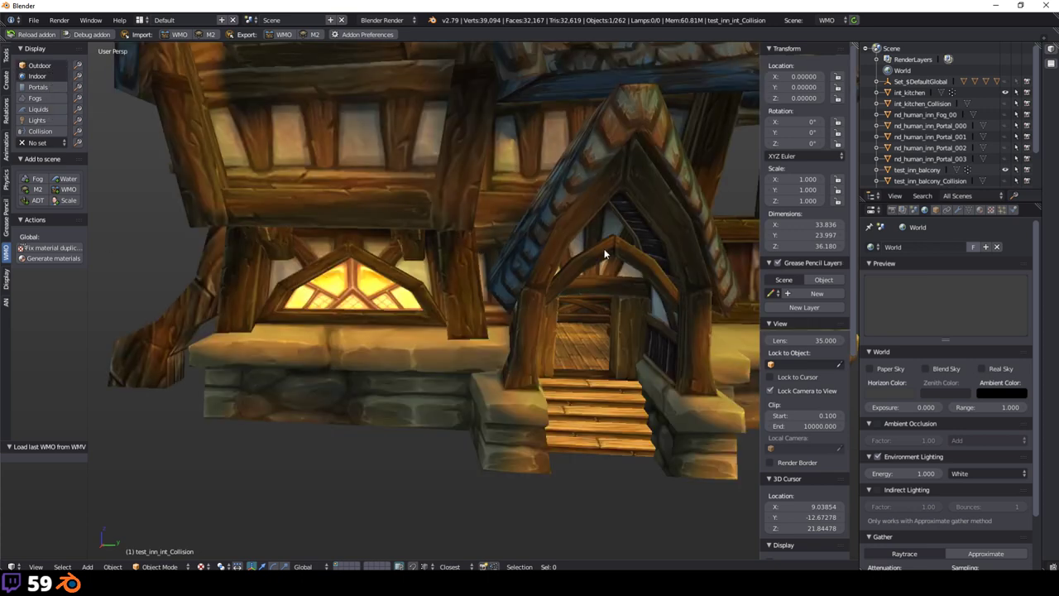
{"action": "scroll", "coordinate": [575, 230], "scroll_direction": "down", "scroll_amount": 5}
{"action": "middle_click_drag", "start_coordinate": [634, 226], "coordinate": [596, 240]}
{"action": "scroll", "coordinate": [576, 242], "scroll_direction": "up", "scroll_amount": 5}
{"action": "scroll", "coordinate": [554, 265], "scroll_direction": "down", "scroll_amount": 2}
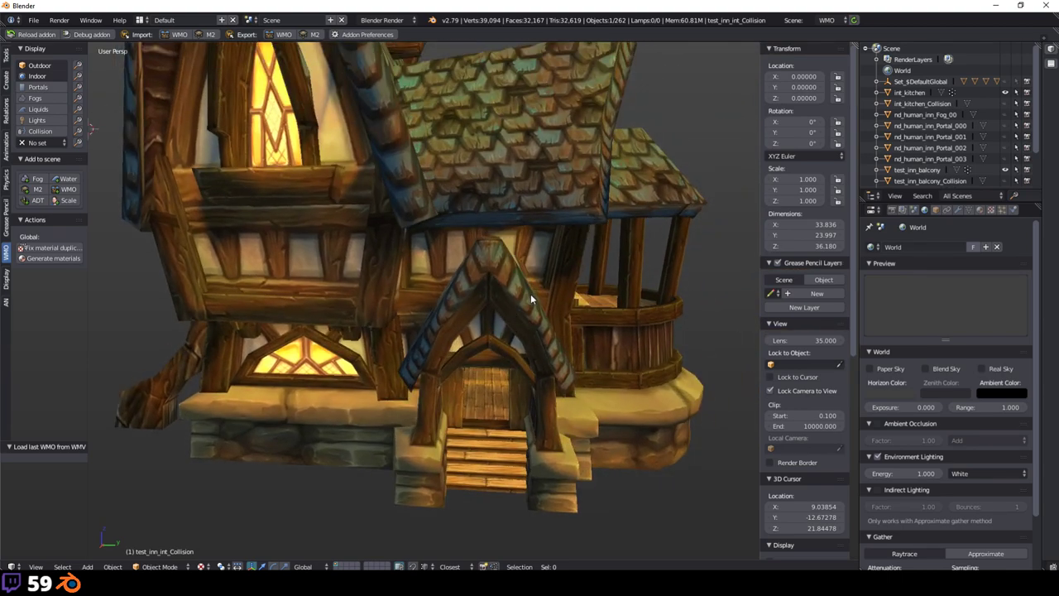
{"action": "middle_click_drag", "start_coordinate": [531, 294], "coordinate": [496, 285]}
{"action": "scroll", "coordinate": [475, 284], "scroll_direction": "up", "scroll_amount": 7}
{"action": "scroll", "coordinate": [472, 302], "scroll_direction": "down", "scroll_amount": 5}
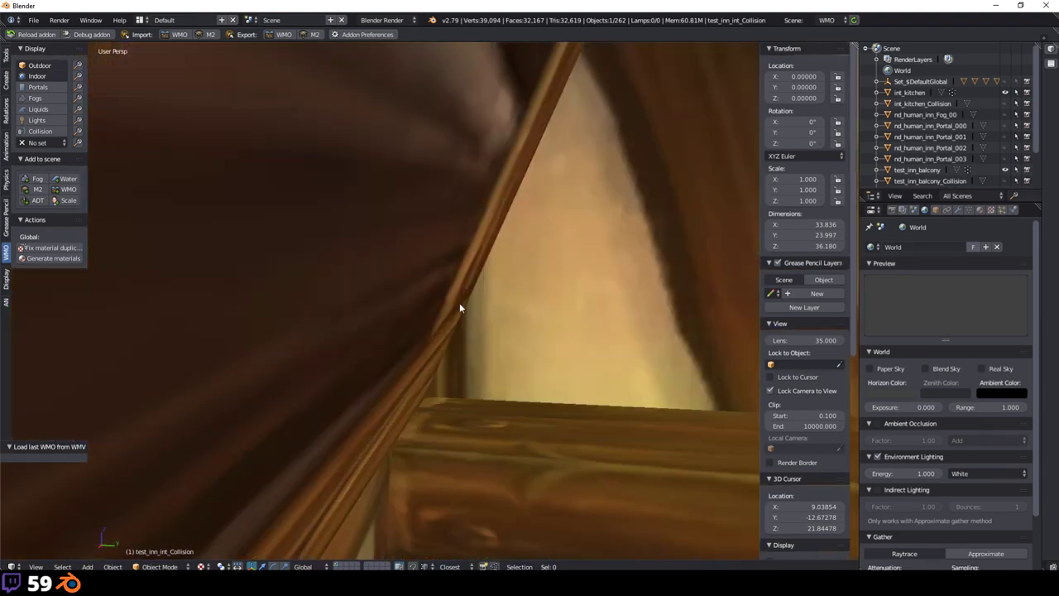
{"action": "scroll", "coordinate": [347, 335], "scroll_direction": "up", "scroll_amount": 7}
{"action": "scroll", "coordinate": [373, 338], "scroll_direction": "down", "scroll_amount": 5}
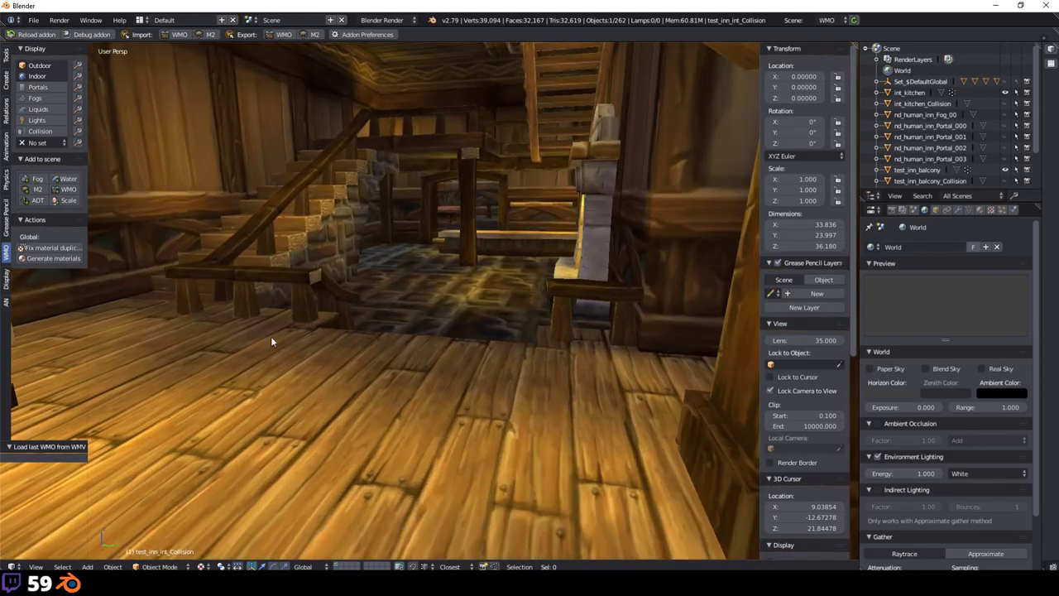
{"action": "scroll", "coordinate": [272, 343], "scroll_direction": "up", "scroll_amount": 2}
{"action": "middle_click_drag", "start_coordinate": [273, 350], "coordinate": [546, 317]}
{"action": "scroll", "coordinate": [441, 326], "scroll_direction": "up", "scroll_amount": 3}
{"action": "scroll", "coordinate": [451, 326], "scroll_direction": "down", "scroll_amount": 4}
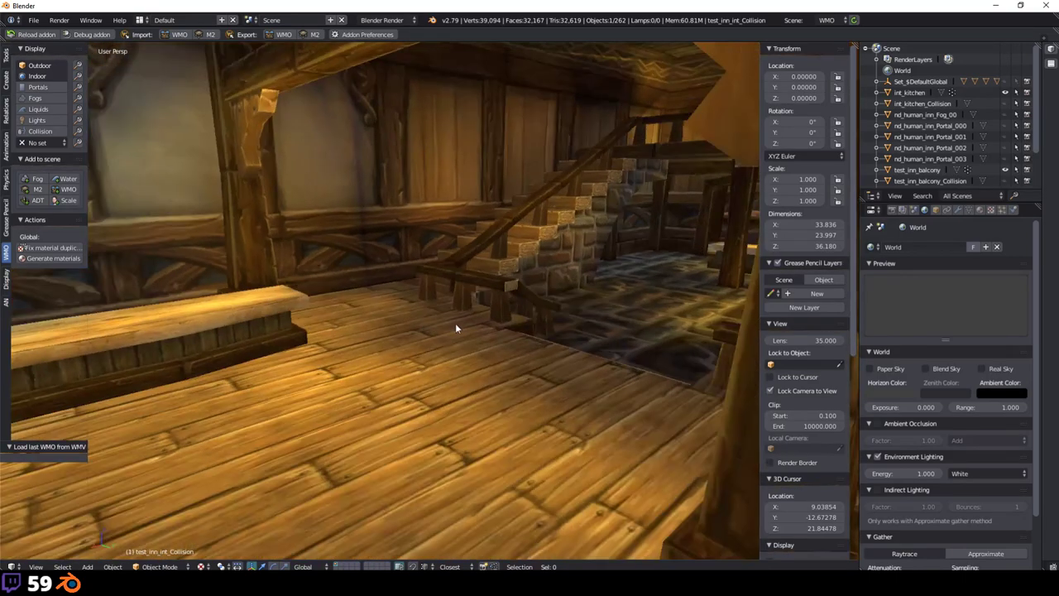
{"action": "scroll", "coordinate": [497, 326], "scroll_direction": "up", "scroll_amount": 4}
{"action": "scroll", "coordinate": [488, 324], "scroll_direction": "down", "scroll_amount": 4}
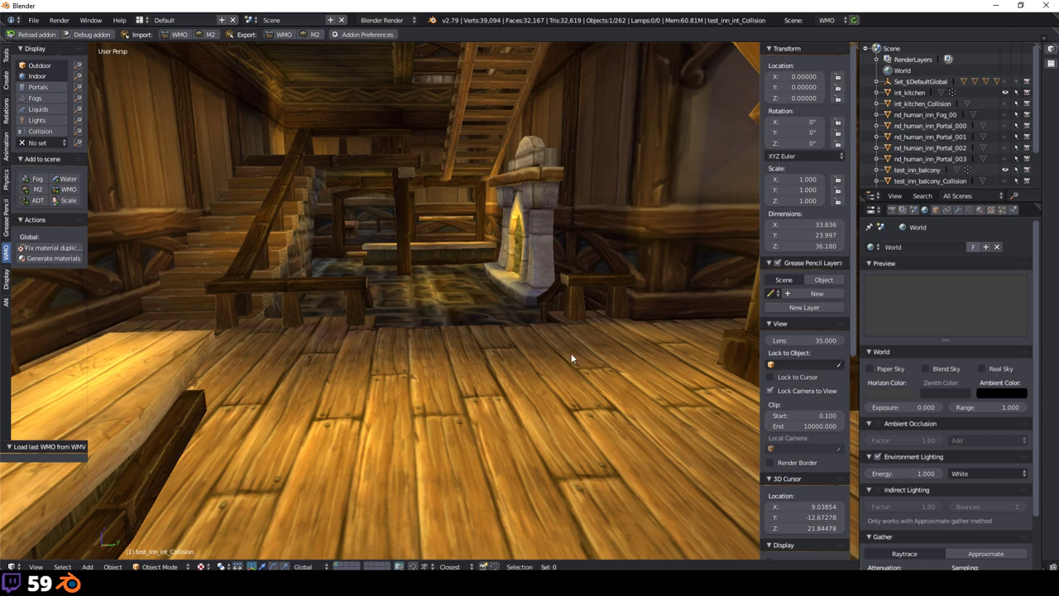
Step: Zoom and orbit around the textured inn interior, turning left past the fireplace
{"action": "scroll", "coordinate": [571, 358], "scroll_direction": "up", "scroll_amount": 3}
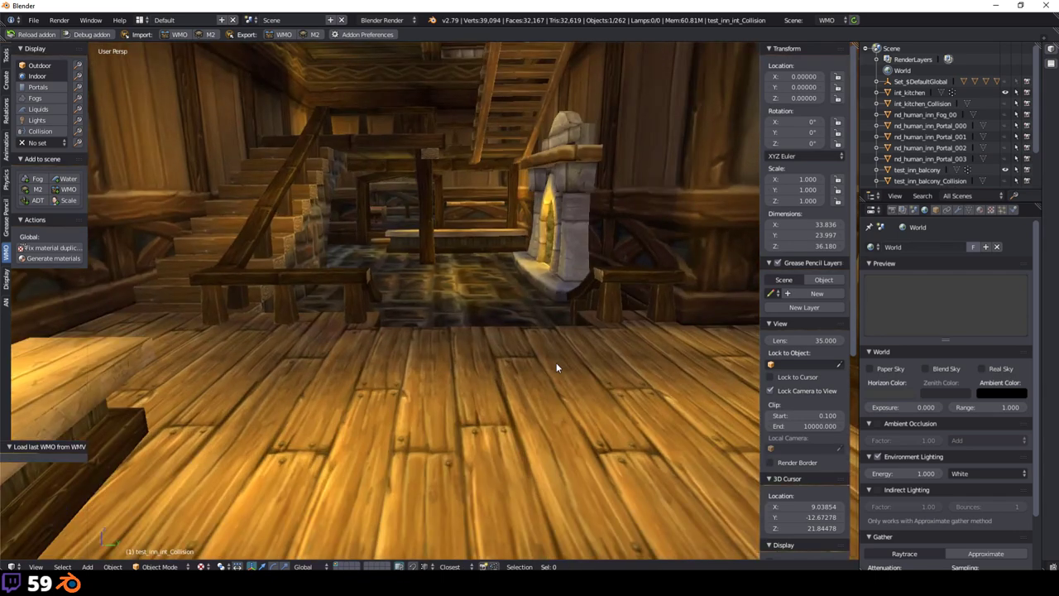
{"action": "middle_click_drag", "start_coordinate": [556, 367], "coordinate": [488, 437]}
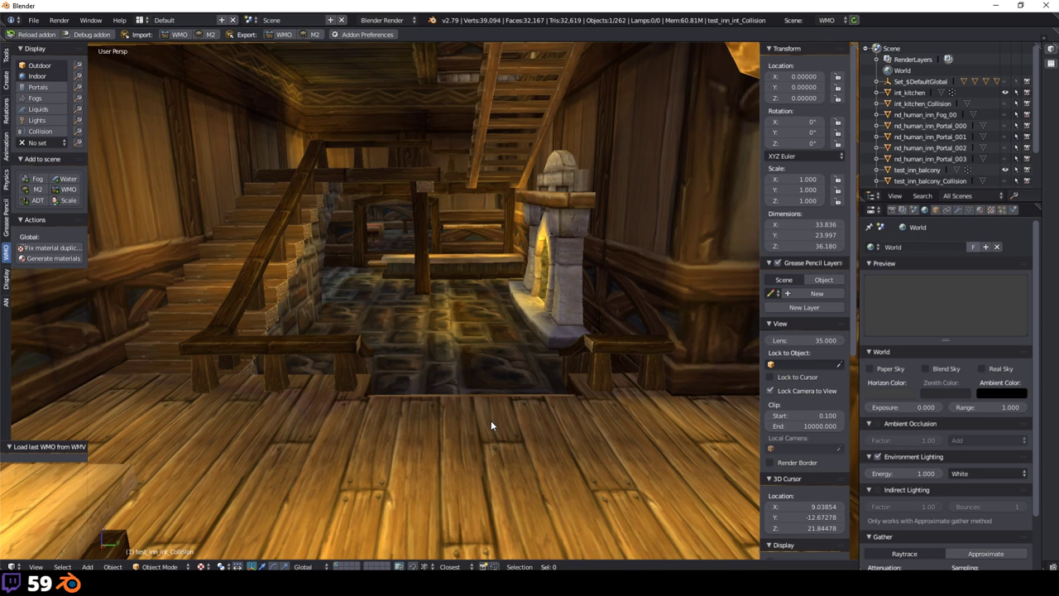
{"action": "scroll", "coordinate": [494, 424], "scroll_direction": "up", "scroll_amount": 2}
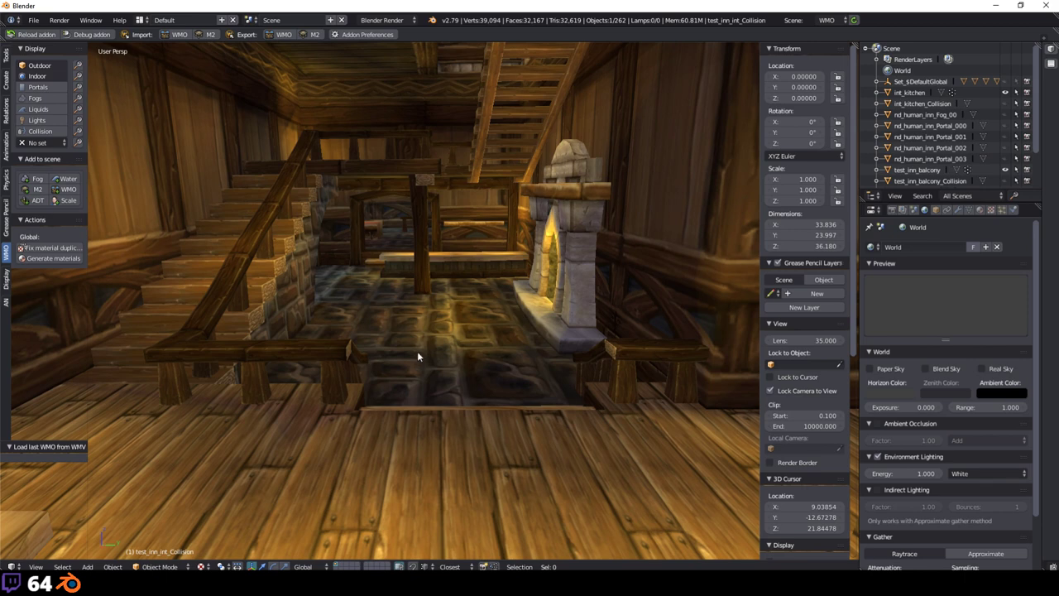
{"action": "scroll", "coordinate": [418, 356], "scroll_direction": "down", "scroll_amount": 2}
{"action": "scroll", "coordinate": [344, 441], "scroll_direction": "up", "scroll_amount": 3}
Step: Bring the Model Viewer forward and zoom in and out around the inn model
{"action": "key", "text": "alt+Tab"}
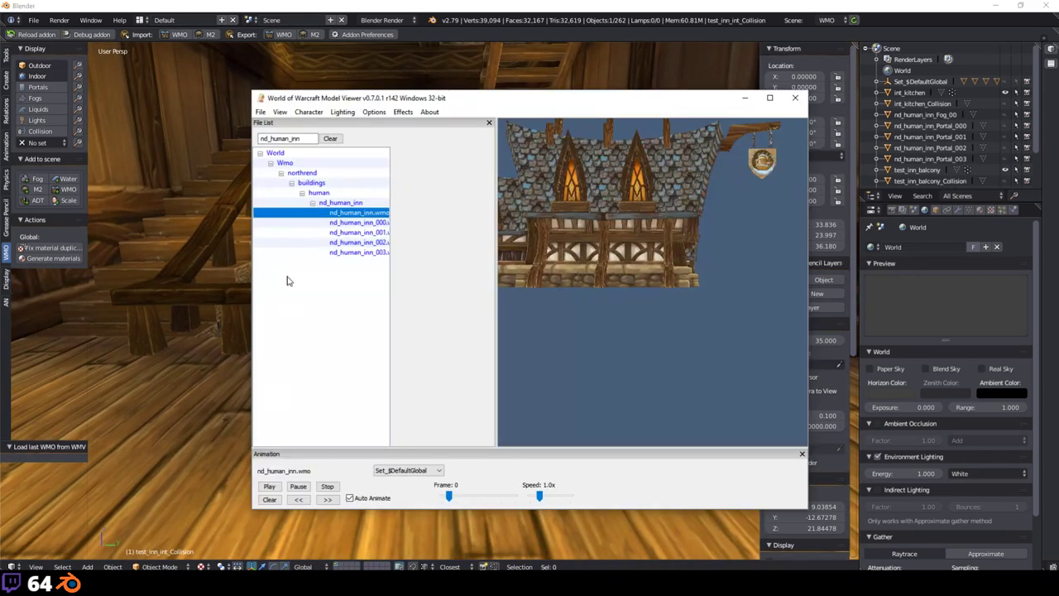
{"action": "scroll", "coordinate": [674, 269], "scroll_direction": "up", "scroll_amount": 10}
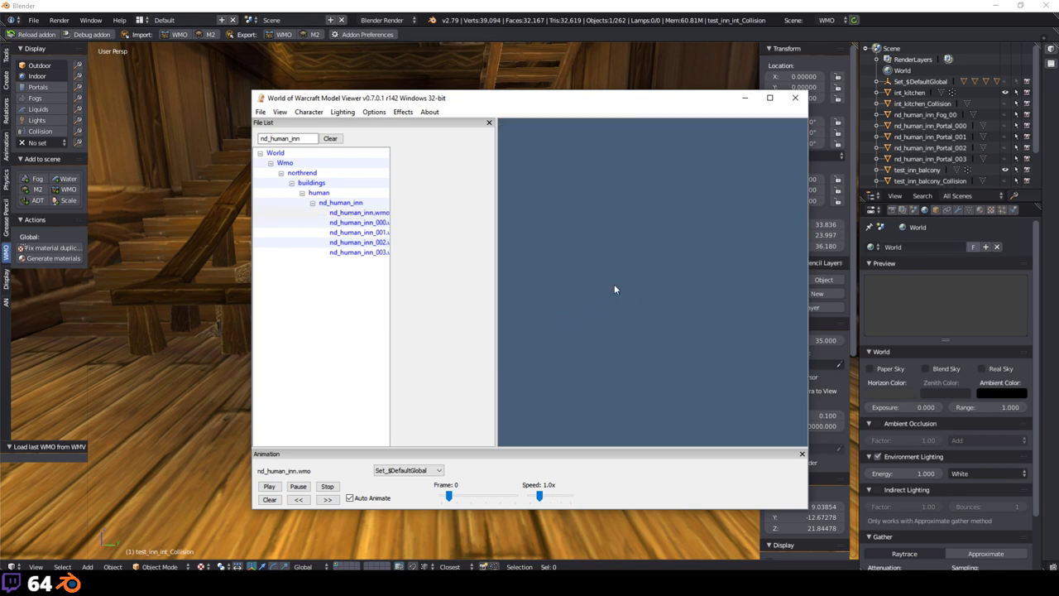
{"action": "scroll", "coordinate": [626, 315], "scroll_direction": "down", "scroll_amount": 5}
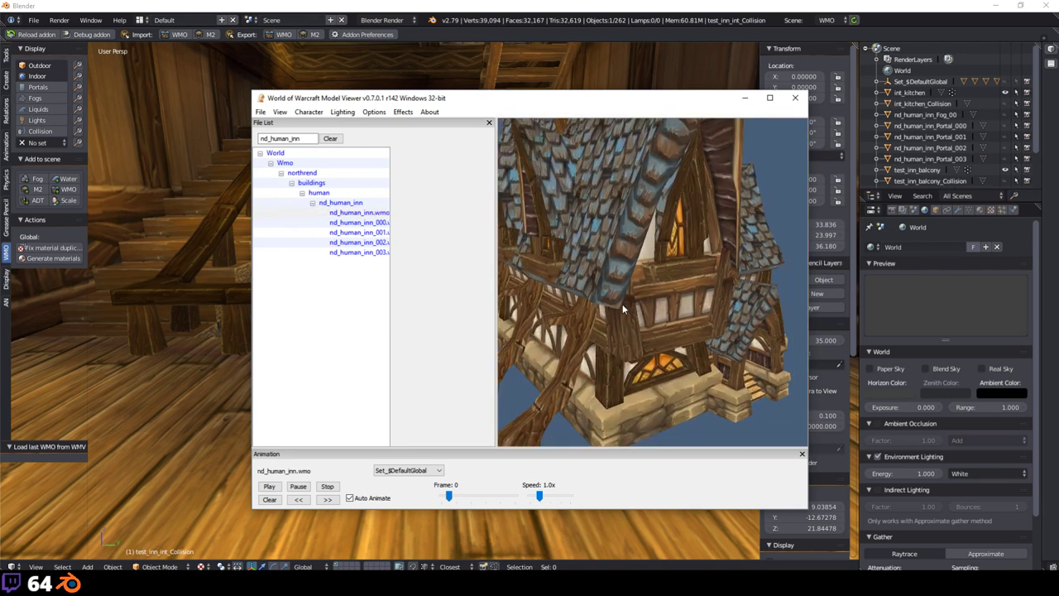
{"action": "scroll", "coordinate": [626, 323], "scroll_direction": "down", "scroll_amount": 1}
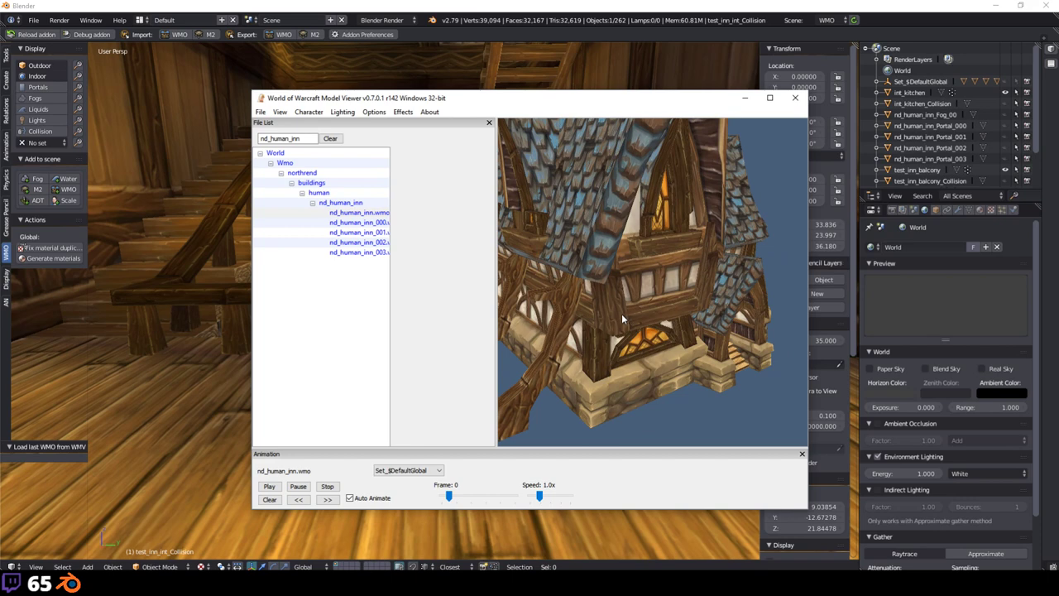
{"action": "scroll", "coordinate": [622, 313], "scroll_direction": "up", "scroll_amount": 5}
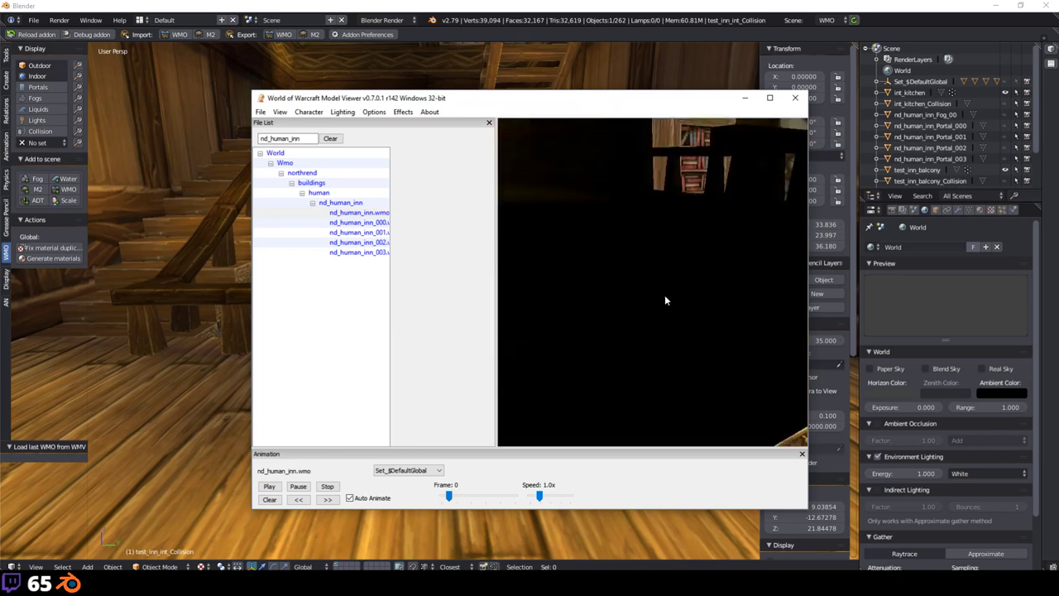
{"action": "scroll", "coordinate": [637, 292], "scroll_direction": "up", "scroll_amount": 5}
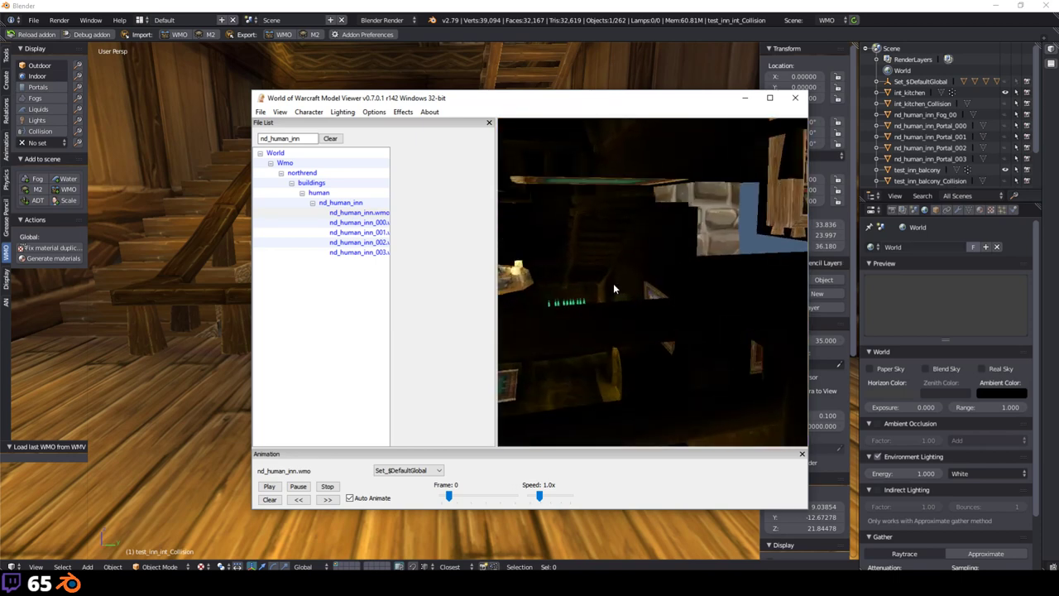
{"action": "scroll", "coordinate": [653, 355], "scroll_direction": "up", "scroll_amount": 5}
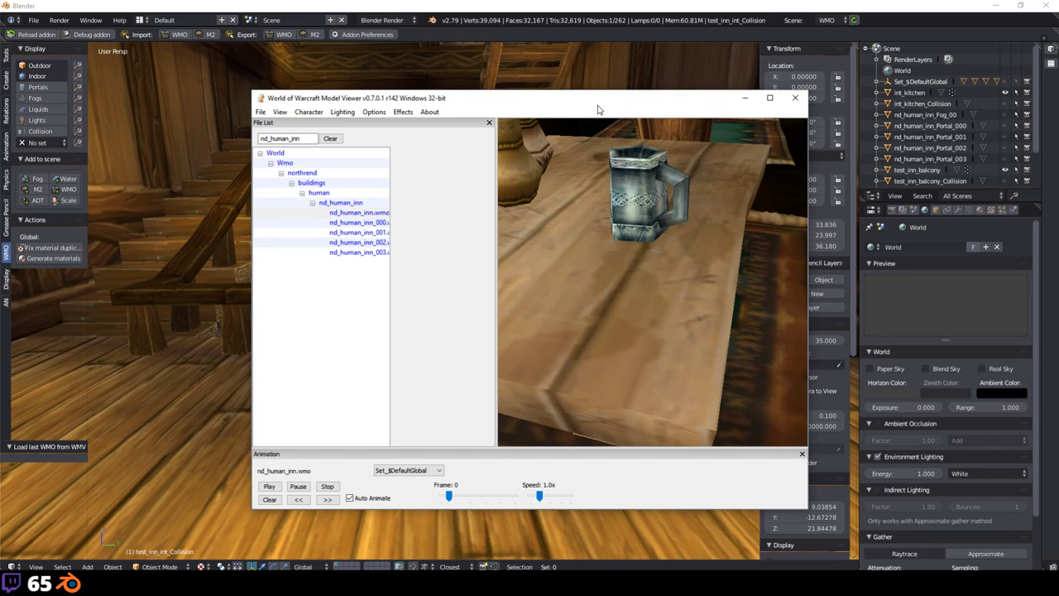
Step: Move the Model Viewer window up and right, then zoom the model again
{"action": "left_click_drag", "start_coordinate": [599, 104], "coordinate": [609, 82]}
{"action": "scroll", "coordinate": [632, 288], "scroll_direction": "down", "scroll_amount": 5}
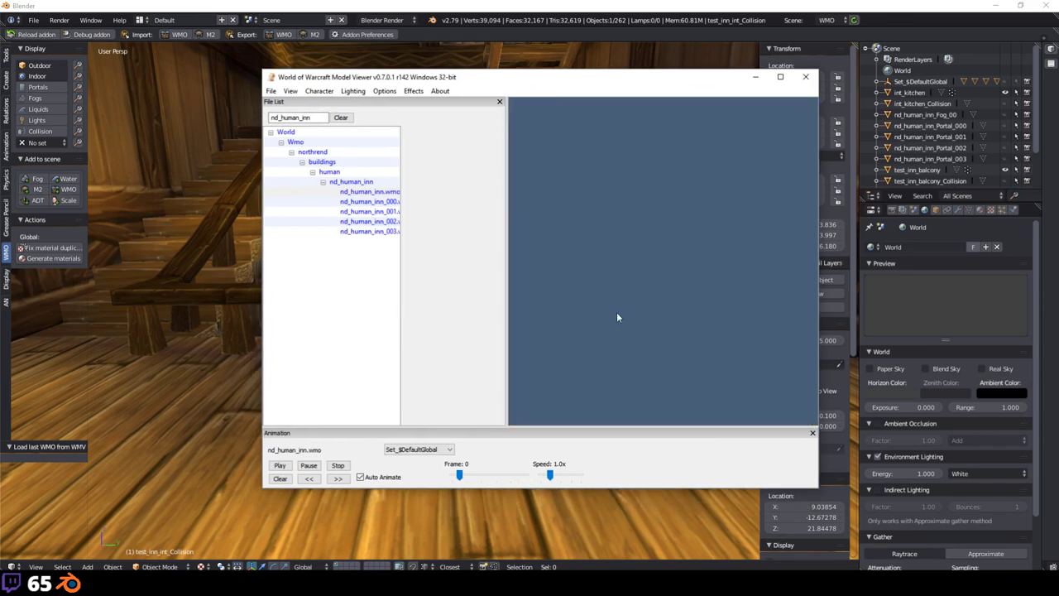
{"action": "scroll", "coordinate": [641, 273], "scroll_direction": "up", "scroll_amount": 5}
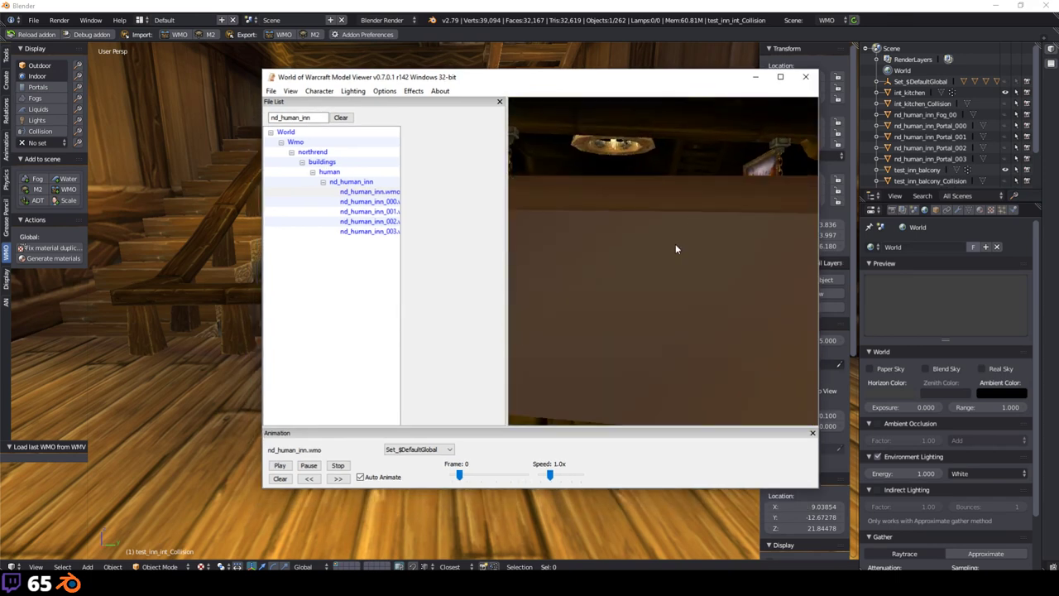
{"action": "scroll", "coordinate": [675, 245], "scroll_direction": "up", "scroll_amount": 3}
Step: Switch Blender's viewport to Solid shading with Textured Solid enabled
{"action": "left_click", "coordinate": [203, 356]}
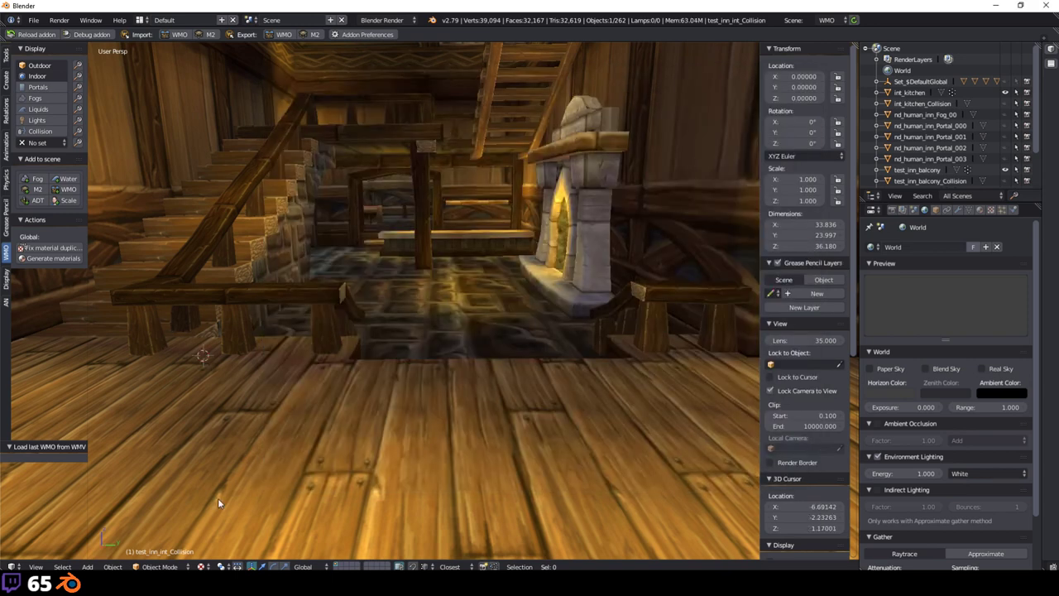
{"action": "left_click", "coordinate": [201, 566]}
{"action": "left_click", "coordinate": [217, 528]}
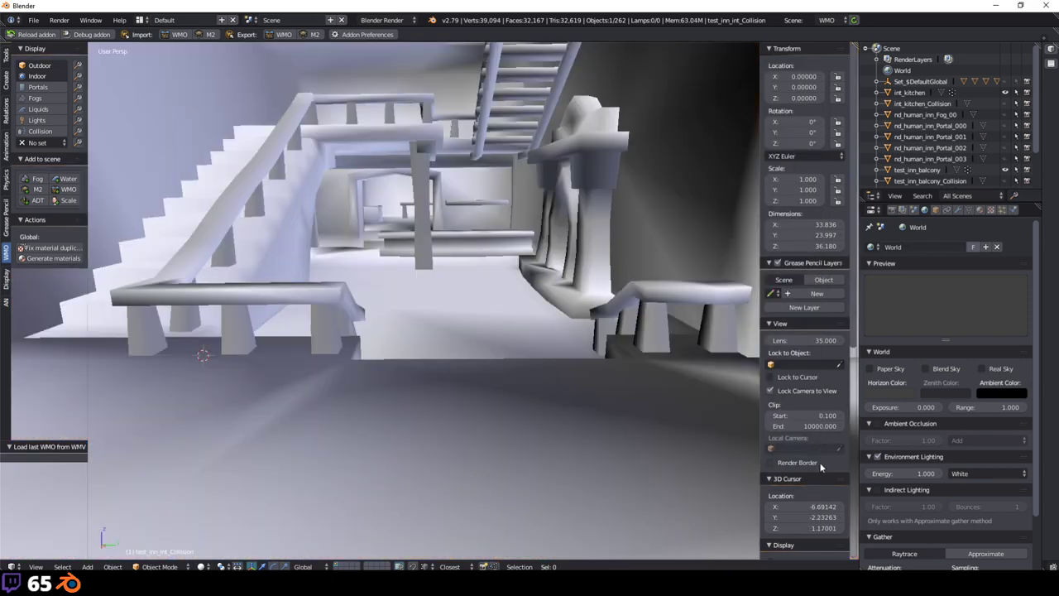
{"action": "scroll", "coordinate": [819, 461], "scroll_direction": "down", "scroll_amount": 6}
{"action": "scroll", "coordinate": [800, 436], "scroll_direction": "down", "scroll_amount": 4}
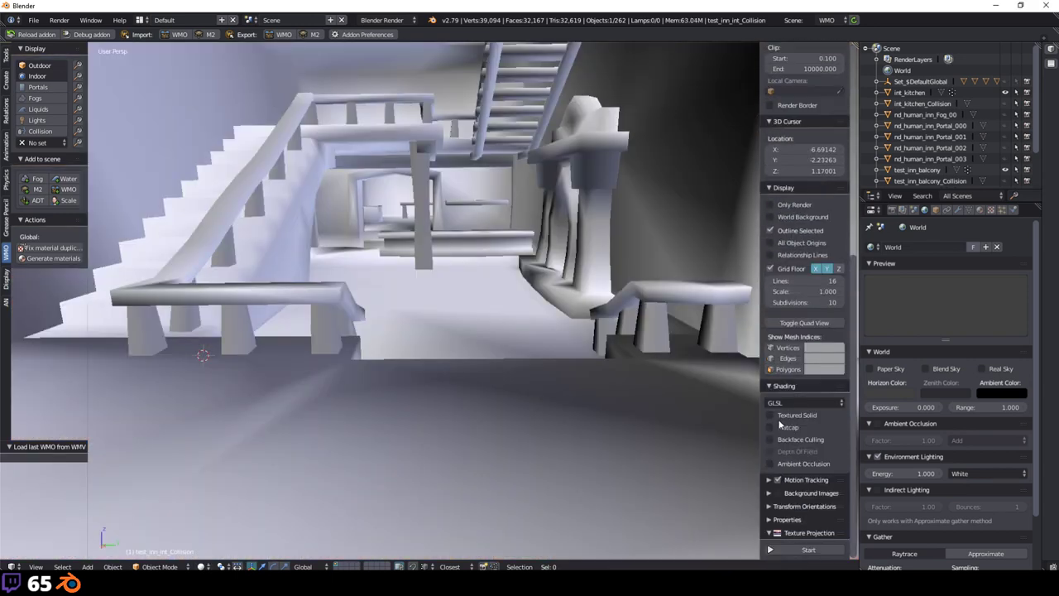
{"action": "left_click", "coordinate": [771, 415]}
Step: Orbit around the dark room and browse the Add menu's WoW entries
{"action": "scroll", "coordinate": [433, 279], "scroll_direction": "up", "scroll_amount": 5}
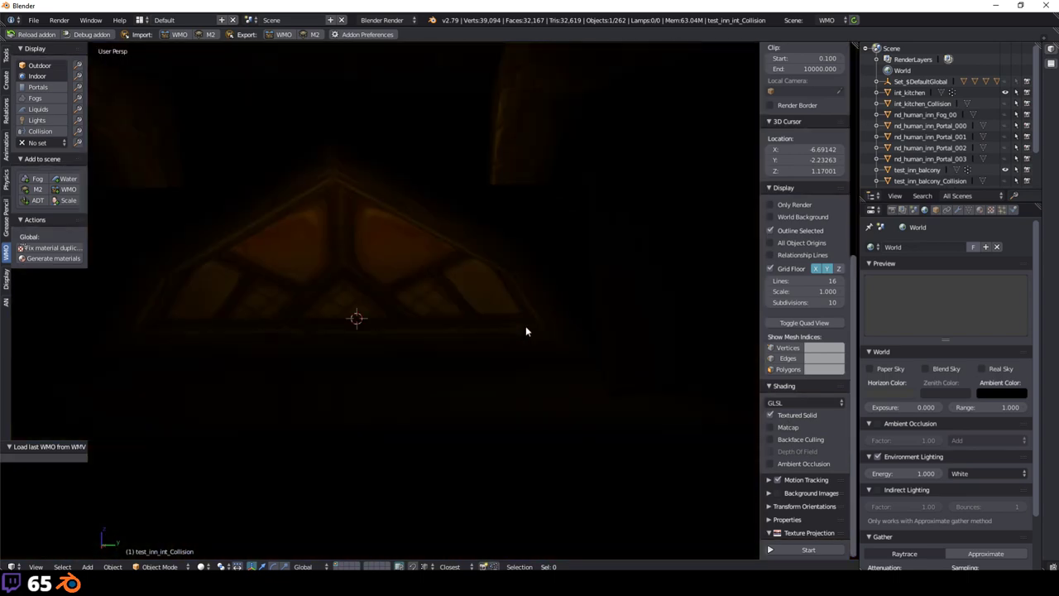
{"action": "scroll", "coordinate": [525, 331], "scroll_direction": "down", "scroll_amount": 5}
{"action": "scroll", "coordinate": [526, 326], "scroll_direction": "up", "scroll_amount": 10}
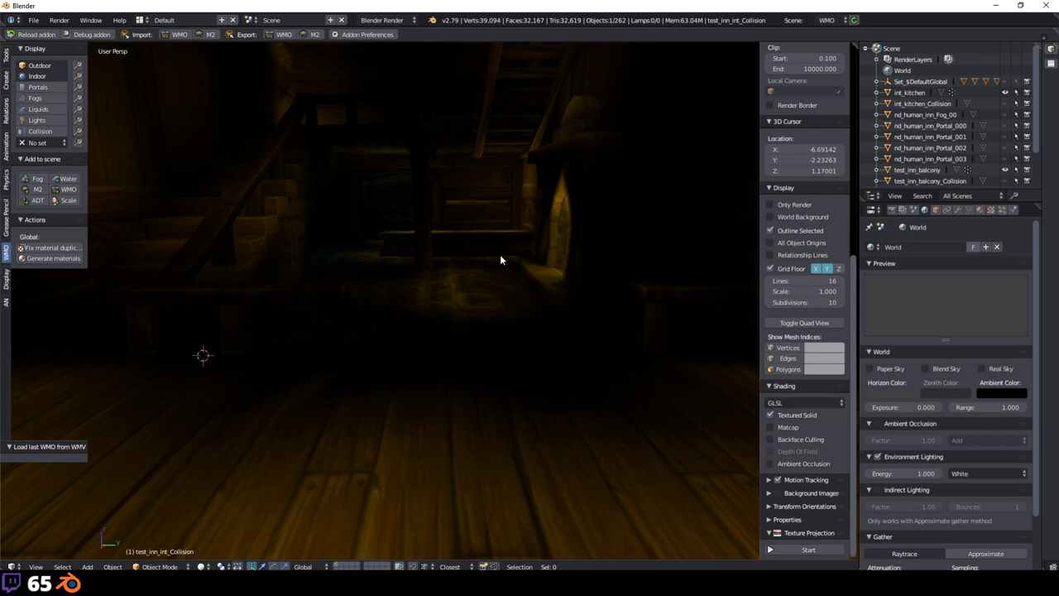
{"action": "scroll", "coordinate": [501, 347], "scroll_direction": "down", "scroll_amount": 2}
{"action": "middle_click_drag", "start_coordinate": [470, 369], "coordinate": [415, 417]}
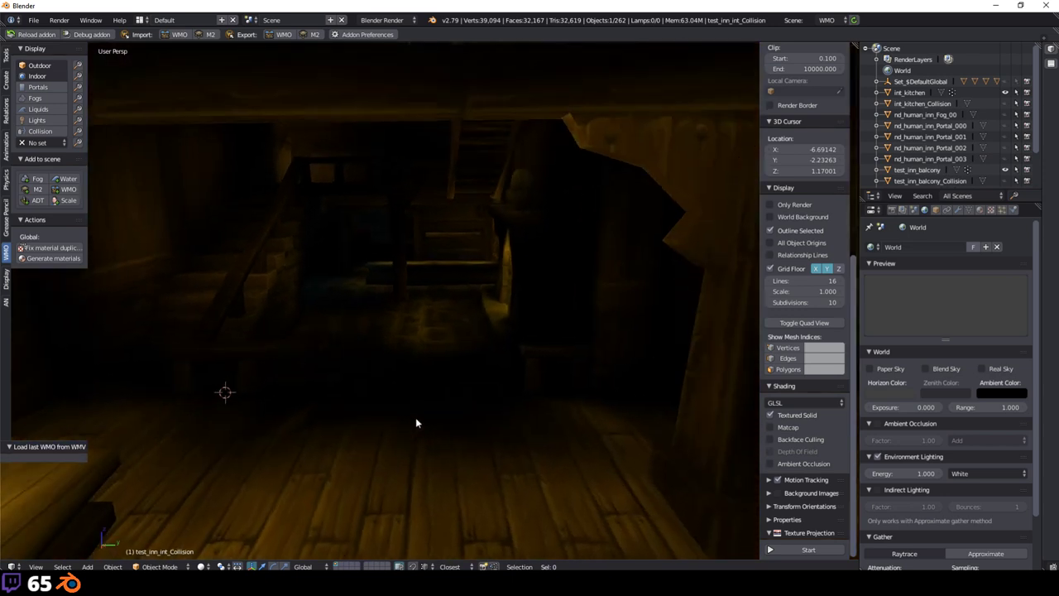
{"action": "scroll", "coordinate": [416, 421], "scroll_direction": "up", "scroll_amount": 1}
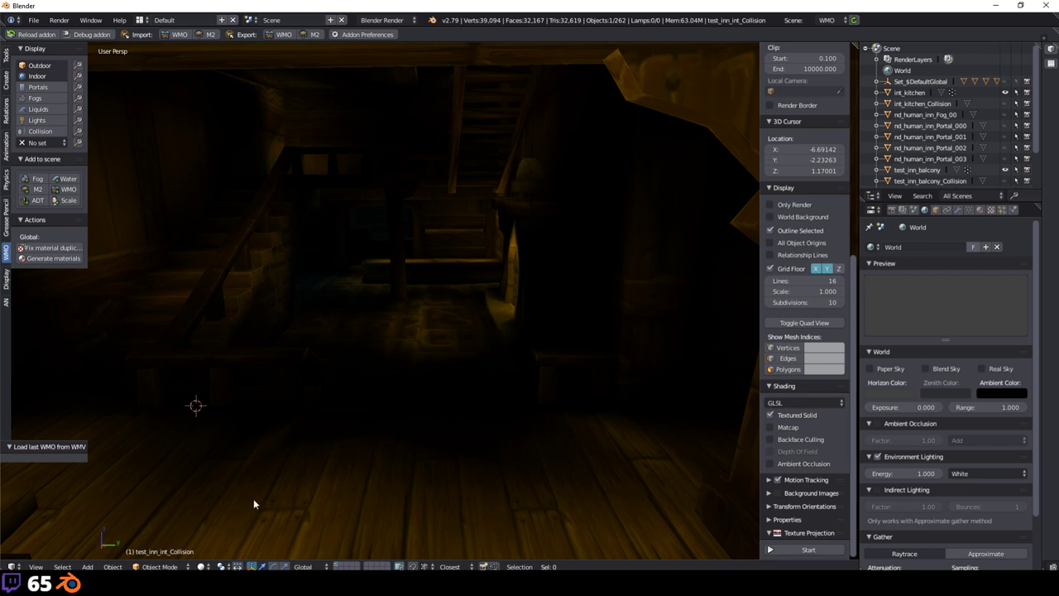
{"action": "left_click", "coordinate": [88, 567]}
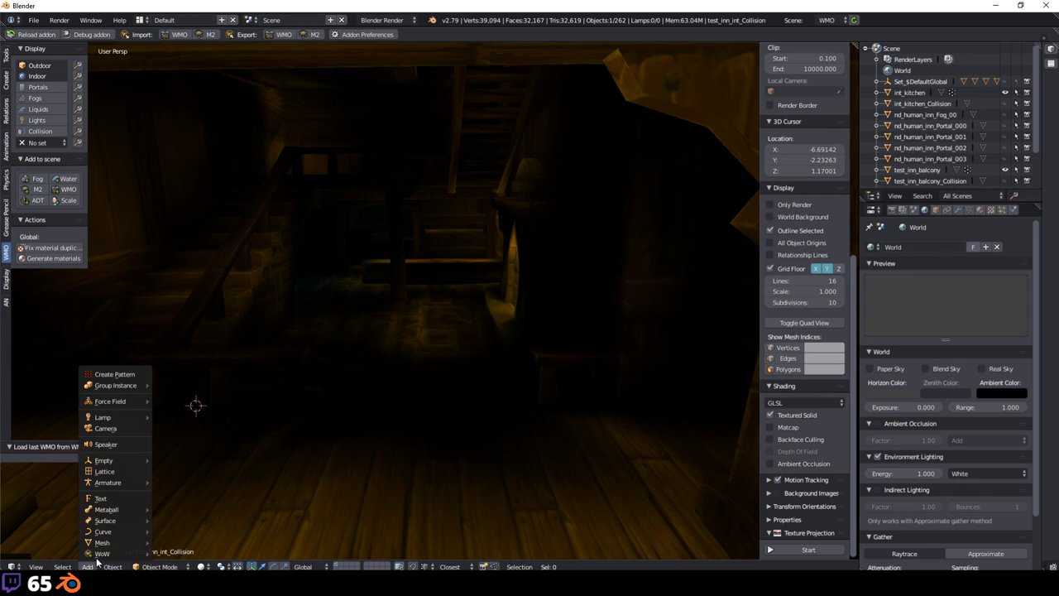
{"action": "mouse_move", "coordinate": [99, 553]}
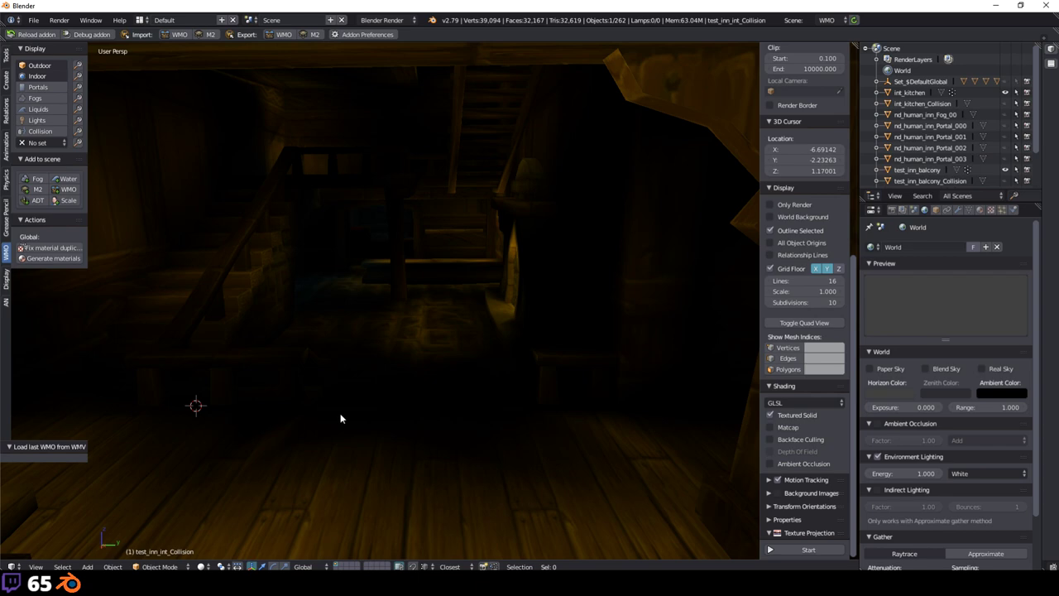
{"action": "scroll", "coordinate": [383, 398], "scroll_direction": "down", "scroll_amount": 3}
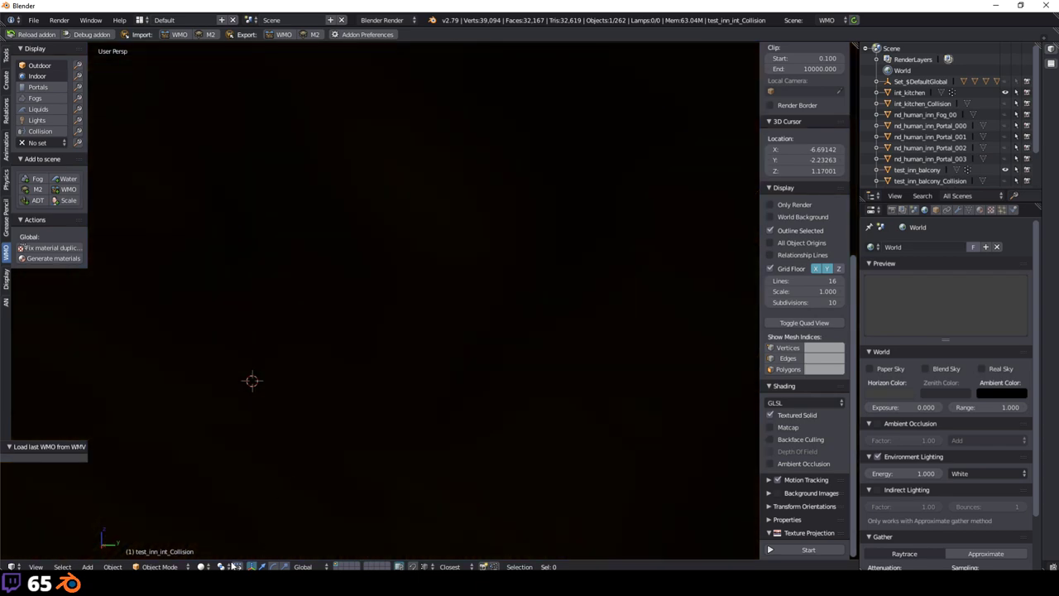
Step: Return to Texture shading and orbit down onto the wooden balcony floor
{"action": "left_click", "coordinate": [201, 566]}
{"action": "left_click", "coordinate": [218, 517]}
{"action": "scroll", "coordinate": [373, 413], "scroll_direction": "up", "scroll_amount": 4}
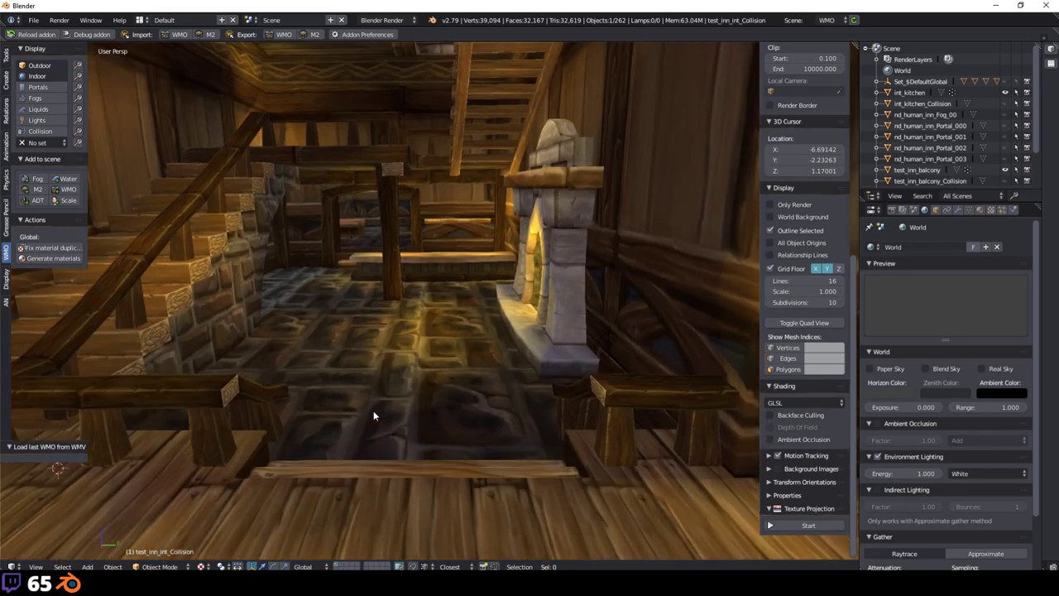
{"action": "scroll", "coordinate": [373, 411], "scroll_direction": "down", "scroll_amount": 5}
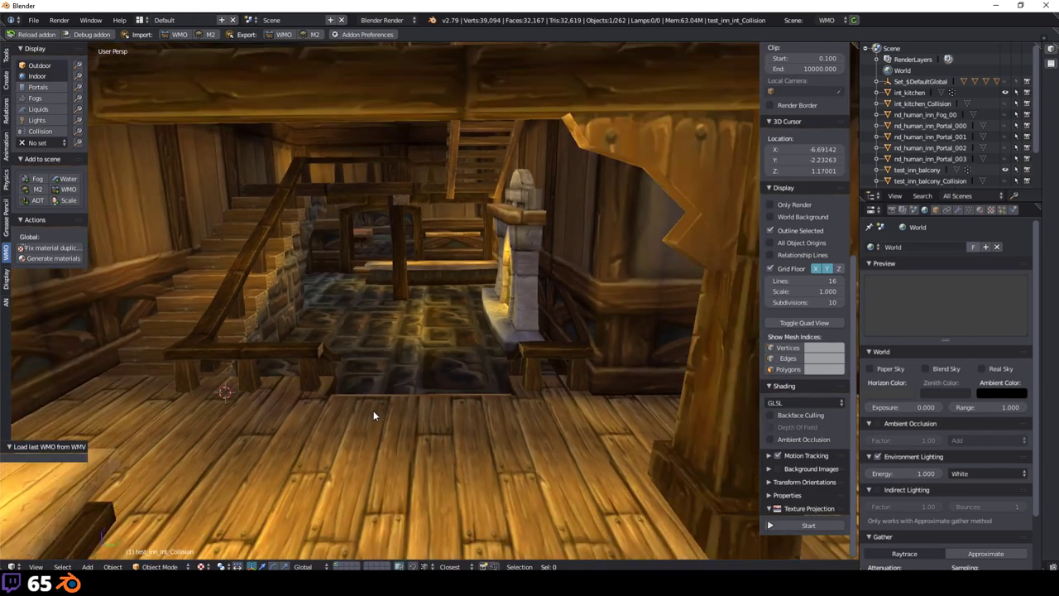
{"action": "scroll", "coordinate": [415, 389], "scroll_direction": "up", "scroll_amount": 2}
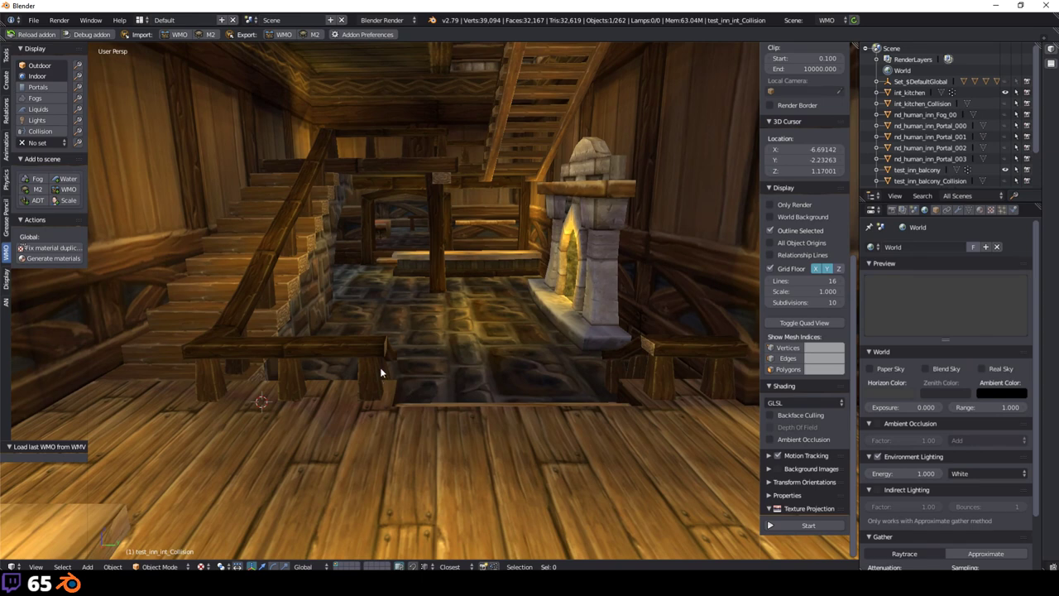
{"action": "scroll", "coordinate": [389, 373], "scroll_direction": "up", "scroll_amount": 2}
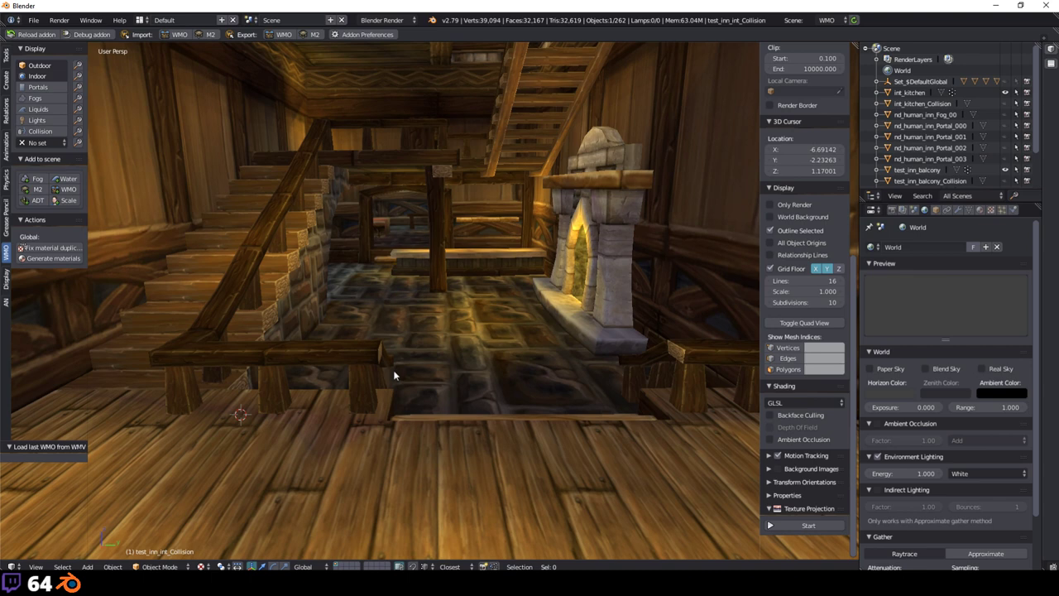
{"action": "mouse_move", "coordinate": [394, 375]}
{"action": "middle_mouse_down"}
{"action": "mouse_move", "coordinate": [486, 369]}
{"action": "mouse_move", "coordinate": [445, 383]}
{"action": "mouse_move", "coordinate": [304, 386]}
{"action": "mouse_move", "coordinate": [390, 389]}
{"action": "middle_mouse_up"}
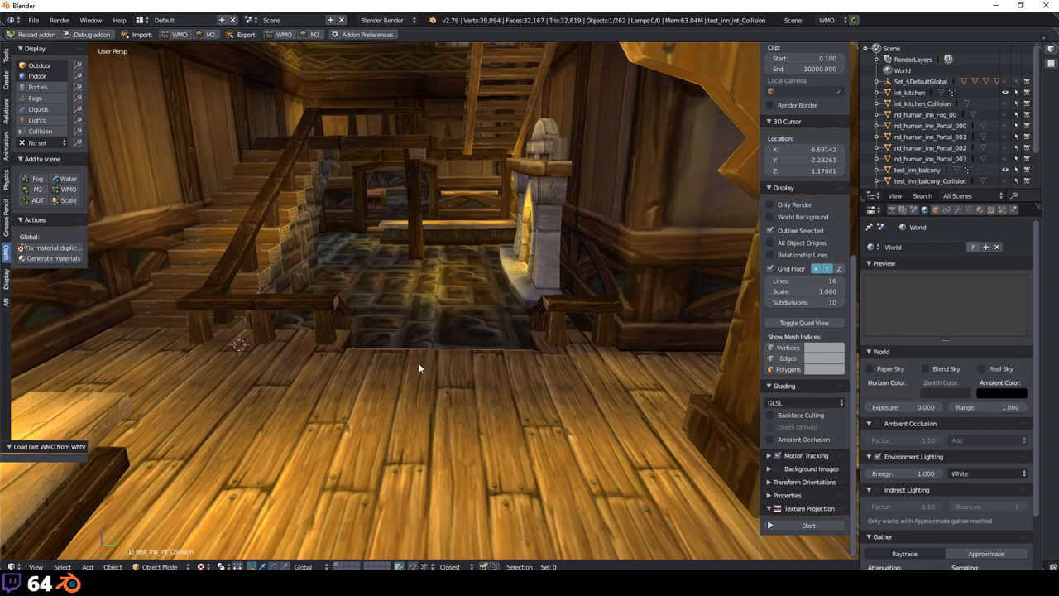
{"action": "middle_click_drag", "start_coordinate": [437, 421], "coordinate": [530, 326]}
Step: Select test_inn_int to list its vertex colour layers, then switch to Solid shading
{"action": "left_click", "coordinate": [967, 211]}
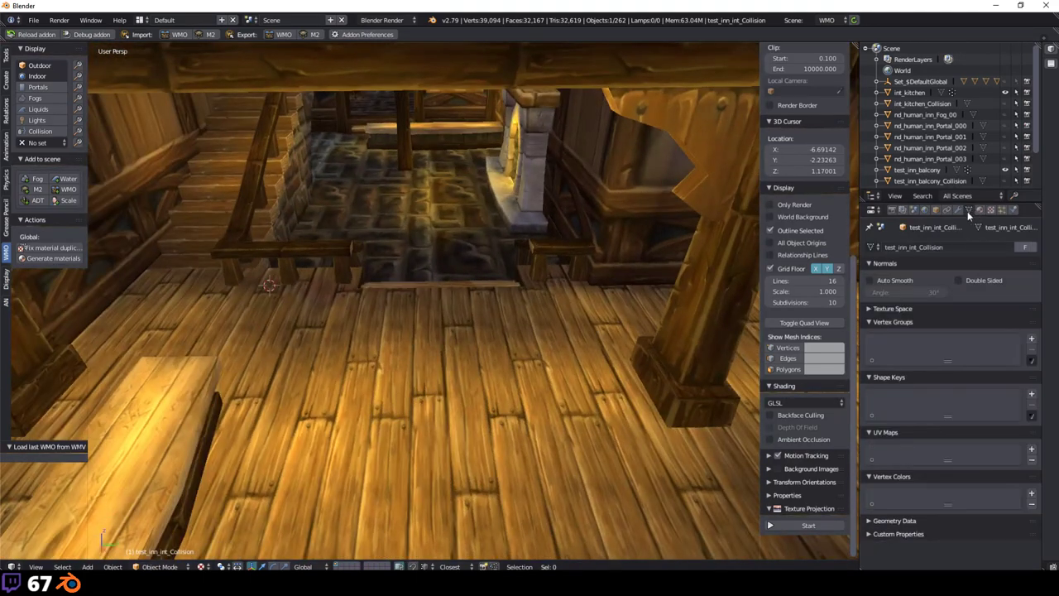
{"action": "right_click", "coordinate": [533, 397]}
{"action": "scroll", "coordinate": [914, 443], "scroll_direction": "down", "scroll_amount": 3}
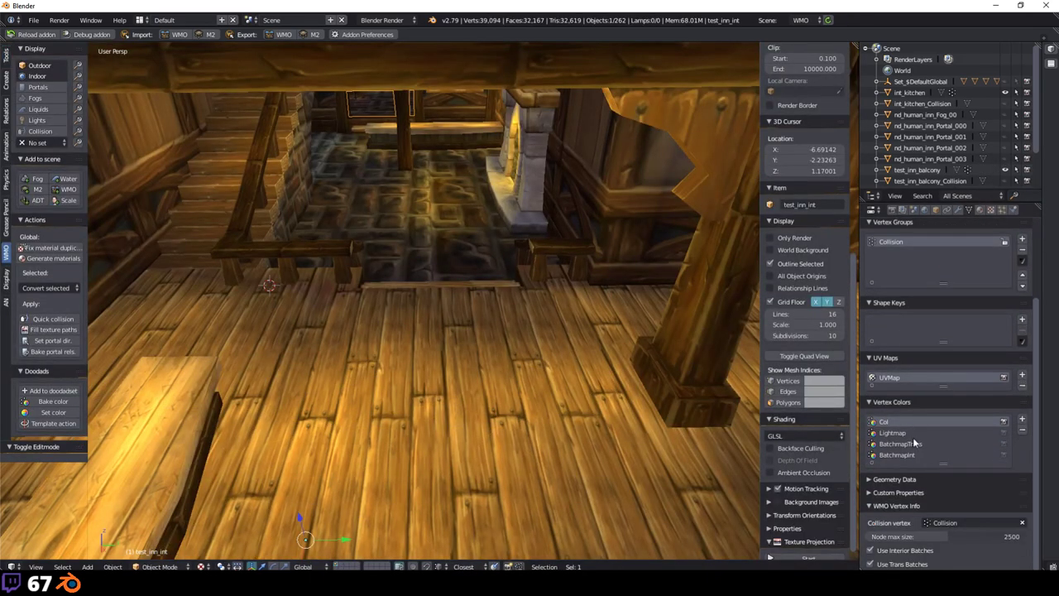
{"action": "middle_click_drag", "start_coordinate": [619, 329], "coordinate": [591, 407]}
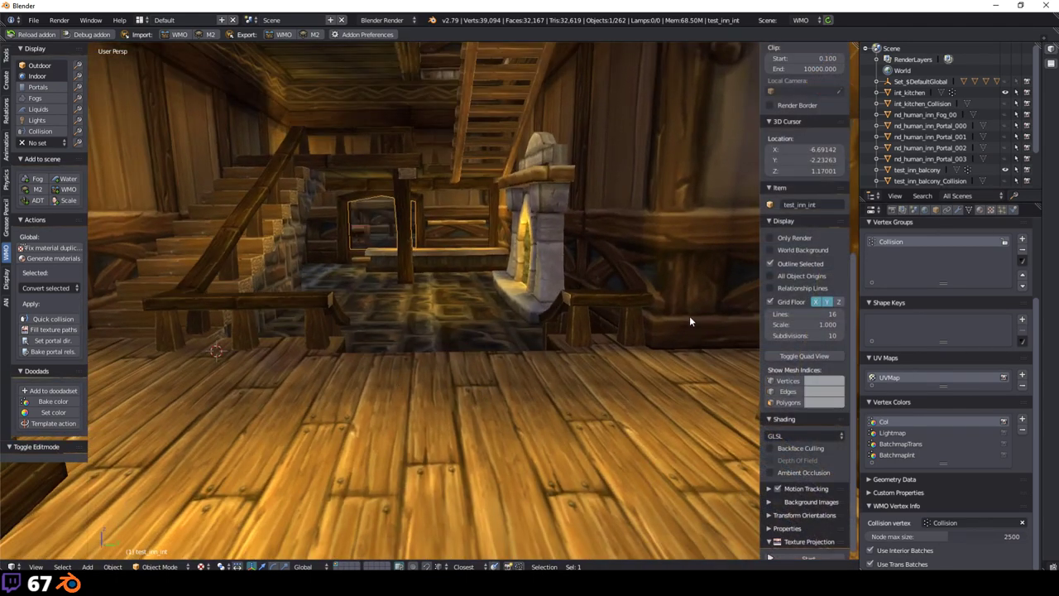
{"action": "scroll", "coordinate": [785, 471], "scroll_direction": "down", "scroll_amount": 1}
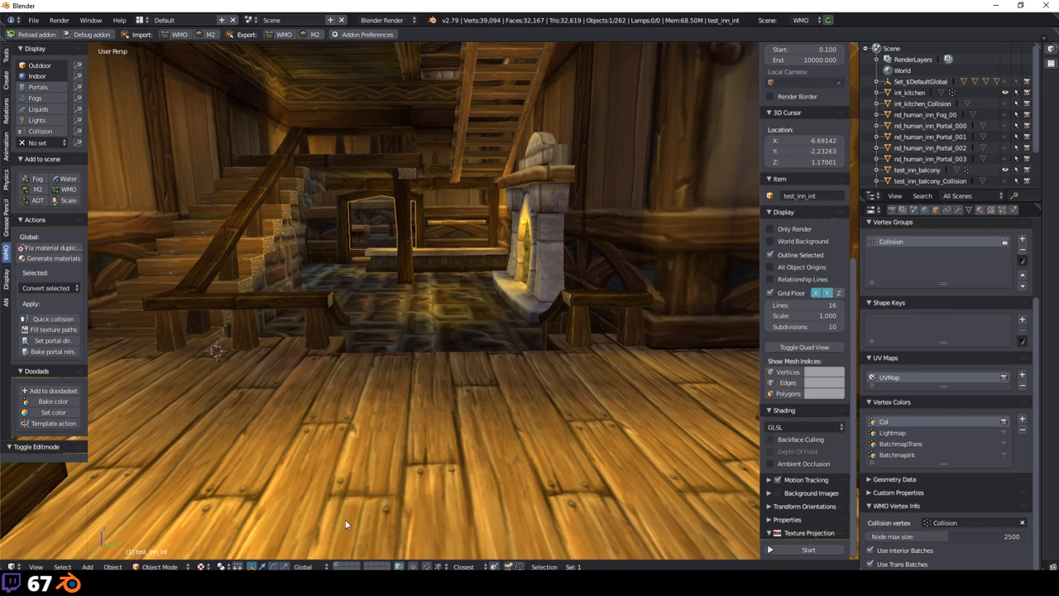
{"action": "left_click", "coordinate": [201, 567]}
{"action": "left_click", "coordinate": [240, 523]}
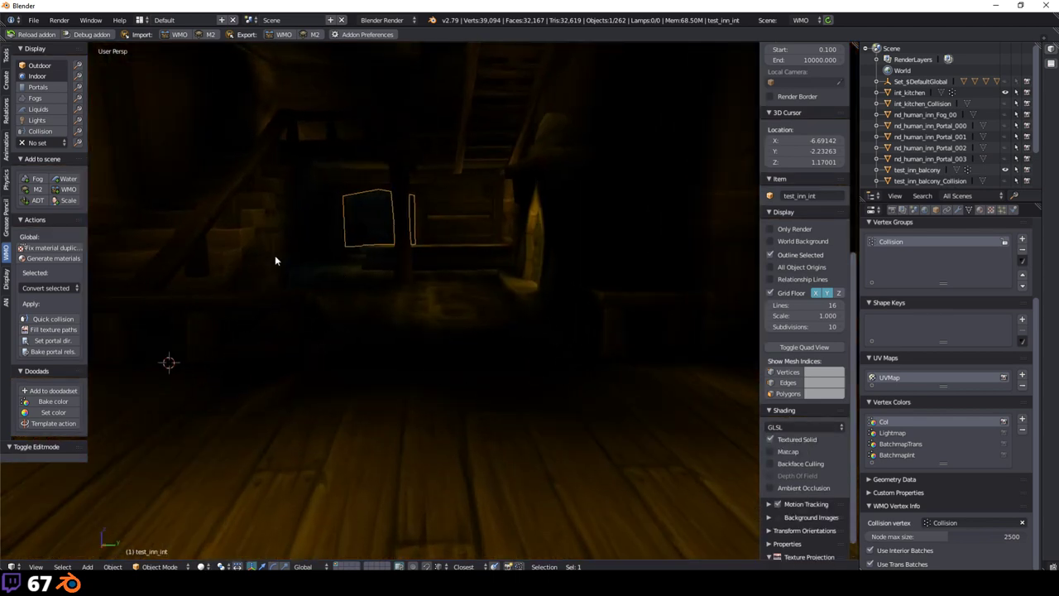
Step: Deselect everything and orbit the dark interior toward the floor and pillar
{"action": "key", "text": "a"}
{"action": "scroll", "coordinate": [561, 312], "scroll_direction": "up", "scroll_amount": 6}
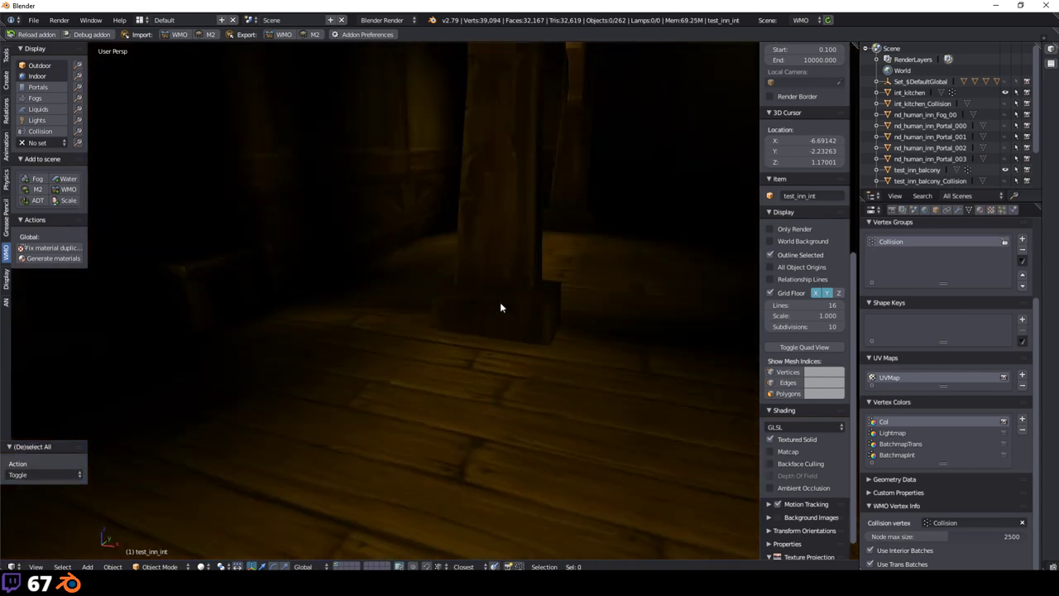
{"action": "middle_click_drag", "start_coordinate": [599, 273], "coordinate": [130, 372]}
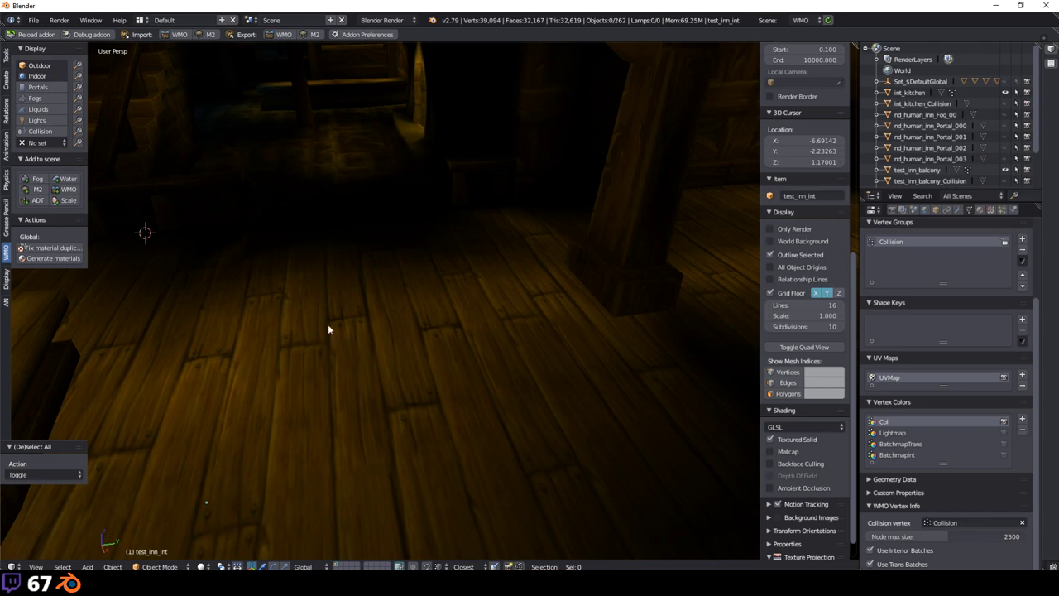
{"action": "mouse_move", "coordinate": [331, 329]}
{"action": "middle_mouse_down"}
{"action": "mouse_move", "coordinate": [509, 420]}
{"action": "mouse_move", "coordinate": [478, 359]}
{"action": "middle_mouse_up"}
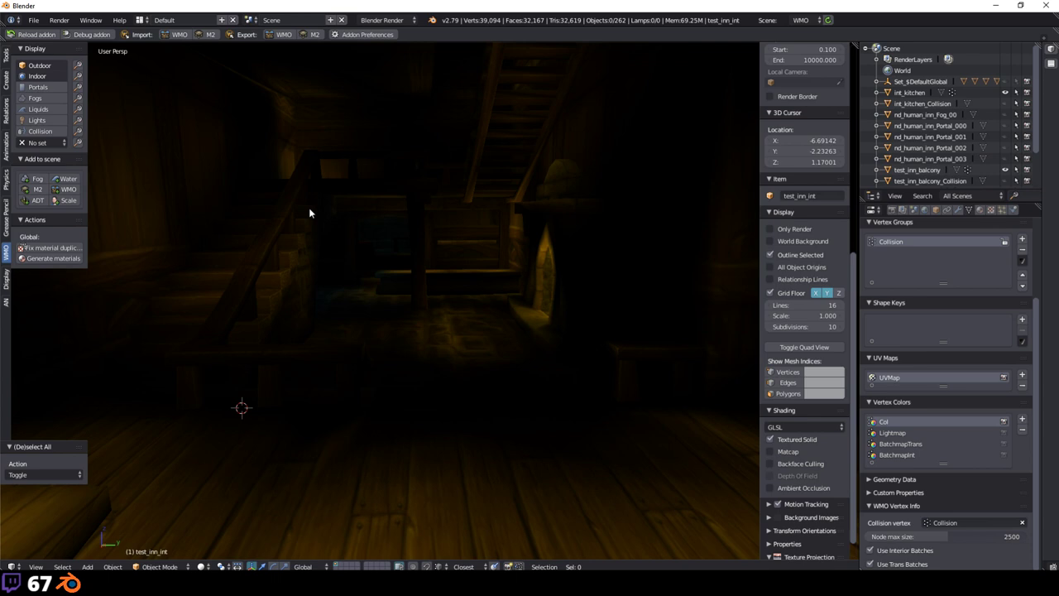
{"action": "middle_click_drag", "start_coordinate": [310, 213], "coordinate": [426, 260]}
{"action": "scroll", "coordinate": [617, 284], "scroll_direction": "up", "scroll_amount": 1}
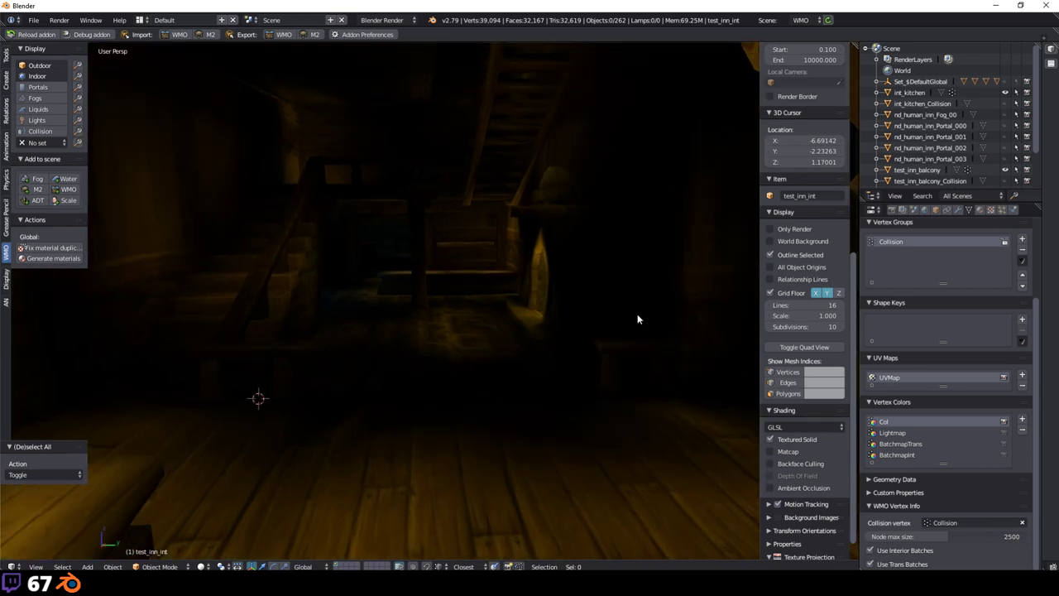
Step: Toggle between the Col and Lightmap vertex-colour layers, leaving Lightmap active
{"action": "left_click", "coordinate": [893, 433]}
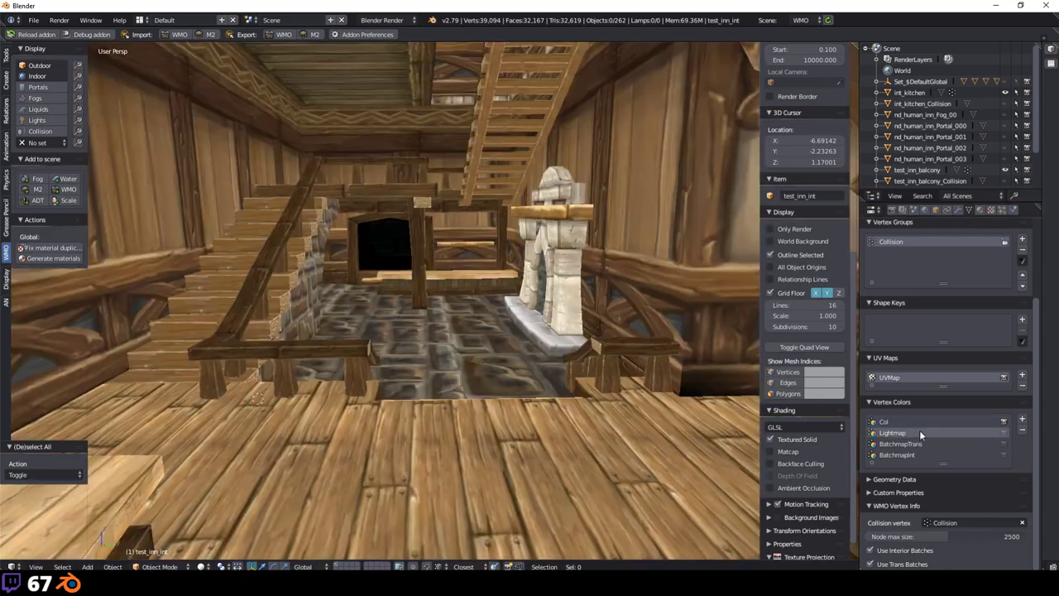
{"action": "left_click", "coordinate": [884, 422]}
{"action": "left_click", "coordinate": [892, 432]}
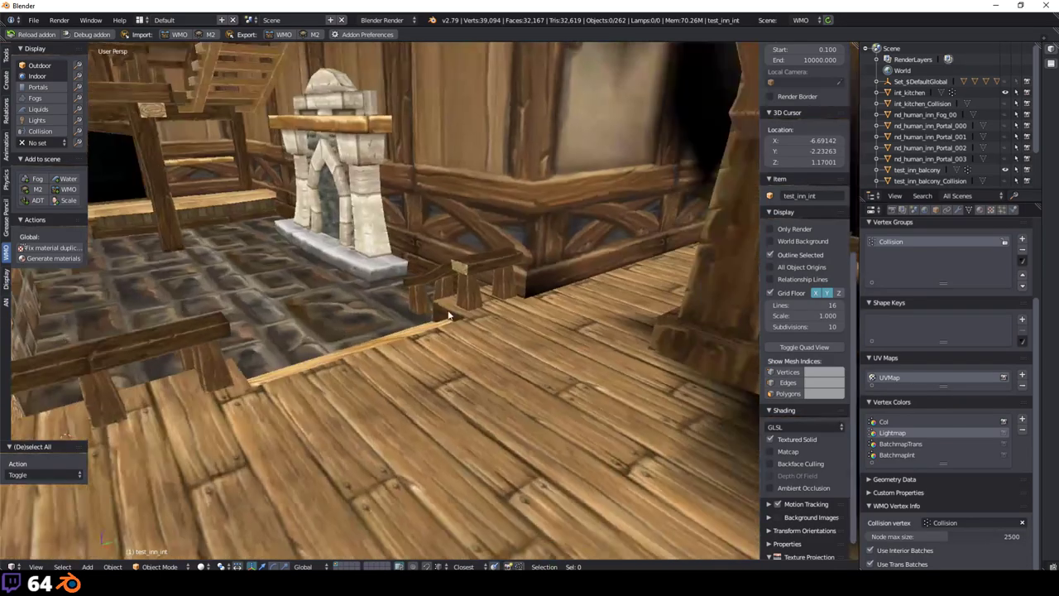
{"action": "scroll", "coordinate": [456, 291], "scroll_direction": "up", "scroll_amount": 10}
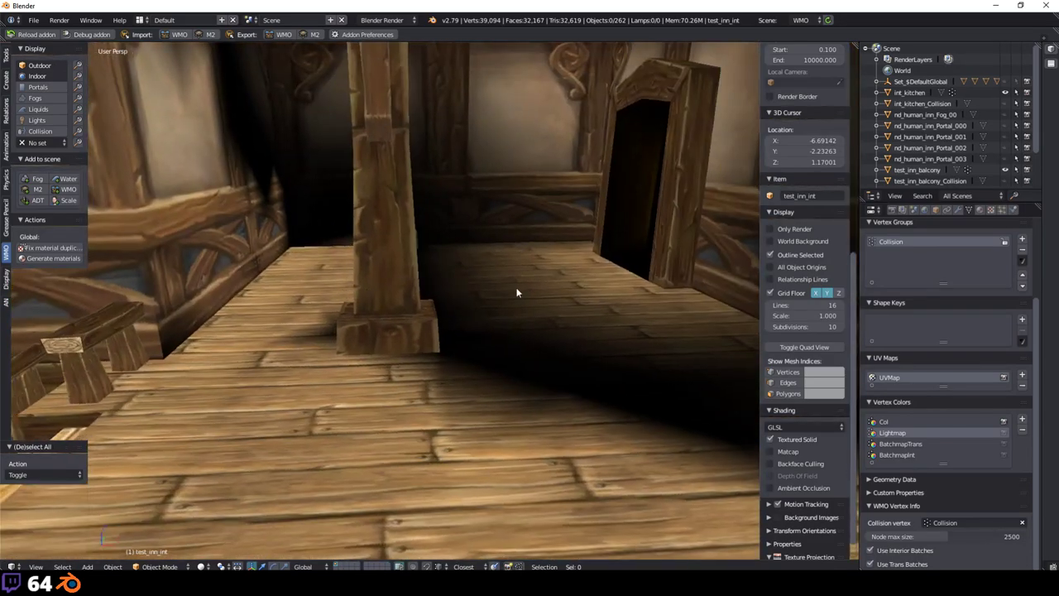
Step: Orbit the BatchmapTrans view and place the 3D cursor at 1.94087, -6.99933, 10.52187
{"action": "scroll", "coordinate": [507, 340], "scroll_direction": "up", "scroll_amount": 3}
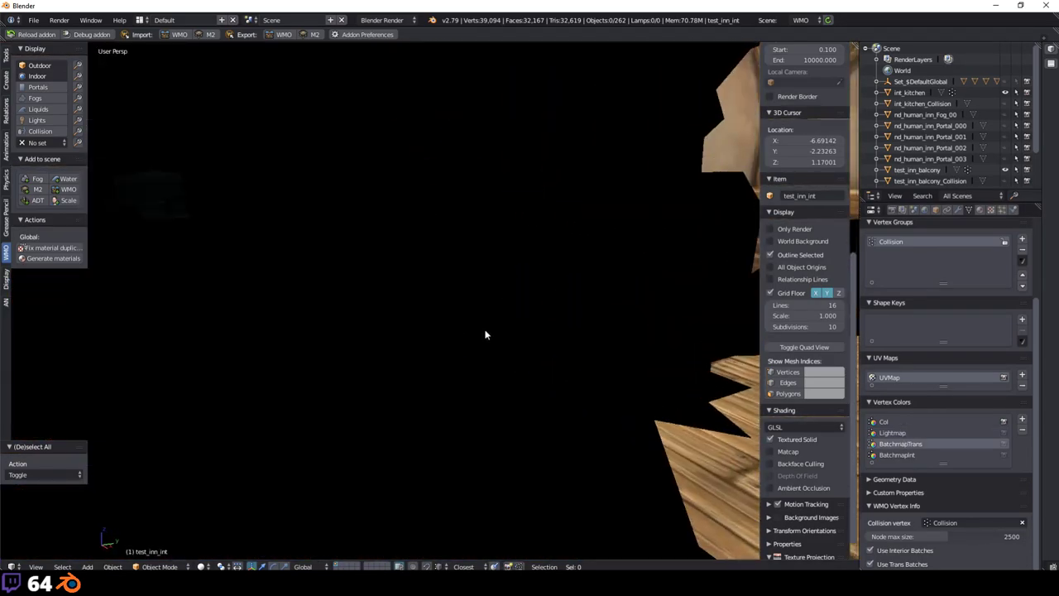
{"action": "scroll", "coordinate": [610, 338], "scroll_direction": "down", "scroll_amount": 8}
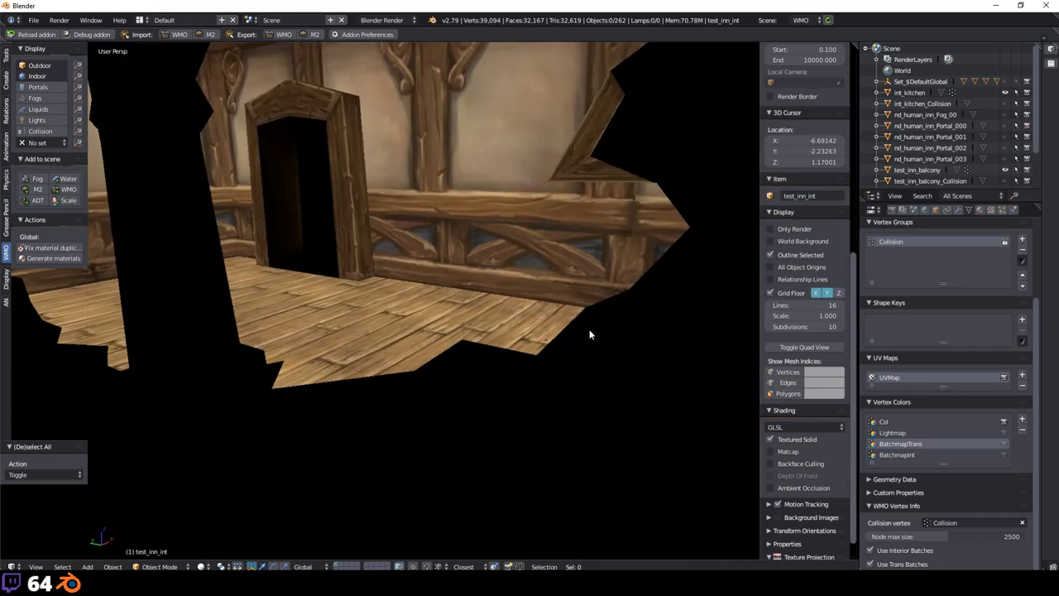
{"action": "scroll", "coordinate": [571, 328], "scroll_direction": "down", "scroll_amount": 3}
{"action": "middle_click_drag", "start_coordinate": [566, 262], "coordinate": [525, 335]}
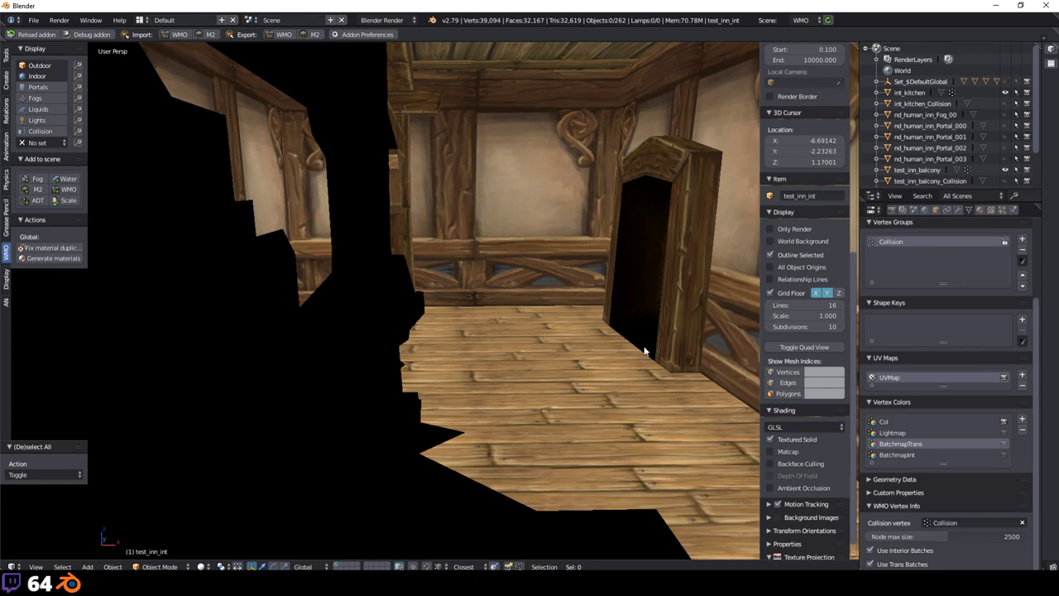
{"action": "scroll", "coordinate": [521, 346], "scroll_direction": "up", "scroll_amount": 6}
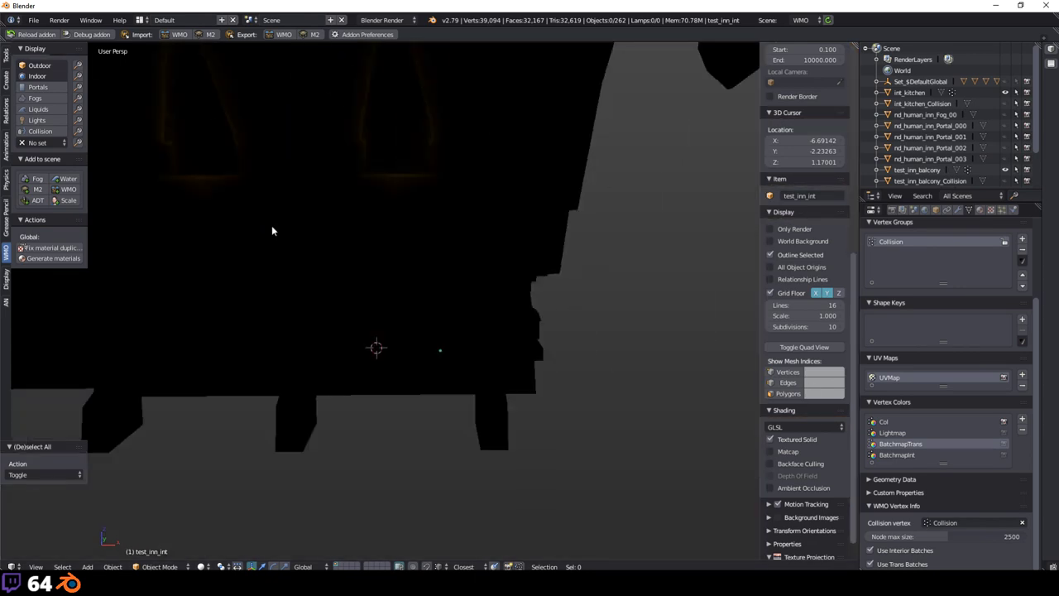
{"action": "left_click", "coordinate": [465, 269]}
{"action": "scroll", "coordinate": [484, 270], "scroll_direction": "down", "scroll_amount": 6}
{"action": "middle_click_drag", "start_coordinate": [484, 269], "coordinate": [719, 361]}
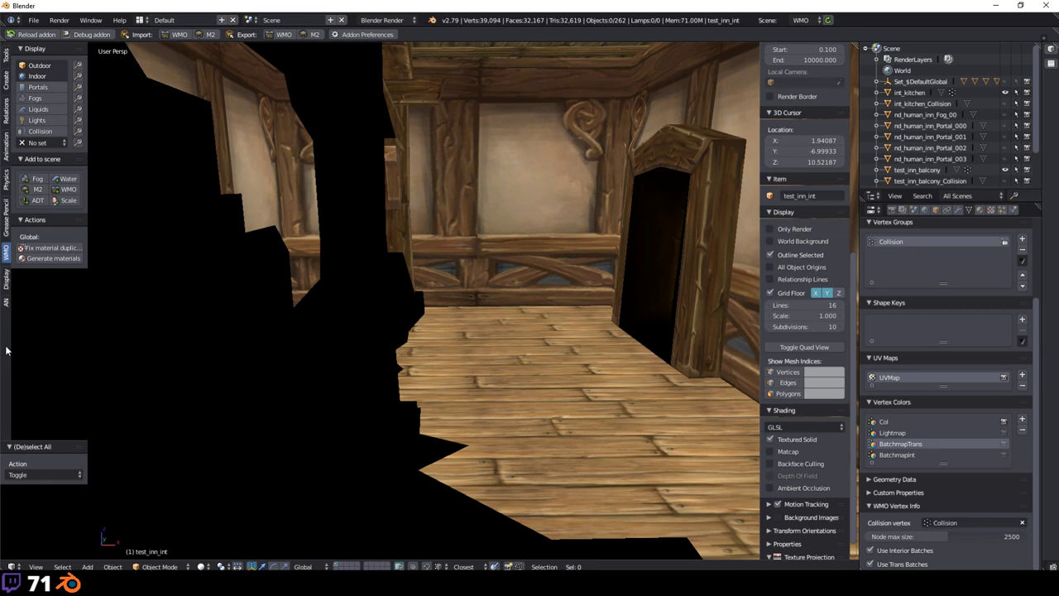
Step: Show the Col layer and switch to Texture shading facing the stairs
{"action": "left_click", "coordinate": [906, 420]}
{"action": "mouse_move", "coordinate": [110, 199]}
{"action": "middle_mouse_down"}
{"action": "mouse_move", "coordinate": [395, 215]}
{"action": "mouse_move", "coordinate": [309, 250]}
{"action": "mouse_move", "coordinate": [302, 424]}
{"action": "middle_mouse_up"}
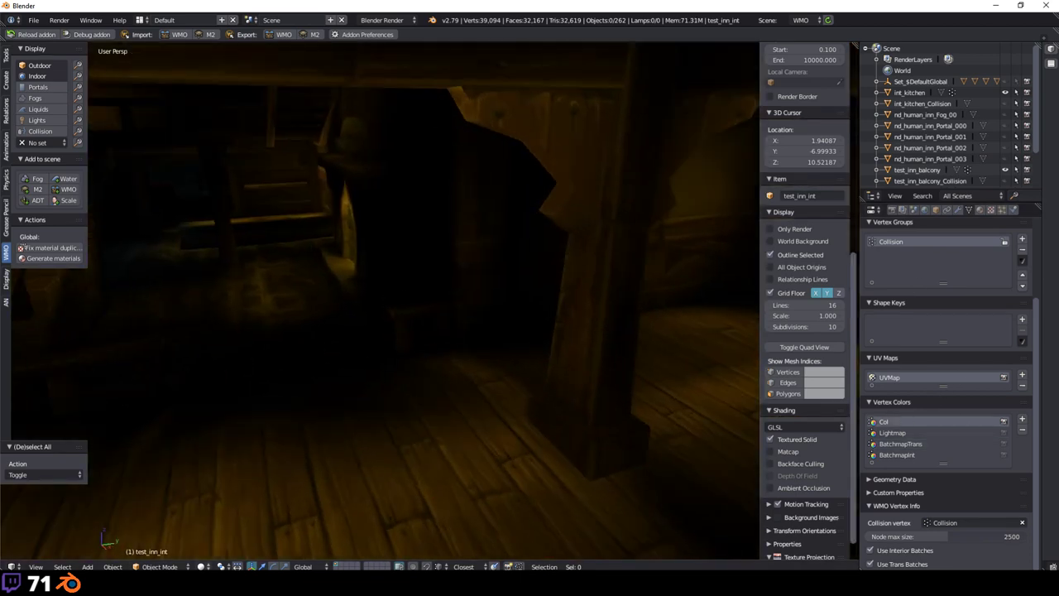
{"action": "left_click", "coordinate": [201, 566]}
{"action": "left_click", "coordinate": [220, 517]}
{"action": "middle_click_drag", "start_coordinate": [329, 285], "coordinate": [83, 138]}
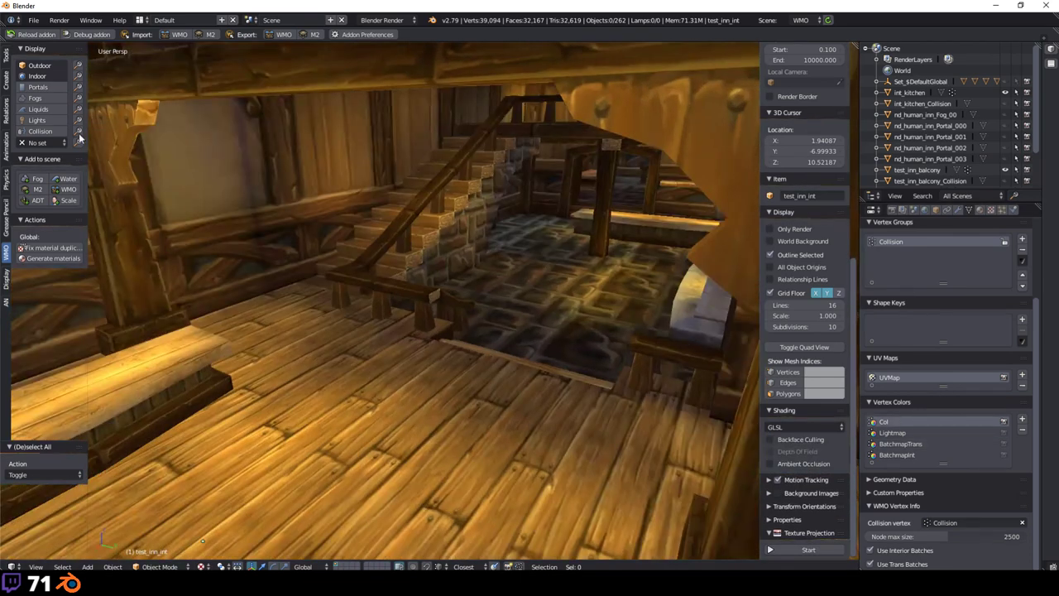
Step: Load the Set_$DefaultGlobal doodad set and inspect the hanging lanterns in the furnished room
{"action": "left_click", "coordinate": [62, 142]}
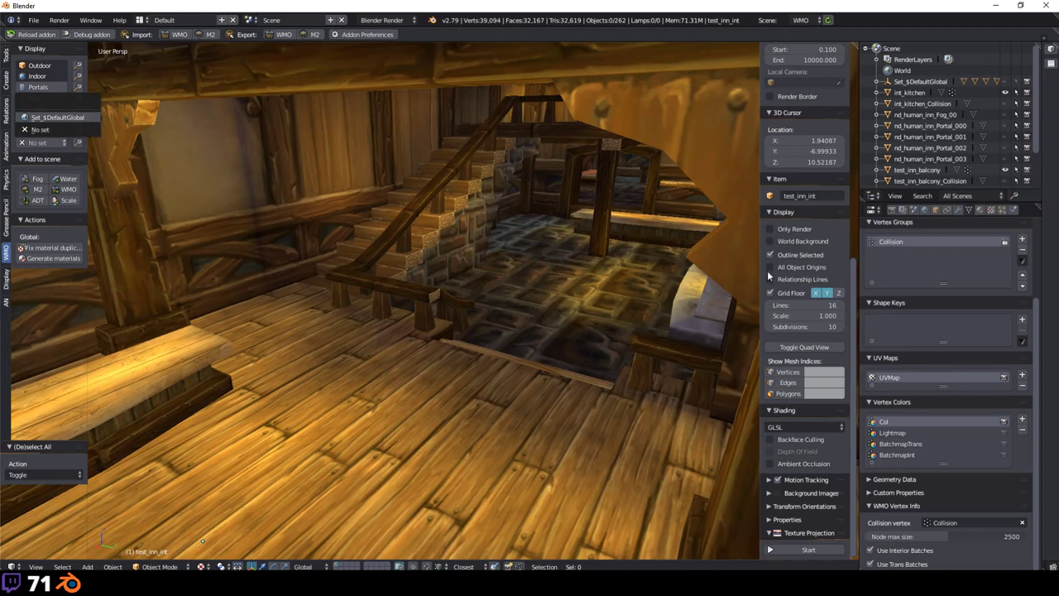
{"action": "key", "text": "Return"}
{"action": "middle_click_drag", "start_coordinate": [769, 275], "coordinate": [563, 306]}
{"action": "scroll", "coordinate": [563, 311], "scroll_direction": "up", "scroll_amount": 2}
{"action": "middle_click_drag", "start_coordinate": [204, 279], "coordinate": [211, 228]}
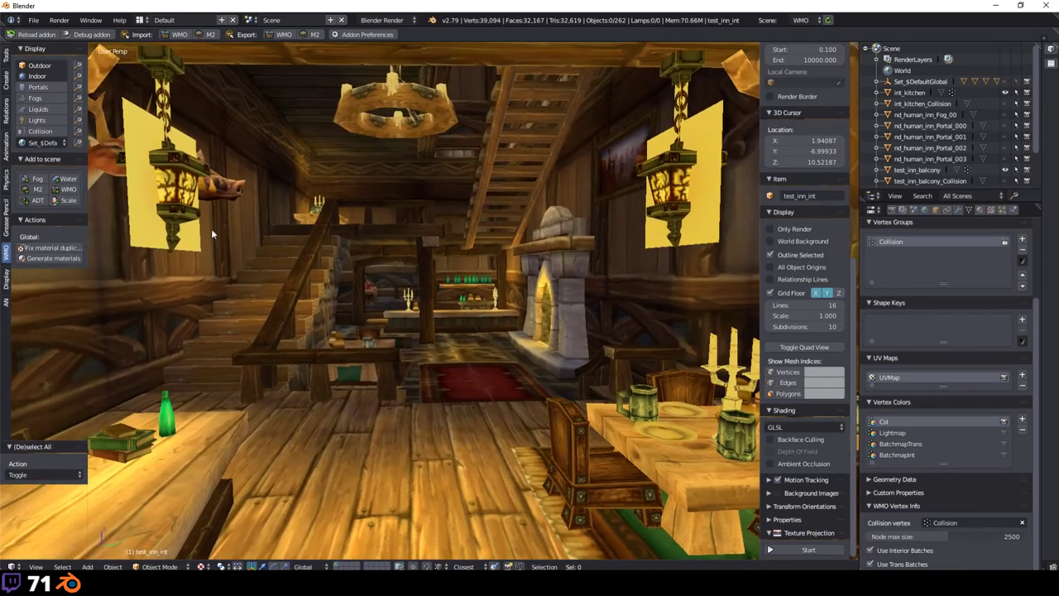
{"action": "right_click", "coordinate": [645, 217]}
{"action": "right_click", "coordinate": [676, 203]}
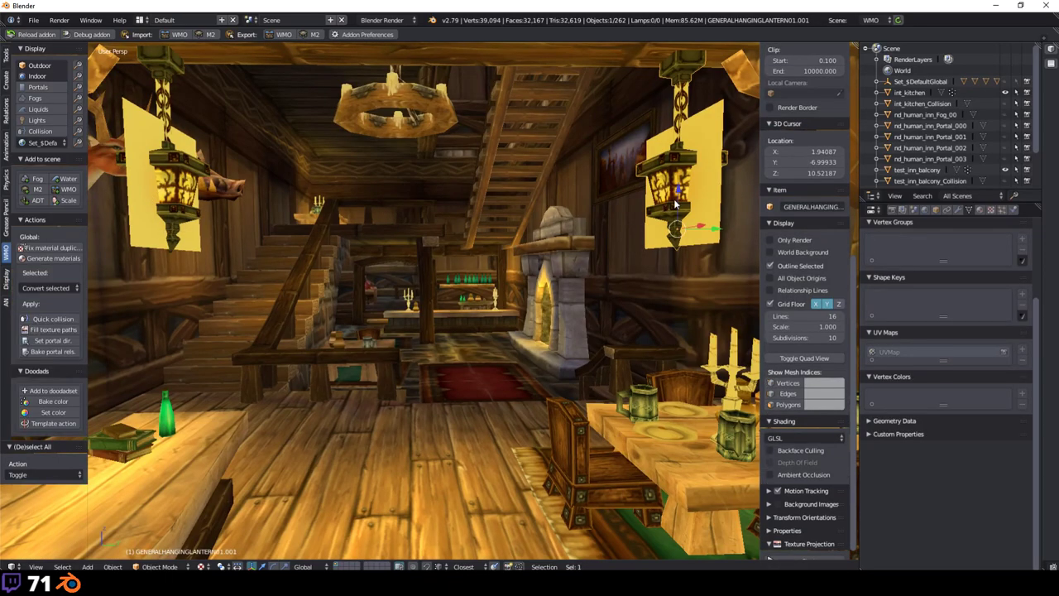
{"action": "key", "text": "a"}
{"action": "middle_click_drag", "start_coordinate": [676, 203], "coordinate": [540, 372]}
Step: Select the table doodad and show its Object properties
{"action": "right_click", "coordinate": [540, 372]}
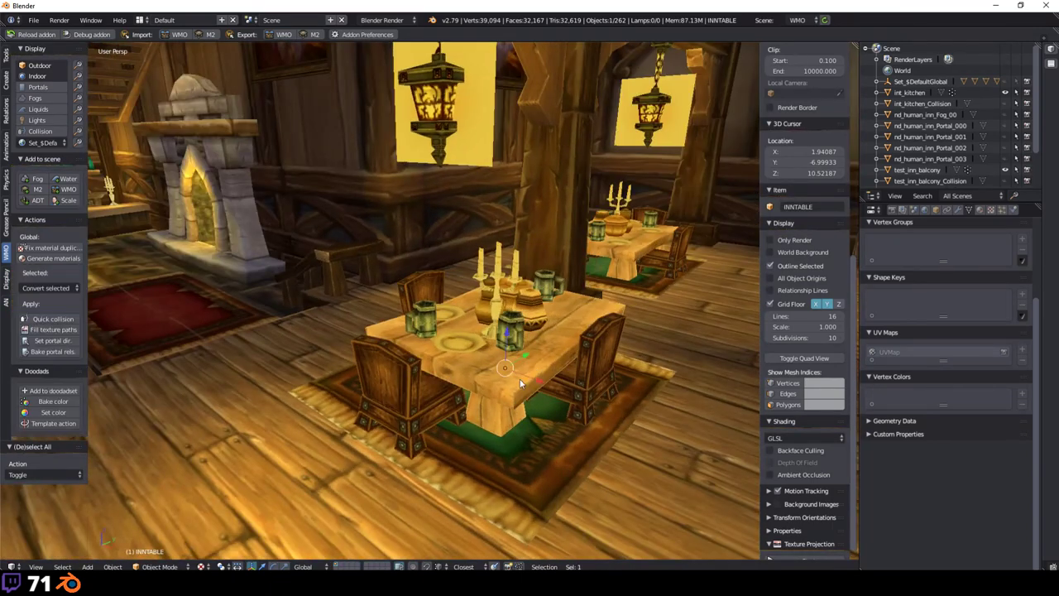
{"action": "left_click", "coordinate": [936, 210]}
{"action": "scroll", "coordinate": [943, 331], "scroll_direction": "down", "scroll_amount": 5}
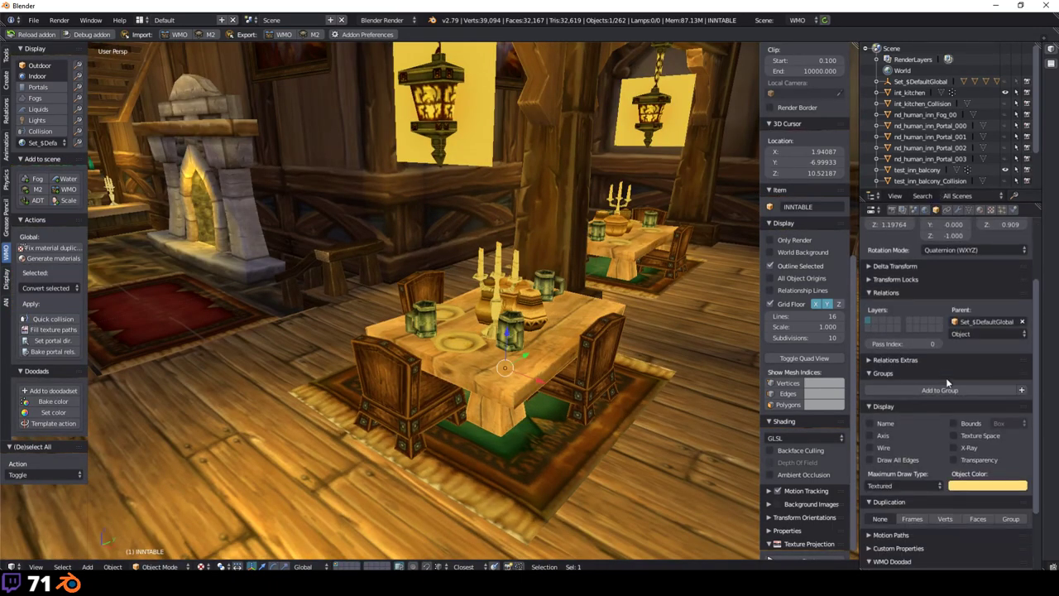
{"action": "middle_click_drag", "start_coordinate": [478, 273], "coordinate": [468, 299]}
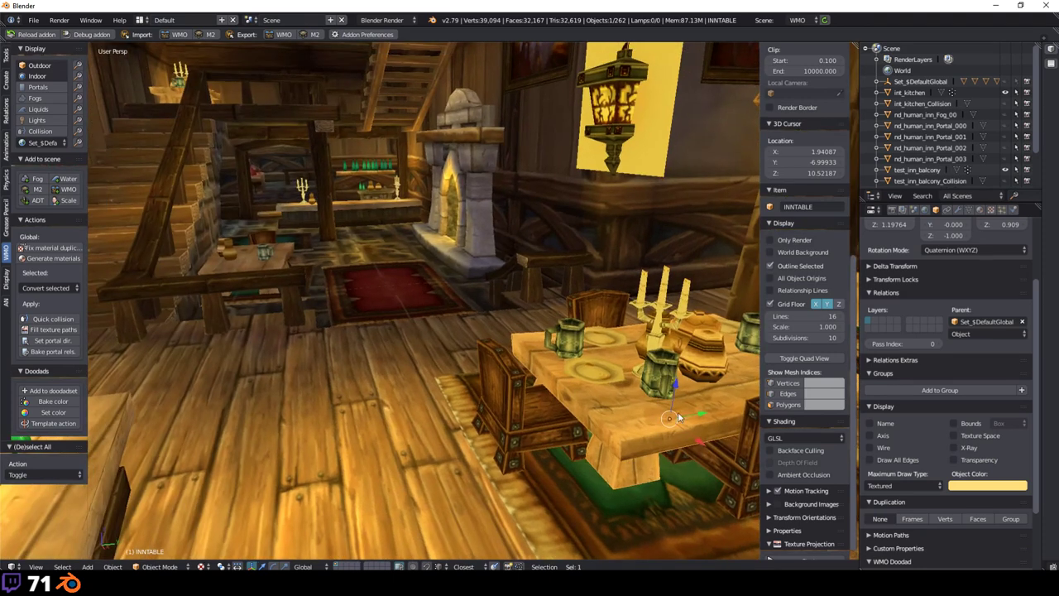
{"action": "middle_click_drag", "start_coordinate": [695, 418], "coordinate": [538, 333]}
Step: Try white, then 0 and 1 RGBA object colours on the table, then undo both
{"action": "left_click", "coordinate": [976, 485]}
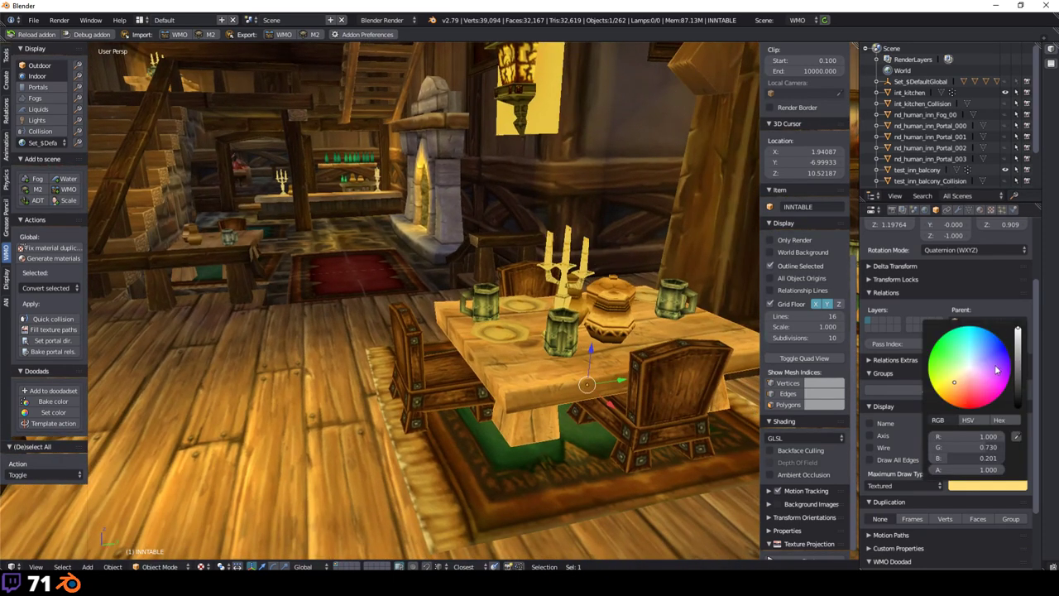
{"action": "left_click", "coordinate": [970, 368]}
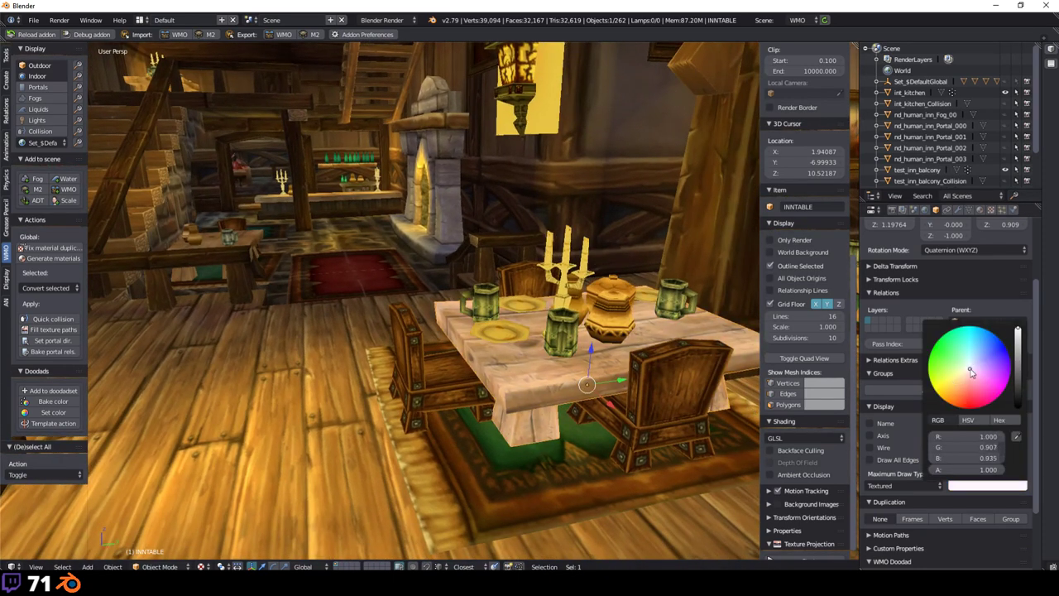
{"action": "left_click_drag", "start_coordinate": [993, 469], "coordinate": [968, 422]}
{"action": "type", "text": "0"}
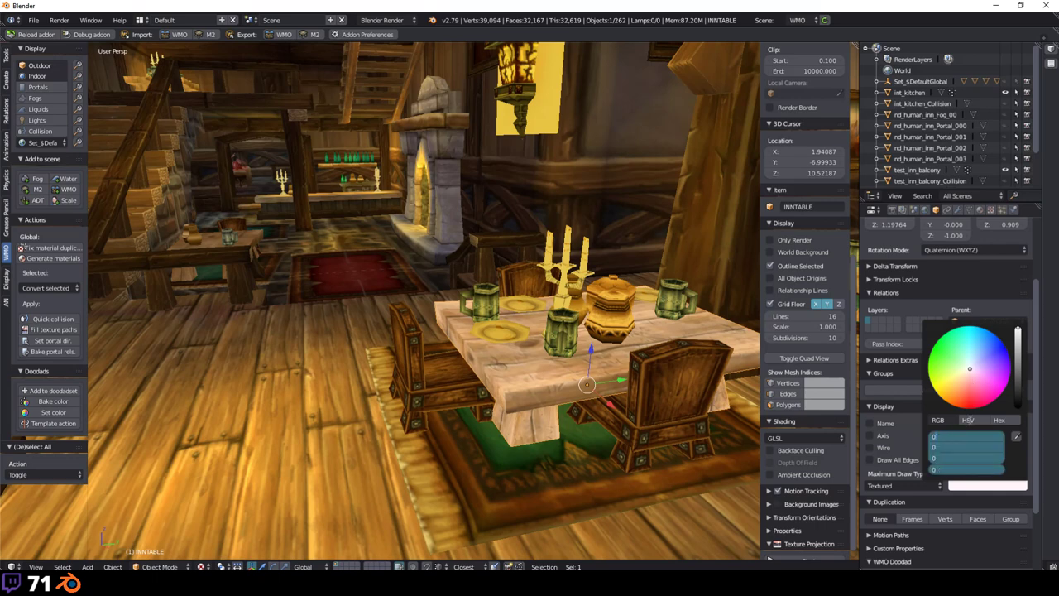
{"action": "key", "text": "Return"}
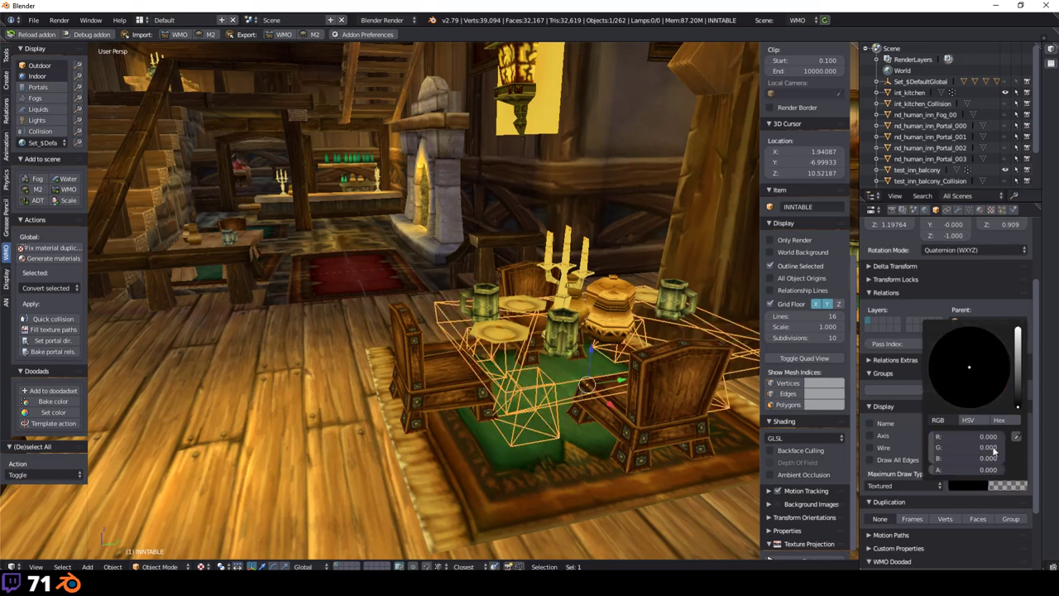
{"action": "left_click_drag", "start_coordinate": [993, 436], "coordinate": [992, 470]}
{"action": "type", "text": "1"}
{"action": "key", "text": "Return"}
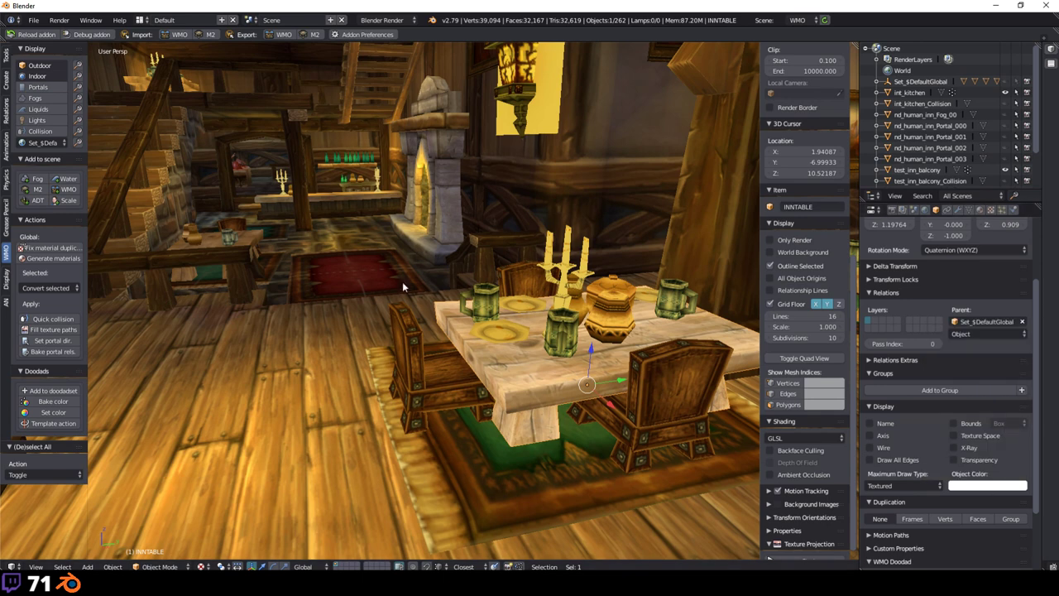
{"action": "key", "text": "ctrl+z"}
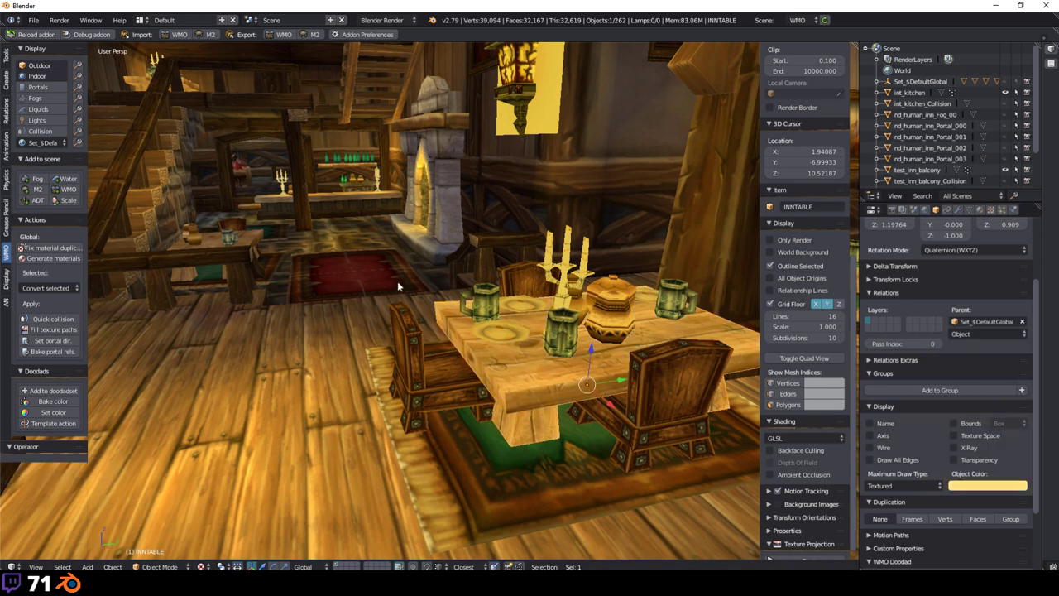
{"action": "key", "text": "ctrl+z"}
{"action": "middle_click_drag", "start_coordinate": [439, 272], "coordinate": [96, 153]}
Step: Switch the WMO doodad set to No set, removing the inn's furniture and lanterns
{"action": "left_click", "coordinate": [46, 142]}
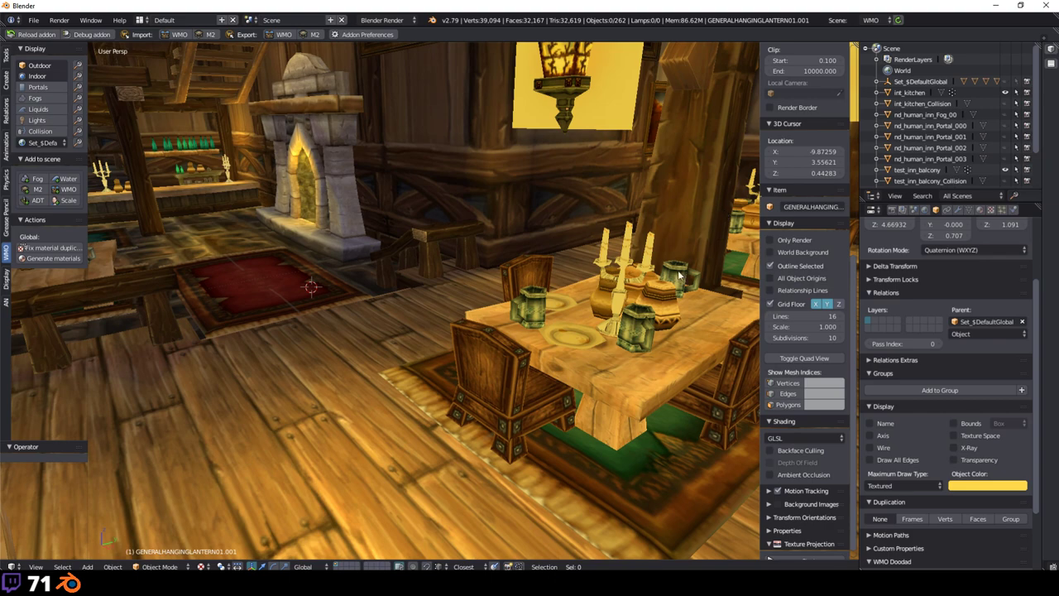
{"action": "middle_click_drag", "start_coordinate": [586, 259], "coordinate": [495, 275]}
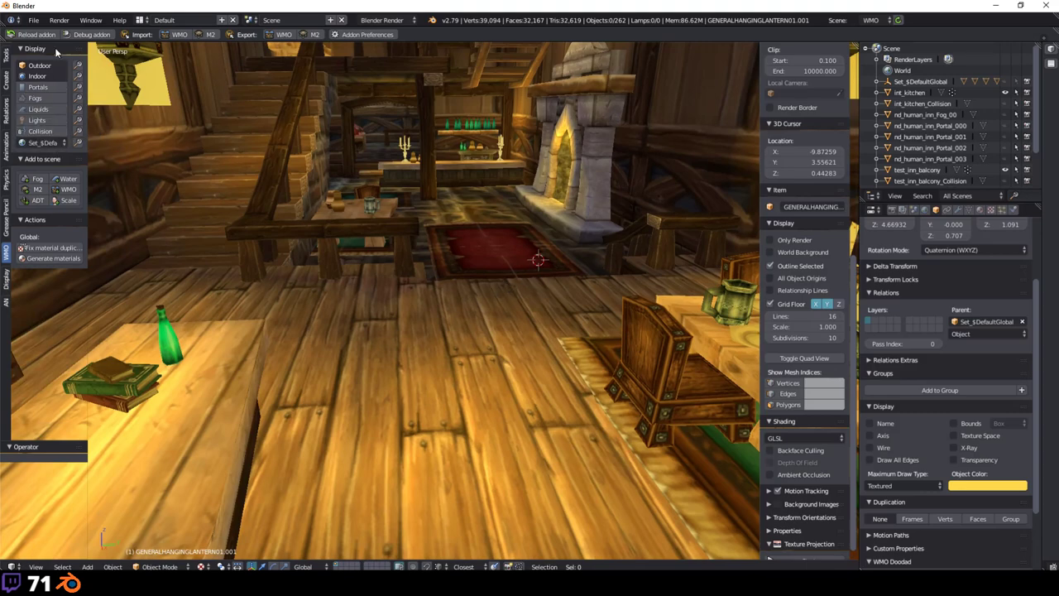
{"action": "scroll", "coordinate": [604, 331], "scroll_direction": "down", "scroll_amount": 3}
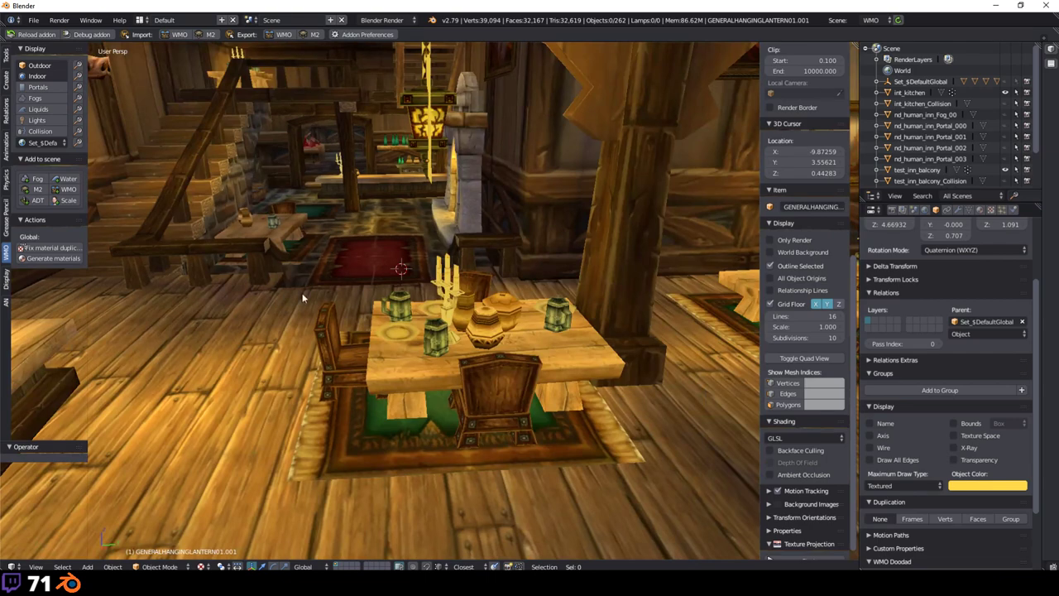
{"action": "middle_click_drag", "start_coordinate": [298, 298], "coordinate": [120, 164]}
{"action": "left_click", "coordinate": [45, 142]}
{"action": "left_click", "coordinate": [82, 129]}
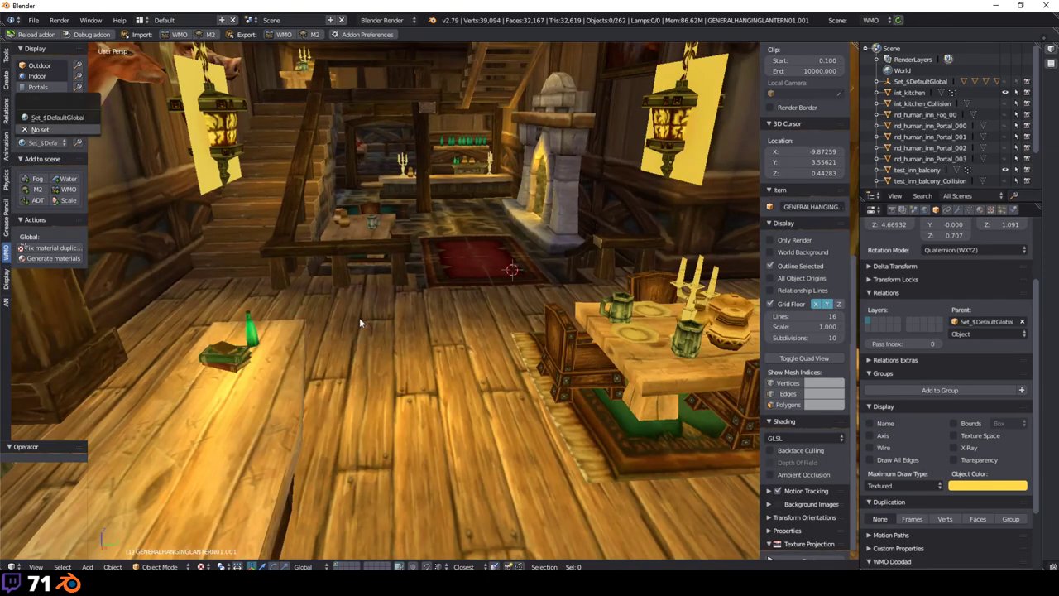
{"action": "middle_click_drag", "start_coordinate": [359, 317], "coordinate": [596, 268]}
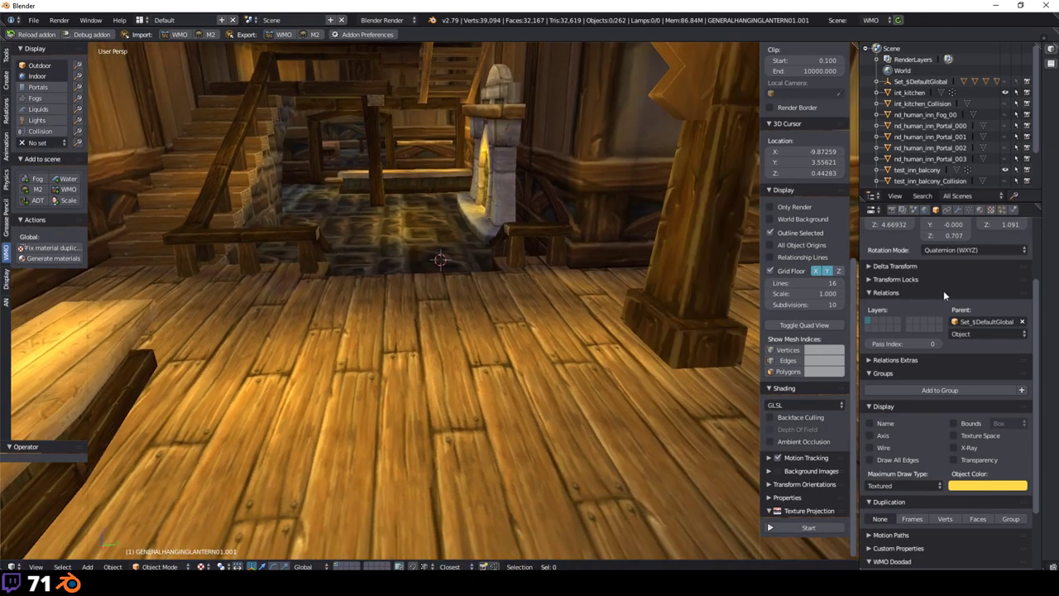
Step: Show the Scene properties and pull out to view the inn's shingled, lit exterior
{"action": "left_click", "coordinate": [915, 210]}
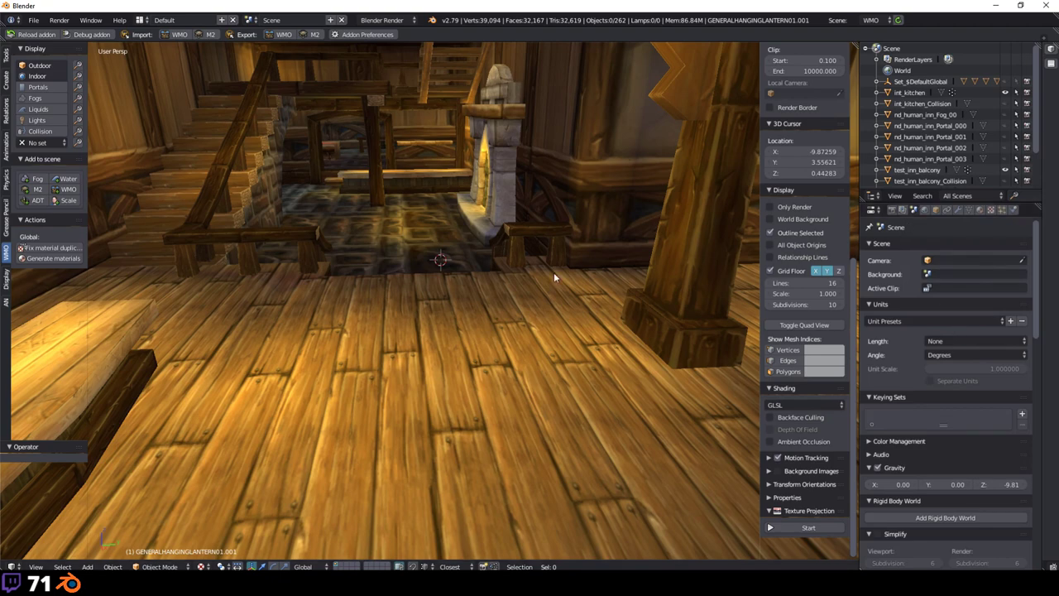
{"action": "scroll", "coordinate": [554, 272], "scroll_direction": "down", "scroll_amount": 10}
{"action": "scroll", "coordinate": [474, 289], "scroll_direction": "down", "scroll_amount": 8}
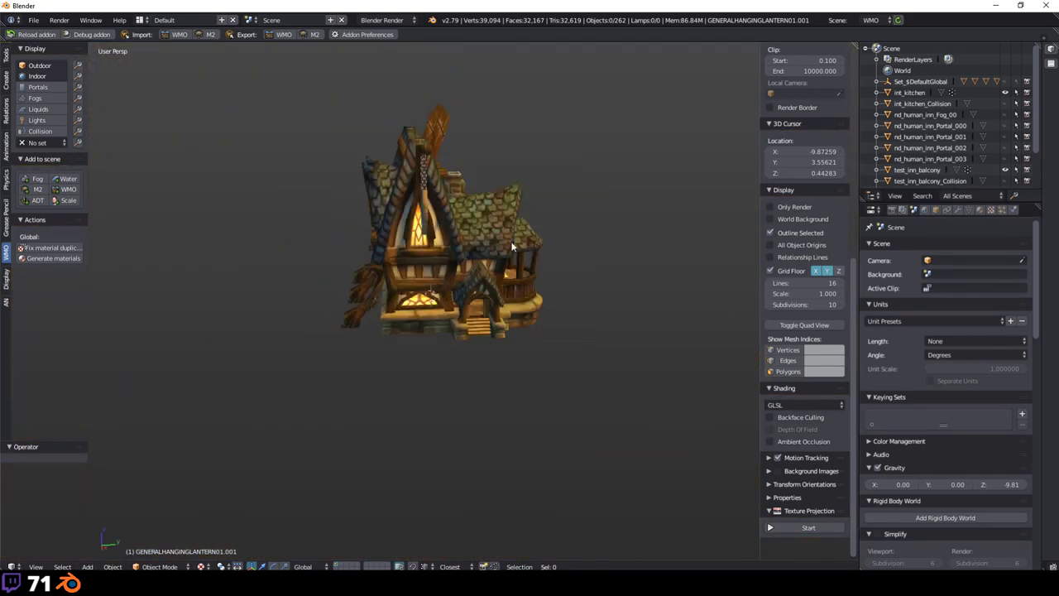
{"action": "mouse_move", "coordinate": [474, 289]}
{"action": "middle_mouse_down"}
{"action": "mouse_move", "coordinate": [497, 282]}
{"action": "mouse_move", "coordinate": [473, 307]}
{"action": "mouse_move", "coordinate": [478, 270]}
{"action": "mouse_move", "coordinate": [472, 326]}
{"action": "mouse_move", "coordinate": [489, 362]}
{"action": "mouse_move", "coordinate": [467, 284]}
{"action": "middle_mouse_up"}
{"action": "scroll", "coordinate": [472, 307], "scroll_direction": "up", "scroll_amount": 8}
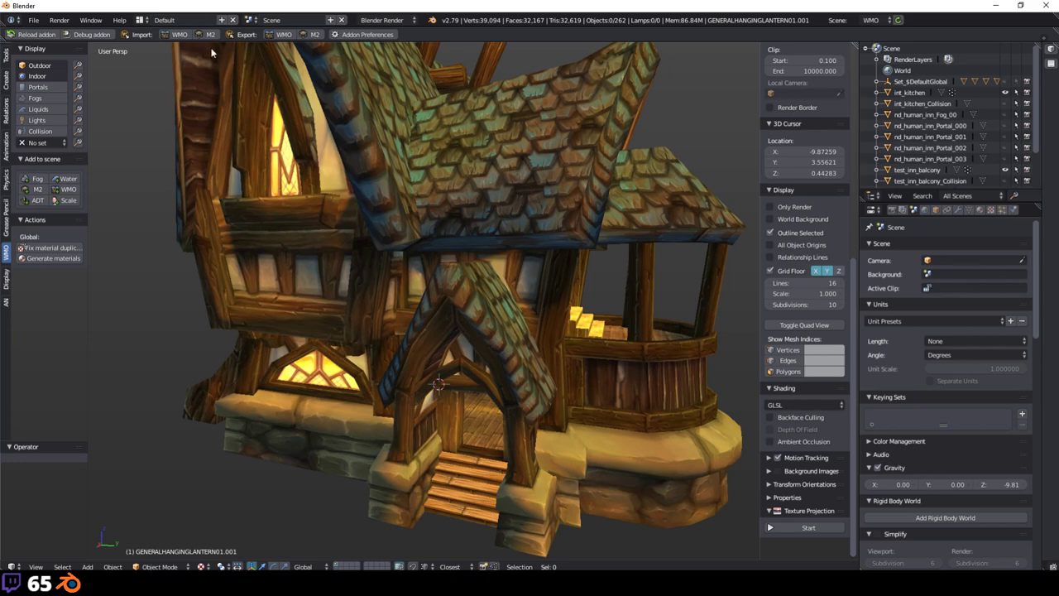
Step: Switch the render engine to Cycles Render
{"action": "left_click", "coordinate": [379, 20]}
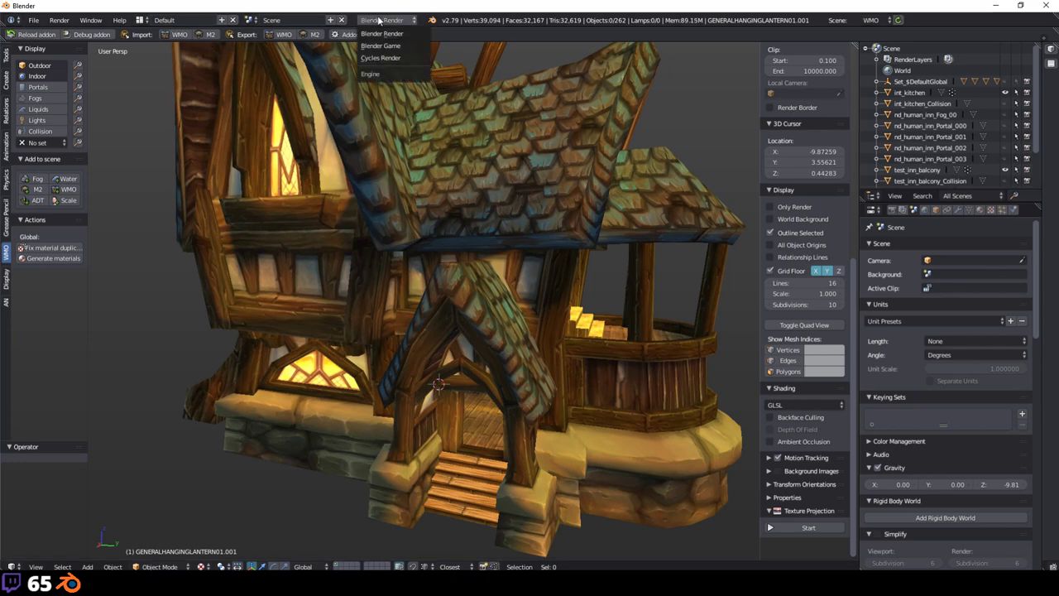
{"action": "left_click", "coordinate": [400, 58]}
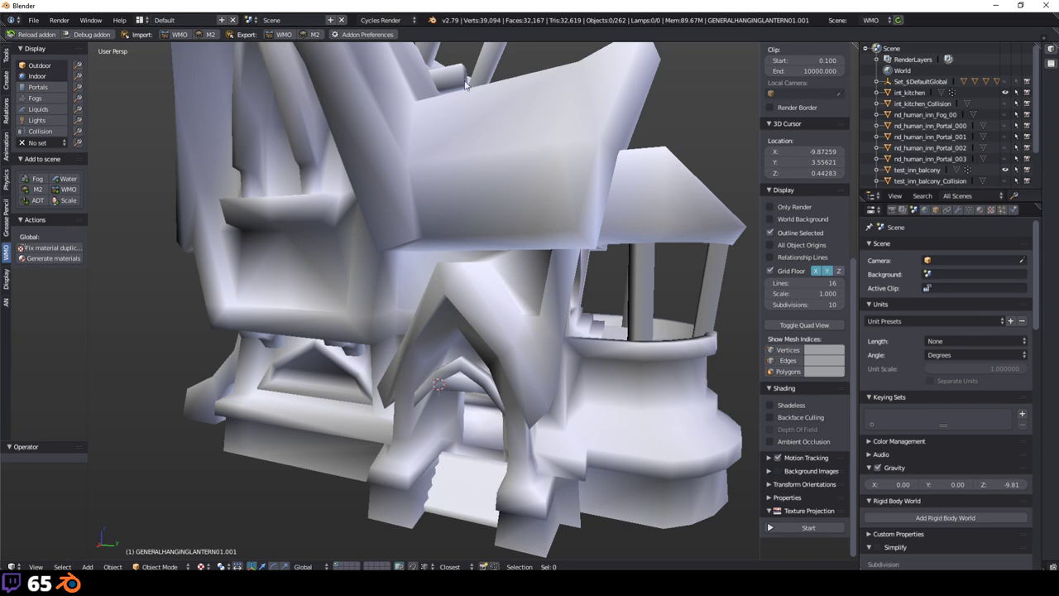
{"action": "mouse_move", "coordinate": [473, 175]}
{"action": "middle_mouse_down"}
{"action": "mouse_move", "coordinate": [478, 307]}
{"action": "mouse_move", "coordinate": [416, 330]}
{"action": "middle_mouse_up"}
Step: Set the viewport shading to Material and move closer to the building
{"action": "left_click", "coordinate": [200, 566]}
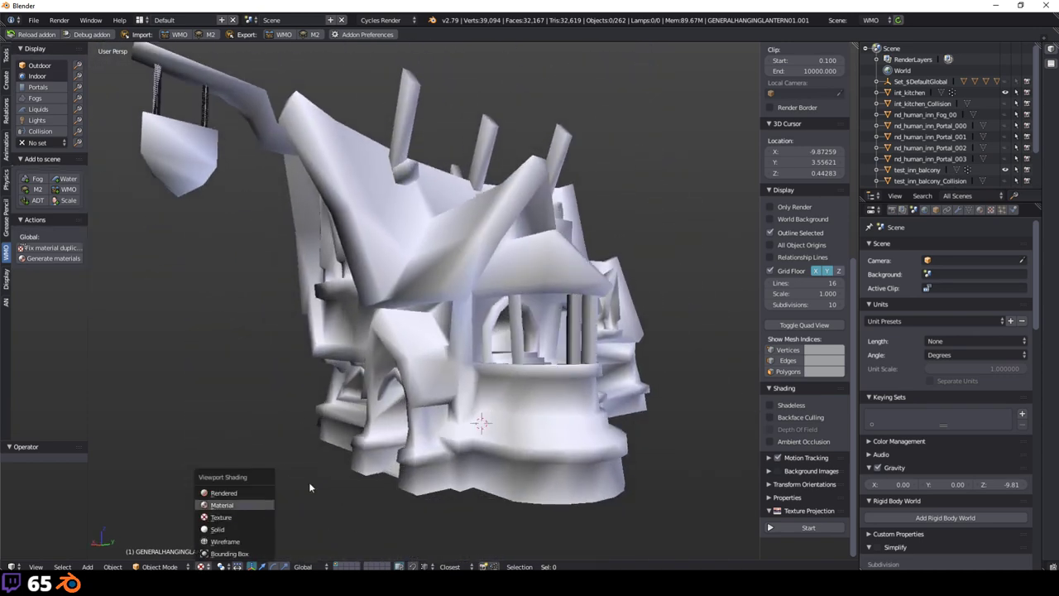
{"action": "key", "text": "Return"}
{"action": "mouse_move", "coordinate": [624, 485]}
{"action": "middle_mouse_down"}
{"action": "mouse_move", "coordinate": [531, 370]}
{"action": "mouse_move", "coordinate": [311, 387]}
{"action": "mouse_move", "coordinate": [522, 387]}
{"action": "mouse_move", "coordinate": [300, 237]}
{"action": "mouse_move", "coordinate": [364, 256]}
{"action": "mouse_move", "coordinate": [386, 291]}
{"action": "mouse_move", "coordinate": [389, 277]}
{"action": "middle_mouse_up"}
{"action": "scroll", "coordinate": [374, 263], "scroll_direction": "up", "scroll_amount": 3}
Step: Bring up the WMO tools in the tool shelf
{"action": "left_click", "coordinate": [6, 302]}
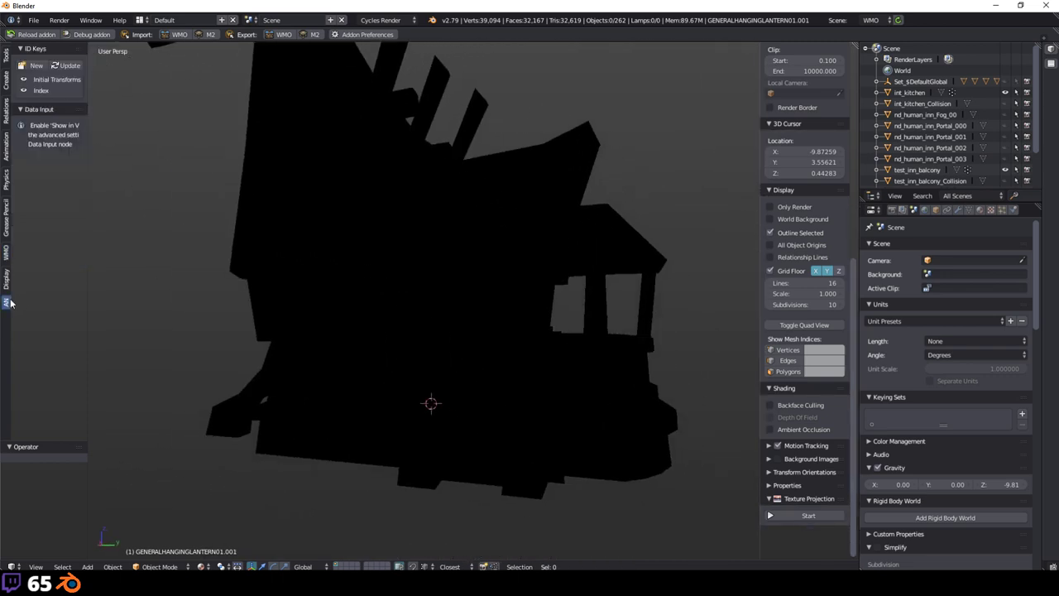
{"action": "left_click", "coordinate": [7, 280]}
{"action": "left_click", "coordinate": [7, 253]}
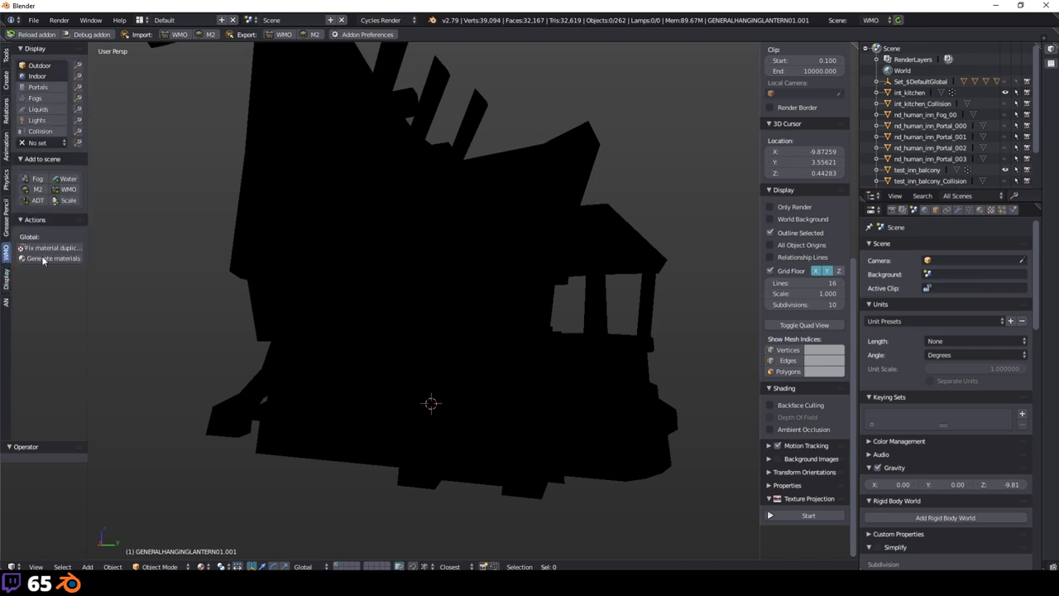
{"action": "scroll", "coordinate": [309, 335], "scroll_direction": "up", "scroll_amount": 3}
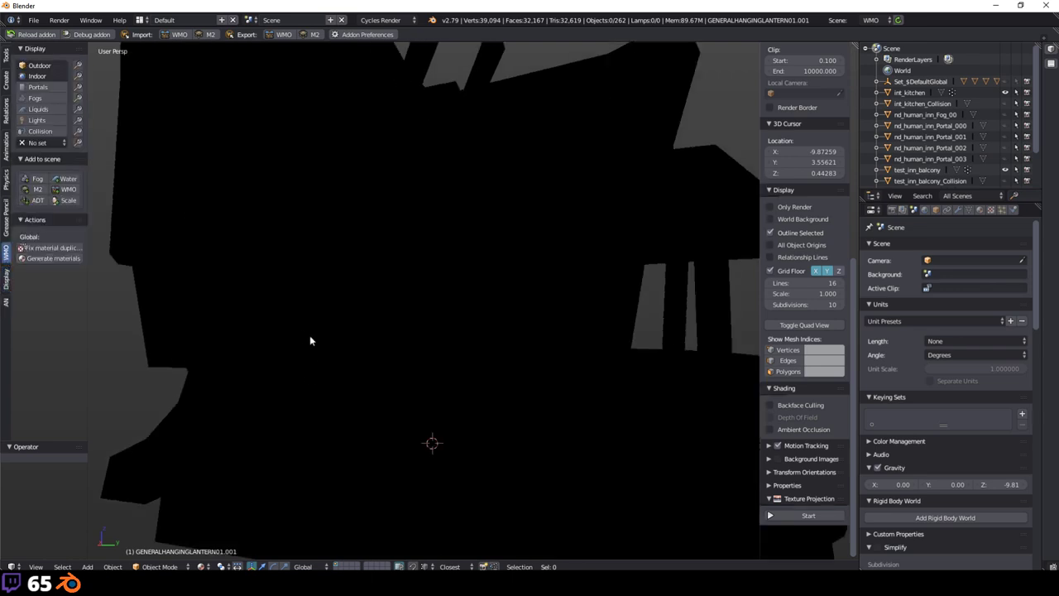
{"action": "scroll", "coordinate": [310, 335], "scroll_direction": "down", "scroll_amount": 3}
{"action": "middle_click_drag", "start_coordinate": [322, 343], "coordinate": [364, 351]}
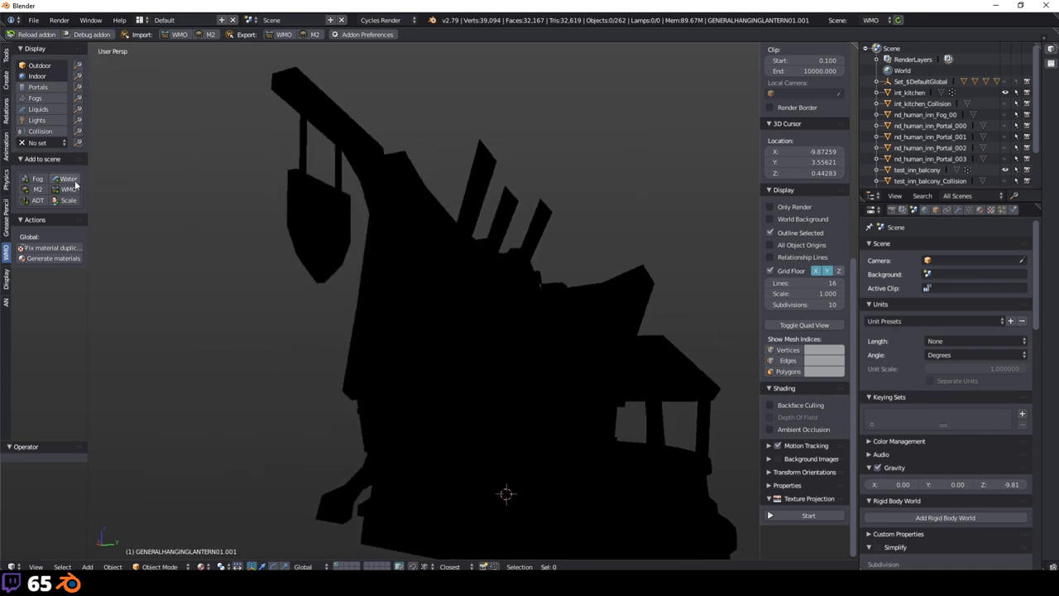
{"action": "left_click", "coordinate": [380, 20]}
{"action": "left_click", "coordinate": [383, 34]}
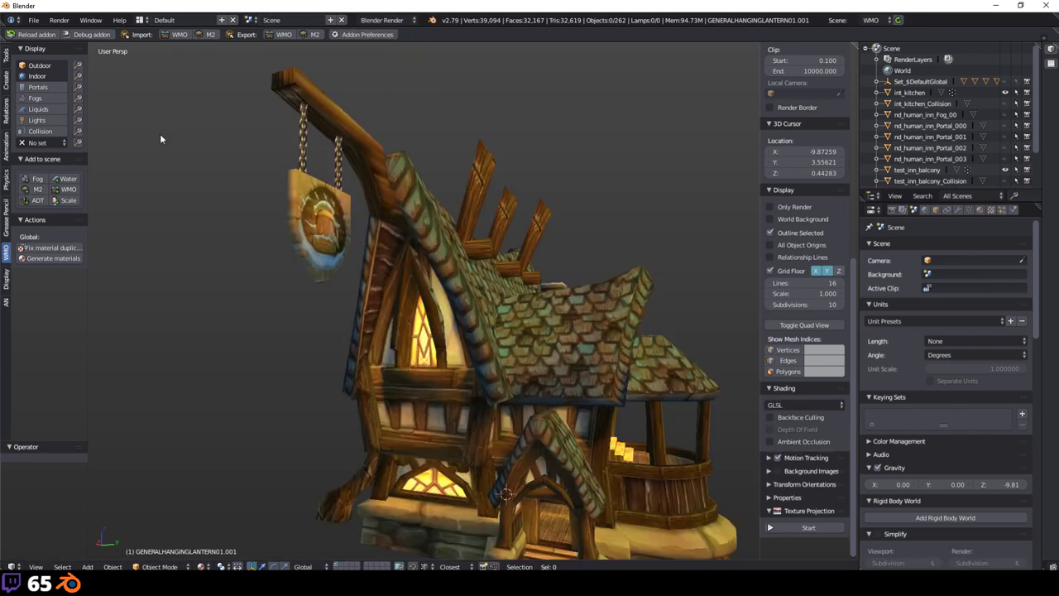
{"action": "middle_click_drag", "start_coordinate": [601, 348], "coordinate": [563, 304]}
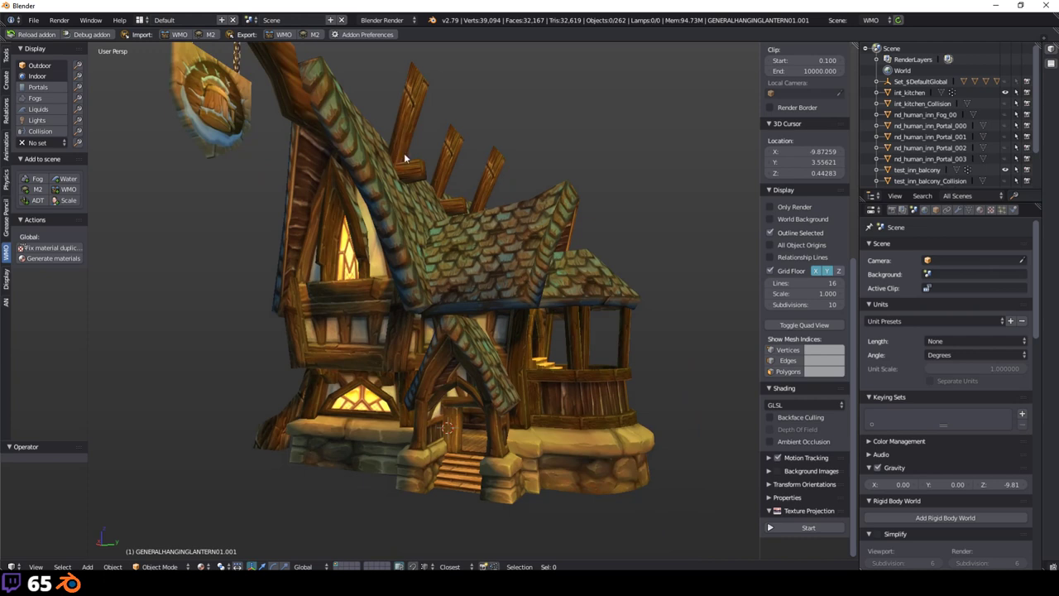
{"action": "left_click", "coordinate": [383, 20]}
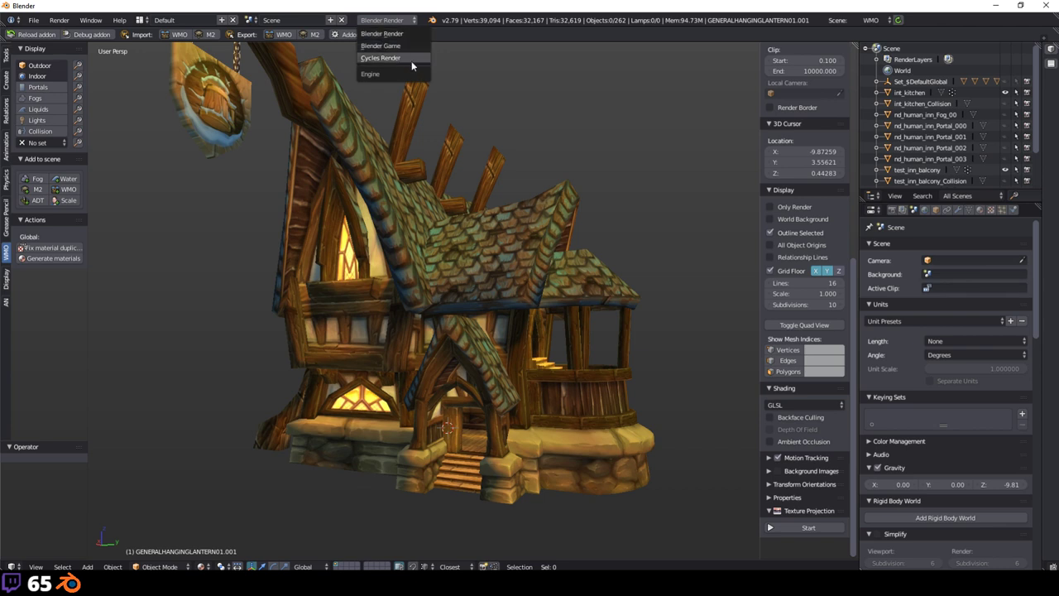
{"action": "key", "text": "Return"}
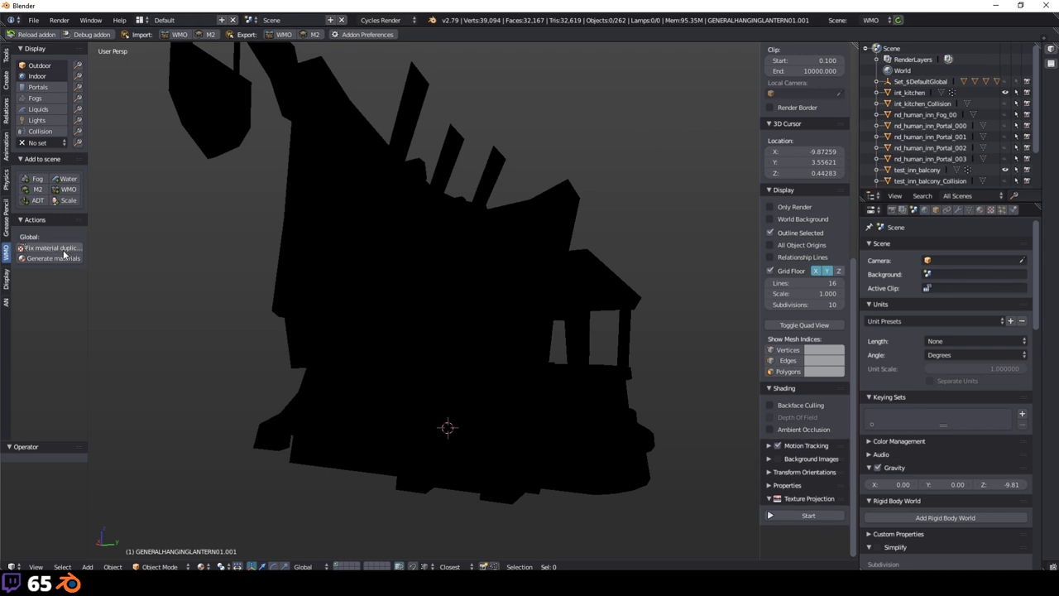
Step: Generate WMO materials and select all objects in the scene
{"action": "left_click", "coordinate": [52, 258]}
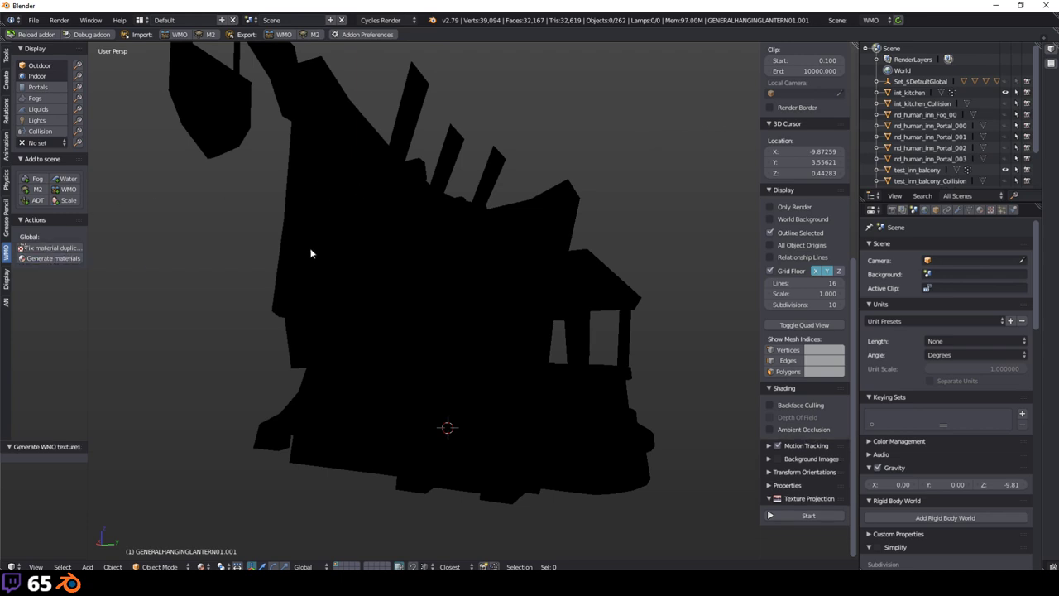
{"action": "scroll", "coordinate": [338, 262], "scroll_direction": "down", "scroll_amount": 4}
{"action": "scroll", "coordinate": [362, 300], "scroll_direction": "up", "scroll_amount": 5}
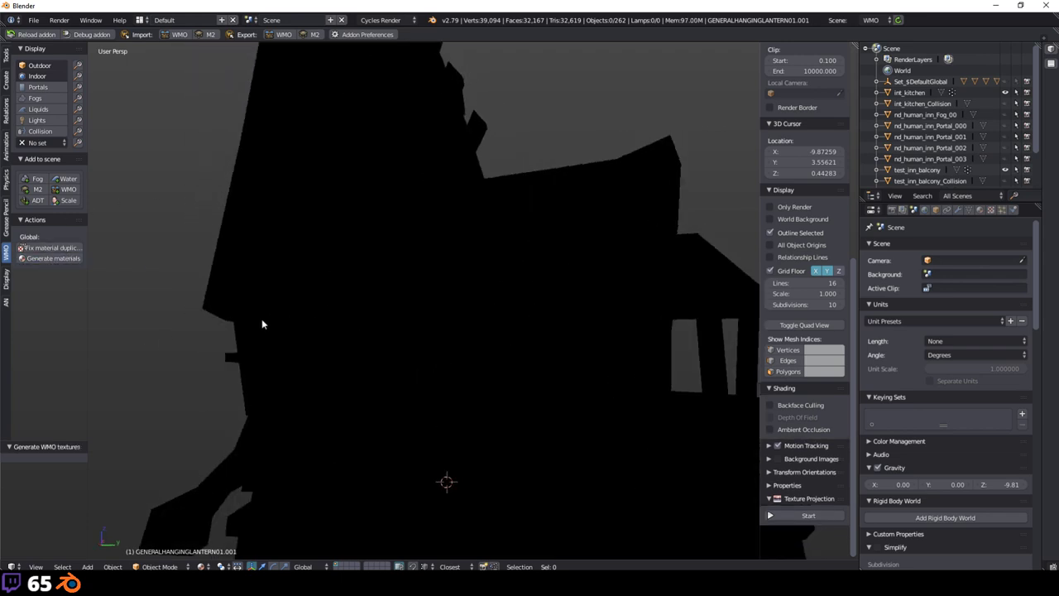
{"action": "key", "text": "a"}
{"action": "key", "text": "a"}
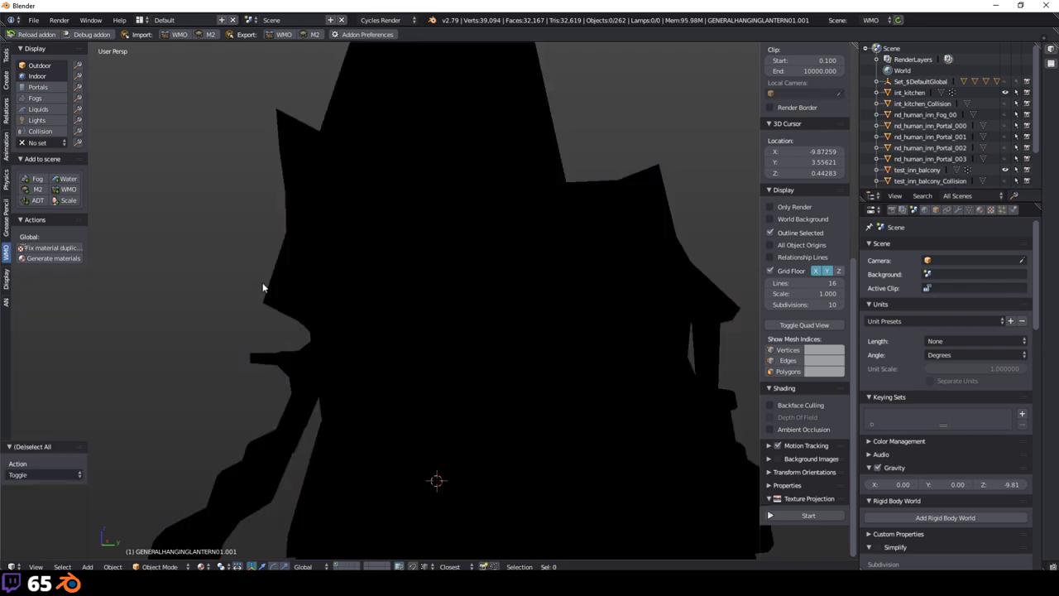
{"action": "scroll", "coordinate": [265, 289], "scroll_direction": "down", "scroll_amount": 3}
Step: Toggle shading to Solid and back to Material, then generate materials again
{"action": "left_click", "coordinate": [201, 565]}
{"action": "left_click", "coordinate": [216, 518]}
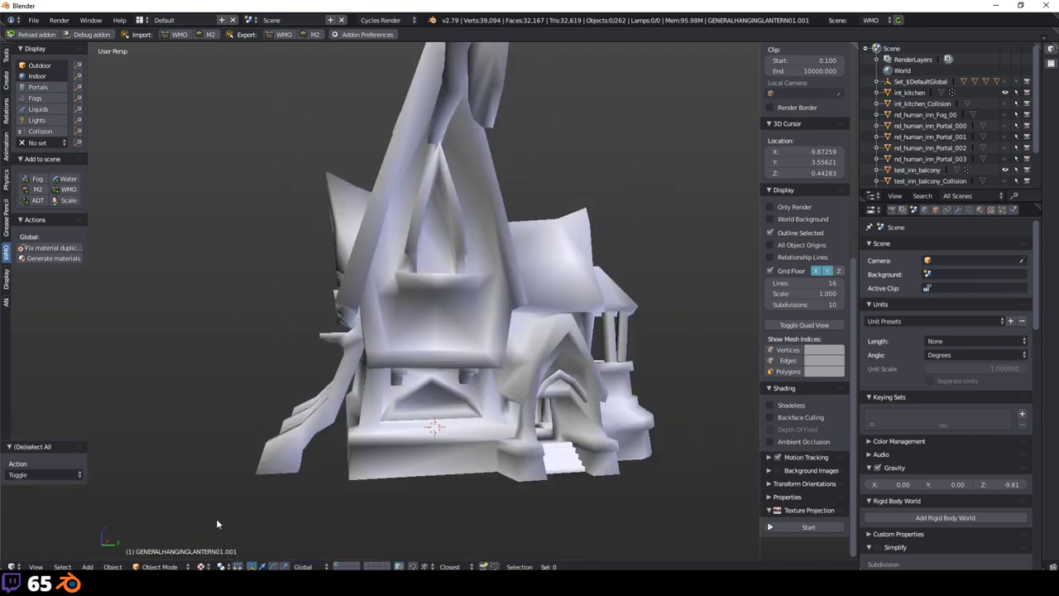
{"action": "left_click", "coordinate": [201, 566]}
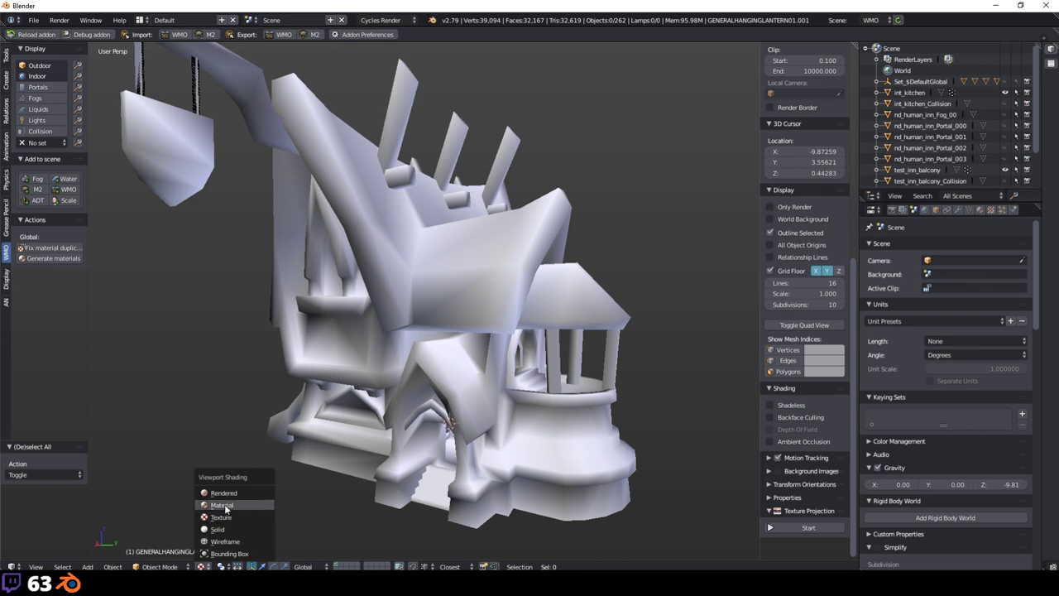
{"action": "left_click", "coordinate": [216, 504]}
{"action": "scroll", "coordinate": [273, 202], "scroll_direction": "down", "scroll_amount": 3}
{"action": "left_click", "coordinate": [38, 261]}
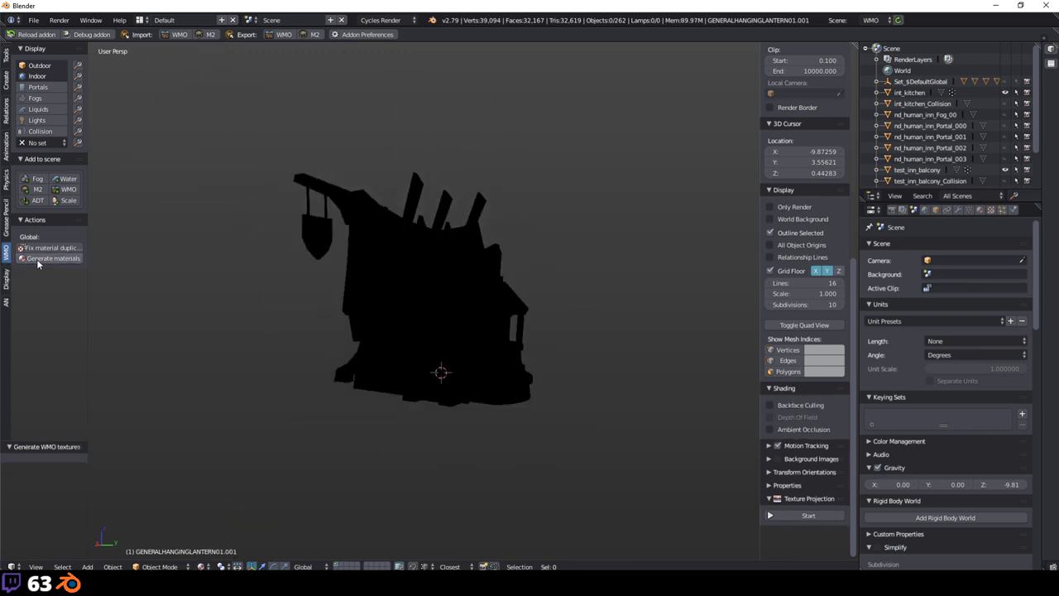
Step: Toggle the system console, return to Blender, and start a new file
{"action": "left_click", "coordinate": [91, 20]}
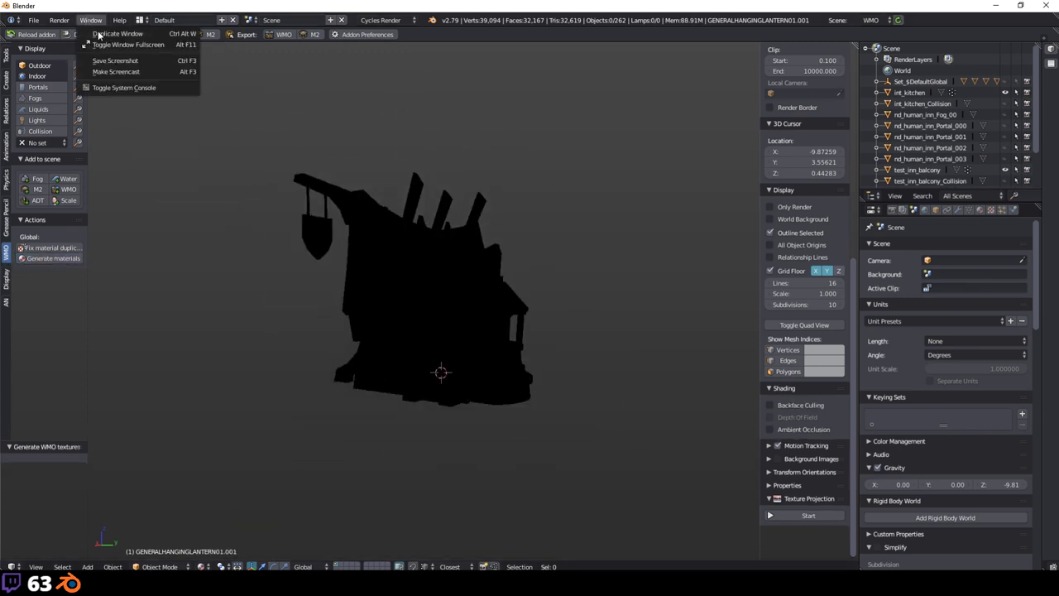
{"action": "left_click", "coordinate": [130, 89]}
{"action": "left_click", "coordinate": [500, 343]}
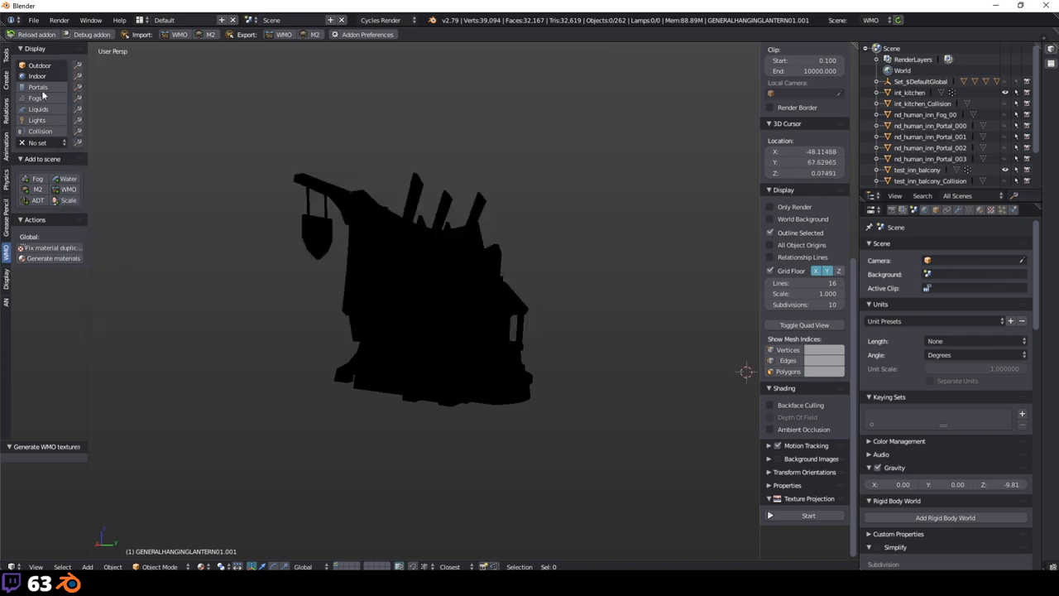
{"action": "left_click", "coordinate": [33, 20]}
{"action": "left_click", "coordinate": [68, 36]}
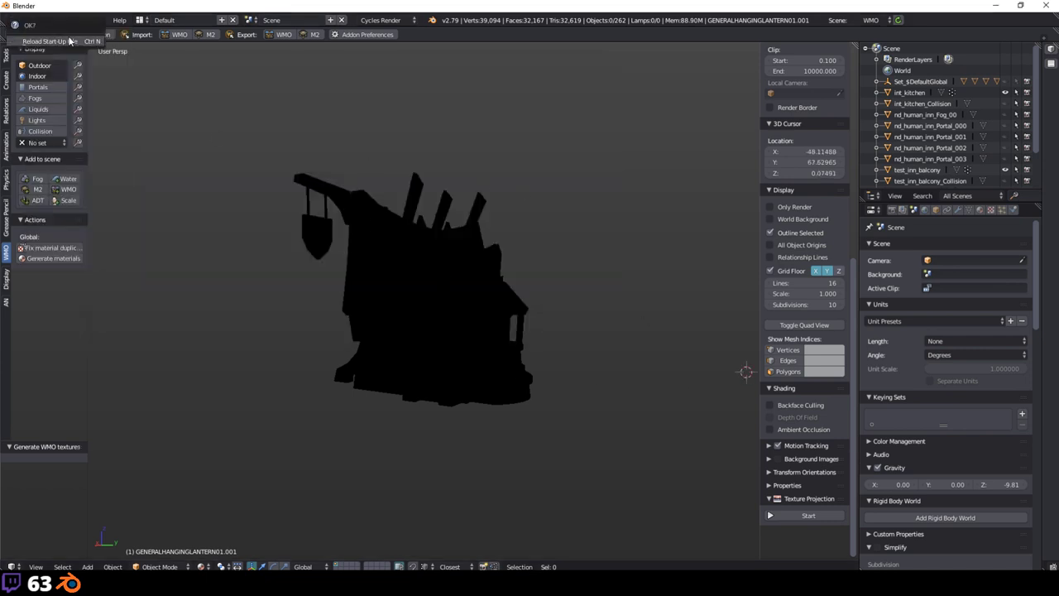
Step: Confirm reloading the start-up file and switch the renderer to Cycles
{"action": "left_click", "coordinate": [71, 41]}
{"action": "key", "text": "shift+a"}
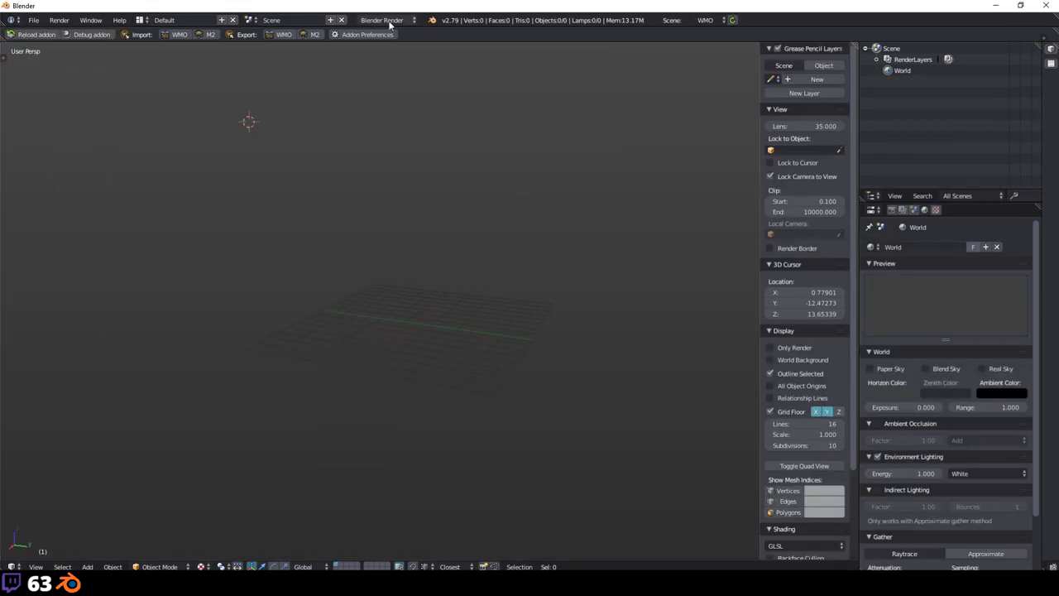
{"action": "left_click", "coordinate": [382, 20]}
{"action": "left_click", "coordinate": [410, 54]}
Step: Add the last WMV-queued WMO via Shift+A > WoW > WMO and use Material shading
{"action": "key", "text": "shift+a"}
{"action": "mouse_move", "coordinate": [385, 167]}
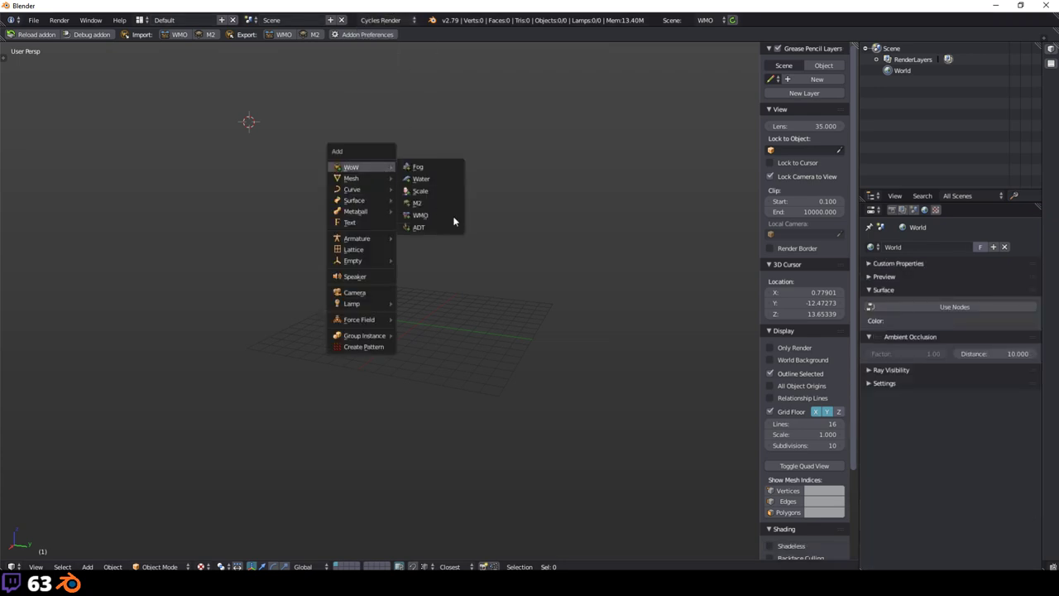
{"action": "left_click", "coordinate": [447, 216]}
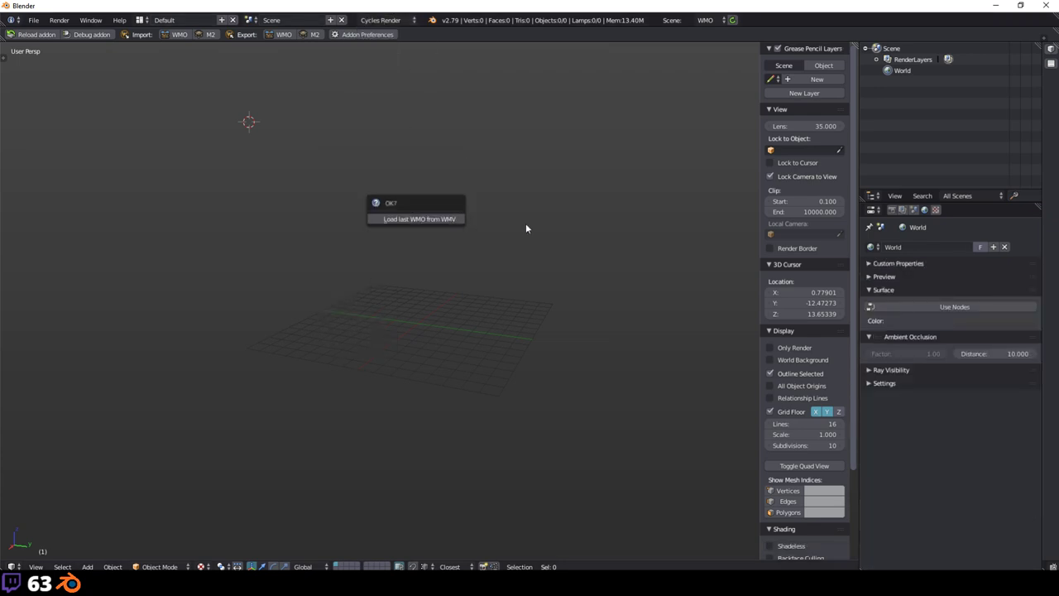
{"action": "key", "text": "Return"}
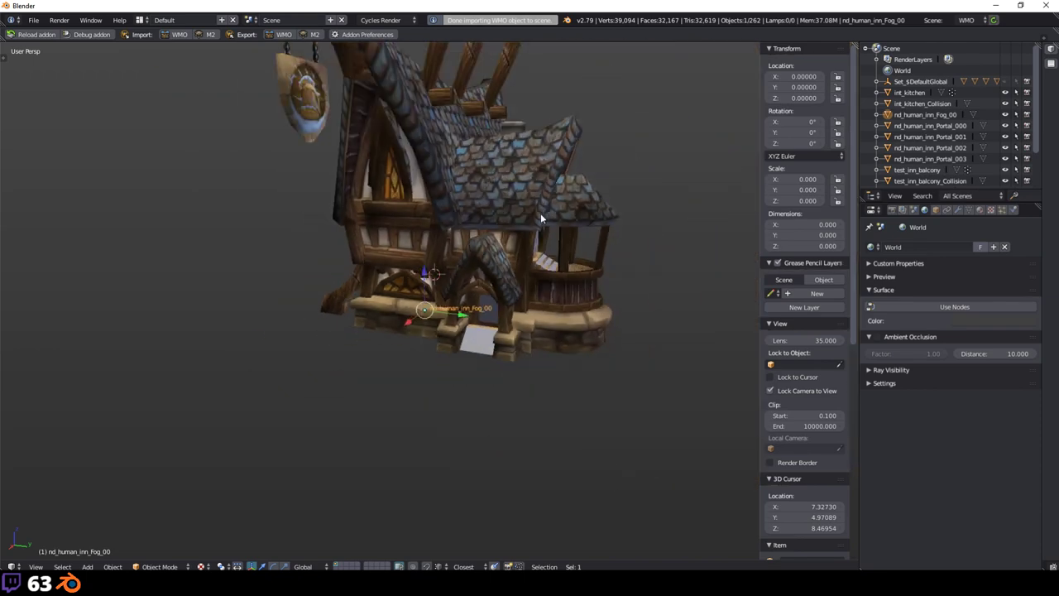
{"action": "left_click", "coordinate": [201, 566]}
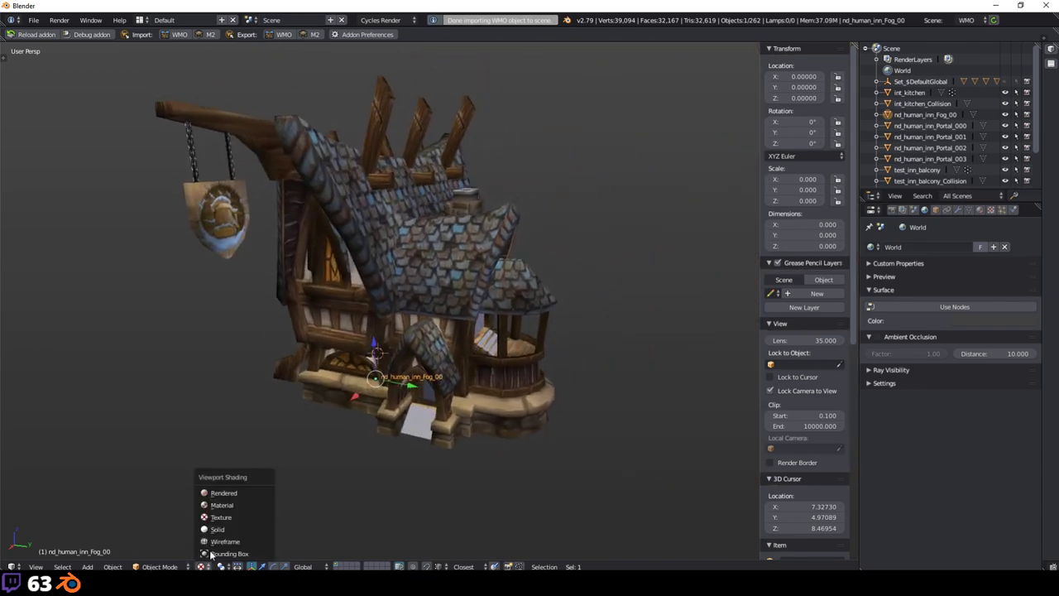
{"action": "left_click", "coordinate": [221, 505]}
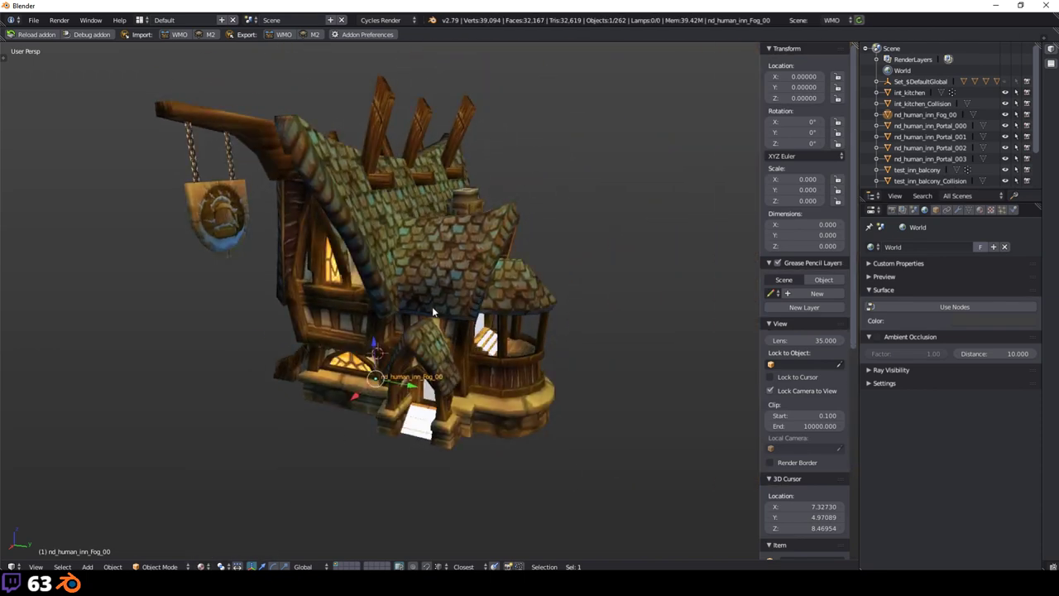
Step: Orbit and zoom around the inn's doorway, side and balcony
{"action": "scroll", "coordinate": [432, 366], "scroll_direction": "up", "scroll_amount": 2}
{"action": "scroll", "coordinate": [432, 367], "scroll_direction": "up", "scroll_amount": 3}
{"action": "middle_click_drag", "start_coordinate": [432, 366], "coordinate": [409, 338]}
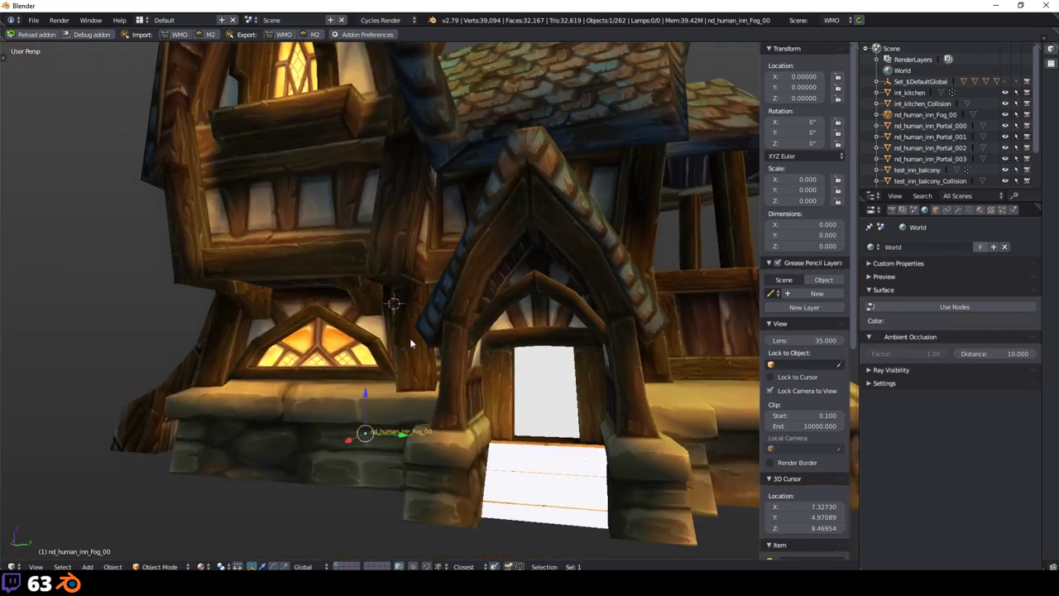
{"action": "scroll", "coordinate": [409, 337], "scroll_direction": "up", "scroll_amount": 2}
{"action": "scroll", "coordinate": [447, 303], "scroll_direction": "down", "scroll_amount": 4}
{"action": "middle_click_drag", "start_coordinate": [447, 303], "coordinate": [474, 219]}
{"action": "scroll", "coordinate": [471, 215], "scroll_direction": "up", "scroll_amount": 3}
{"action": "scroll", "coordinate": [473, 218], "scroll_direction": "down", "scroll_amount": 4}
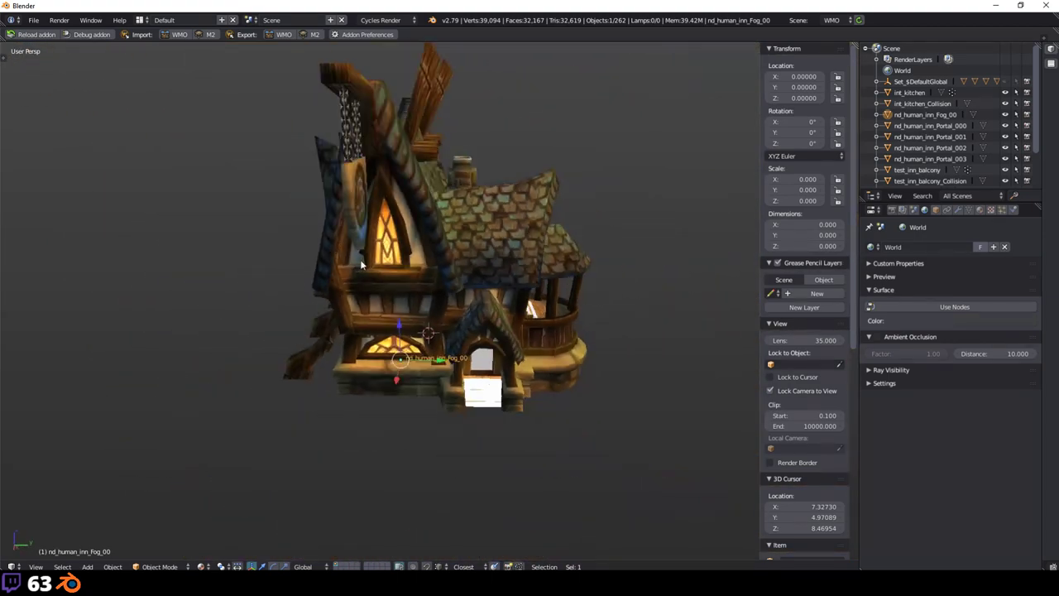
{"action": "scroll", "coordinate": [567, 280], "scroll_direction": "up", "scroll_amount": 2}
{"action": "scroll", "coordinate": [568, 280], "scroll_direction": "up", "scroll_amount": 4}
{"action": "middle_click_drag", "start_coordinate": [544, 289], "coordinate": [326, 352]}
{"action": "scroll", "coordinate": [326, 339], "scroll_direction": "up", "scroll_amount": 2}
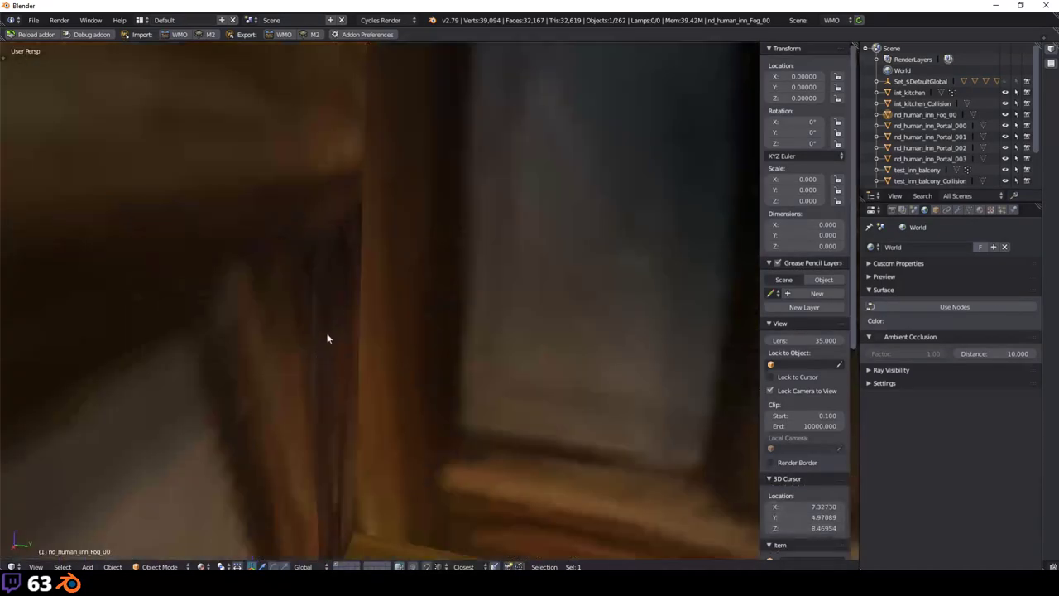
{"action": "scroll", "coordinate": [328, 338], "scroll_direction": "down", "scroll_amount": 2}
{"action": "scroll", "coordinate": [329, 337], "scroll_direction": "up", "scroll_amount": 2}
Step: Hide the fog, liquid and light objects with the WMO Display toggles
{"action": "key", "text": "t"}
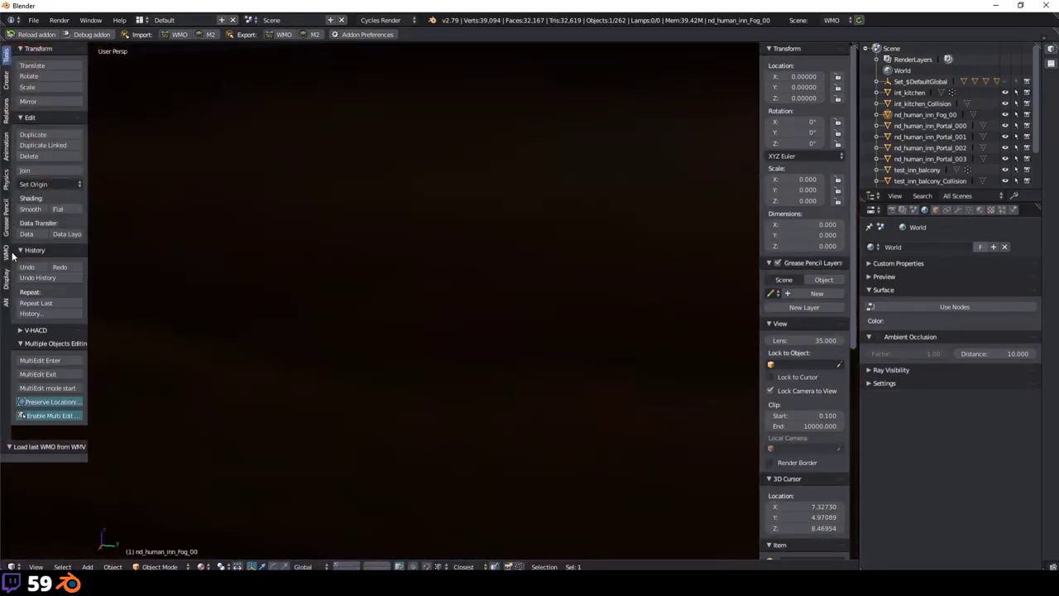
{"action": "left_click", "coordinate": [6, 256]}
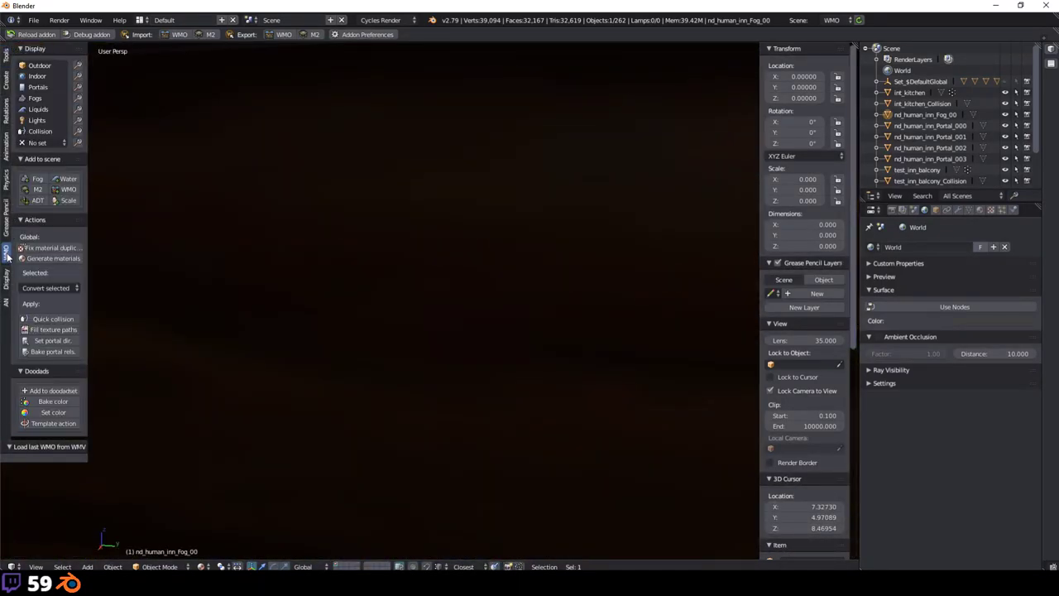
{"action": "left_click", "coordinate": [35, 101]}
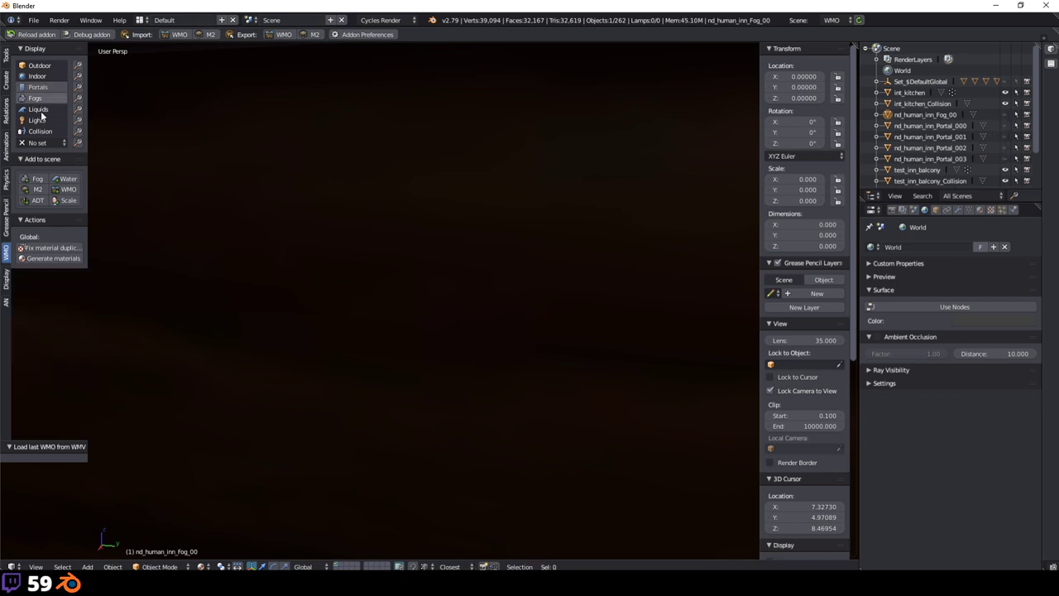
{"action": "left_click", "coordinate": [39, 110]}
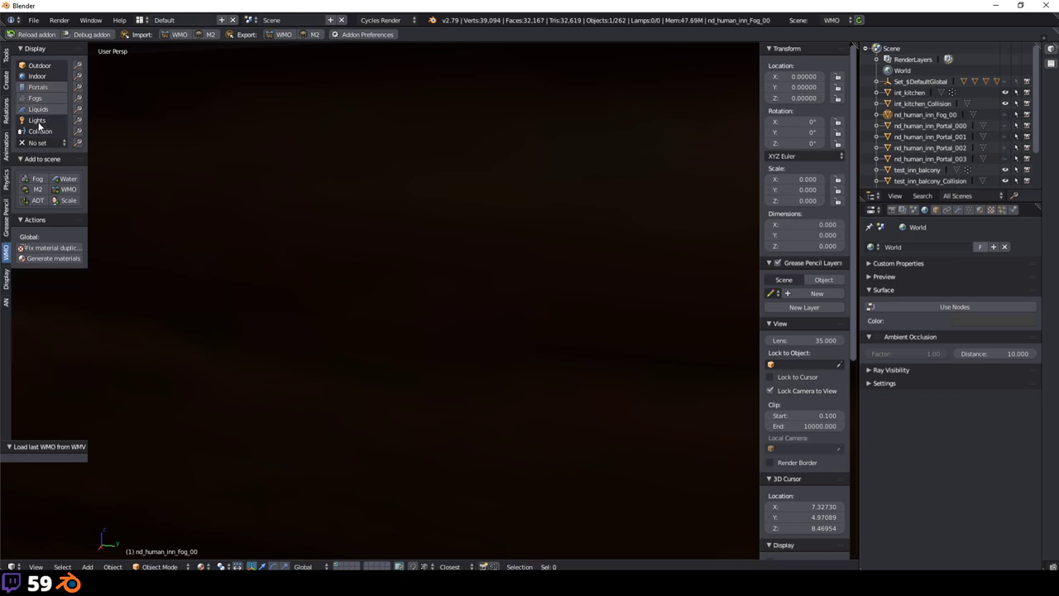
{"action": "left_click", "coordinate": [38, 123]}
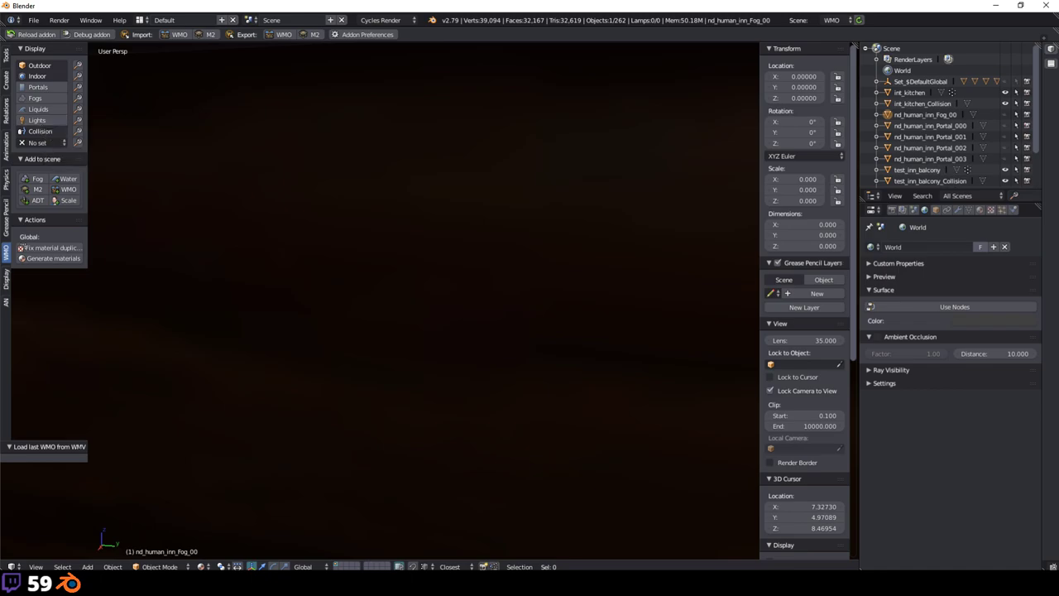
Step: Orbit through the inn interior and around the front to check the result
{"action": "middle_click_drag", "start_coordinate": [497, 248], "coordinate": [297, 415]}
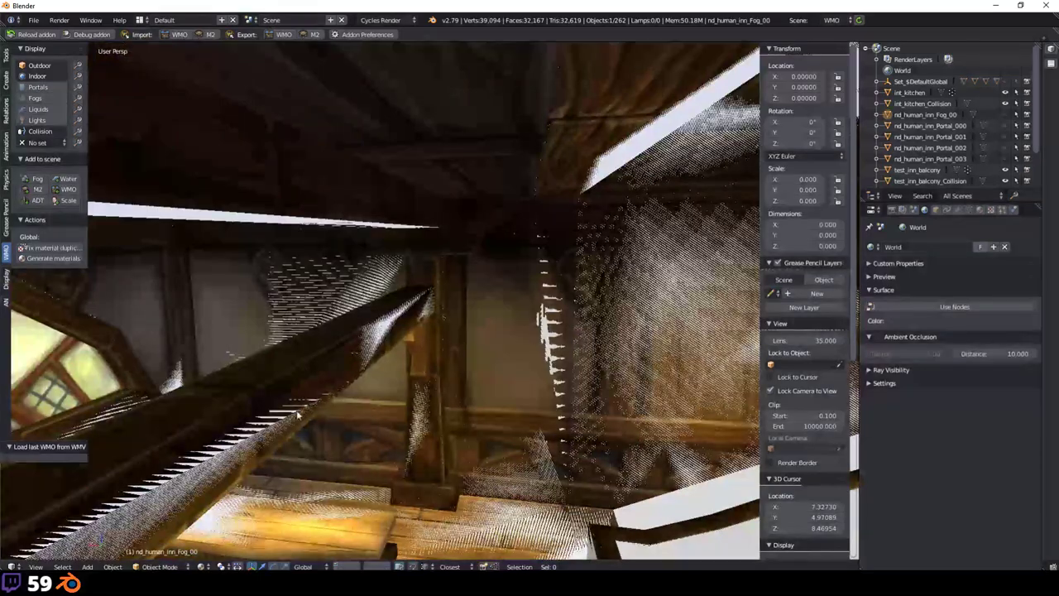
{"action": "middle_click_drag", "start_coordinate": [282, 351], "coordinate": [375, 436]}
{"action": "scroll", "coordinate": [524, 350], "scroll_direction": "down", "scroll_amount": 10}
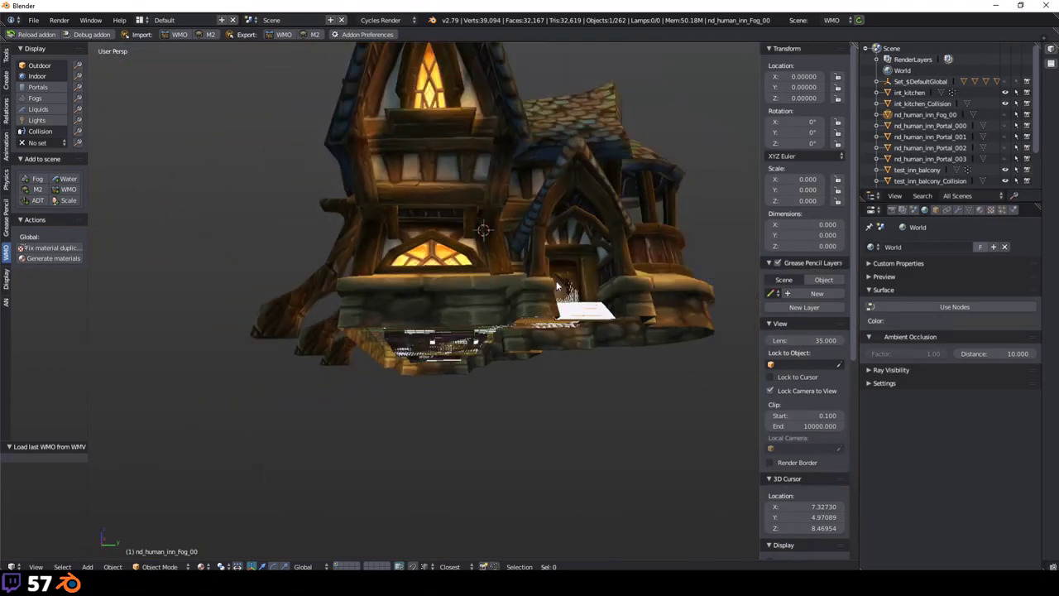
{"action": "middle_click_drag", "start_coordinate": [556, 280], "coordinate": [531, 269]}
{"action": "scroll", "coordinate": [532, 269], "scroll_direction": "up", "scroll_amount": 3}
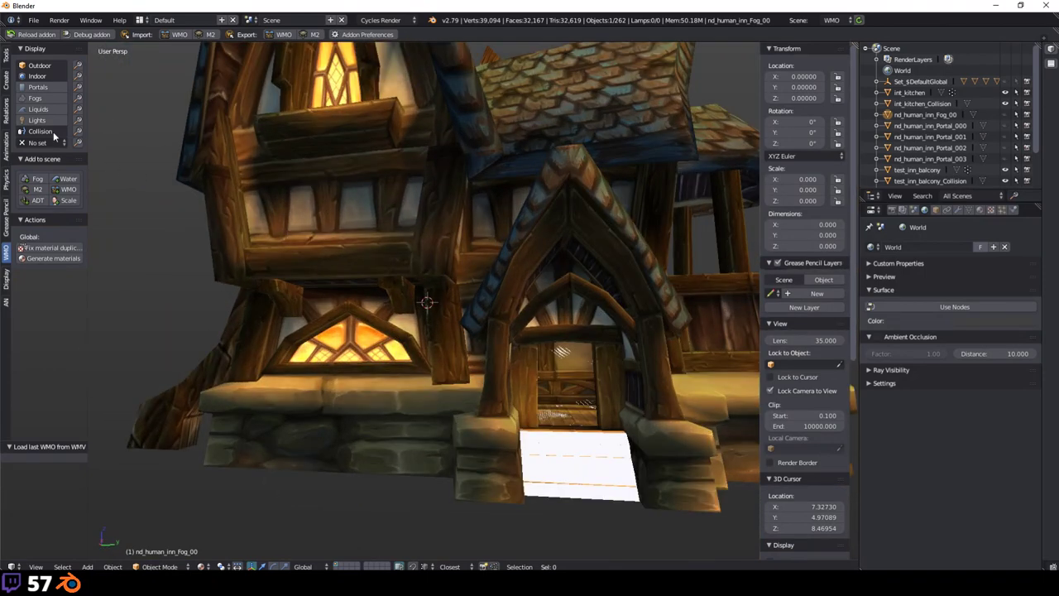
{"action": "middle_click_drag", "start_coordinate": [618, 293], "coordinate": [600, 298]}
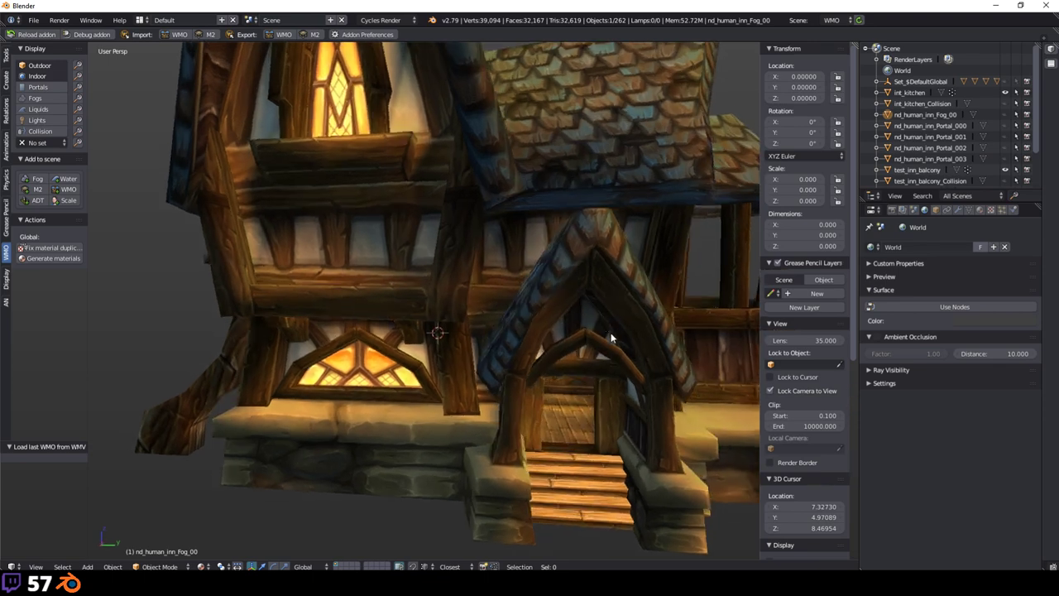
{"action": "scroll", "coordinate": [596, 300], "scroll_direction": "down", "scroll_amount": 2}
Step: Show the Scene properties and scroll down to the WMO Root settings
{"action": "left_click", "coordinate": [913, 208]}
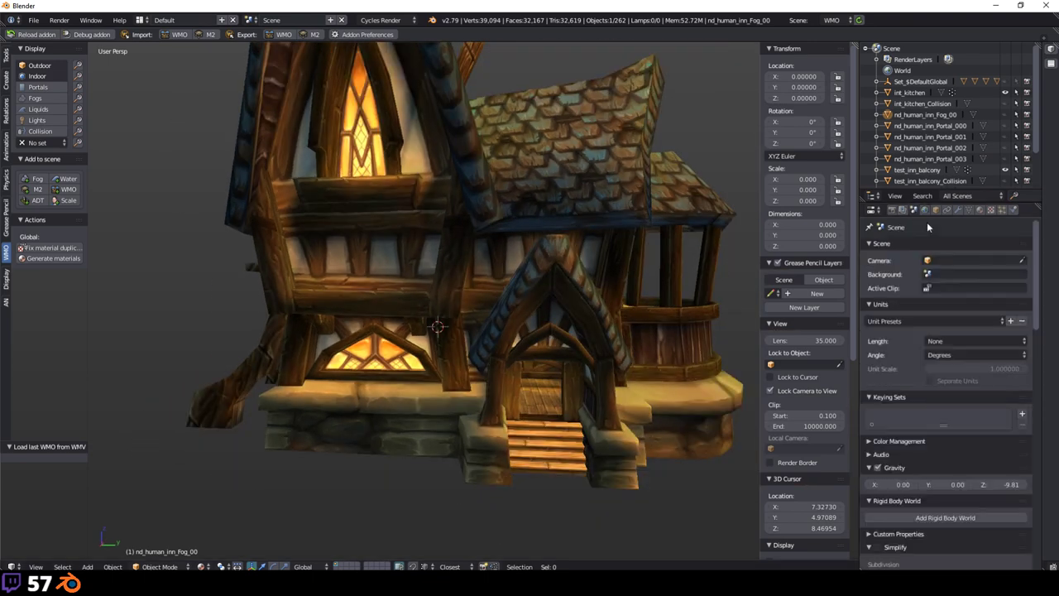
{"action": "scroll", "coordinate": [967, 327], "scroll_direction": "down", "scroll_amount": 3}
{"action": "scroll", "coordinate": [602, 245], "scroll_direction": "down", "scroll_amount": 2}
{"action": "middle_click_drag", "start_coordinate": [602, 247], "coordinate": [549, 271]}
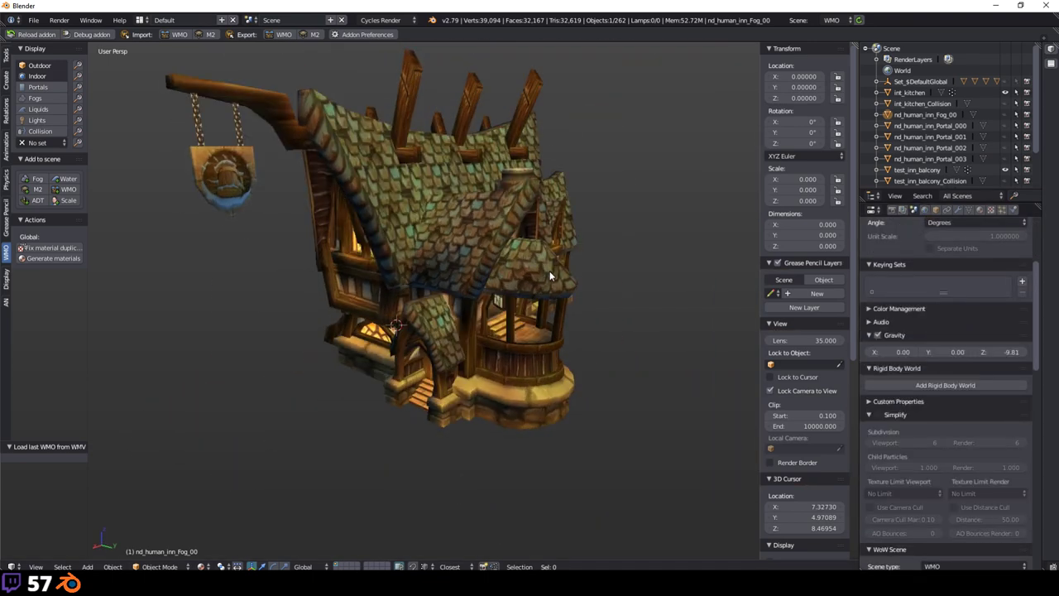
{"action": "scroll", "coordinate": [926, 331], "scroll_direction": "down", "scroll_amount": 10}
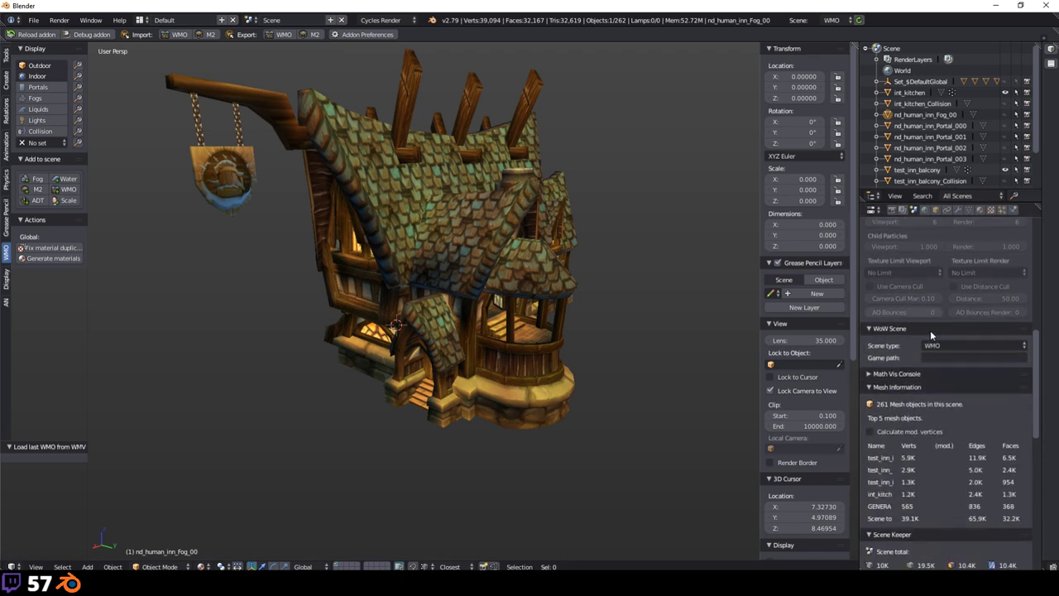
{"action": "scroll", "coordinate": [933, 329], "scroll_direction": "down", "scroll_amount": 5}
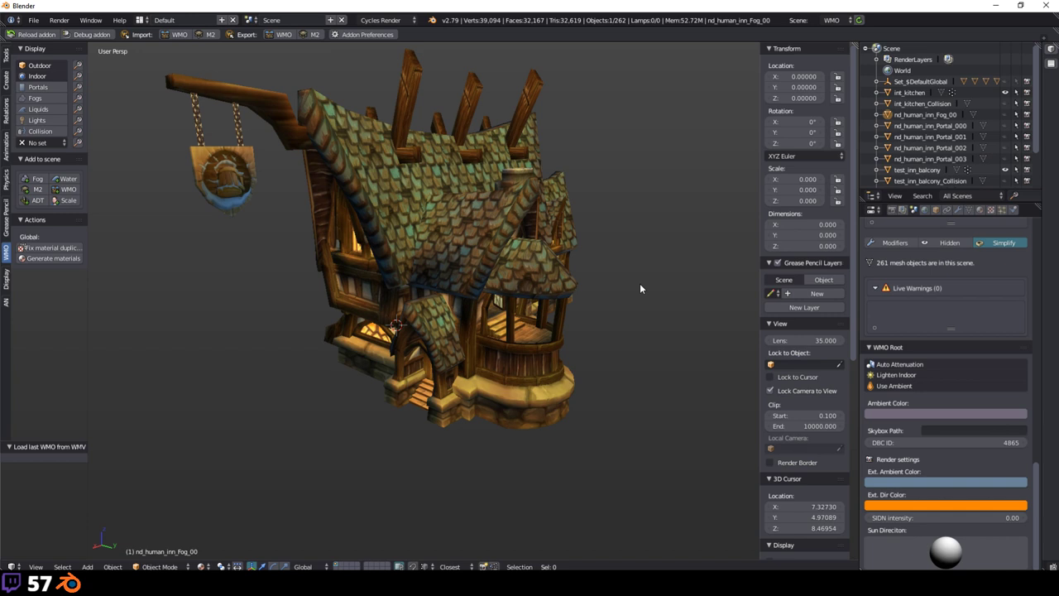
{"action": "middle_click_drag", "start_coordinate": [640, 288], "coordinate": [589, 313]}
{"action": "scroll", "coordinate": [510, 332], "scroll_direction": "up", "scroll_amount": 4}
Step: Set Ext. Ambient Color to green and reset Ext. Dir Color
{"action": "left_click", "coordinate": [902, 481]}
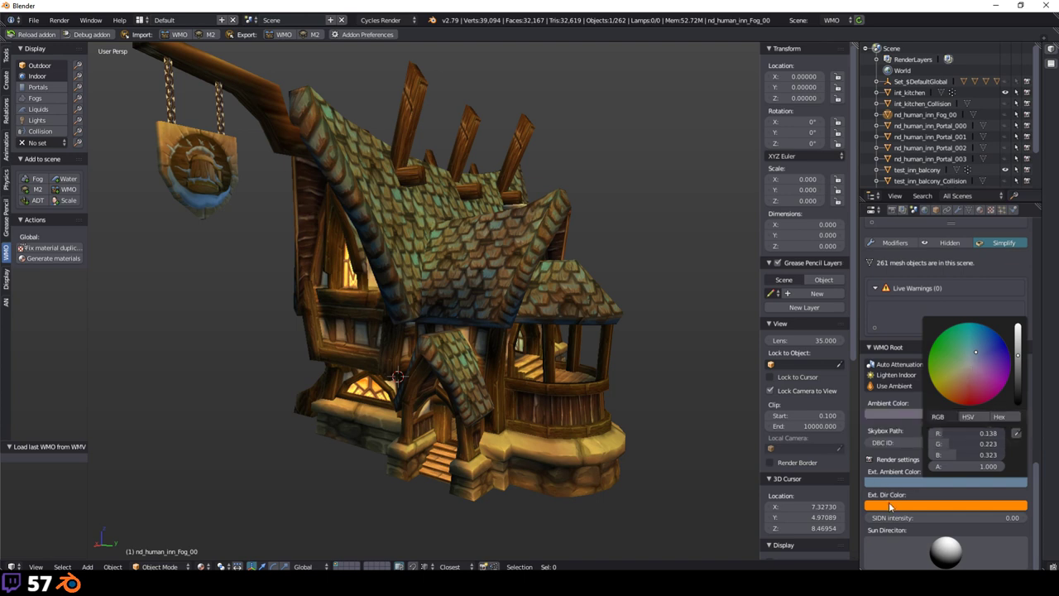
{"action": "left_click", "coordinate": [934, 480]}
{"action": "left_click", "coordinate": [952, 354]}
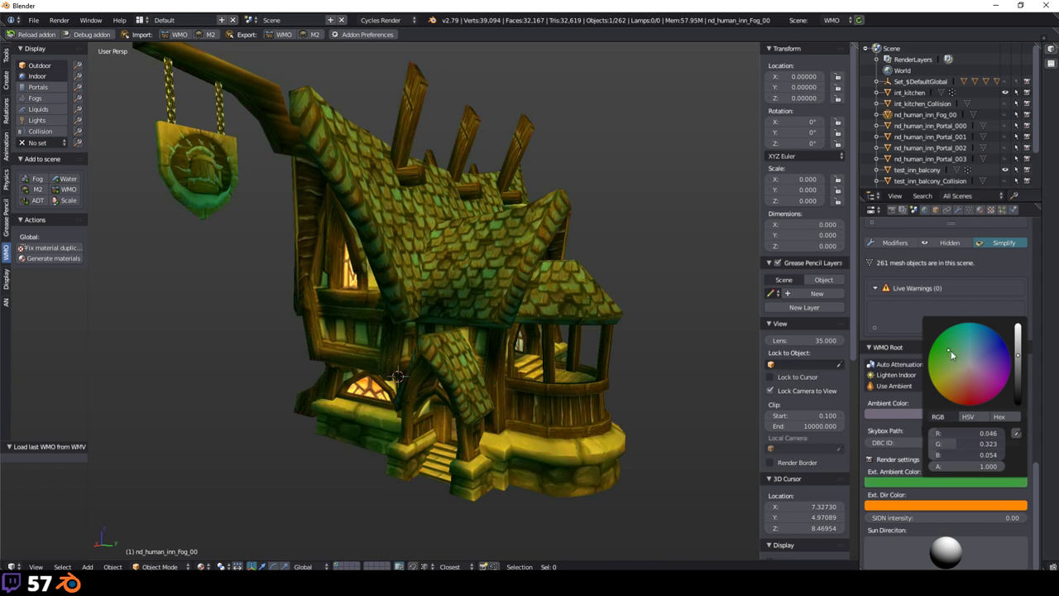
{"action": "left_click", "coordinate": [890, 504]}
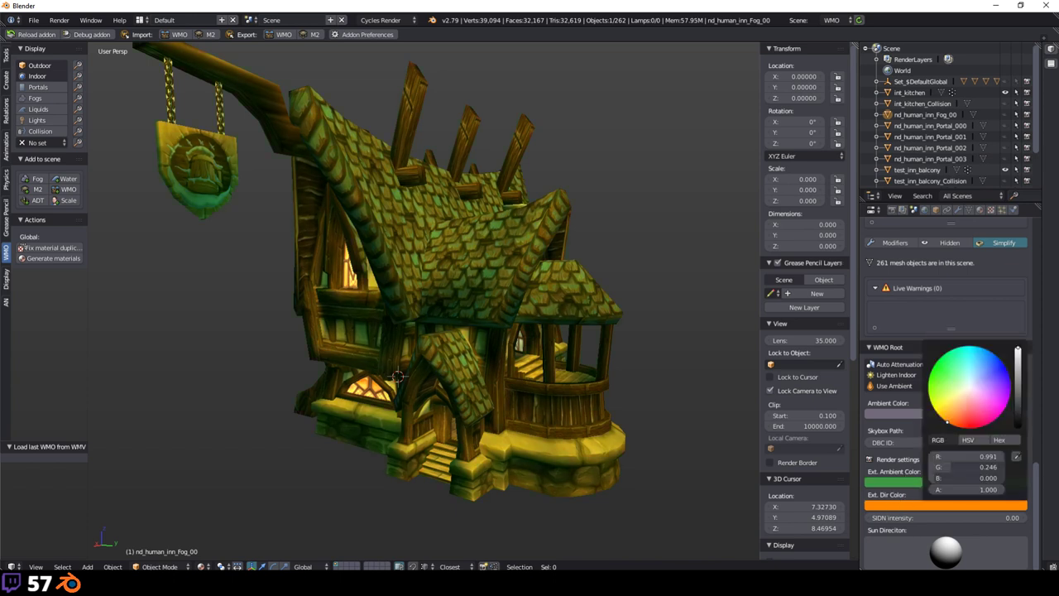
{"action": "key", "text": "Escape"}
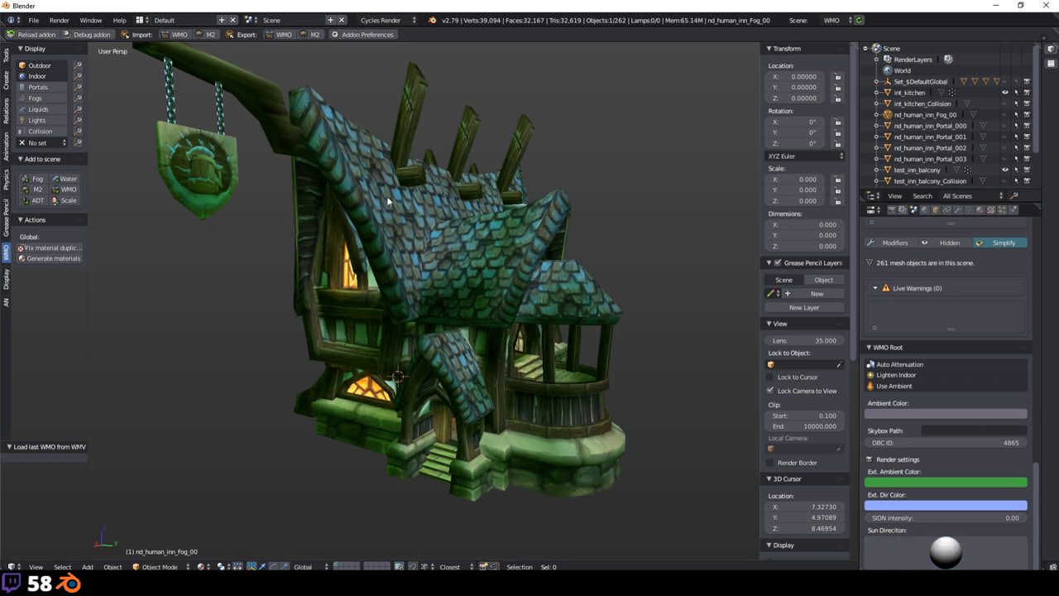
Step: Switch to Texture shading and rotate the WMO root's Sun Direction
{"action": "left_click", "coordinate": [202, 566]}
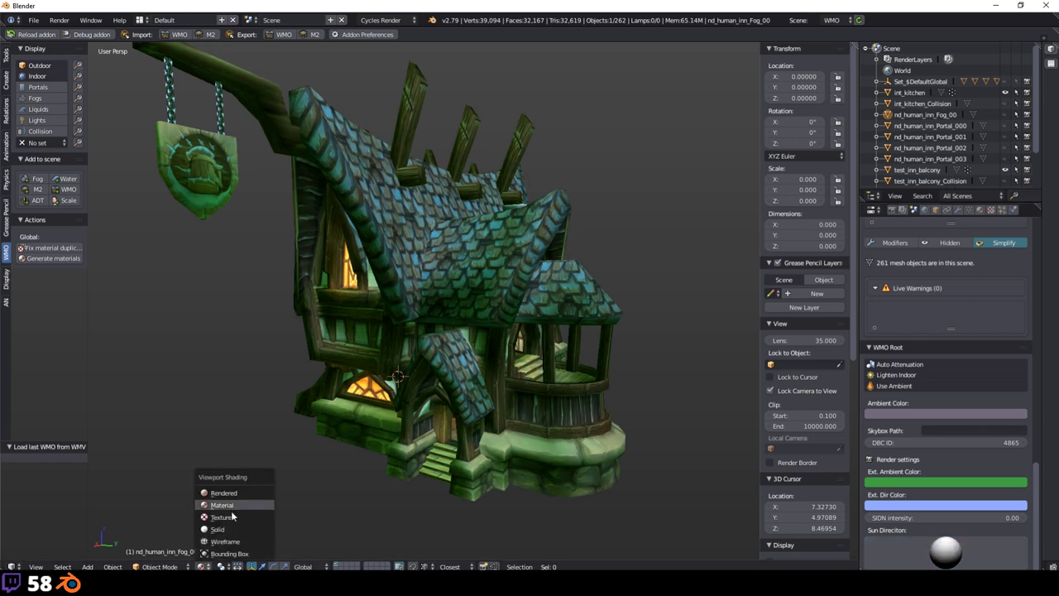
{"action": "left_click", "coordinate": [232, 516]}
{"action": "mouse_move", "coordinate": [962, 540]}
{"action": "left_mouse_down"}
{"action": "mouse_move", "coordinate": [1014, 540]}
{"action": "mouse_move", "coordinate": [933, 546]}
{"action": "left_mouse_up"}
Step: Return to Material shading and orbit around the green-lit inn
{"action": "left_click", "coordinate": [202, 566]}
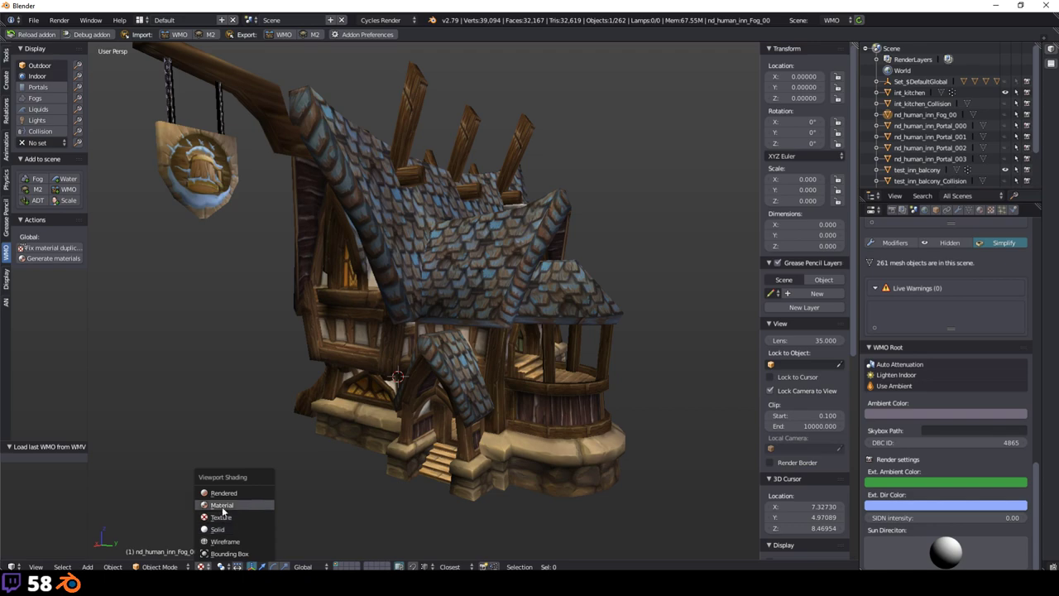
{"action": "key", "text": "Return"}
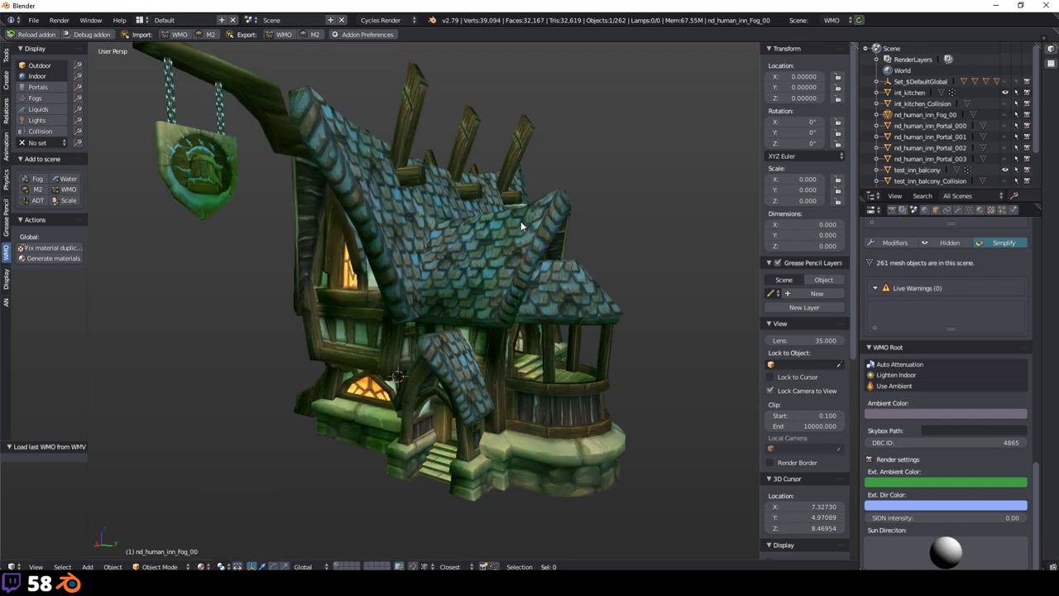
{"action": "mouse_move", "coordinate": [520, 221]}
{"action": "middle_mouse_down"}
{"action": "mouse_move", "coordinate": [420, 241]}
{"action": "mouse_move", "coordinate": [290, 236]}
{"action": "mouse_move", "coordinate": [393, 236]}
{"action": "mouse_move", "coordinate": [444, 250]}
{"action": "middle_mouse_up"}
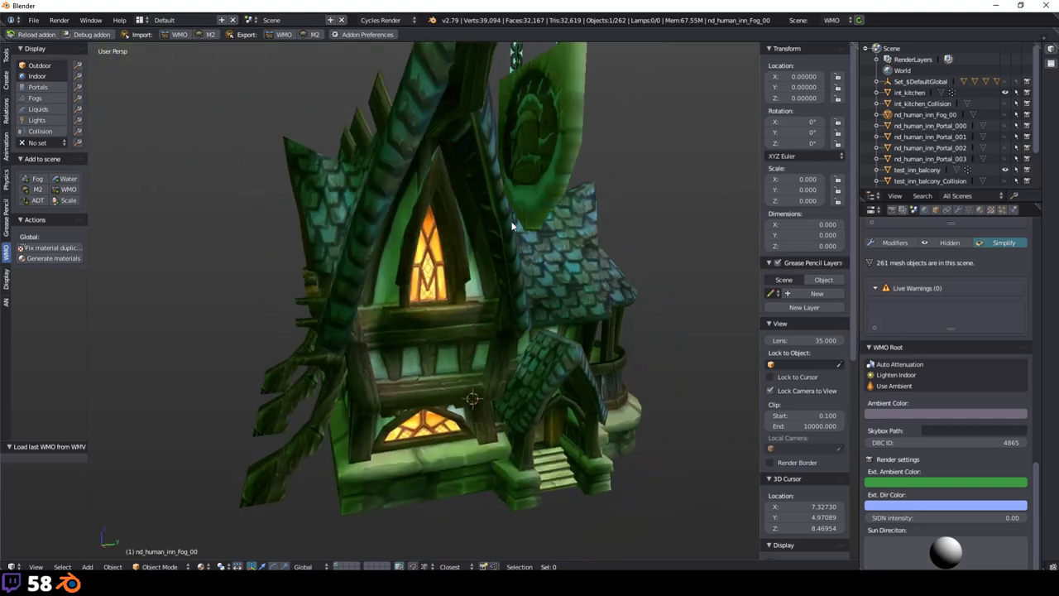
{"action": "middle_click_drag", "start_coordinate": [513, 227], "coordinate": [485, 232]}
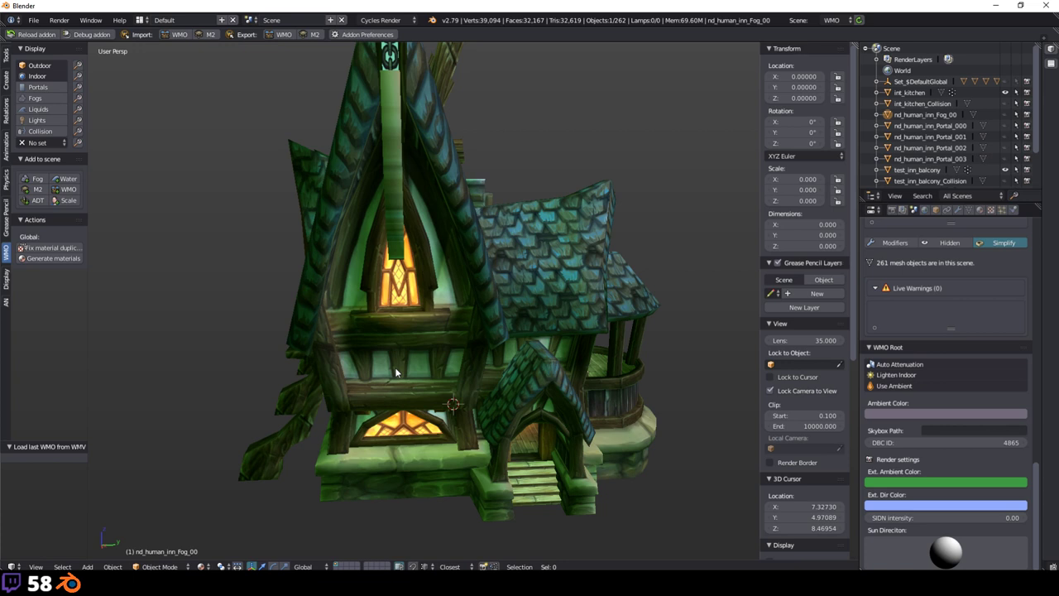
{"action": "scroll", "coordinate": [541, 389], "scroll_direction": "down", "scroll_amount": 15}
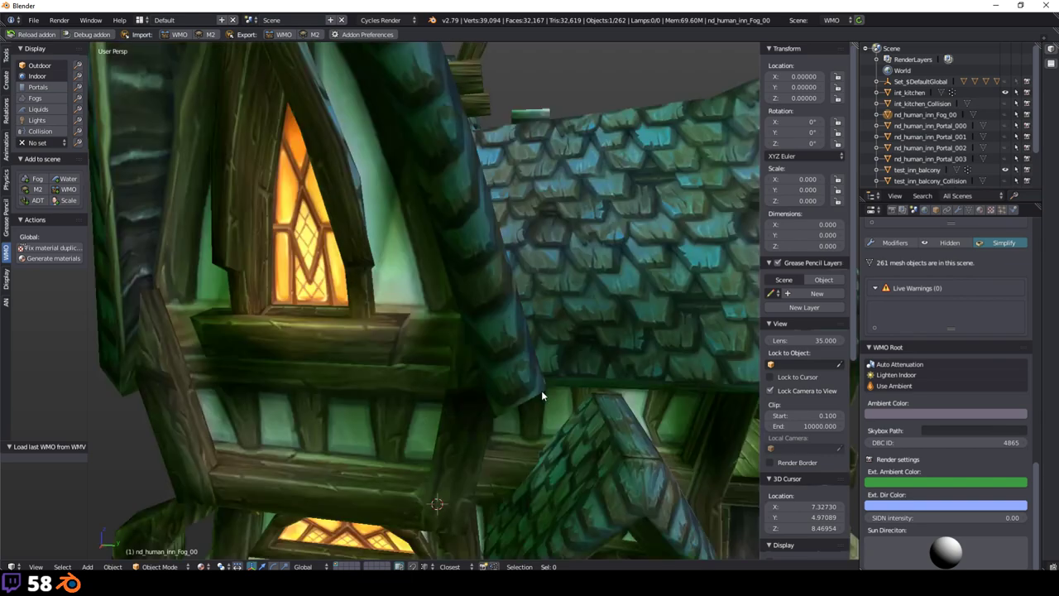
{"action": "scroll", "coordinate": [530, 339], "scroll_direction": "up", "scroll_amount": 10}
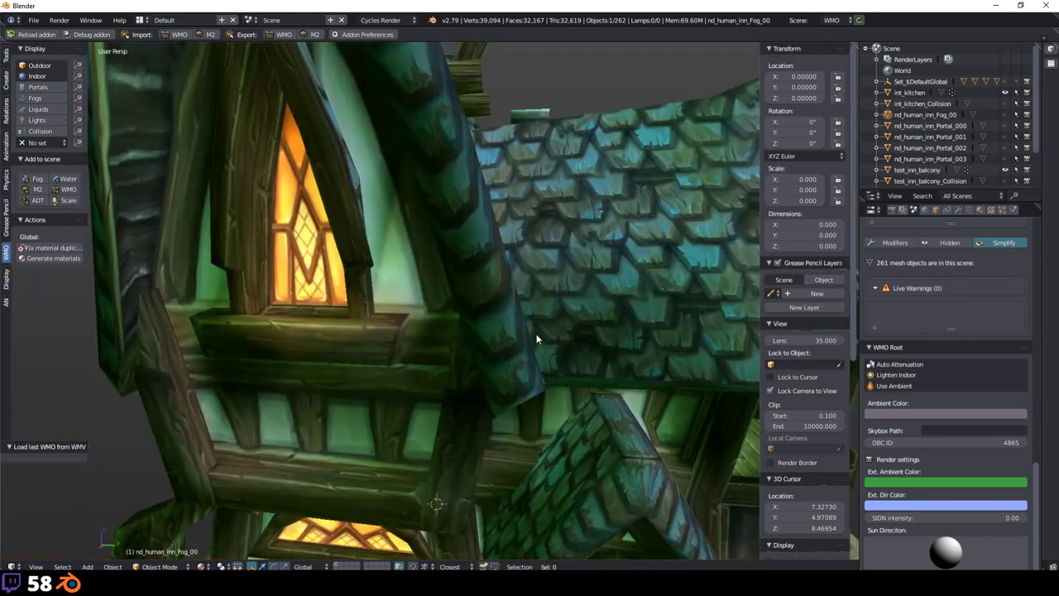
{"action": "scroll", "coordinate": [490, 343], "scroll_direction": "down", "scroll_amount": 12}
{"action": "scroll", "coordinate": [499, 347], "scroll_direction": "down", "scroll_amount": 3}
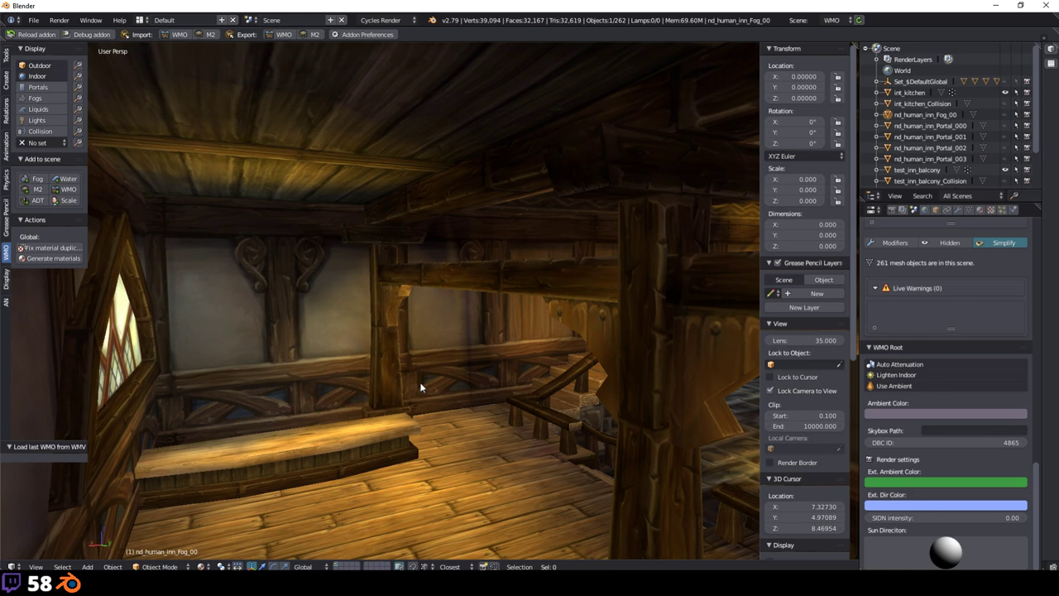
{"action": "scroll", "coordinate": [335, 358], "scroll_direction": "up", "scroll_amount": 6}
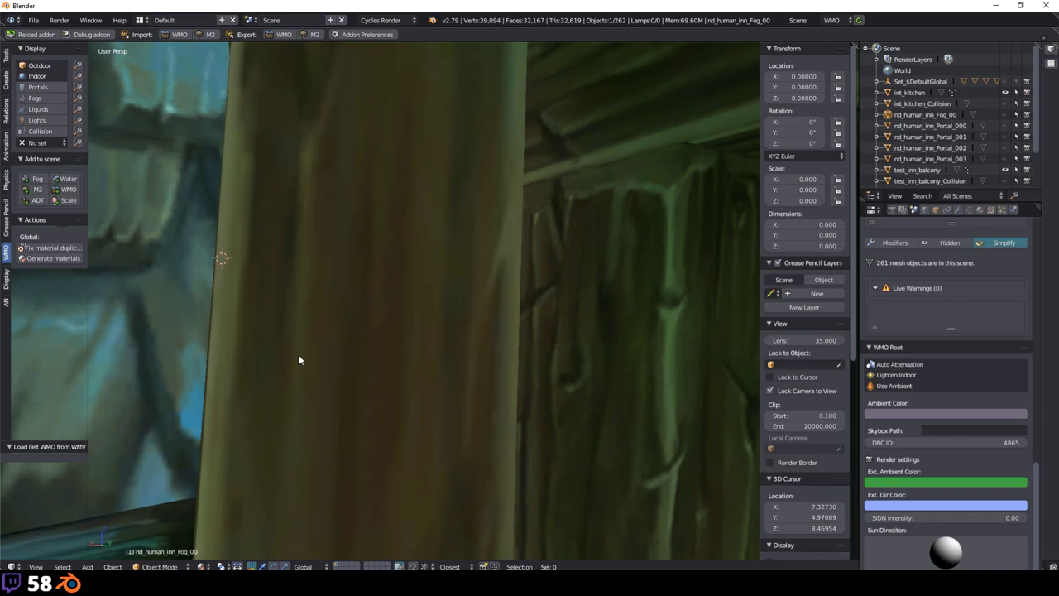
{"action": "scroll", "coordinate": [222, 219], "scroll_direction": "down", "scroll_amount": 6}
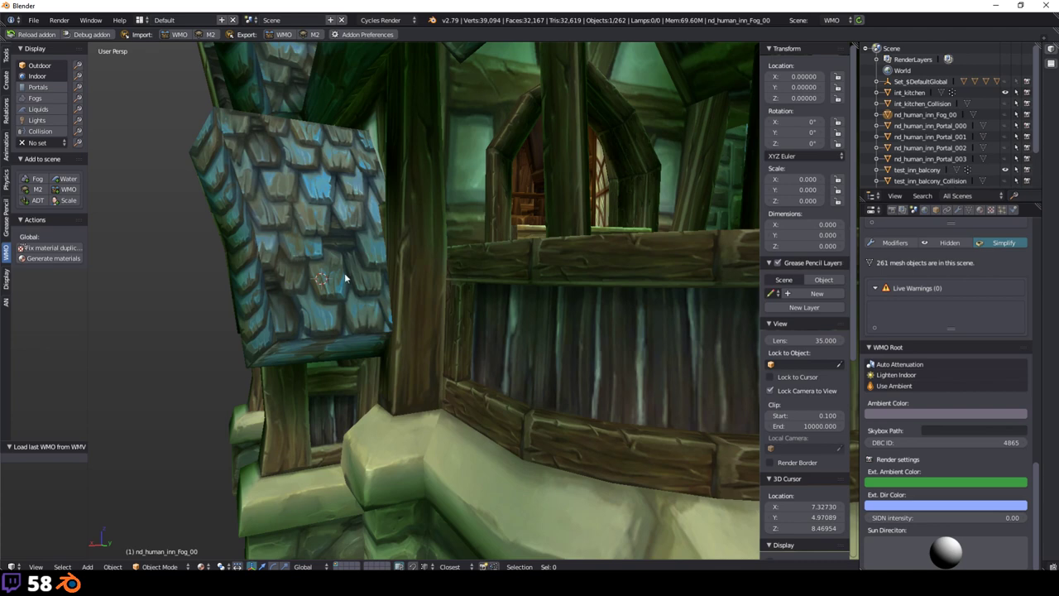
{"action": "scroll", "coordinate": [317, 245], "scroll_direction": "down", "scroll_amount": 5}
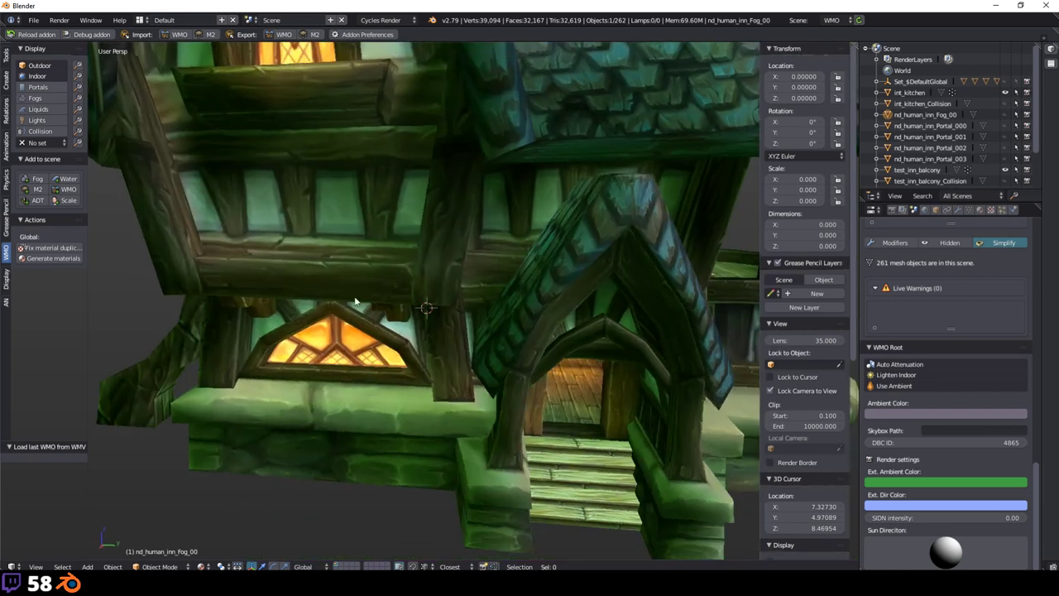
{"action": "middle_click_drag", "start_coordinate": [389, 306], "coordinate": [383, 272], "text": "shift"}
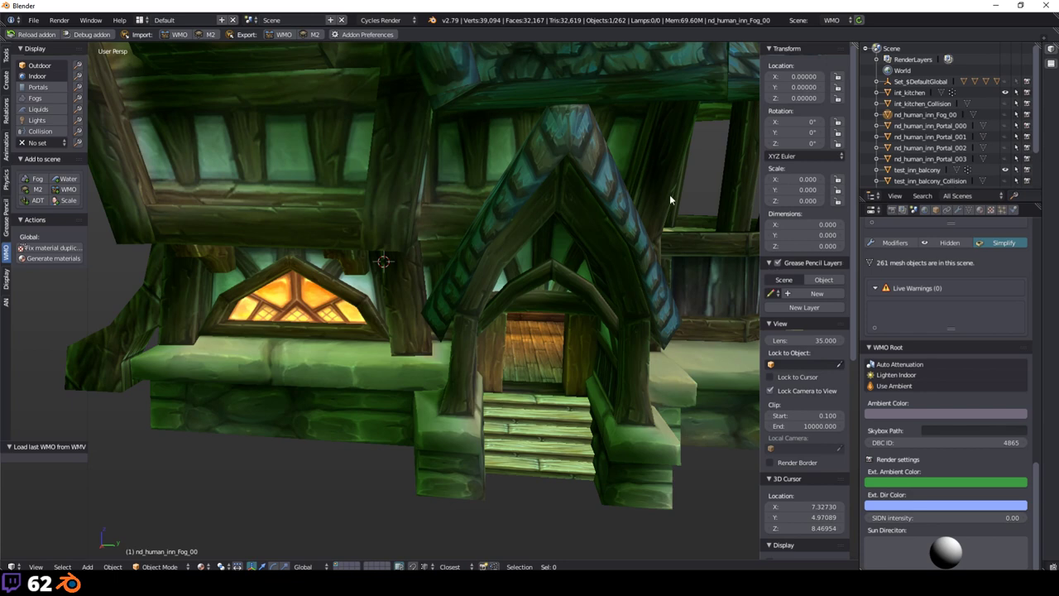
Step: Undo back to an orange Ext. Dir Color and light-blue Ext. Ambient Color
{"action": "scroll", "coordinate": [669, 195], "scroll_direction": "down", "scroll_amount": 5}
{"action": "scroll", "coordinate": [541, 221], "scroll_direction": "up", "scroll_amount": 8}
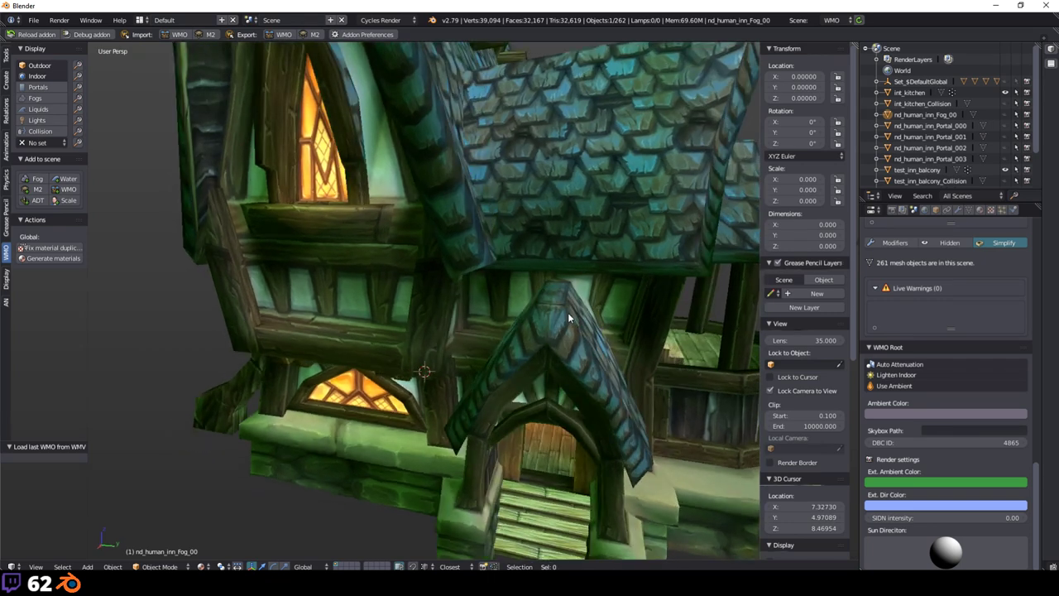
{"action": "middle_click_drag", "start_coordinate": [569, 317], "coordinate": [530, 302]}
{"action": "scroll", "coordinate": [505, 295], "scroll_direction": "down", "scroll_amount": 5}
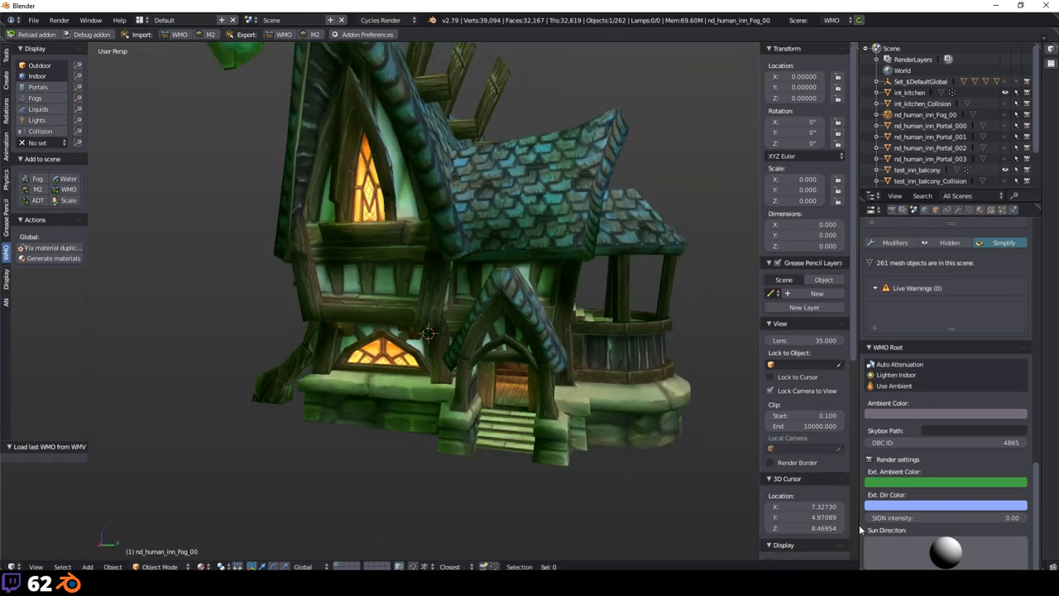
{"action": "key", "text": "ctrl+z"}
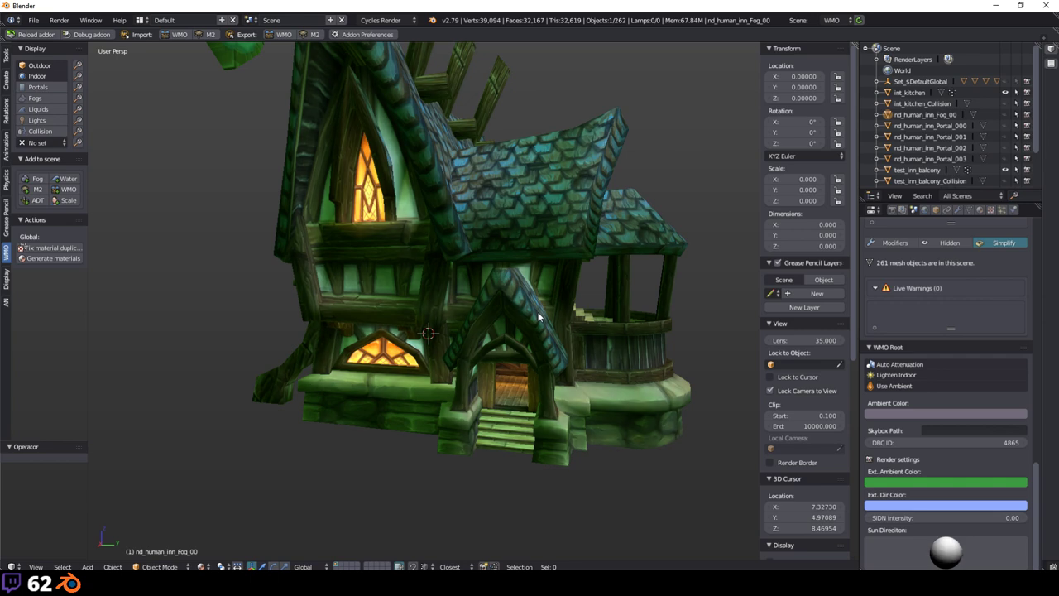
{"action": "key", "text": "ctrl+z"}
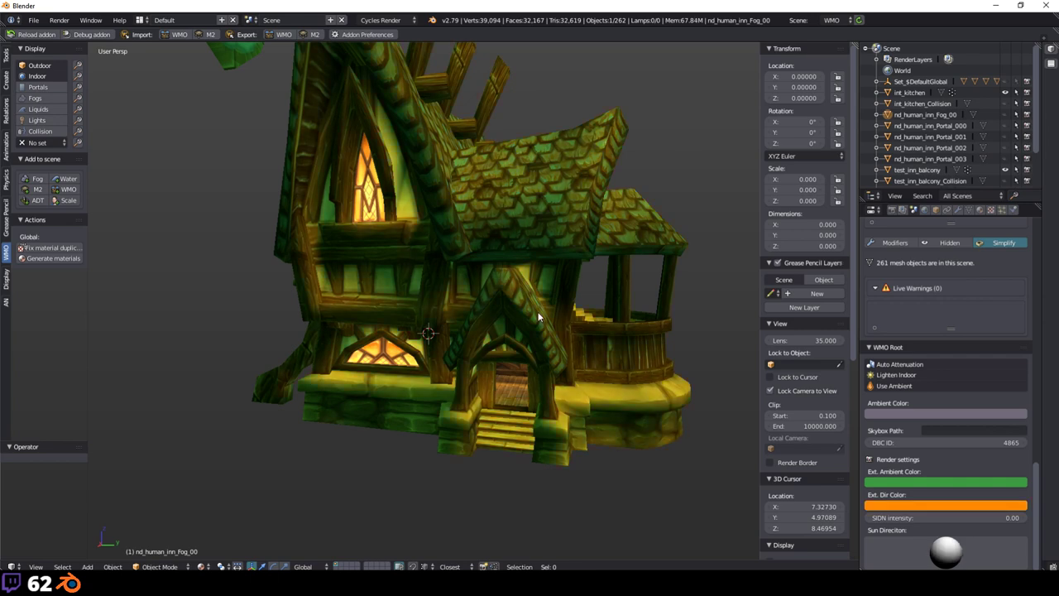
{"action": "key", "text": "ctrl+z"}
Step: Adjust the Sun Direction twice and switch the viewport shading mode
{"action": "middle_click_drag", "start_coordinate": [538, 317], "coordinate": [579, 265]}
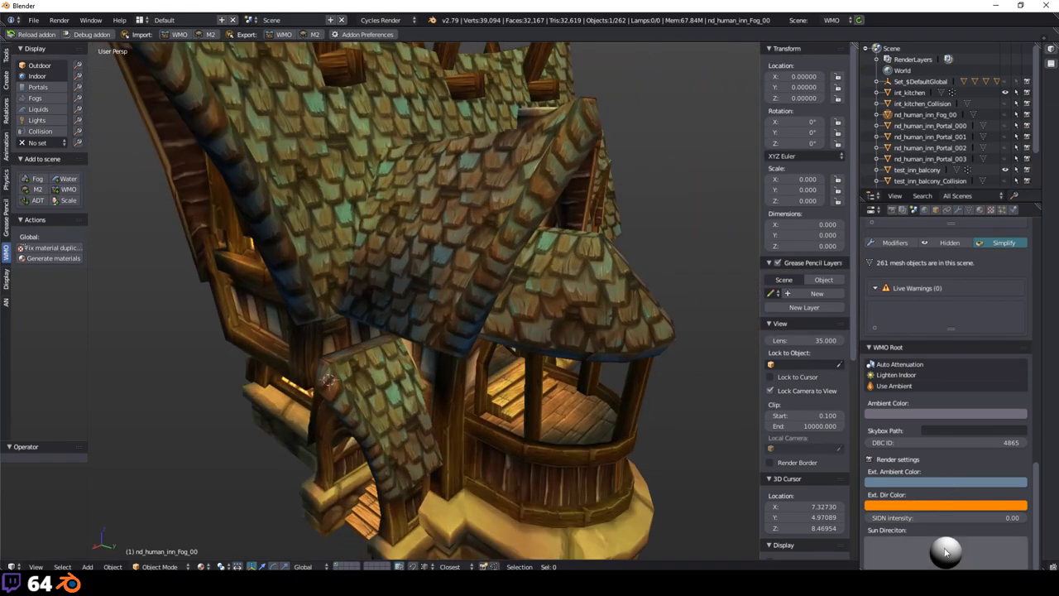
{"action": "left_click_drag", "start_coordinate": [983, 558], "coordinate": [999, 563]}
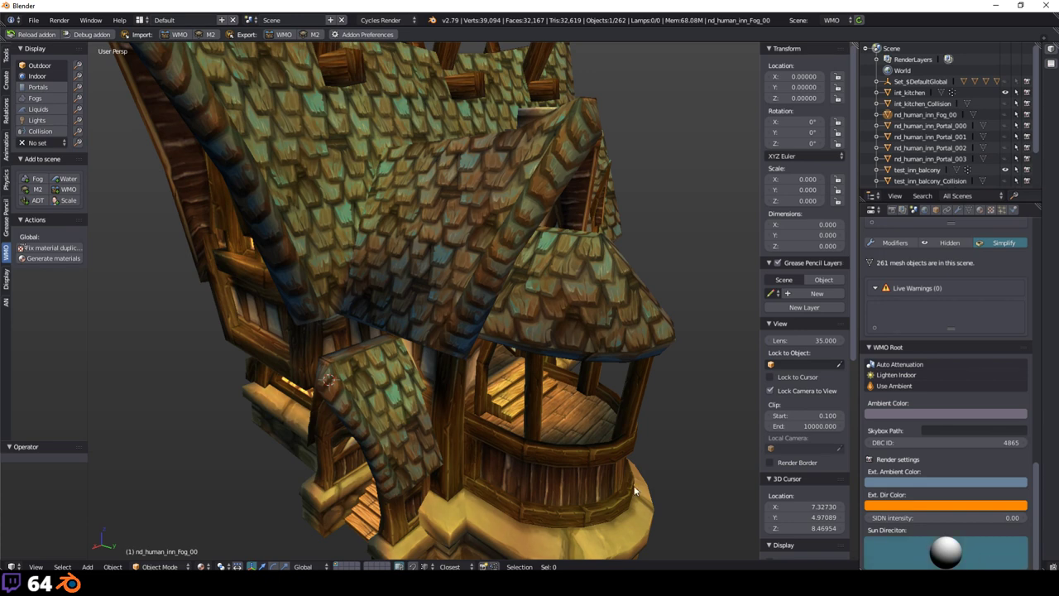
{"action": "left_click", "coordinate": [507, 327]}
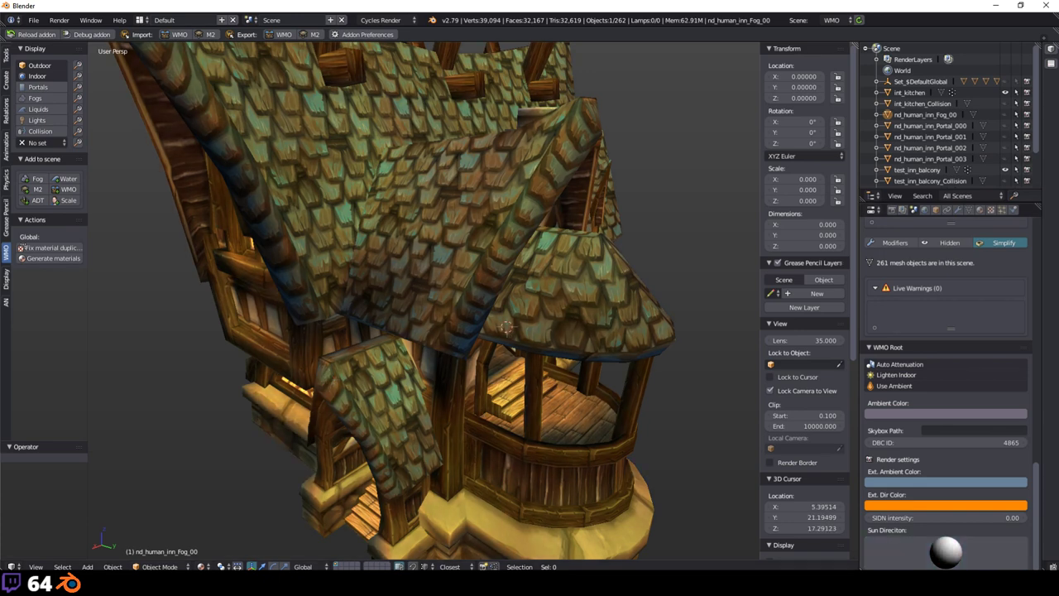
{"action": "left_click", "coordinate": [202, 554]}
{"action": "left_click", "coordinate": [200, 566]}
{"action": "left_click", "coordinate": [228, 520]}
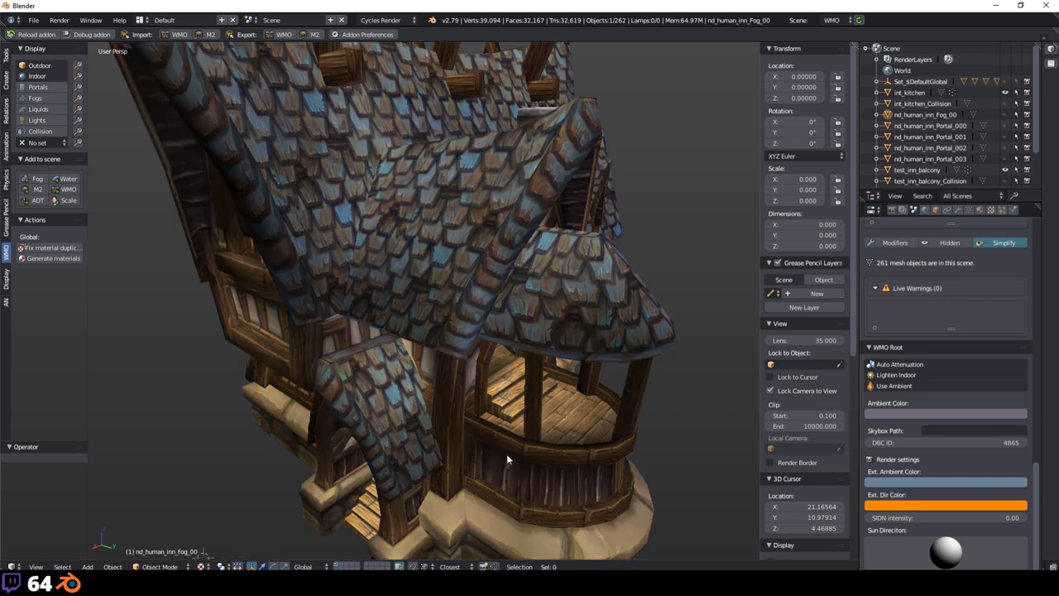
{"action": "mouse_move", "coordinate": [946, 552]}
{"action": "left_mouse_down"}
{"action": "mouse_move", "coordinate": [954, 565]}
{"action": "mouse_move", "coordinate": [945, 548]}
{"action": "left_mouse_up"}
Step: Orbit the view to the front of the house and the tower window
{"action": "left_click", "coordinate": [201, 566]}
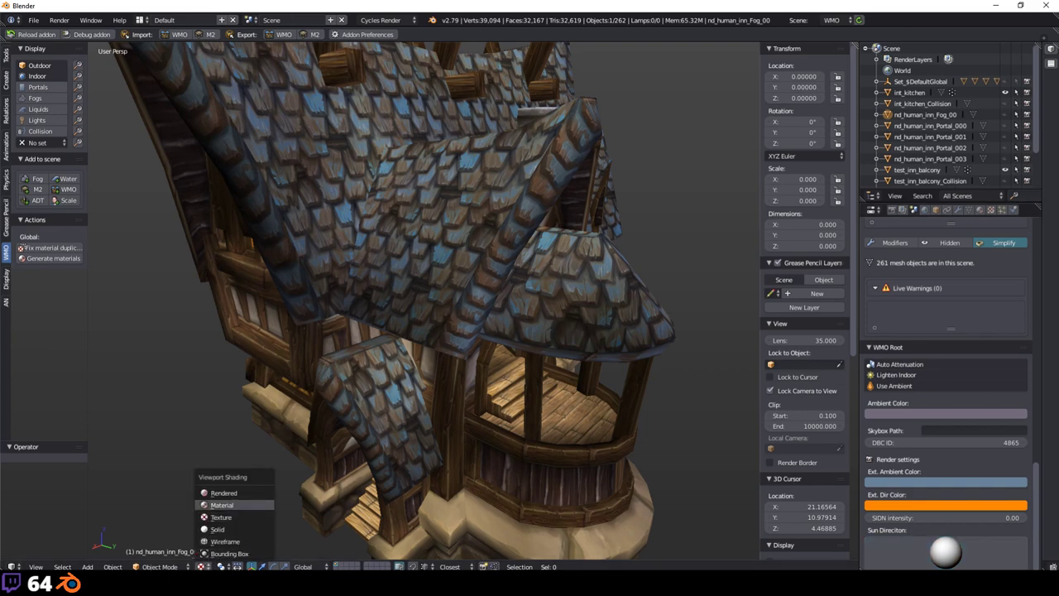
{"action": "scroll", "coordinate": [559, 224], "scroll_direction": "down", "scroll_amount": 5}
{"action": "mouse_move", "coordinate": [560, 223]}
{"action": "middle_mouse_down"}
{"action": "mouse_move", "coordinate": [582, 370]}
{"action": "mouse_move", "coordinate": [385, 343]}
{"action": "mouse_move", "coordinate": [506, 409]}
{"action": "mouse_move", "coordinate": [251, 364]}
{"action": "mouse_move", "coordinate": [161, 334]}
{"action": "mouse_move", "coordinate": [268, 339]}
{"action": "mouse_move", "coordinate": [355, 249]}
{"action": "mouse_move", "coordinate": [457, 179]}
{"action": "mouse_move", "coordinate": [369, 272]}
{"action": "mouse_move", "coordinate": [364, 318]}
{"action": "mouse_move", "coordinate": [284, 323]}
{"action": "mouse_move", "coordinate": [473, 319]}
{"action": "middle_mouse_up"}
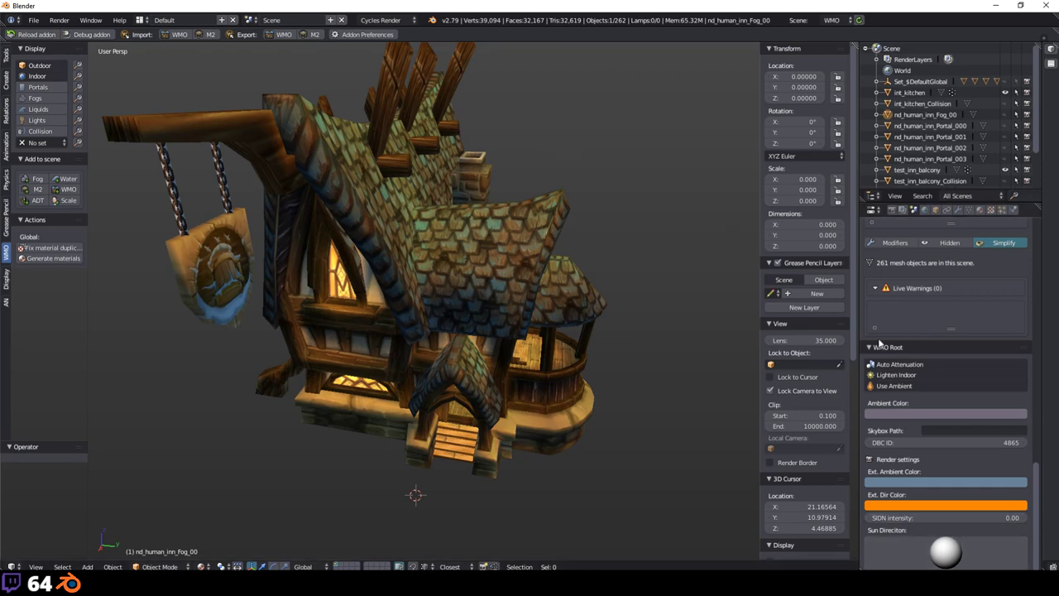
{"action": "scroll", "coordinate": [367, 254], "scroll_direction": "up", "scroll_amount": 4}
{"action": "middle_click_drag", "start_coordinate": [368, 254], "coordinate": [513, 293]}
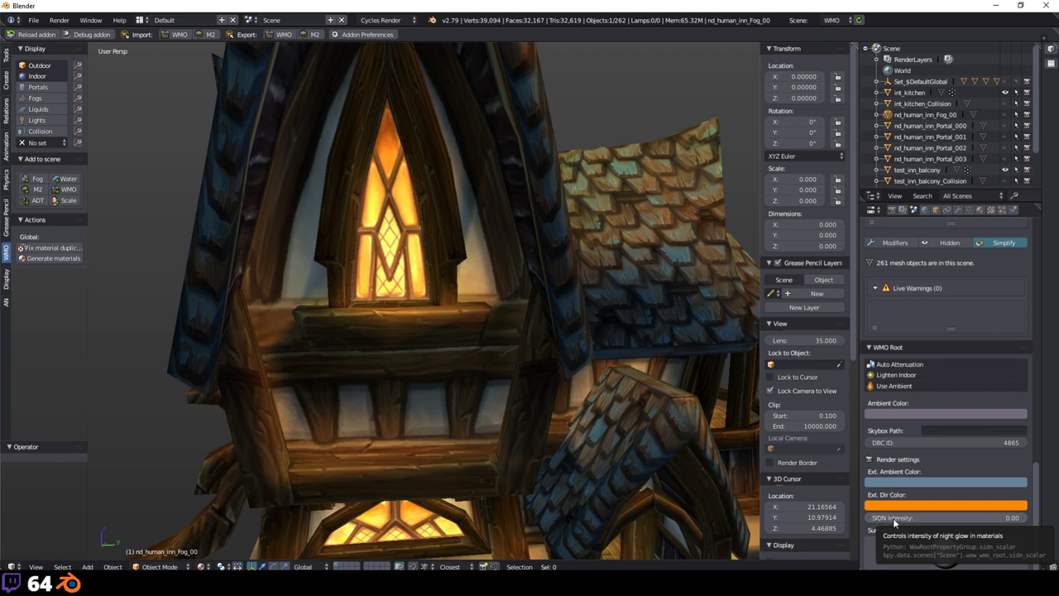
Step: Set the SIDN intensity to 0.00
{"action": "left_click", "coordinate": [960, 515]}
{"action": "key", "text": "BackSpace"}
{"action": "key", "text": "BackSpace"}
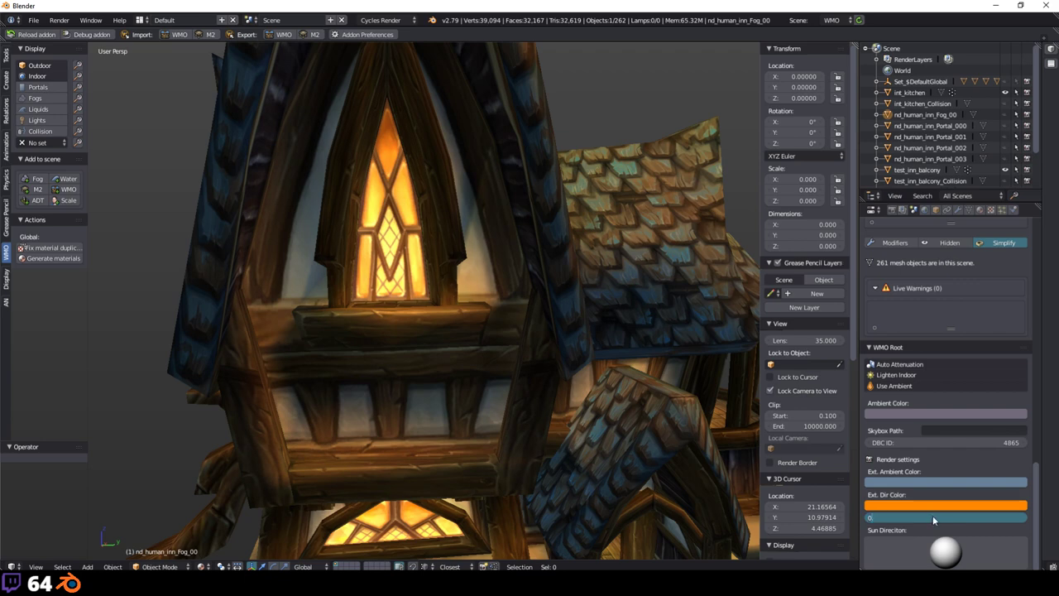
{"action": "key", "text": "Return"}
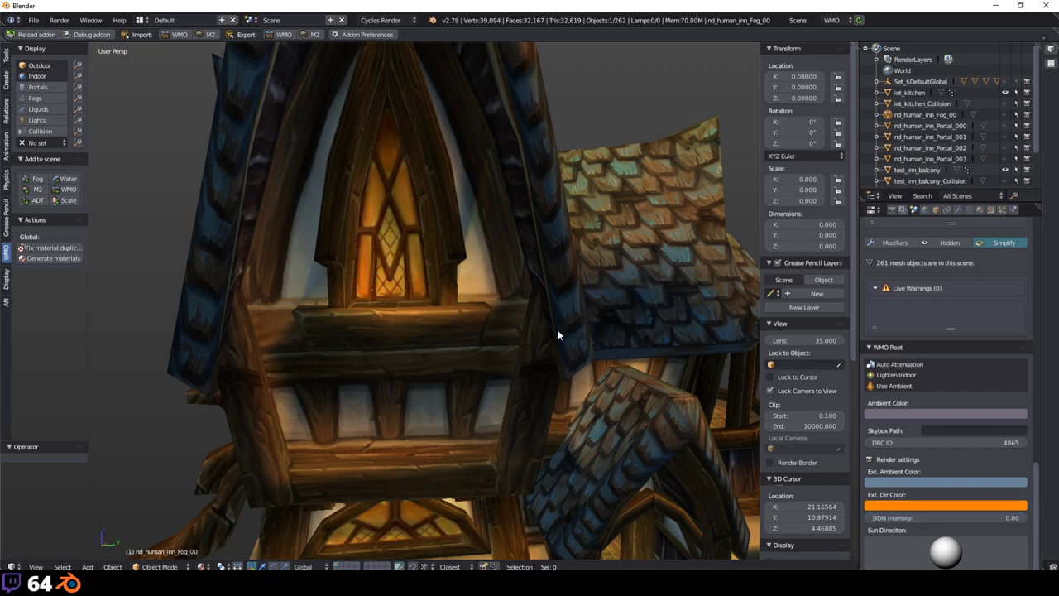
Step: Orbit around the inn, then switch to the browser's Twitch page
{"action": "middle_click_drag", "start_coordinate": [418, 275], "coordinate": [378, 236]}
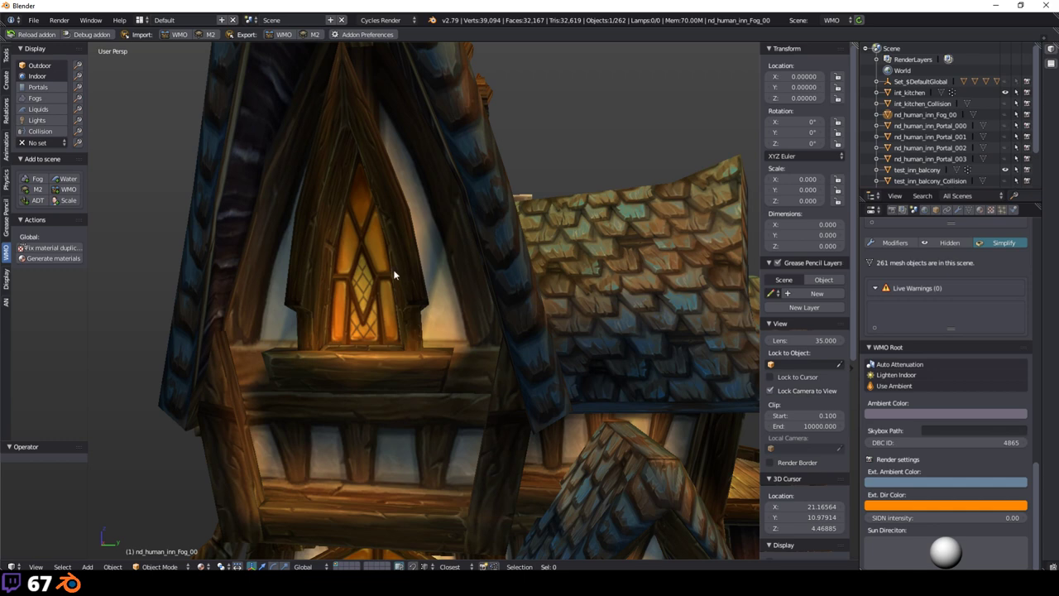
{"action": "scroll", "coordinate": [448, 281], "scroll_direction": "down", "scroll_amount": 2}
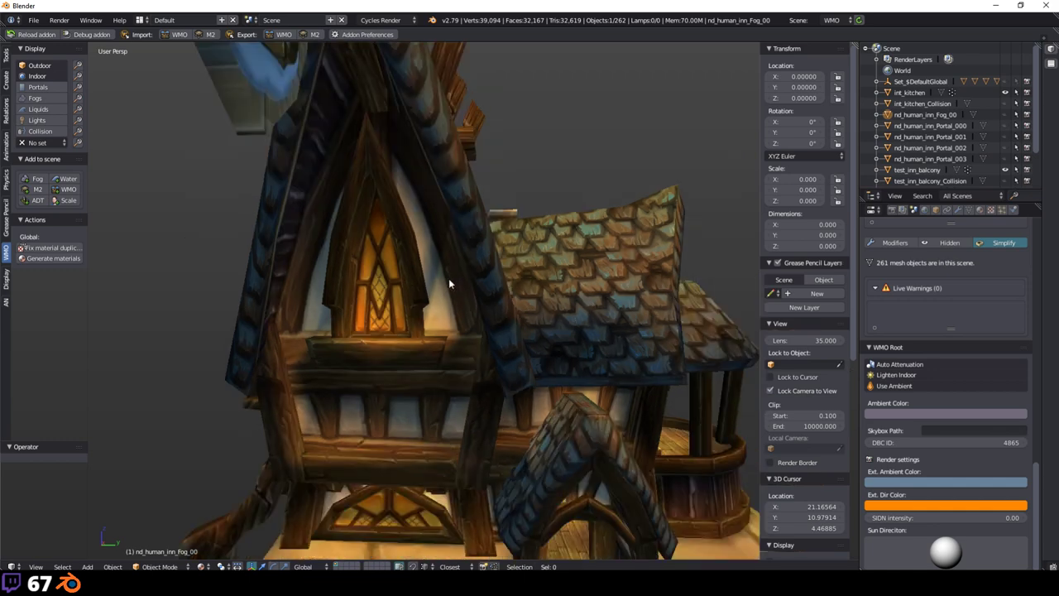
{"action": "scroll", "coordinate": [448, 282], "scroll_direction": "up", "scroll_amount": 2}
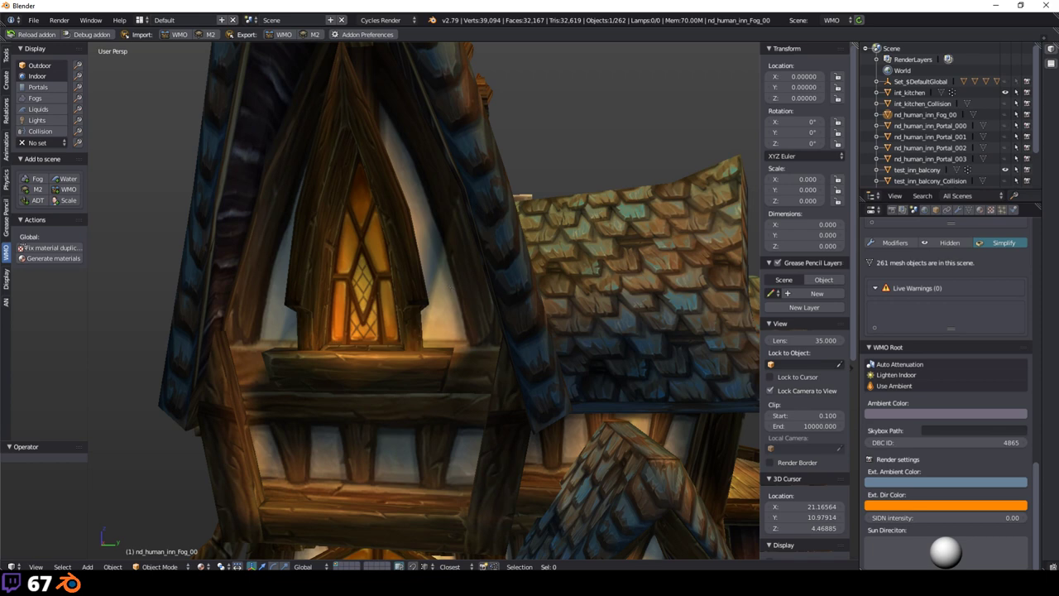
{"action": "key", "text": "alt+Tab"}
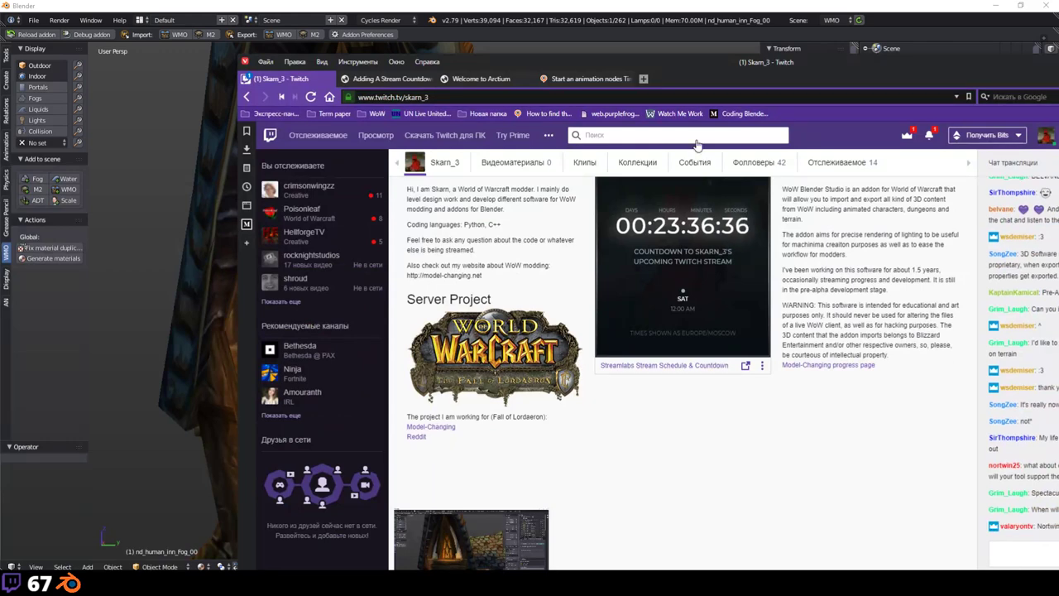
Step: Restore the browser window and return to Blender's inn scene
{"action": "double_click", "coordinate": [628, 65]}
{"action": "key", "text": "alt+Tab"}
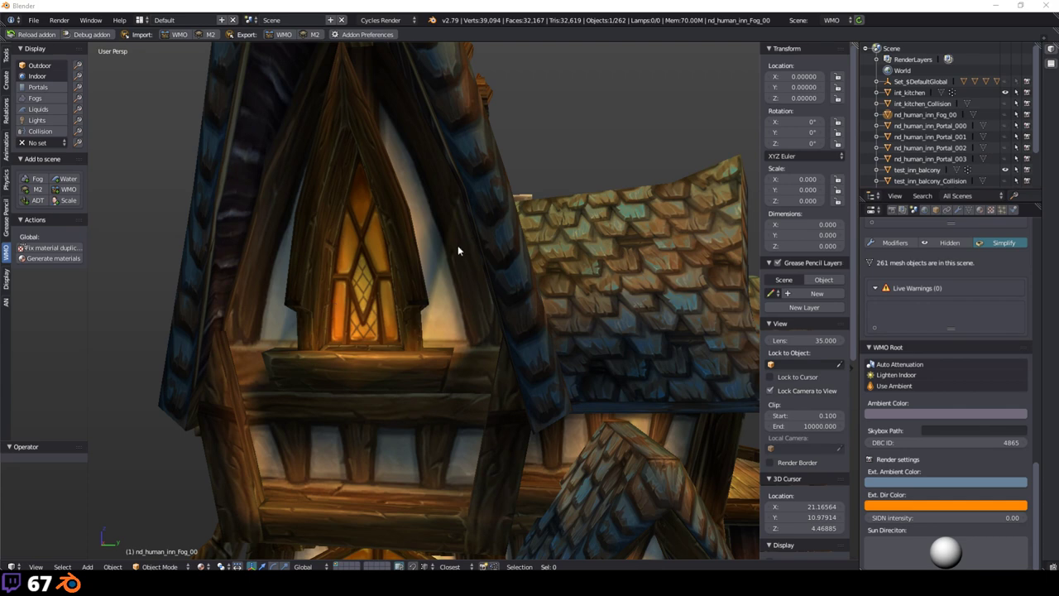
Step: Set the tower window's SIDN intensity to 0.5
{"action": "middle_click_drag", "start_coordinate": [456, 246], "coordinate": [507, 251]}
{"action": "scroll", "coordinate": [505, 259], "scroll_direction": "down", "scroll_amount": 5}
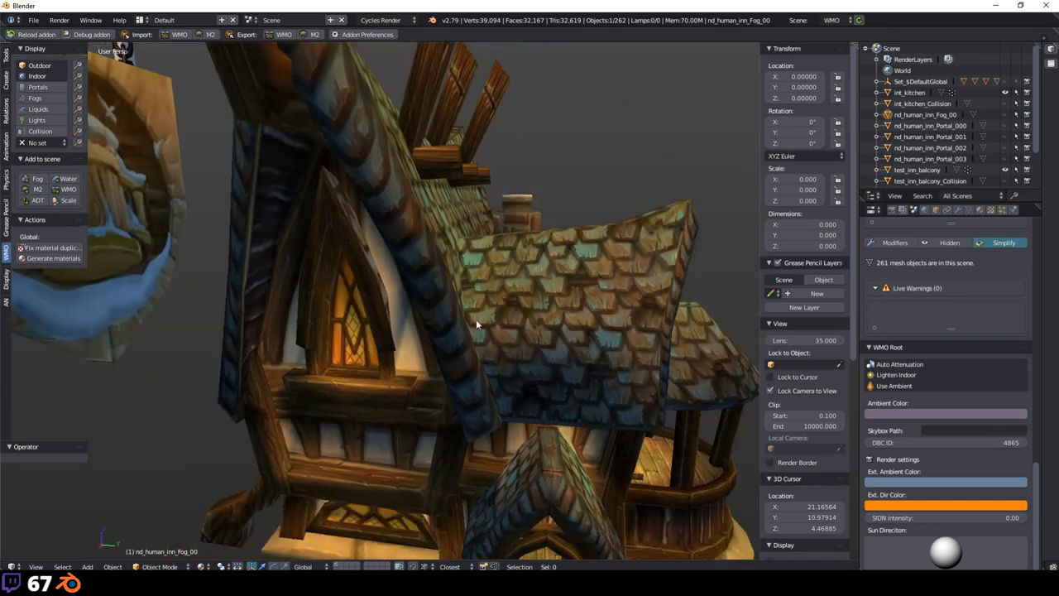
{"action": "scroll", "coordinate": [422, 378], "scroll_direction": "up", "scroll_amount": 6}
{"action": "middle_click_drag", "start_coordinate": [727, 455], "coordinate": [828, 497]}
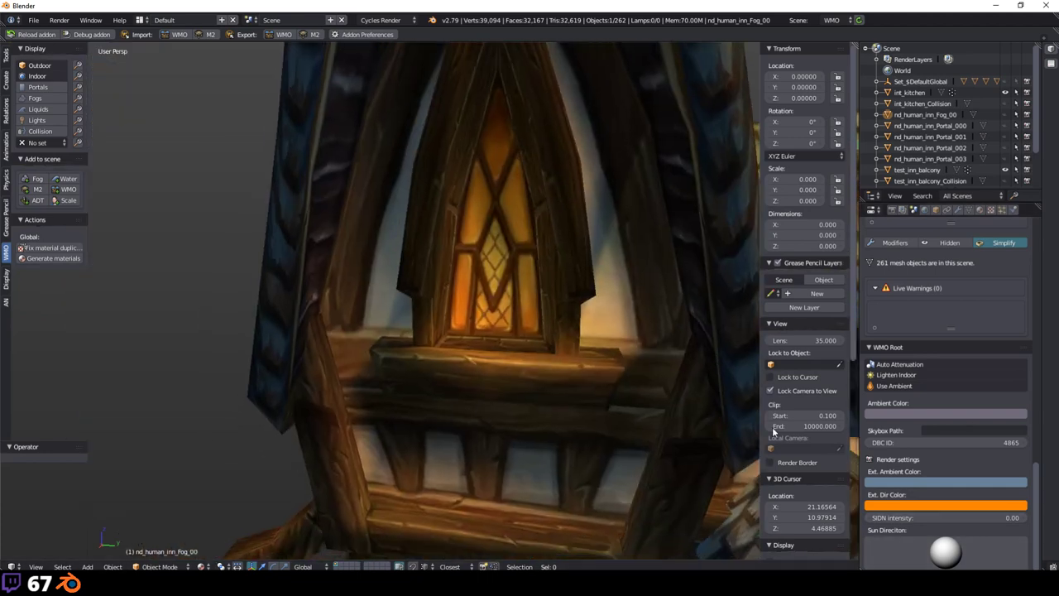
{"action": "left_click", "coordinate": [906, 521]}
{"action": "type", "text": "0"}
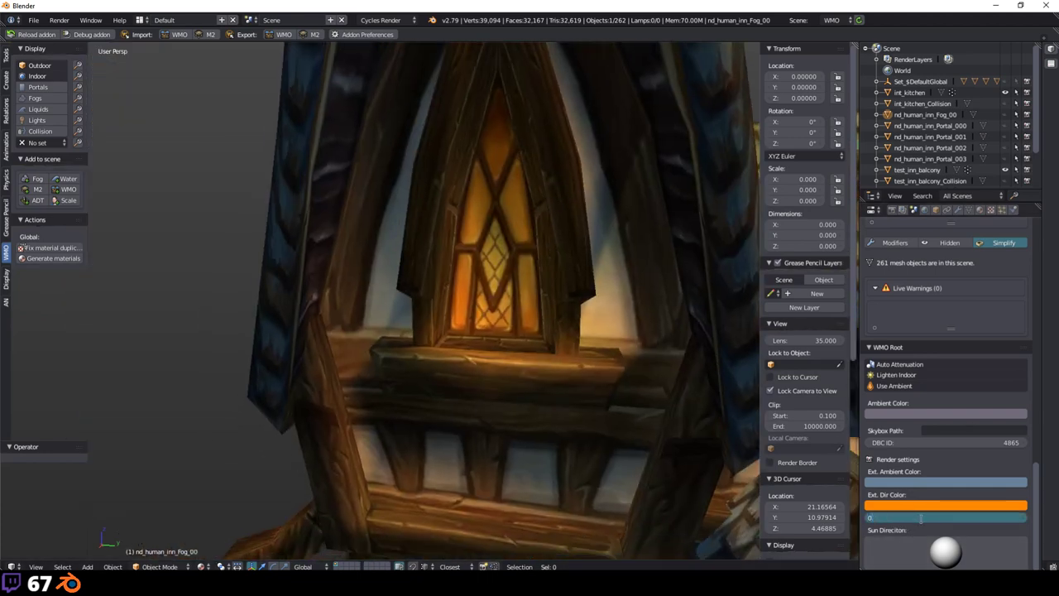
{"action": "type", "text": ".5"}
{"action": "key", "text": "Return"}
Step: Select the test_inn_ext exterior mesh and enter Edit Mode
{"action": "left_click", "coordinate": [992, 209]}
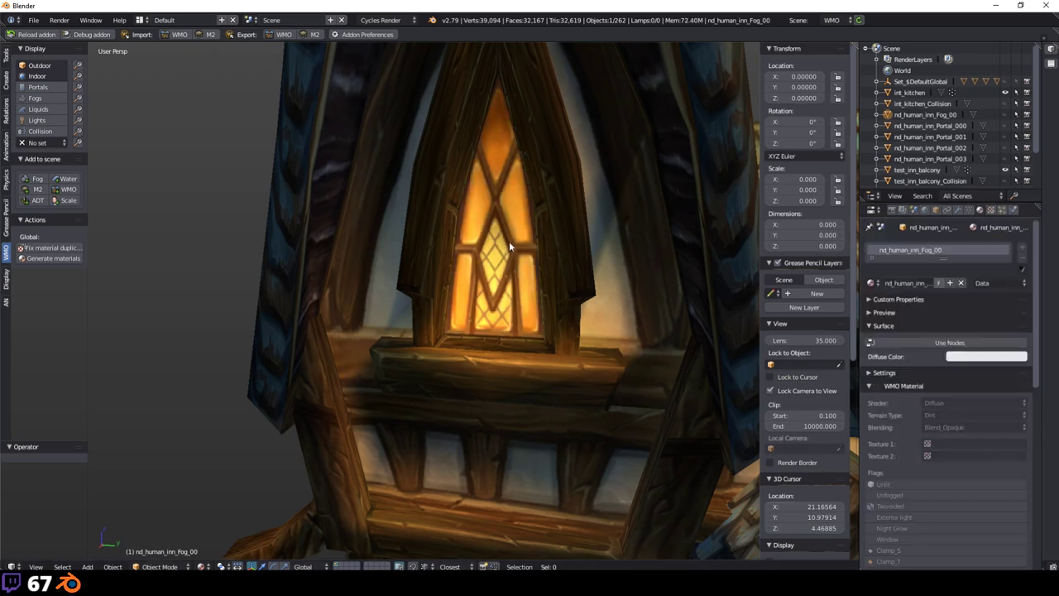
{"action": "right_click", "coordinate": [492, 247]}
{"action": "key", "text": "Tab"}
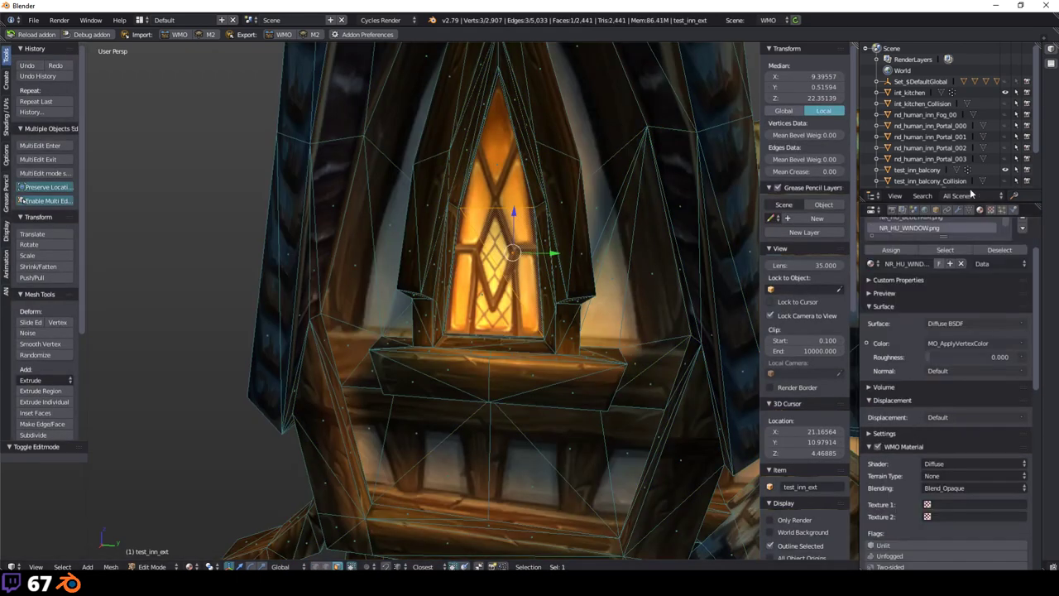
{"action": "left_click", "coordinate": [917, 209]}
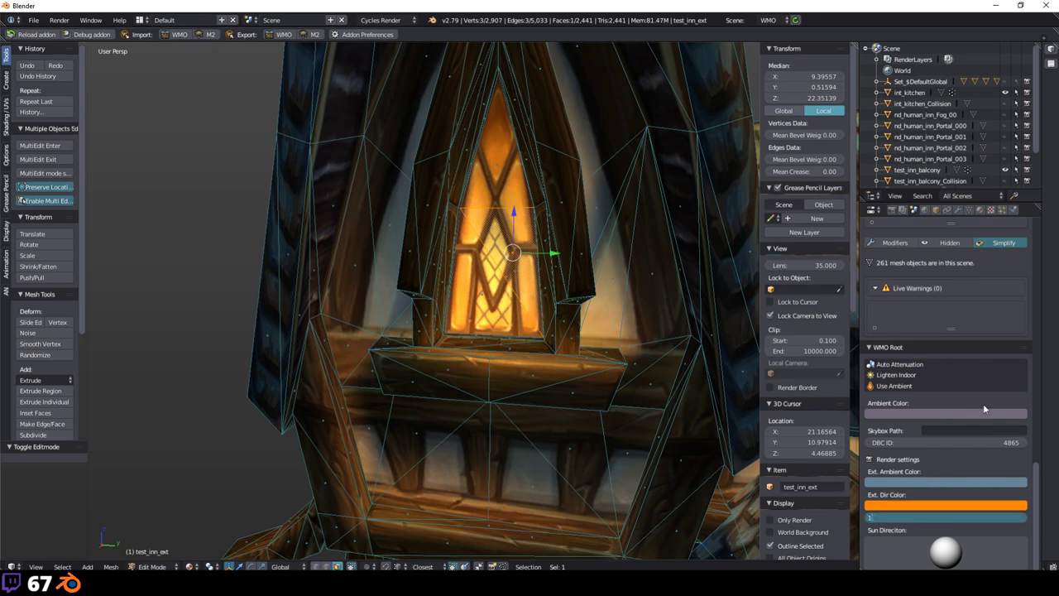
Step: Change the window material's emissive colour from bright green to near-white
{"action": "middle_click_drag", "start_coordinate": [579, 373], "coordinate": [430, 355]}
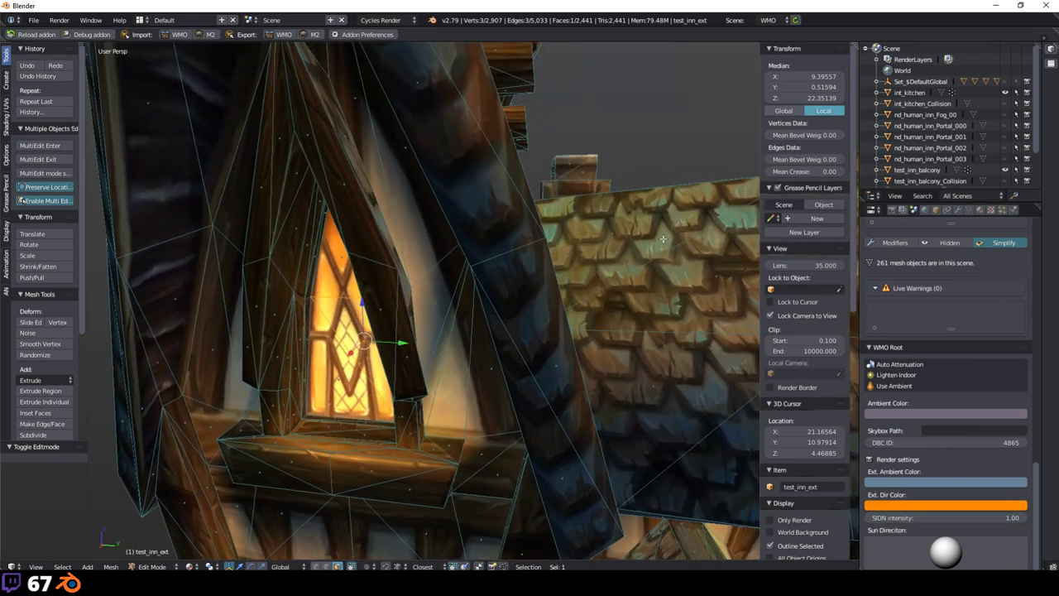
{"action": "left_click", "coordinate": [968, 210]}
{"action": "scroll", "coordinate": [993, 375], "scroll_direction": "down", "scroll_amount": 5}
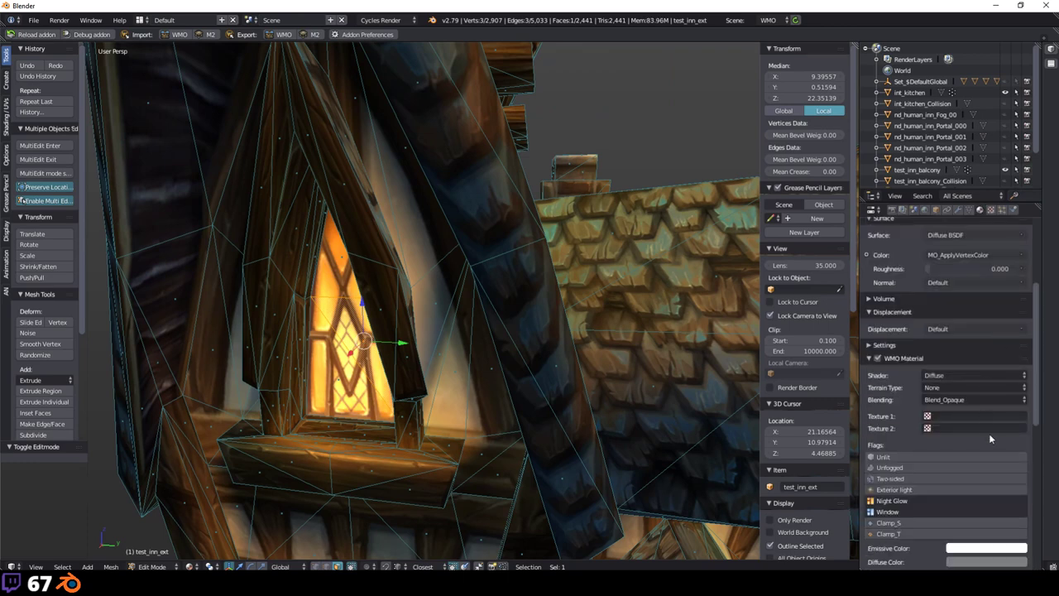
{"action": "left_click", "coordinate": [973, 460]}
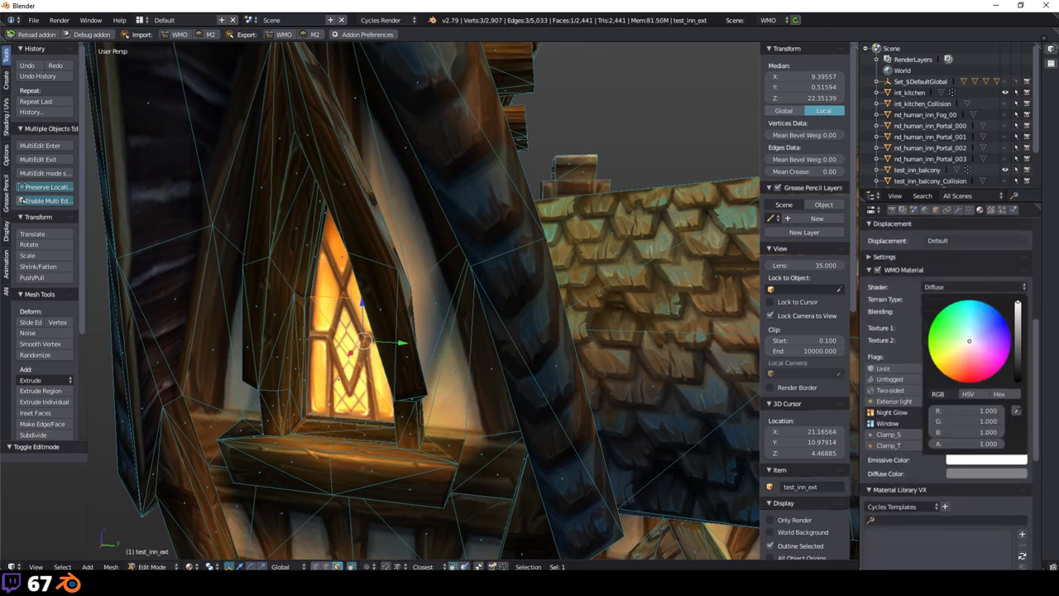
{"action": "left_click", "coordinate": [943, 364]}
{"action": "middle_click_drag", "start_coordinate": [496, 290], "coordinate": [597, 323]}
{"action": "scroll", "coordinate": [486, 315], "scroll_direction": "up", "scroll_amount": 2}
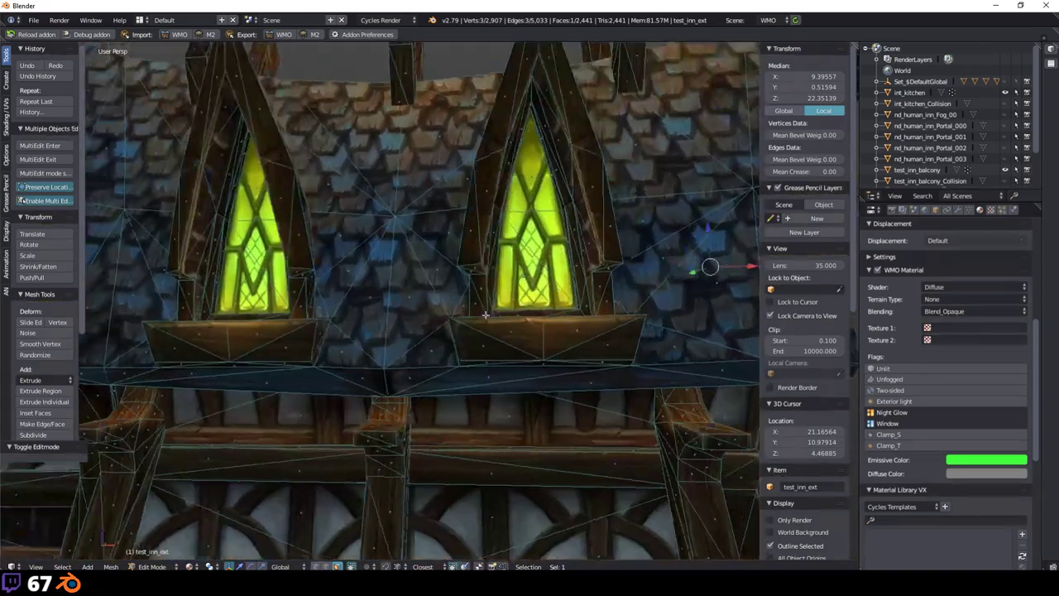
{"action": "middle_click_drag", "start_coordinate": [486, 314], "coordinate": [717, 318]}
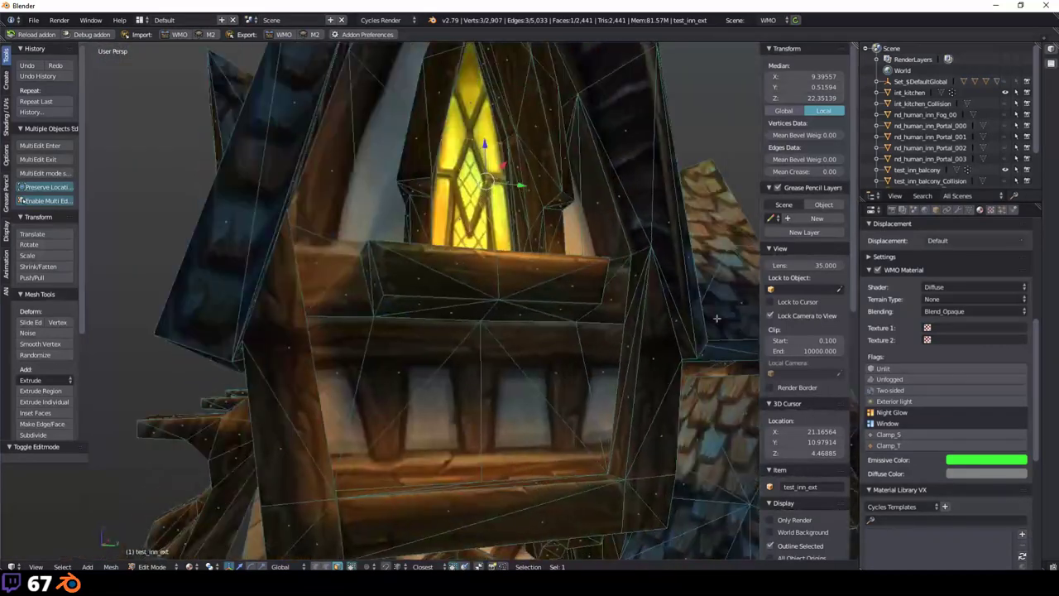
{"action": "left_click", "coordinate": [1003, 460]}
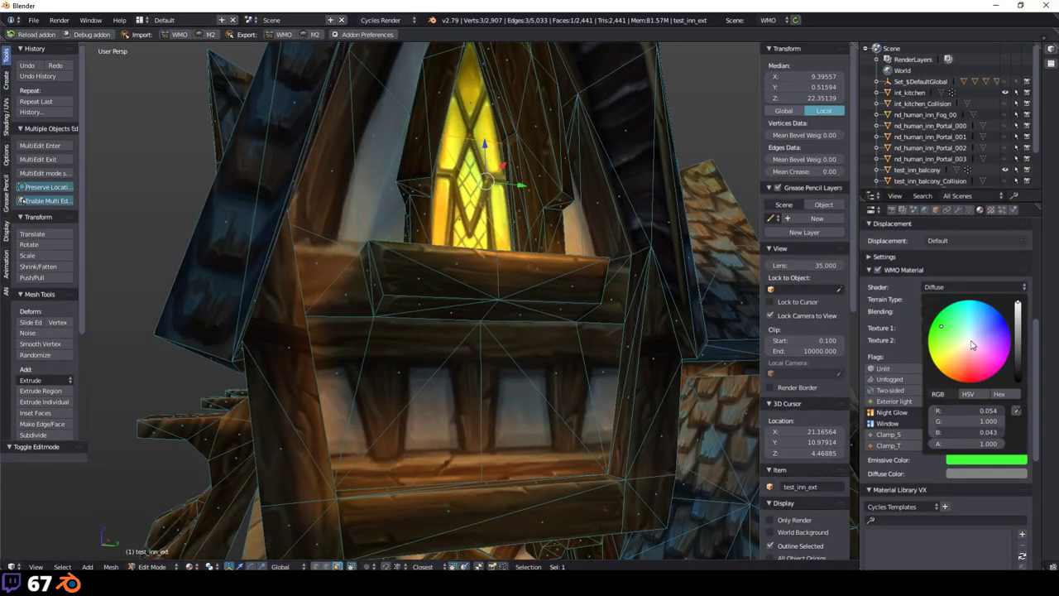
{"action": "left_click", "coordinate": [972, 344]}
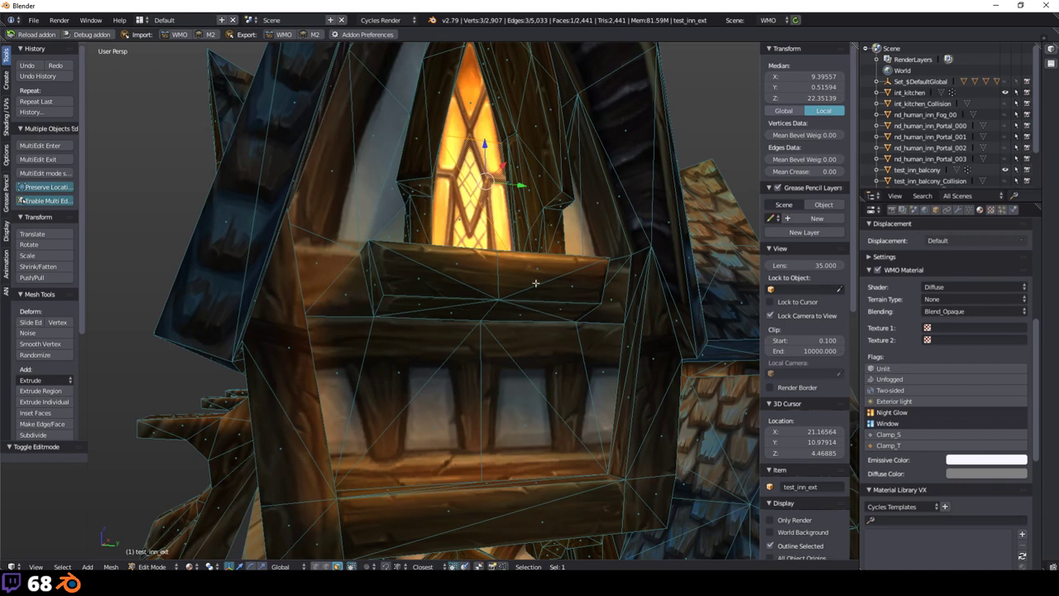
Step: Toggle the window material's Night Glow flag several times to compare, ending with it brightened
{"action": "key", "text": "KP_Decimal"}
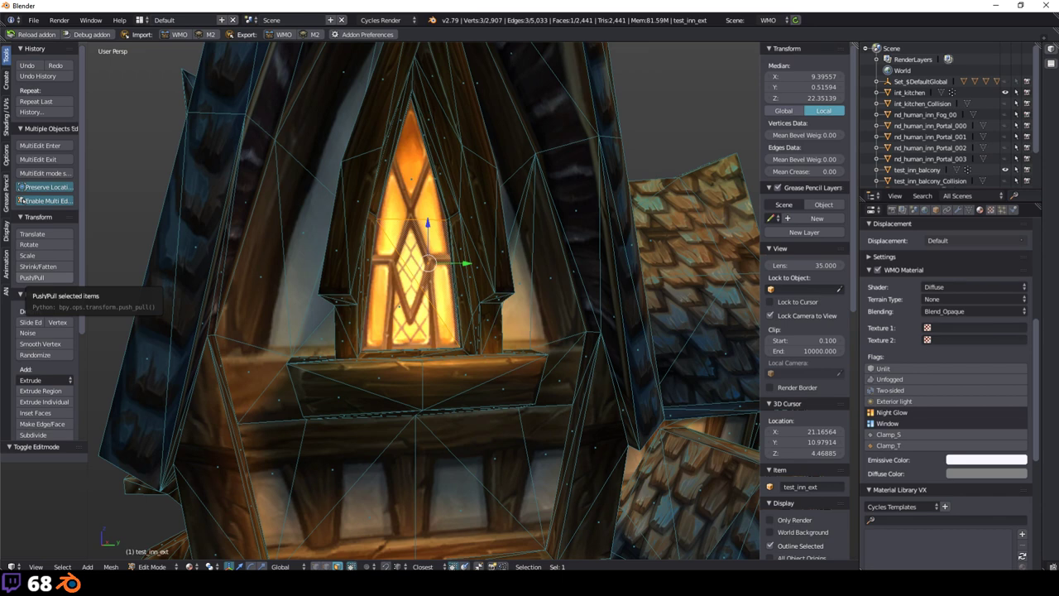
{"action": "scroll", "coordinate": [439, 402], "scroll_direction": "down", "scroll_amount": 4}
{"action": "middle_click_drag", "start_coordinate": [439, 402], "coordinate": [462, 386]}
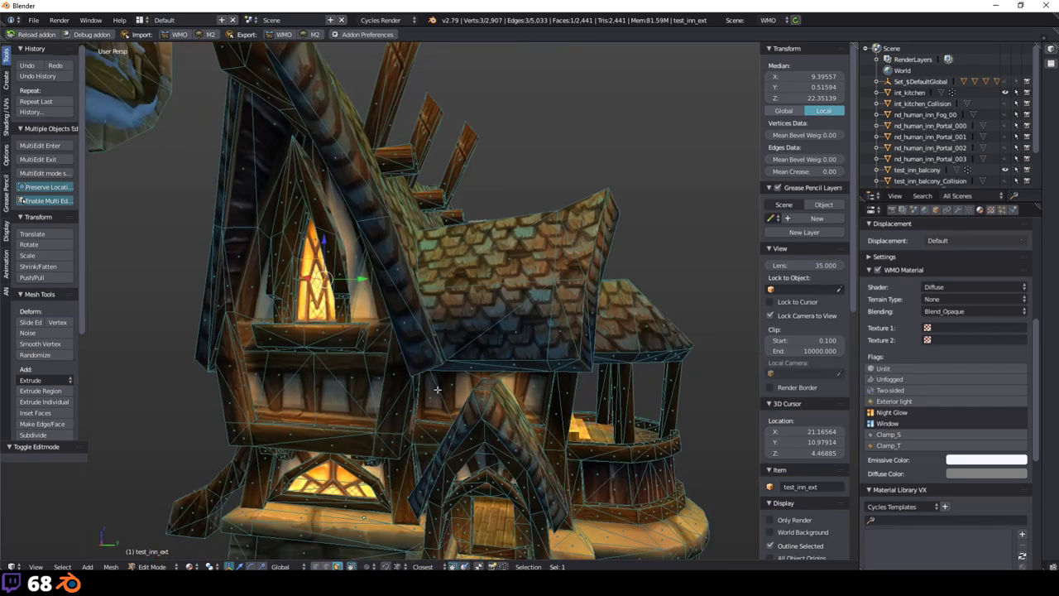
{"action": "left_click", "coordinate": [947, 413]}
{"action": "left_click", "coordinate": [912, 411]}
{"action": "left_click", "coordinate": [912, 411]}
{"action": "left_click", "coordinate": [913, 411]}
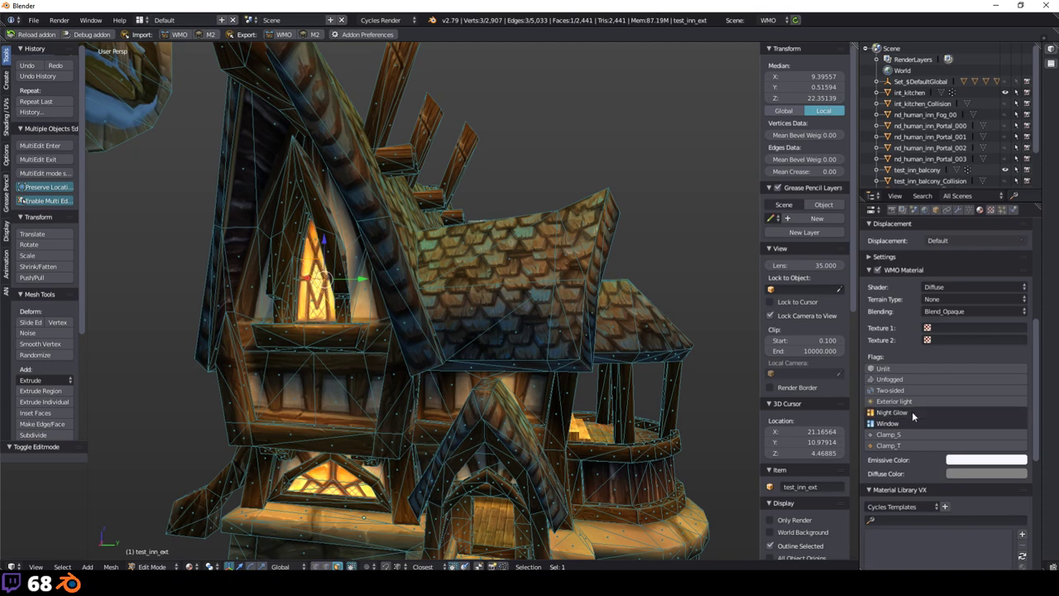
{"action": "left_click", "coordinate": [912, 411]}
{"action": "left_click", "coordinate": [911, 411]}
Step: Deselect all, return to Object Mode and move the view inside the inn to the staircase
{"action": "key", "text": "a"}
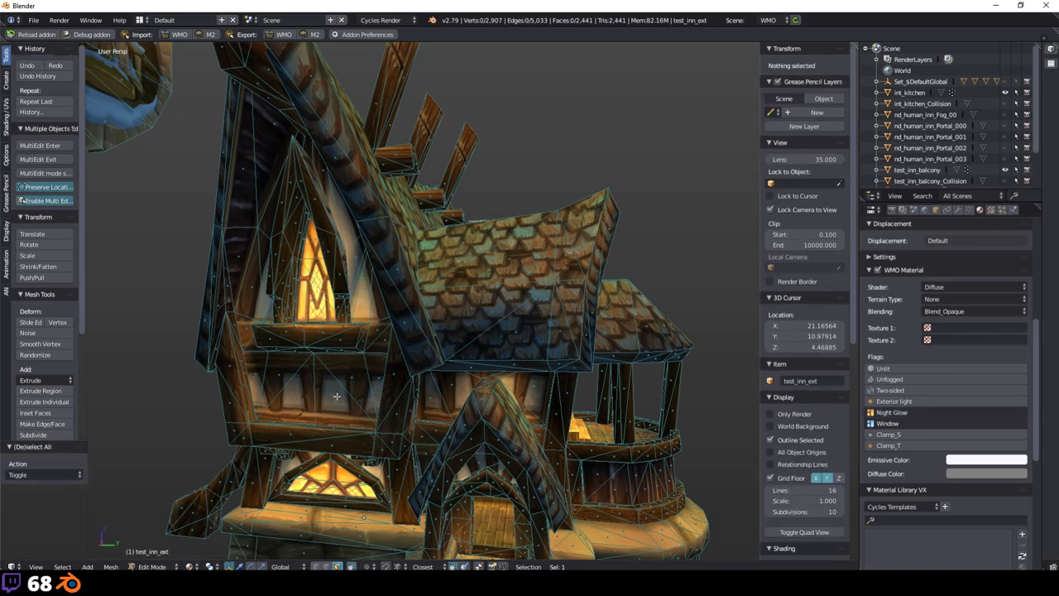
{"action": "scroll", "coordinate": [391, 389], "scroll_direction": "up", "scroll_amount": 2}
{"action": "middle_click_drag", "start_coordinate": [430, 389], "coordinate": [390, 389]}
{"action": "key", "text": "Tab"}
{"action": "middle_click_drag", "start_coordinate": [565, 345], "coordinate": [518, 351]}
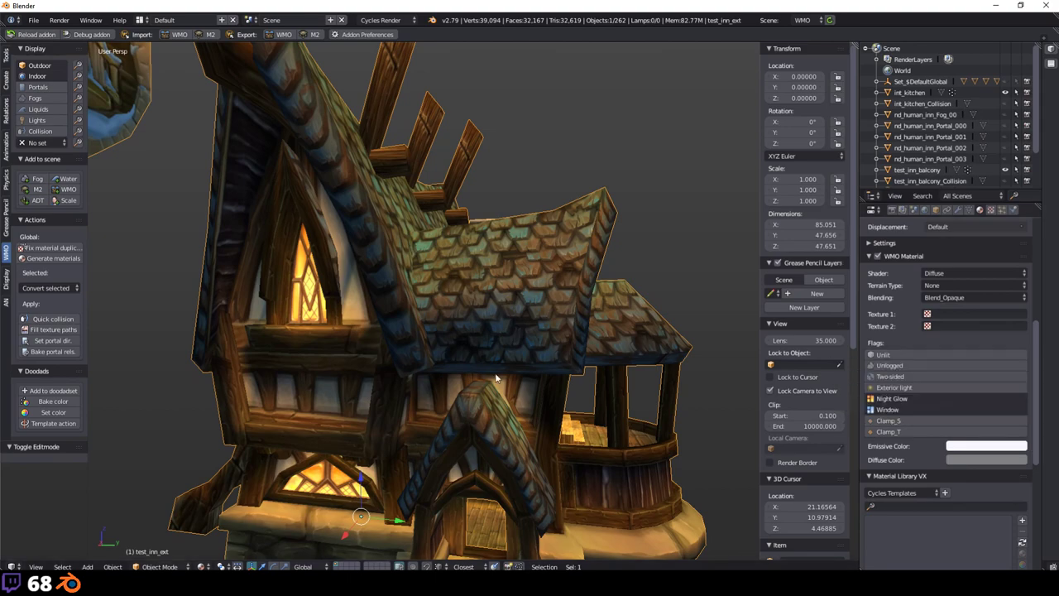
{"action": "scroll", "coordinate": [448, 372], "scroll_direction": "up", "scroll_amount": 3}
{"action": "middle_click_drag", "start_coordinate": [386, 458], "coordinate": [427, 286]}
{"action": "scroll", "coordinate": [494, 361], "scroll_direction": "up", "scroll_amount": 8}
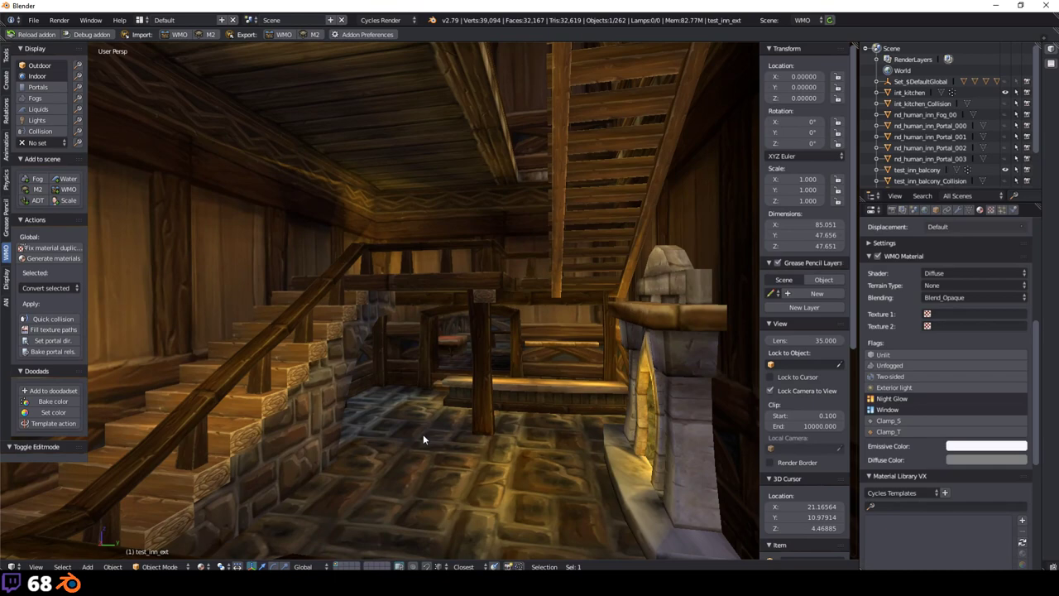
{"action": "middle_click_drag", "start_coordinate": [423, 433], "coordinate": [503, 361]}
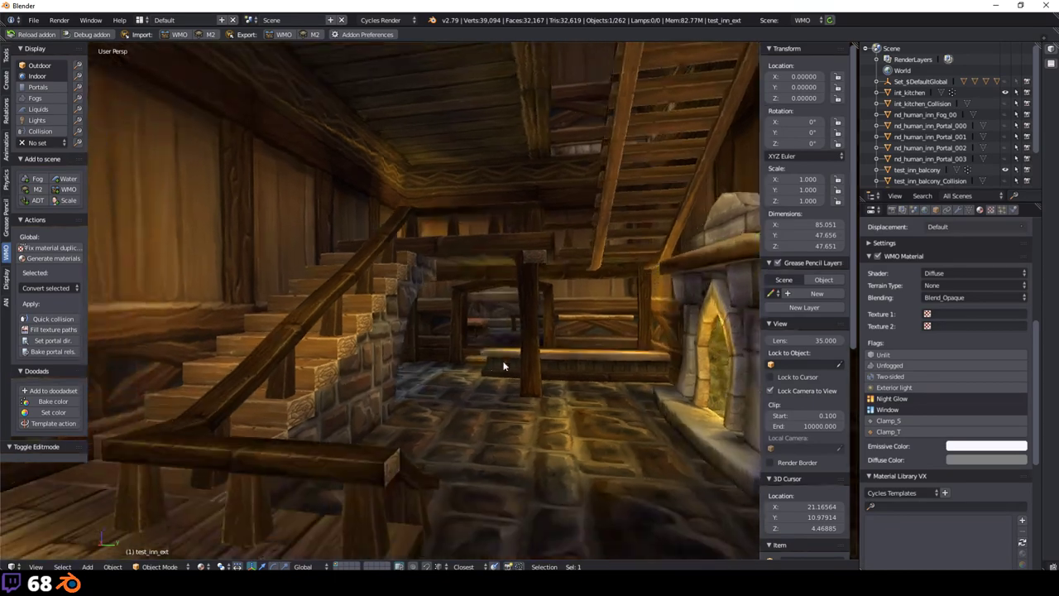
Step: Enable Unlit on the interior stone pedestal's material in test_inn_int
{"action": "key", "text": "Tab"}
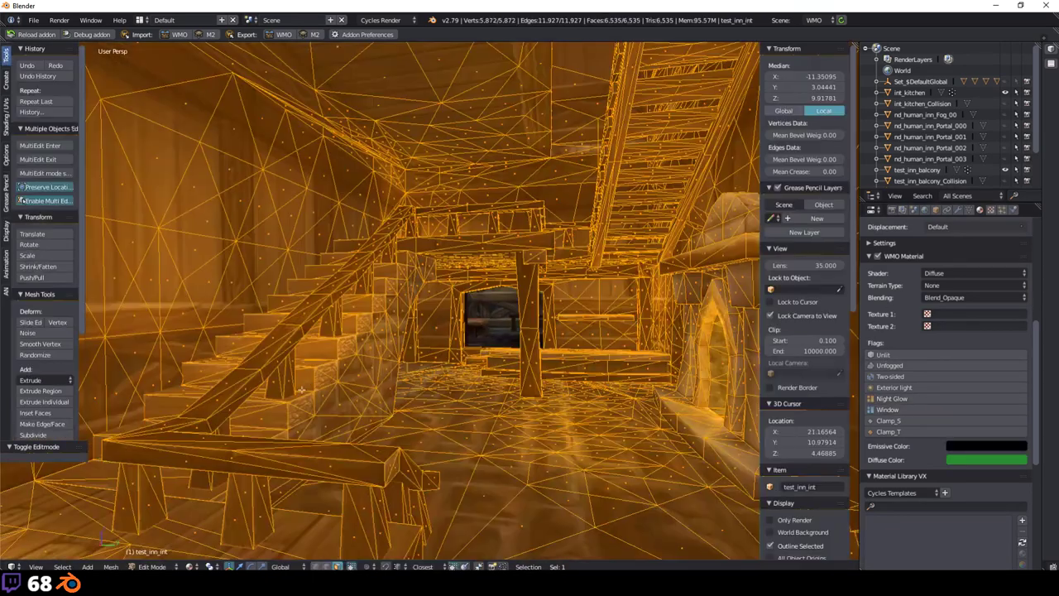
{"action": "scroll", "coordinate": [377, 422], "scroll_direction": "up", "scroll_amount": 2}
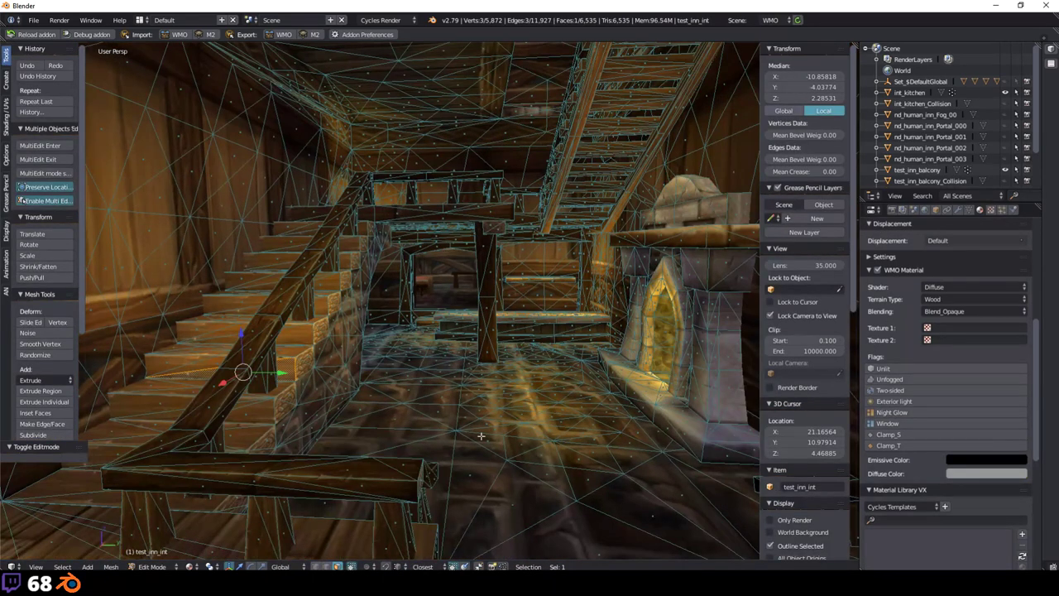
{"action": "middle_click_drag", "start_coordinate": [376, 382], "coordinate": [273, 256]}
{"action": "right_click", "coordinate": [273, 253]}
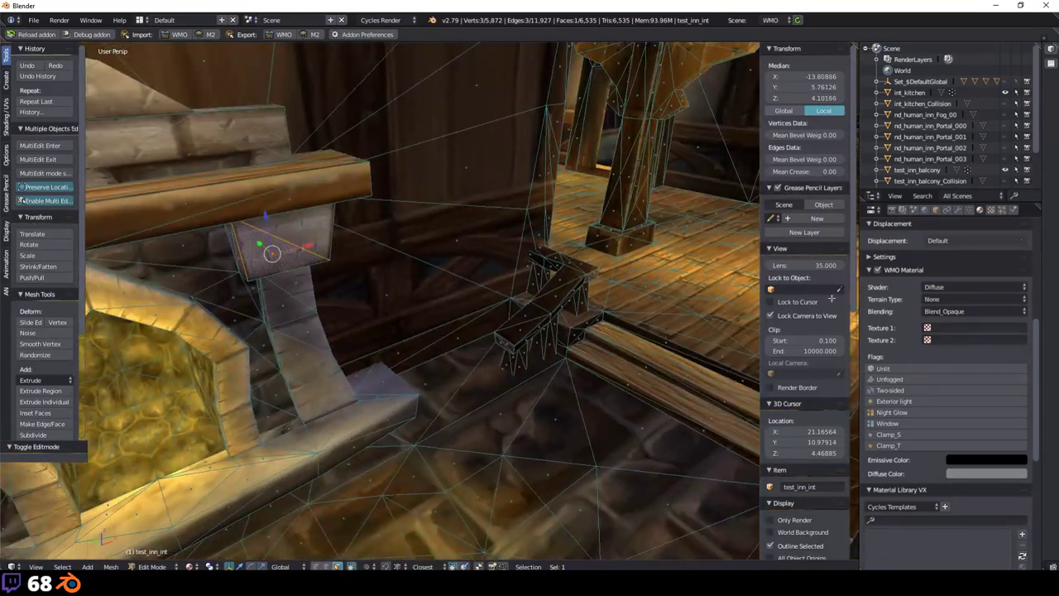
{"action": "left_click", "coordinate": [887, 371]}
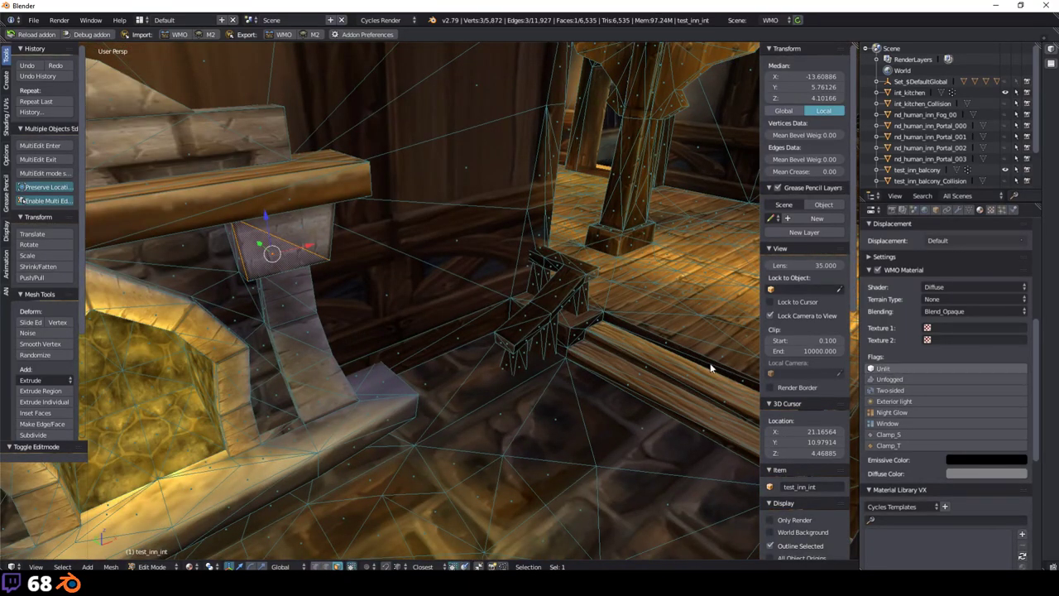
Step: Enable Unlit on the test_inn_ext roof material and go back to Object Mode
{"action": "middle_click_drag", "start_coordinate": [712, 368], "coordinate": [406, 257]}
{"action": "key", "text": "Tab"}
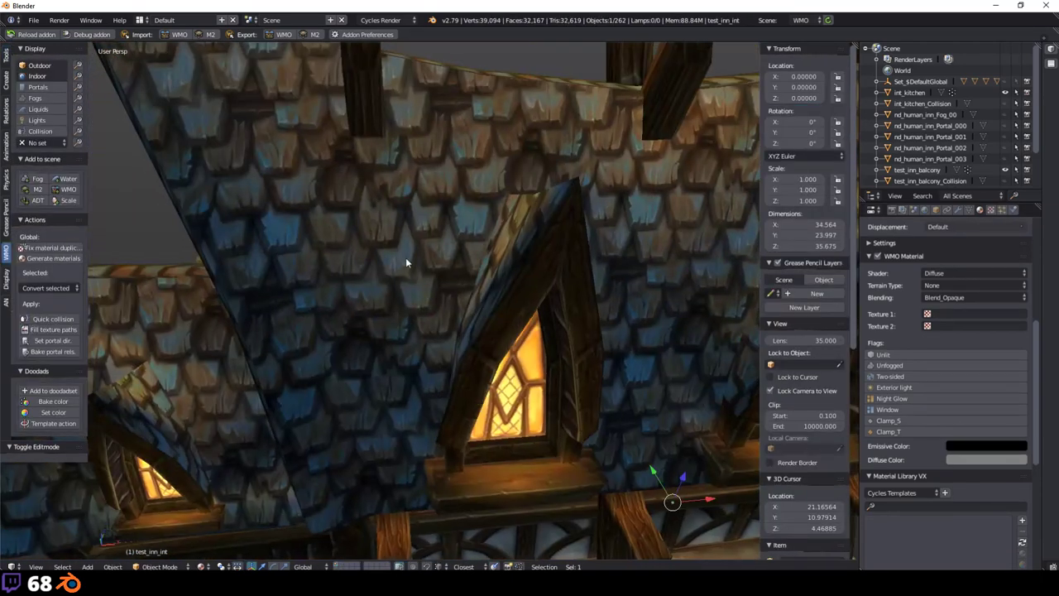
{"action": "right_click", "coordinate": [405, 257]}
{"action": "key", "text": "Tab"}
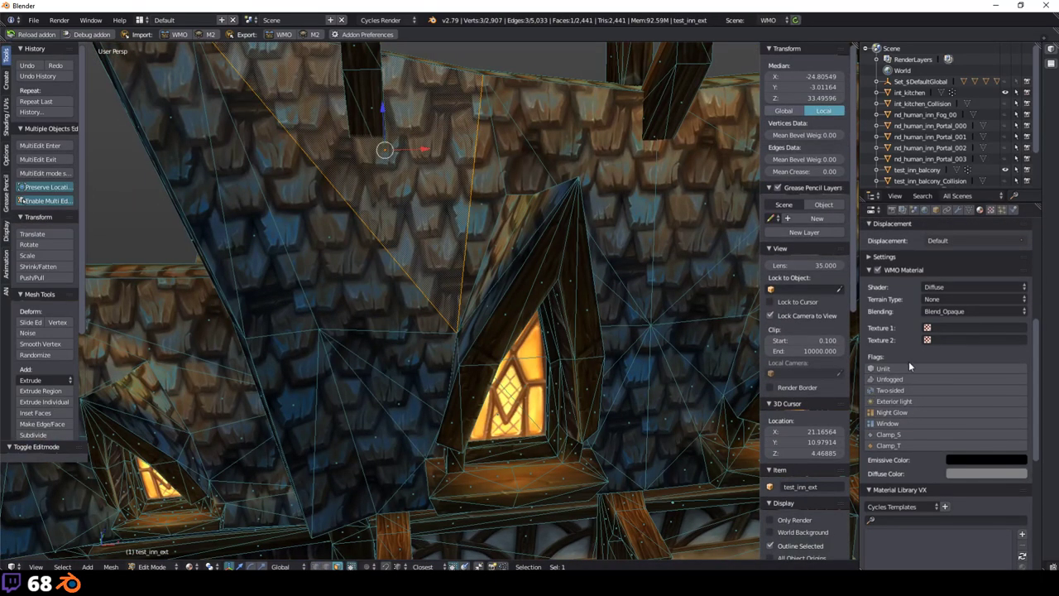
{"action": "left_click", "coordinate": [901, 369]}
{"action": "left_click", "coordinate": [901, 369]}
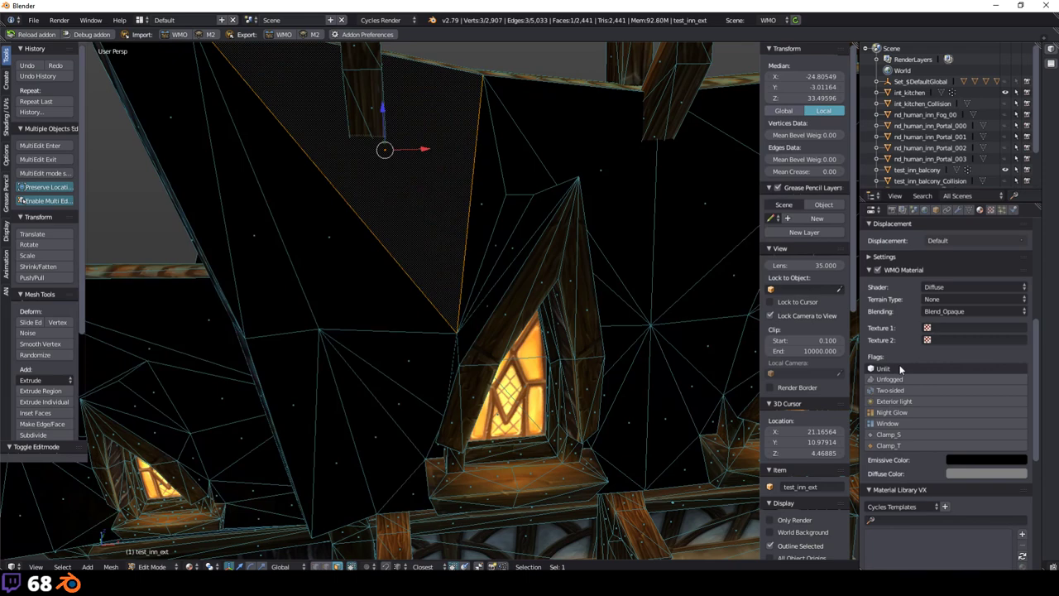
{"action": "middle_click_drag", "start_coordinate": [463, 298], "coordinate": [538, 322]}
{"action": "left_click", "coordinate": [888, 369]}
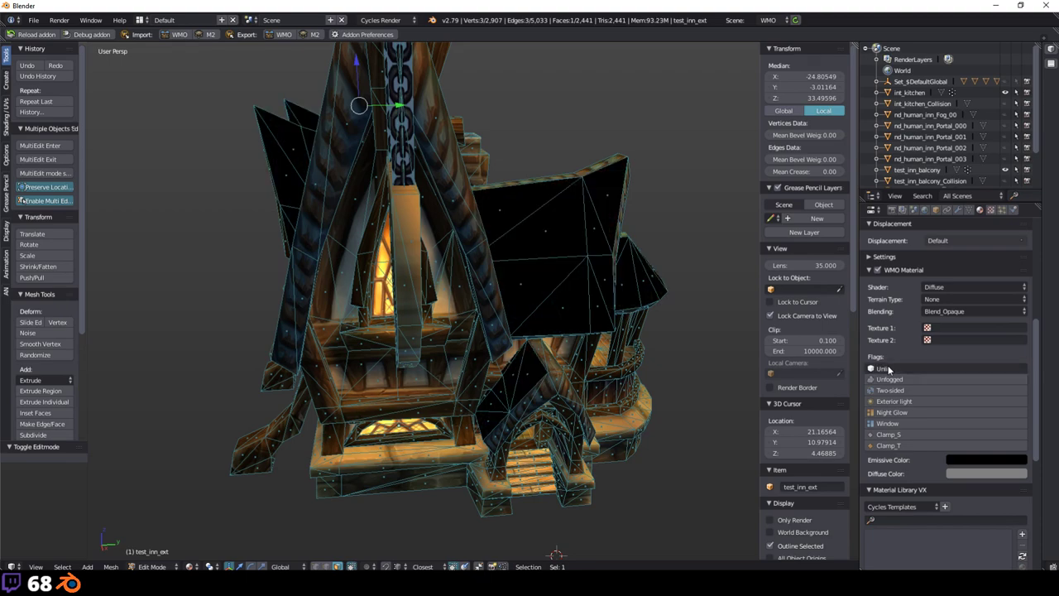
{"action": "key", "text": "Tab"}
Step: Tour the inn from the porch gable to the fireplace, then switch to World of Warcraft
{"action": "key", "text": "a"}
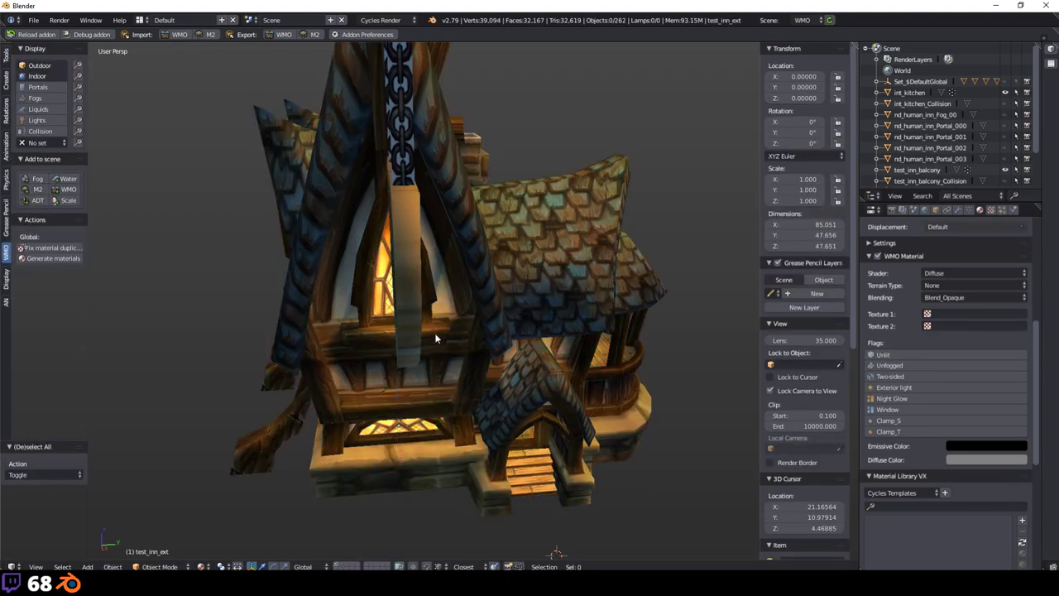
{"action": "middle_click_drag", "start_coordinate": [436, 338], "coordinate": [392, 301]}
{"action": "scroll", "coordinate": [393, 301], "scroll_direction": "up", "scroll_amount": 3}
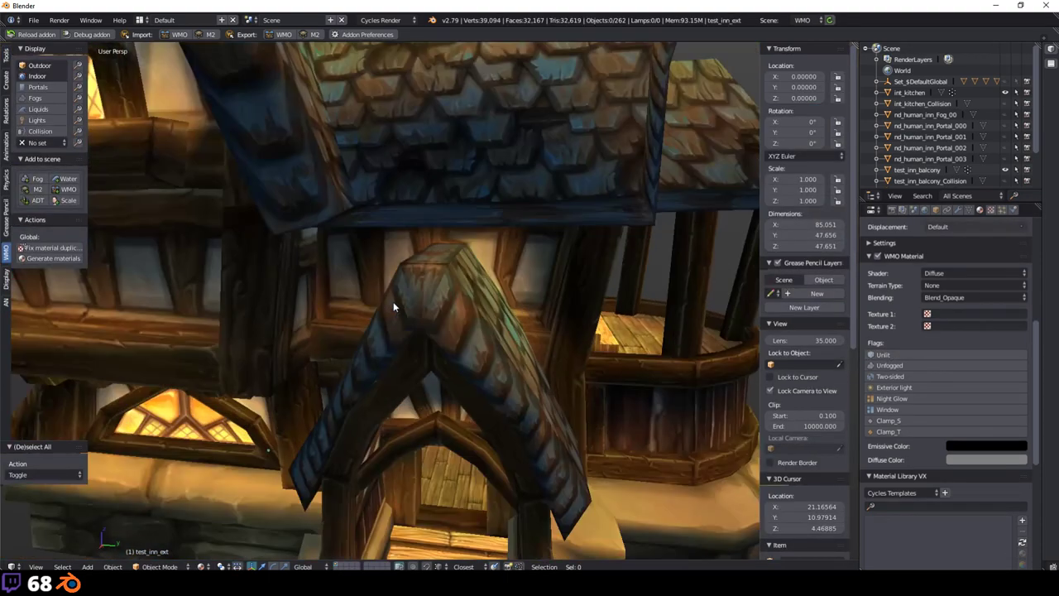
{"action": "scroll", "coordinate": [393, 301], "scroll_direction": "up", "scroll_amount": 3}
{"action": "scroll", "coordinate": [401, 319], "scroll_direction": "down", "scroll_amount": 7}
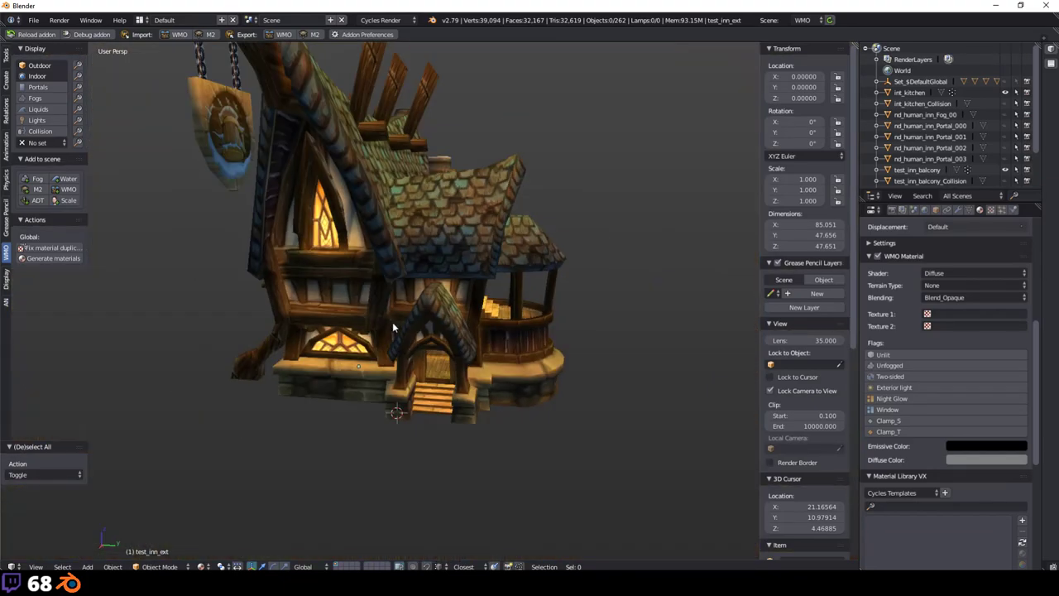
{"action": "middle_click_drag", "start_coordinate": [393, 328], "coordinate": [536, 325]}
{"action": "scroll", "coordinate": [425, 350], "scroll_direction": "up", "scroll_amount": 8}
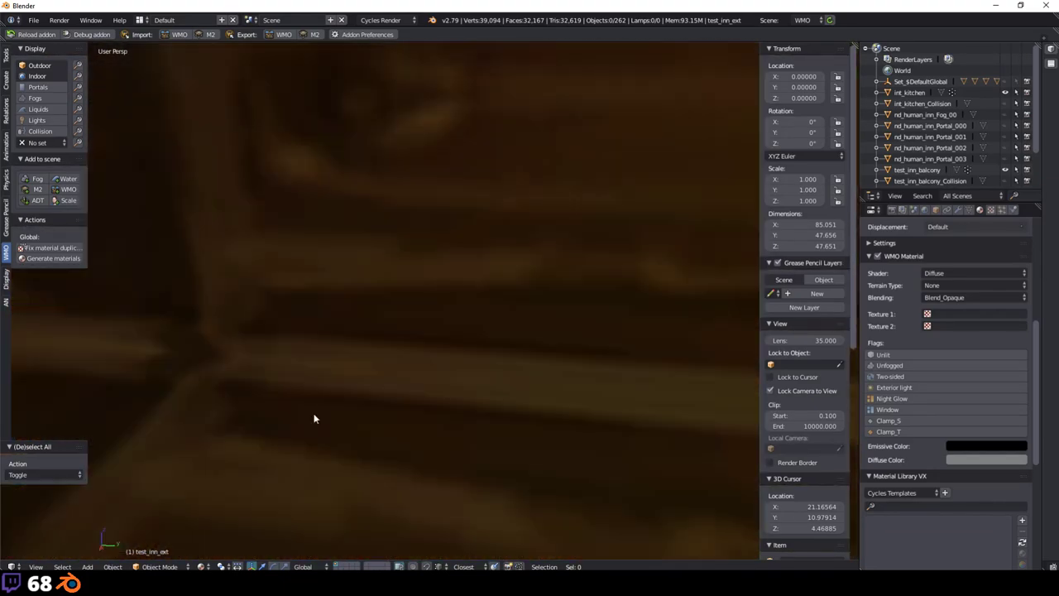
{"action": "middle_click_drag", "start_coordinate": [314, 417], "coordinate": [383, 328]}
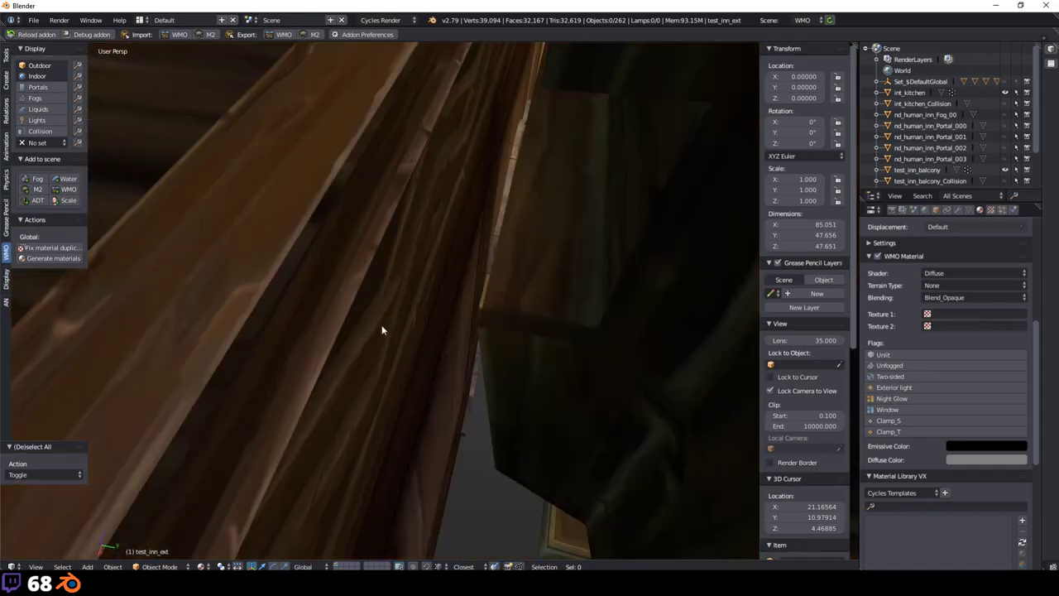
{"action": "scroll", "coordinate": [327, 351], "scroll_direction": "up", "scroll_amount": 3}
{"action": "middle_click_drag", "start_coordinate": [327, 351], "coordinate": [359, 468]}
{"action": "scroll", "coordinate": [441, 404], "scroll_direction": "up", "scroll_amount": 3}
{"action": "middle_click_drag", "start_coordinate": [441, 405], "coordinate": [378, 387]}
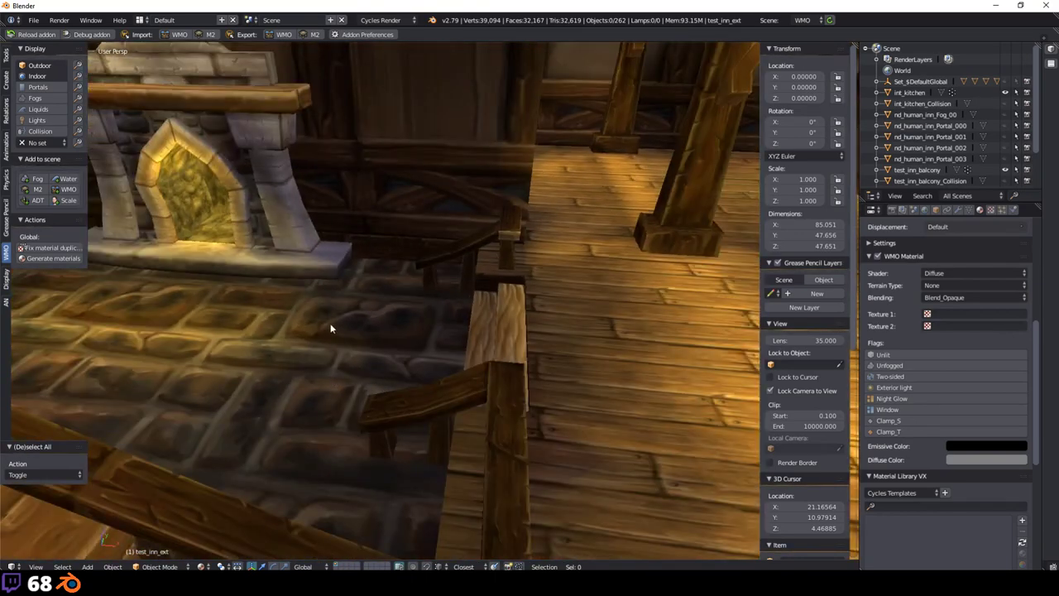
{"action": "middle_click_drag", "start_coordinate": [330, 329], "coordinate": [475, 397]}
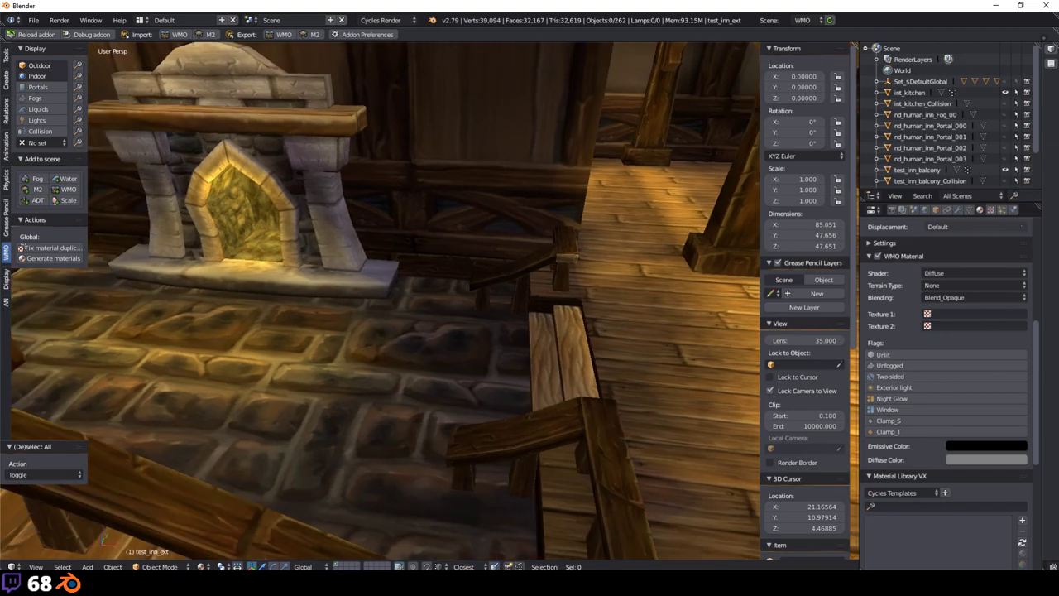
{"action": "key", "text": "alt+Tab"}
Step: Dismiss the disconnect message, log in with the account password and enter the world
{"action": "key", "text": "Return"}
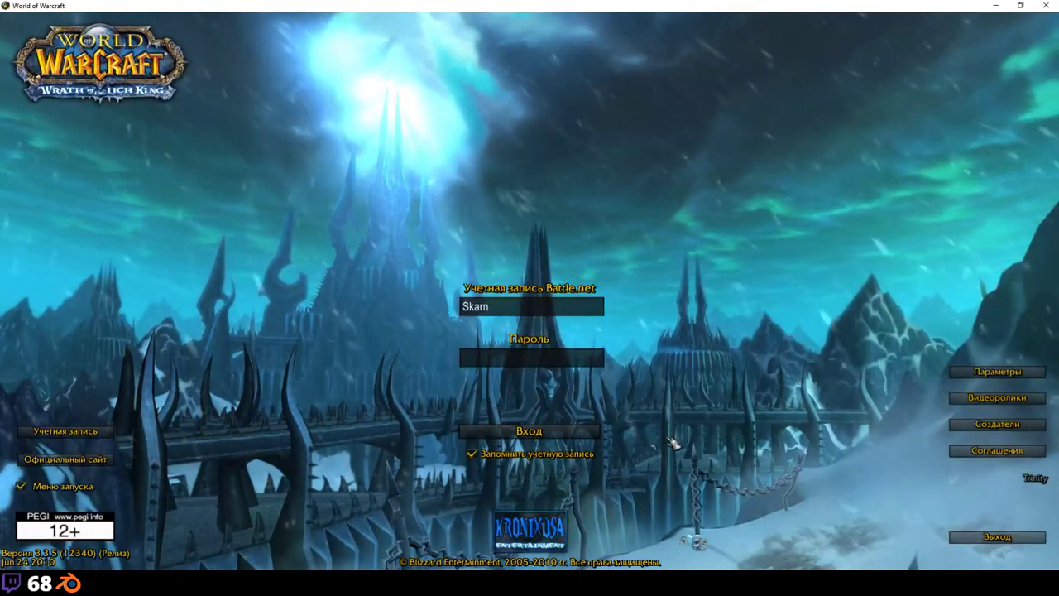
{"action": "type", "text": "********"}
{"action": "key", "text": "Return"}
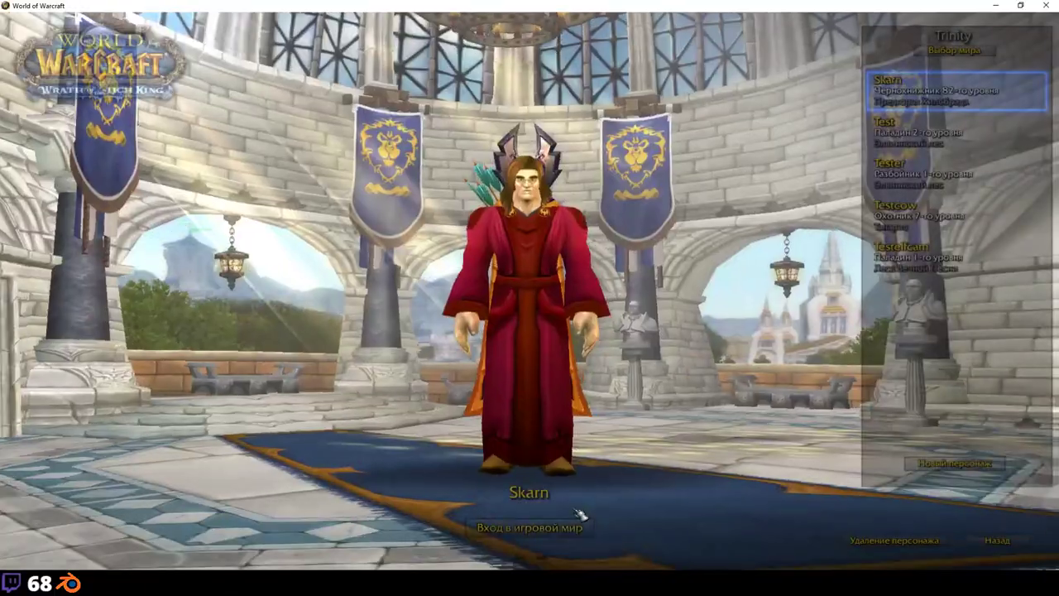
{"action": "left_click", "coordinate": [565, 542]}
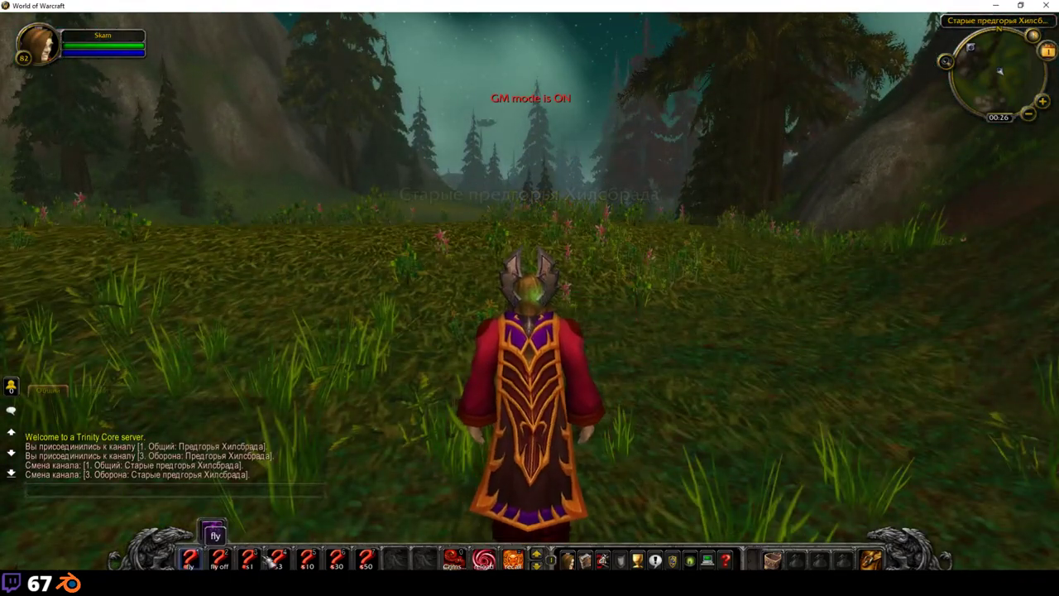
Step: Turn on fly mode at speed 10 and fly through the forest past Tarren Mill
{"action": "key", "text": "1"}
{"action": "key", "text": "5"}
{"action": "key", "text": "w"}
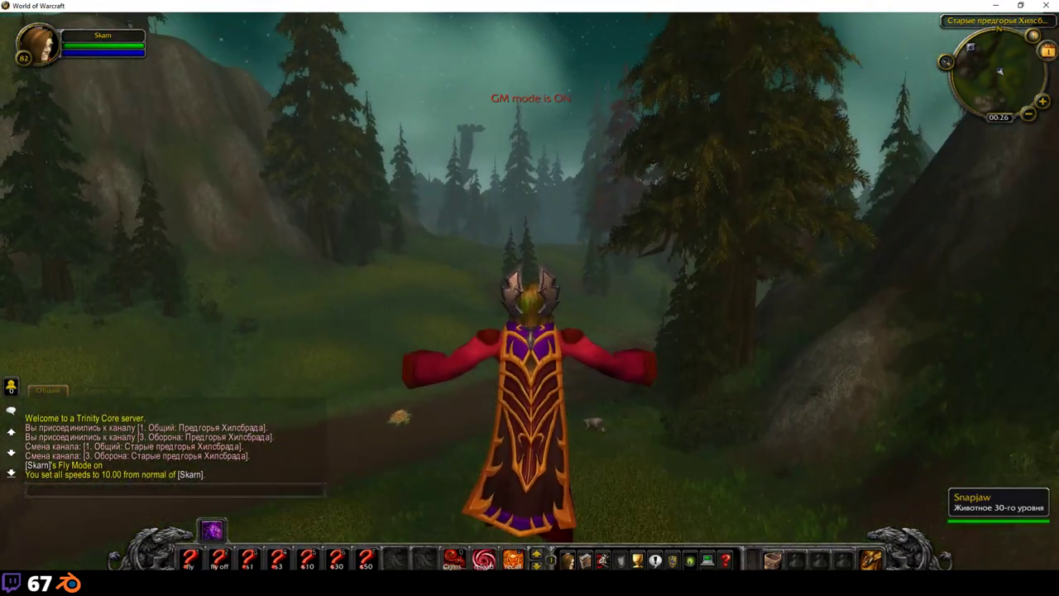
{"action": "key", "text": "a"}
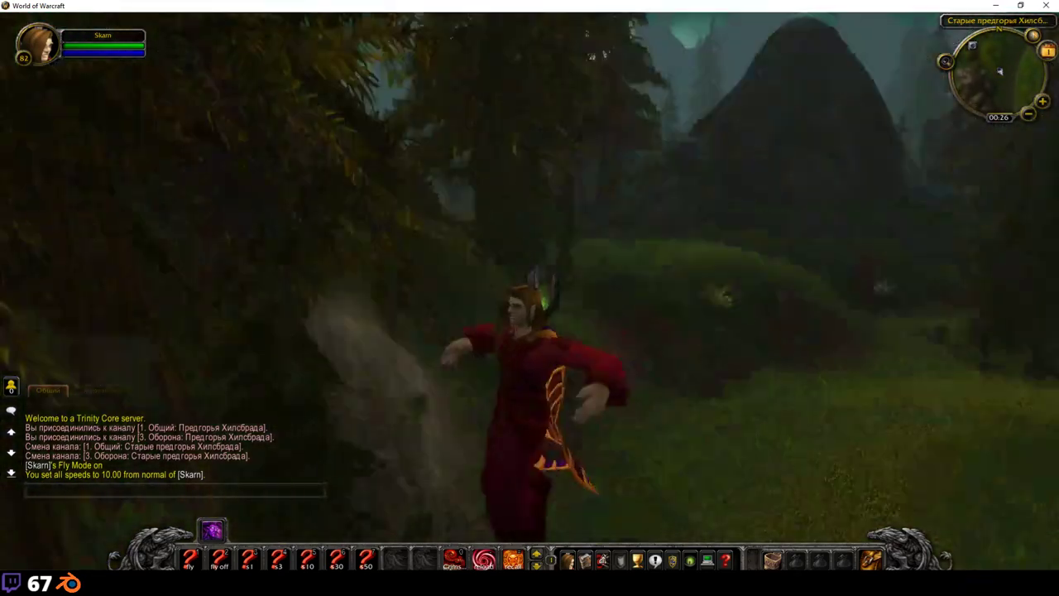
{"action": "key", "text": "w"}
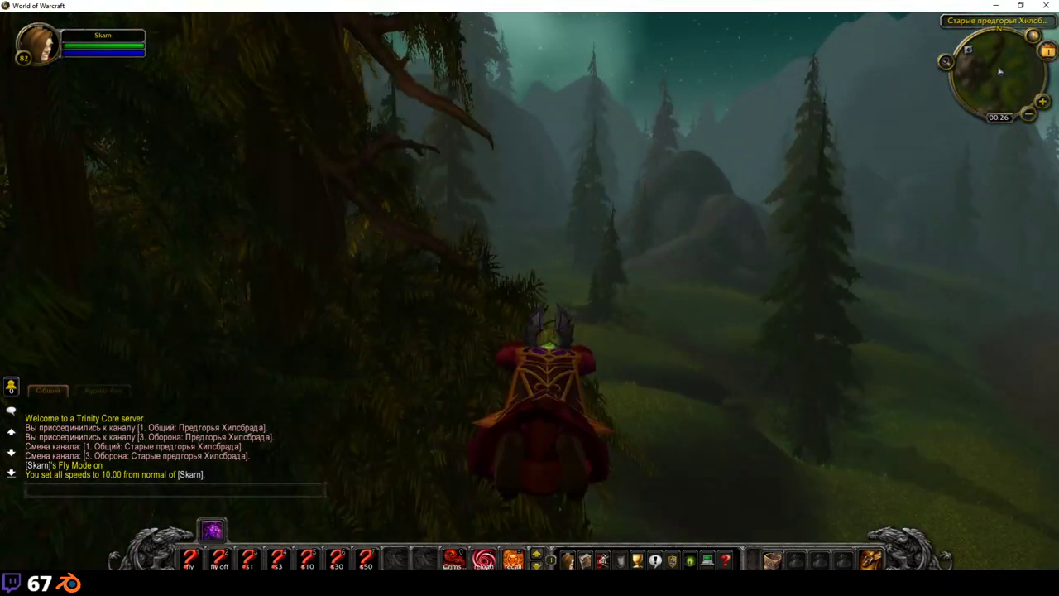
{"action": "key", "text": "w"}
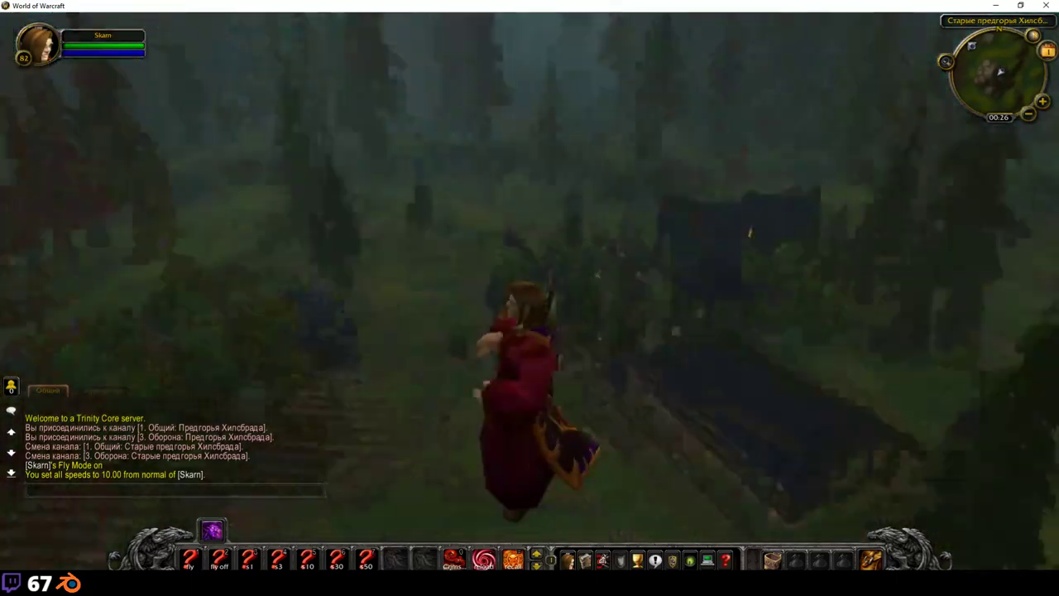
{"action": "key", "text": "w"}
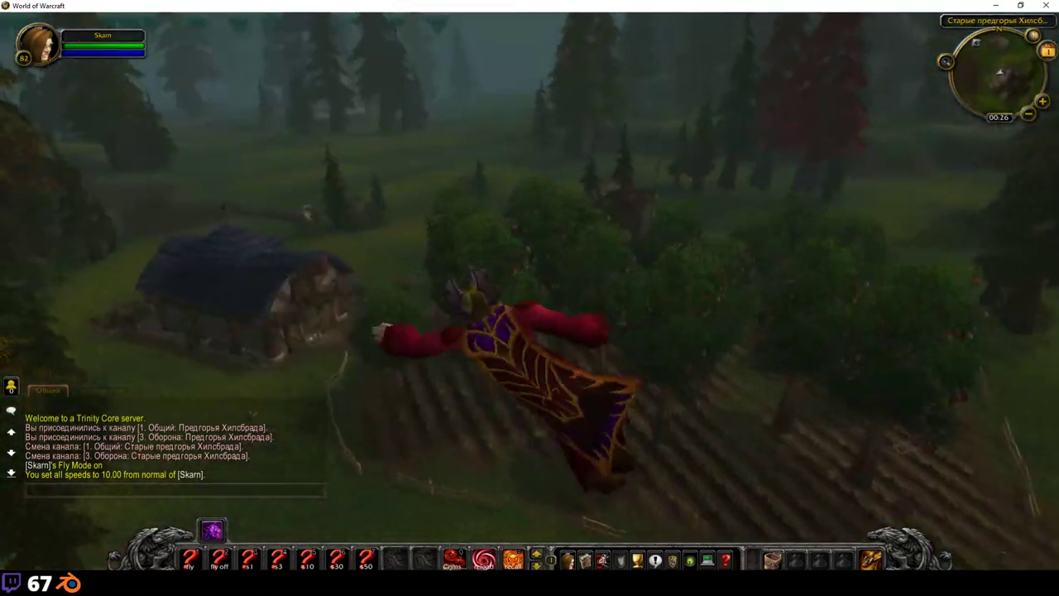
{"action": "key", "text": "w"}
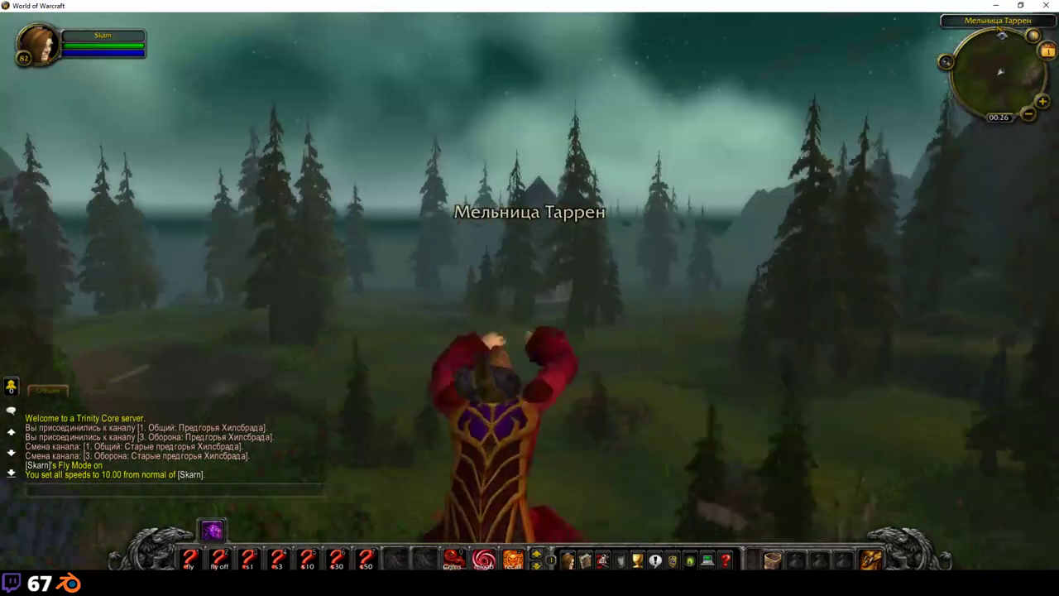
Step: Raise all movement speeds to 30, re-enable fly mode and open the chat input
{"action": "key", "text": "w"}
{"action": "key", "text": "6"}
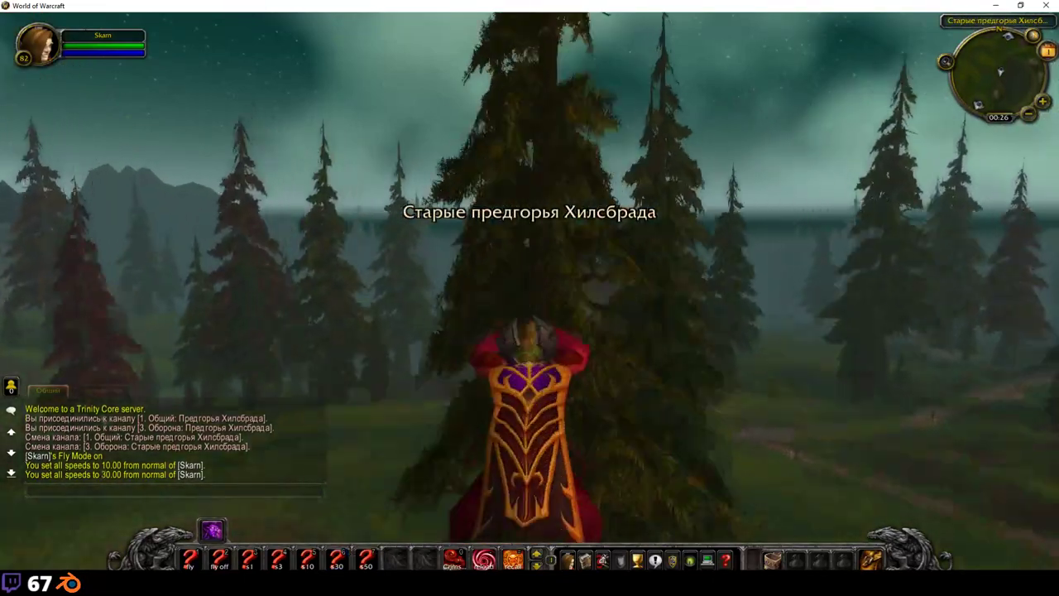
{"action": "key", "text": "1"}
{"action": "key", "text": "w"}
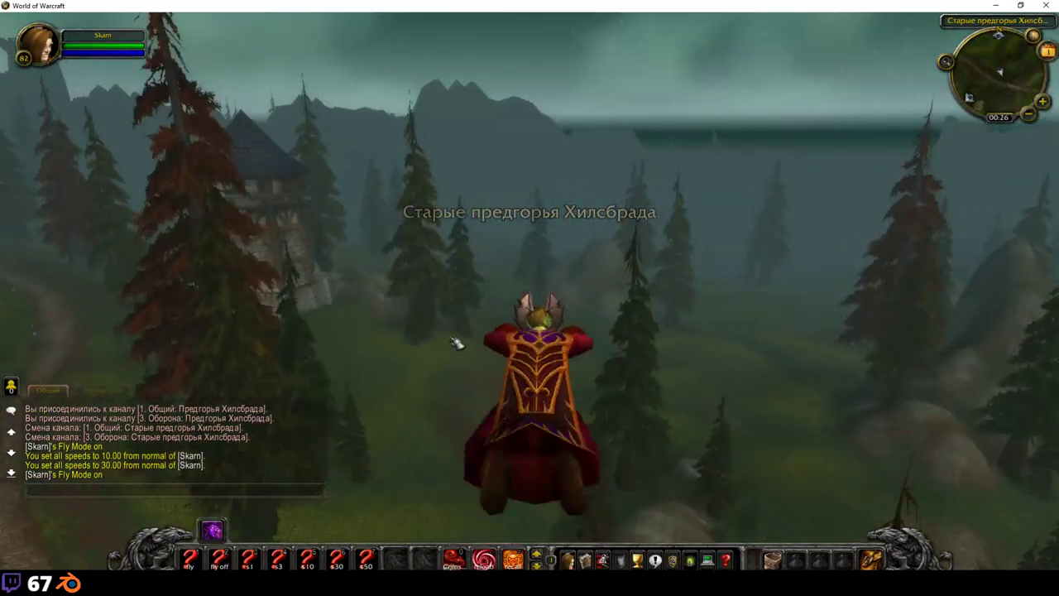
{"action": "key", "text": "t"}
{"action": "key", "text": "Return"}
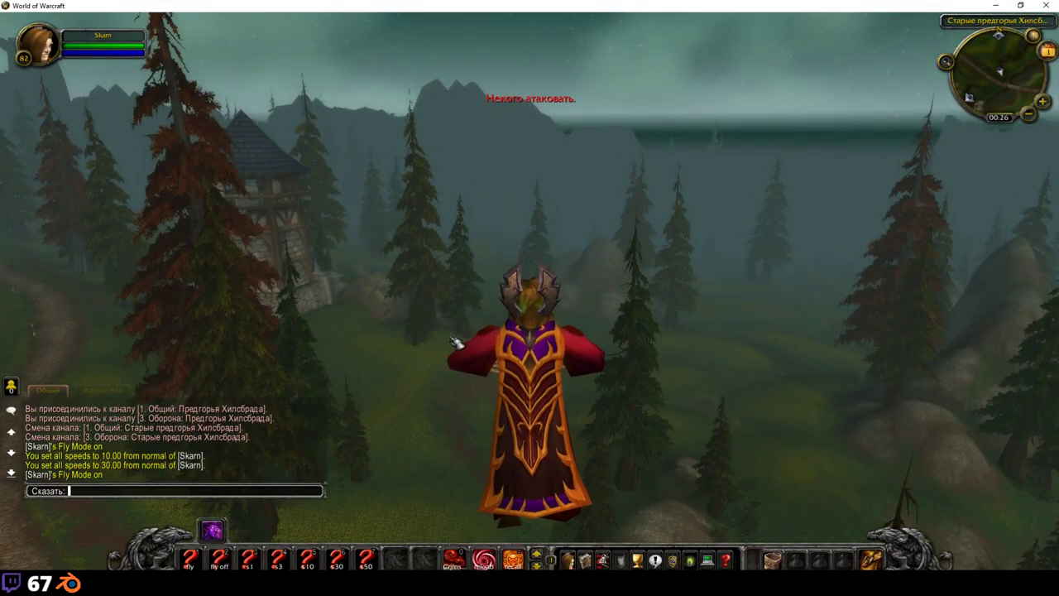
Step: Teleport to Borean Tundra with the .tele borean command
{"action": "type", "text": ".tele borea"}
{"action": "type", "text": "n"}
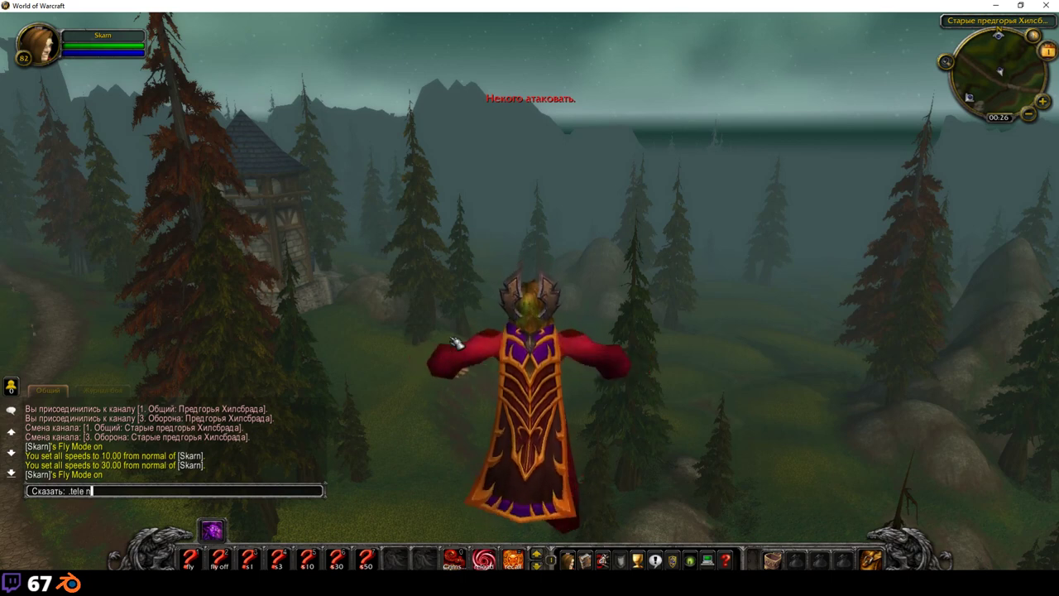
{"action": "key", "text": "BackSpace"}
{"action": "type", "text": "borean"}
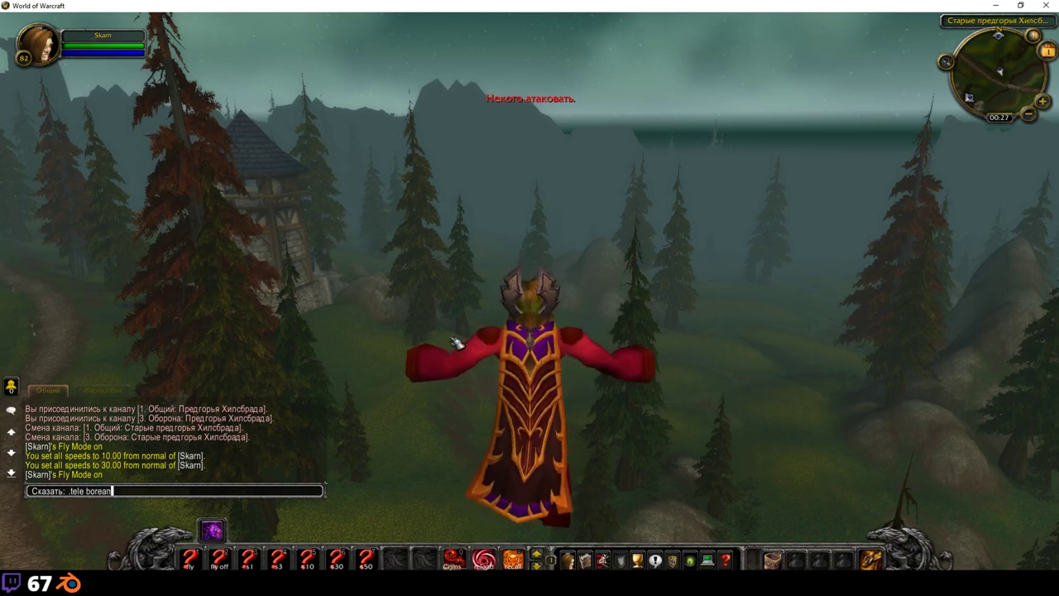
{"action": "key", "text": "Return"}
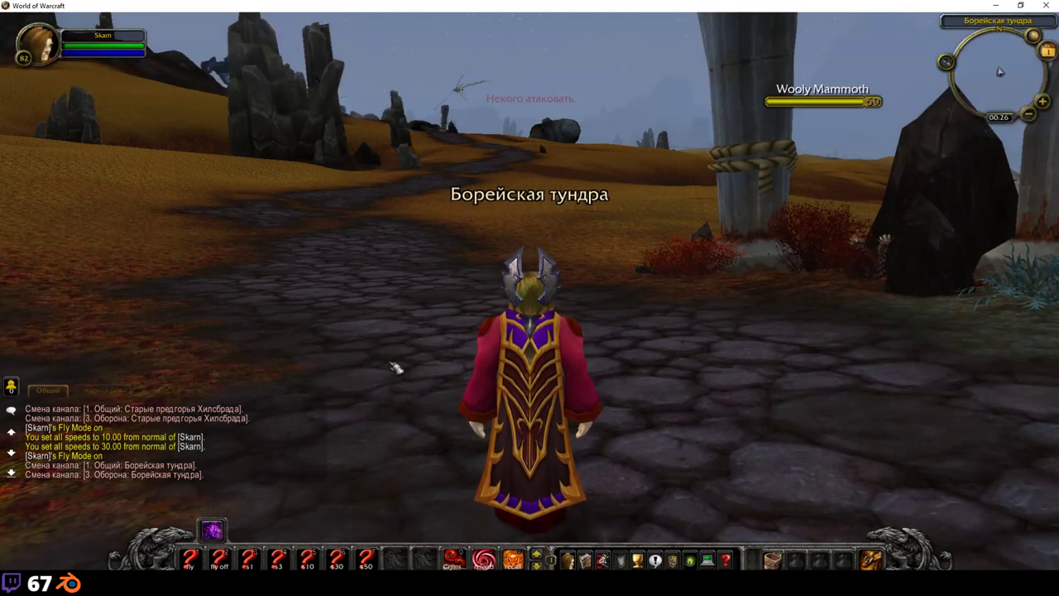
Step: Fly across the tundra at speed 30 past the towers toward the dark fortress
{"action": "key", "text": "w"}
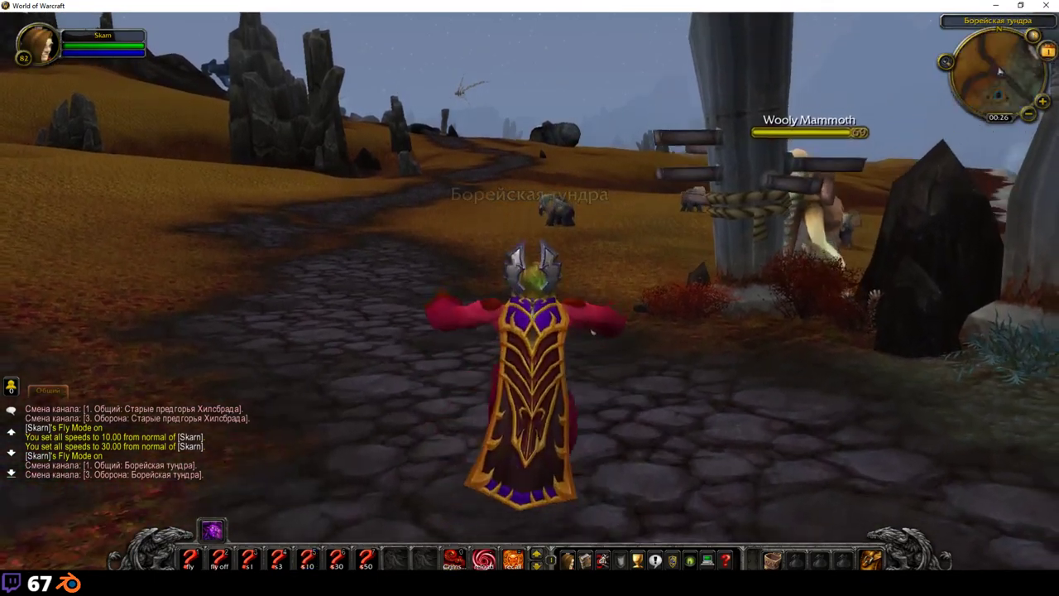
{"action": "key", "text": "a"}
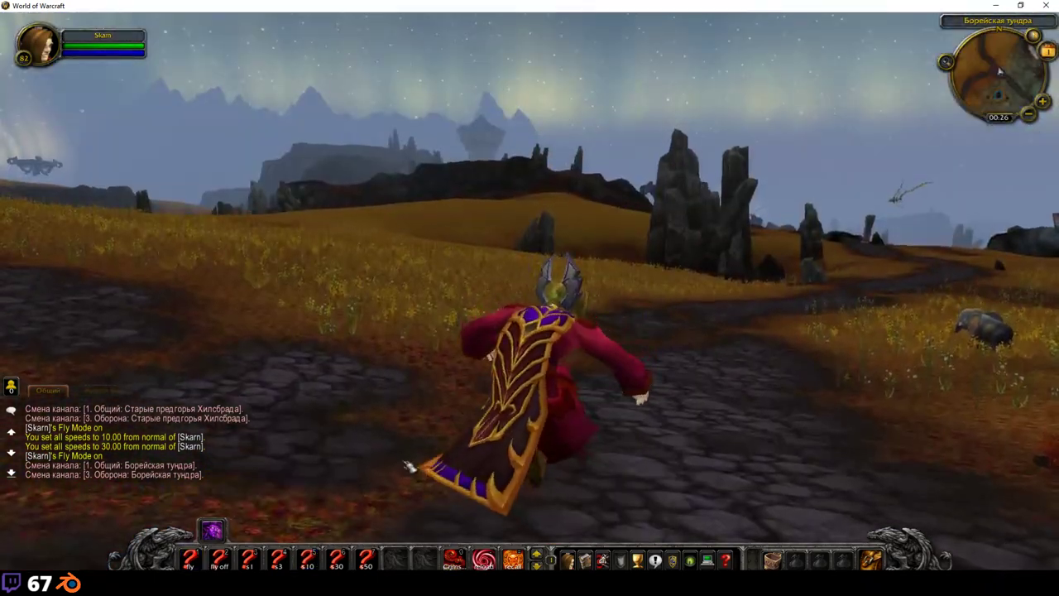
{"action": "key", "text": "1"}
{"action": "key", "text": "5"}
{"action": "key", "text": "1"}
{"action": "key", "text": "6"}
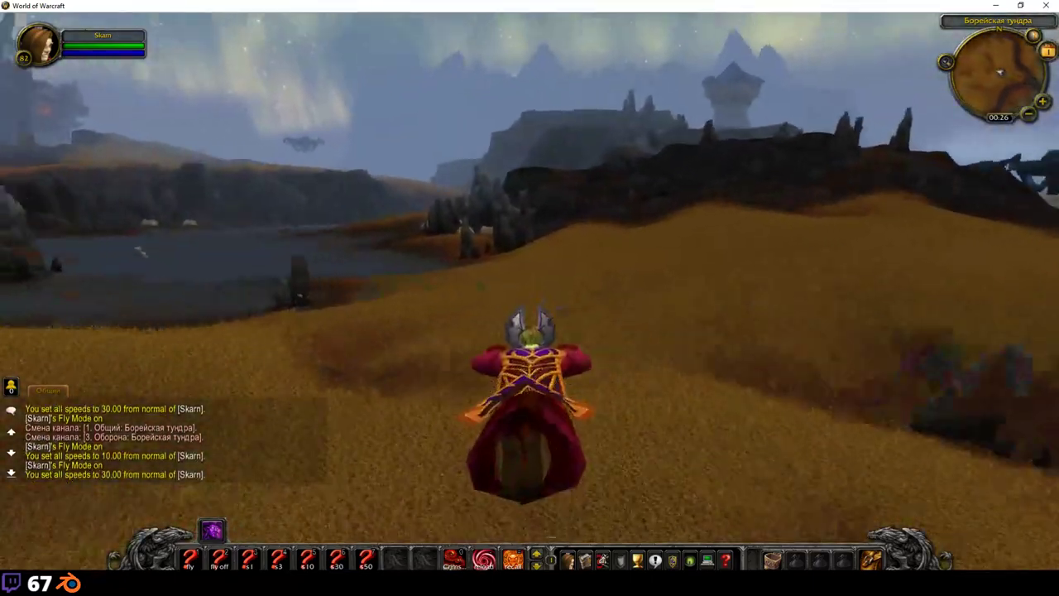
{"action": "key", "text": "w"}
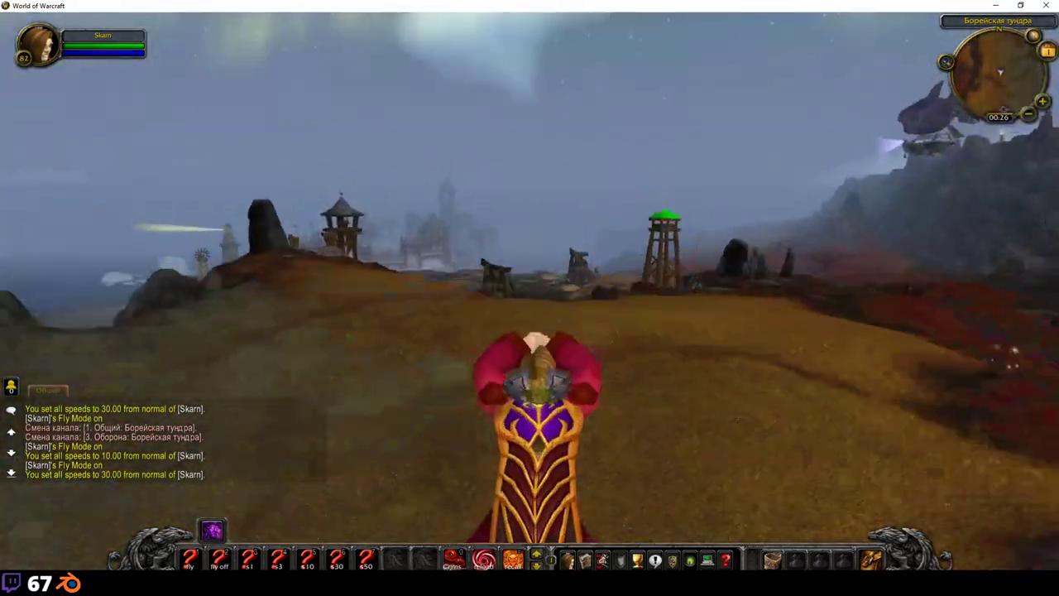
{"action": "key", "text": "d"}
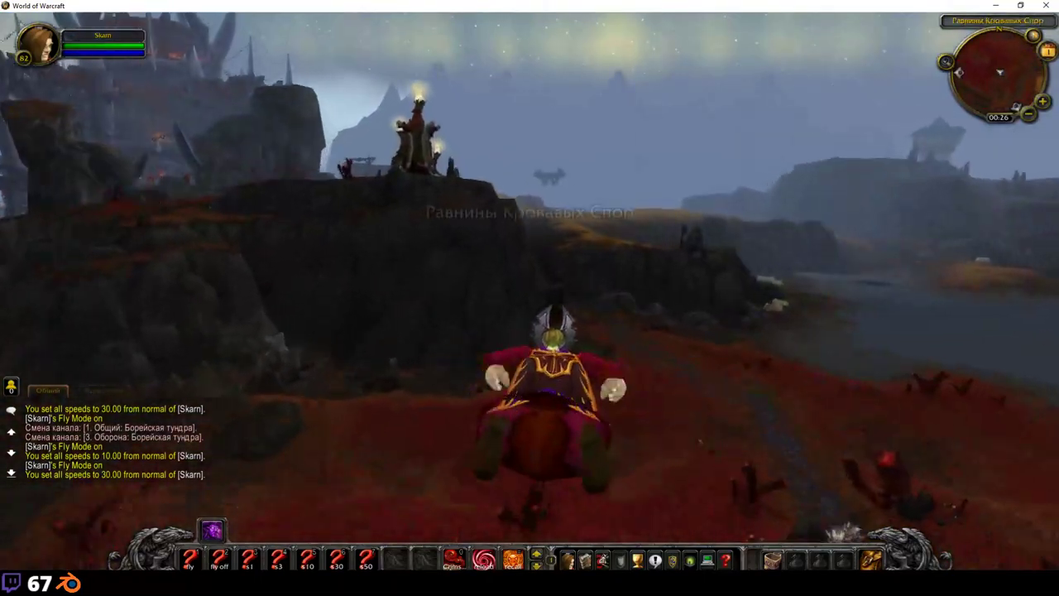
{"action": "key", "text": "a"}
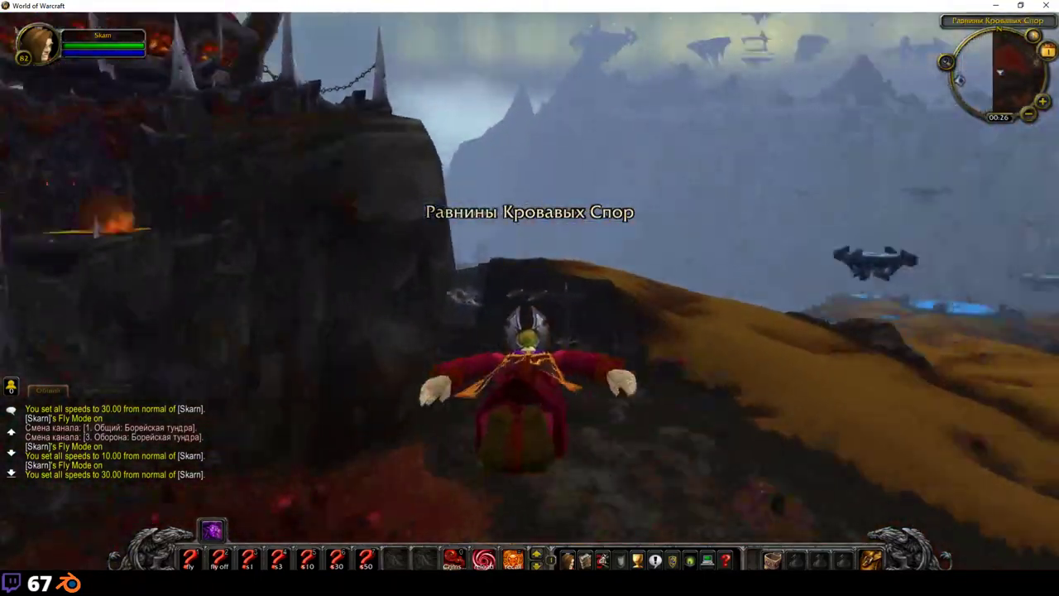
{"action": "key", "text": "a"}
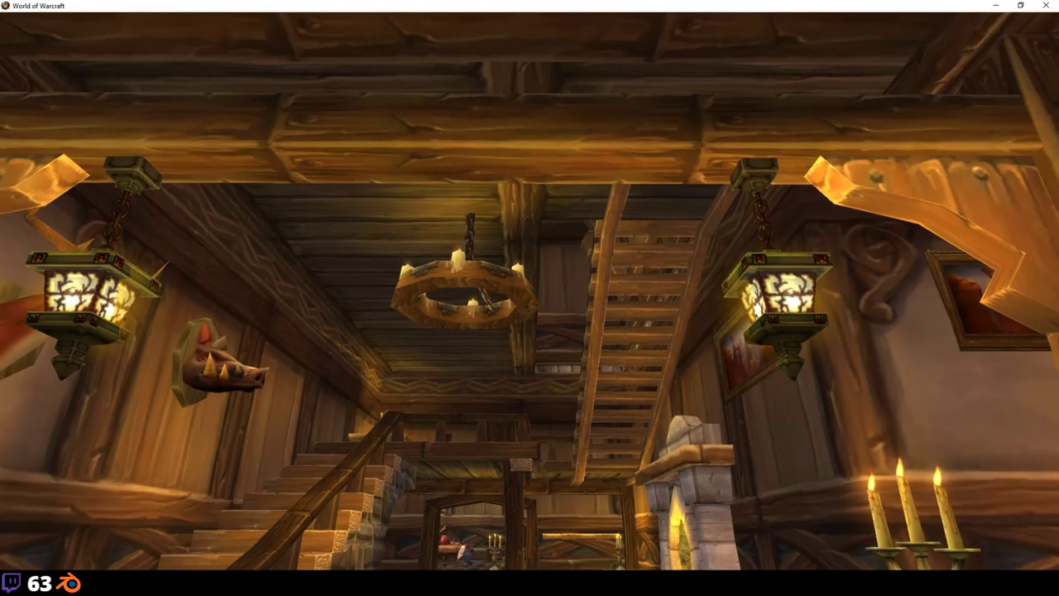
{"action": "left_click_drag", "start_coordinate": [561, 244], "coordinate": [561, 245]}
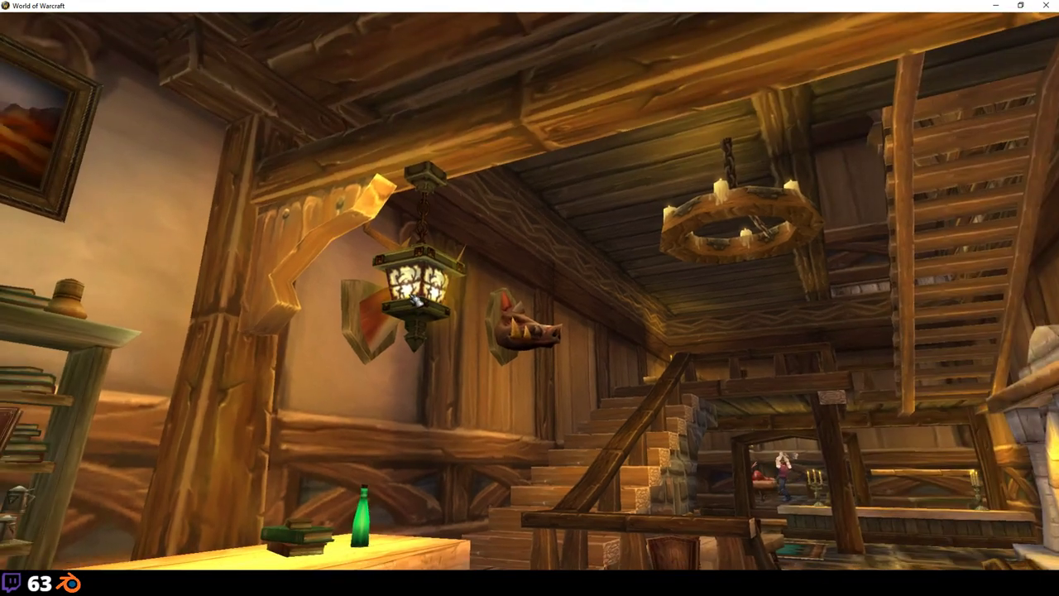
{"action": "left_click_drag", "start_coordinate": [452, 319], "coordinate": [451, 319]}
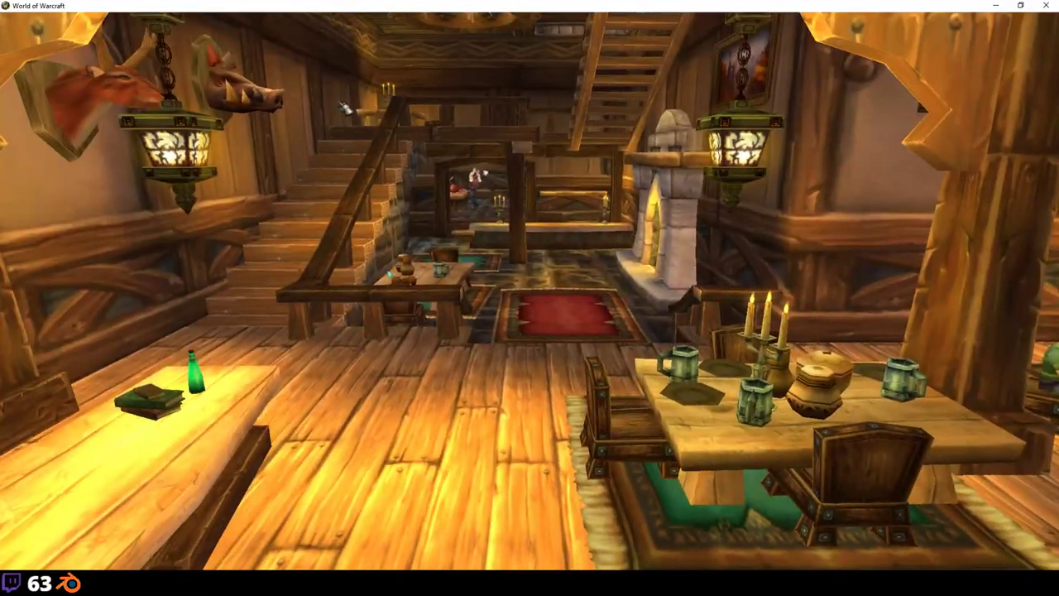
{"action": "scroll", "coordinate": [401, 296], "scroll_direction": "down", "scroll_amount": 2}
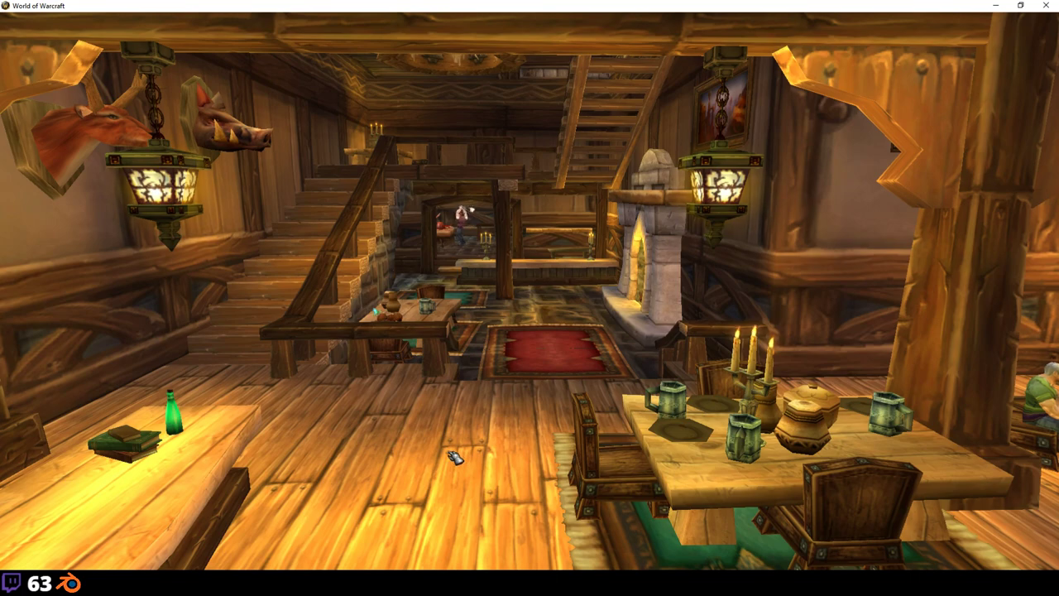
{"action": "left_click_drag", "start_coordinate": [451, 454], "coordinate": [451, 453]}
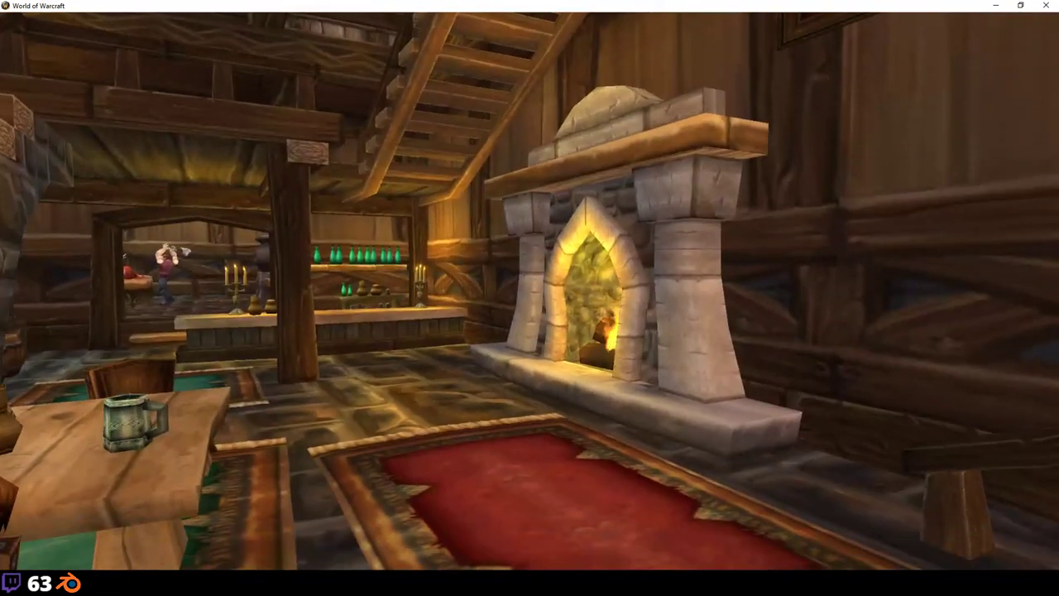
{"action": "mouse_move", "coordinate": [281, 581]}
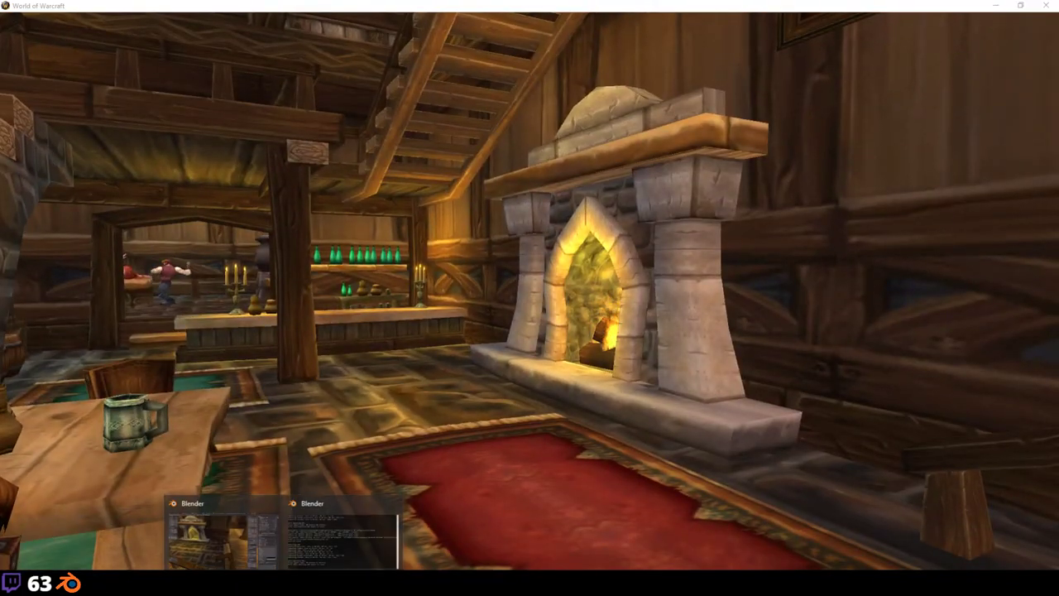
Step: Back in Blender, tick Lighten Indoor under the scene's WMO Root settings for the inn interior
{"action": "left_click", "coordinate": [223, 548]}
{"action": "scroll", "coordinate": [568, 312], "scroll_direction": "up", "scroll_amount": 2}
{"action": "scroll", "coordinate": [438, 327], "scroll_direction": "down", "scroll_amount": 2}
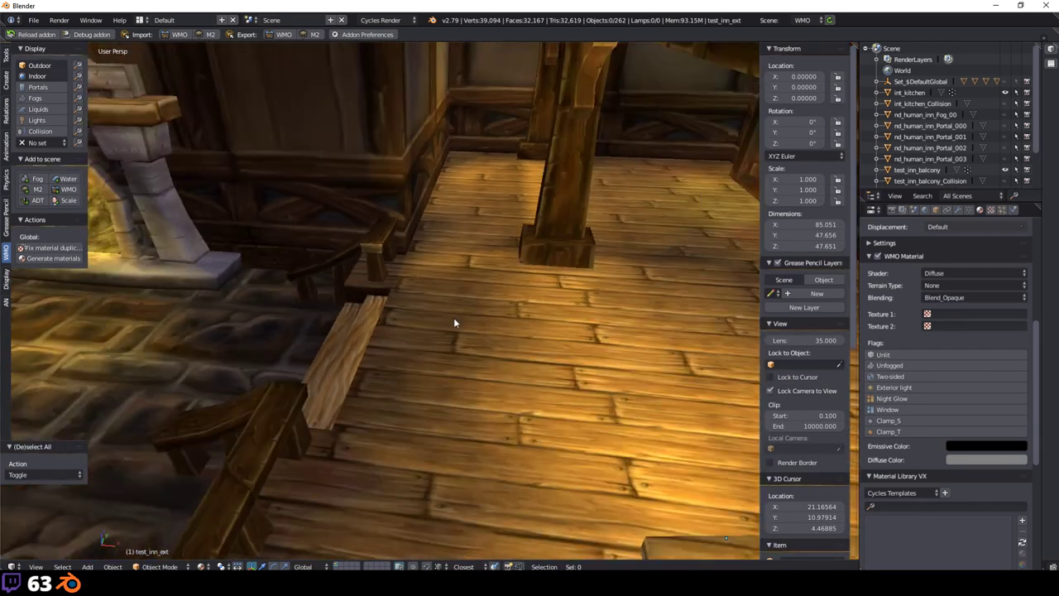
{"action": "scroll", "coordinate": [496, 355], "scroll_direction": "down", "scroll_amount": 3}
{"action": "middle_click_drag", "start_coordinate": [516, 362], "coordinate": [579, 356]}
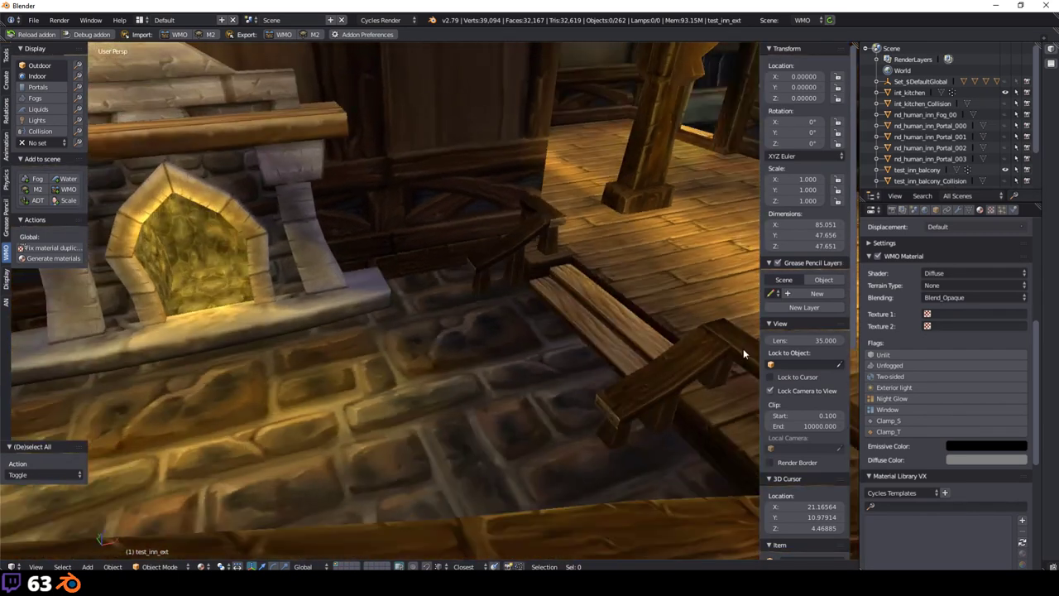
{"action": "left_click", "coordinate": [921, 212]}
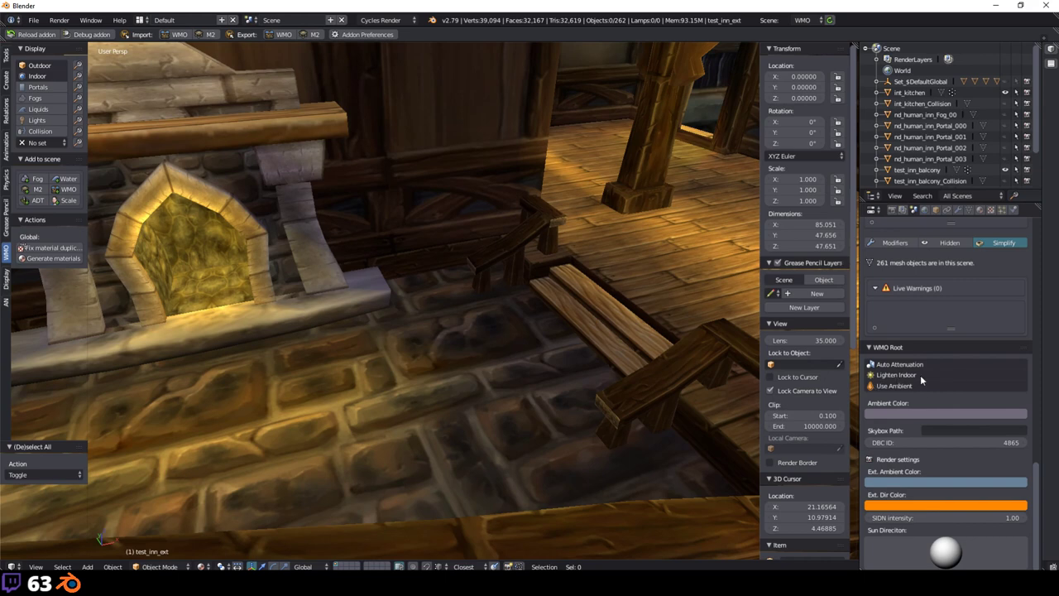
{"action": "left_click", "coordinate": [920, 375]}
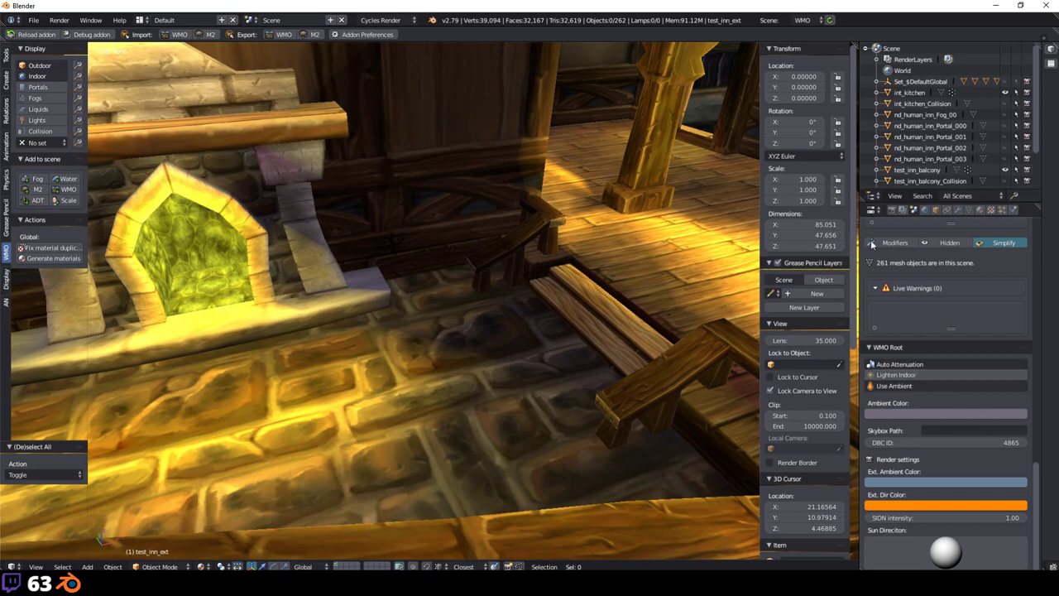
{"action": "middle_click_drag", "start_coordinate": [728, 207], "coordinate": [662, 370]}
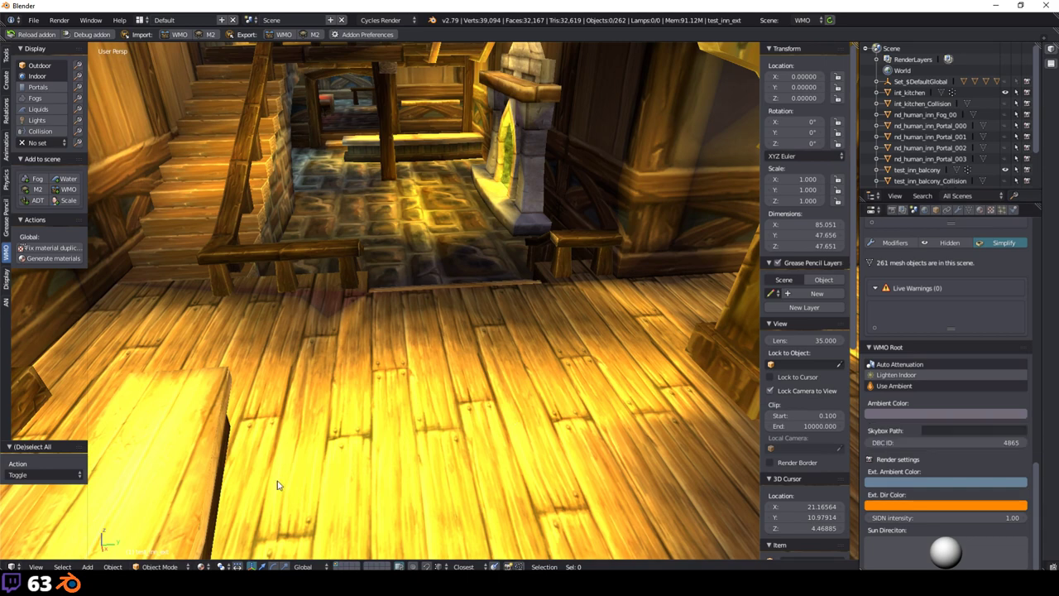
{"action": "scroll", "coordinate": [413, 409], "scroll_direction": "up", "scroll_amount": 5}
{"action": "scroll", "coordinate": [411, 419], "scroll_direction": "down", "scroll_amount": 5}
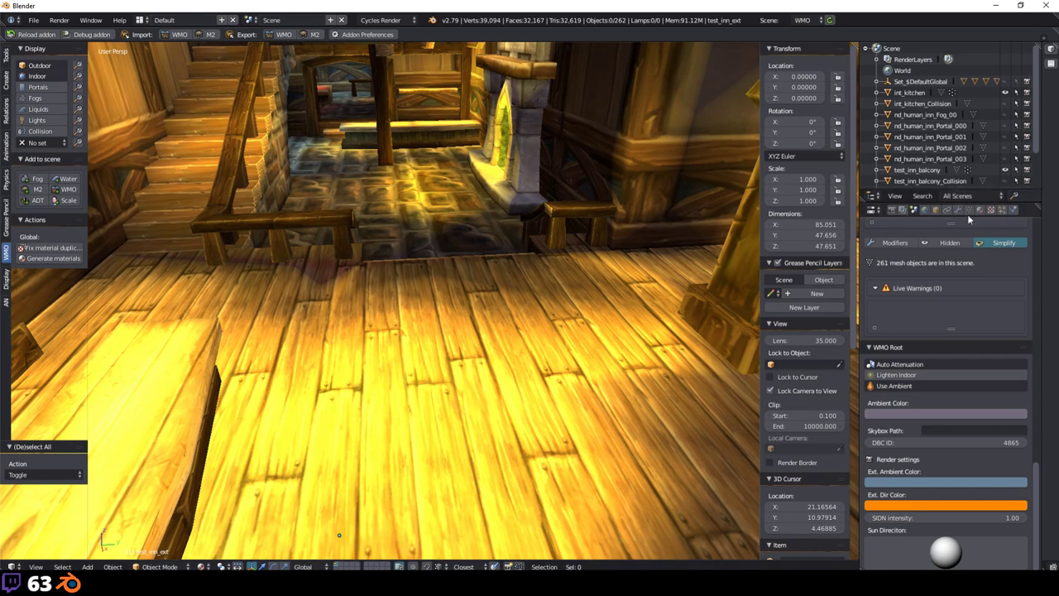
Step: Switch the inn to Vertex Paint mode and view the wooden floor
{"action": "left_click", "coordinate": [159, 566]}
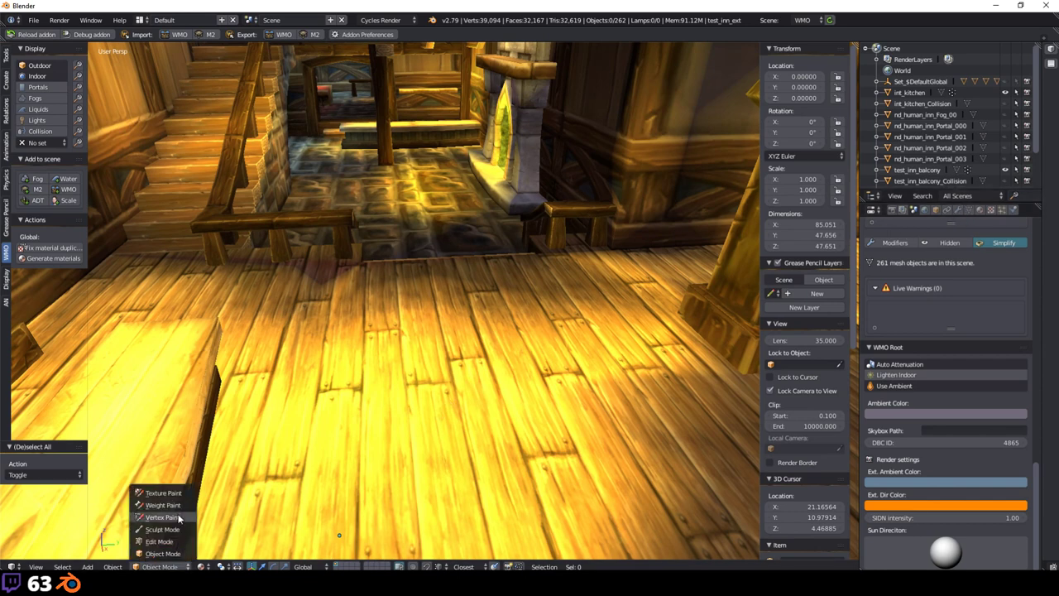
{"action": "left_click", "coordinate": [175, 526]}
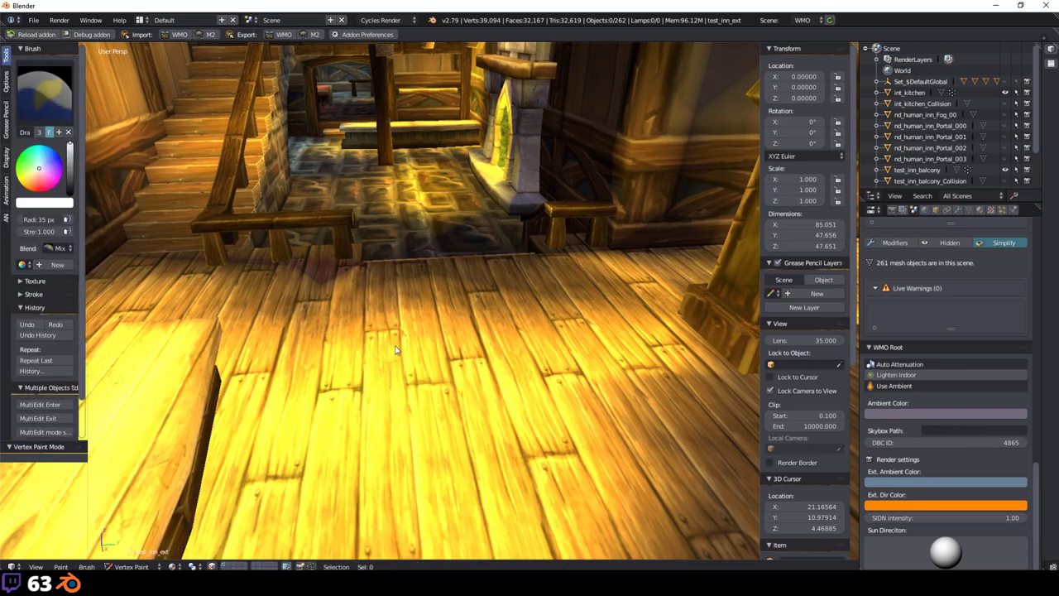
{"action": "middle_click_drag", "start_coordinate": [428, 242], "coordinate": [315, 300]}
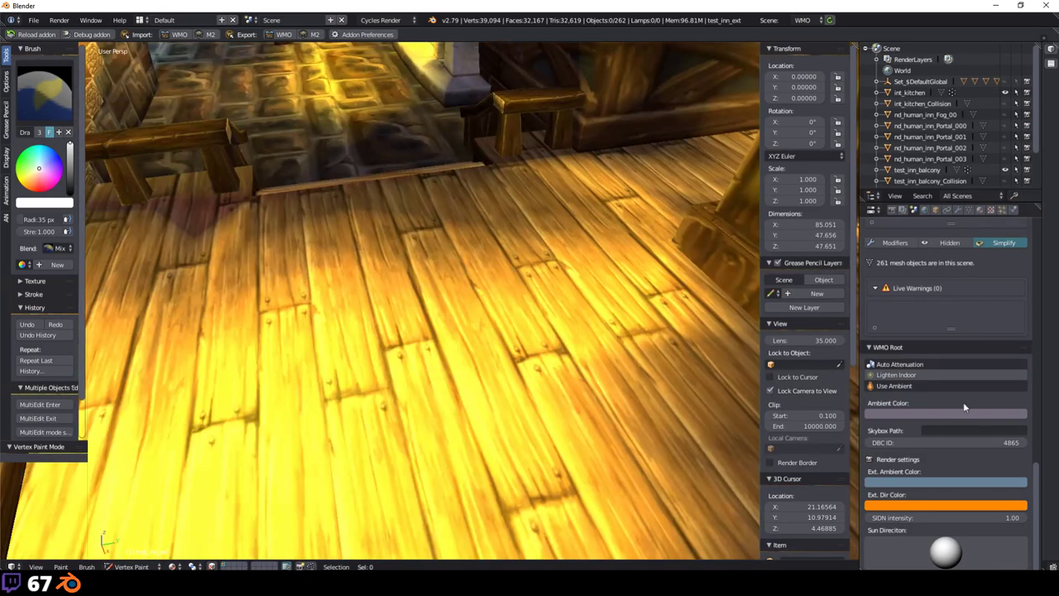
{"action": "middle_click_drag", "start_coordinate": [512, 319], "coordinate": [260, 258]}
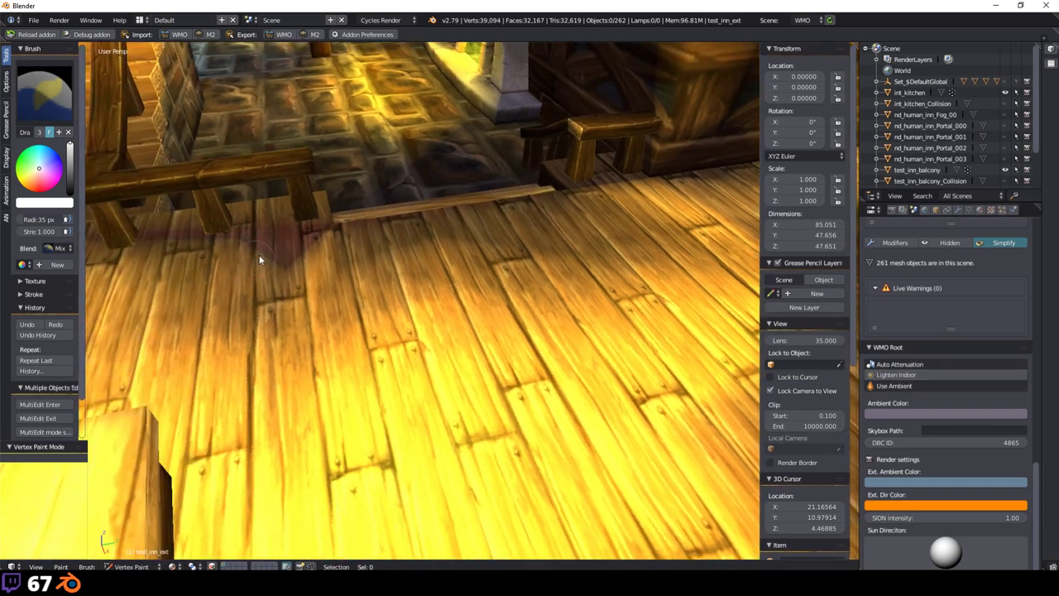
Step: Set the brush colour to pure black and the brush radius to 403 px
{"action": "left_click_drag", "start_coordinate": [71, 150], "coordinate": [71, 192]}
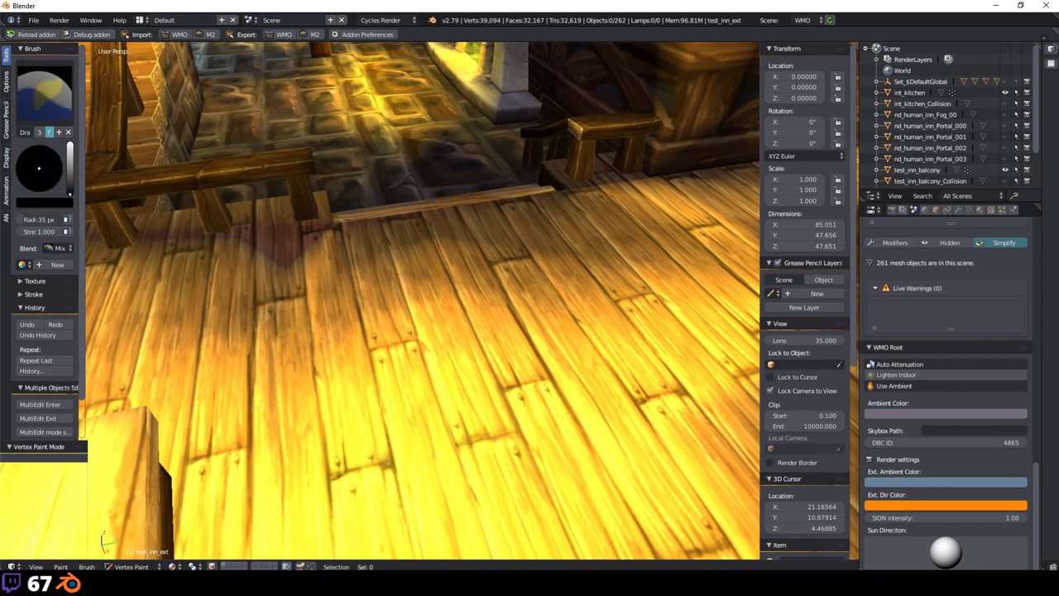
{"action": "middle_click_drag", "start_coordinate": [365, 206], "coordinate": [491, 274]}
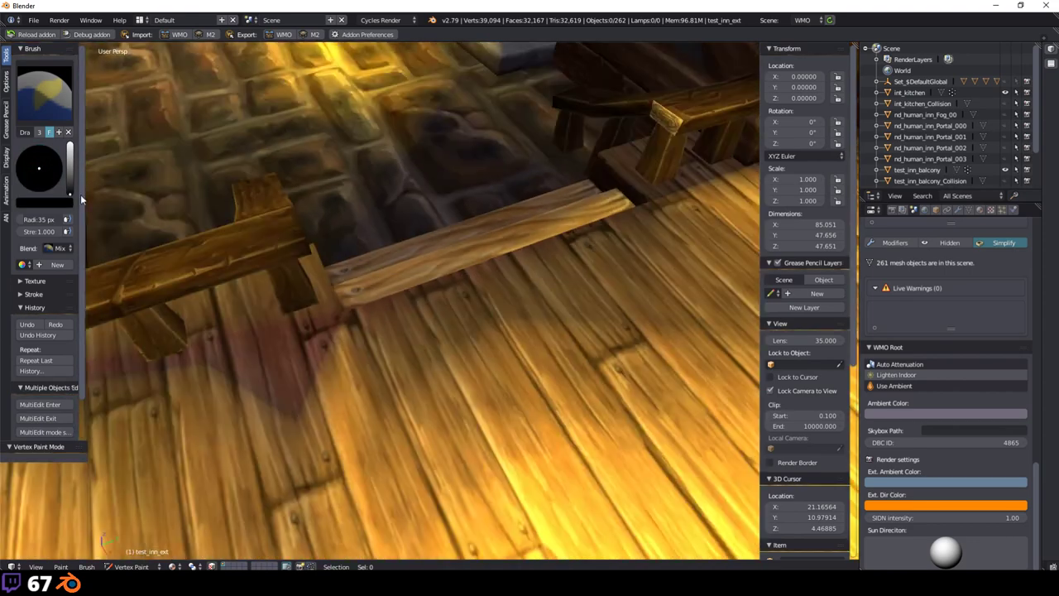
{"action": "mouse_move", "coordinate": [71, 192]}
{"action": "left_mouse_down"}
{"action": "mouse_move", "coordinate": [71, 147]}
{"action": "mouse_move", "coordinate": [70, 157]}
{"action": "left_mouse_up"}
{"action": "left_click_drag", "start_coordinate": [41, 219], "coordinate": [141, 220]}
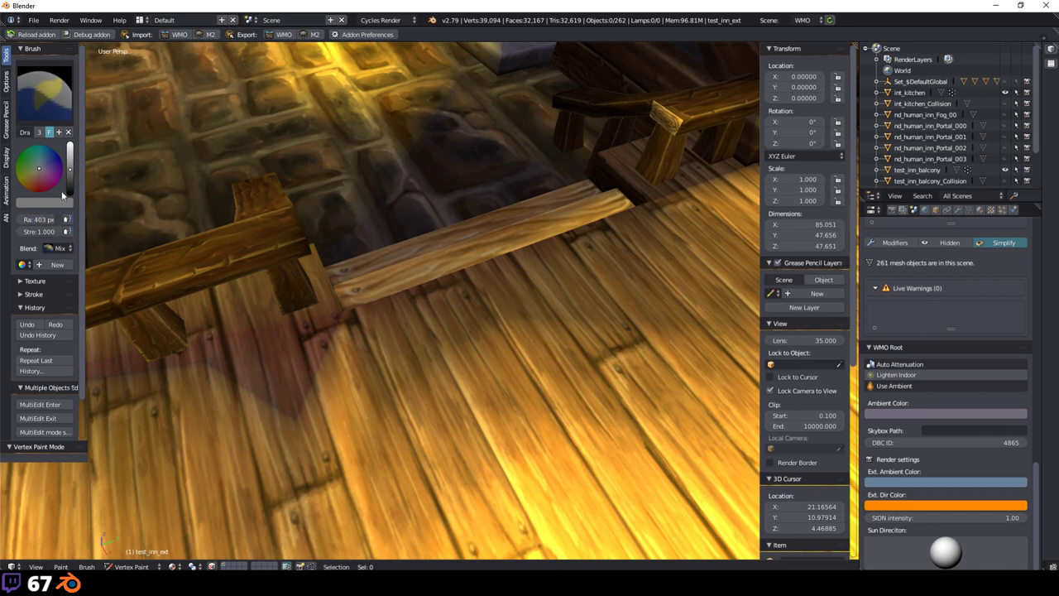
{"action": "left_click_drag", "start_coordinate": [70, 148], "coordinate": [70, 192]}
{"action": "middle_click_drag", "start_coordinate": [447, 281], "coordinate": [503, 303]}
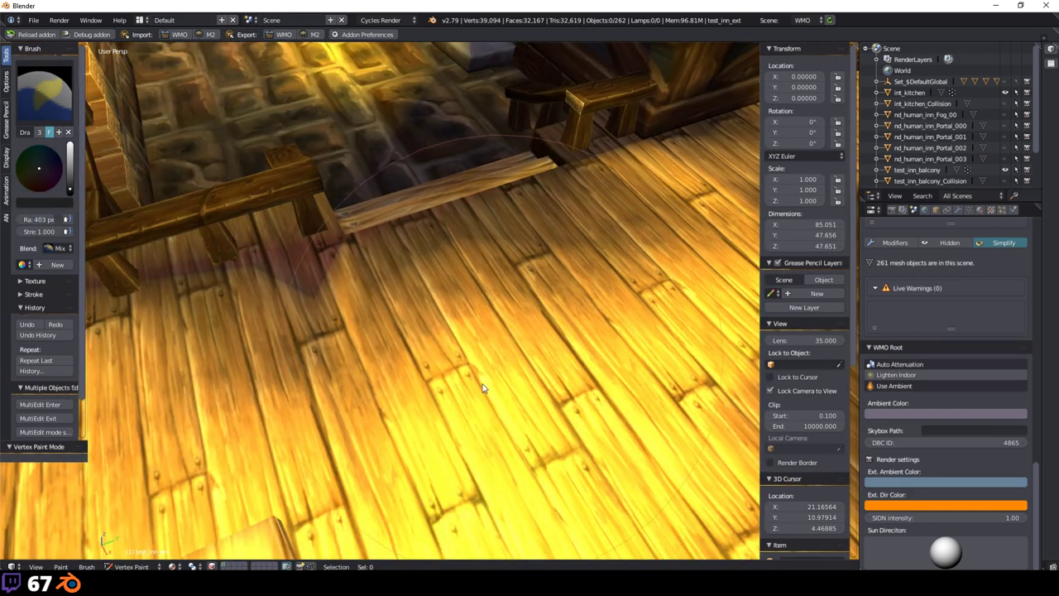
{"action": "left_click_drag", "start_coordinate": [72, 187], "coordinate": [71, 198]}
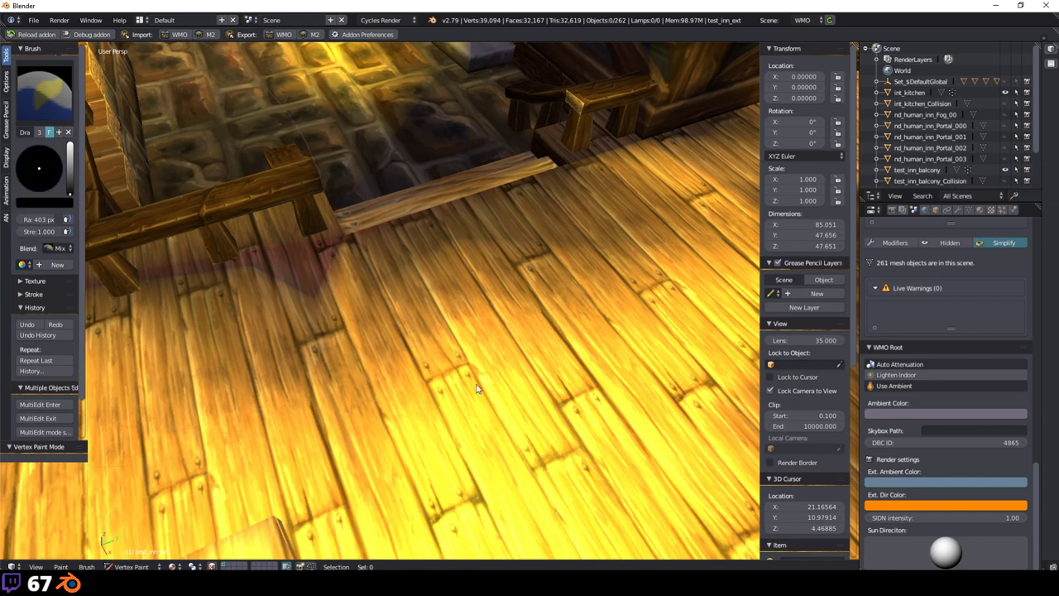
Step: Make BatchmapInt the active vertex colour layer in mesh data, then enter Edit Mode
{"action": "left_click", "coordinate": [973, 209]}
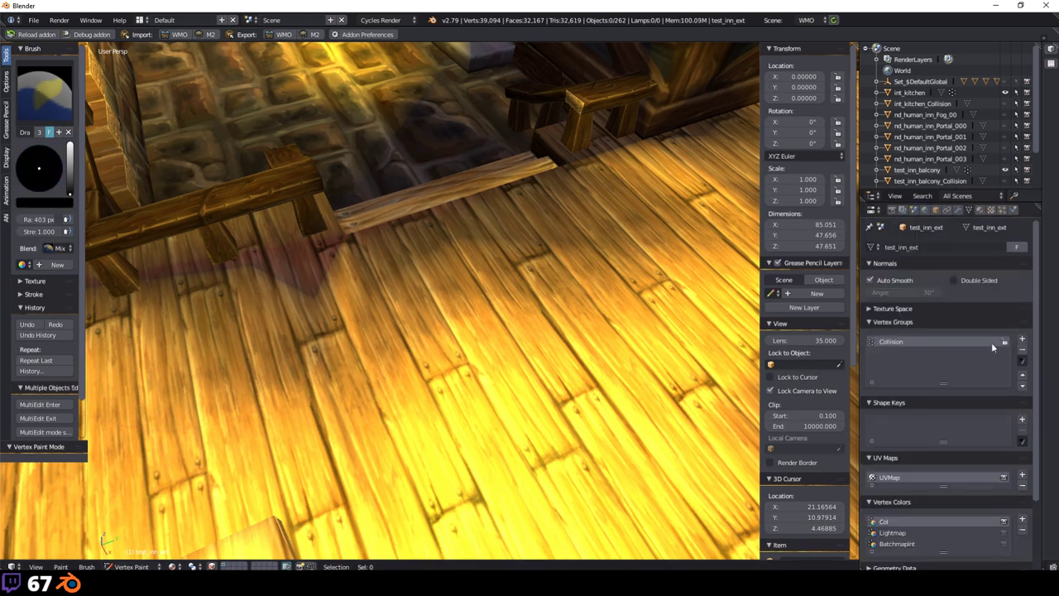
{"action": "scroll", "coordinate": [547, 350], "scroll_direction": "up", "scroll_amount": 5}
{"action": "scroll", "coordinate": [547, 350], "scroll_direction": "down", "scroll_amount": 6}
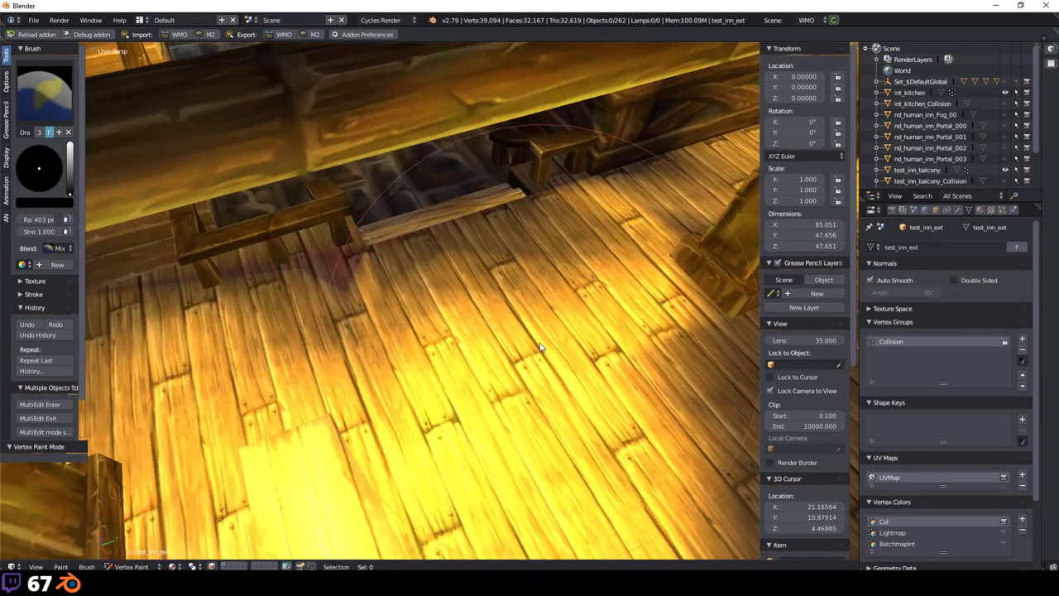
{"action": "left_click", "coordinate": [900, 543]}
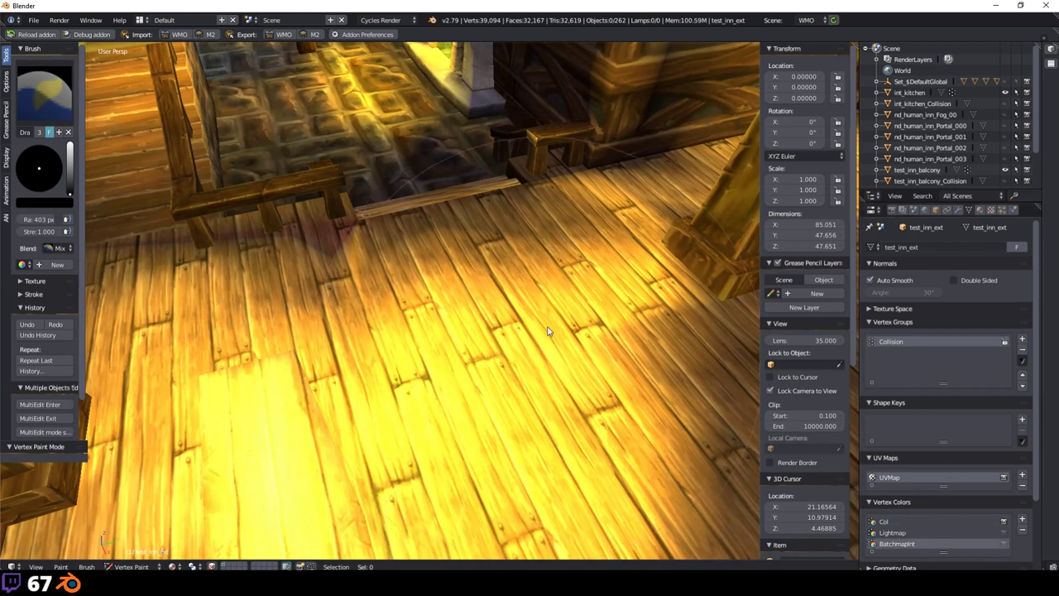
{"action": "key", "text": "Tab"}
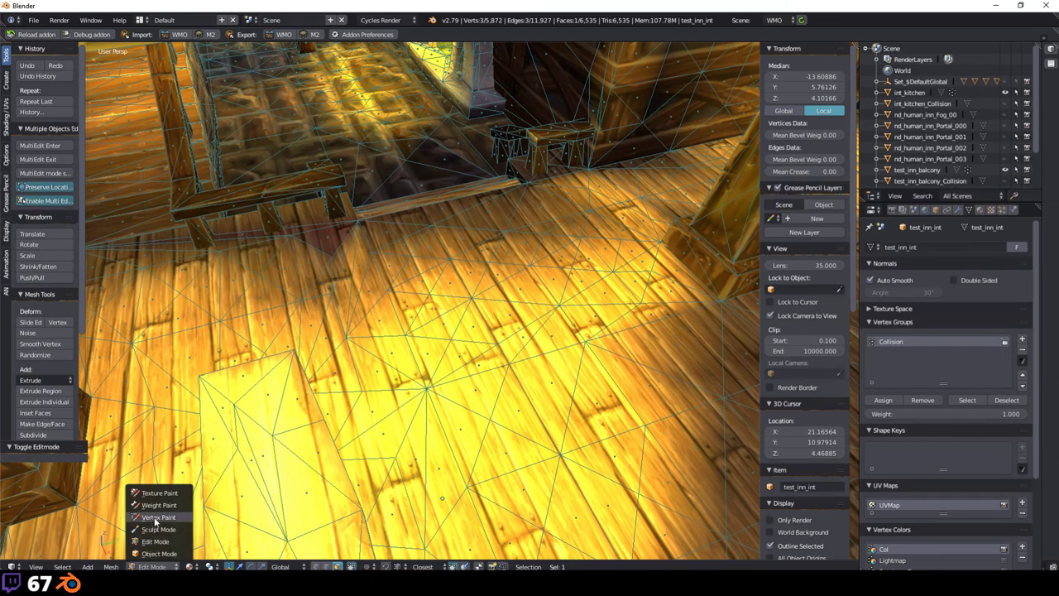
Step: In Vertex Paint, darken the floor, then paint a white, lower-strength dab
{"action": "left_click", "coordinate": [158, 516]}
{"action": "mouse_move", "coordinate": [513, 273]}
{"action": "left_mouse_down"}
{"action": "mouse_move", "coordinate": [452, 324]}
{"action": "mouse_move", "coordinate": [405, 488]}
{"action": "mouse_move", "coordinate": [369, 305]}
{"action": "mouse_move", "coordinate": [504, 492]}
{"action": "mouse_move", "coordinate": [213, 392]}
{"action": "mouse_move", "coordinate": [223, 455]}
{"action": "left_mouse_up"}
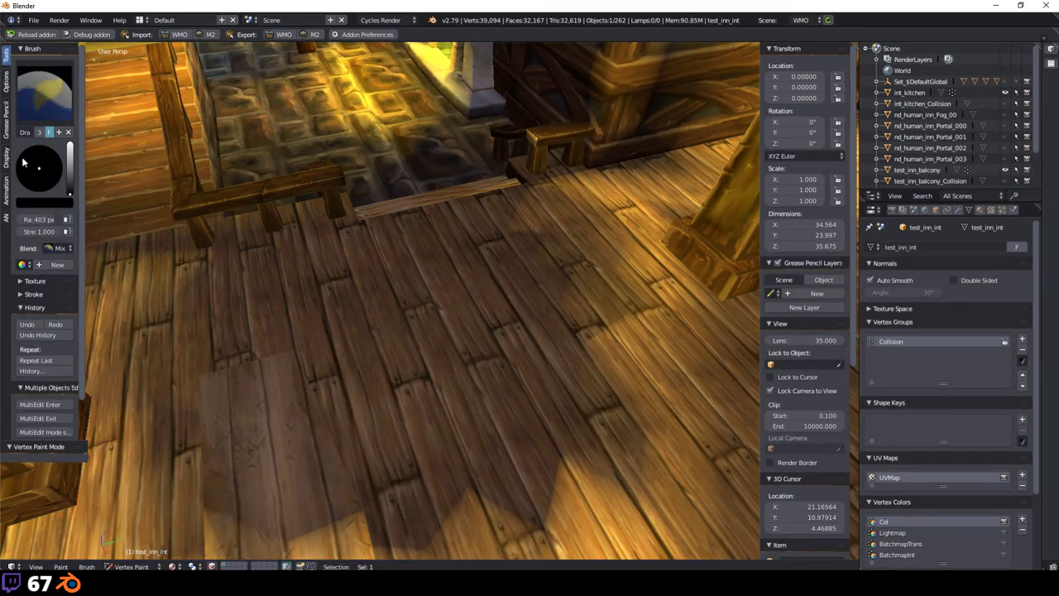
{"action": "left_click_drag", "start_coordinate": [70, 198], "coordinate": [69, 148]}
{"action": "left_click_drag", "start_coordinate": [45, 232], "coordinate": [29, 233]}
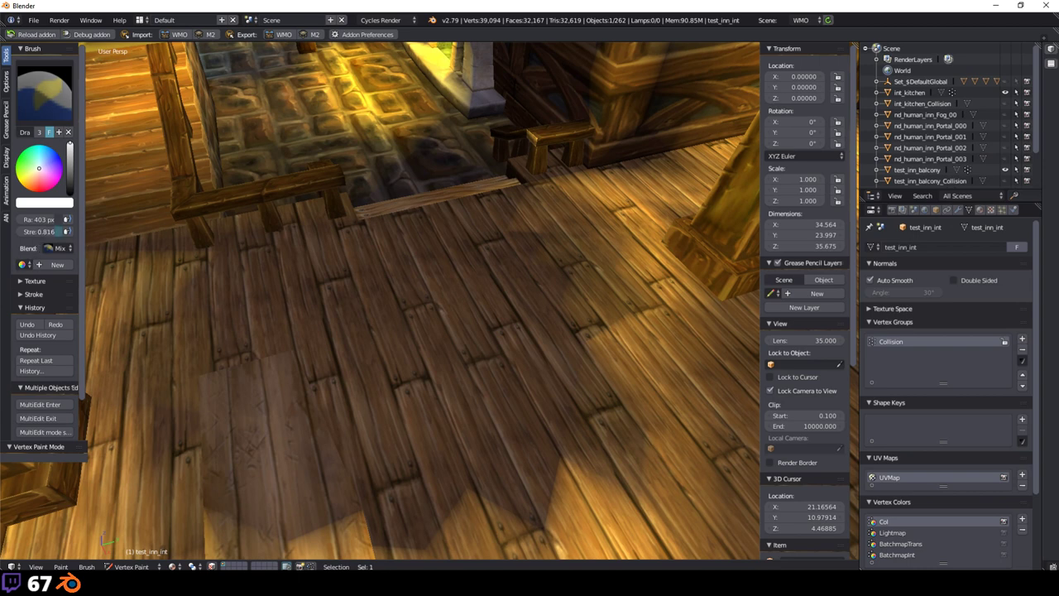
{"action": "left_click", "coordinate": [383, 355]}
{"action": "middle_click_drag", "start_coordinate": [404, 329], "coordinate": [564, 303]}
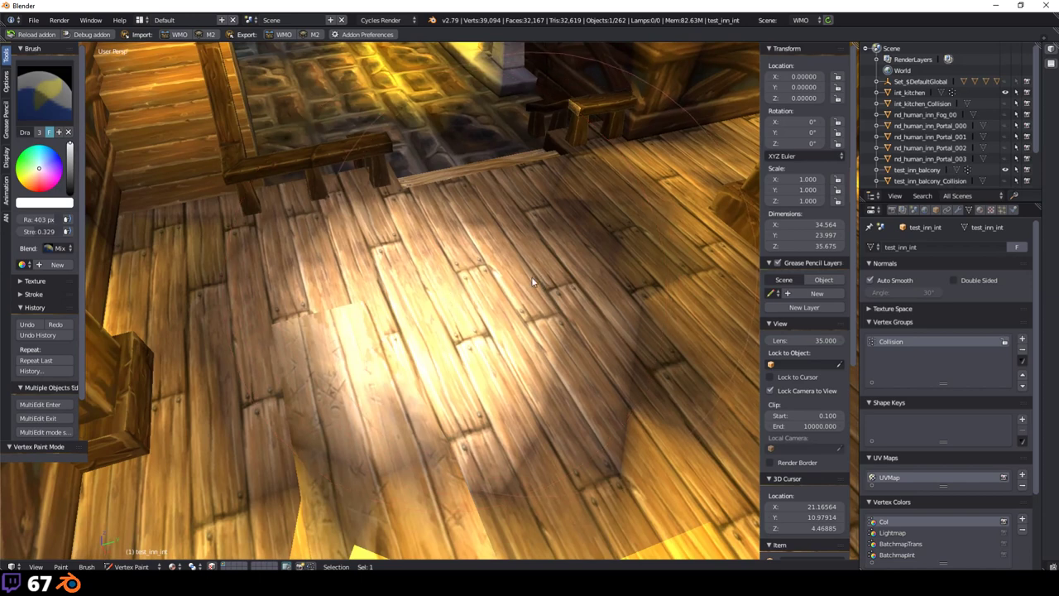
Step: Undo the painting, restore strength 1.000 and make Lightmap the active colour layer
{"action": "key", "text": "ctrl+z"}
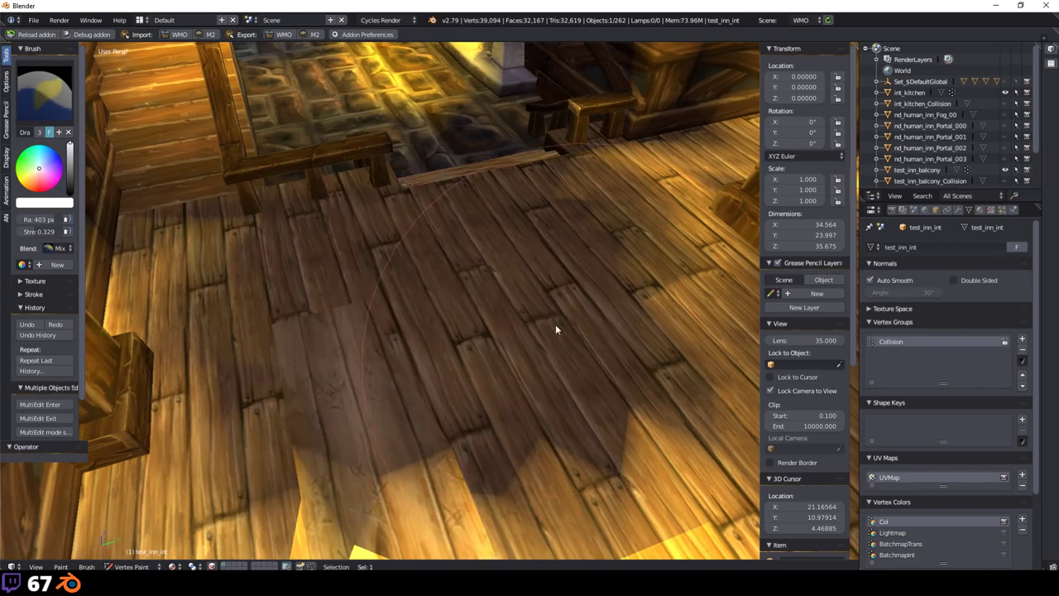
{"action": "key", "text": "shift+f"}
{"action": "key", "text": "s"}
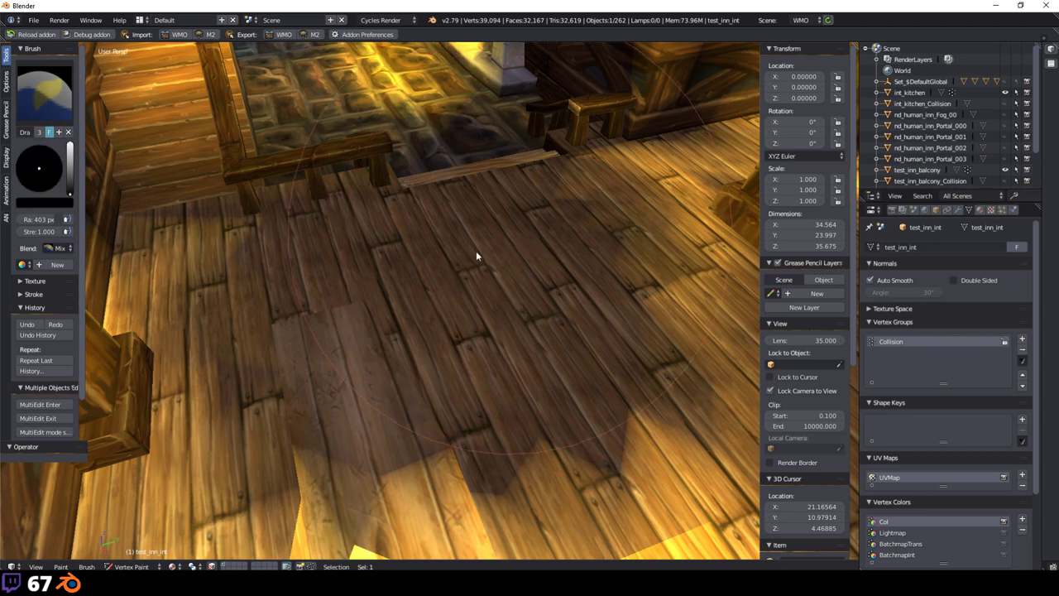
{"action": "key", "text": "ctrl+z"}
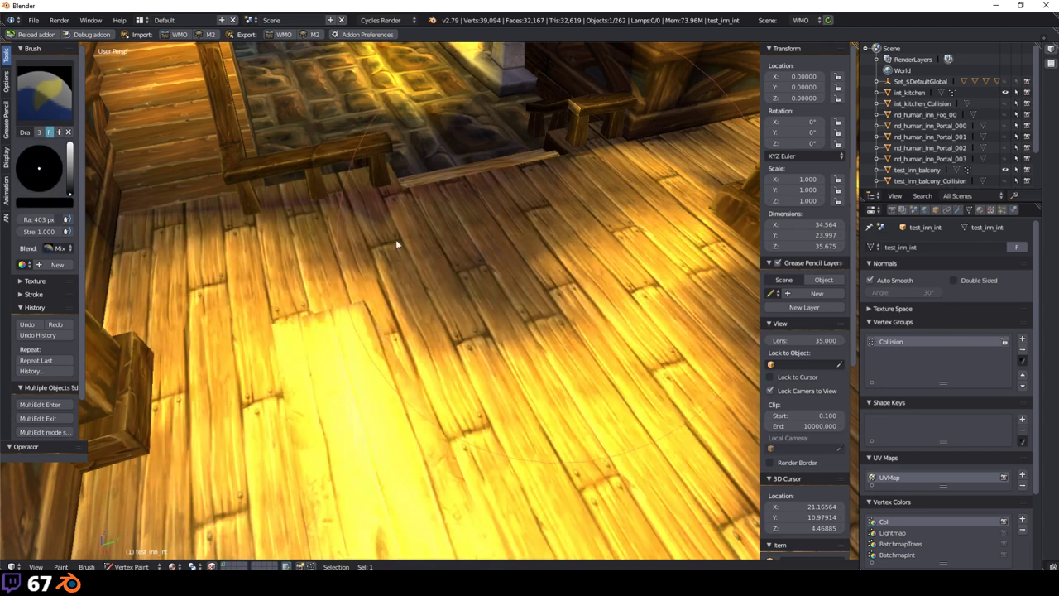
{"action": "left_click", "coordinate": [892, 532]}
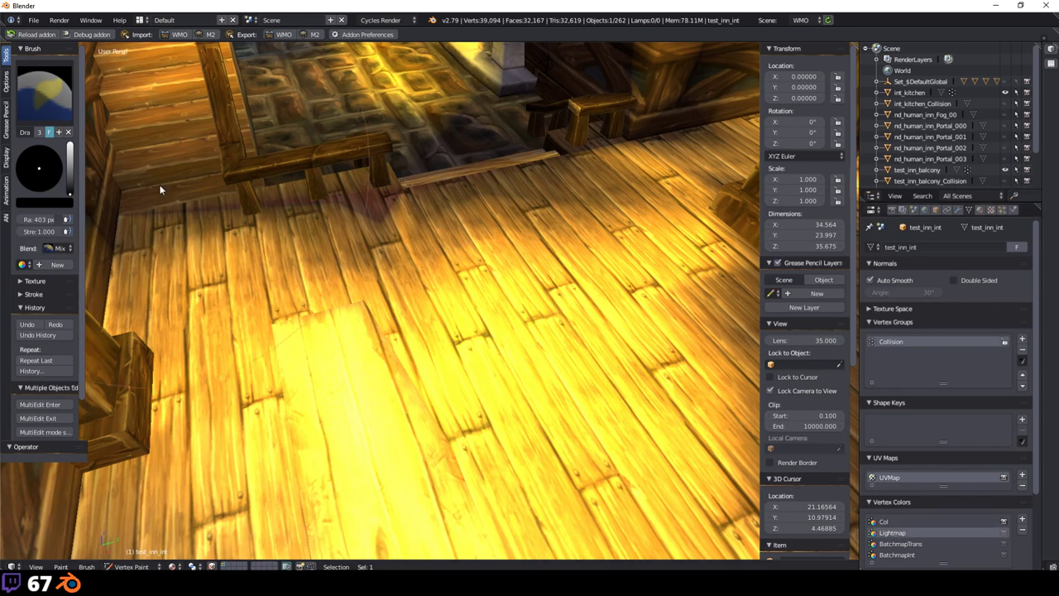
Step: Paint the floor dark with black and bright with white, lowering brush strength to 0.684
{"action": "mouse_move", "coordinate": [160, 189]}
{"action": "left_mouse_down"}
{"action": "mouse_move", "coordinate": [399, 360]}
{"action": "mouse_move", "coordinate": [468, 358]}
{"action": "mouse_move", "coordinate": [551, 406]}
{"action": "mouse_move", "coordinate": [272, 461]}
{"action": "mouse_move", "coordinate": [640, 440]}
{"action": "mouse_move", "coordinate": [694, 260]}
{"action": "mouse_move", "coordinate": [470, 507]}
{"action": "mouse_move", "coordinate": [329, 302]}
{"action": "left_mouse_up"}
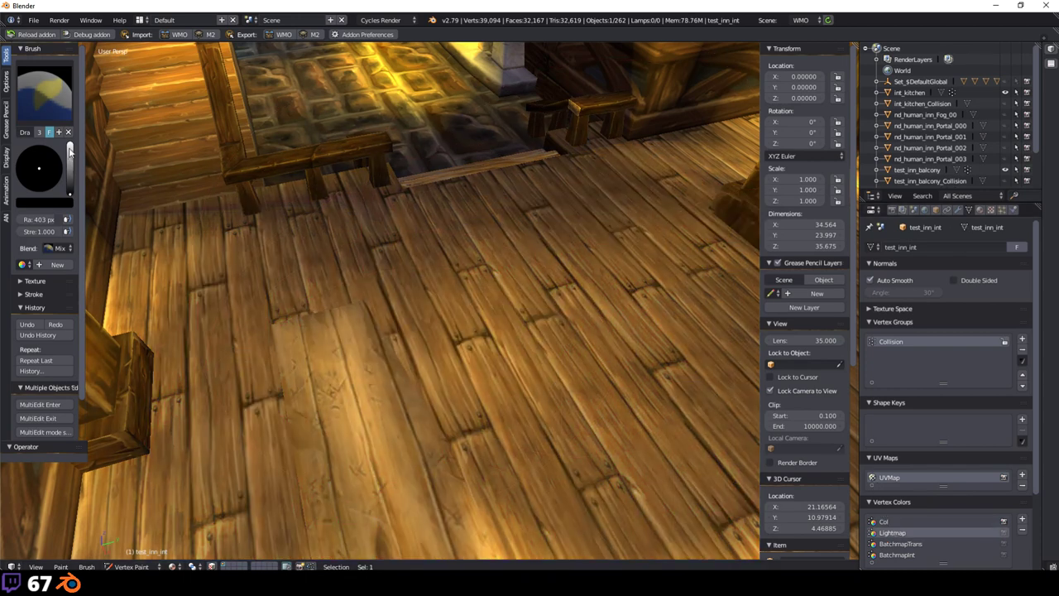
{"action": "left_click_drag", "start_coordinate": [70, 195], "coordinate": [70, 145]}
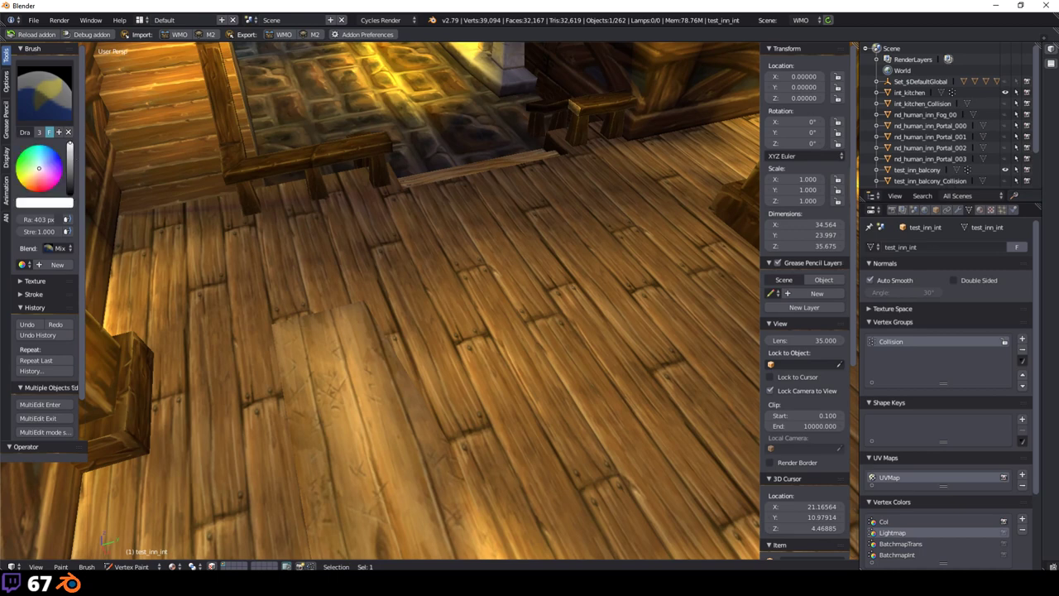
{"action": "left_click_drag", "start_coordinate": [54, 231], "coordinate": [35, 232]}
{"action": "mouse_move", "coordinate": [405, 323]}
{"action": "left_mouse_down"}
{"action": "mouse_move", "coordinate": [530, 358]}
{"action": "mouse_move", "coordinate": [512, 458]}
{"action": "mouse_move", "coordinate": [313, 415]}
{"action": "mouse_move", "coordinate": [481, 404]}
{"action": "mouse_move", "coordinate": [616, 285]}
{"action": "mouse_move", "coordinate": [620, 236]}
{"action": "mouse_move", "coordinate": [646, 206]}
{"action": "mouse_move", "coordinate": [471, 258]}
{"action": "mouse_move", "coordinate": [564, 425]}
{"action": "left_mouse_up"}
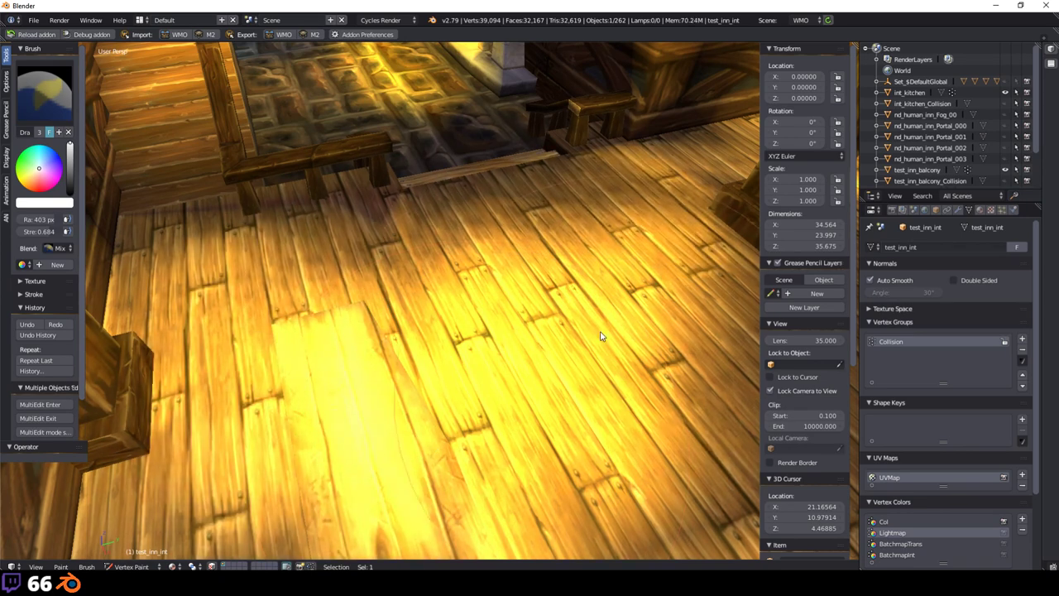
{"action": "left_click_drag", "start_coordinate": [70, 146], "coordinate": [69, 195]}
{"action": "mouse_move", "coordinate": [562, 373]}
{"action": "left_mouse_down"}
{"action": "mouse_move", "coordinate": [597, 312]}
{"action": "mouse_move", "coordinate": [389, 464]}
{"action": "mouse_move", "coordinate": [165, 273]}
{"action": "left_mouse_up"}
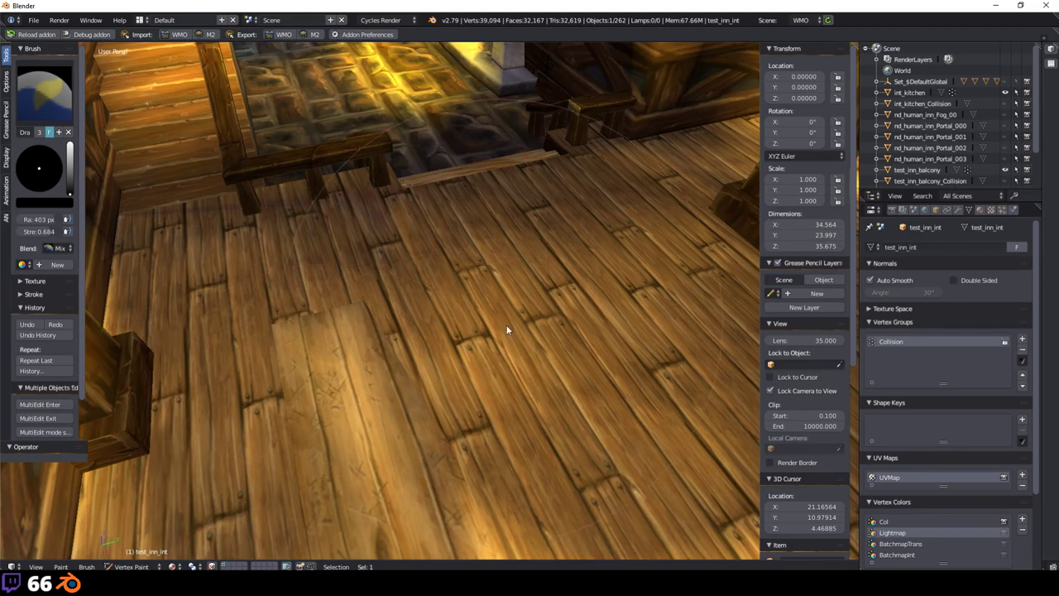
{"action": "mouse_move", "coordinate": [503, 284]}
{"action": "middle_mouse_down"}
{"action": "mouse_move", "coordinate": [506, 381]}
{"action": "mouse_move", "coordinate": [466, 284]}
{"action": "middle_mouse_up"}
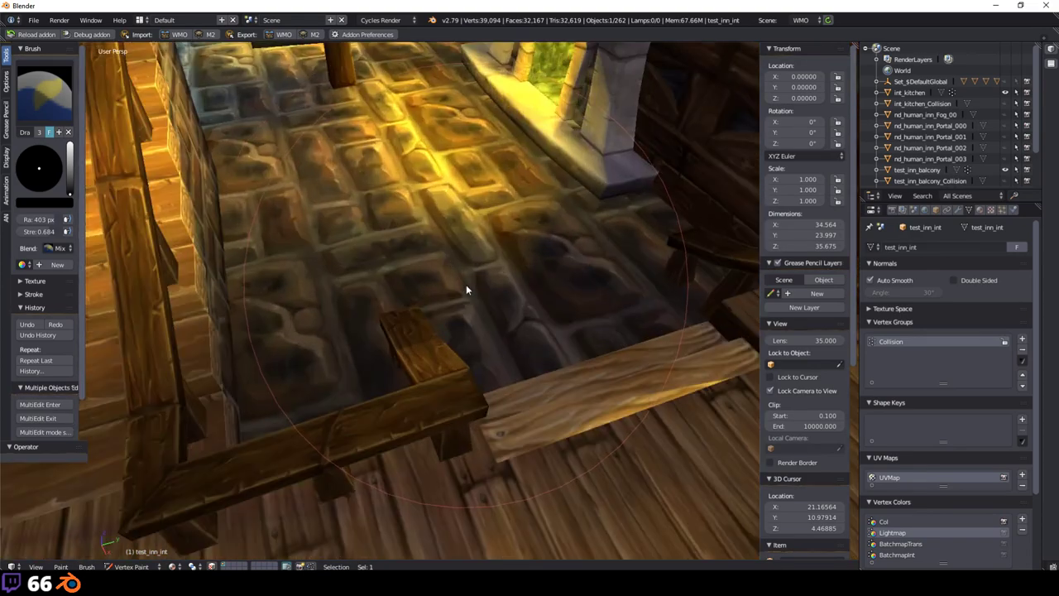
{"action": "mouse_move", "coordinate": [466, 284]}
{"action": "left_mouse_down"}
{"action": "mouse_move", "coordinate": [437, 178]}
{"action": "mouse_move", "coordinate": [555, 214]}
{"action": "mouse_move", "coordinate": [477, 174]}
{"action": "left_mouse_up"}
{"action": "mouse_move", "coordinate": [478, 174]}
{"action": "middle_mouse_down"}
{"action": "mouse_move", "coordinate": [552, 376]}
{"action": "mouse_move", "coordinate": [551, 362]}
{"action": "middle_mouse_up"}
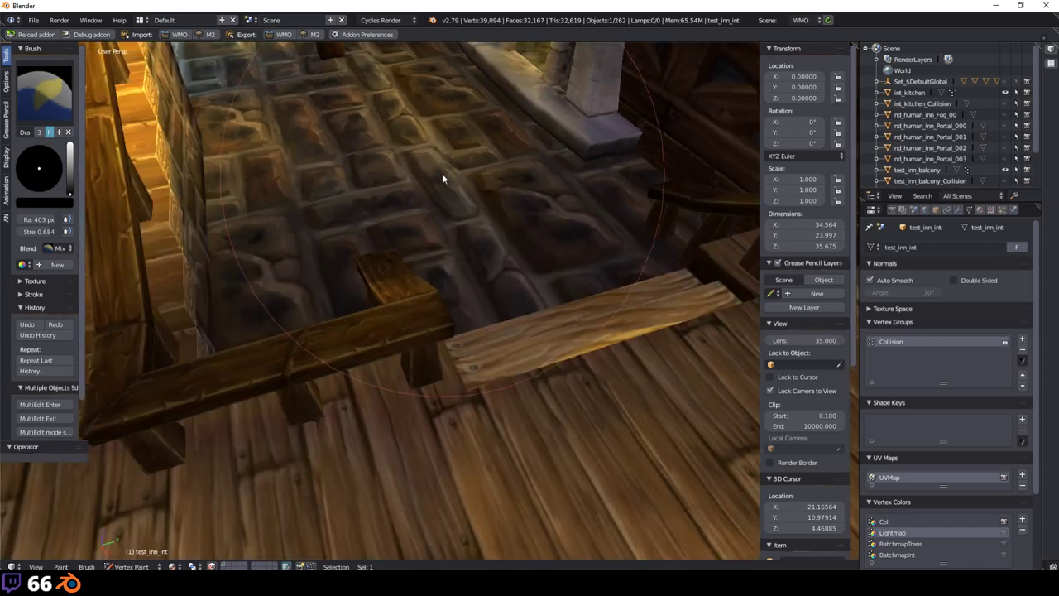
{"action": "mouse_move", "coordinate": [439, 177]}
{"action": "left_mouse_down"}
{"action": "mouse_move", "coordinate": [609, 346]}
{"action": "mouse_move", "coordinate": [378, 262]}
{"action": "left_mouse_up"}
Step: Switch the brush to white and brighten the stone floor and wooden floor planks
{"action": "left_click_drag", "start_coordinate": [70, 157], "coordinate": [70, 142]}
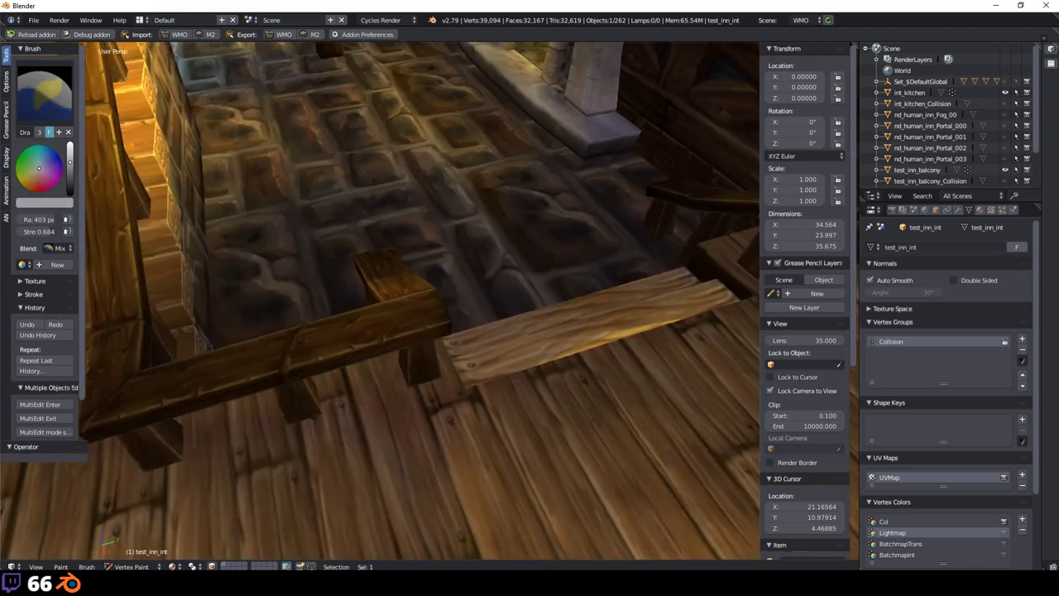
{"action": "middle_click_drag", "start_coordinate": [331, 248], "coordinate": [399, 197]}
{"action": "mouse_move", "coordinate": [399, 197]}
{"action": "left_mouse_down"}
{"action": "mouse_move", "coordinate": [331, 189]}
{"action": "mouse_move", "coordinate": [449, 187]}
{"action": "mouse_move", "coordinate": [538, 347]}
{"action": "left_mouse_up"}
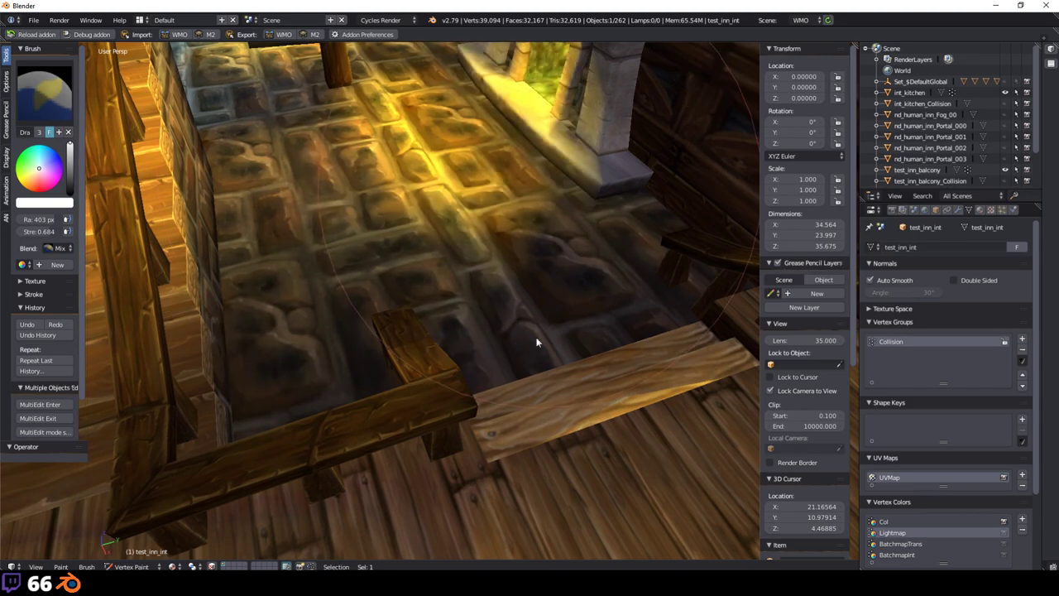
{"action": "mouse_move", "coordinate": [538, 347]}
{"action": "middle_mouse_down"}
{"action": "mouse_move", "coordinate": [563, 308]}
{"action": "mouse_move", "coordinate": [547, 443]}
{"action": "middle_mouse_up"}
{"action": "mouse_move", "coordinate": [548, 443]}
{"action": "left_mouse_down"}
{"action": "mouse_move", "coordinate": [493, 549]}
{"action": "mouse_move", "coordinate": [433, 425]}
{"action": "left_mouse_up"}
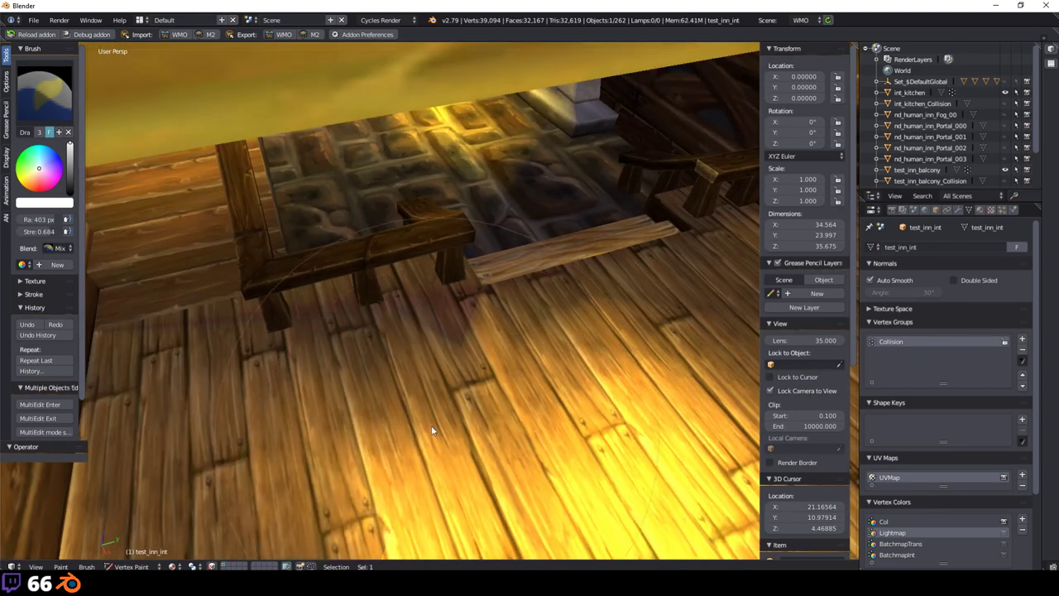
{"action": "middle_click_drag", "start_coordinate": [433, 425], "coordinate": [409, 383]}
{"action": "mouse_move", "coordinate": [408, 383]}
{"action": "left_mouse_down"}
{"action": "mouse_move", "coordinate": [528, 440]}
{"action": "mouse_move", "coordinate": [513, 462]}
{"action": "left_mouse_up"}
{"action": "middle_click_drag", "start_coordinate": [513, 461], "coordinate": [562, 343]}
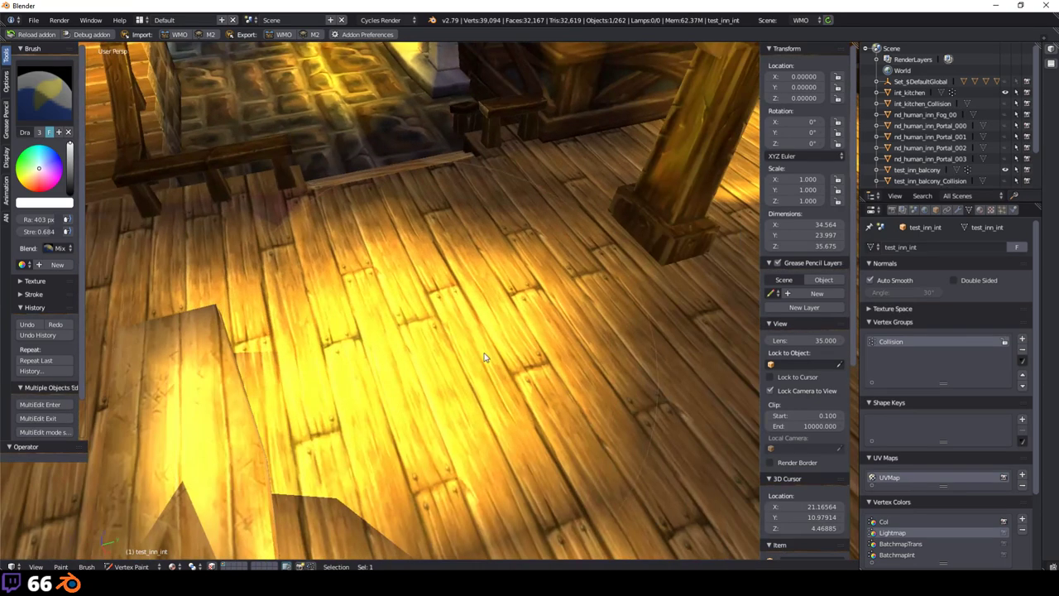
{"action": "mouse_move", "coordinate": [562, 343]}
{"action": "left_mouse_down"}
{"action": "mouse_move", "coordinate": [452, 383]}
{"action": "mouse_move", "coordinate": [336, 360]}
{"action": "mouse_move", "coordinate": [397, 354]}
{"action": "left_mouse_up"}
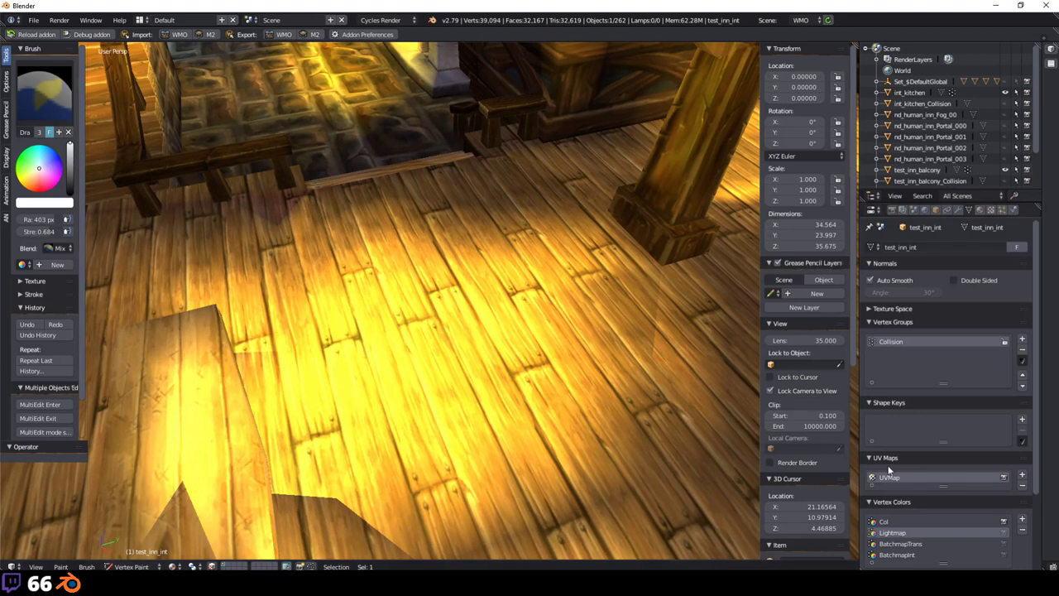
Step: Enable Lighten Indoor in the WMO Root scene settings and darken the floor with a dark grey brush
{"action": "left_click", "coordinate": [912, 209]}
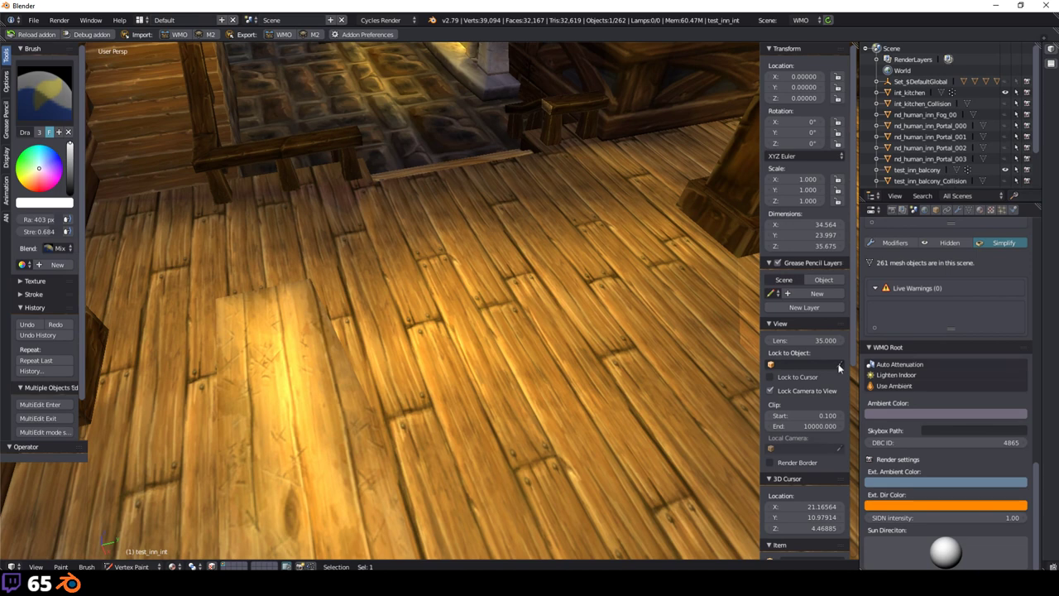
{"action": "left_click", "coordinate": [986, 377]}
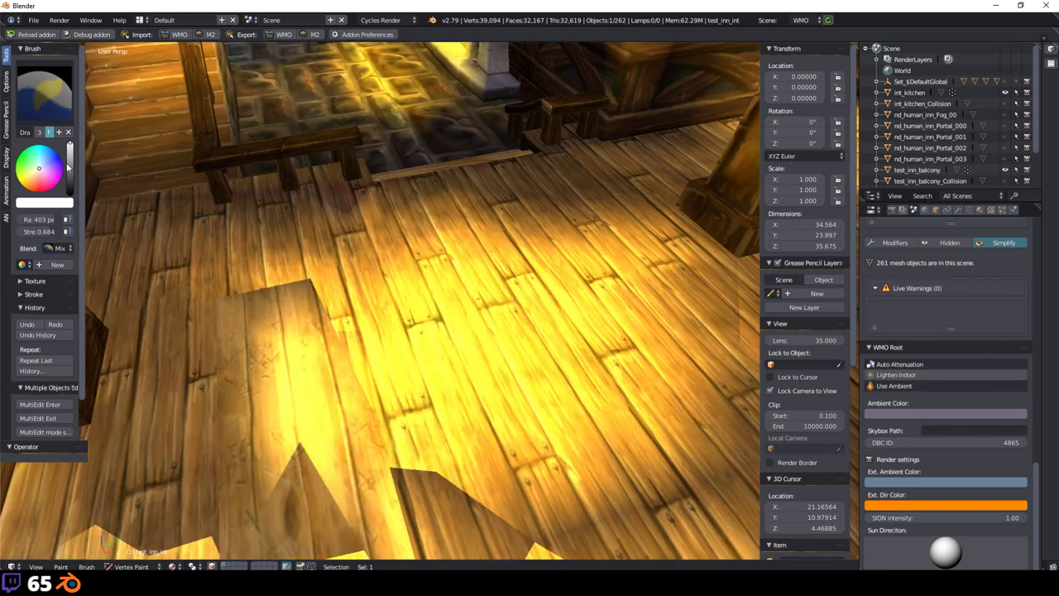
{"action": "left_click", "coordinate": [57, 204]}
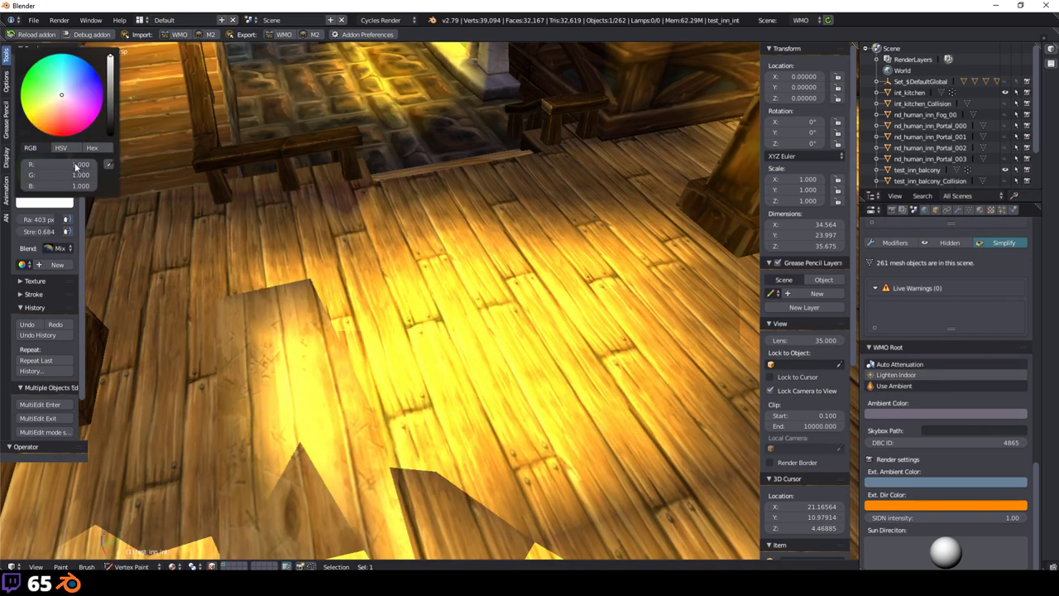
{"action": "left_click_drag", "start_coordinate": [75, 166], "coordinate": [75, 186]}
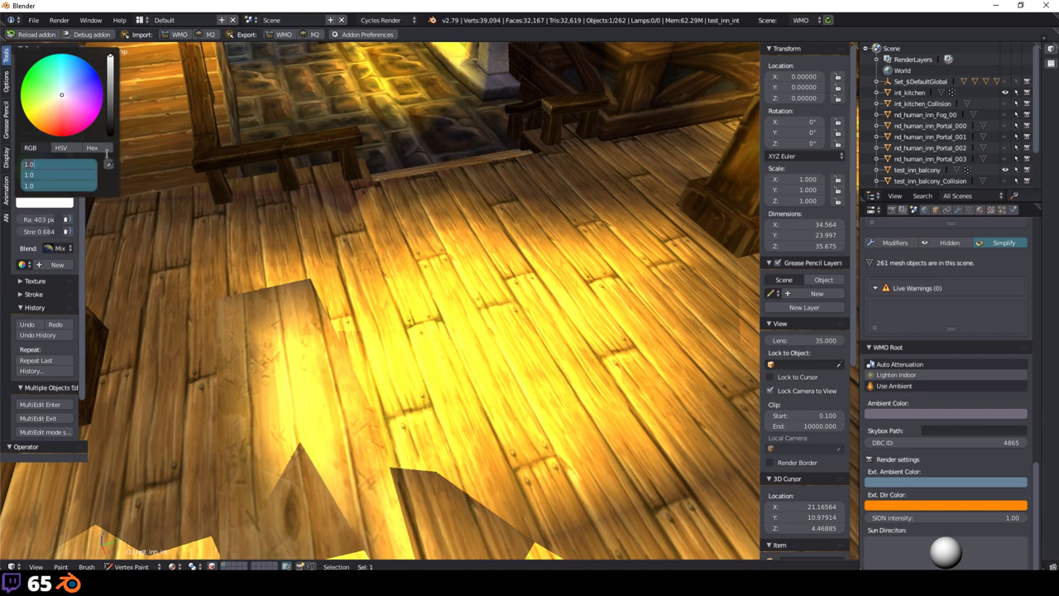
{"action": "type", "text": "0.25"}
{"action": "key", "text": "Return"}
{"action": "mouse_move", "coordinate": [628, 115]}
{"action": "left_mouse_down"}
{"action": "mouse_move", "coordinate": [508, 350]}
{"action": "mouse_move", "coordinate": [598, 350]}
{"action": "mouse_move", "coordinate": [662, 381]}
{"action": "mouse_move", "coordinate": [460, 342]}
{"action": "left_mouse_up"}
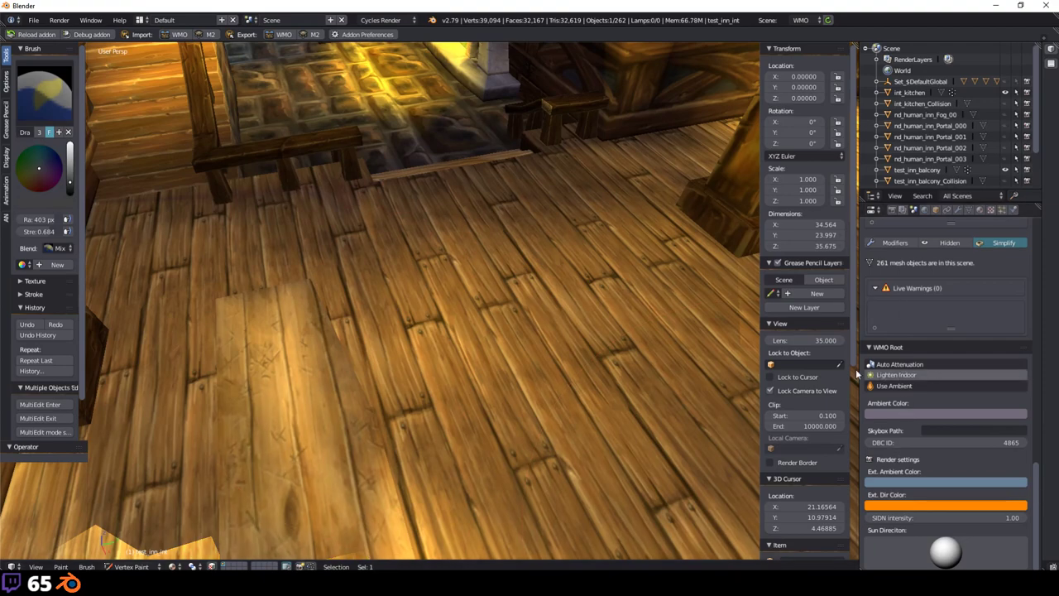
Step: Orbit and zoom around the pillar, bench, floor, window and doorway to inspect the painting
{"action": "middle_click_drag", "start_coordinate": [678, 314], "coordinate": [222, 217]}
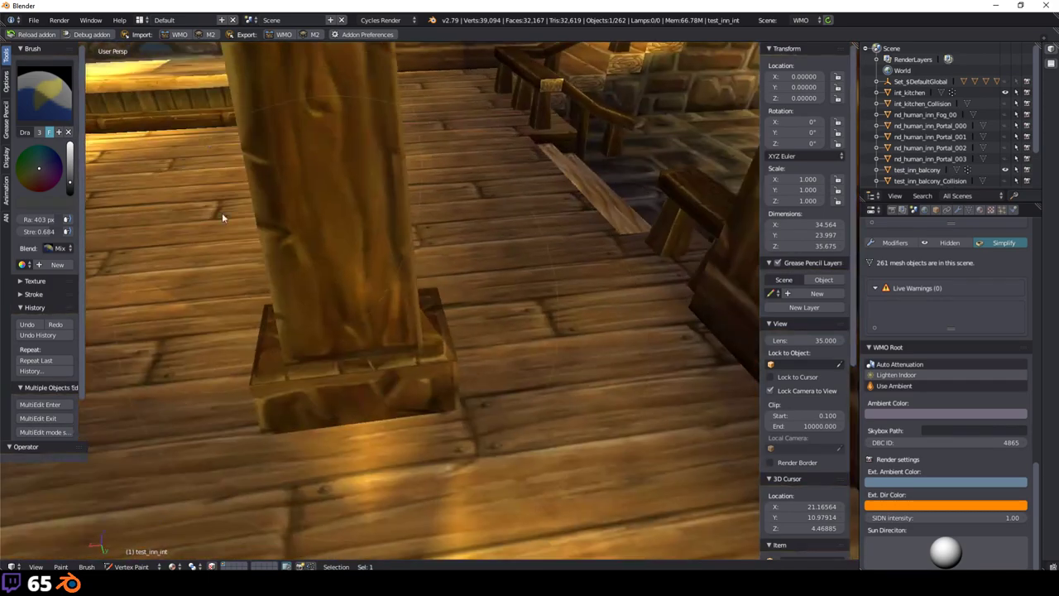
{"action": "middle_click_drag", "start_coordinate": [298, 321], "coordinate": [375, 258]}
{"action": "scroll", "coordinate": [375, 258], "scroll_direction": "up", "scroll_amount": 3}
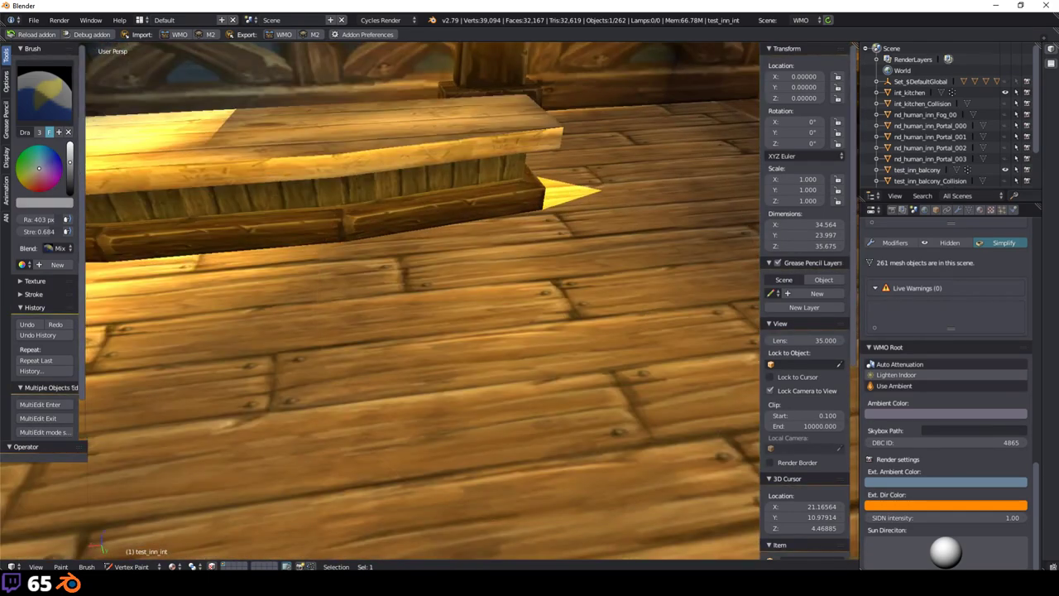
{"action": "scroll", "coordinate": [353, 378], "scroll_direction": "down", "scroll_amount": 5}
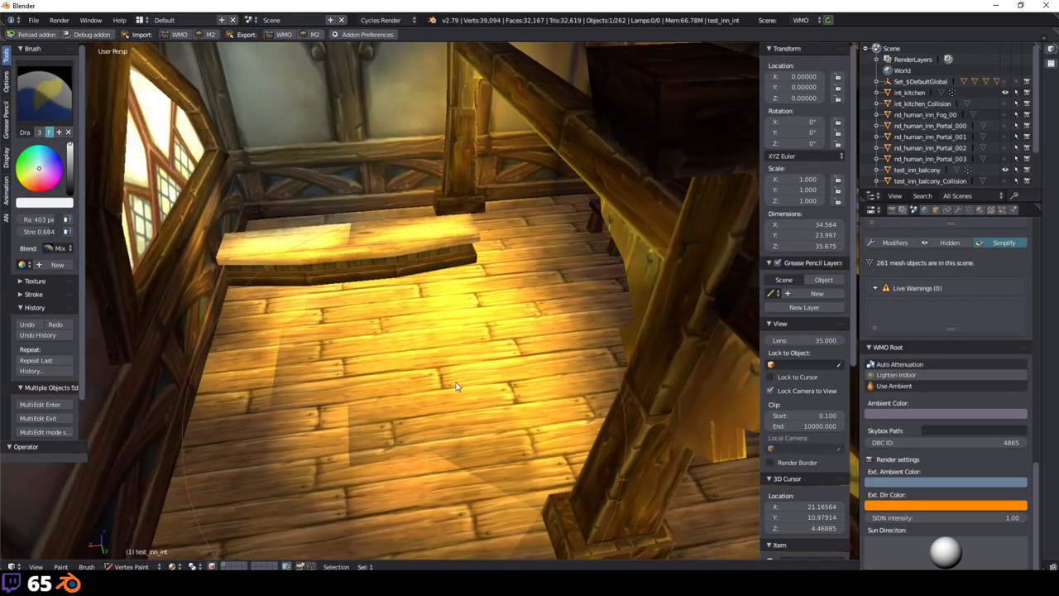
{"action": "scroll", "coordinate": [522, 363], "scroll_direction": "up", "scroll_amount": 4}
{"action": "middle_click_drag", "start_coordinate": [522, 363], "coordinate": [295, 265]}
{"action": "scroll", "coordinate": [491, 318], "scroll_direction": "up", "scroll_amount": 3}
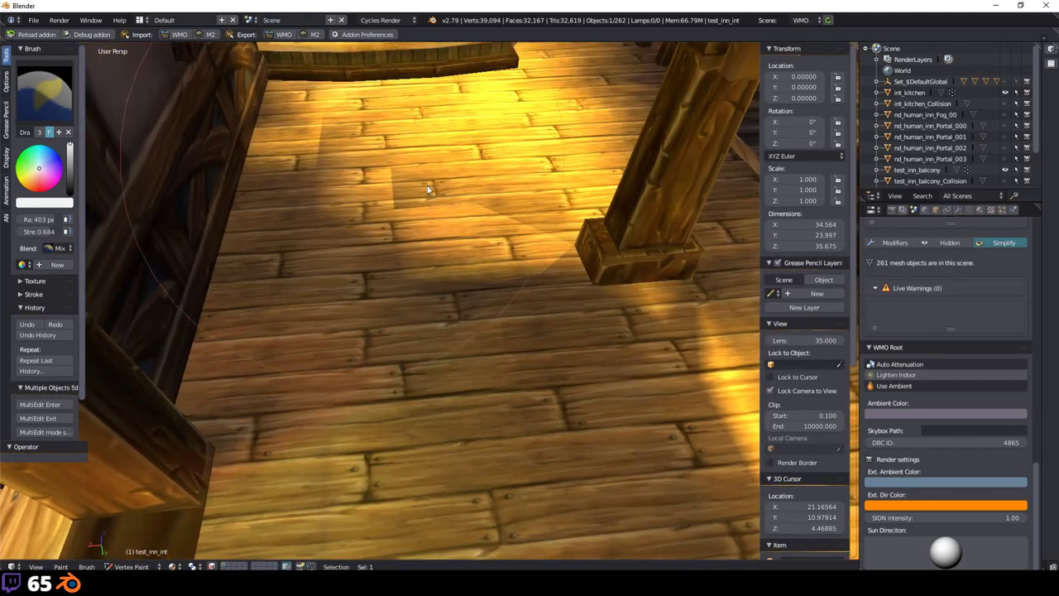
{"action": "middle_click_drag", "start_coordinate": [539, 385], "coordinate": [430, 229]}
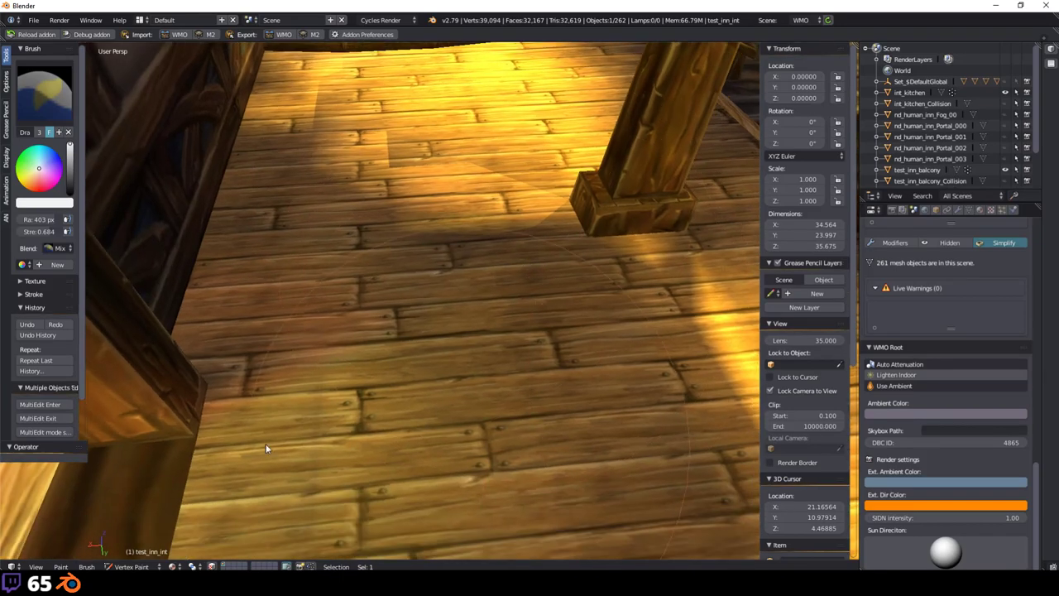
{"action": "middle_click_drag", "start_coordinate": [386, 421], "coordinate": [464, 350]}
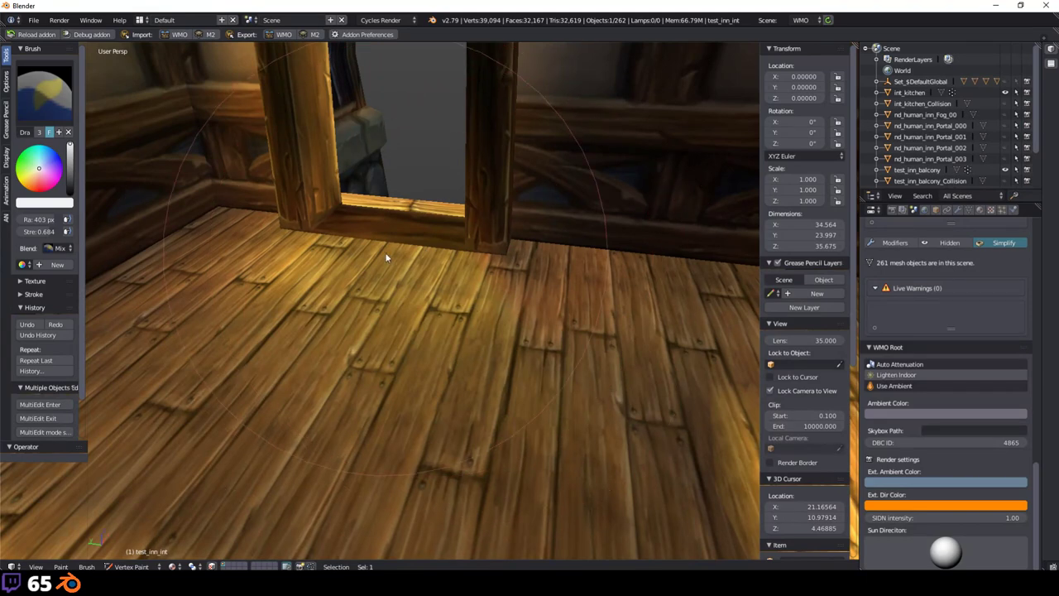
{"action": "scroll", "coordinate": [386, 232], "scroll_direction": "up", "scroll_amount": 2}
{"action": "scroll", "coordinate": [405, 261], "scroll_direction": "up", "scroll_amount": 1}
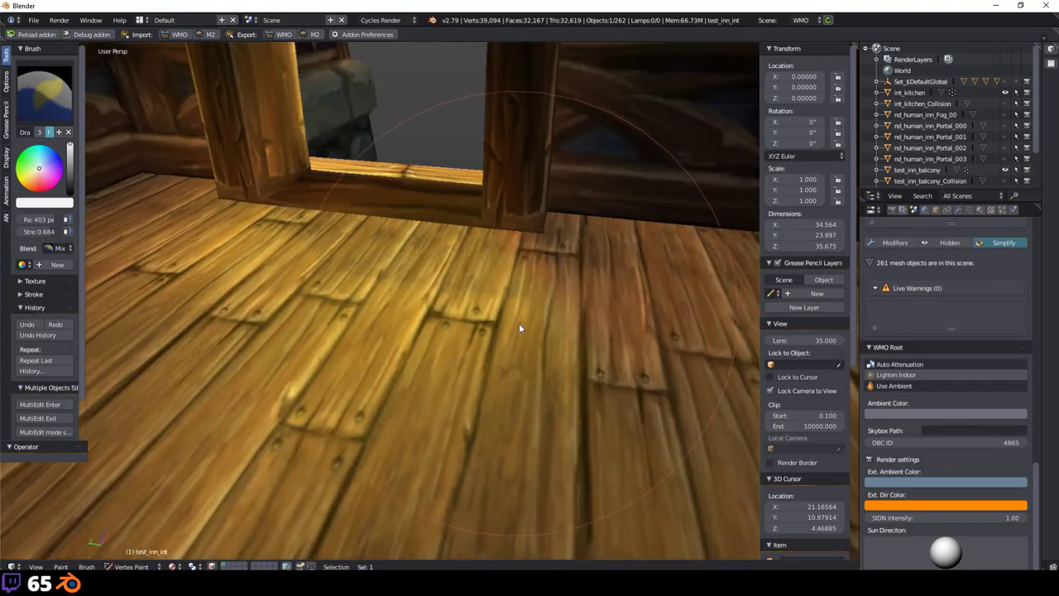
{"action": "scroll", "coordinate": [518, 329], "scroll_direction": "down", "scroll_amount": 2}
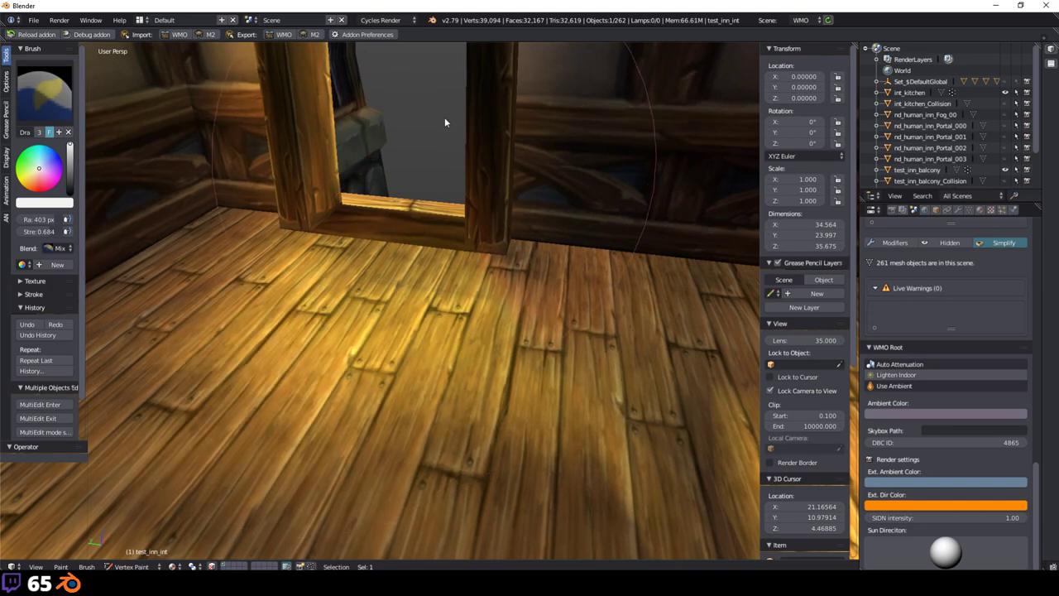
{"action": "middle_click_drag", "start_coordinate": [420, 307], "coordinate": [397, 350]}
{"action": "scroll", "coordinate": [408, 295], "scroll_direction": "up", "scroll_amount": 3}
{"action": "scroll", "coordinate": [406, 295], "scroll_direction": "down", "scroll_amount": 2}
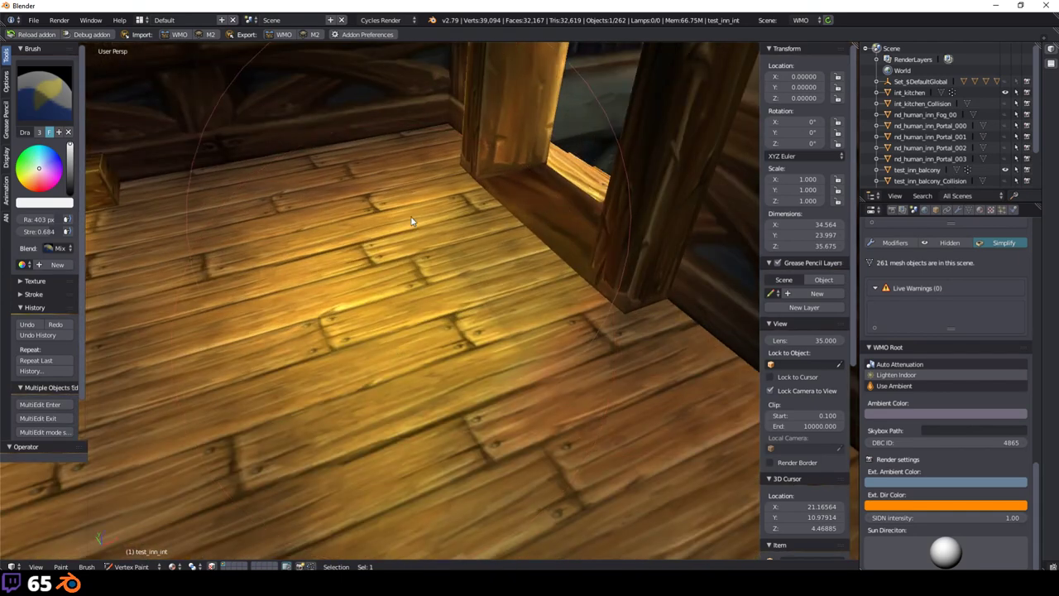
{"action": "middle_click_drag", "start_coordinate": [411, 220], "coordinate": [615, 324]}
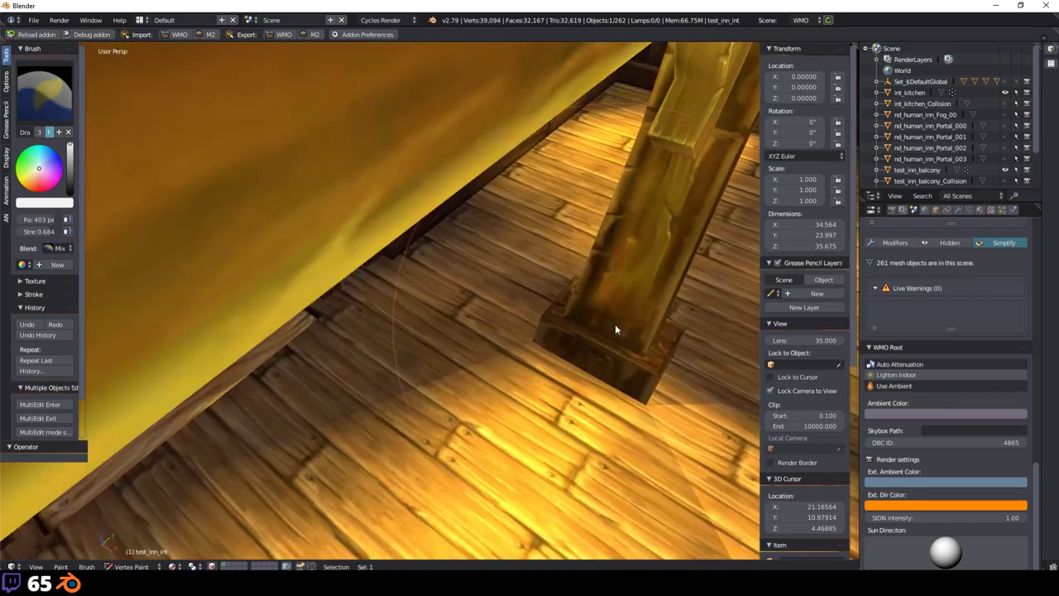
Step: Turn off Lighten Indoor and open the WMO Ambient Color picker
{"action": "left_click", "coordinate": [939, 377]}
{"action": "middle_click_drag", "start_coordinate": [728, 394], "coordinate": [546, 386]}
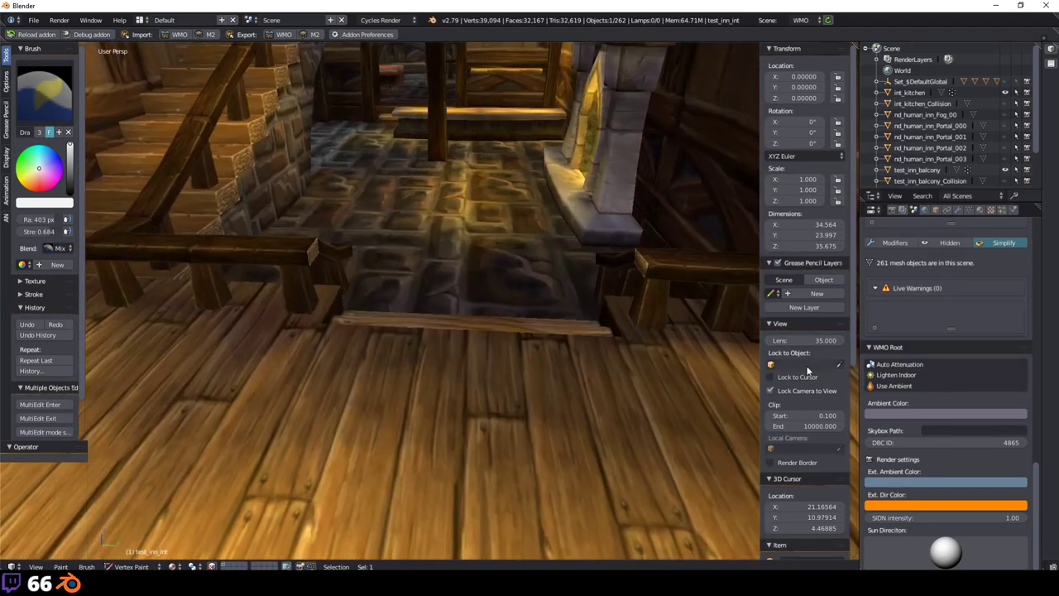
{"action": "left_click", "coordinate": [945, 413]}
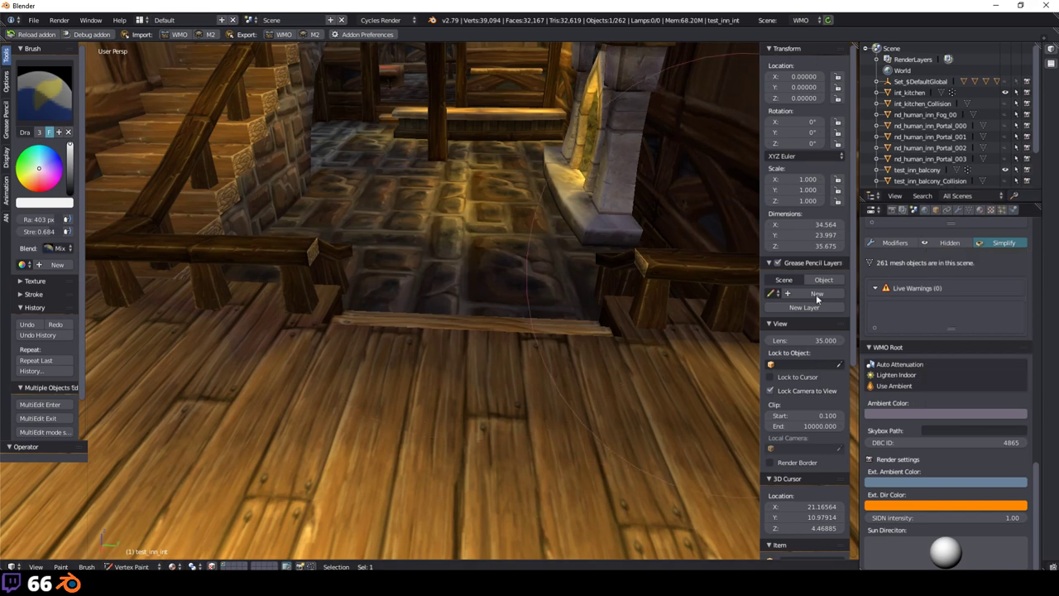
{"action": "left_click", "coordinate": [909, 413]}
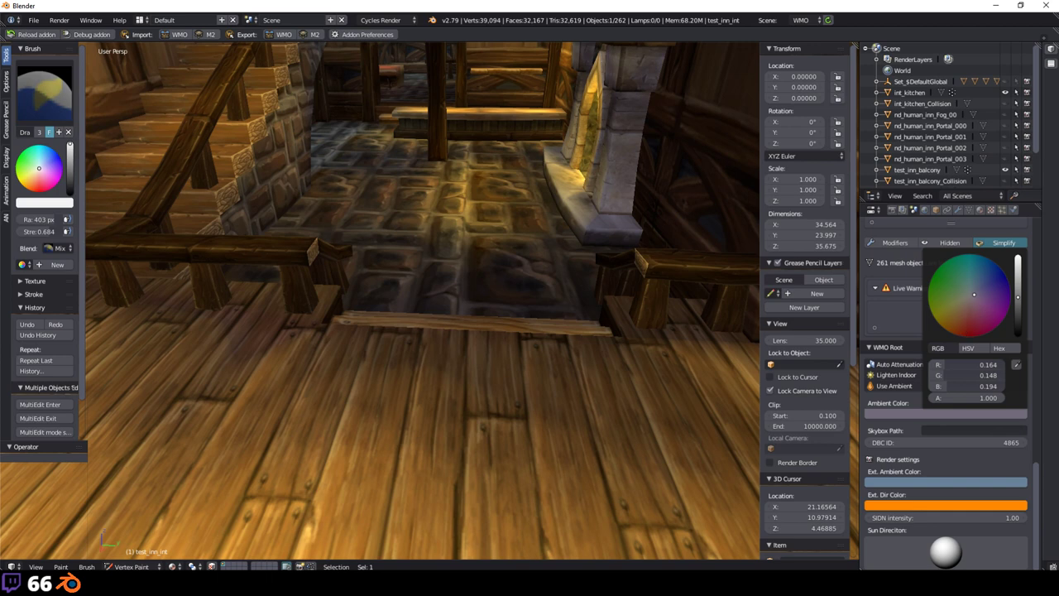
Step: Preview green, yellow-green and blue ambient tints, then cancel to keep the neutral grey
{"action": "left_click_drag", "start_coordinate": [974, 294], "coordinate": [953, 294]}
{"action": "left_click_drag", "start_coordinate": [953, 294], "coordinate": [773, 309]}
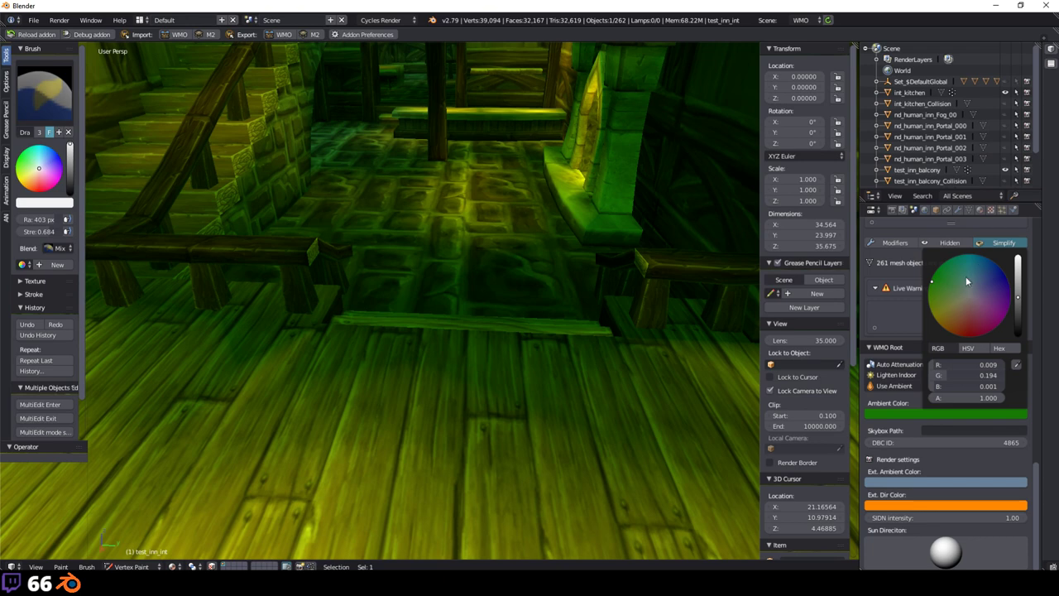
{"action": "left_click_drag", "start_coordinate": [966, 282], "coordinate": [948, 277]}
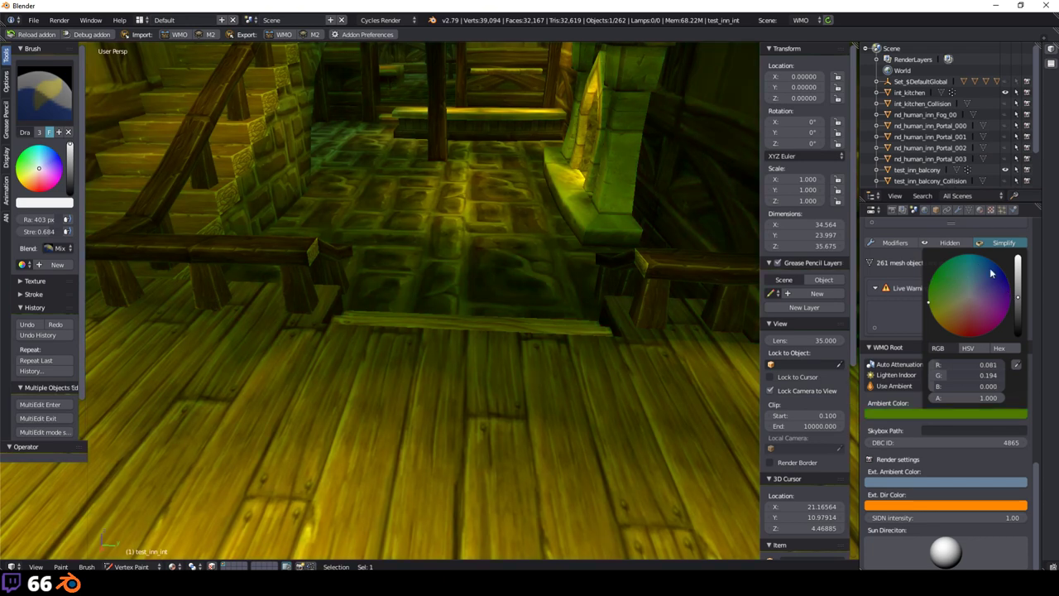
{"action": "left_click", "coordinate": [953, 272]}
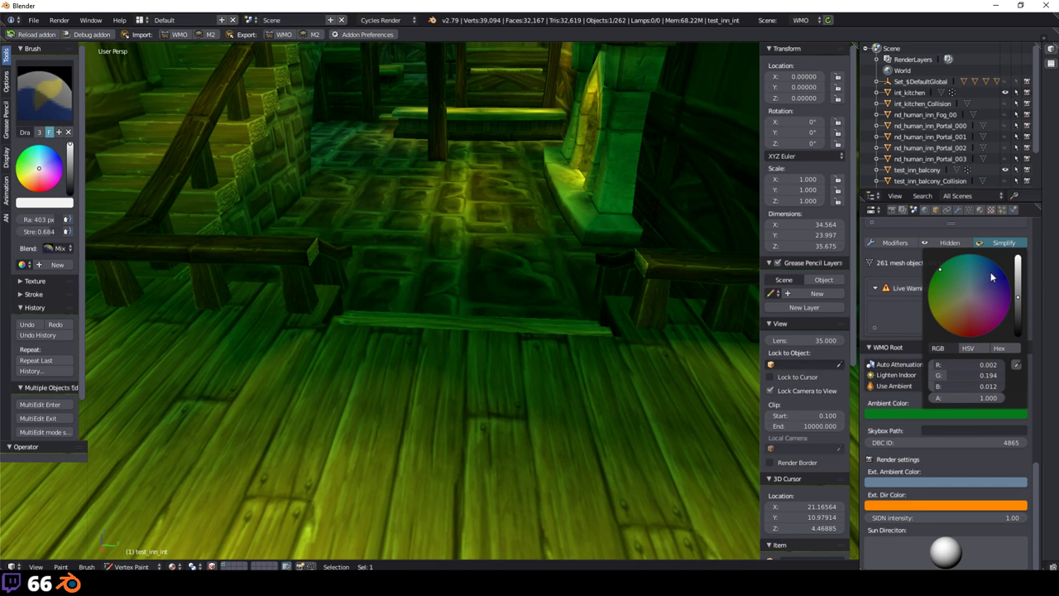
{"action": "left_click", "coordinate": [952, 266]}
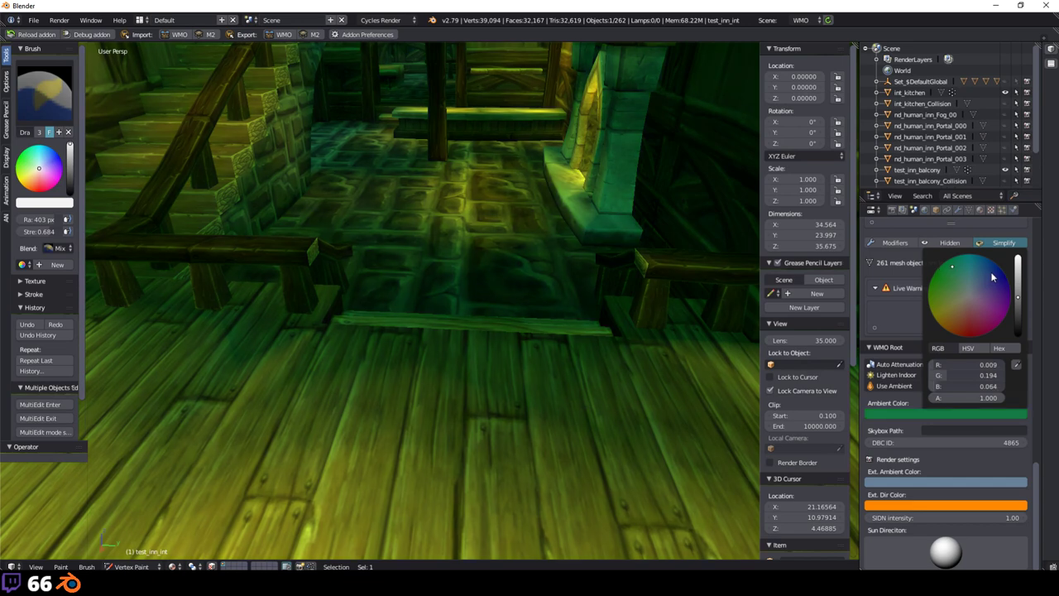
{"action": "left_click", "coordinate": [992, 277]}
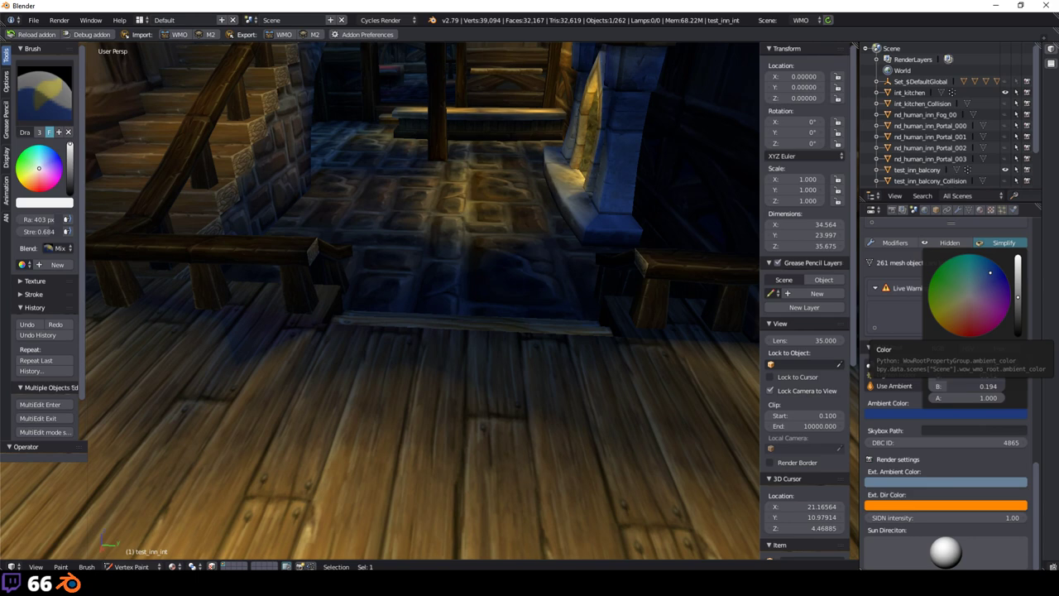
{"action": "key", "text": "Escape"}
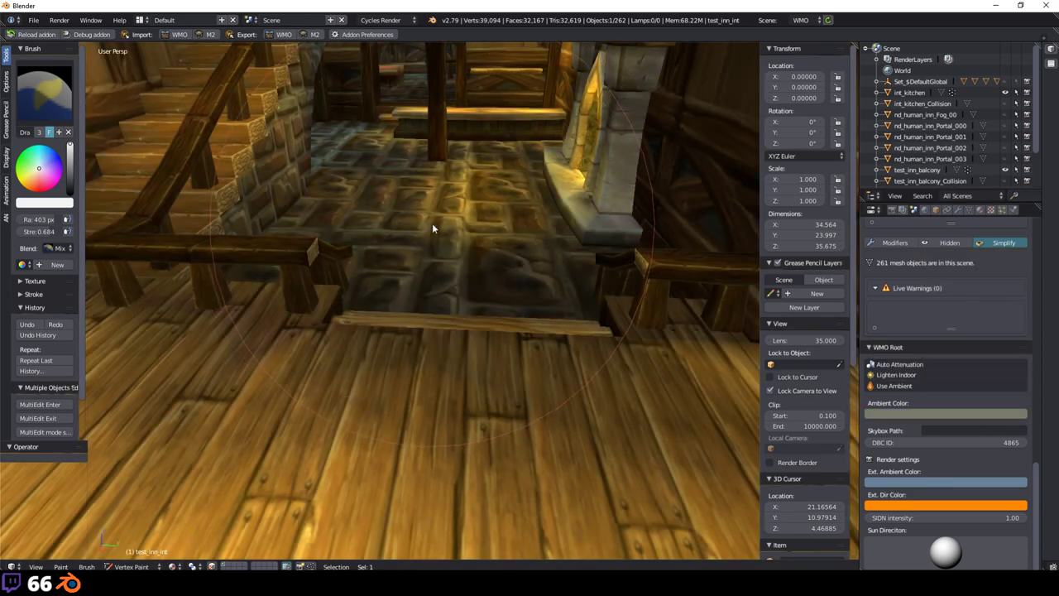
Step: Level the view over the floor and fireplace, then switch test_inn_int from Vertex Paint to Object Mode
{"action": "scroll", "coordinate": [432, 223], "scroll_direction": "down", "scroll_amount": 2}
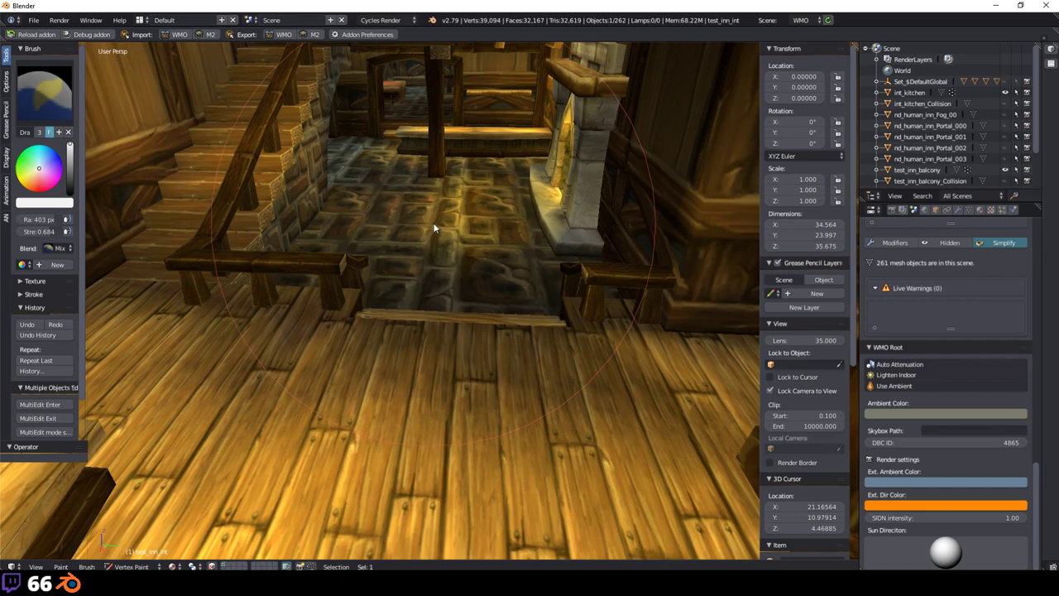
{"action": "key", "text": "KP_8"}
{"action": "key", "text": "KP_8"}
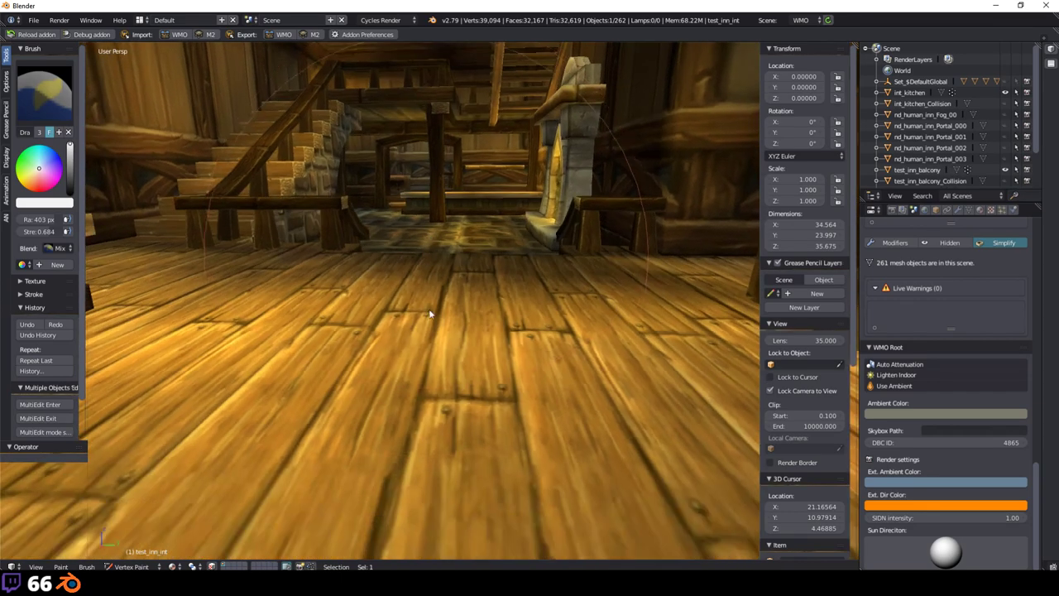
{"action": "scroll", "coordinate": [444, 315], "scroll_direction": "up", "scroll_amount": 5}
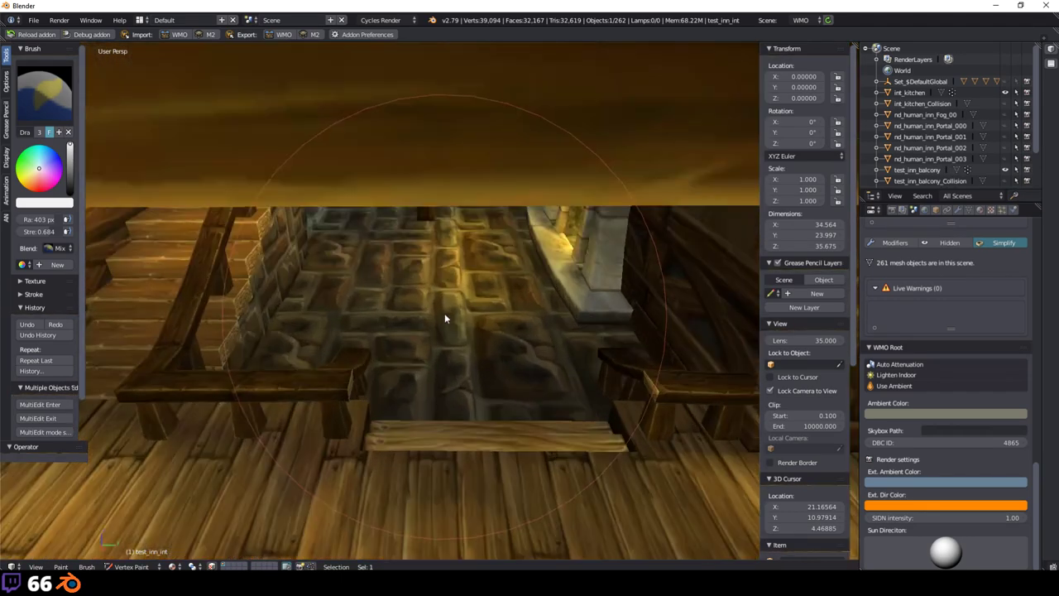
{"action": "key", "text": "KP_8"}
{"action": "key", "text": "KP_8"}
{"action": "key", "text": "KP_8"}
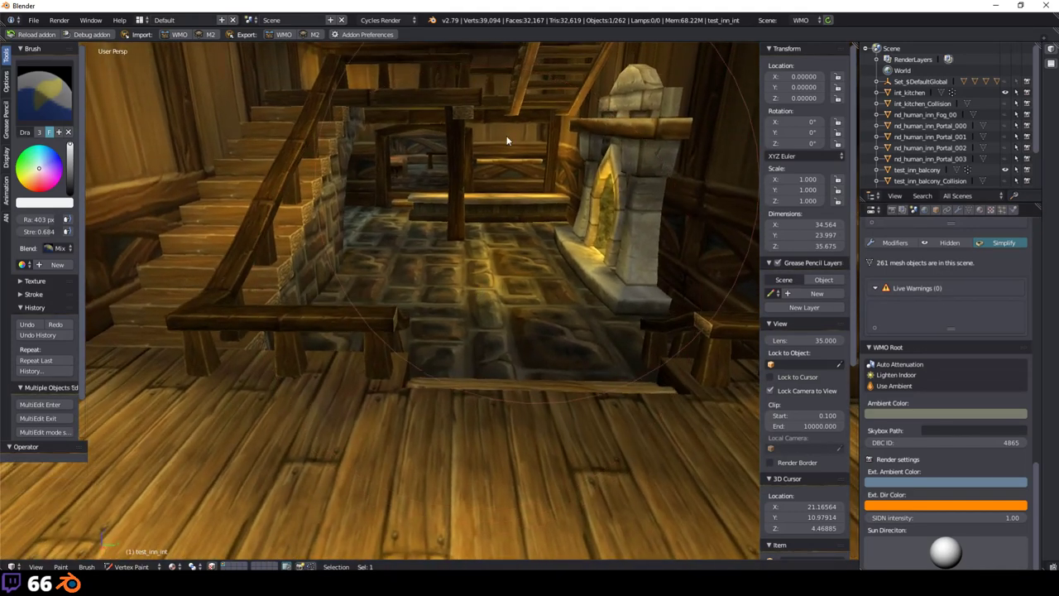
{"action": "middle_click_drag", "start_coordinate": [604, 236], "coordinate": [298, 338]}
{"action": "left_click", "coordinate": [128, 567]}
{"action": "left_click", "coordinate": [130, 492]}
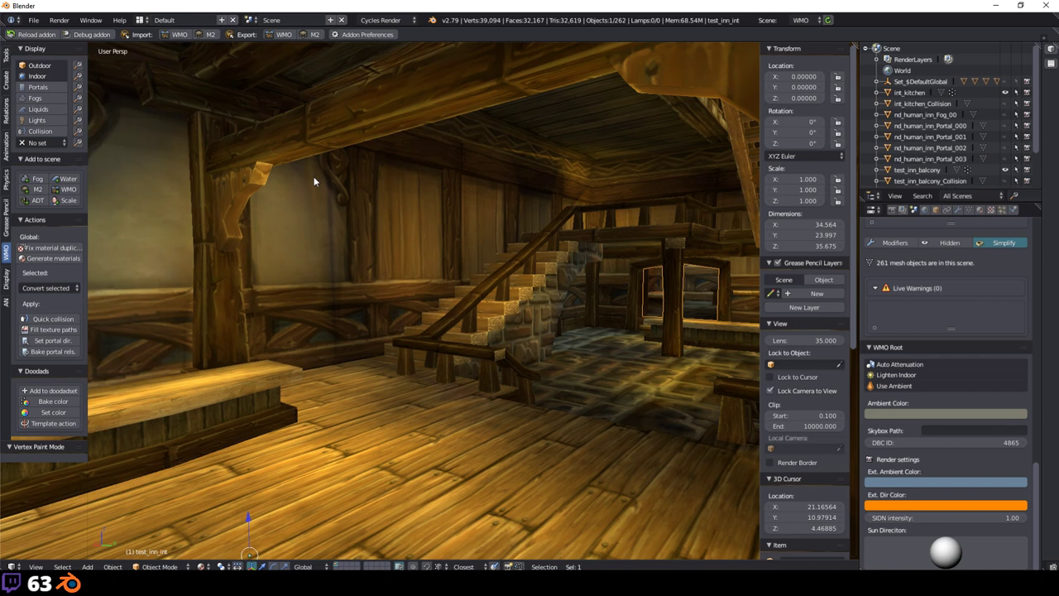
Step: Reveal the hidden collision meshes with Alt+H, then hide them again with H
{"action": "middle_click_drag", "start_coordinate": [315, 185], "coordinate": [347, 281]}
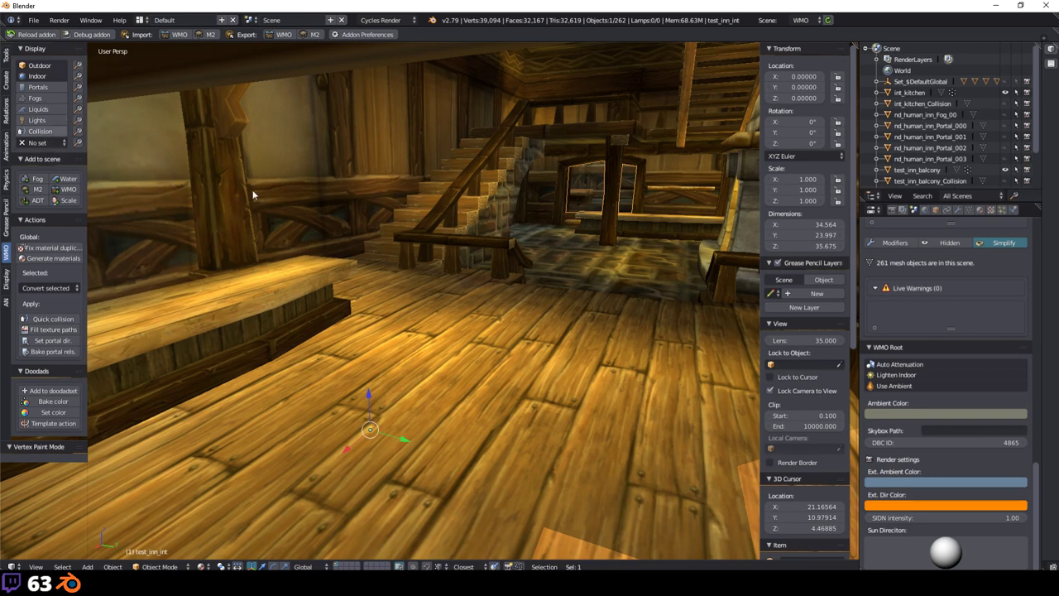
{"action": "key", "text": "alt+h"}
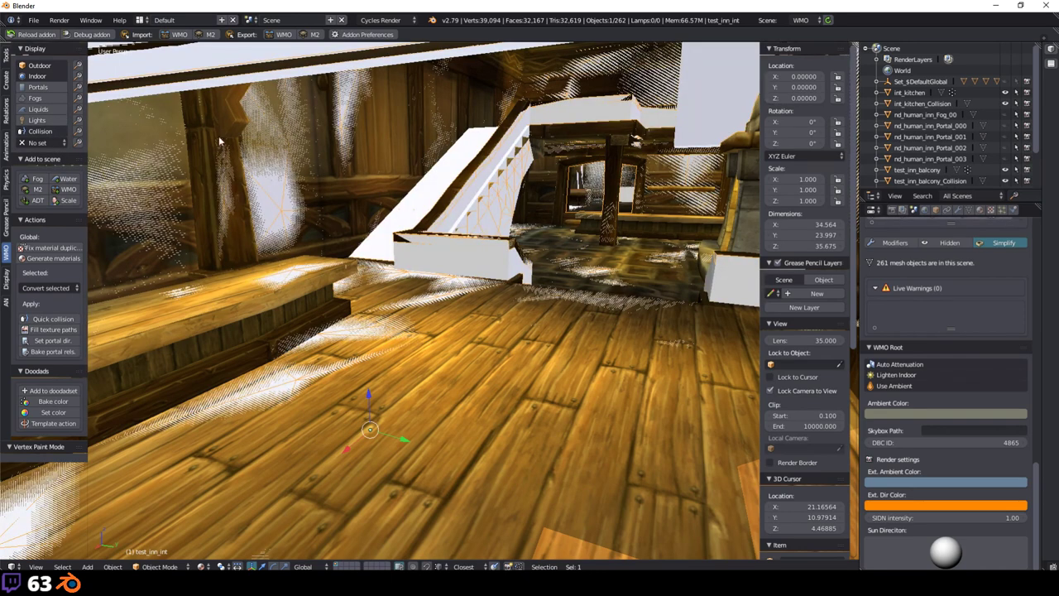
{"action": "middle_click_drag", "start_coordinate": [673, 250], "coordinate": [489, 315]}
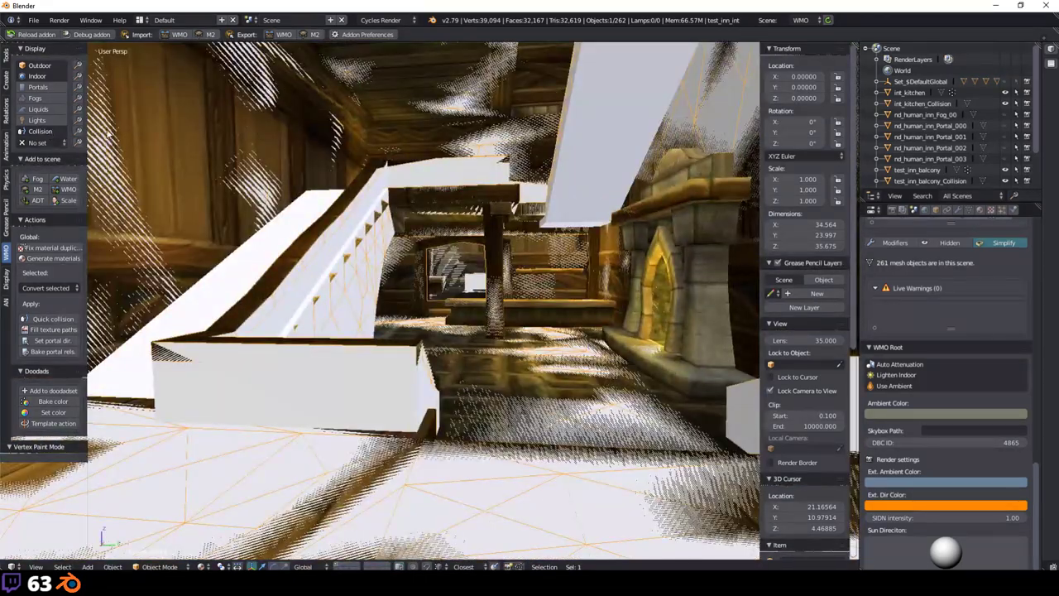
{"action": "key", "text": "h"}
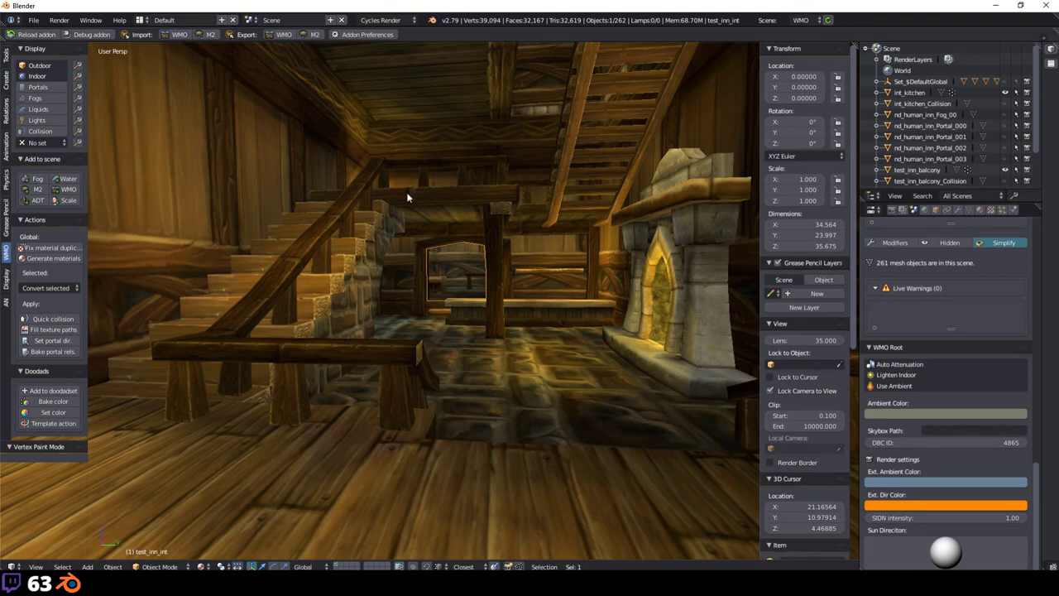
{"action": "scroll", "coordinate": [406, 192], "scroll_direction": "up", "scroll_amount": 1}
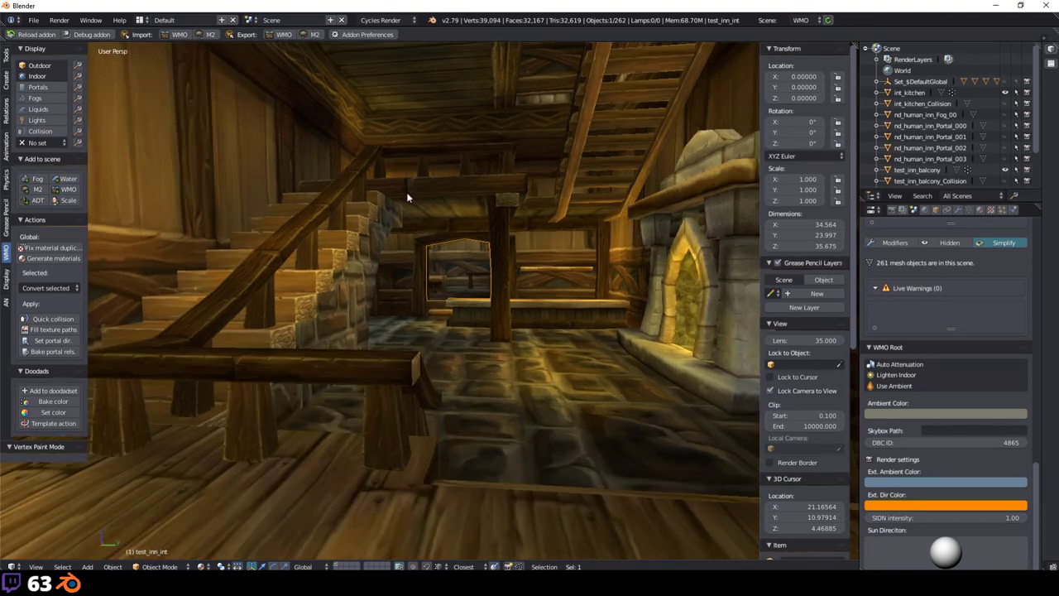
{"action": "scroll", "coordinate": [406, 192], "scroll_direction": "up", "scroll_amount": 2}
{"action": "scroll", "coordinate": [406, 192], "scroll_direction": "down", "scroll_amount": 1}
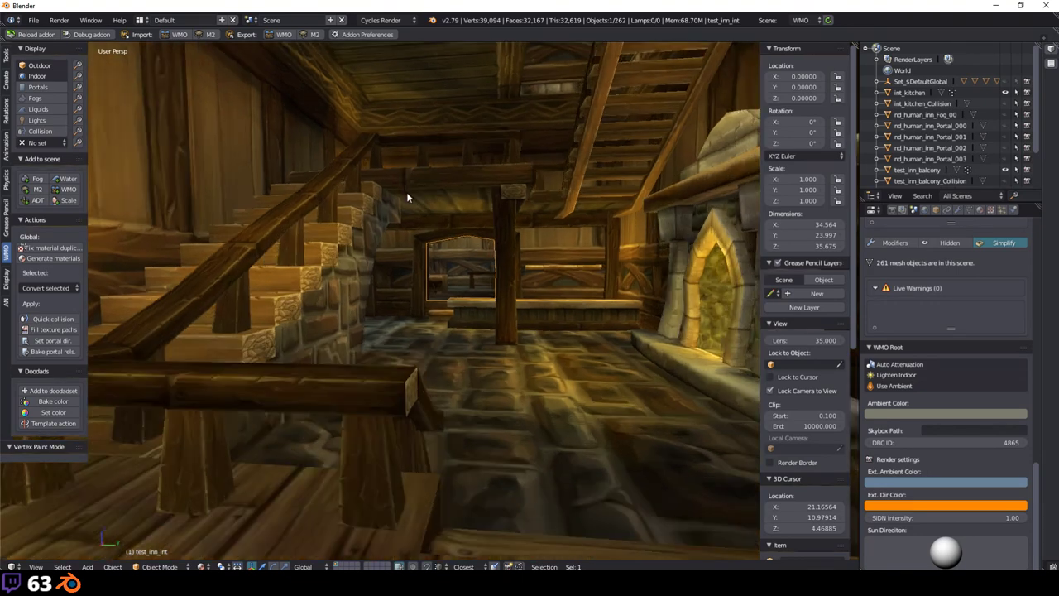
{"action": "scroll", "coordinate": [407, 193], "scroll_direction": "down", "scroll_amount": 1}
{"action": "scroll", "coordinate": [407, 196], "scroll_direction": "up", "scroll_amount": 2}
{"action": "middle_click_drag", "start_coordinate": [406, 194], "coordinate": [538, 239]}
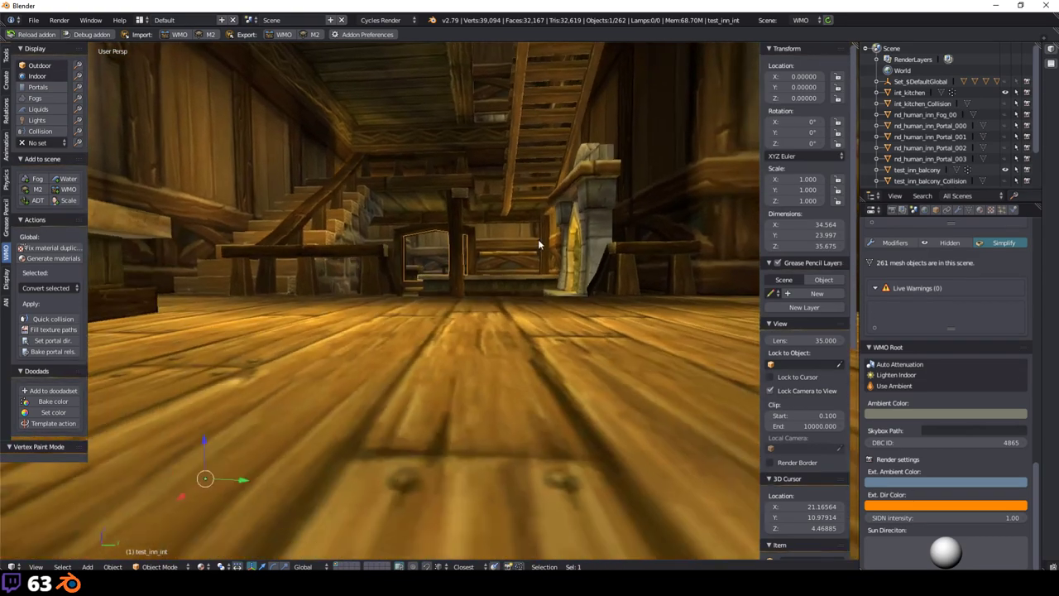
Step: Inspect the object's material settings and orbit around the outside of the inn
{"action": "left_click", "coordinate": [990, 210]}
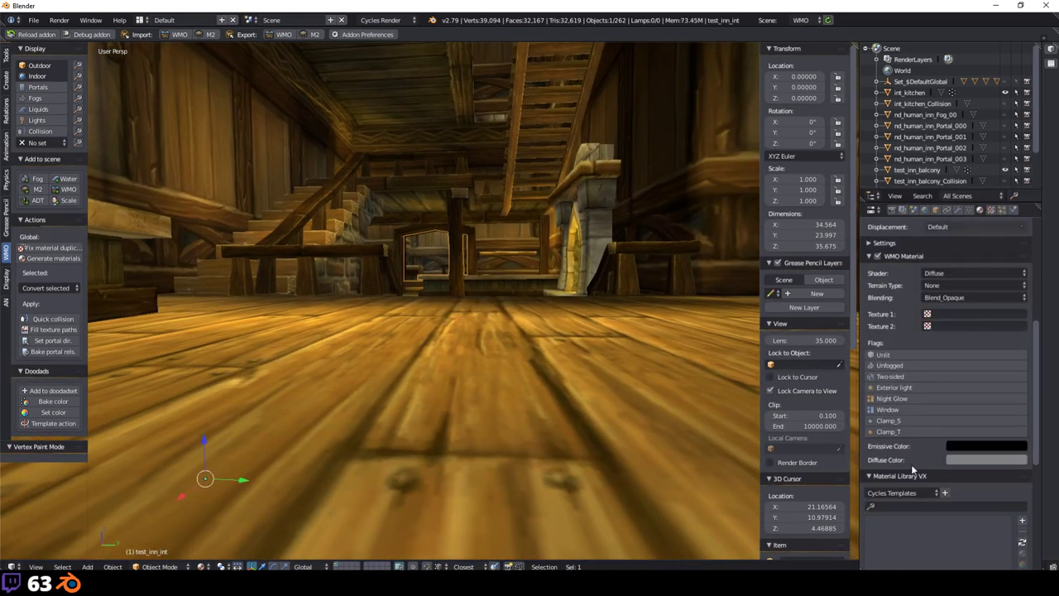
{"action": "scroll", "coordinate": [927, 294], "scroll_direction": "down", "scroll_amount": 3}
{"action": "scroll", "coordinate": [927, 294], "scroll_direction": "down", "scroll_amount": 2}
{"action": "scroll", "coordinate": [525, 224], "scroll_direction": "down", "scroll_amount": 8}
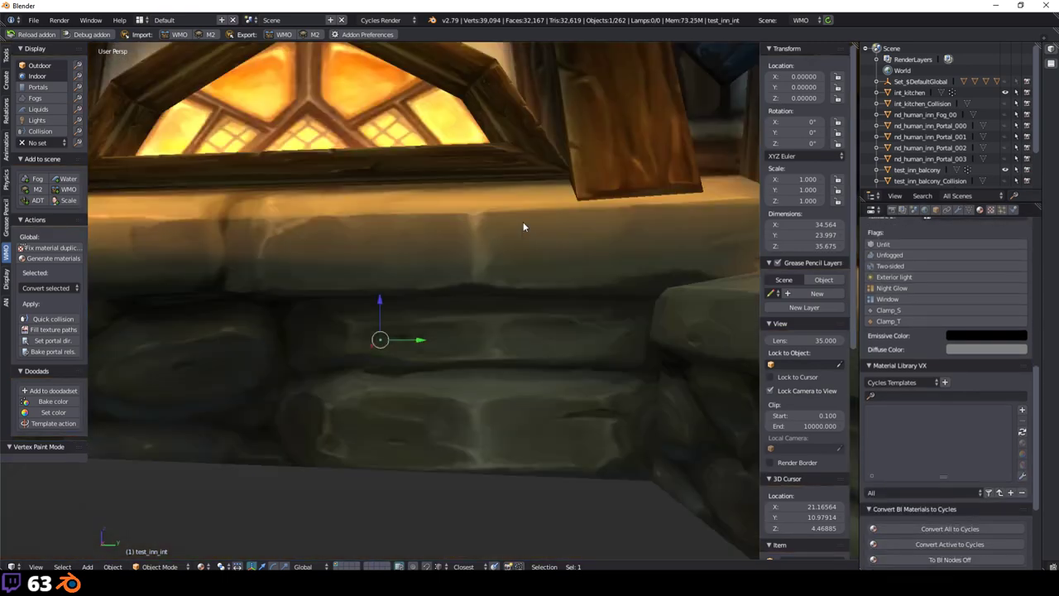
{"action": "middle_click_drag", "start_coordinate": [539, 213], "coordinate": [669, 472]}
{"action": "scroll", "coordinate": [464, 276], "scroll_direction": "up", "scroll_amount": 10}
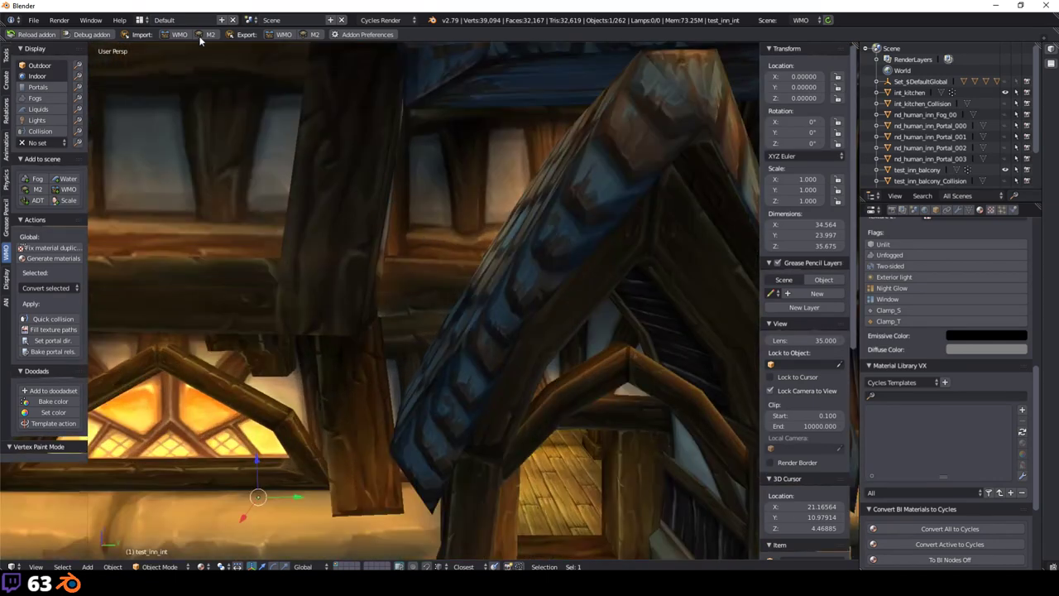
Step: Start a new file, confirming Reload Start-Up File to discard the inn scene
{"action": "left_click", "coordinate": [33, 20]}
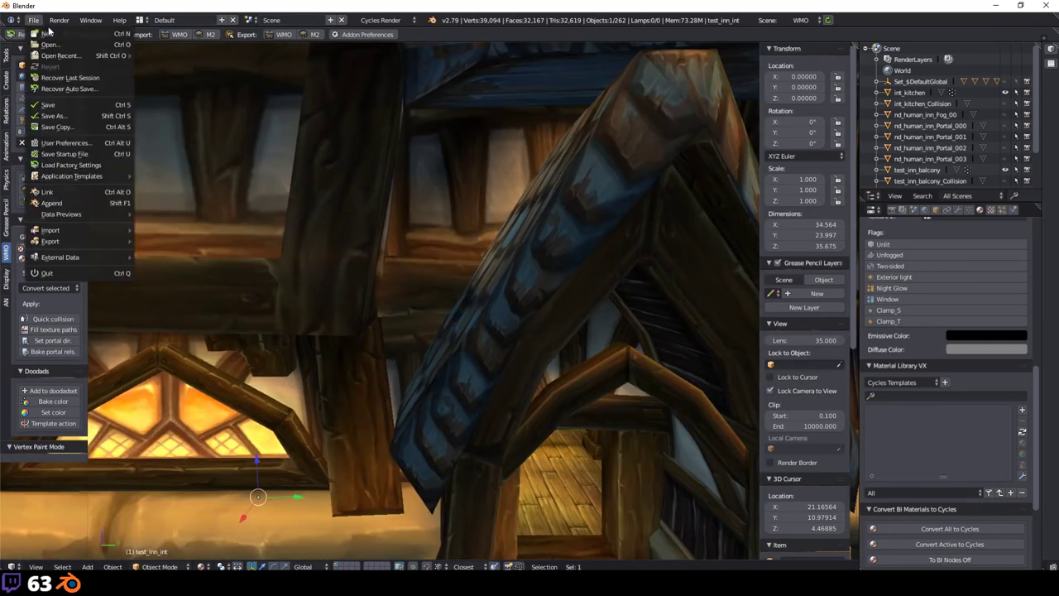
{"action": "left_click", "coordinate": [54, 35]}
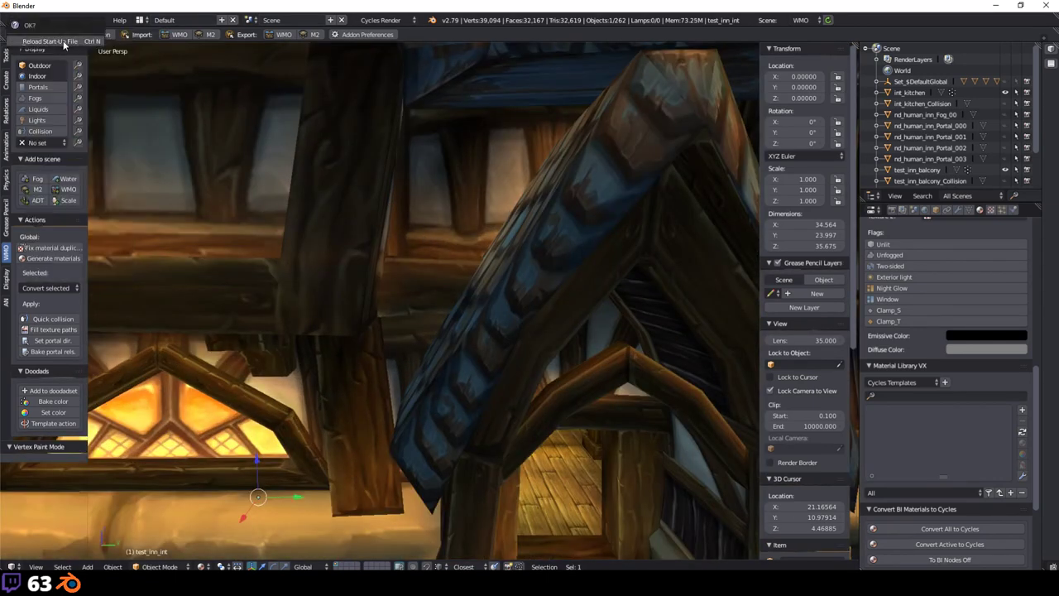
{"action": "left_click", "coordinate": [61, 41]}
Step: Launch Stormwind.blend from Desktop > Stream samples, then bring the empty Blender window back to front
{"action": "mouse_move", "coordinate": [124, 583]}
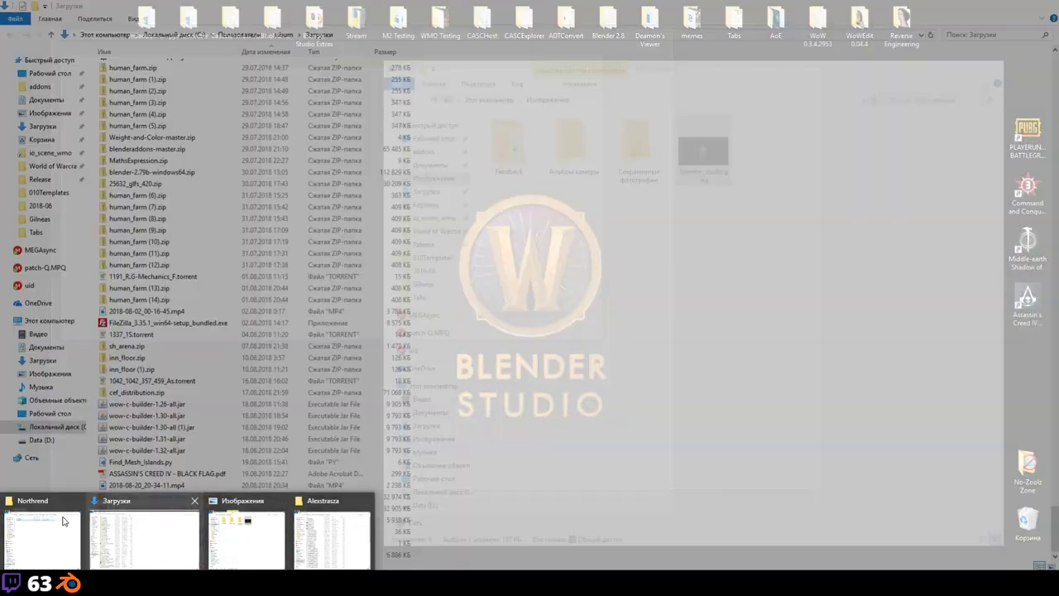
{"action": "left_click", "coordinate": [64, 520]}
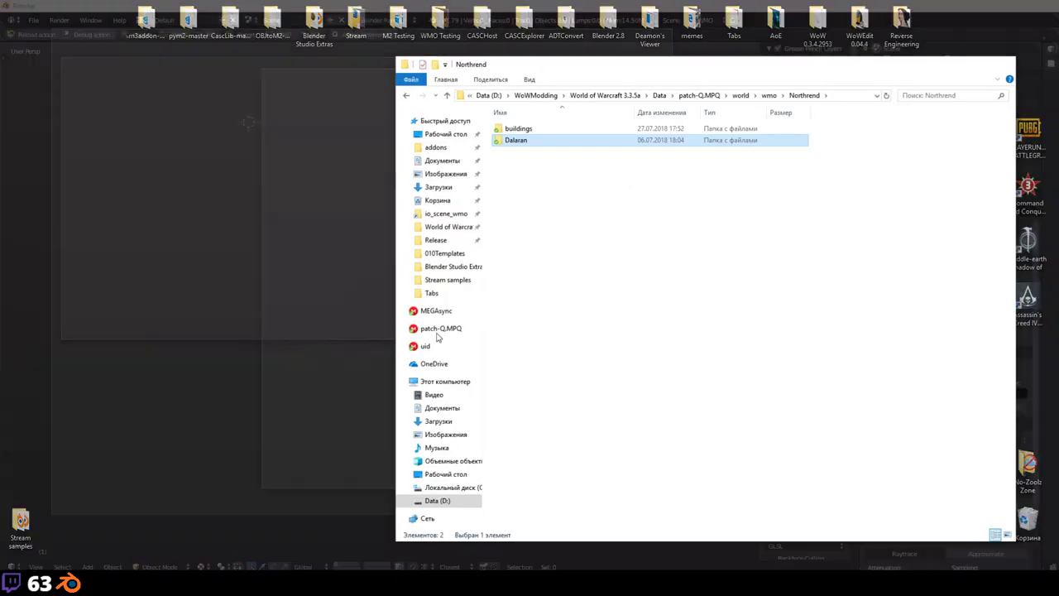
{"action": "left_click", "coordinate": [447, 137]}
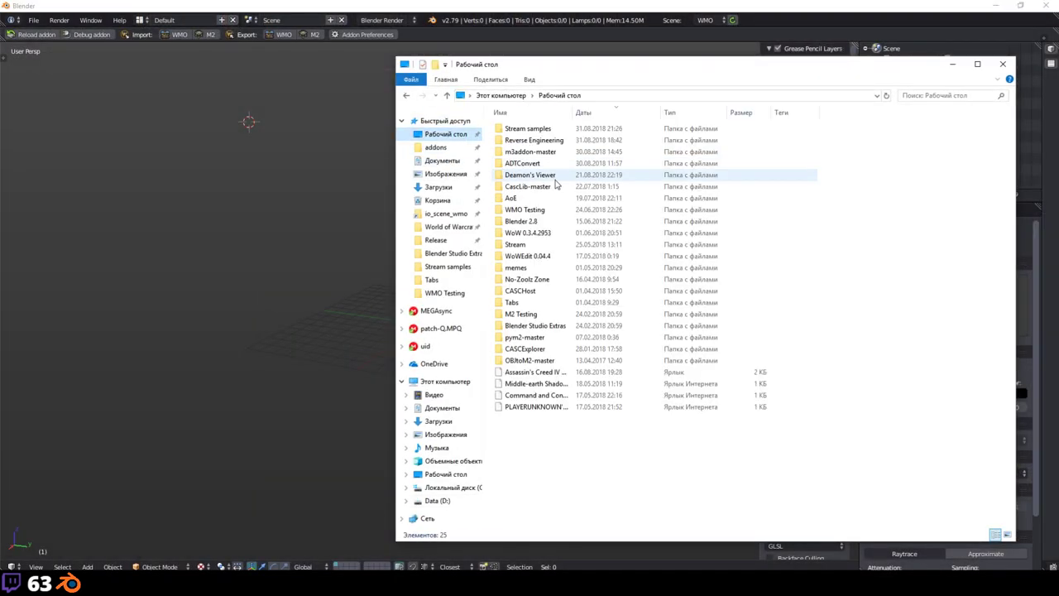
{"action": "left_click", "coordinate": [447, 266]}
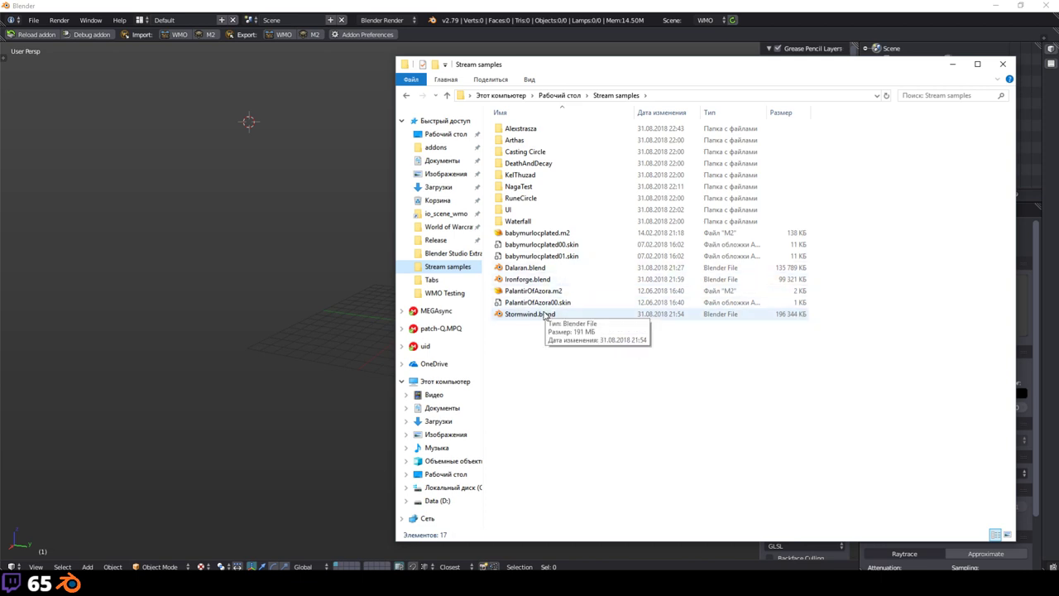
{"action": "double_click", "coordinate": [545, 315]}
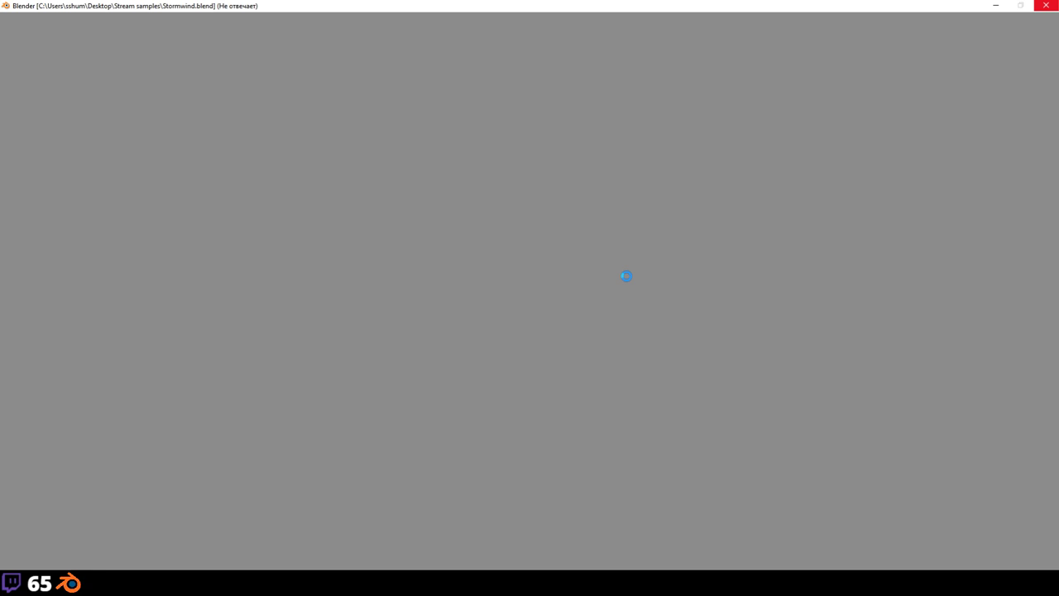
{"action": "mouse_move", "coordinate": [284, 583]}
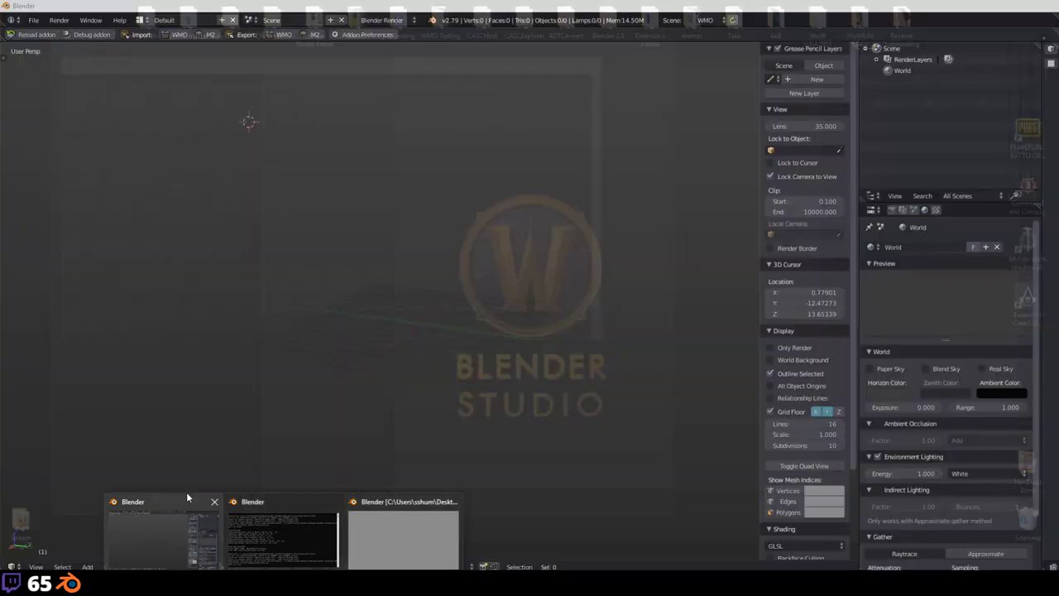
{"action": "left_click", "coordinate": [186, 497]}
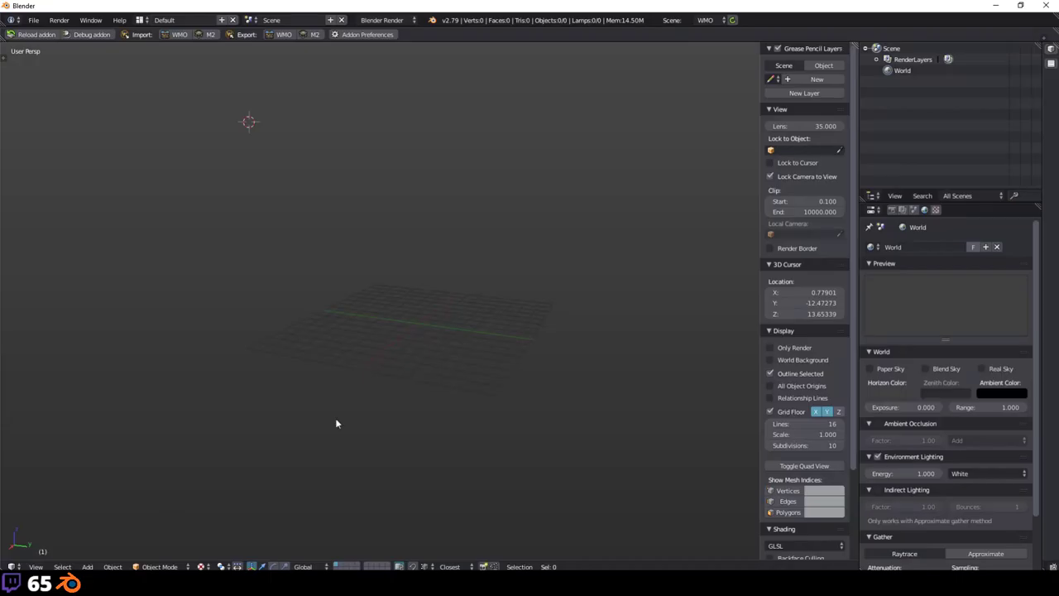
Step: Close the empty Blender window and open Task Manager to check the hung Blender
{"action": "left_click", "coordinate": [1049, 7]}
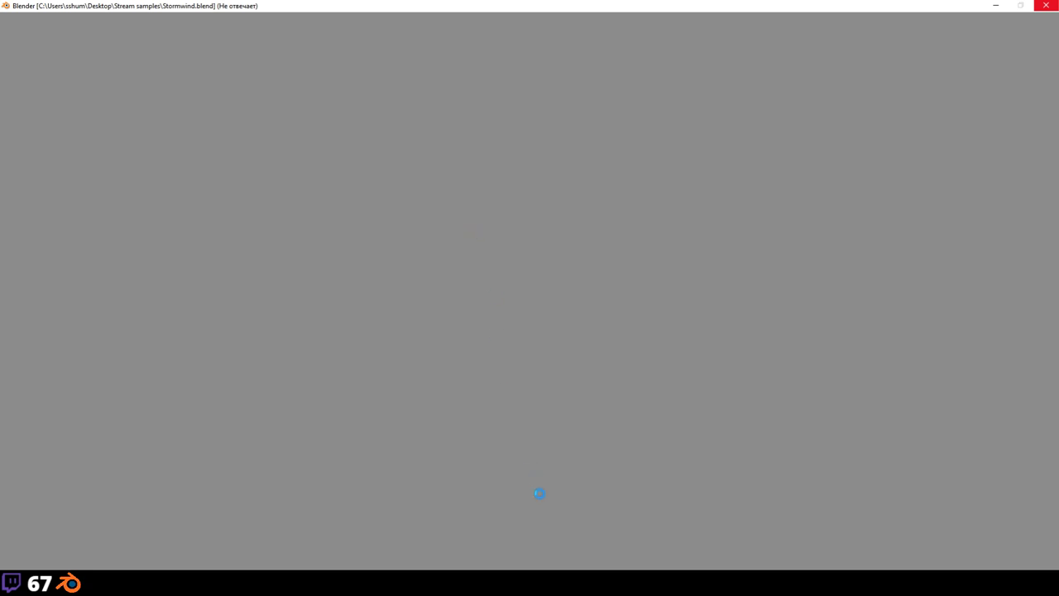
{"action": "key", "text": "ctrl+shift+Escape"}
Step: Select Blender in Task Manager, minimize it, look around the Stormwind city, then minimize Blender
{"action": "left_click", "coordinate": [545, 202]}
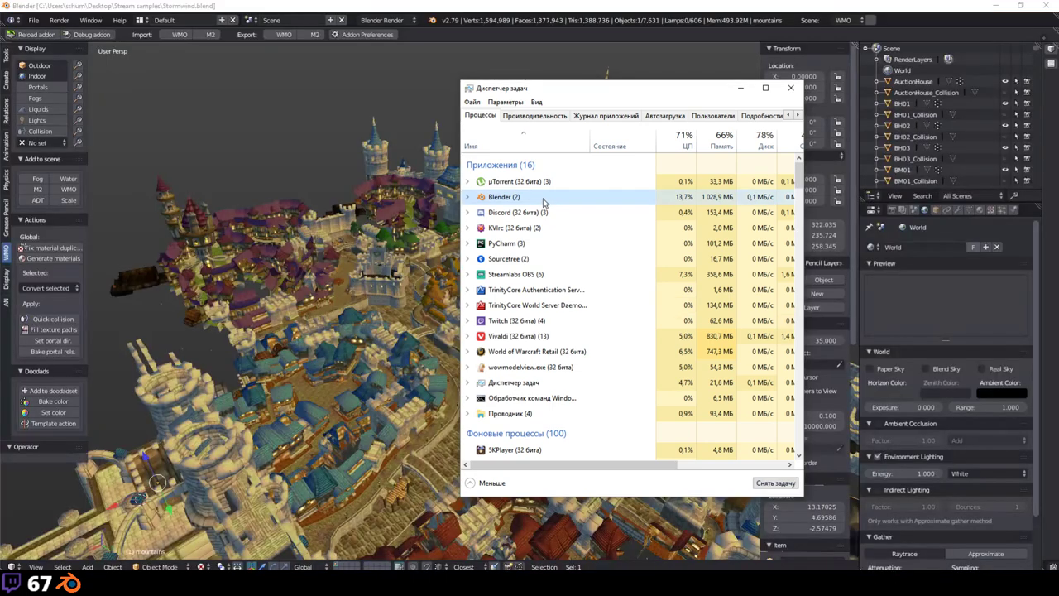
{"action": "left_click", "coordinate": [740, 88]}
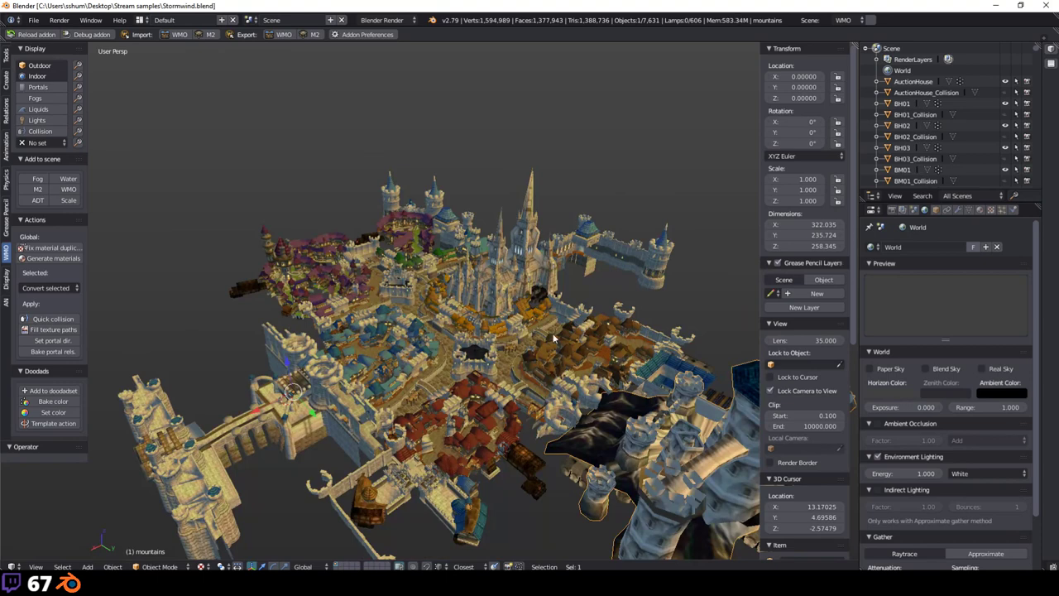
{"action": "middle_click_drag", "start_coordinate": [559, 255], "coordinate": [497, 287]}
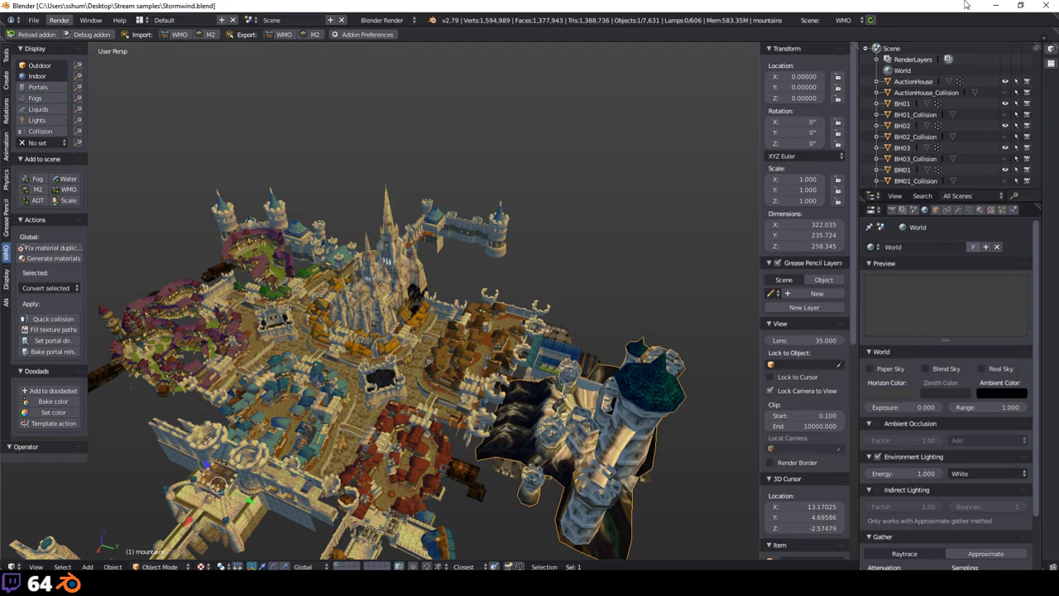
{"action": "left_click", "coordinate": [1044, 5]}
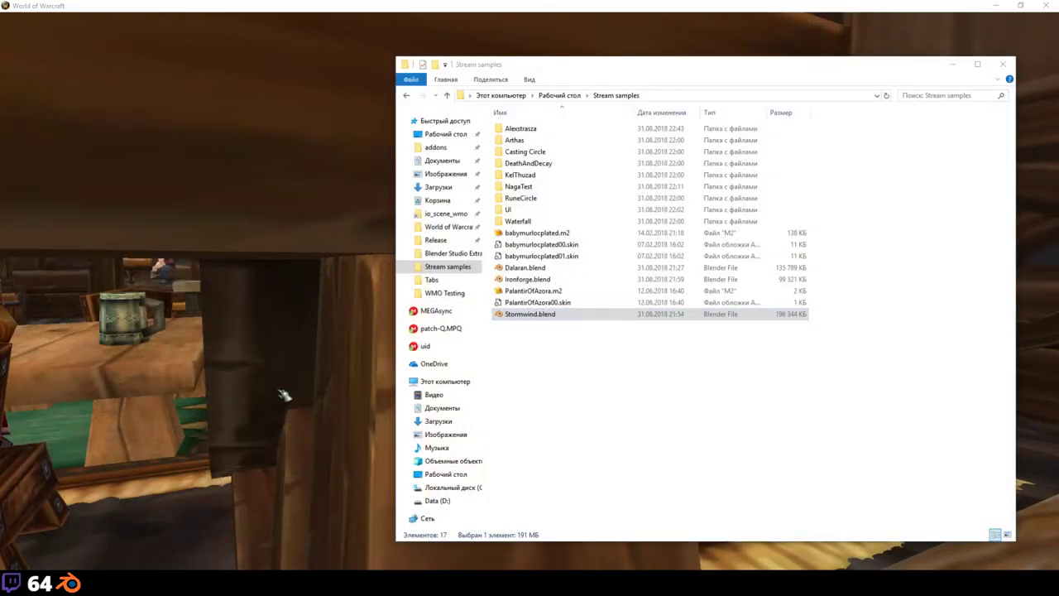
Step: Launch Stormwind.blend in another Blender and search the model viewer file list for 'stormwind'
{"action": "key", "text": "Return"}
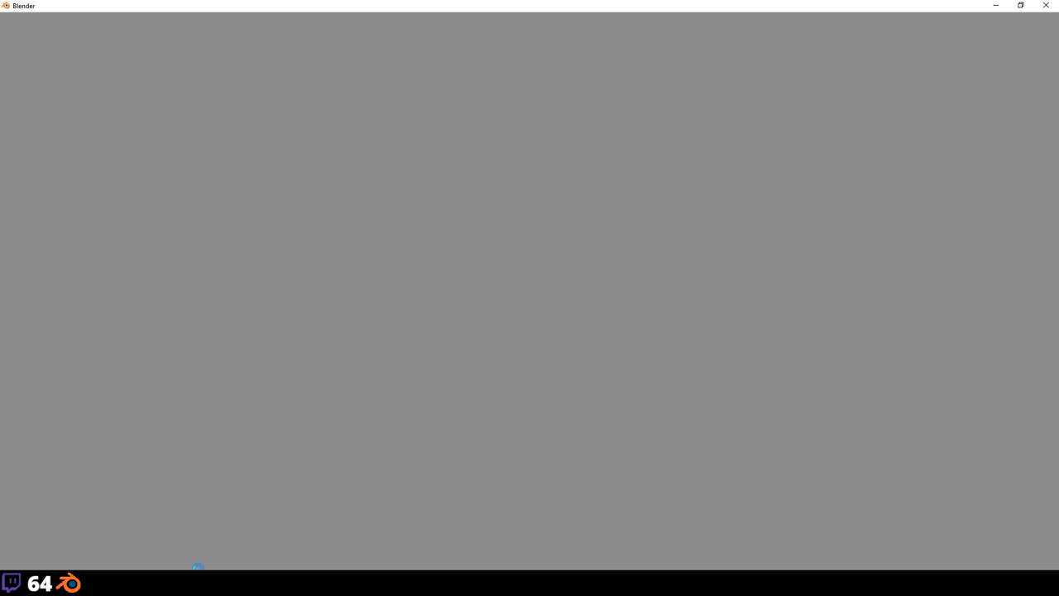
{"action": "left_click", "coordinate": [199, 568]}
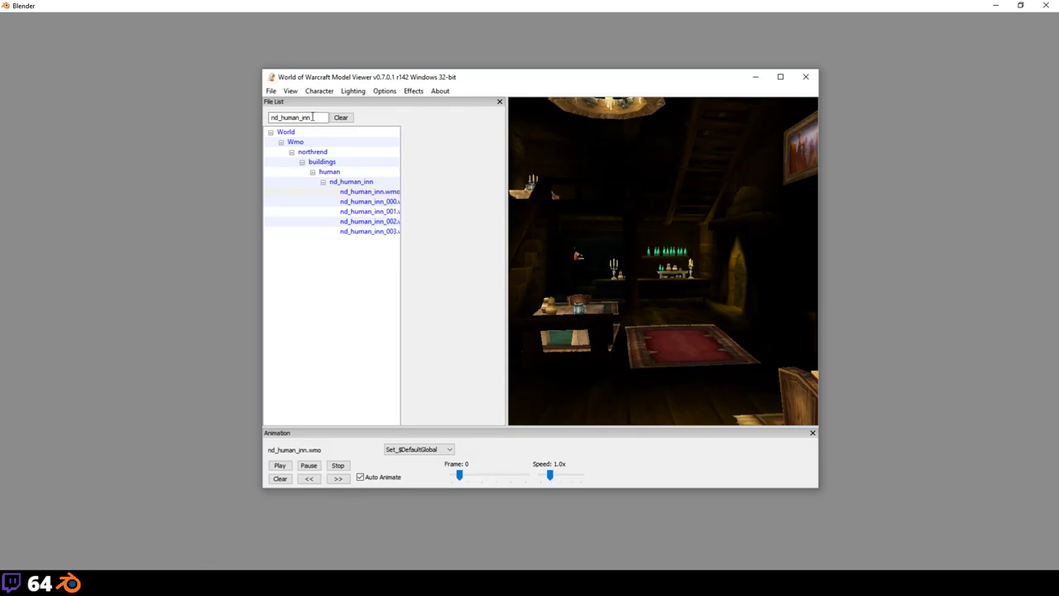
{"action": "double_click", "coordinate": [313, 117]}
{"action": "type", "text": "stormwind"}
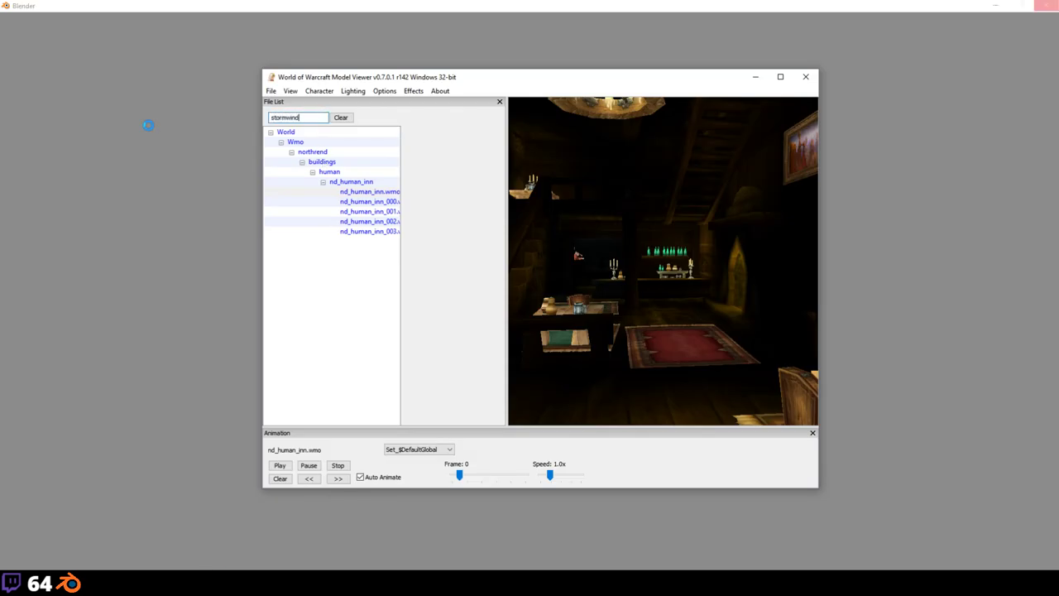
{"action": "key", "text": "Return"}
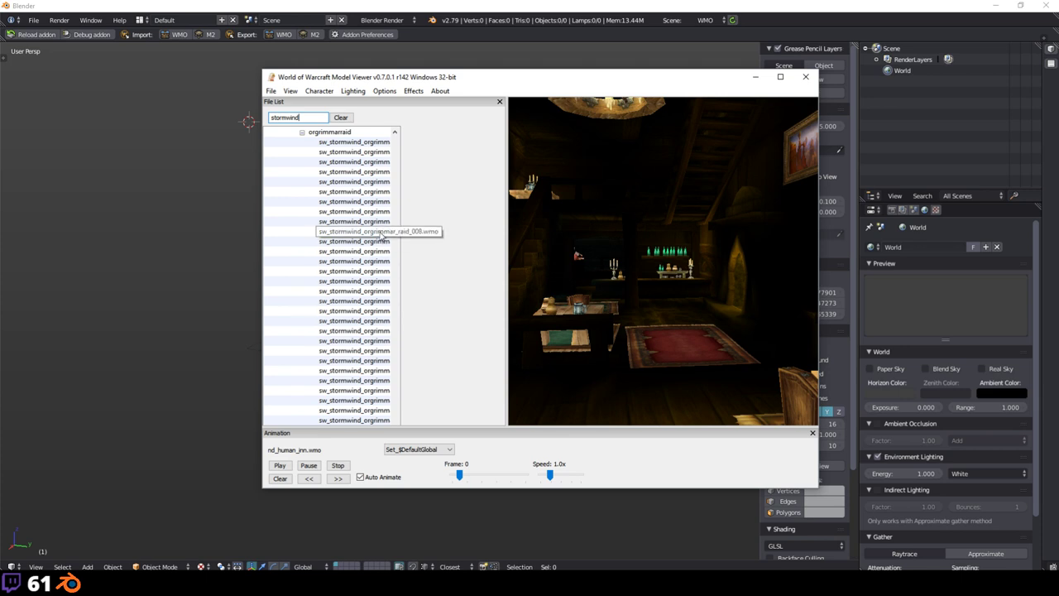
Step: Scroll through the stormwind results, widening the viewer, to browse the sw_ WMO files
{"action": "scroll", "coordinate": [395, 299], "scroll_direction": "down", "scroll_amount": 1}
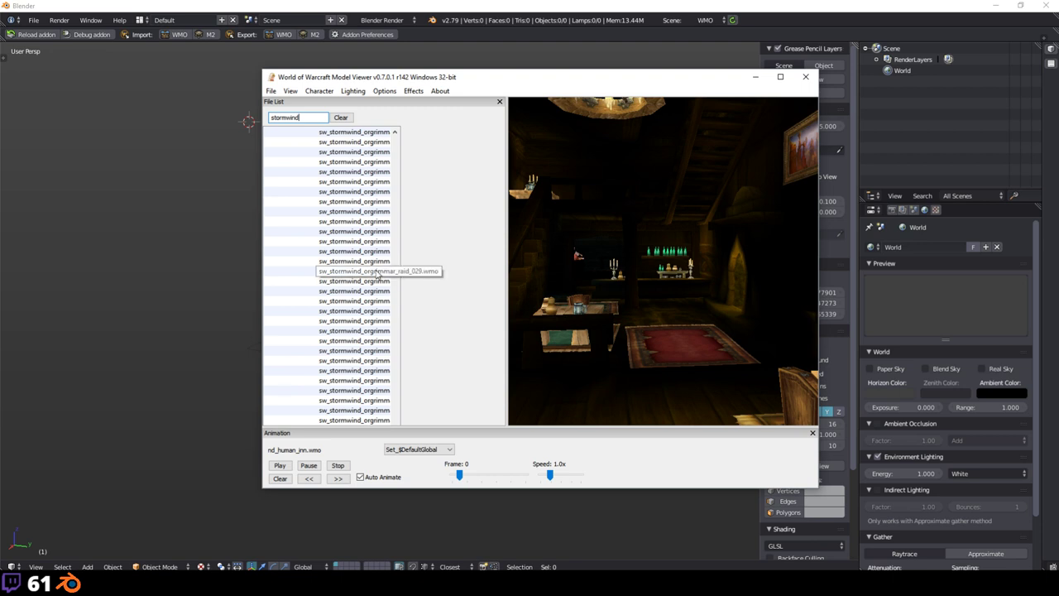
{"action": "scroll", "coordinate": [378, 249], "scroll_direction": "up", "scroll_amount": 3}
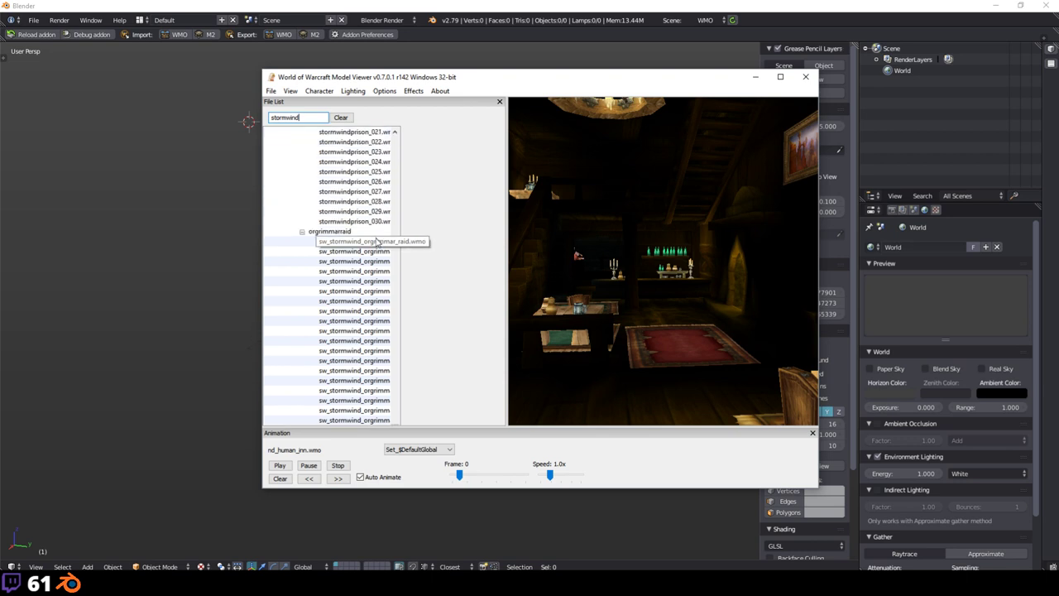
{"action": "scroll", "coordinate": [378, 240], "scroll_direction": "up", "scroll_amount": 7}
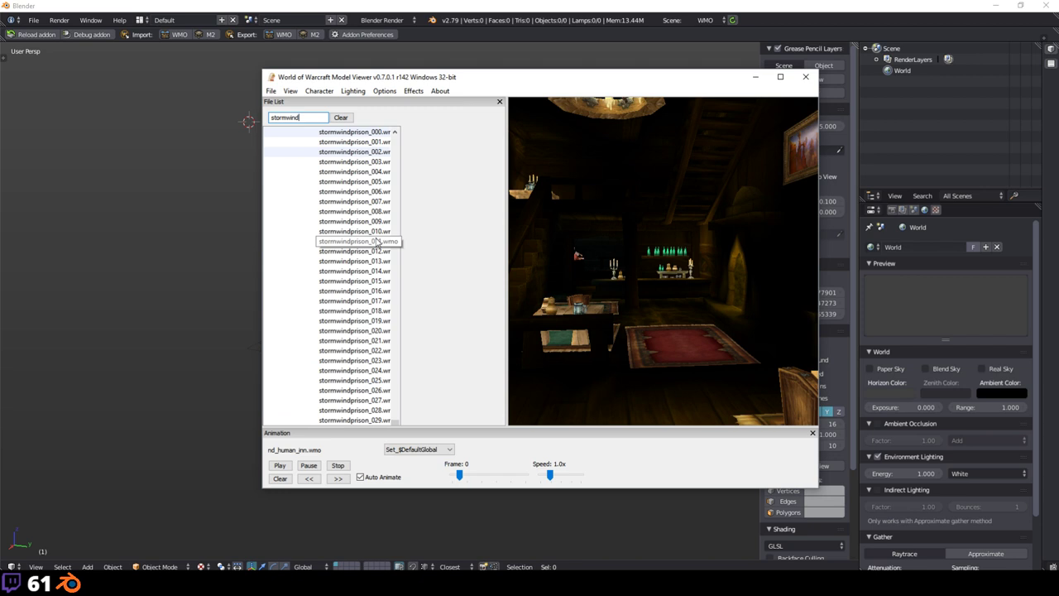
{"action": "scroll", "coordinate": [376, 241], "scroll_direction": "up", "scroll_amount": 10}
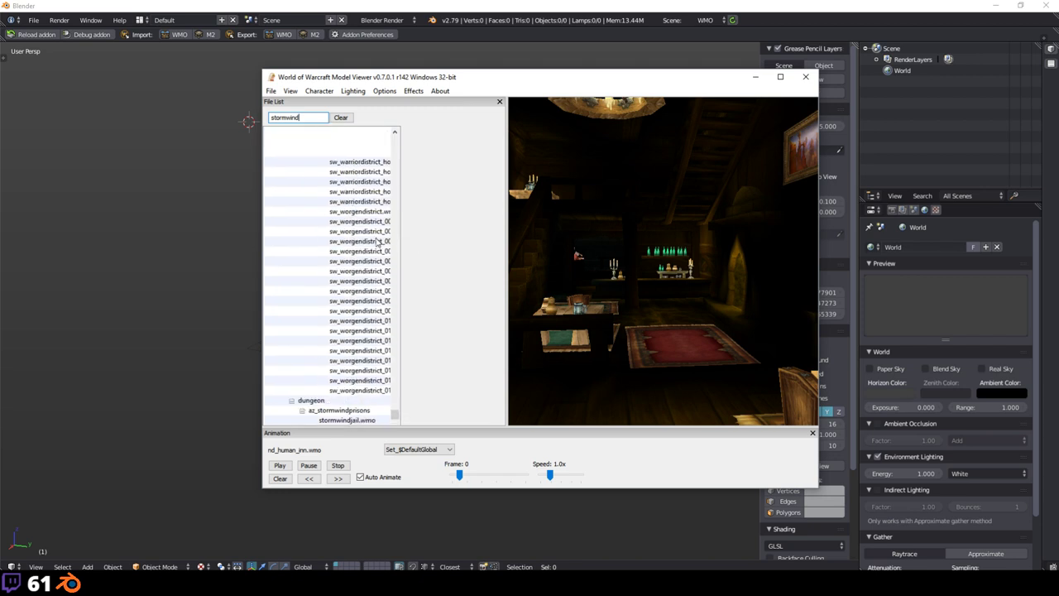
{"action": "scroll", "coordinate": [372, 249], "scroll_direction": "up", "scroll_amount": 10}
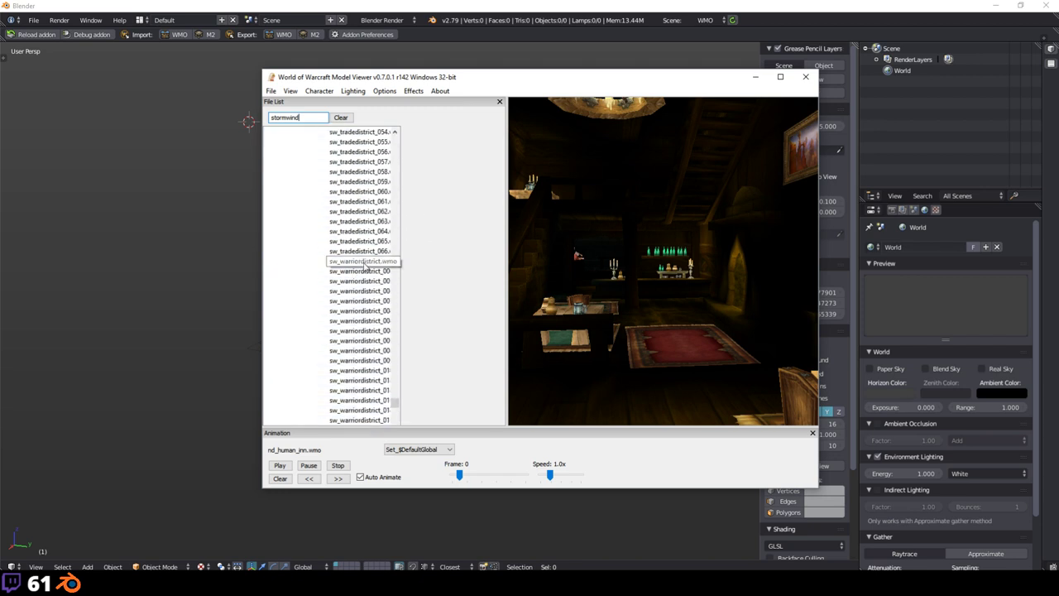
{"action": "scroll", "coordinate": [368, 262], "scroll_direction": "up", "scroll_amount": 19}
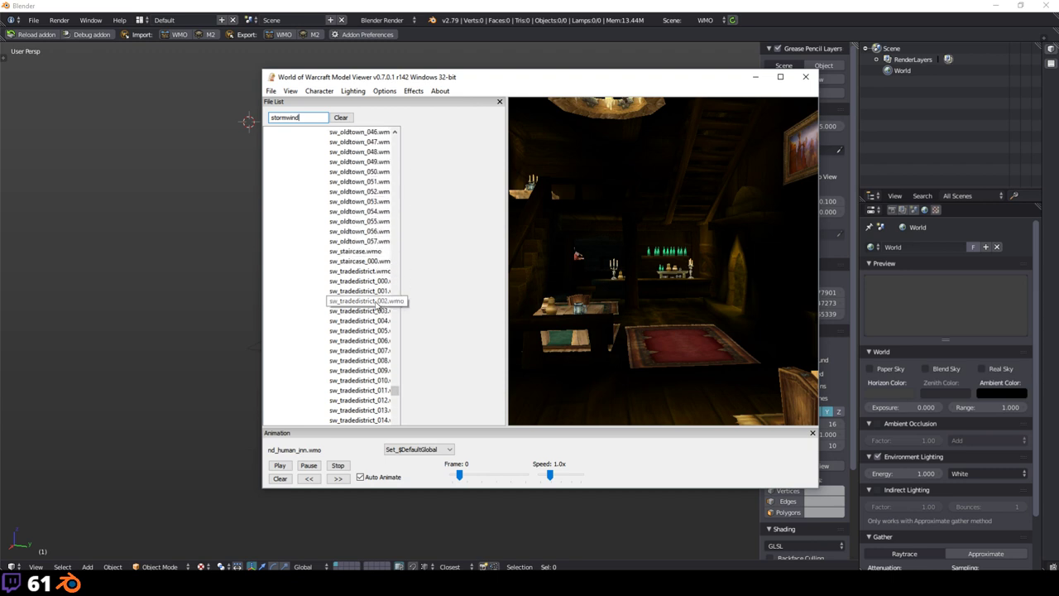
{"action": "scroll", "coordinate": [370, 263], "scroll_direction": "up", "scroll_amount": 8}
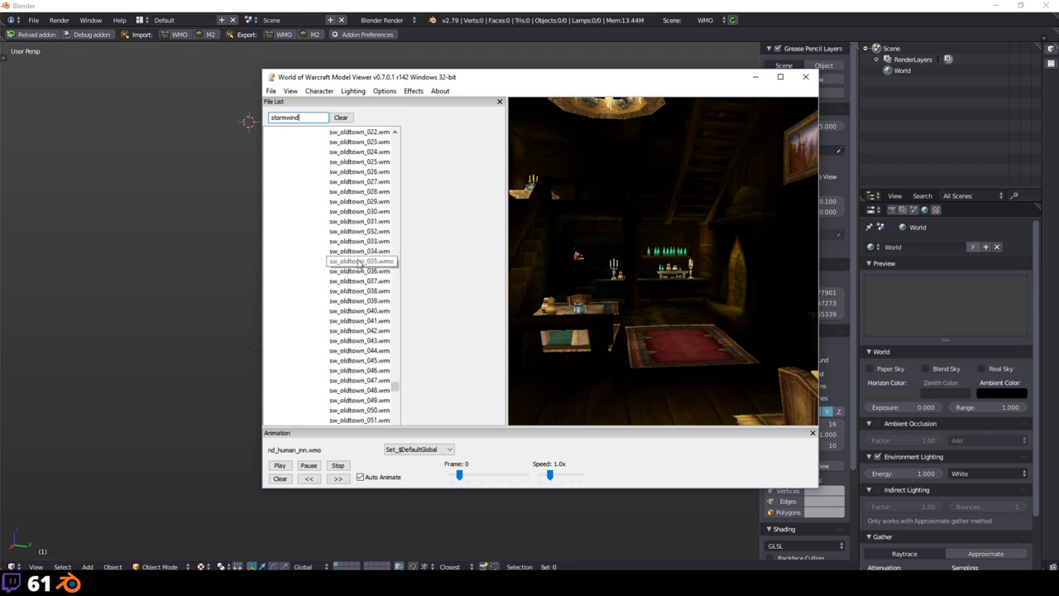
{"action": "scroll", "coordinate": [370, 263], "scroll_direction": "up", "scroll_amount": 10}
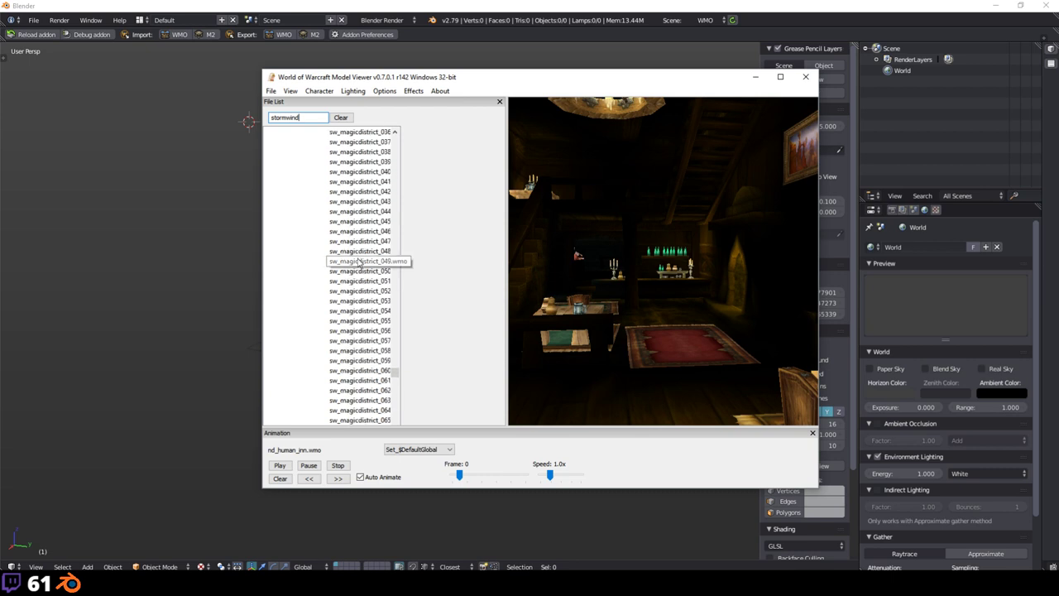
{"action": "scroll", "coordinate": [358, 262], "scroll_direction": "up", "scroll_amount": 20}
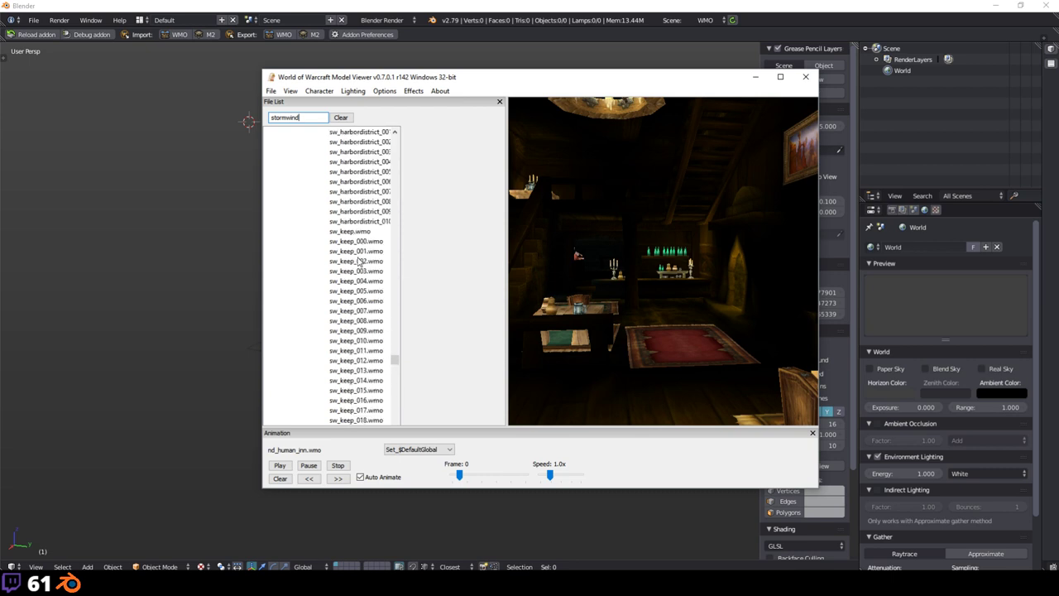
{"action": "scroll", "coordinate": [358, 262], "scroll_direction": "up", "scroll_amount": 15}
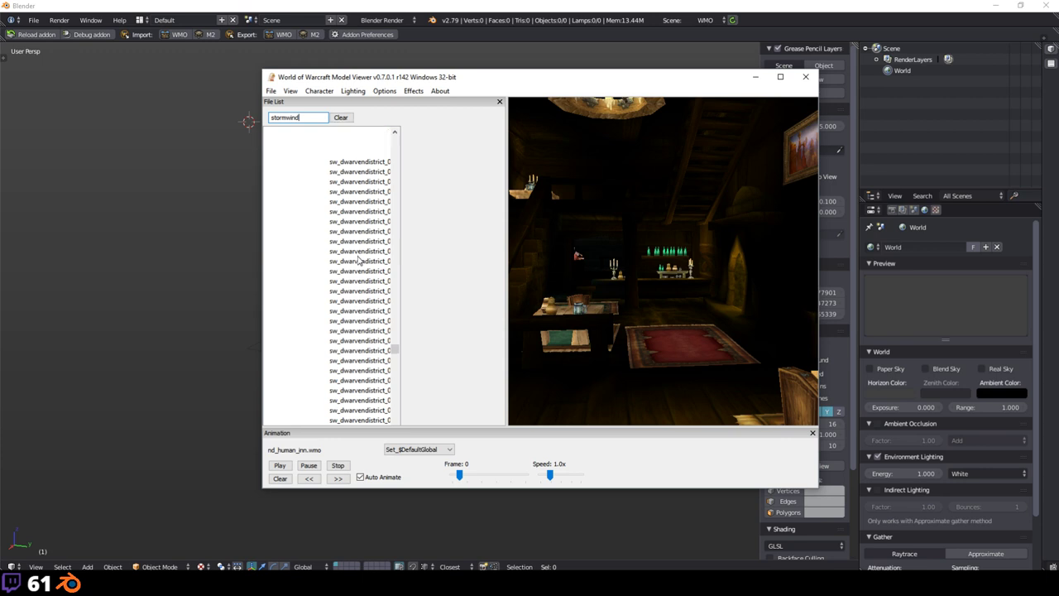
{"action": "scroll", "coordinate": [358, 261], "scroll_direction": "up", "scroll_amount": 15}
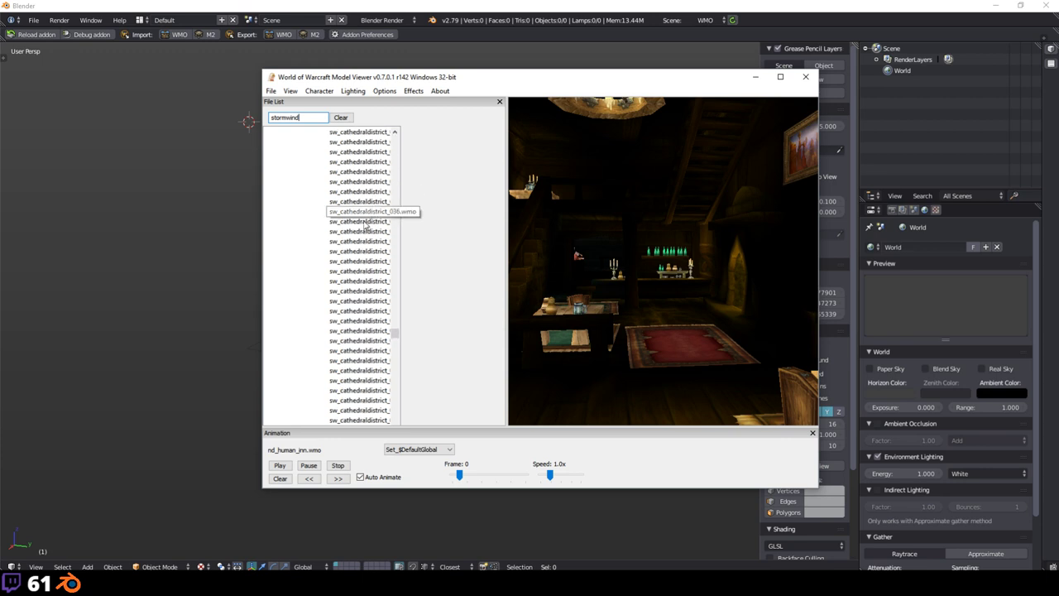
{"action": "left_click_drag", "start_coordinate": [258, 168], "coordinate": [167, 168]}
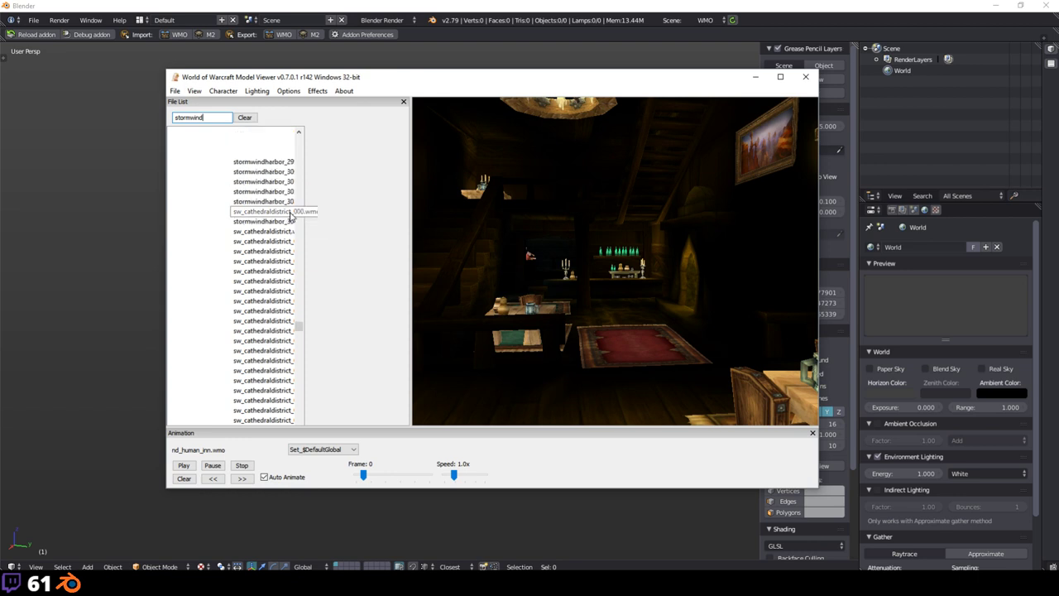
{"action": "scroll", "coordinate": [267, 234], "scroll_direction": "down", "scroll_amount": 10}
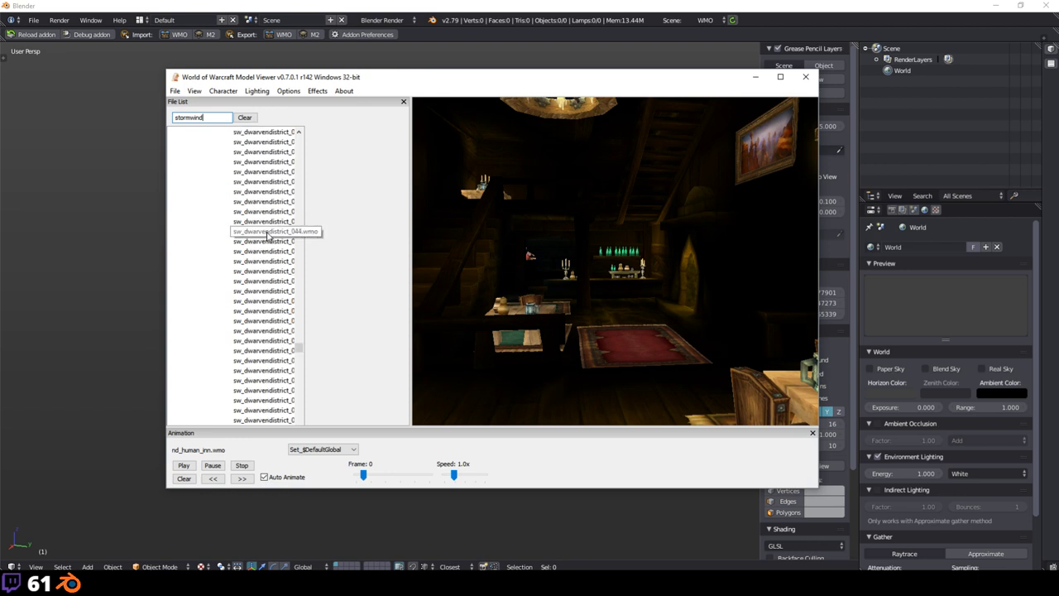
{"action": "scroll", "coordinate": [267, 234], "scroll_direction": "down", "scroll_amount": 5}
{"action": "scroll", "coordinate": [268, 236], "scroll_direction": "up", "scroll_amount": 3}
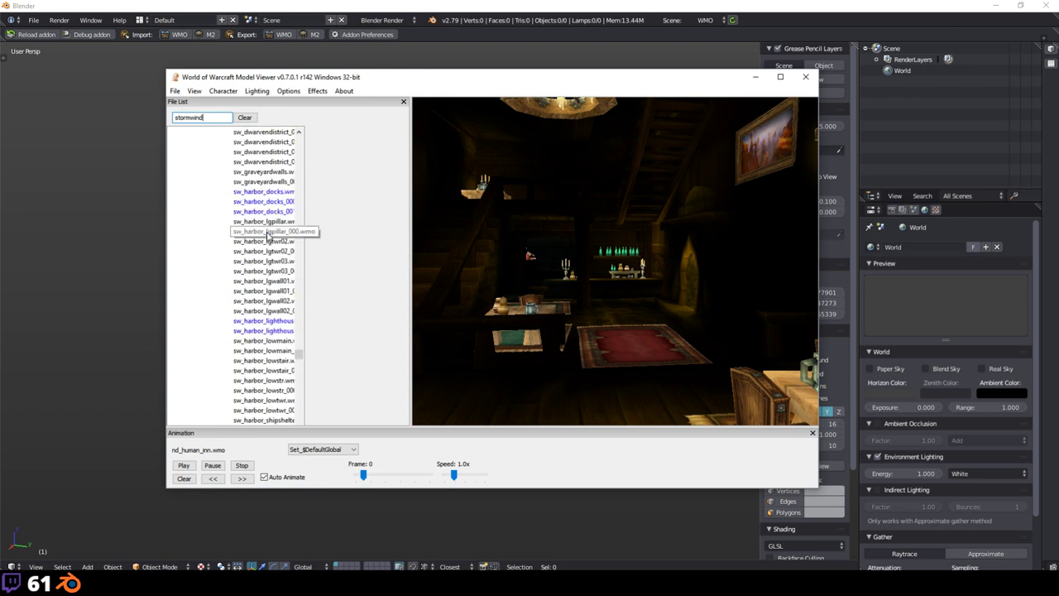
{"action": "scroll", "coordinate": [268, 235], "scroll_direction": "down", "scroll_amount": 15}
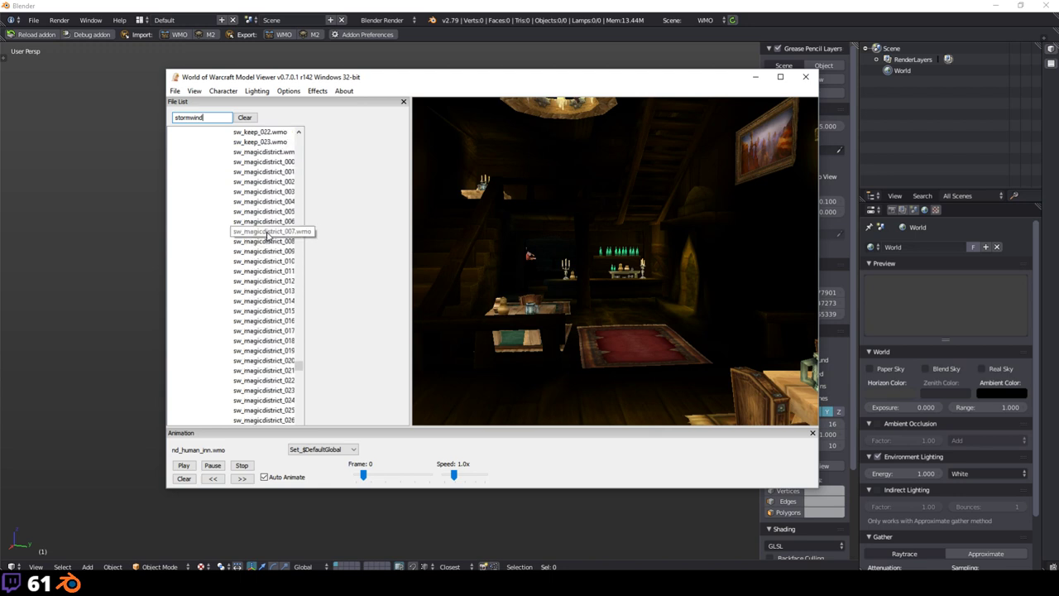
{"action": "scroll", "coordinate": [267, 235], "scroll_direction": "down", "scroll_amount": 20}
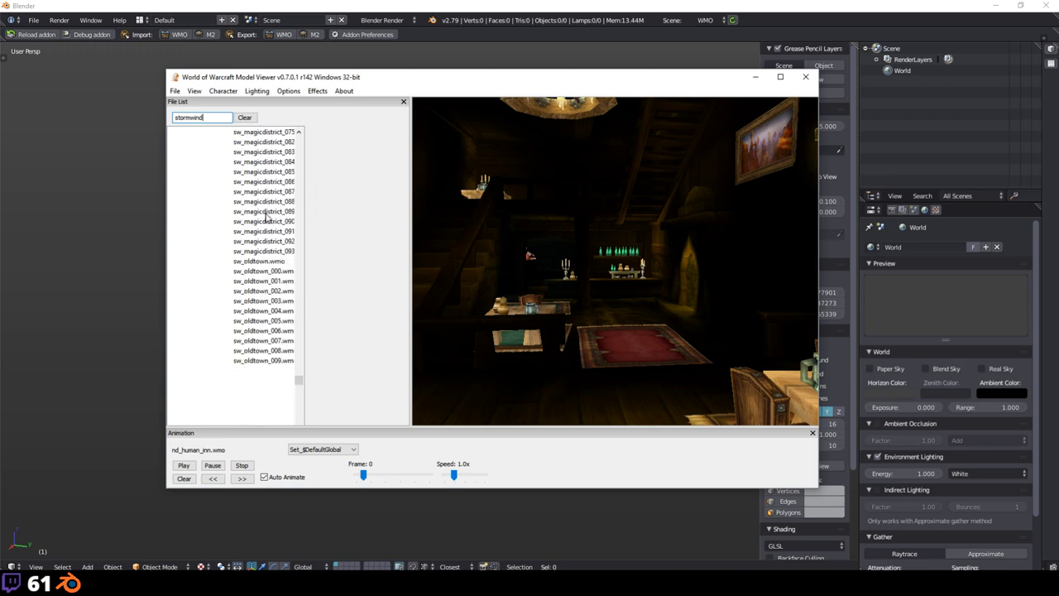
{"action": "scroll", "coordinate": [267, 217], "scroll_direction": "down", "scroll_amount": 3}
{"action": "double_click", "coordinate": [212, 117]}
Step: Filter the list to 'tradedis', choose sw_tradedistrict.wmo, and switch back to Blender
{"action": "type", "text": "t"}
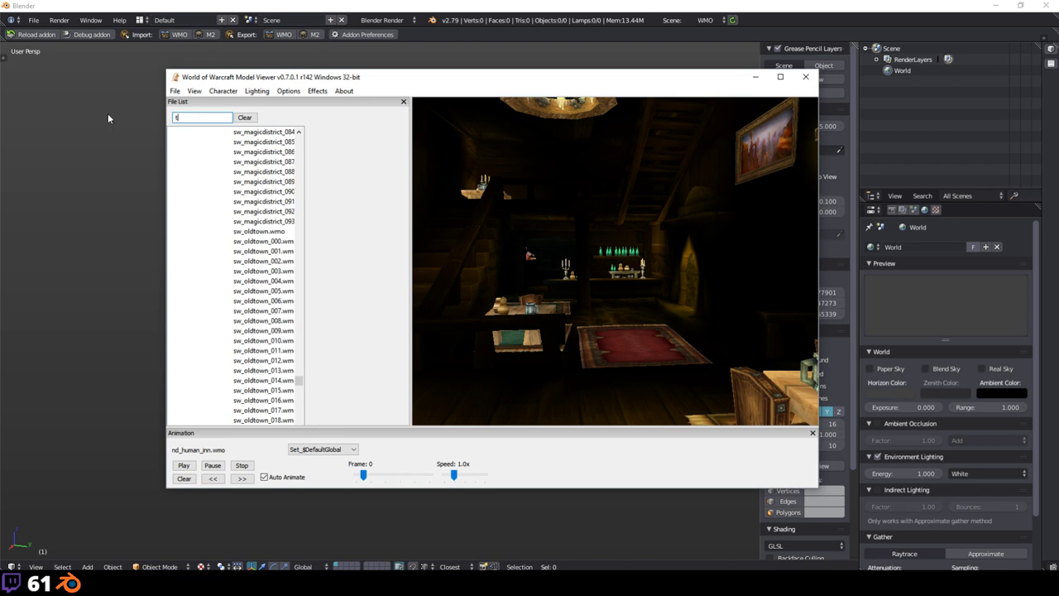
{"action": "type", "text": "radedis"}
{"action": "key", "text": "Return"}
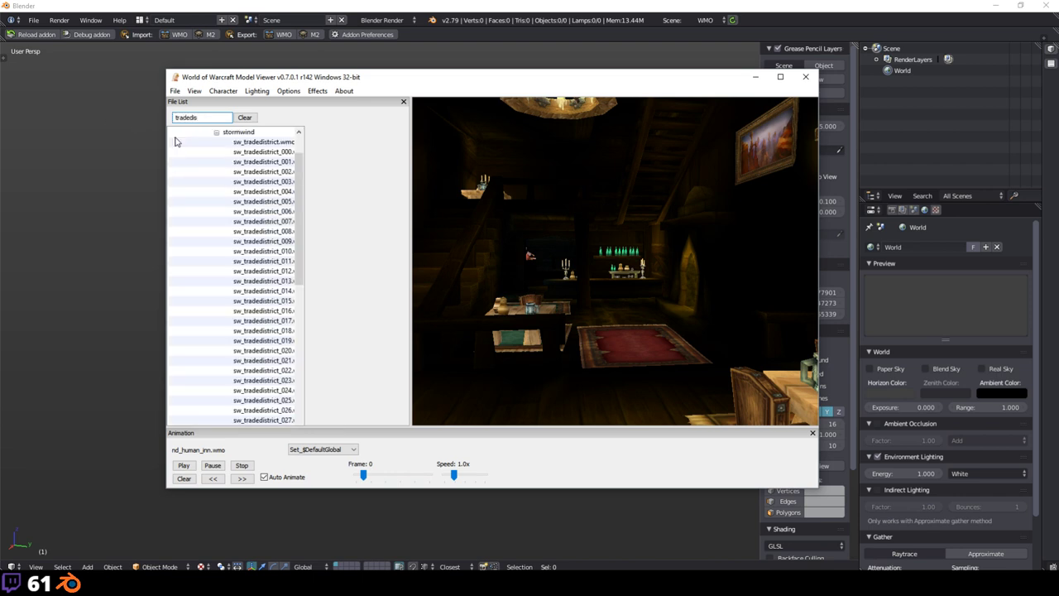
{"action": "left_click", "coordinate": [262, 143]}
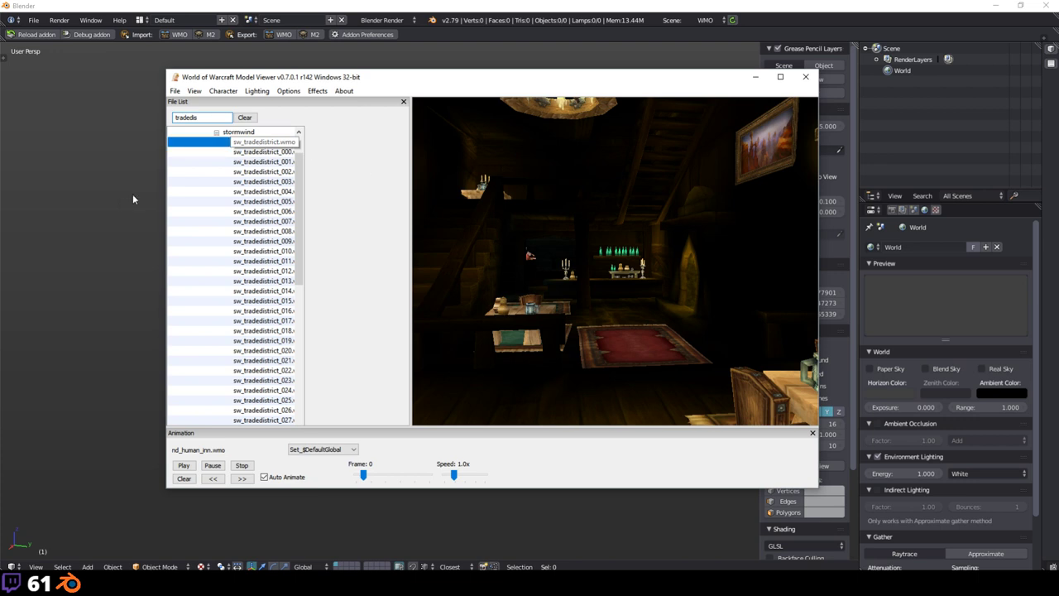
{"action": "key", "text": "alt+Tab"}
Step: Place the 3D cursor in the empty scene and show the system console via Window > Toggle System Console
{"action": "key", "text": "shift+a"}
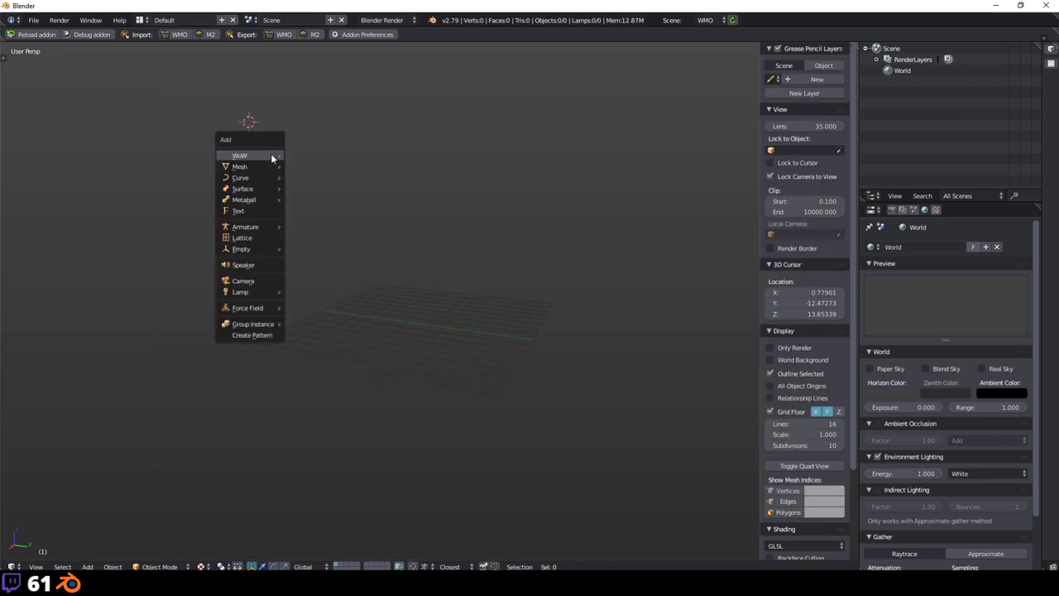
{"action": "mouse_move", "coordinate": [272, 156]}
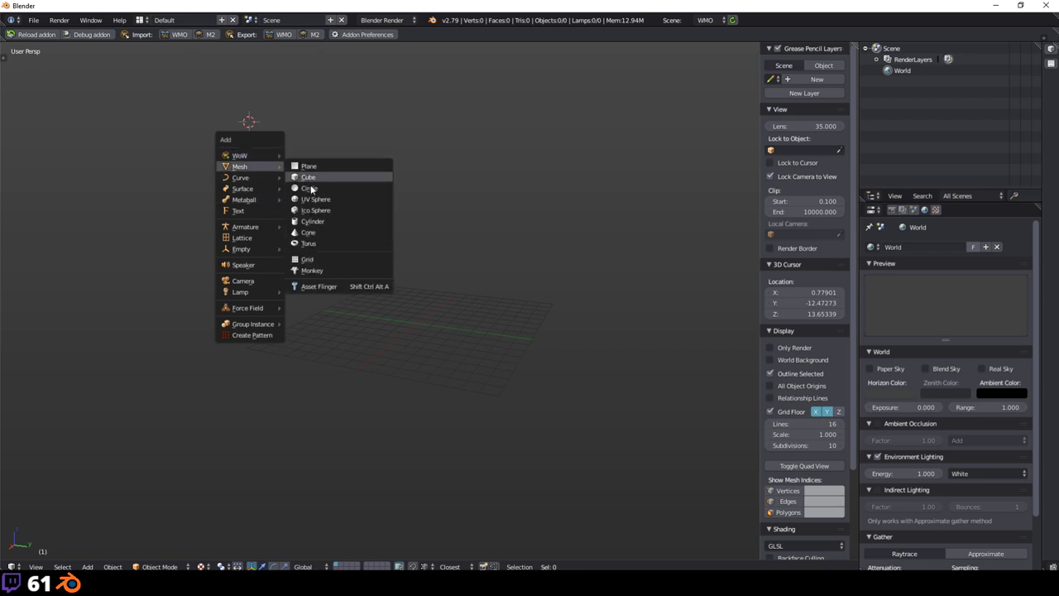
{"action": "mouse_move", "coordinate": [263, 311]}
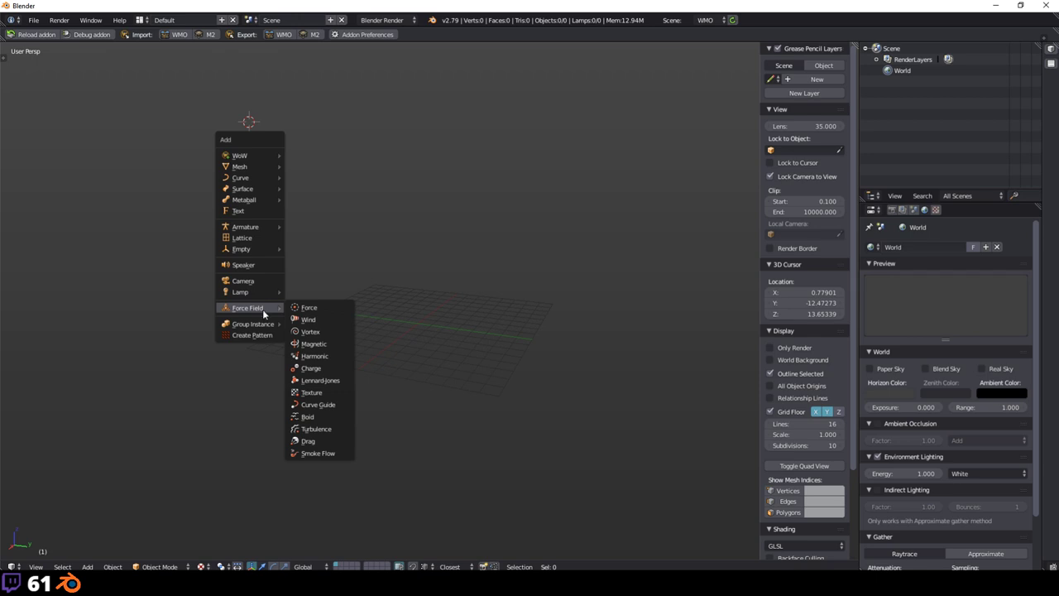
{"action": "left_click", "coordinate": [372, 165]}
{"action": "key", "text": "shift+a"}
{"action": "mouse_move", "coordinate": [388, 157]}
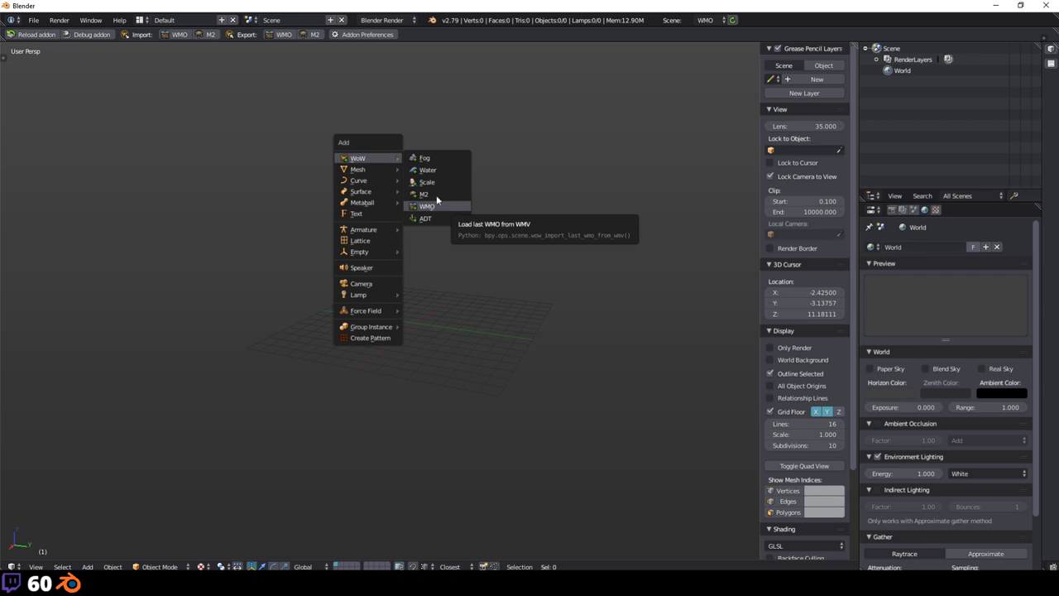
{"action": "left_click", "coordinate": [90, 20]}
{"action": "left_click", "coordinate": [134, 90]}
{"action": "left_click", "coordinate": [405, 418]}
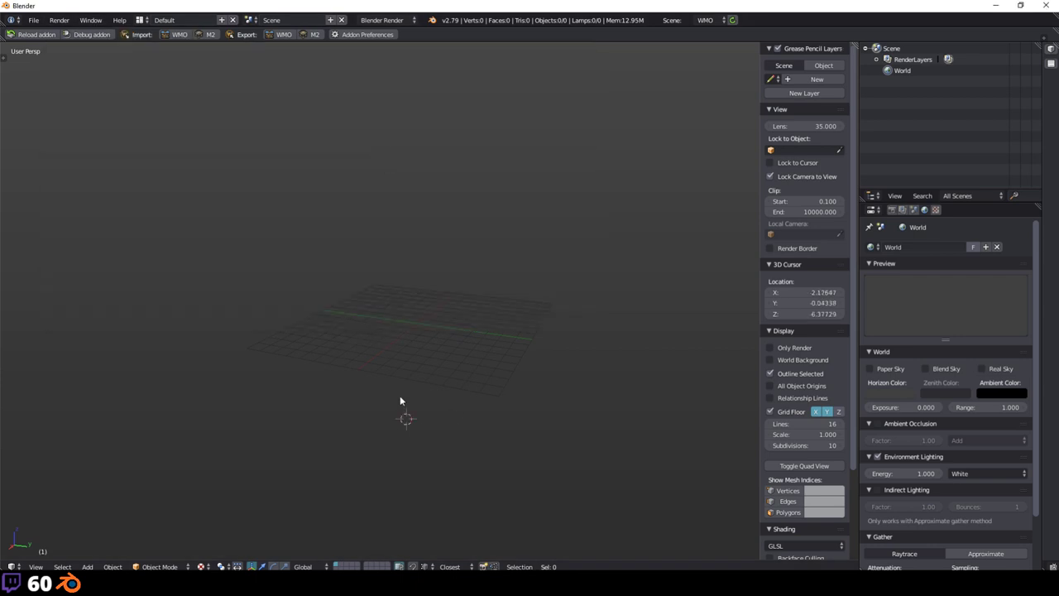
Step: Import the last WMO from WMV via Shift+A > WoW > WMO and watch the console output
{"action": "key", "text": "shift+a"}
{"action": "mouse_move", "coordinate": [329, 213]}
{"action": "left_click", "coordinate": [383, 263]}
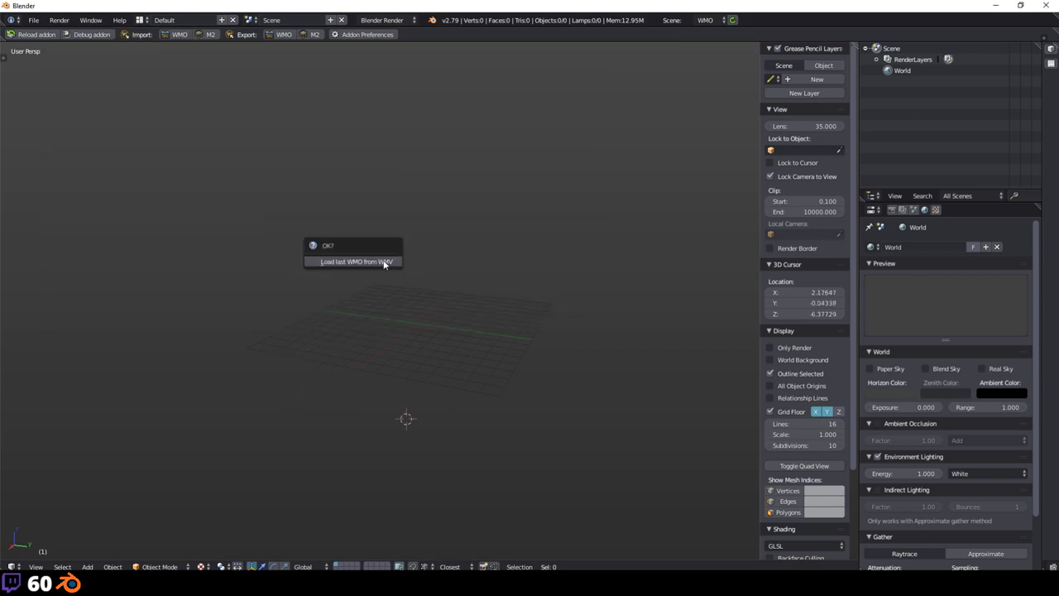
{"action": "left_click", "coordinate": [342, 534]}
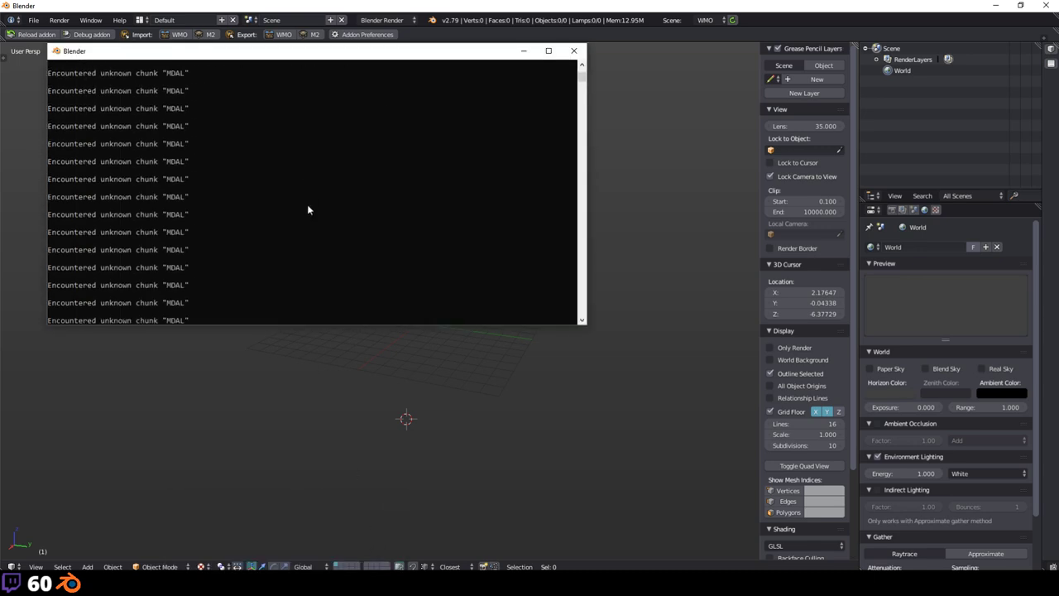
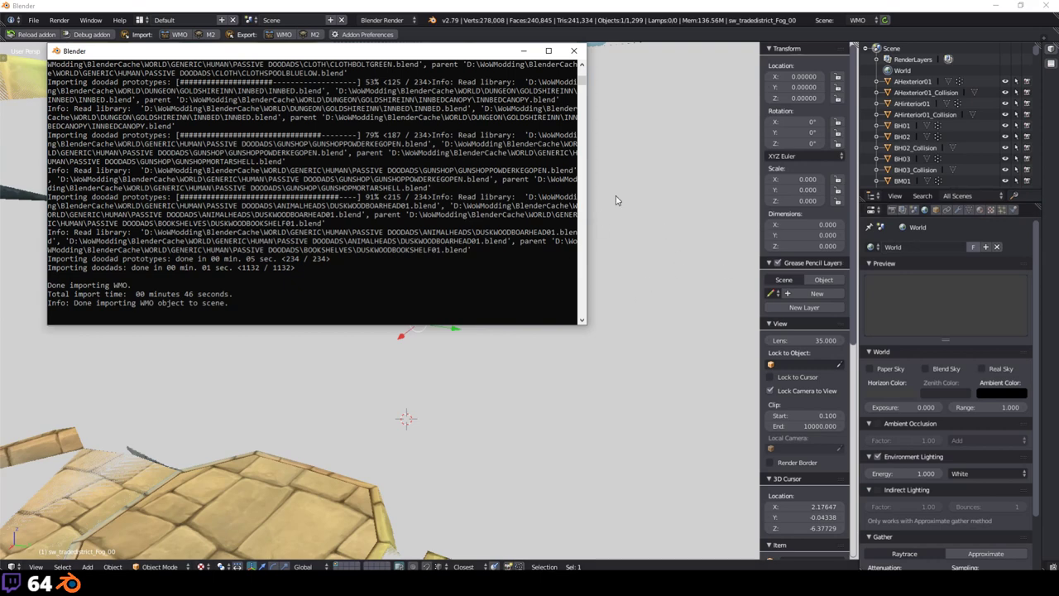
Step: Scroll through the console's import log, then switch over to WoW Model Viewer
{"action": "scroll", "coordinate": [349, 246], "scroll_direction": "up", "scroll_amount": 1}
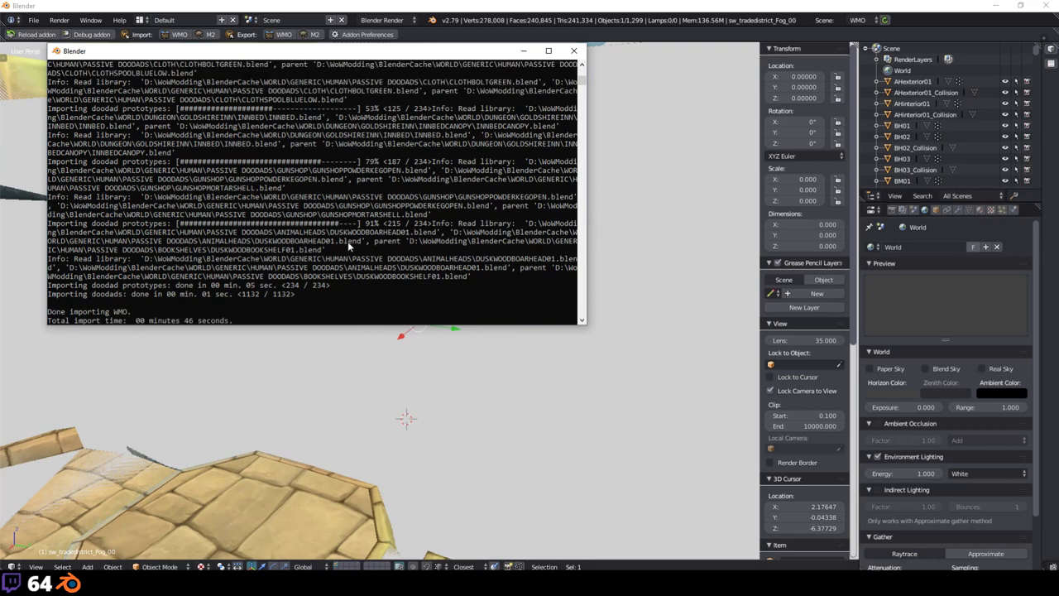
{"action": "scroll", "coordinate": [349, 246], "scroll_direction": "up", "scroll_amount": 1}
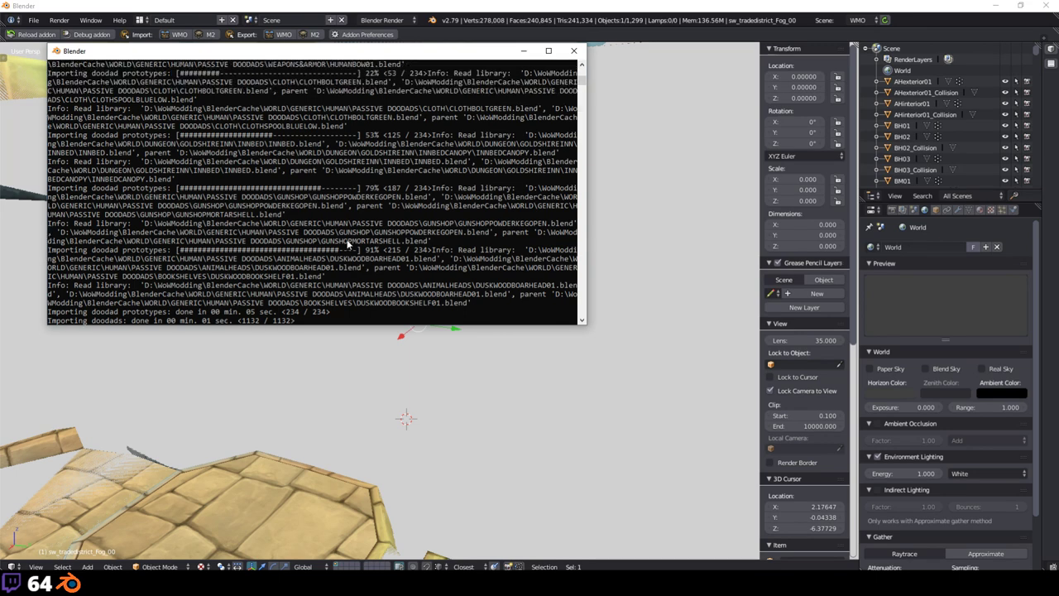
{"action": "scroll", "coordinate": [347, 245], "scroll_direction": "down", "scroll_amount": 3}
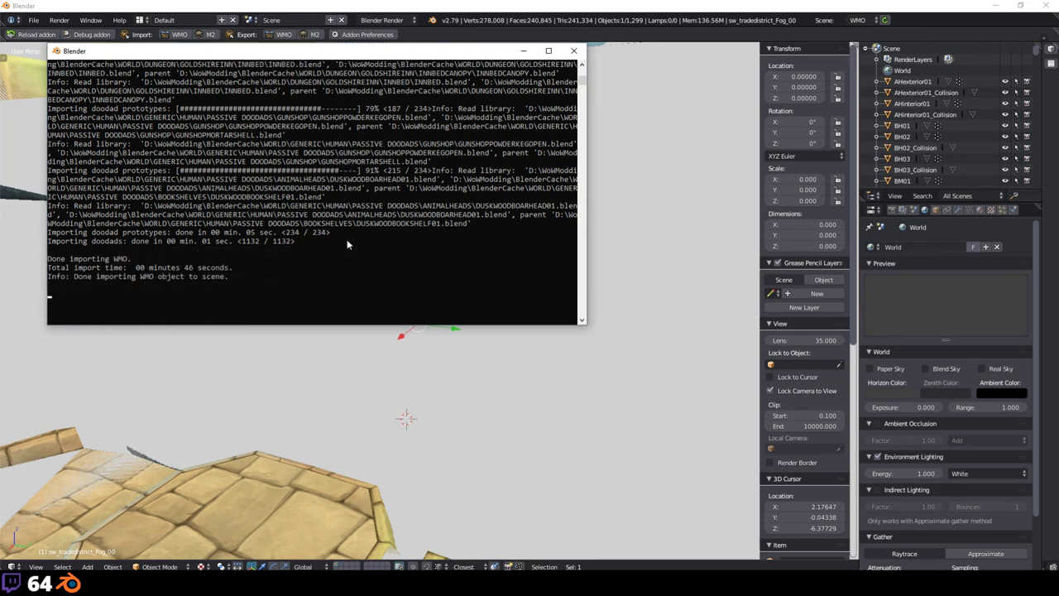
{"action": "key", "text": "alt+Tab"}
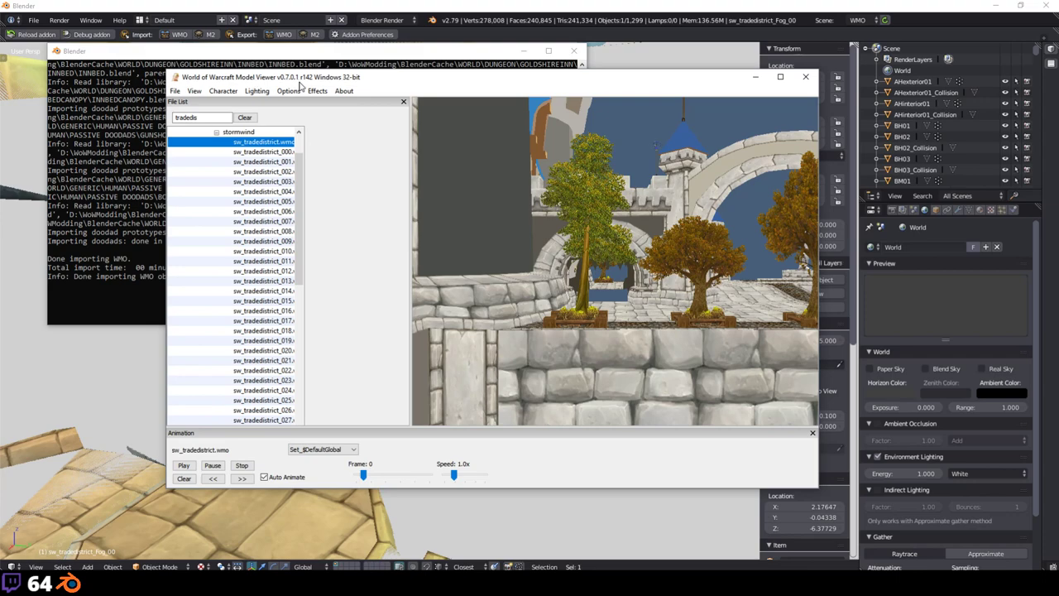
Step: Return to the Blender scene, minimize the import log console and orbit over the town
{"action": "left_click", "coordinate": [147, 408]}
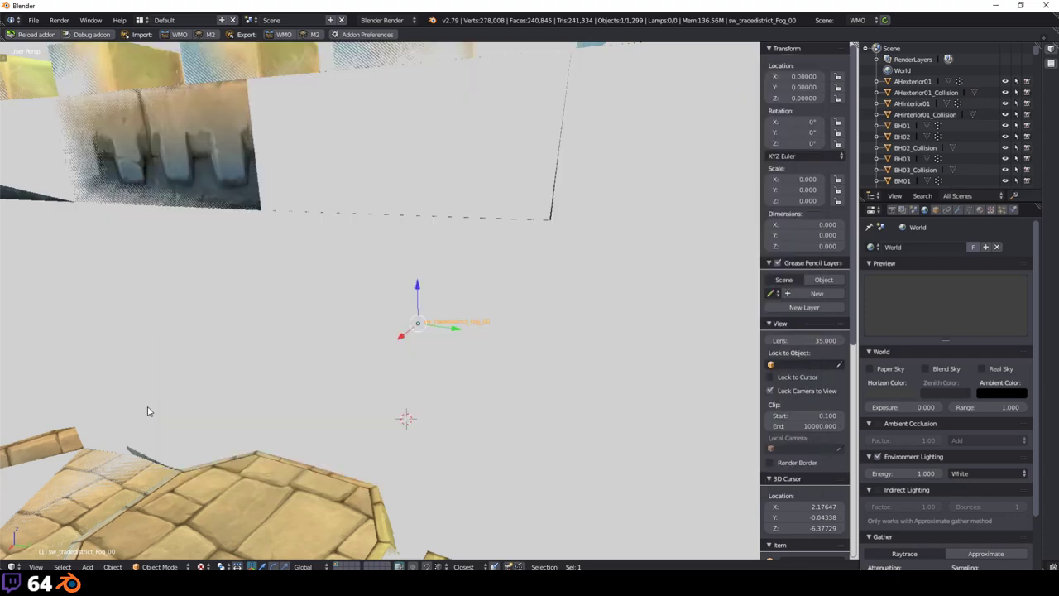
{"action": "scroll", "coordinate": [146, 409], "scroll_direction": "down", "scroll_amount": 5}
{"action": "middle_click_drag", "start_coordinate": [146, 409], "coordinate": [433, 347]}
{"action": "scroll", "coordinate": [447, 255], "scroll_direction": "down", "scroll_amount": 3}
{"action": "scroll", "coordinate": [230, 343], "scroll_direction": "up", "scroll_amount": 5}
{"action": "key", "text": "alt+Tab"}
{"action": "key", "text": "alt+Tab"}
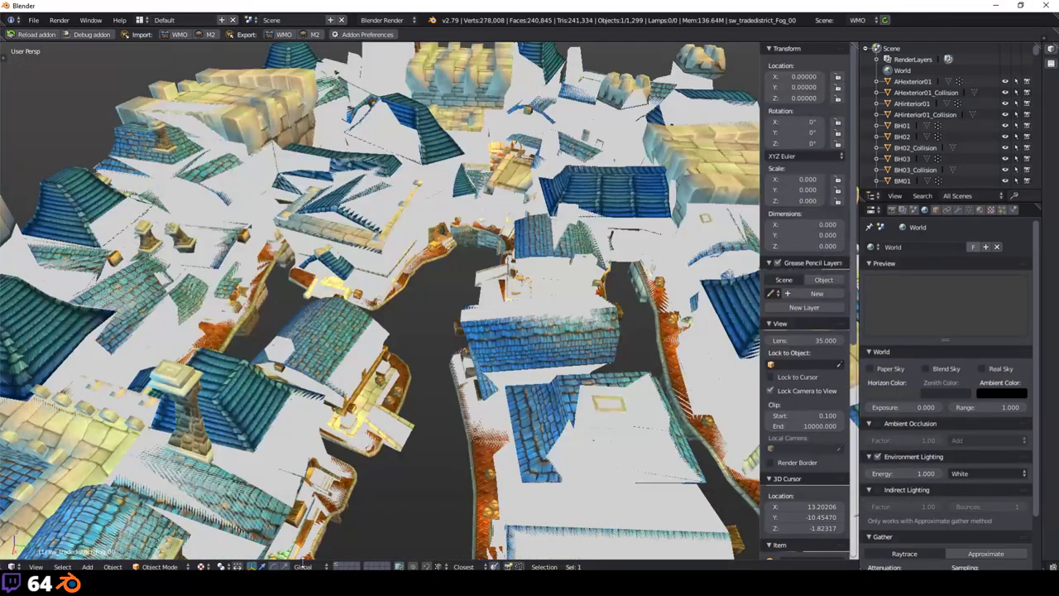
{"action": "left_click", "coordinate": [345, 539]}
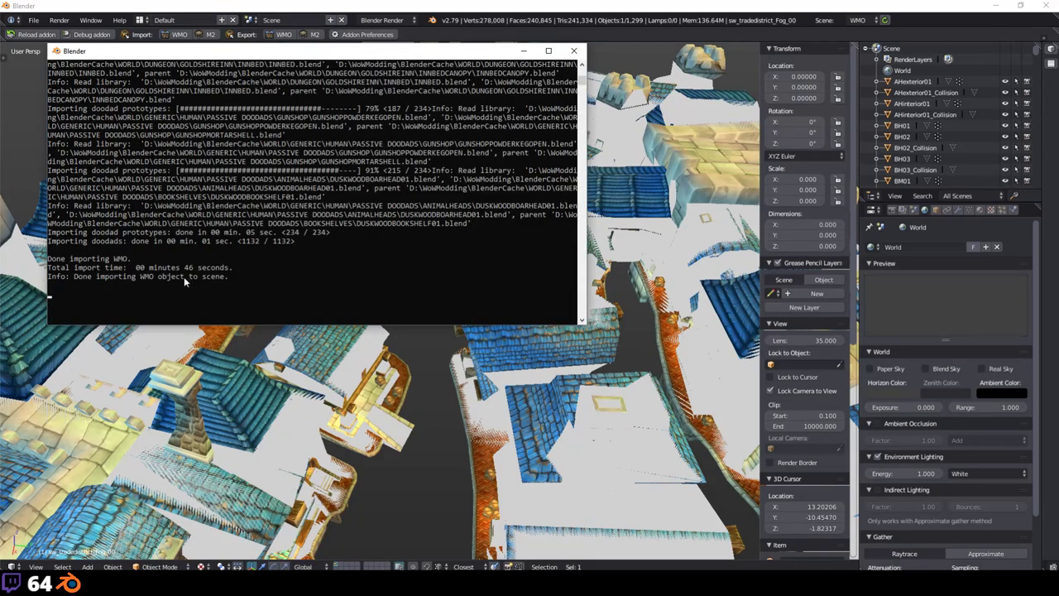
{"action": "left_click", "coordinate": [523, 52]}
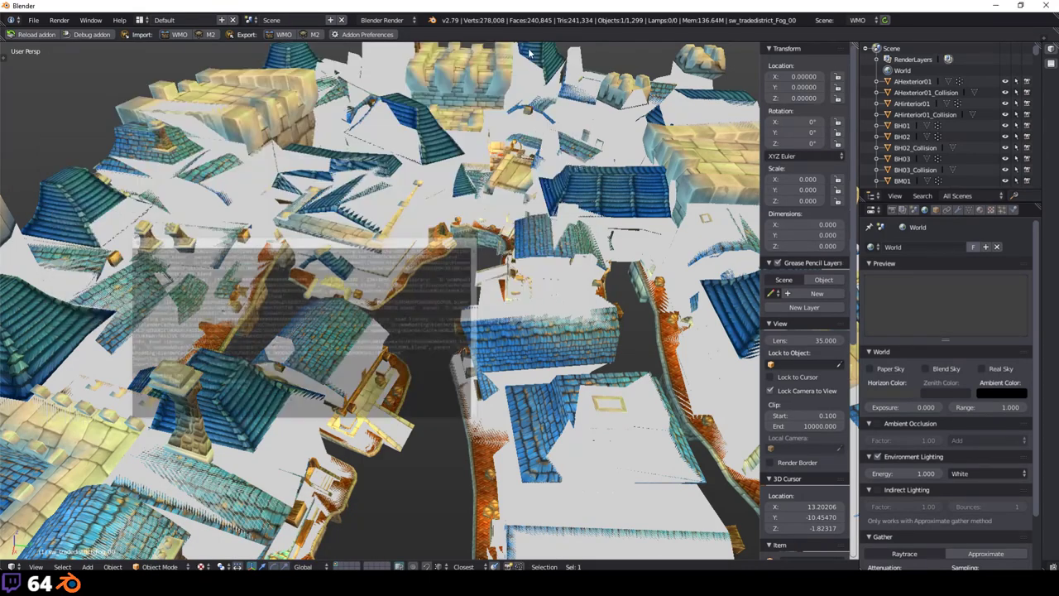
{"action": "middle_click_drag", "start_coordinate": [532, 242], "coordinate": [85, 103]}
Step: In the tool shelf's WMO tab, load the Set_$DefaultGlobal doodad set
{"action": "key", "text": "t"}
{"action": "left_click", "coordinate": [6, 254]}
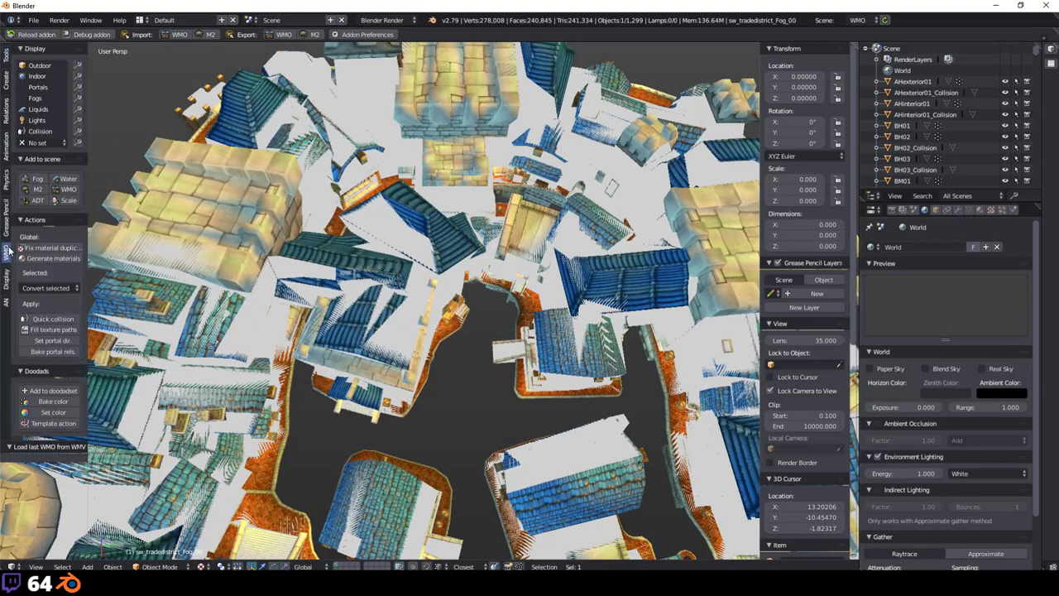
{"action": "left_click", "coordinate": [57, 143]}
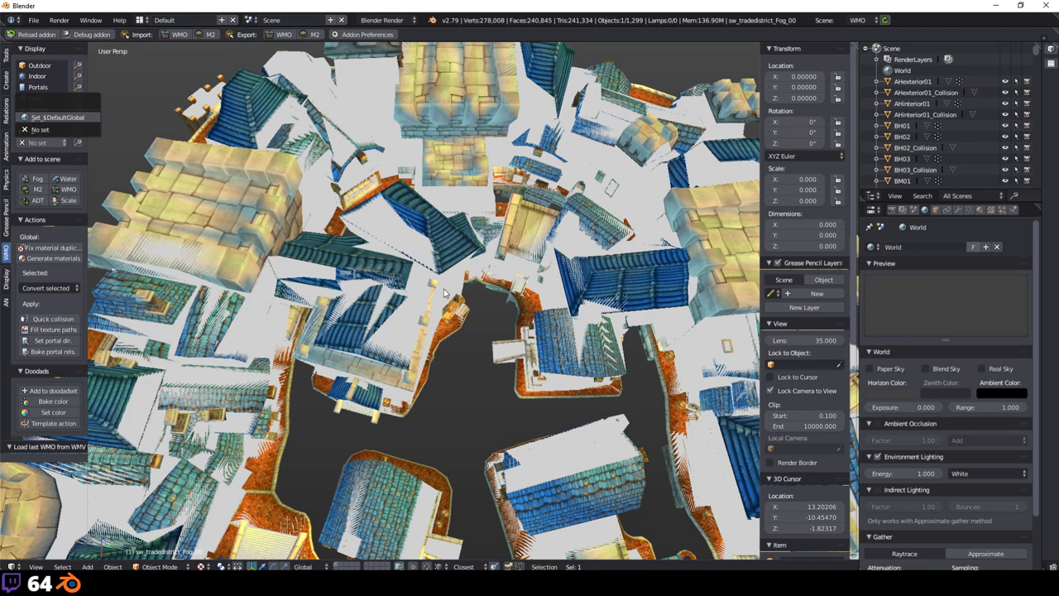
{"action": "scroll", "coordinate": [488, 256], "scroll_direction": "up", "scroll_amount": 5}
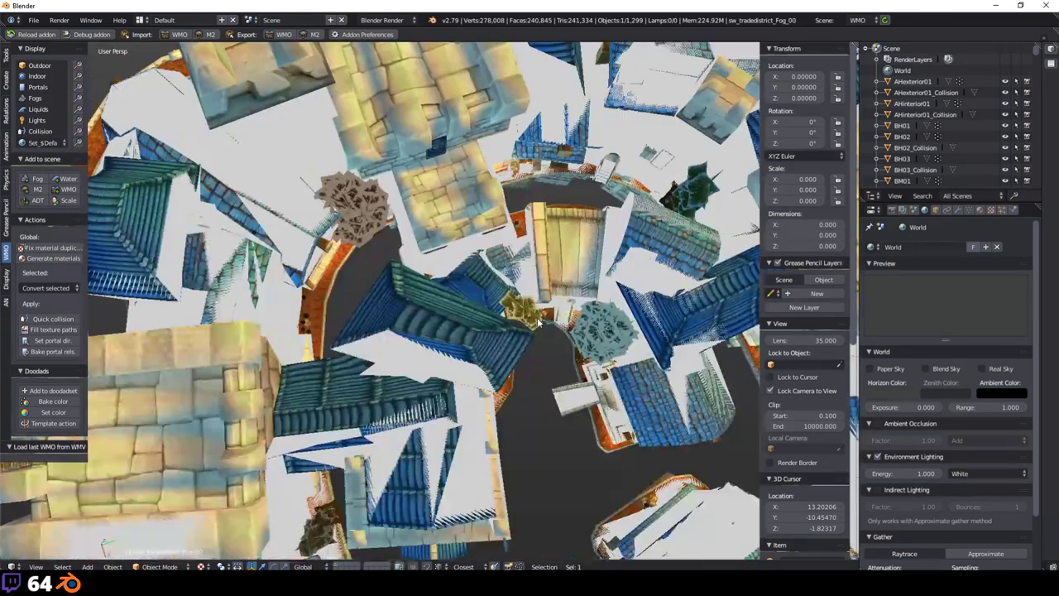
{"action": "scroll", "coordinate": [538, 324], "scroll_direction": "down", "scroll_amount": 5}
{"action": "middle_click_drag", "start_coordinate": [539, 324], "coordinate": [517, 353]}
{"action": "scroll", "coordinate": [517, 354], "scroll_direction": "up", "scroll_amount": 5}
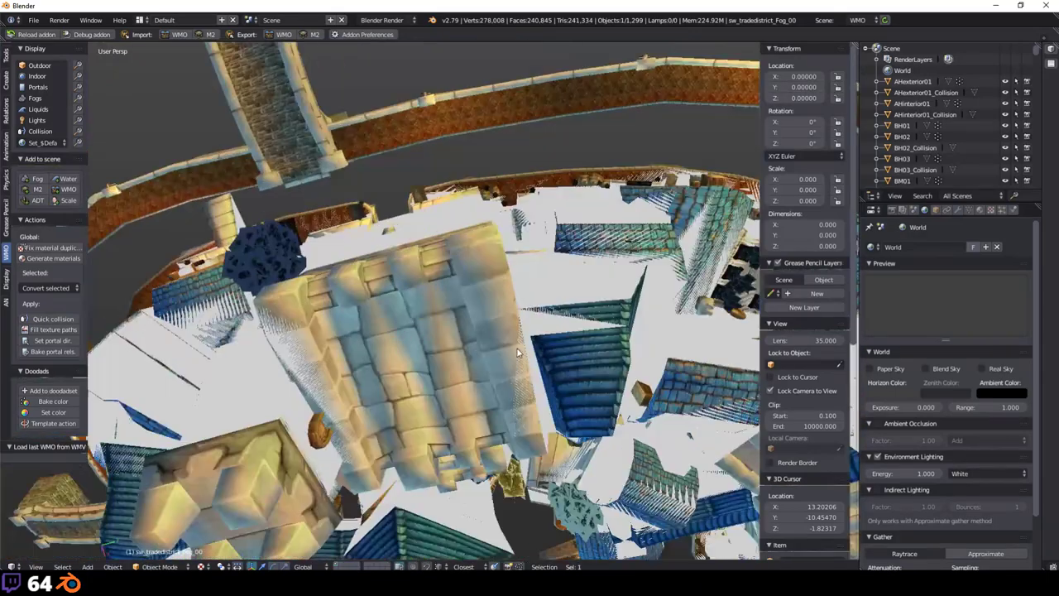
{"action": "scroll", "coordinate": [517, 353], "scroll_direction": "down", "scroll_amount": 5}
{"action": "scroll", "coordinate": [89, 160], "scroll_direction": "up", "scroll_amount": 3}
{"action": "middle_click_drag", "start_coordinate": [88, 160], "coordinate": [37, 134]}
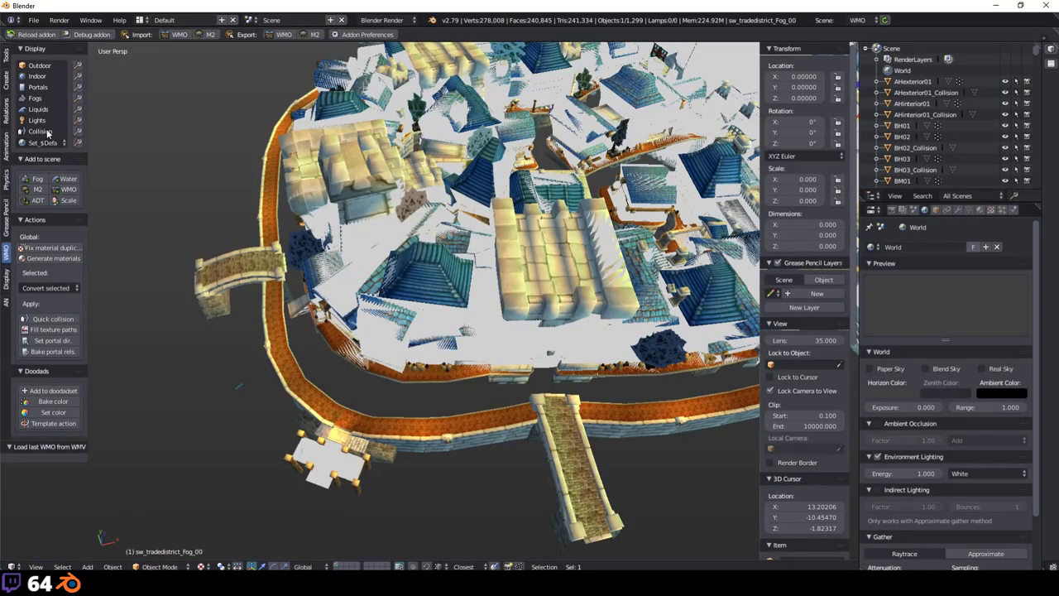
Step: Toggle the viewport to Solid shading, clear the selection, then switch back to Texture shading
{"action": "left_click", "coordinate": [201, 566]}
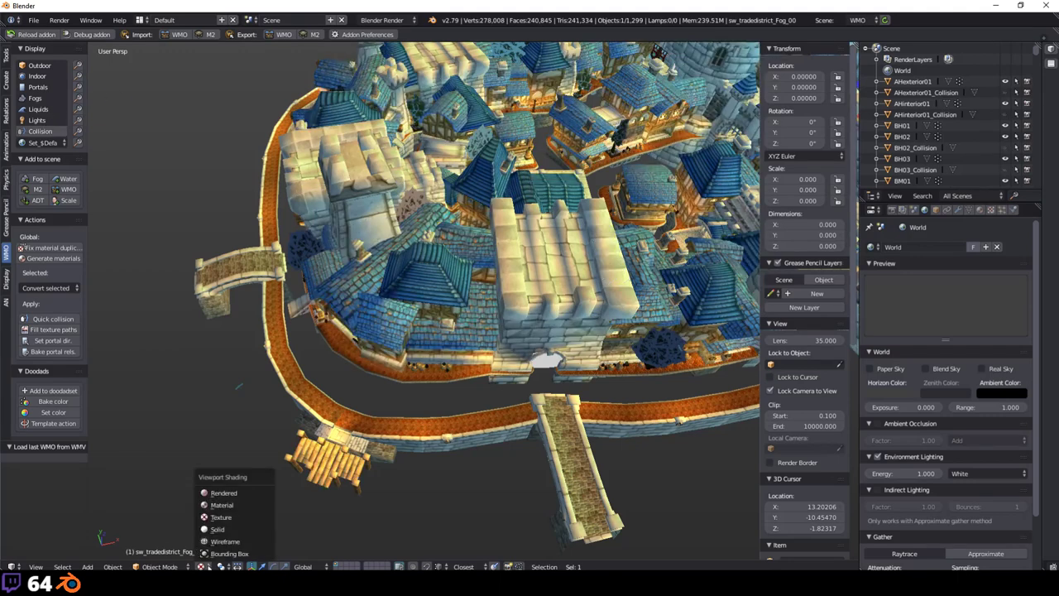
{"action": "left_click", "coordinate": [235, 517]}
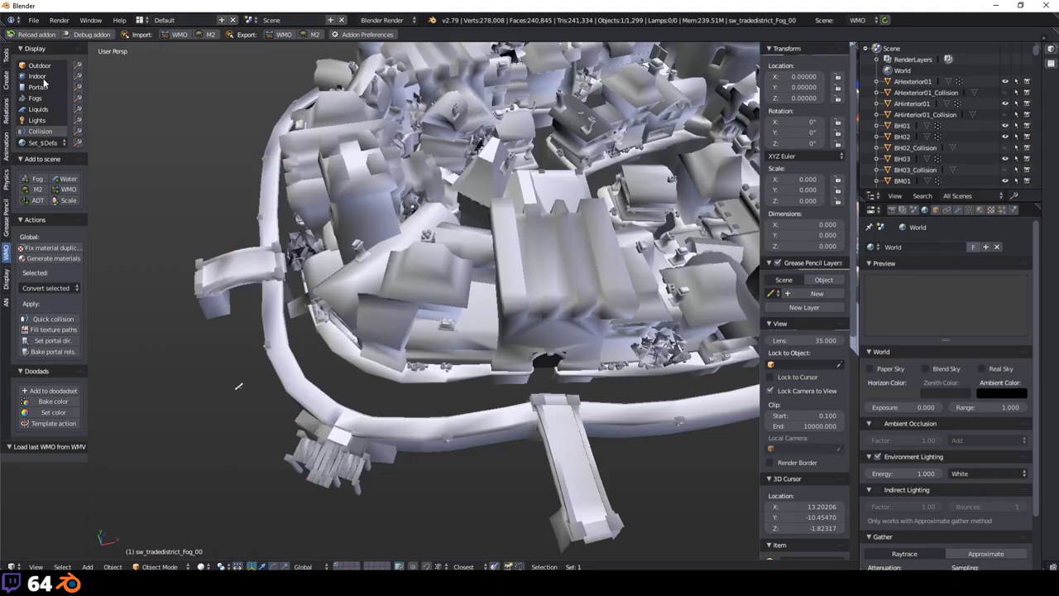
{"action": "left_click", "coordinate": [42, 98]}
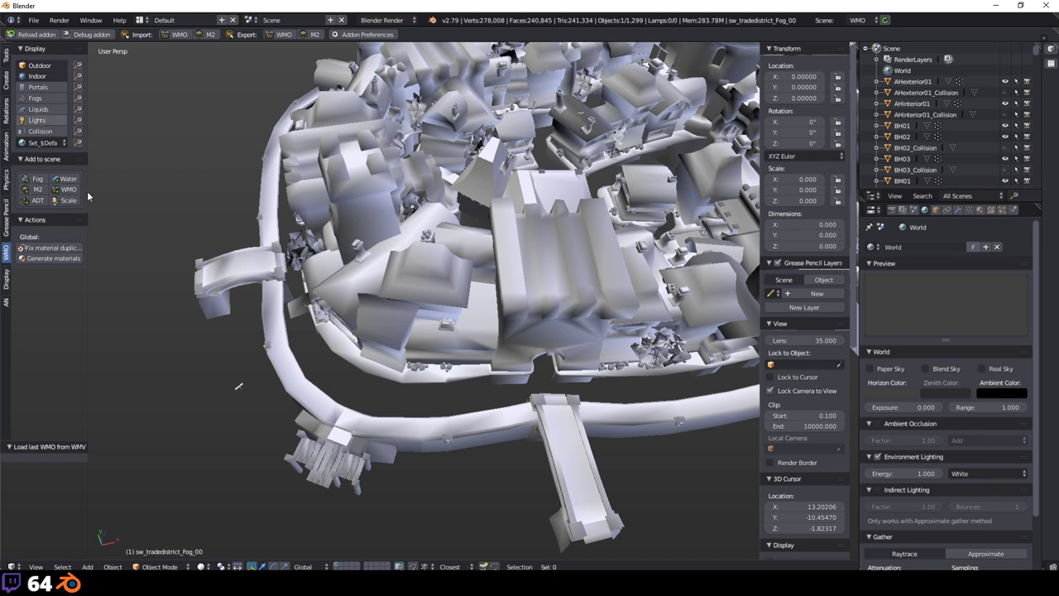
{"action": "left_click", "coordinate": [198, 566]}
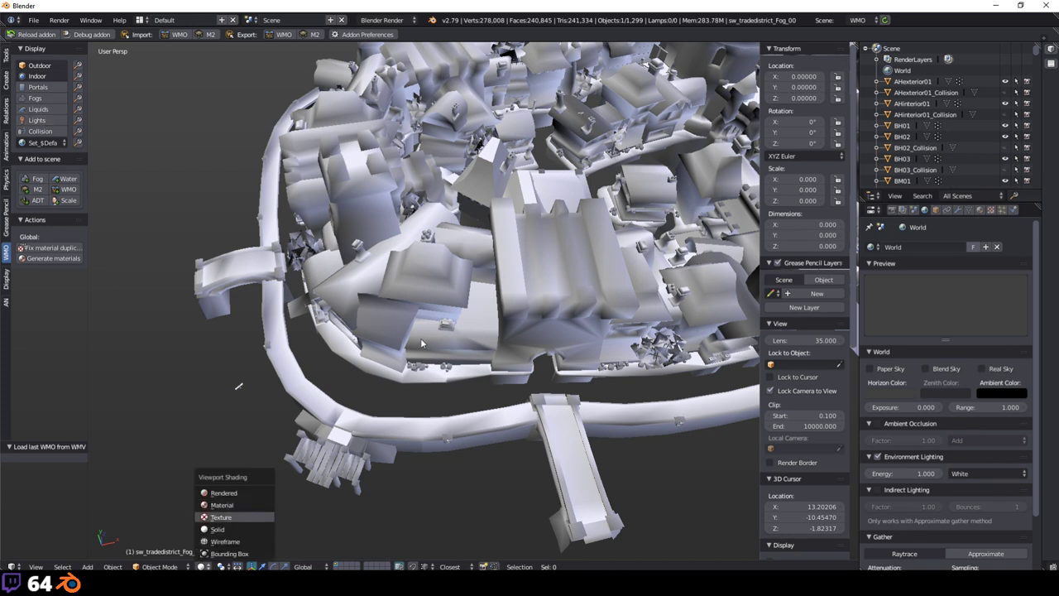
{"action": "key", "text": "Return"}
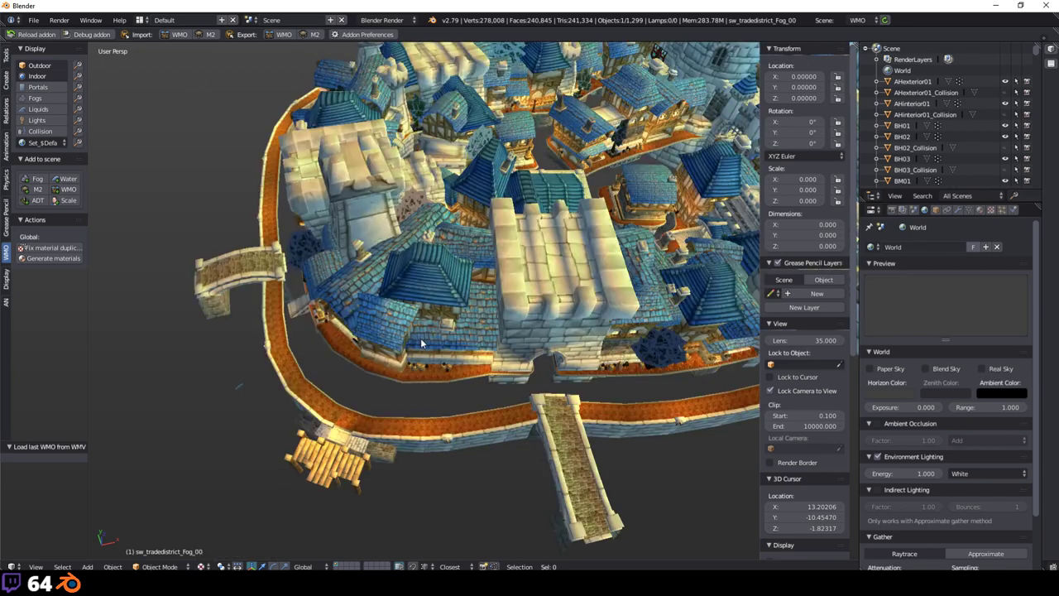
{"action": "scroll", "coordinate": [532, 249], "scroll_direction": "up", "scroll_amount": 2}
{"action": "scroll", "coordinate": [442, 273], "scroll_direction": "up", "scroll_amount": 3}
{"action": "scroll", "coordinate": [442, 274], "scroll_direction": "down", "scroll_amount": 5}
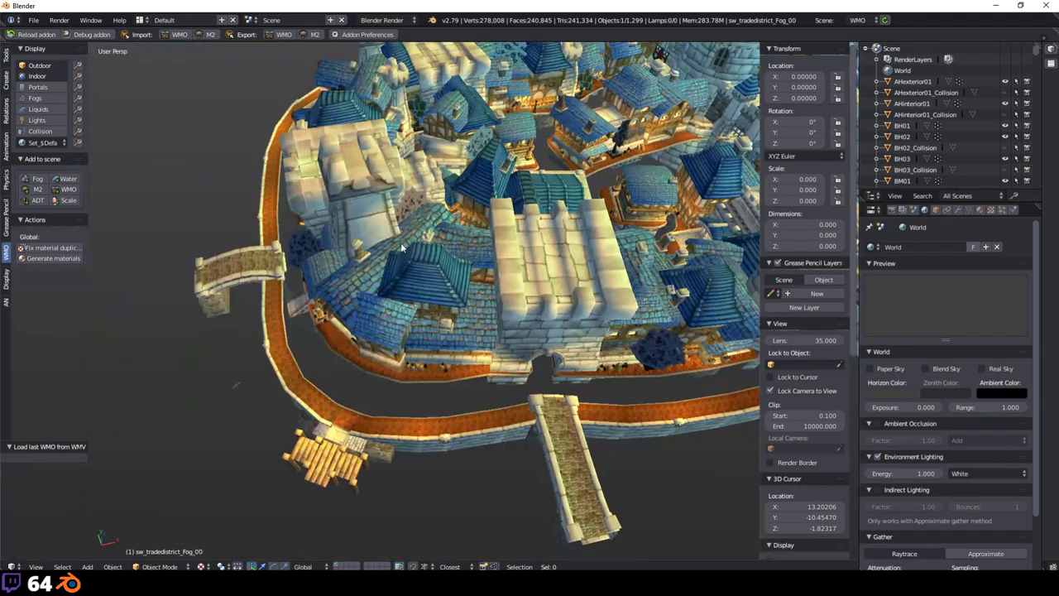
{"action": "middle_click_drag", "start_coordinate": [442, 274], "coordinate": [366, 343]}
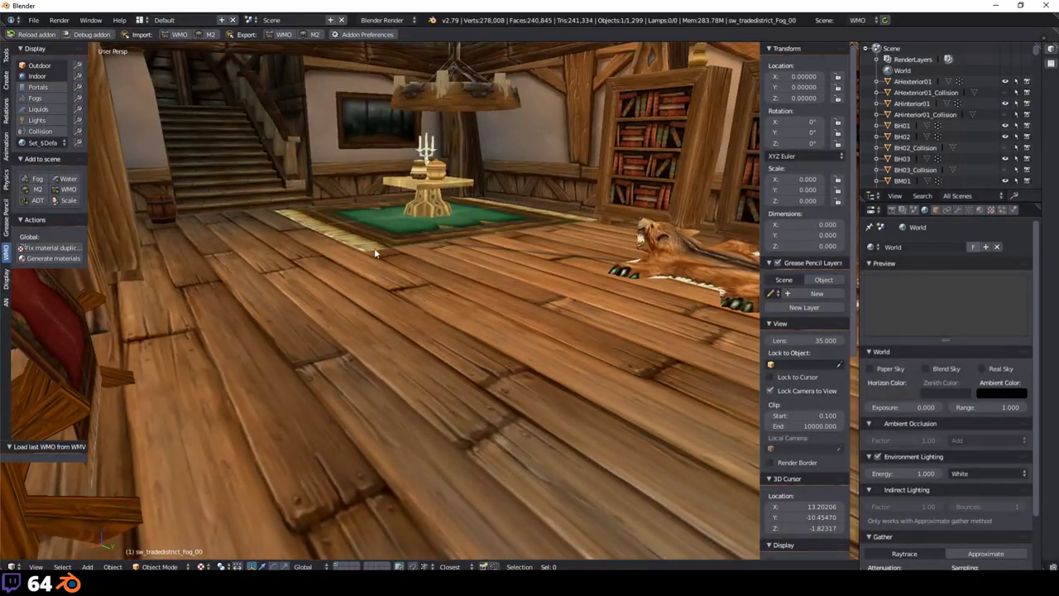
{"action": "scroll", "coordinate": [373, 253], "scroll_direction": "up", "scroll_amount": 4}
{"action": "middle_click_drag", "start_coordinate": [373, 256], "coordinate": [268, 336]}
{"action": "middle_click_drag", "start_coordinate": [444, 339], "coordinate": [477, 224]}
{"action": "scroll", "coordinate": [477, 225], "scroll_direction": "up", "scroll_amount": 3}
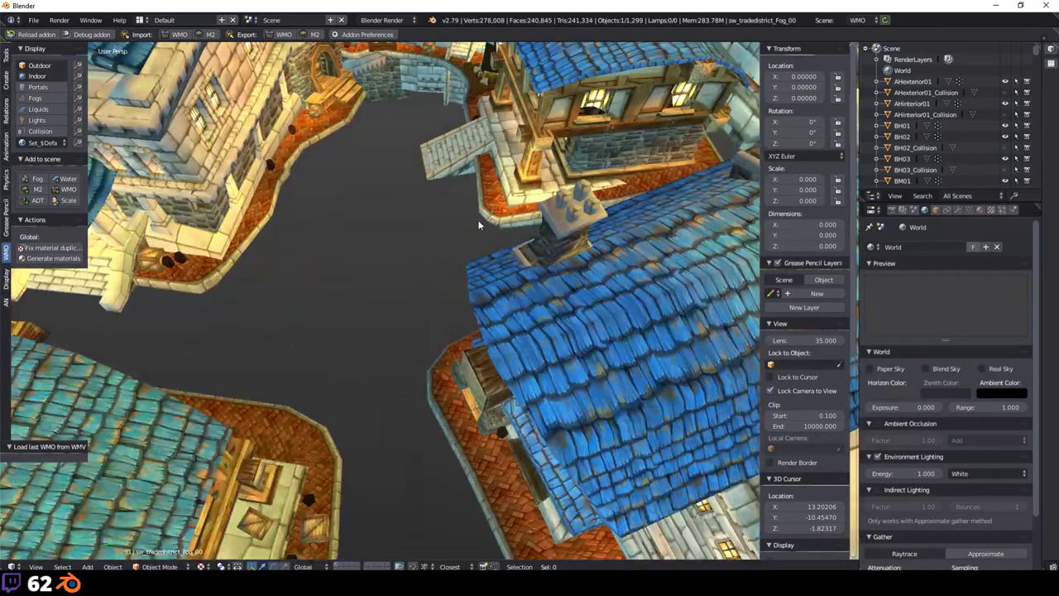
{"action": "middle_click_drag", "start_coordinate": [478, 224], "coordinate": [478, 163]}
{"action": "scroll", "coordinate": [550, 319], "scroll_direction": "down", "scroll_amount": 5}
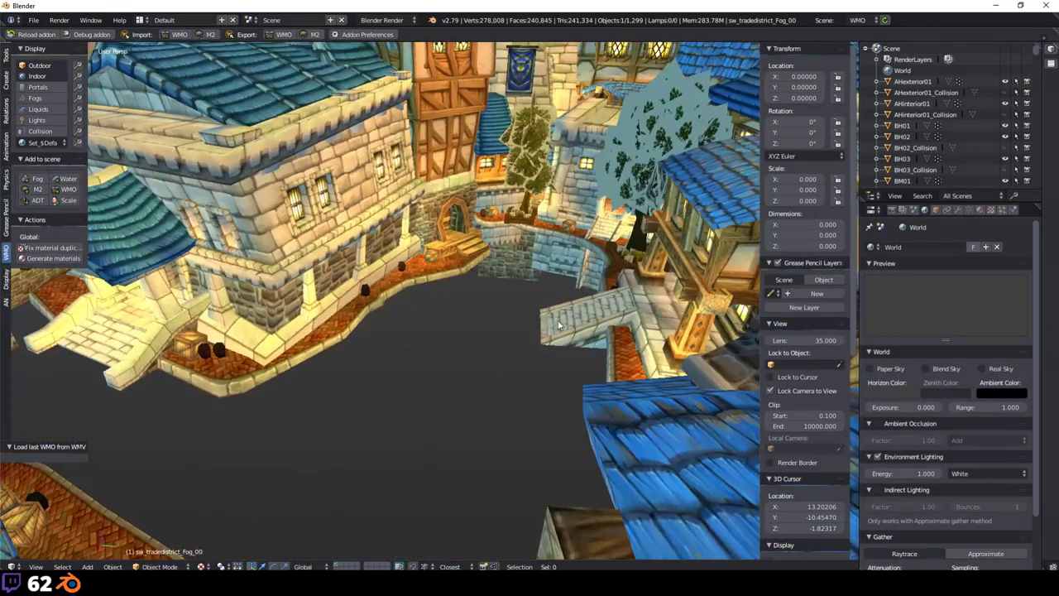
{"action": "scroll", "coordinate": [536, 348], "scroll_direction": "up", "scroll_amount": 3}
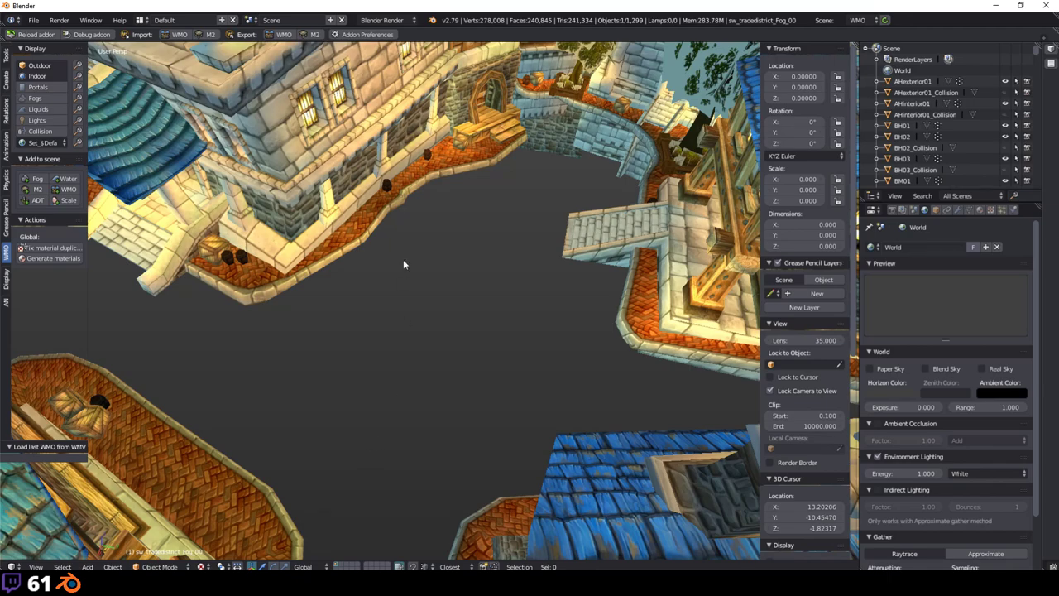
{"action": "middle_click_drag", "start_coordinate": [406, 263], "coordinate": [318, 274]}
{"action": "scroll", "coordinate": [325, 279], "scroll_direction": "down", "scroll_amount": 8}
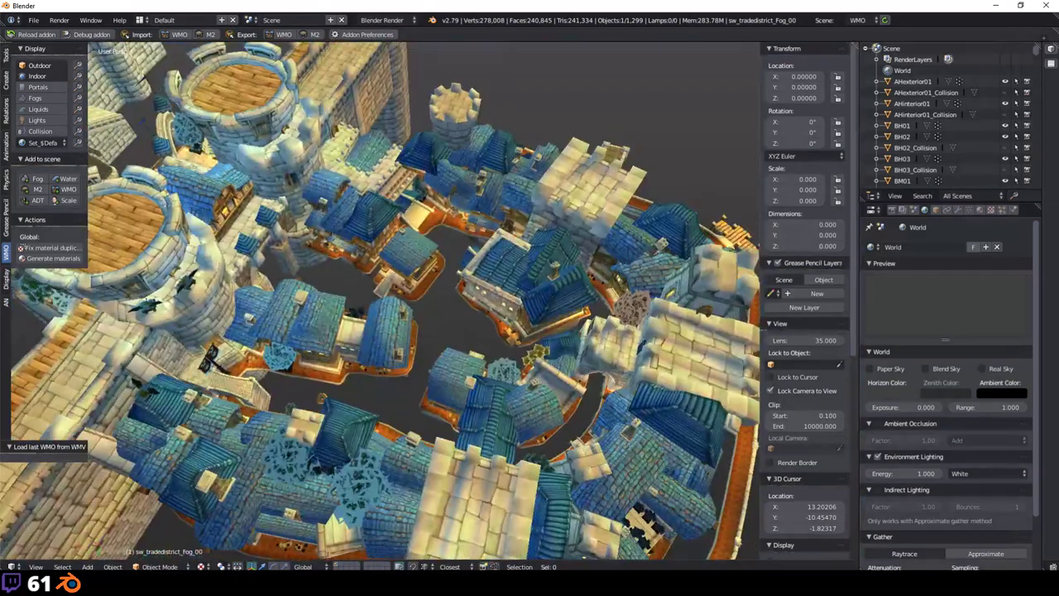
{"action": "middle_click_drag", "start_coordinate": [446, 476], "coordinate": [296, 303]}
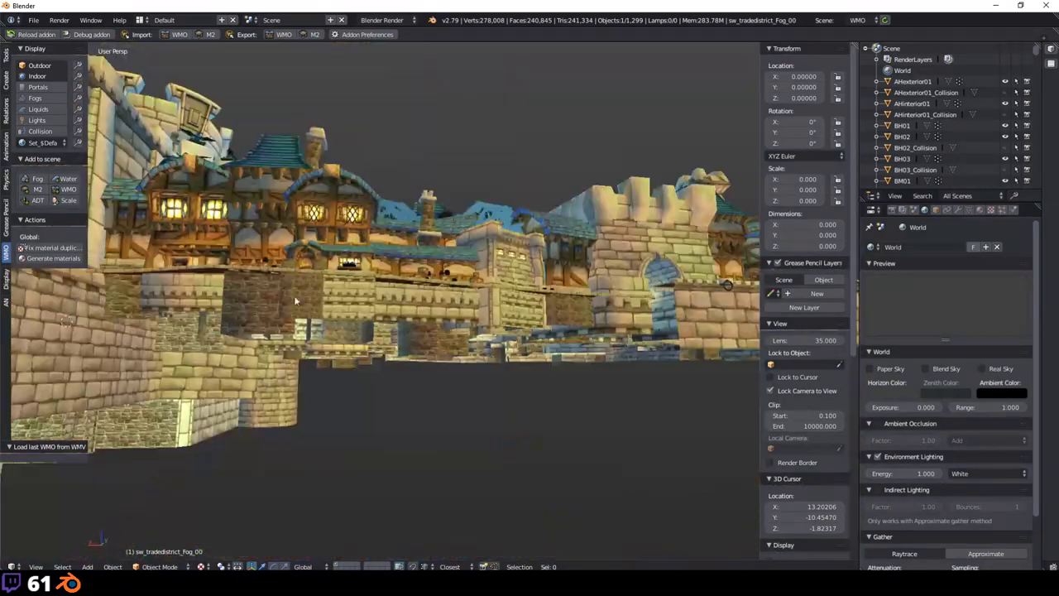
Step: Quit Blender without saving and open Dalaran.blend from the Stream samples folder
{"action": "left_click", "coordinate": [1040, 5]}
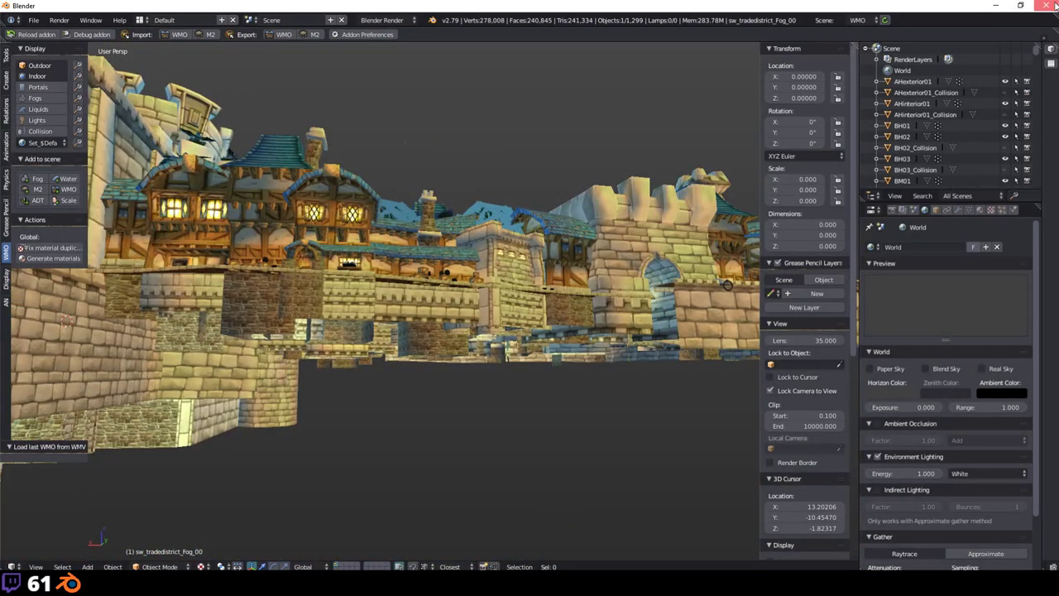
{"action": "left_click", "coordinate": [536, 331]}
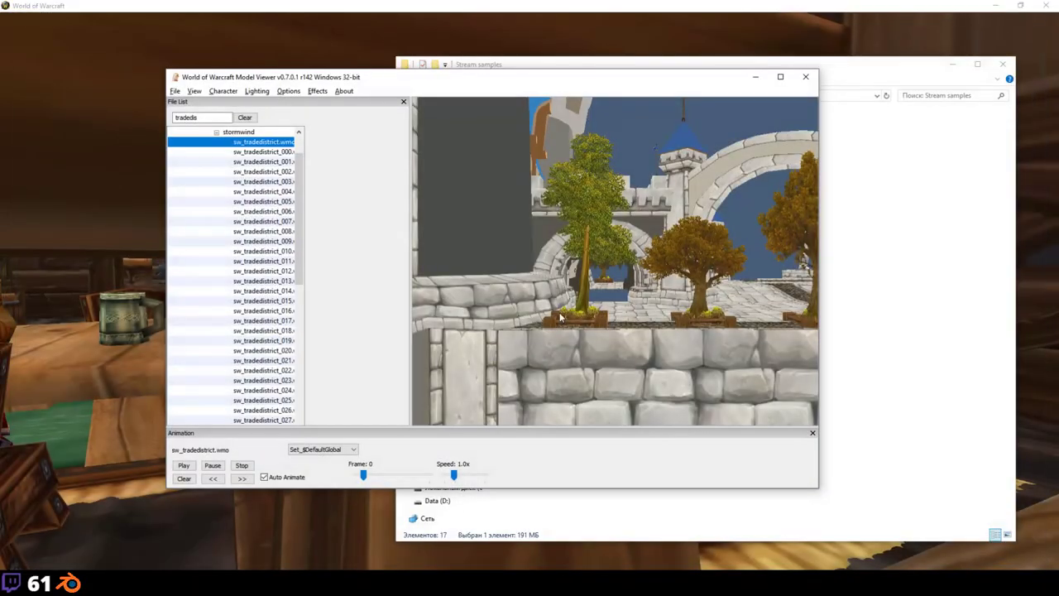
{"action": "left_click", "coordinate": [754, 79]}
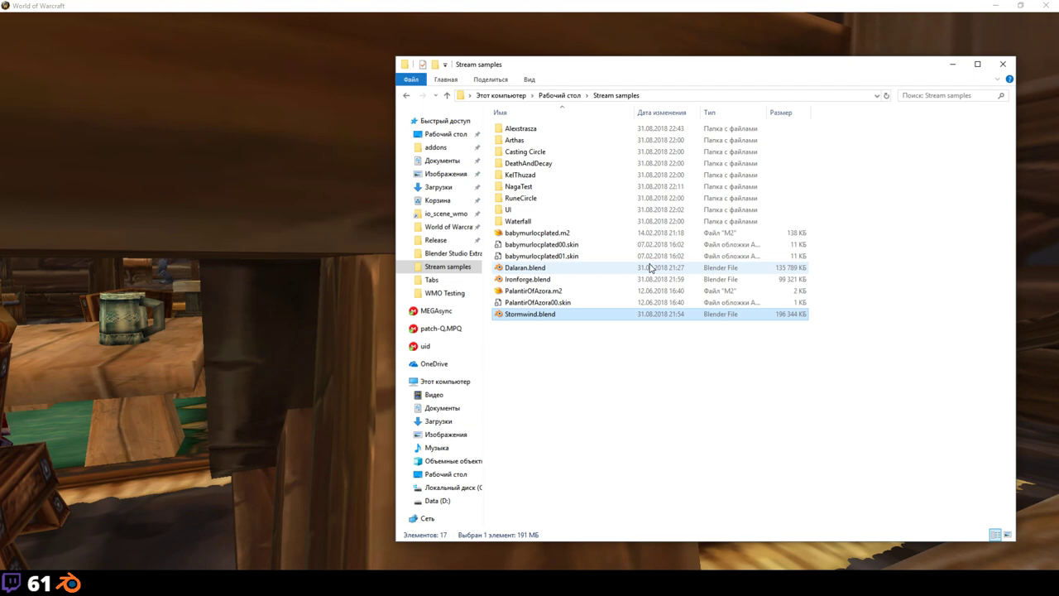
{"action": "left_click", "coordinate": [538, 272]}
{"action": "double_click", "coordinate": [538, 271]}
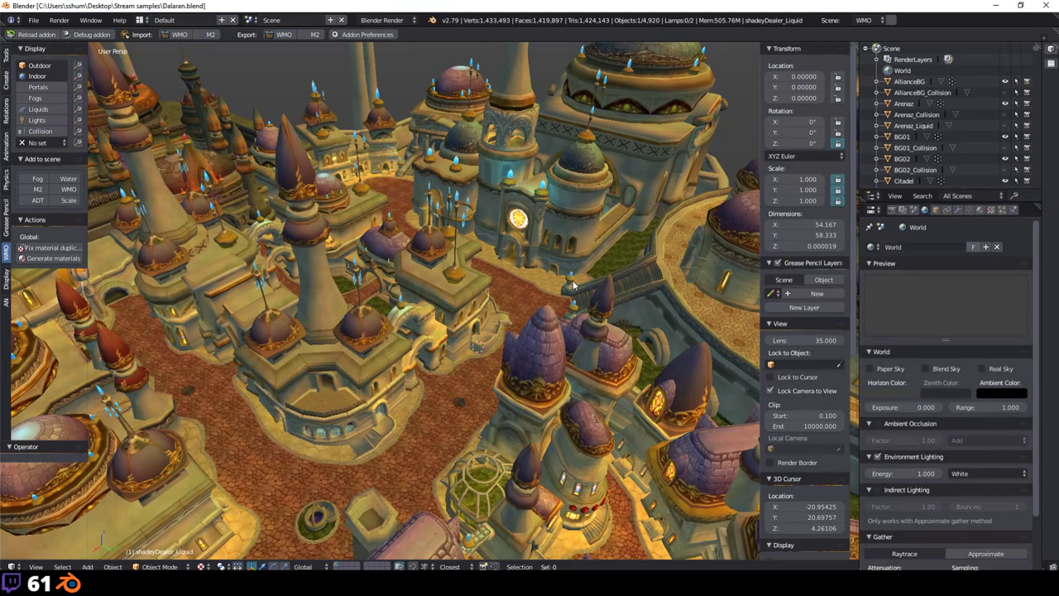
Step: Orbit closer into Dalaran, then start and cancel a first walk-mode attempt
{"action": "middle_click_drag", "start_coordinate": [573, 284], "coordinate": [497, 376]}
{"action": "key", "text": "shift+f"}
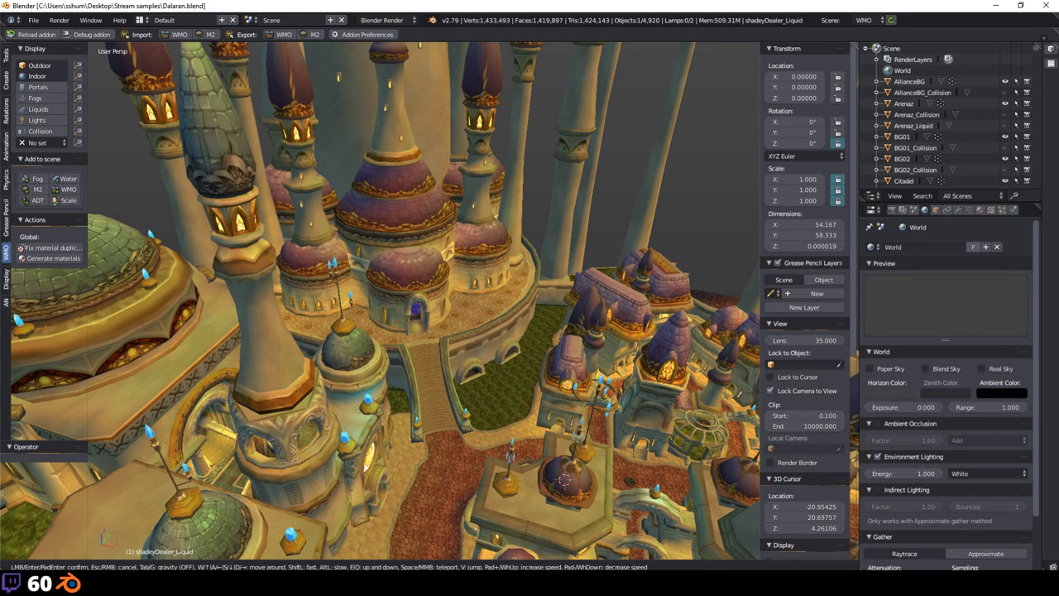
{"action": "key", "text": "Escape"}
{"action": "key", "text": "space"}
{"action": "key", "text": "Escape"}
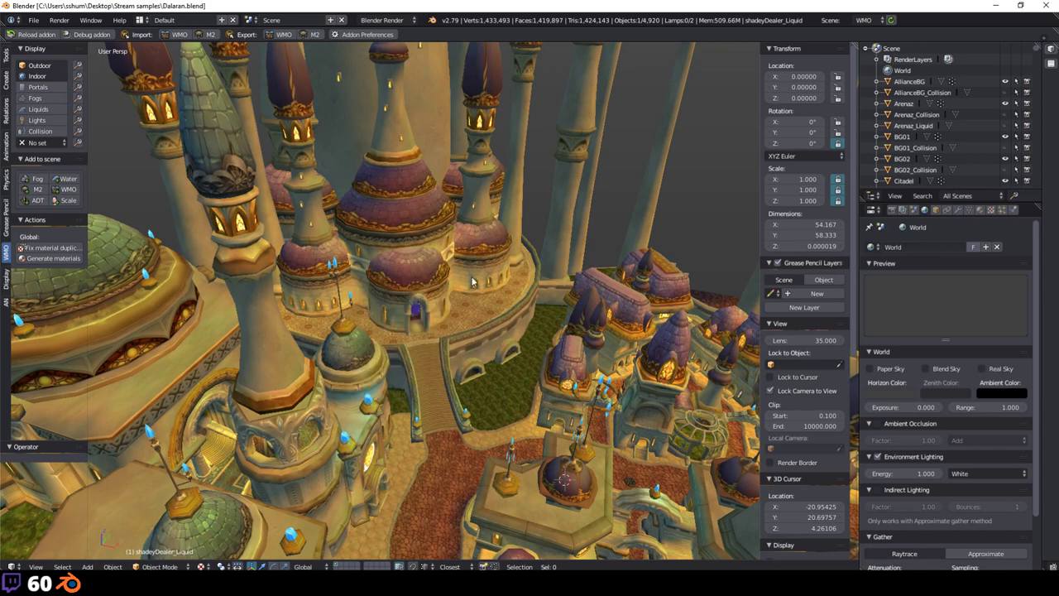
Step: Place the 3D cursor on the central domed building and walk through its doorway into the staircase hall
{"action": "left_click", "coordinate": [468, 249]}
{"action": "key", "text": "shift+f"}
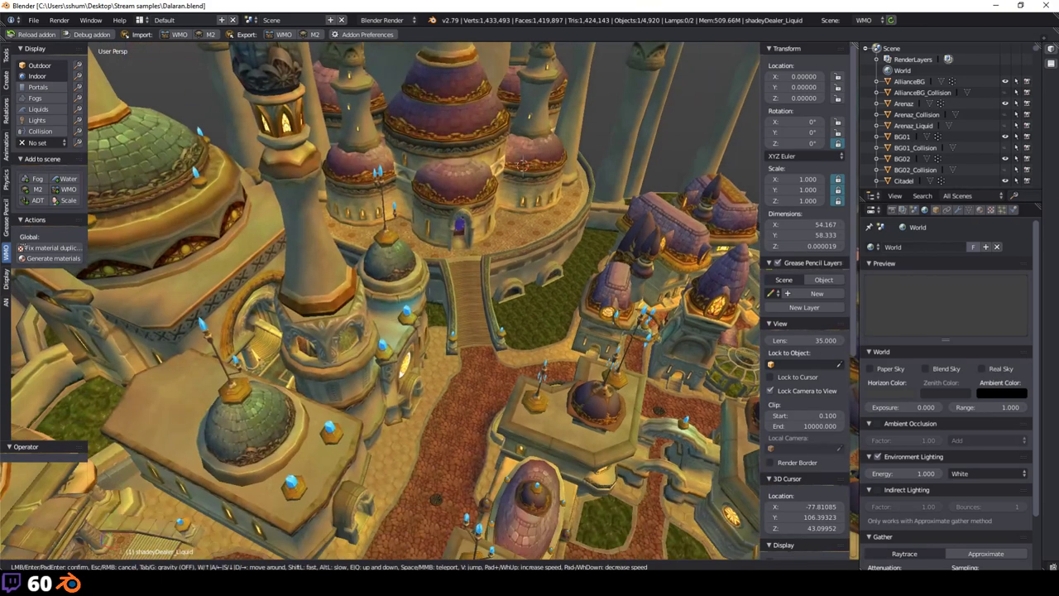
{"action": "key", "text": "w"}
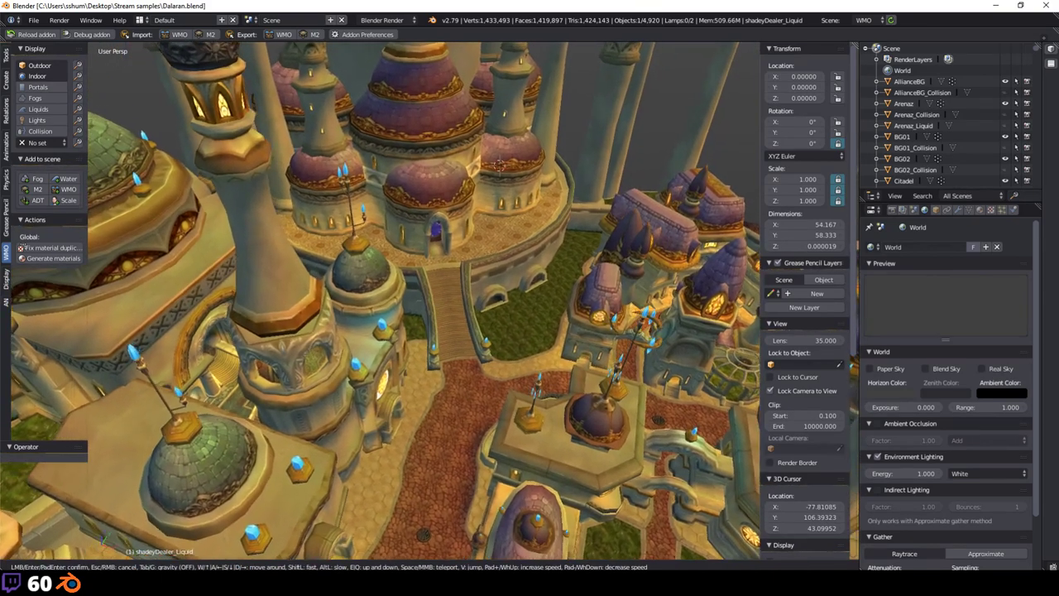
{"action": "key", "text": "w"}
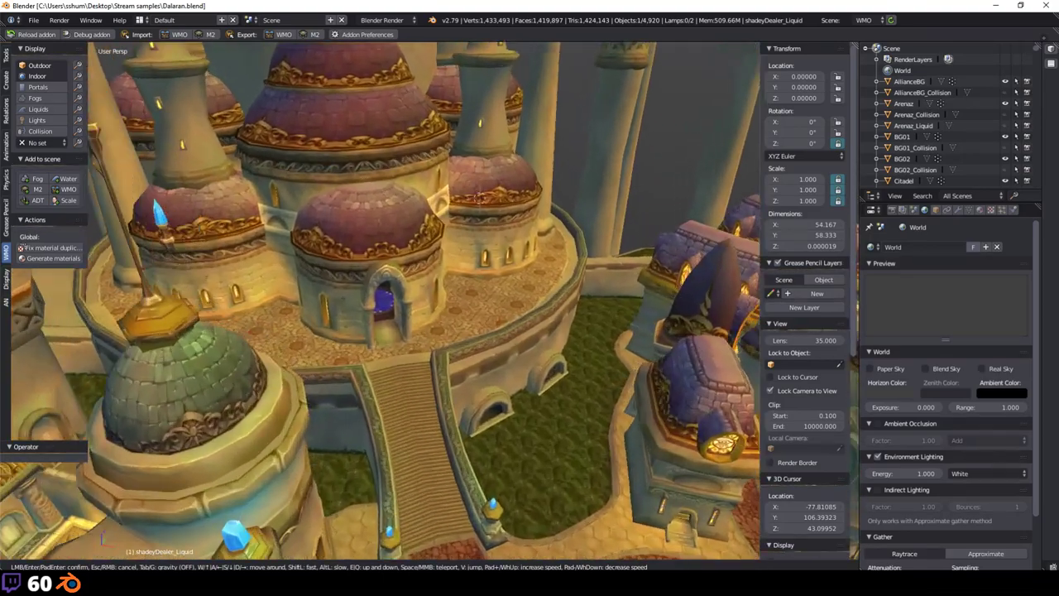
{"action": "key", "text": "w"}
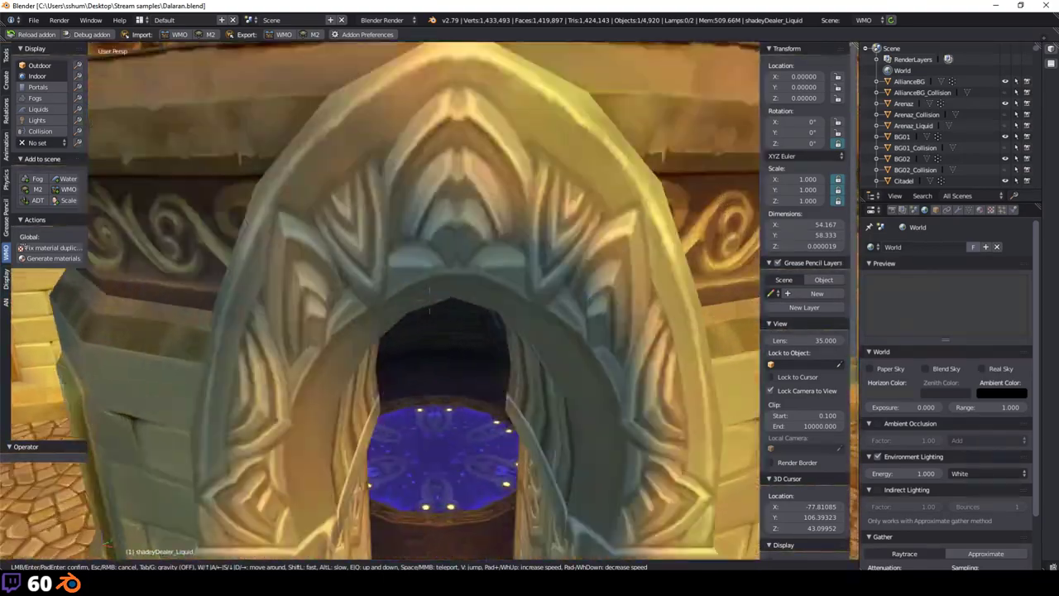
{"action": "key", "text": "w"}
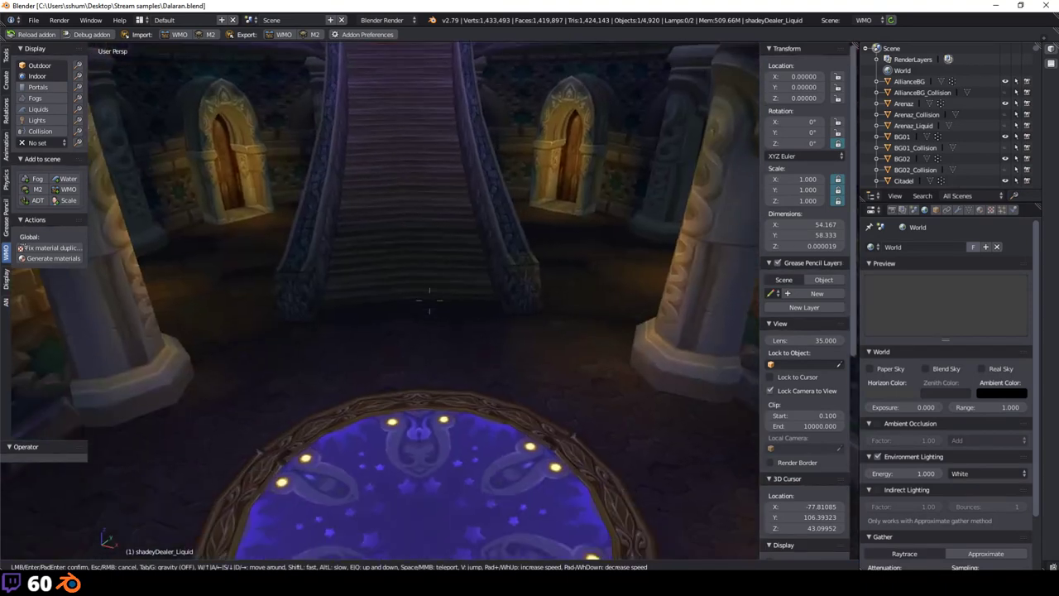
{"action": "key", "text": "s"}
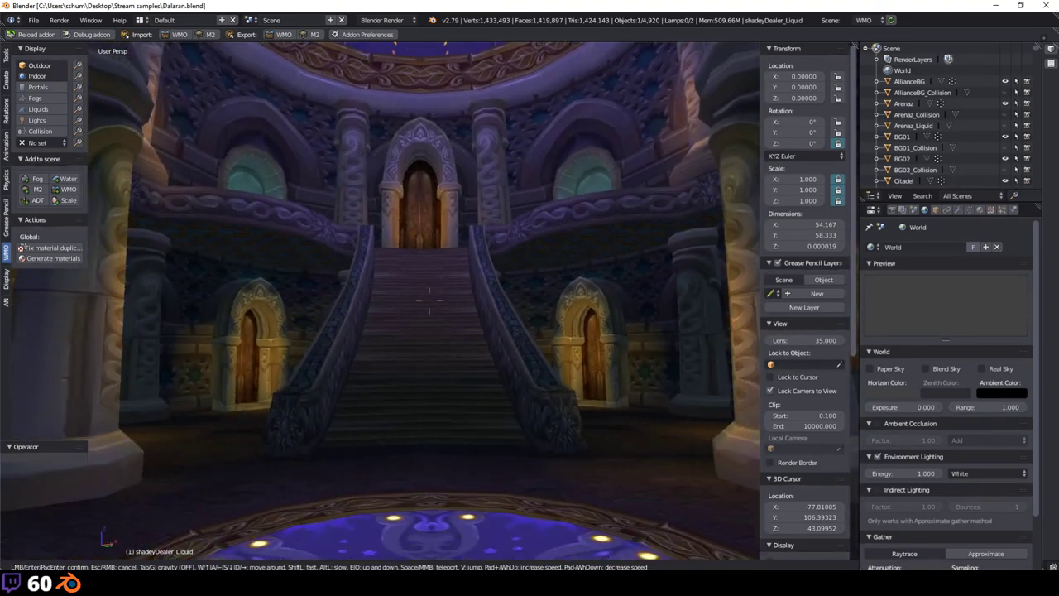
{"action": "left_click", "coordinate": [430, 301]}
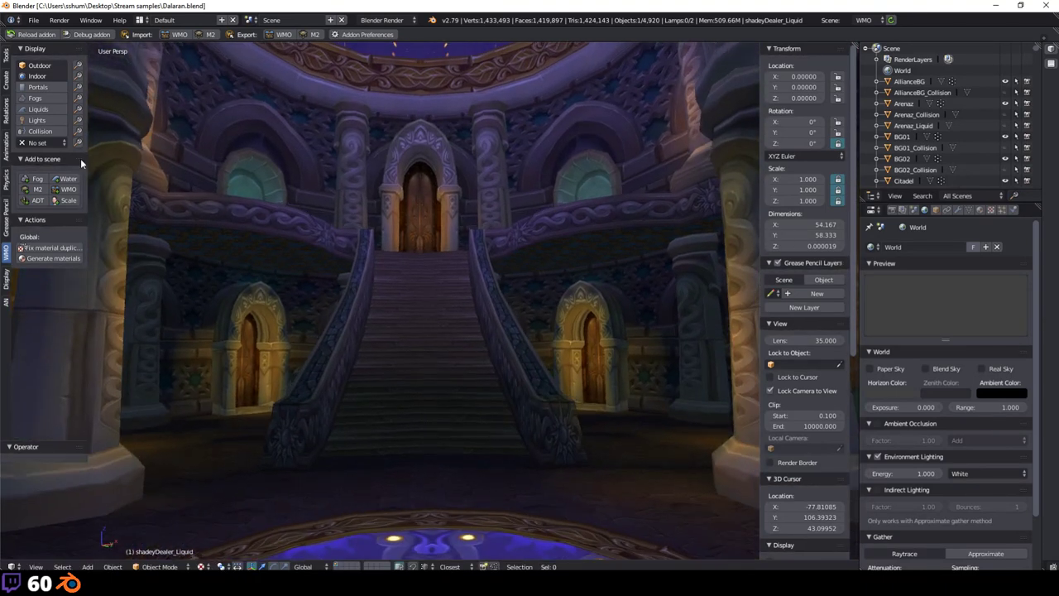
{"action": "middle_click_drag", "start_coordinate": [300, 218], "coordinate": [377, 302]}
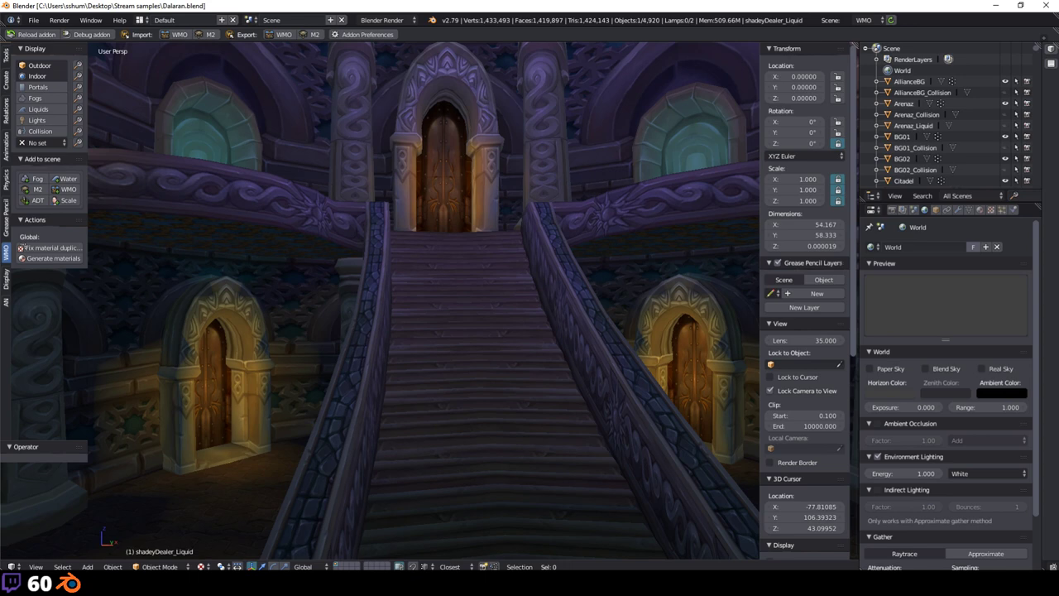
{"action": "middle_click_drag", "start_coordinate": [326, 338], "coordinate": [489, 362]}
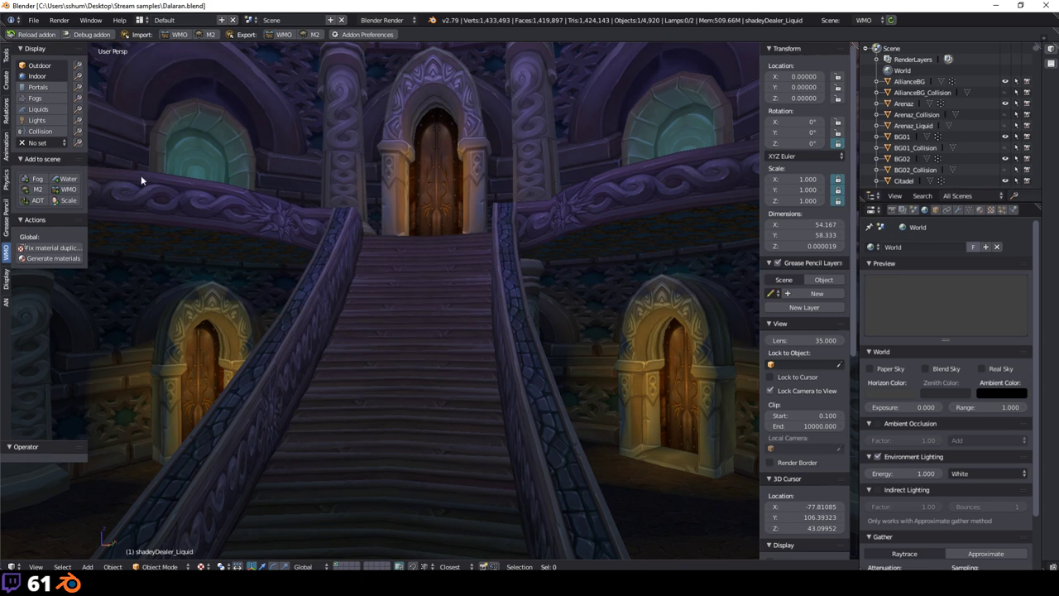
{"action": "left_click", "coordinate": [43, 143]}
{"action": "scroll", "coordinate": [487, 285], "scroll_direction": "up", "scroll_amount": 2}
{"action": "scroll", "coordinate": [495, 302], "scroll_direction": "up", "scroll_amount": 8}
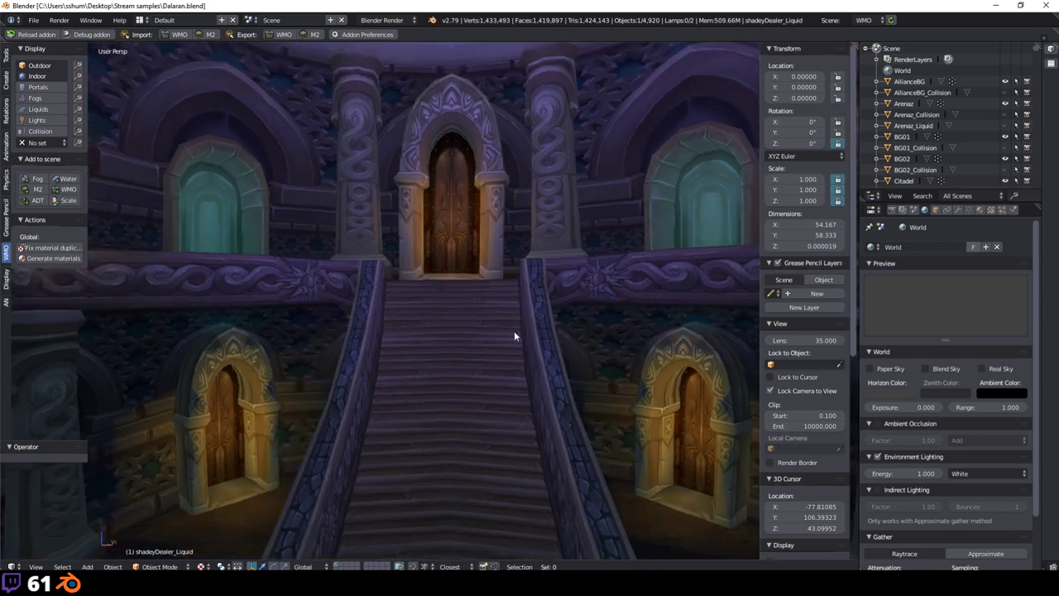
{"action": "scroll", "coordinate": [495, 303], "scroll_direction": "down", "scroll_amount": 8}
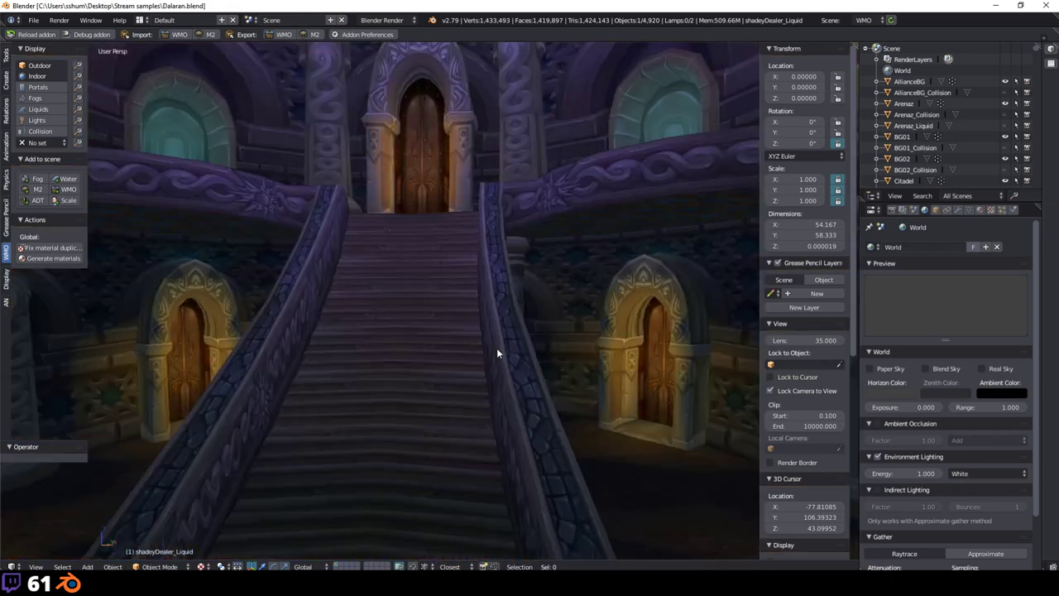
{"action": "scroll", "coordinate": [499, 372], "scroll_direction": "up", "scroll_amount": 4}
{"action": "scroll", "coordinate": [488, 463], "scroll_direction": "down", "scroll_amount": 4}
{"action": "scroll", "coordinate": [475, 480], "scroll_direction": "up", "scroll_amount": 3}
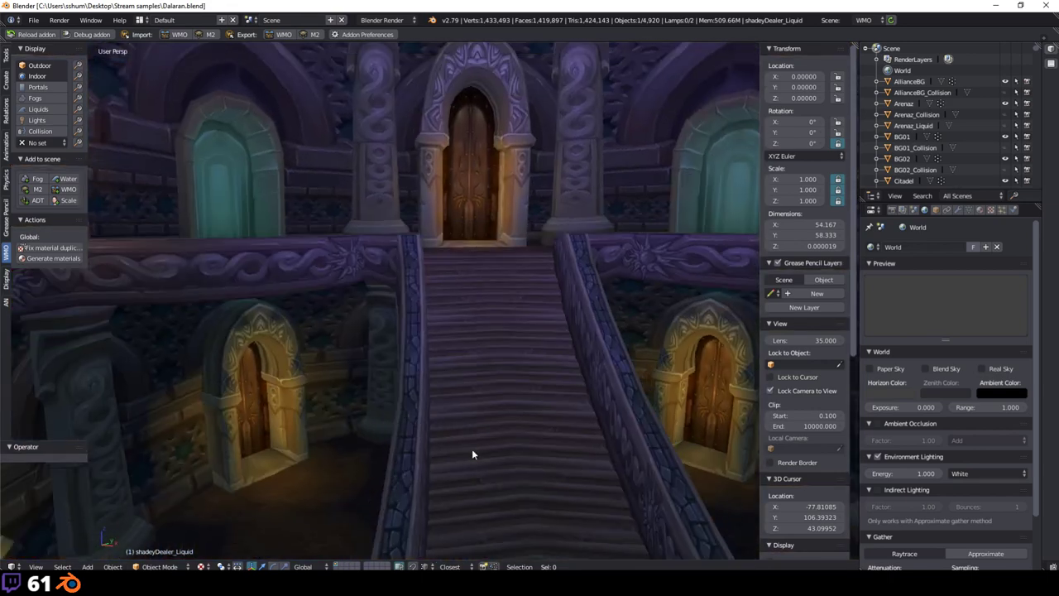
{"action": "scroll", "coordinate": [463, 430], "scroll_direction": "down", "scroll_amount": 1}
Step: Switch to Solid shading and enable Textured Solid in the N panel's Shading section
{"action": "left_click", "coordinate": [202, 565]}
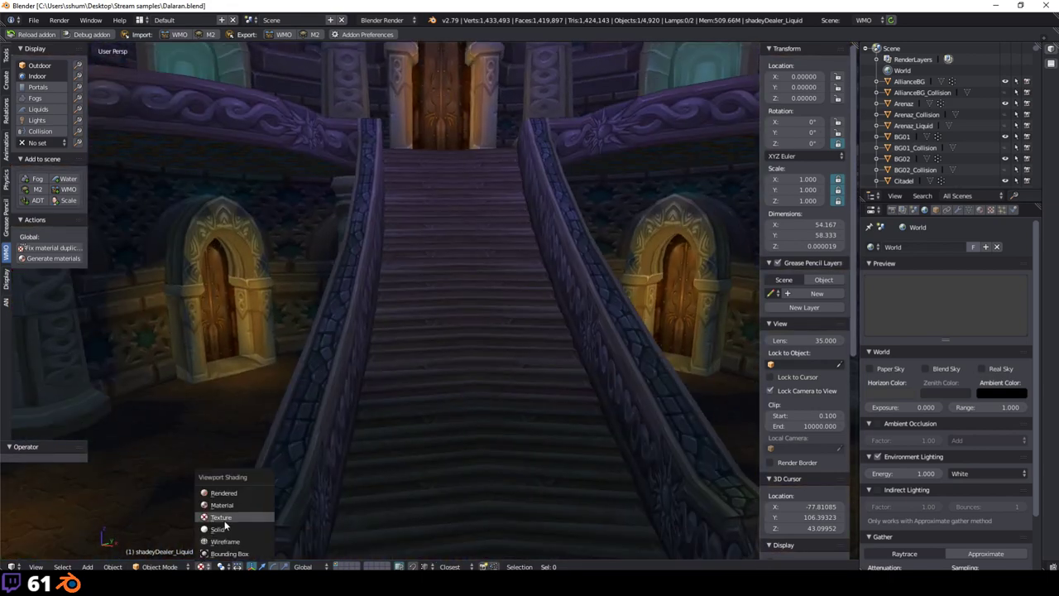
{"action": "left_click", "coordinate": [216, 529]}
{"action": "key", "text": "n"}
{"action": "key", "text": "n"}
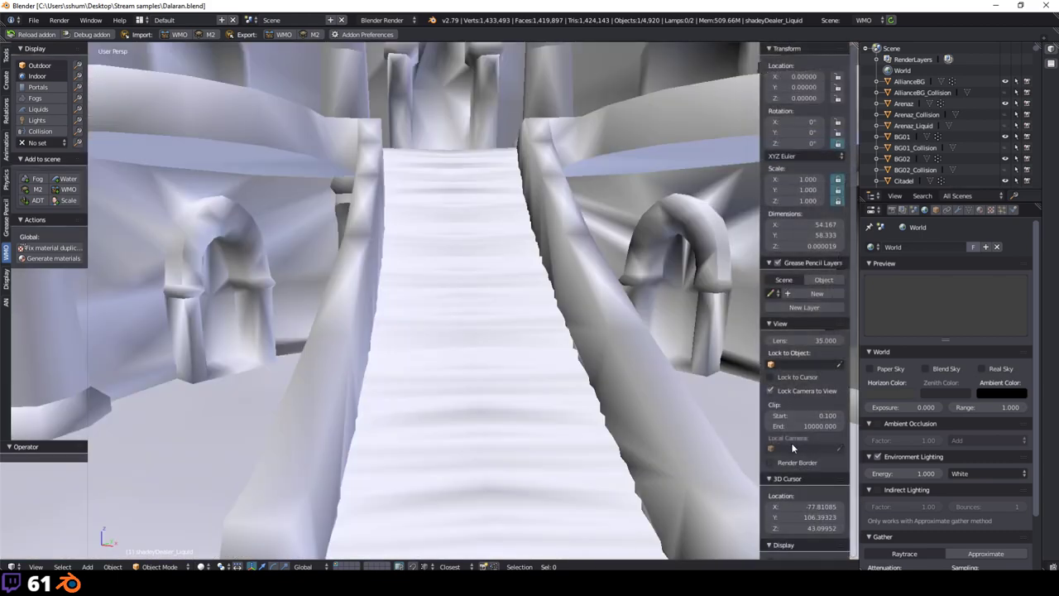
{"action": "scroll", "coordinate": [789, 413], "scroll_direction": "down", "scroll_amount": 6}
{"action": "left_click", "coordinate": [795, 419]}
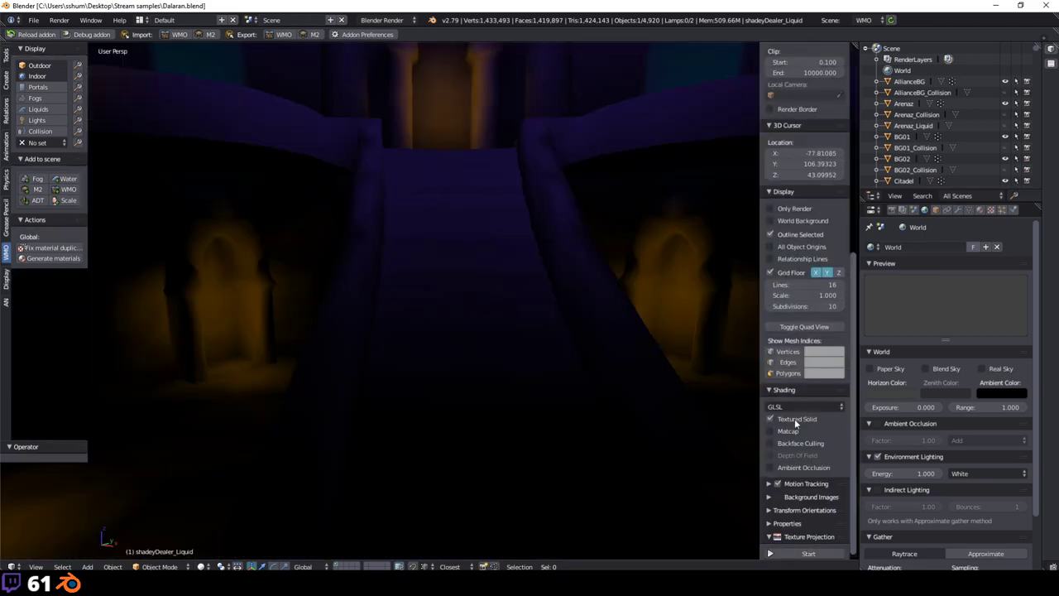
{"action": "key", "text": "n"}
Step: Set viewport shading back to Texture, viewing the staircase's upper door
{"action": "mouse_move", "coordinate": [509, 292]}
{"action": "middle_mouse_down"}
{"action": "mouse_move", "coordinate": [498, 292]}
{"action": "mouse_move", "coordinate": [595, 400]}
{"action": "mouse_move", "coordinate": [553, 402]}
{"action": "mouse_move", "coordinate": [586, 353]}
{"action": "mouse_move", "coordinate": [578, 389]}
{"action": "mouse_move", "coordinate": [505, 362]}
{"action": "mouse_move", "coordinate": [607, 364]}
{"action": "middle_mouse_up"}
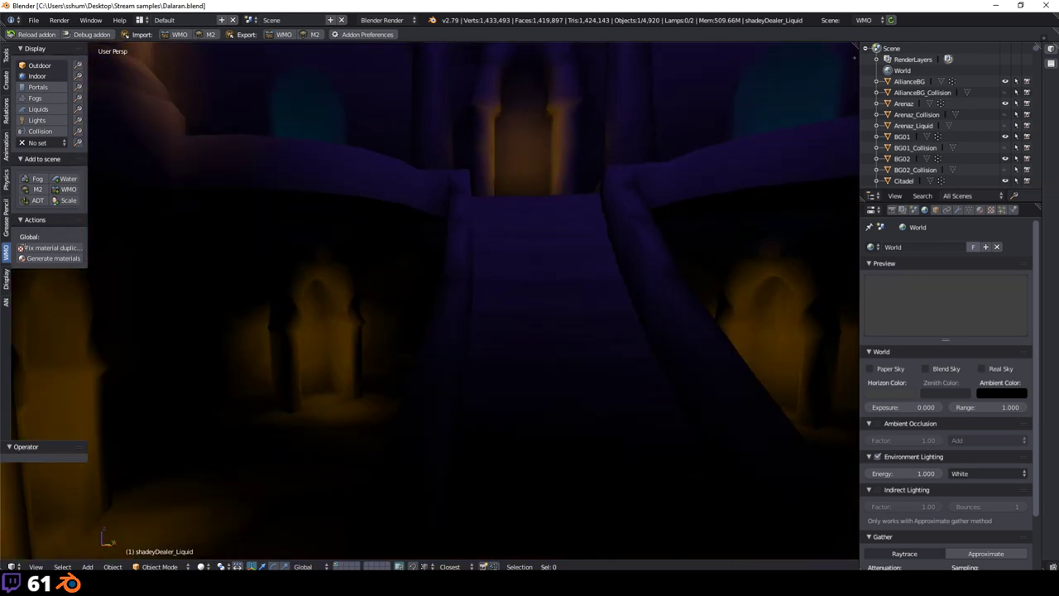
{"action": "left_click", "coordinate": [203, 566]}
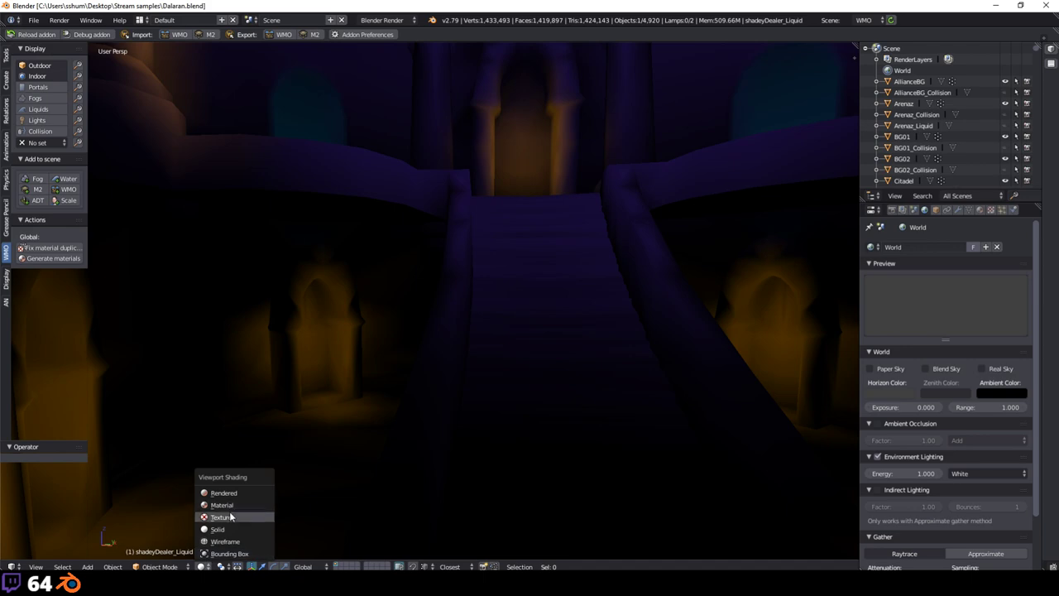
{"action": "left_click", "coordinate": [222, 517]}
{"action": "mouse_move", "coordinate": [679, 288]}
{"action": "middle_mouse_down"}
{"action": "mouse_move", "coordinate": [485, 241]}
{"action": "mouse_move", "coordinate": [682, 302]}
{"action": "middle_mouse_up"}
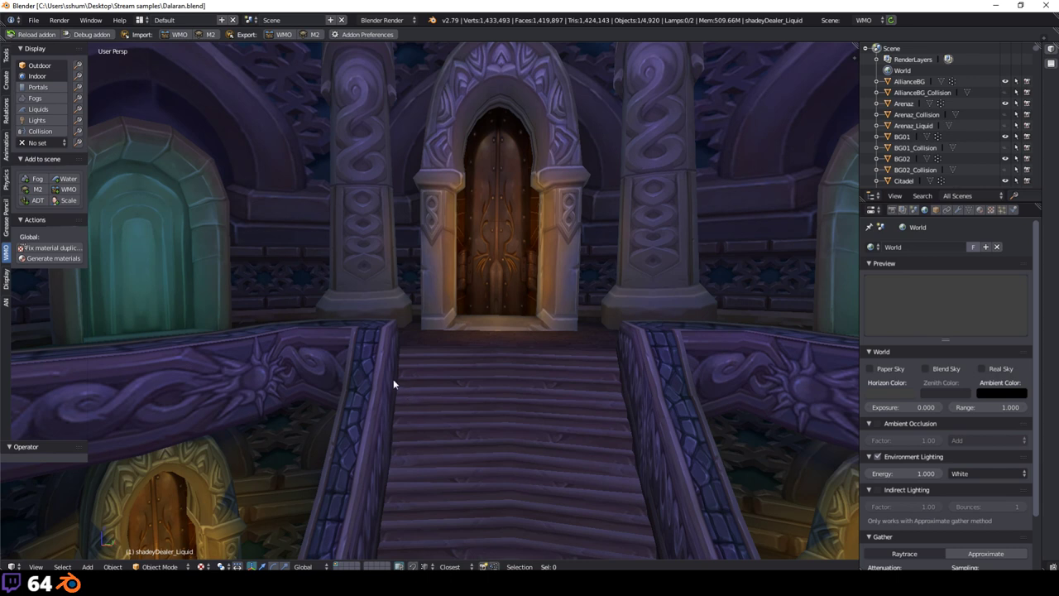
{"action": "scroll", "coordinate": [491, 319], "scroll_direction": "down", "scroll_amount": 3}
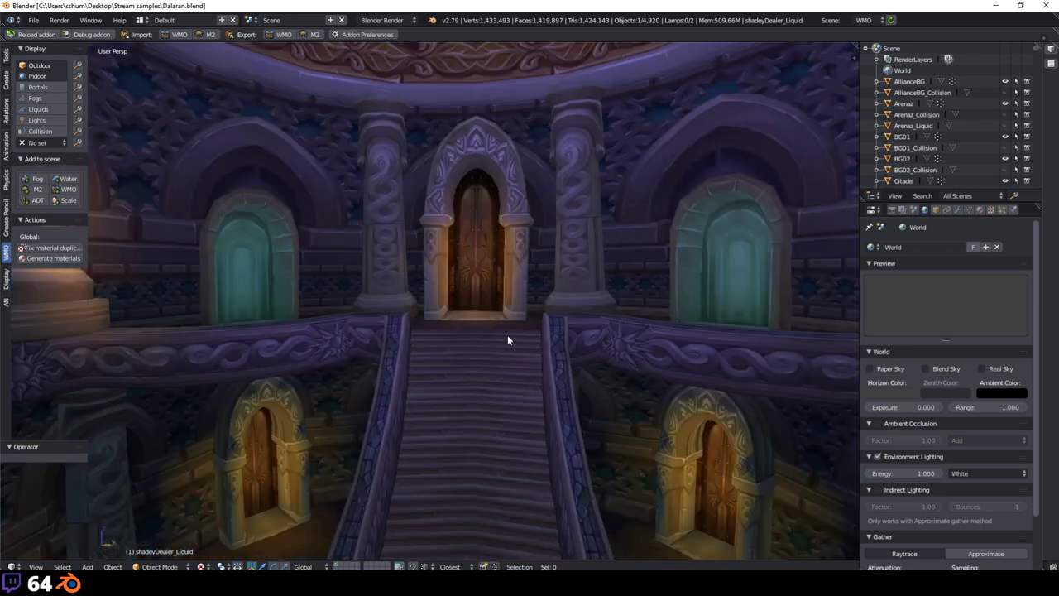
{"action": "scroll", "coordinate": [507, 334], "scroll_direction": "up", "scroll_amount": 3}
{"action": "scroll", "coordinate": [493, 348], "scroll_direction": "down", "scroll_amount": 3}
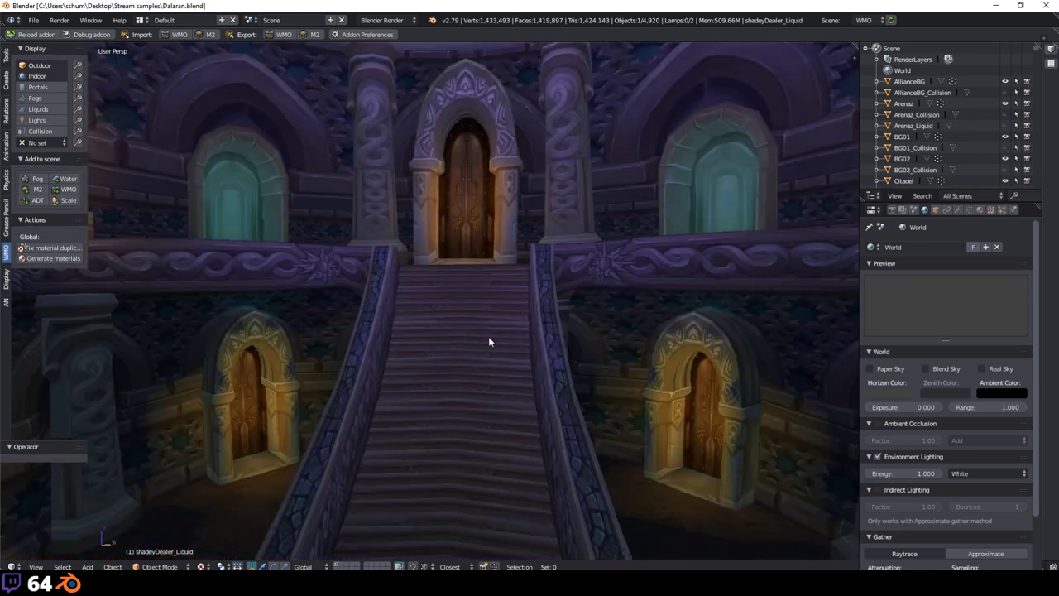
Step: Zoom out of the hall, orbit under the island to inspect the tunnel, then view the city from outside
{"action": "scroll", "coordinate": [506, 343], "scroll_direction": "down", "scroll_amount": 10}
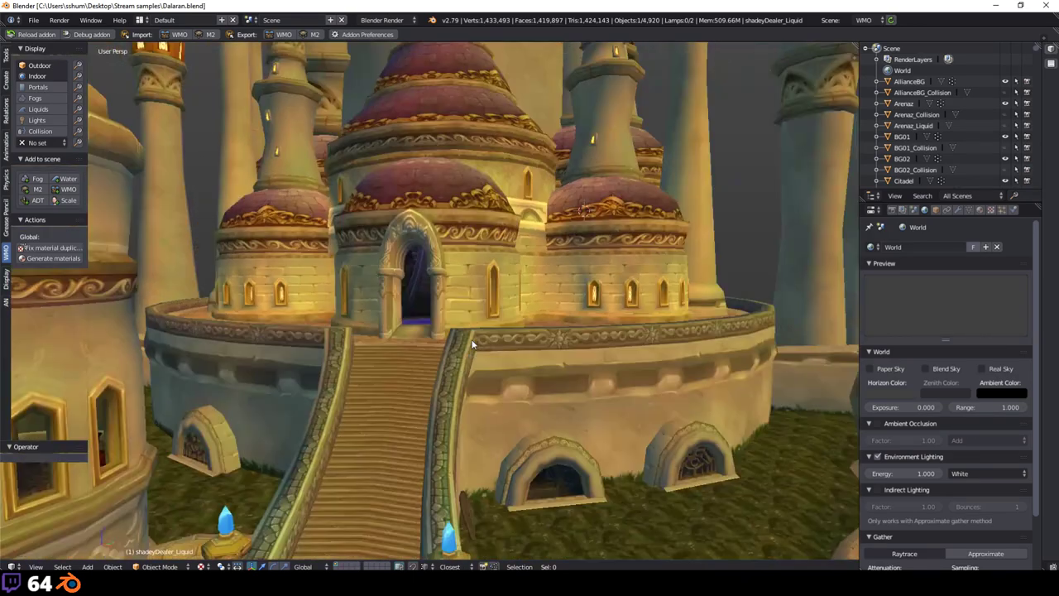
{"action": "scroll", "coordinate": [454, 353], "scroll_direction": "down", "scroll_amount": 8}
{"action": "scroll", "coordinate": [481, 294], "scroll_direction": "up", "scroll_amount": 12}
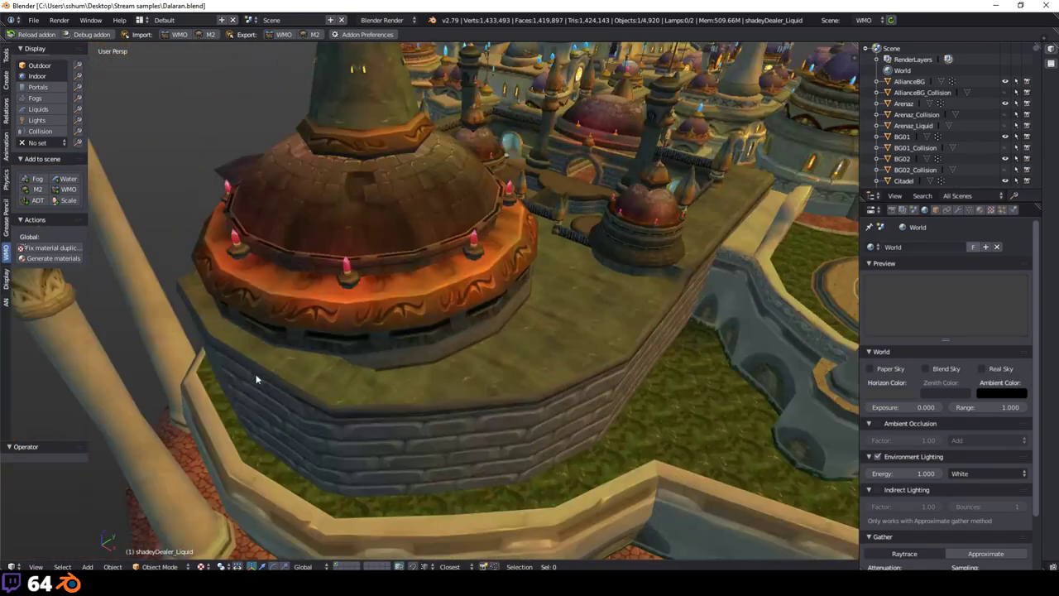
{"action": "middle_click_drag", "start_coordinate": [255, 379], "coordinate": [438, 140]}
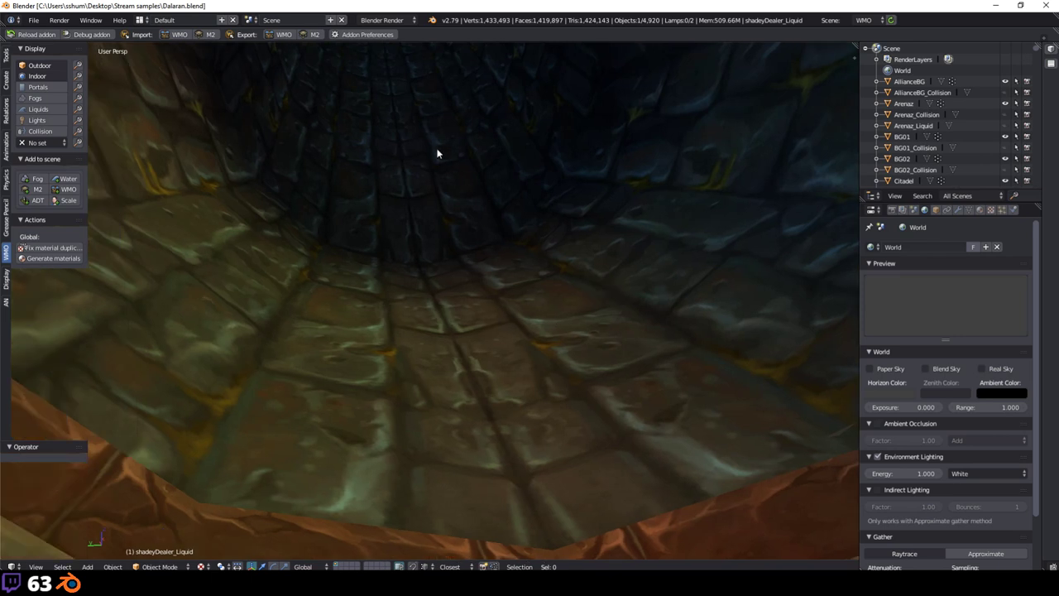
{"action": "scroll", "coordinate": [573, 260], "scroll_direction": "down", "scroll_amount": 5}
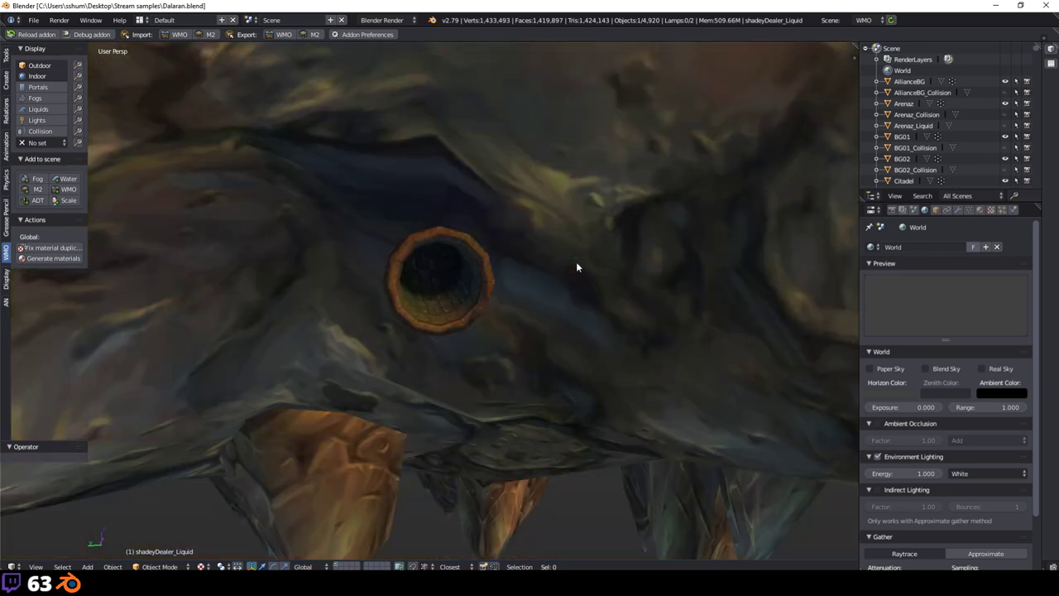
{"action": "scroll", "coordinate": [450, 347], "scroll_direction": "down", "scroll_amount": 2}
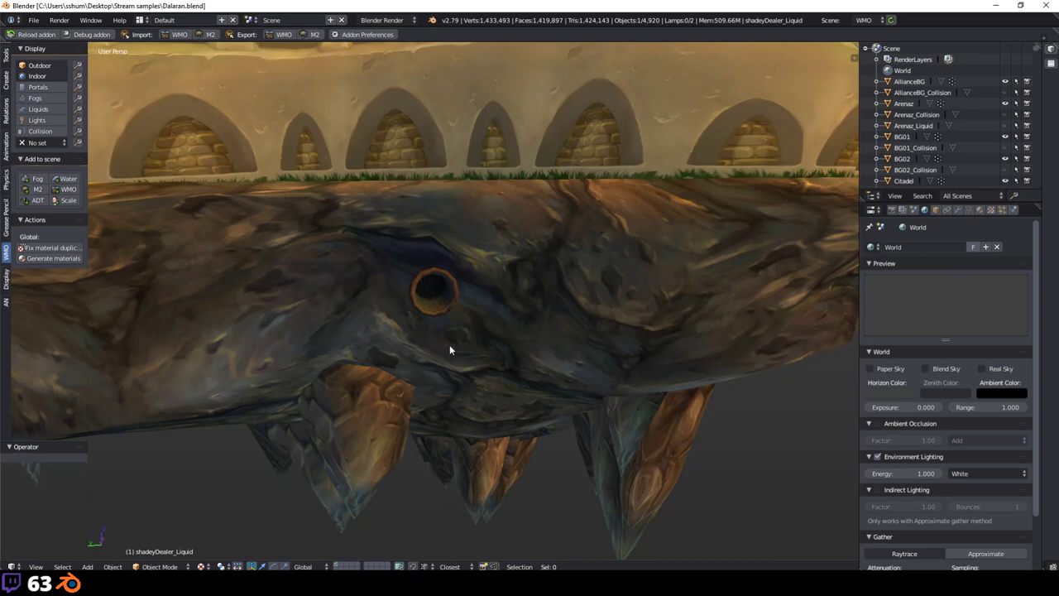
{"action": "scroll", "coordinate": [431, 262], "scroll_direction": "up", "scroll_amount": 5}
{"action": "scroll", "coordinate": [467, 355], "scroll_direction": "down", "scroll_amount": 3}
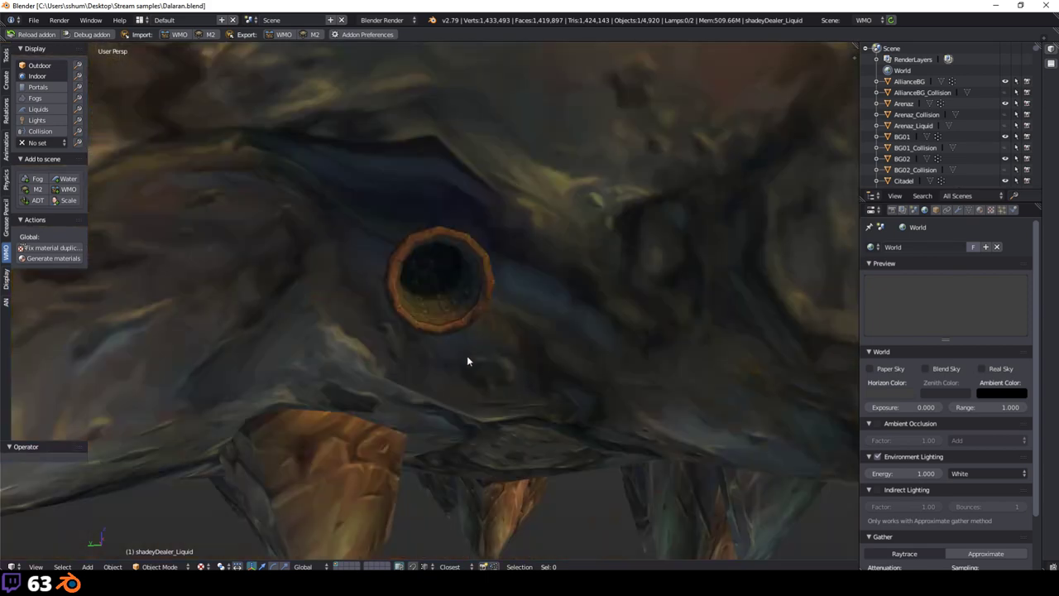
{"action": "scroll", "coordinate": [437, 296], "scroll_direction": "up", "scroll_amount": 4}
{"action": "scroll", "coordinate": [436, 341], "scroll_direction": "down", "scroll_amount": 4}
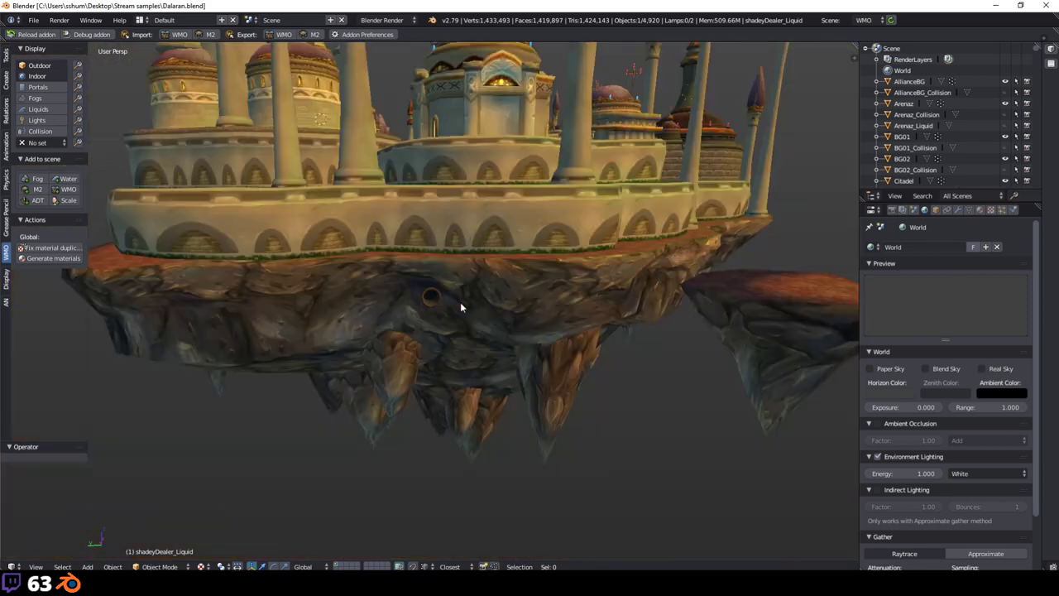
{"action": "middle_click_drag", "start_coordinate": [460, 302], "coordinate": [447, 356]}
Step: Close the Dalaran Blender window and open Ironforge.blend from Stream samples
{"action": "left_click", "coordinate": [38, 20]}
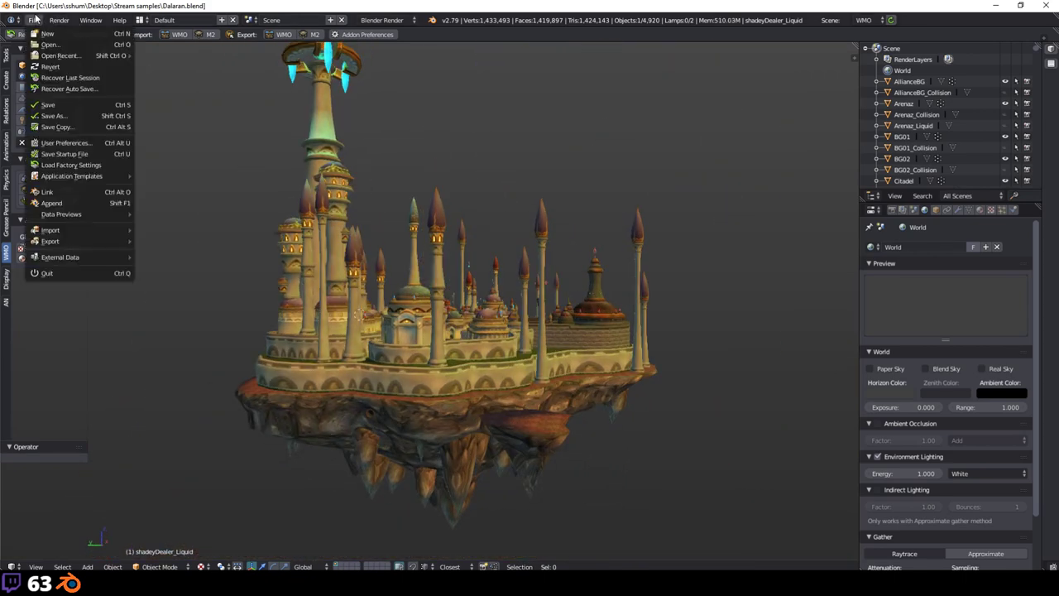
{"action": "left_click", "coordinate": [1049, 9]}
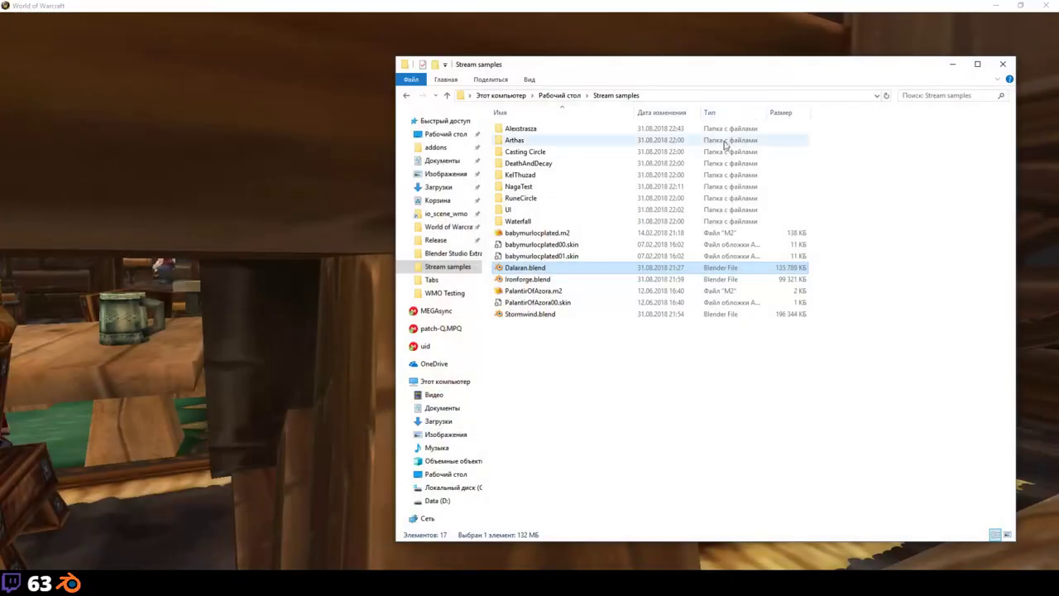
{"action": "double_click", "coordinate": [546, 282]}
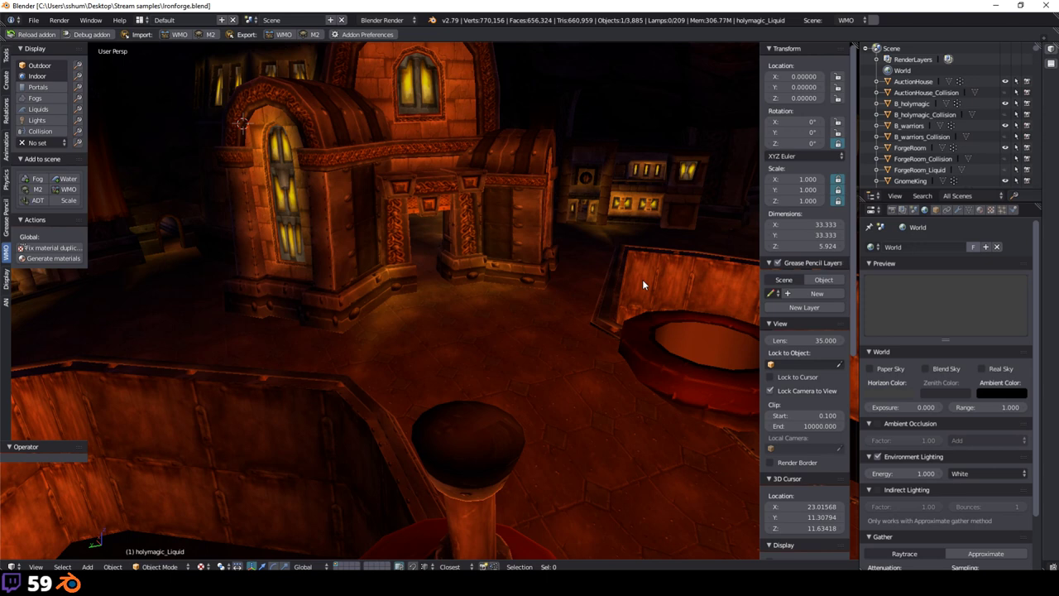
Step: Orbit over the Ironforge chamber and set the WMO display set to Set_$DefaultGlobal
{"action": "middle_click_drag", "start_coordinate": [485, 184], "coordinate": [295, 352]}
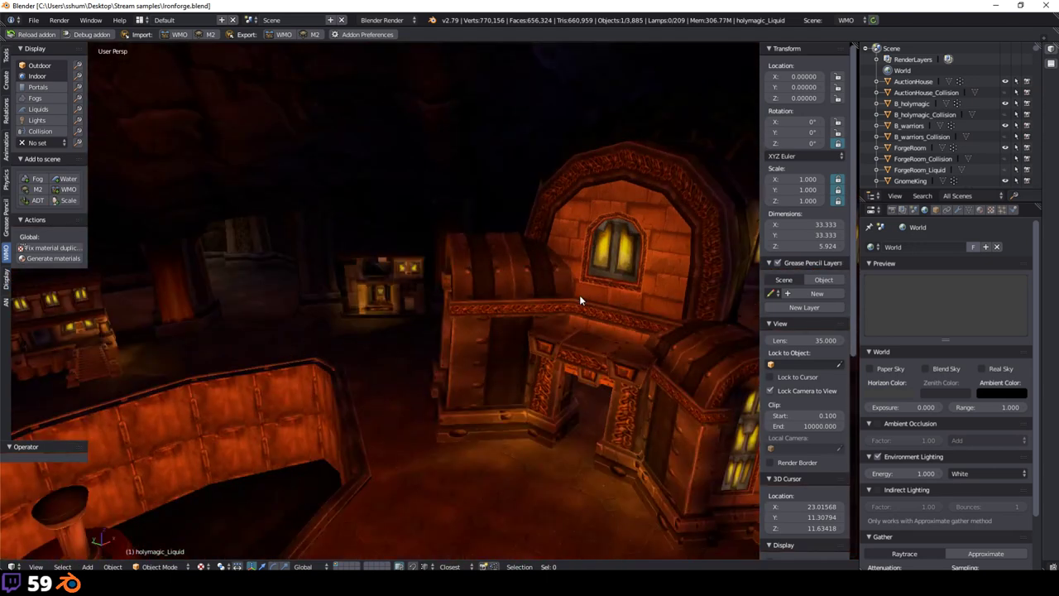
{"action": "middle_click_drag", "start_coordinate": [382, 353], "coordinate": [383, 350]}
{"action": "middle_click_drag", "start_coordinate": [309, 342], "coordinate": [372, 314]}
{"action": "left_click", "coordinate": [42, 143]}
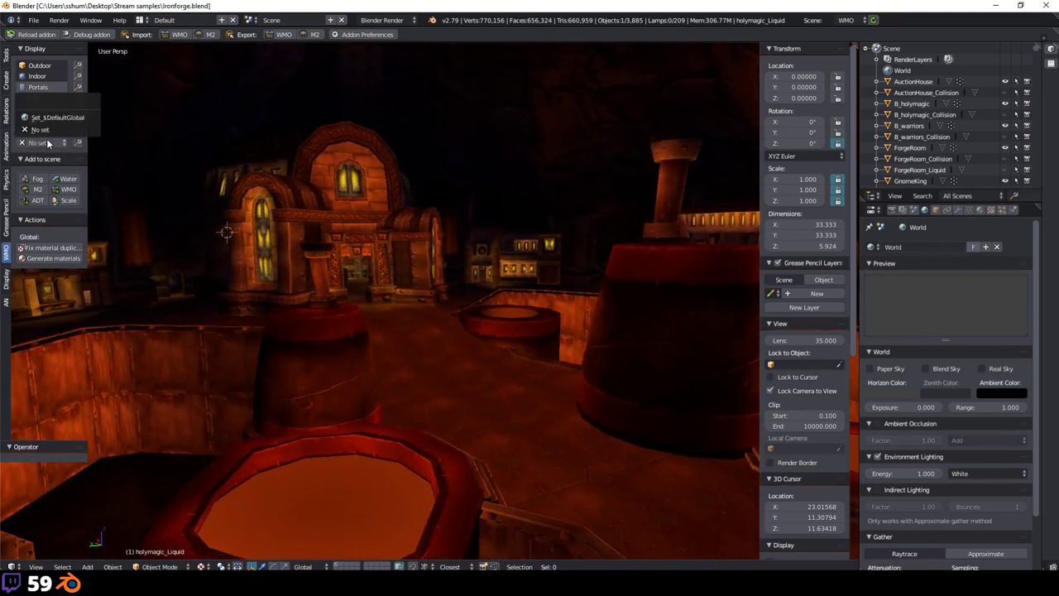
{"action": "left_click", "coordinate": [57, 118]}
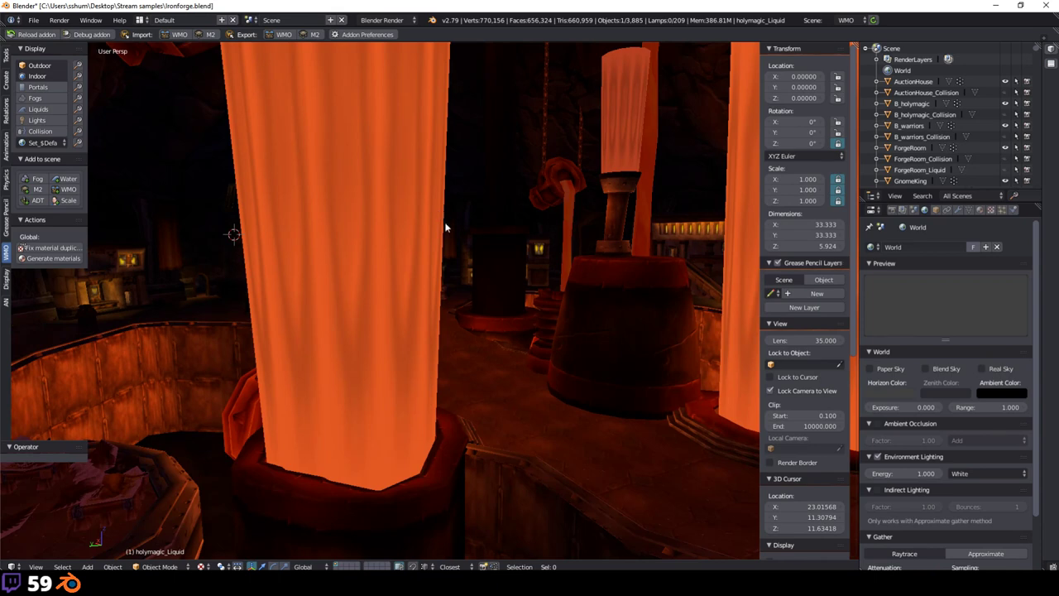
{"action": "scroll", "coordinate": [478, 295], "scroll_direction": "up", "scroll_amount": 3}
{"action": "scroll", "coordinate": [478, 306], "scroll_direction": "down", "scroll_amount": 3}
{"action": "scroll", "coordinate": [430, 397], "scroll_direction": "up", "scroll_amount": 1}
{"action": "scroll", "coordinate": [404, 367], "scroll_direction": "up", "scroll_amount": 1}
{"action": "scroll", "coordinate": [378, 371], "scroll_direction": "down", "scroll_amount": 3}
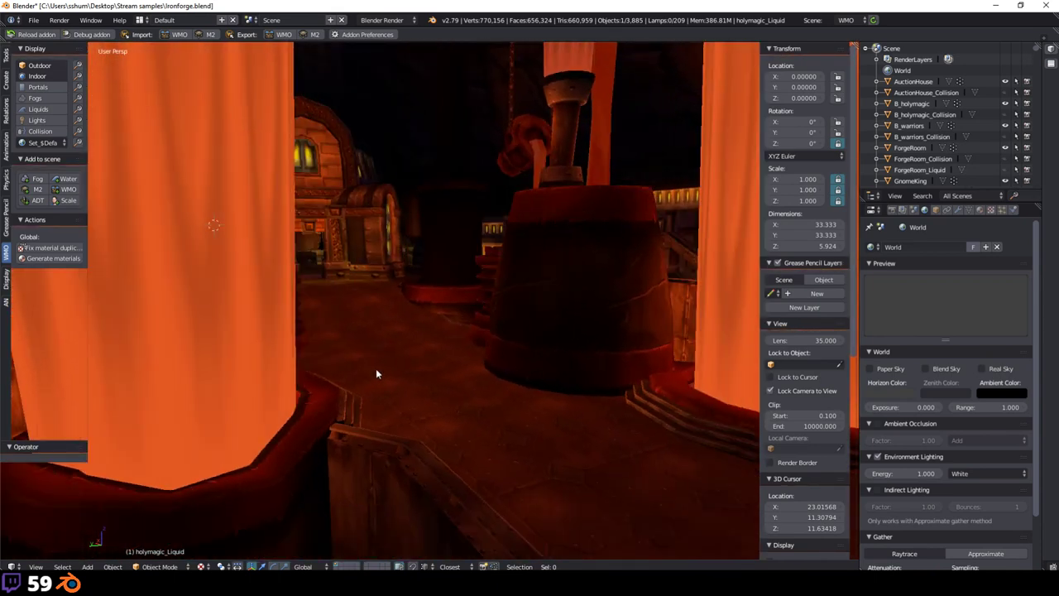
{"action": "scroll", "coordinate": [353, 377], "scroll_direction": "up", "scroll_amount": 2}
{"action": "middle_click_drag", "start_coordinate": [353, 371], "coordinate": [285, 364], "text": "shift"}
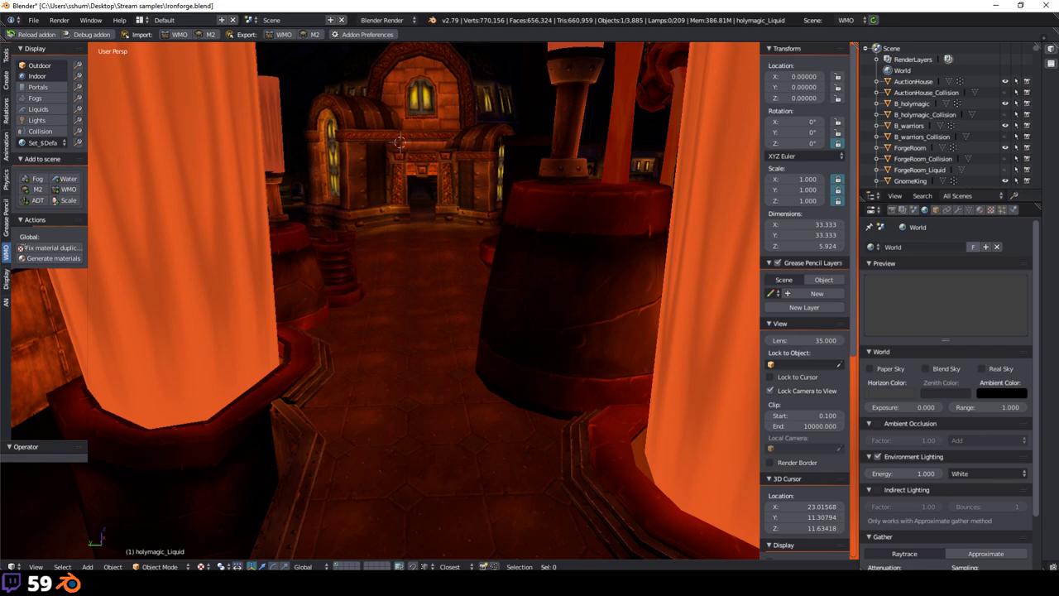
{"action": "scroll", "coordinate": [269, 364], "scroll_direction": "down", "scroll_amount": 2}
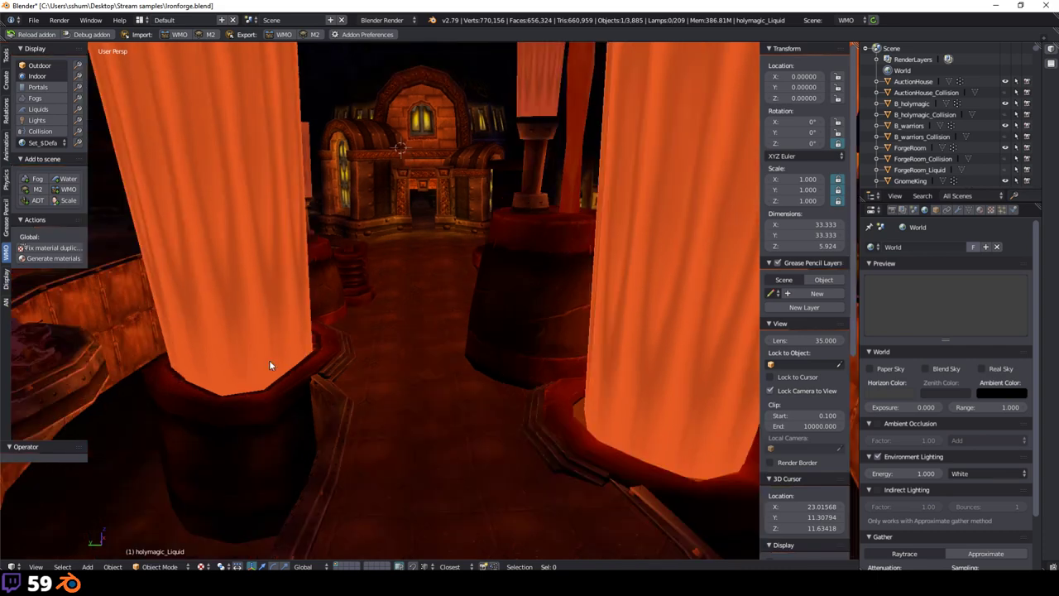
{"action": "middle_click_drag", "start_coordinate": [291, 349], "coordinate": [253, 315]}
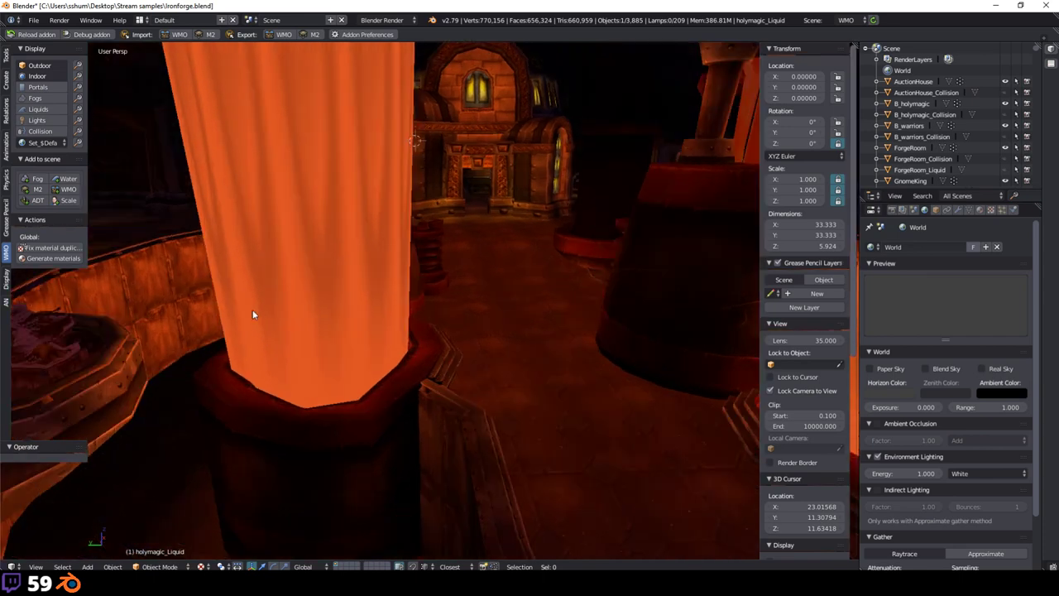
{"action": "middle_click_drag", "start_coordinate": [136, 303], "coordinate": [449, 256]}
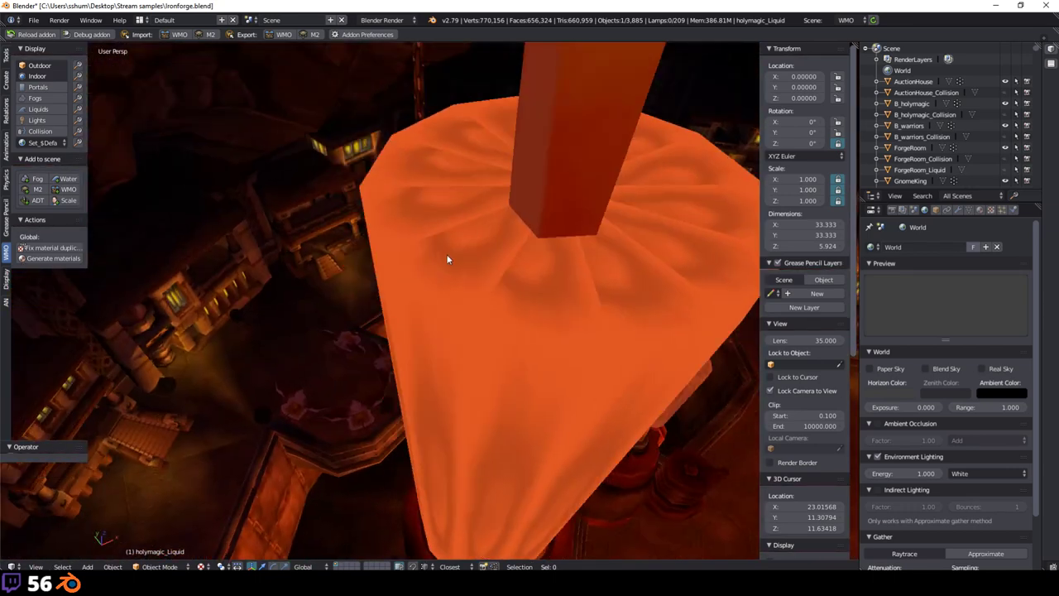
{"action": "scroll", "coordinate": [388, 234], "scroll_direction": "up", "scroll_amount": 5}
{"action": "scroll", "coordinate": [278, 231], "scroll_direction": "down", "scroll_amount": 10}
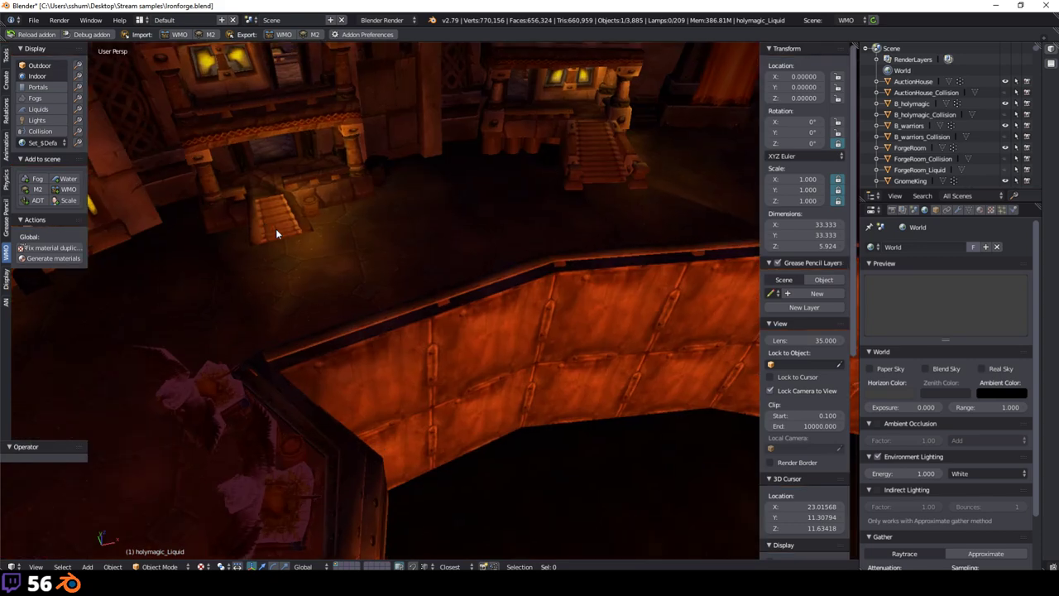
{"action": "key", "text": "shift+f"}
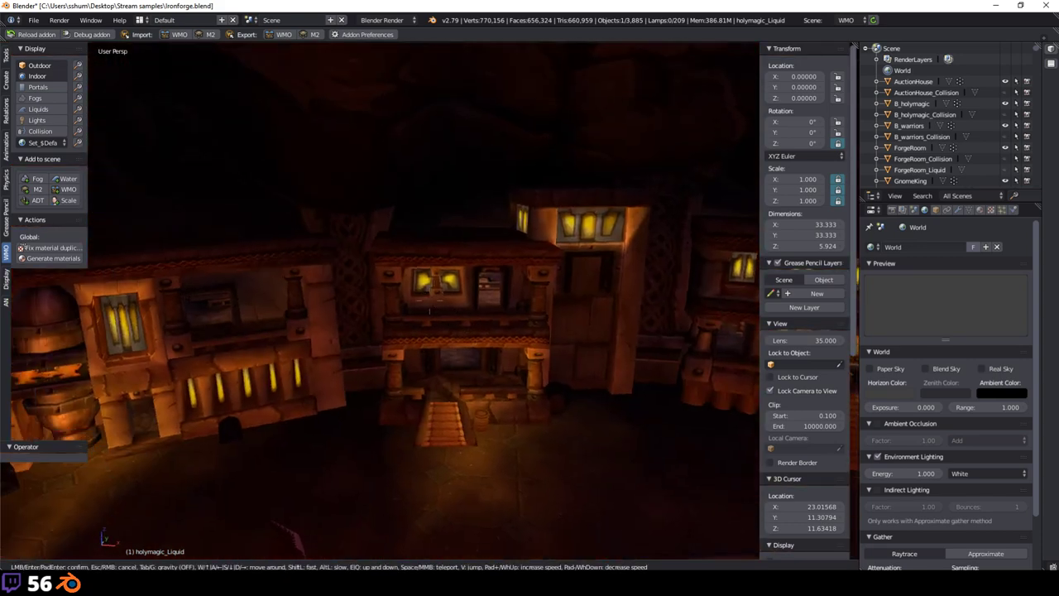
{"action": "key", "text": "w"}
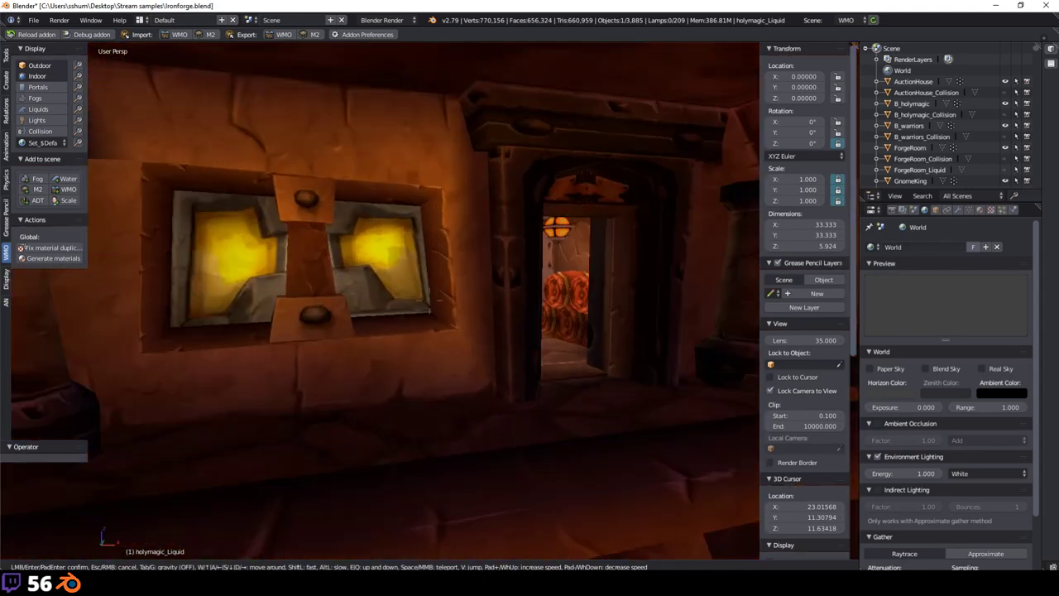
{"action": "key", "text": "w"}
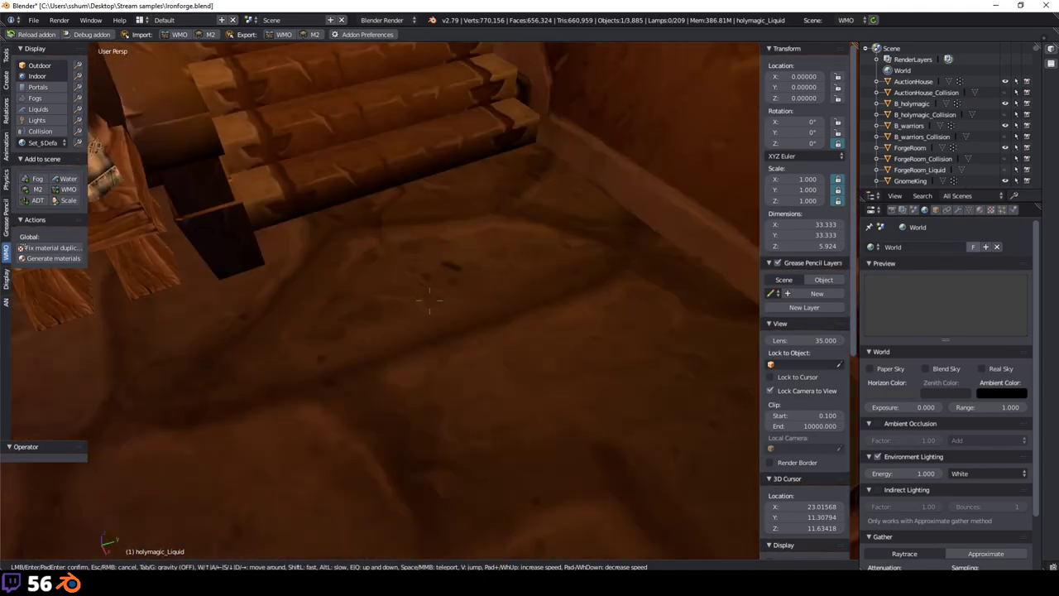
{"action": "key", "text": "s"}
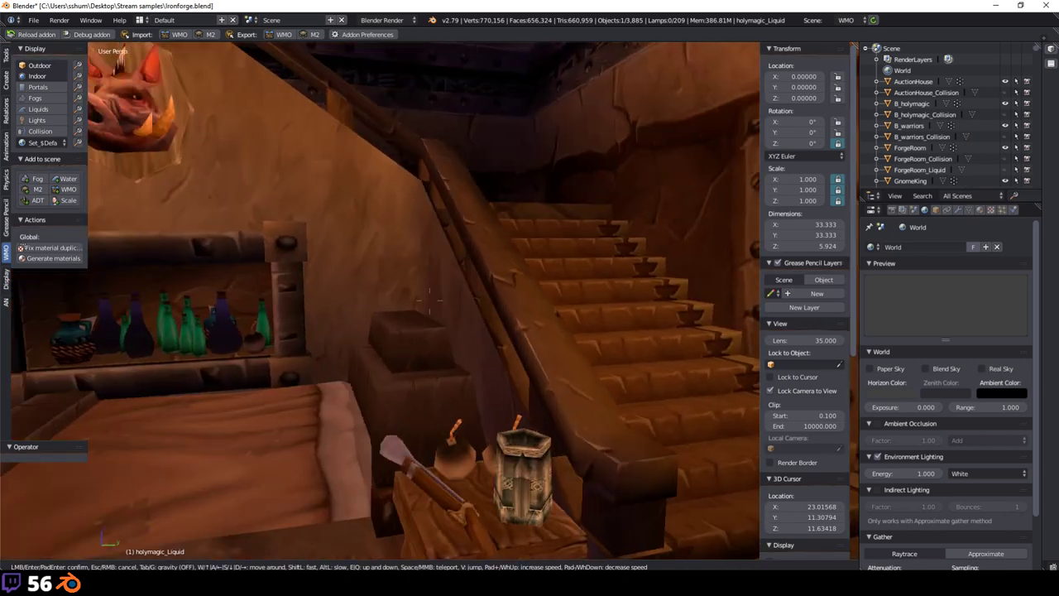
{"action": "key", "text": "s"}
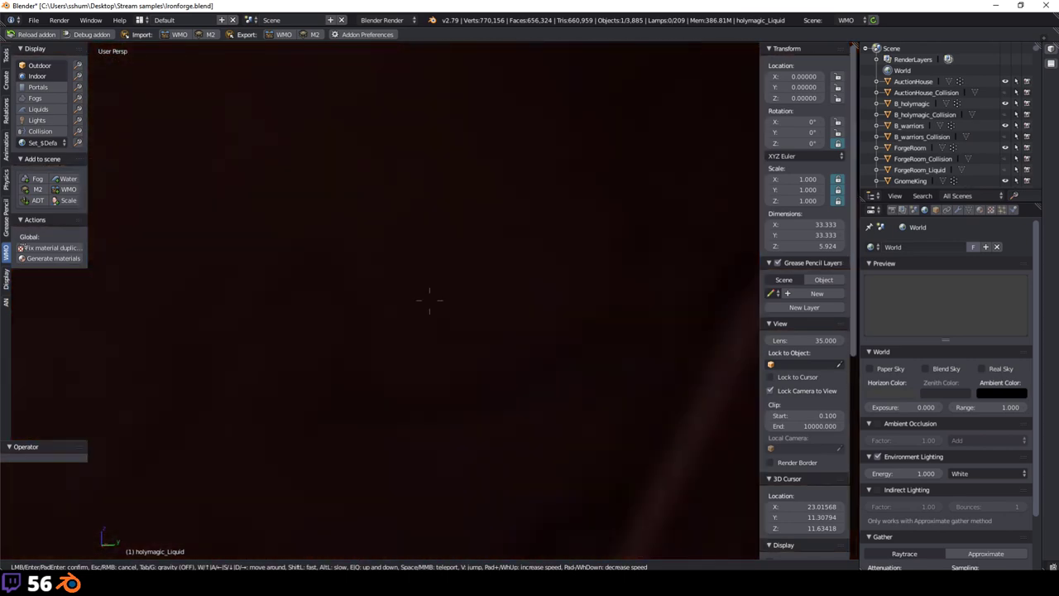
{"action": "key", "text": "w"}
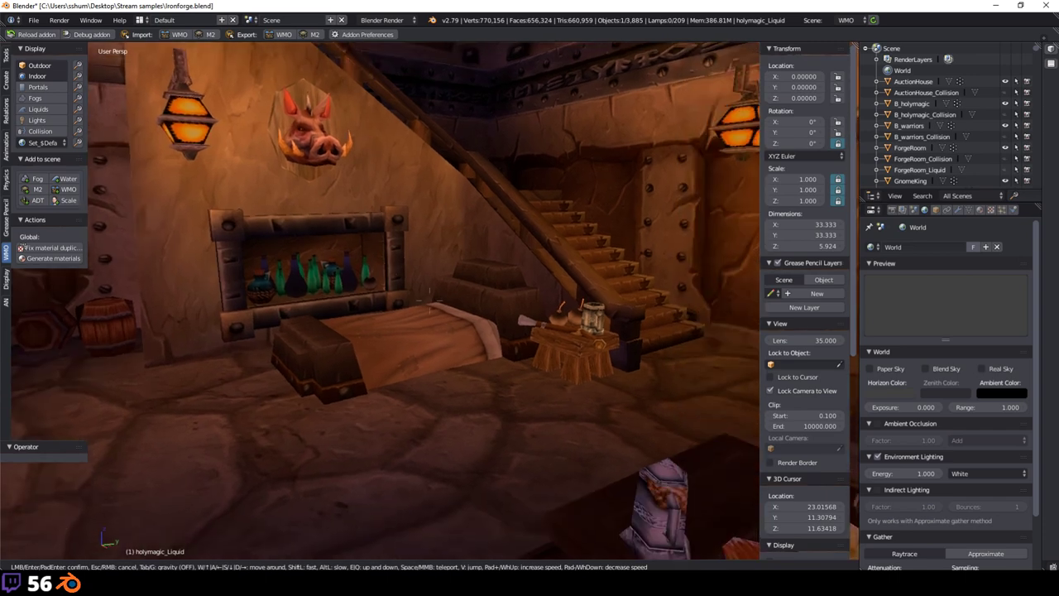
Step: Exit walk mode, select the DWARVENBED01.013 bed and set its object colour to orange (1.000, 0.389, 0.266)
{"action": "left_click", "coordinate": [417, 349]}
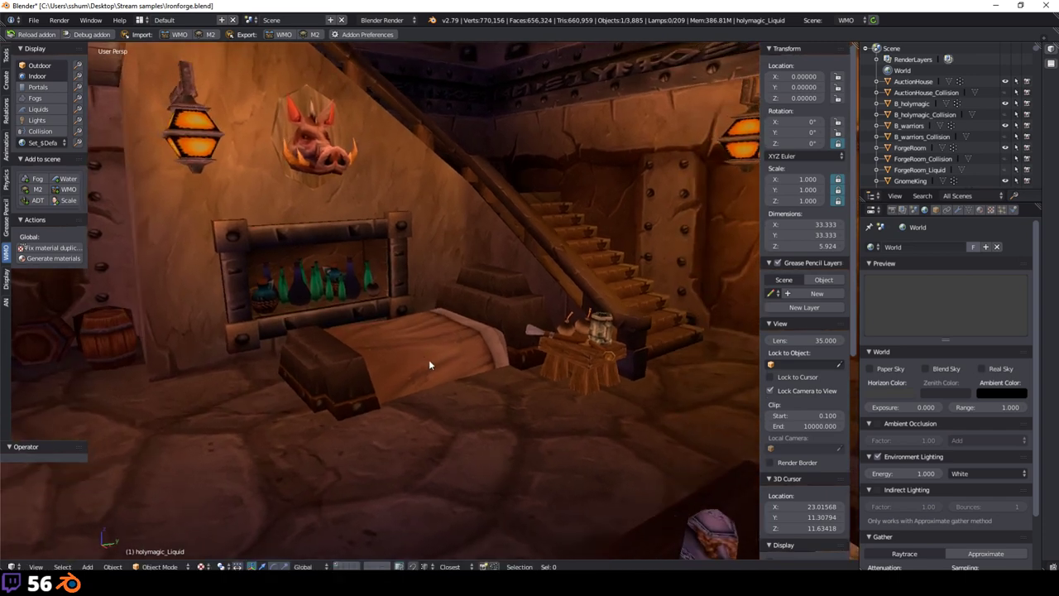
{"action": "right_click", "coordinate": [420, 351]}
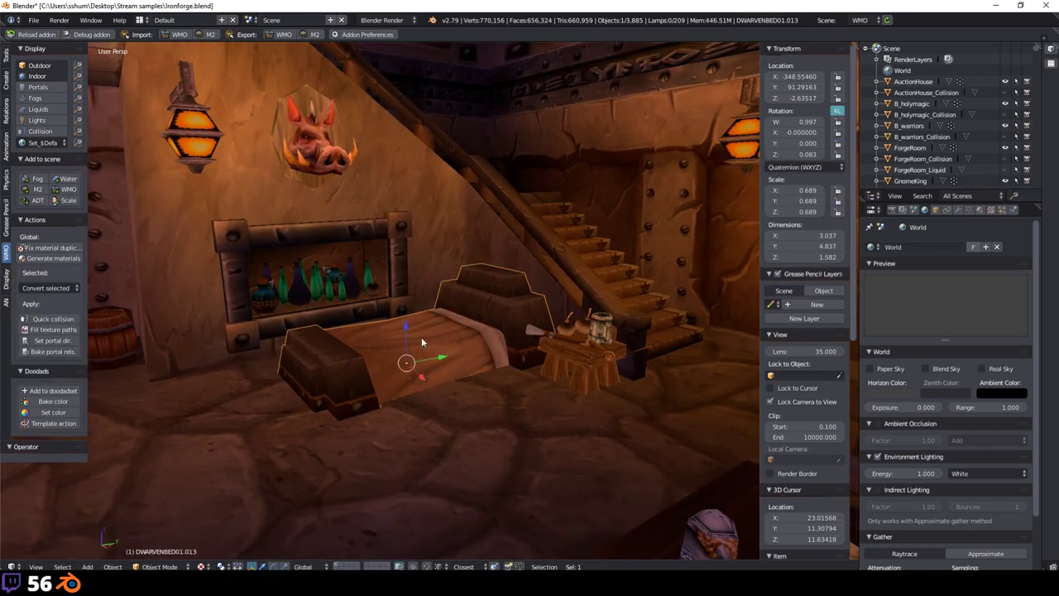
{"action": "key", "text": "a"}
{"action": "right_click", "coordinate": [396, 339]}
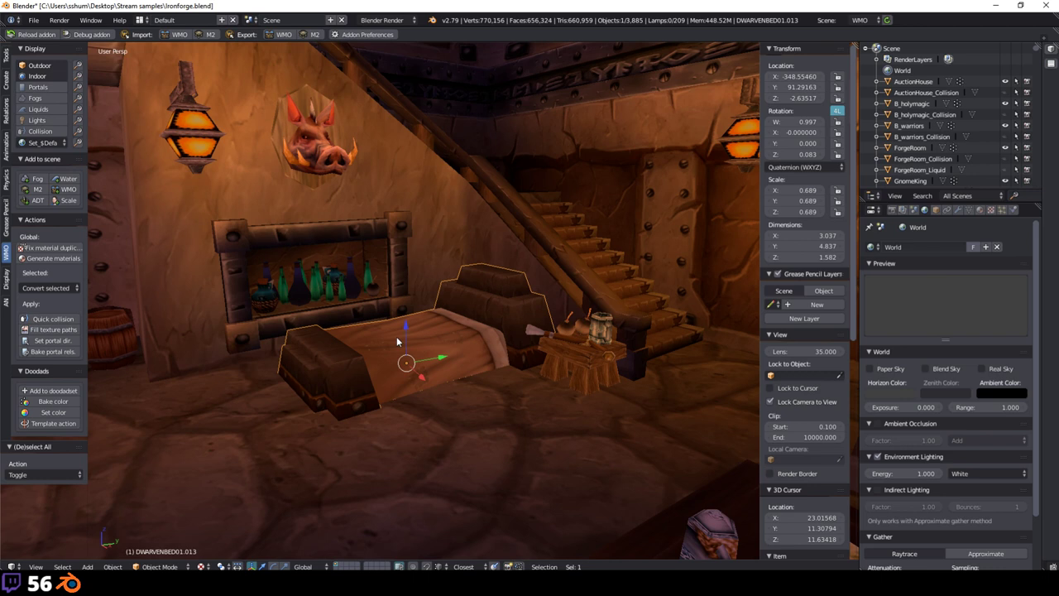
{"action": "left_click", "coordinate": [938, 210]}
{"action": "scroll", "coordinate": [1009, 408], "scroll_direction": "down", "scroll_amount": 3}
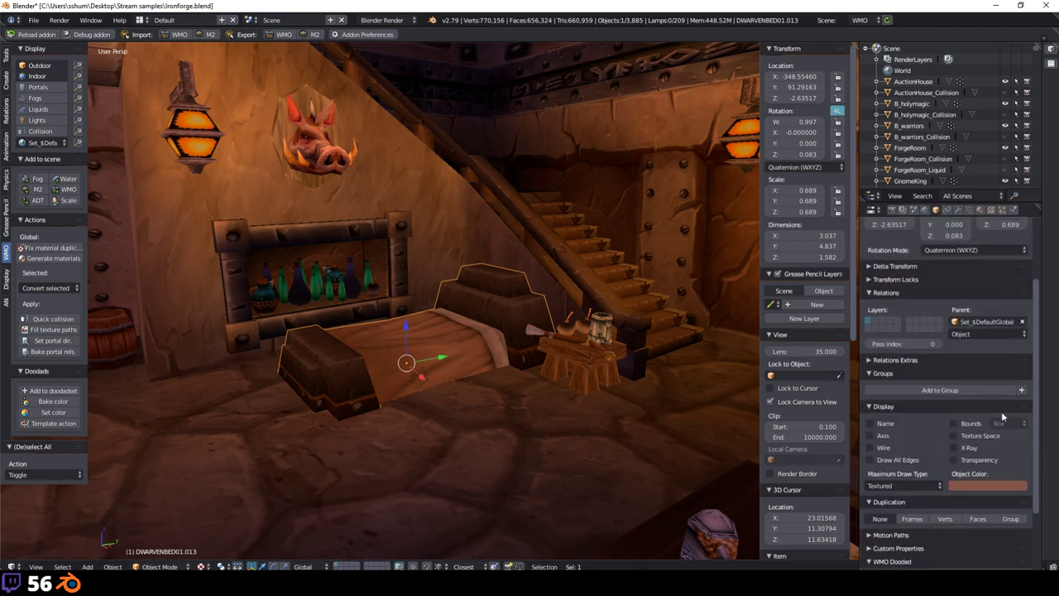
{"action": "left_click", "coordinate": [969, 487]}
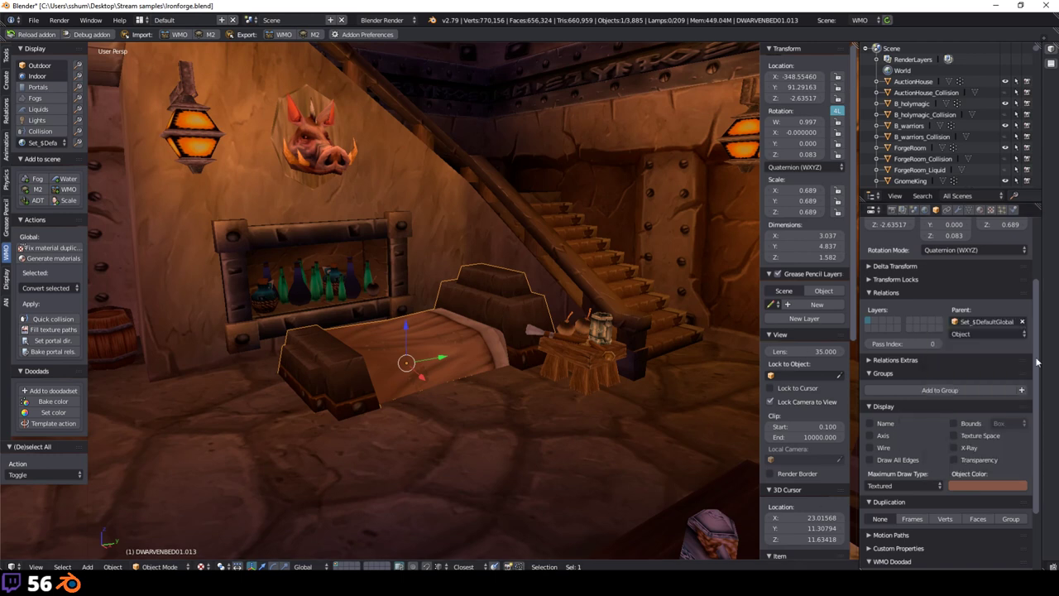
{"action": "left_click", "coordinate": [1010, 486]}
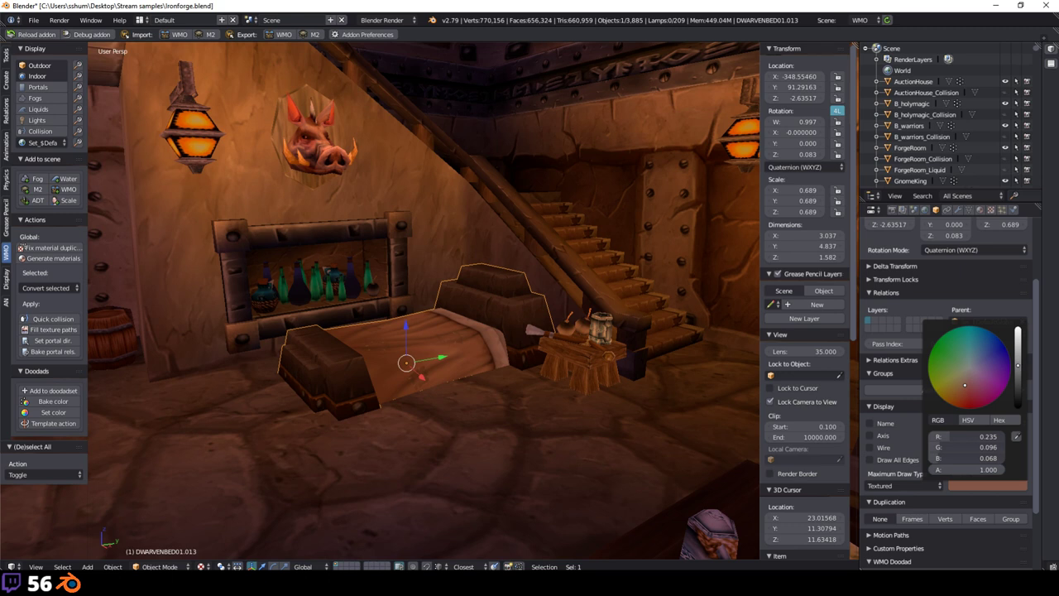
{"action": "left_click_drag", "start_coordinate": [1017, 364], "coordinate": [1017, 330]}
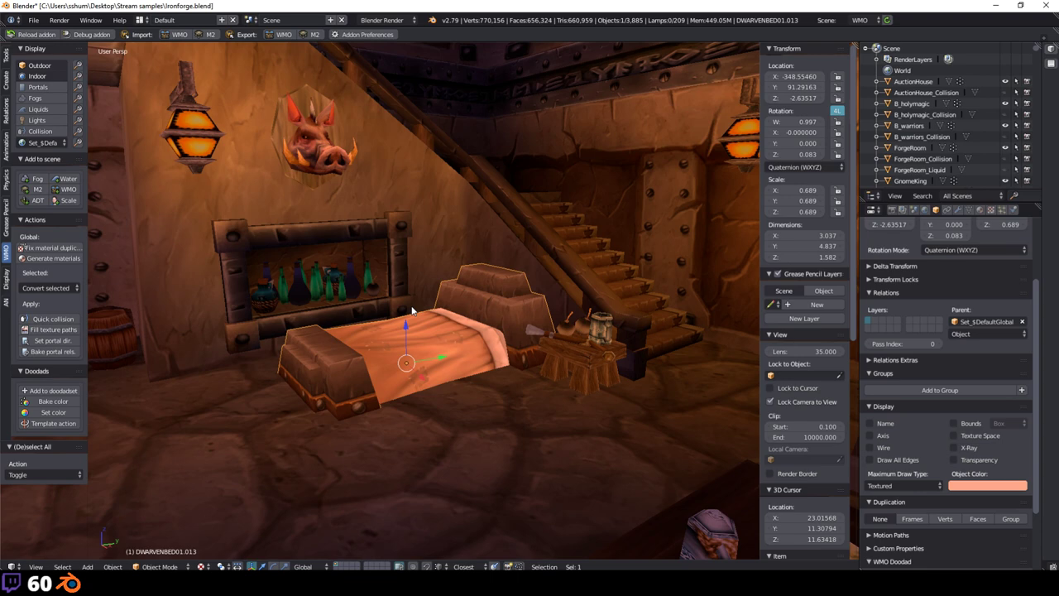
{"action": "scroll", "coordinate": [329, 283], "scroll_direction": "up", "scroll_amount": 2}
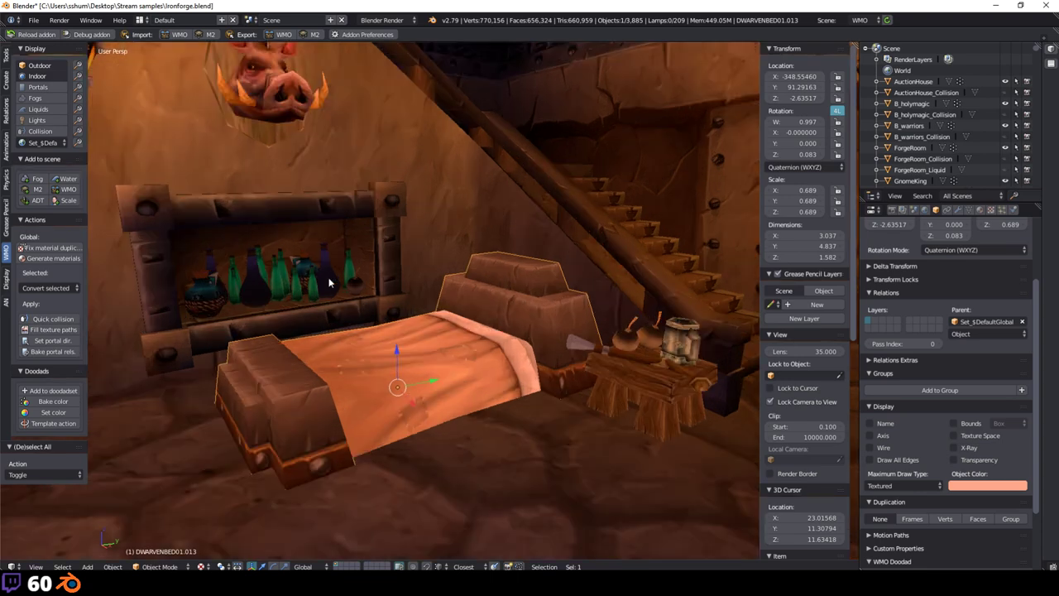
{"action": "scroll", "coordinate": [329, 282], "scroll_direction": "down", "scroll_amount": 2}
{"action": "scroll", "coordinate": [308, 298], "scroll_direction": "up", "scroll_amount": 4}
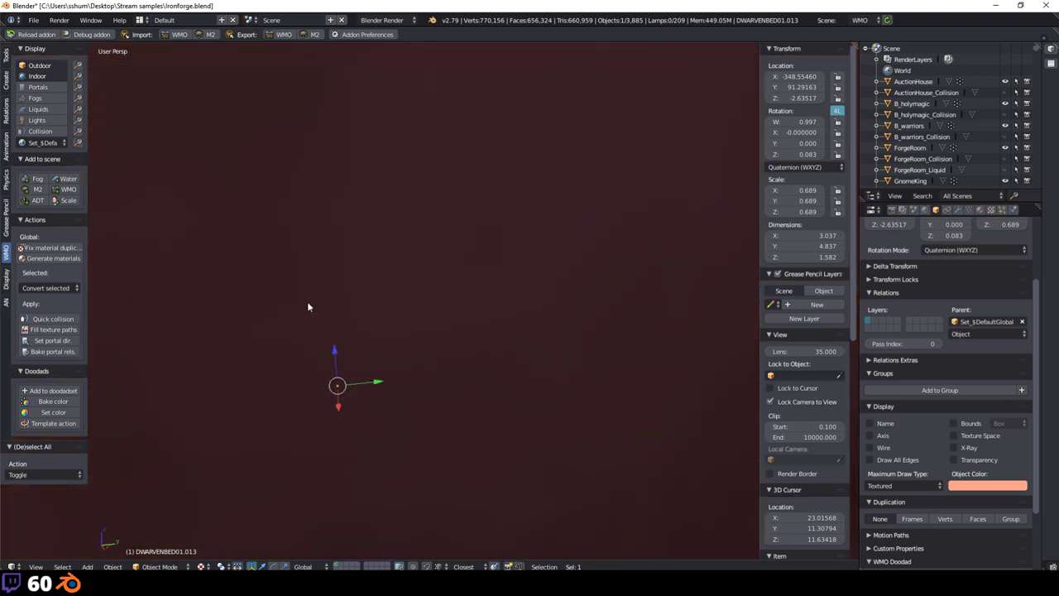
{"action": "scroll", "coordinate": [307, 306], "scroll_direction": "down", "scroll_amount": 5}
{"action": "scroll", "coordinate": [368, 330], "scroll_direction": "up", "scroll_amount": 3}
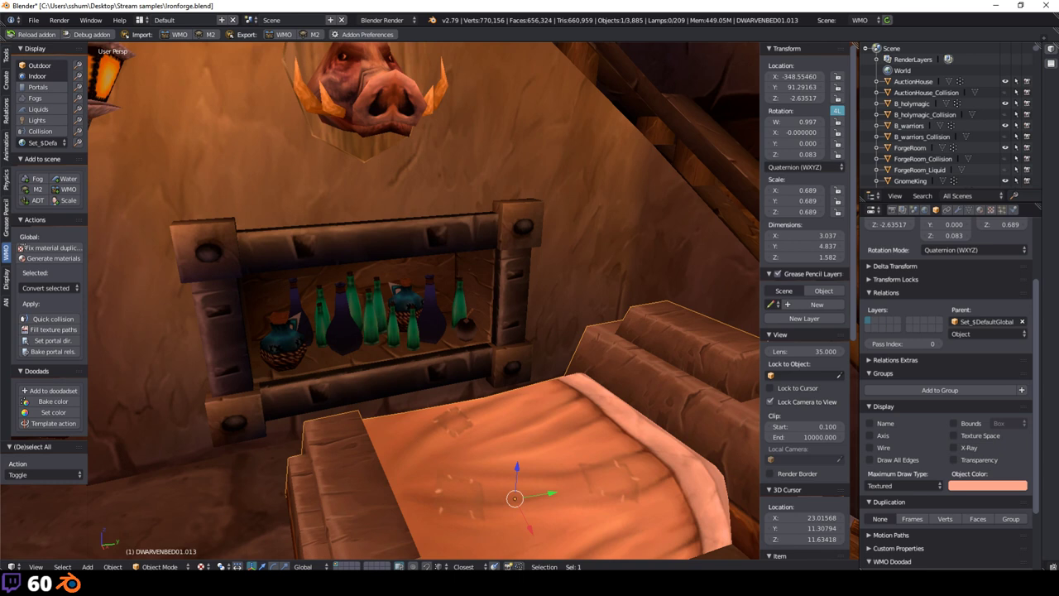
{"action": "scroll", "coordinate": [328, 347], "scroll_direction": "down", "scroll_amount": 3}
{"action": "scroll", "coordinate": [328, 348], "scroll_direction": "up", "scroll_amount": 3}
{"action": "mouse_move", "coordinate": [324, 349]}
{"action": "middle_mouse_down"}
{"action": "mouse_move", "coordinate": [444, 326]}
{"action": "mouse_move", "coordinate": [266, 395]}
{"action": "mouse_move", "coordinate": [283, 351]}
{"action": "mouse_move", "coordinate": [324, 334]}
{"action": "middle_mouse_up"}
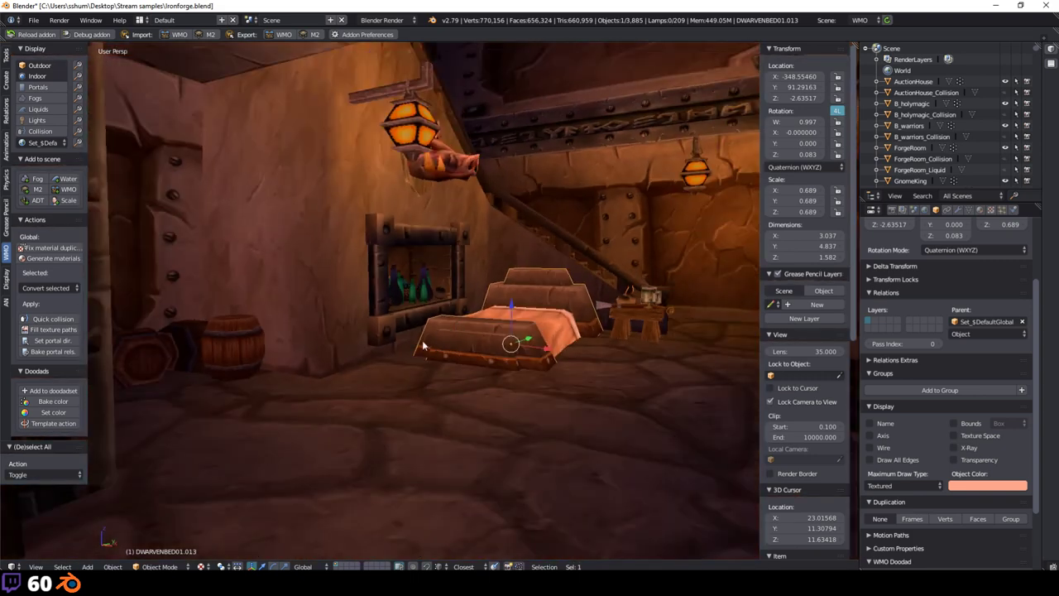
{"action": "scroll", "coordinate": [423, 346], "scroll_direction": "up", "scroll_amount": 5}
{"action": "middle_click_drag", "start_coordinate": [439, 369], "coordinate": [316, 346]}
{"action": "scroll", "coordinate": [316, 346], "scroll_direction": "down", "scroll_amount": 3}
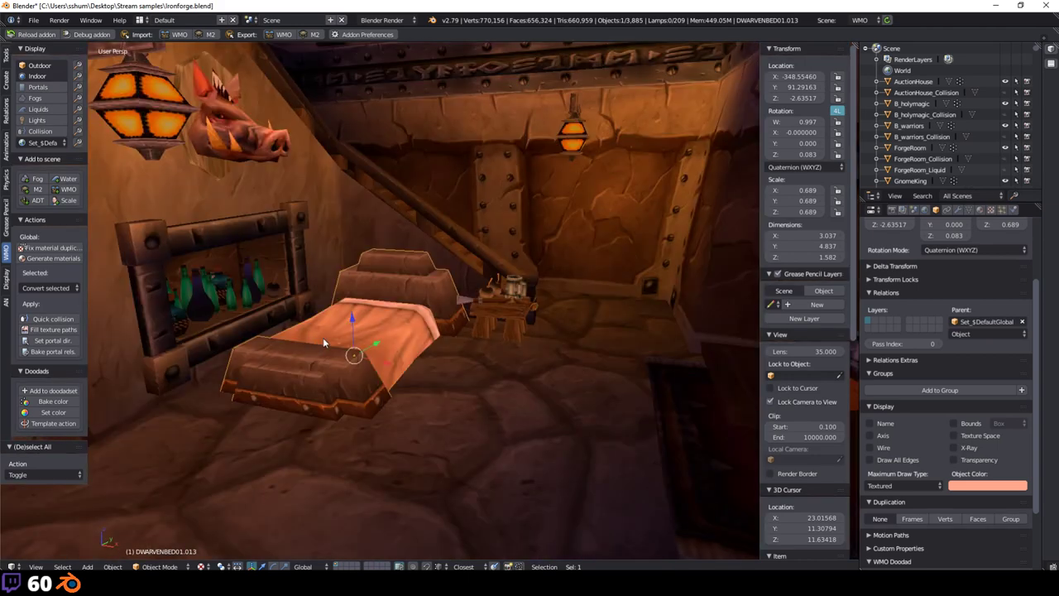
{"action": "scroll", "coordinate": [323, 341], "scroll_direction": "down", "scroll_amount": 10}
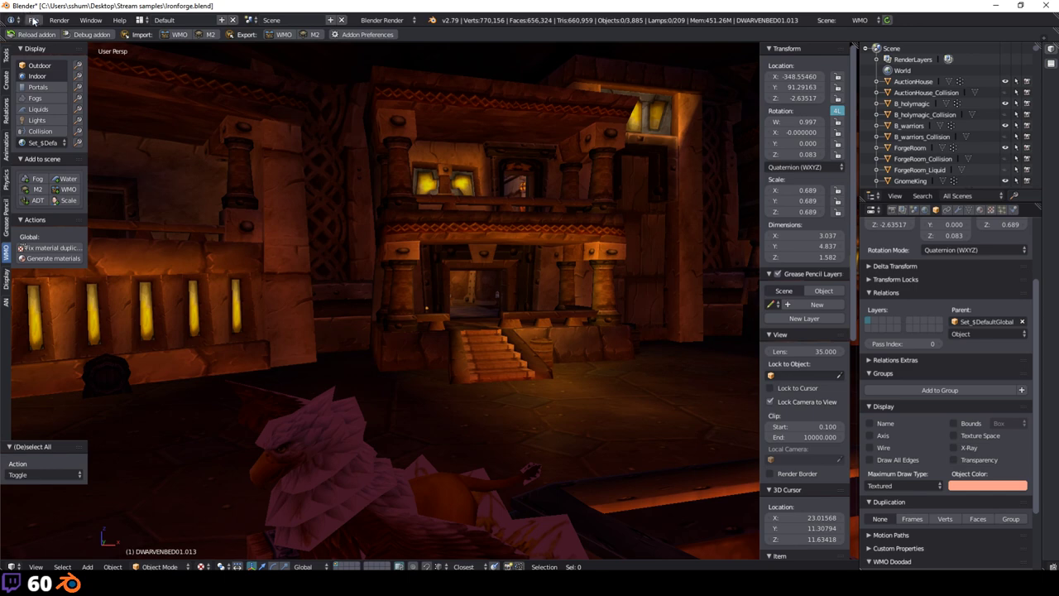
Step: Reload the empty start-up file, discarding the Ironforge scene
{"action": "left_click", "coordinate": [33, 20]}
{"action": "left_click", "coordinate": [48, 37]}
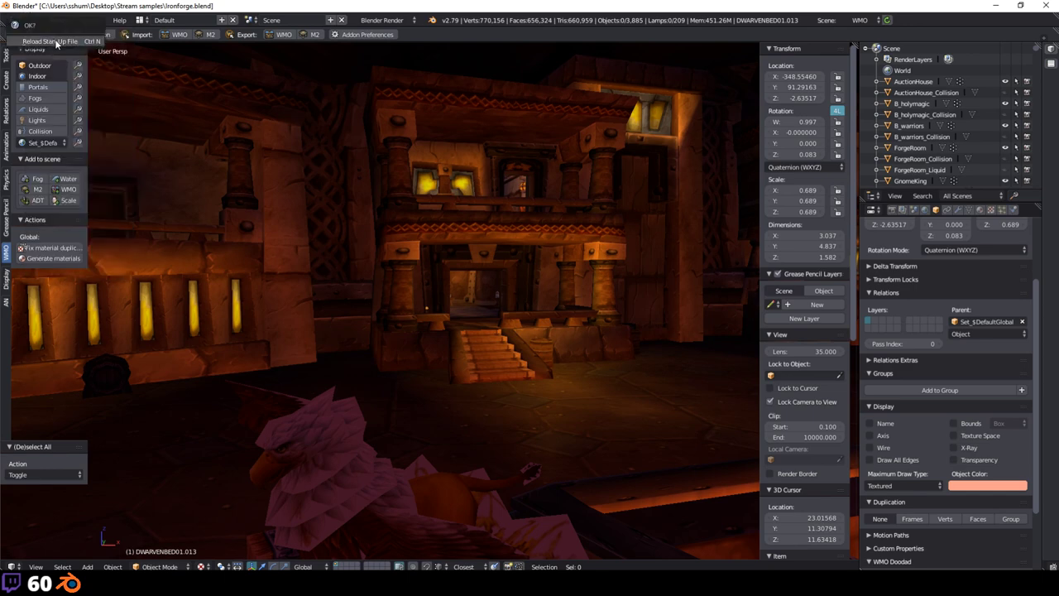
{"action": "left_click", "coordinate": [51, 41]}
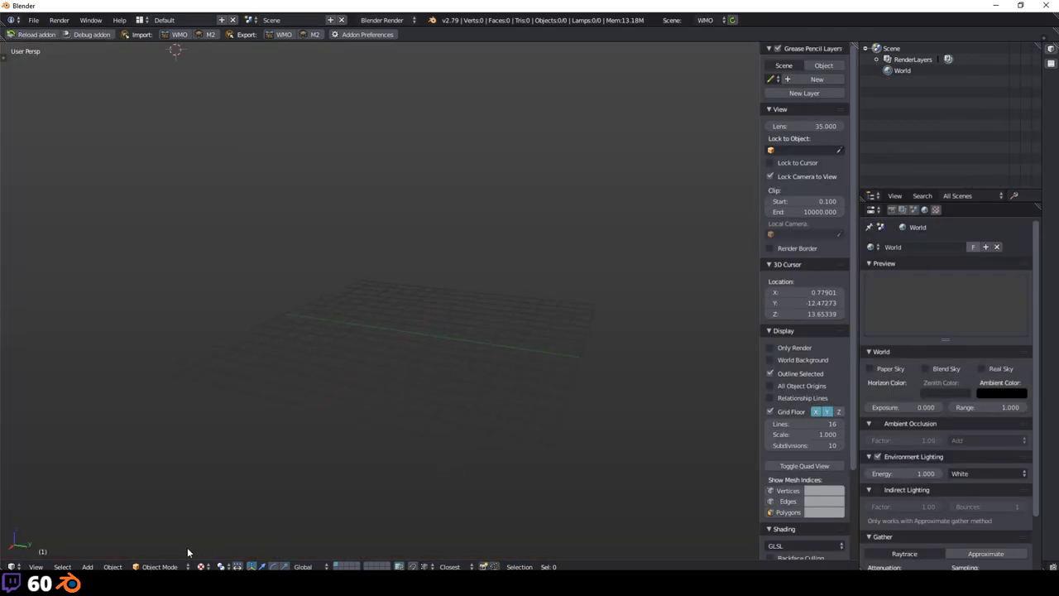
Step: Bring the Stream samples folder window forward, then return Blender to the front
{"action": "mouse_move", "coordinate": [187, 583]}
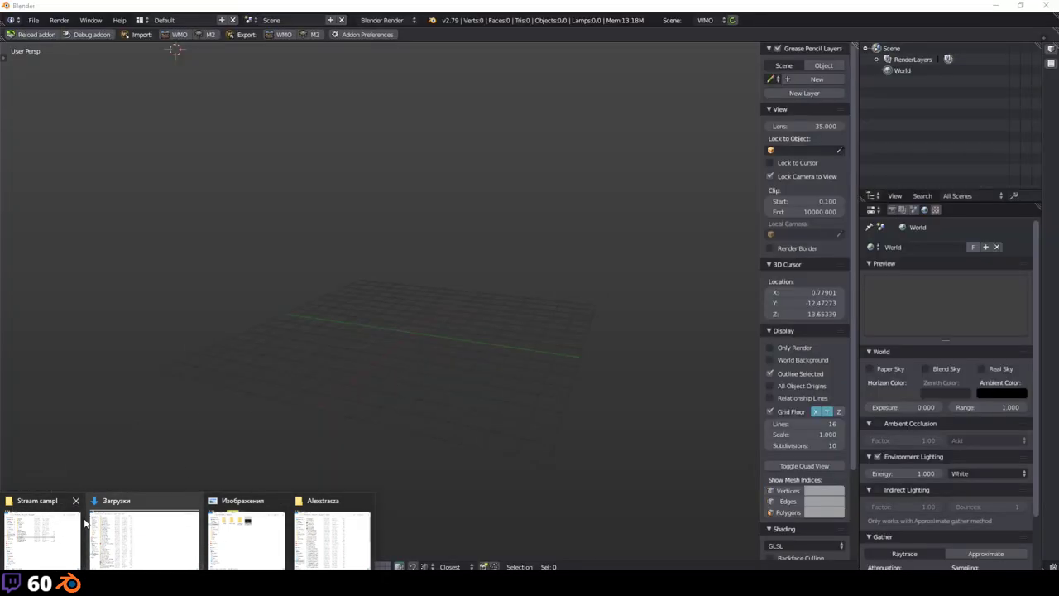
{"action": "left_click", "coordinate": [48, 531]}
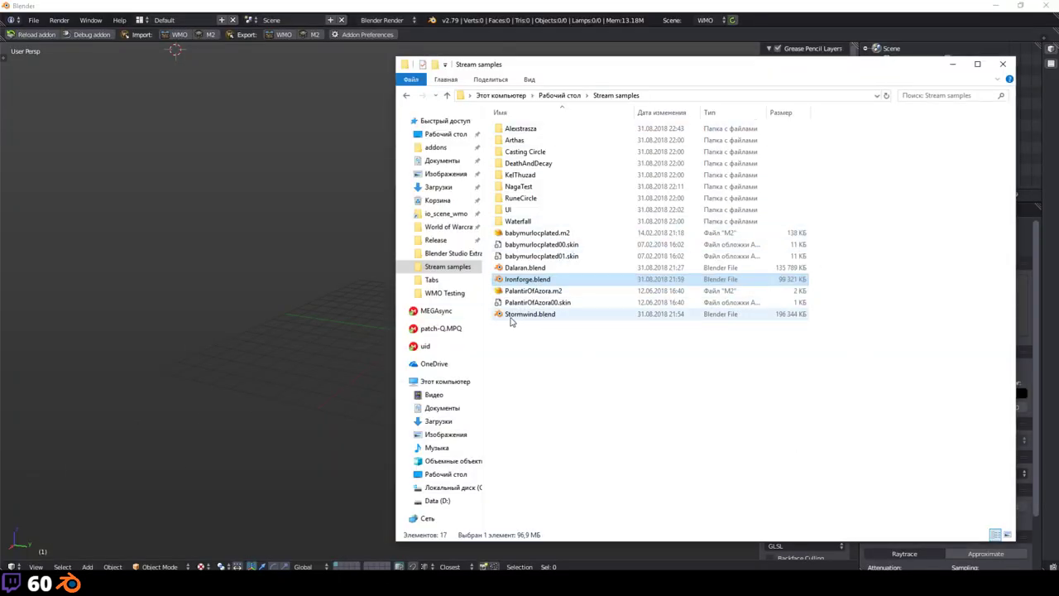
{"action": "left_click", "coordinate": [185, 163]}
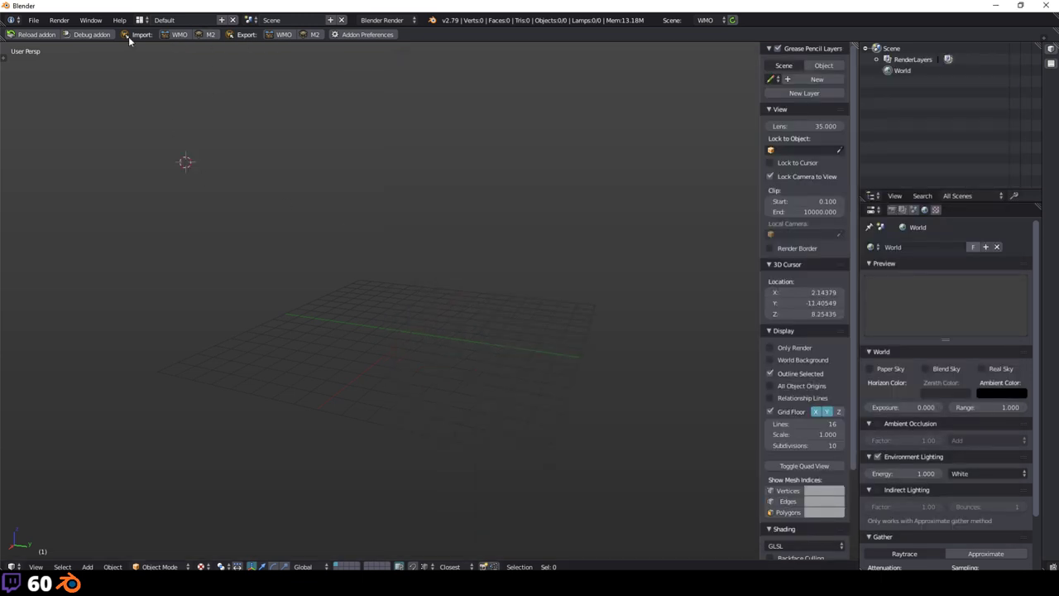
Step: Import the M2 file from the recent Stream samples folder
{"action": "left_click", "coordinate": [210, 35]}
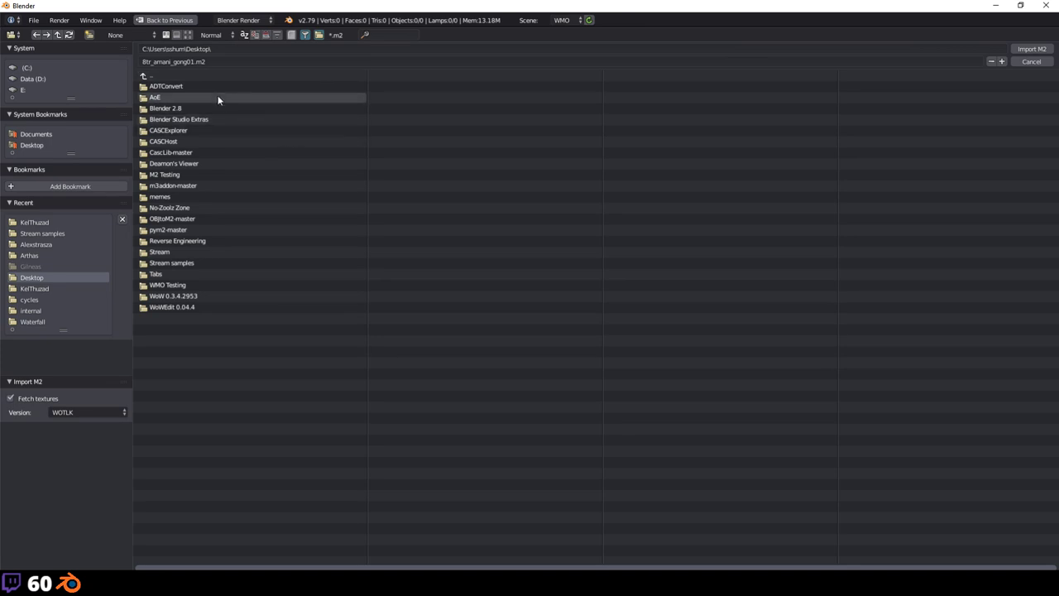
{"action": "left_click", "coordinate": [33, 225]}
{"action": "left_click", "coordinate": [39, 234]}
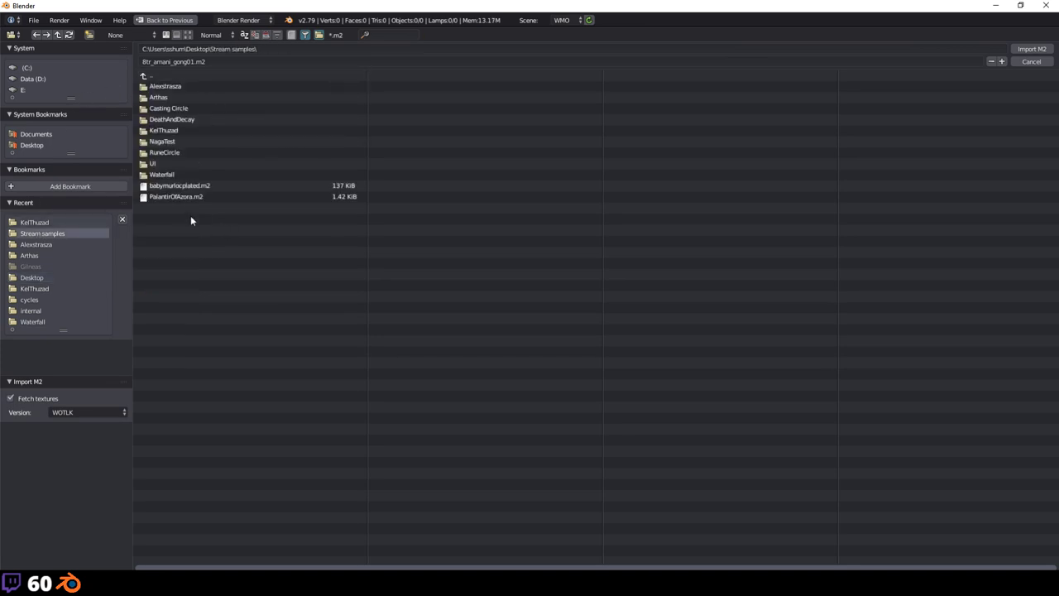
{"action": "double_click", "coordinate": [182, 197]}
Step: Orbit and zoom the viewport to inspect the long camera path curves
{"action": "scroll", "coordinate": [486, 203], "scroll_direction": "down", "scroll_amount": 10}
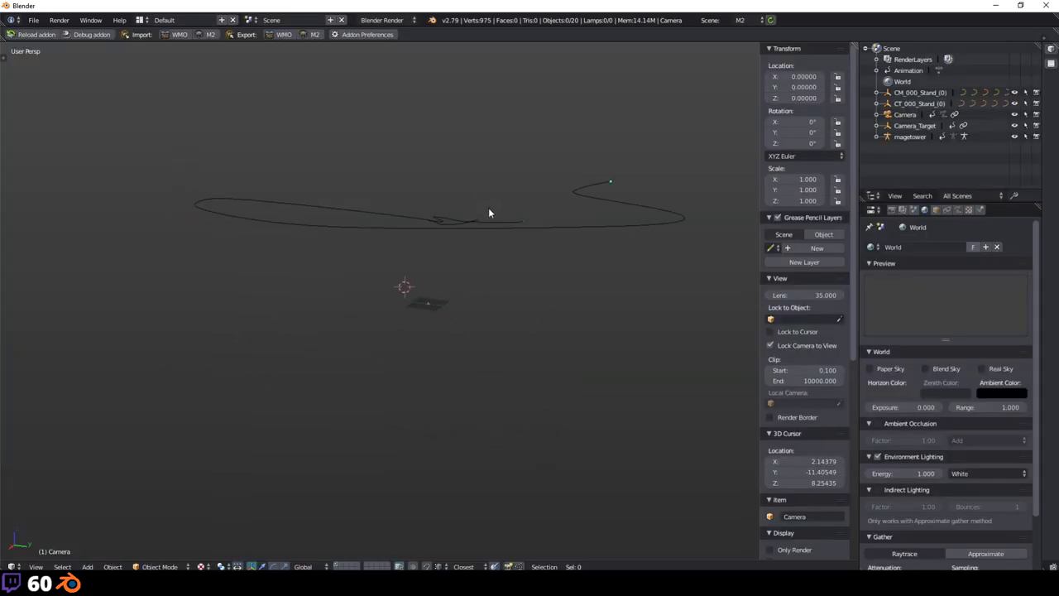
{"action": "middle_click_drag", "start_coordinate": [491, 269], "coordinate": [478, 240]}
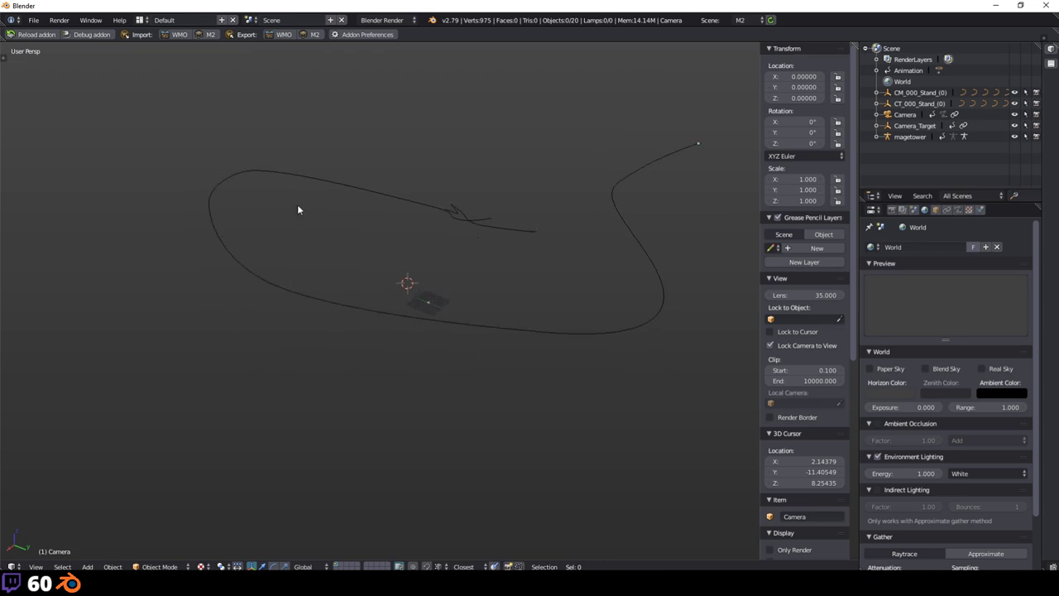
{"action": "middle_click_drag", "start_coordinate": [440, 213], "coordinate": [420, 291]}
{"action": "scroll", "coordinate": [473, 256], "scroll_direction": "up", "scroll_amount": 3}
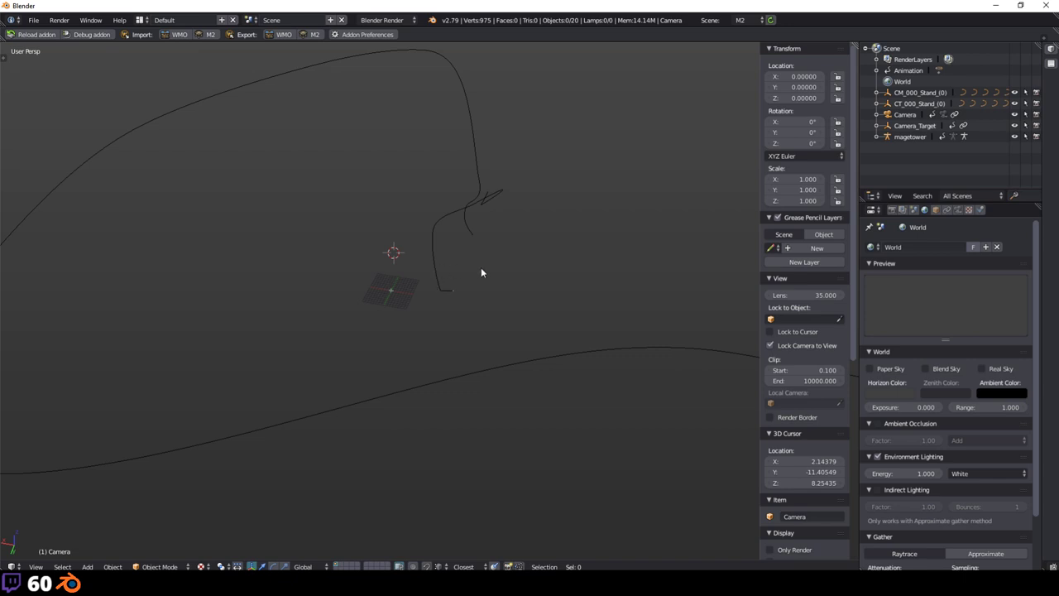
{"action": "middle_click_drag", "start_coordinate": [497, 248], "coordinate": [371, 335]}
{"action": "scroll", "coordinate": [458, 293], "scroll_direction": "up", "scroll_amount": 3}
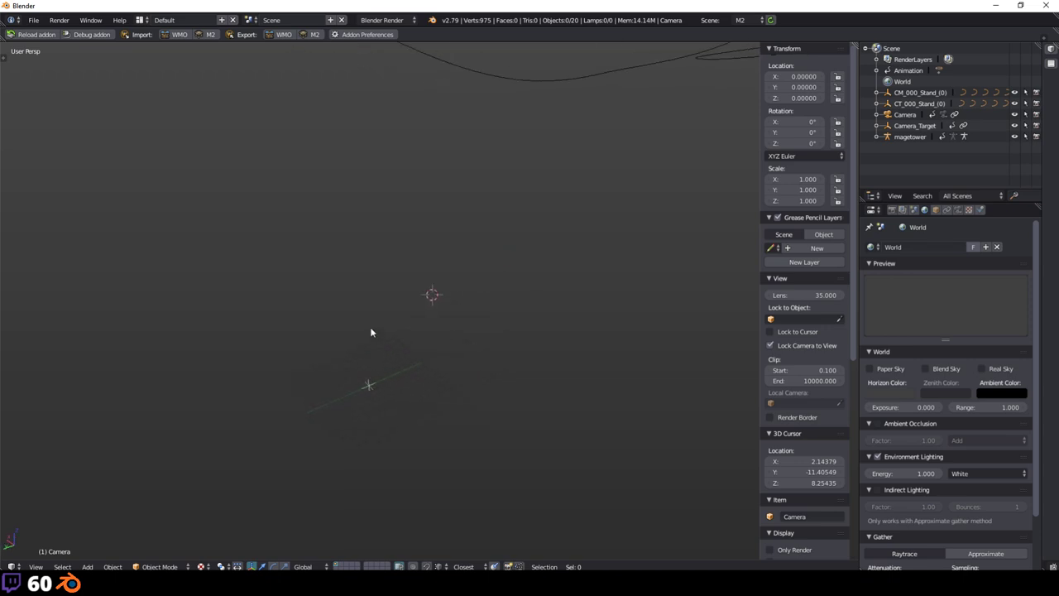
Step: Switch to WoW Model Viewer and filter the file list by 'magictower'
{"action": "key", "text": "alt+Tab"}
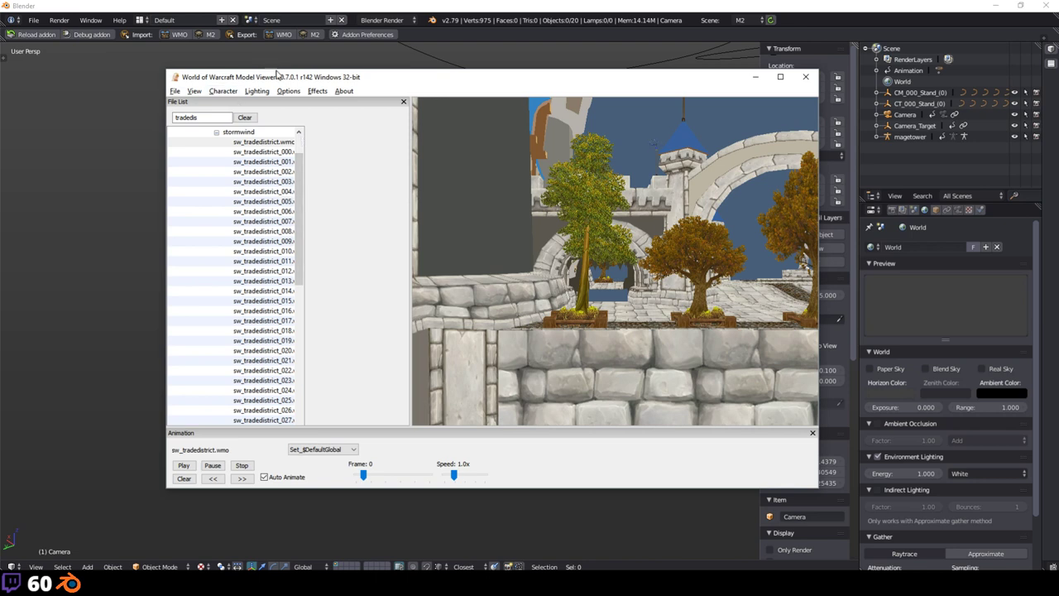
{"action": "double_click", "coordinate": [212, 117]}
{"action": "key", "text": "BackSpace"}
{"action": "type", "text": "magictower"}
{"action": "key", "text": "Return"}
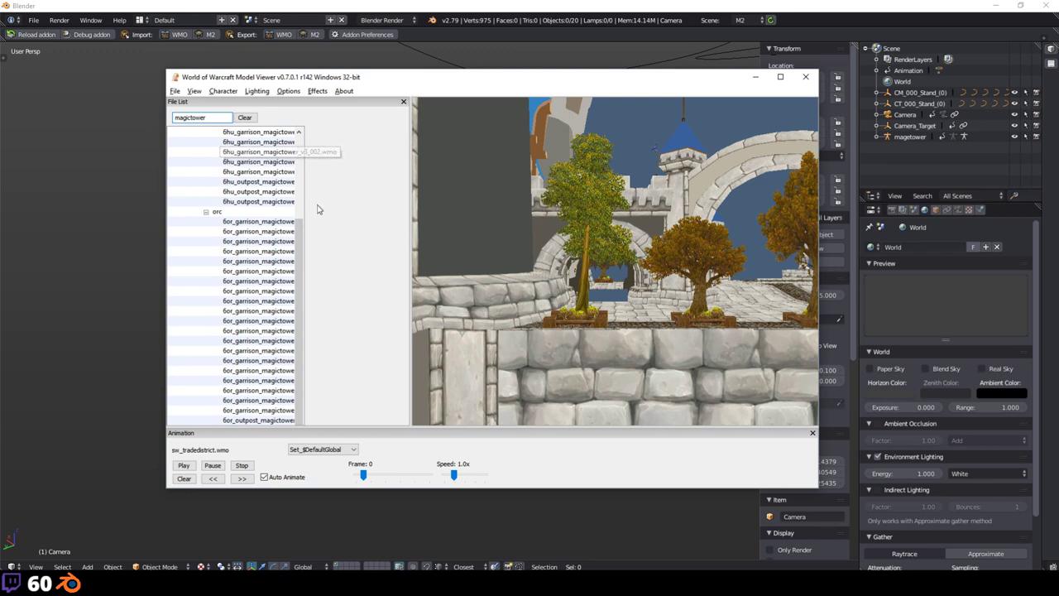
Step: Replace the file list search with 'tower'
{"action": "scroll", "coordinate": [313, 201], "scroll_direction": "up", "scroll_amount": 2}
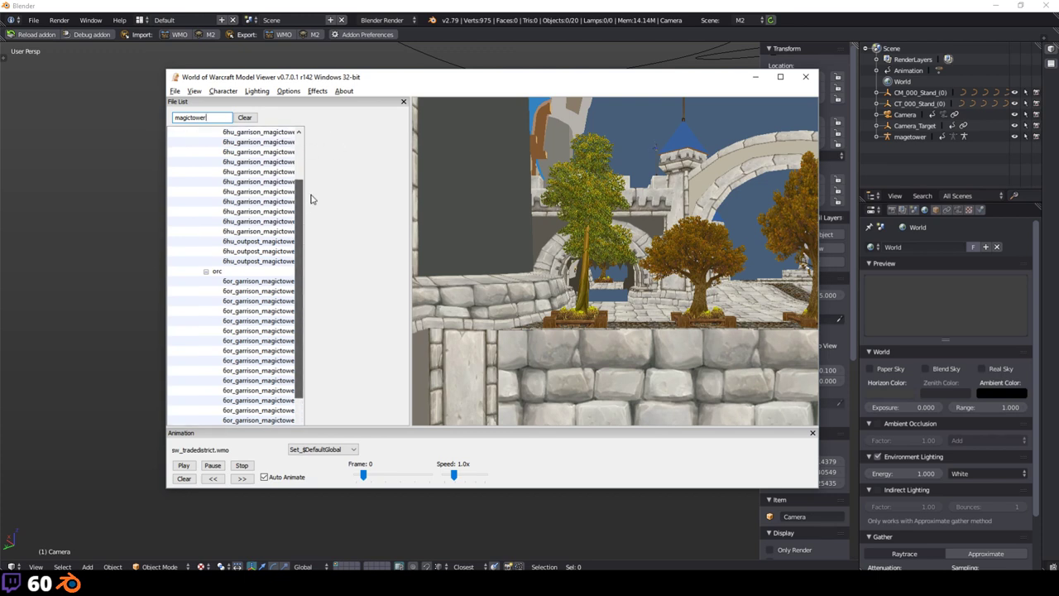
{"action": "scroll", "coordinate": [311, 199], "scroll_direction": "up", "scroll_amount": 2}
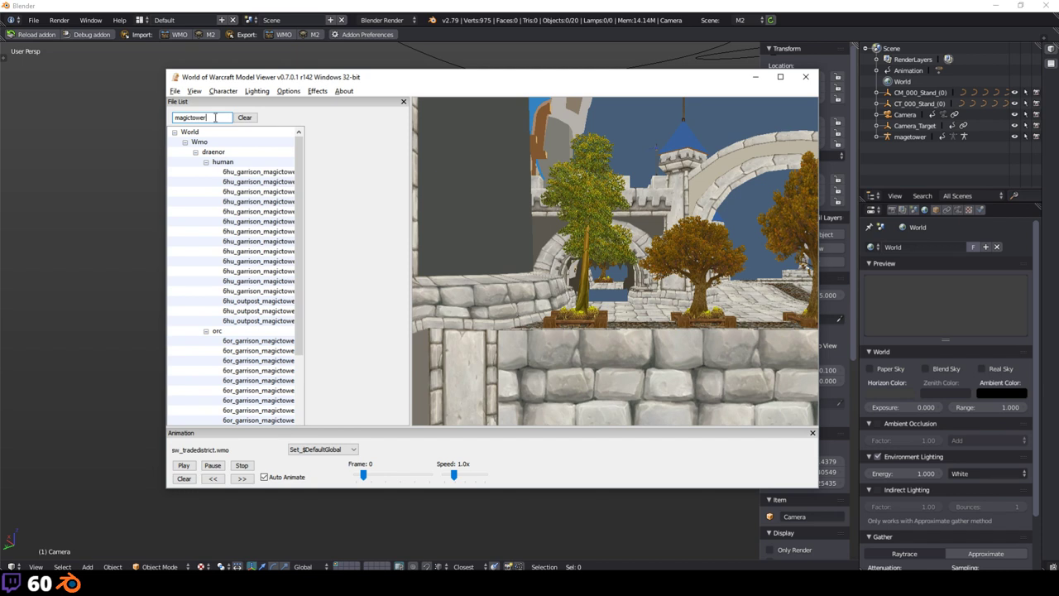
{"action": "double_click", "coordinate": [196, 117]}
{"action": "type", "text": "tower"}
{"action": "key", "text": "Return"}
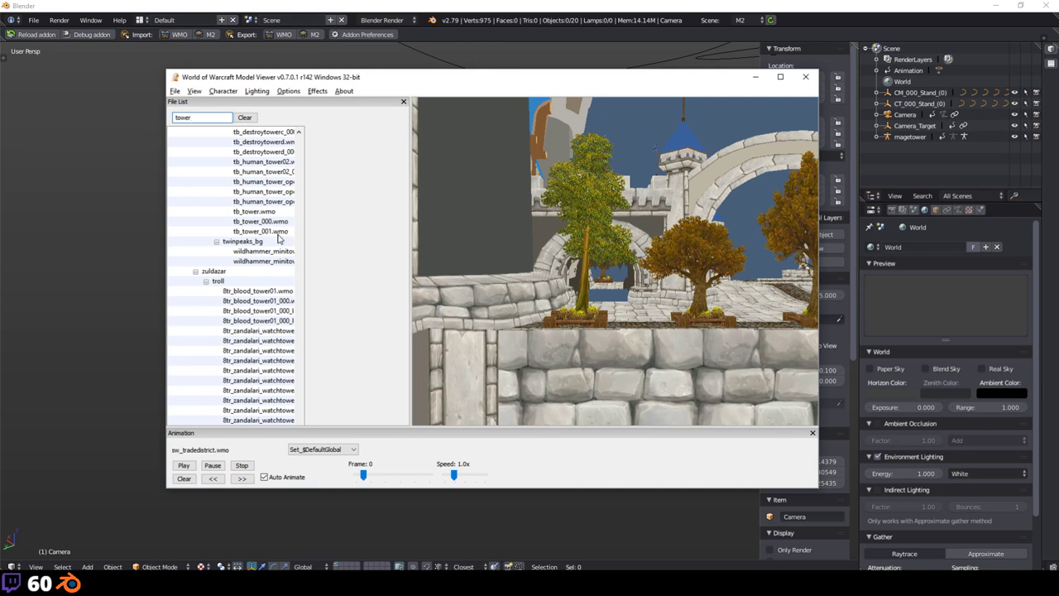
Step: Search the model viewer's file list for 'magetower'
{"action": "scroll", "coordinate": [279, 252], "scroll_direction": "up", "scroll_amount": 2}
{"action": "scroll", "coordinate": [279, 257], "scroll_direction": "up", "scroll_amount": 6}
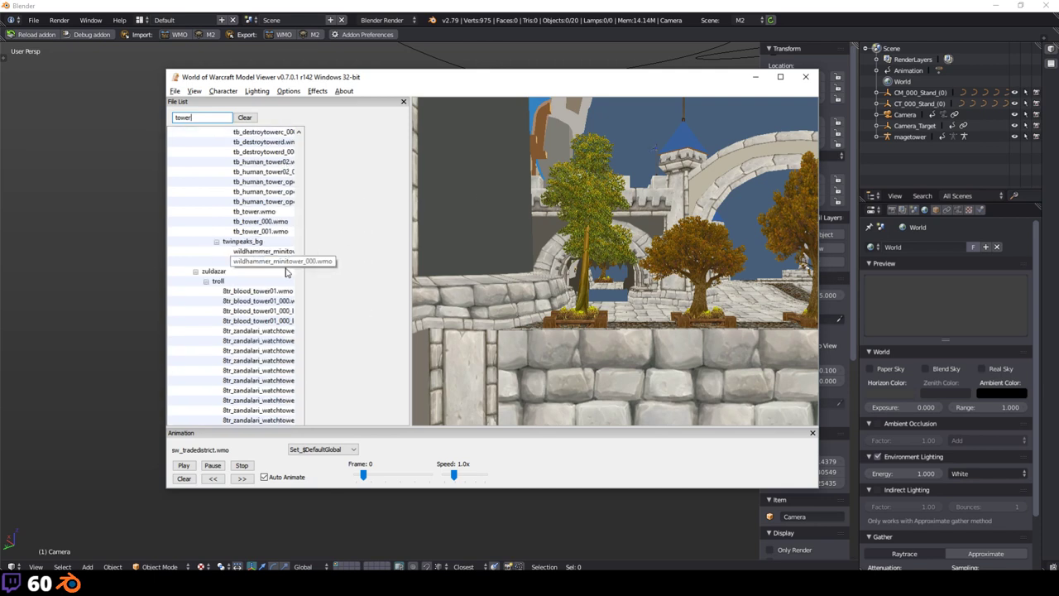
{"action": "scroll", "coordinate": [277, 240], "scroll_direction": "up", "scroll_amount": 15}
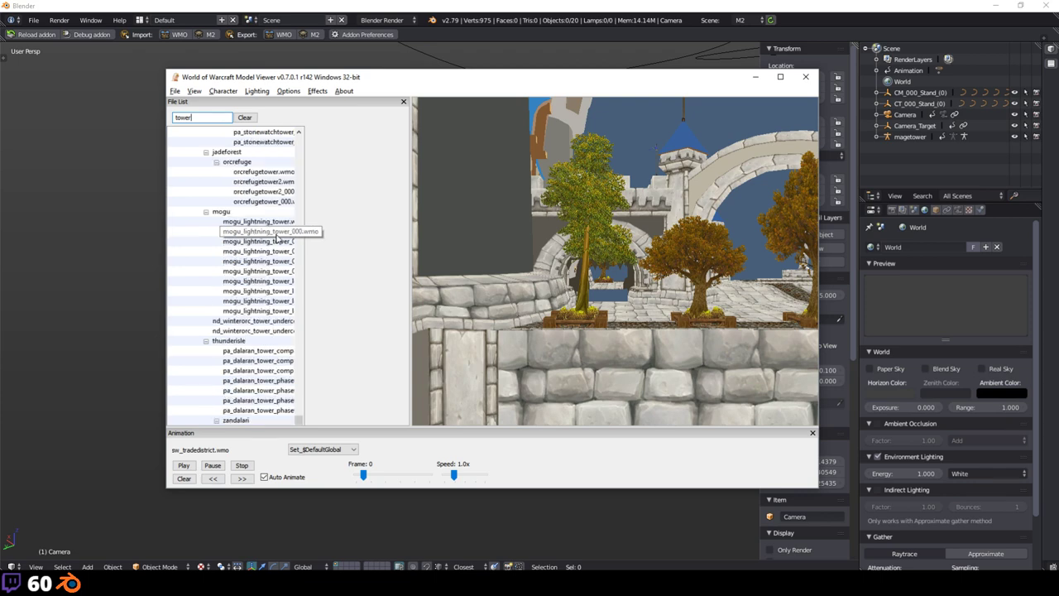
{"action": "scroll", "coordinate": [277, 240], "scroll_direction": "up", "scroll_amount": 15}
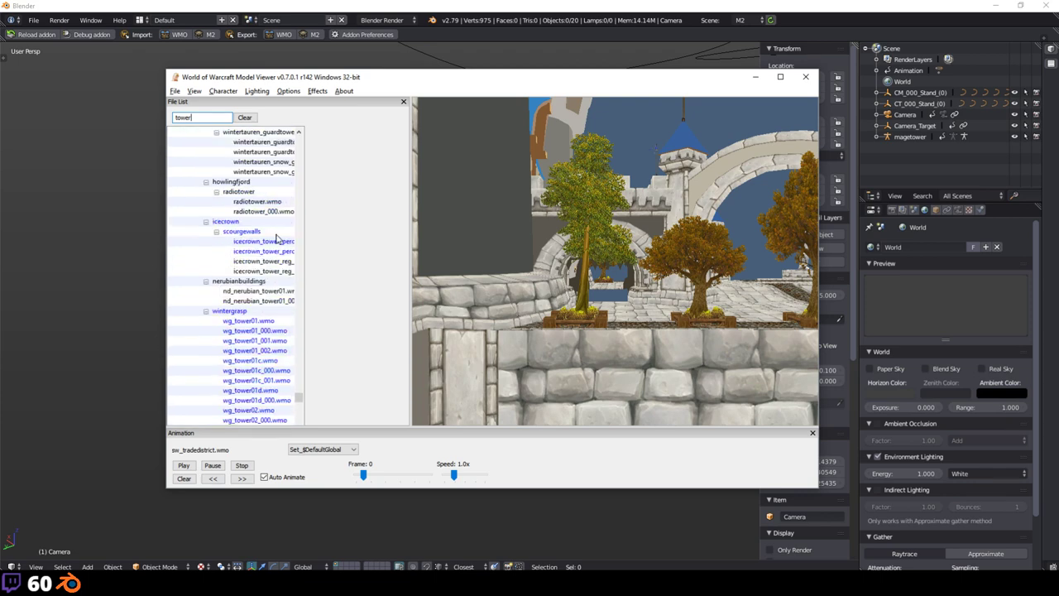
{"action": "scroll", "coordinate": [277, 239], "scroll_direction": "up", "scroll_amount": 15}
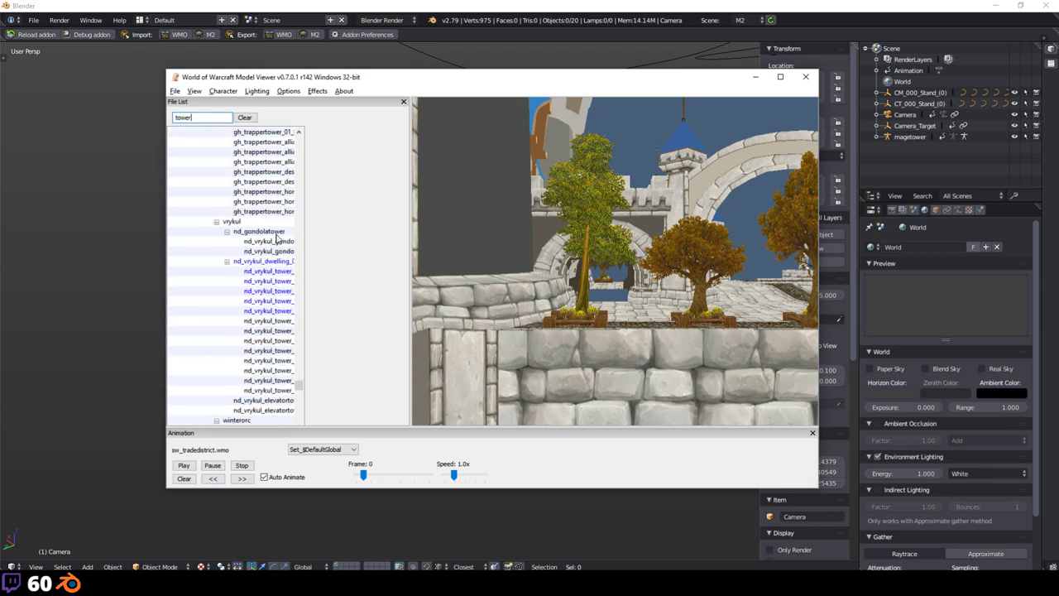
{"action": "scroll", "coordinate": [277, 240], "scroll_direction": "up", "scroll_amount": 15}
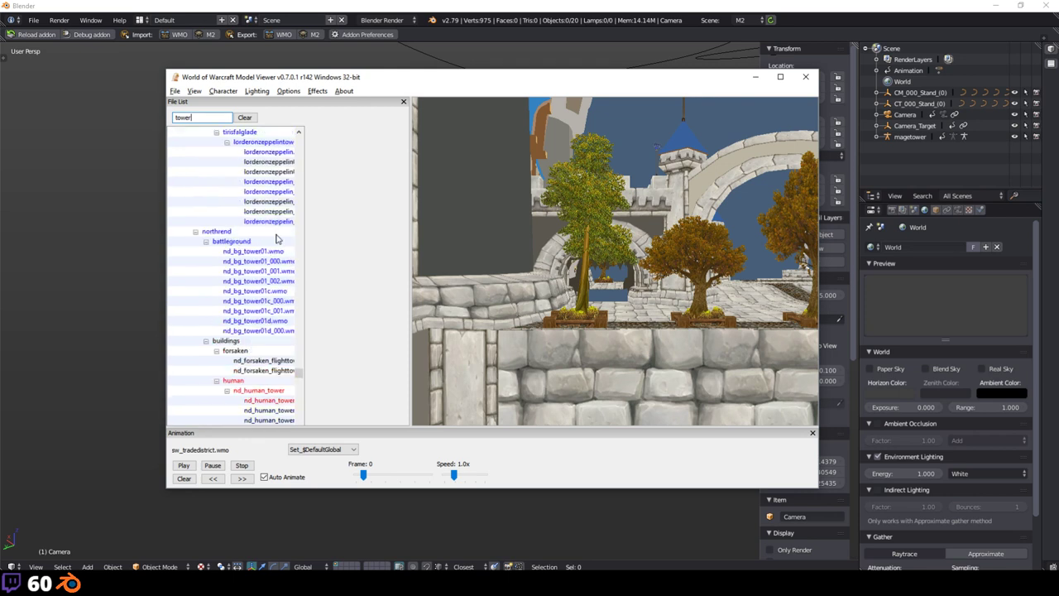
{"action": "scroll", "coordinate": [277, 238], "scroll_direction": "up", "scroll_amount": 3}
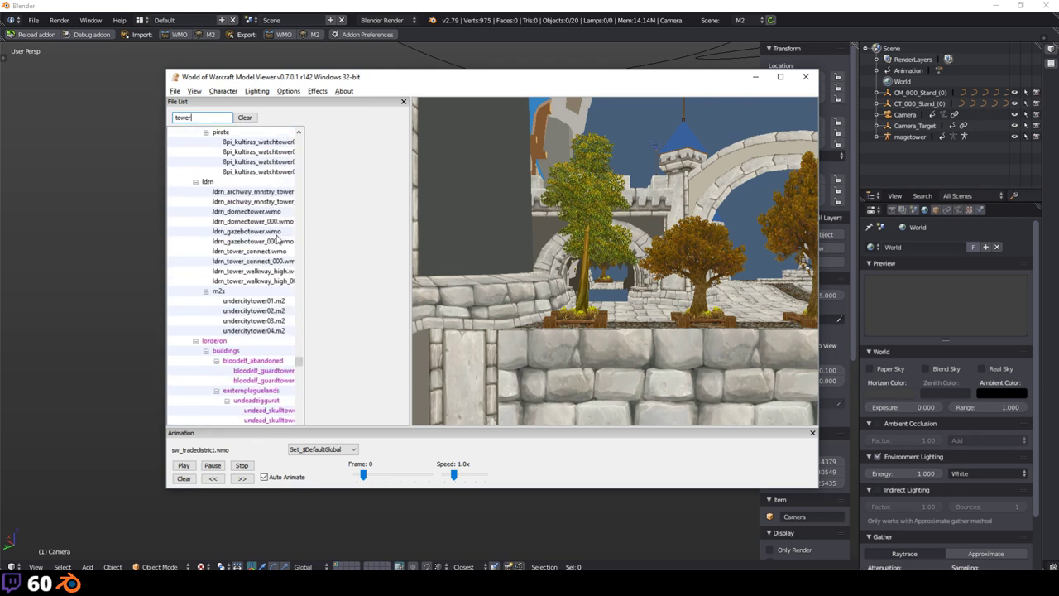
{"action": "scroll", "coordinate": [278, 240], "scroll_direction": "up", "scroll_amount": 3}
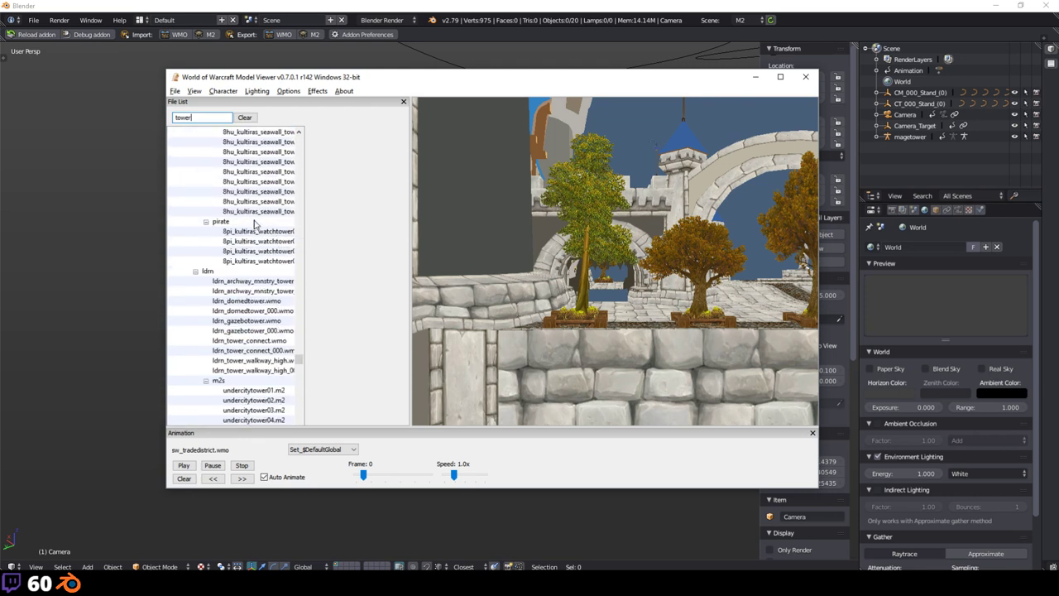
{"action": "scroll", "coordinate": [273, 265], "scroll_direction": "up", "scroll_amount": 5}
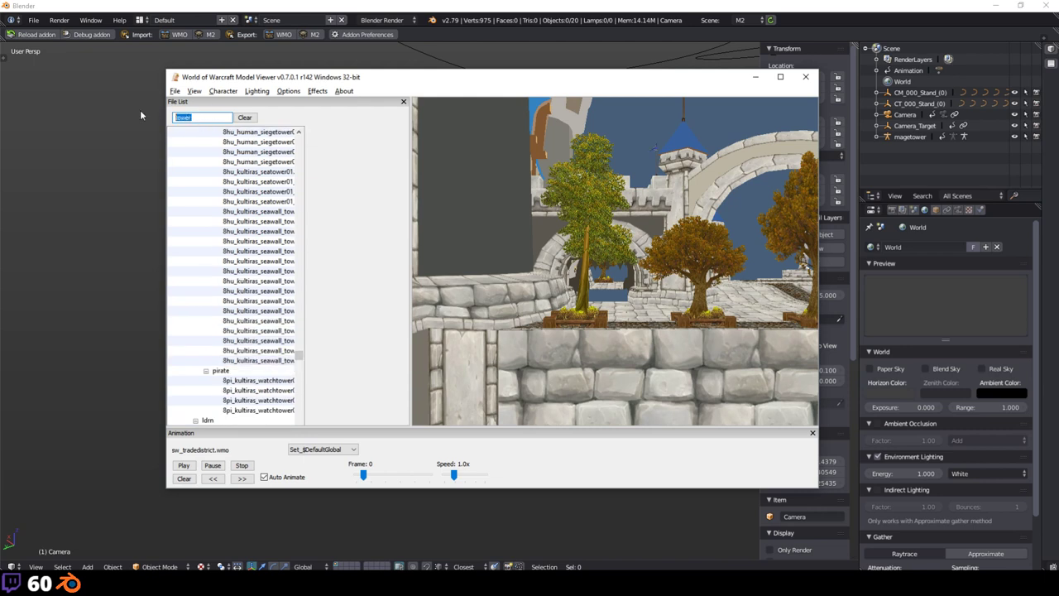
{"action": "type", "text": "masg"}
{"action": "key", "text": "BackSpace"}
{"action": "key", "text": "BackSpace"}
{"action": "type", "text": "ge_tower"}
{"action": "key", "text": "Return"}
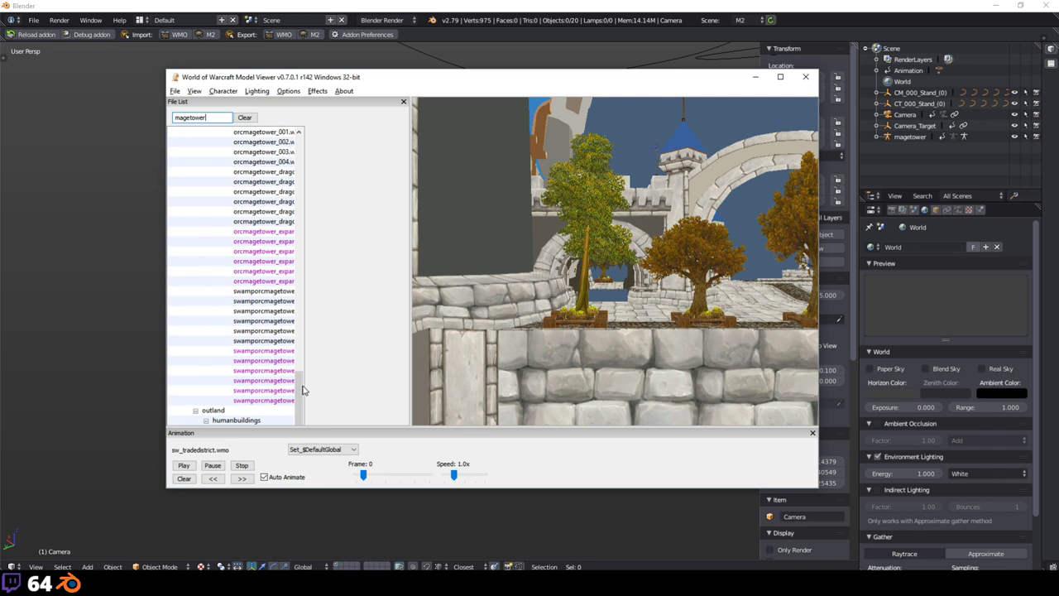
Step: Load magetower.wmo from the magetower folder, then switch back to Blender
{"action": "left_click_drag", "start_coordinate": [303, 390], "coordinate": [324, 267]}
{"action": "left_click", "coordinate": [258, 323]}
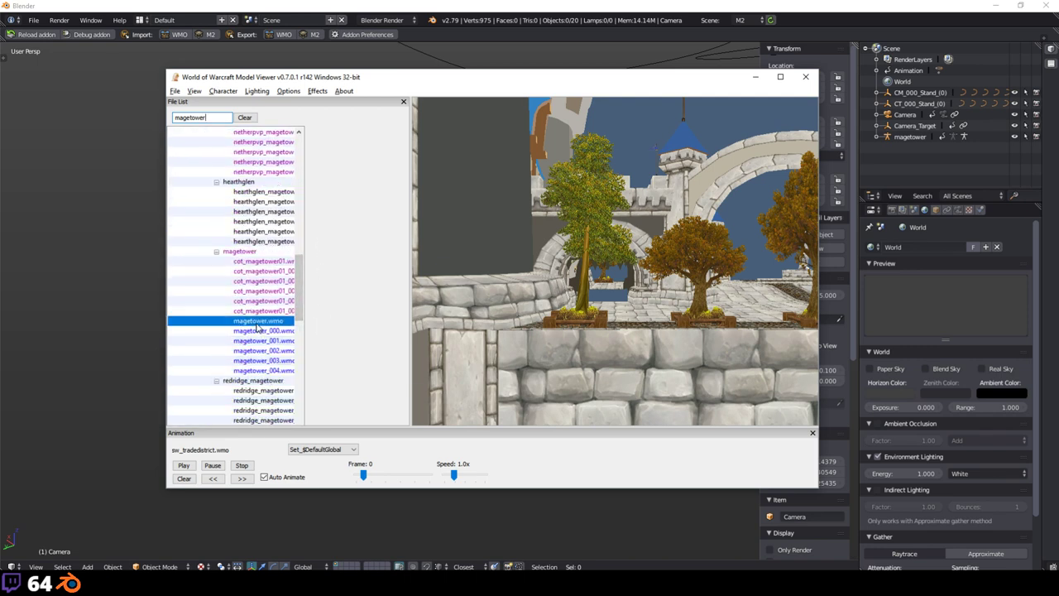
{"action": "left_click", "coordinate": [654, 144]}
{"action": "scroll", "coordinate": [617, 192], "scroll_direction": "down", "scroll_amount": 5}
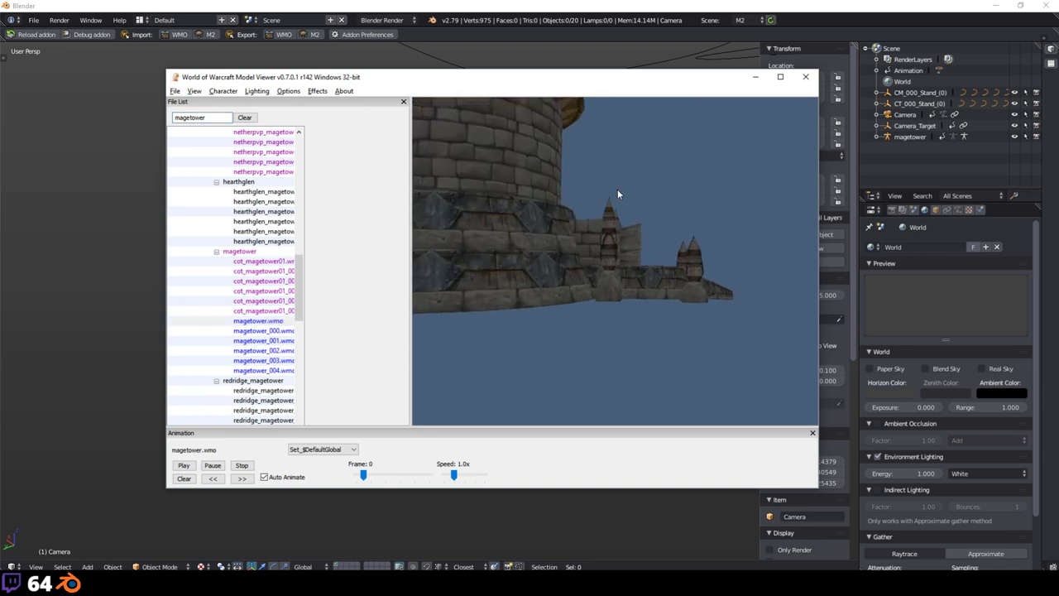
{"action": "left_click", "coordinate": [63, 203]}
{"action": "key", "text": "shift+a"}
Step: Add the WMO last opened in the model viewer to the Blender scene
{"action": "mouse_move", "coordinate": [66, 206]}
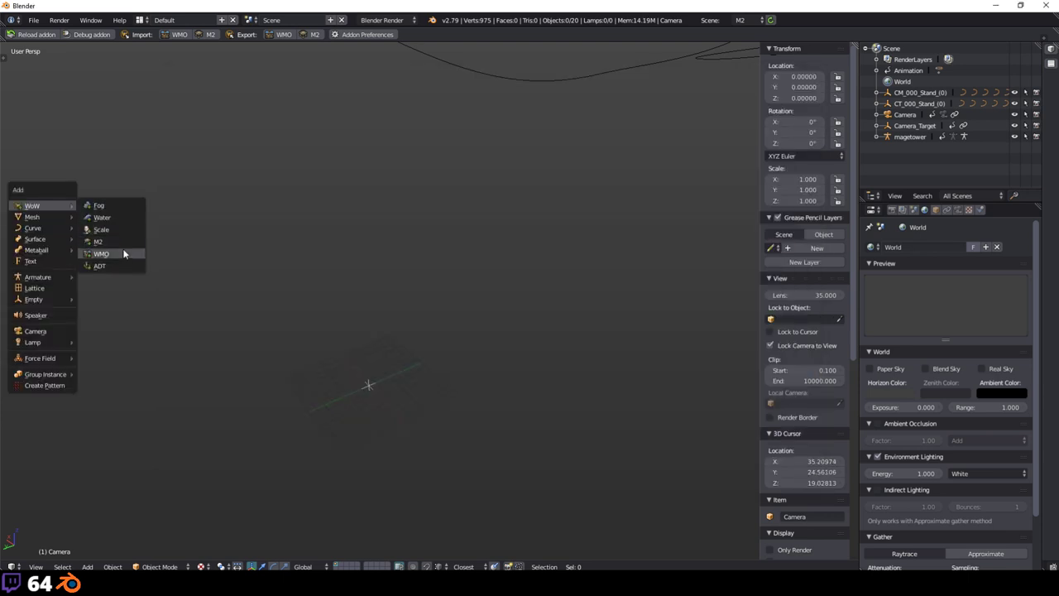
{"action": "left_click", "coordinate": [123, 251]}
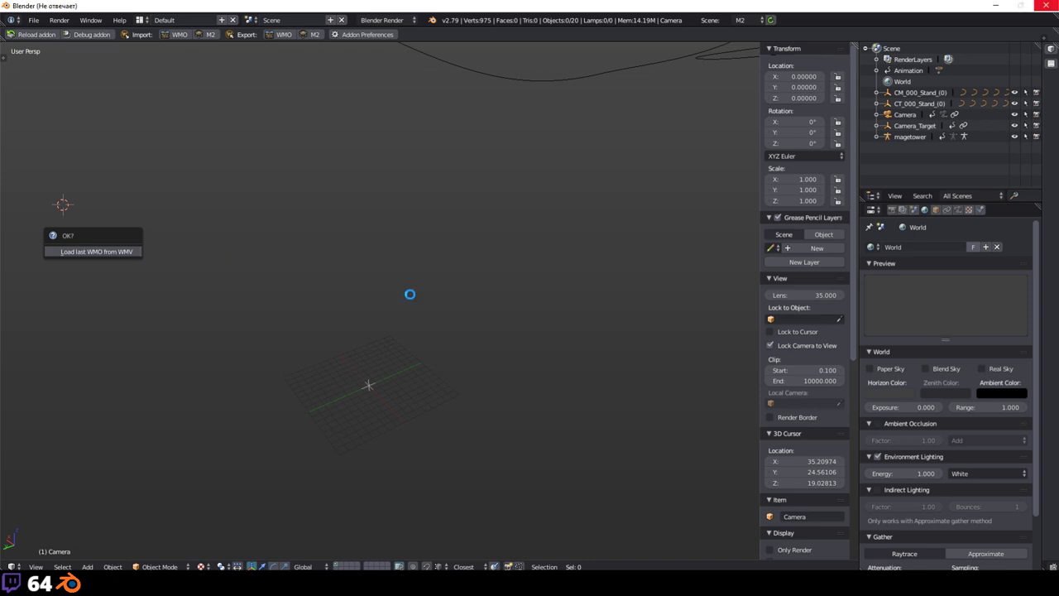
{"action": "scroll", "coordinate": [429, 282], "scroll_direction": "down", "scroll_amount": 5}
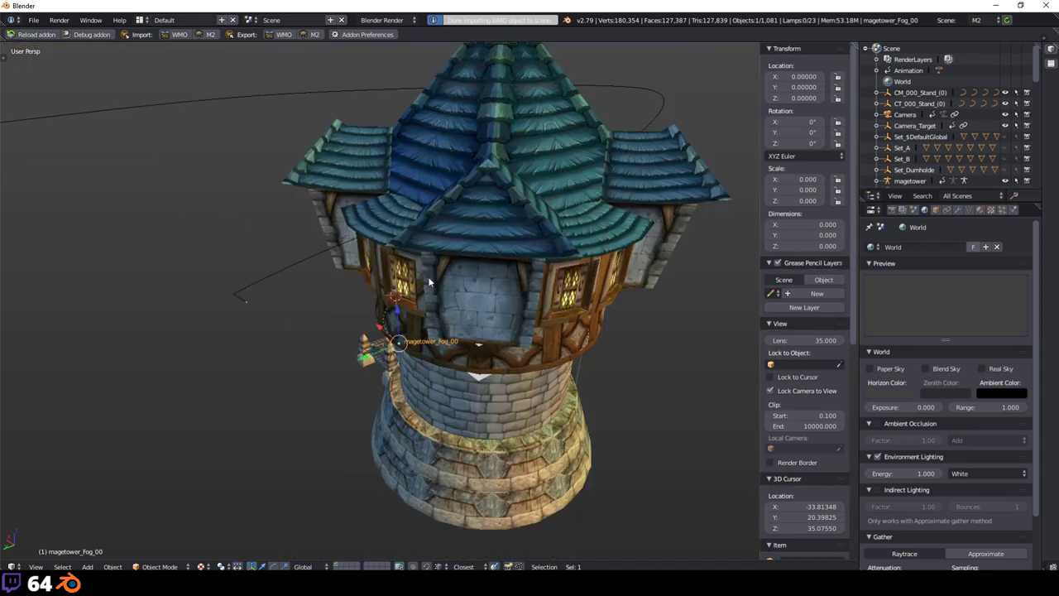
Step: Deselect everything and set the Scene type to WMO
{"action": "key", "text": "t"}
{"action": "key", "text": "r"}
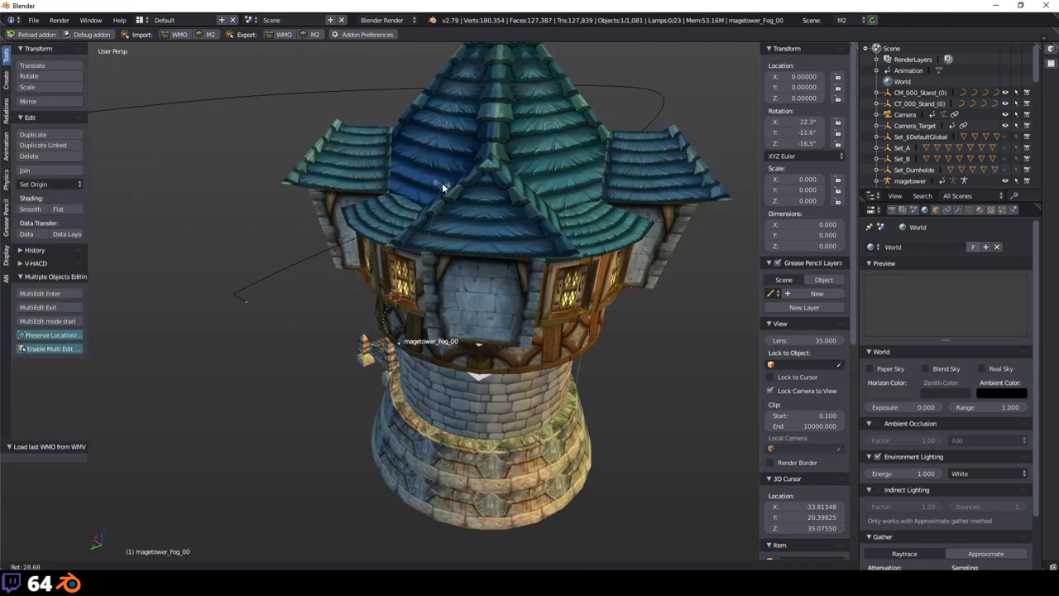
{"action": "key", "text": "Escape"}
{"action": "key", "text": "a"}
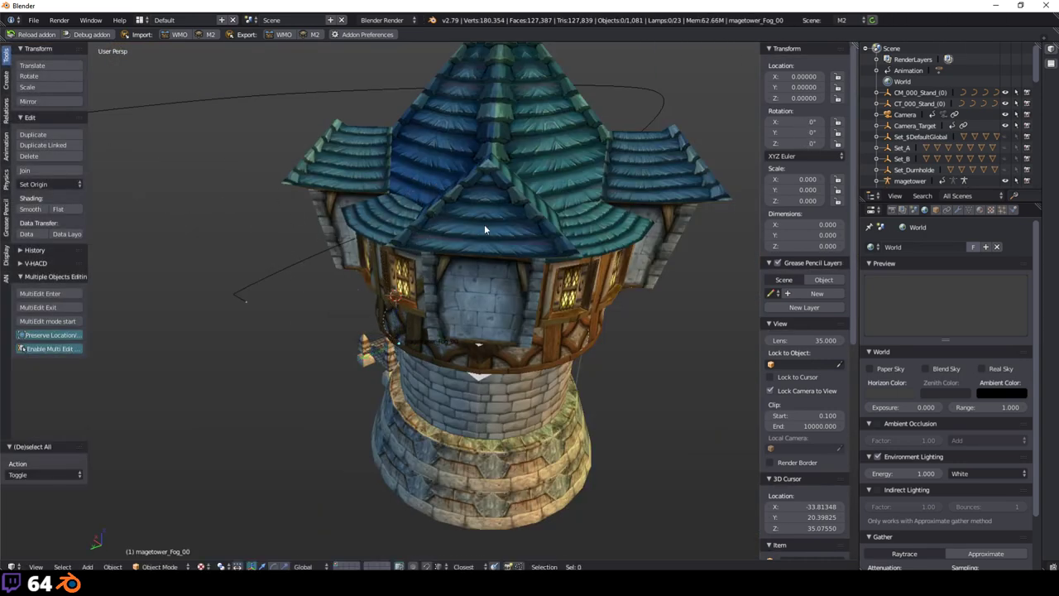
{"action": "key", "text": "t"}
{"action": "left_click", "coordinate": [846, 20]}
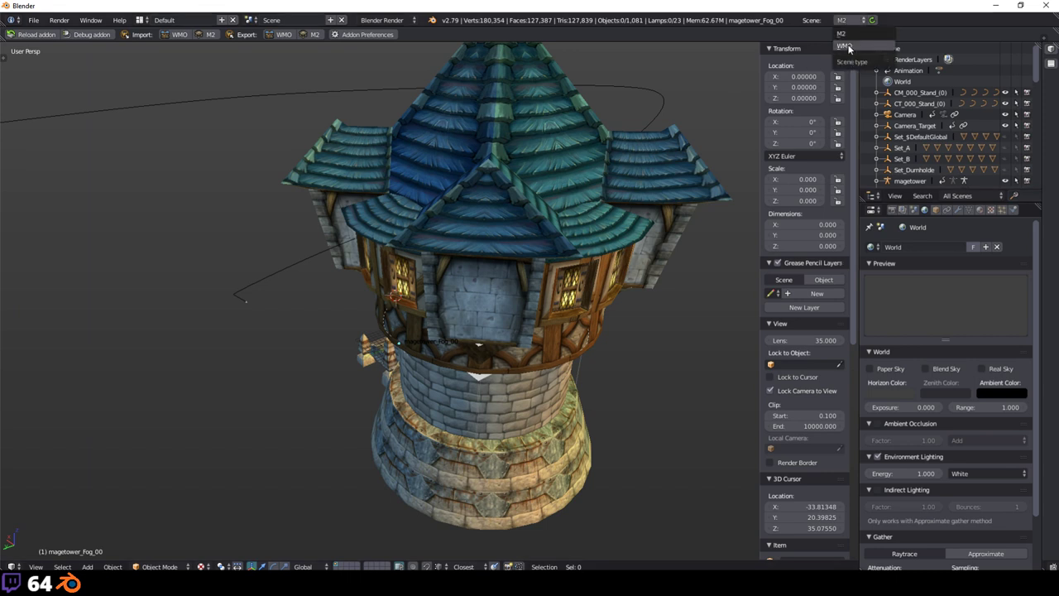
{"action": "key", "text": "Return"}
Step: Toggle the tower's Outdoor geometry off and back on in the WMO tools
{"action": "key", "text": "t"}
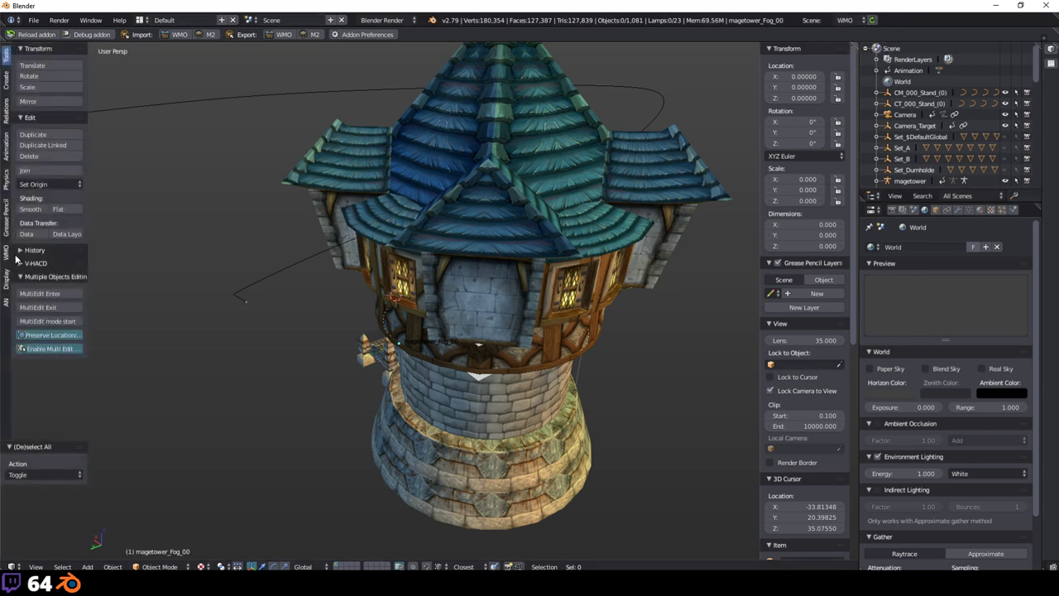
{"action": "left_click", "coordinate": [18, 251]}
{"action": "left_click", "coordinate": [6, 253]}
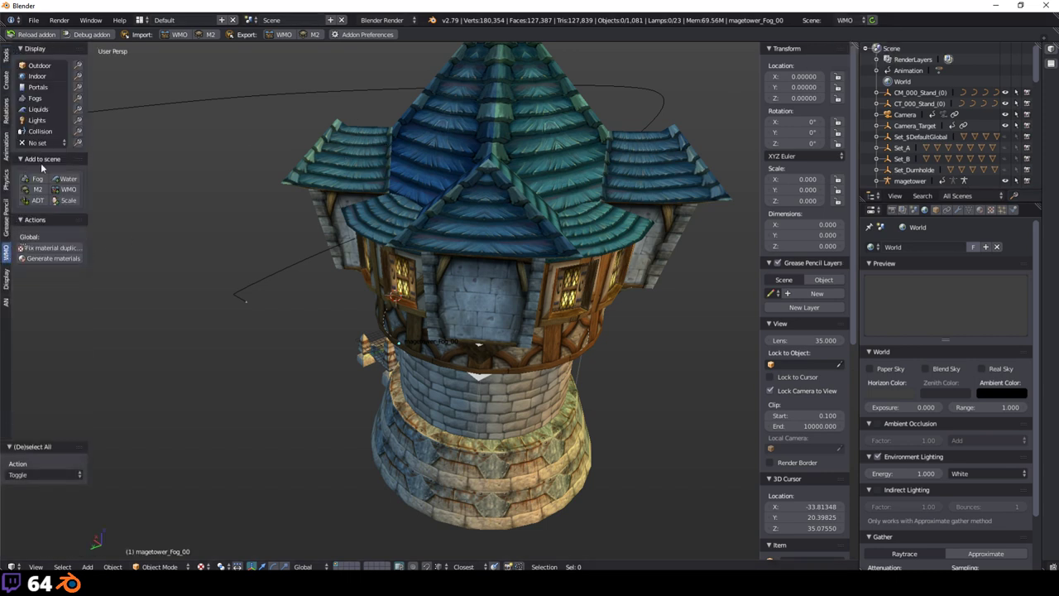
{"action": "left_click", "coordinate": [45, 70]}
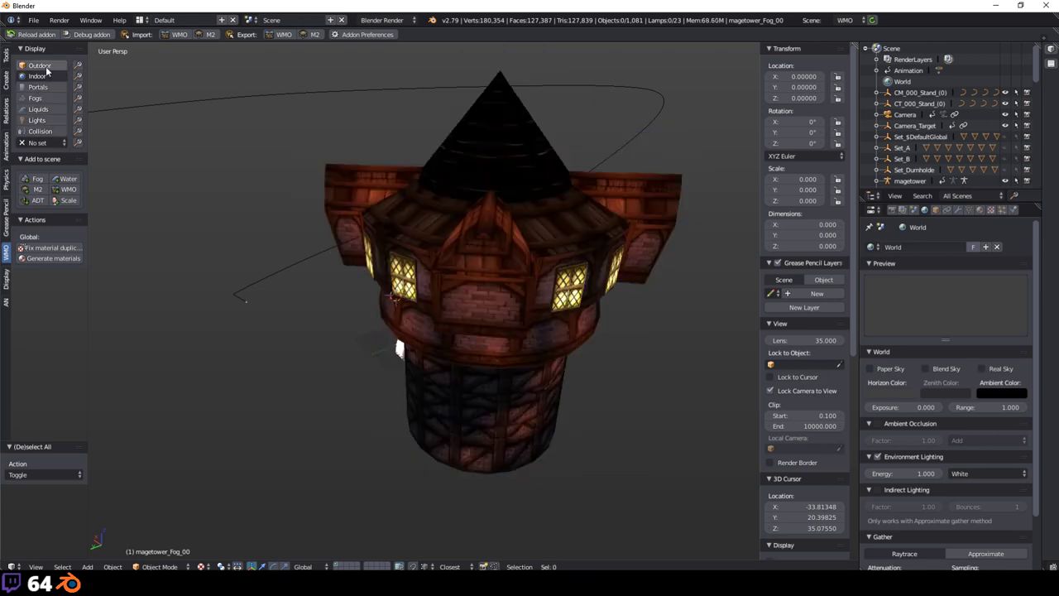
{"action": "key", "text": "ctrl+z"}
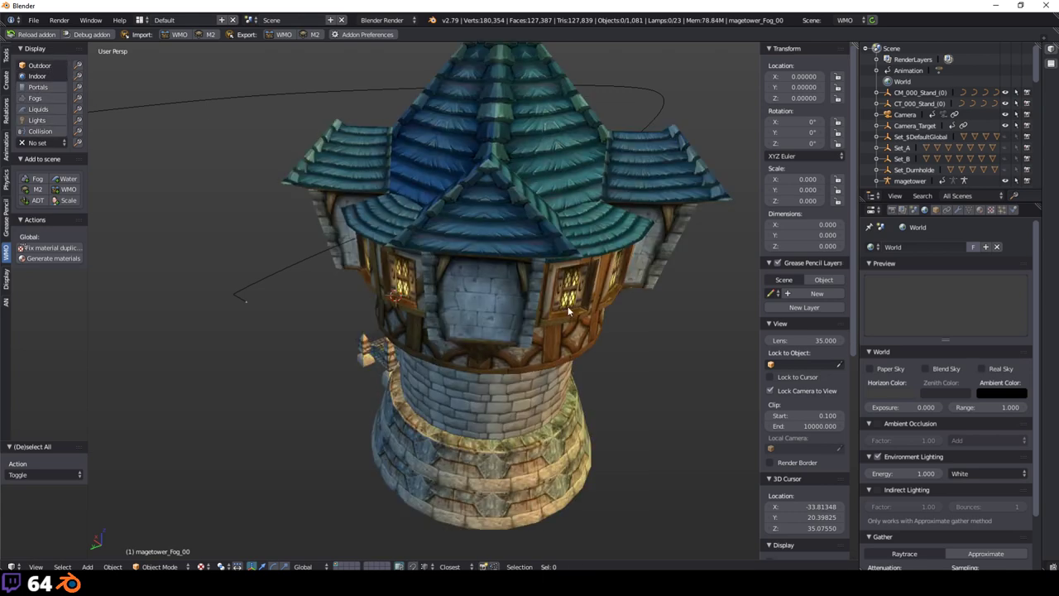
{"action": "middle_click_drag", "start_coordinate": [249, 308], "coordinate": [381, 287]}
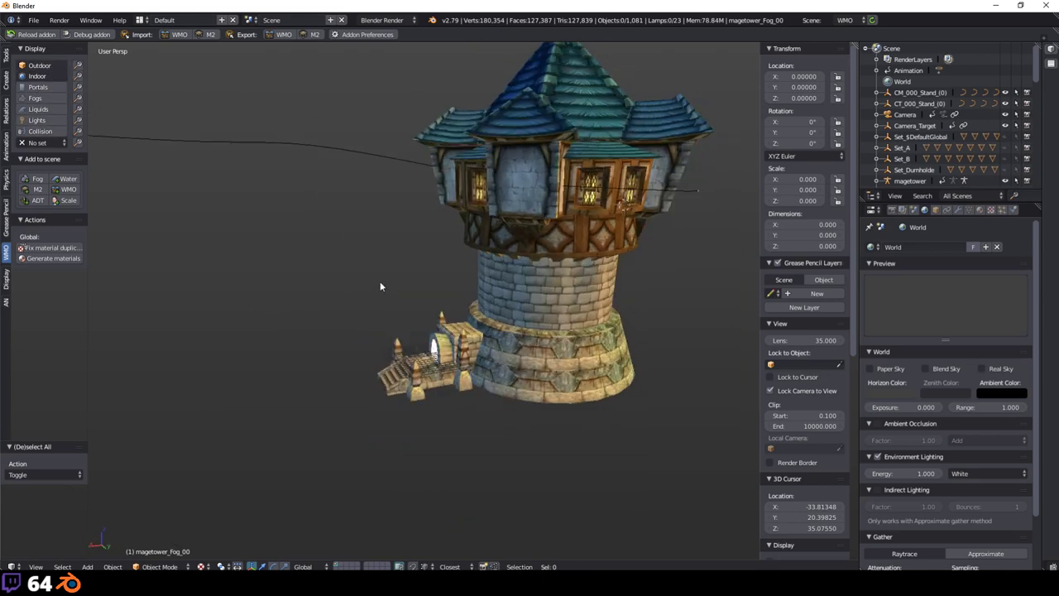
Step: Change the Scene type from WMO to M2 and view the tower entrance
{"action": "left_click", "coordinate": [844, 21]}
{"action": "left_click", "coordinate": [841, 34]}
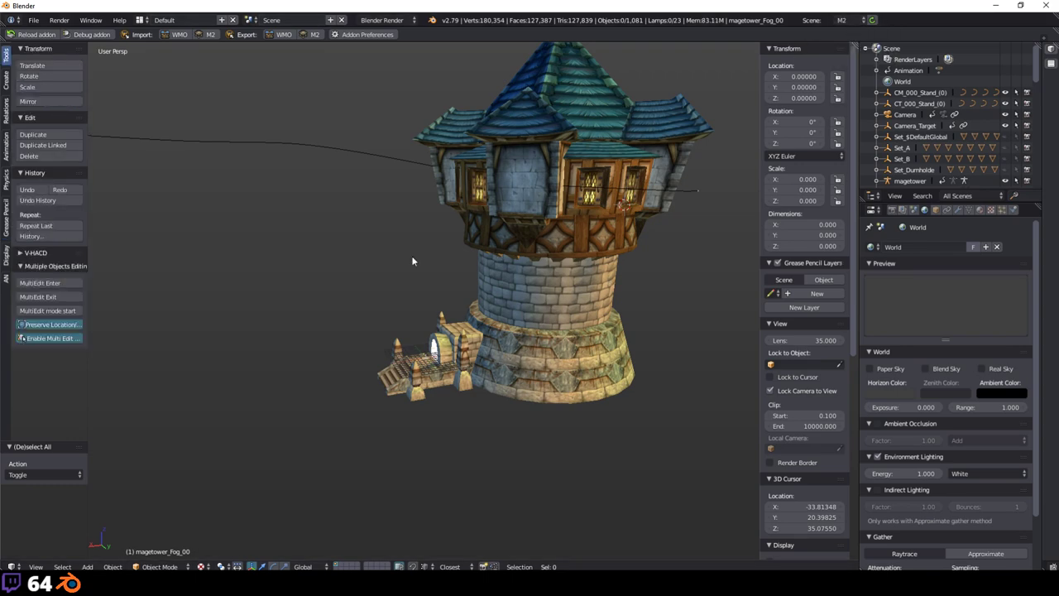
{"action": "middle_click_drag", "start_coordinate": [414, 262], "coordinate": [469, 326]}
{"action": "scroll", "coordinate": [452, 264], "scroll_direction": "up", "scroll_amount": 2}
{"action": "scroll", "coordinate": [453, 263], "scroll_direction": "down", "scroll_amount": 4}
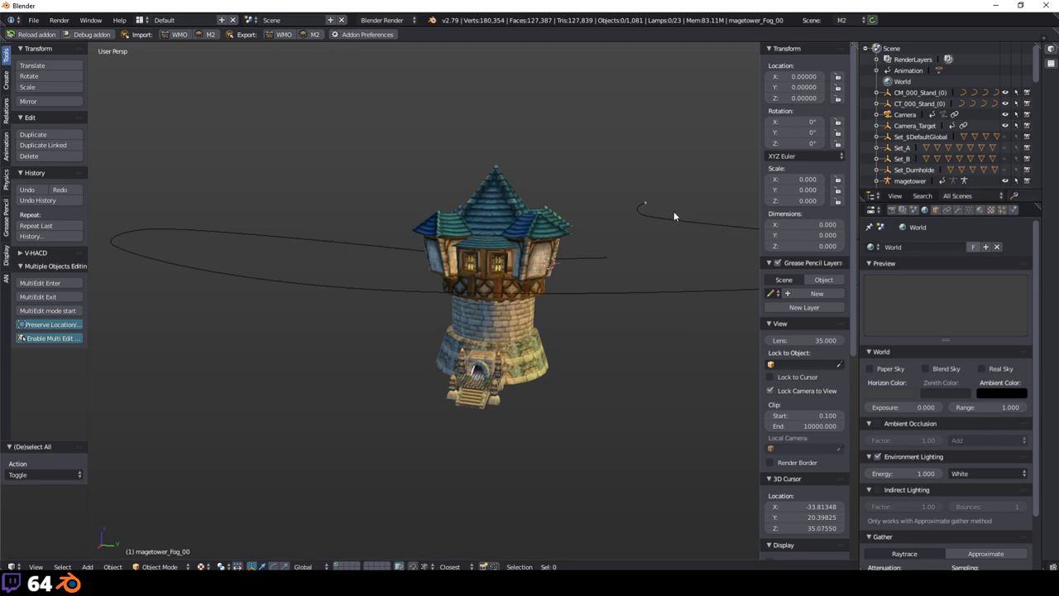
Step: Look through the scene camera and set the Camera's Clipping End to 10000
{"action": "key", "text": "KP_0"}
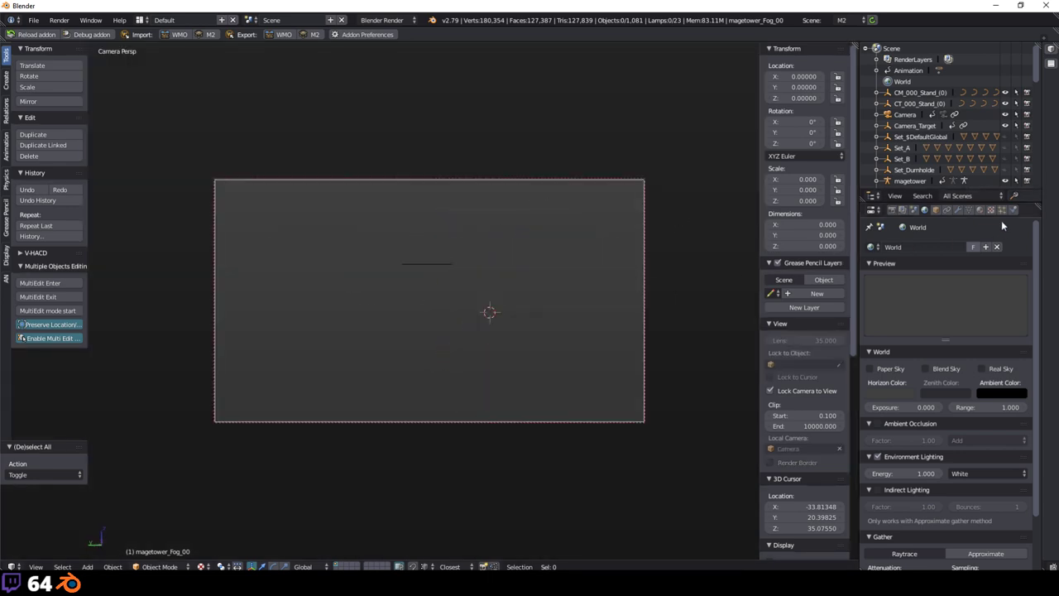
{"action": "scroll", "coordinate": [823, 348], "scroll_direction": "down", "scroll_amount": 3}
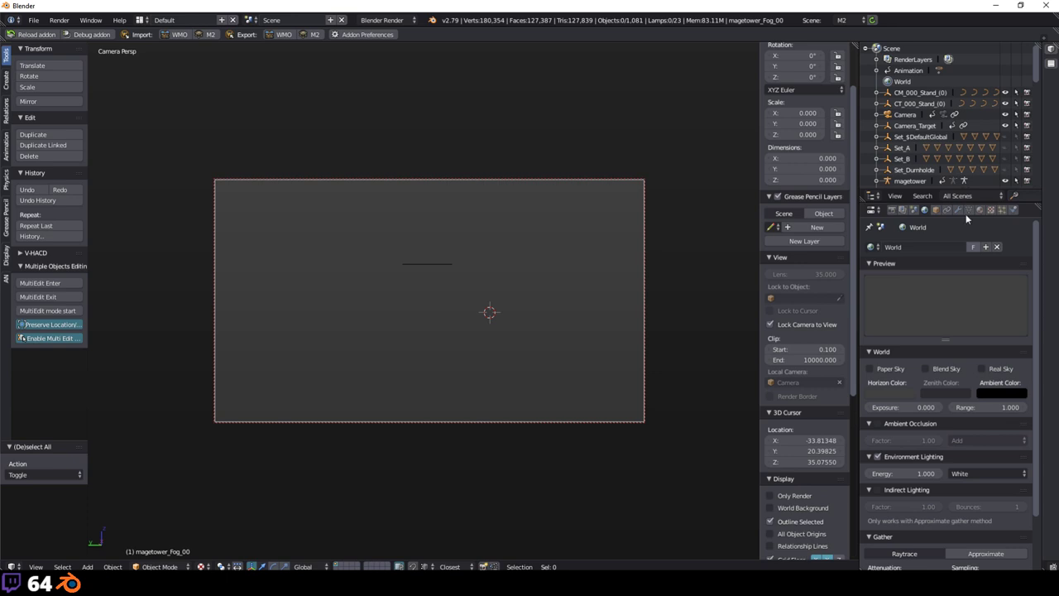
{"action": "left_click", "coordinate": [891, 210]}
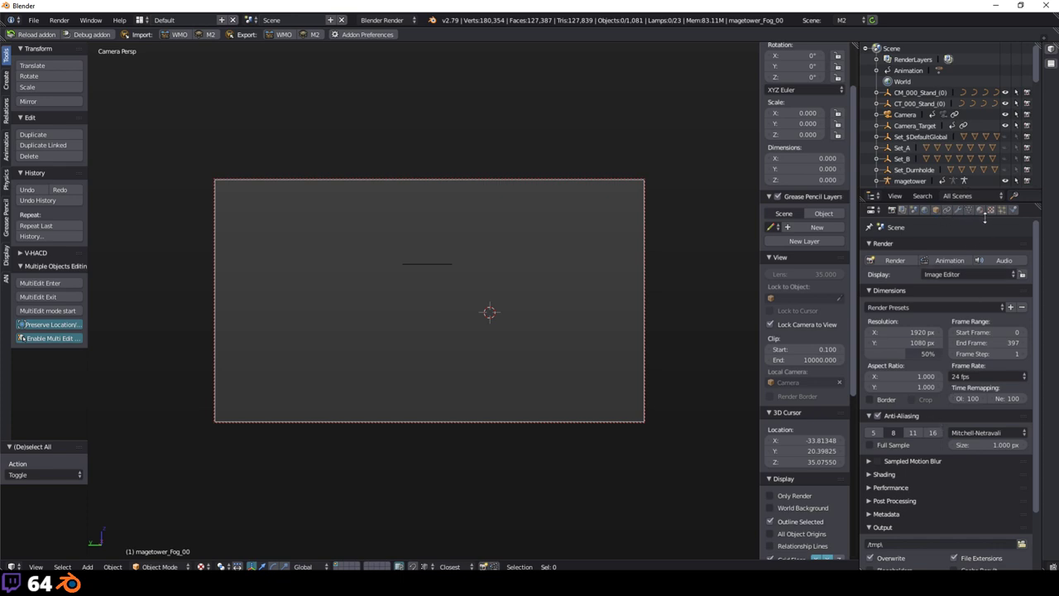
{"action": "left_click", "coordinate": [898, 115]}
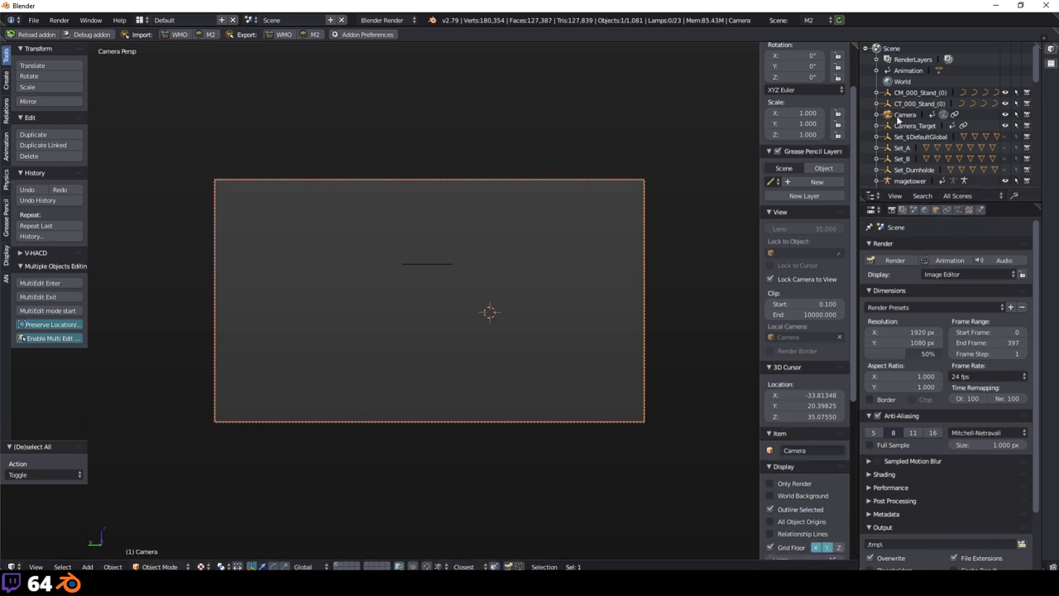
{"action": "left_click", "coordinate": [959, 211]}
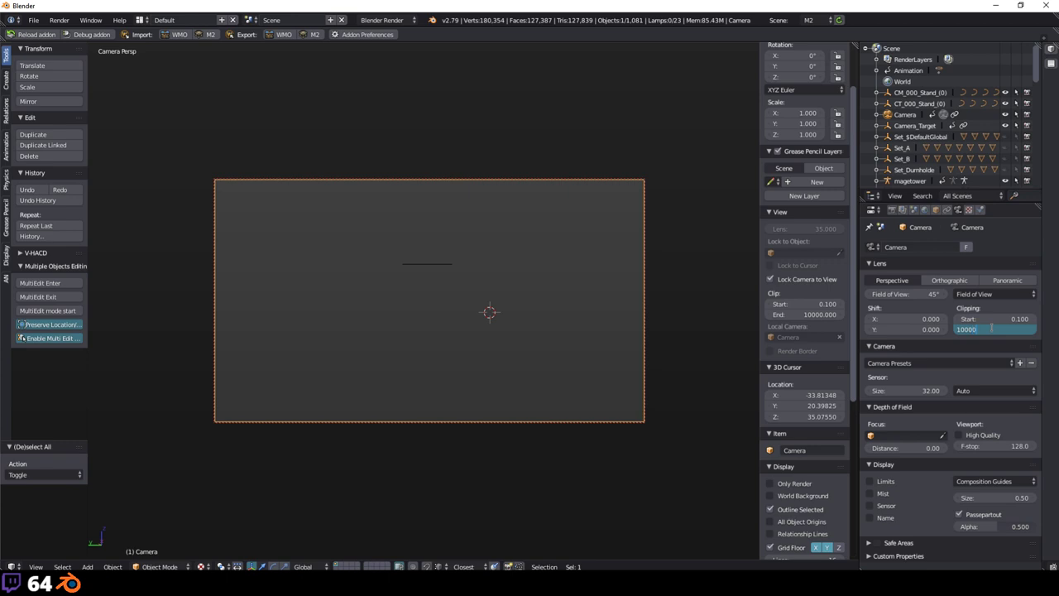
{"action": "key", "text": "Return"}
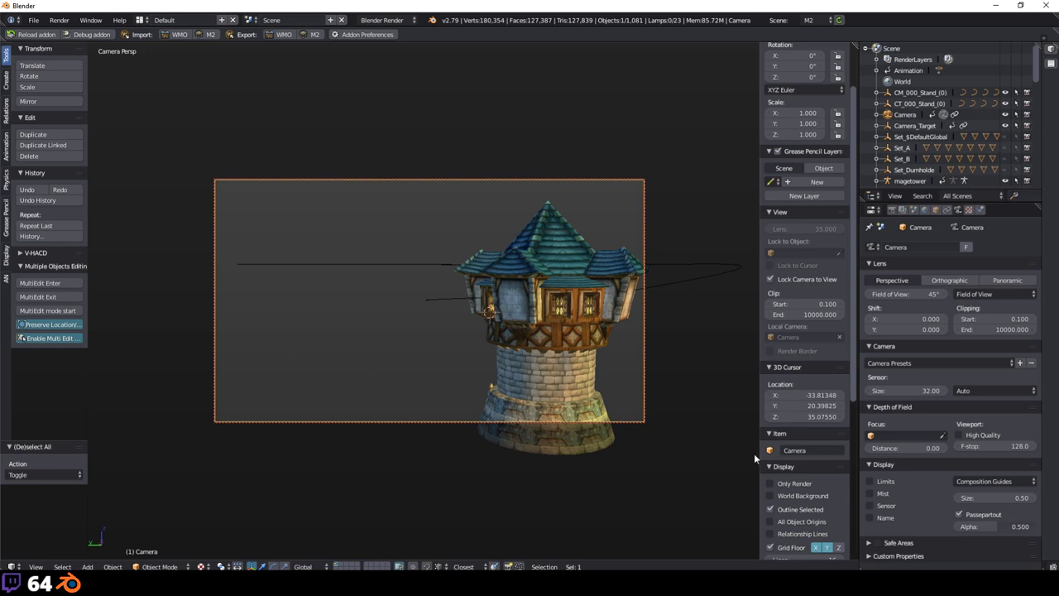
{"action": "left_click", "coordinate": [913, 211]}
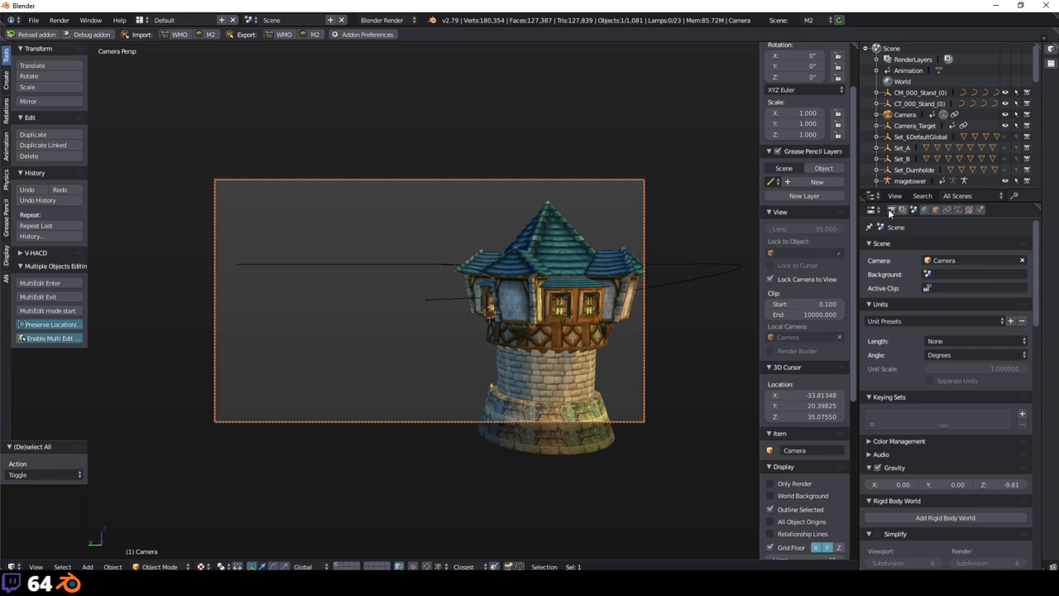
Step: Show the Camera's M2 Camera settings and add a Timeline (frames 0–397) below the viewport
{"action": "left_click", "coordinate": [891, 210]}
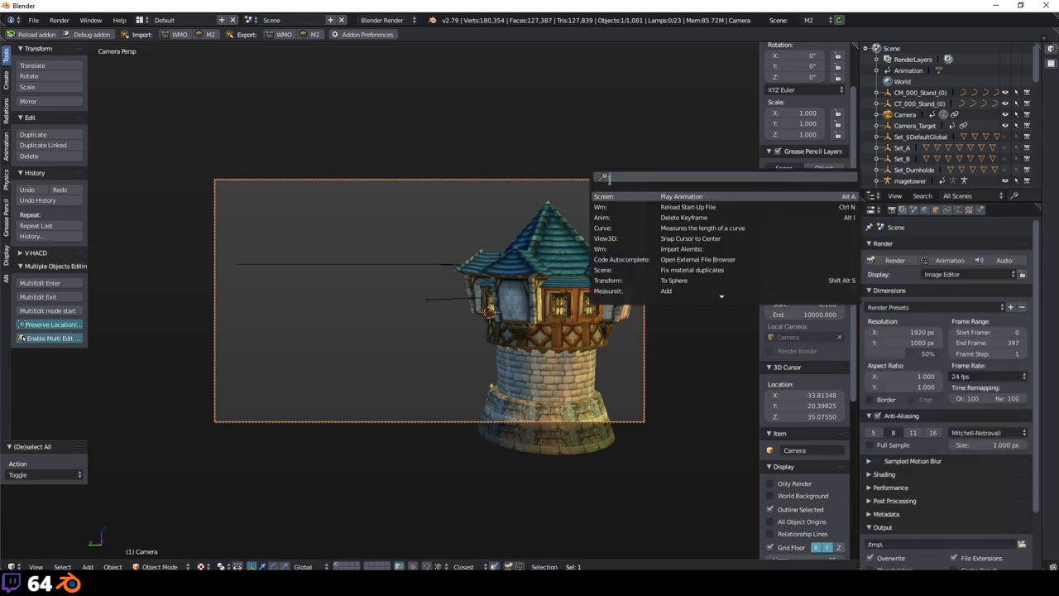
{"action": "left_click", "coordinate": [935, 210]}
{"action": "scroll", "coordinate": [991, 399], "scroll_direction": "down", "scroll_amount": 8}
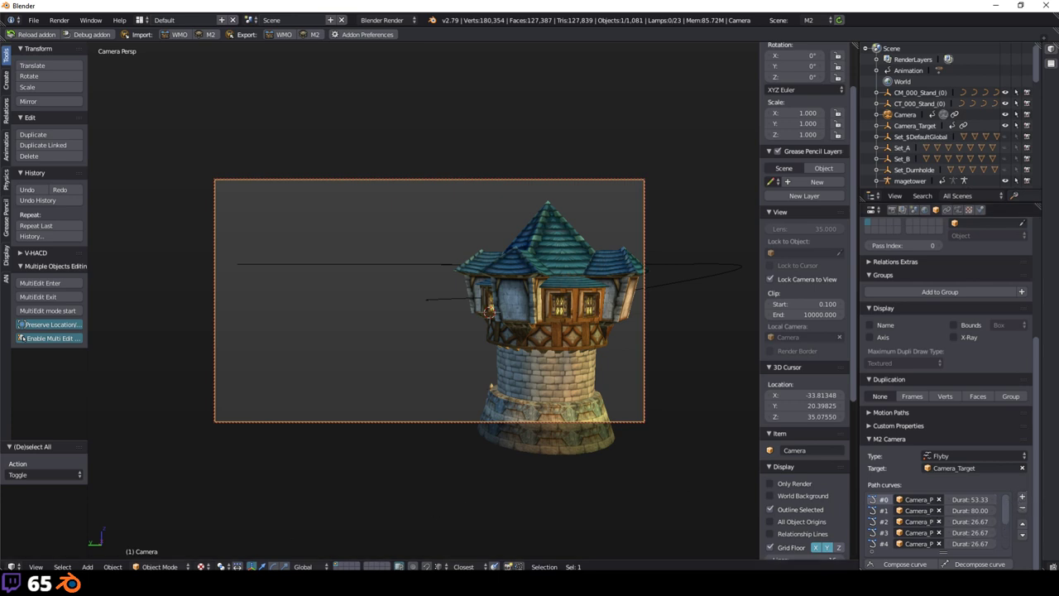
{"action": "left_click_drag", "start_coordinate": [4, 560], "coordinate": [3, 495]}
{"action": "left_click", "coordinate": [12, 565]}
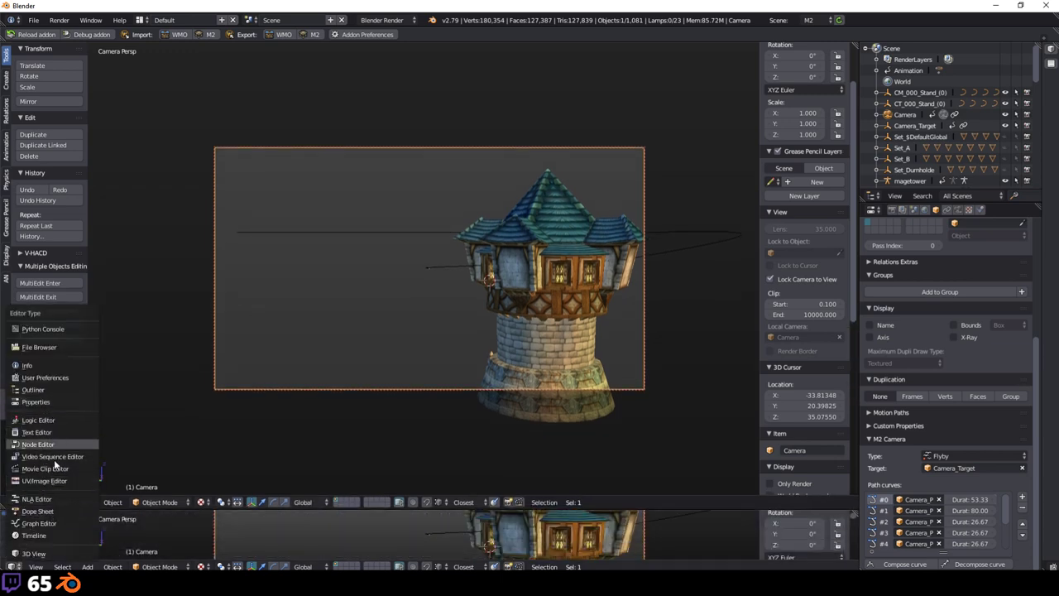
{"action": "left_click", "coordinate": [58, 535]}
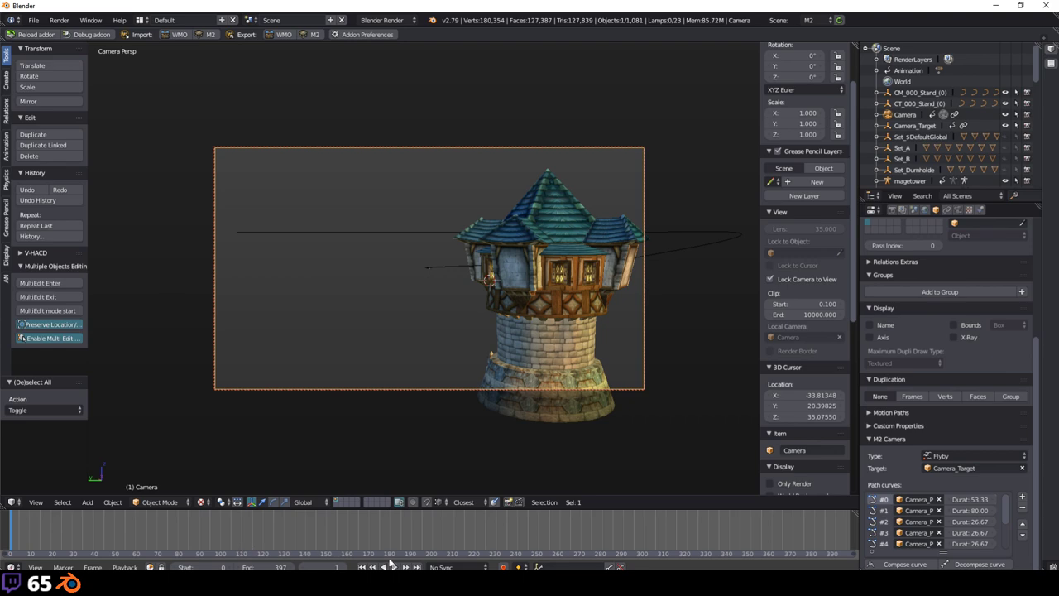
Step: Play the flyby camera animation with Alt+A and stop it at frame 182
{"action": "key", "text": "alt+a"}
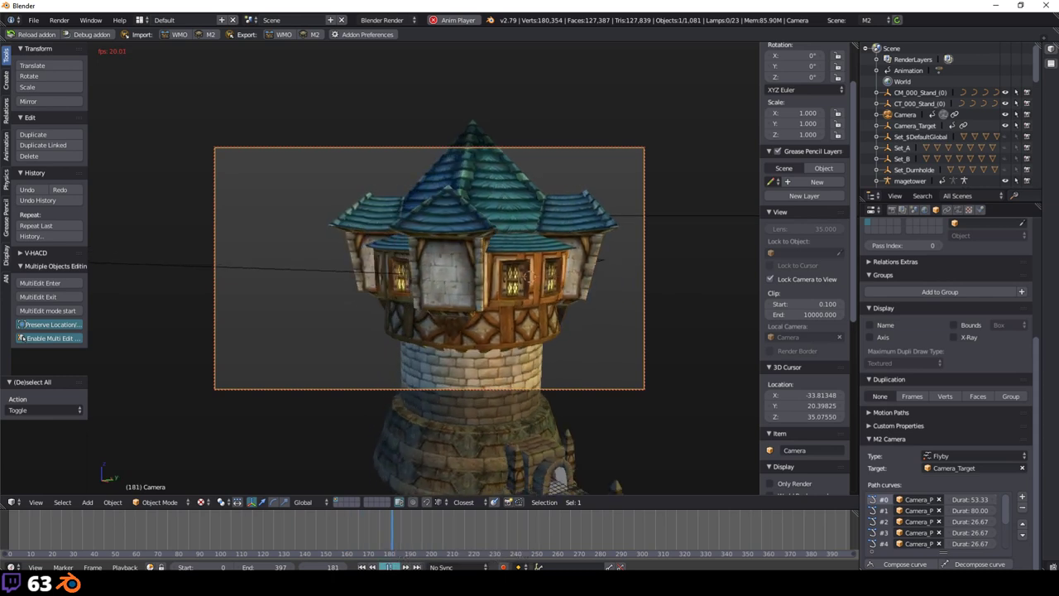
{"action": "key", "text": "alt+a"}
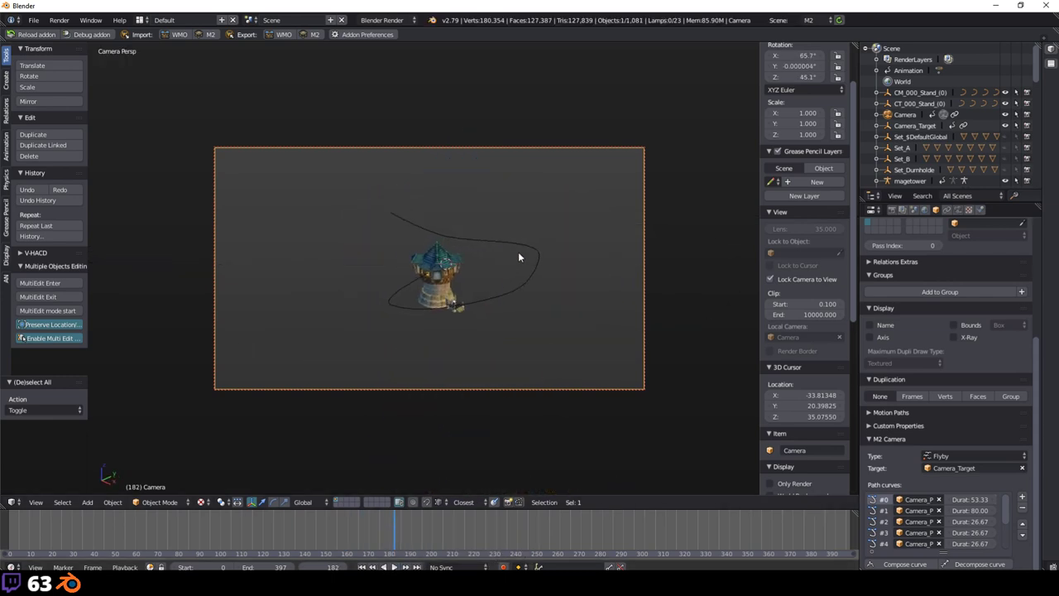
Step: Leave camera view and inspect the Camera_Path curves around the tower
{"action": "key", "text": "KP_0"}
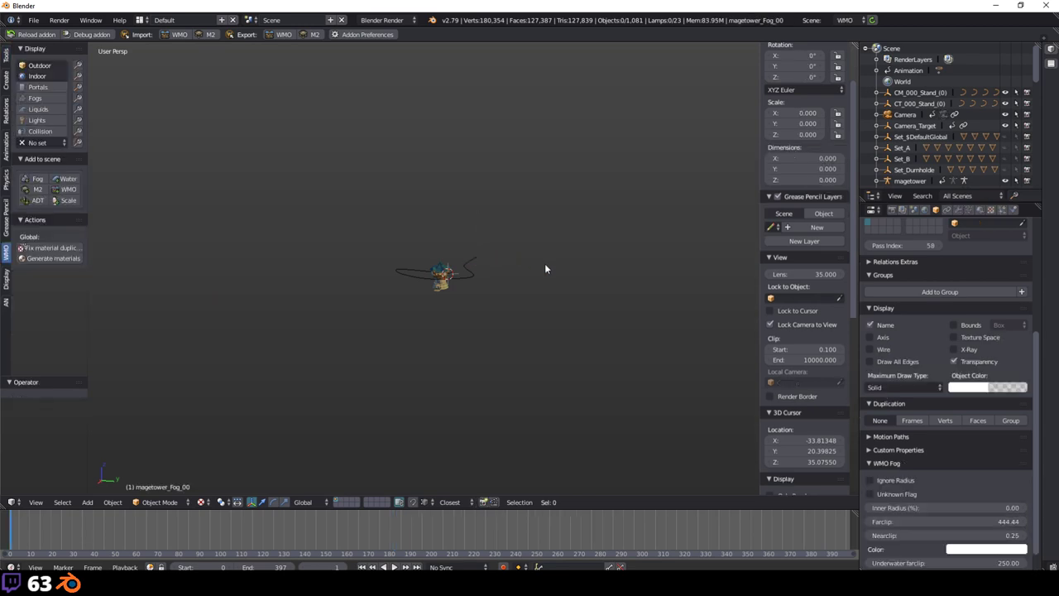
{"action": "scroll", "coordinate": [544, 263], "scroll_direction": "up", "scroll_amount": 6}
{"action": "middle_click_drag", "start_coordinate": [572, 283], "coordinate": [414, 300]}
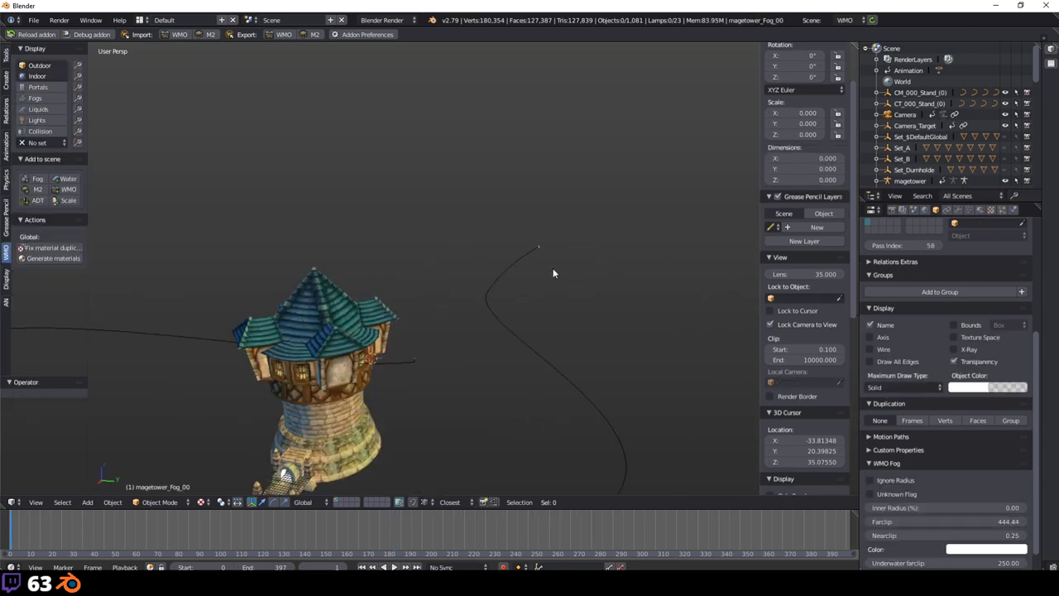
{"action": "middle_click_drag", "start_coordinate": [553, 273], "coordinate": [556, 182]}
{"action": "right_click", "coordinate": [562, 219]}
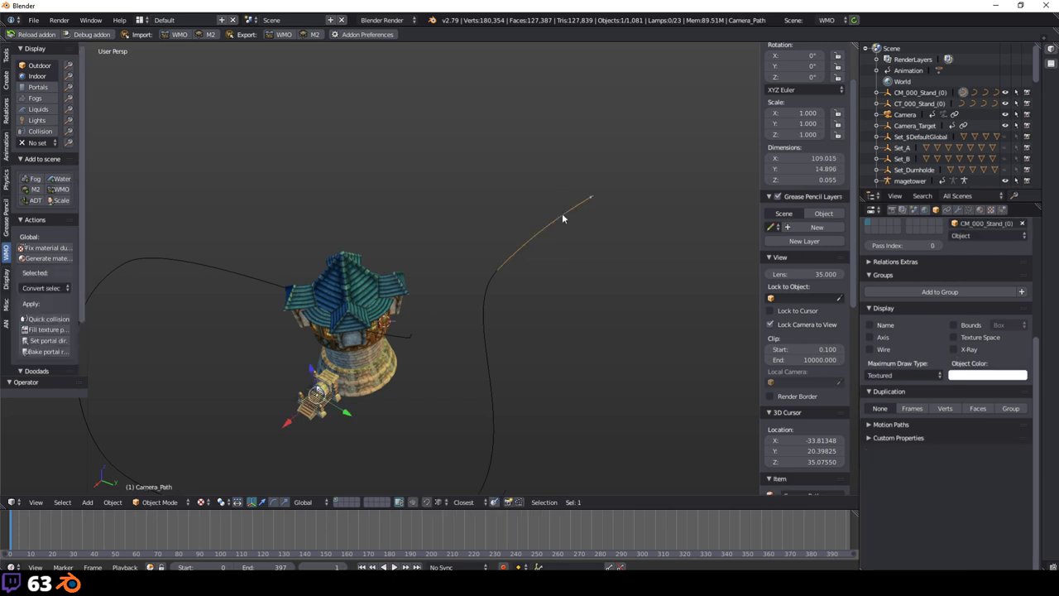
{"action": "right_click", "coordinate": [488, 323]}
{"action": "key", "text": "a"}
{"action": "middle_click_drag", "start_coordinate": [596, 338], "coordinate": [572, 189]}
Step: Add a Bezier curve and move it beside the camera paths
{"action": "key", "text": "shift+a"}
{"action": "mouse_move", "coordinate": [560, 236]}
{"action": "mouse_move", "coordinate": [563, 217]}
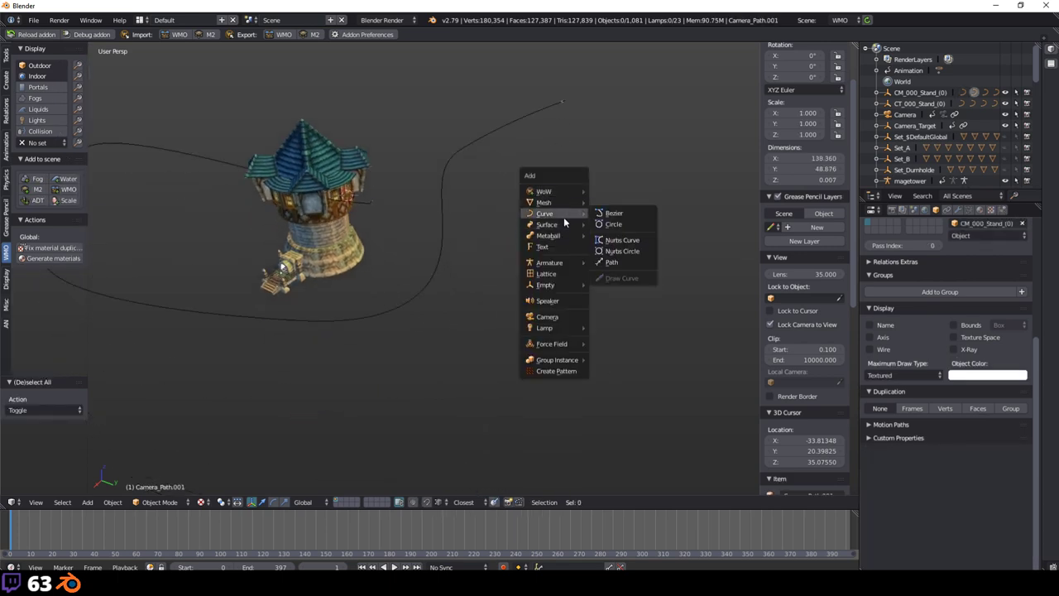
{"action": "left_click", "coordinate": [613, 213]}
{"action": "scroll", "coordinate": [418, 212], "scroll_direction": "down", "scroll_amount": 3}
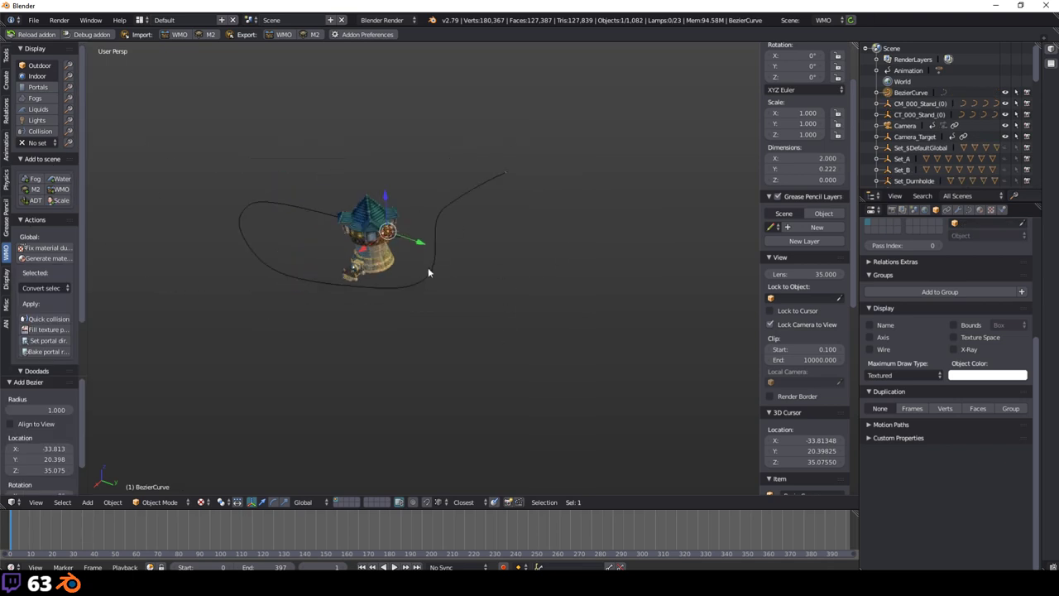
{"action": "key", "text": "g"}
{"action": "left_click", "coordinate": [591, 343]}
Step: Extrude two new points from the BezierCurve's end in Edit Mode
{"action": "key", "text": "Tab"}
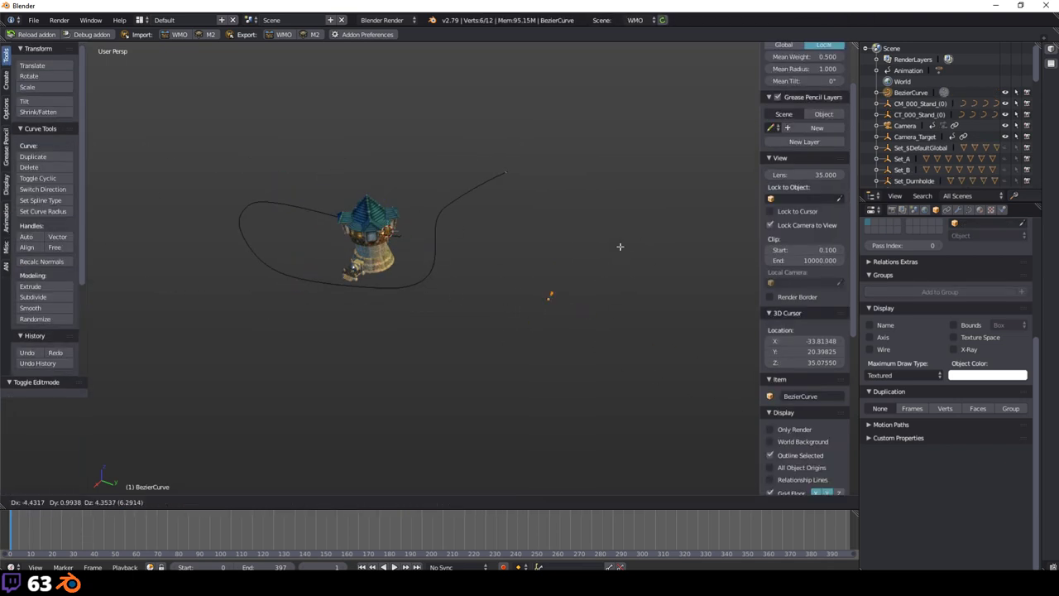
{"action": "key", "text": "e"}
{"action": "left_click", "coordinate": [628, 234]}
{"action": "key", "text": "e"}
{"action": "left_click", "coordinate": [695, 129]}
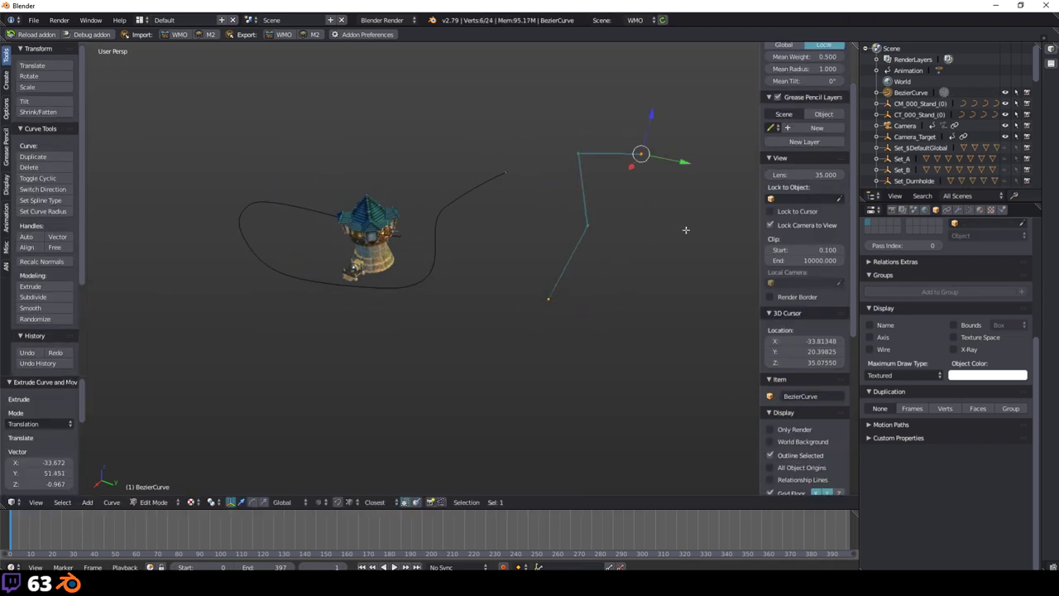
{"action": "key", "text": "a"}
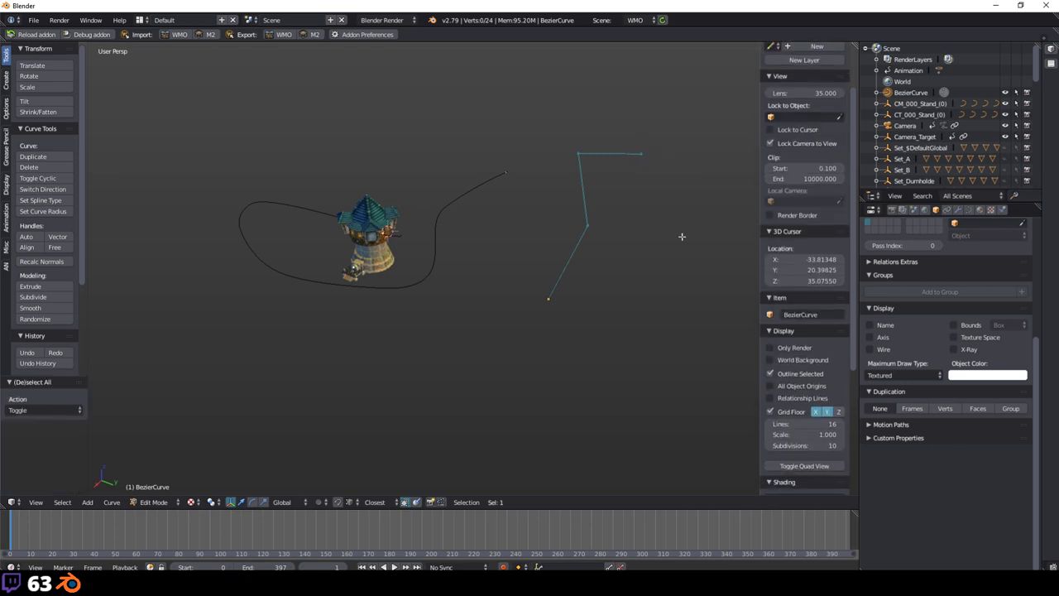
{"action": "middle_click_drag", "start_coordinate": [567, 298], "coordinate": [657, 306]}
{"action": "key", "text": "Tab"}
{"action": "key", "text": "Tab"}
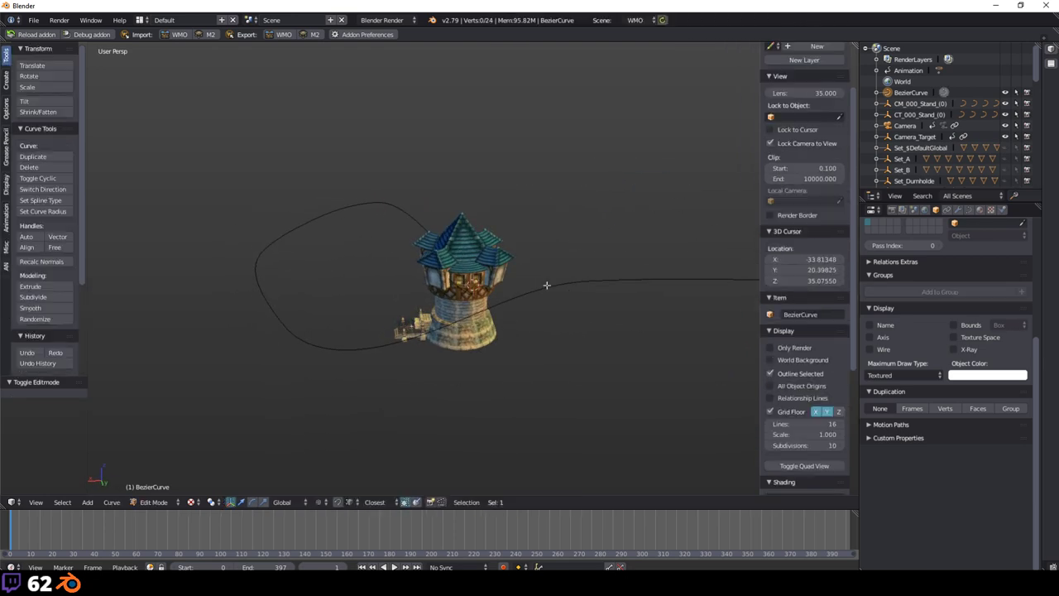
{"action": "scroll", "coordinate": [546, 286], "scroll_direction": "up", "scroll_amount": 4}
{"action": "middle_click_drag", "start_coordinate": [519, 300], "coordinate": [407, 254]}
{"action": "key", "text": "Tab"}
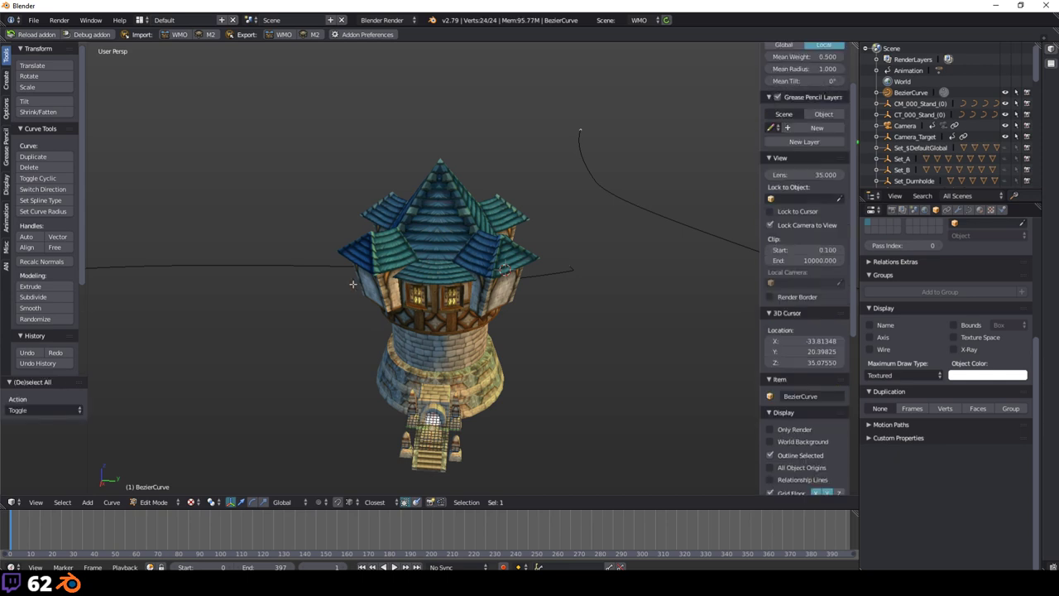
Step: Hide the tower's exterior by turning Outdoor off in the WMO panel
{"action": "right_click", "coordinate": [432, 267]}
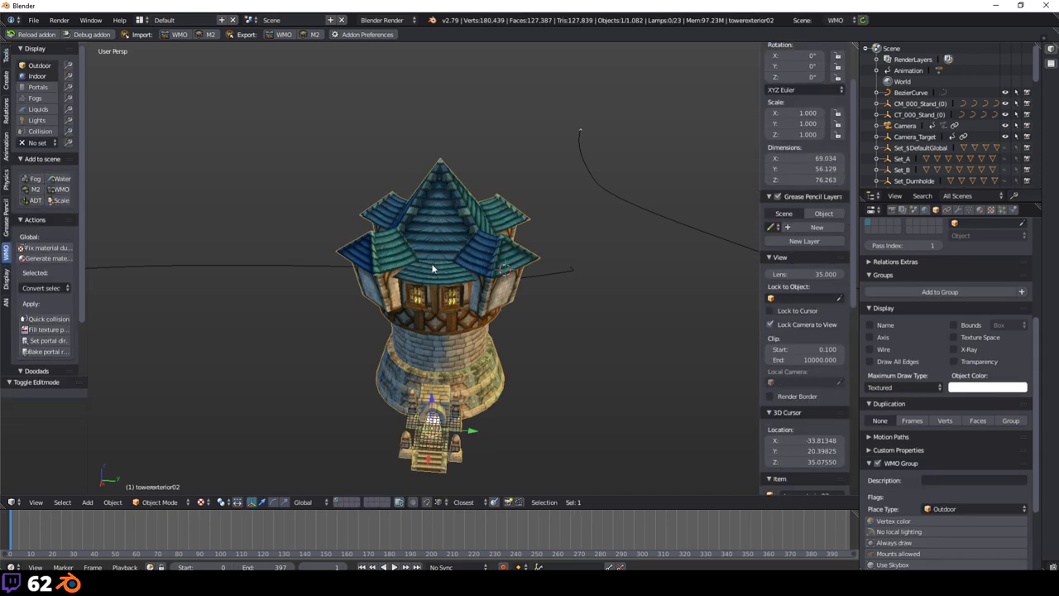
{"action": "key", "text": "h"}
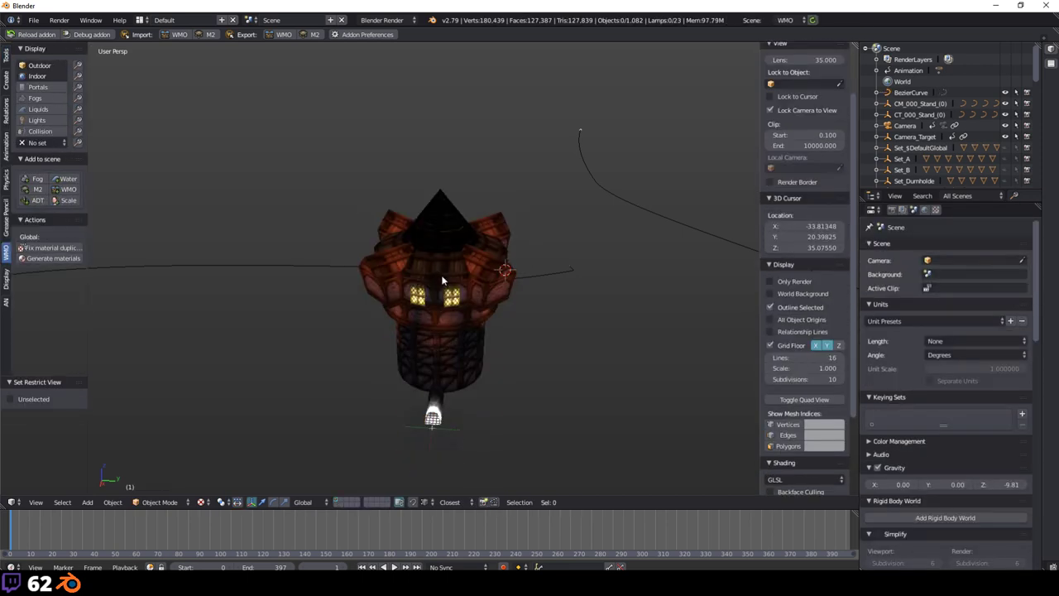
{"action": "key", "text": "alt+h"}
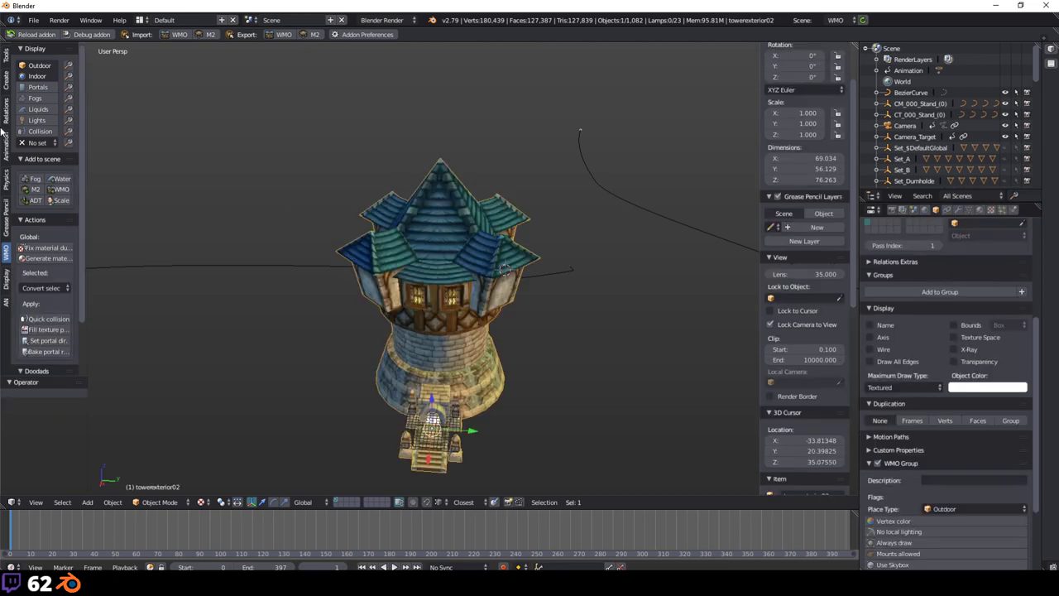
{"action": "left_click", "coordinate": [39, 68]}
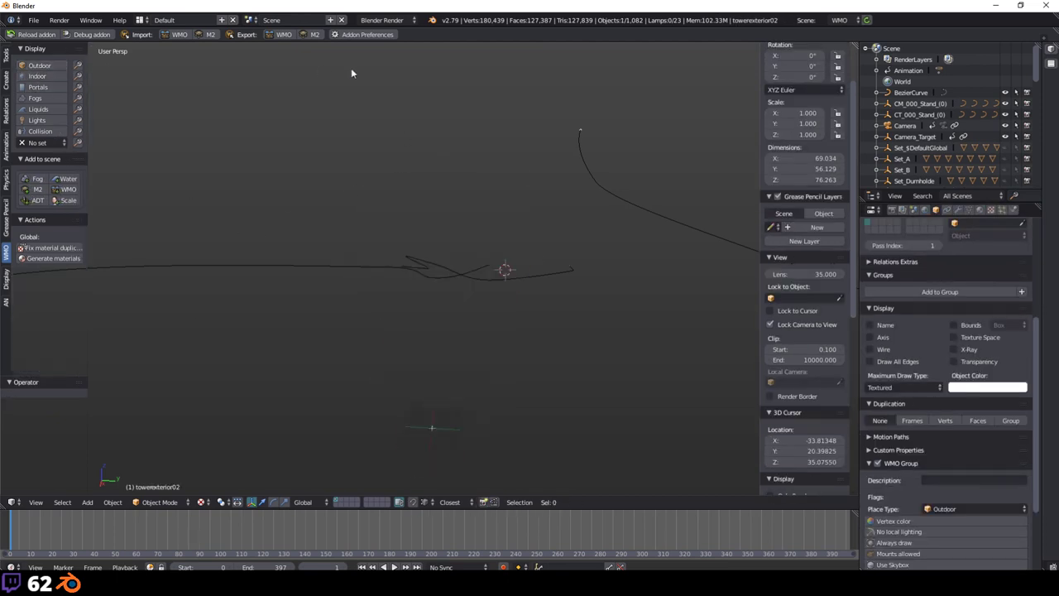
{"action": "middle_click_drag", "start_coordinate": [584, 329], "coordinate": [546, 325]}
Step: Select and inspect the Camera_Target_Path.001 and .003 curve segments
{"action": "right_click", "coordinate": [511, 245]}
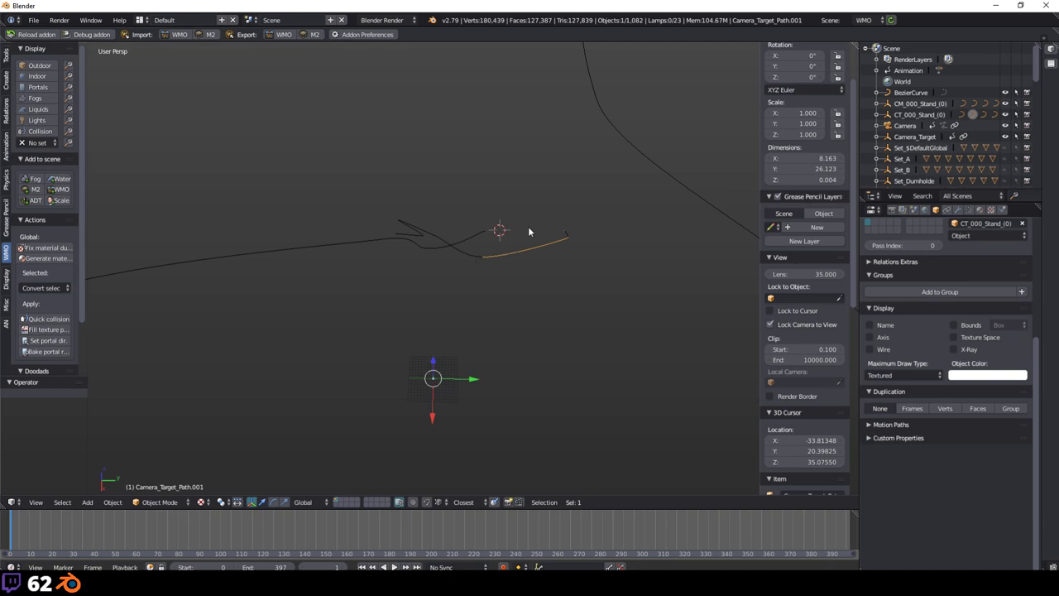
{"action": "key", "text": "KP_Decimal"}
{"action": "middle_click_drag", "start_coordinate": [434, 321], "coordinate": [196, 253]}
{"action": "right_click", "coordinate": [178, 248]}
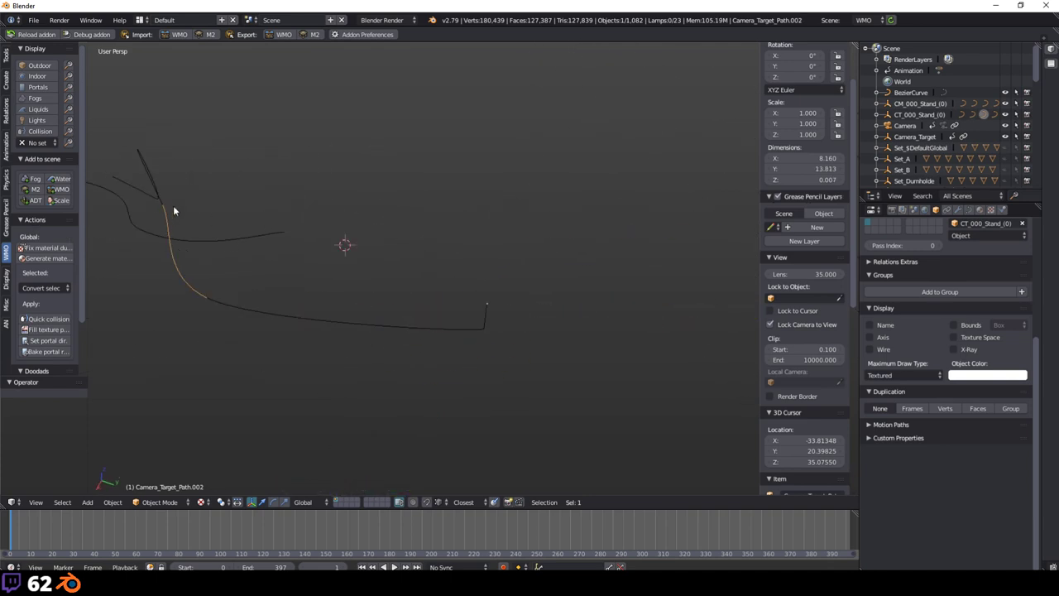
{"action": "right_click", "coordinate": [149, 165]}
{"action": "middle_click_drag", "start_coordinate": [304, 282], "coordinate": [590, 139]}
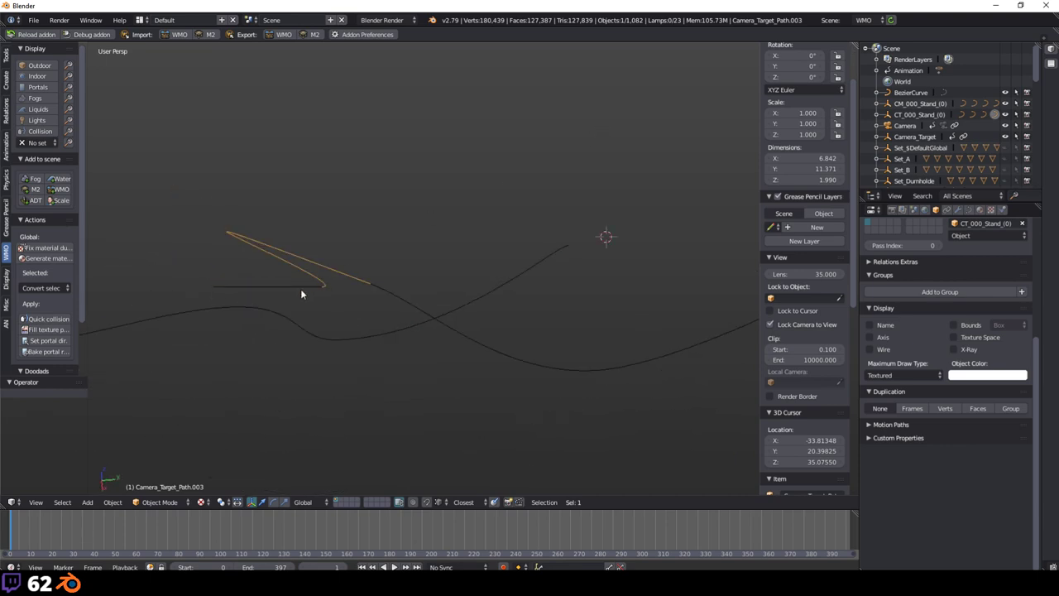
{"action": "middle_click_drag", "start_coordinate": [488, 284], "coordinate": [451, 289]}
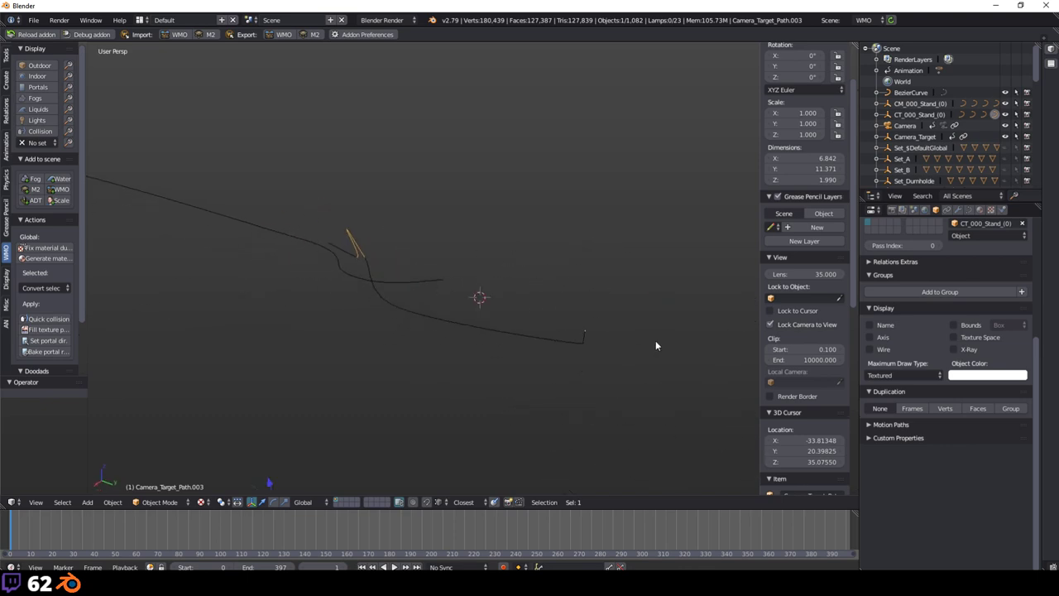
{"action": "middle_click_drag", "start_coordinate": [555, 319], "coordinate": [428, 291]}
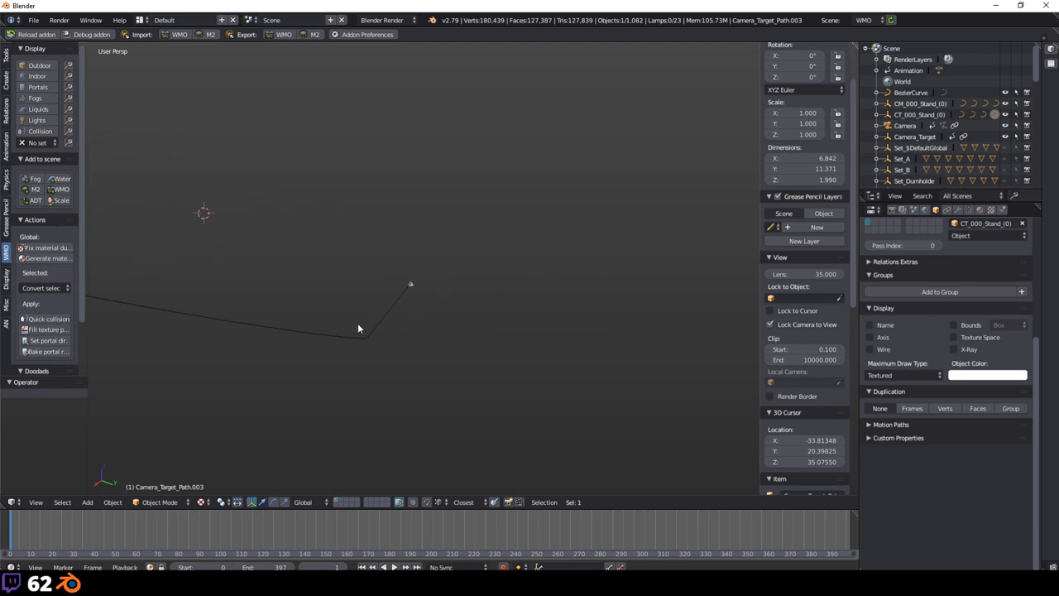
{"action": "middle_click_drag", "start_coordinate": [358, 328], "coordinate": [278, 253]}
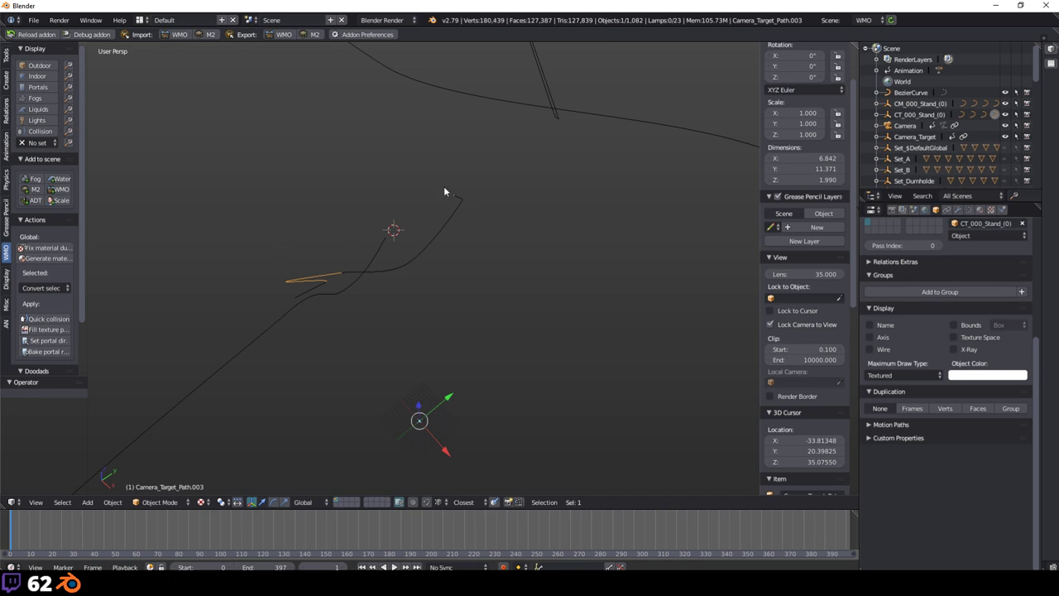
{"action": "middle_click_drag", "start_coordinate": [444, 188], "coordinate": [606, 182]}
Step: Delete the stray BezierCurve
{"action": "key", "text": "a"}
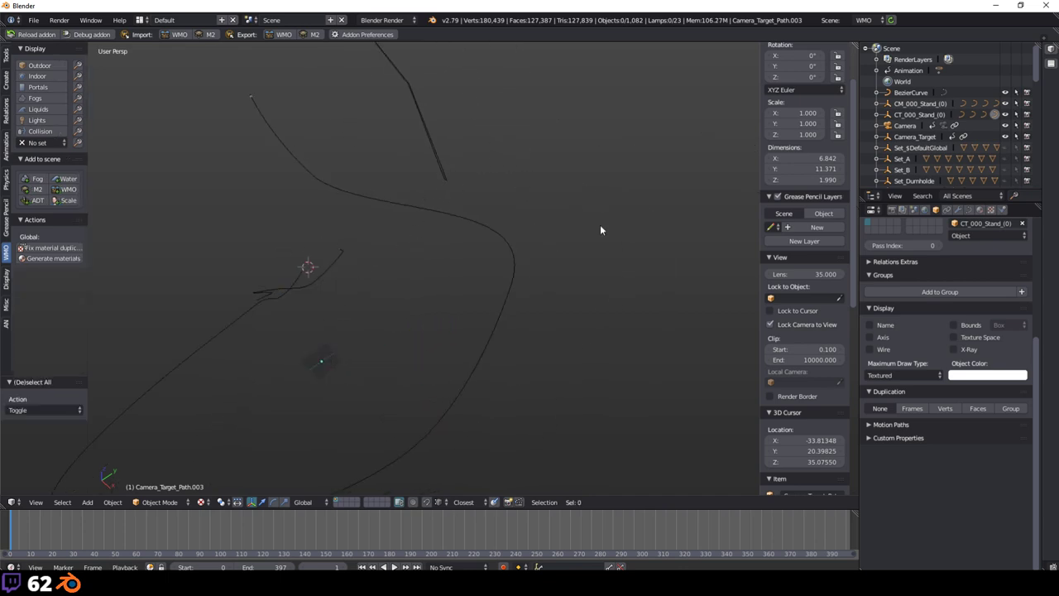
{"action": "middle_click_drag", "start_coordinate": [600, 224], "coordinate": [576, 317]}
{"action": "right_click", "coordinate": [435, 169]}
{"action": "key", "text": "x"}
{"action": "left_click", "coordinate": [422, 171]}
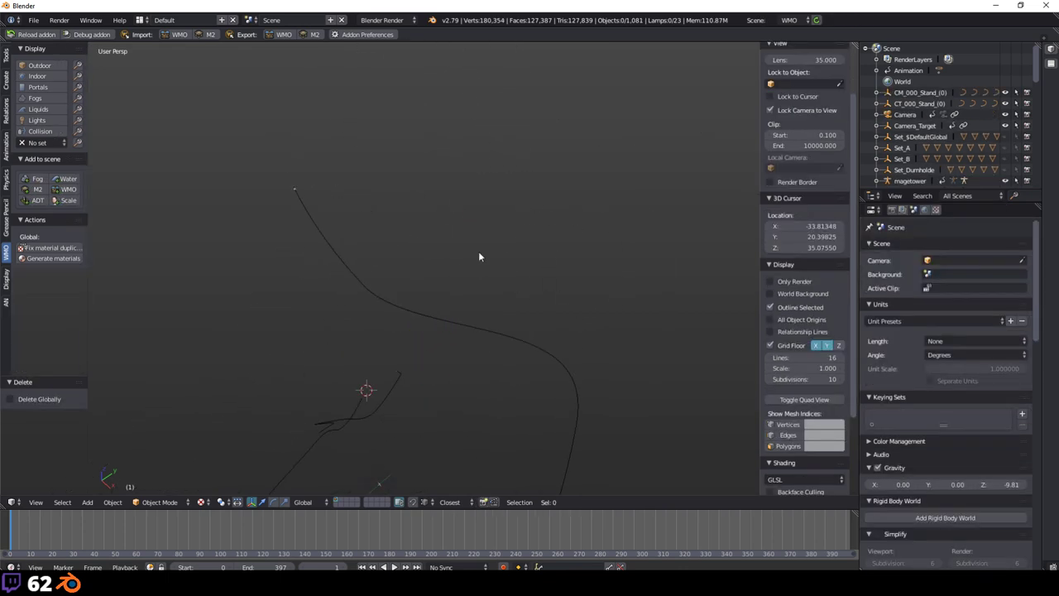
{"action": "middle_click_drag", "start_coordinate": [478, 251], "coordinate": [450, 186], "text": "shift"}
Step: Select the Camera_Path segments in turn, then make the Camera the active object
{"action": "right_click", "coordinate": [325, 215]}
{"action": "middle_click_drag", "start_coordinate": [345, 220], "coordinate": [497, 136]}
{"action": "right_click", "coordinate": [378, 128], "text": "shift"}
{"action": "right_click", "coordinate": [493, 240], "text": "shift"}
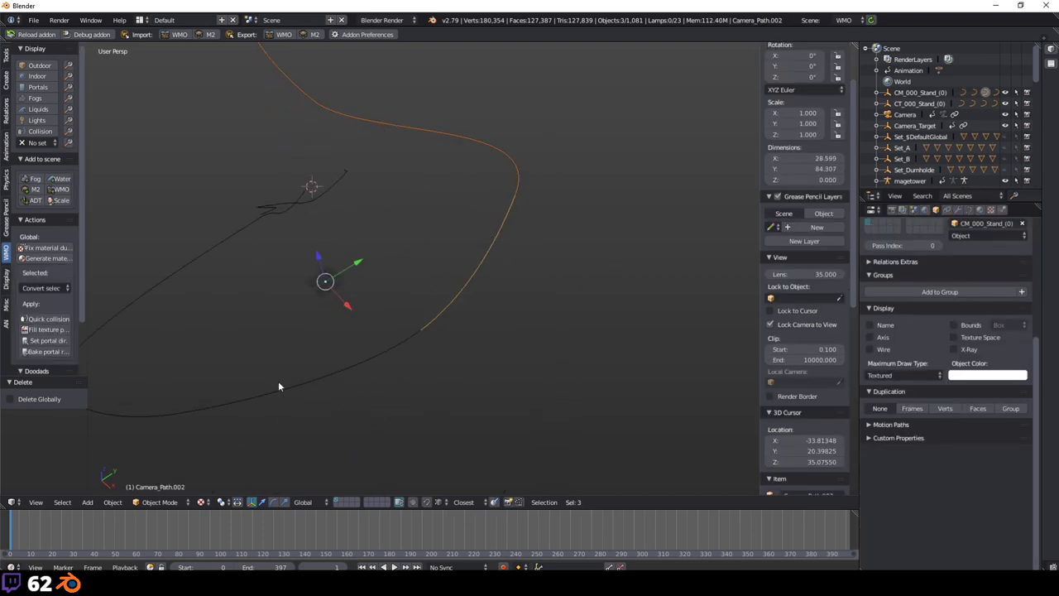
{"action": "right_click", "coordinate": [278, 387], "text": "shift"}
{"action": "middle_click_drag", "start_coordinate": [248, 333], "coordinate": [295, 419]}
{"action": "right_click", "coordinate": [295, 419], "text": "shift"}
{"action": "right_click", "coordinate": [317, 357], "text": "shift"}
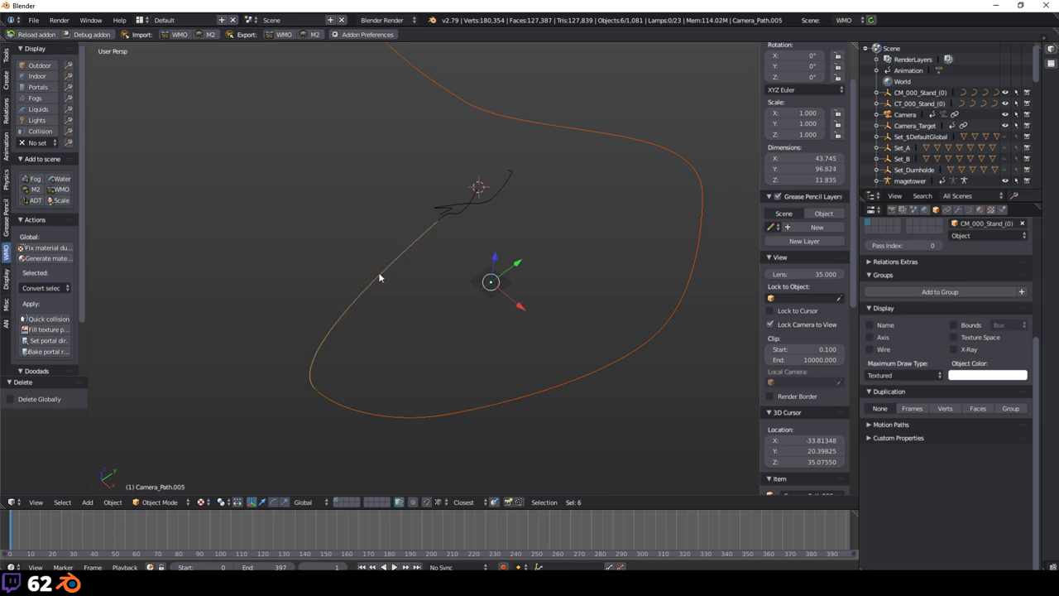
{"action": "key", "text": "a"}
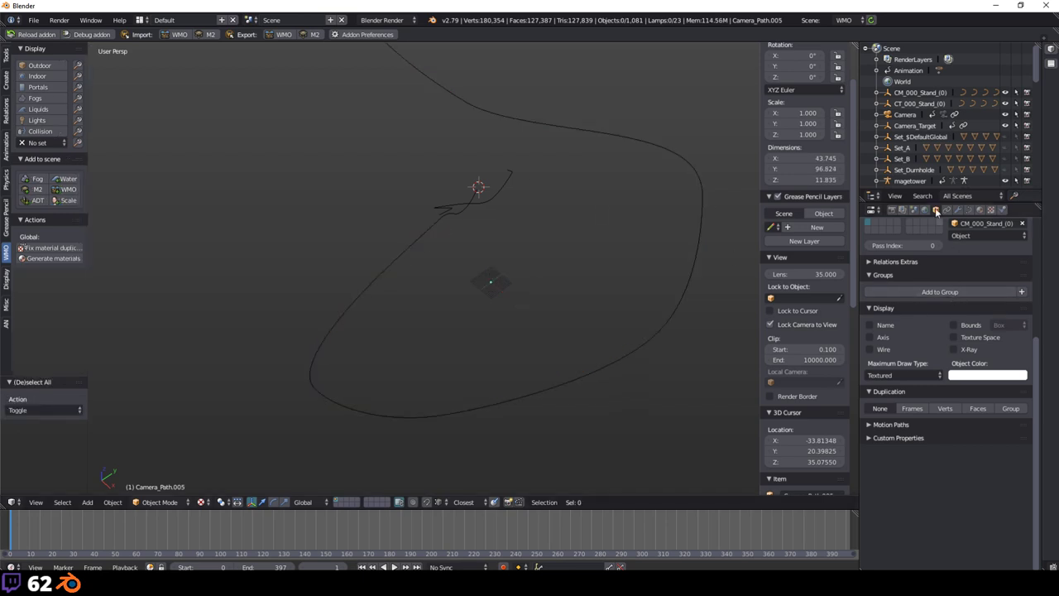
{"action": "right_click", "coordinate": [678, 162]}
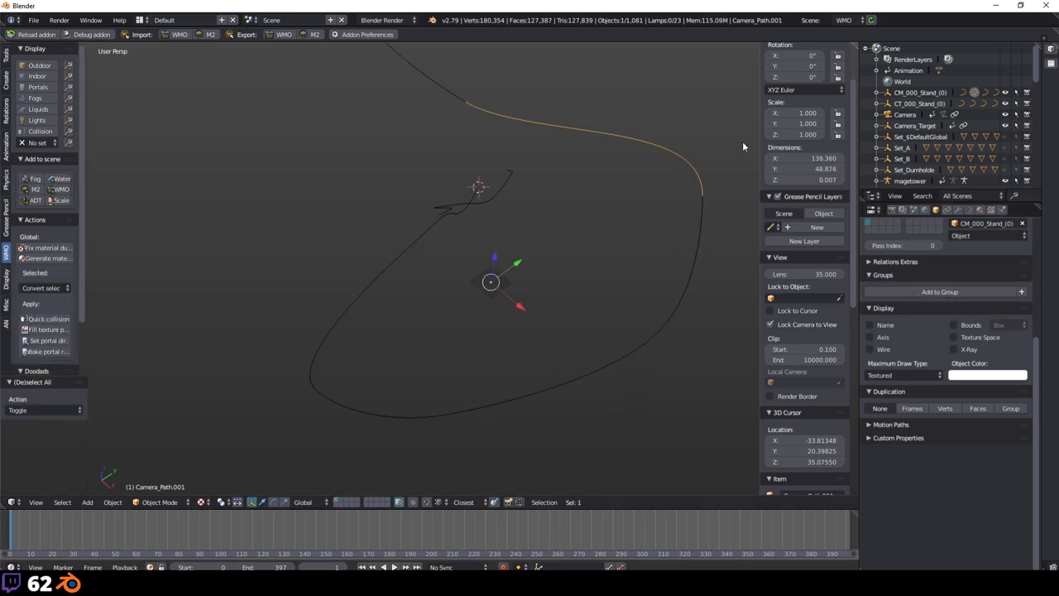
{"action": "left_click", "coordinate": [905, 114]}
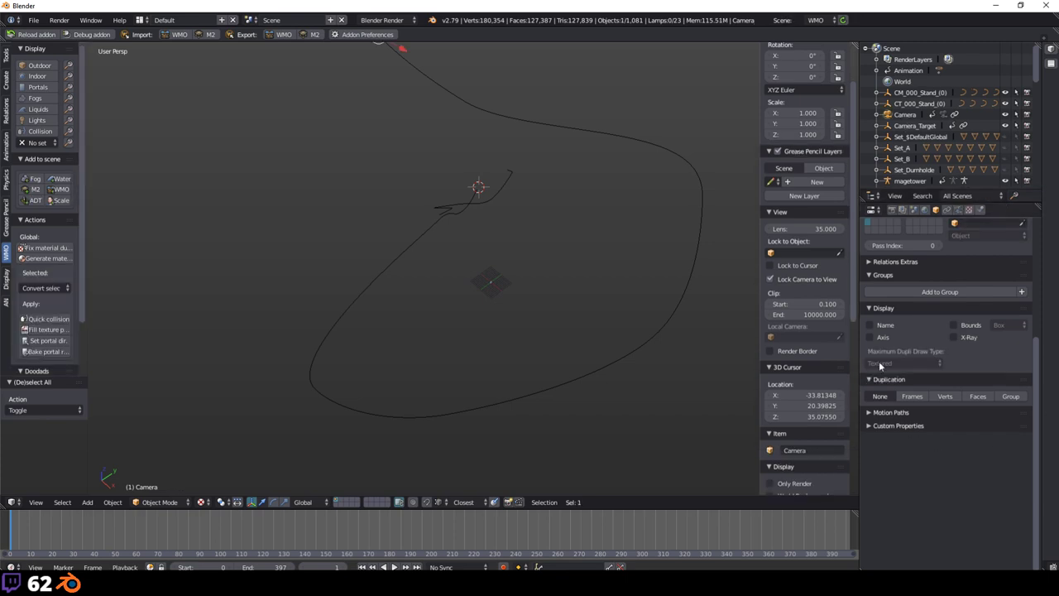
Step: Switch to the M2 scene and compose the camera's path segments into a BakedCurve
{"action": "left_click", "coordinate": [823, 20]}
{"action": "left_click", "coordinate": [823, 37]}
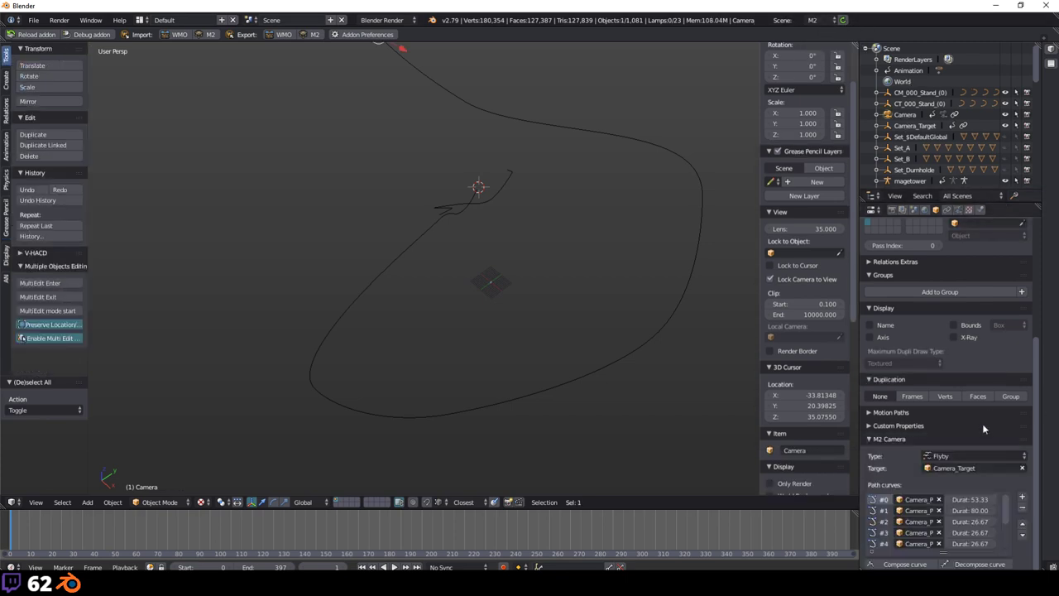
{"action": "left_click", "coordinate": [910, 563]}
{"action": "scroll", "coordinate": [548, 223], "scroll_direction": "down", "scroll_amount": 3}
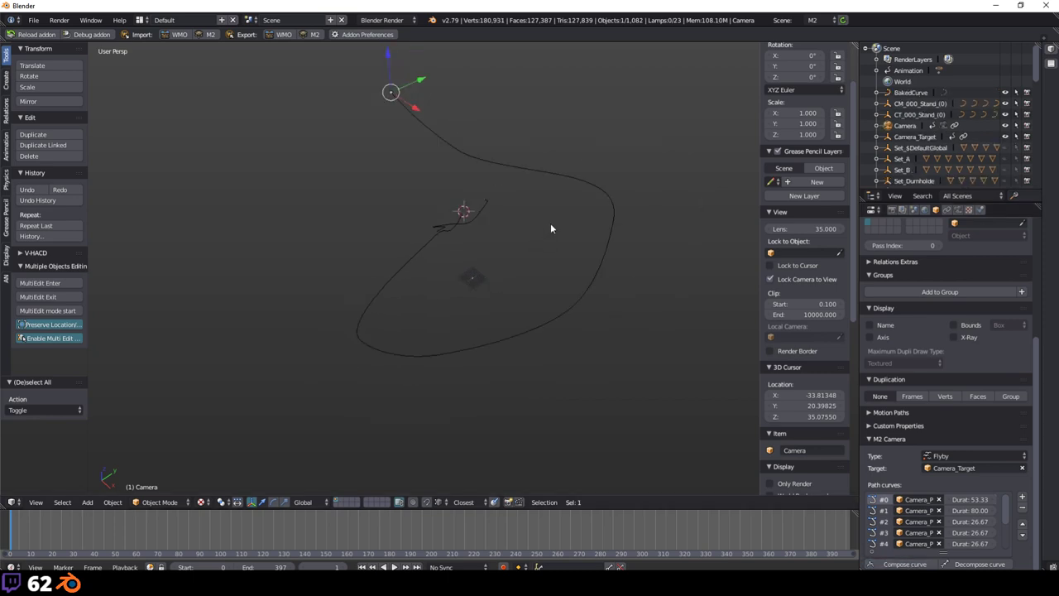
Step: Test-move the BakedCurve to a new position, then undo the move
{"action": "key", "text": "g"}
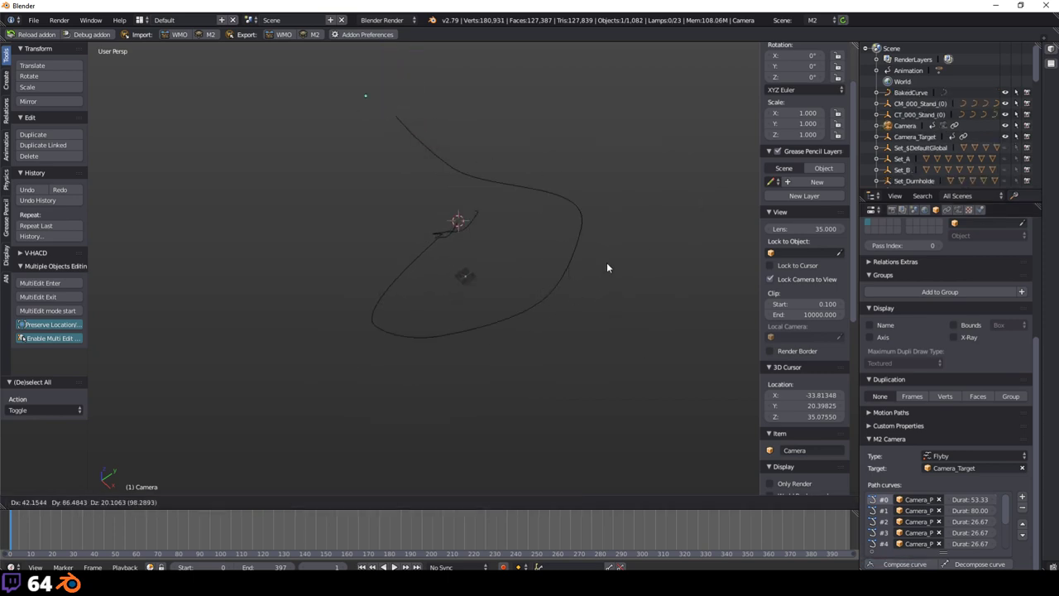
{"action": "key", "text": "Escape"}
{"action": "right_click", "coordinate": [519, 185]}
{"action": "key", "text": "g"}
{"action": "left_click", "coordinate": [641, 306]}
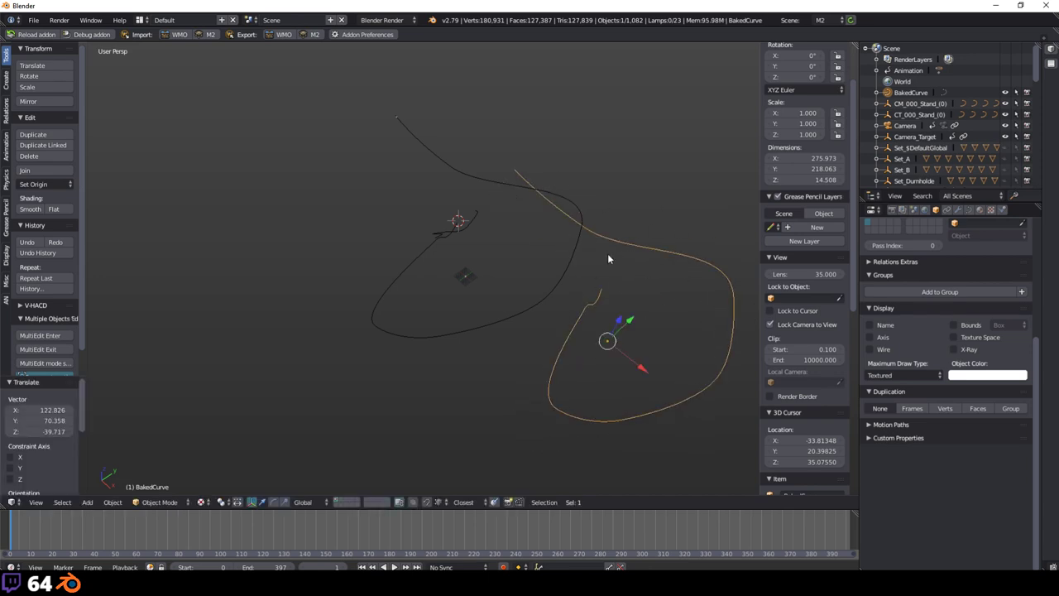
{"action": "key", "text": "ctrl+z"}
Step: Enter Edit Mode on BakedCurve and try moving two control points, cancelling each move
{"action": "key", "text": "Tab"}
{"action": "mouse_move", "coordinate": [461, 283]}
{"action": "middle_mouse_down"}
{"action": "mouse_move", "coordinate": [488, 273]}
{"action": "mouse_move", "coordinate": [513, 298]}
{"action": "mouse_move", "coordinate": [461, 283]}
{"action": "middle_mouse_up"}
{"action": "middle_click_drag", "start_coordinate": [169, 424], "coordinate": [326, 312]}
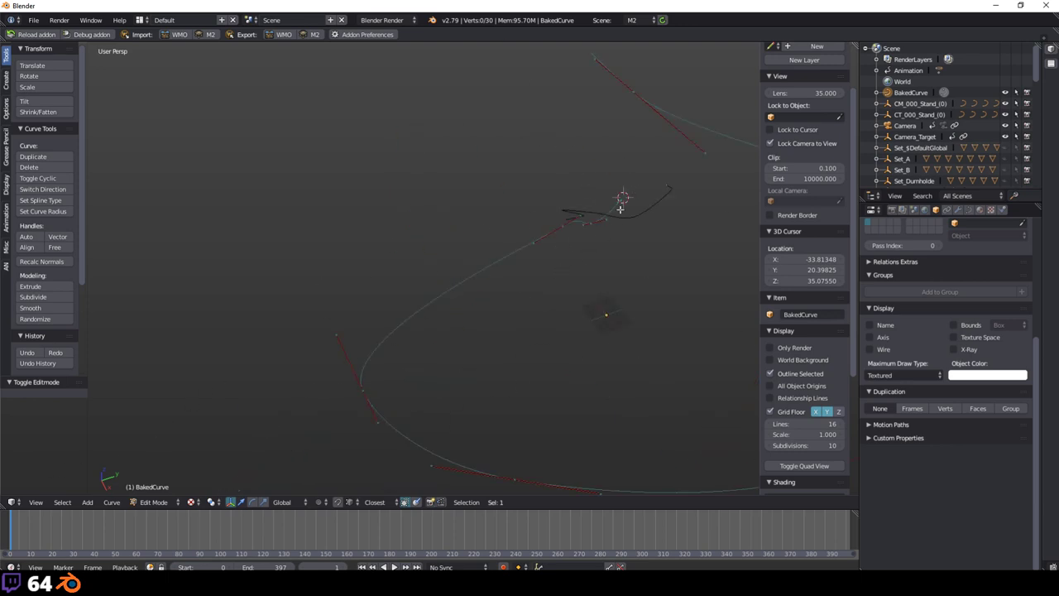
{"action": "middle_click_drag", "start_coordinate": [610, 164], "coordinate": [529, 177]}
{"action": "right_click", "coordinate": [525, 172]}
{"action": "right_click", "coordinate": [606, 284]}
{"action": "key", "text": "g"}
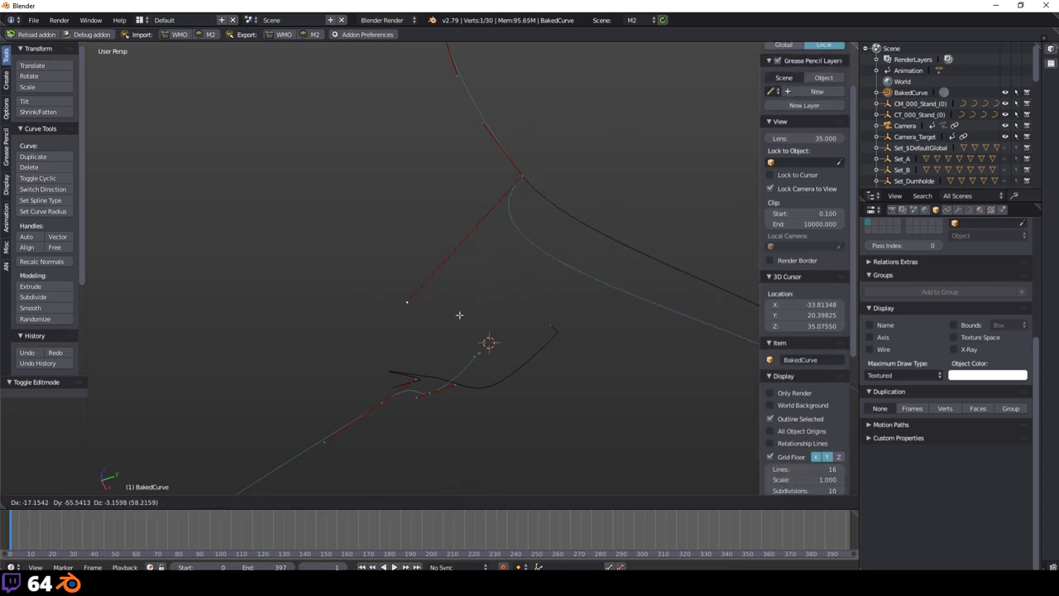
{"action": "key", "text": "Escape"}
{"action": "right_click", "coordinate": [520, 177]}
{"action": "key", "text": "g"}
{"action": "key", "text": "Escape"}
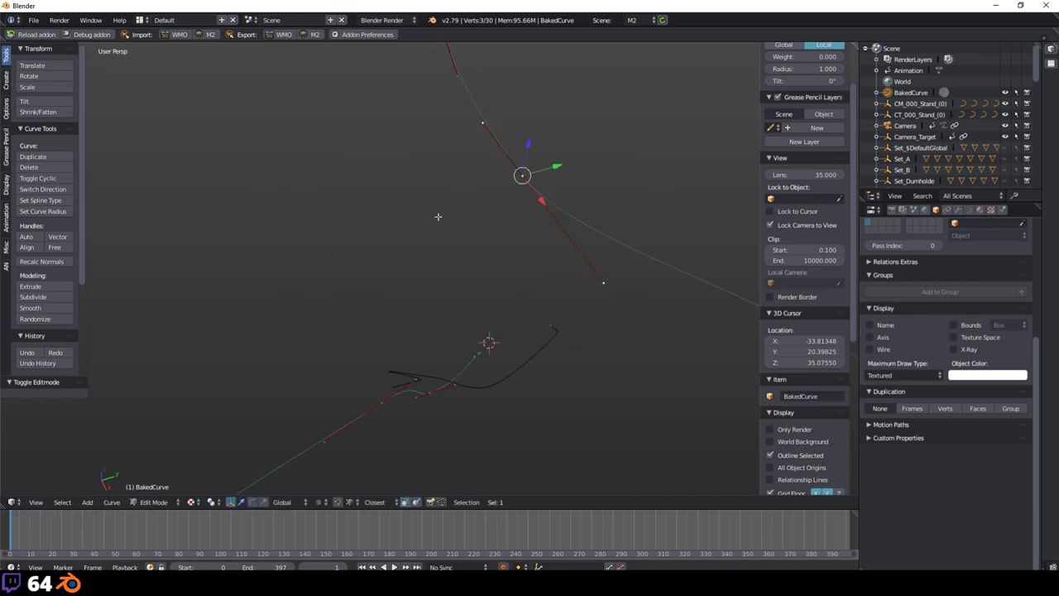
{"action": "key", "text": "a"}
Step: Move a selected BakedCurve control point to a new position, then adjust it again
{"action": "middle_click_drag", "start_coordinate": [438, 218], "coordinate": [589, 214]}
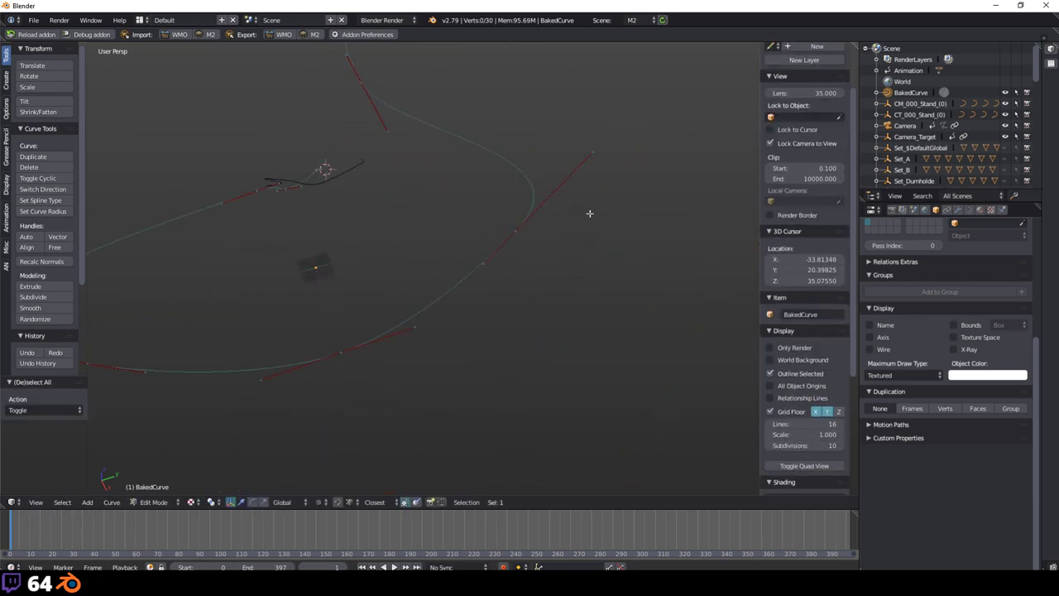
{"action": "right_click", "coordinate": [501, 239]}
{"action": "middle_click_drag", "start_coordinate": [500, 239], "coordinate": [546, 267]}
{"action": "key", "text": "g"}
{"action": "left_click", "coordinate": [622, 323]}
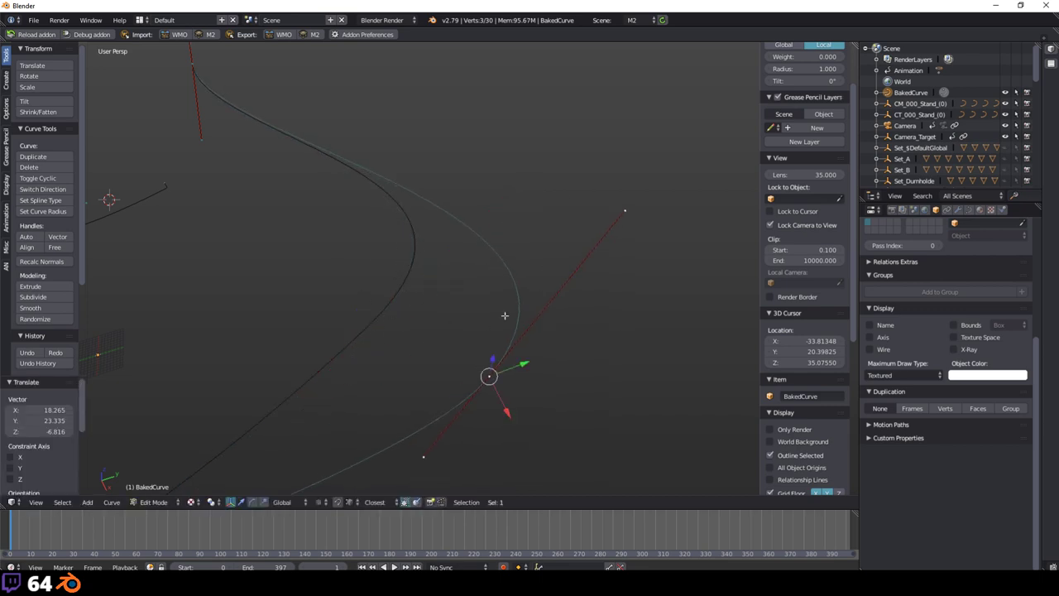
{"action": "mouse_move", "coordinate": [505, 315]}
{"action": "middle_mouse_down"}
{"action": "mouse_move", "coordinate": [511, 329]}
{"action": "mouse_move", "coordinate": [505, 319]}
{"action": "middle_mouse_up"}
{"action": "key", "text": "g"}
{"action": "left_click", "coordinate": [601, 356]}
Step: Reposition another control point and drag the upper handle tip to reshape the curve
{"action": "key", "text": "g"}
{"action": "left_click", "coordinate": [614, 343]}
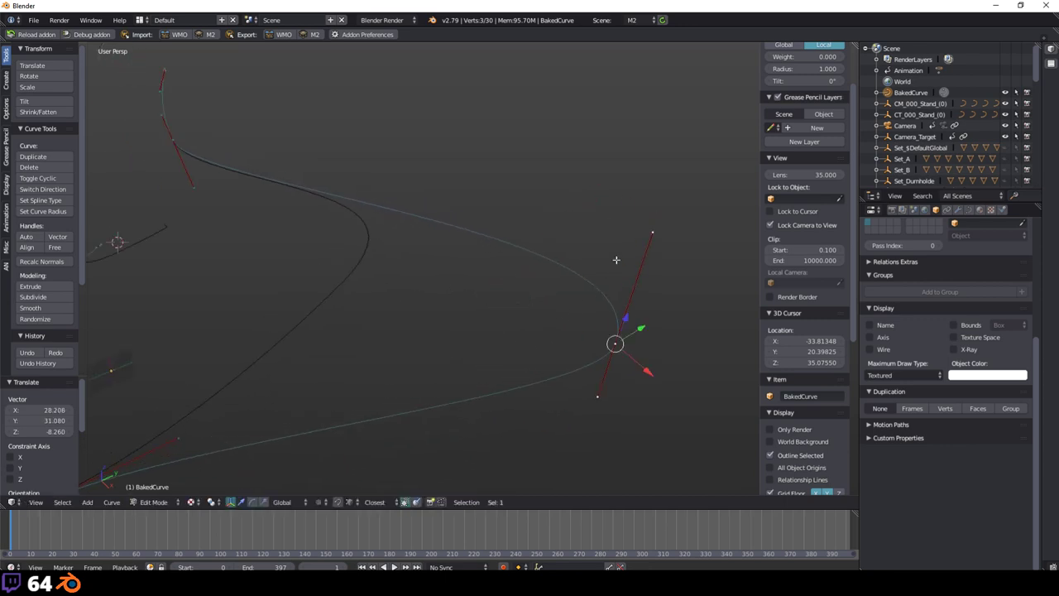
{"action": "right_click", "coordinate": [654, 231]}
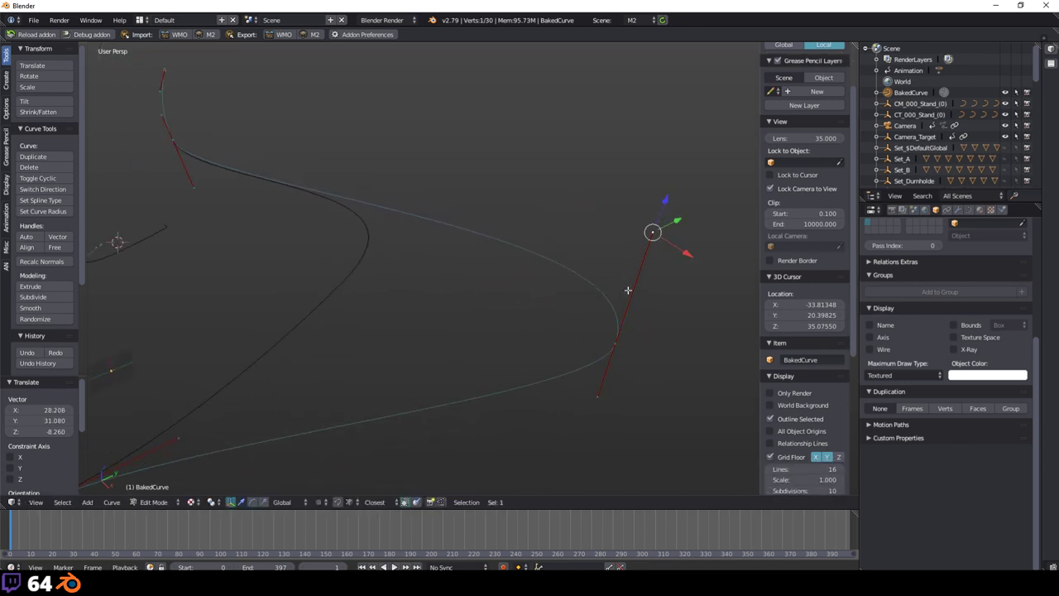
{"action": "key", "text": "g"}
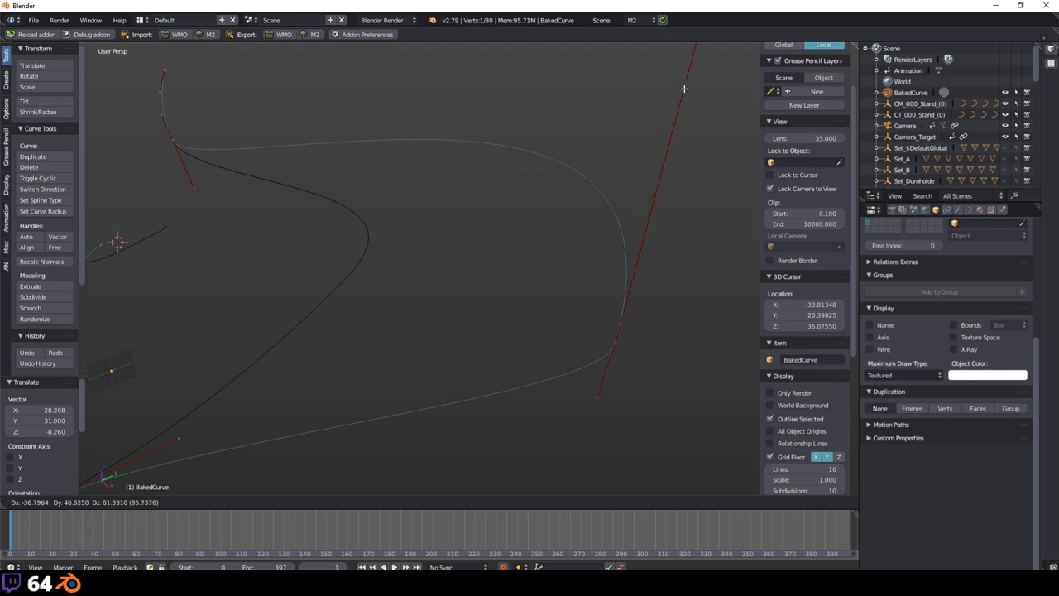
{"action": "left_click", "coordinate": [589, 237]}
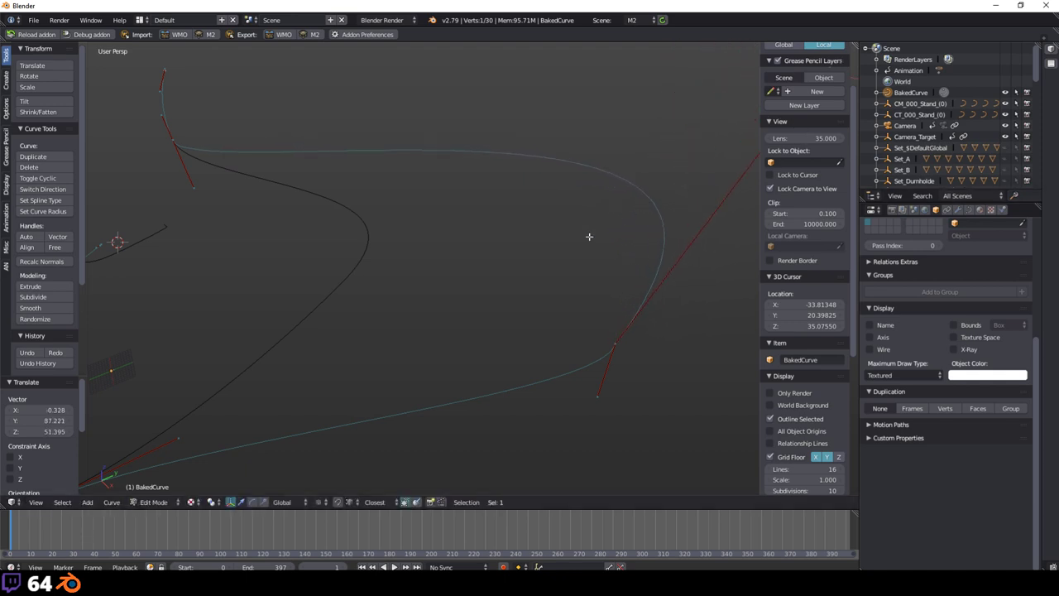
{"action": "key", "text": "a"}
Step: Orbit around the curve and select another curve point
{"action": "middle_click_drag", "start_coordinate": [593, 255], "coordinate": [412, 296]}
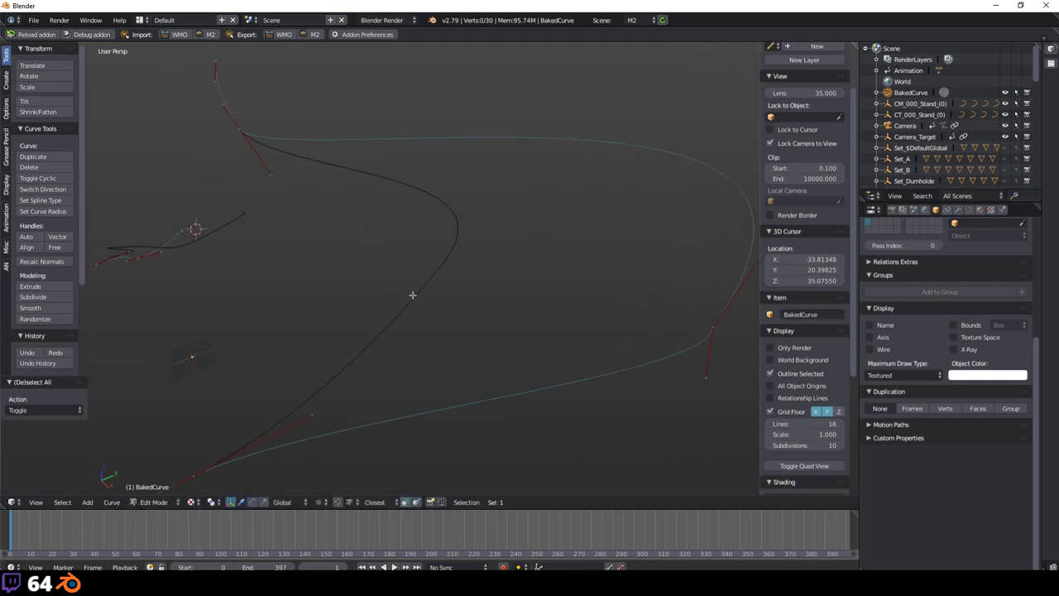
{"action": "middle_click_drag", "start_coordinate": [514, 306], "coordinate": [393, 285]}
{"action": "right_click", "coordinate": [306, 282]}
{"action": "middle_click_drag", "start_coordinate": [307, 282], "coordinate": [489, 289]}
Step: Place the selected curve point at a new spot and centre the view on it
{"action": "key", "text": "g"}
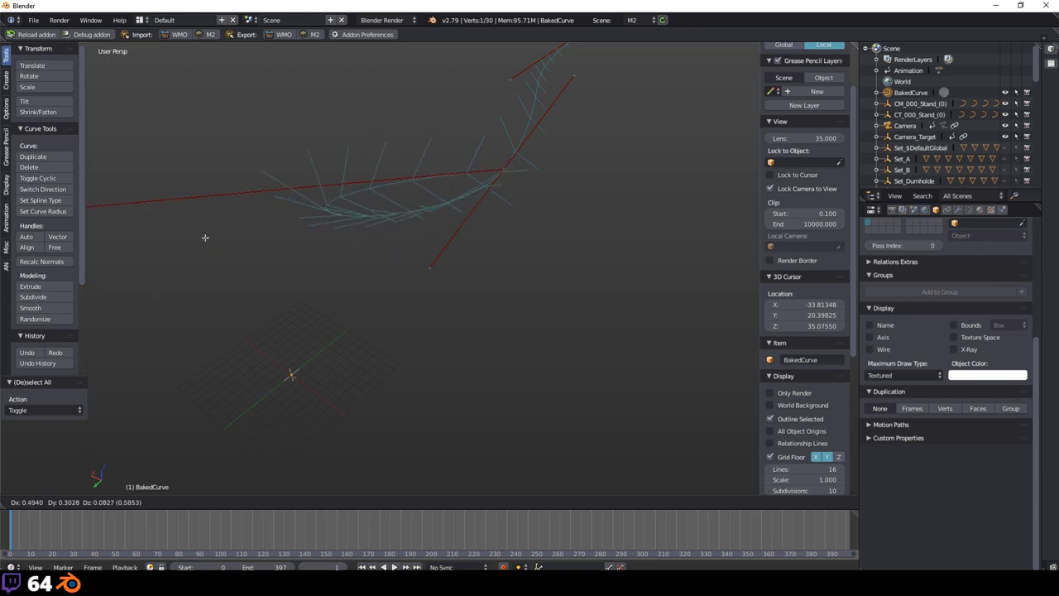
{"action": "left_click", "coordinate": [204, 237]}
{"action": "key", "text": "KP_Decimal"}
{"action": "middle_click_drag", "start_coordinate": [348, 260], "coordinate": [499, 260]}
Step: Move a nearby handle, then try repositioning the control point and handle, cancelling both
{"action": "right_click", "coordinate": [393, 263]}
{"action": "key", "text": "g"}
{"action": "left_click", "coordinate": [541, 369]}
{"action": "right_click", "coordinate": [387, 265]}
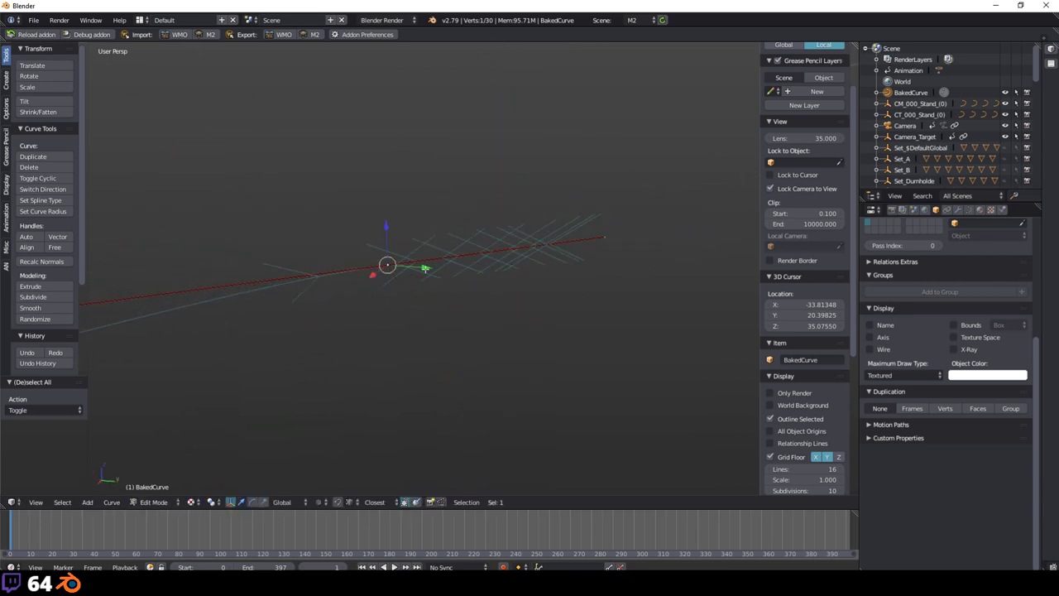
{"action": "key", "text": "g"}
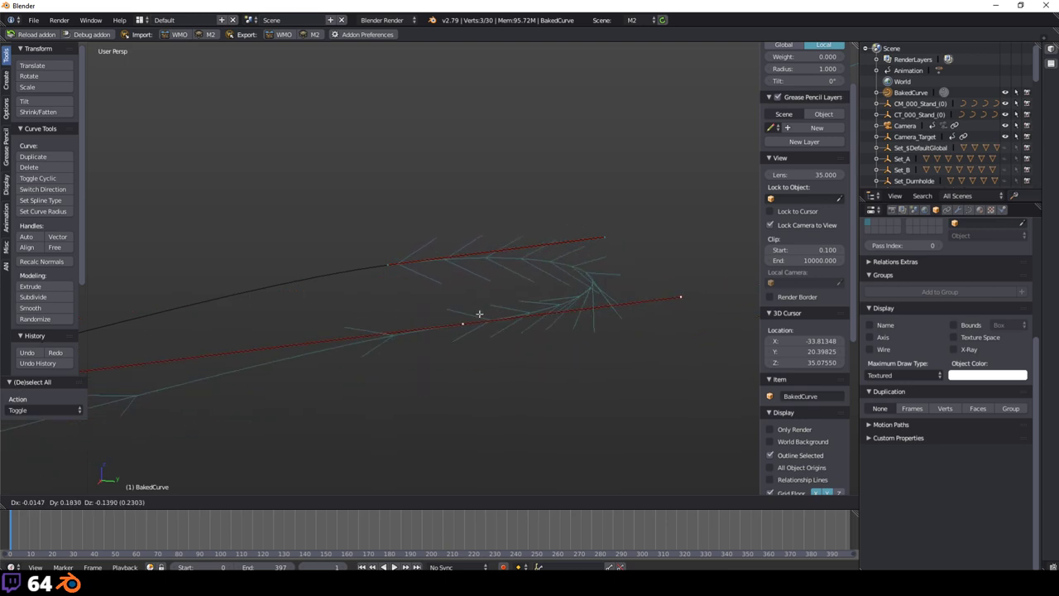
{"action": "right_click", "coordinate": [595, 387]}
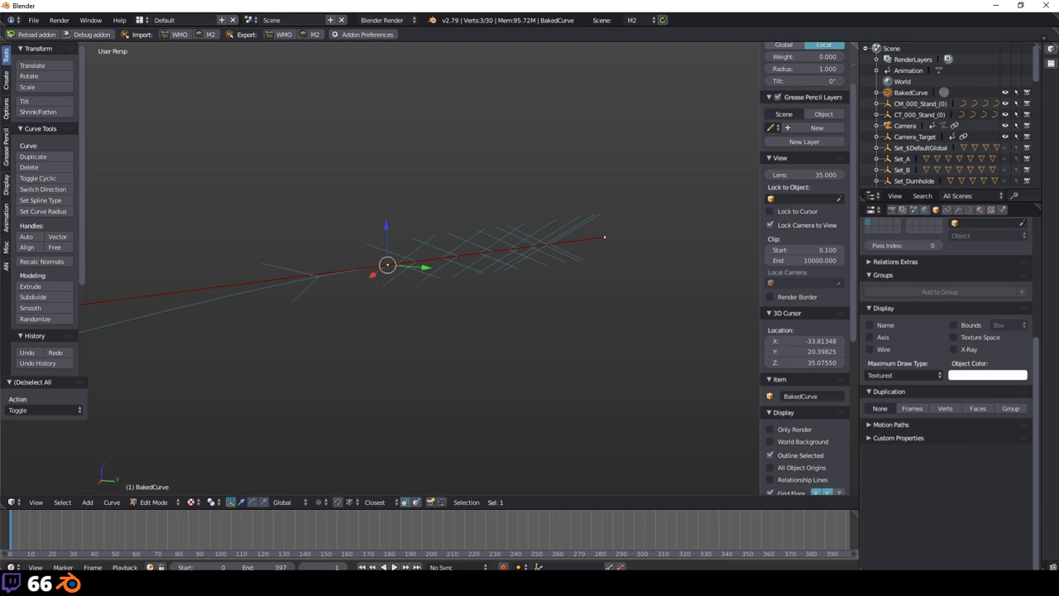
{"action": "middle_click_drag", "start_coordinate": [585, 353], "coordinate": [391, 465]}
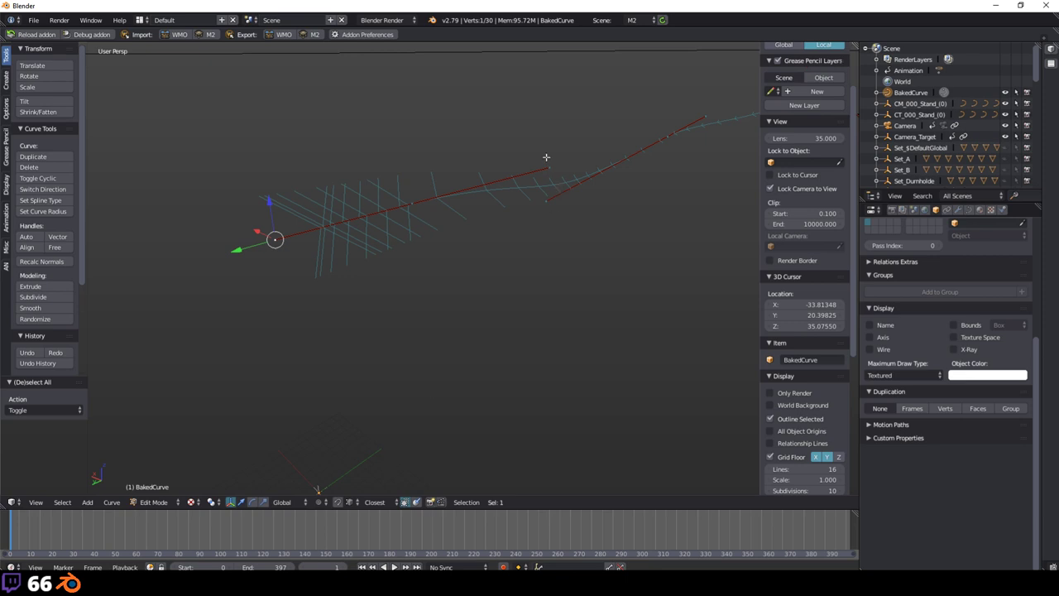
{"action": "key", "text": "g"}
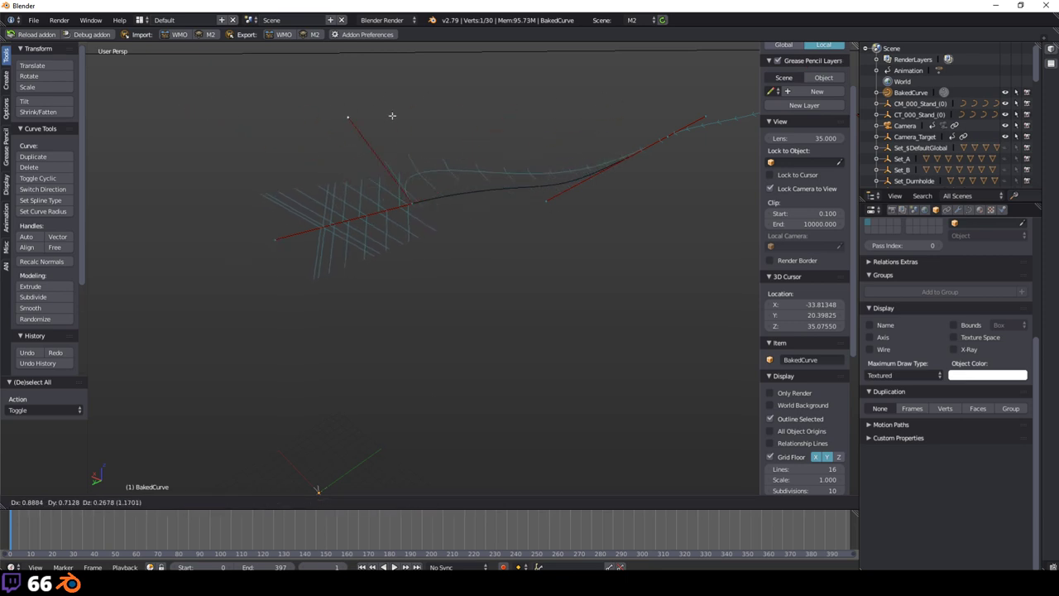
{"action": "key", "text": "Escape"}
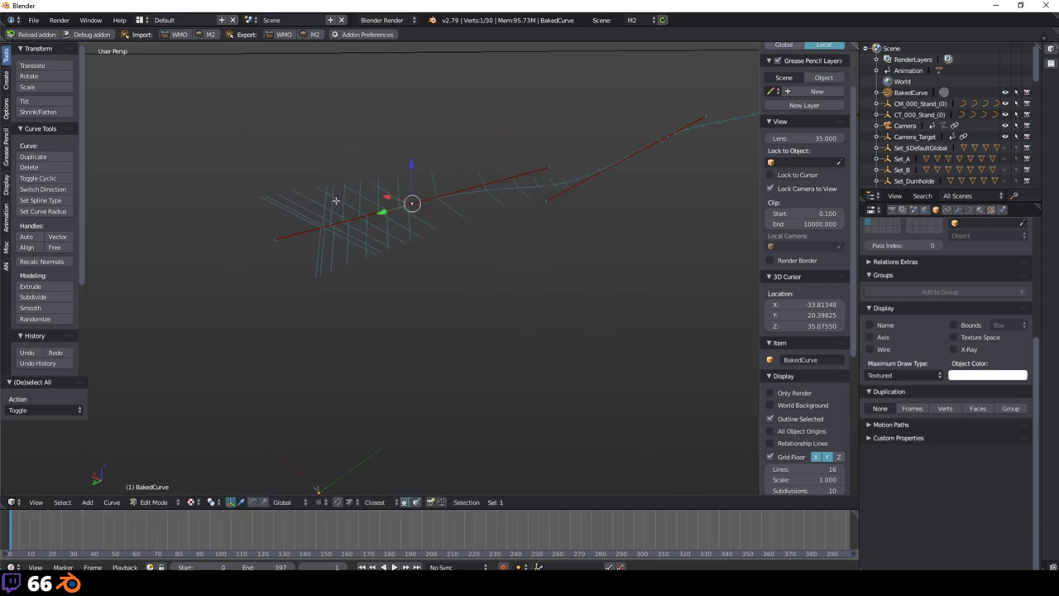
Step: Place another BakedCurve control point at a new position
{"action": "key", "text": "g"}
{"action": "left_click", "coordinate": [336, 234]}
{"action": "scroll", "coordinate": [803, 273], "scroll_direction": "down", "scroll_amount": 2}
{"action": "mouse_move", "coordinate": [629, 248]}
{"action": "middle_mouse_down"}
{"action": "mouse_move", "coordinate": [593, 253]}
{"action": "mouse_move", "coordinate": [570, 196]}
{"action": "mouse_move", "coordinate": [577, 217]}
{"action": "mouse_move", "coordinate": [430, 260]}
{"action": "mouse_move", "coordinate": [399, 258]}
{"action": "mouse_move", "coordinate": [439, 251]}
{"action": "mouse_move", "coordinate": [512, 211]}
{"action": "mouse_move", "coordinate": [548, 260]}
{"action": "mouse_move", "coordinate": [472, 215]}
{"action": "mouse_move", "coordinate": [508, 298]}
{"action": "mouse_move", "coordinate": [534, 229]}
{"action": "mouse_move", "coordinate": [454, 217]}
{"action": "mouse_move", "coordinate": [471, 234]}
{"action": "middle_mouse_up"}
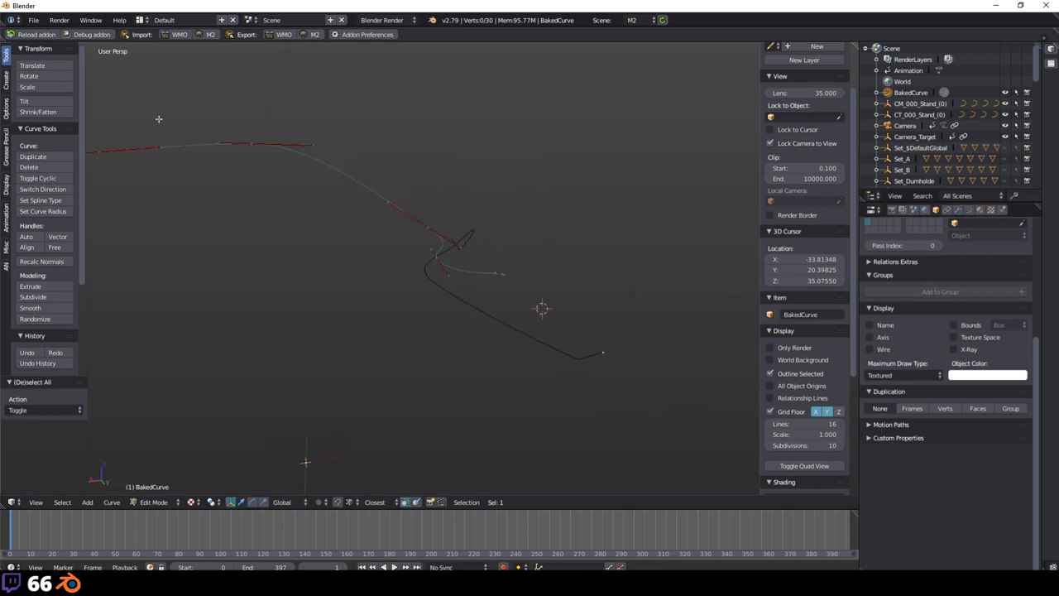
Step: Orbit to see the full path and select the Camera to show its Flyby settings
{"action": "middle_click_drag", "start_coordinate": [209, 147], "coordinate": [384, 243]}
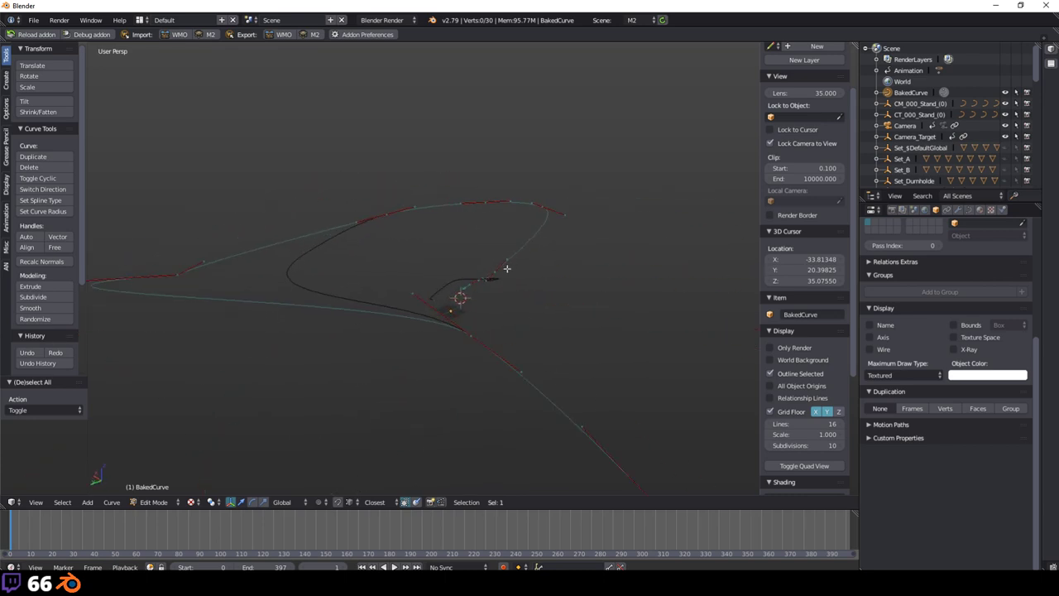
{"action": "middle_click_drag", "start_coordinate": [421, 279], "coordinate": [479, 259]}
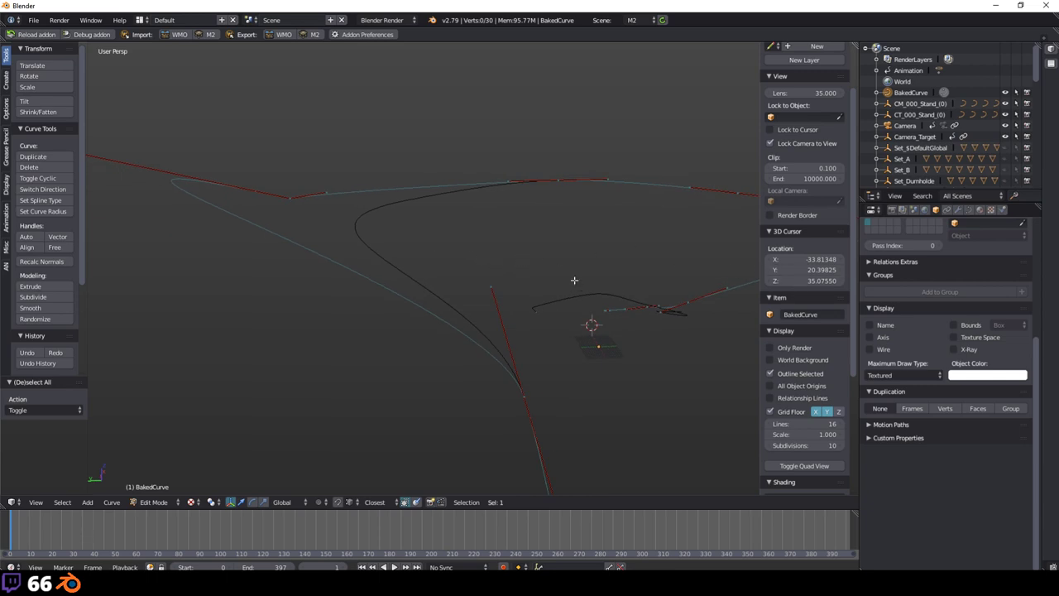
{"action": "middle_click_drag", "start_coordinate": [574, 279], "coordinate": [488, 248]}
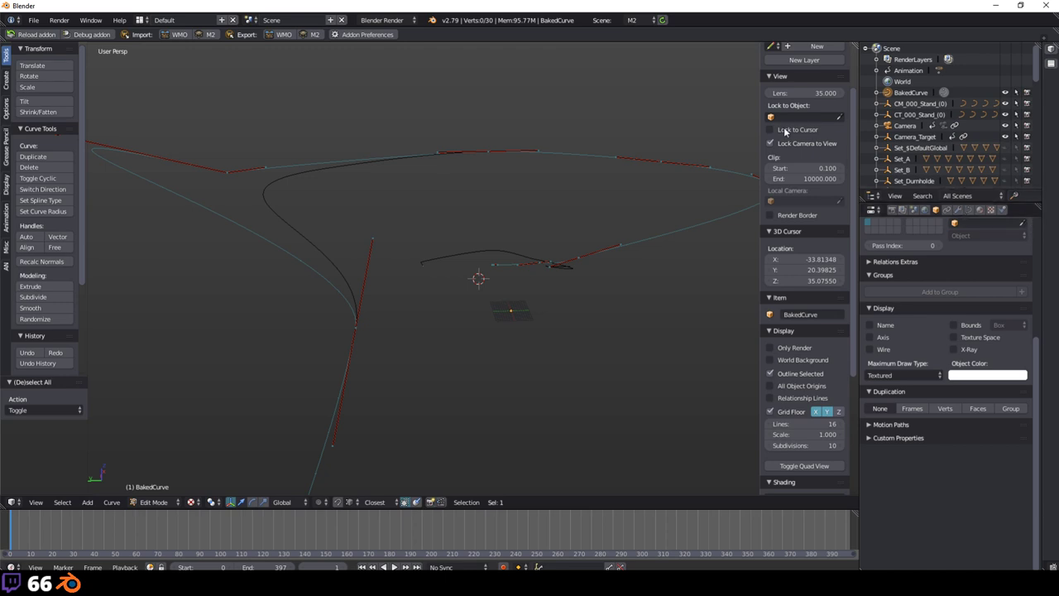
{"action": "left_click", "coordinate": [905, 125]}
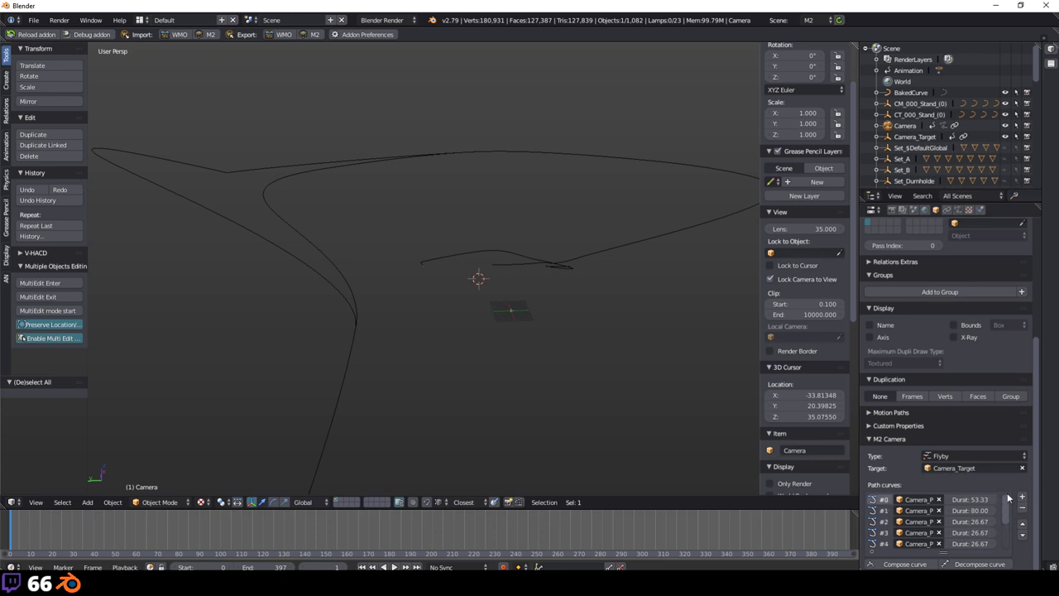
Step: Select BakedCurve, toggle Edit Mode in and out, and make Camera active again
{"action": "middle_click_drag", "start_coordinate": [433, 272], "coordinate": [394, 279]}
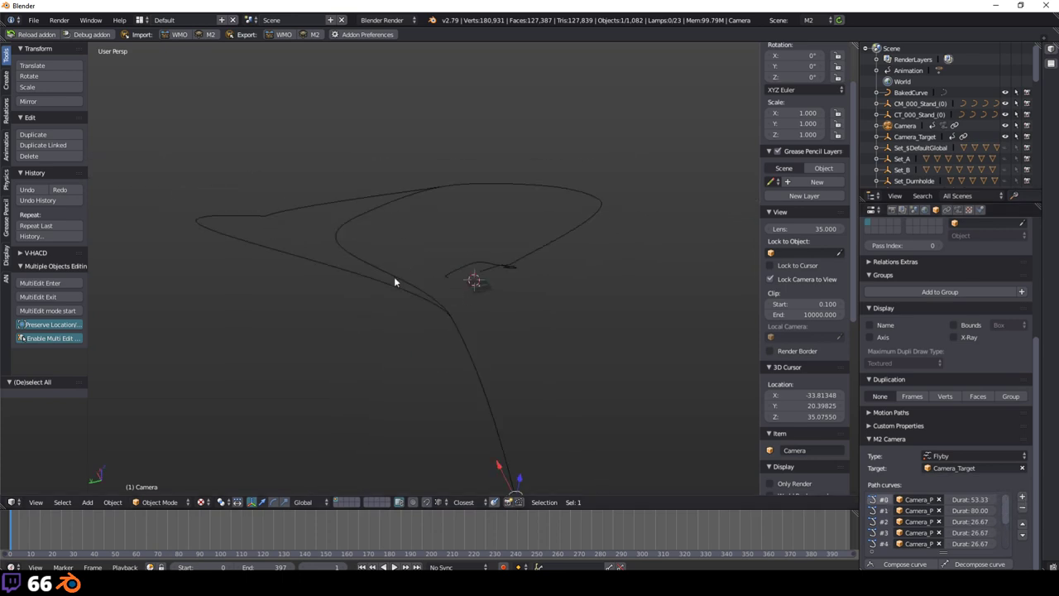
{"action": "right_click", "coordinate": [258, 248]}
{"action": "key", "text": "Tab"}
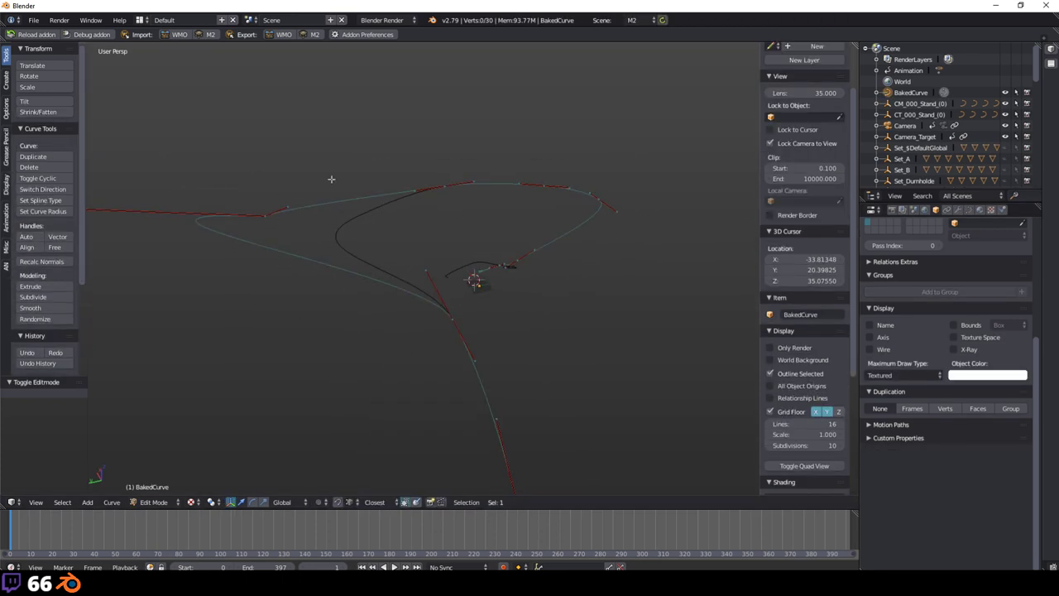
{"action": "key", "text": "Tab"}
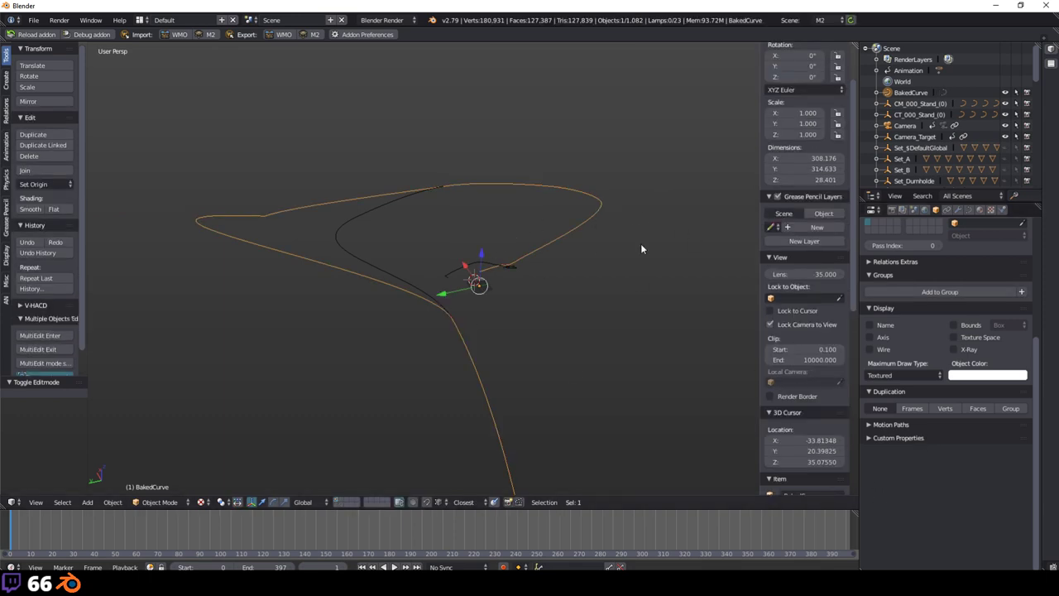
{"action": "left_click", "coordinate": [905, 127]}
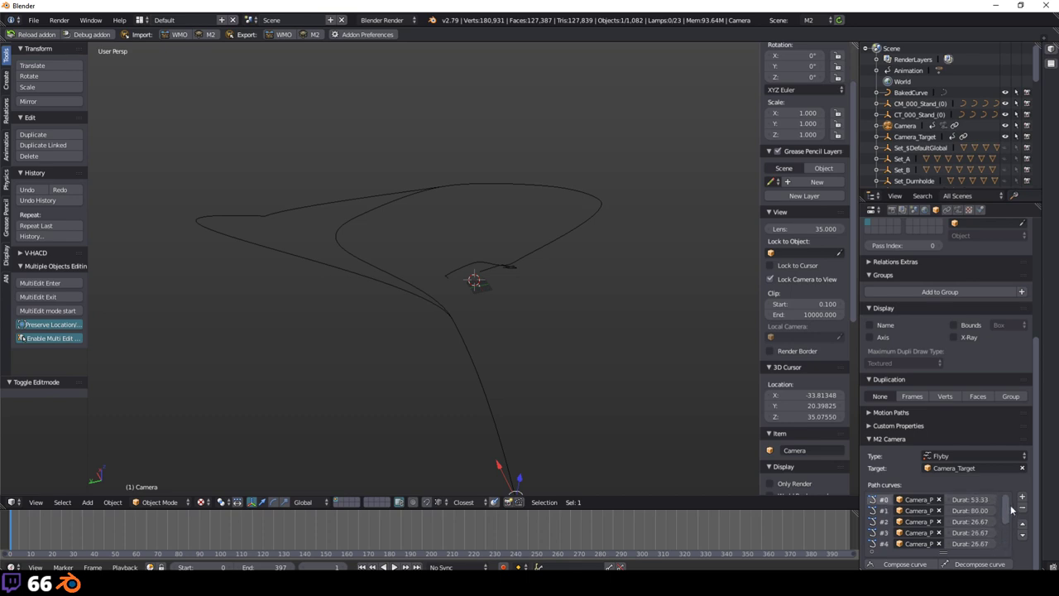
Step: Widen and enlarge the Properties editor at frame 3 and browse the Camera's path curves
{"action": "left_click_drag", "start_coordinate": [861, 387], "coordinate": [714, 374]}
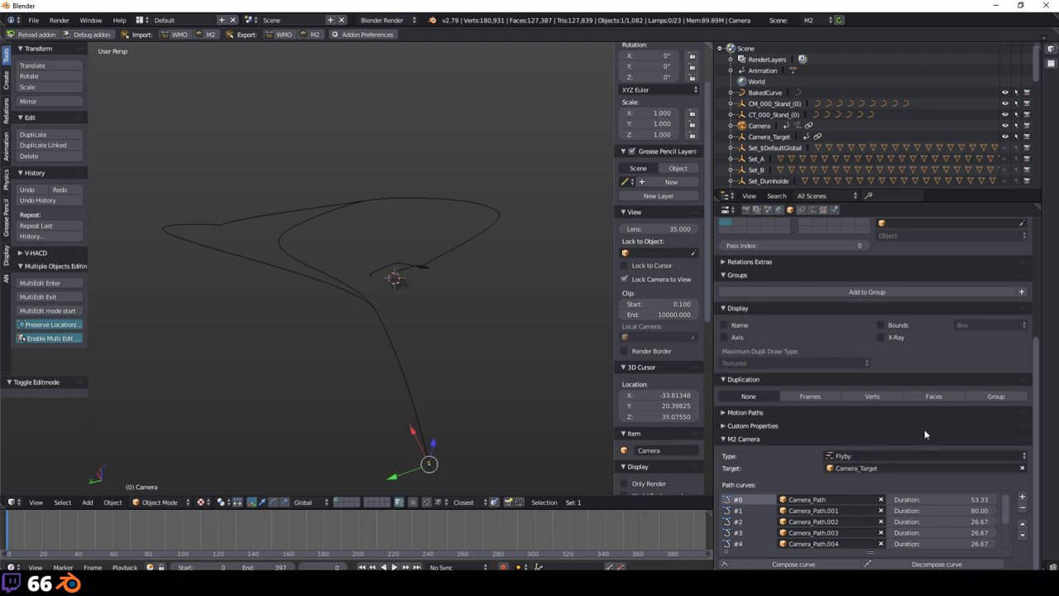
{"action": "key", "text": "alt+a"}
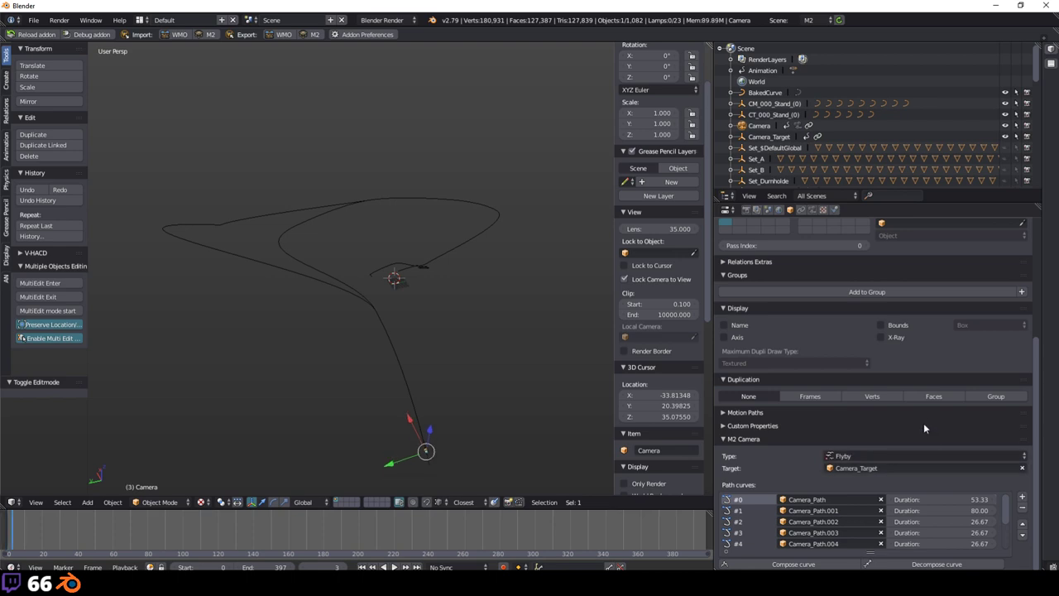
{"action": "middle_click_drag", "start_coordinate": [923, 422], "coordinate": [929, 368], "text": "ctrl"}
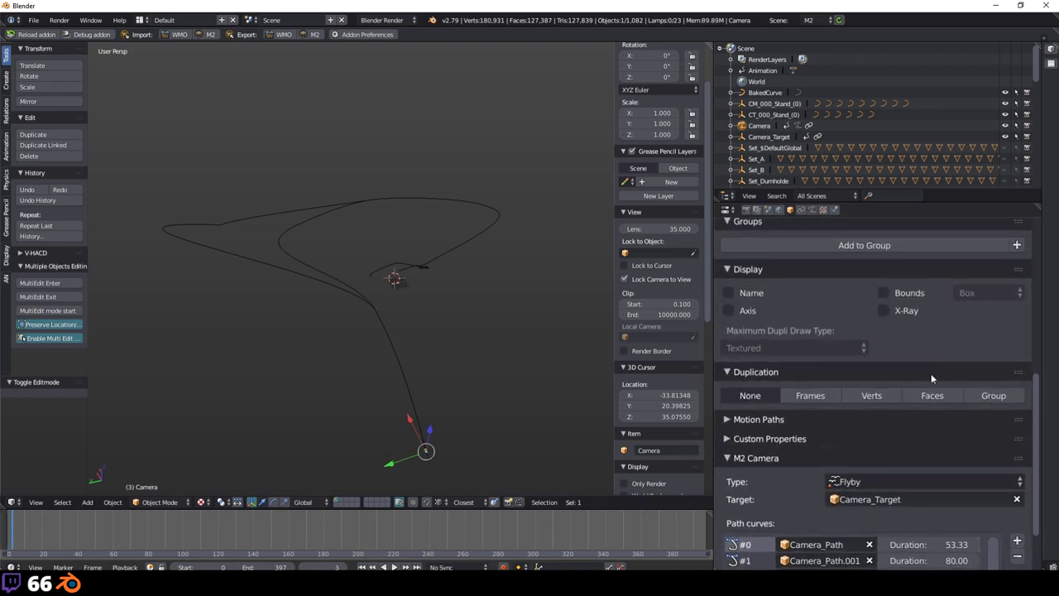
{"action": "scroll", "coordinate": [931, 373], "scroll_direction": "down", "scroll_amount": 3}
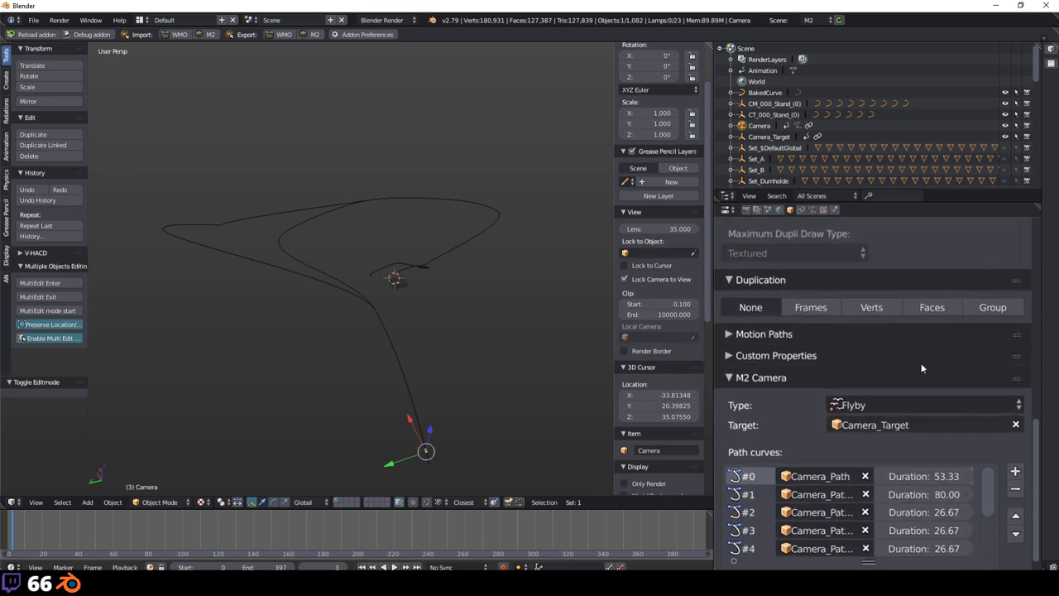
{"action": "scroll", "coordinate": [923, 369], "scroll_direction": "down", "scroll_amount": 1}
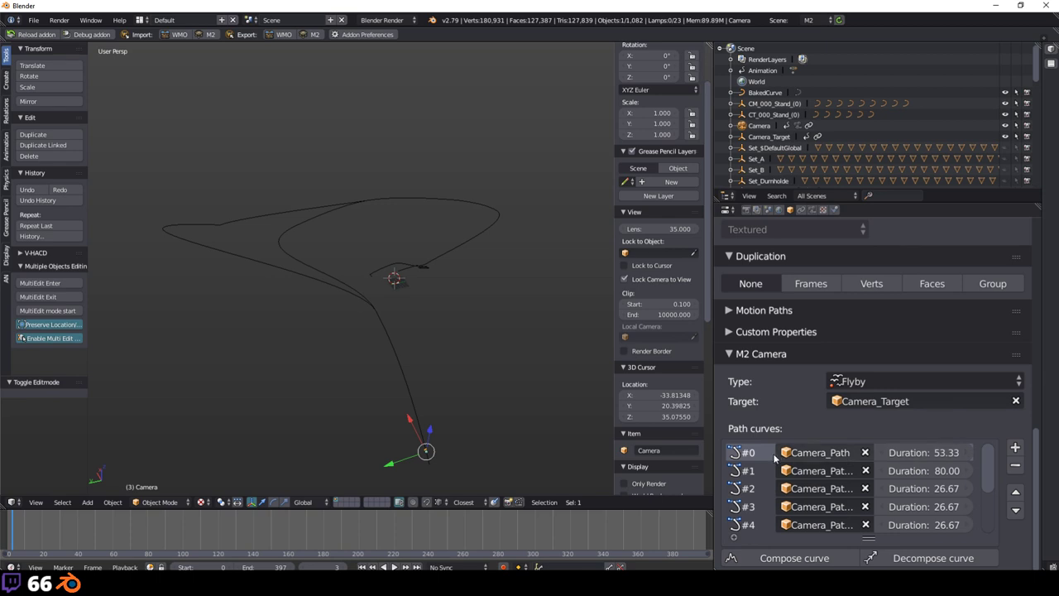
{"action": "left_click", "coordinate": [747, 470]}
{"action": "left_click", "coordinate": [750, 488]}
{"action": "left_click", "coordinate": [751, 470]}
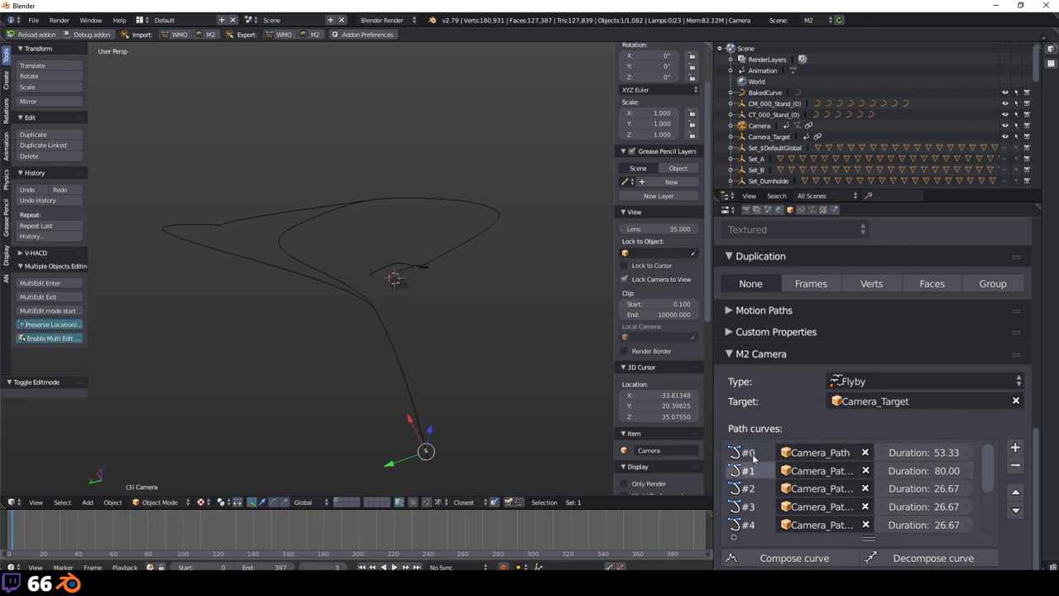
Step: Browse through the Camera's five path curve entries
{"action": "left_click", "coordinate": [754, 455]}
{"action": "left_click", "coordinate": [754, 471]}
{"action": "left_click", "coordinate": [758, 488]}
{"action": "left_click", "coordinate": [761, 523]}
{"action": "left_click", "coordinate": [764, 488]}
{"action": "left_click", "coordinate": [765, 470]}
{"action": "left_click", "coordinate": [766, 453]}
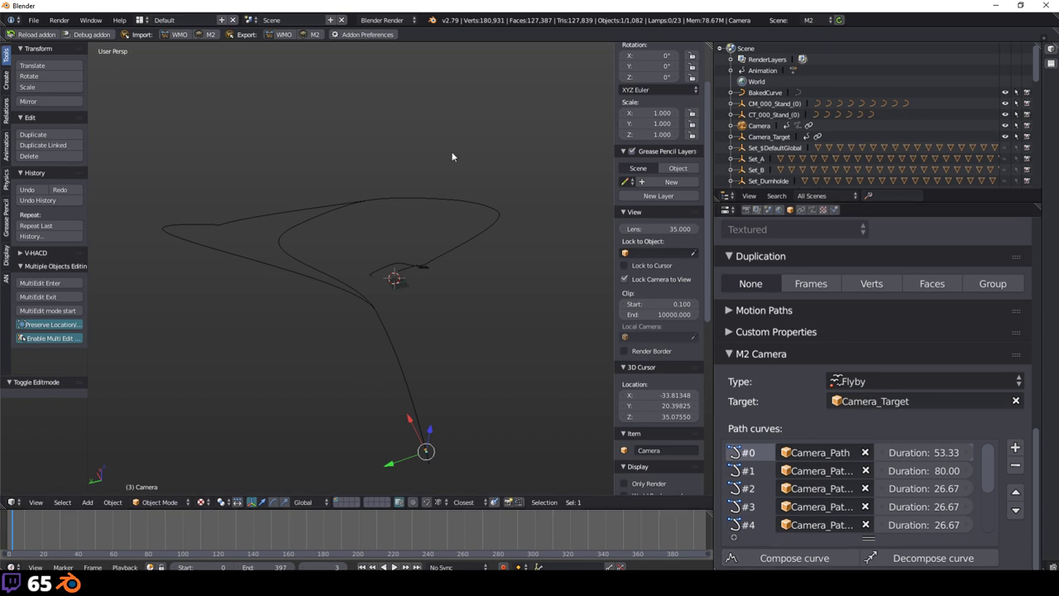
Step: Decompose BakedCurve into the Camera's path segments with Preserve Timing kept on
{"action": "right_click", "coordinate": [276, 259]}
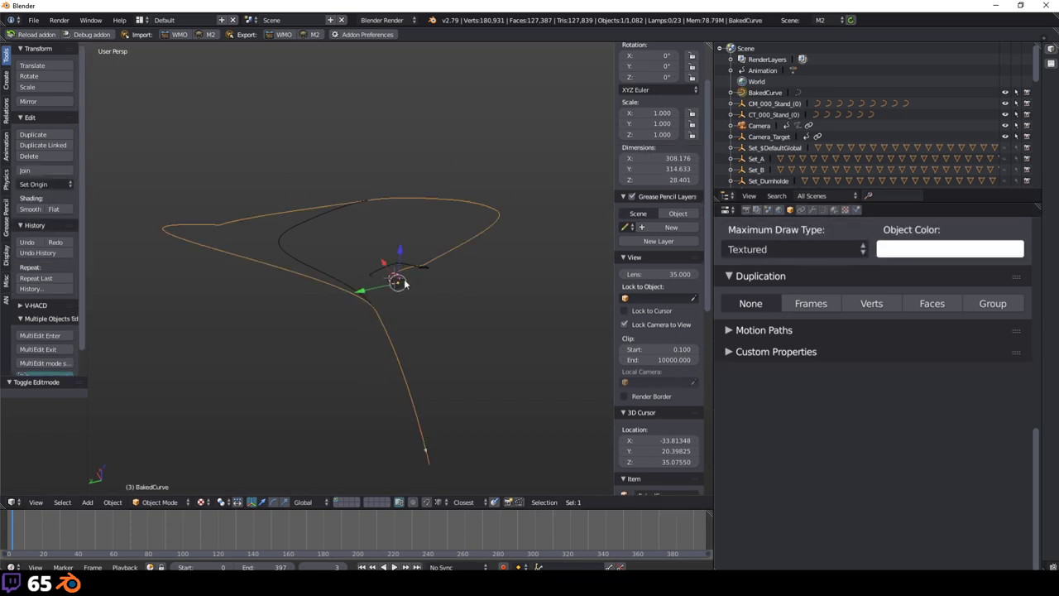
{"action": "left_click", "coordinate": [767, 126]}
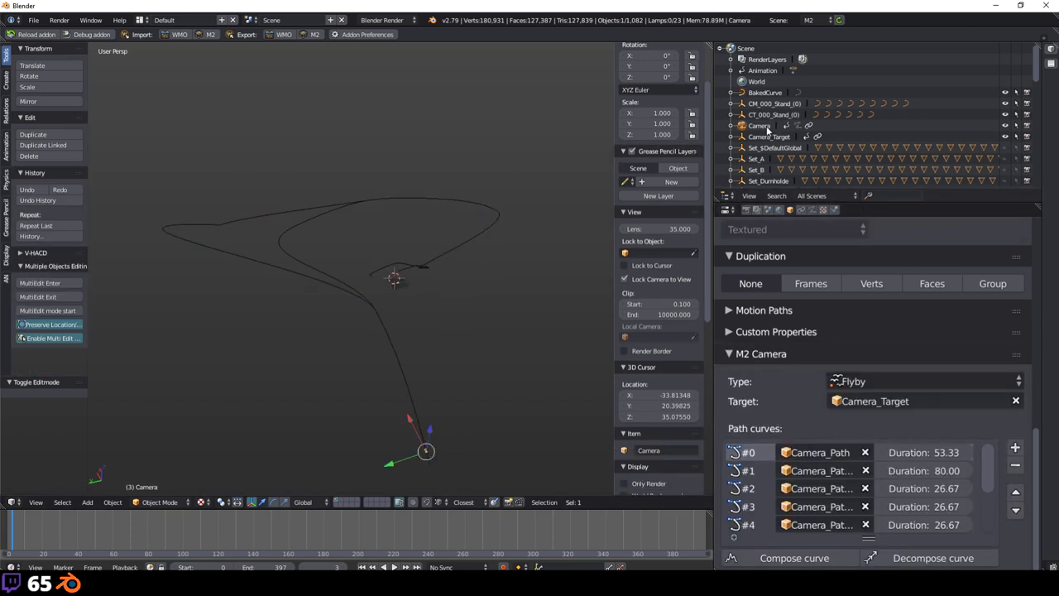
{"action": "left_click", "coordinate": [952, 559]}
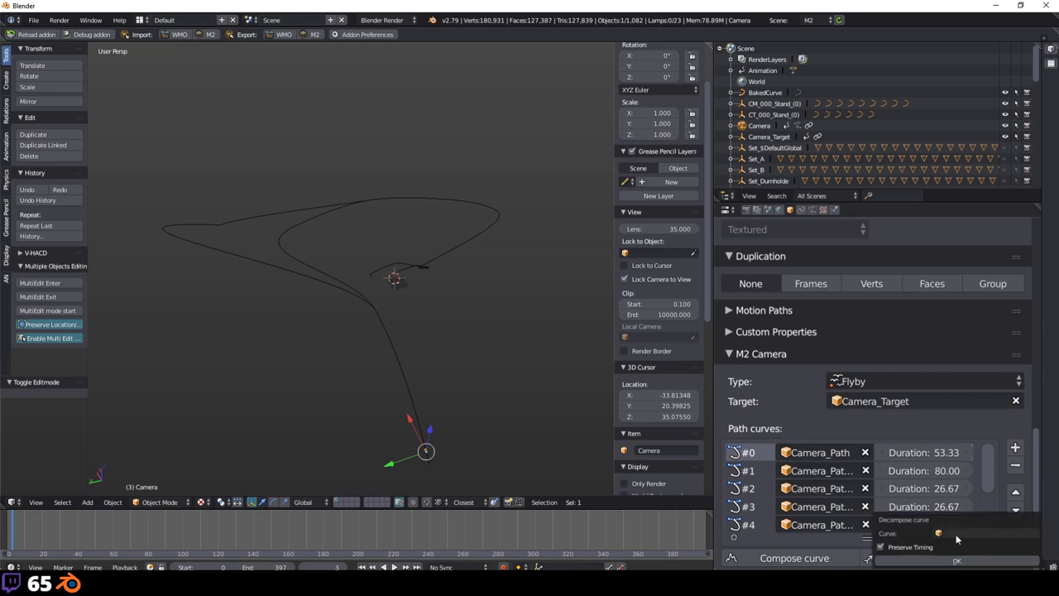
{"action": "left_click", "coordinate": [956, 535]}
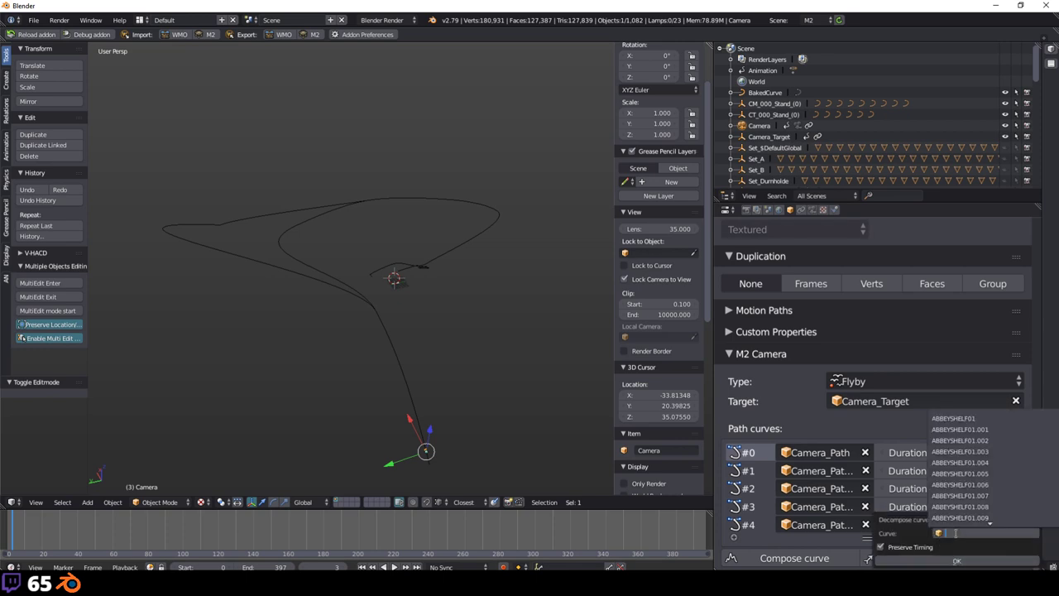
{"action": "type", "text": "Curv"}
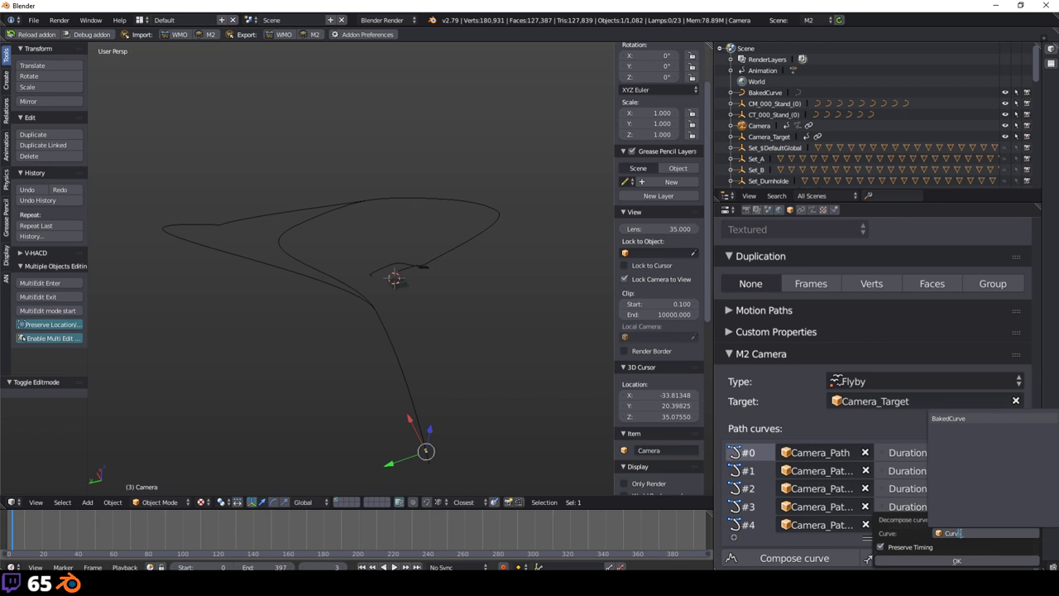
{"action": "left_click", "coordinate": [951, 418]}
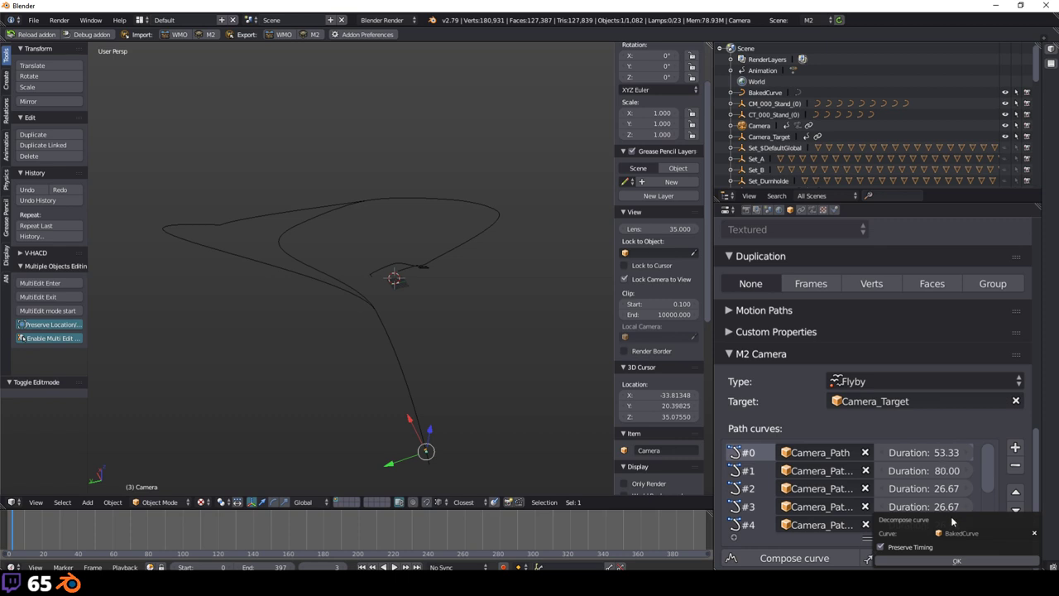
{"action": "left_click", "coordinate": [953, 560]}
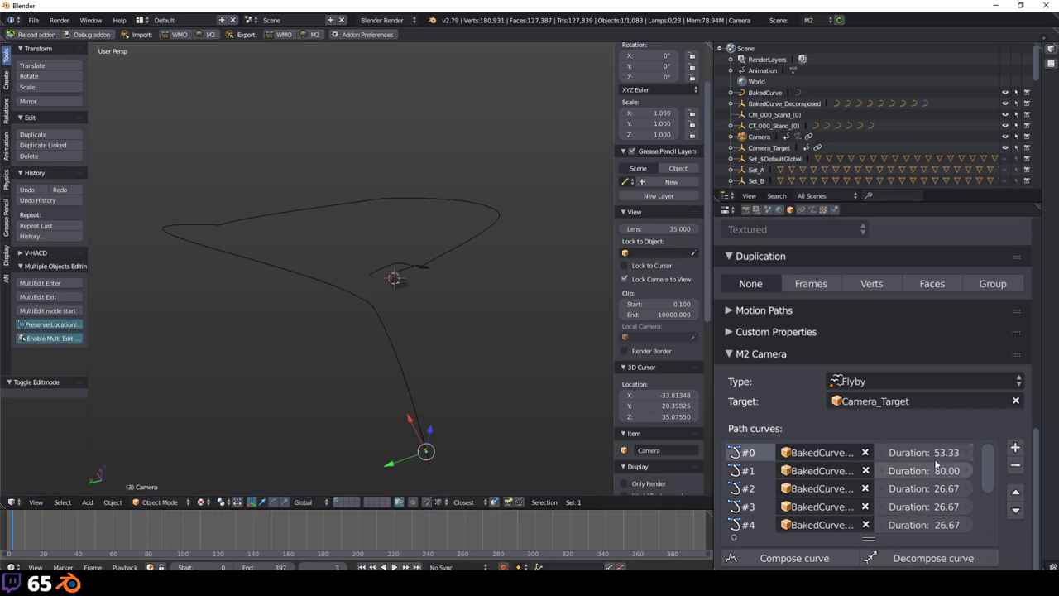
Step: Select and inspect the decomposed curve's tail, left horizontal and diagonal segments
{"action": "right_click", "coordinate": [393, 339]}
{"action": "middle_click_drag", "start_coordinate": [393, 339], "coordinate": [449, 378]}
{"action": "middle_click_drag", "start_coordinate": [568, 348], "coordinate": [496, 308]}
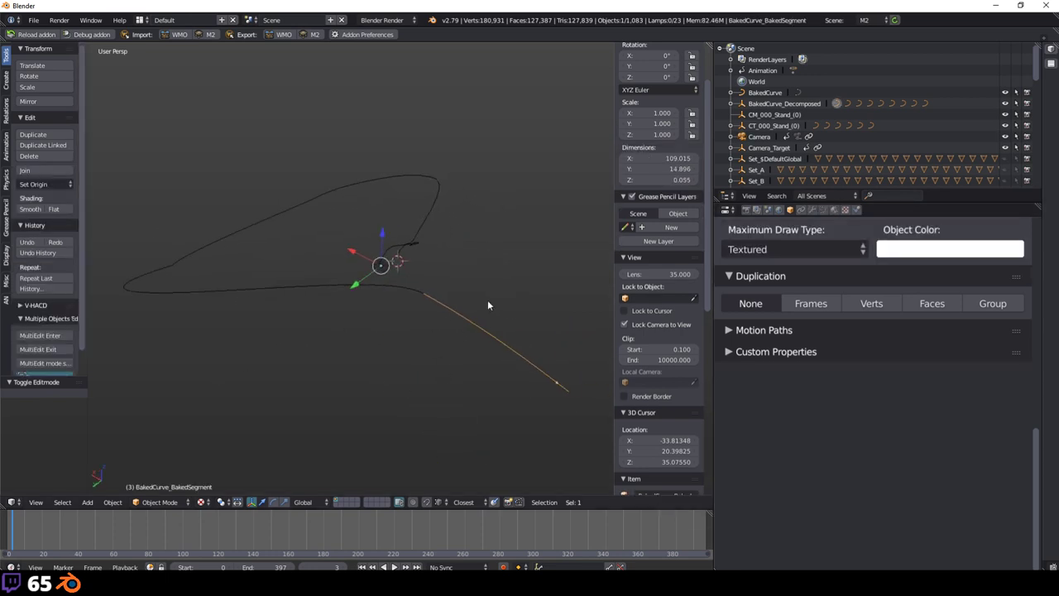
{"action": "middle_click_drag", "start_coordinate": [394, 279], "coordinate": [456, 312]}
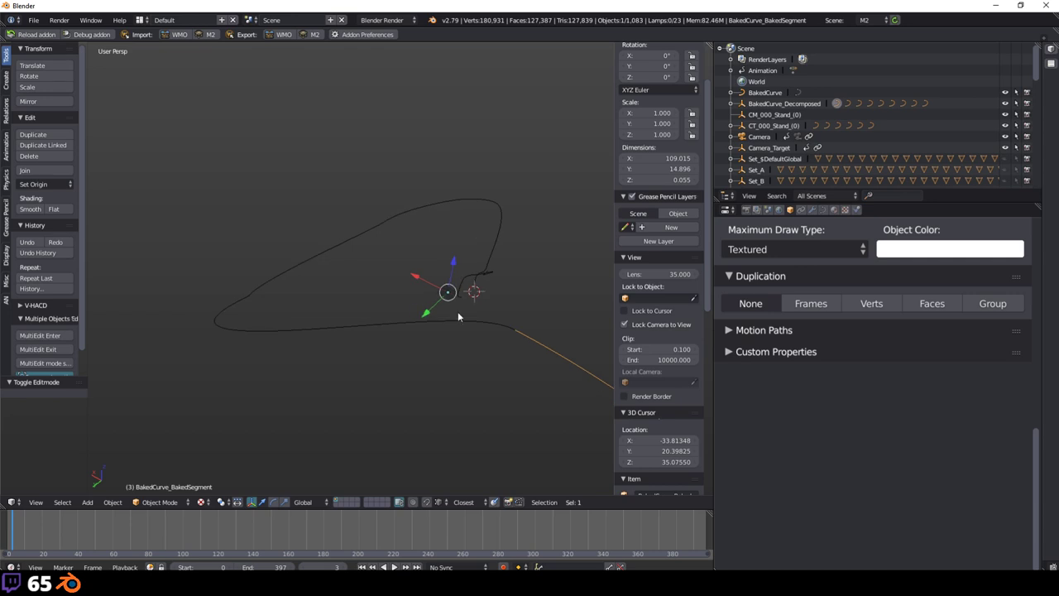
{"action": "right_click", "coordinate": [464, 314]}
{"action": "middle_click_drag", "start_coordinate": [524, 323], "coordinate": [480, 325]}
{"action": "right_click", "coordinate": [479, 327]}
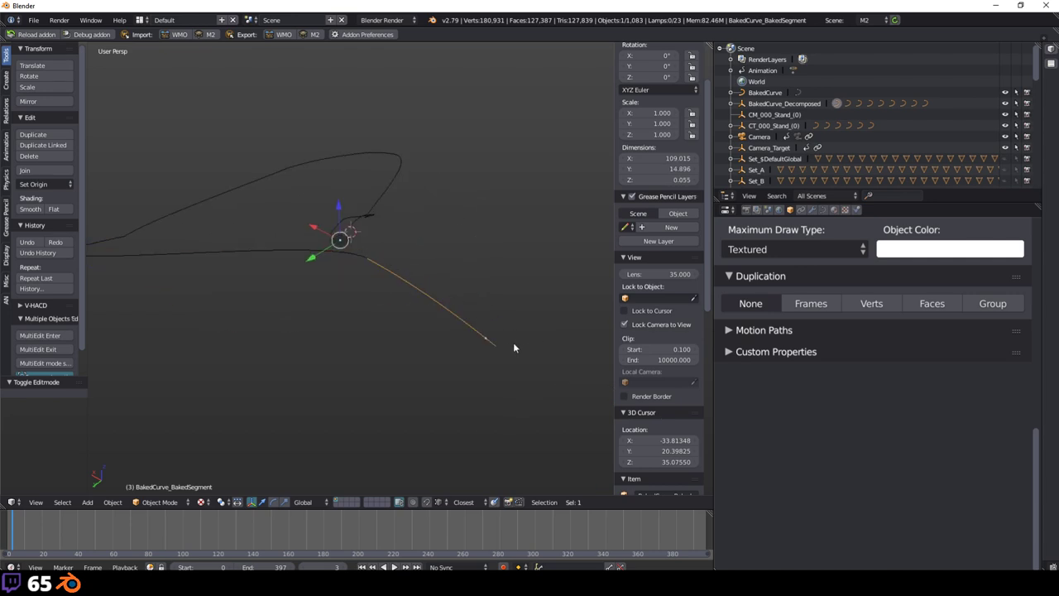
{"action": "middle_click_drag", "start_coordinate": [363, 259], "coordinate": [599, 323]}
{"action": "right_click", "coordinate": [393, 301]}
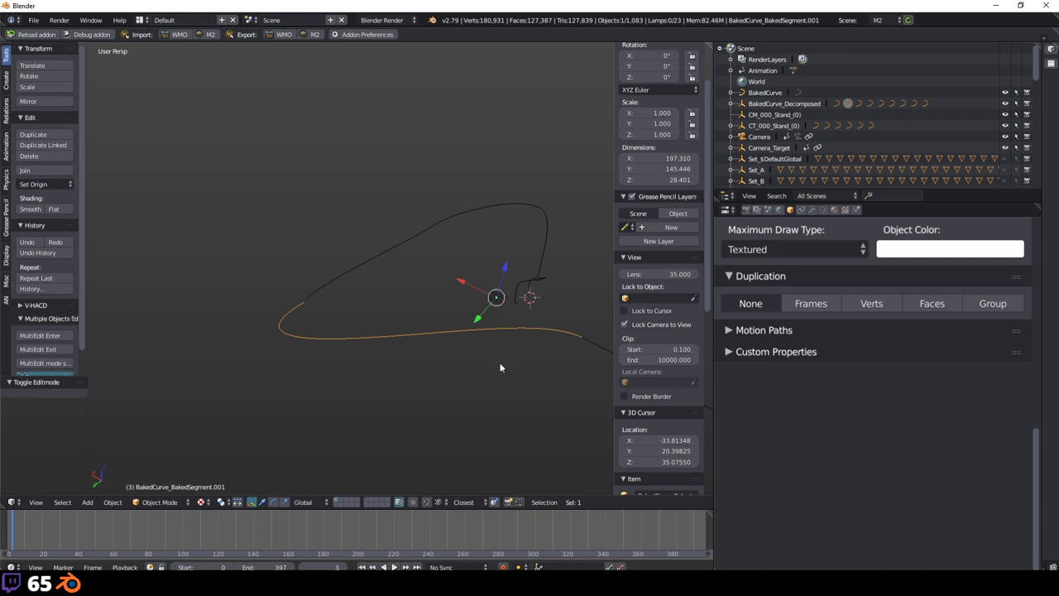
{"action": "middle_click_drag", "start_coordinate": [499, 367], "coordinate": [443, 341]}
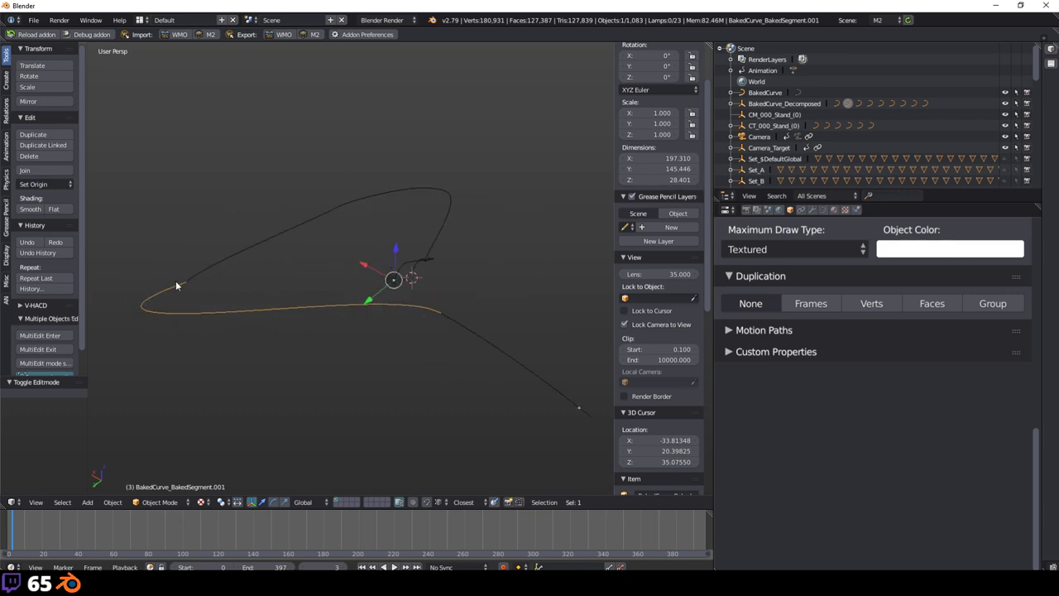
{"action": "middle_click_drag", "start_coordinate": [238, 233], "coordinate": [363, 263]}
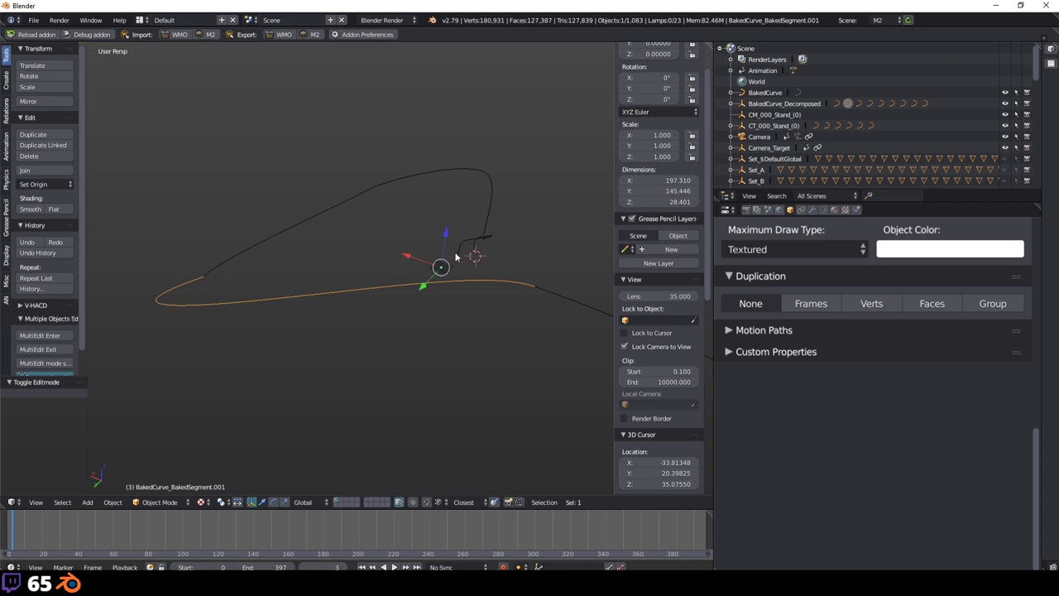
{"action": "middle_click_drag", "start_coordinate": [388, 254], "coordinate": [356, 218]}
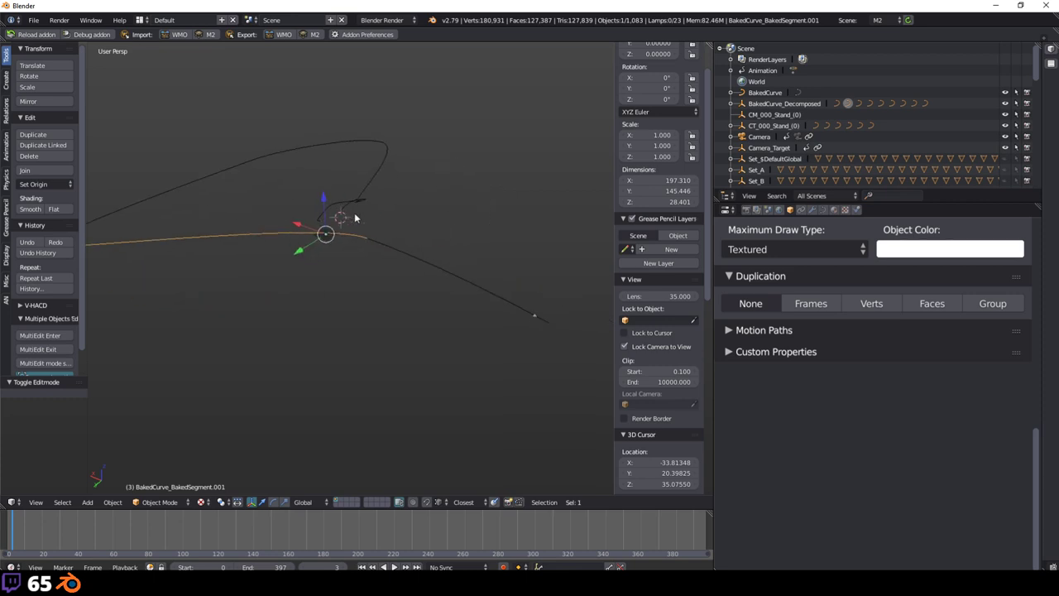
Step: Show the Camera's M2 Camera settings, view the whole flight path, then start File > New
{"action": "left_click", "coordinate": [759, 137]}
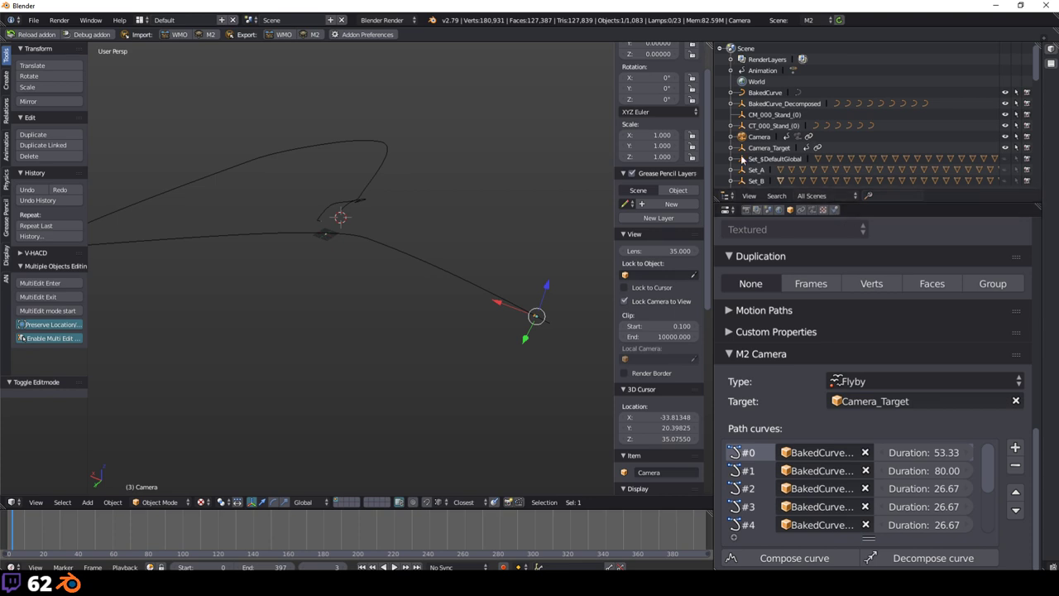
{"action": "middle_click_drag", "start_coordinate": [513, 249], "coordinate": [395, 231]}
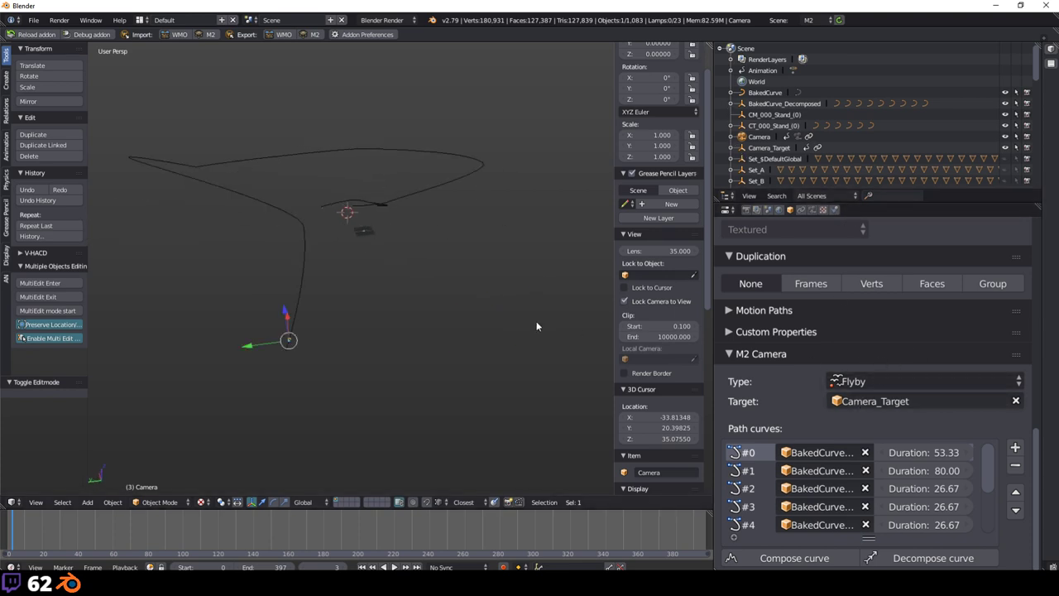
{"action": "middle_click_drag", "start_coordinate": [402, 199], "coordinate": [465, 203]}
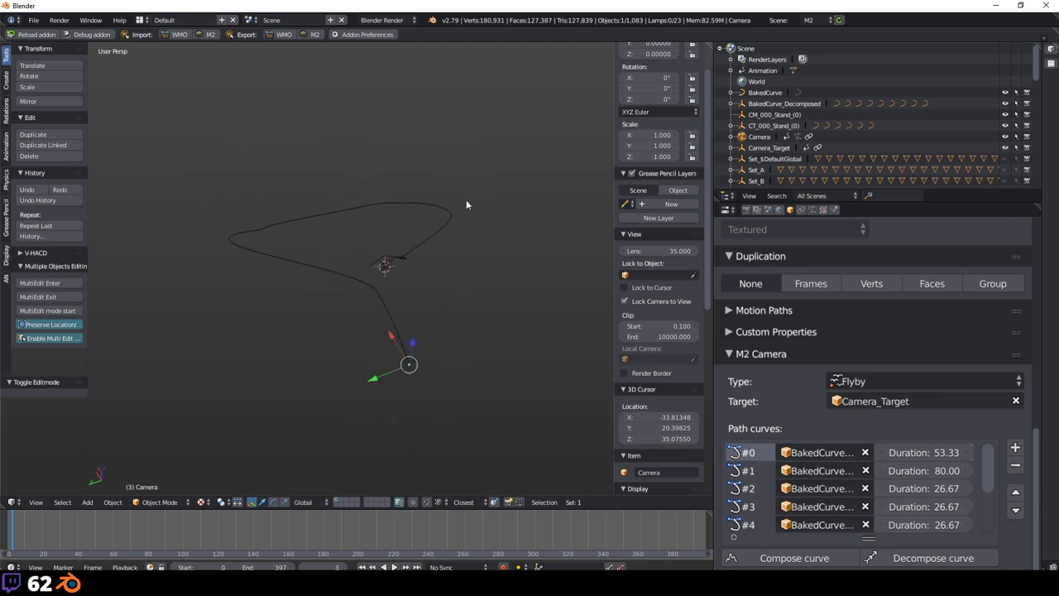
{"action": "left_click", "coordinate": [34, 20]}
{"action": "left_click", "coordinate": [46, 33]}
Step: Confirm loading a fresh start-up scene, replacing the mage tower project
{"action": "left_click", "coordinate": [63, 39]}
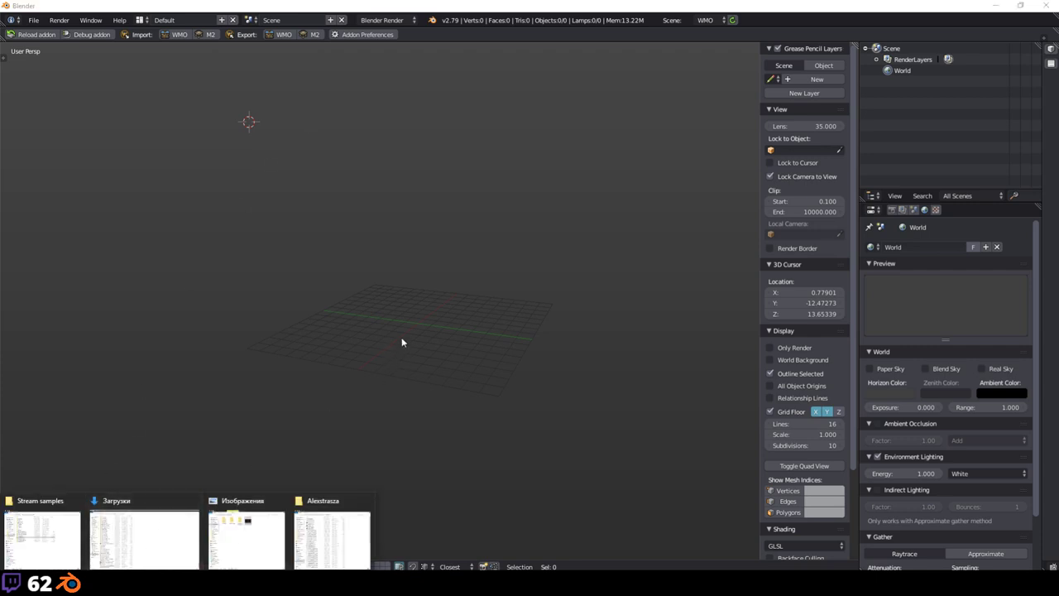
Step: Browse File Explorer from This PC to D:\WoWModding\BlenderCache
{"action": "left_click", "coordinate": [327, 531]}
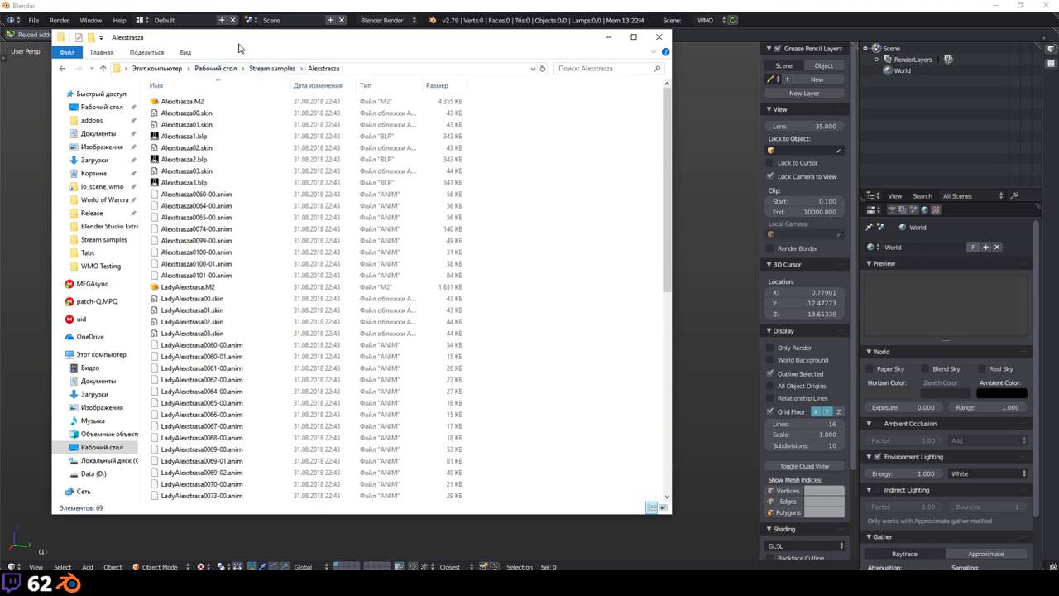
{"action": "left_click", "coordinate": [157, 70]}
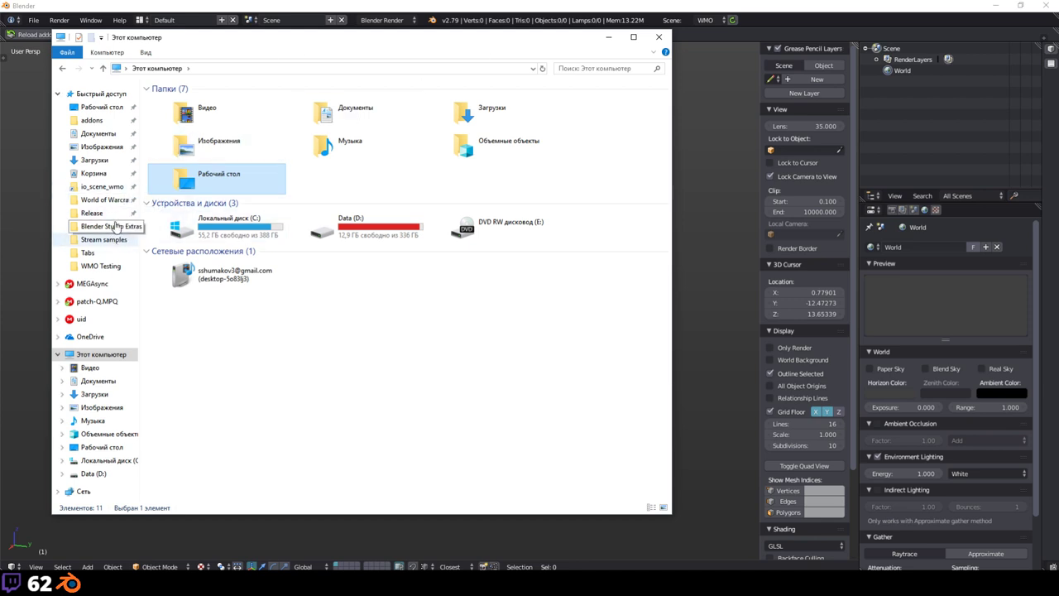
{"action": "double_click", "coordinate": [343, 228]}
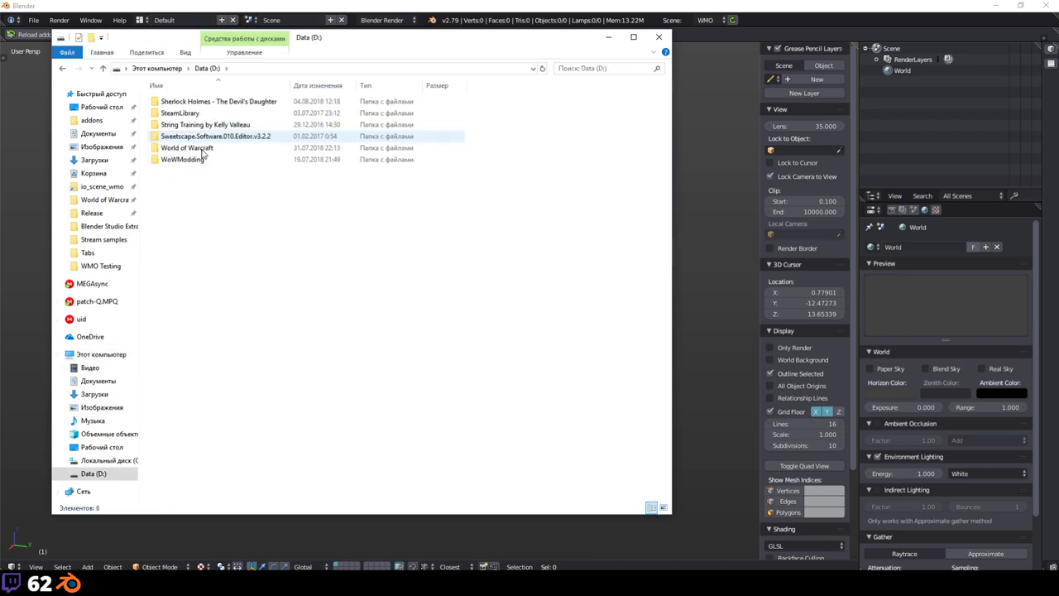
{"action": "left_click", "coordinate": [198, 160]}
{"action": "double_click", "coordinate": [198, 161]}
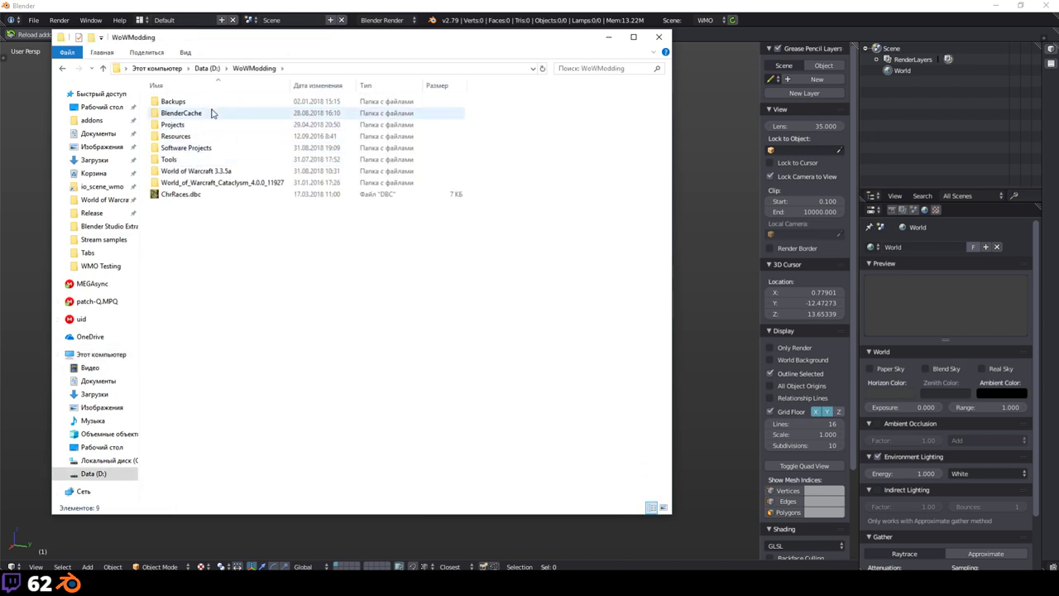
{"action": "double_click", "coordinate": [190, 113]}
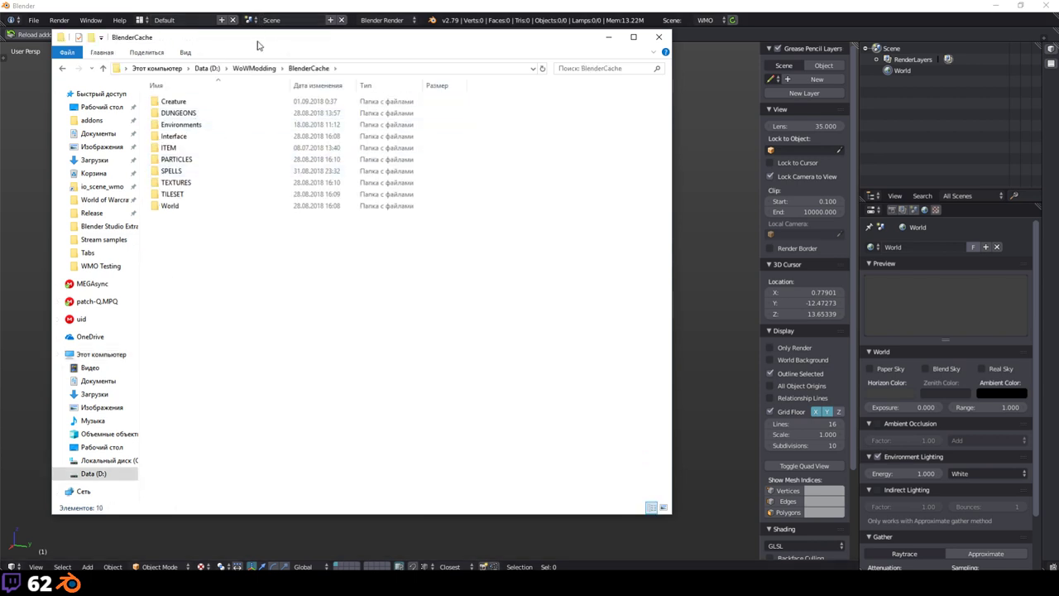
Step: Reposition the folder window, then close it and return to Blender
{"action": "mouse_move", "coordinate": [262, 45]}
{"action": "left_mouse_down"}
{"action": "mouse_move", "coordinate": [256, 52]}
{"action": "mouse_move", "coordinate": [252, 34]}
{"action": "left_mouse_up"}
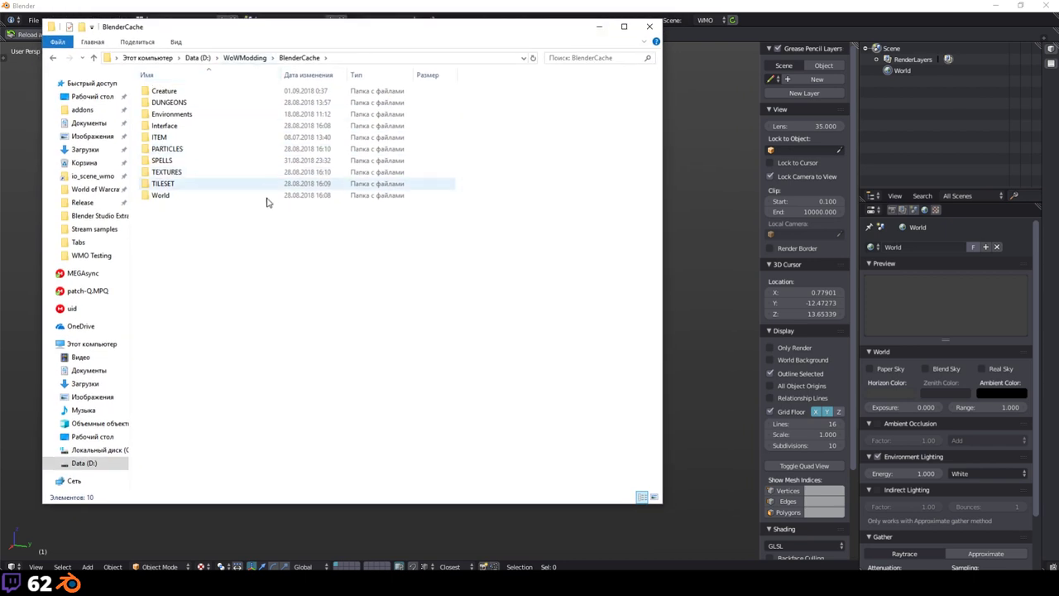
{"action": "left_click_drag", "start_coordinate": [249, 241], "coordinate": [288, 248]}
{"action": "key", "text": "alt+F4"}
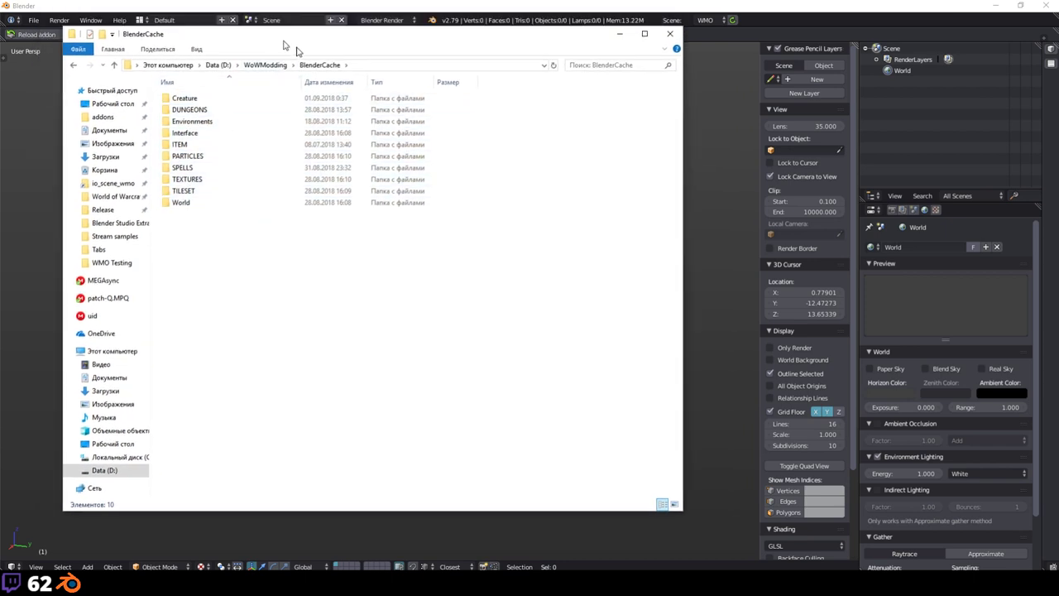
{"action": "left_click", "coordinate": [116, 81]}
Step: Open User Preferences, filter add-ons by 'wow' and expand WoW Blender Studio
{"action": "left_click", "coordinate": [33, 20]}
{"action": "left_click", "coordinate": [78, 143]}
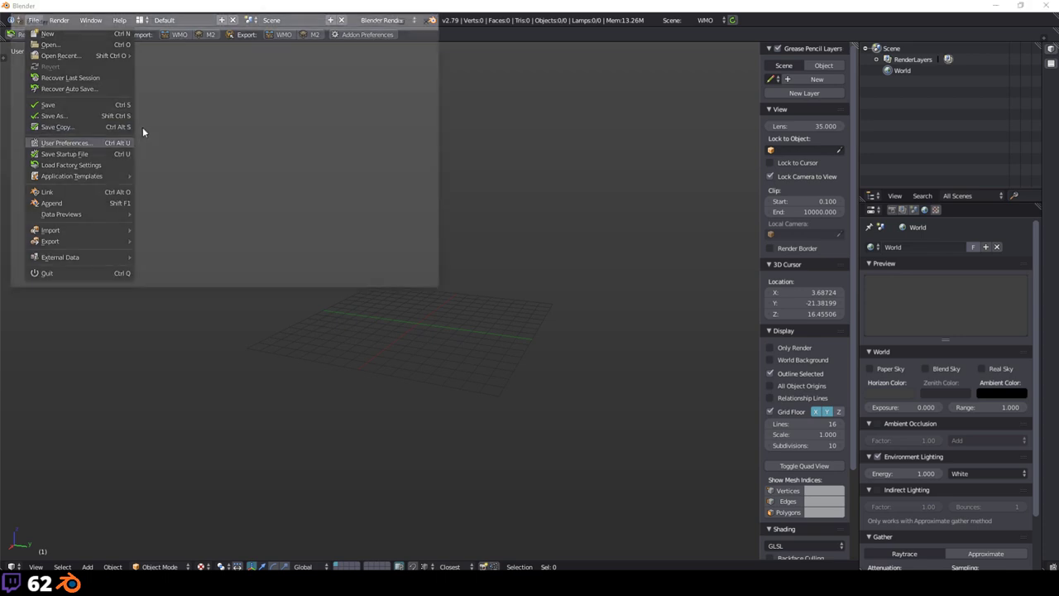
{"action": "left_click_drag", "start_coordinate": [128, 23], "coordinate": [201, 55]}
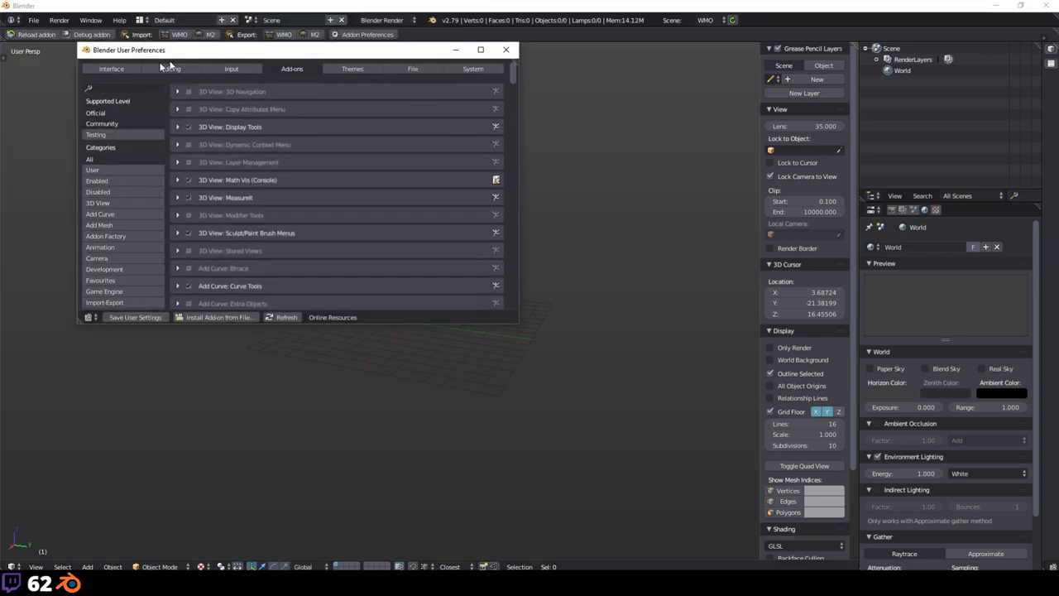
{"action": "left_click", "coordinate": [116, 89]}
{"action": "type", "text": "wm"}
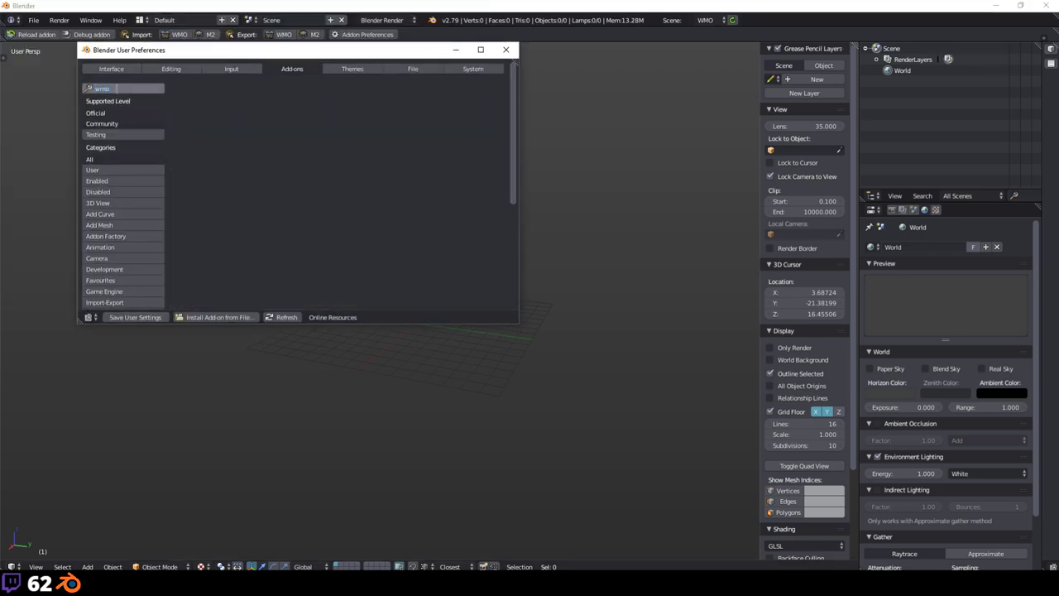
{"action": "type", "text": "o"}
{"action": "key", "text": "Return"}
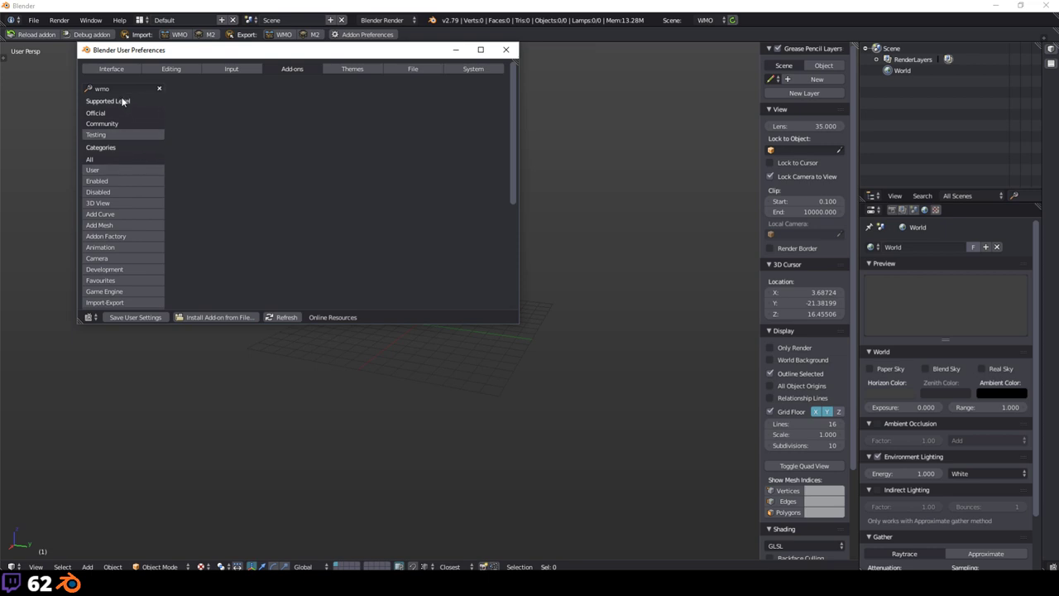
{"action": "left_click", "coordinate": [116, 88]}
{"action": "type", "text": "wow"}
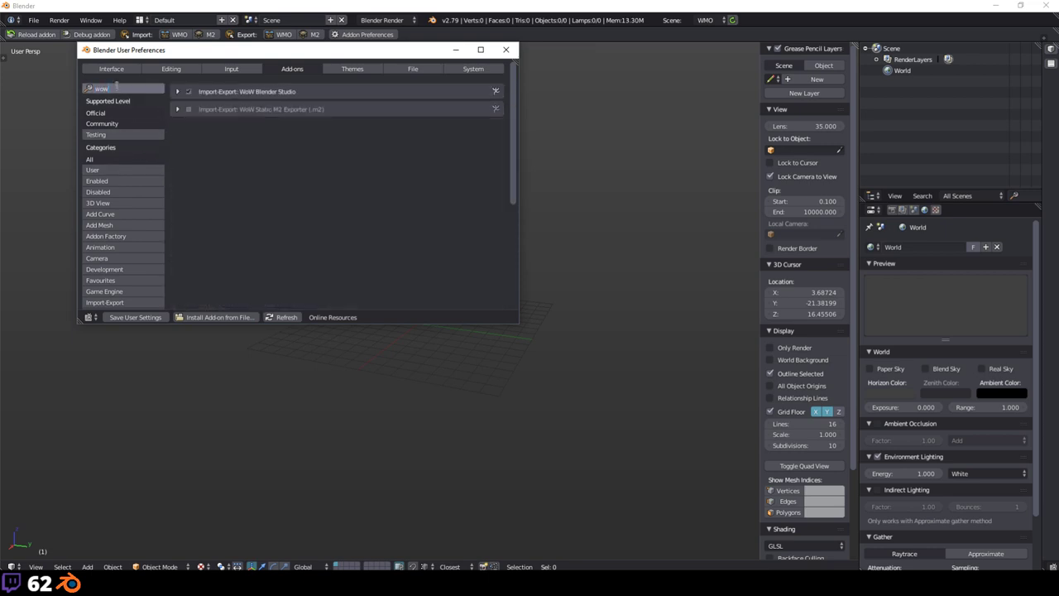
{"action": "key", "text": "Return"}
{"action": "left_click", "coordinate": [177, 91]}
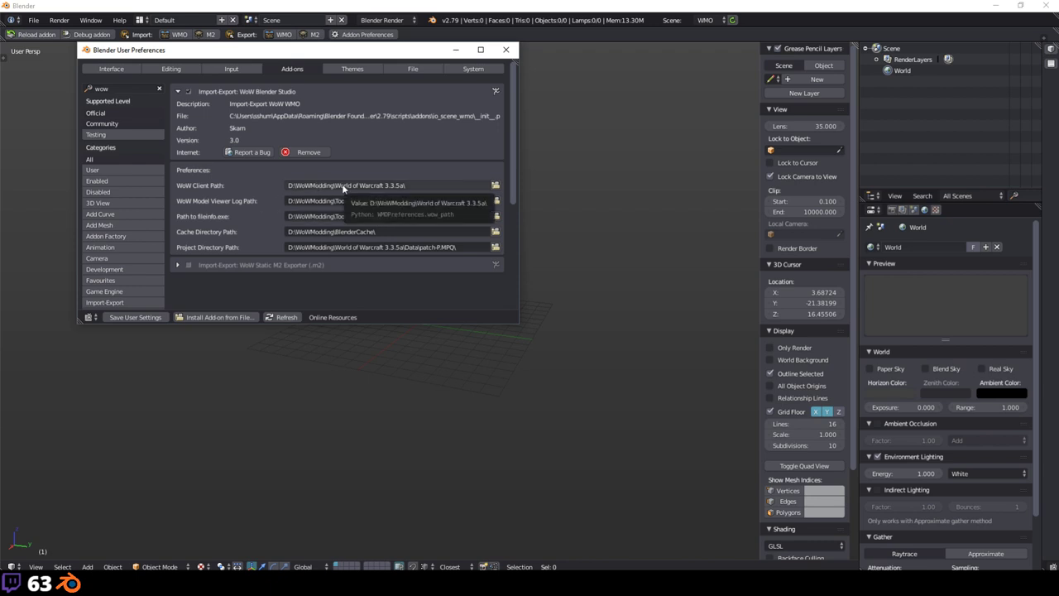
Step: Check the WoW Client Path and WoW Model Viewer Log Path fields, leaving them unchanged
{"action": "left_click", "coordinate": [395, 185]}
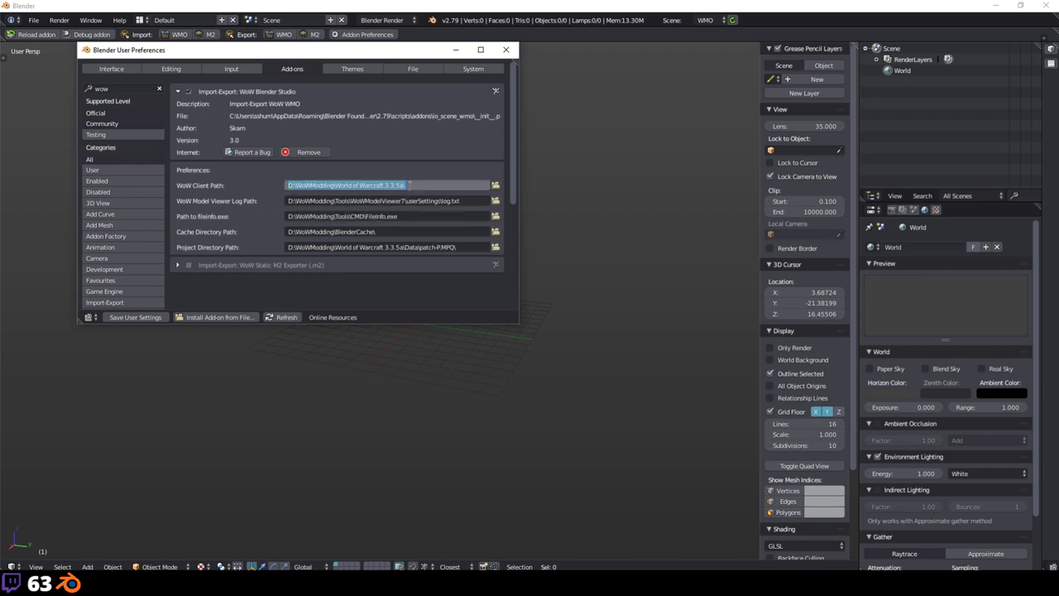
{"action": "left_click", "coordinate": [444, 157]}
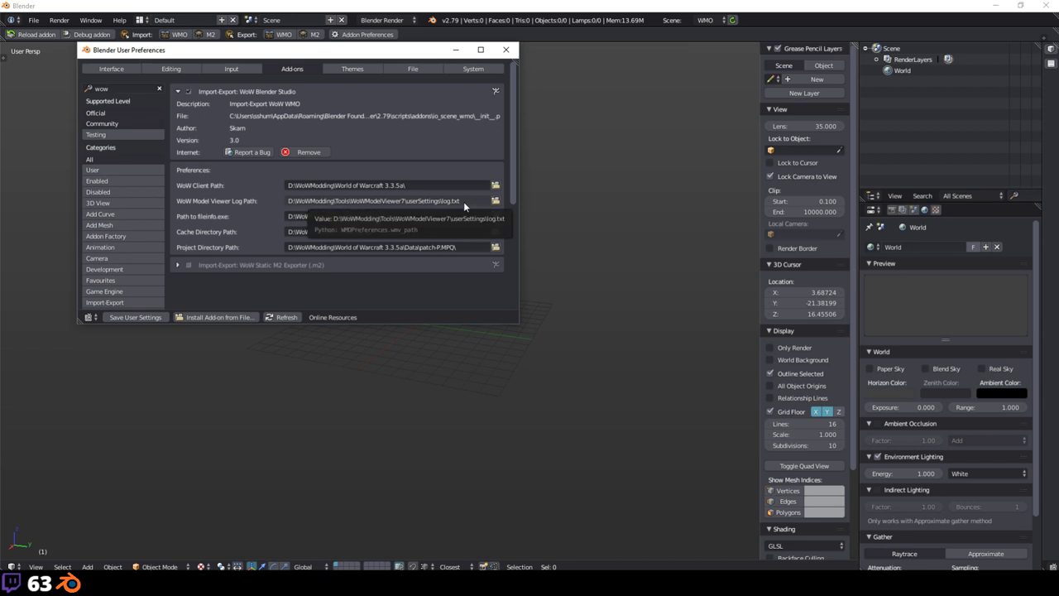
{"action": "left_click", "coordinate": [464, 201]}
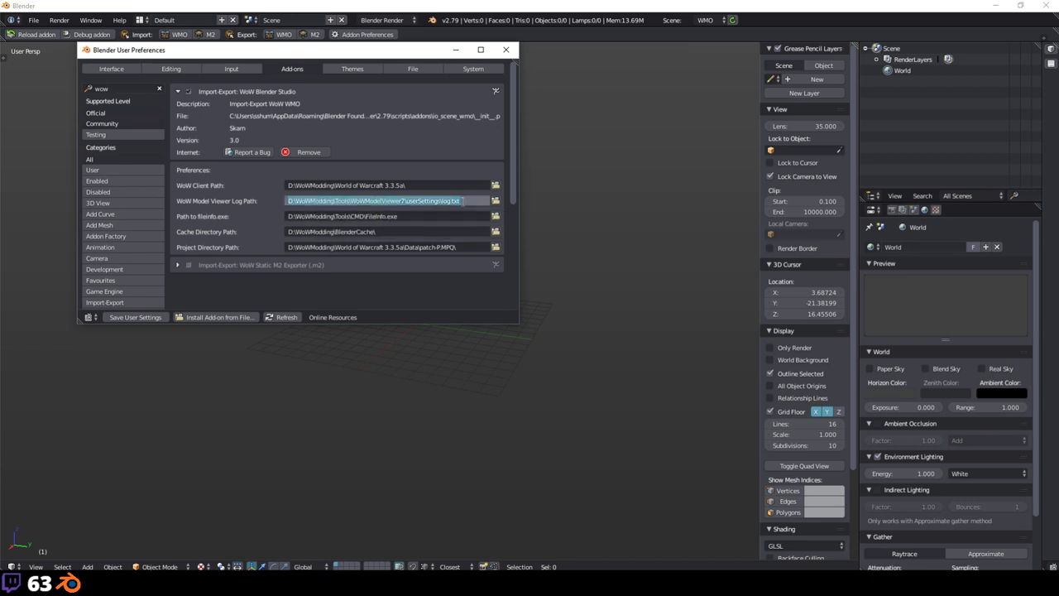
{"action": "left_click", "coordinate": [462, 201]}
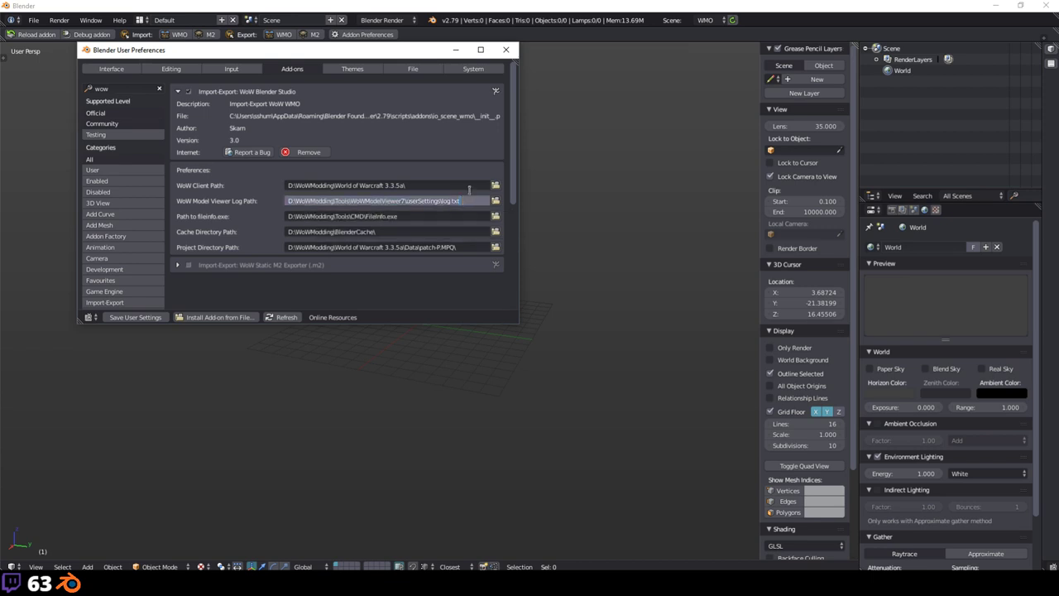
{"action": "left_click", "coordinate": [489, 154]}
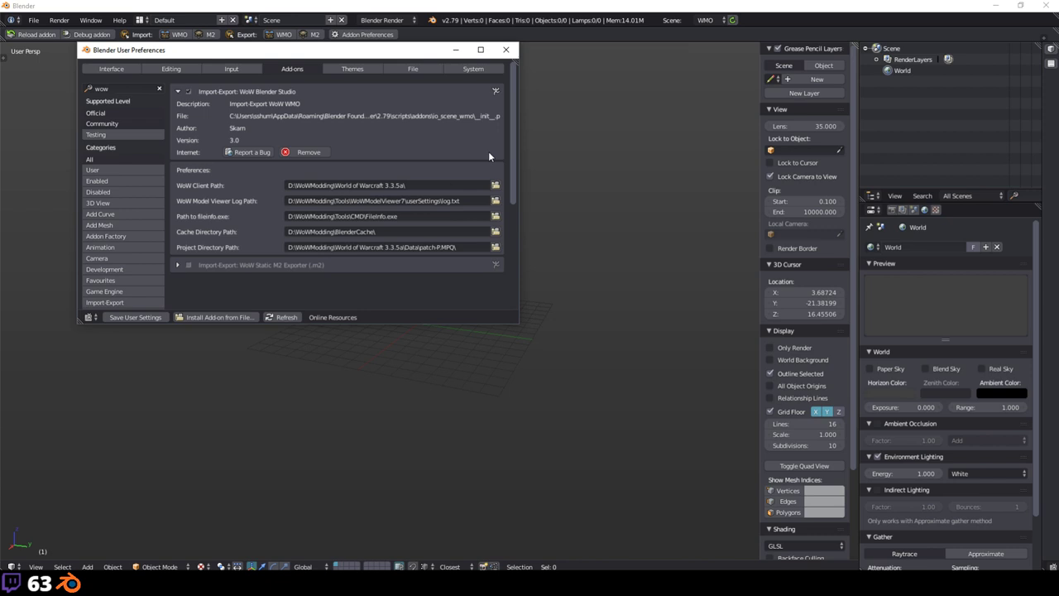
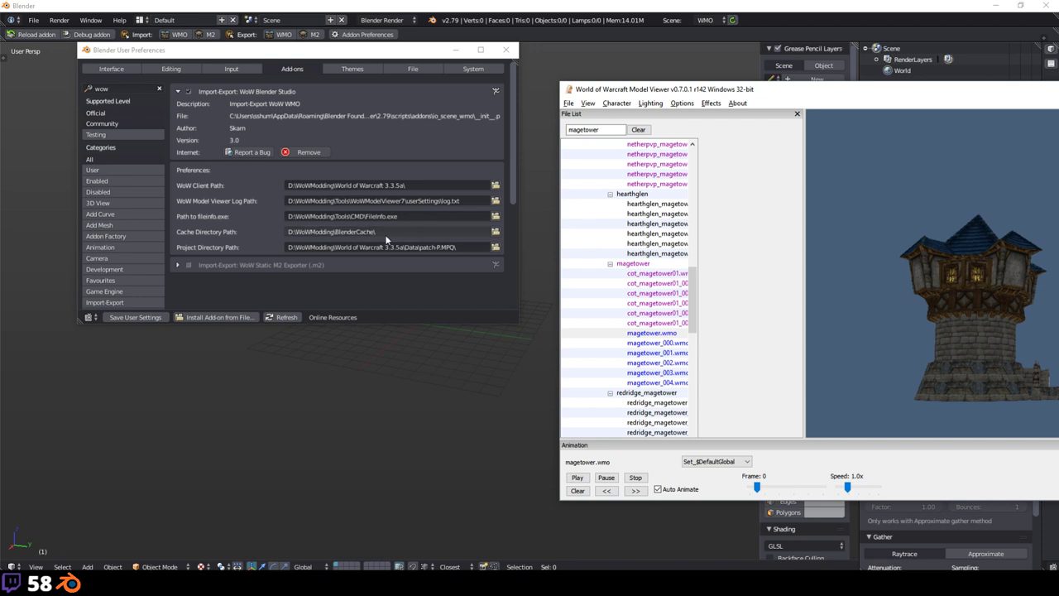
Step: Leave the cache directory path as D:\WoWModding\BlenderCache\ and close the add-on preferences
{"action": "left_click", "coordinate": [415, 232]}
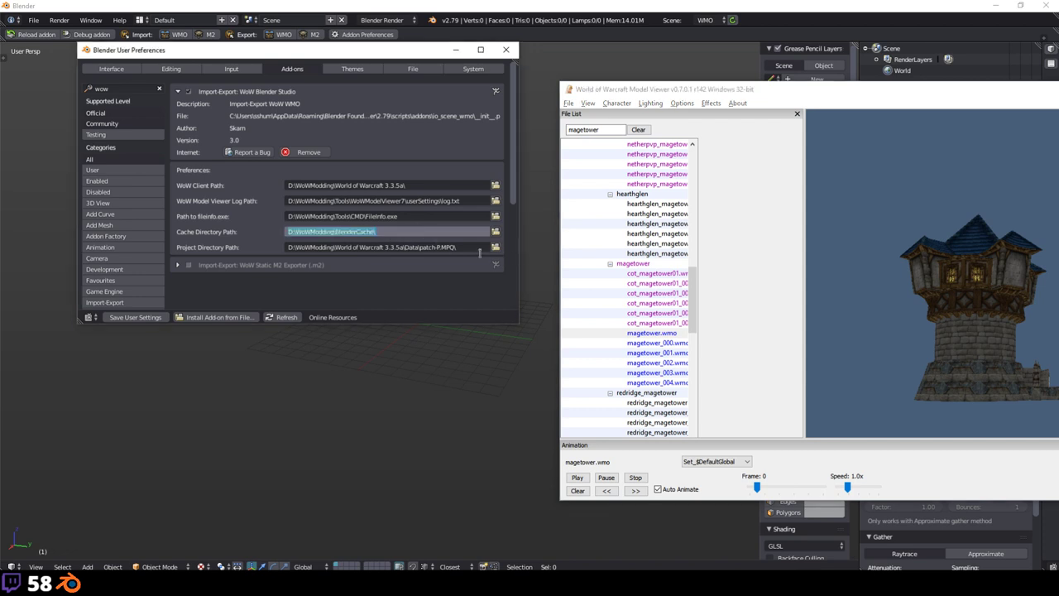
{"action": "key", "text": "Return"}
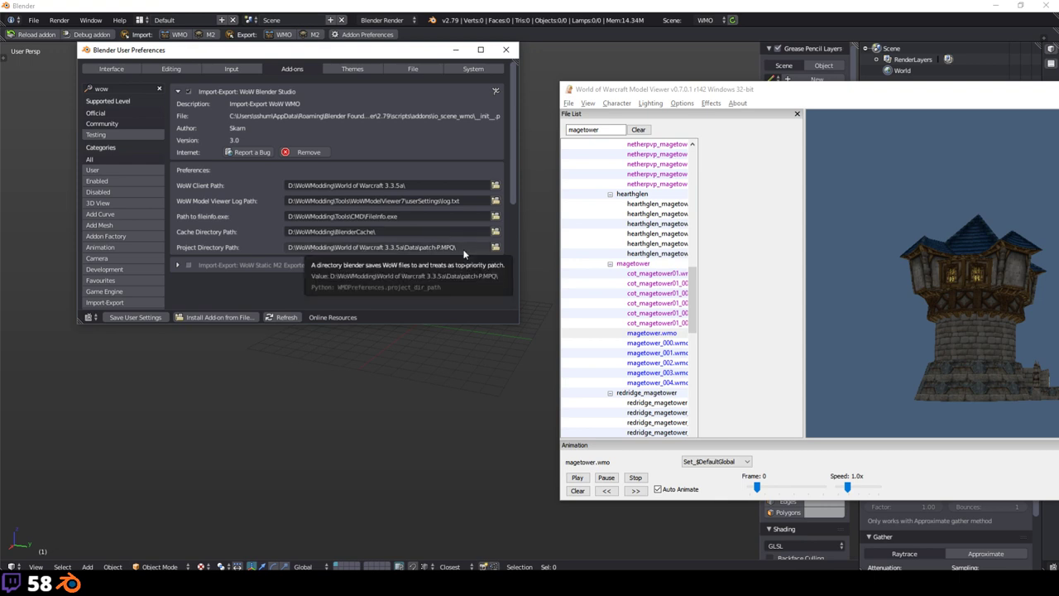
{"action": "left_click", "coordinate": [390, 232]}
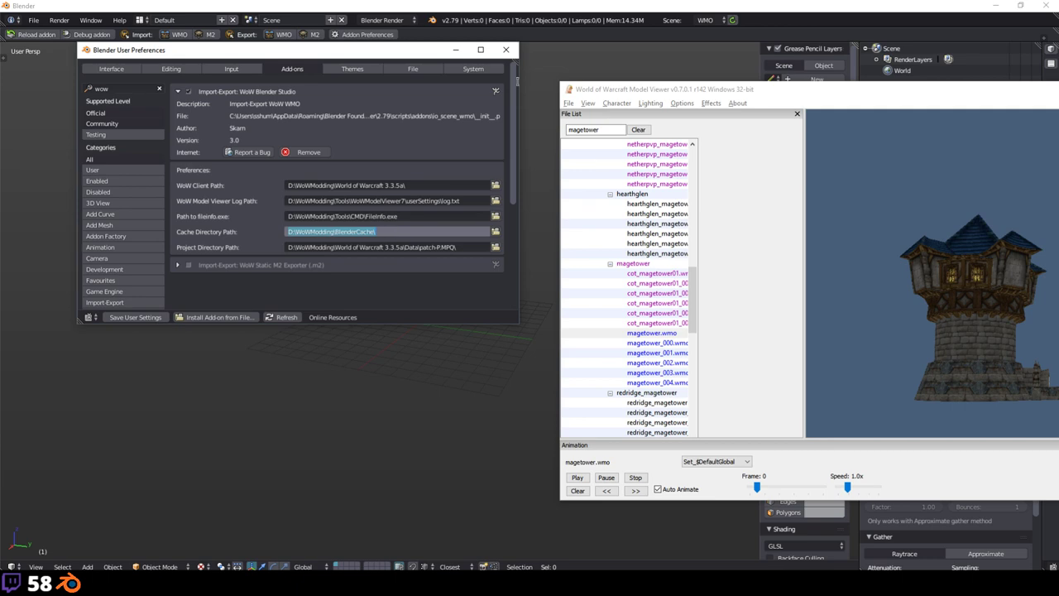
{"action": "left_click", "coordinate": [505, 49]}
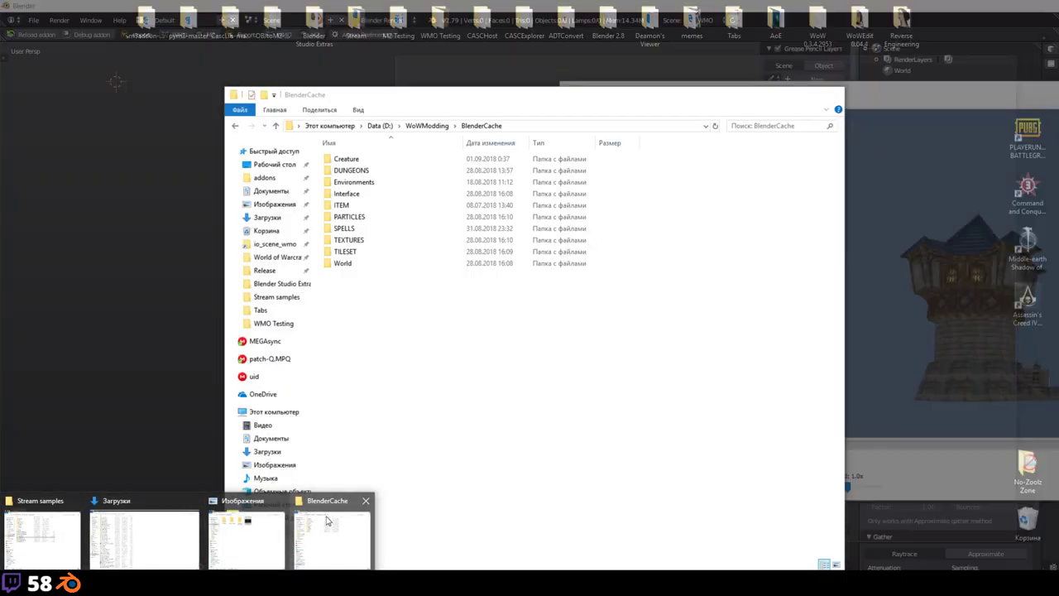
Step: Browse BlenderCache's World\EXPANSION01\DOODADS\BLOODMYST\POWERCORE folders, then return to BlenderCache
{"action": "left_click", "coordinate": [331, 540]}
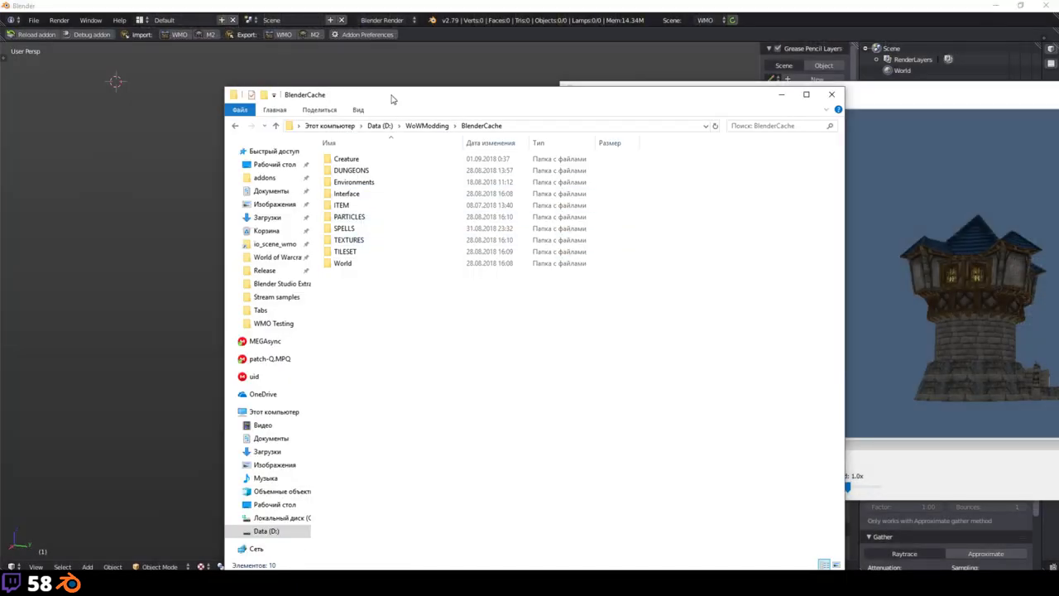
{"action": "left_click_drag", "start_coordinate": [392, 99], "coordinate": [374, 37]}
{"action": "double_click", "coordinate": [324, 204]}
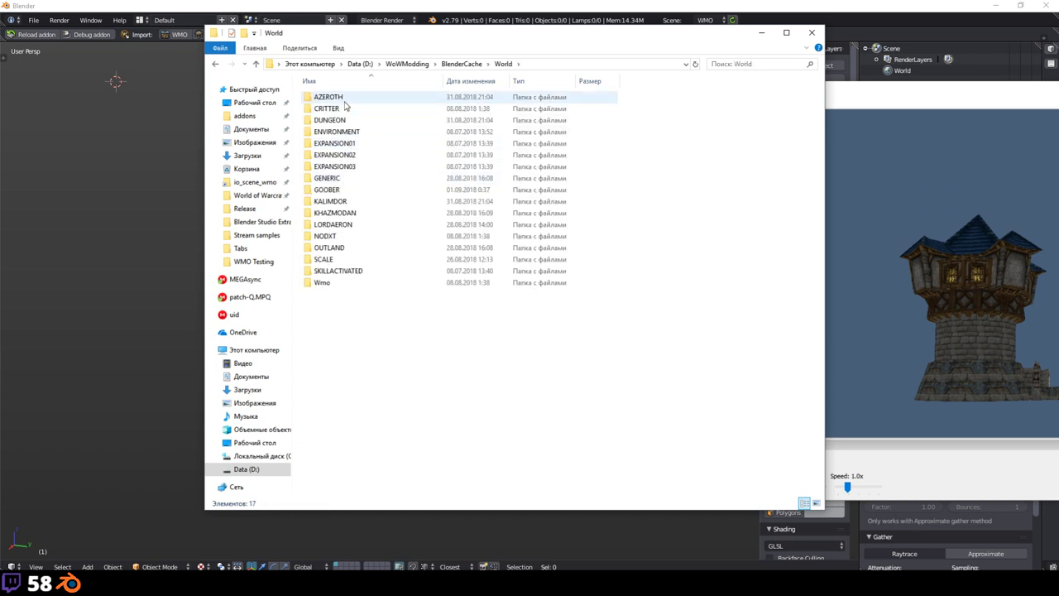
{"action": "double_click", "coordinate": [355, 143]}
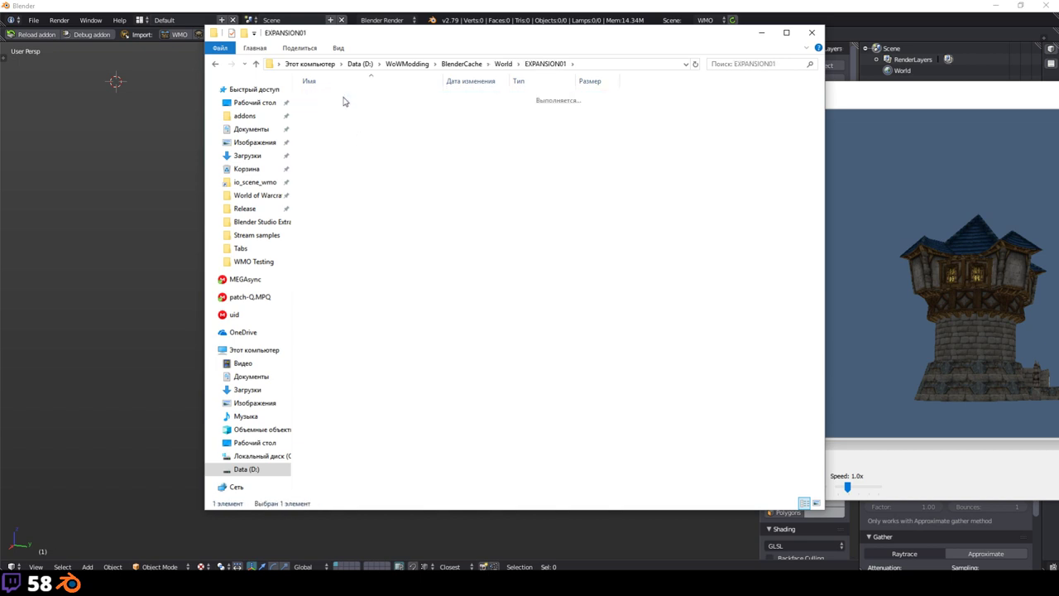
{"action": "double_click", "coordinate": [351, 101]}
{"action": "double_click", "coordinate": [360, 105]}
{"action": "double_click", "coordinate": [364, 102]}
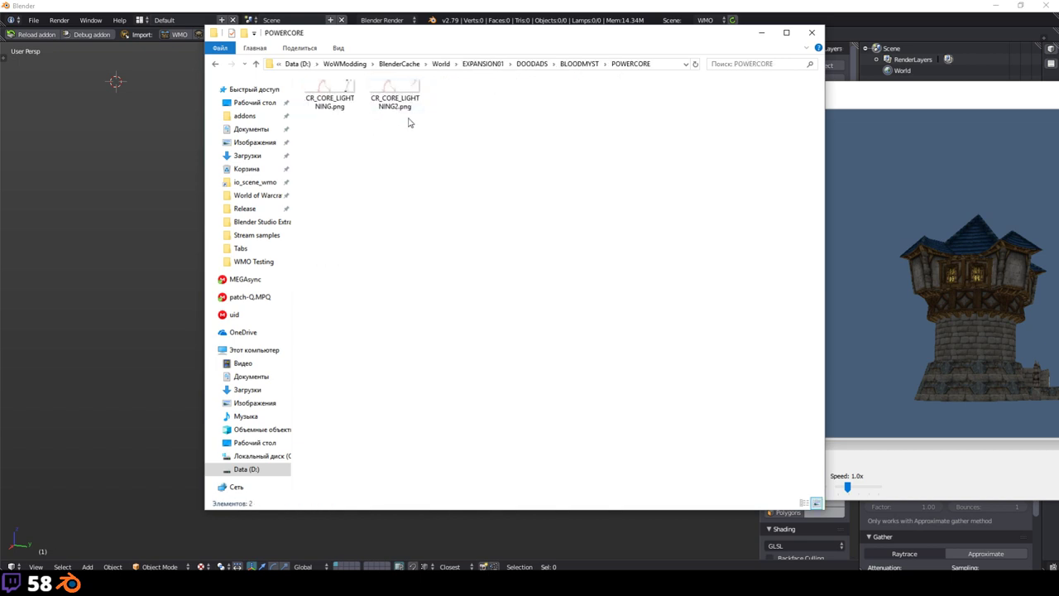
{"action": "left_click", "coordinate": [579, 64]}
{"action": "left_click", "coordinate": [468, 64]}
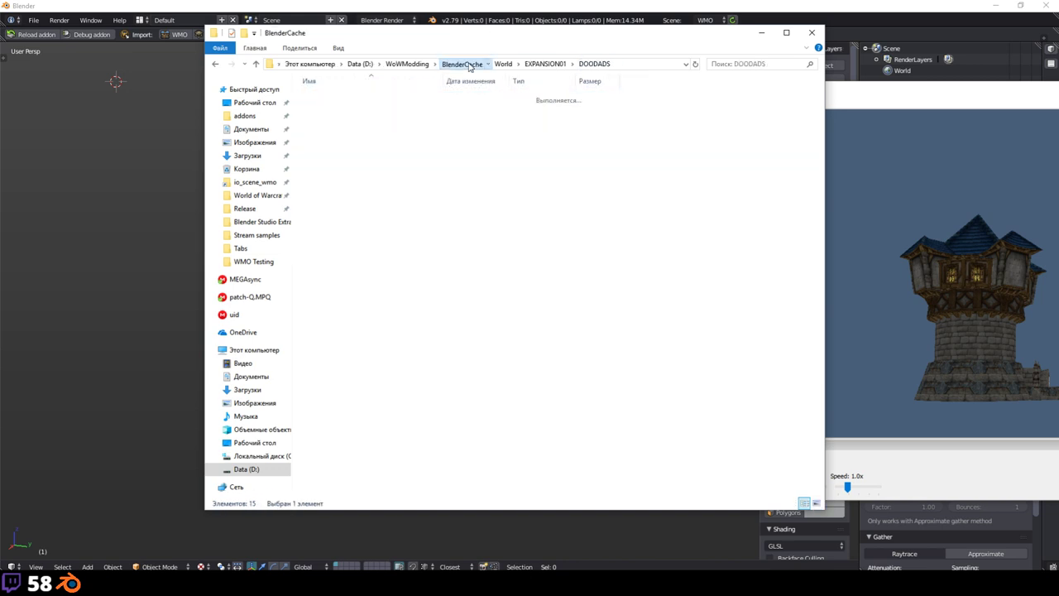
Step: Browse World\KHAZMODAN\BADLANDS\PASSIVEDOODADS\RUNE, go back up to World, and return to Blender
{"action": "double_click", "coordinate": [362, 205]}
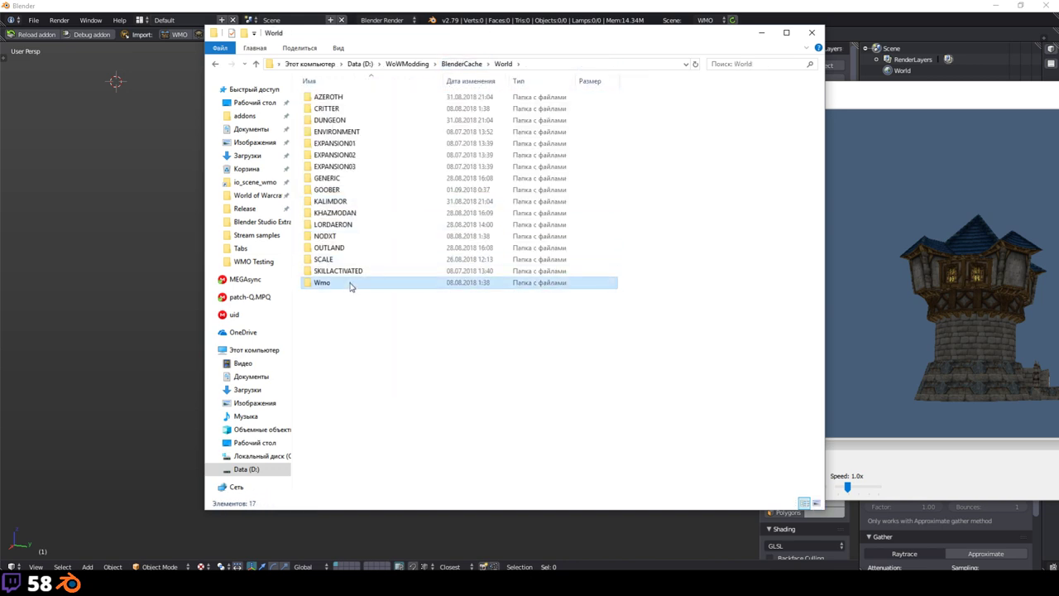
{"action": "double_click", "coordinate": [348, 213]}
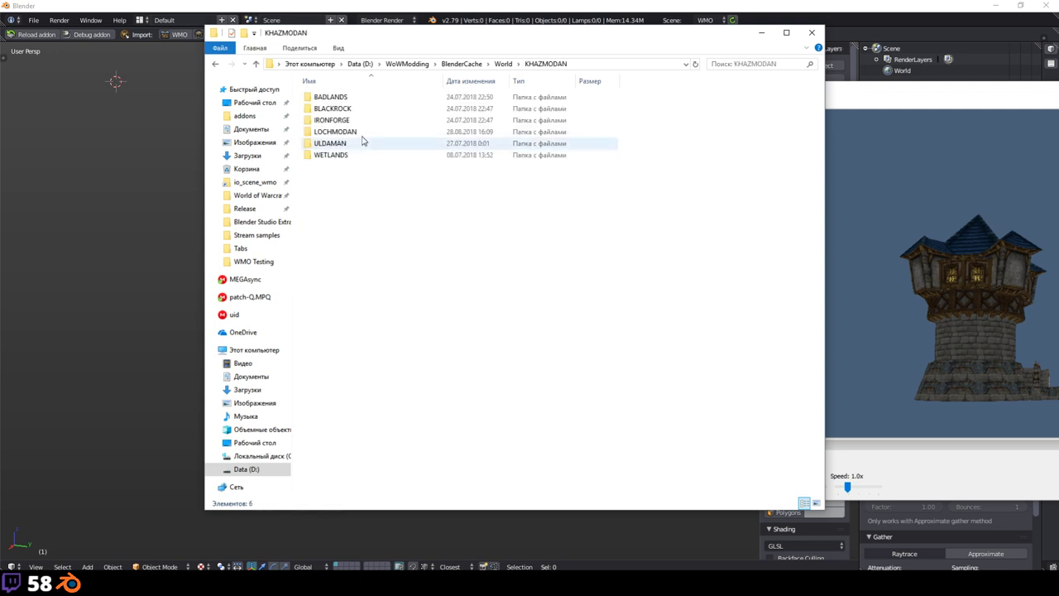
{"action": "double_click", "coordinate": [356, 98]}
{"action": "double_click", "coordinate": [359, 100]}
{"action": "left_click", "coordinate": [358, 99]}
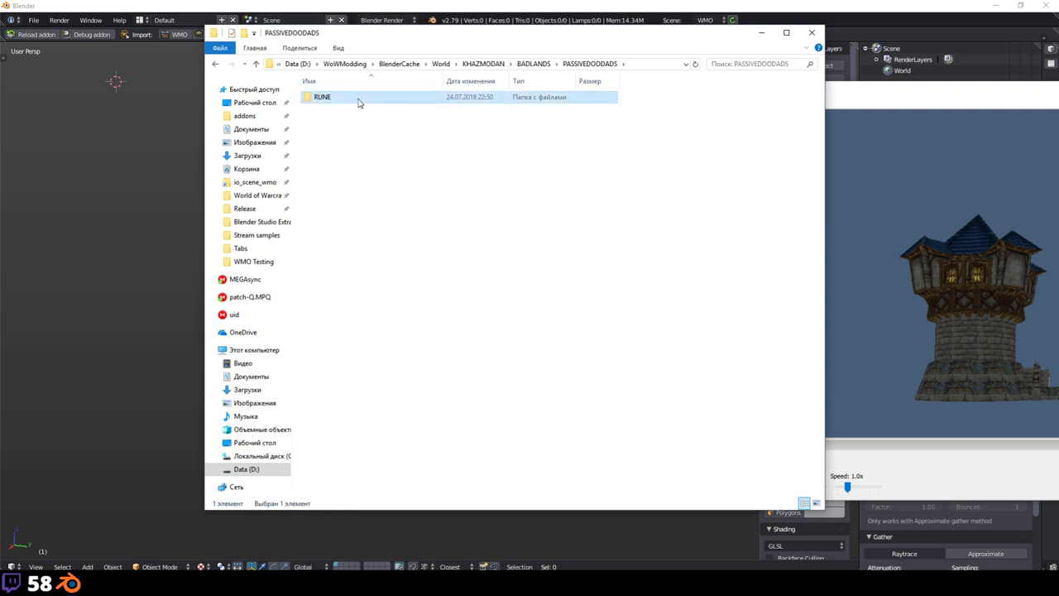
{"action": "double_click", "coordinate": [358, 99]}
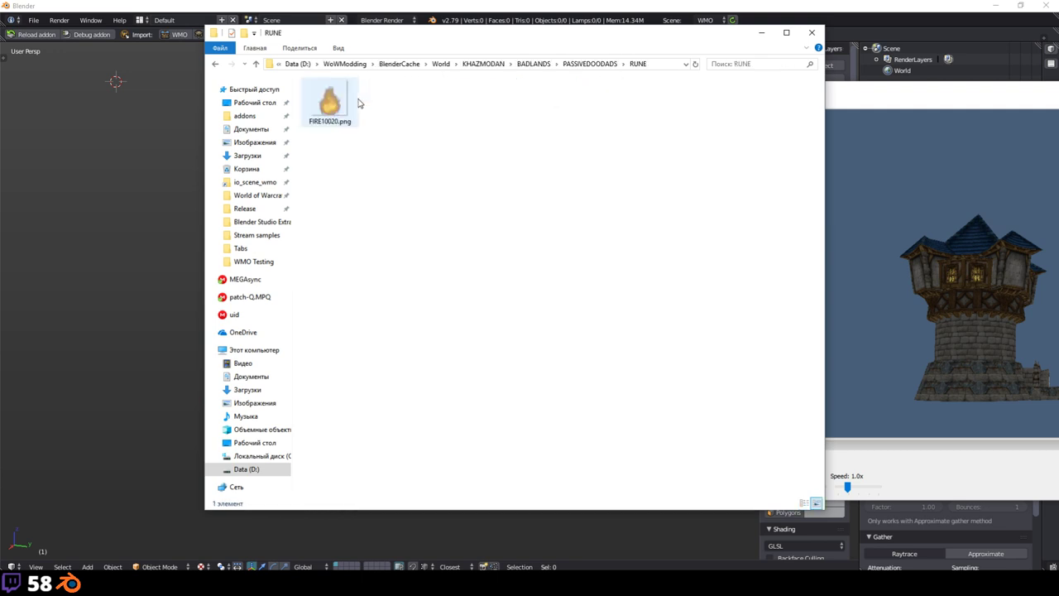
{"action": "left_click", "coordinate": [495, 69]}
{"action": "left_click", "coordinate": [501, 66]}
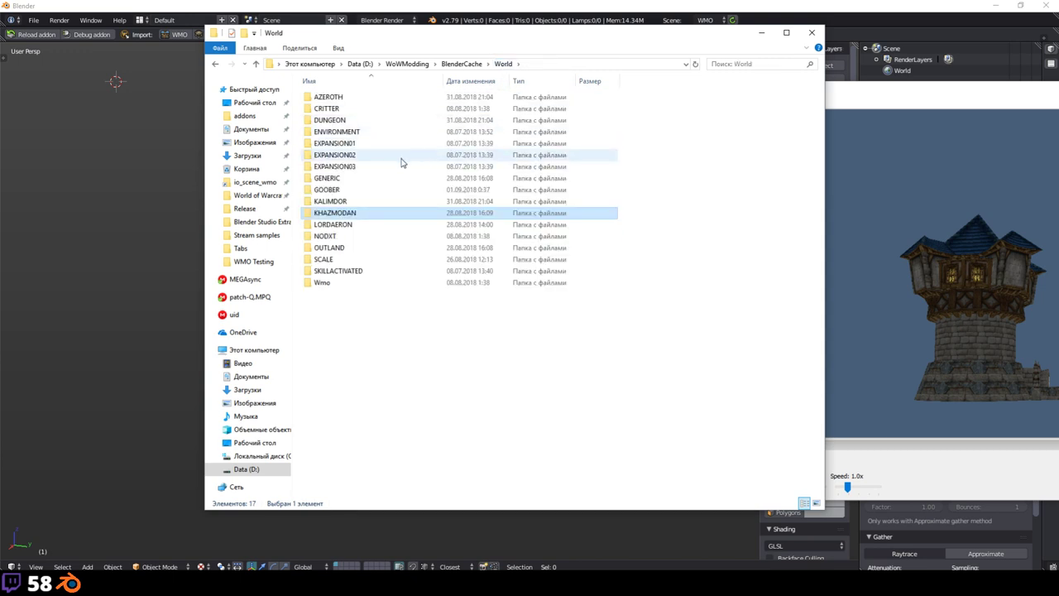
{"action": "left_click", "coordinate": [40, 190]}
{"action": "left_click", "coordinate": [39, 188]}
Step: Import the last WMO from the model viewer through the WoW add menu
{"action": "key", "text": "alt+Tab"}
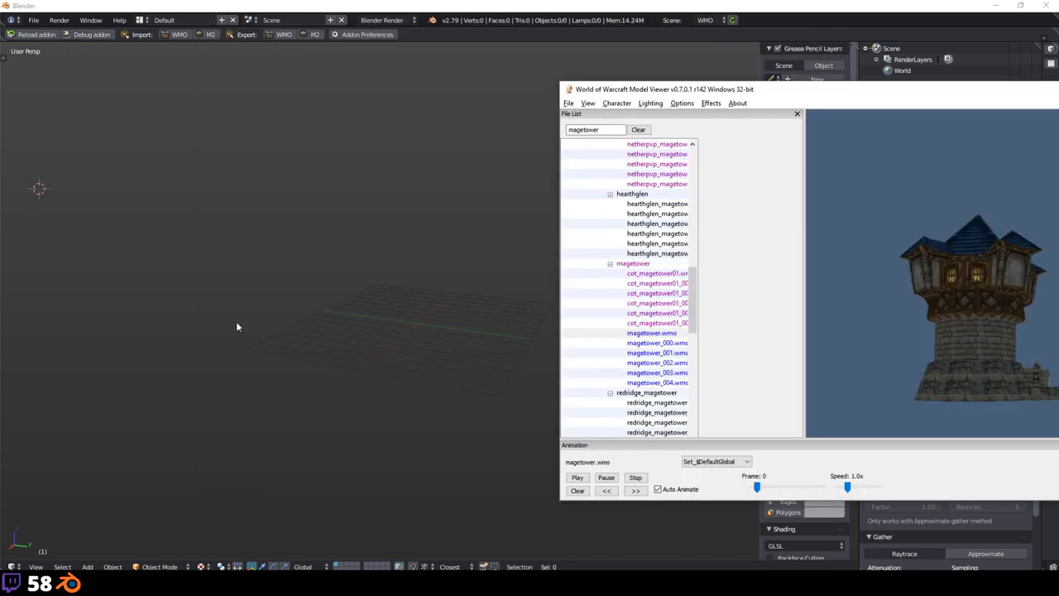
{"action": "left_click", "coordinate": [265, 151]}
{"action": "key", "text": "shift+a"}
{"action": "mouse_move", "coordinate": [248, 130]}
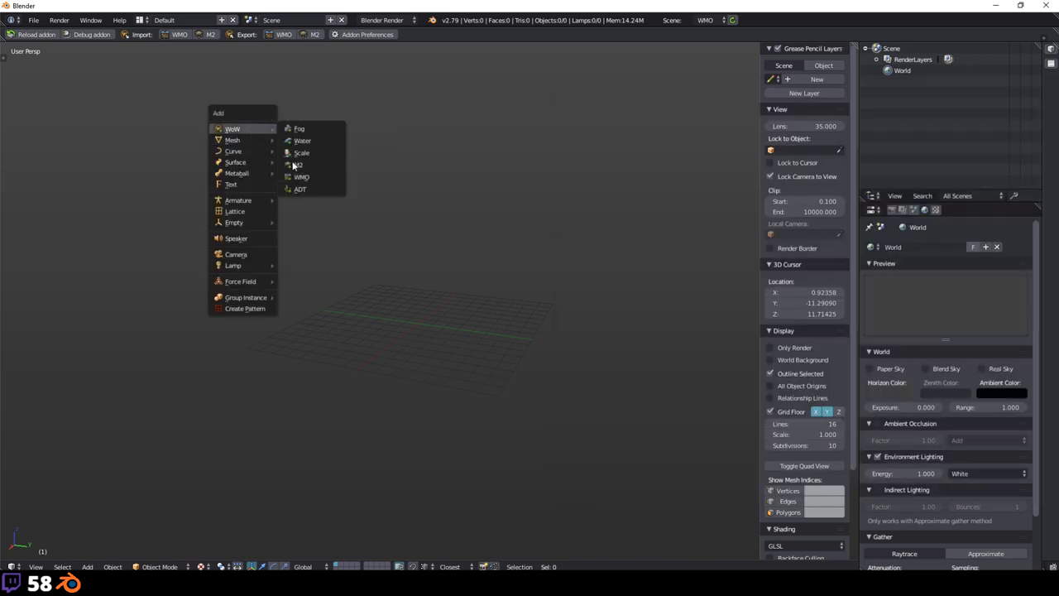
{"action": "left_click", "coordinate": [302, 177]}
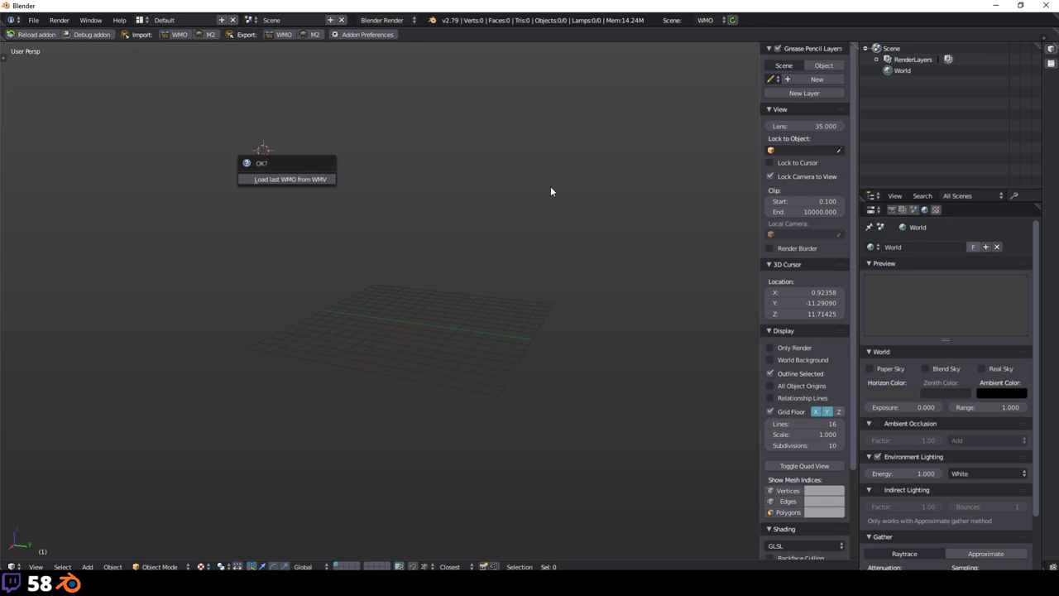
{"action": "key", "text": "Return"}
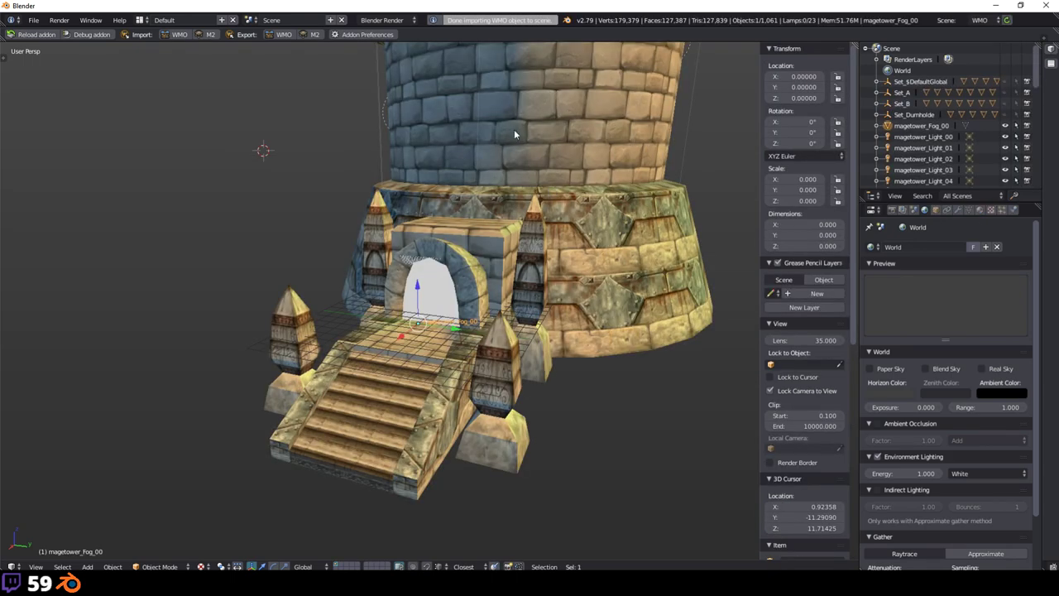
Step: Zoom and orbit into the tower toward a lit window and its interior
{"action": "scroll", "coordinate": [510, 130], "scroll_direction": "up", "scroll_amount": 3}
{"action": "middle_click_drag", "start_coordinate": [511, 130], "coordinate": [452, 296]}
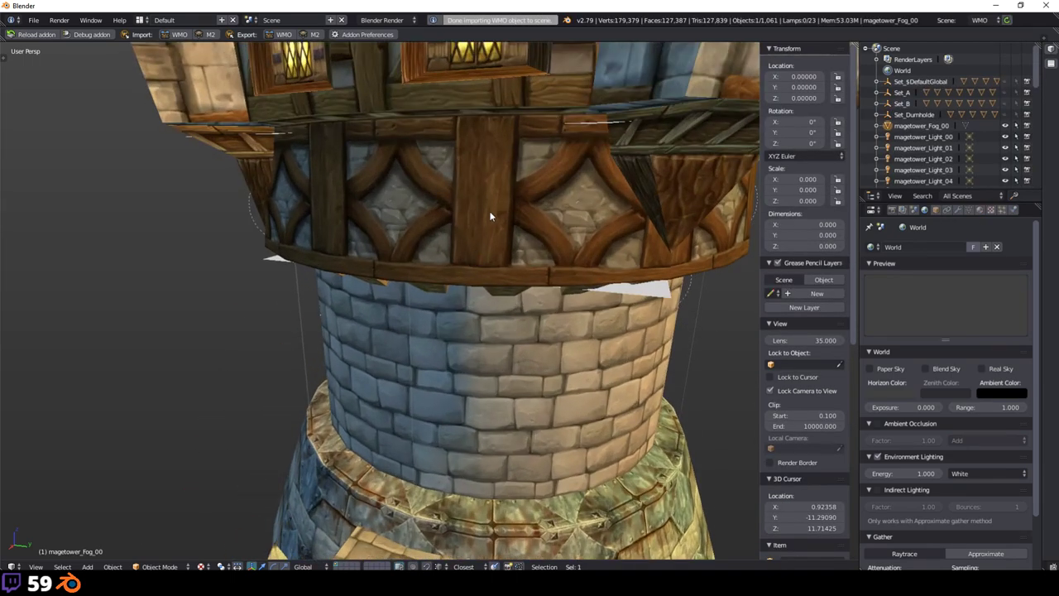
{"action": "middle_click_drag", "start_coordinate": [491, 216], "coordinate": [467, 395]}
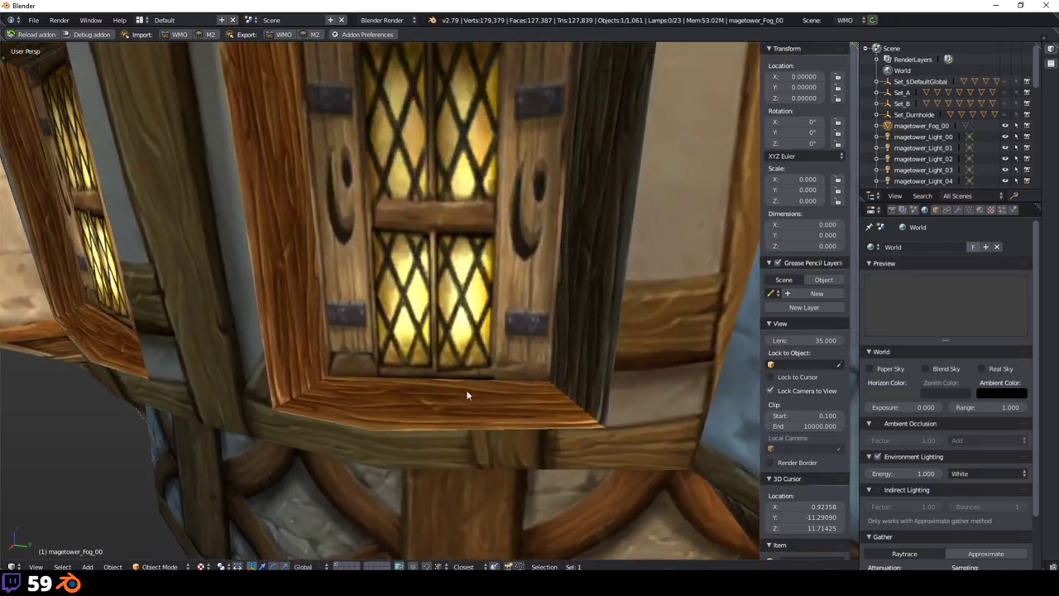
{"action": "scroll", "coordinate": [467, 395], "scroll_direction": "up", "scroll_amount": 10}
{"action": "middle_click_drag", "start_coordinate": [466, 333], "coordinate": [280, 293]}
Step: In the WMO tools, hide the floor plane, show portals, and toggle collision geometry
{"action": "key", "text": "t"}
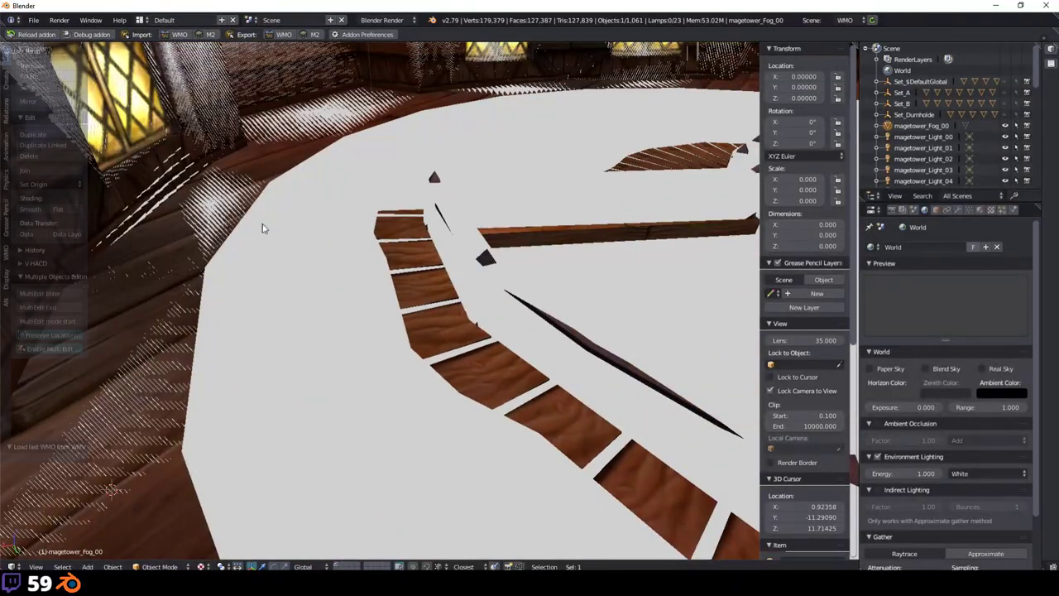
{"action": "left_click", "coordinate": [7, 255]}
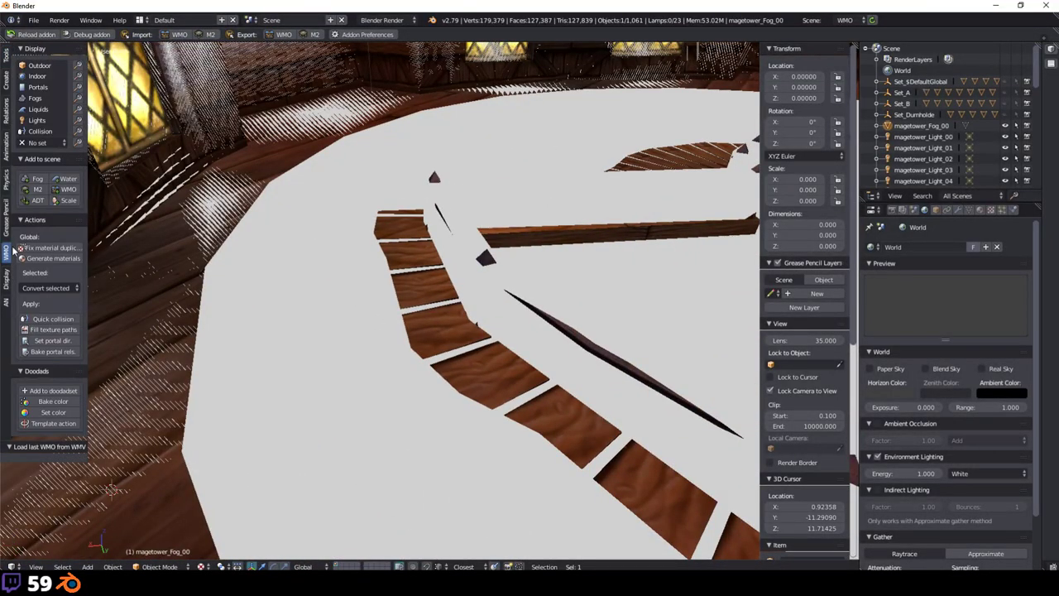
{"action": "left_click", "coordinate": [47, 144]}
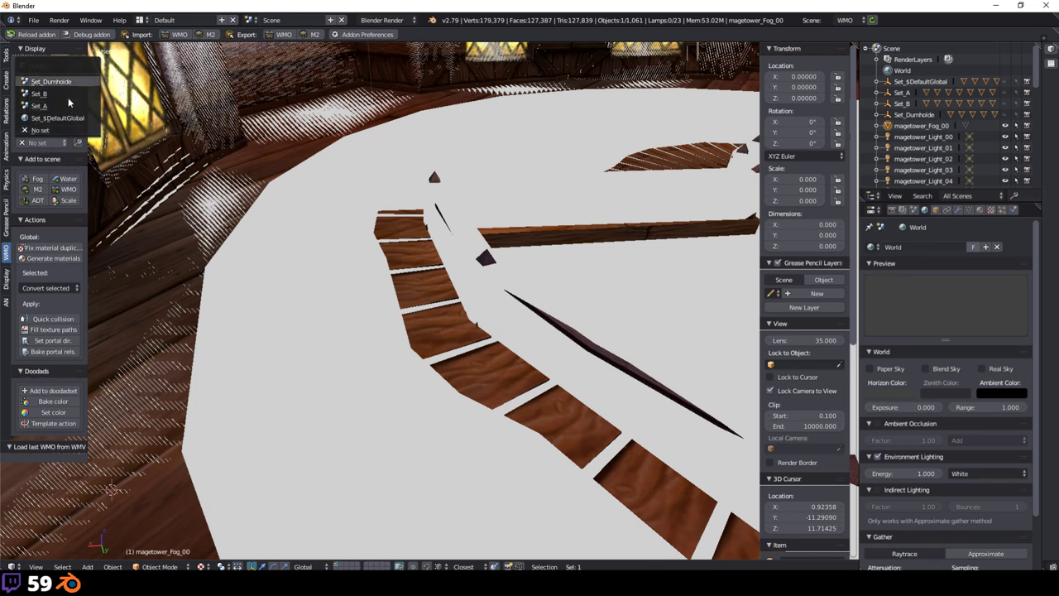
{"action": "left_click", "coordinate": [182, 119]}
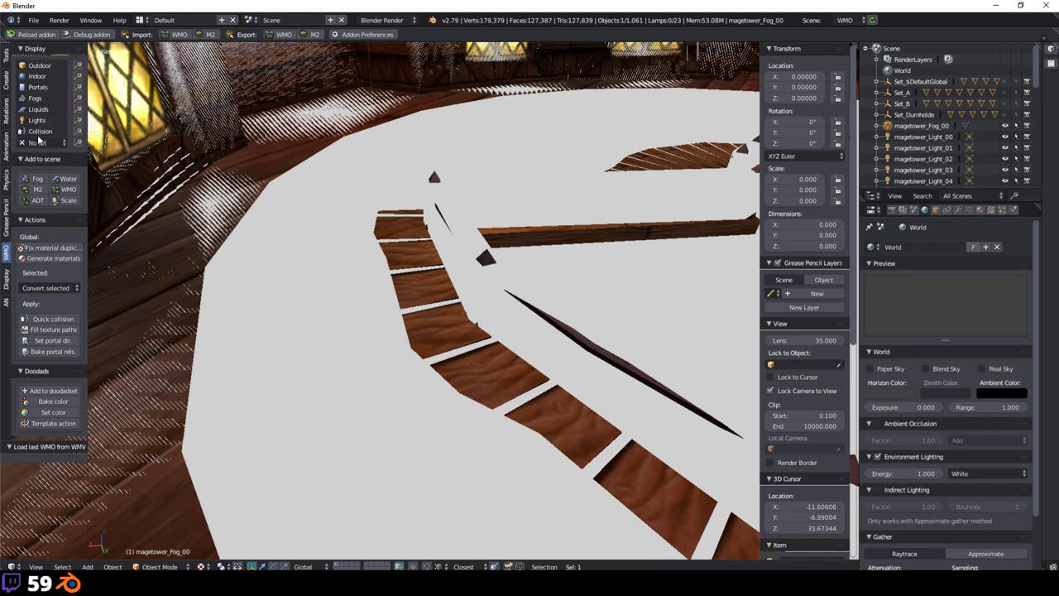
{"action": "left_click", "coordinate": [33, 77]}
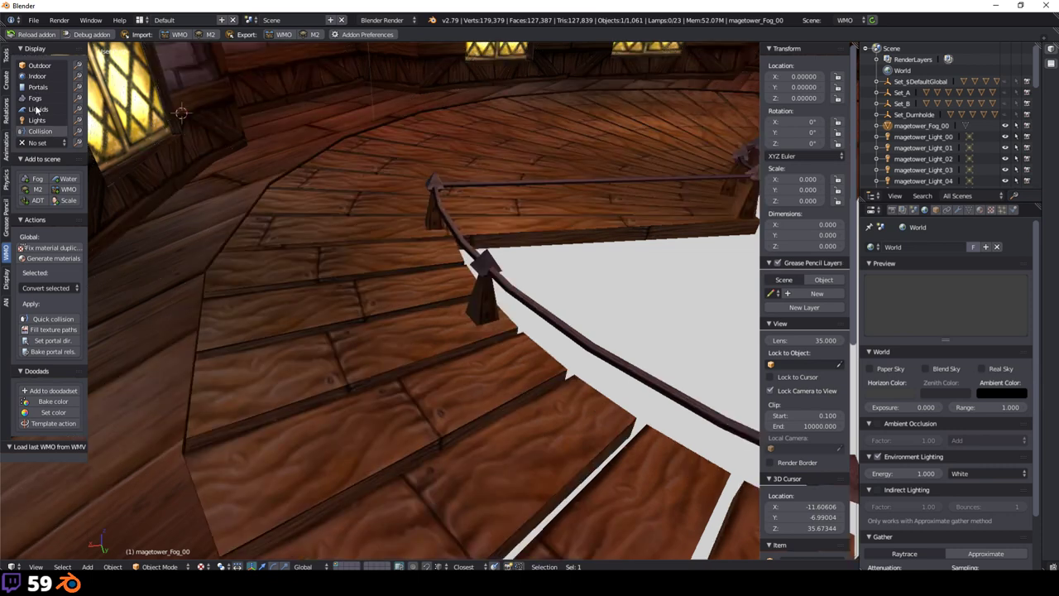
{"action": "left_click", "coordinate": [35, 99]}
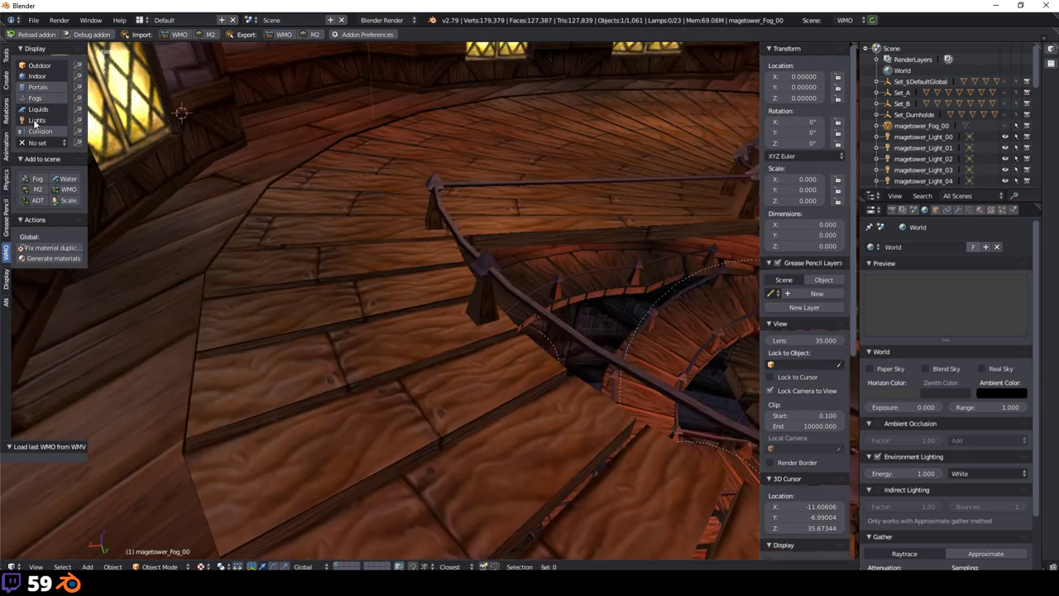
{"action": "left_click", "coordinate": [38, 132]}
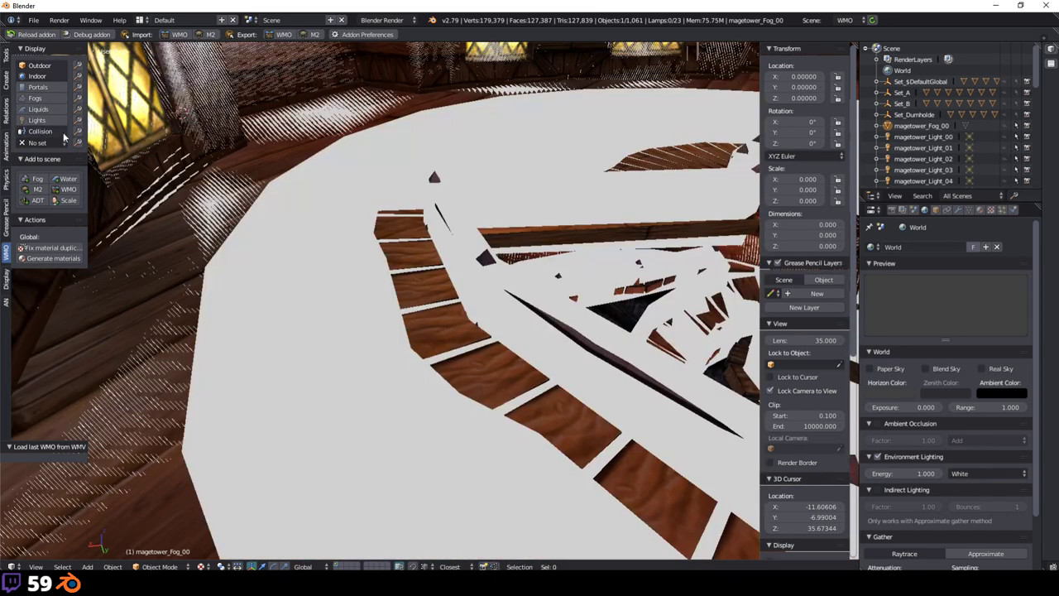
{"action": "left_click", "coordinate": [40, 132]}
Step: Load the Set_A doodad set into the tower
{"action": "left_click", "coordinate": [41, 142]}
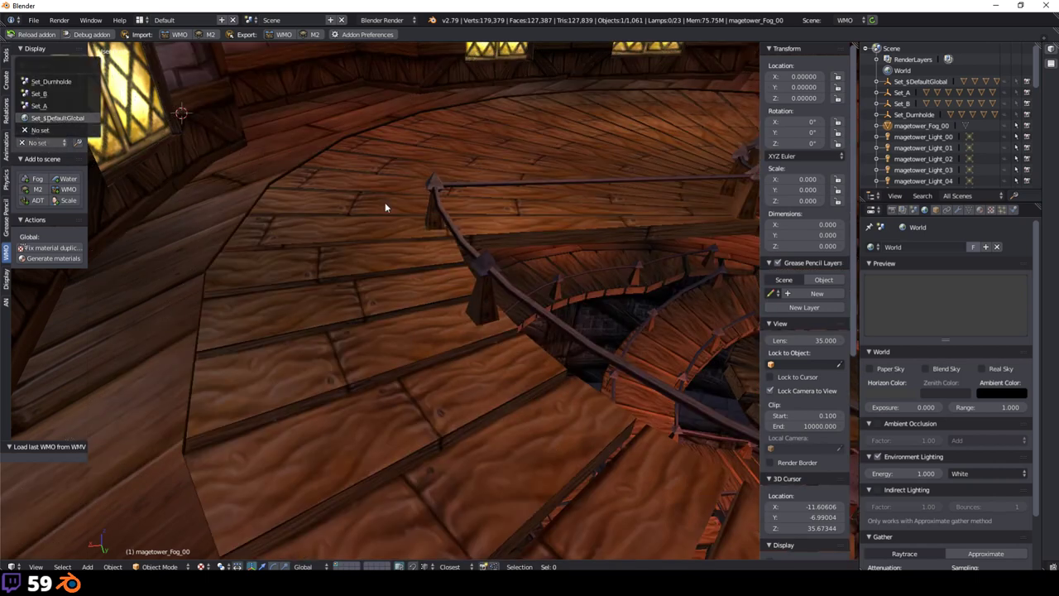
{"action": "middle_click_drag", "start_coordinate": [513, 214], "coordinate": [348, 248]}
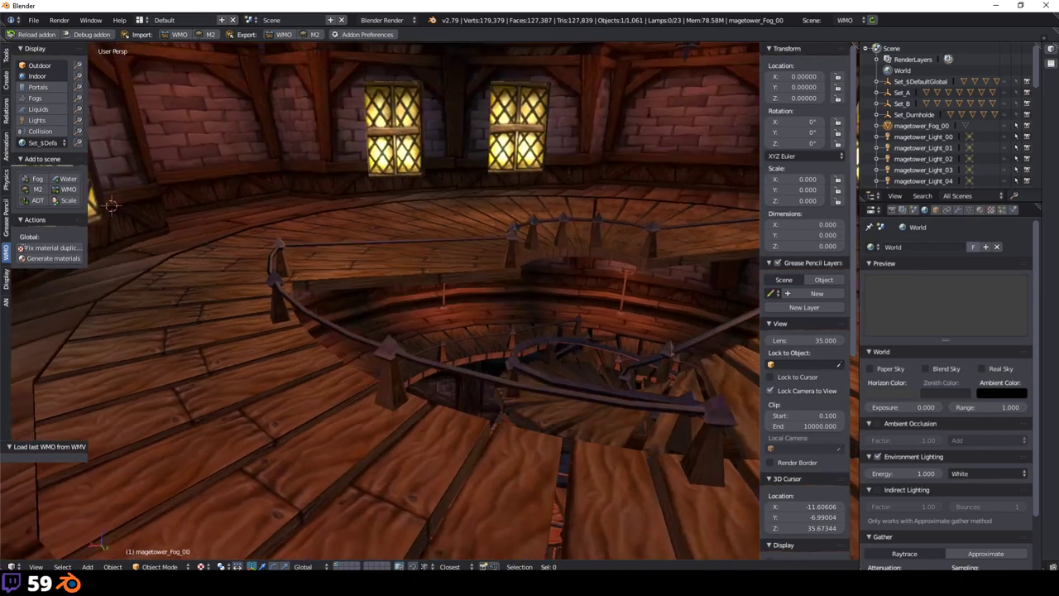
{"action": "left_click", "coordinate": [46, 143]}
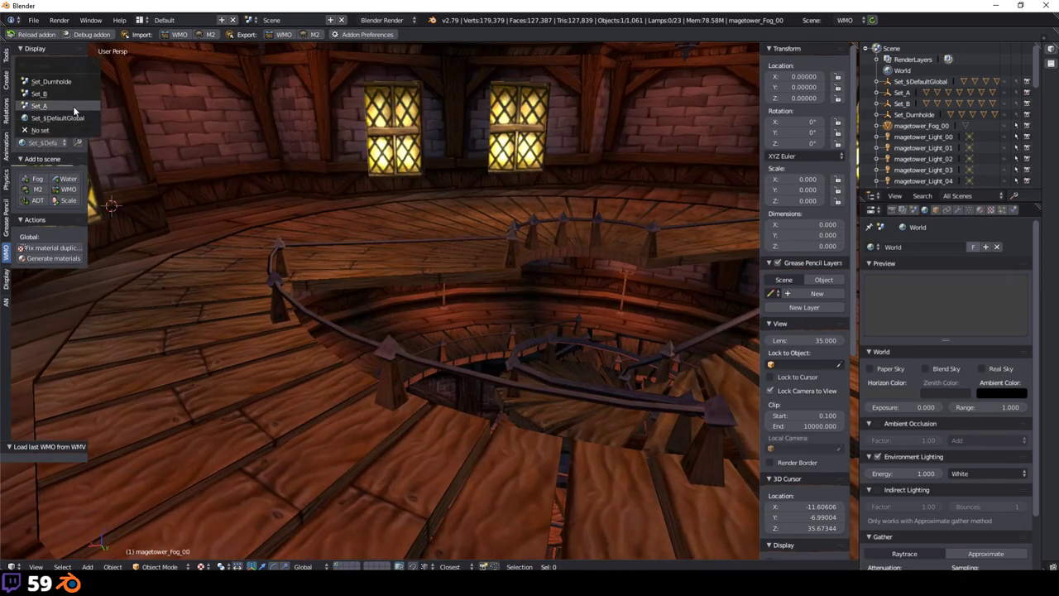
{"action": "middle_click_drag", "start_coordinate": [356, 176], "coordinate": [445, 313]}
Step: Frame the tall book stack and move it along Y to -4.78378
{"action": "right_click", "coordinate": [411, 271]}
{"action": "key", "text": "KP_Decimal"}
{"action": "scroll", "coordinate": [445, 314], "scroll_direction": "down", "scroll_amount": 5}
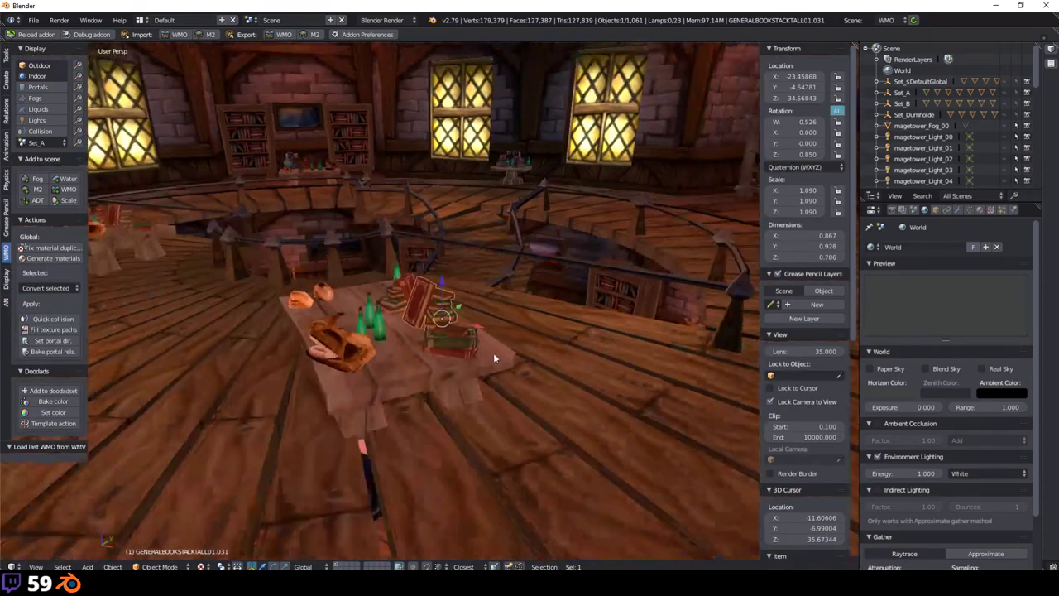
{"action": "middle_click_drag", "start_coordinate": [493, 353], "coordinate": [457, 348]}
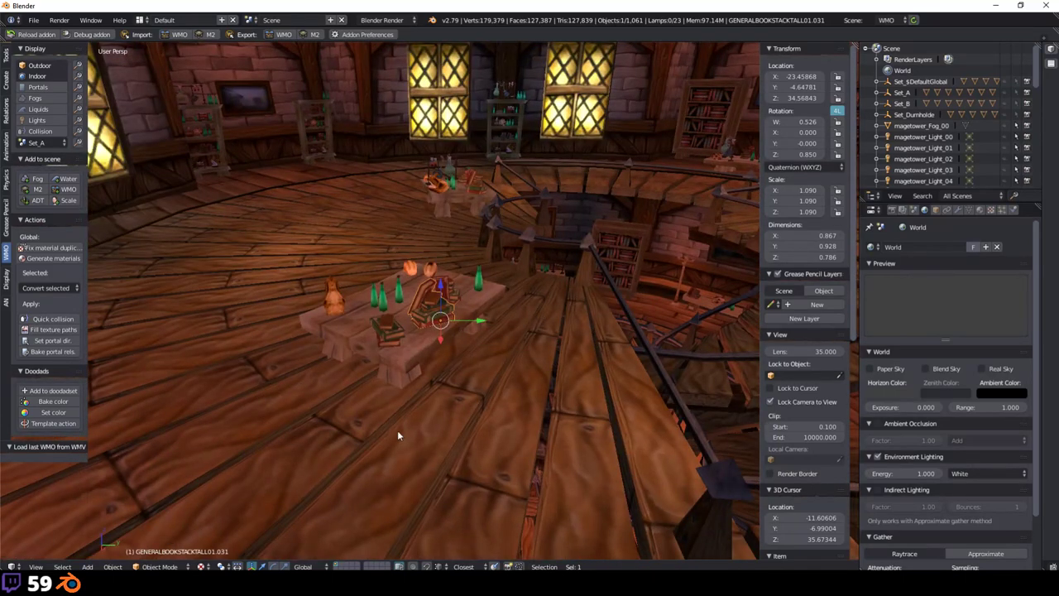
{"action": "key", "text": "g"}
{"action": "key", "text": "y"}
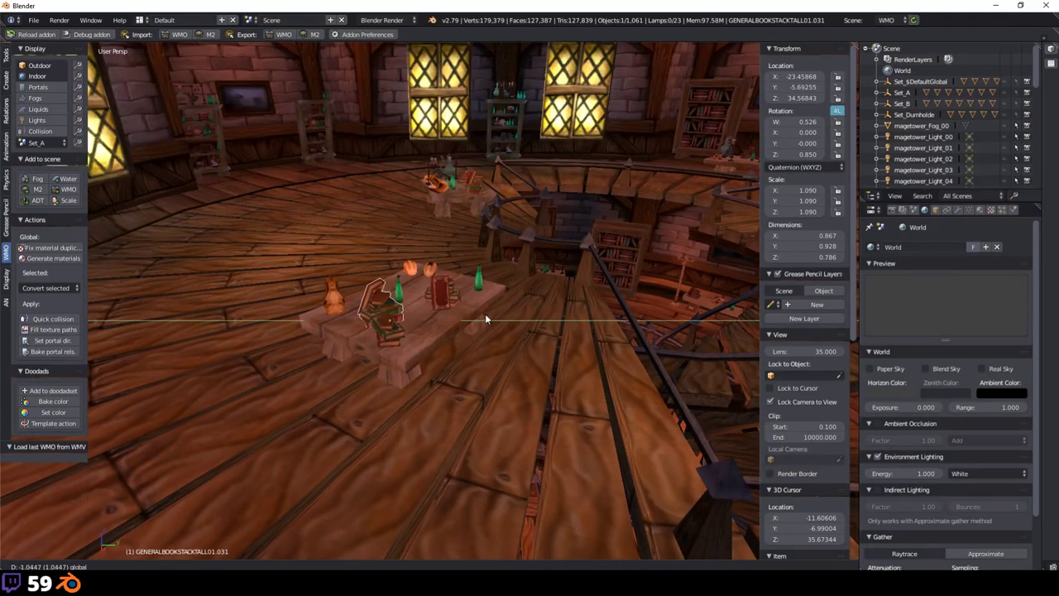
{"action": "left_click", "coordinate": [478, 341]}
Step: Apply Object Transform to the tall book stack via the 'apply' command search
{"action": "right_click", "coordinate": [475, 348]}
{"action": "right_click", "coordinate": [445, 312]}
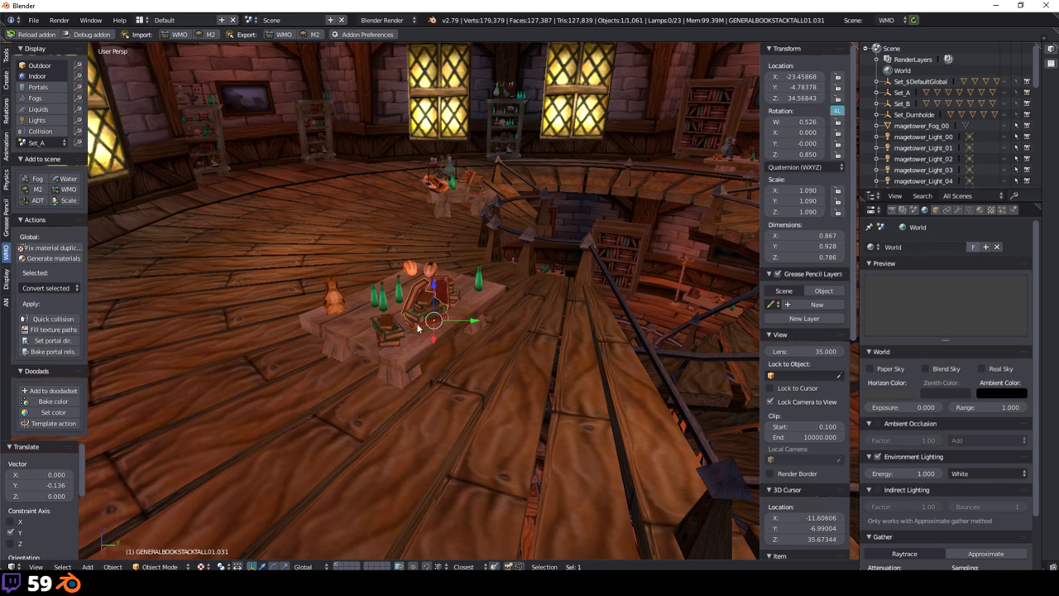
{"action": "key", "text": "shift+a"}
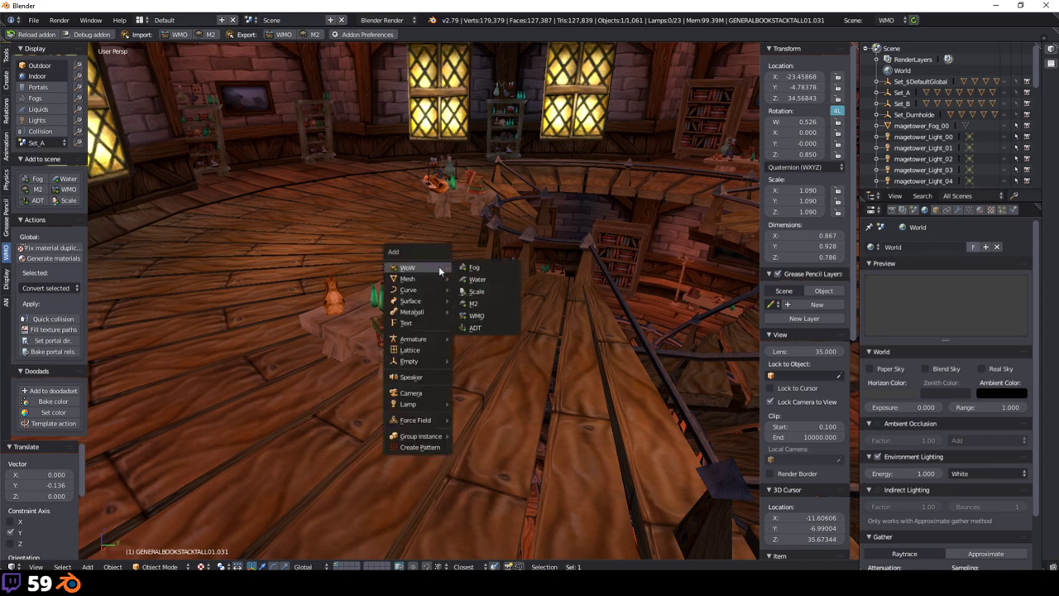
{"action": "left_click", "coordinate": [372, 204]}
{"action": "key", "text": "space"}
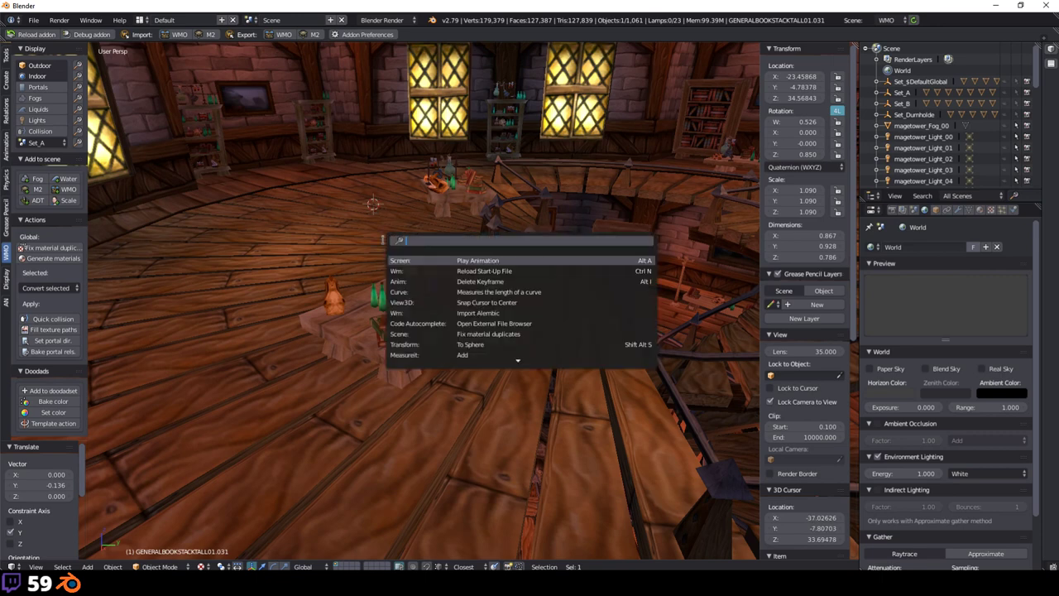
{"action": "type", "text": "apply"}
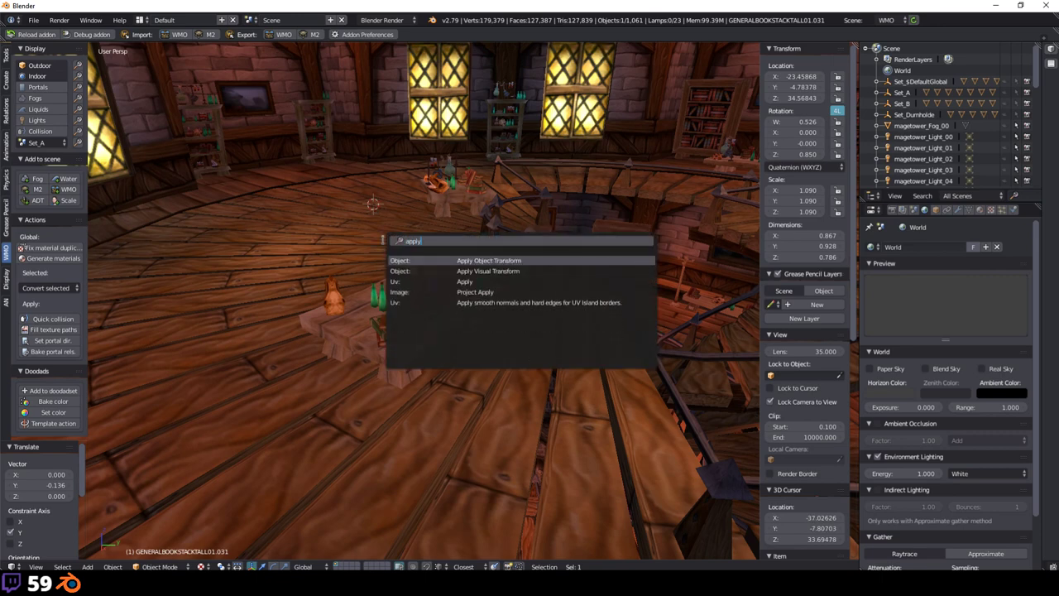
{"action": "key", "text": "Return"}
Step: Show the object tools and select neighbouring books on the table to inspect them
{"action": "scroll", "coordinate": [436, 314], "scroll_direction": "up", "scroll_amount": 1}
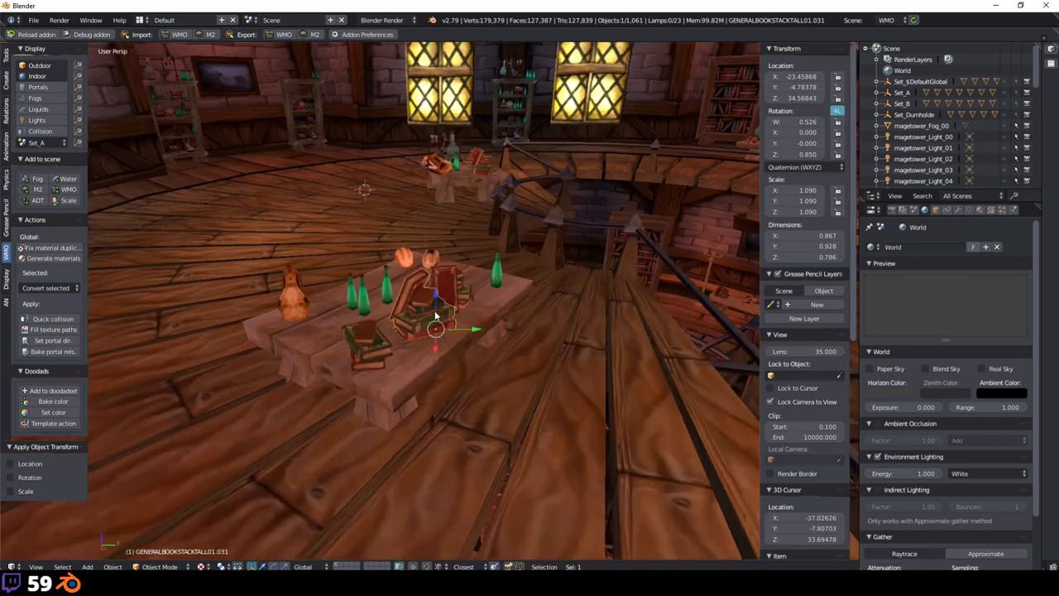
{"action": "scroll", "coordinate": [436, 315], "scroll_direction": "up", "scroll_amount": 1}
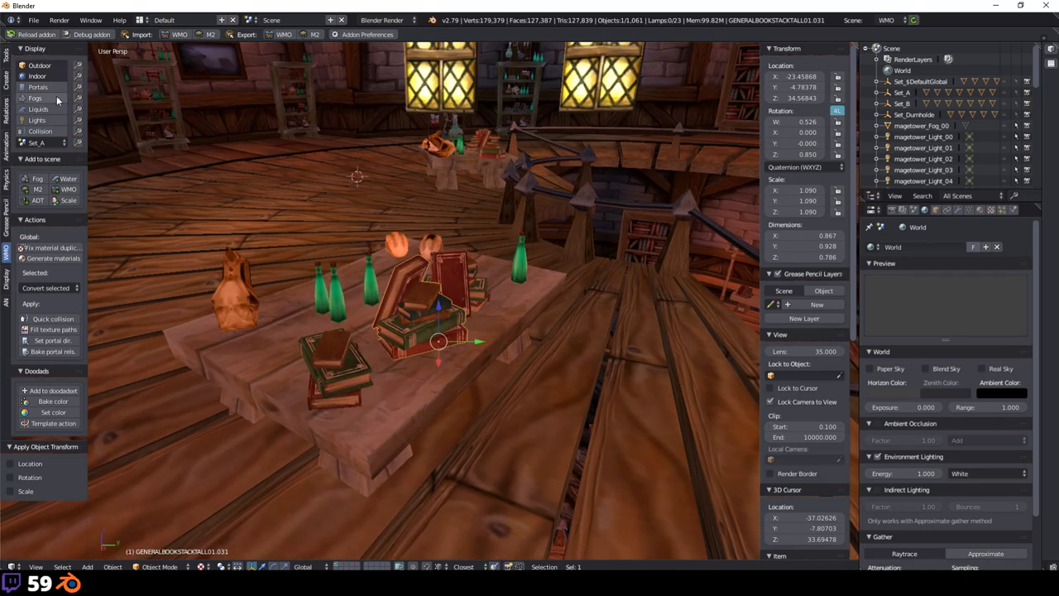
{"action": "left_click", "coordinate": [8, 55]}
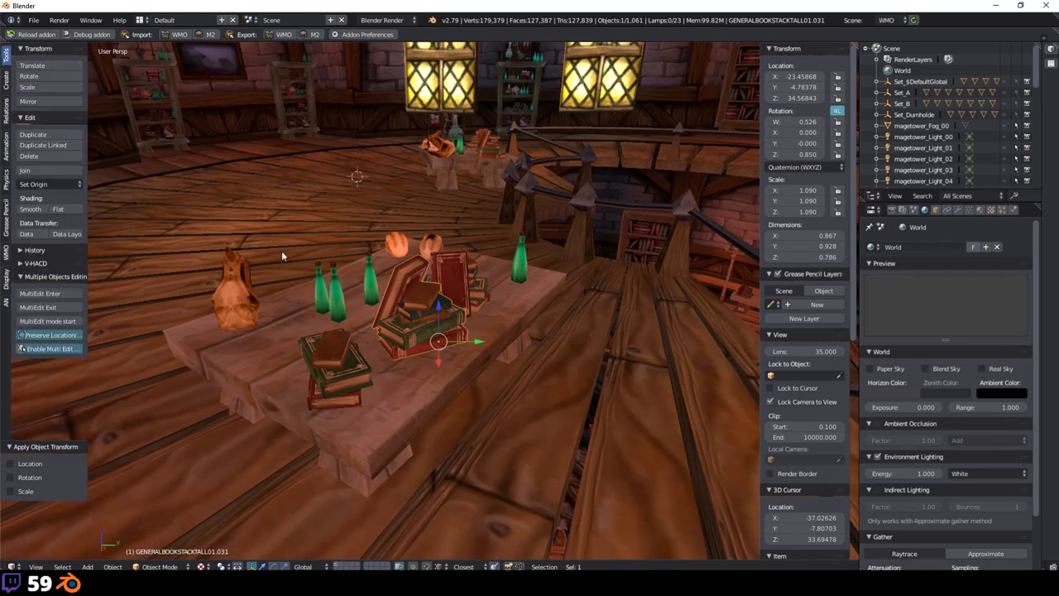
{"action": "right_click", "coordinate": [419, 298]}
{"action": "right_click", "coordinate": [422, 313]}
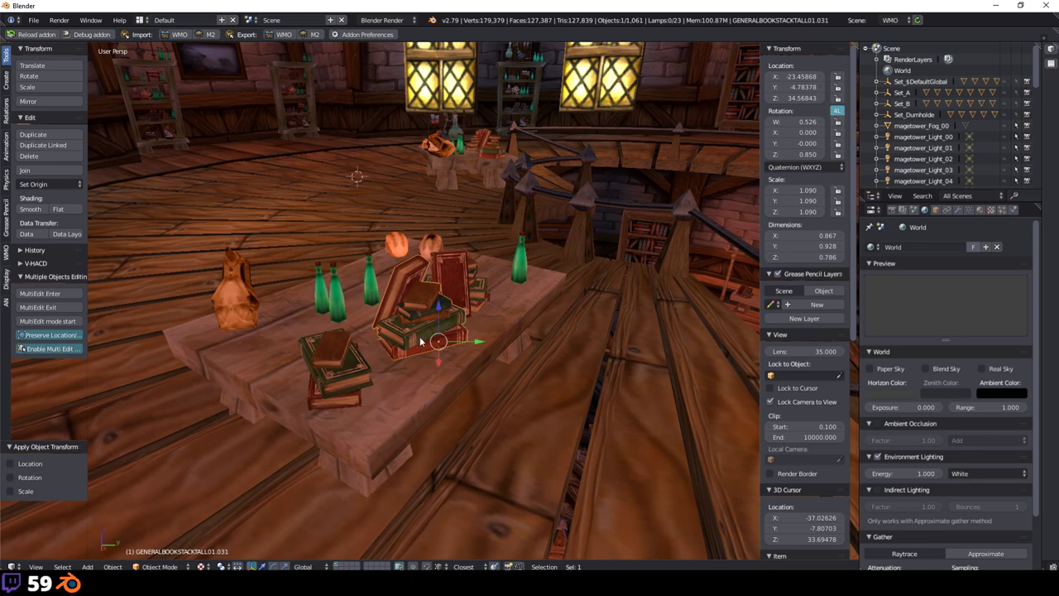
{"action": "middle_click_drag", "start_coordinate": [434, 331], "coordinate": [480, 319]}
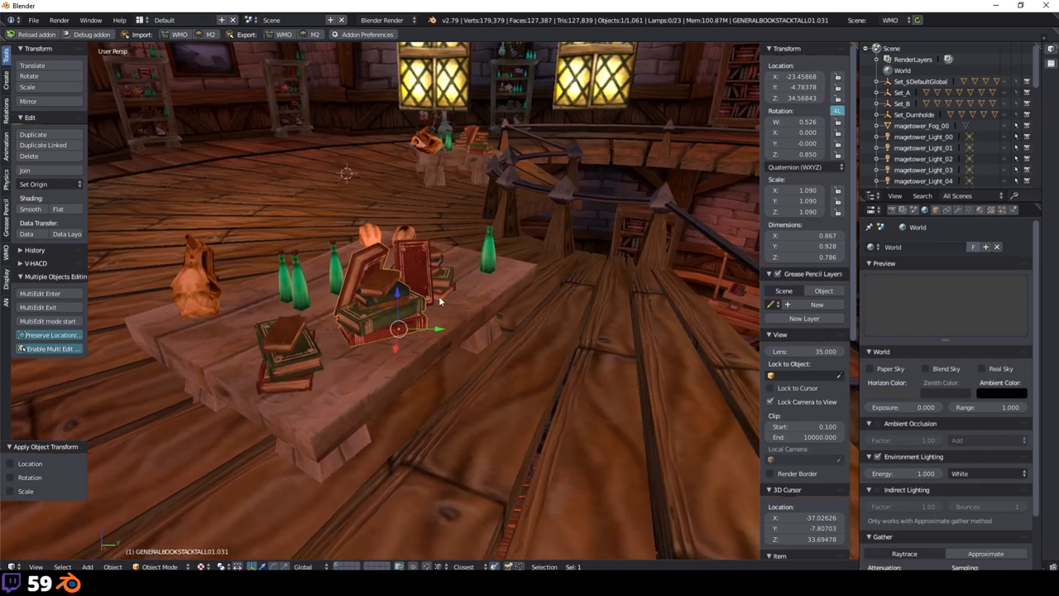
{"action": "left_click", "coordinate": [166, 585]}
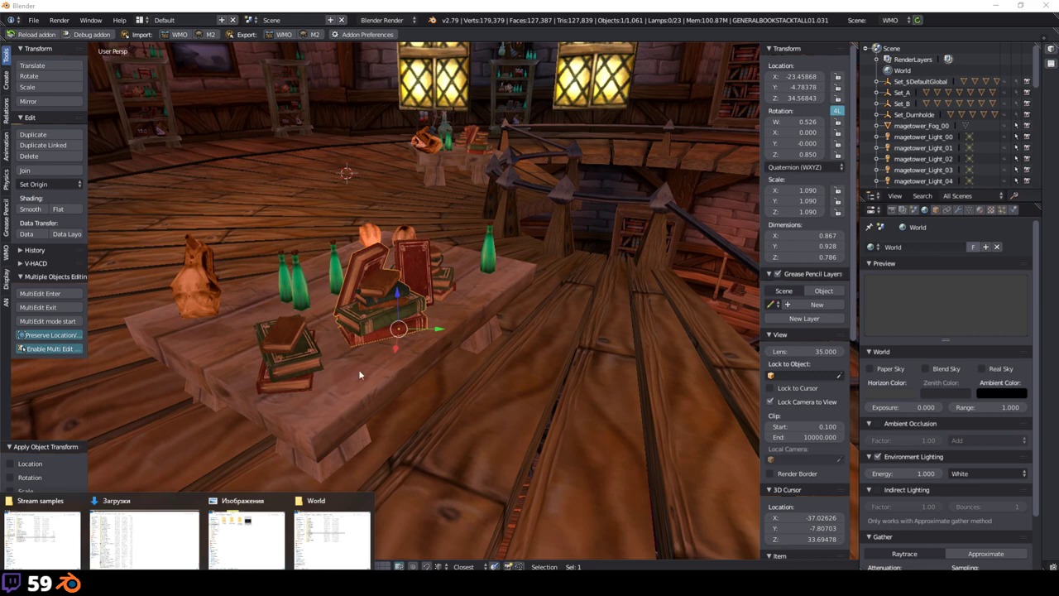
{"action": "right_click", "coordinate": [264, 356]}
{"action": "right_click", "coordinate": [414, 276]}
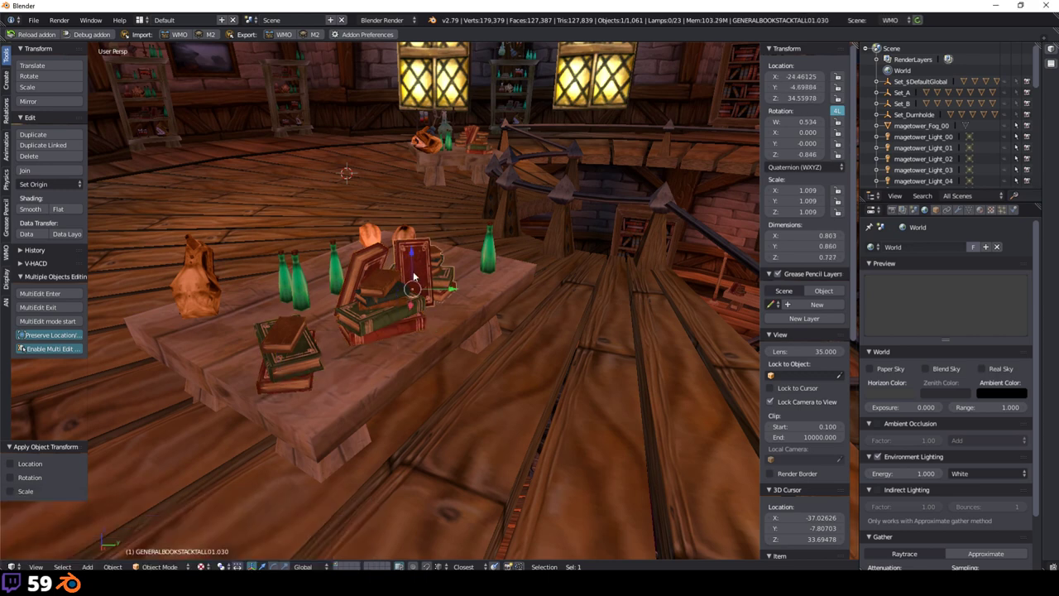
{"action": "middle_click_drag", "start_coordinate": [517, 241], "coordinate": [443, 314]}
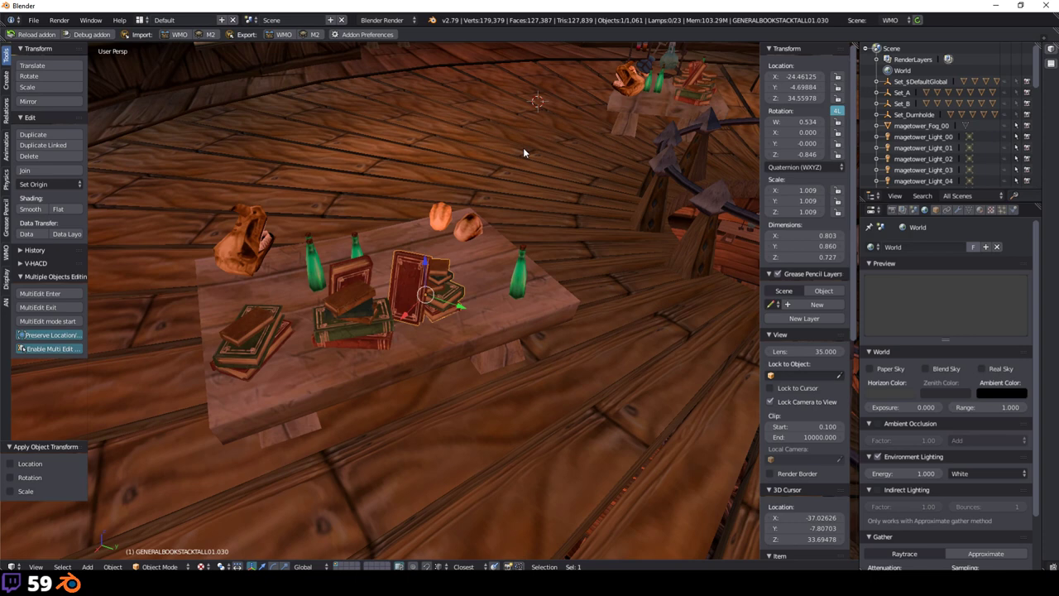
Step: Deselect everything and switch the tower's doodad set from Set_A to Set_B
{"action": "scroll", "coordinate": [522, 147], "scroll_direction": "down", "scroll_amount": 5}
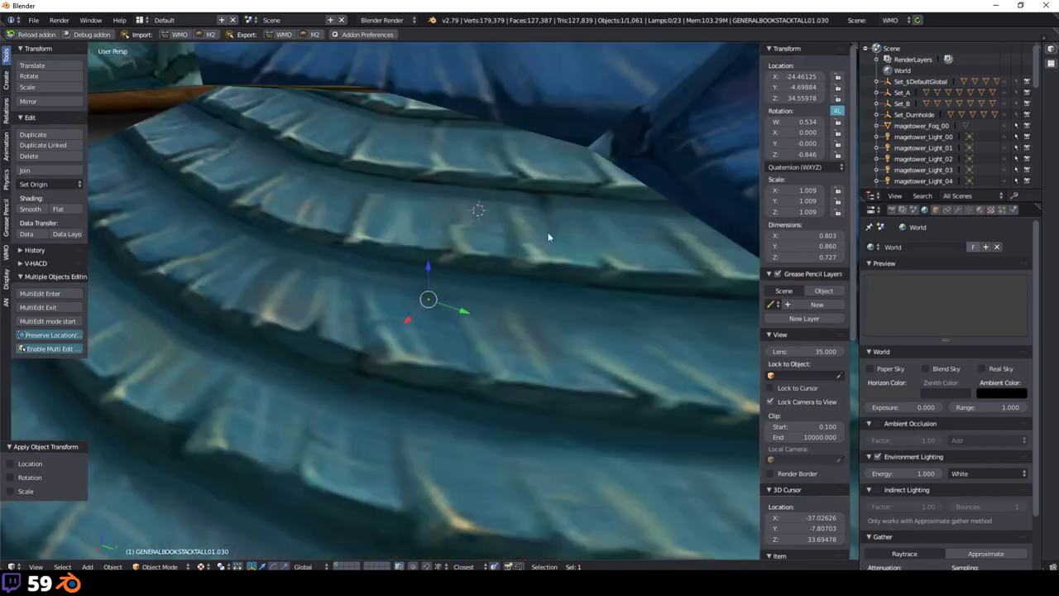
{"action": "scroll", "coordinate": [546, 234], "scroll_direction": "up", "scroll_amount": 2}
{"action": "middle_click_drag", "start_coordinate": [548, 271], "coordinate": [49, 183]}
{"action": "key", "text": "a"}
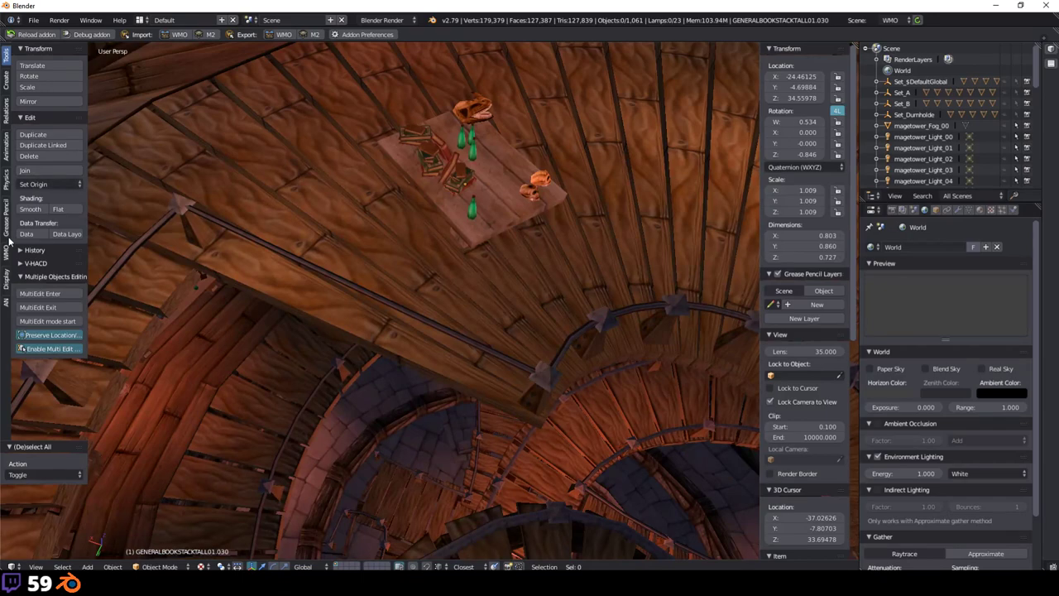
{"action": "left_click", "coordinate": [6, 252]}
{"action": "left_click", "coordinate": [45, 142]}
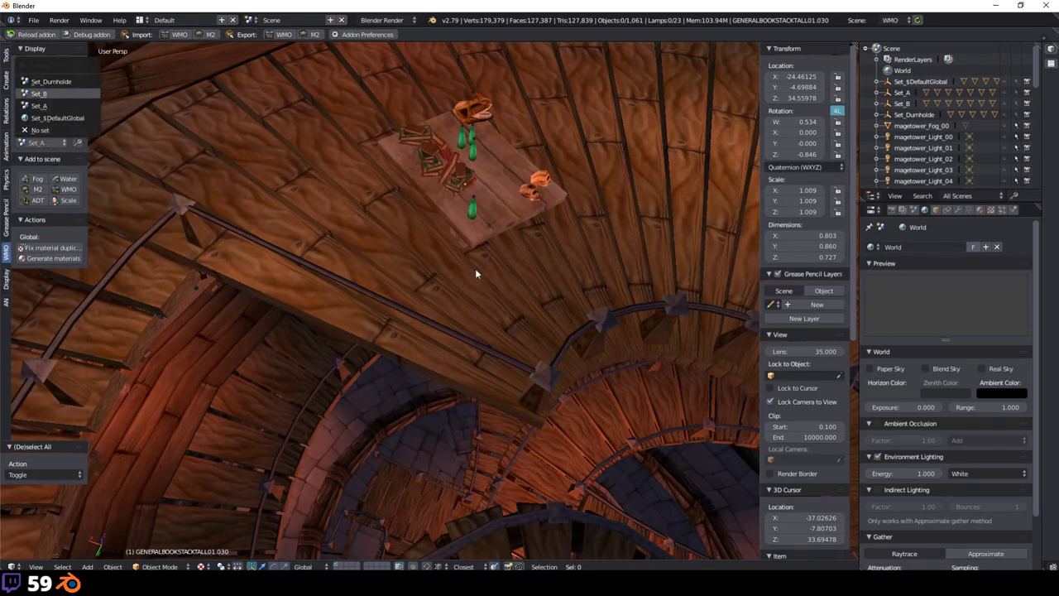
{"action": "middle_click_drag", "start_coordinate": [491, 279], "coordinate": [364, 285]}
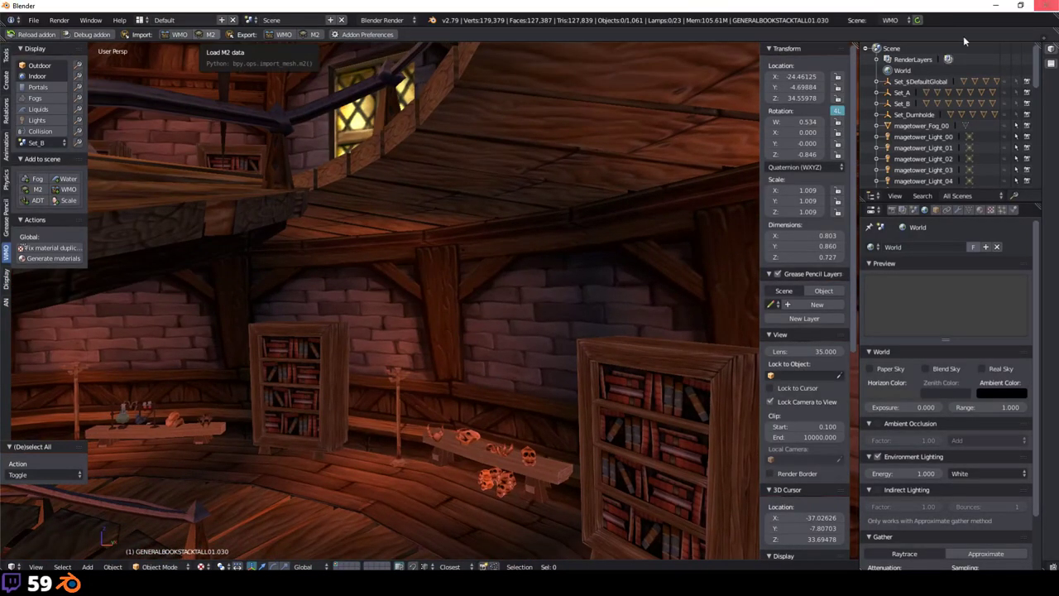
Step: Start a new empty file, discarding the mage tower scene
{"action": "left_click", "coordinate": [33, 20]}
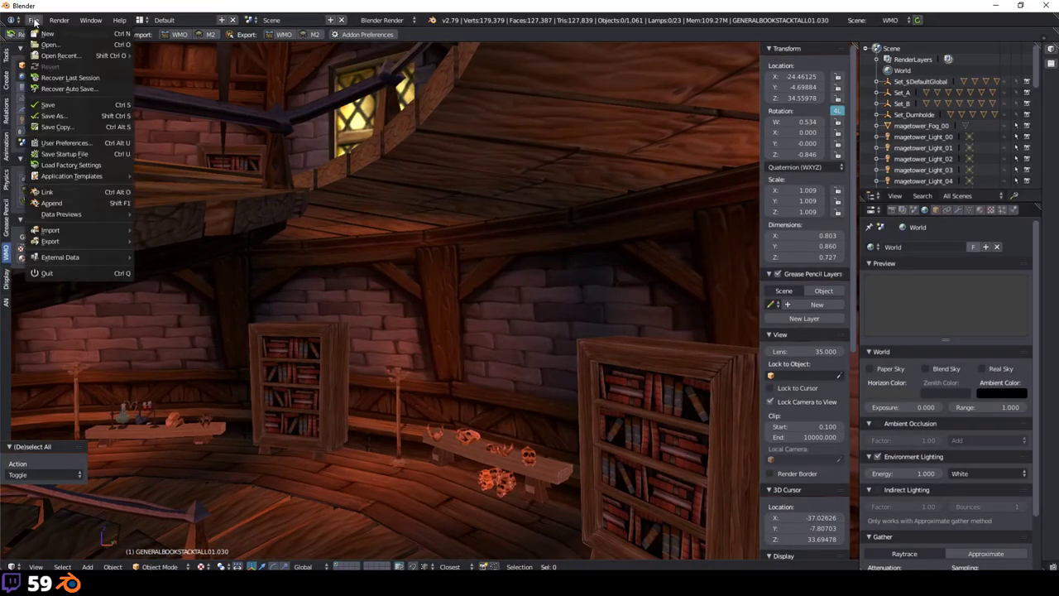
{"action": "left_click", "coordinate": [51, 33]}
{"action": "left_click", "coordinate": [74, 51]}
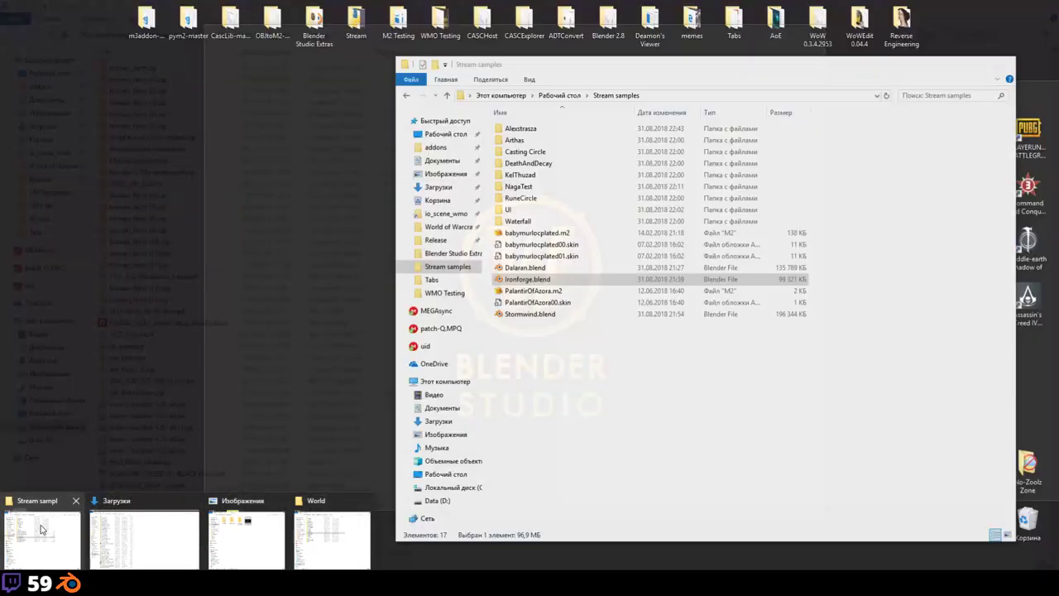
Step: Check the Arthas folder in Stream samples, then open Blender's Import M2 browser
{"action": "left_click", "coordinate": [46, 523]}
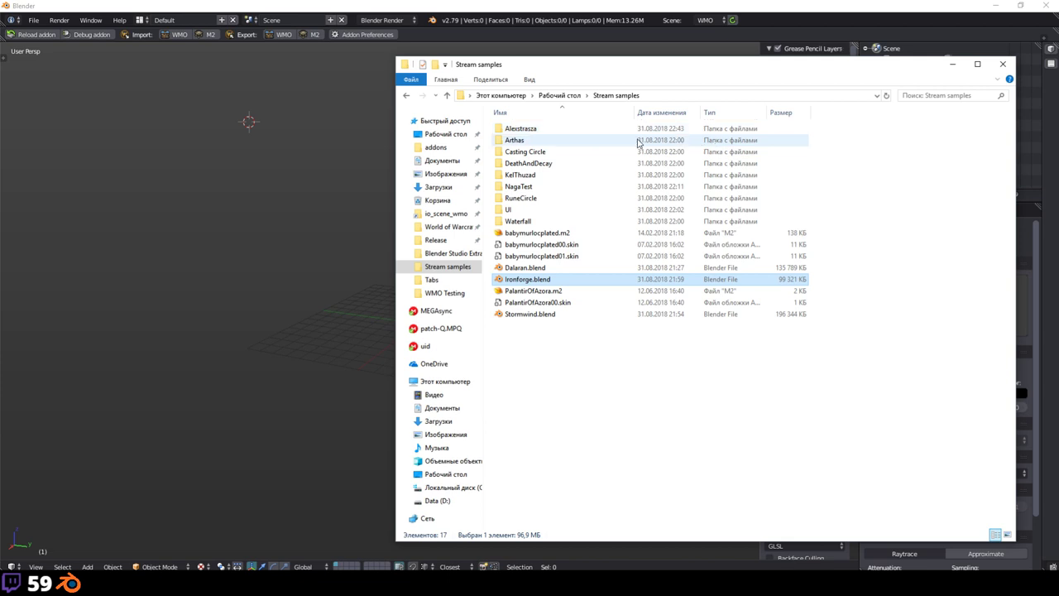
{"action": "double_click", "coordinate": [637, 142]}
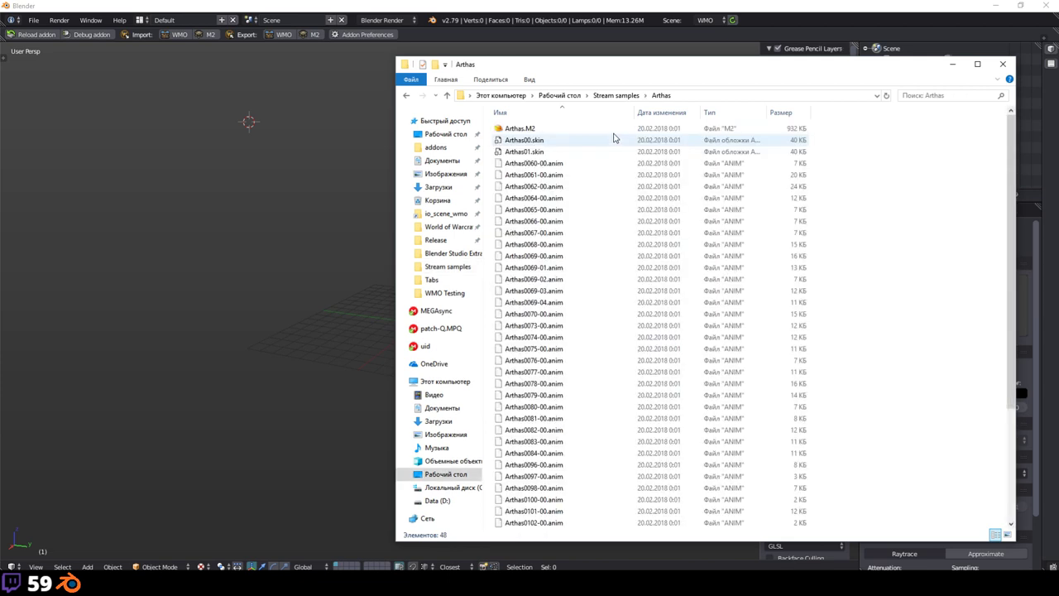
{"action": "left_click", "coordinate": [405, 96]}
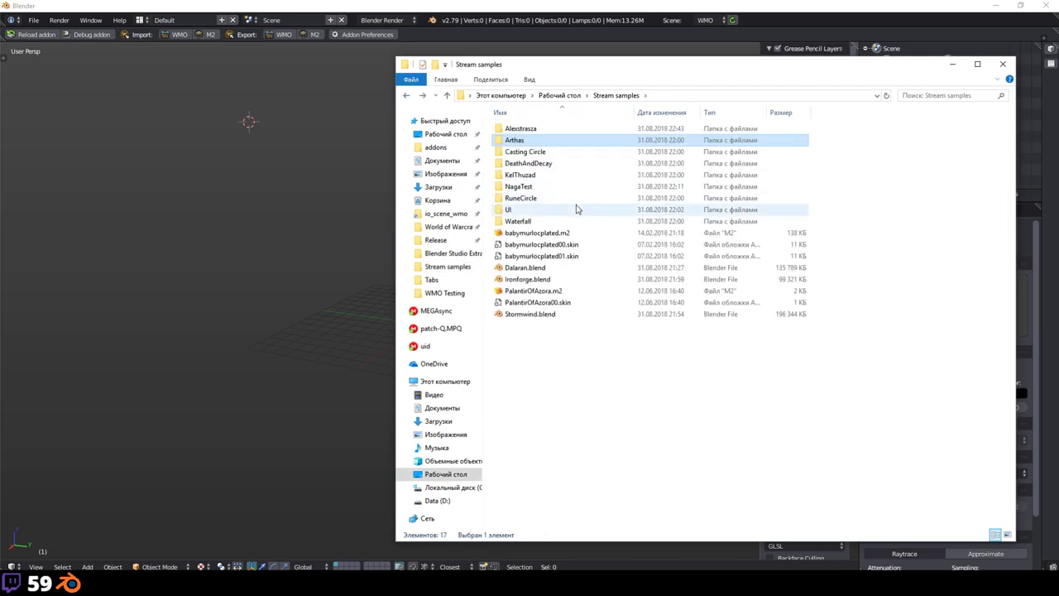
{"action": "left_click", "coordinate": [356, 192]}
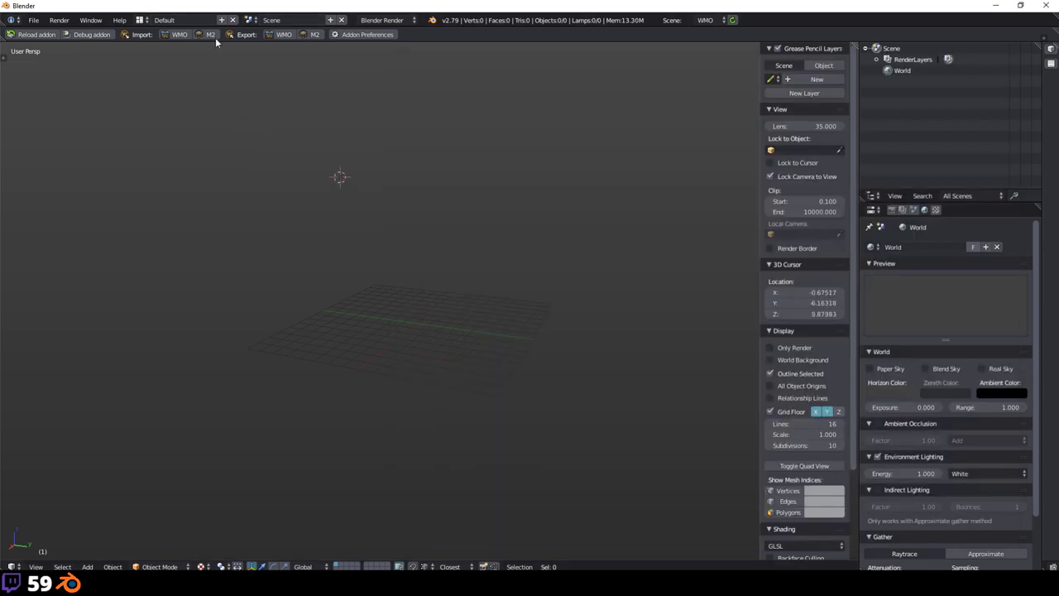
{"action": "left_click", "coordinate": [211, 35]}
Step: Import babymurlocplated.m2 from the Stream samples folder and zoom to it
{"action": "left_click", "coordinate": [45, 224]}
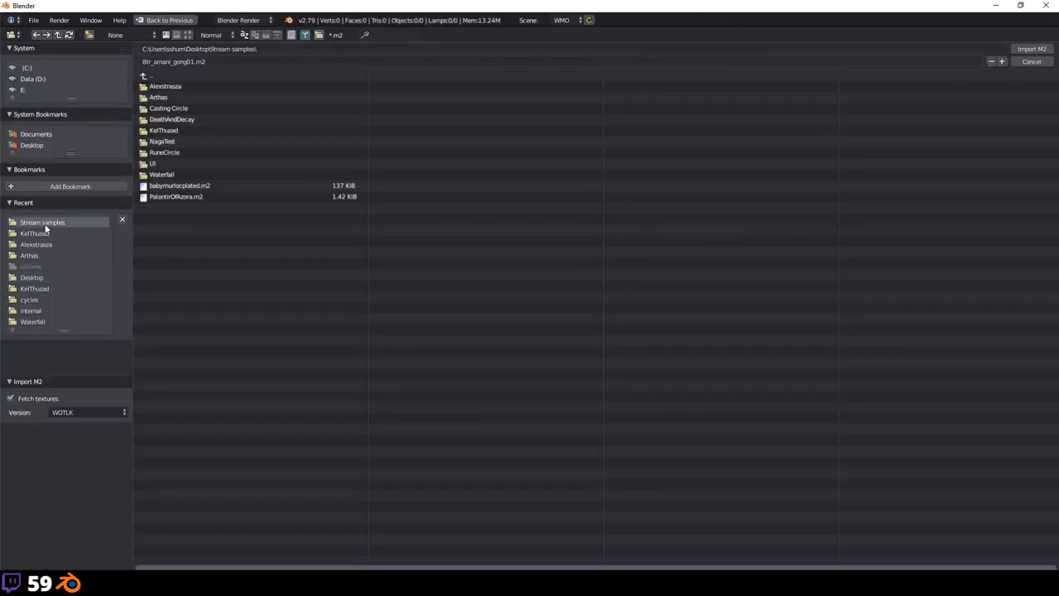
{"action": "double_click", "coordinate": [210, 187]}
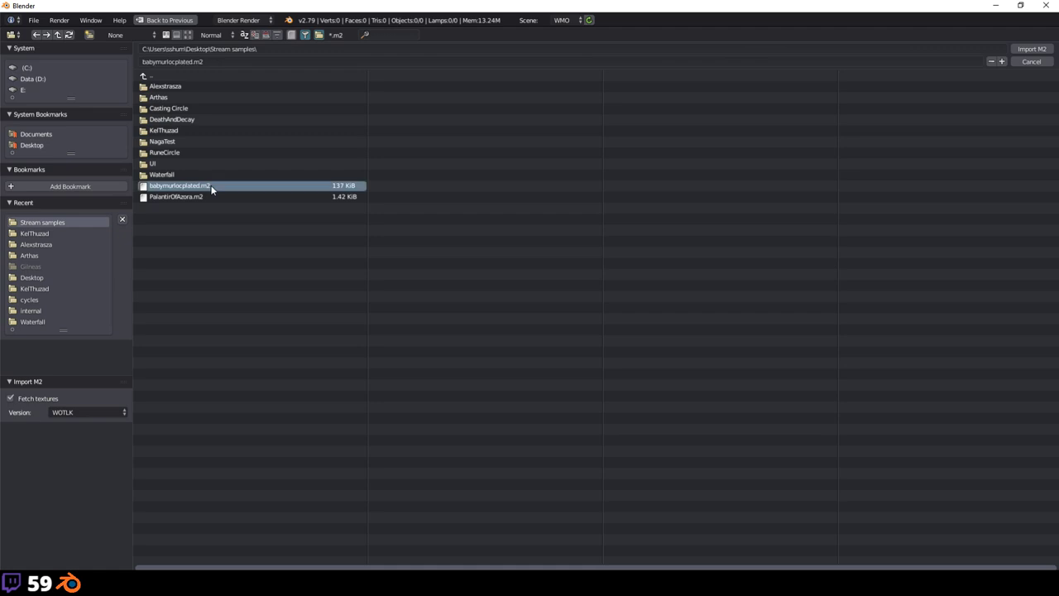
{"action": "scroll", "coordinate": [553, 238], "scroll_direction": "up", "scroll_amount": 5}
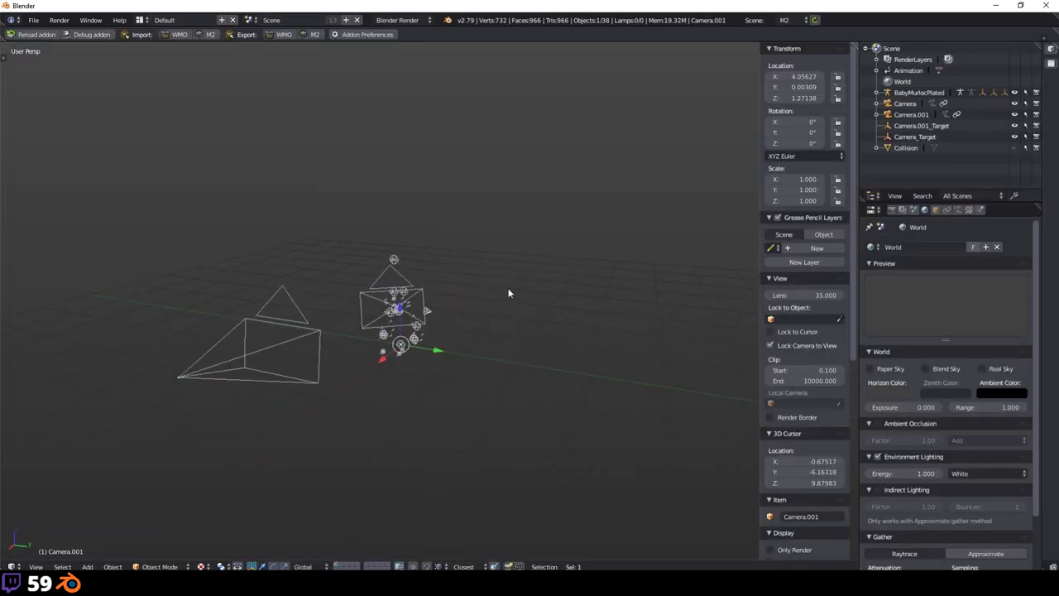
{"action": "scroll", "coordinate": [508, 293], "scroll_direction": "up", "scroll_amount": 6}
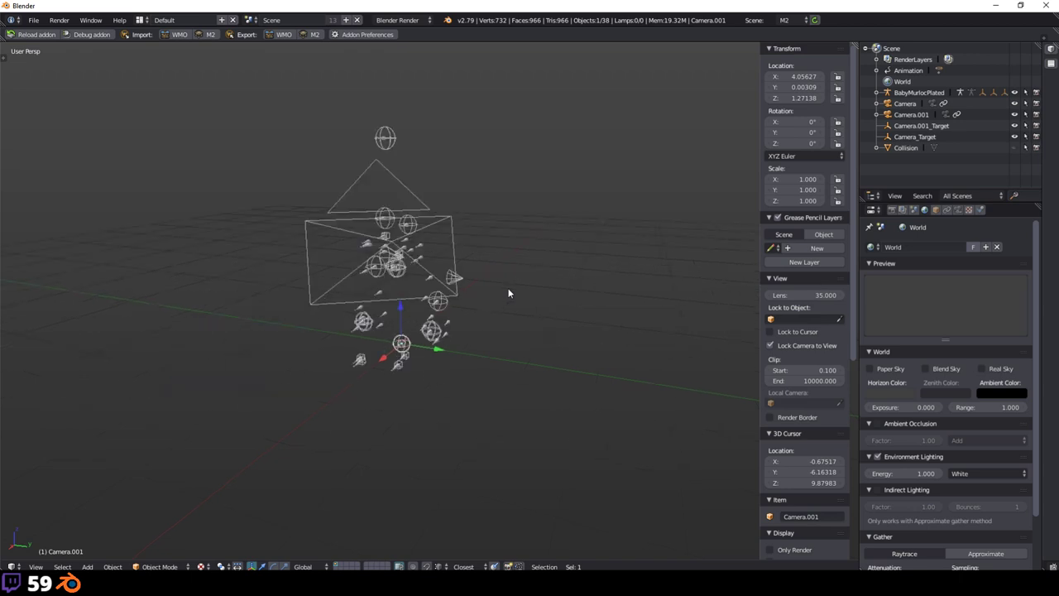
{"action": "scroll", "coordinate": [572, 356], "scroll_direction": "down", "scroll_amount": 3}
{"action": "scroll", "coordinate": [573, 357], "scroll_direction": "down", "scroll_amount": 8}
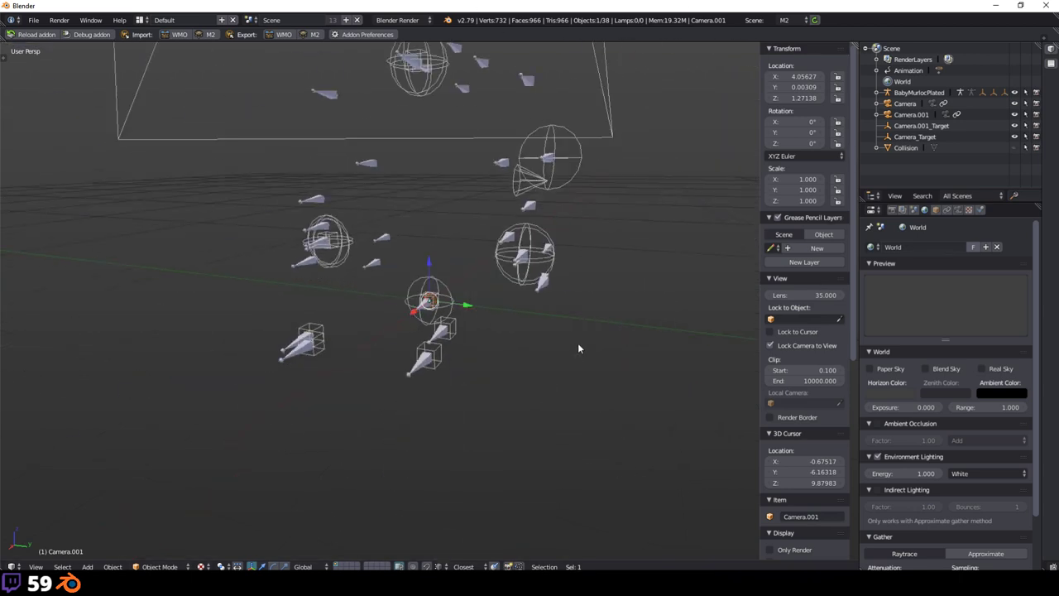
{"action": "scroll", "coordinate": [738, 376], "scroll_direction": "up", "scroll_amount": 5}
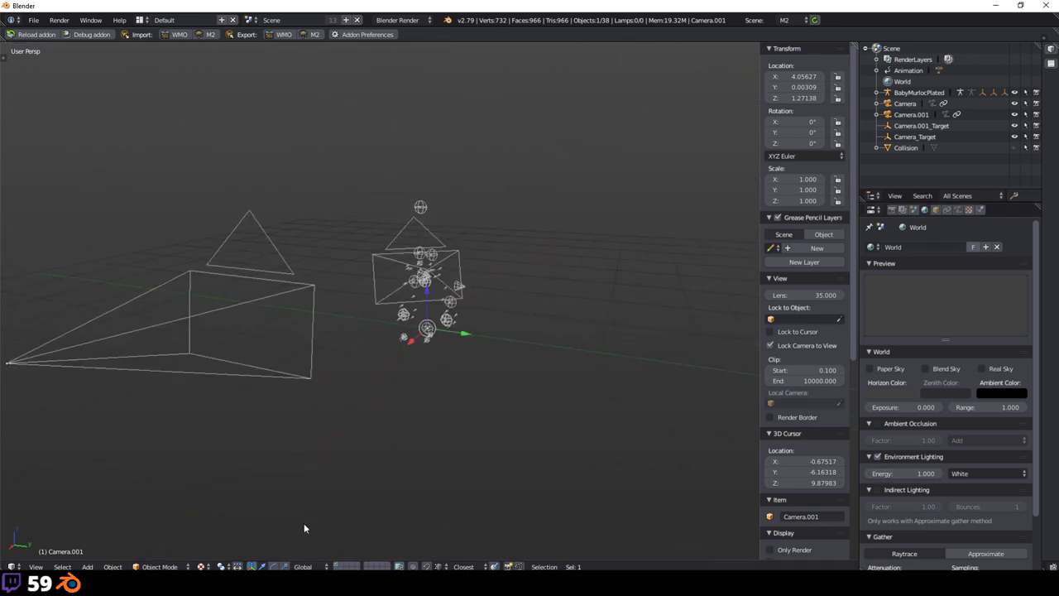
Step: Set solid viewport shading with Textured Solid enabled, then select the Skin.001 mesh
{"action": "left_click", "coordinate": [203, 566]}
{"action": "left_click", "coordinate": [226, 526]}
{"action": "scroll", "coordinate": [226, 526], "scroll_direction": "up", "scroll_amount": 7}
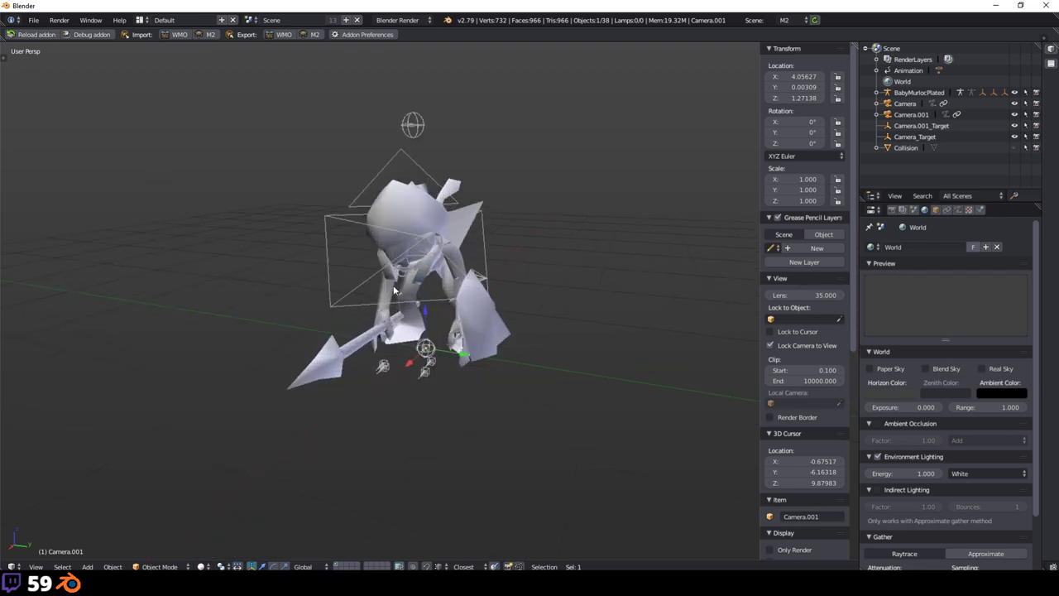
{"action": "scroll", "coordinate": [817, 404], "scroll_direction": "down", "scroll_amount": 8}
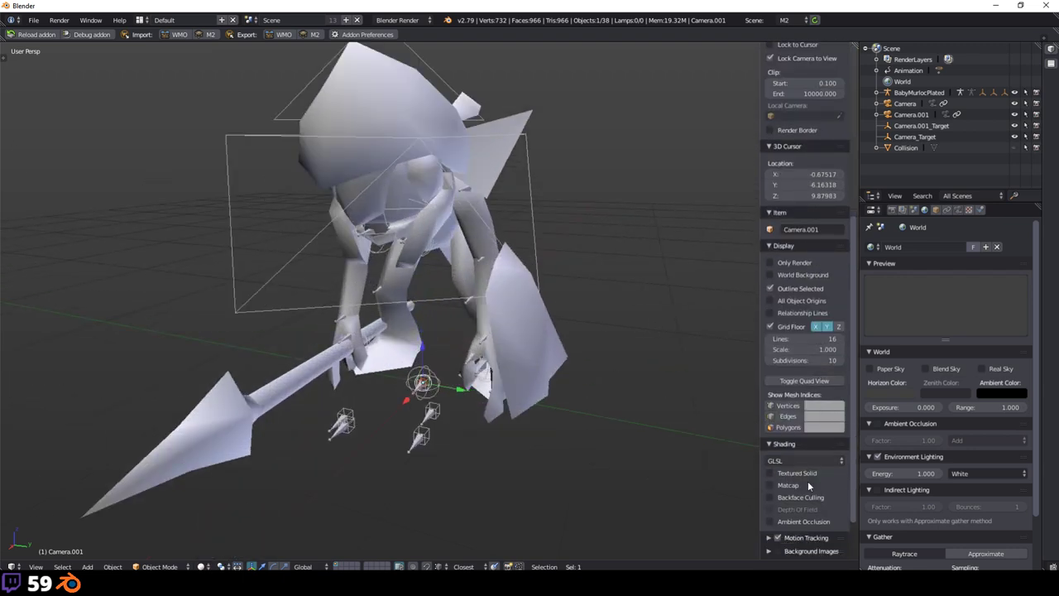
{"action": "left_click", "coordinate": [797, 473]}
{"action": "scroll", "coordinate": [524, 277], "scroll_direction": "down", "scroll_amount": 3}
{"action": "mouse_move", "coordinate": [524, 277]}
{"action": "middle_mouse_down"}
{"action": "mouse_move", "coordinate": [493, 284]}
{"action": "mouse_move", "coordinate": [538, 282]}
{"action": "middle_mouse_up"}
{"action": "right_click", "coordinate": [465, 336]}
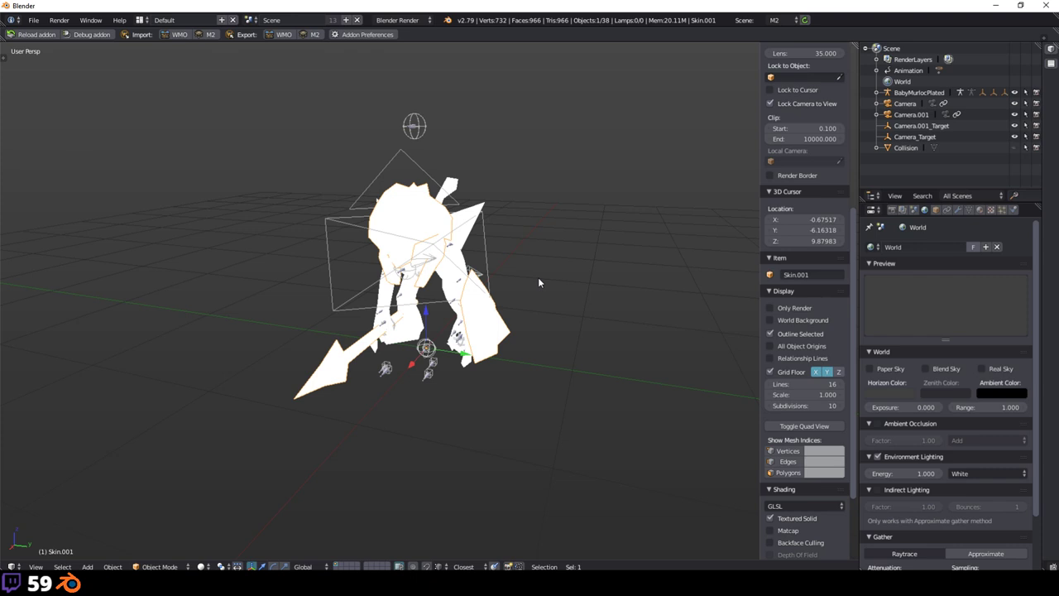
Step: Scroll through the Scene properties panels, then bring WoW Model Viewer to the front
{"action": "left_click", "coordinate": [902, 209]}
{"action": "scroll", "coordinate": [947, 341], "scroll_direction": "down", "scroll_amount": 8}
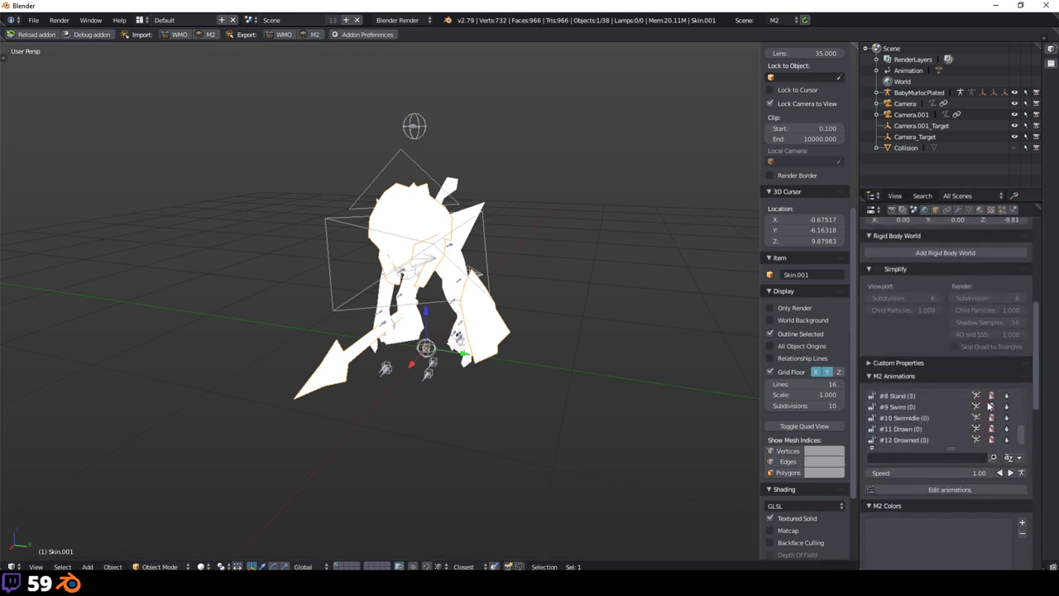
{"action": "middle_click_drag", "start_coordinate": [556, 303], "coordinate": [830, 276]}
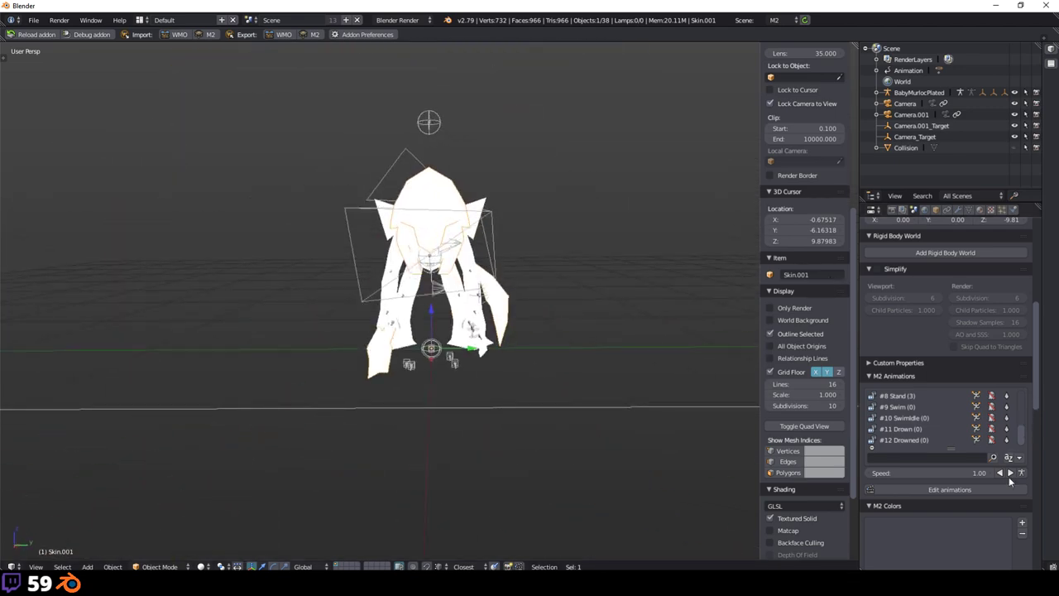
{"action": "scroll", "coordinate": [1008, 477], "scroll_direction": "down", "scroll_amount": 10}
{"action": "scroll", "coordinate": [1012, 515], "scroll_direction": "down", "scroll_amount": 3}
{"action": "scroll", "coordinate": [996, 490], "scroll_direction": "up", "scroll_amount": 5}
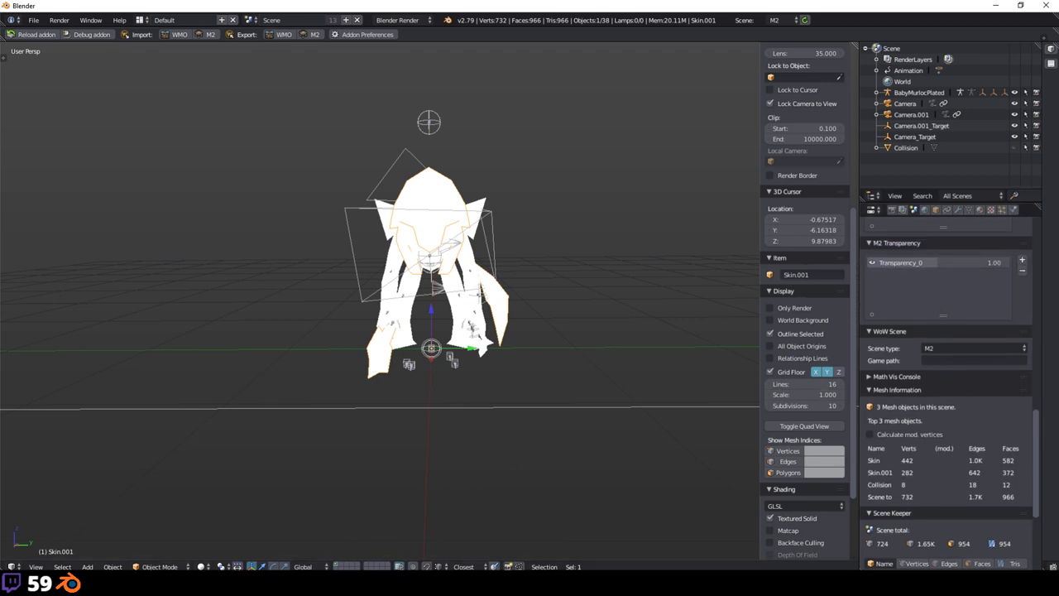
{"action": "key", "text": "alt+Tab"}
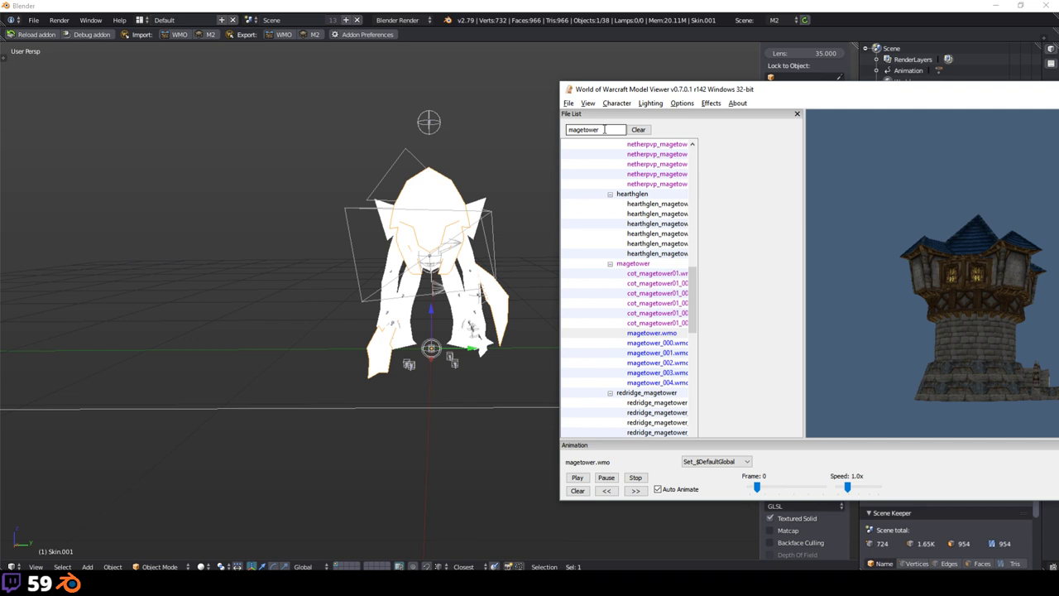
Step: Set the WoW scene game path to Creature\Murloc\BabyMurlocPlated.m2
{"action": "key", "text": "alt+Tab"}
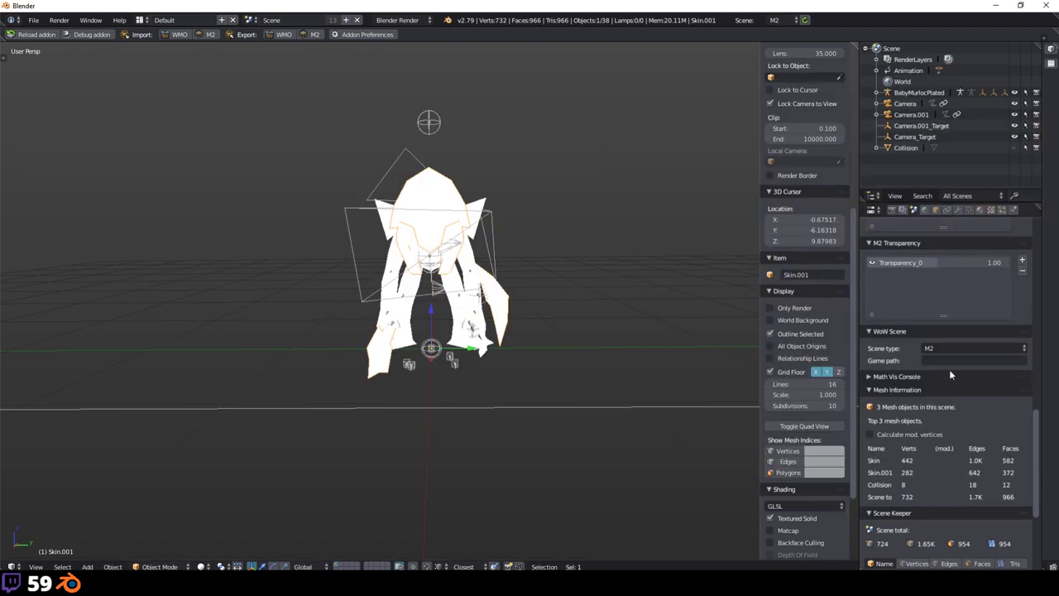
{"action": "left_click", "coordinate": [956, 365]}
{"action": "type", "text": "Cros"}
{"action": "key", "text": "BackSpace"}
{"action": "key", "text": "BackSpace"}
{"action": "key", "text": "BackSpace"}
{"action": "type", "text": "res\\Murl"}
{"action": "type", "text": "oc\\"}
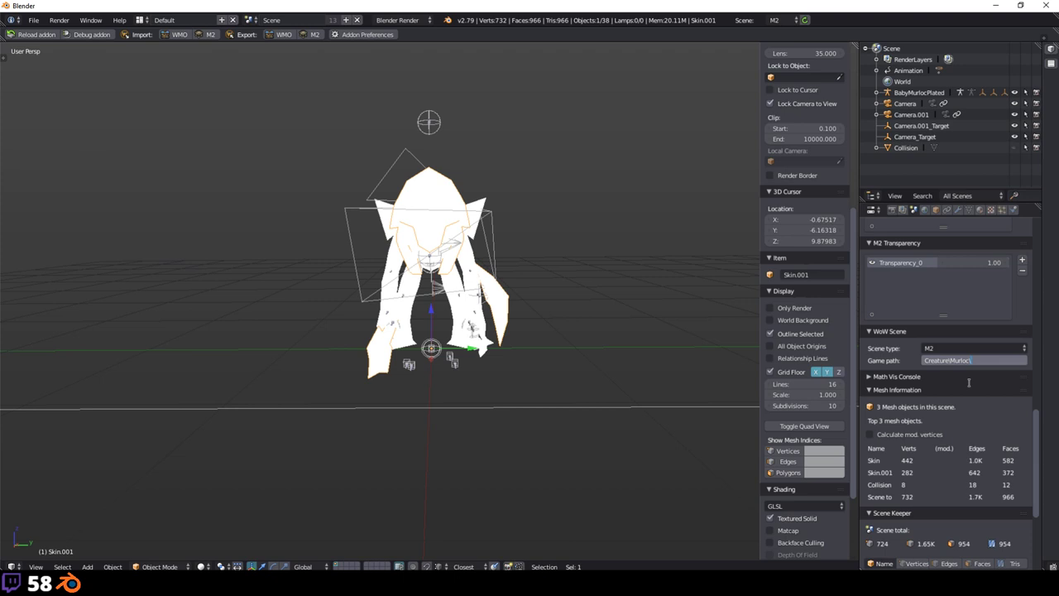
{"action": "type", "text": "BabyMurlocPlated.m2"}
{"action": "key", "text": "Return"}
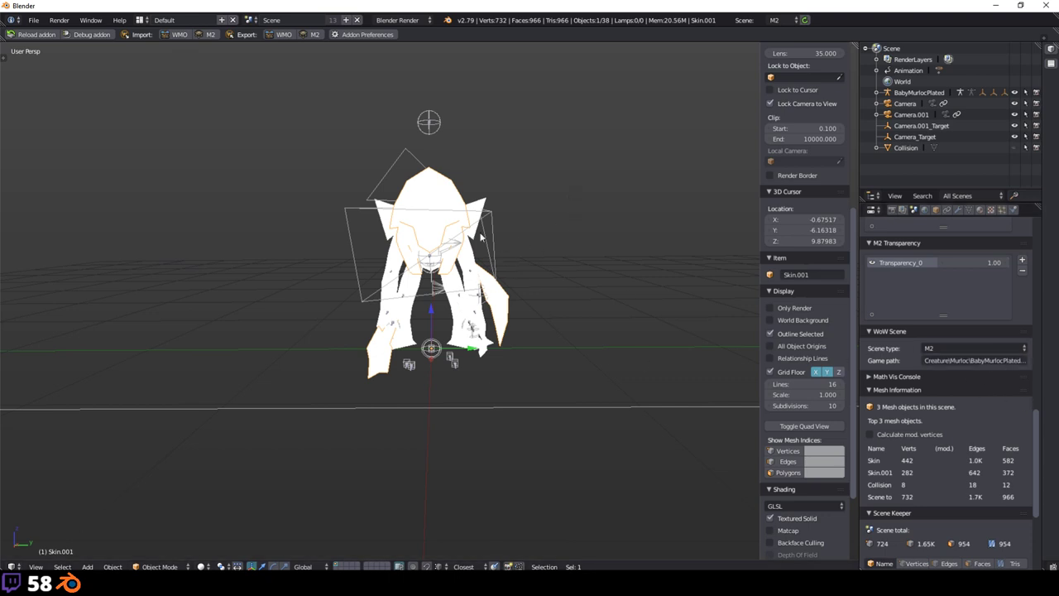
{"action": "key", "text": "space"}
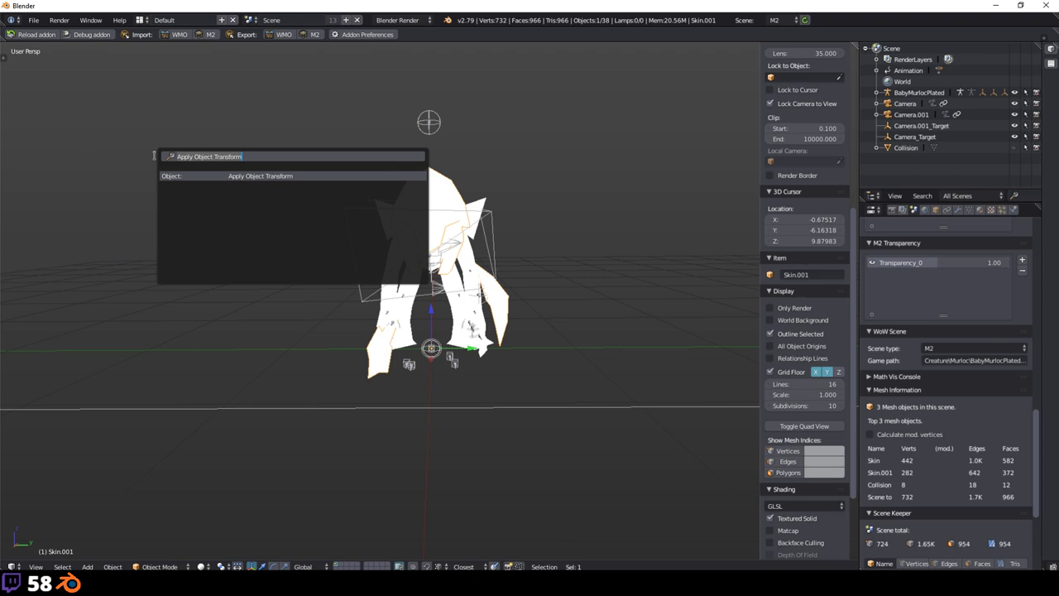
Step: Give the murloc ModelDataEntry_3117 and CreatureDisplayInfoEntry_28734 in the WoW M2 Creature Editor, loading all textures
{"action": "type", "text": "creature"}
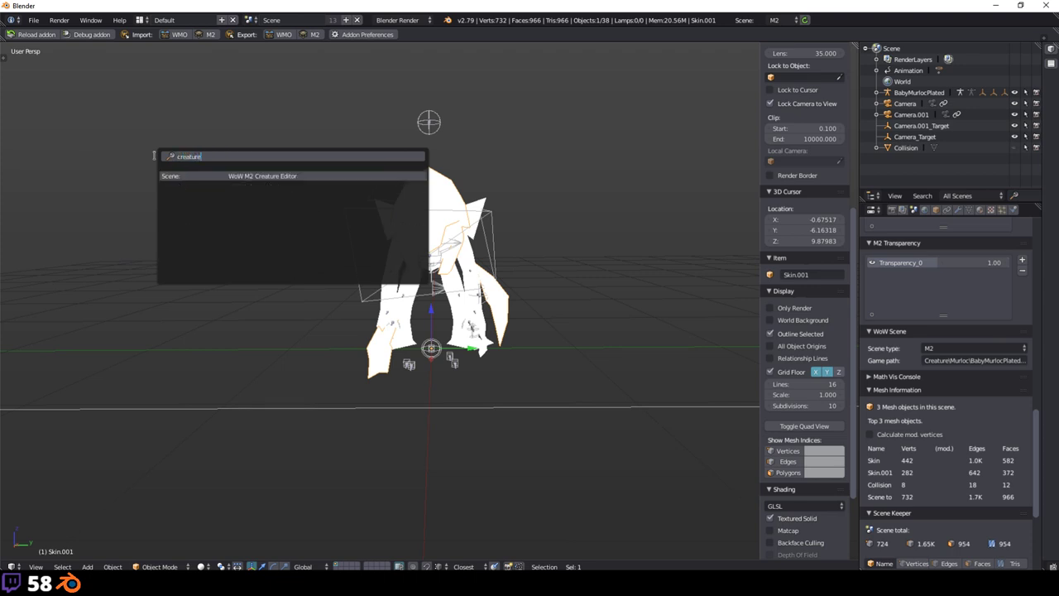
{"action": "key", "text": "Return"}
{"action": "left_click_drag", "start_coordinate": [156, 160], "coordinate": [225, 129]}
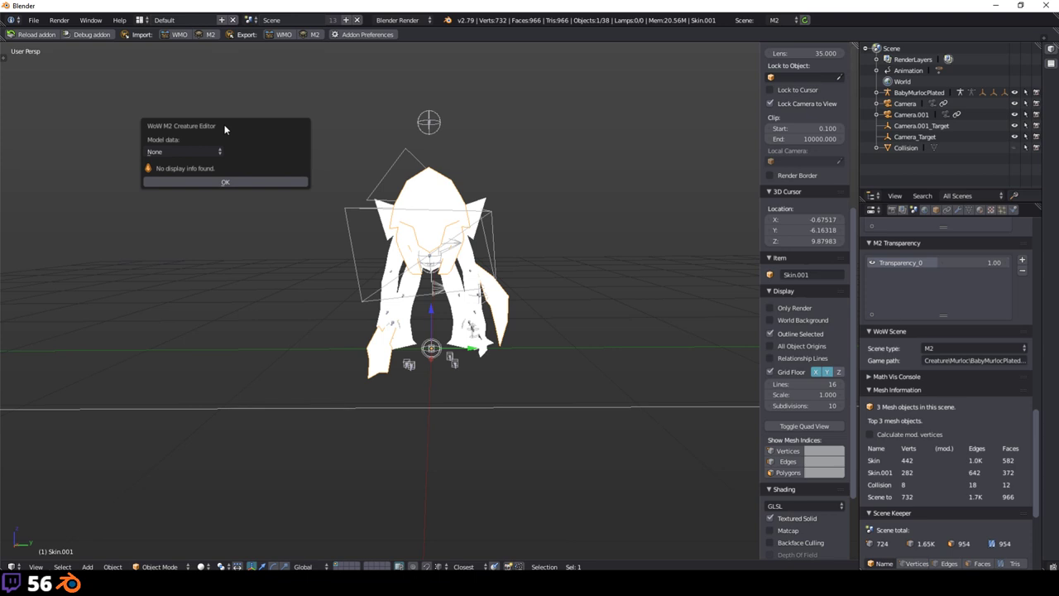
{"action": "left_click", "coordinate": [203, 150]}
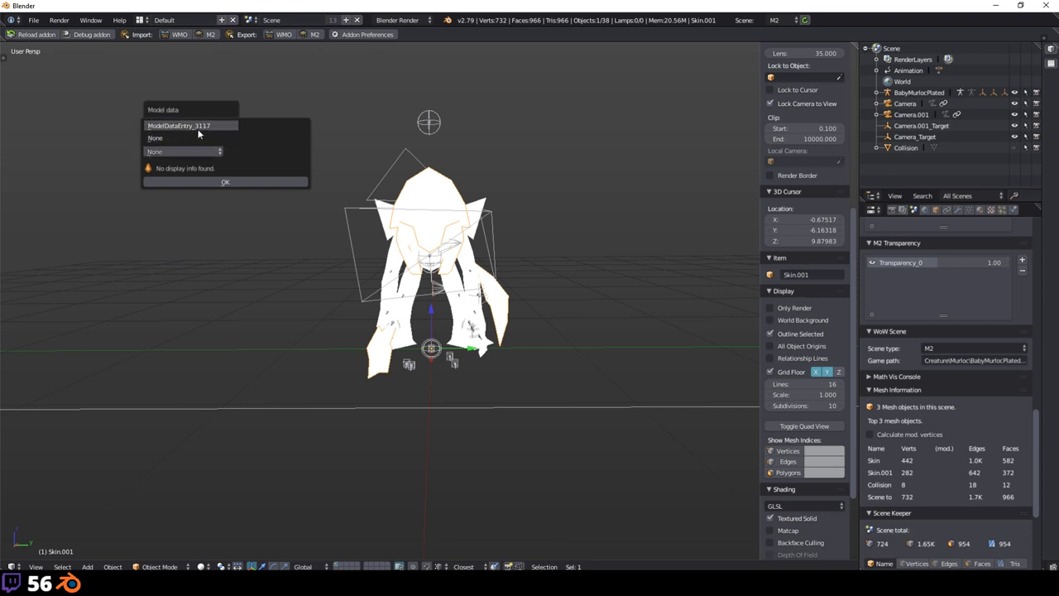
{"action": "left_click", "coordinate": [199, 128]}
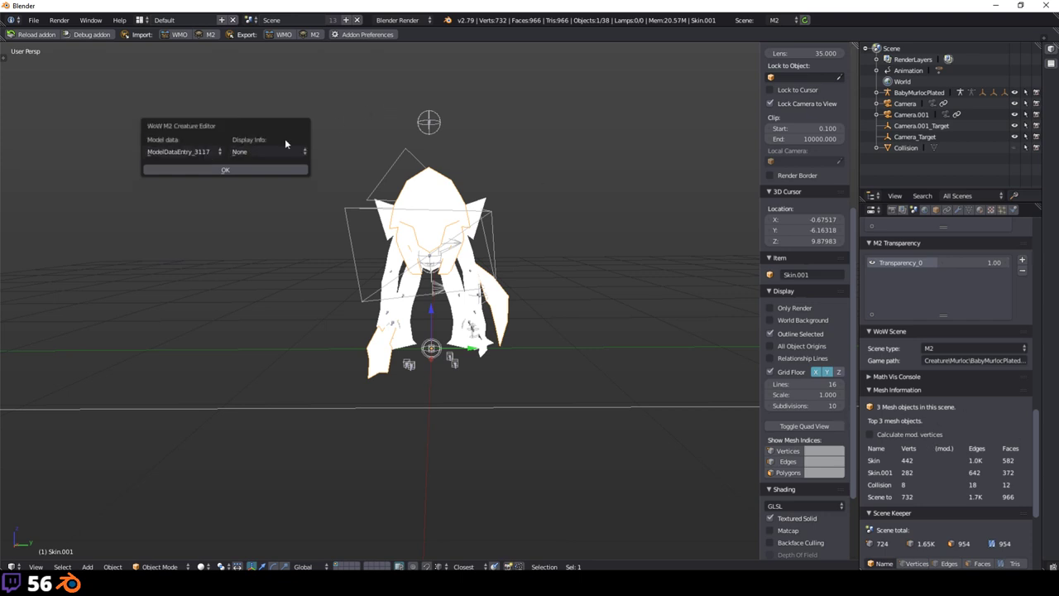
{"action": "left_click", "coordinate": [263, 151]}
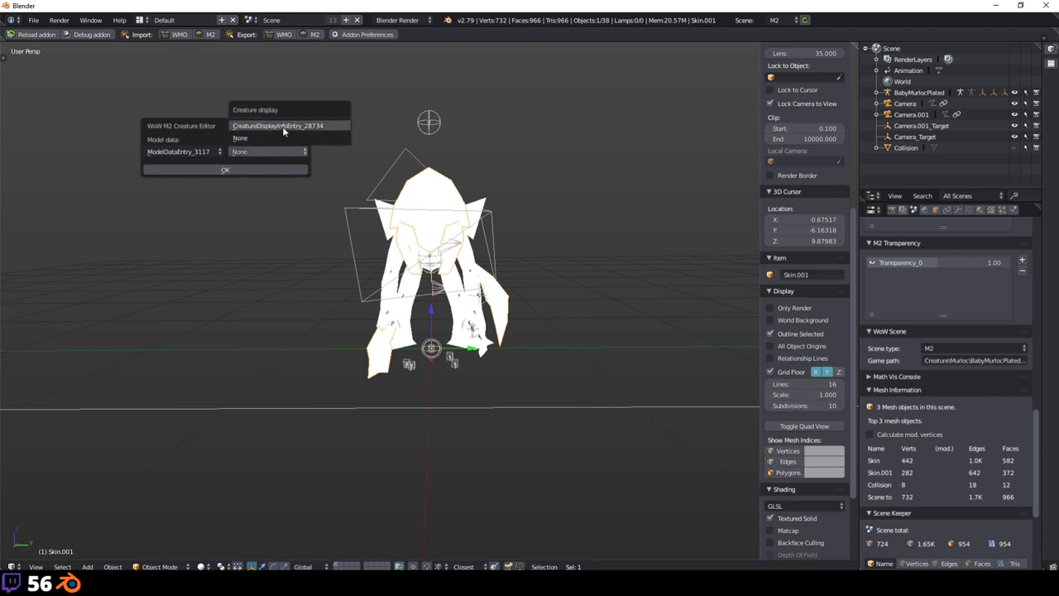
{"action": "left_click", "coordinate": [283, 127]}
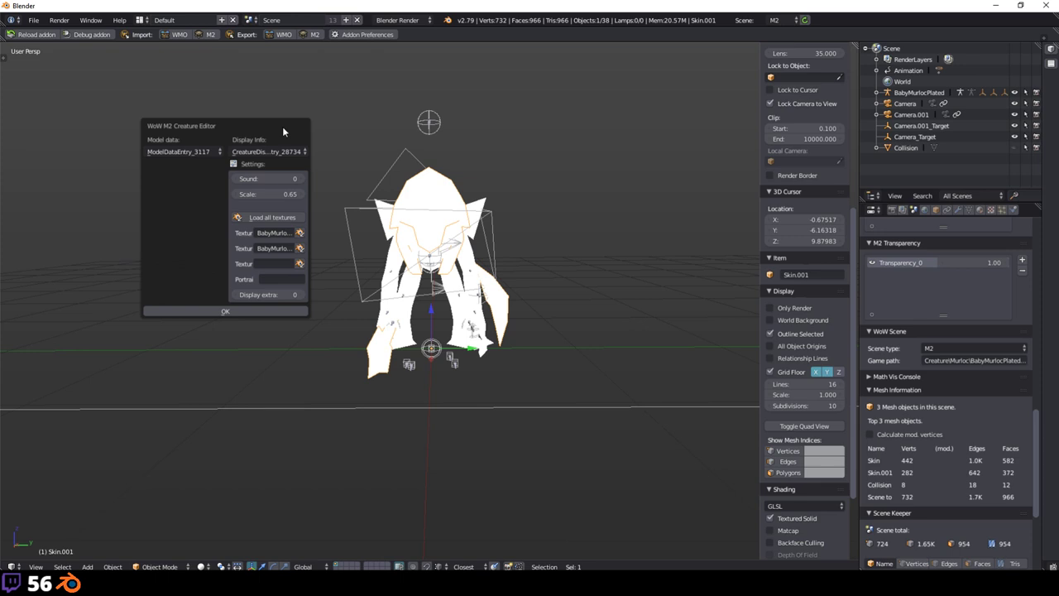
{"action": "left_click_drag", "start_coordinate": [282, 126], "coordinate": [259, 120]}
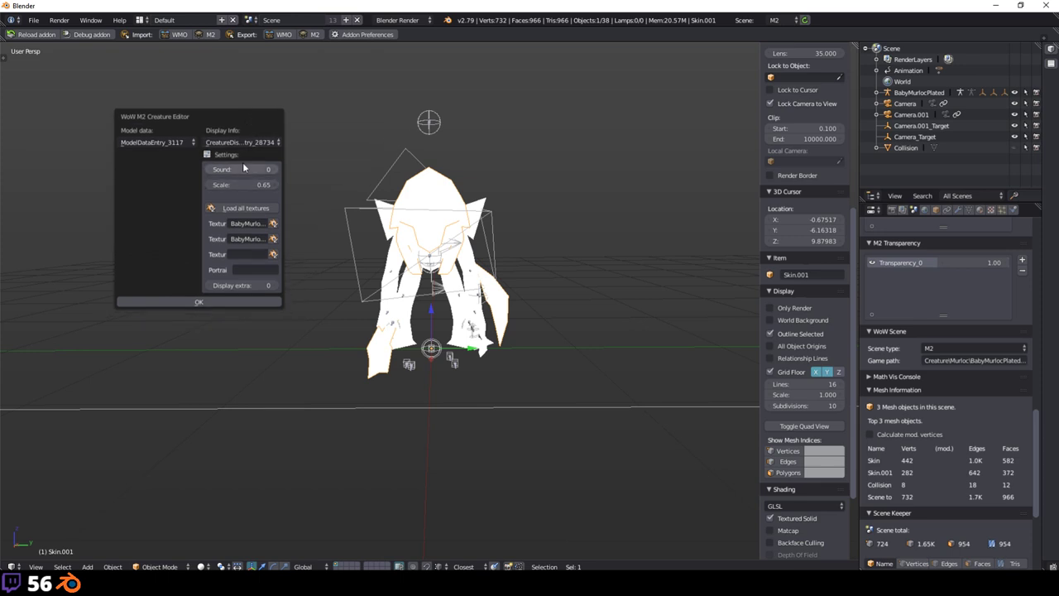
{"action": "left_click", "coordinate": [261, 208]}
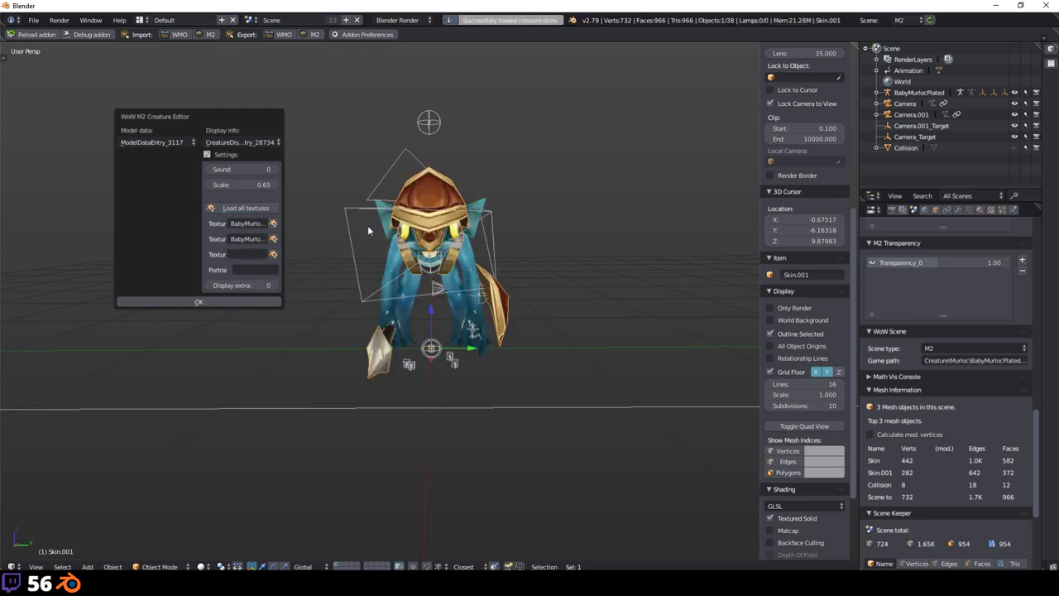
{"action": "left_click", "coordinate": [204, 303]}
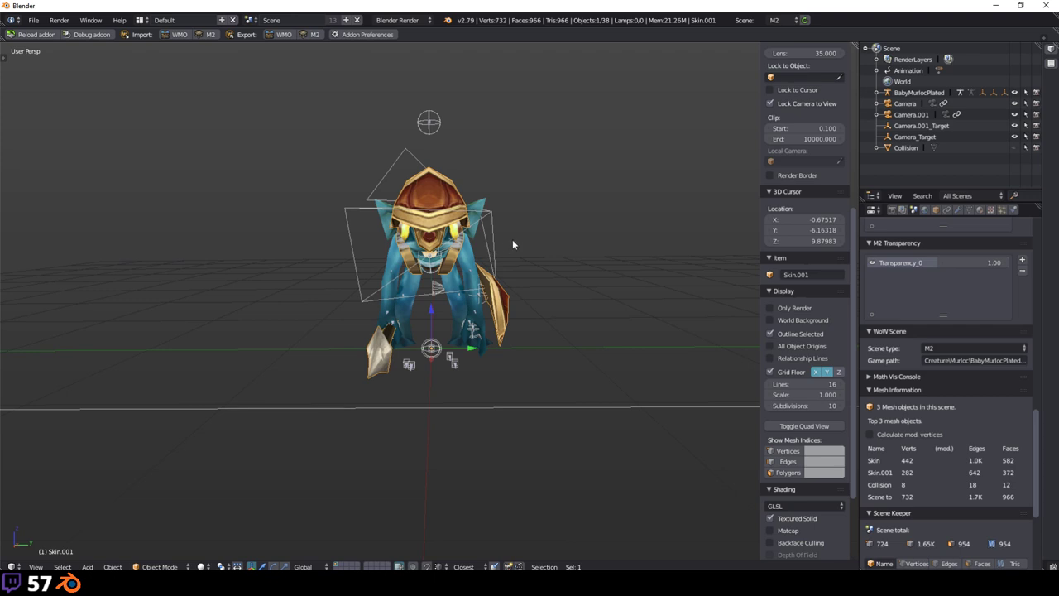
{"action": "middle_click_drag", "start_coordinate": [512, 239], "coordinate": [514, 219]}
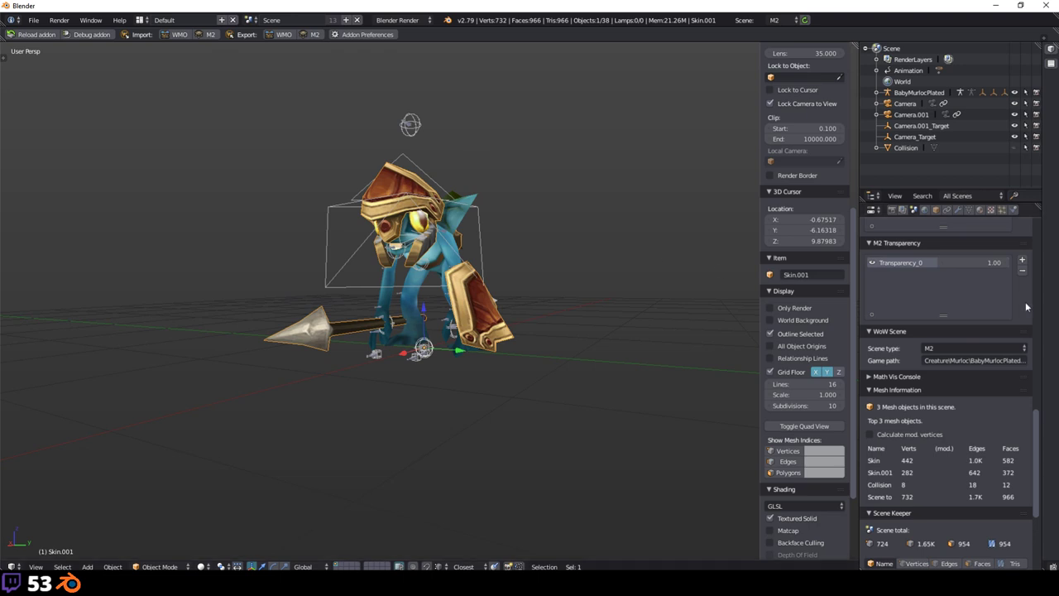
Step: Fold away the Mesh Information and Scene Keeper panels in the Scene properties
{"action": "scroll", "coordinate": [948, 408], "scroll_direction": "down", "scroll_amount": 5}
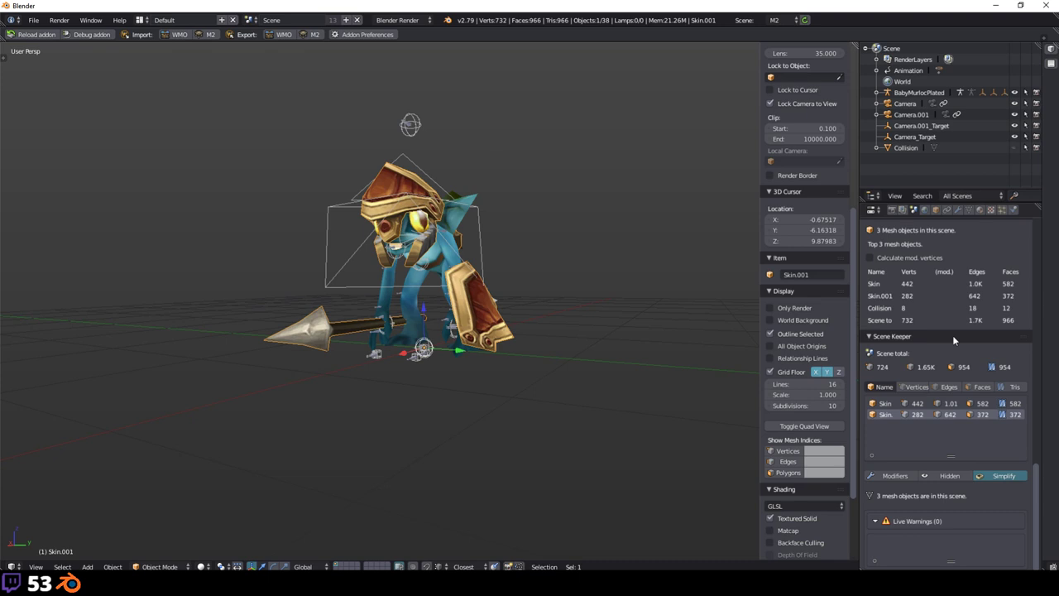
{"action": "scroll", "coordinate": [953, 335], "scroll_direction": "up", "scroll_amount": 2}
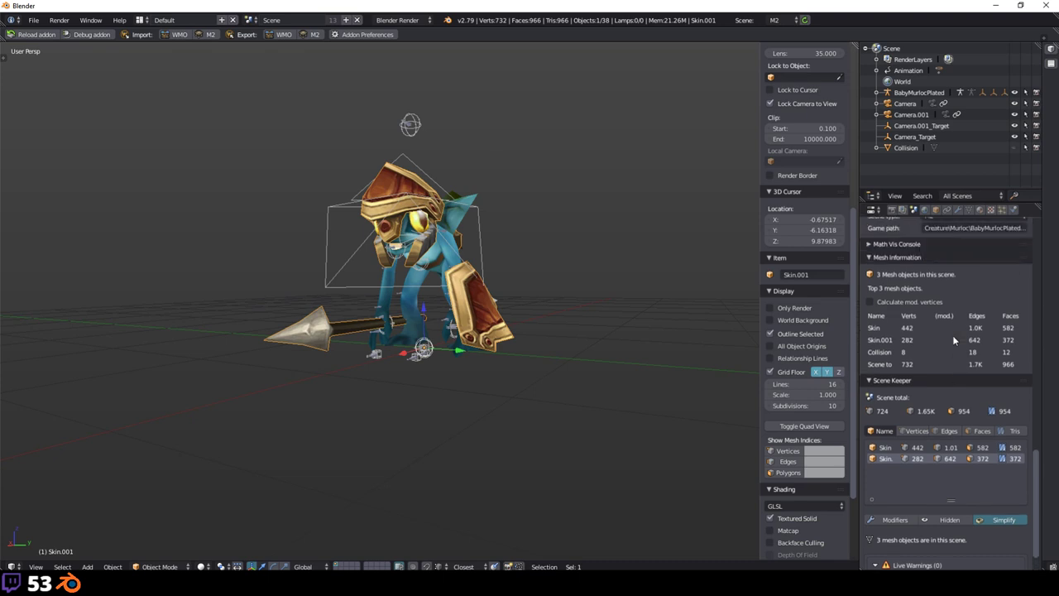
{"action": "left_click", "coordinate": [892, 258]}
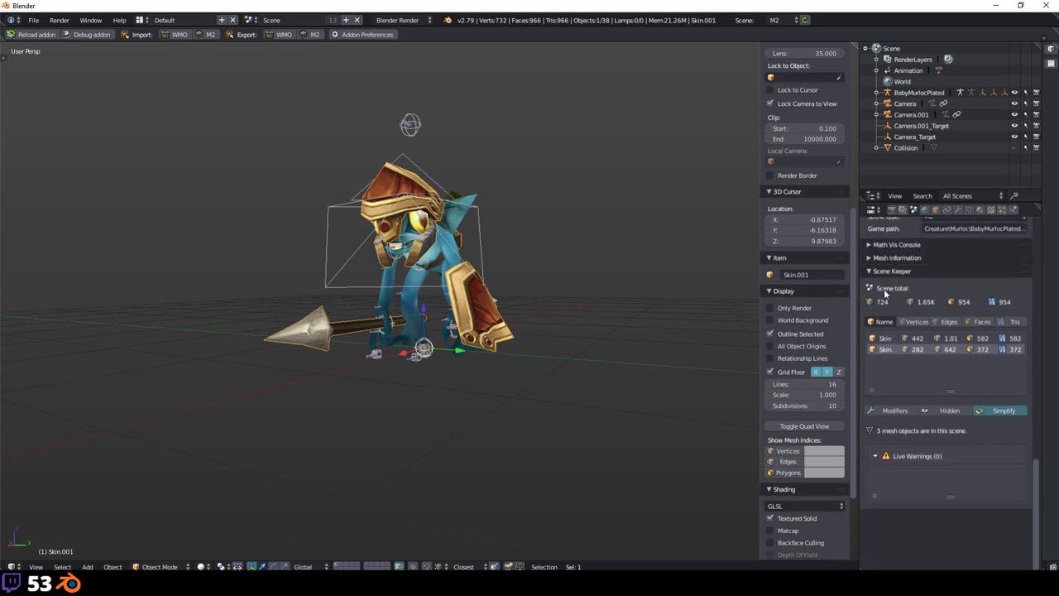
{"action": "left_click", "coordinate": [885, 270]}
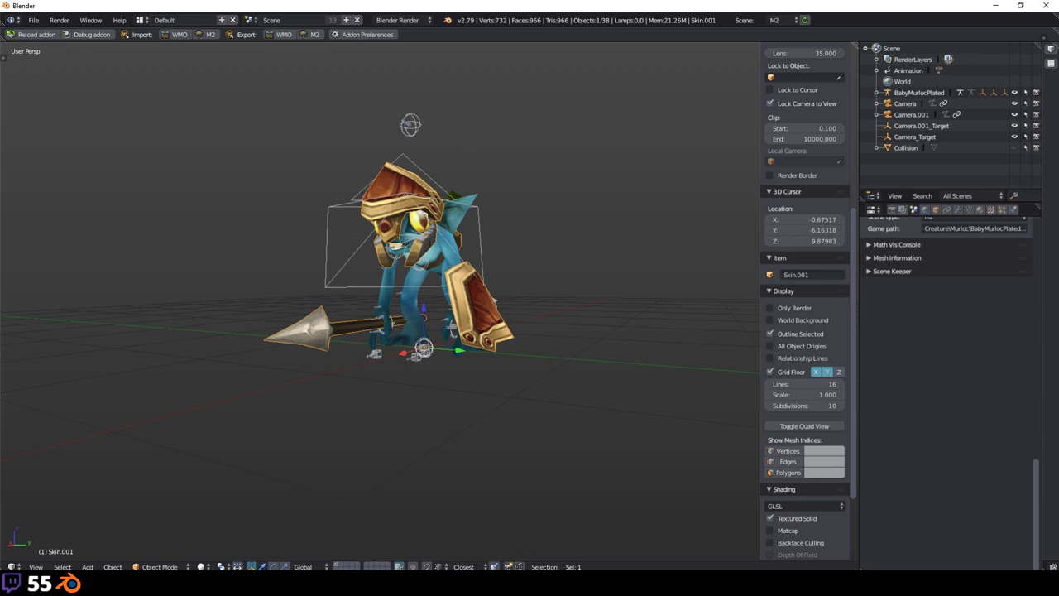
Step: Open the M2 Animation Editor from the M2 Animations panel and move it aside
{"action": "scroll", "coordinate": [954, 323], "scroll_direction": "up", "scroll_amount": 8}
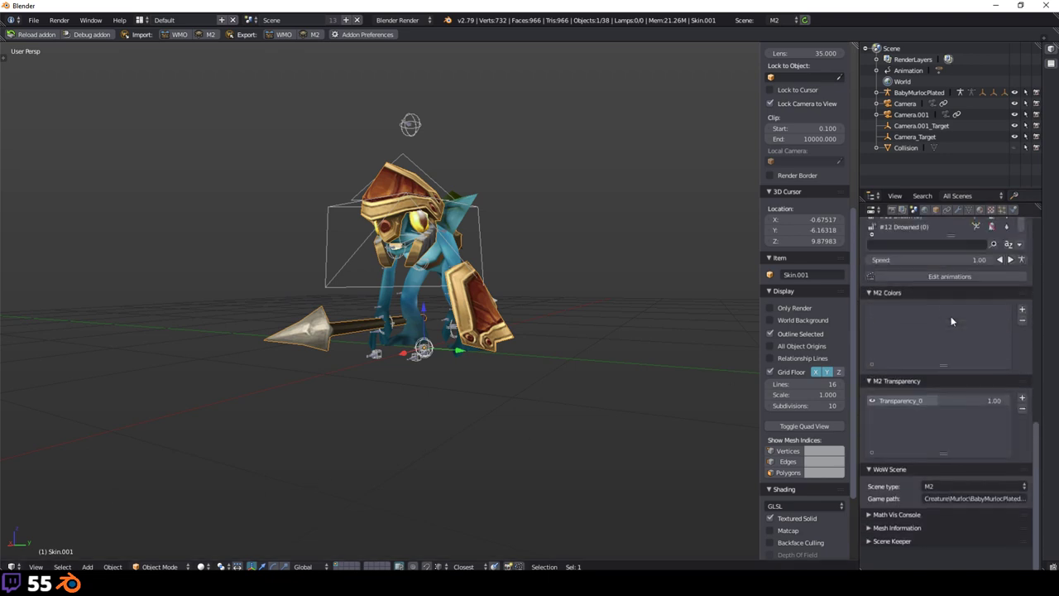
{"action": "scroll", "coordinate": [950, 319], "scroll_direction": "up", "scroll_amount": 5}
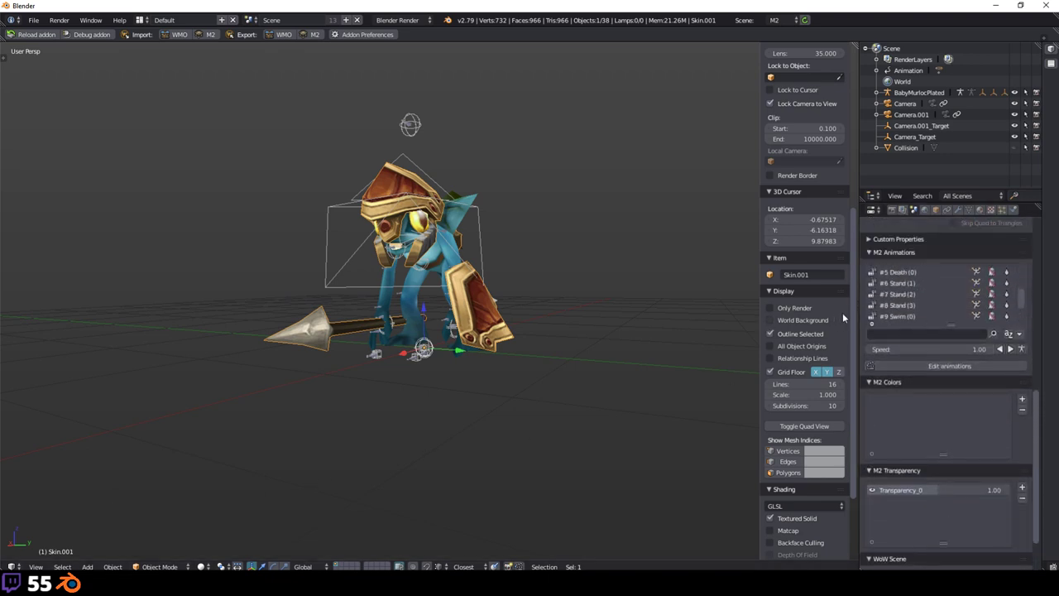
{"action": "left_click", "coordinate": [943, 366]}
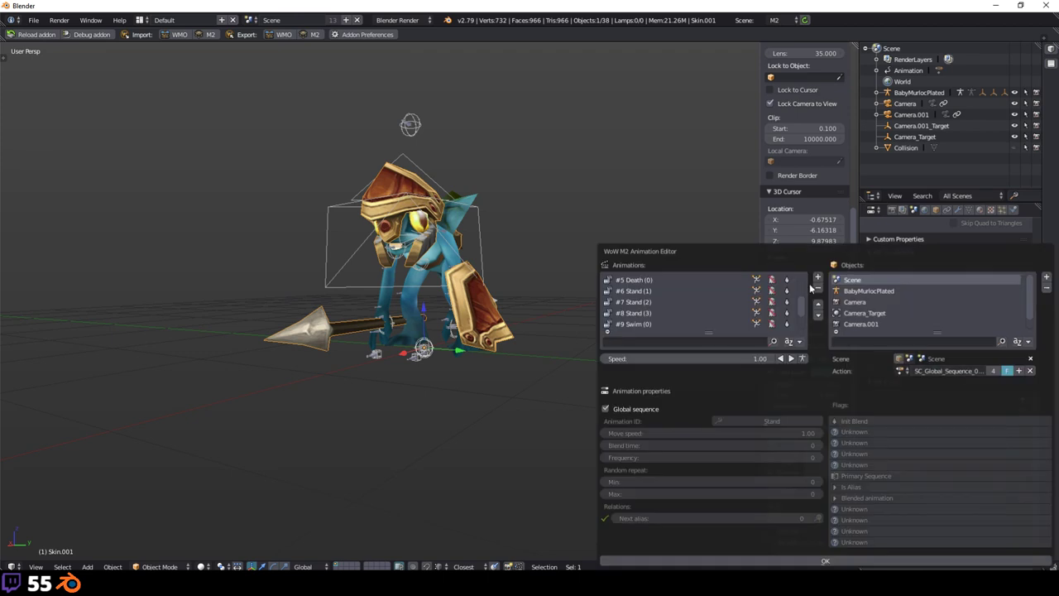
{"action": "left_click_drag", "start_coordinate": [755, 248], "coordinate": [685, 129]}
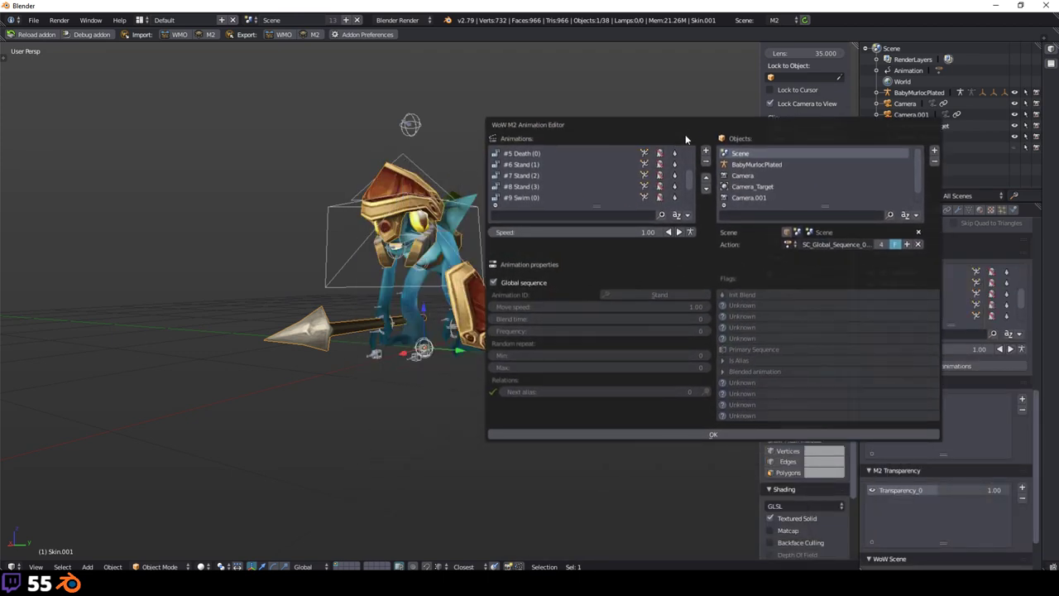
{"action": "scroll", "coordinate": [692, 170], "scroll_direction": "up", "scroll_amount": 5}
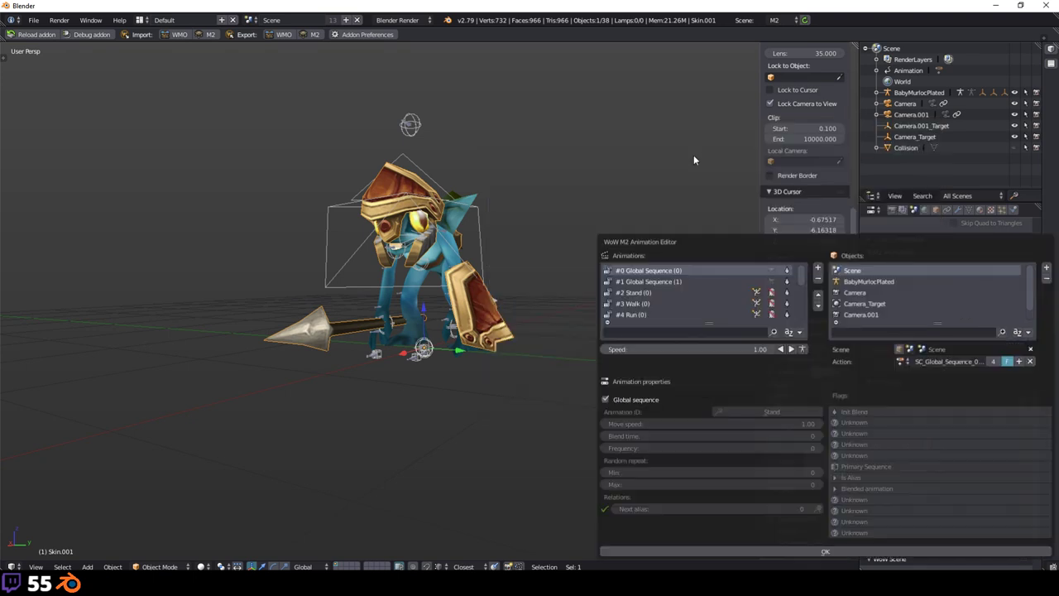
{"action": "left_click_drag", "start_coordinate": [753, 236], "coordinate": [670, 145]}
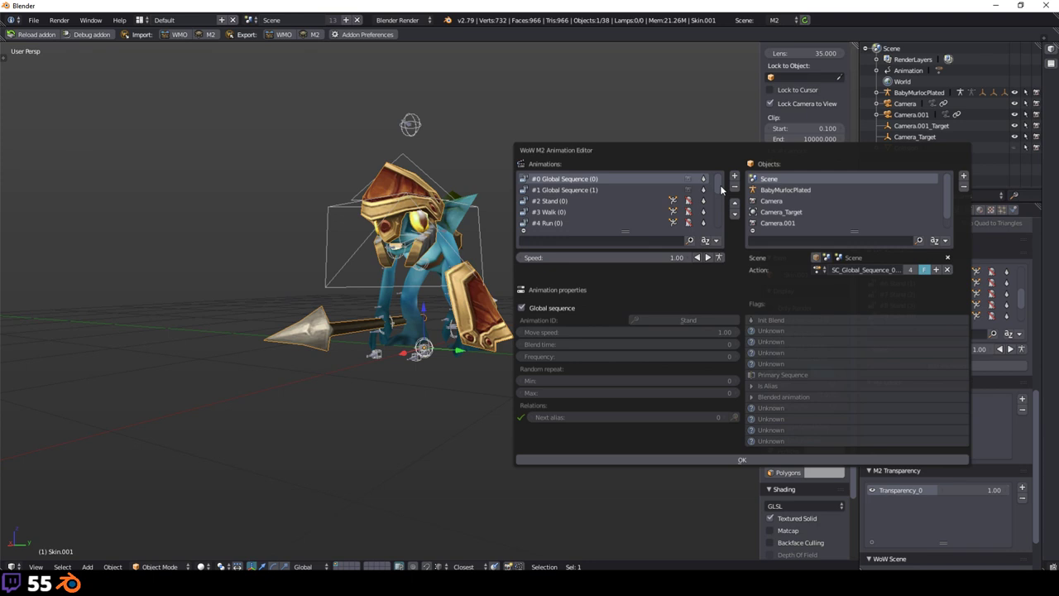
Step: Preview the murloc's Stand, Global Sequence and Walk animations, ending on #6 Stand (1)
{"action": "left_click", "coordinate": [579, 200]}
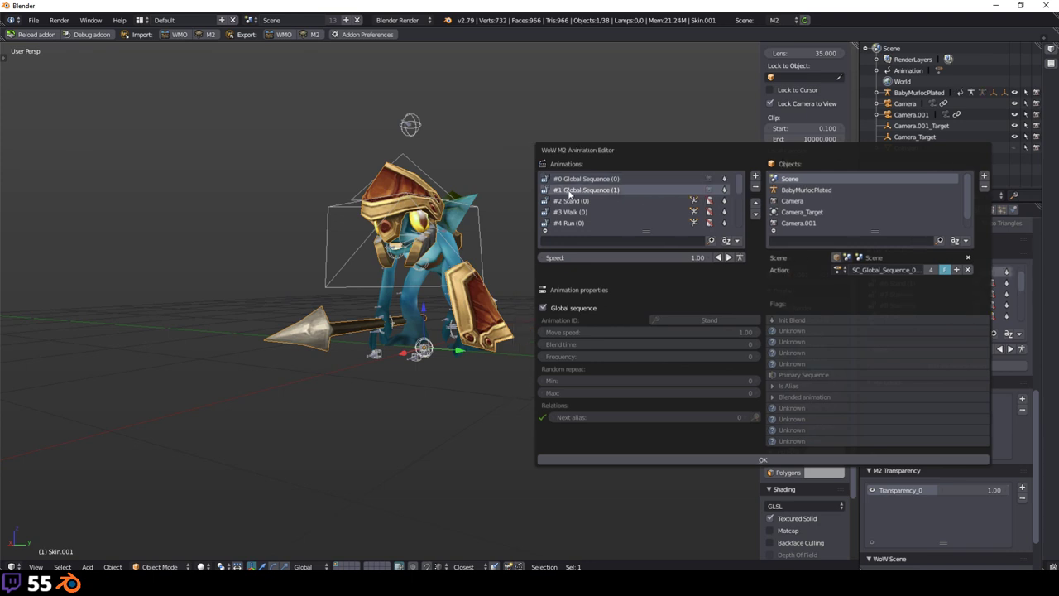
{"action": "left_click", "coordinate": [594, 179]}
{"action": "left_click", "coordinate": [580, 201]}
{"action": "left_click", "coordinate": [583, 212]}
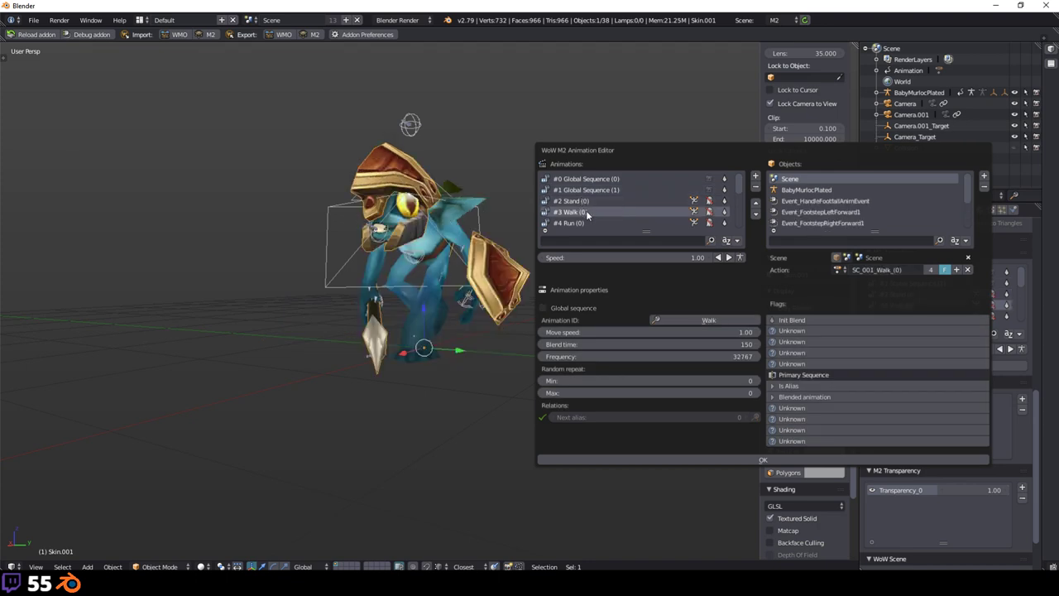
{"action": "scroll", "coordinate": [586, 207], "scroll_direction": "down", "scroll_amount": 3, "text": "ctrl"}
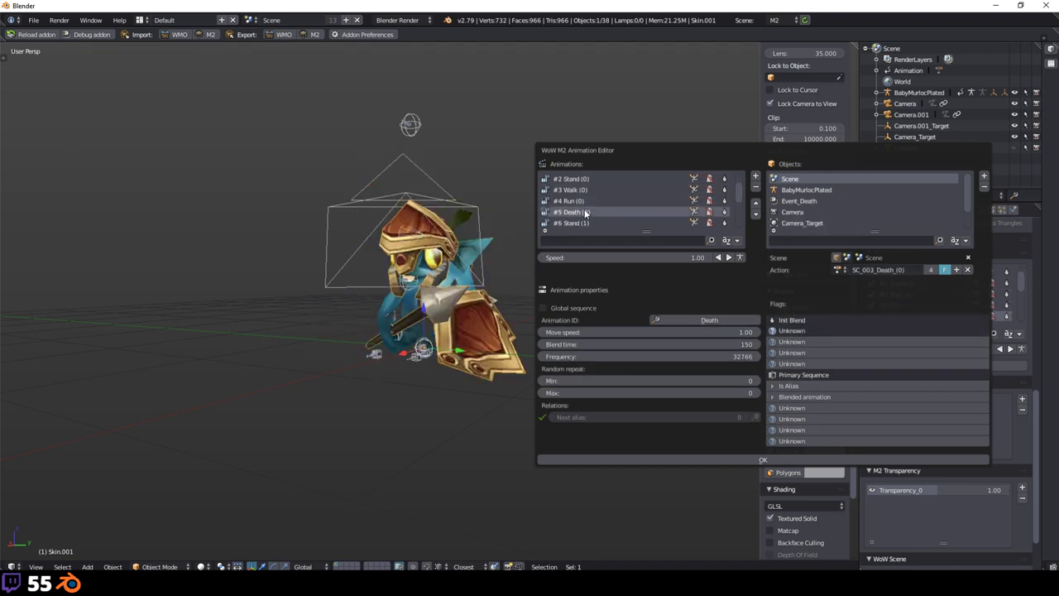
{"action": "scroll", "coordinate": [624, 204], "scroll_direction": "up", "scroll_amount": 2}
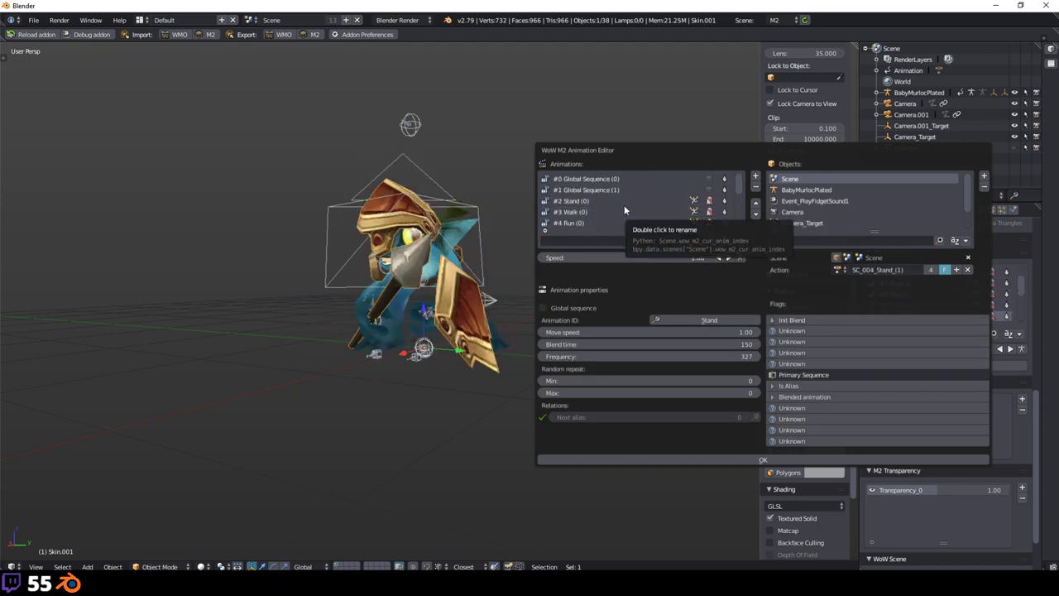
Step: Start a new empty scene, discarding the murloc scene
{"action": "left_click", "coordinate": [38, 22]}
{"action": "left_click", "coordinate": [37, 33]}
{"action": "left_click", "coordinate": [37, 35]}
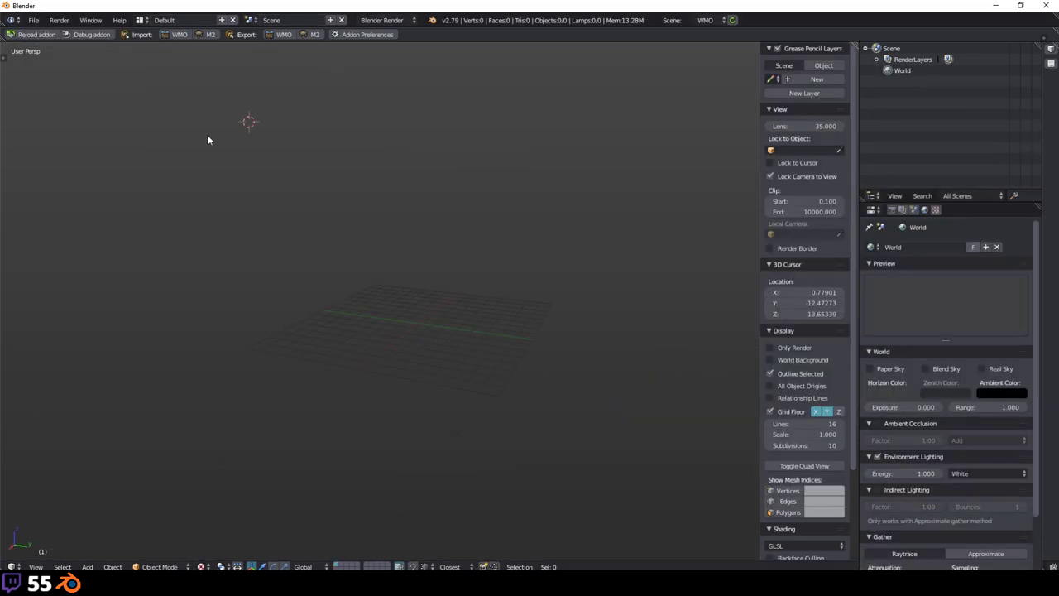
Step: Import Arthas.M2 from the Stream samples Arthas folder
{"action": "key", "text": "shift+a"}
{"action": "mouse_move", "coordinate": [208, 139]}
{"action": "left_click", "coordinate": [210, 34]}
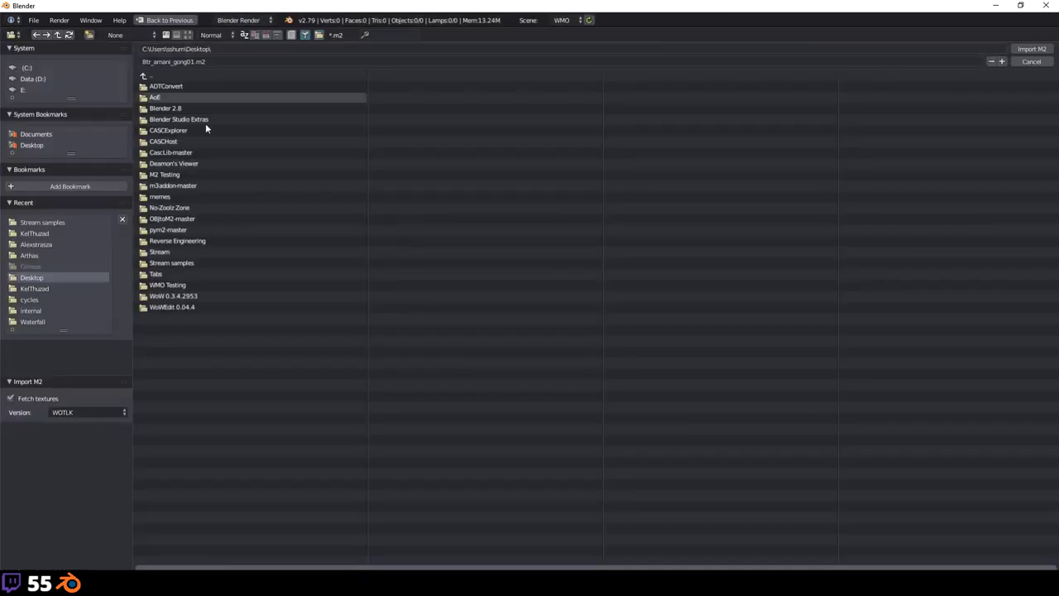
{"action": "left_click", "coordinate": [69, 220]}
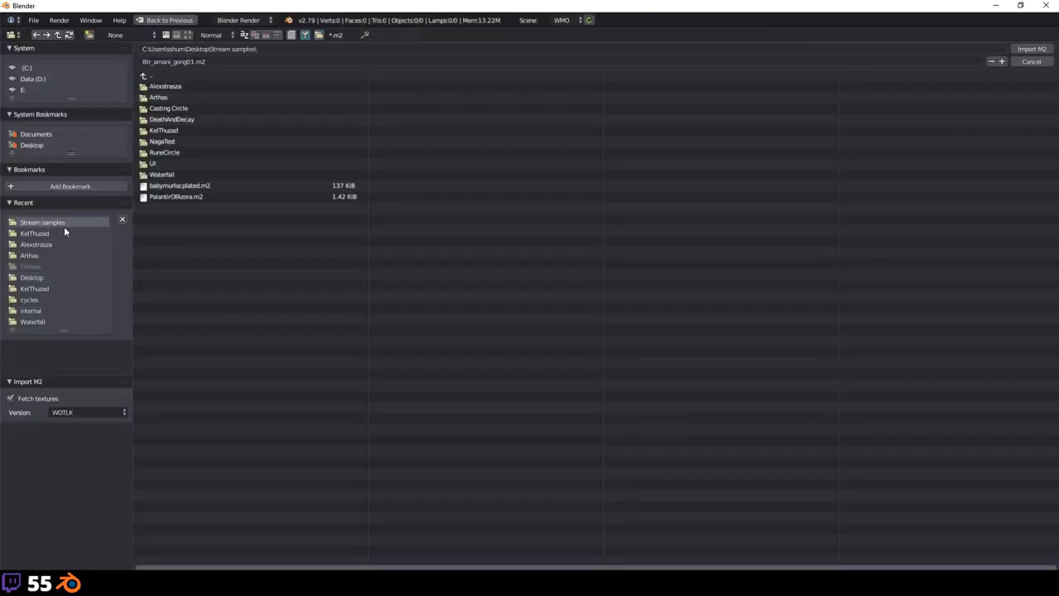
{"action": "left_click", "coordinate": [178, 97]}
{"action": "left_click", "coordinate": [185, 87]}
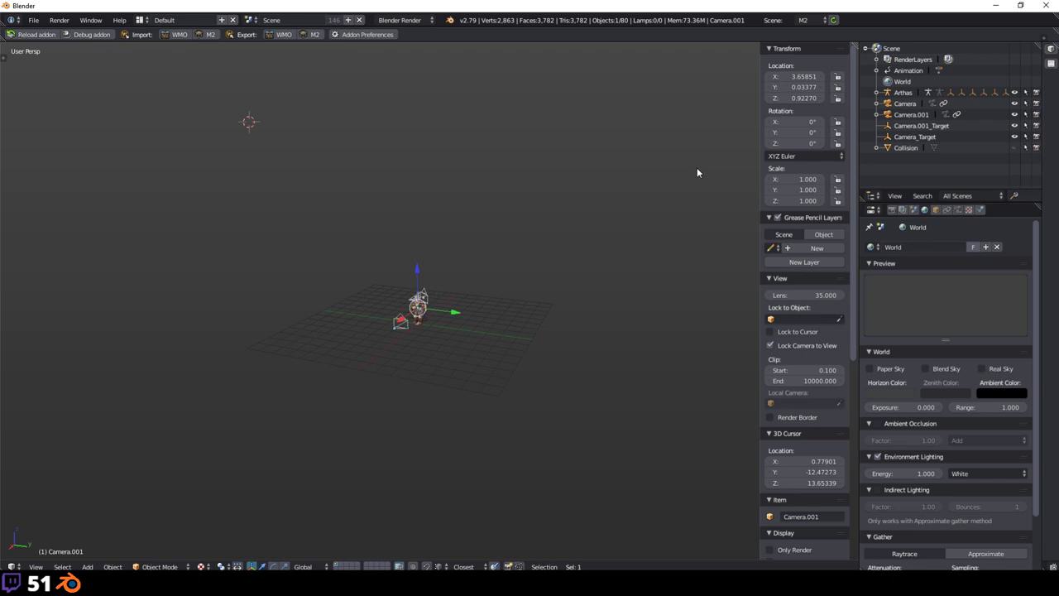
Step: Zoom in and orbit around the imported Arthas model
{"action": "scroll", "coordinate": [500, 234], "scroll_direction": "up", "scroll_amount": 5}
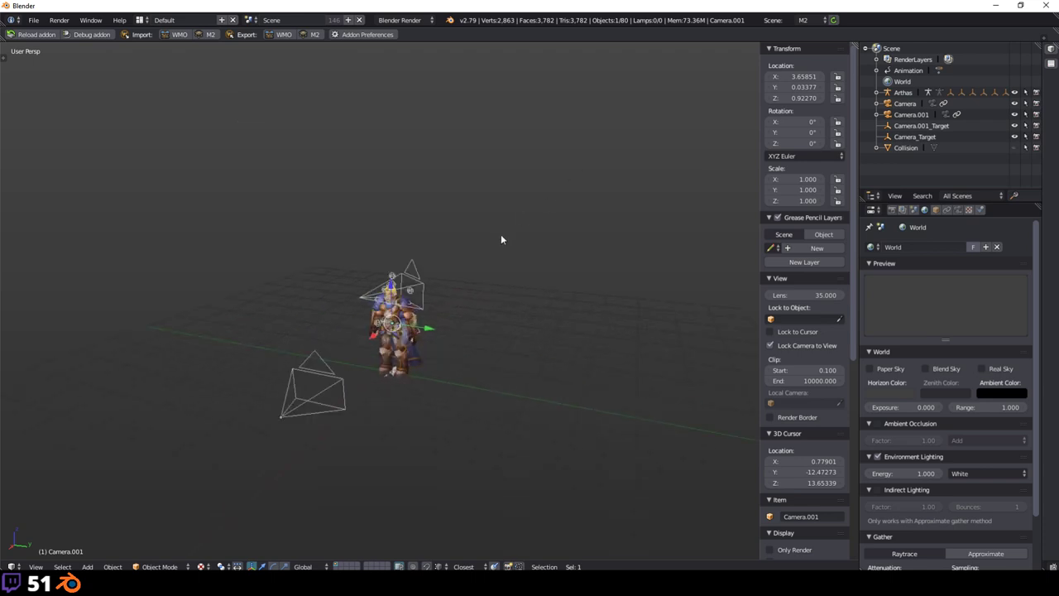
{"action": "middle_click_drag", "start_coordinate": [428, 305], "coordinate": [369, 269]}
{"action": "scroll", "coordinate": [477, 285], "scroll_direction": "up", "scroll_amount": 5}
{"action": "scroll", "coordinate": [370, 269], "scroll_direction": "down", "scroll_amount": 4}
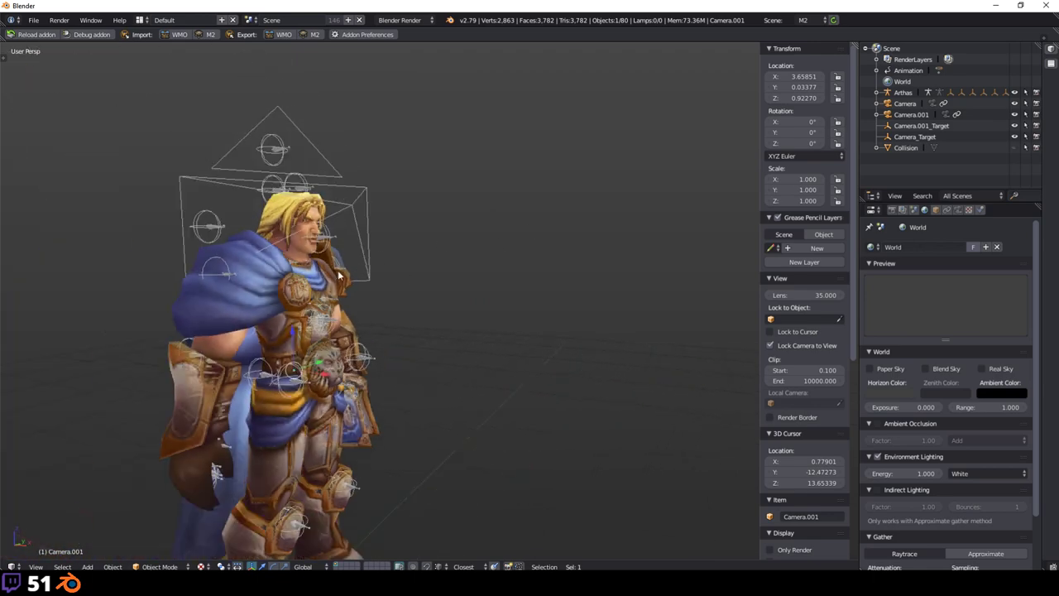
{"action": "middle_click_drag", "start_coordinate": [527, 271], "coordinate": [490, 296]}
{"action": "scroll", "coordinate": [225, 308], "scroll_direction": "up", "scroll_amount": 3}
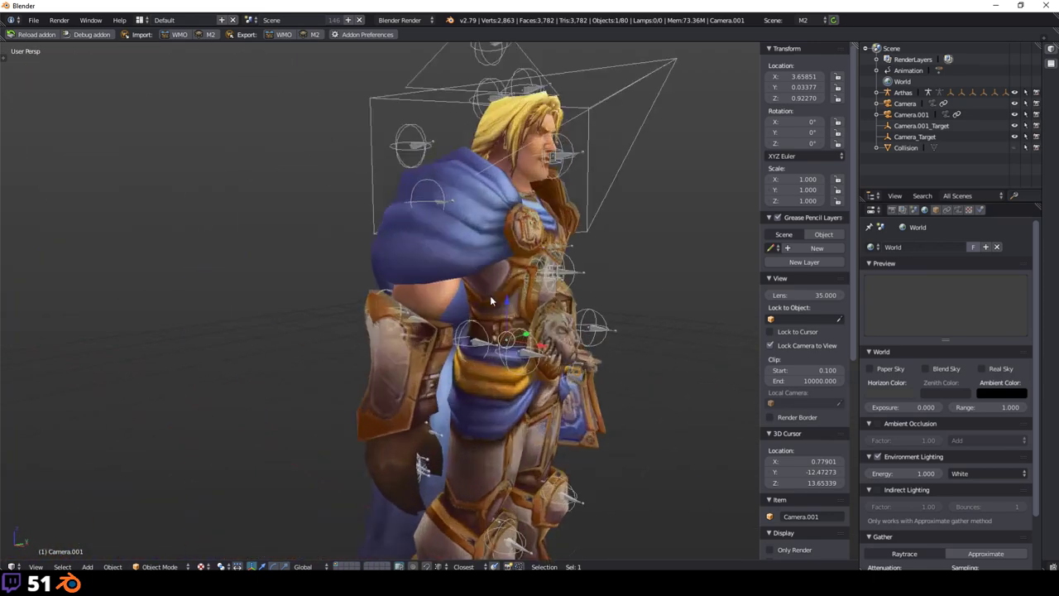
{"action": "scroll", "coordinate": [490, 295], "scroll_direction": "up", "scroll_amount": 2}
{"action": "scroll", "coordinate": [487, 296], "scroll_direction": "down", "scroll_amount": 3}
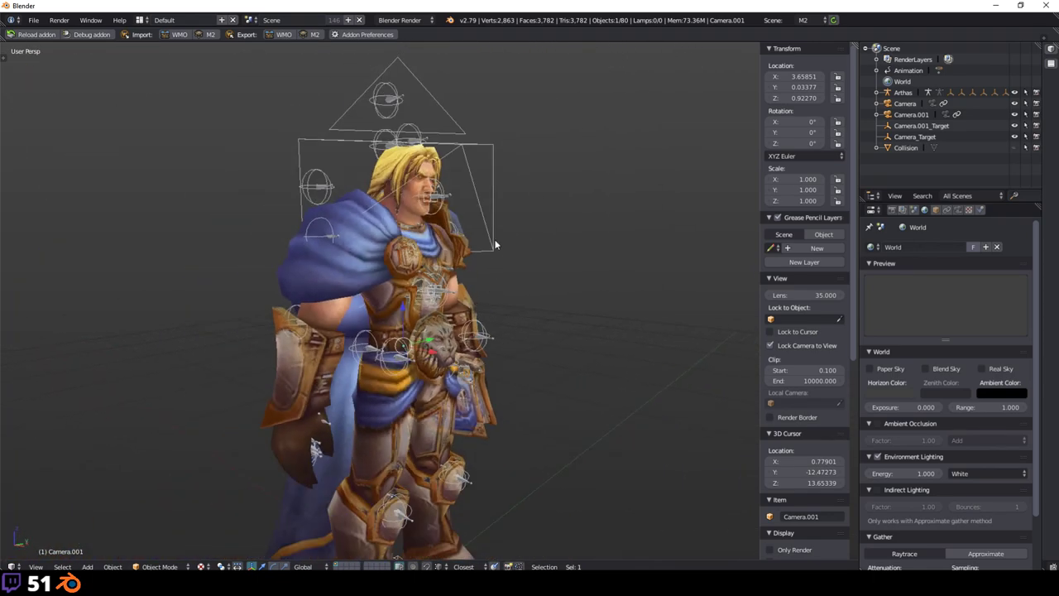
{"action": "scroll", "coordinate": [501, 273], "scroll_direction": "up", "scroll_amount": 5}
{"action": "scroll", "coordinate": [501, 273], "scroll_direction": "down", "scroll_amount": 2}
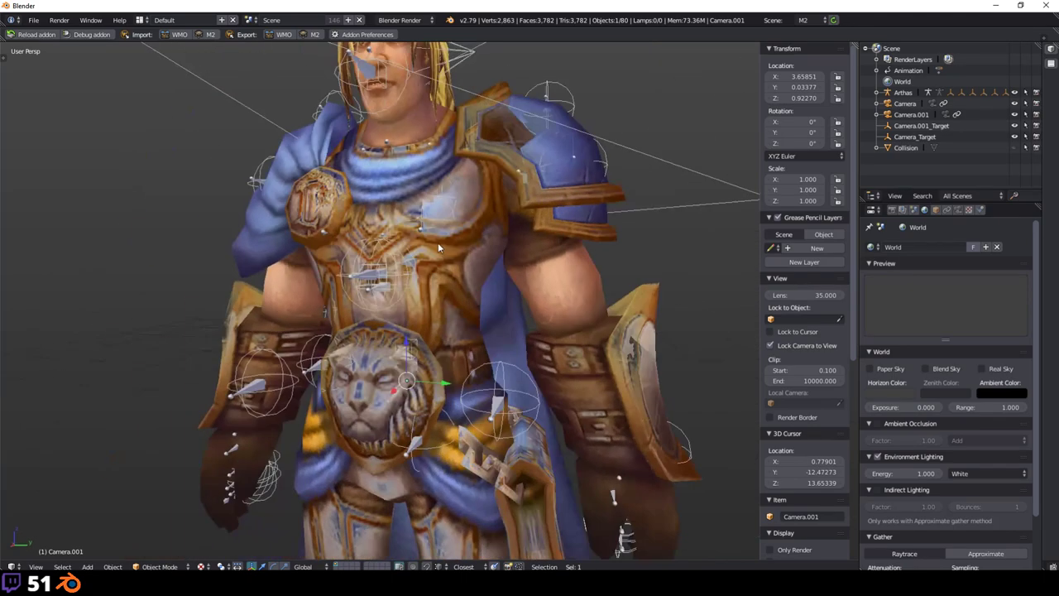
Step: Select the Skin mesh, then deselect everything and orbit to a front view of Arthas
{"action": "right_click", "coordinate": [438, 242]}
{"action": "scroll", "coordinate": [370, 200], "scroll_direction": "up", "scroll_amount": 1}
{"action": "middle_click_drag", "start_coordinate": [552, 244], "coordinate": [460, 238]}
{"action": "scroll", "coordinate": [461, 237], "scroll_direction": "down", "scroll_amount": 2}
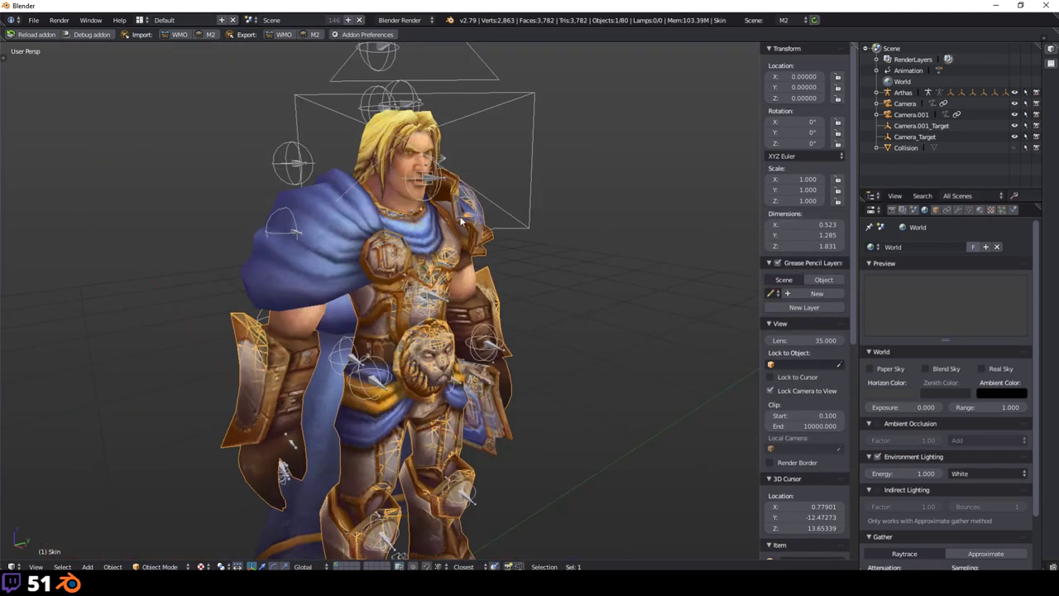
{"action": "key", "text": "a"}
{"action": "middle_click_drag", "start_coordinate": [622, 247], "coordinate": [488, 270]}
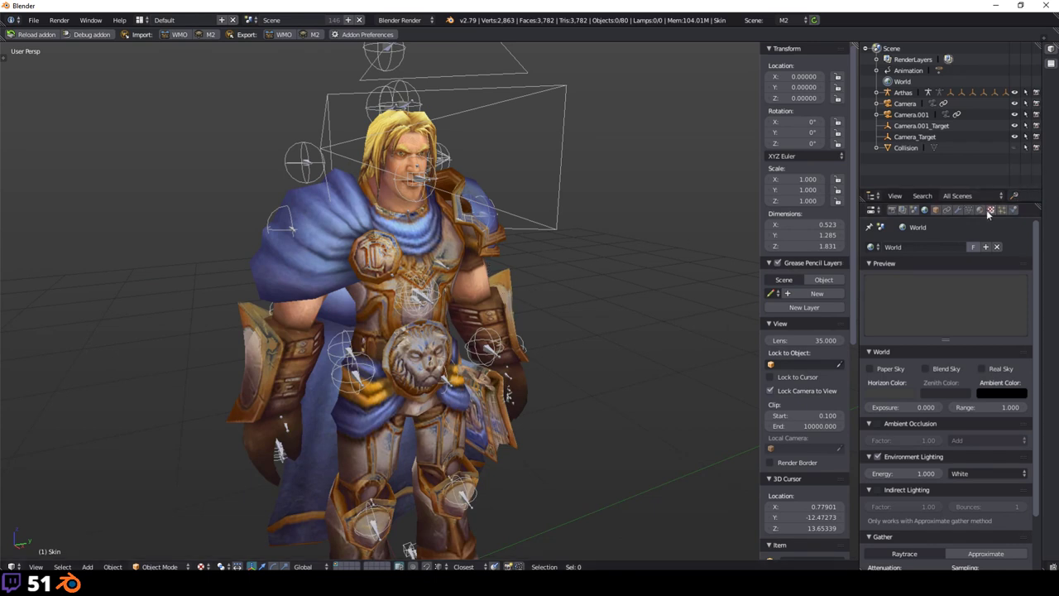
Step: Open the WoW M2 Animation Editor through the 'animation e' command search
{"action": "left_click", "coordinate": [555, 284]}
{"action": "key", "text": "space"}
{"action": "key", "text": "Return"}
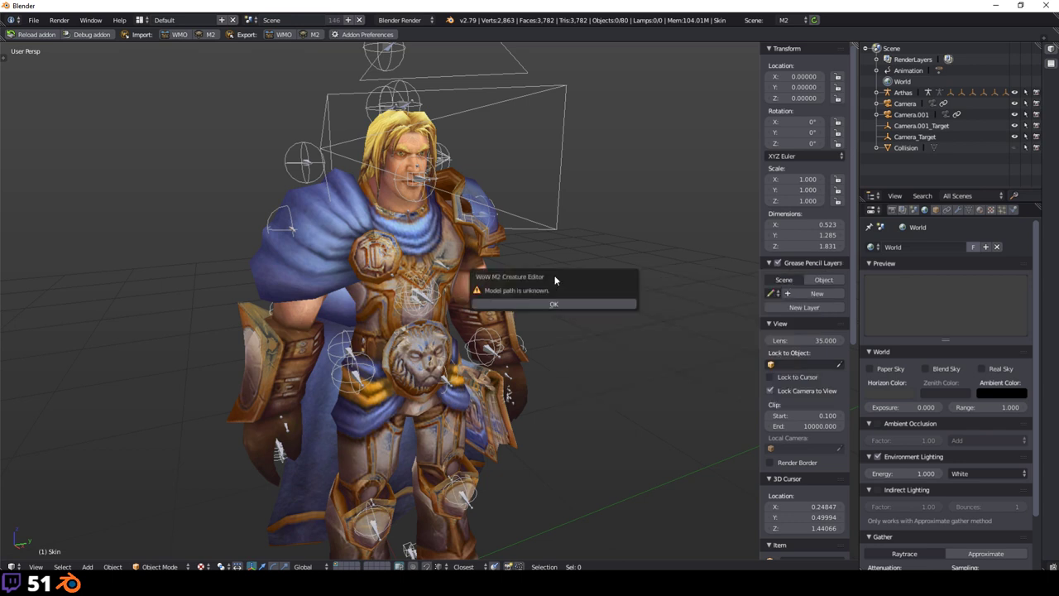
{"action": "key", "text": "space"}
{"action": "type", "text": "anima"}
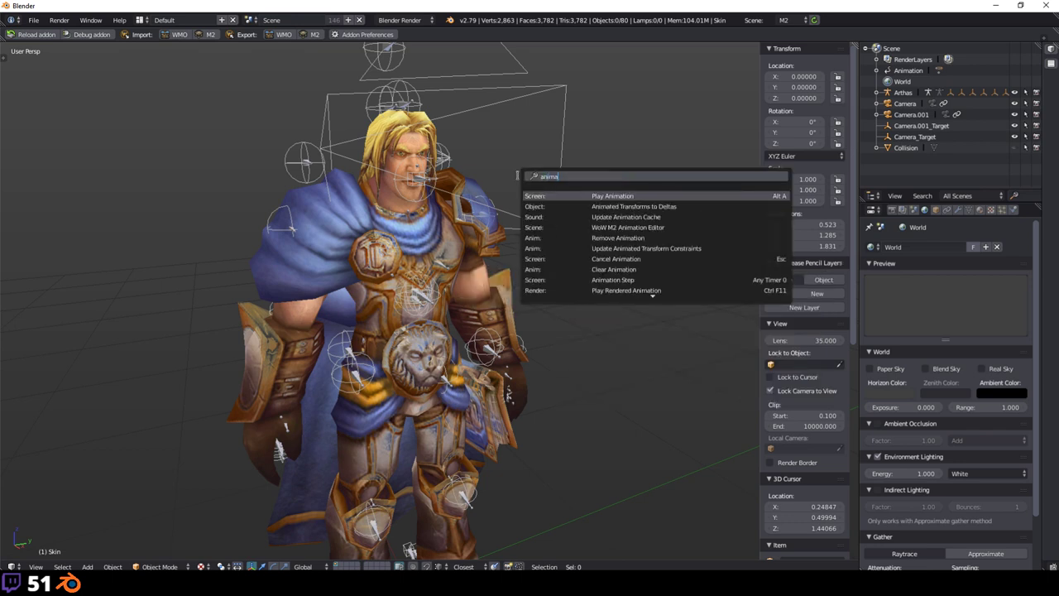
{"action": "type", "text": "tion edi"}
{"action": "key", "text": "Return"}
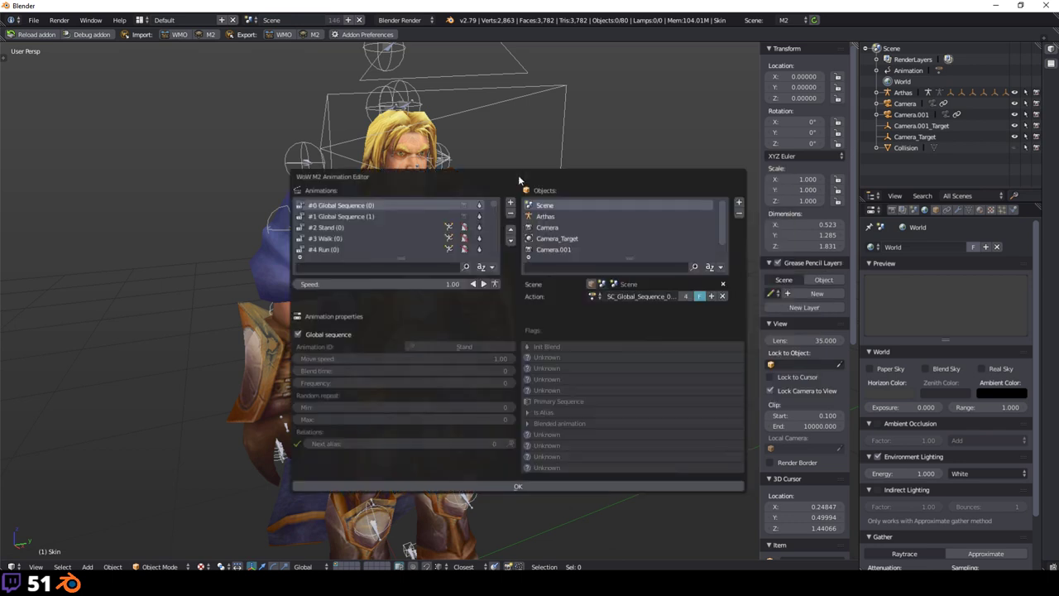
{"action": "left_click_drag", "start_coordinate": [539, 177], "coordinate": [778, 130]}
Step: Play and preview Global Sequence, Walk, Stand, Ready1H and ReadyUnarmed animations
{"action": "left_click", "coordinate": [691, 181]}
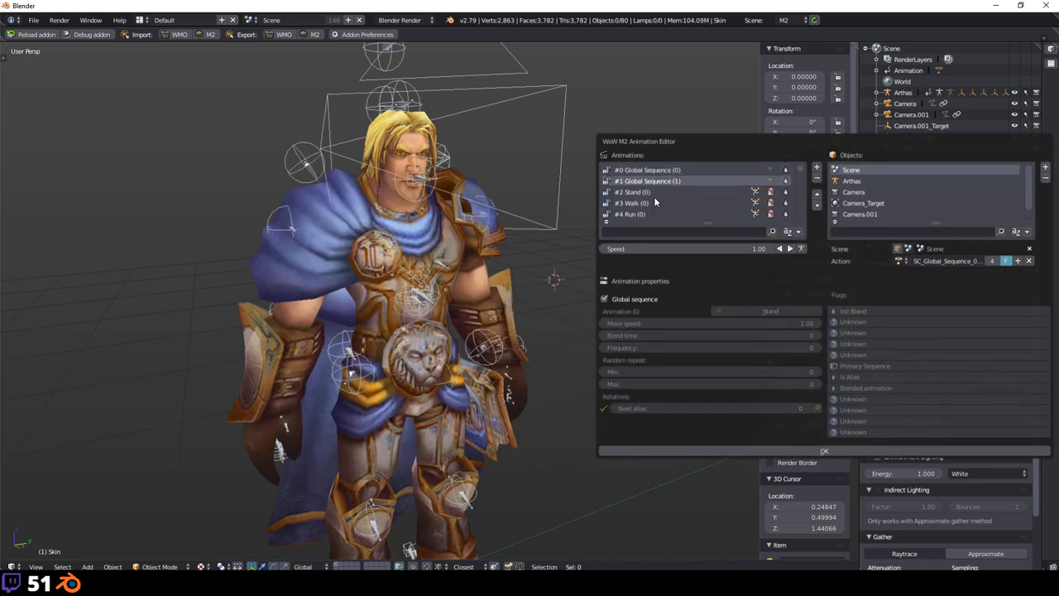
{"action": "left_click", "coordinate": [698, 204]}
{"action": "scroll", "coordinate": [697, 204], "scroll_direction": "down", "scroll_amount": 4}
{"action": "left_click", "coordinate": [790, 248]}
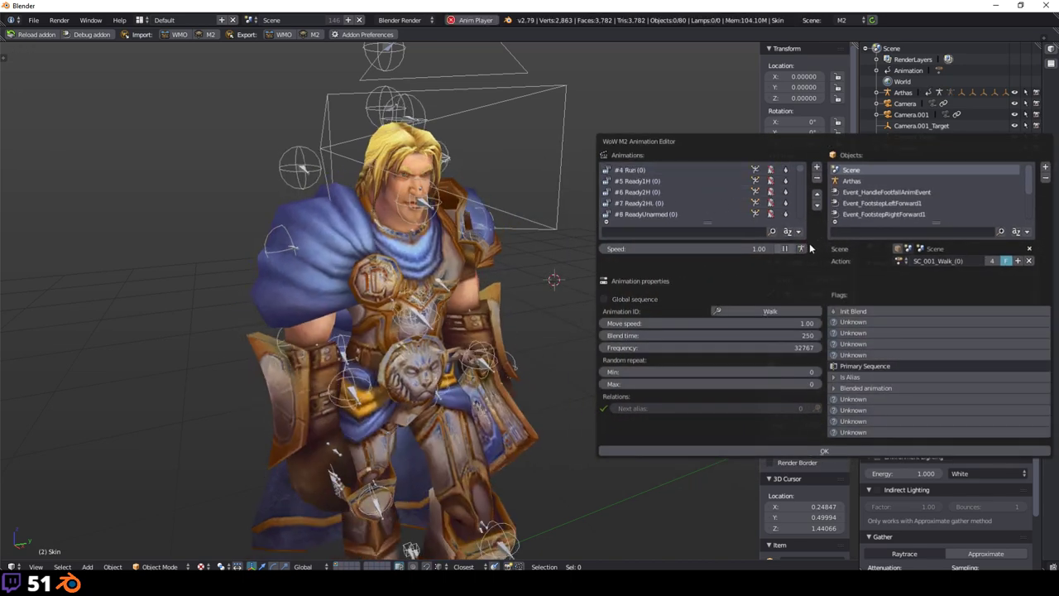
{"action": "scroll", "coordinate": [678, 199], "scroll_direction": "up", "scroll_amount": 4}
{"action": "left_click", "coordinate": [666, 194]}
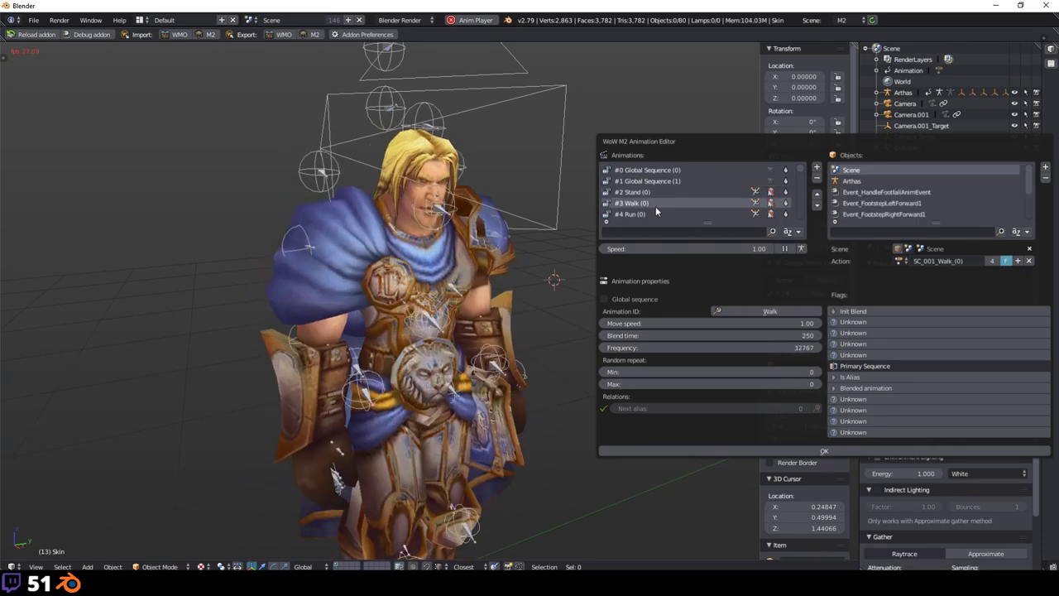
{"action": "scroll", "coordinate": [657, 203], "scroll_direction": "down", "scroll_amount": 3}
{"action": "left_click", "coordinate": [651, 192]}
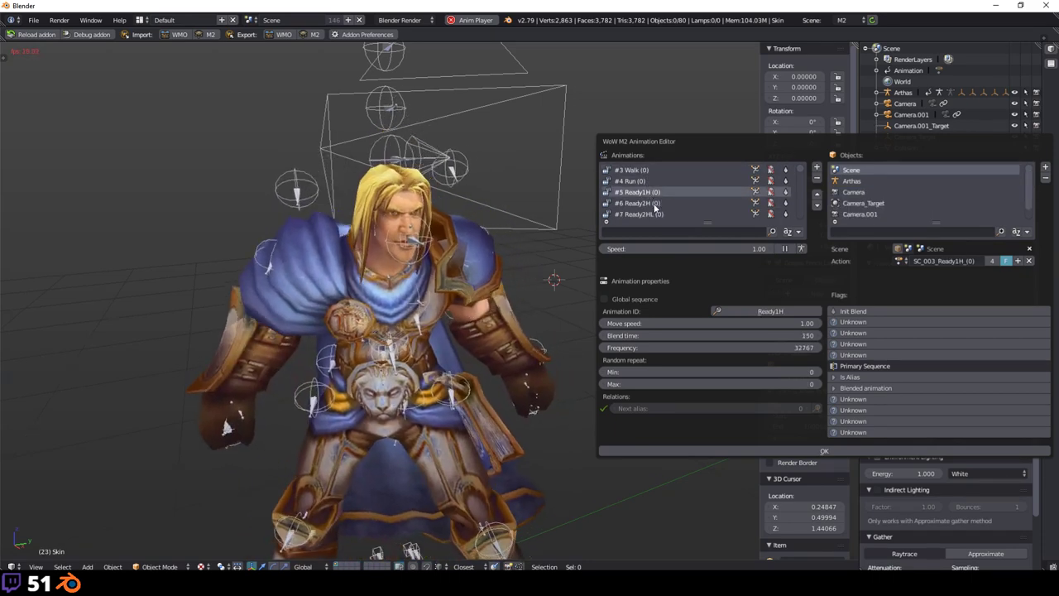
{"action": "scroll", "coordinate": [651, 192], "scroll_direction": "down", "scroll_amount": 2}
{"action": "left_click", "coordinate": [650, 202]}
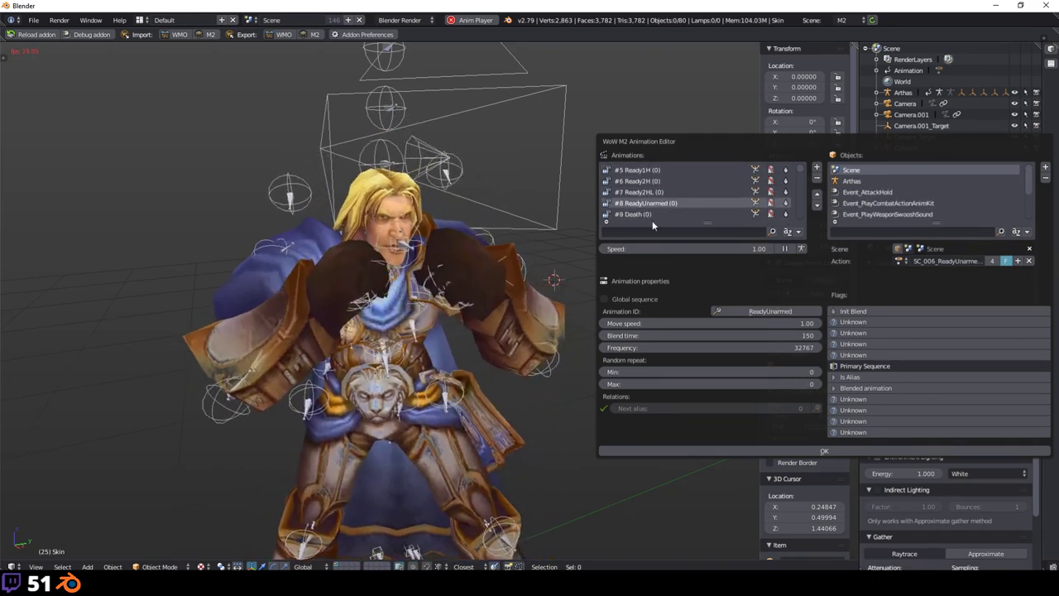
{"action": "scroll", "coordinate": [661, 200], "scroll_direction": "up", "scroll_amount": 3}
Step: Filter the animation list by 'Attack' and preview Attack1H (1) and AttackOff
{"action": "type", "text": "Attack"}
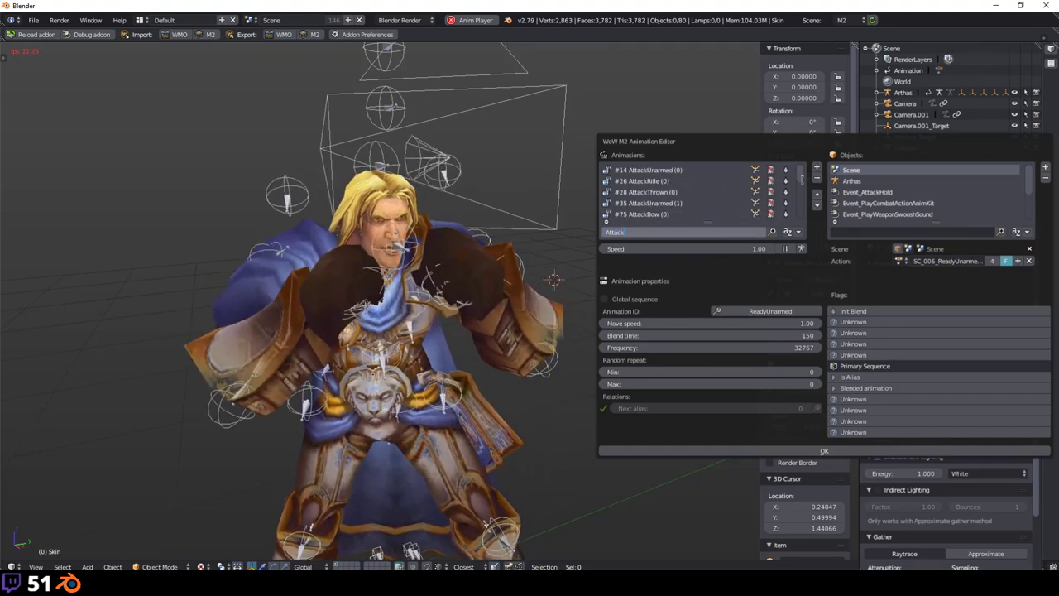
{"action": "key", "text": "Return"}
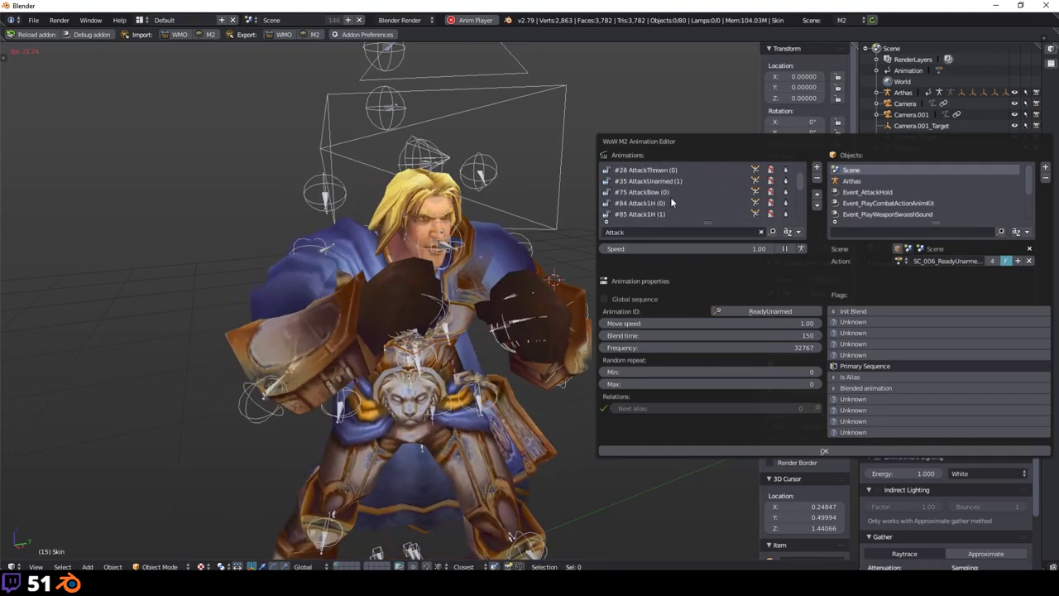
{"action": "scroll", "coordinate": [666, 203], "scroll_direction": "down", "scroll_amount": 2}
{"action": "left_click", "coordinate": [650, 214]}
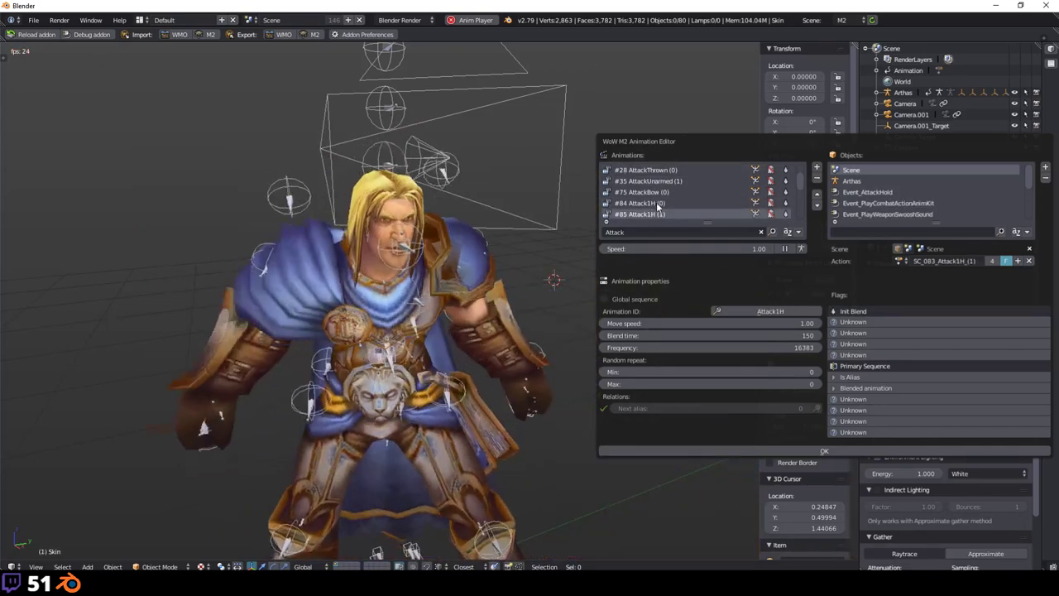
{"action": "scroll", "coordinate": [656, 201], "scroll_direction": "down", "scroll_amount": 2}
{"action": "left_click", "coordinate": [665, 203]}
Step: Preview Attack2H, Attack2H (1), Attack2HL (2) and Attack2HL (1)
{"action": "scroll", "coordinate": [665, 198], "scroll_direction": "down", "scroll_amount": 4}
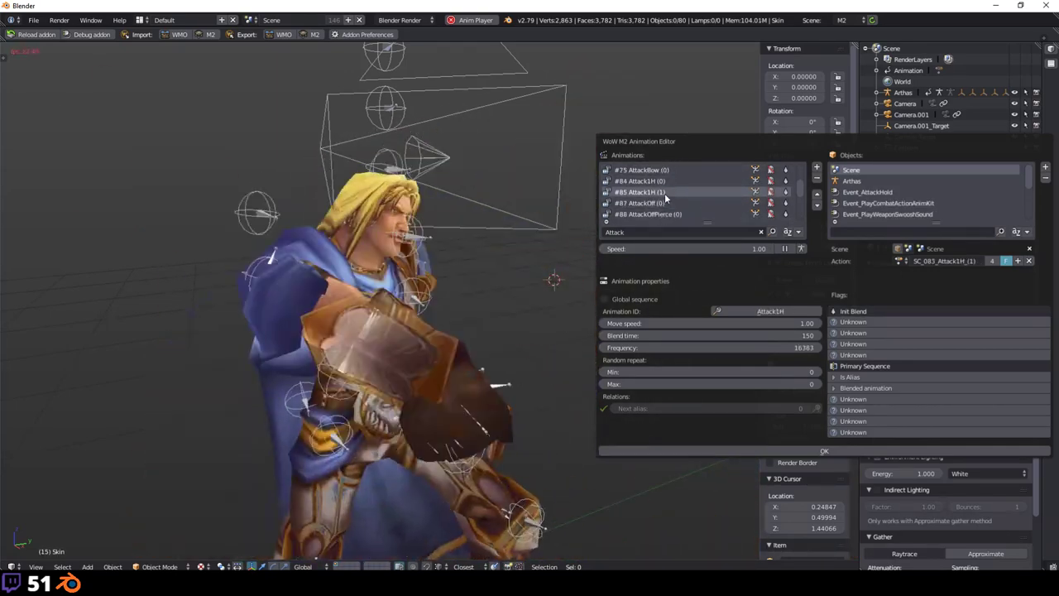
{"action": "left_click", "coordinate": [665, 192]}
{"action": "scroll", "coordinate": [665, 192], "scroll_direction": "down", "scroll_amount": 1}
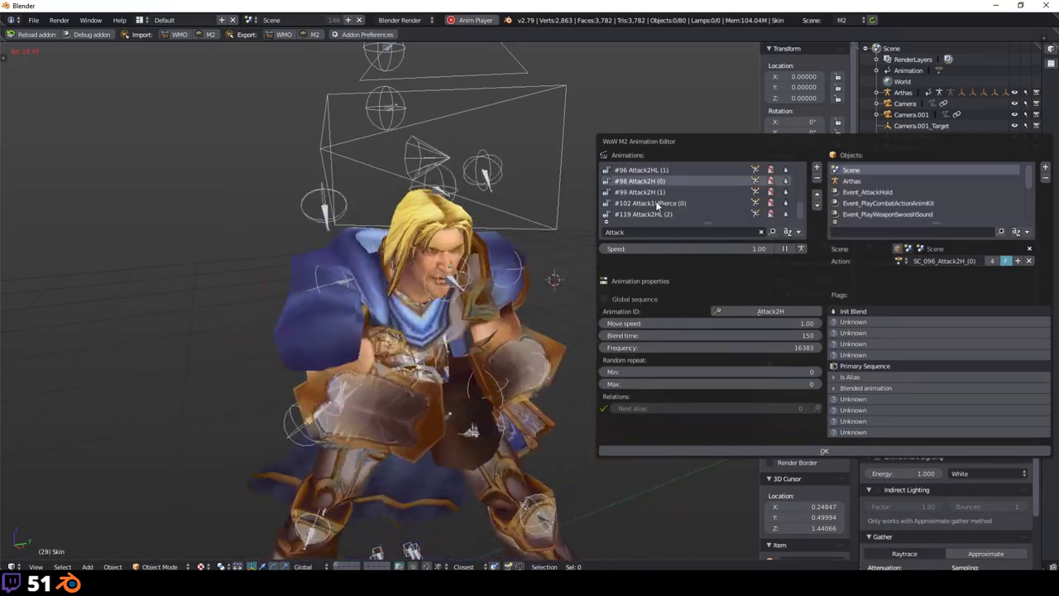
{"action": "left_click", "coordinate": [662, 192]}
{"action": "left_click", "coordinate": [662, 214]}
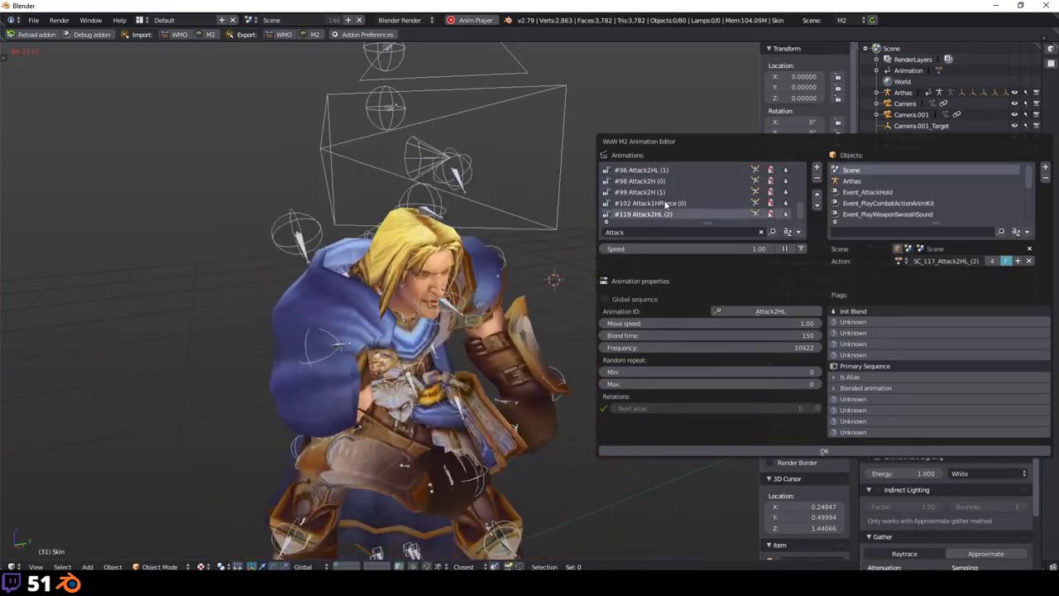
{"action": "left_click", "coordinate": [658, 192]}
{"action": "left_click", "coordinate": [654, 181]}
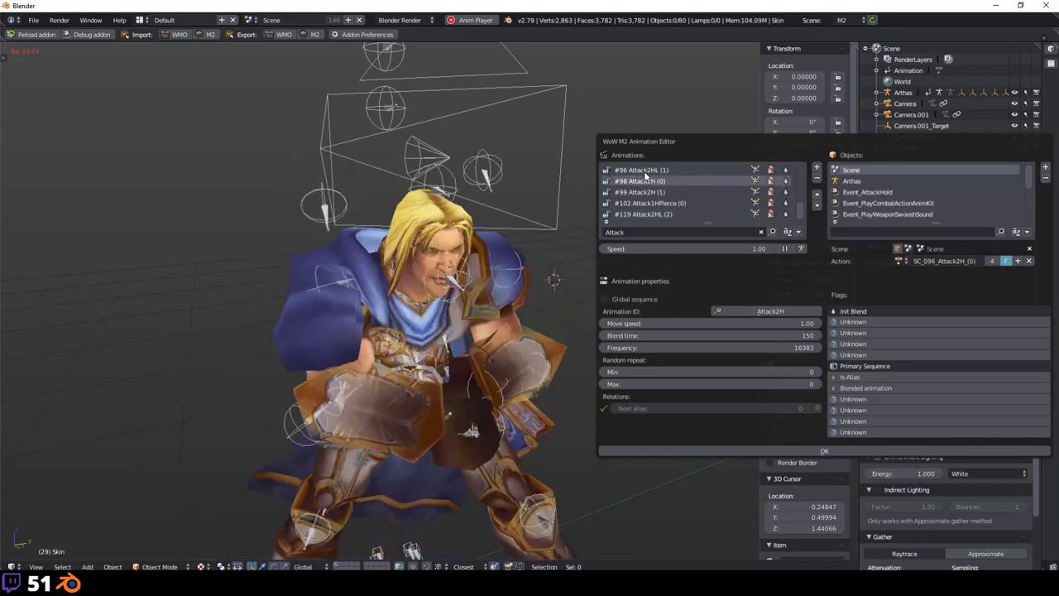
{"action": "left_click", "coordinate": [653, 170]}
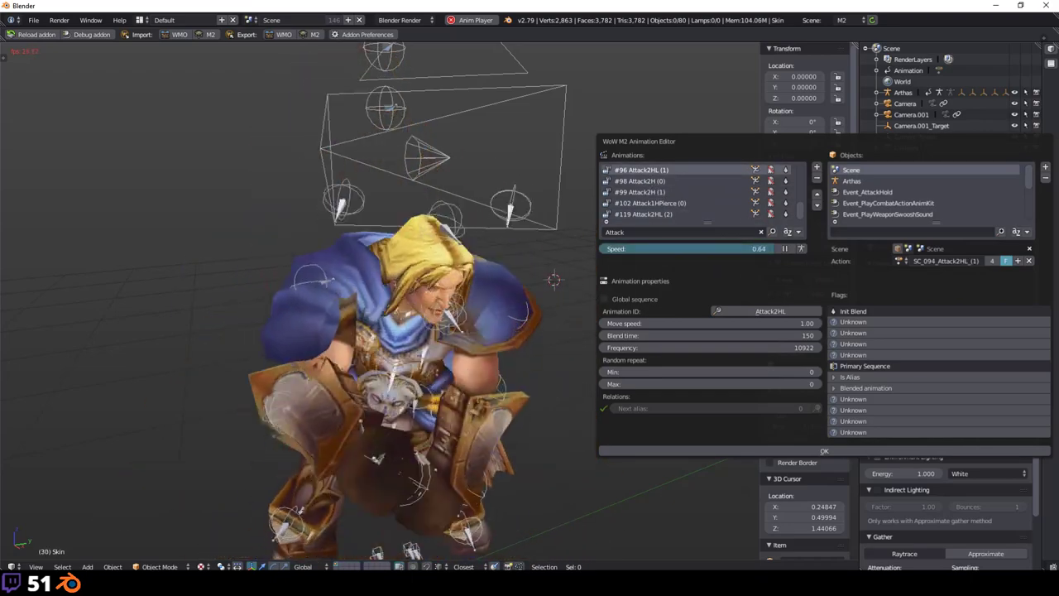
Step: Try playback speed 3.3, reset to 1.00, preview Attack1HPierce, pause, then stop to rest pose
{"action": "left_click_drag", "start_coordinate": [703, 248], "coordinate": [728, 248]}
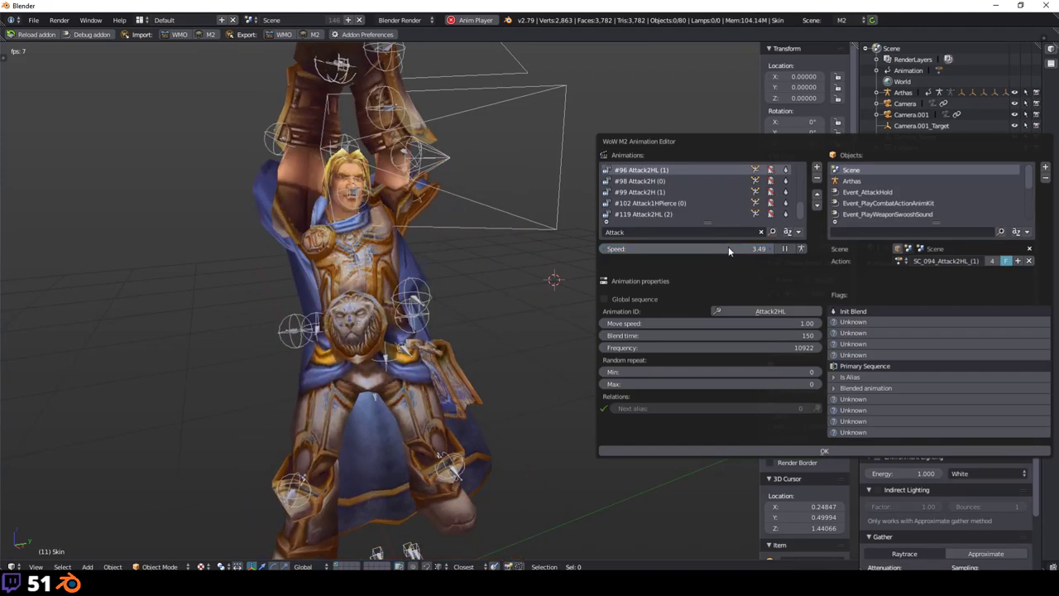
{"action": "key", "text": "BackSpace"}
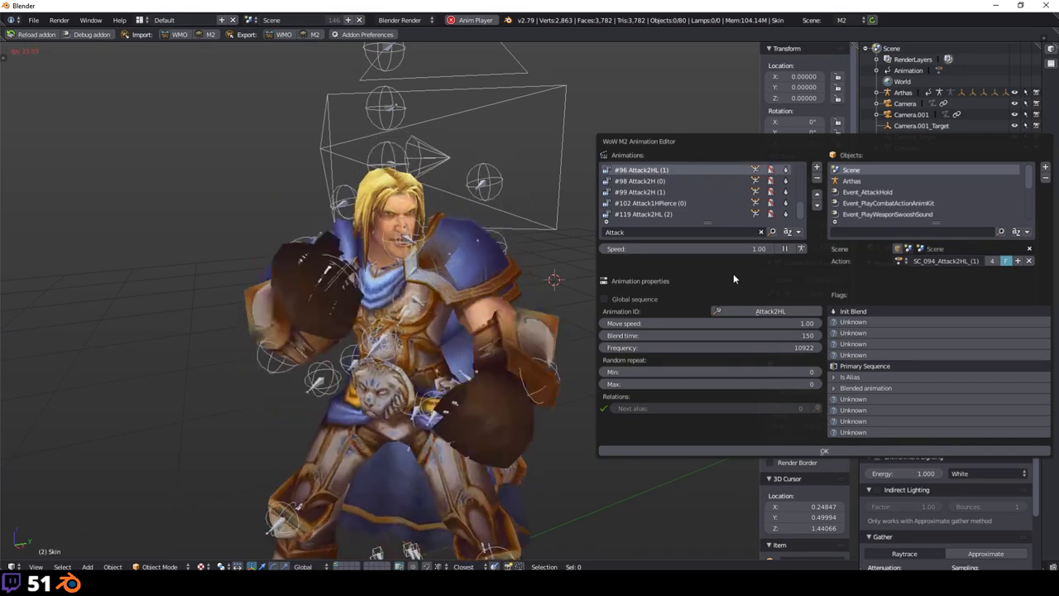
{"action": "left_click", "coordinate": [688, 205]}
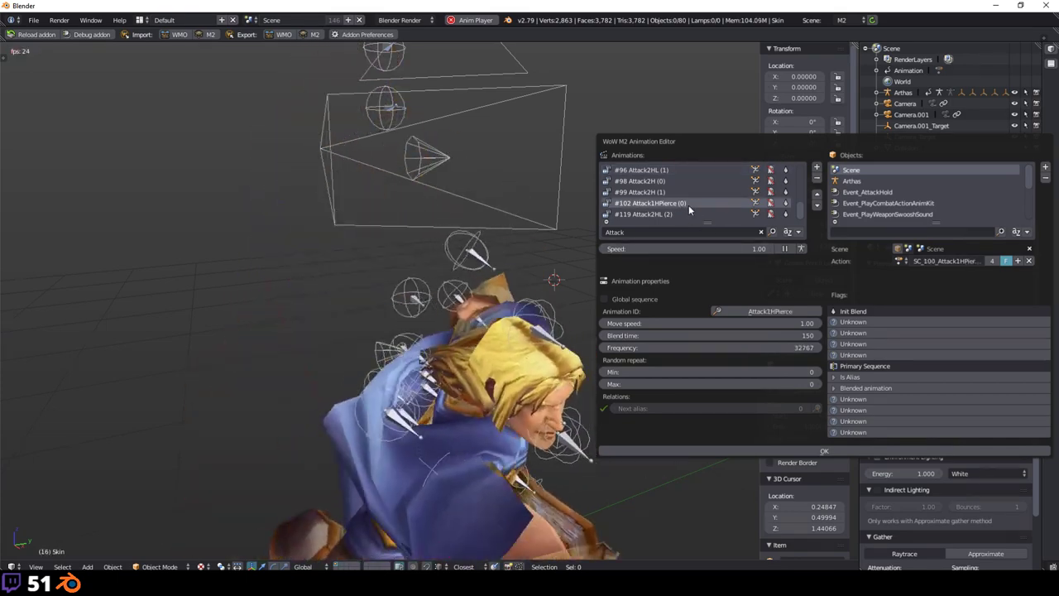
{"action": "left_click", "coordinate": [784, 248]}
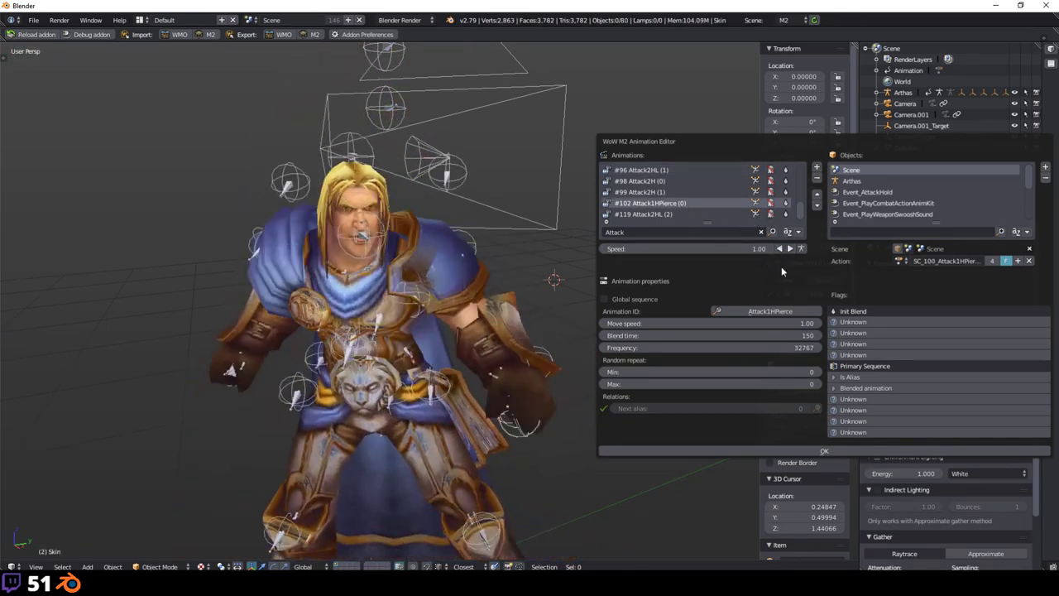
{"action": "left_click", "coordinate": [777, 251]}
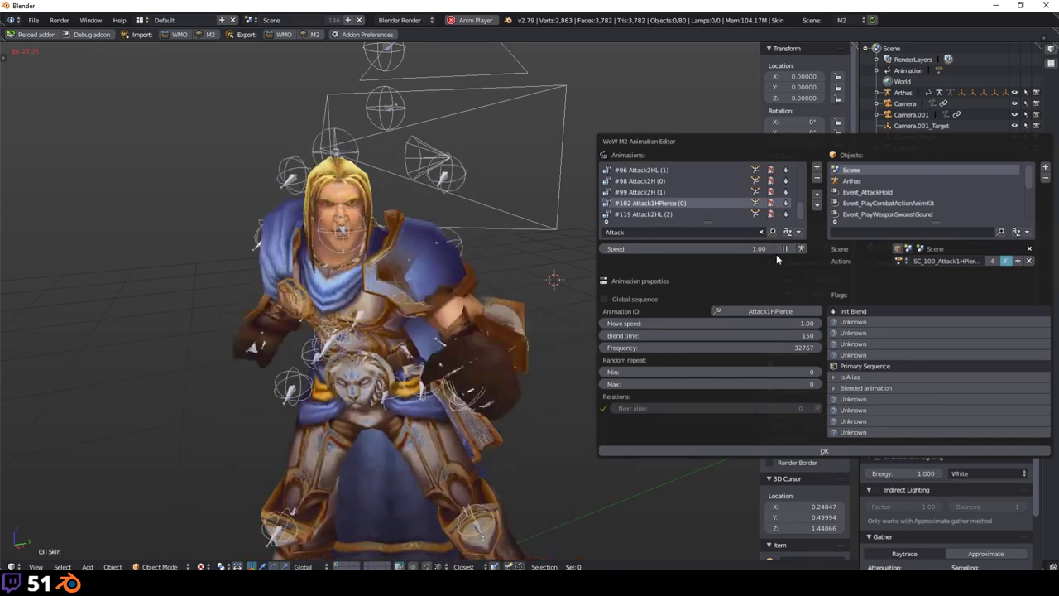
{"action": "left_click", "coordinate": [784, 248]}
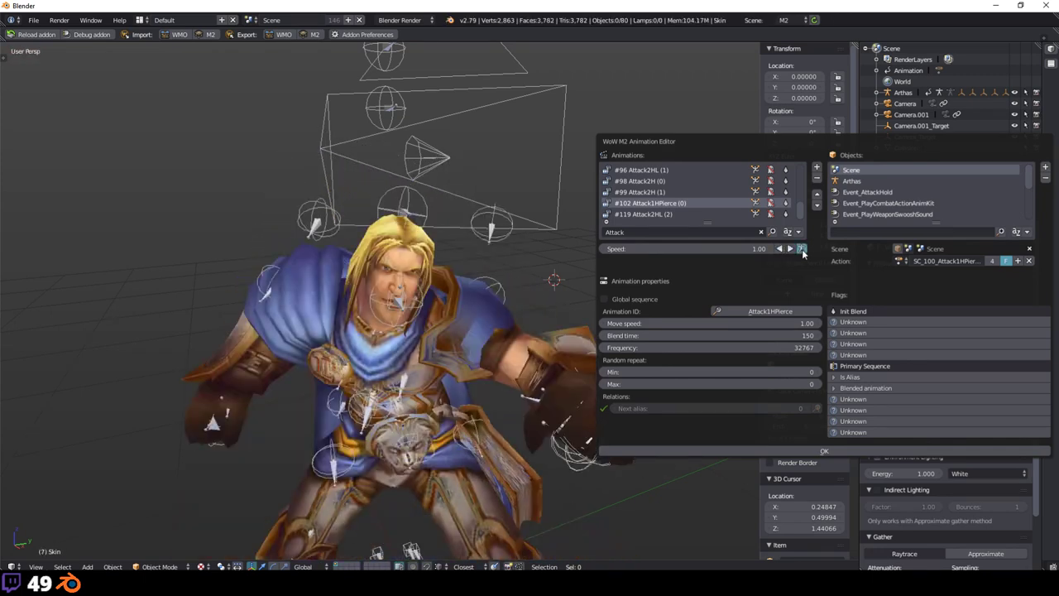
{"action": "left_click", "coordinate": [801, 249]}
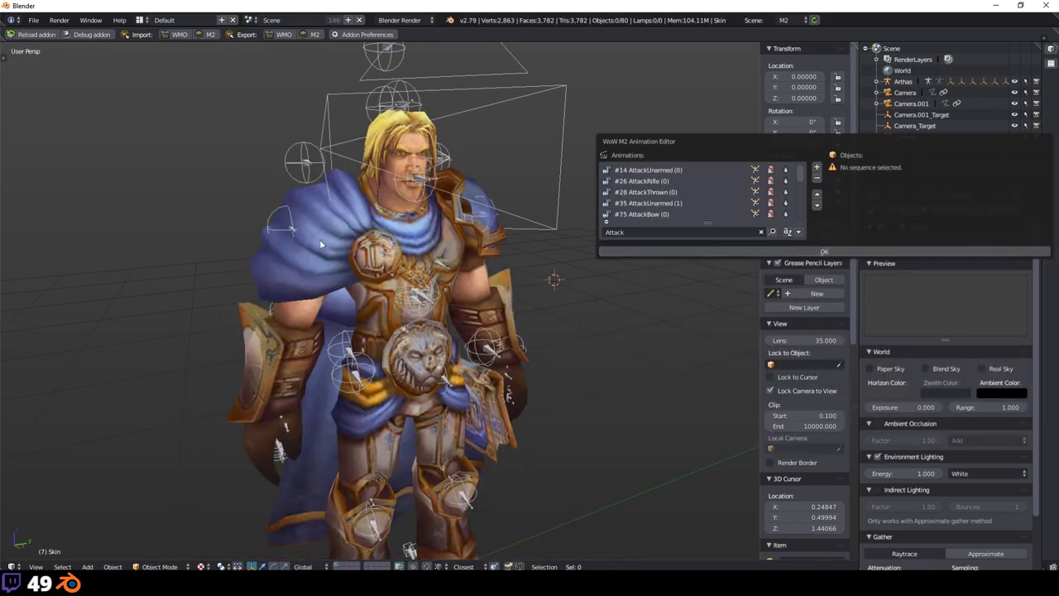
Step: Reopen the WoW M2 Animation Editor and select the #3 Walk sequence
{"action": "mouse_move", "coordinate": [503, 301]}
{"action": "middle_mouse_down"}
{"action": "mouse_move", "coordinate": [529, 298]}
{"action": "mouse_move", "coordinate": [497, 296]}
{"action": "mouse_move", "coordinate": [512, 294]}
{"action": "middle_mouse_up"}
{"action": "key", "text": "space"}
{"action": "left_click", "coordinate": [549, 315]}
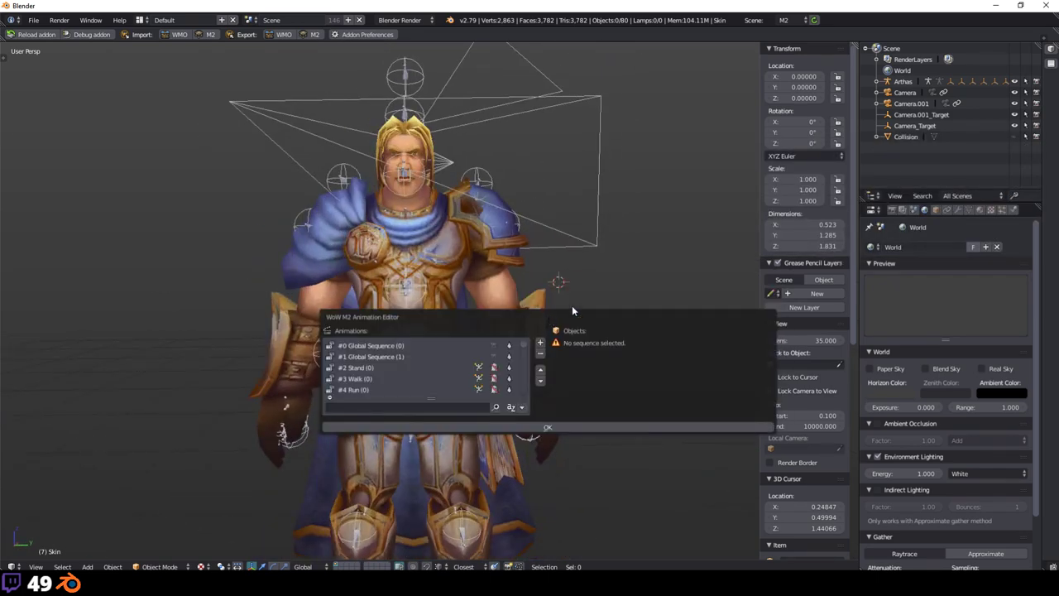
{"action": "left_click", "coordinate": [470, 220]}
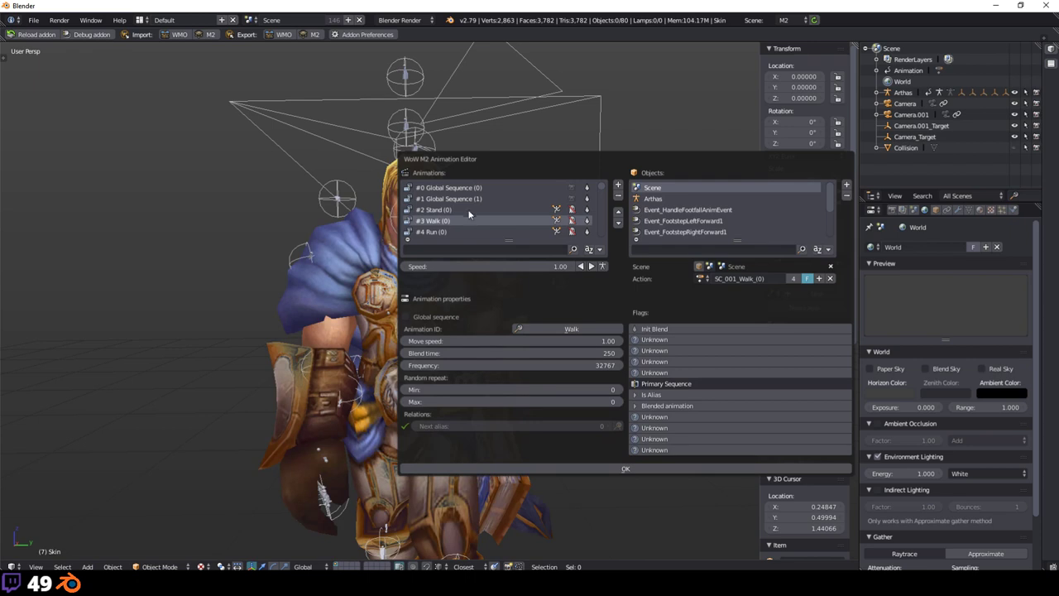
{"action": "left_click", "coordinate": [468, 210]}
{"action": "left_click", "coordinate": [468, 220]}
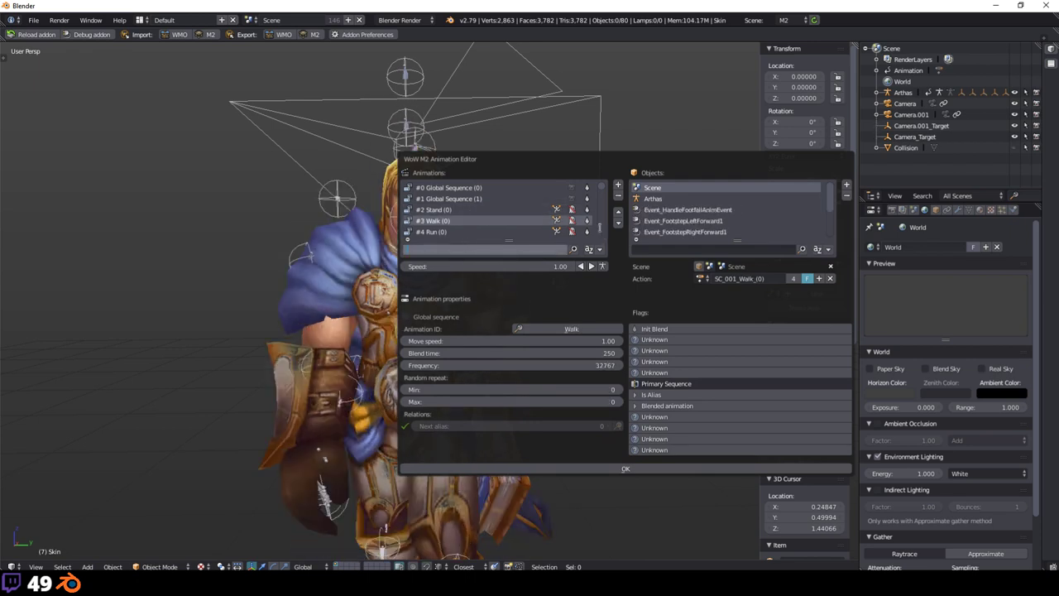
Step: Review Walk's details (action SC_001_Walk_(0), blend time 250, footstep events) and move the editor up-left
{"action": "scroll", "coordinate": [558, 224], "scroll_direction": "down", "scroll_amount": 17}
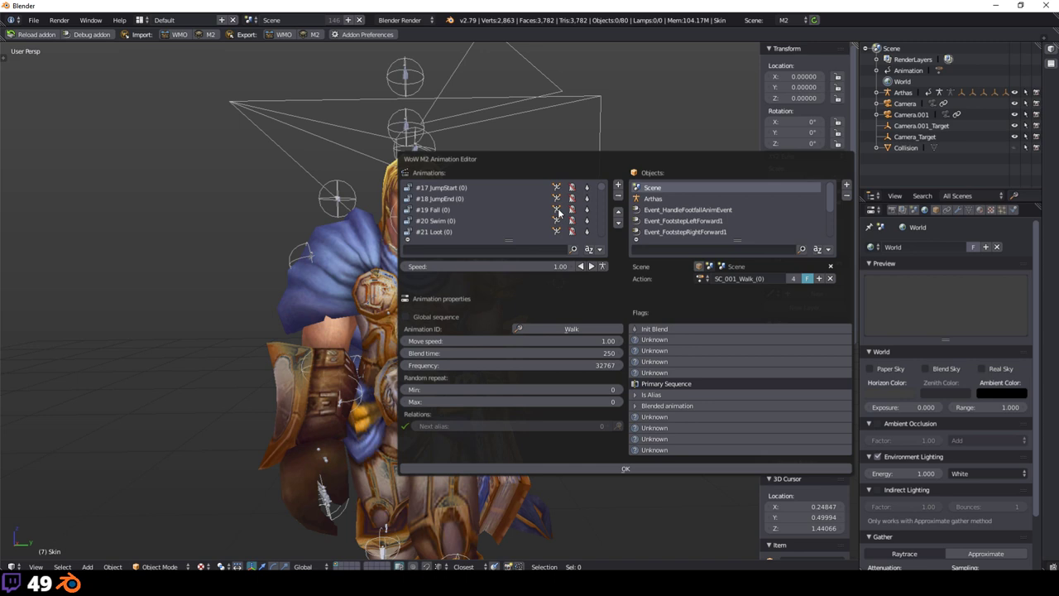
{"action": "scroll", "coordinate": [558, 212], "scroll_direction": "down", "scroll_amount": 20}
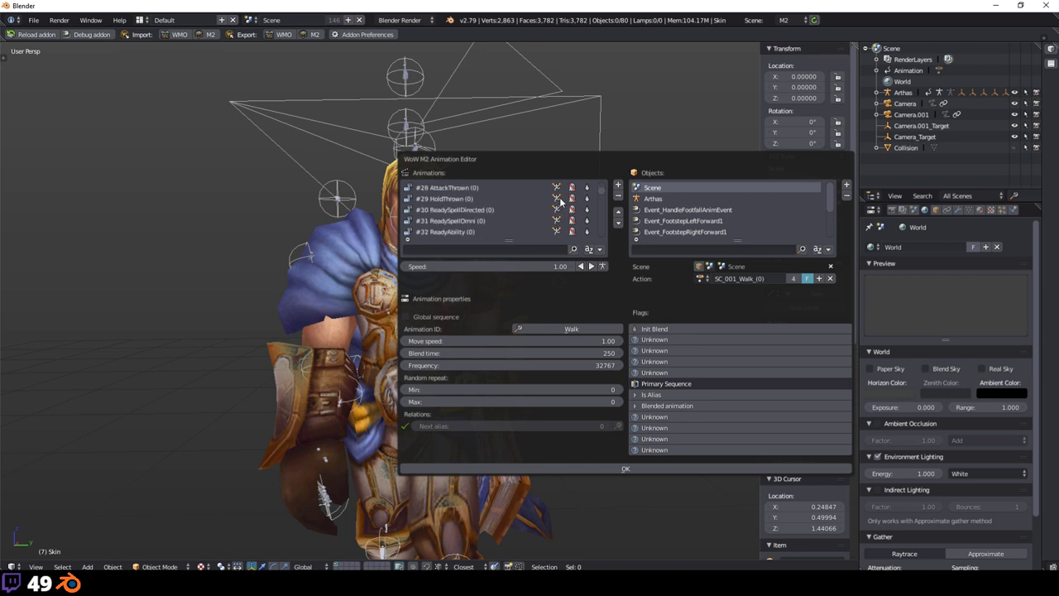
{"action": "scroll", "coordinate": [561, 202], "scroll_direction": "up", "scroll_amount": 4}
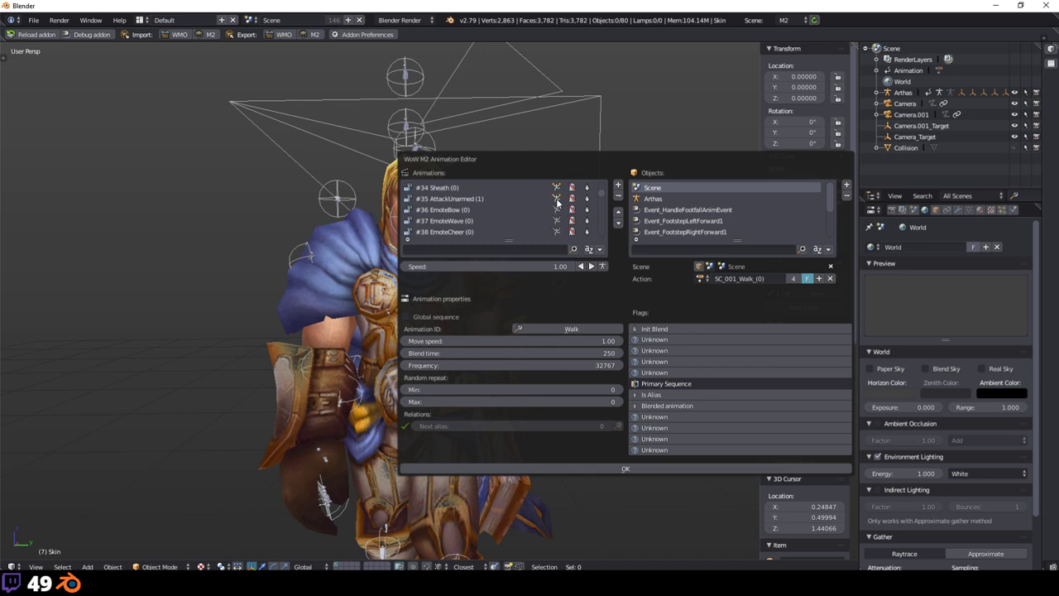
{"action": "scroll", "coordinate": [558, 201], "scroll_direction": "down", "scroll_amount": 3}
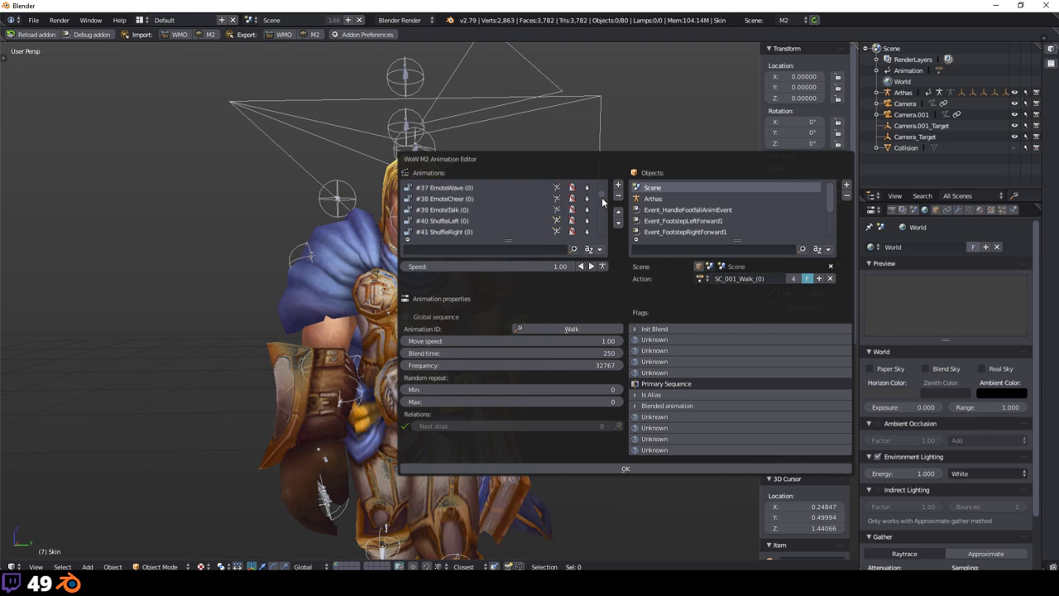
{"action": "scroll", "coordinate": [601, 198], "scroll_direction": "down", "scroll_amount": 6}
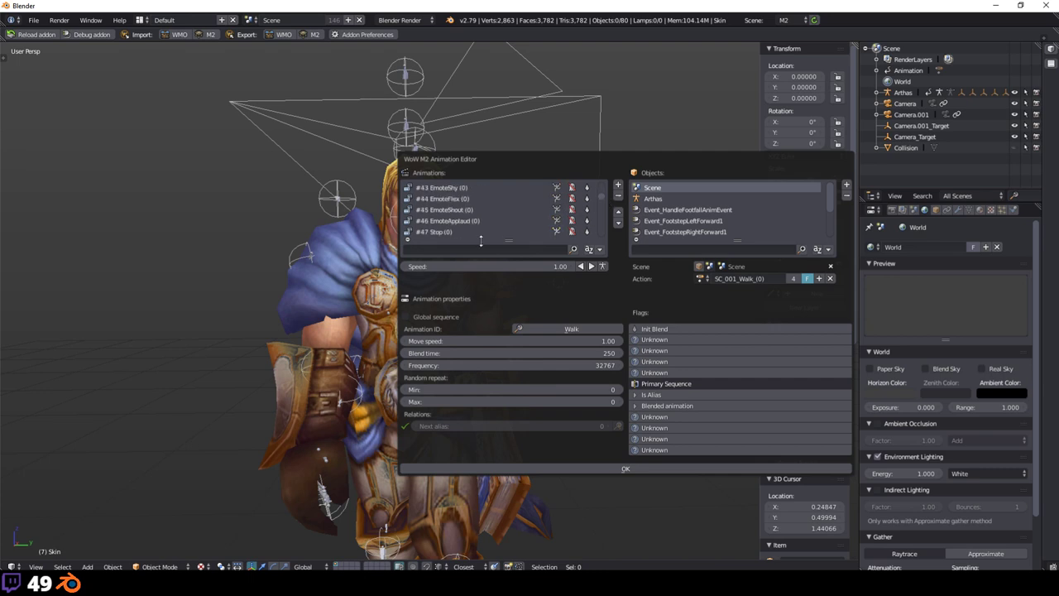
{"action": "scroll", "coordinate": [553, 201], "scroll_direction": "up", "scroll_amount": 12}
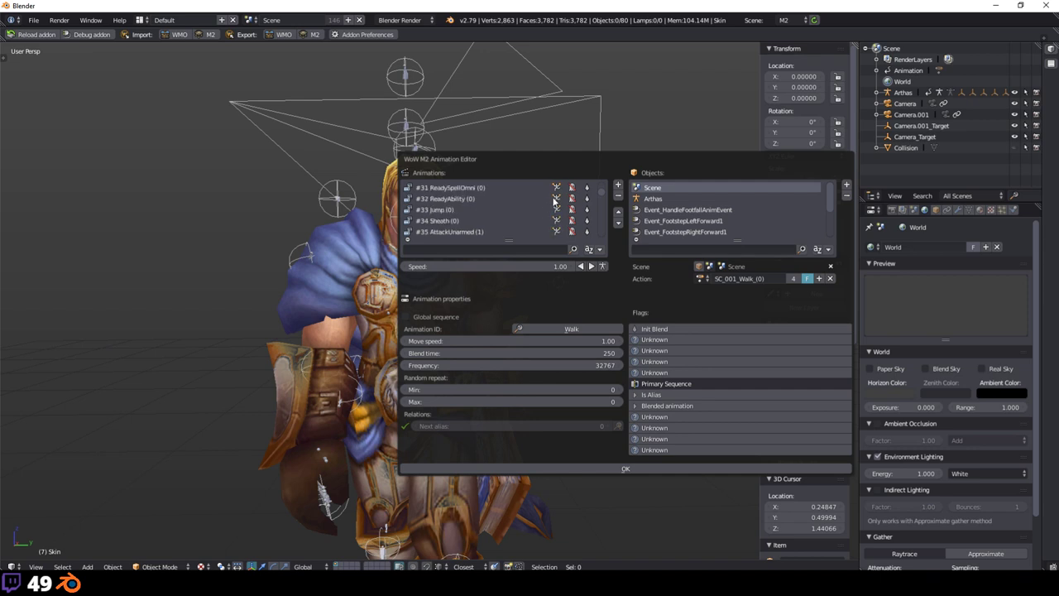
{"action": "scroll", "coordinate": [554, 203], "scroll_direction": "down", "scroll_amount": 2}
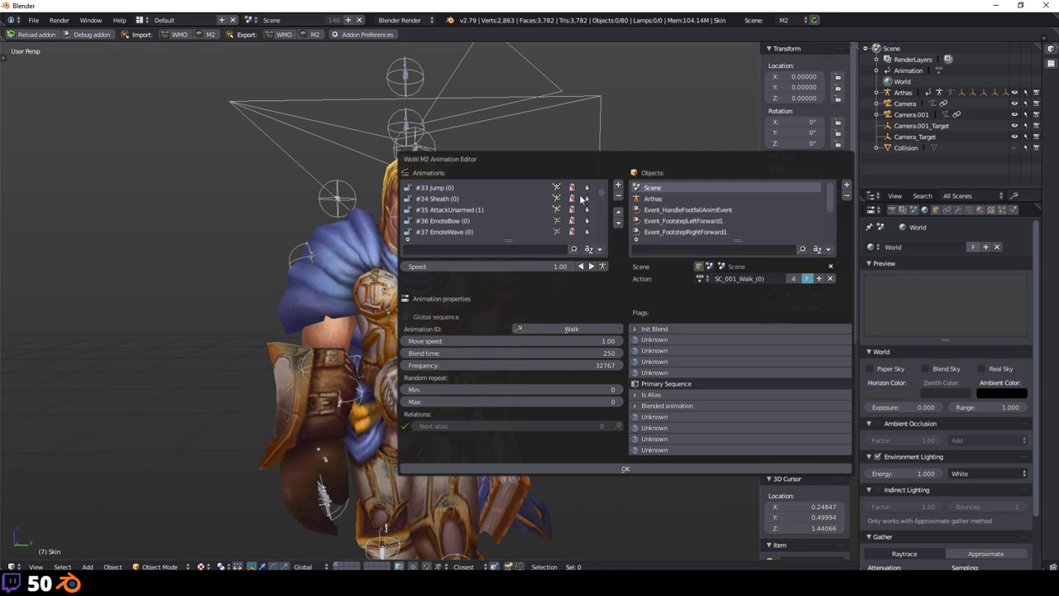
{"action": "left_click_drag", "start_coordinate": [568, 165], "coordinate": [534, 151]}
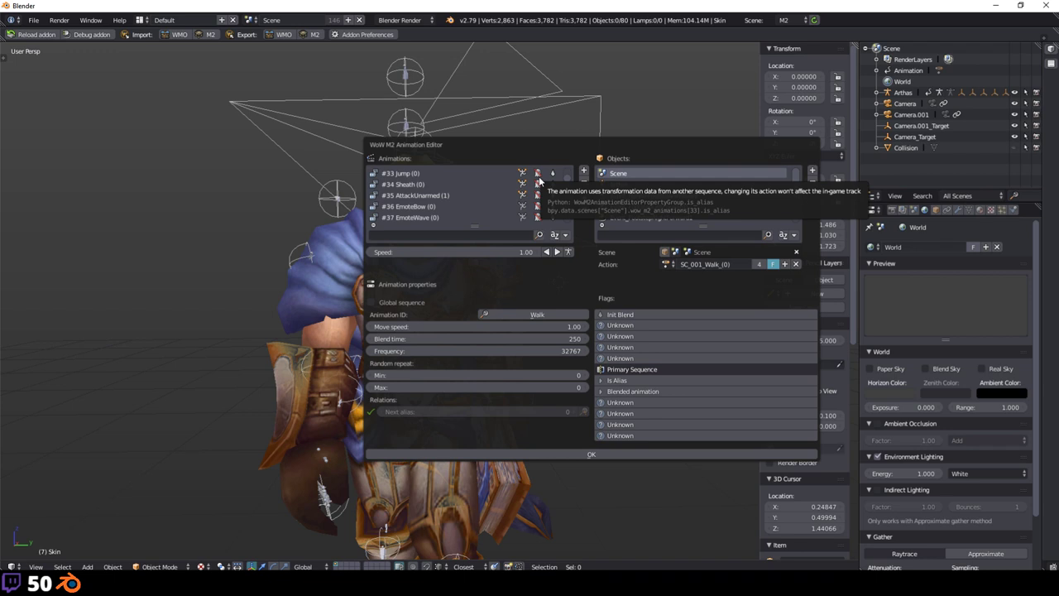
Step: Toggle the alias on #21 Loot on and back off, leaving it unaliased
{"action": "scroll", "coordinate": [539, 176], "scroll_direction": "up", "scroll_amount": 12}
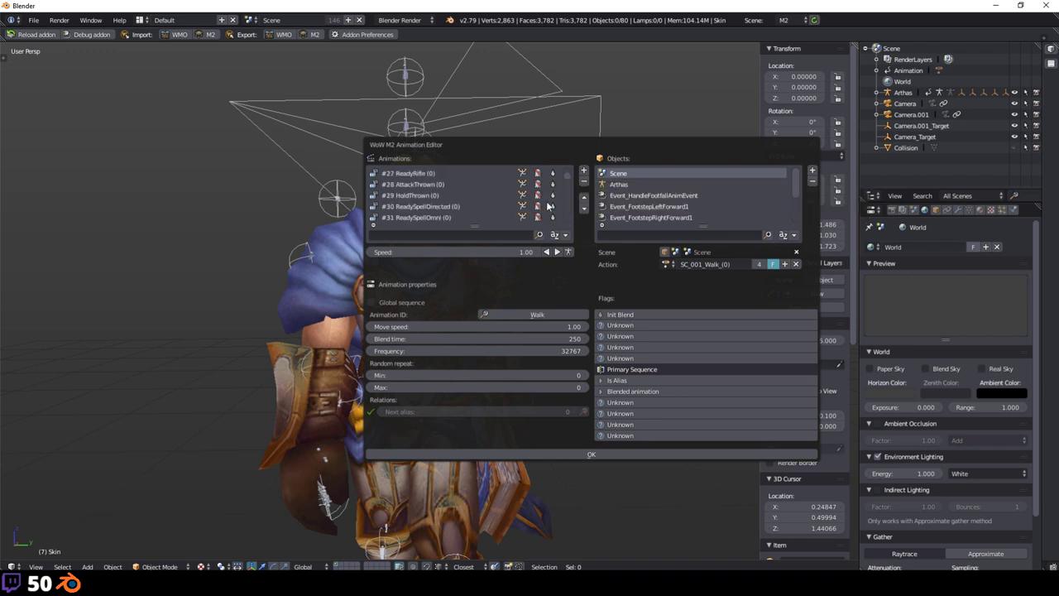
{"action": "left_click", "coordinate": [539, 174]}
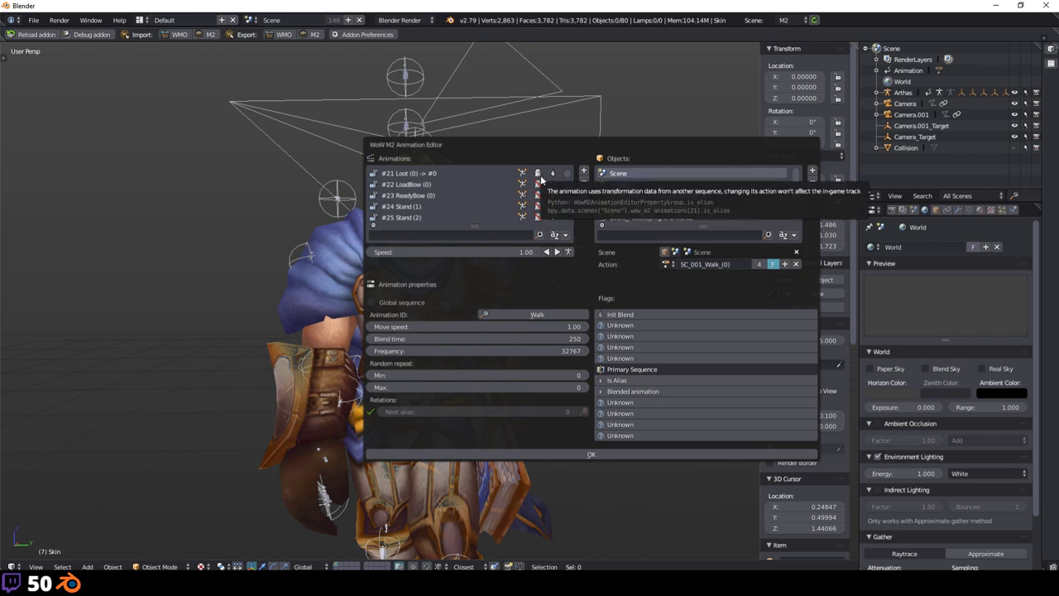
{"action": "left_click", "coordinate": [539, 174]}
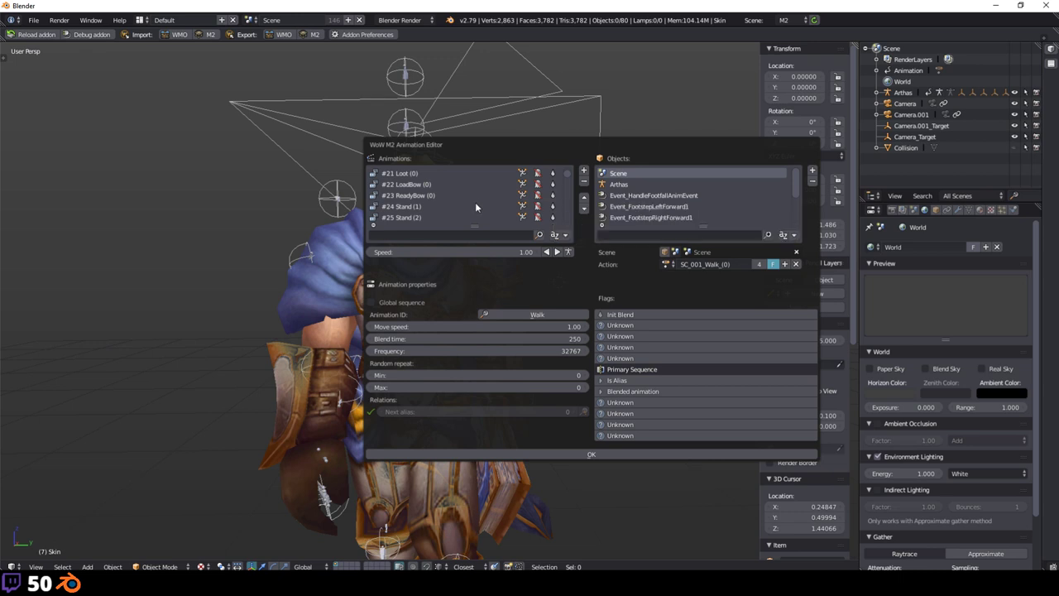
Step: Select #25 Stand (2), applying action SC_023_Stand_(2) to Arthas
{"action": "scroll", "coordinate": [439, 209], "scroll_direction": "down", "scroll_amount": 1}
{"action": "left_click", "coordinate": [420, 206]}
{"action": "scroll", "coordinate": [435, 207], "scroll_direction": "up", "scroll_amount": 7}
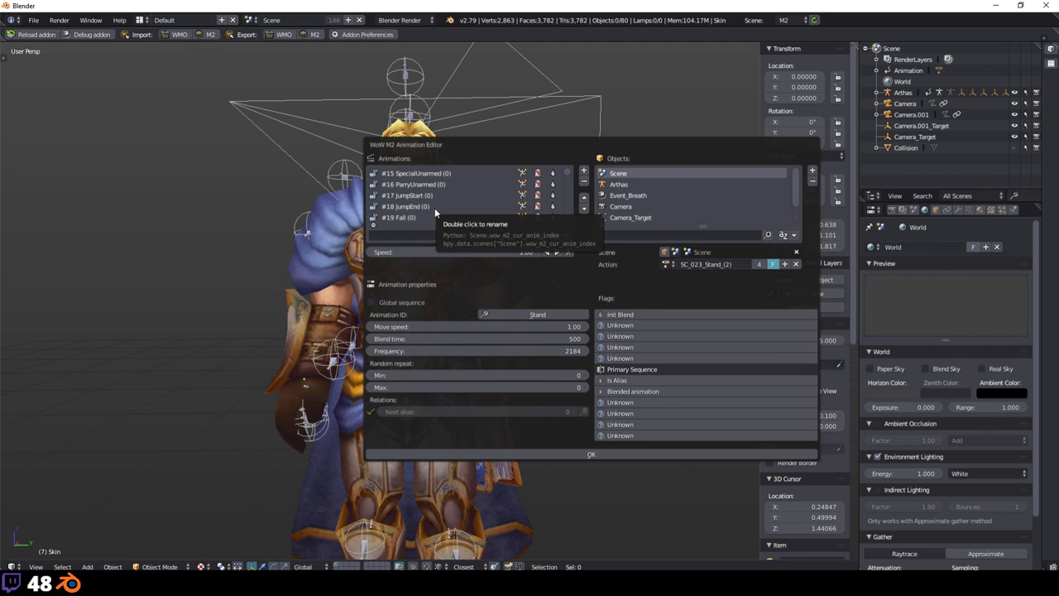
Step: Toggle the ParryUnarmed alias on and back off
{"action": "left_click", "coordinate": [537, 186]}
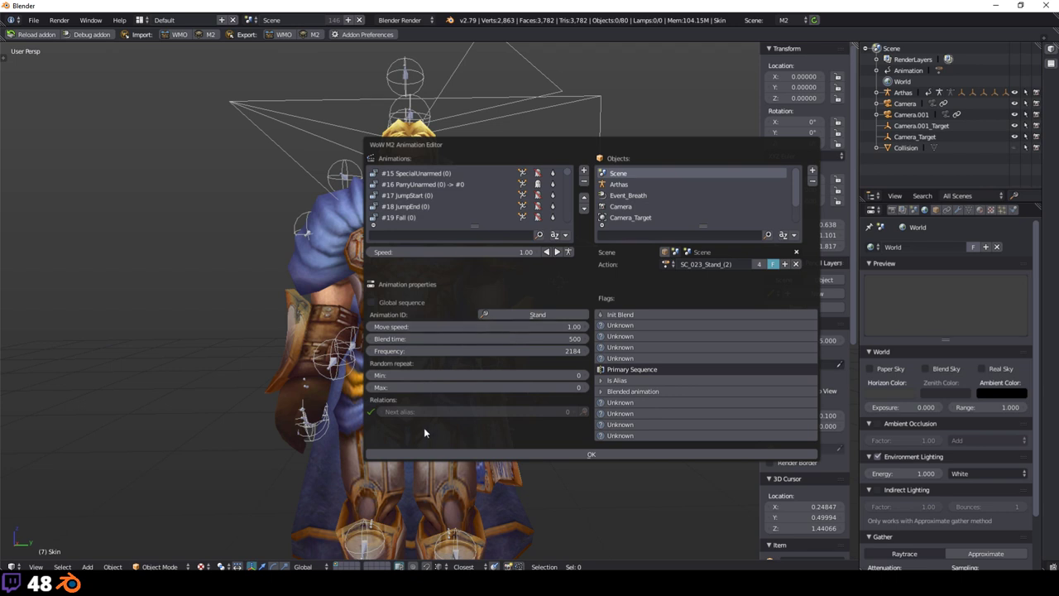
{"action": "left_click", "coordinate": [537, 185]}
{"action": "scroll", "coordinate": [484, 217], "scroll_direction": "up", "scroll_amount": 15}
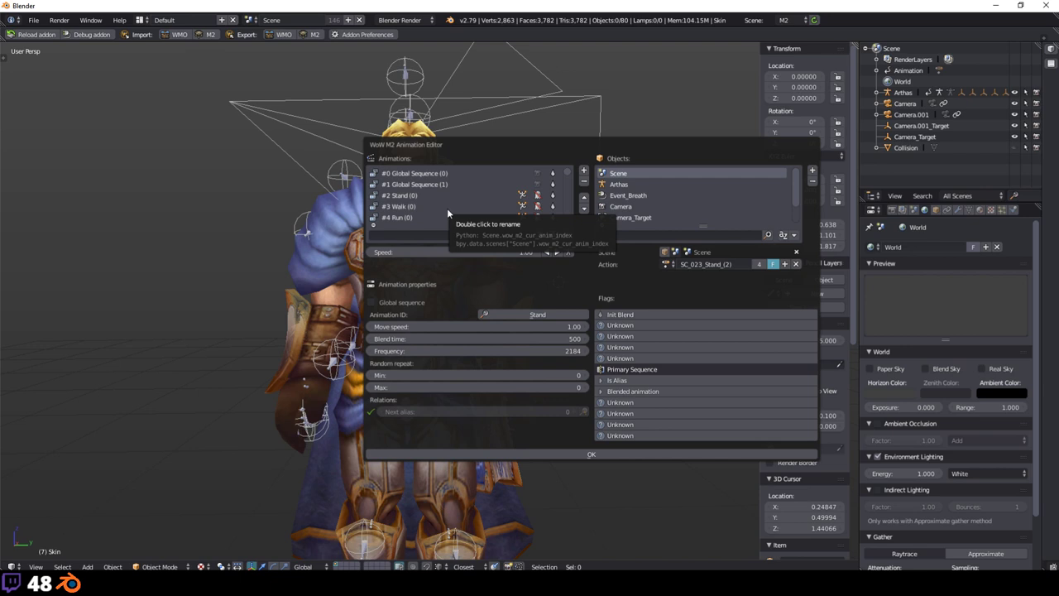
Step: Preview #2 Stand, then #3 Walk, and settle back on #2 Stand (0)
{"action": "left_click", "coordinate": [420, 197]}
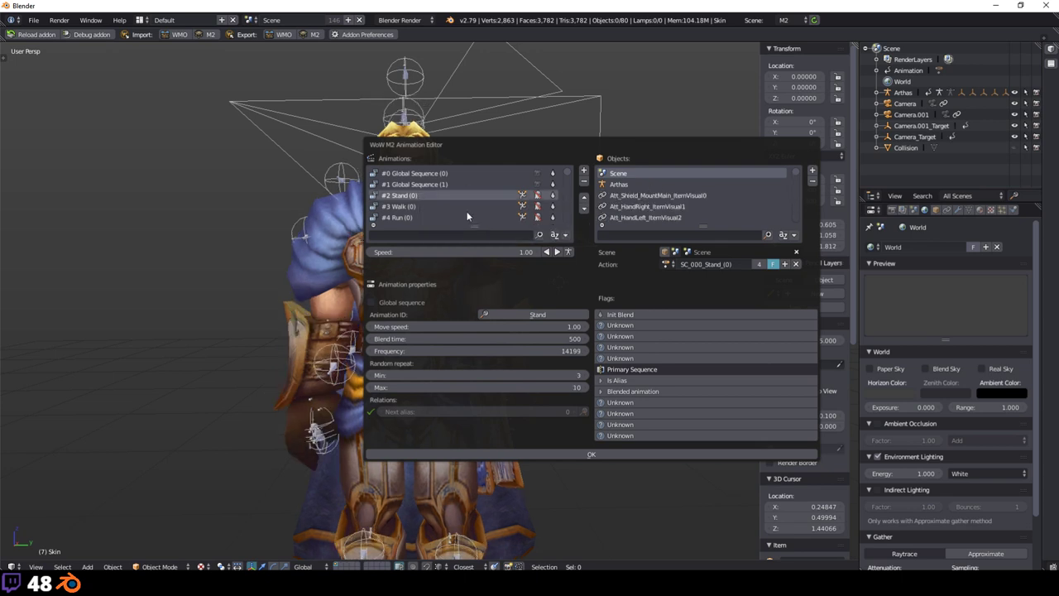
{"action": "left_click", "coordinate": [413, 207]}
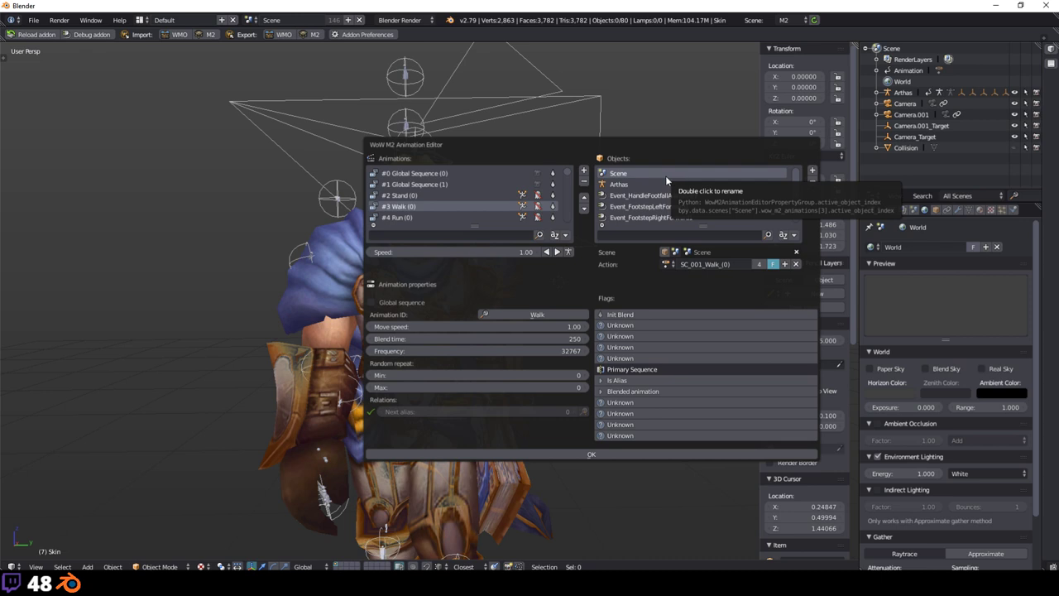
{"action": "left_click", "coordinate": [426, 194]}
{"action": "scroll", "coordinate": [410, 189], "scroll_direction": "down", "scroll_amount": 1}
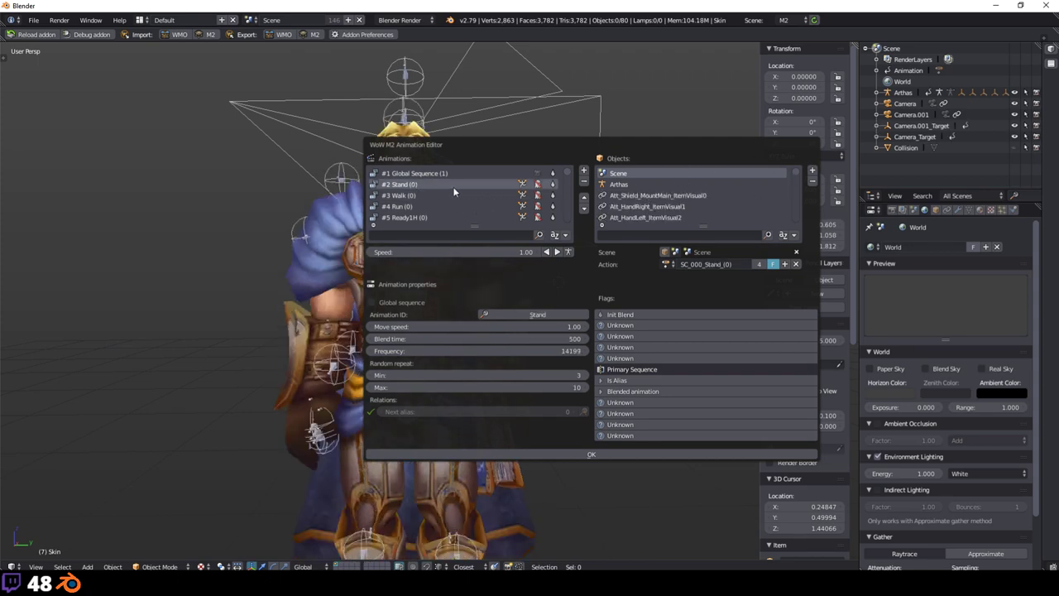
Step: Preview #3 Walk again and inspect the Arthas object's own Walk action
{"action": "left_click", "coordinate": [408, 196]}
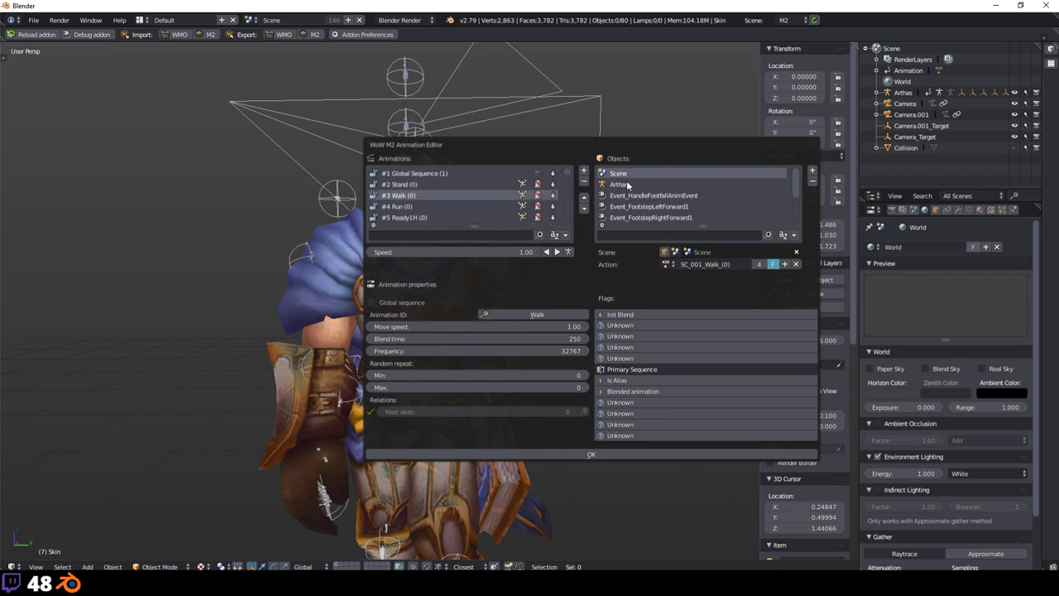
{"action": "scroll", "coordinate": [782, 199], "scroll_direction": "down", "scroll_amount": 3}
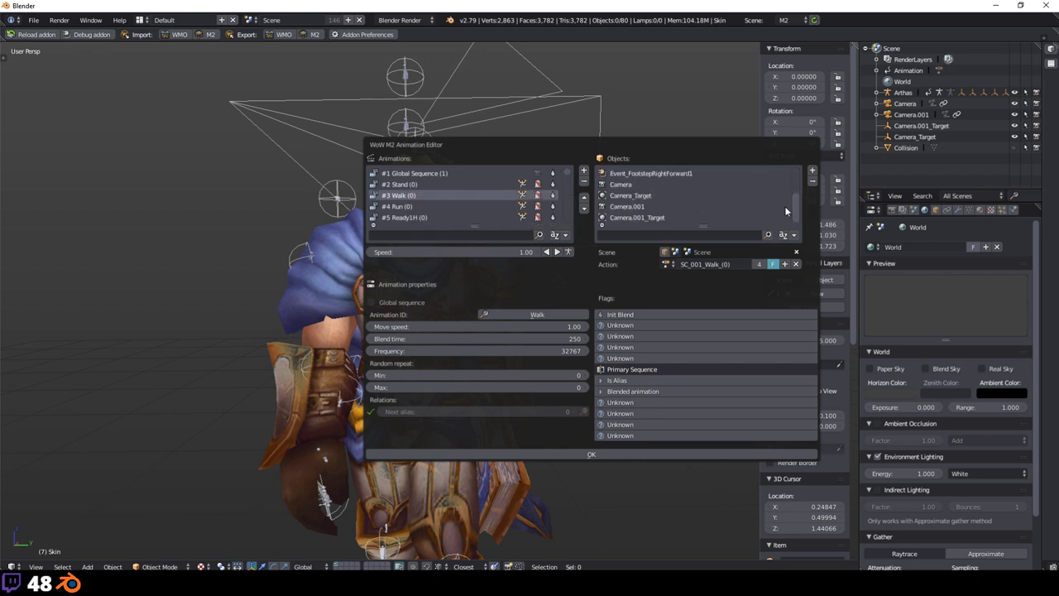
{"action": "scroll", "coordinate": [669, 186], "scroll_direction": "up", "scroll_amount": 3}
{"action": "left_click", "coordinate": [623, 184]}
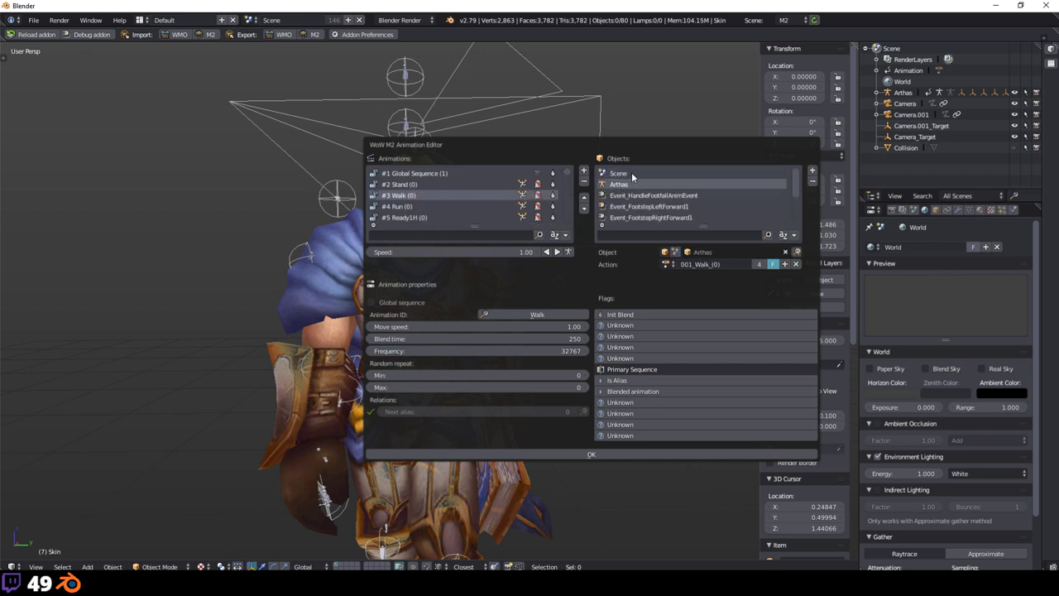
{"action": "left_click", "coordinate": [633, 173]}
{"action": "left_click", "coordinate": [623, 185]}
Step: Preview #5 Ready1H, then pose Arthas in #7 Ready2HL (action SC_005_Ready2HL_(0))
{"action": "left_click", "coordinate": [401, 218]}
{"action": "scroll", "coordinate": [439, 204], "scroll_direction": "down", "scroll_amount": 4}
{"action": "left_click", "coordinate": [415, 183]}
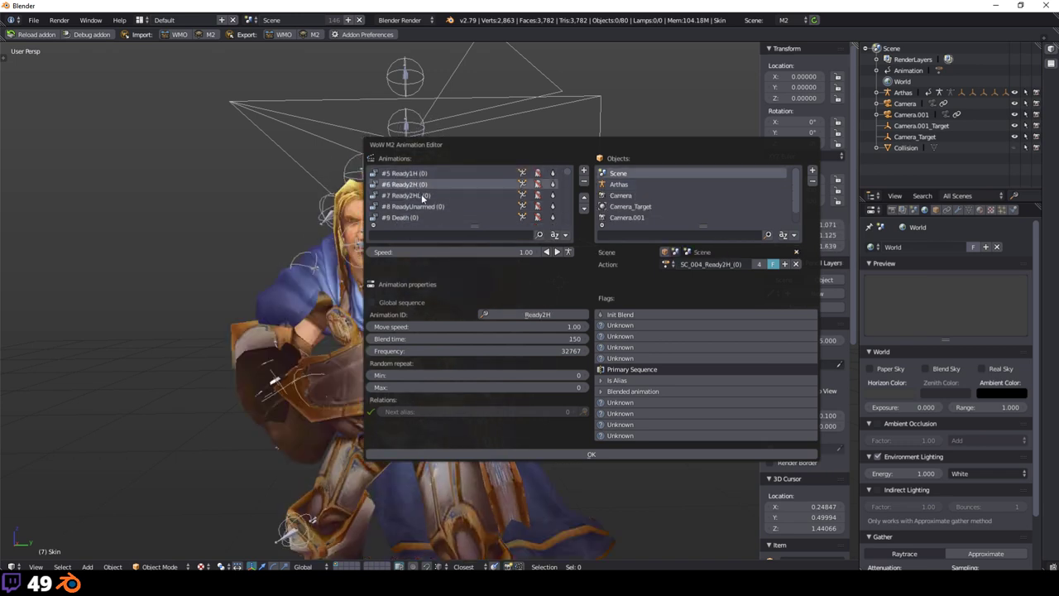
{"action": "left_click", "coordinate": [421, 194]}
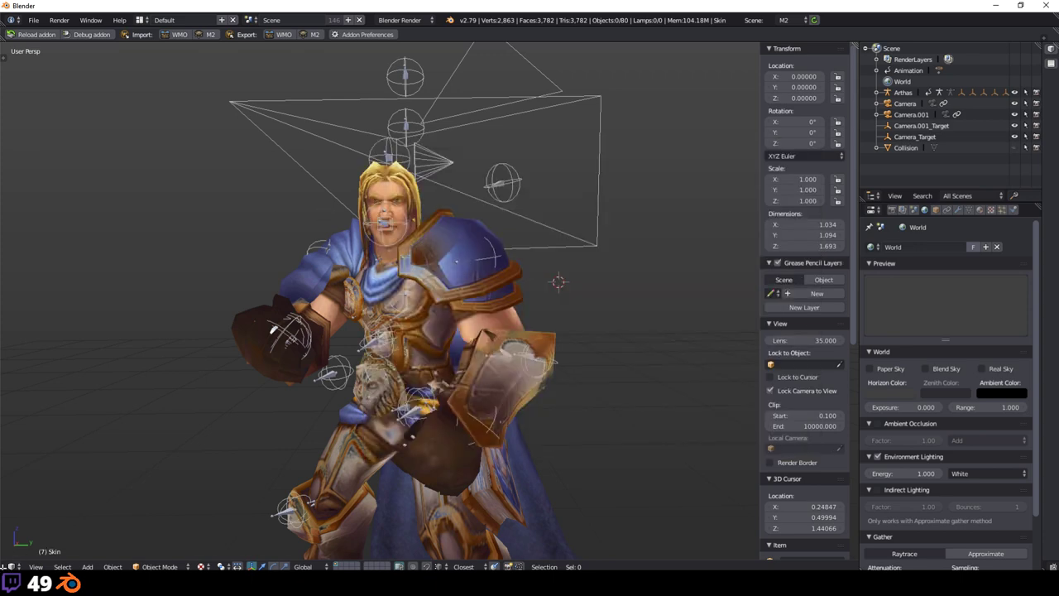
Step: Split the 3D view and turn the left area into an NLA Editor
{"action": "left_click_drag", "start_coordinate": [3, 566], "coordinate": [314, 566]}
{"action": "left_click", "coordinate": [11, 566]}
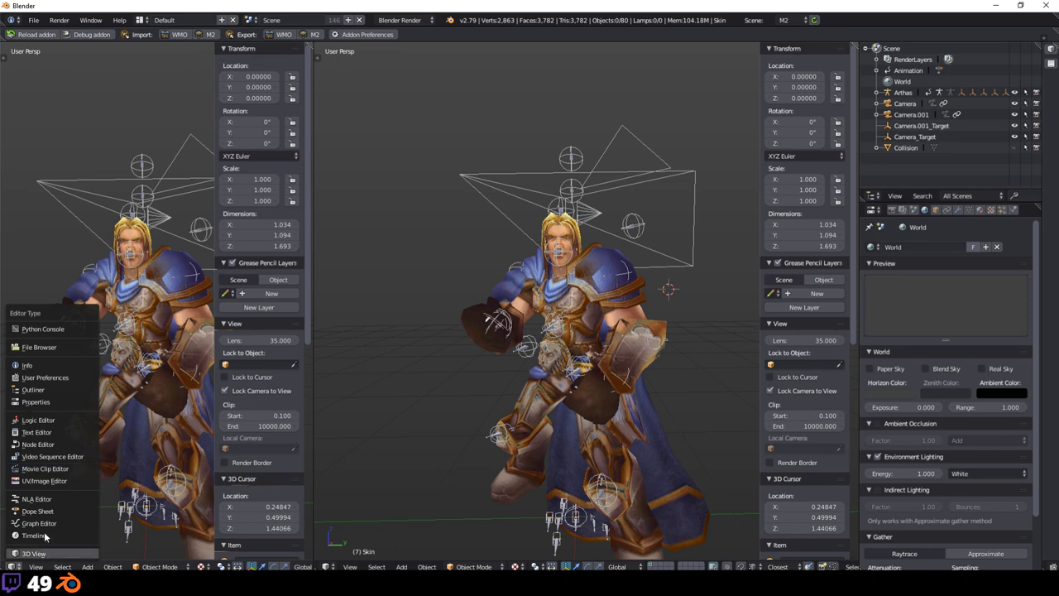
{"action": "left_click", "coordinate": [37, 499]}
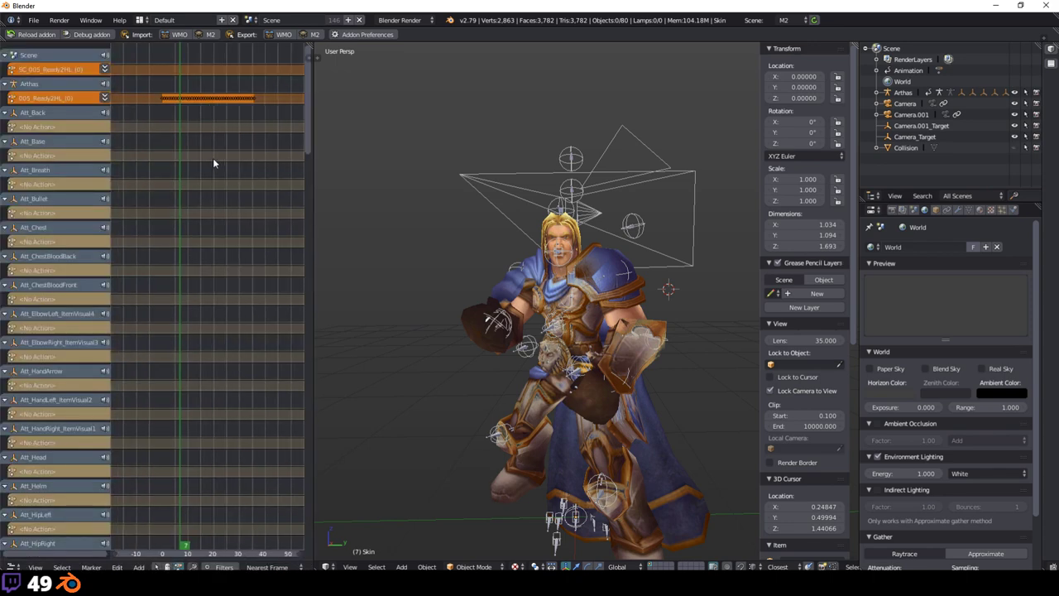
Step: Collapse the Arthas and attachment channel rows in the NLA Editor
{"action": "scroll", "coordinate": [211, 157], "scroll_direction": "up", "scroll_amount": 4}
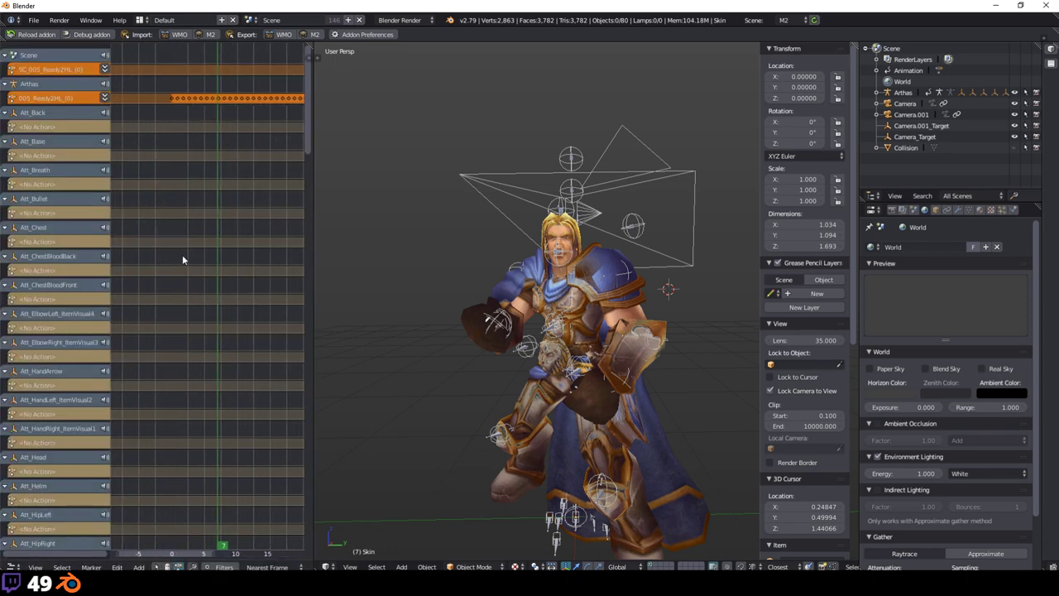
{"action": "scroll", "coordinate": [103, 174], "scroll_direction": "down", "scroll_amount": 10}
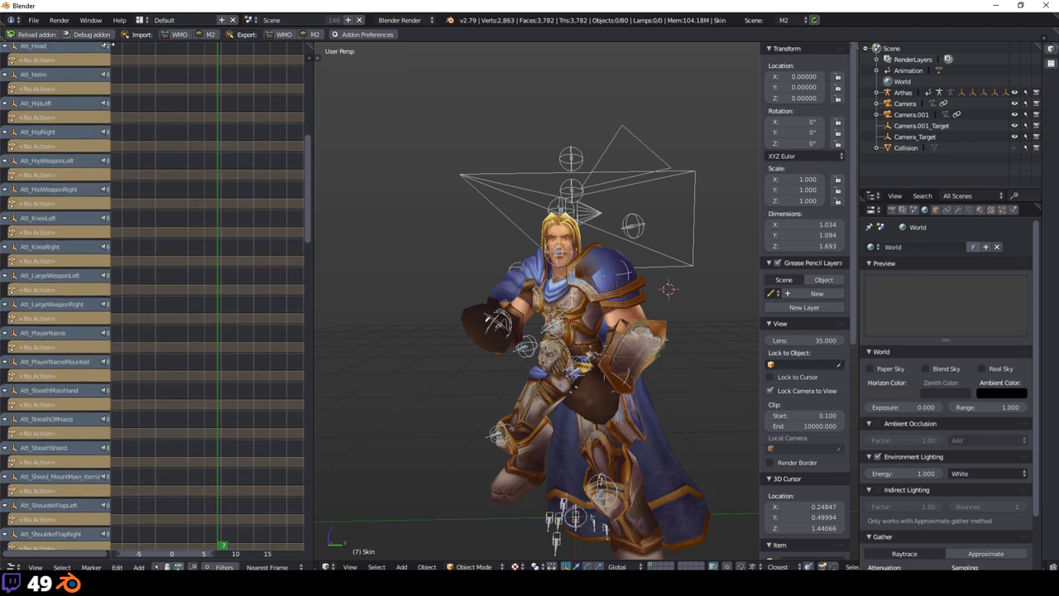
{"action": "scroll", "coordinate": [117, 100], "scroll_direction": "up", "scroll_amount": 4}
{"action": "scroll", "coordinate": [95, 73], "scroll_direction": "up", "scroll_amount": 10}
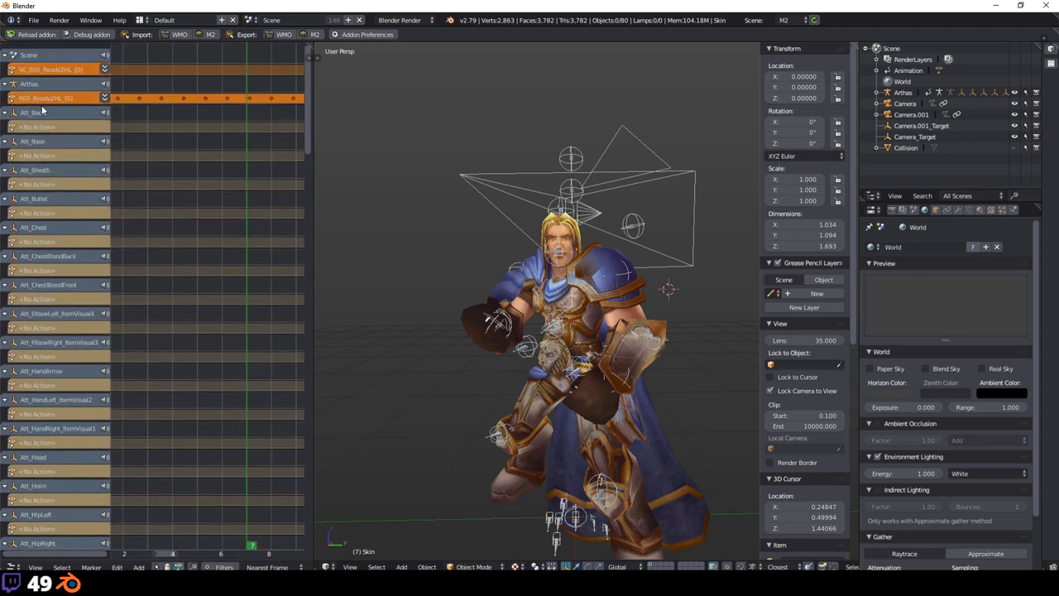
{"action": "left_click_drag", "start_coordinate": [8, 84], "coordinate": [11, 418]}
{"action": "left_click_drag", "start_coordinate": [10, 471], "coordinate": [9, 496]}
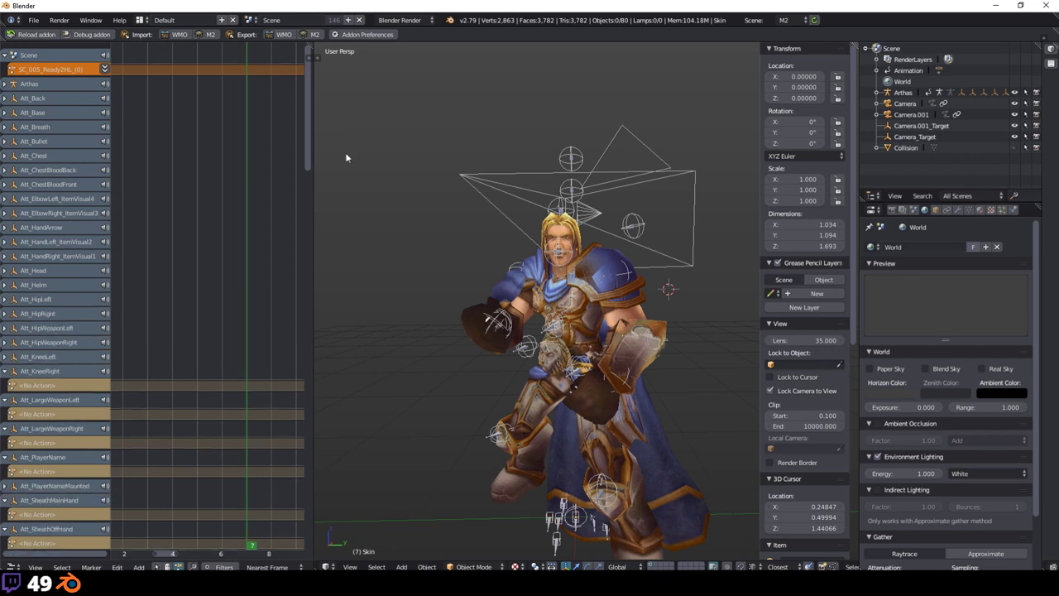
Step: Run WoW M2 Animation Editor from the operator search, reopening it on #7 Ready2HL
{"action": "left_click", "coordinate": [376, 155]}
{"action": "key", "text": "space"}
{"action": "key", "text": "Return"}
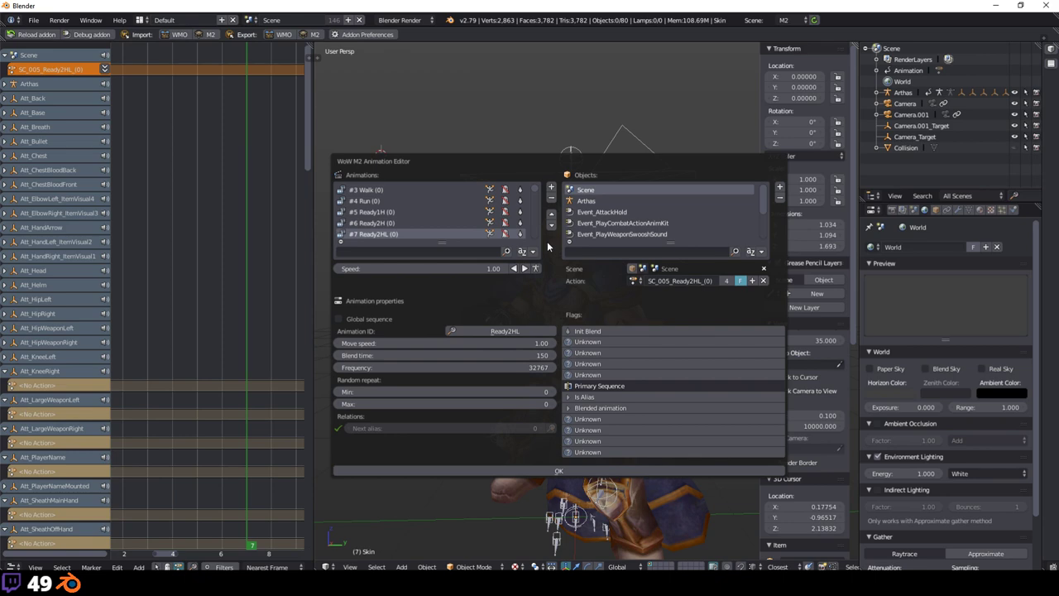
Step: Open the Add-ons preferences from the File menu, then close the preferences window
{"action": "left_click", "coordinate": [33, 20]}
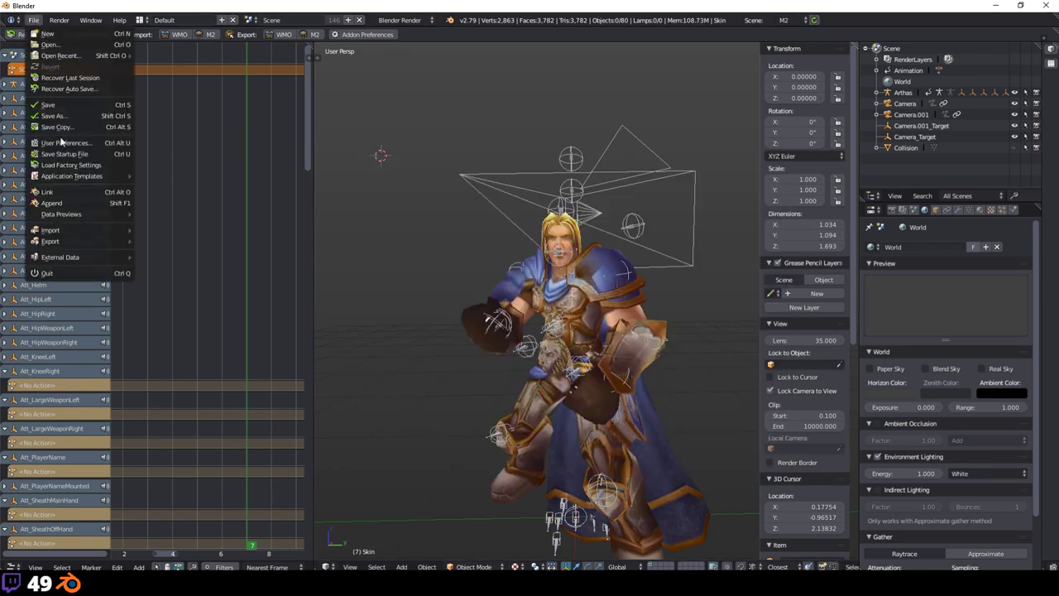
{"action": "left_click", "coordinate": [62, 142]}
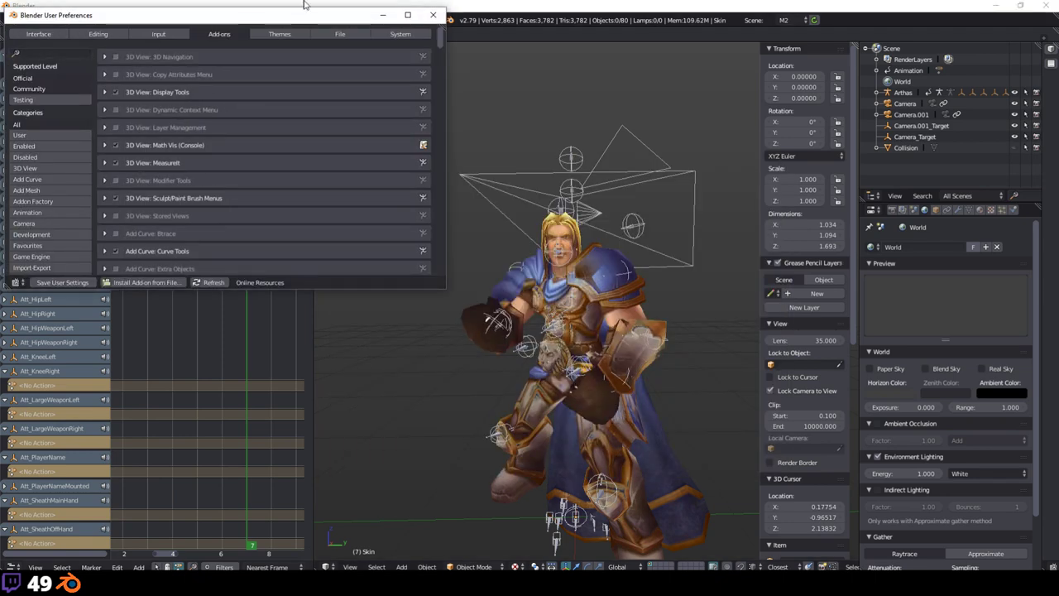
{"action": "left_click", "coordinate": [433, 15]}
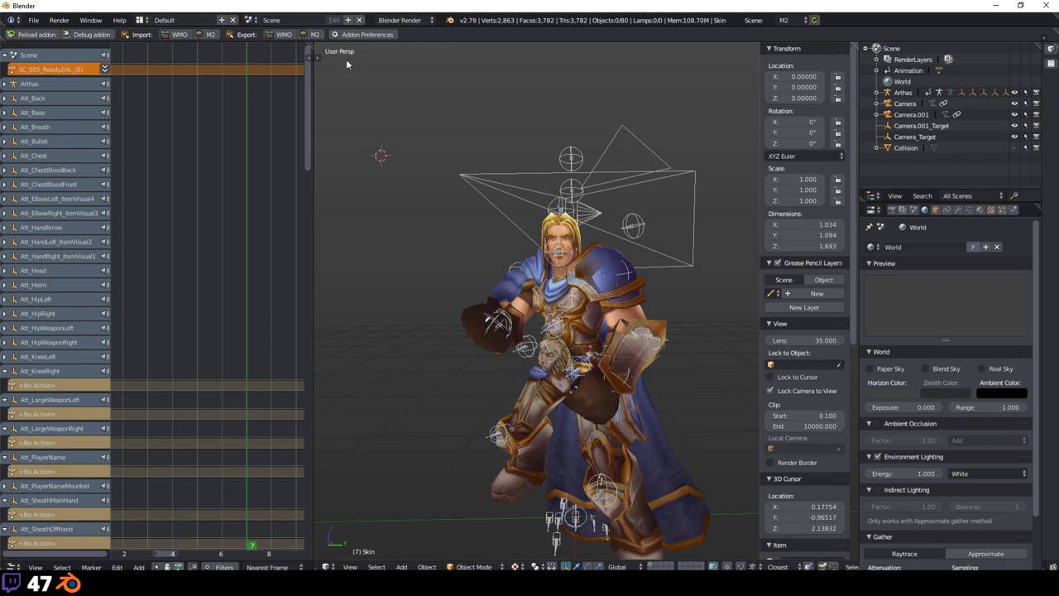
Step: Narrow the NLA Editor to widen the viewport and reopen the WoW M2 Animation Editor
{"action": "left_click_drag", "start_coordinate": [311, 66], "coordinate": [212, 87]}
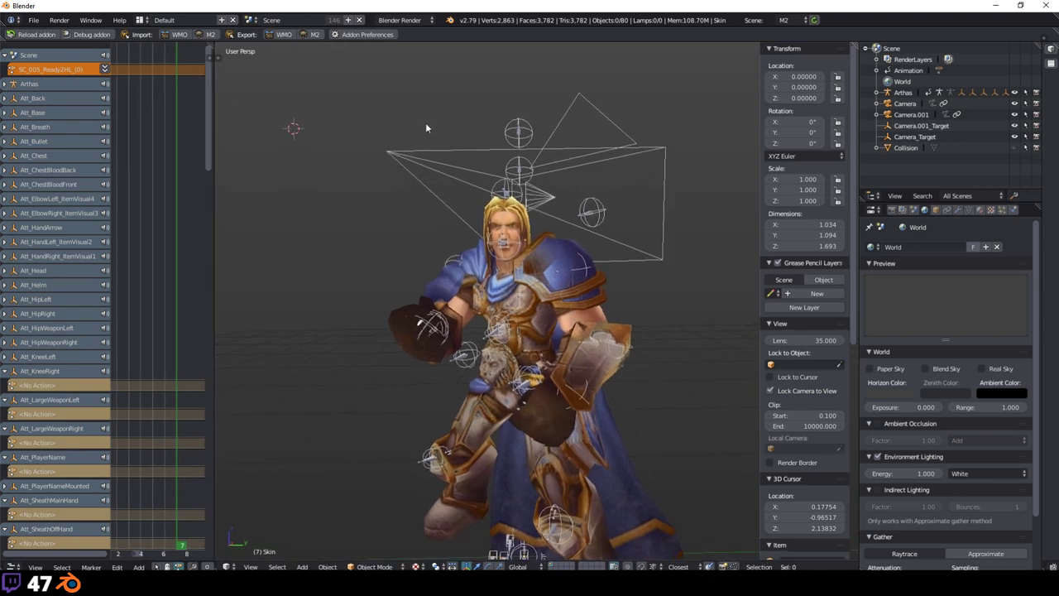
{"action": "key", "text": "space"}
{"action": "left_click", "coordinate": [477, 153]}
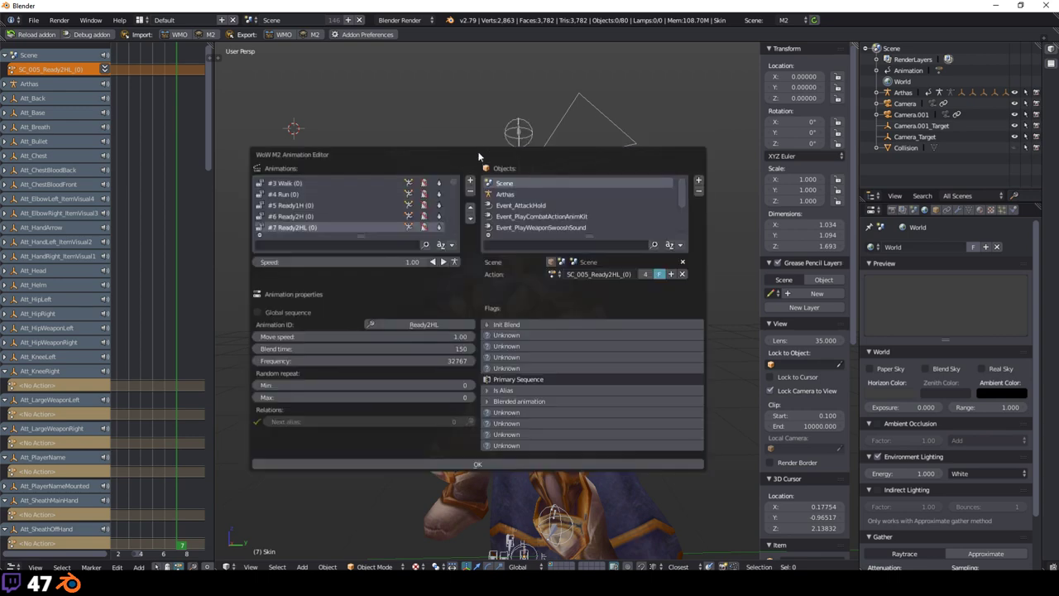
{"action": "scroll", "coordinate": [384, 217], "scroll_direction": "up", "scroll_amount": 3}
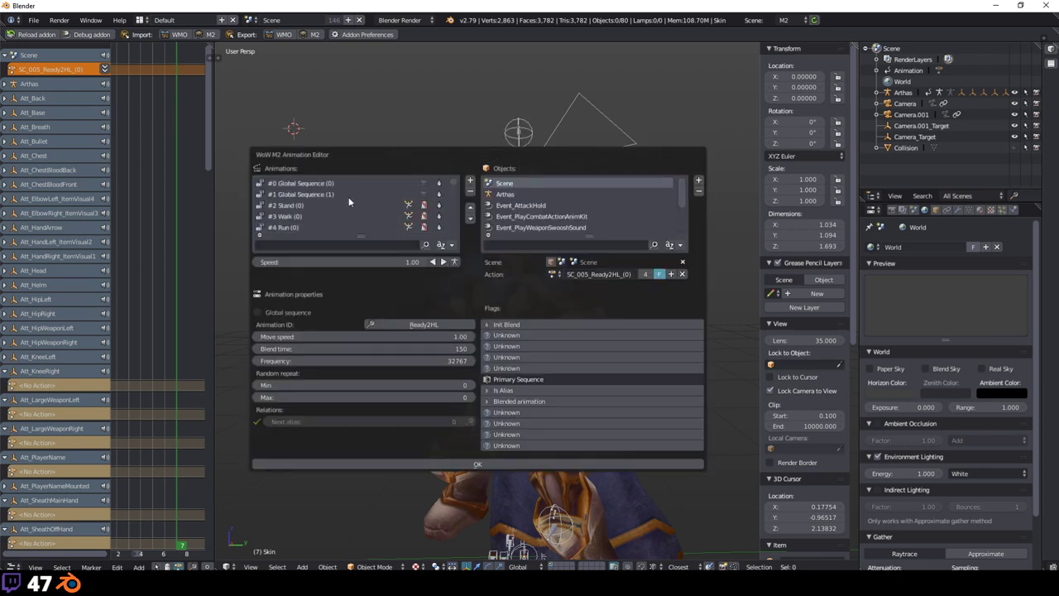
Step: Select Global Sequence #0 in the animation editor and start playback
{"action": "left_click", "coordinate": [321, 194]}
{"action": "left_click", "coordinate": [314, 183]}
{"action": "left_click_drag", "start_coordinate": [427, 159], "coordinate": [741, 264]}
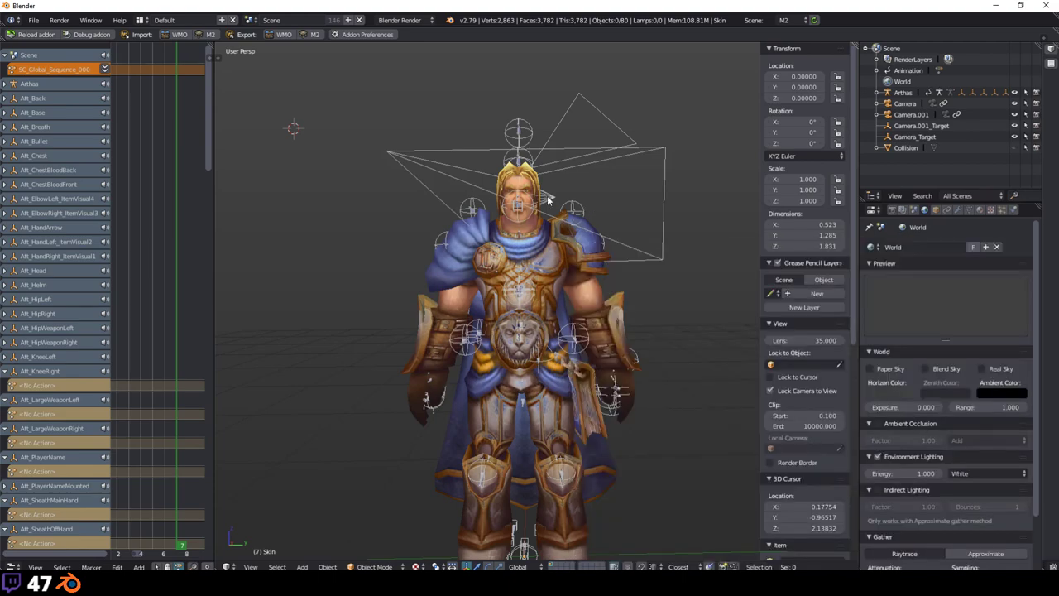
{"action": "scroll", "coordinate": [553, 195], "scroll_direction": "up", "scroll_amount": 8}
{"action": "scroll", "coordinate": [553, 195], "scroll_direction": "down", "scroll_amount": 10}
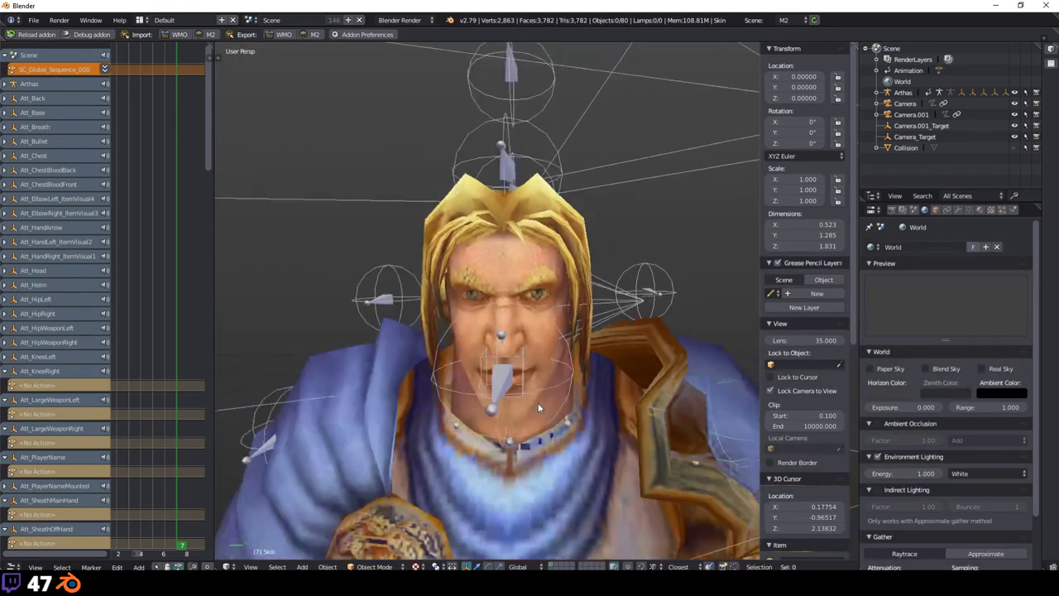
{"action": "scroll", "coordinate": [574, 451], "scroll_direction": "down", "scroll_amount": 3}
{"action": "key", "text": "space"}
{"action": "key", "text": "Return"}
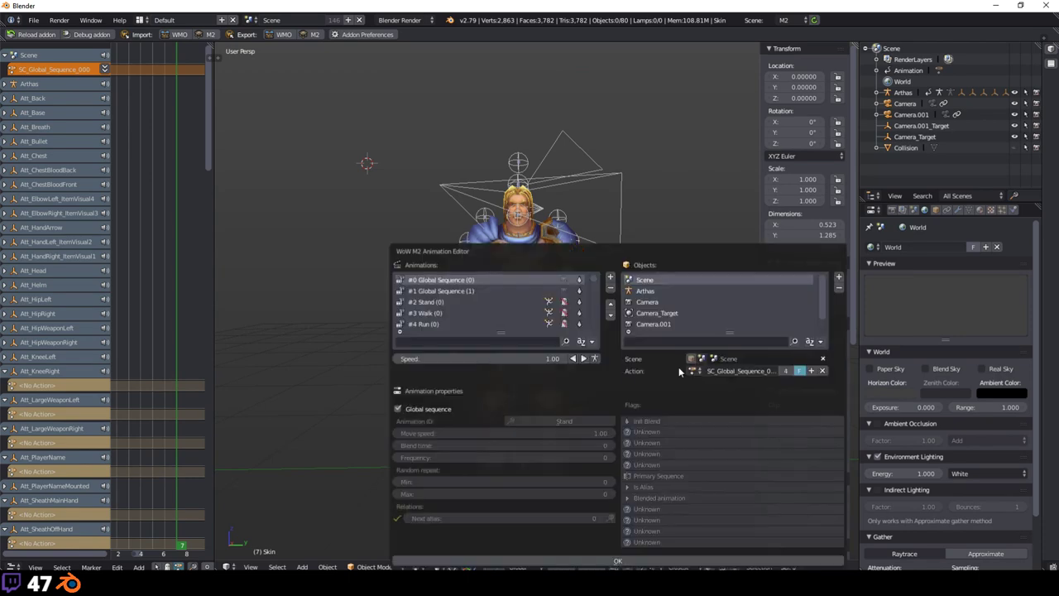
{"action": "left_click", "coordinate": [584, 359]}
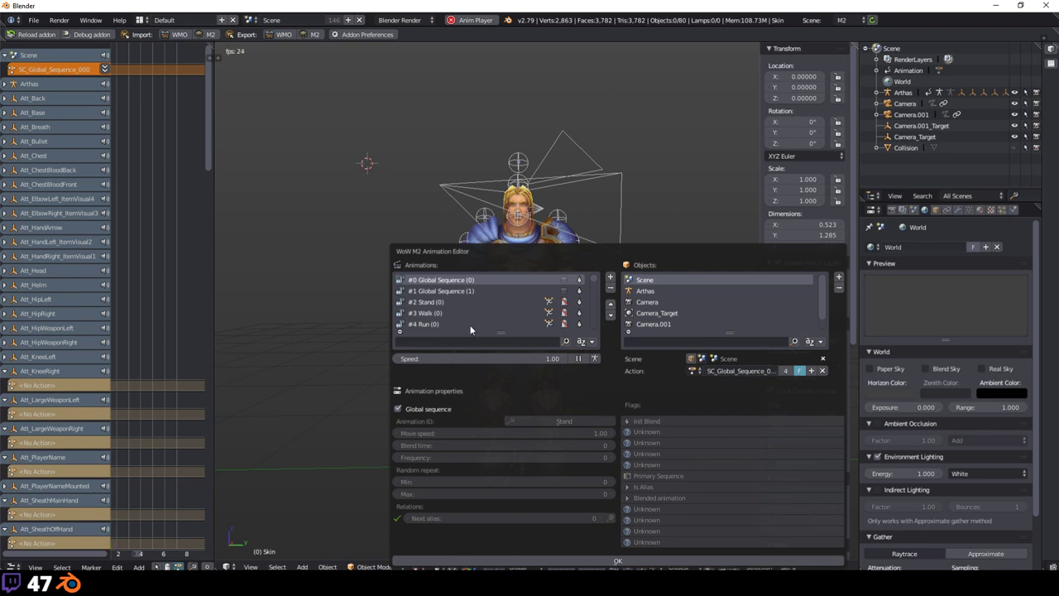
Step: Preview Global Sequence #1, switch back to #0, then select #2 Stand
{"action": "left_click", "coordinate": [438, 303]}
{"action": "left_click", "coordinate": [464, 281]}
{"action": "left_click", "coordinate": [454, 290]}
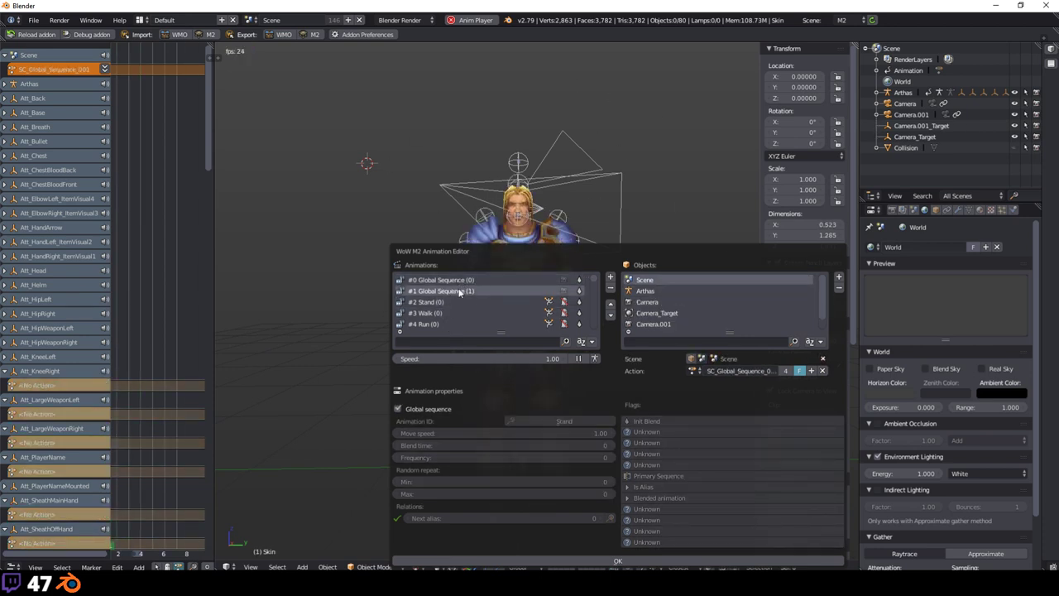
{"action": "left_click", "coordinate": [440, 279]}
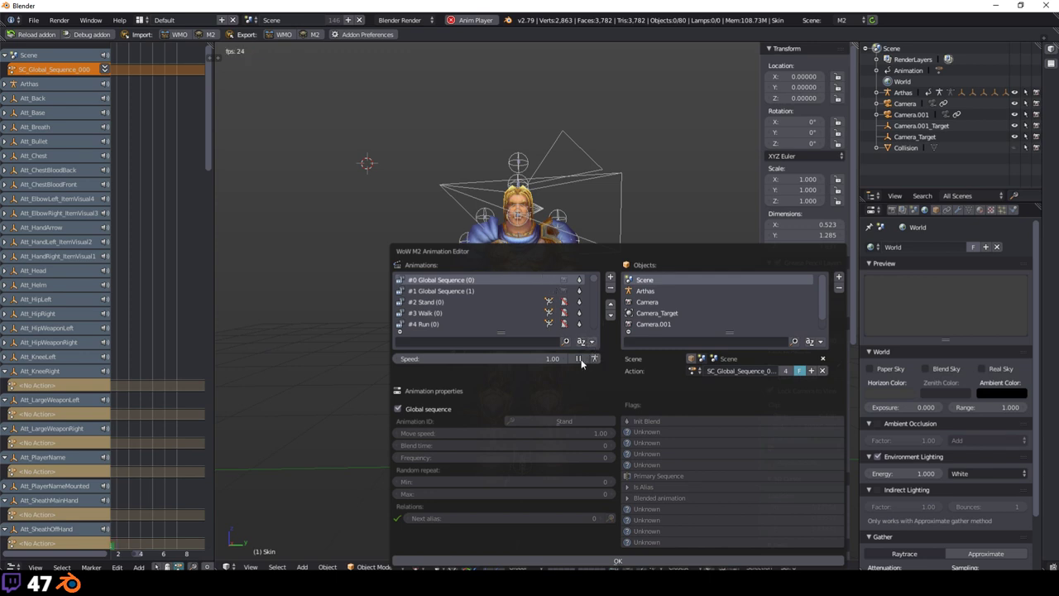
{"action": "left_click", "coordinate": [474, 303]}
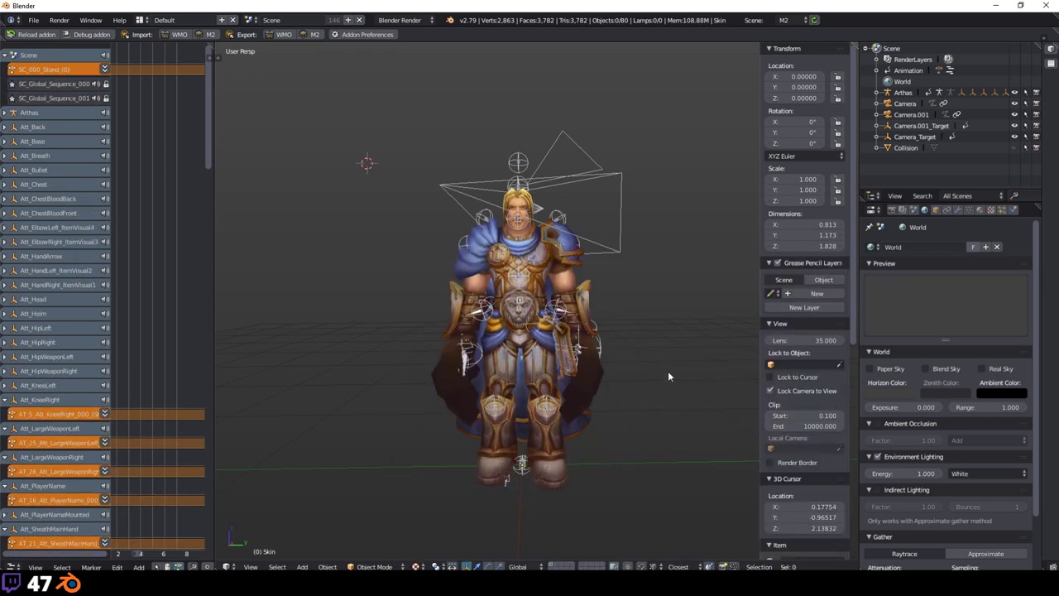
Step: Open the WoW M2 Animation Editor and orbit around Arthas while Stand plays
{"action": "middle_click_drag", "start_coordinate": [669, 376], "coordinate": [565, 373]}
{"action": "key", "text": "shift+r"}
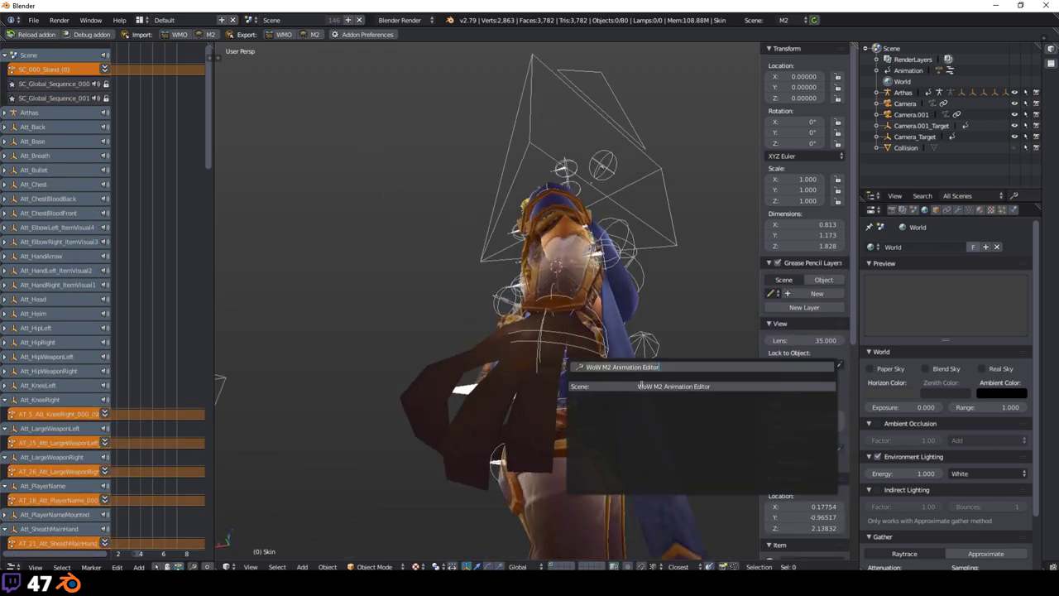
{"action": "left_click", "coordinate": [640, 385]}
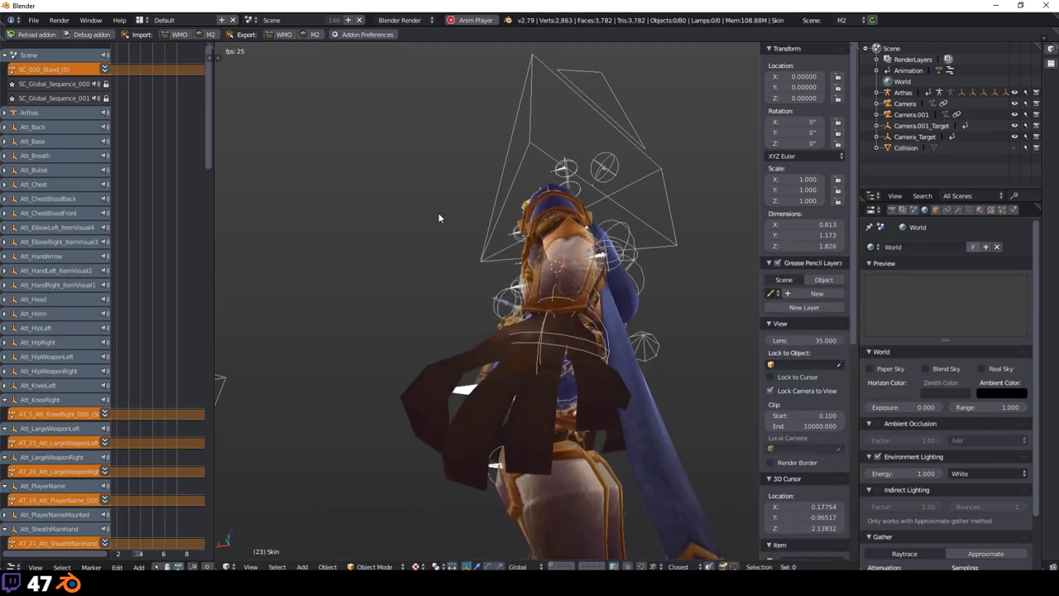
{"action": "middle_click_drag", "start_coordinate": [439, 220], "coordinate": [681, 386]}
{"action": "middle_click_drag", "start_coordinate": [544, 368], "coordinate": [493, 281]}
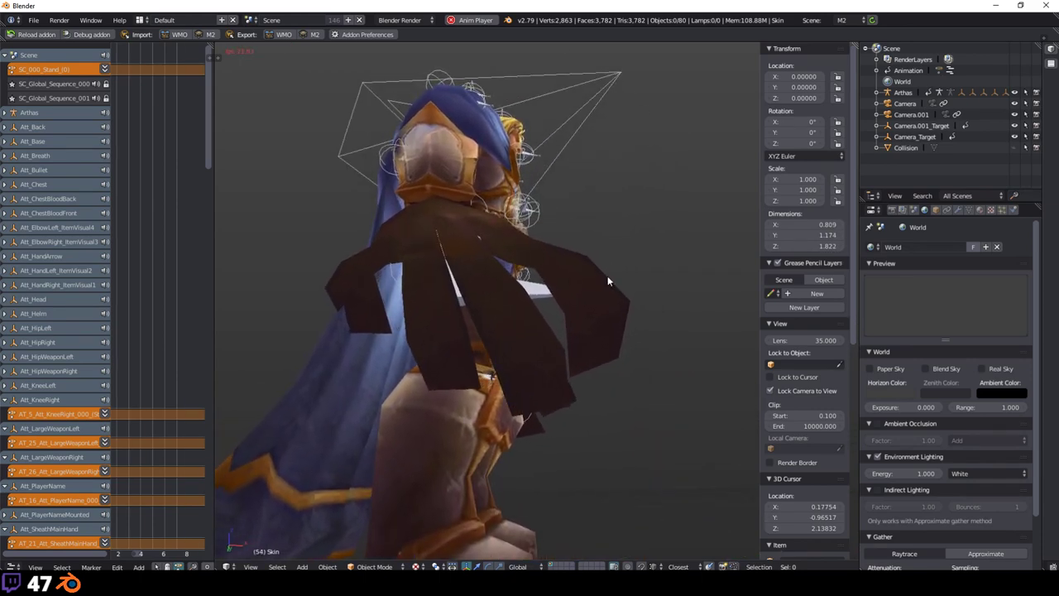
{"action": "middle_click_drag", "start_coordinate": [607, 275], "coordinate": [598, 275]}
Step: Reopen the M2 Animation Editor on #2 Stand after orbiting the view again
{"action": "key", "text": "space"}
{"action": "key", "text": "Return"}
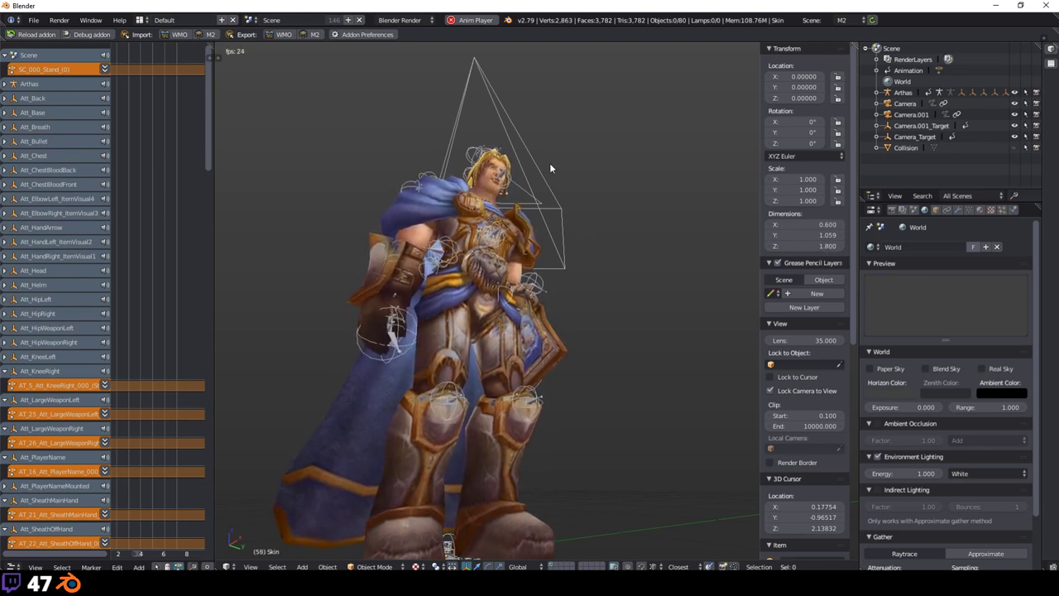
{"action": "scroll", "coordinate": [558, 164], "scroll_direction": "down", "scroll_amount": 3}
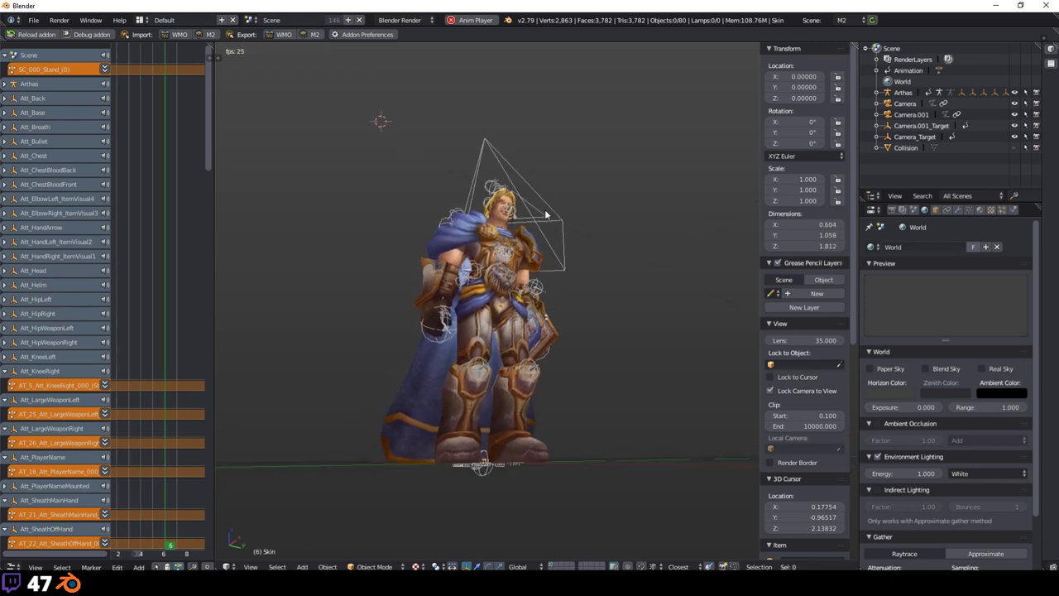
{"action": "middle_click_drag", "start_coordinate": [565, 165], "coordinate": [452, 244]}
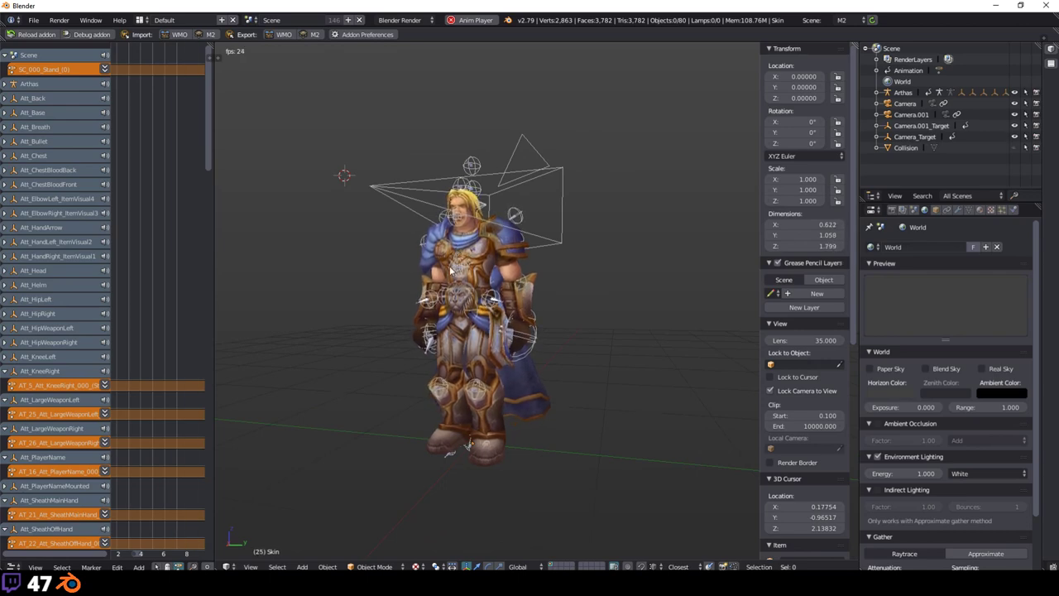
{"action": "scroll", "coordinate": [496, 290], "scroll_direction": "up", "scroll_amount": 4}
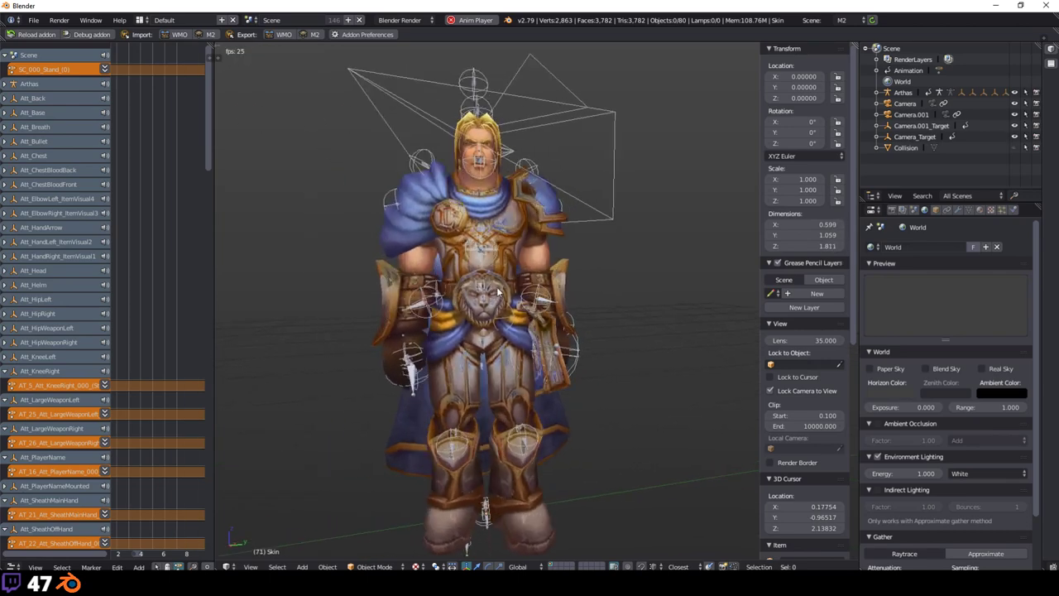
{"action": "scroll", "coordinate": [497, 291], "scroll_direction": "down", "scroll_amount": 4}
{"action": "scroll", "coordinate": [497, 289], "scroll_direction": "up", "scroll_amount": 4}
{"action": "key", "text": "ctrl+shift+a"}
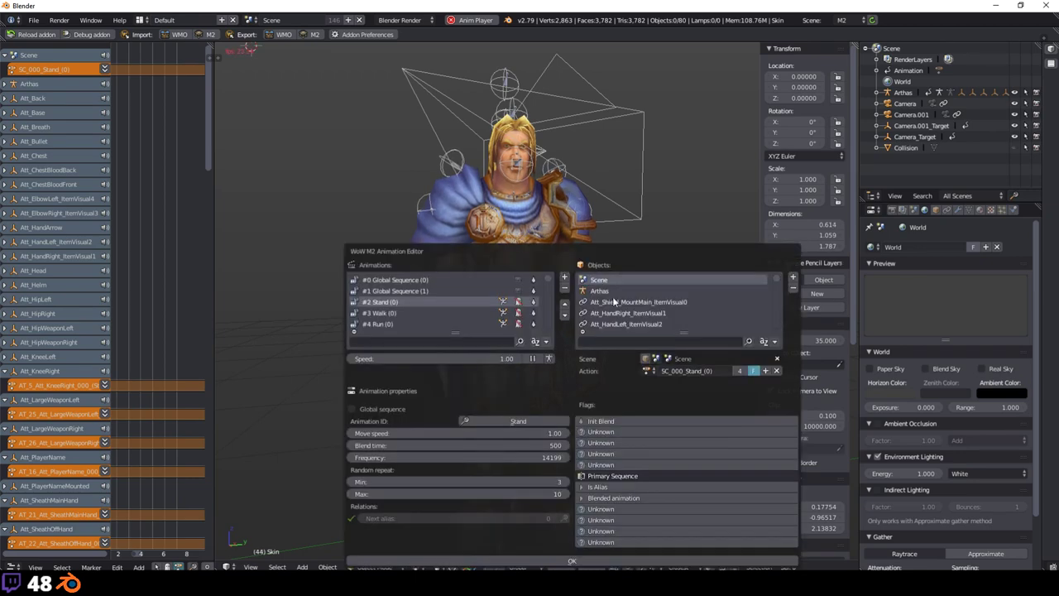
Step: Check Stand's Animation ID list without changing it, orbit sideways, and reopen the editor
{"action": "left_click_drag", "start_coordinate": [570, 247], "coordinate": [616, 117]}
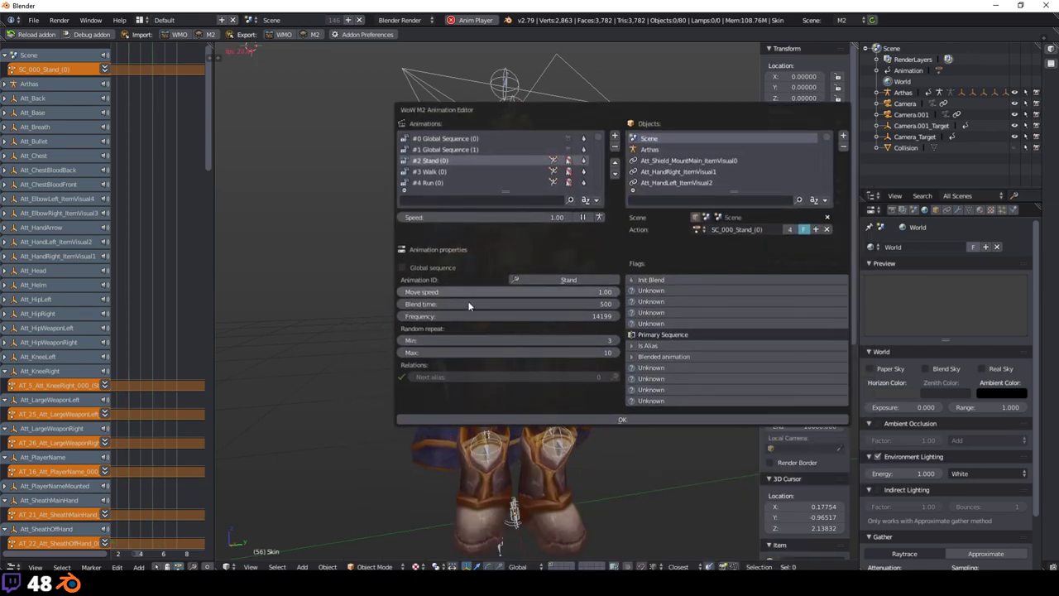
{"action": "left_click", "coordinate": [543, 280]}
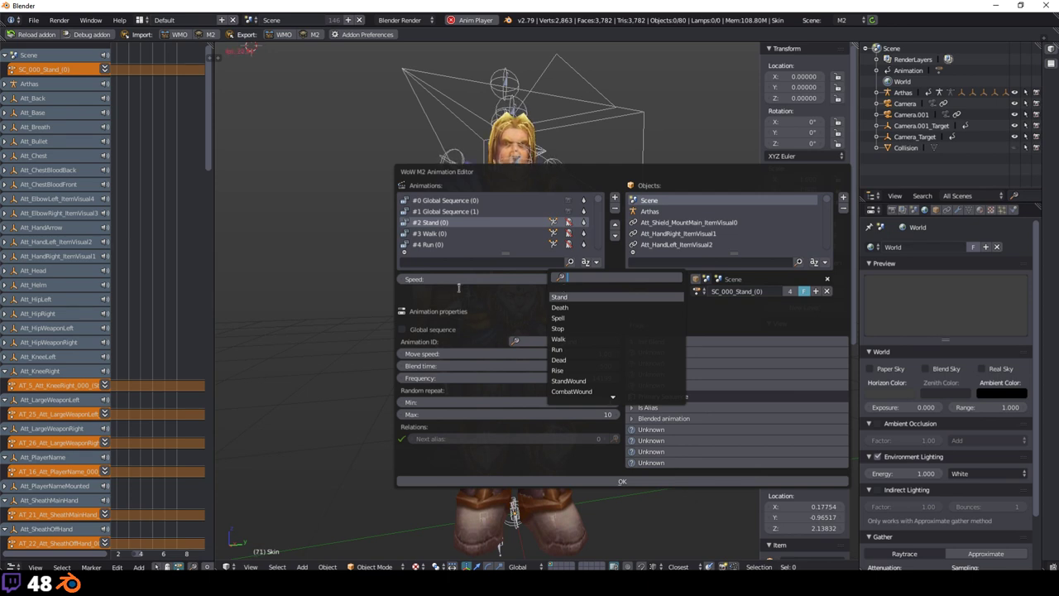
{"action": "key", "text": "Return"}
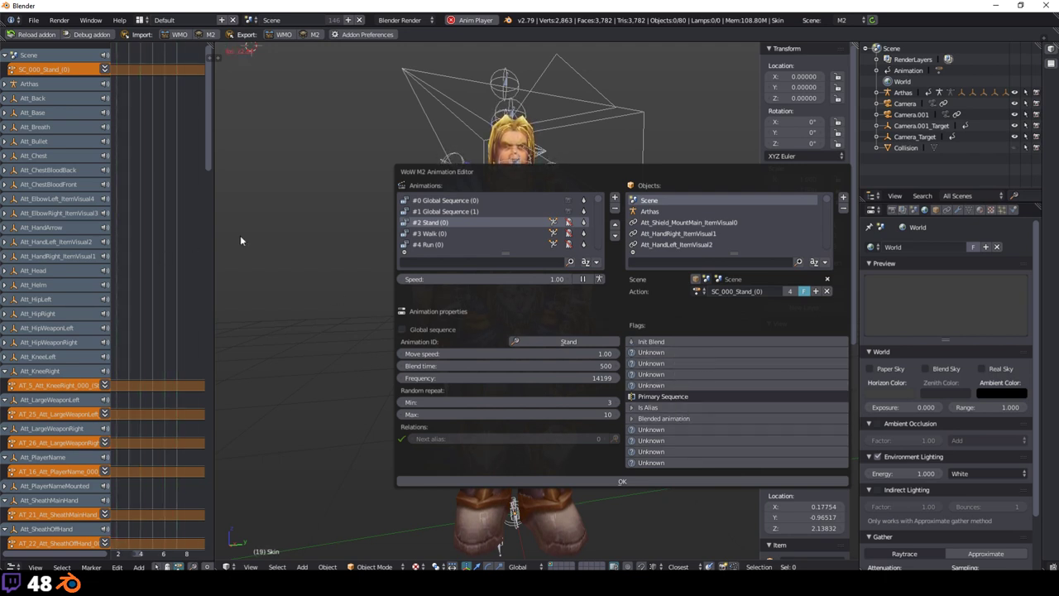
{"action": "scroll", "coordinate": [411, 252], "scroll_direction": "down", "scroll_amount": 5}
{"action": "scroll", "coordinate": [579, 258], "scroll_direction": "up", "scroll_amount": 5}
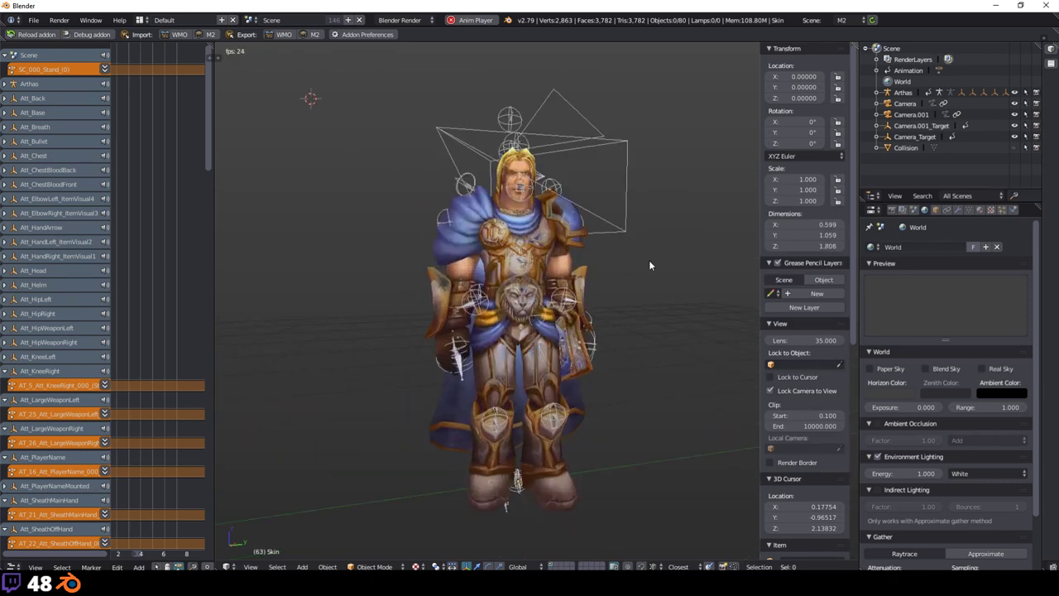
{"action": "middle_click_drag", "start_coordinate": [649, 264], "coordinate": [738, 250]}
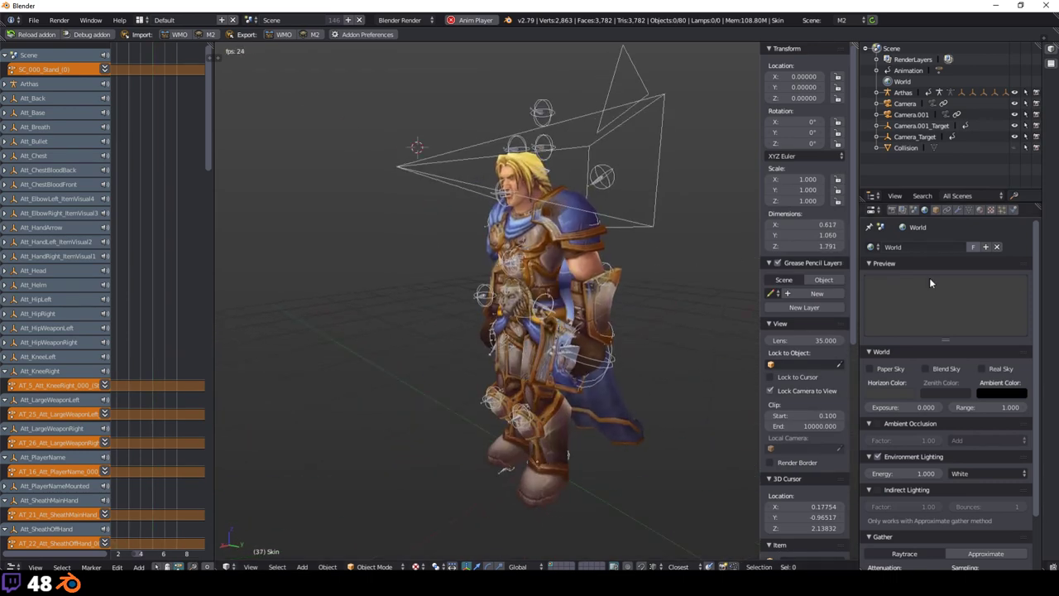
{"action": "key", "text": "ctrl+shift+e"}
Step: Preview Run, StandWound, EmoteStunNoSheathe, Fall, Stand (1), ReadyBow, Stand (2) and AttackRifle in turn
{"action": "left_click", "coordinate": [369, 290]}
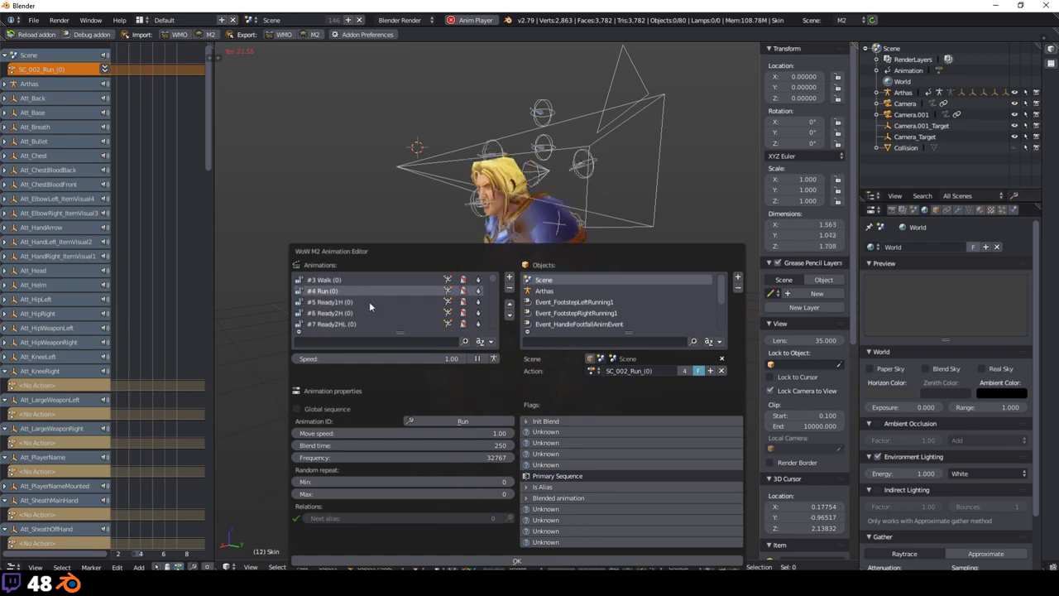
{"action": "scroll", "coordinate": [402, 296], "scroll_direction": "down", "scroll_amount": 3}
{"action": "left_click", "coordinate": [404, 301]}
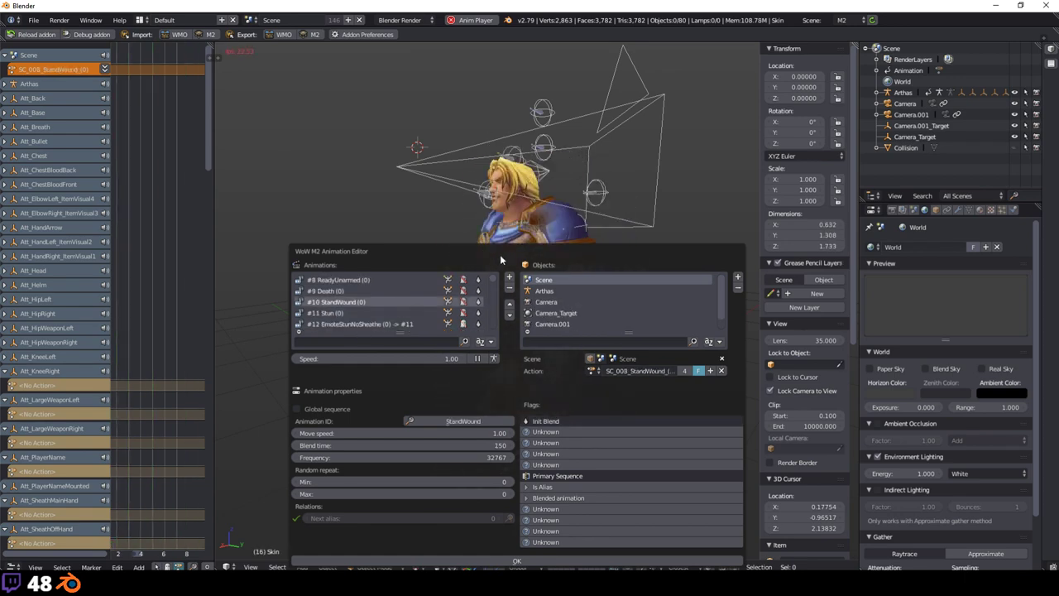
{"action": "left_click", "coordinate": [733, 277]}
{"action": "scroll", "coordinate": [693, 286], "scroll_direction": "down", "scroll_amount": 5}
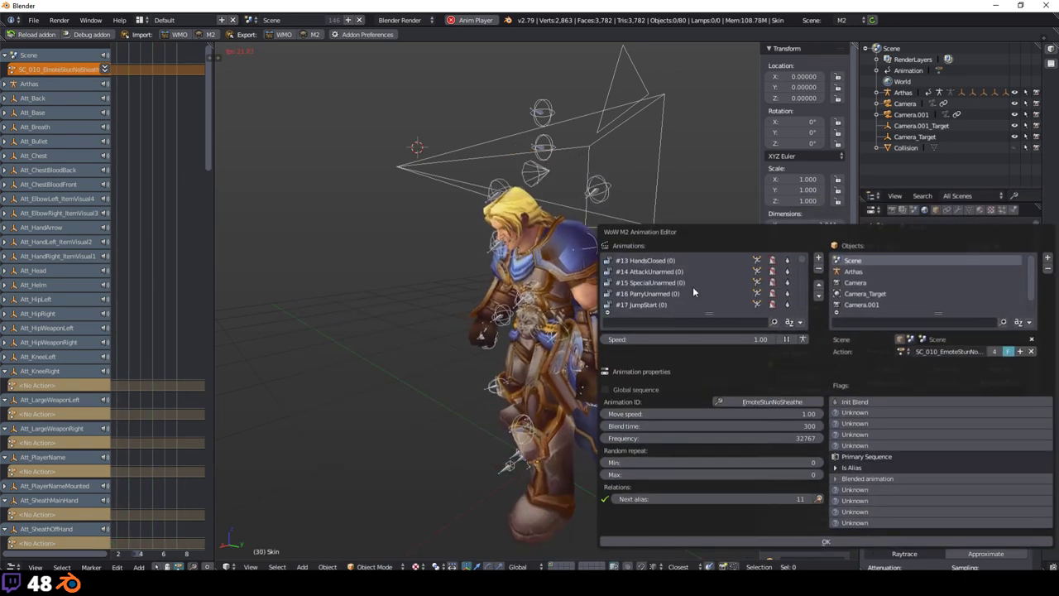
{"action": "scroll", "coordinate": [693, 286], "scroll_direction": "down", "scroll_amount": 4}
{"action": "left_click", "coordinate": [652, 283]}
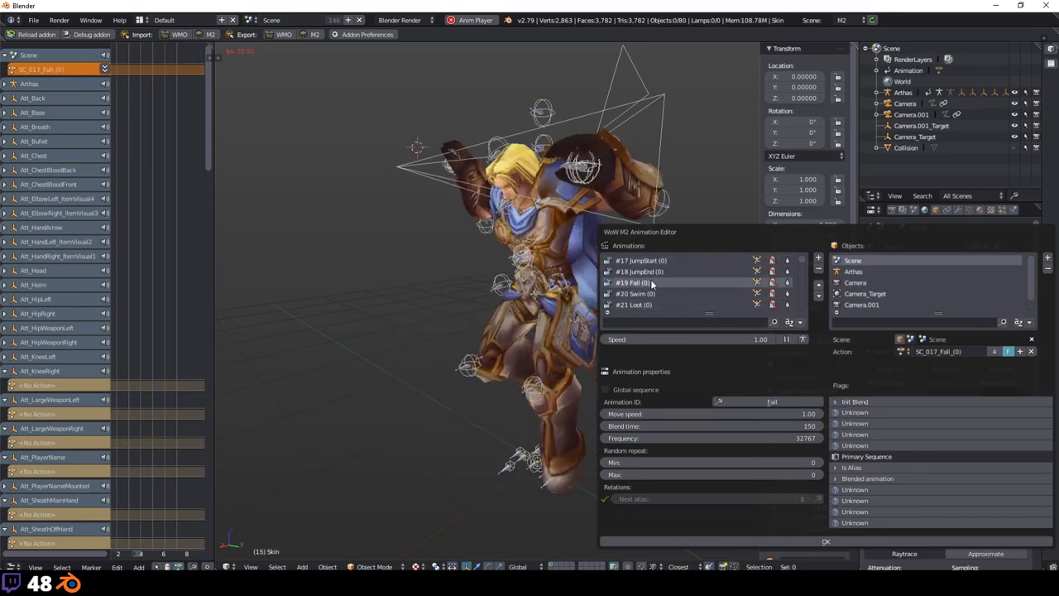
{"action": "scroll", "coordinate": [665, 290], "scroll_direction": "down", "scroll_amount": 4}
{"action": "left_click", "coordinate": [665, 291]}
{"action": "scroll", "coordinate": [661, 285], "scroll_direction": "down", "scroll_amount": 1}
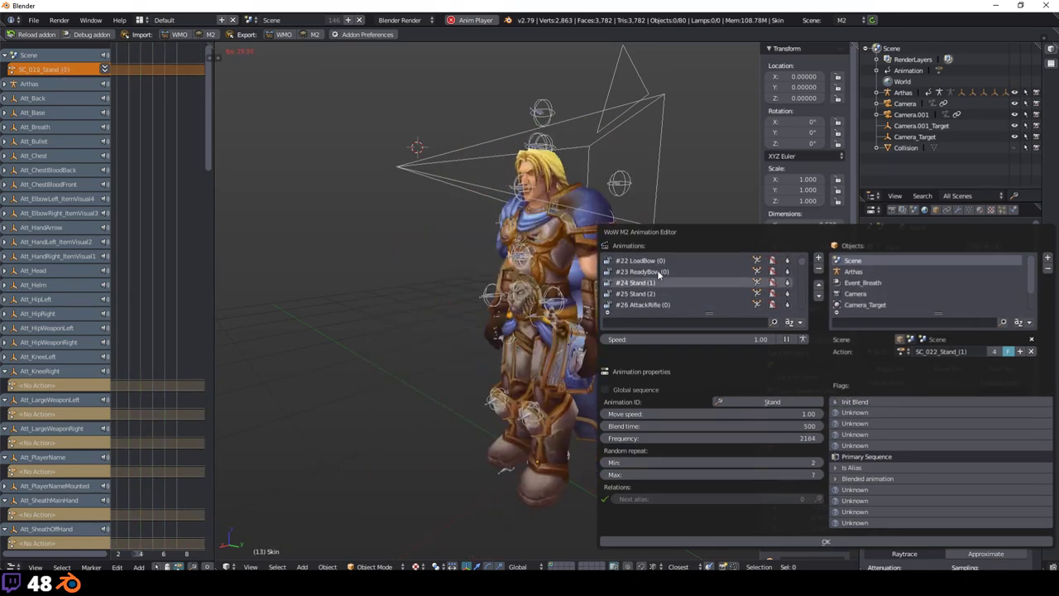
{"action": "left_click", "coordinate": [659, 272]}
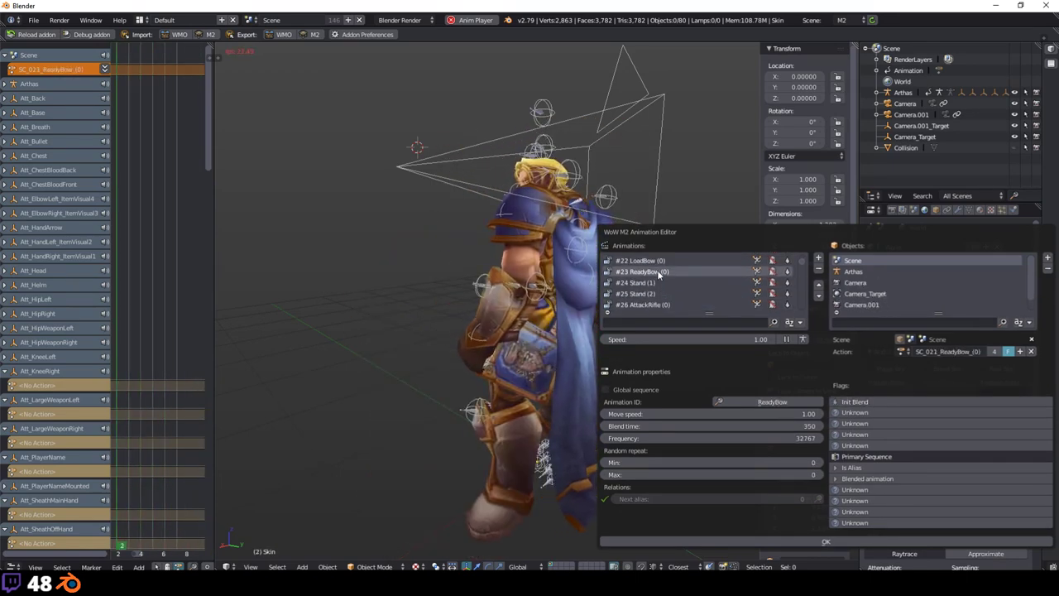
{"action": "left_click", "coordinate": [655, 294]}
{"action": "left_click", "coordinate": [658, 304]}
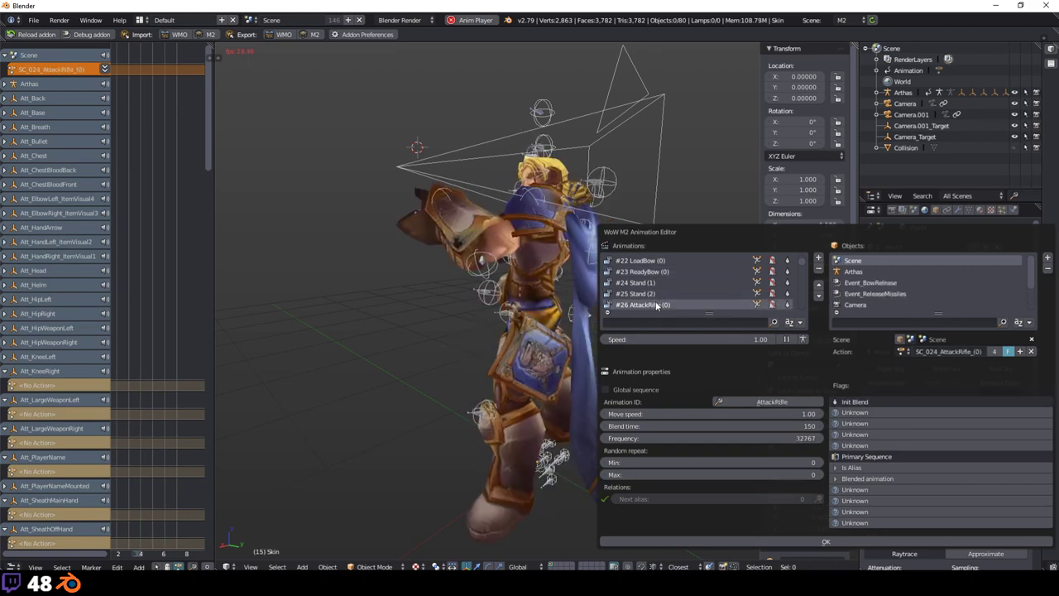
Step: Continue through AttackThrown, ReadySpellOmni, Jump, EmoteCheer, EmoteTalk, EmotePoint and EmoteShy
{"action": "scroll", "coordinate": [659, 304], "scroll_direction": "down", "scroll_amount": 2}
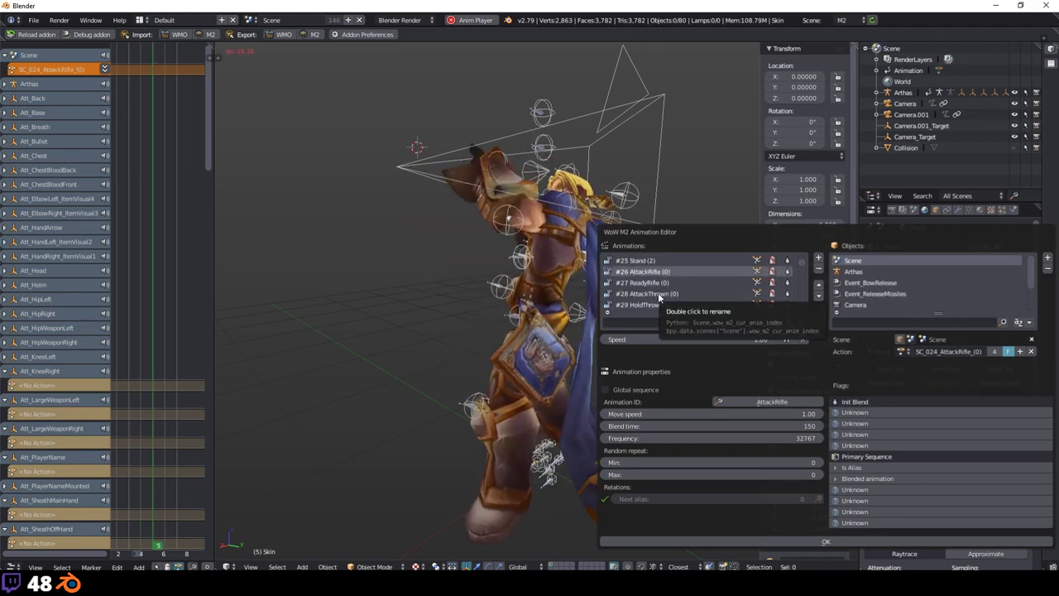
{"action": "left_click", "coordinate": [659, 305]}
{"action": "scroll", "coordinate": [660, 305], "scroll_direction": "down", "scroll_amount": 1}
{"action": "left_click", "coordinate": [659, 305]}
{"action": "scroll", "coordinate": [659, 306], "scroll_direction": "down", "scroll_amount": 2}
{"action": "left_click", "coordinate": [660, 305]}
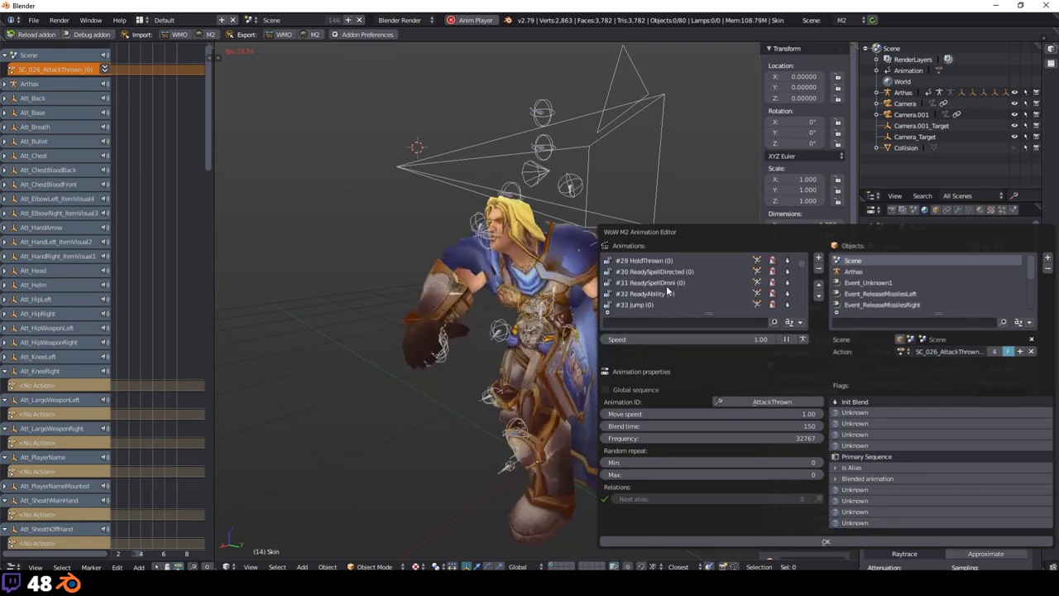
{"action": "scroll", "coordinate": [659, 306], "scroll_direction": "down", "scroll_amount": 2}
{"action": "left_click", "coordinate": [660, 305]}
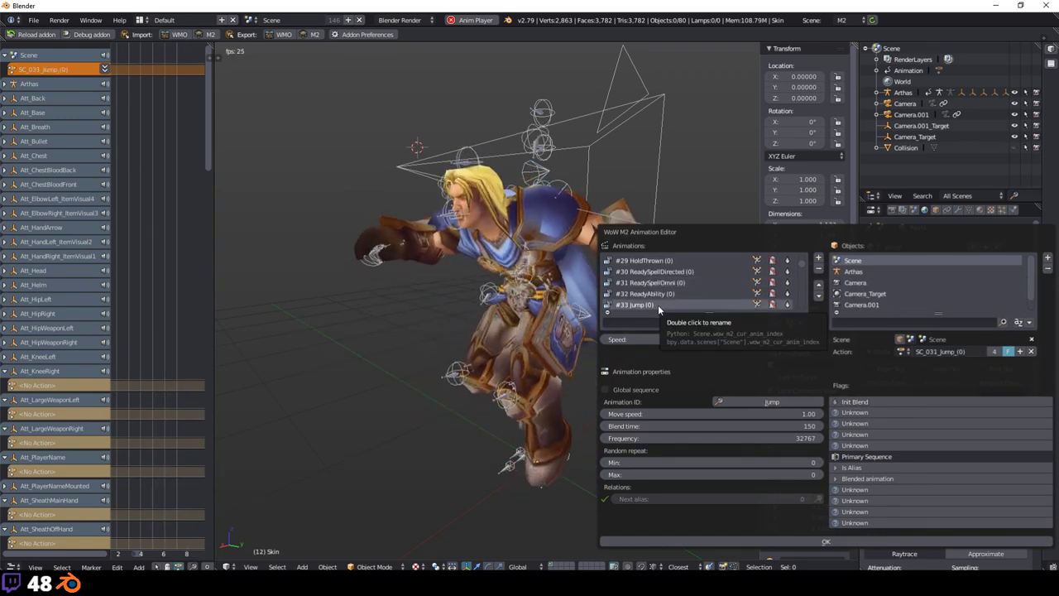
{"action": "scroll", "coordinate": [659, 305], "scroll_direction": "down", "scroll_amount": 6}
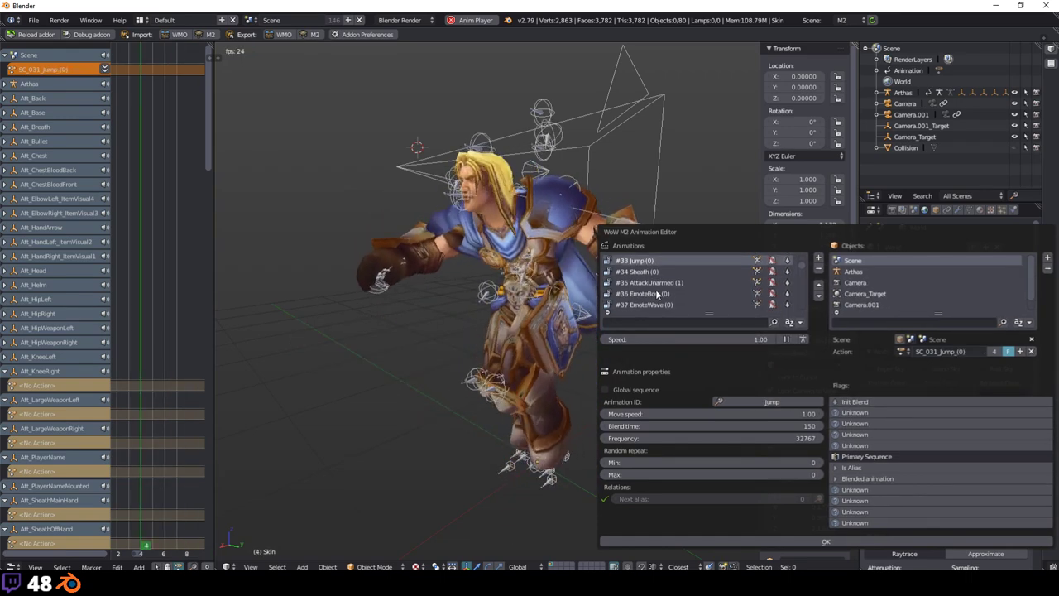
{"action": "left_click", "coordinate": [652, 292]}
{"action": "left_click", "coordinate": [669, 305]}
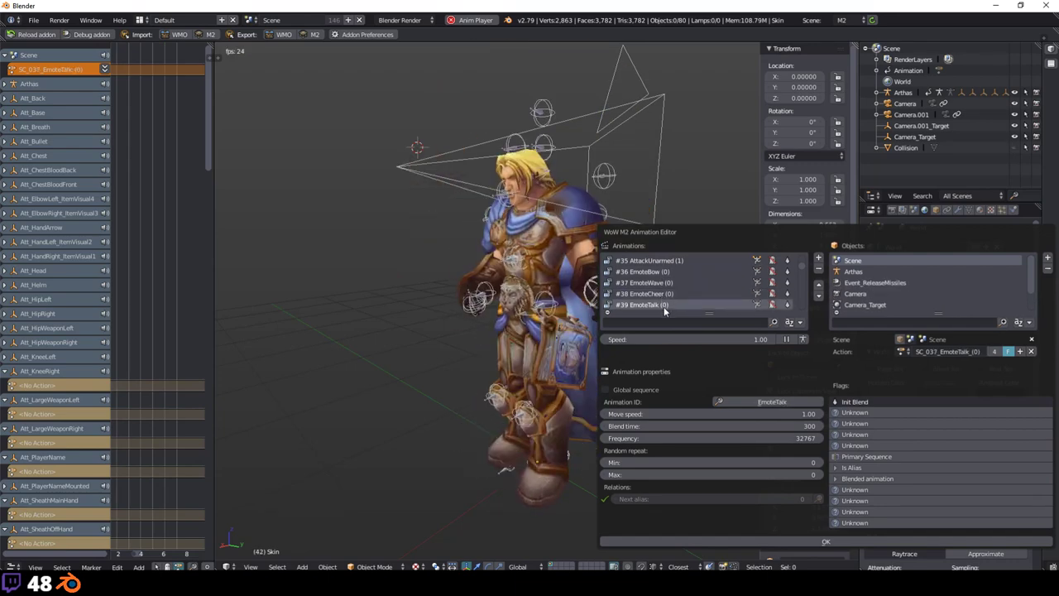
{"action": "scroll", "coordinate": [667, 298], "scroll_direction": "down", "scroll_amount": 1}
{"action": "scroll", "coordinate": [667, 291], "scroll_direction": "down", "scroll_amount": 3}
{"action": "left_click", "coordinate": [666, 293]}
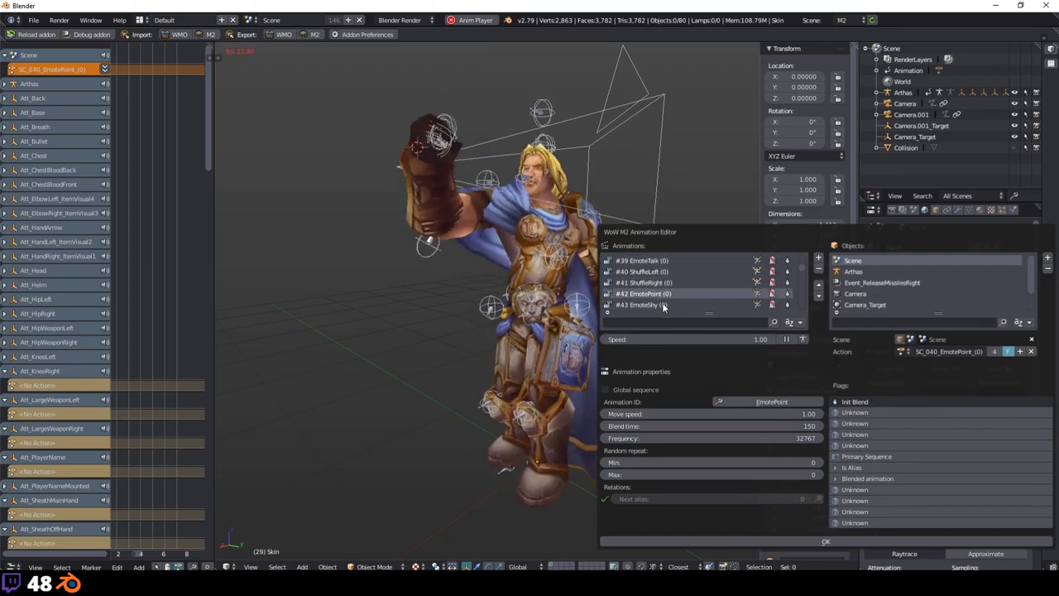
{"action": "scroll", "coordinate": [661, 304], "scroll_direction": "down", "scroll_amount": 2}
{"action": "left_click", "coordinate": [654, 305]}
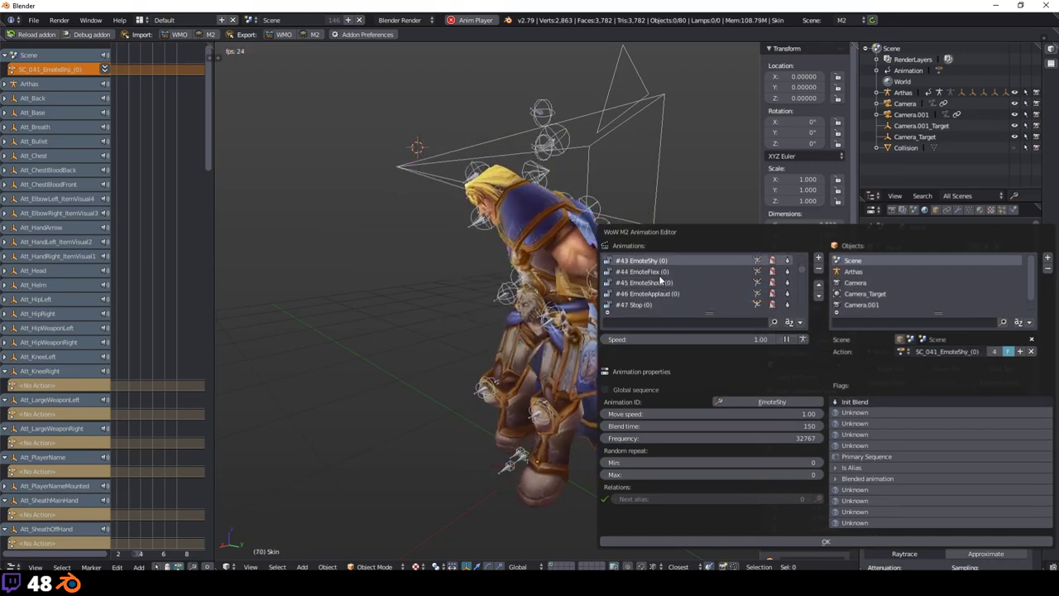
{"action": "scroll", "coordinate": [646, 304], "scroll_direction": "down", "scroll_amount": 2}
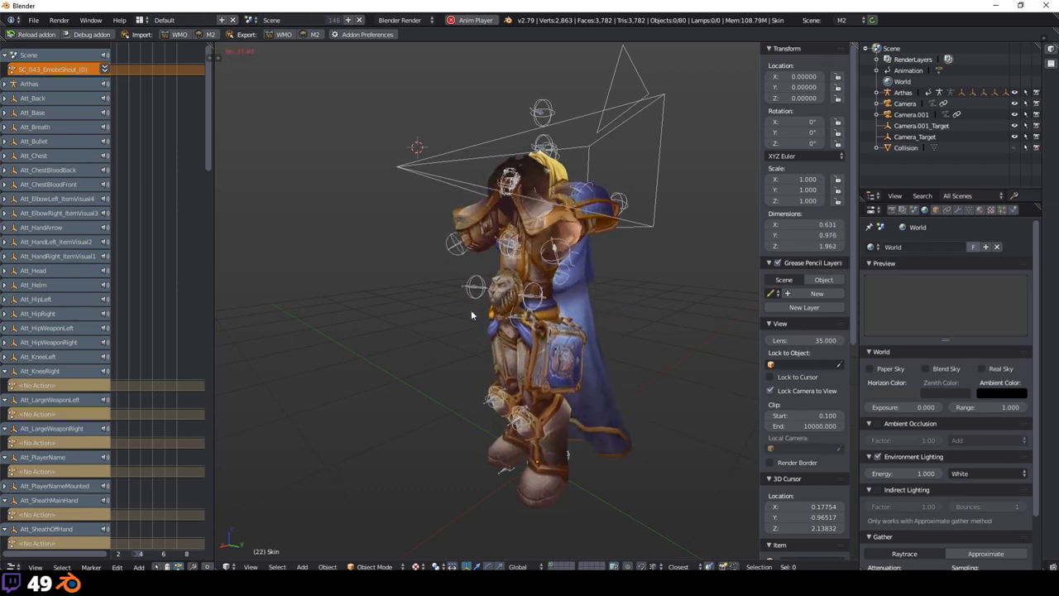
{"action": "scroll", "coordinate": [908, 283], "scroll_direction": "down", "scroll_amount": 2}
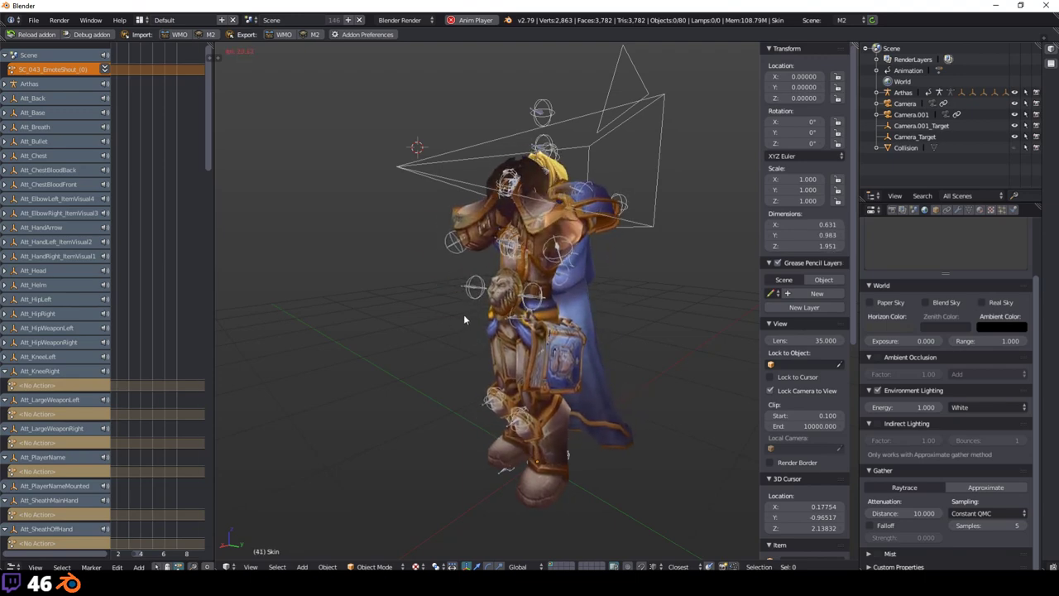
{"action": "scroll", "coordinate": [491, 320], "scroll_direction": "up", "scroll_amount": 1}
{"action": "middle_click_drag", "start_coordinate": [491, 320], "coordinate": [542, 328]}
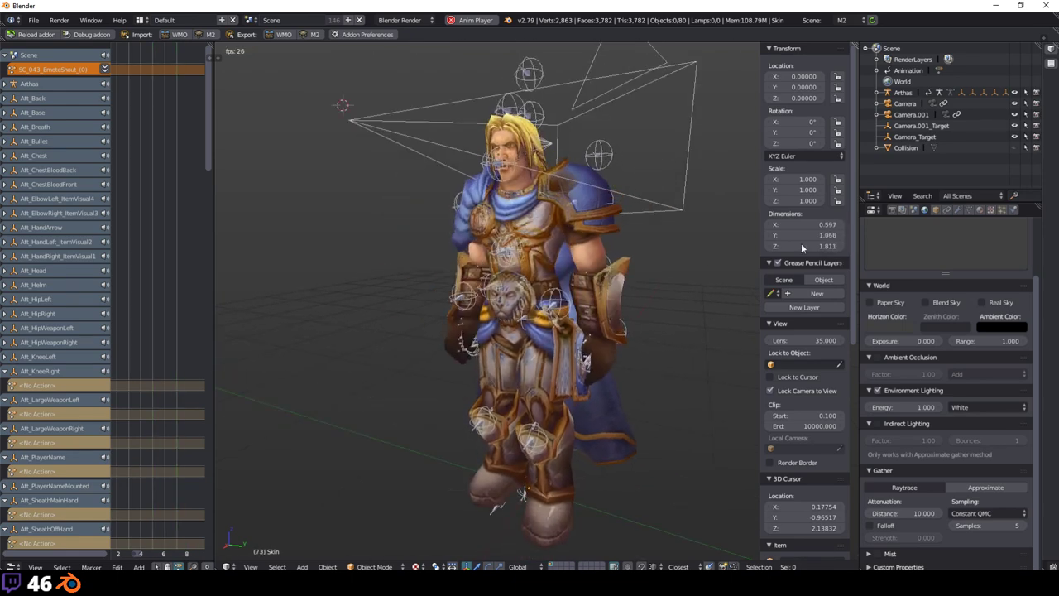
{"action": "scroll", "coordinate": [941, 271], "scroll_direction": "up", "scroll_amount": 2}
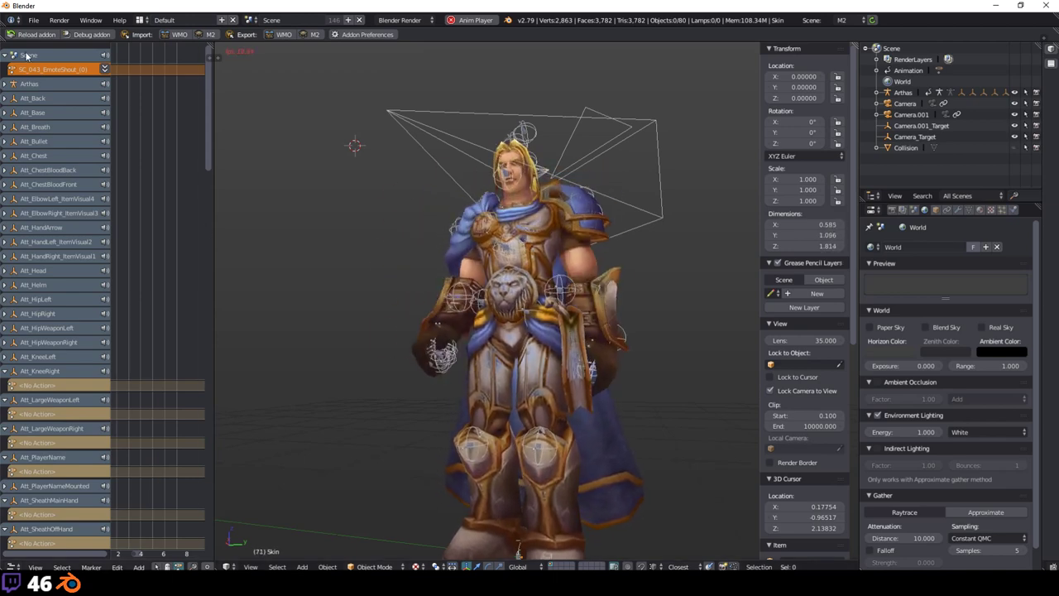
Step: Start a new blank file, discarding the Arthas scene
{"action": "left_click", "coordinate": [33, 20]}
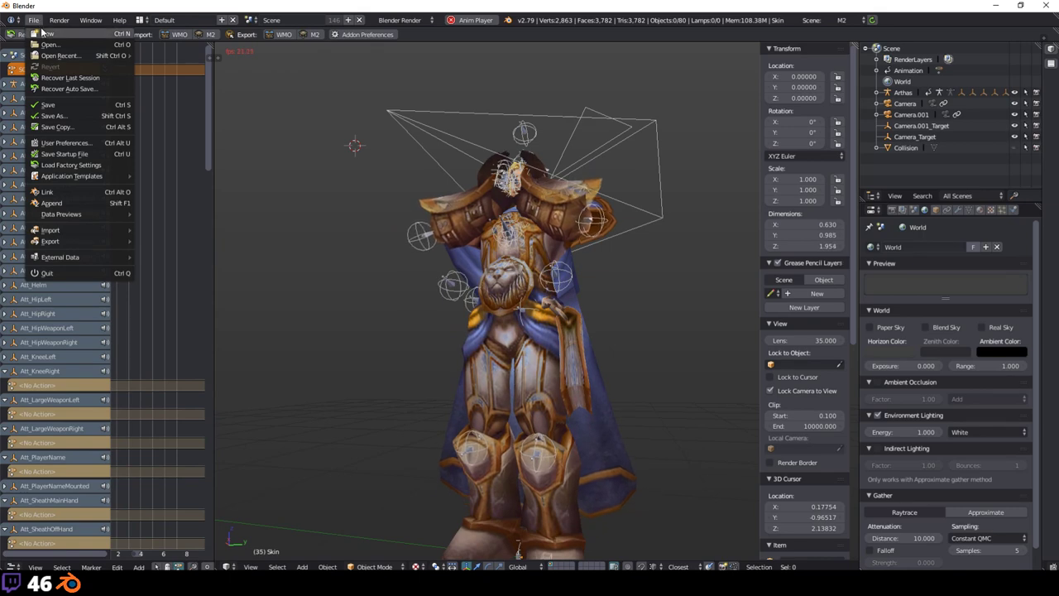
{"action": "left_click", "coordinate": [43, 29]}
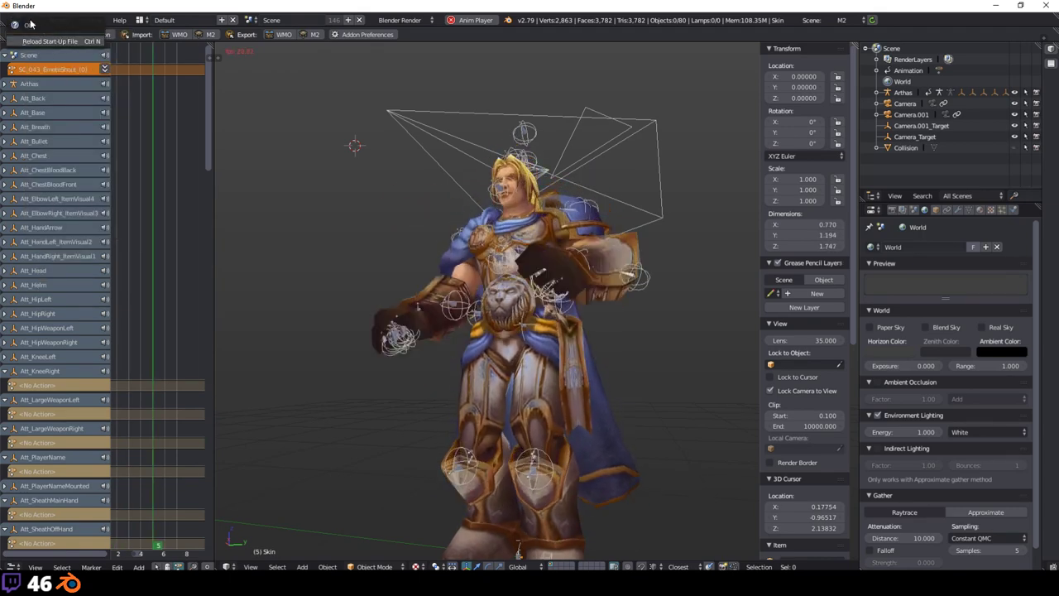
{"action": "left_click", "coordinate": [33, 20]}
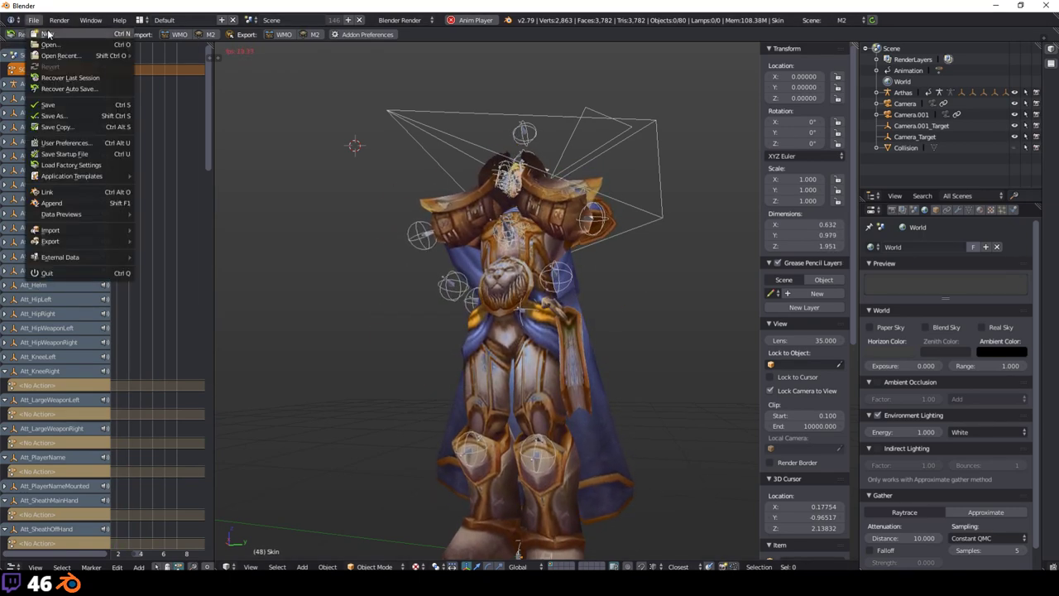
{"action": "left_click", "coordinate": [43, 31]}
{"action": "left_click", "coordinate": [49, 31]}
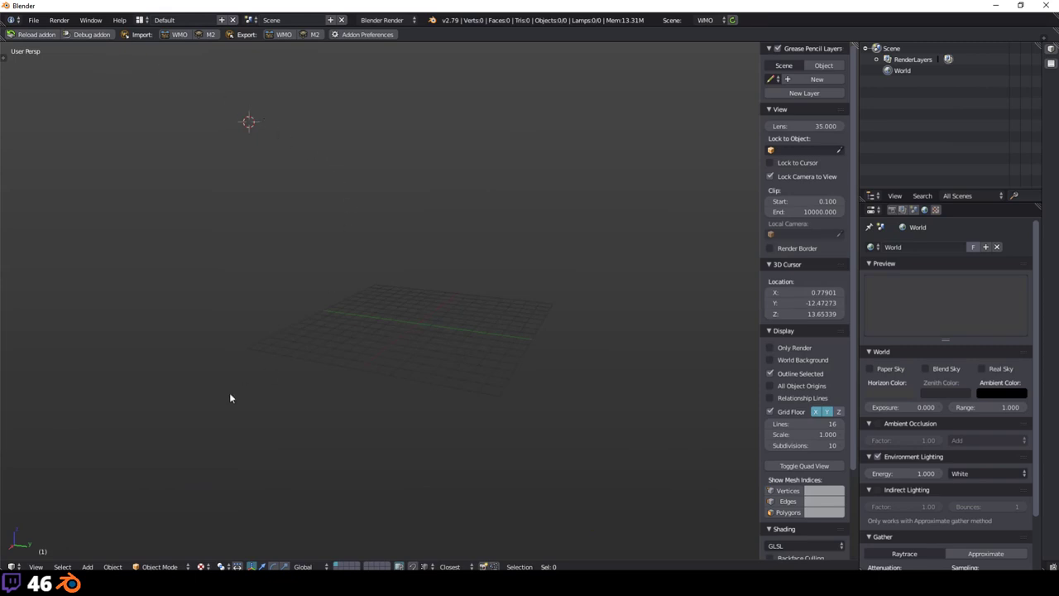
Step: Check the WoW Model Viewer window, then return to the empty Blender scene
{"action": "key", "text": "alt+Tab"}
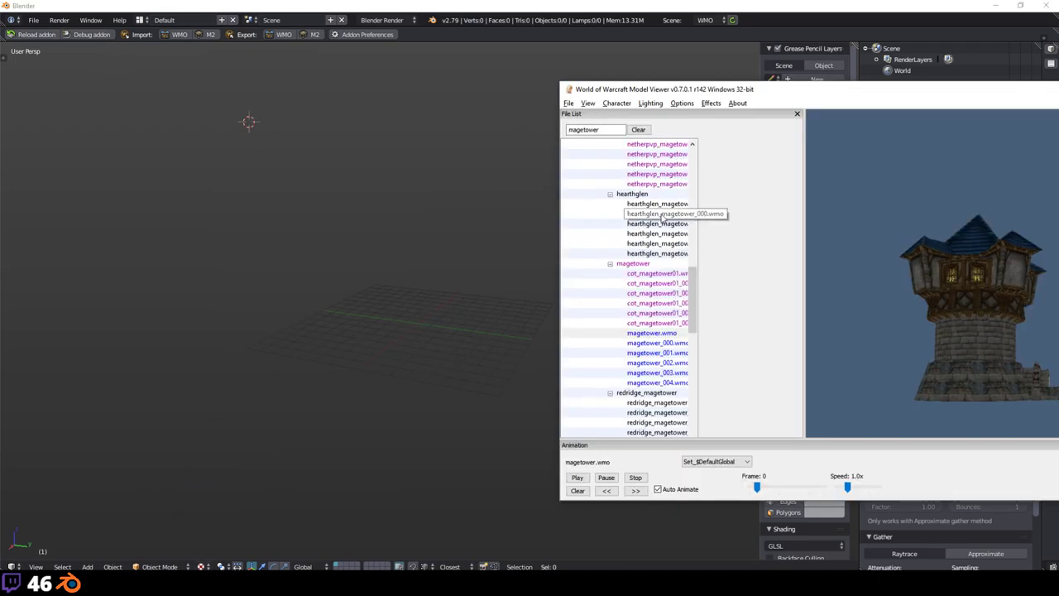
{"action": "scroll", "coordinate": [662, 217], "scroll_direction": "up", "scroll_amount": 10}
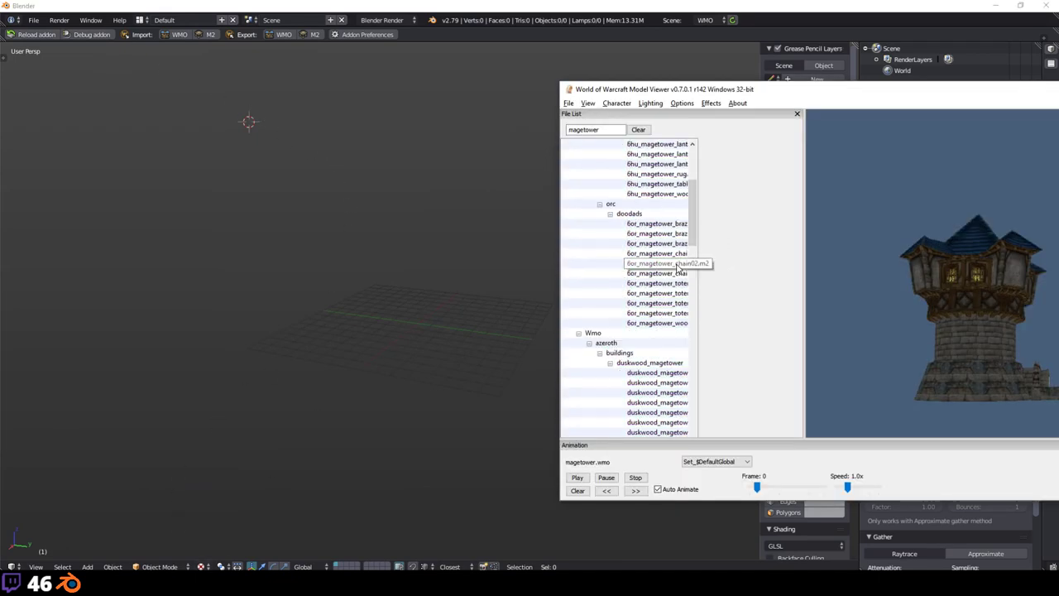
{"action": "left_click", "coordinate": [378, 175]}
Step: Import DeathAndDecay_Area_RunesGreen.M2 from the Stream samples > DeathAndDecay folder
{"action": "left_click", "coordinate": [212, 34]}
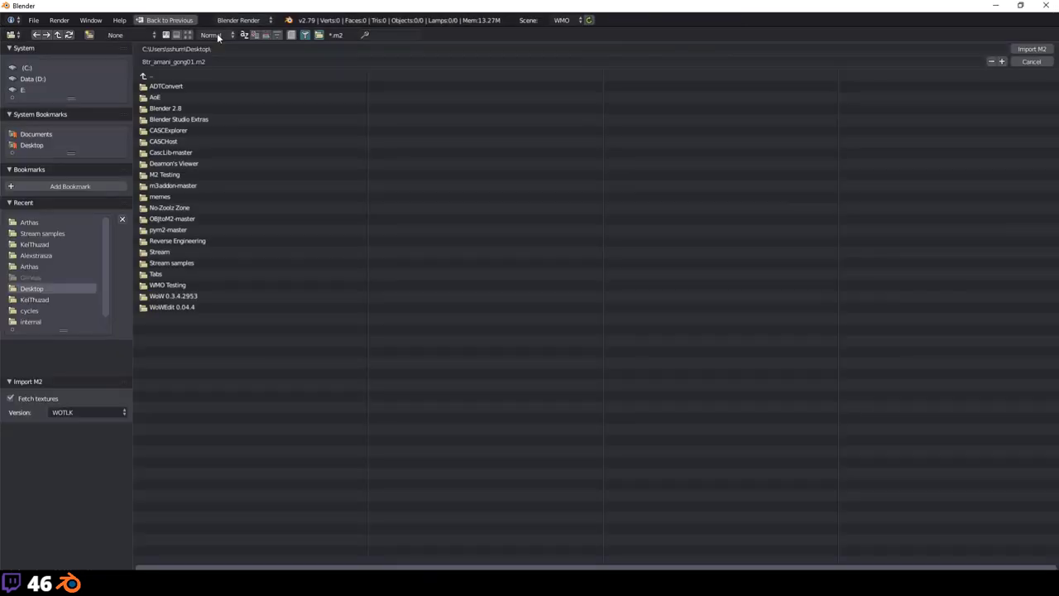
{"action": "left_click", "coordinate": [38, 221]}
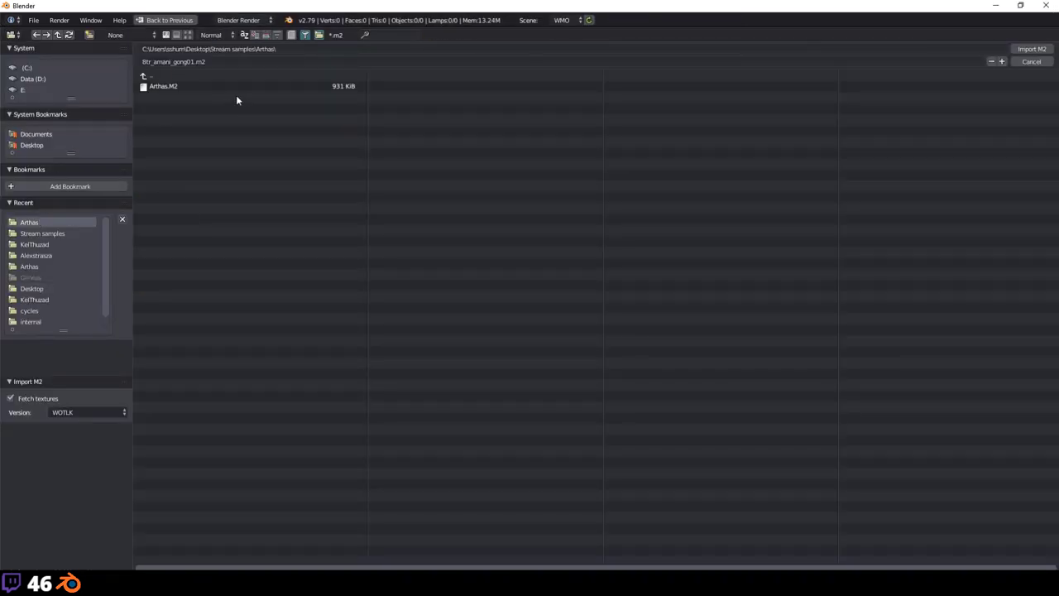
{"action": "left_click", "coordinate": [200, 75]}
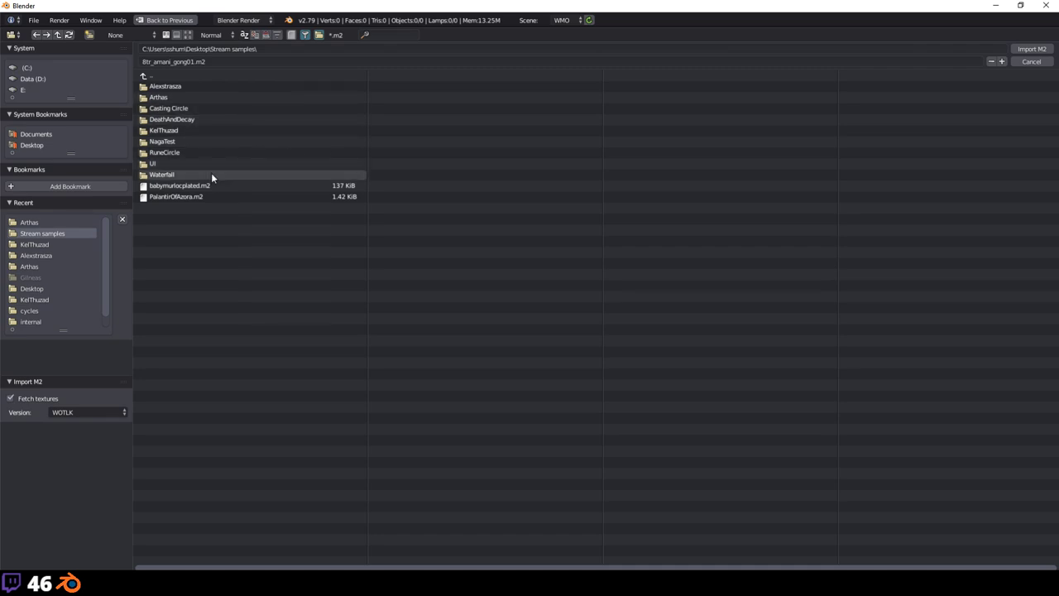
{"action": "left_click", "coordinate": [186, 124]}
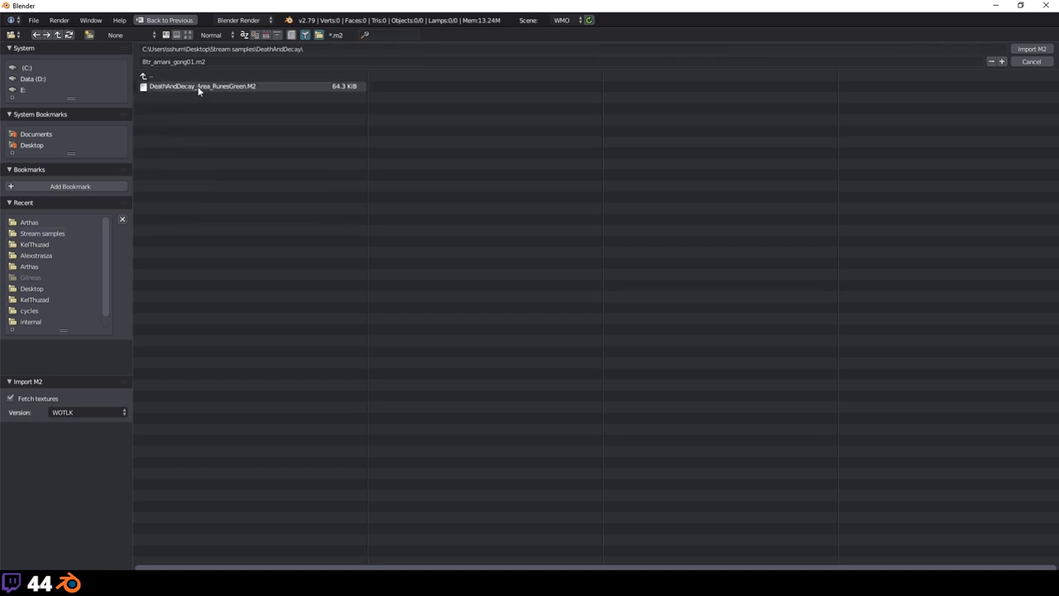
{"action": "left_click", "coordinate": [198, 87]}
{"action": "double_click", "coordinate": [197, 87]}
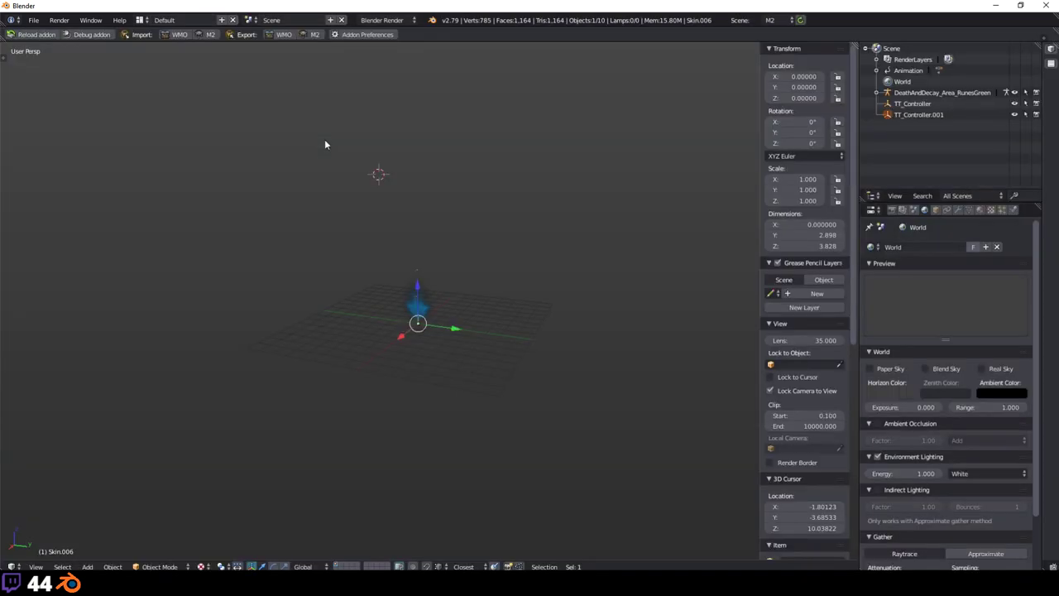
Step: Play the effect's #0 Stand animation from the Scene properties' M2 Animations panel
{"action": "middle_click_drag", "start_coordinate": [343, 208], "coordinate": [421, 234]}
{"action": "scroll", "coordinate": [421, 248], "scroll_direction": "down", "scroll_amount": 3}
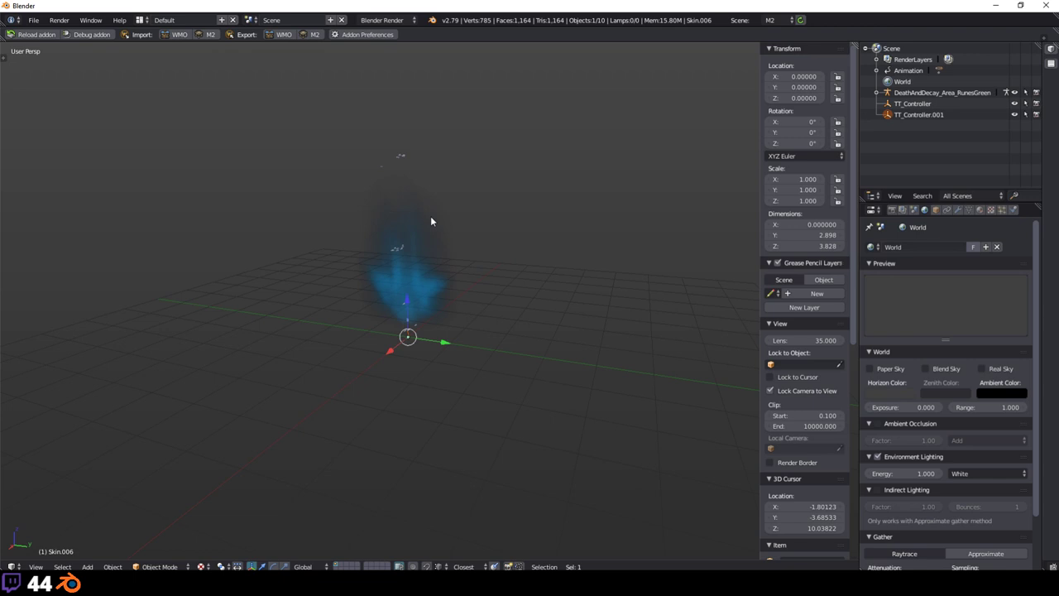
{"action": "left_click", "coordinate": [913, 209]}
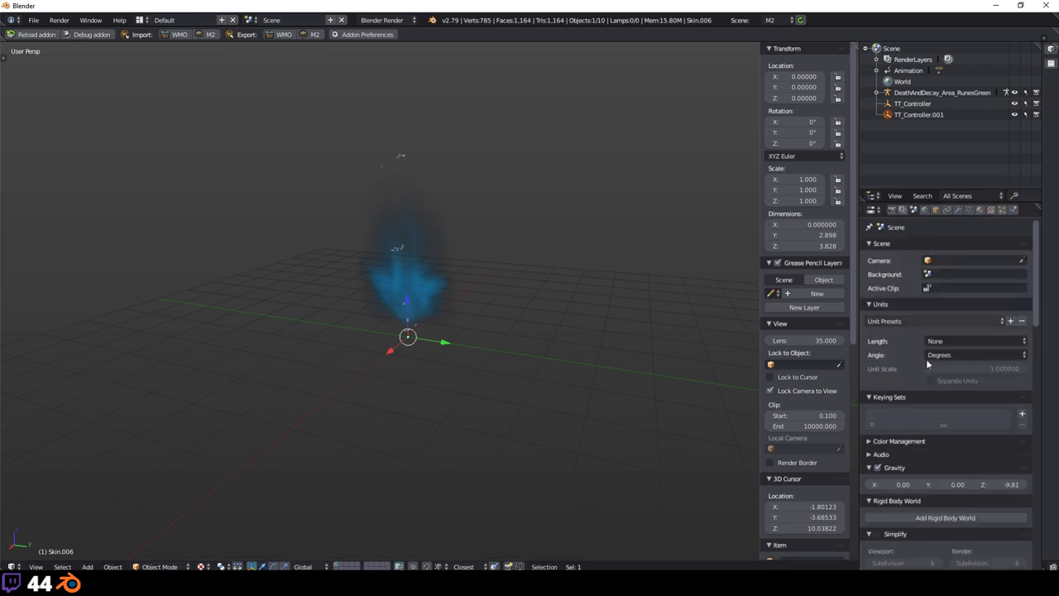
{"action": "scroll", "coordinate": [926, 358], "scroll_direction": "down", "scroll_amount": 5}
{"action": "scroll", "coordinate": [924, 364], "scroll_direction": "down", "scroll_amount": 4}
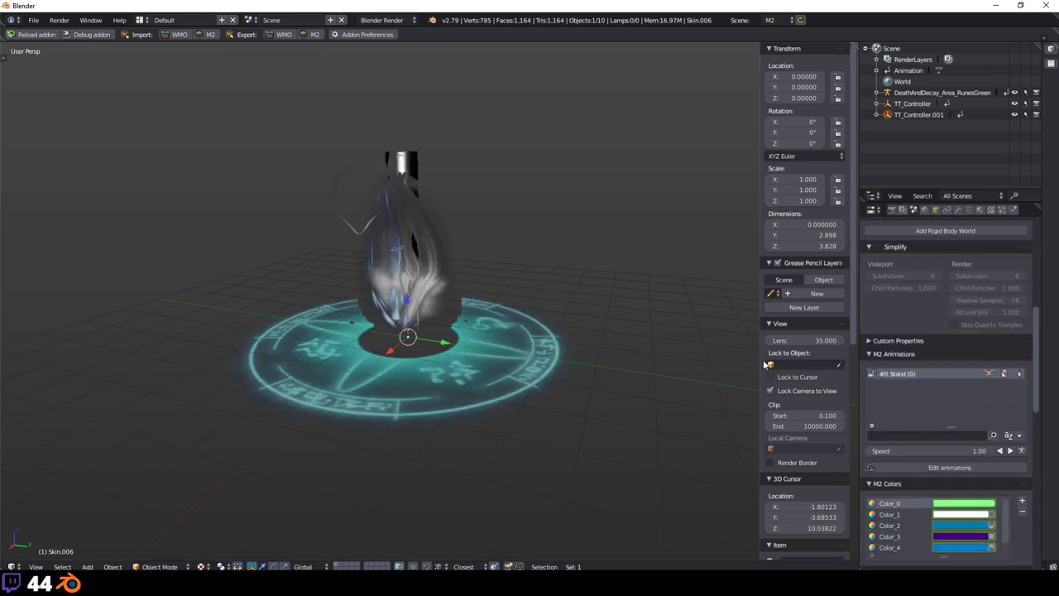
{"action": "scroll", "coordinate": [479, 339], "scroll_direction": "up", "scroll_amount": 4}
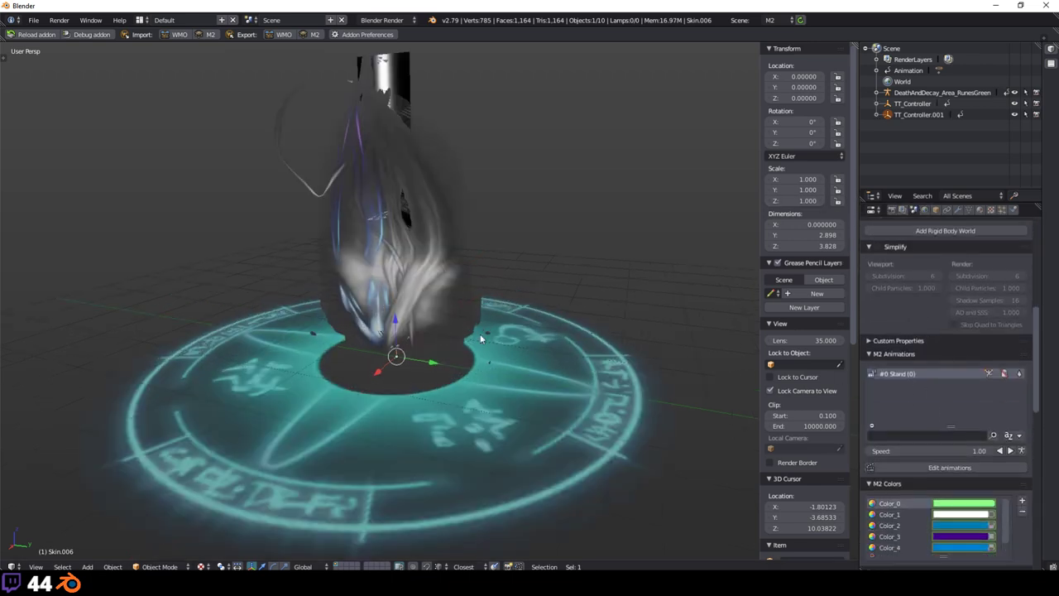
{"action": "left_click", "coordinate": [1011, 450]}
Step: Deselect the model and zoom in and out to inspect the glowing rune circle and smoke
{"action": "scroll", "coordinate": [468, 310], "scroll_direction": "up", "scroll_amount": 3}
{"action": "scroll", "coordinate": [483, 307], "scroll_direction": "down", "scroll_amount": 5}
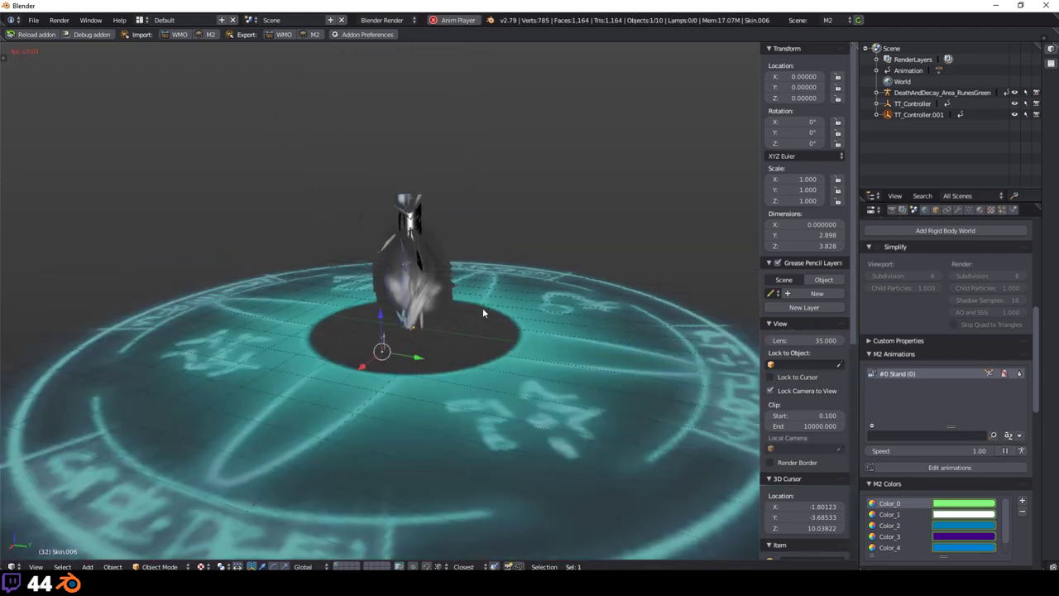
{"action": "scroll", "coordinate": [486, 308], "scroll_direction": "up", "scroll_amount": 5}
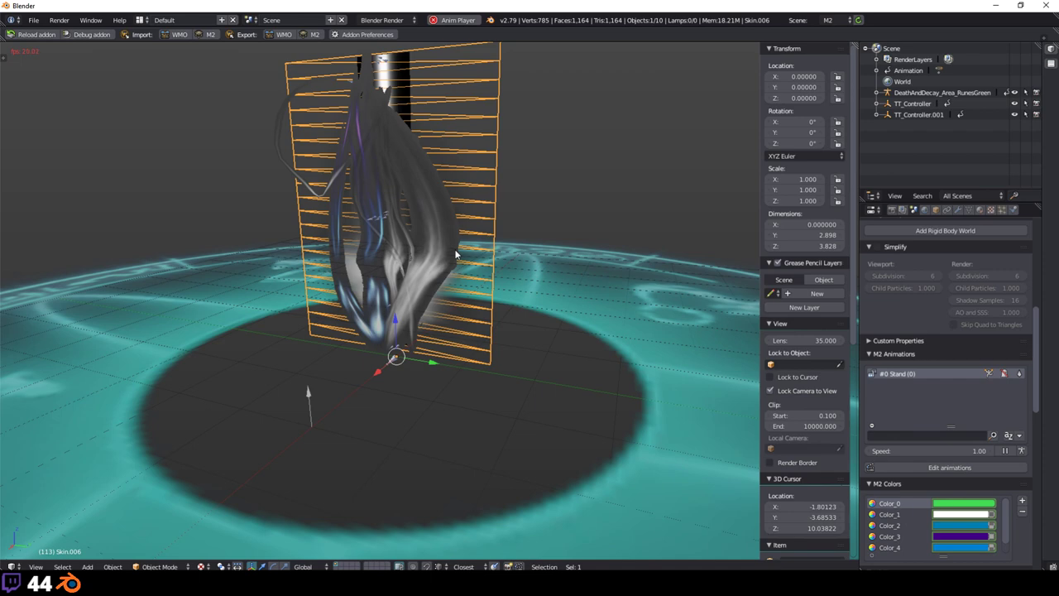
{"action": "key", "text": "a"}
{"action": "scroll", "coordinate": [521, 175], "scroll_direction": "down", "scroll_amount": 4}
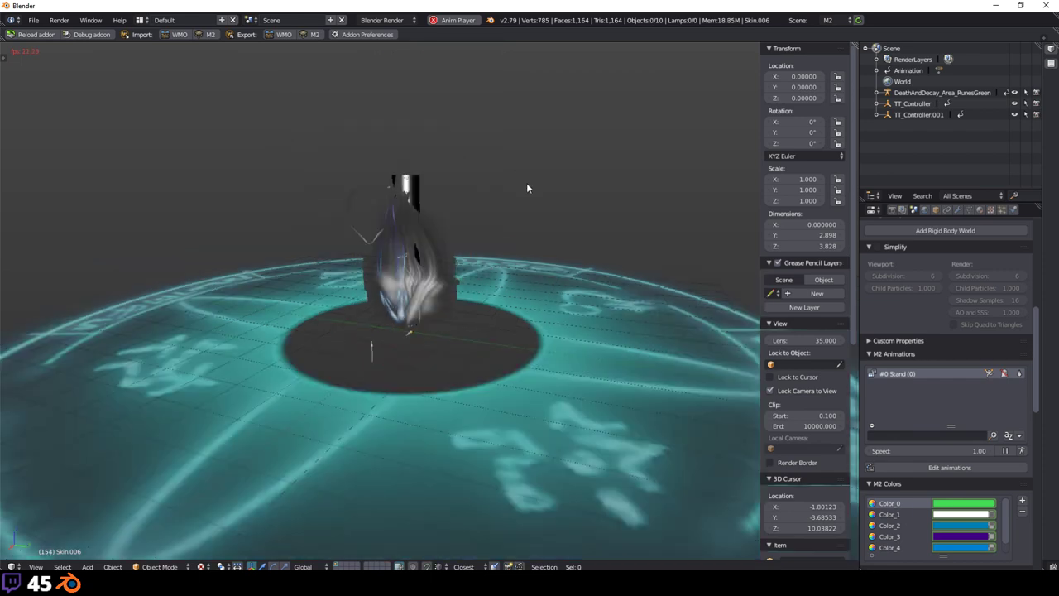
{"action": "scroll", "coordinate": [526, 183], "scroll_direction": "down", "scroll_amount": 4}
{"action": "key", "text": "2"}
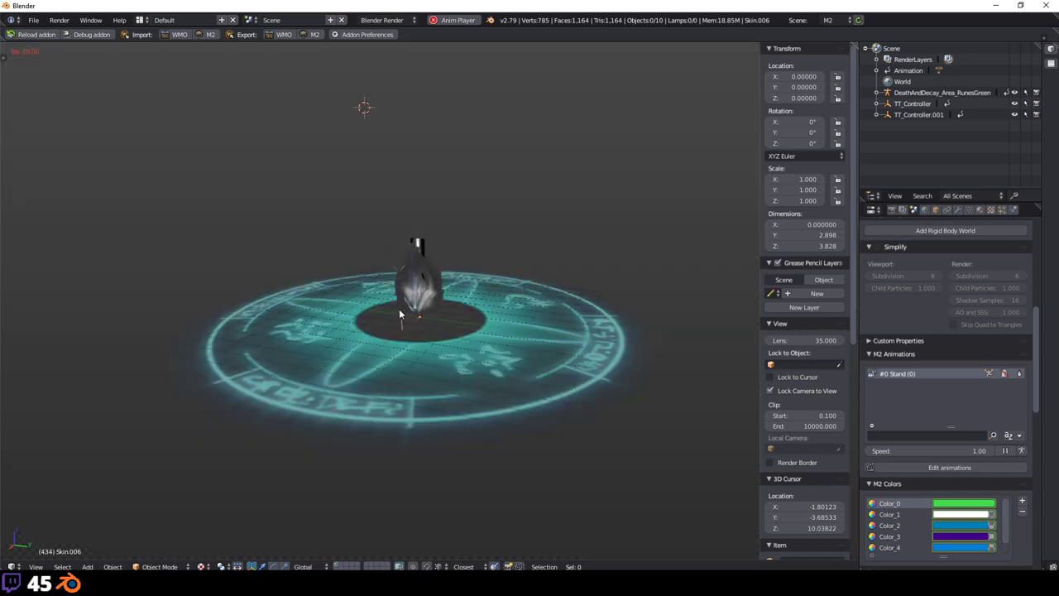
{"action": "scroll", "coordinate": [575, 322], "scroll_direction": "up", "scroll_amount": 3}
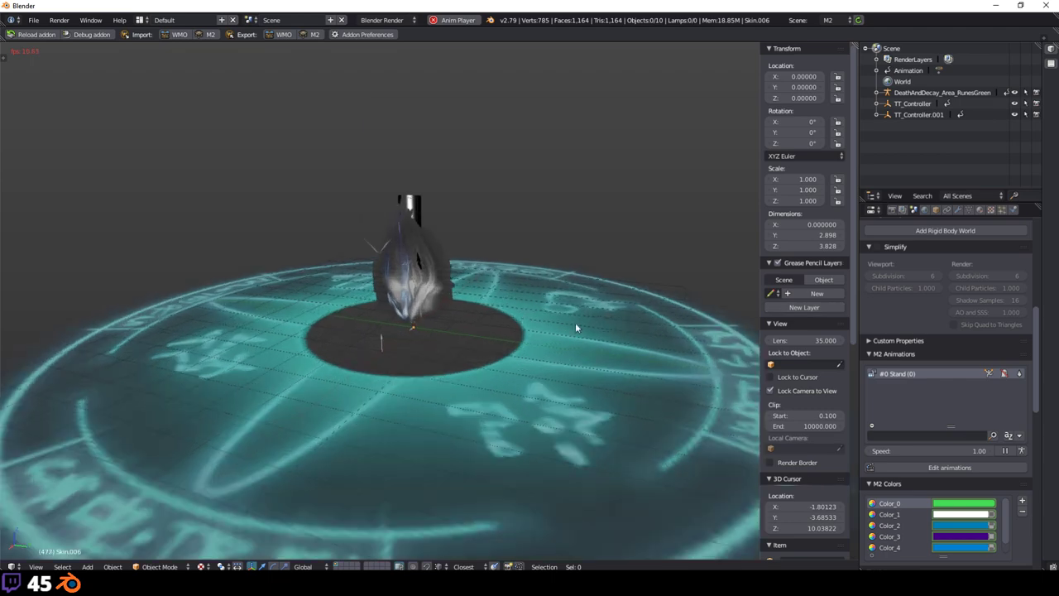
{"action": "scroll", "coordinate": [453, 158], "scroll_direction": "up", "scroll_amount": 5}
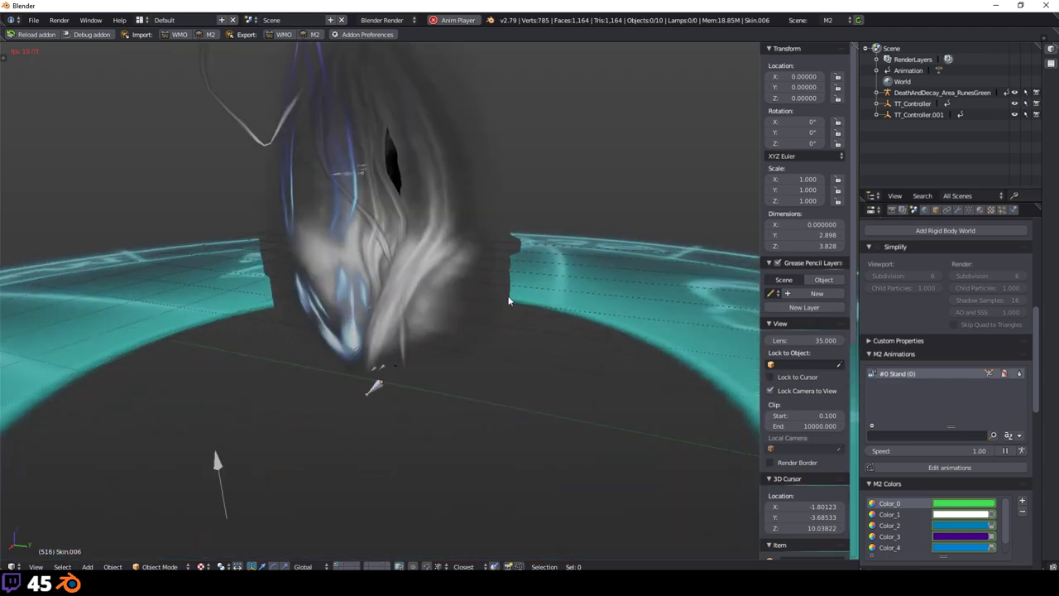
{"action": "scroll", "coordinate": [508, 301], "scroll_direction": "down", "scroll_amount": 4}
{"action": "scroll", "coordinate": [435, 212], "scroll_direction": "up", "scroll_amount": 4}
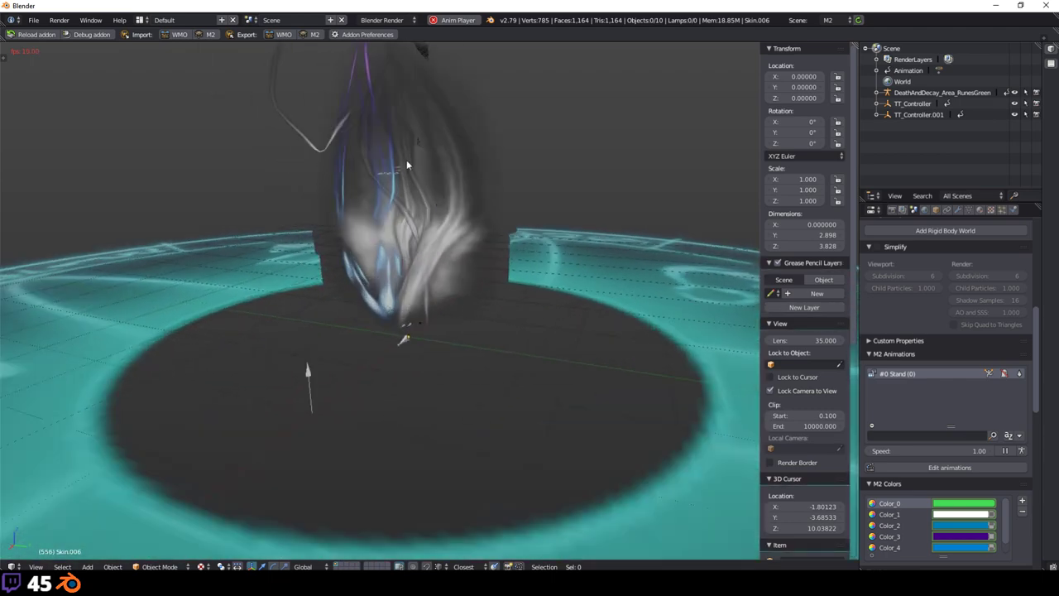
{"action": "scroll", "coordinate": [380, 156], "scroll_direction": "down", "scroll_amount": 4}
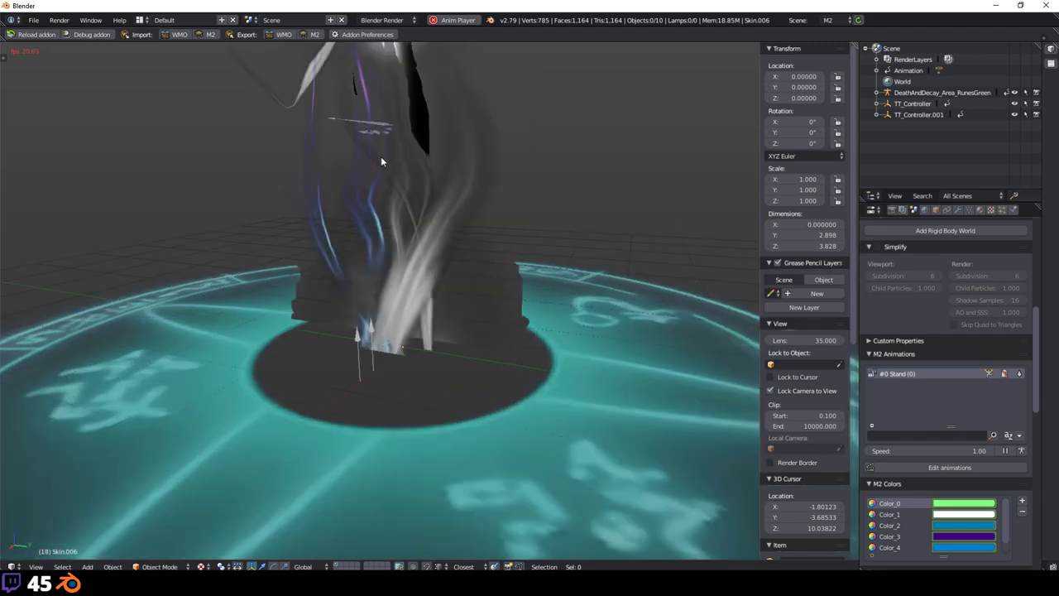
{"action": "scroll", "coordinate": [380, 163], "scroll_direction": "up", "scroll_amount": 4}
{"action": "scroll", "coordinate": [513, 257], "scroll_direction": "down", "scroll_amount": 4}
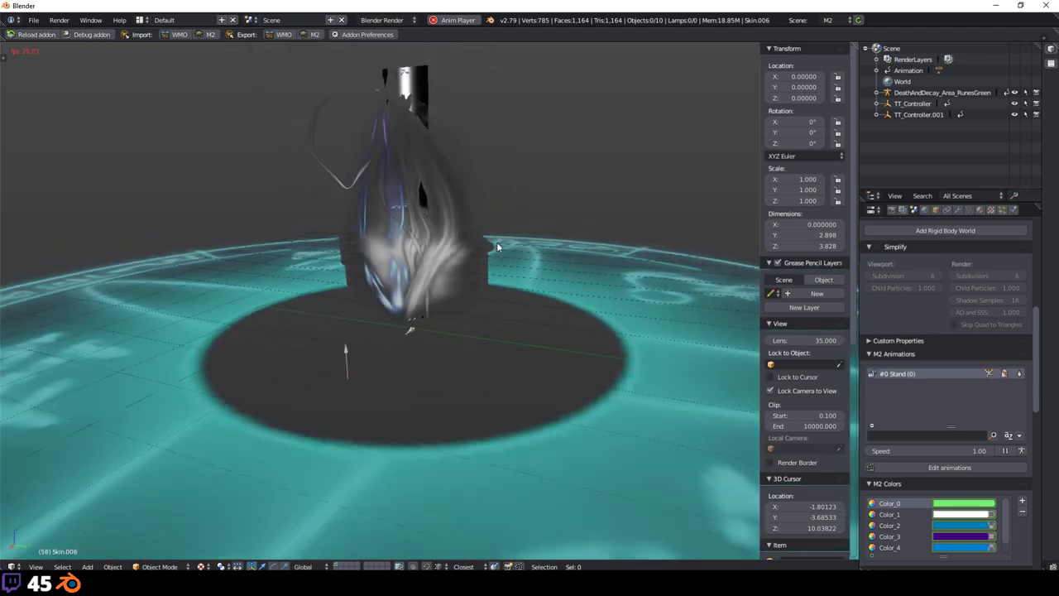
{"action": "scroll", "coordinate": [498, 246], "scroll_direction": "down", "scroll_amount": 3}
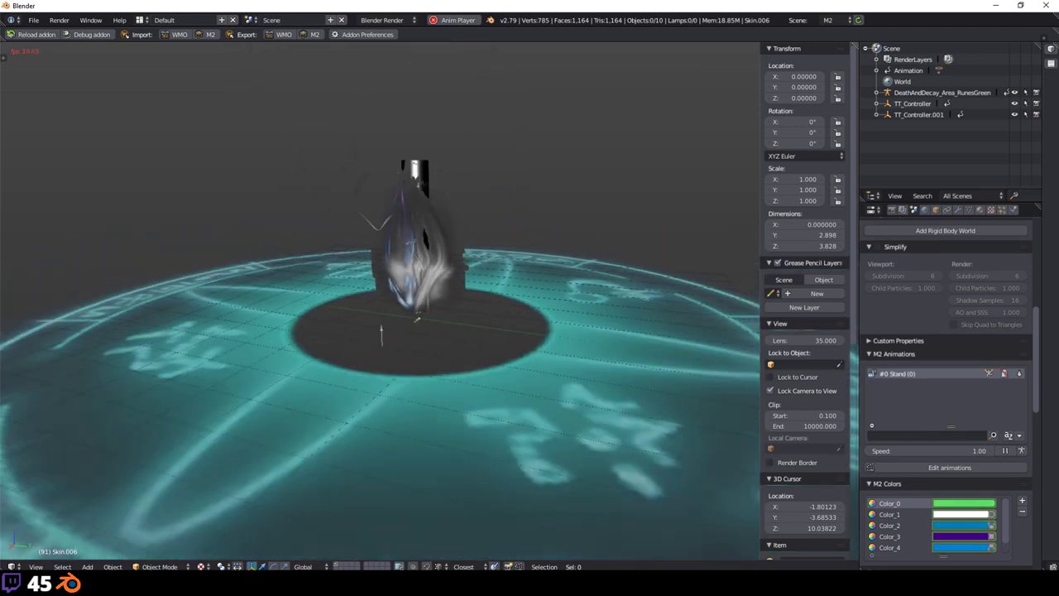
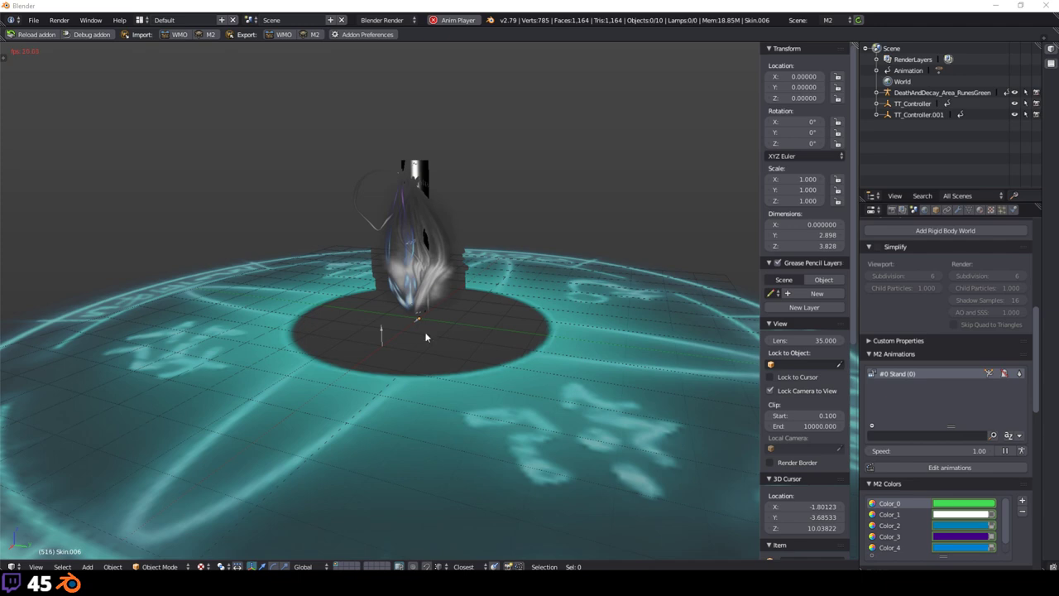
Step: View the playing rune circle effect from the front and from above
{"action": "scroll", "coordinate": [520, 244], "scroll_direction": "down", "scroll_amount": 5}
{"action": "scroll", "coordinate": [518, 243], "scroll_direction": "up", "scroll_amount": 5}
{"action": "key", "text": "KP_1"}
{"action": "scroll", "coordinate": [378, 339], "scroll_direction": "down", "scroll_amount": 4}
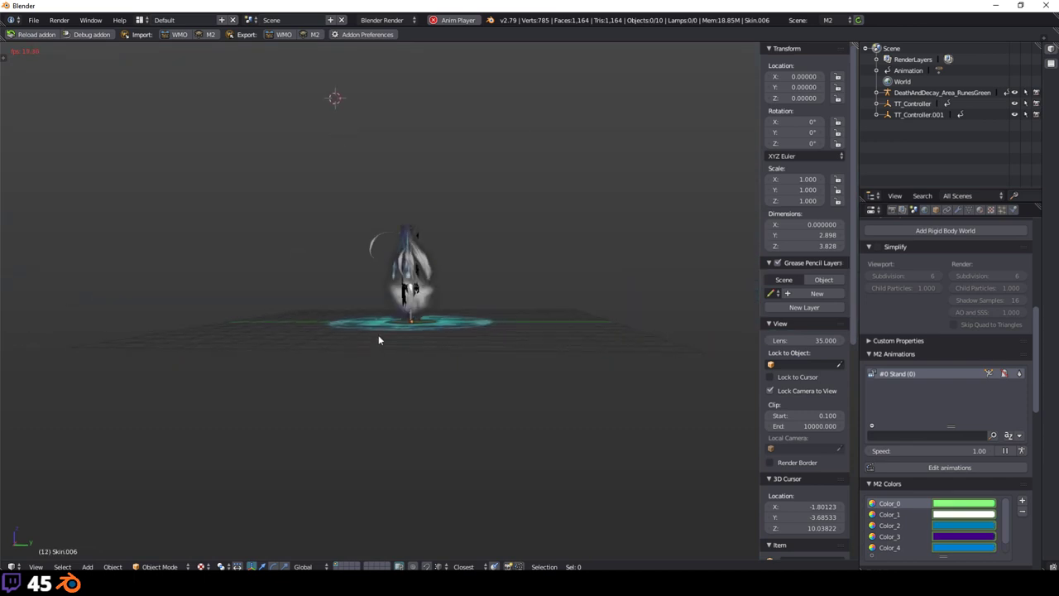
{"action": "scroll", "coordinate": [388, 329], "scroll_direction": "up", "scroll_amount": 5}
{"action": "middle_click_drag", "start_coordinate": [402, 319], "coordinate": [402, 301]}
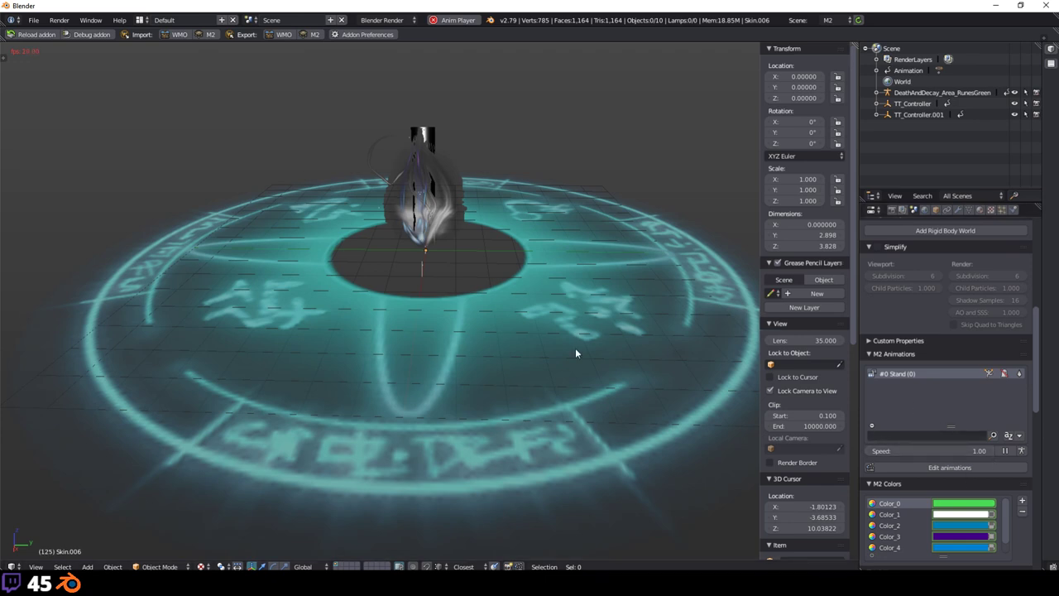
{"action": "middle_click_drag", "start_coordinate": [378, 283], "coordinate": [503, 292]}
{"action": "scroll", "coordinate": [496, 293], "scroll_direction": "down", "scroll_amount": 4}
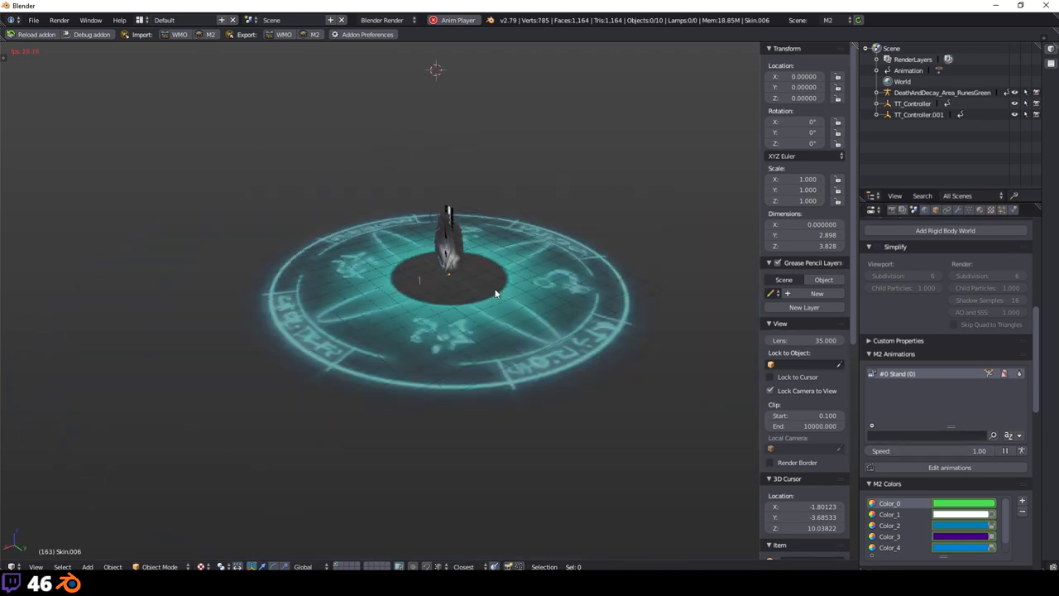
{"action": "scroll", "coordinate": [530, 325], "scroll_direction": "up", "scroll_amount": 3}
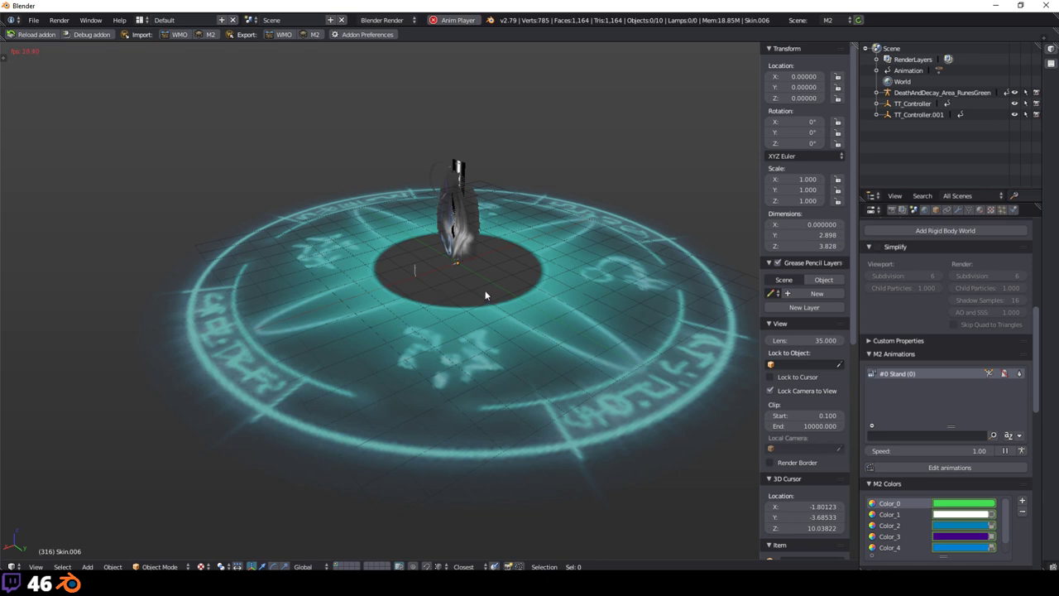
Step: Inspect the rune circle side-on, then restart the Stand animation from its first frame
{"action": "middle_click_drag", "start_coordinate": [489, 292], "coordinate": [435, 180]}
{"action": "scroll", "coordinate": [463, 240], "scroll_direction": "up", "scroll_amount": 2}
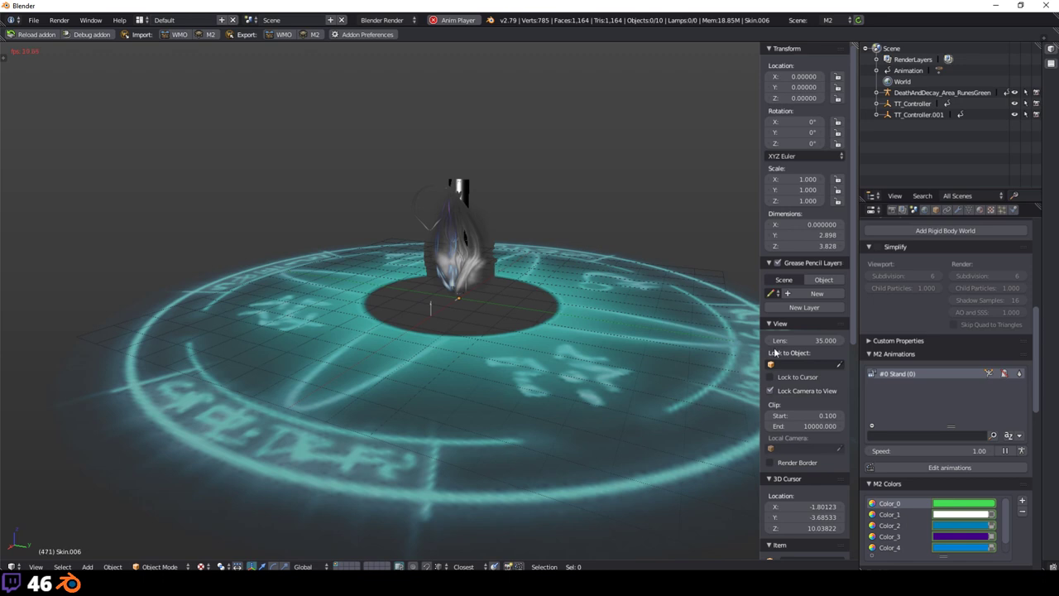
{"action": "scroll", "coordinate": [994, 503], "scroll_direction": "down", "scroll_amount": 1}
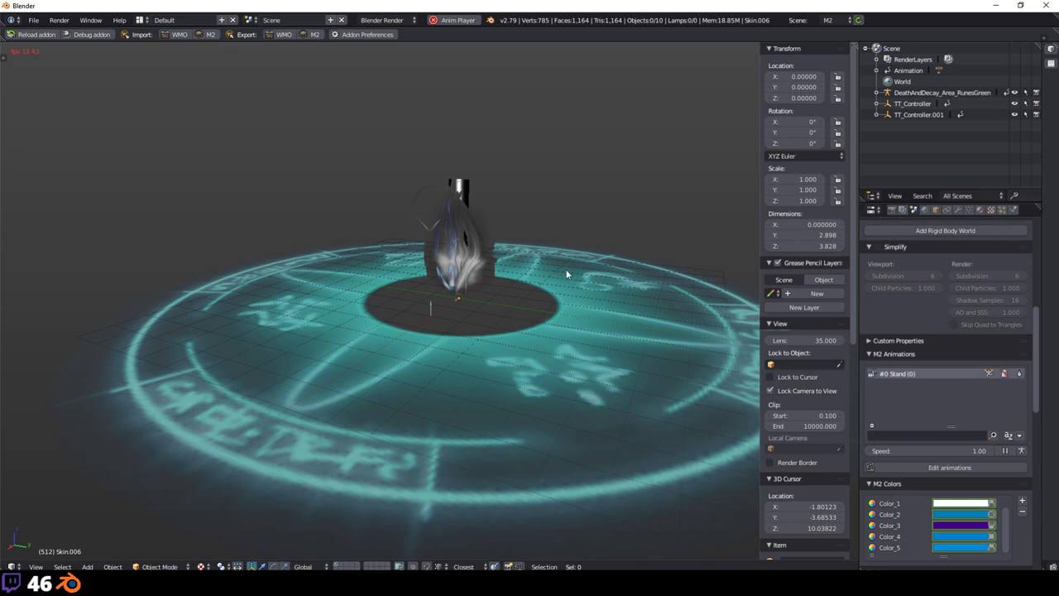
{"action": "middle_click_drag", "start_coordinate": [566, 269], "coordinate": [398, 352]}
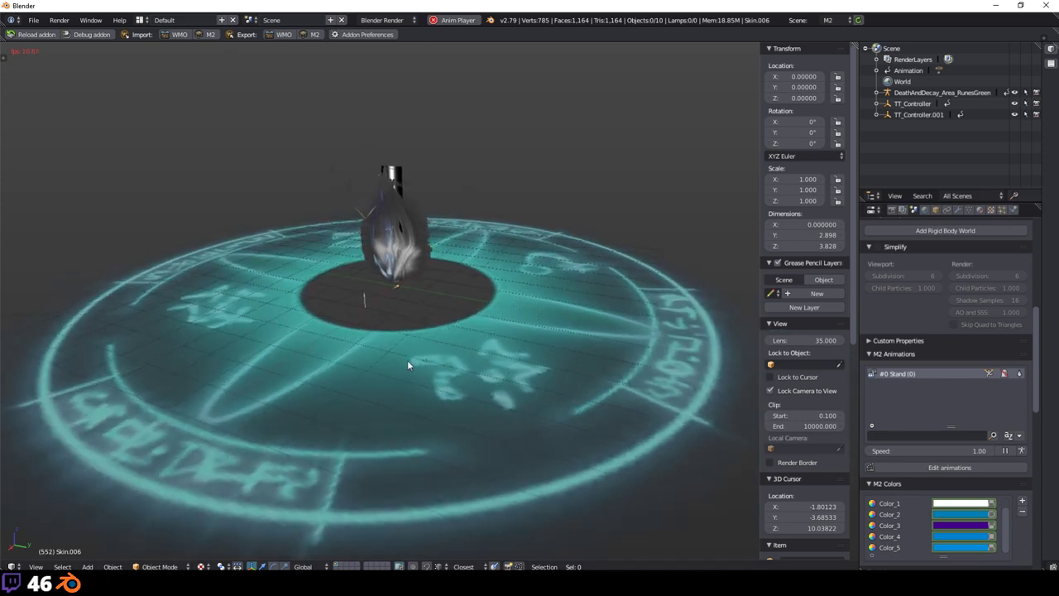
{"action": "left_click", "coordinate": [1020, 374]}
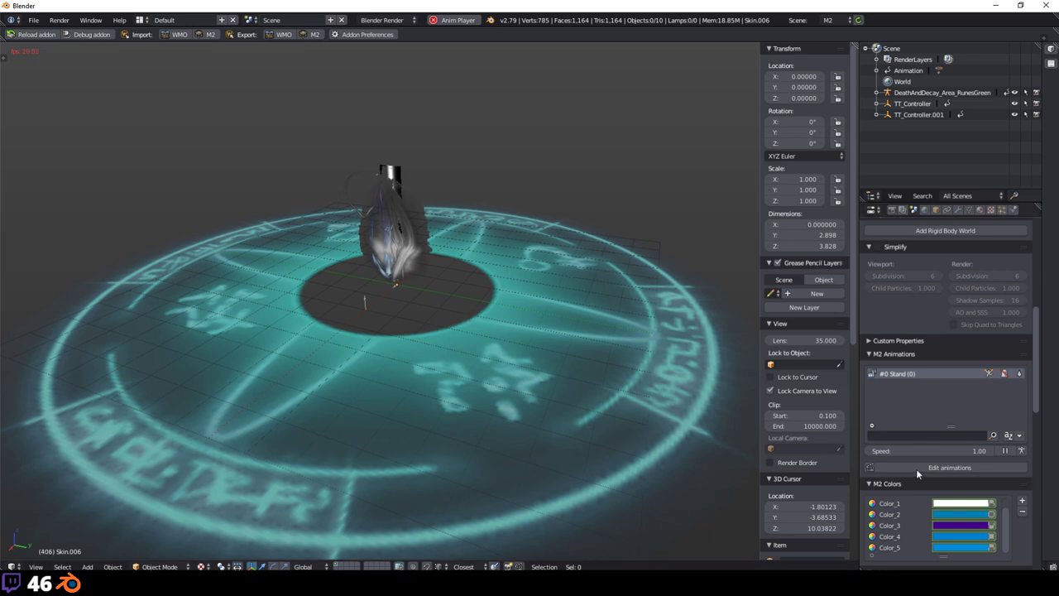
{"action": "left_click", "coordinate": [1019, 373]}
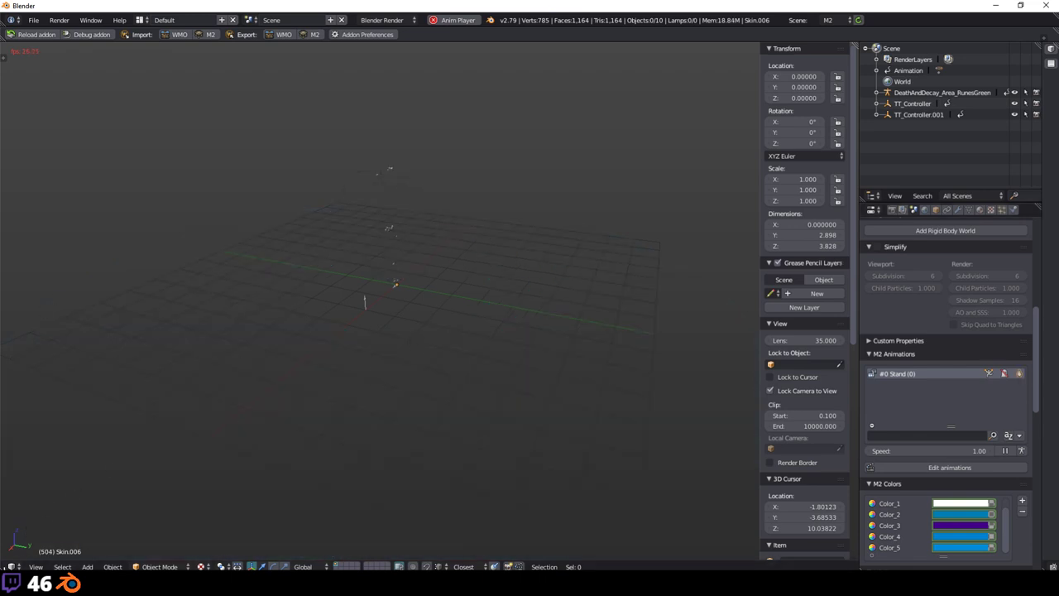
Step: Add a Timeline below the 3D view and scrub frames 0–577 through the circle's fade
{"action": "left_click_drag", "start_coordinate": [18, 566], "coordinate": [16, 470]}
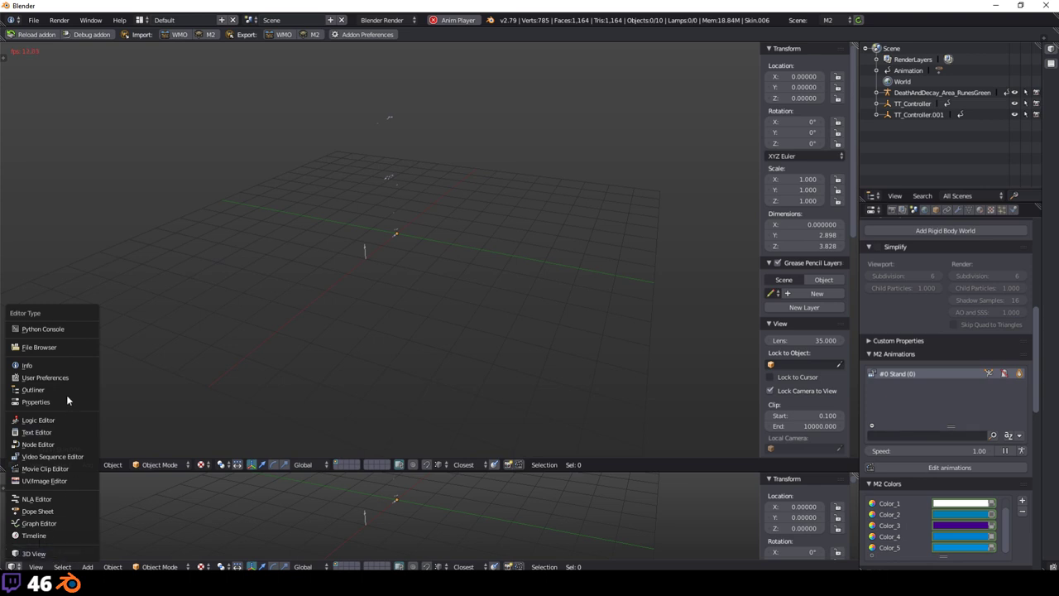
{"action": "left_click", "coordinate": [34, 536]}
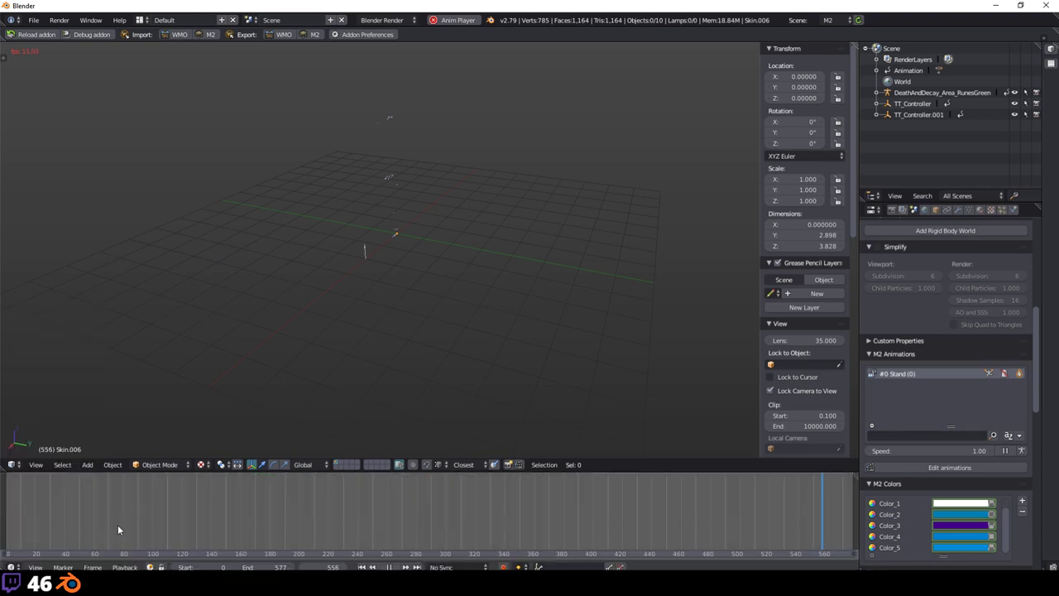
{"action": "left_click_drag", "start_coordinate": [553, 494], "coordinate": [55, 497]}
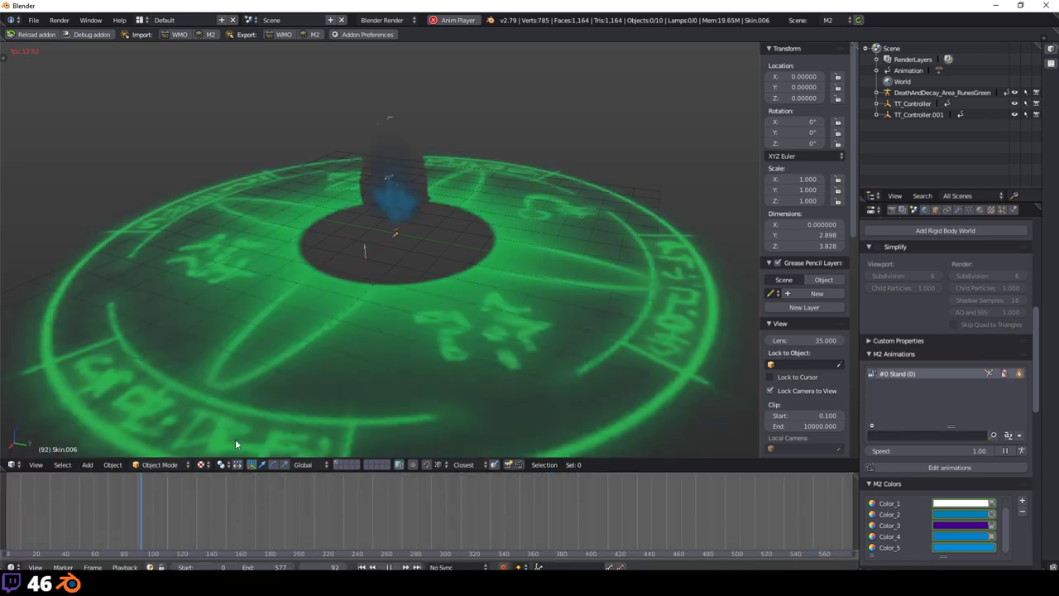
{"action": "left_click", "coordinate": [252, 538]}
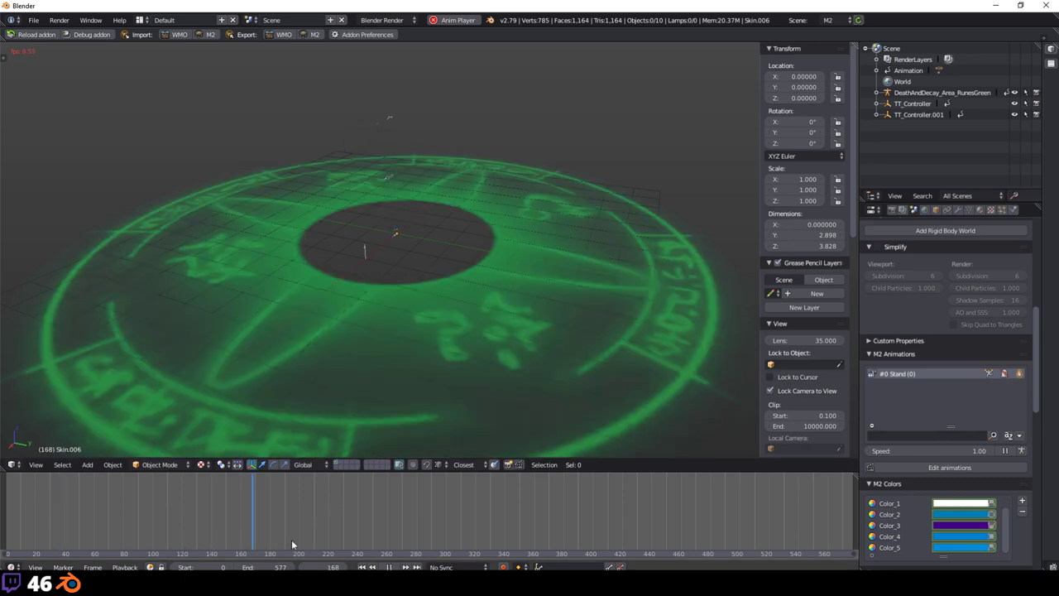
{"action": "left_click_drag", "start_coordinate": [226, 533], "coordinate": [193, 519]}
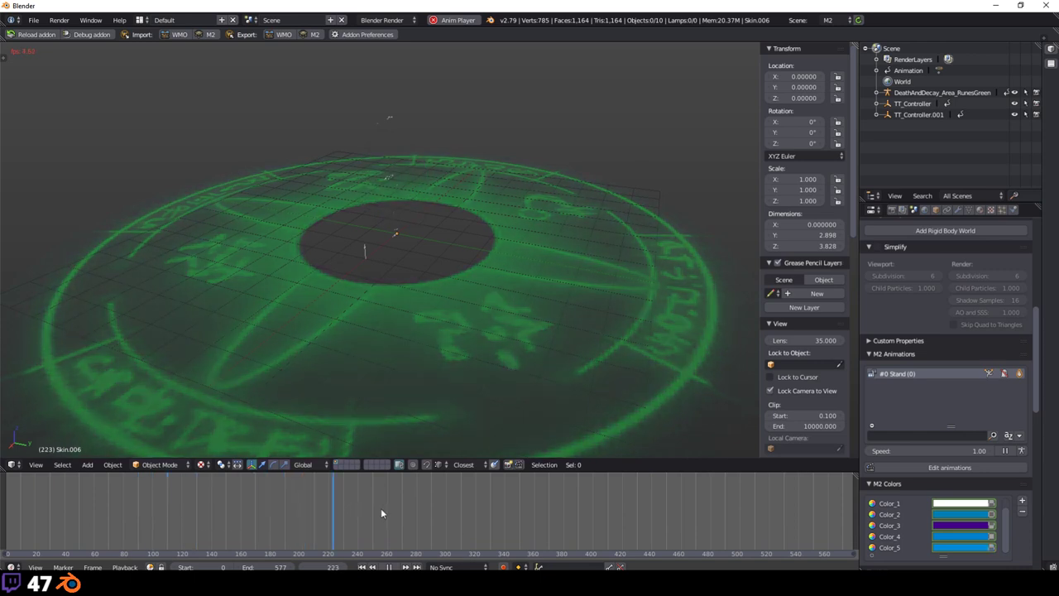
{"action": "left_click_drag", "start_coordinate": [381, 513], "coordinate": [604, 510]}
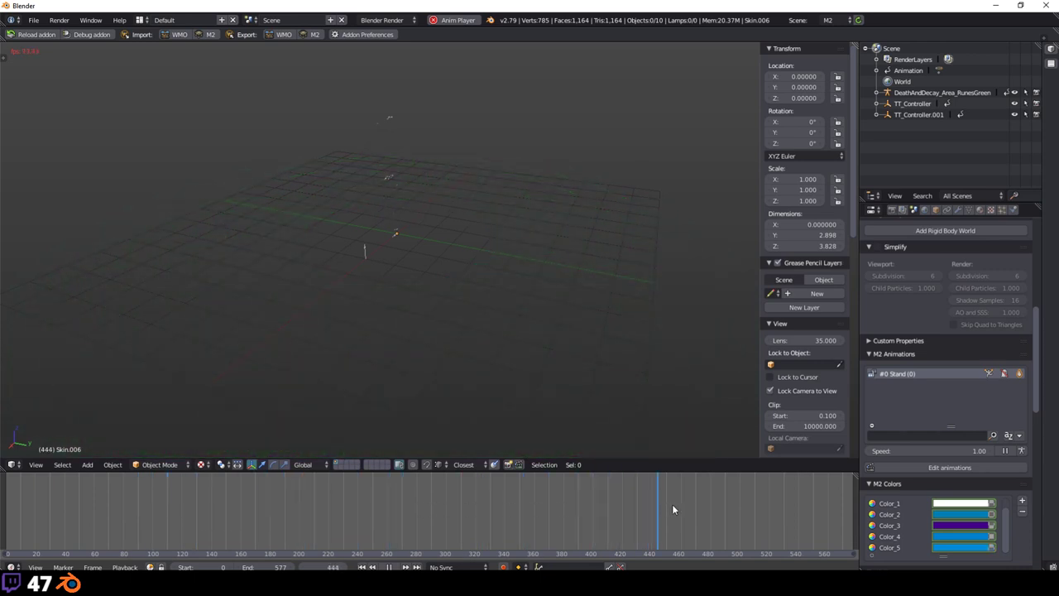
{"action": "left_click_drag", "start_coordinate": [404, 509], "coordinate": [83, 523]}
{"action": "left_click_drag", "start_coordinate": [237, 524], "coordinate": [511, 517]}
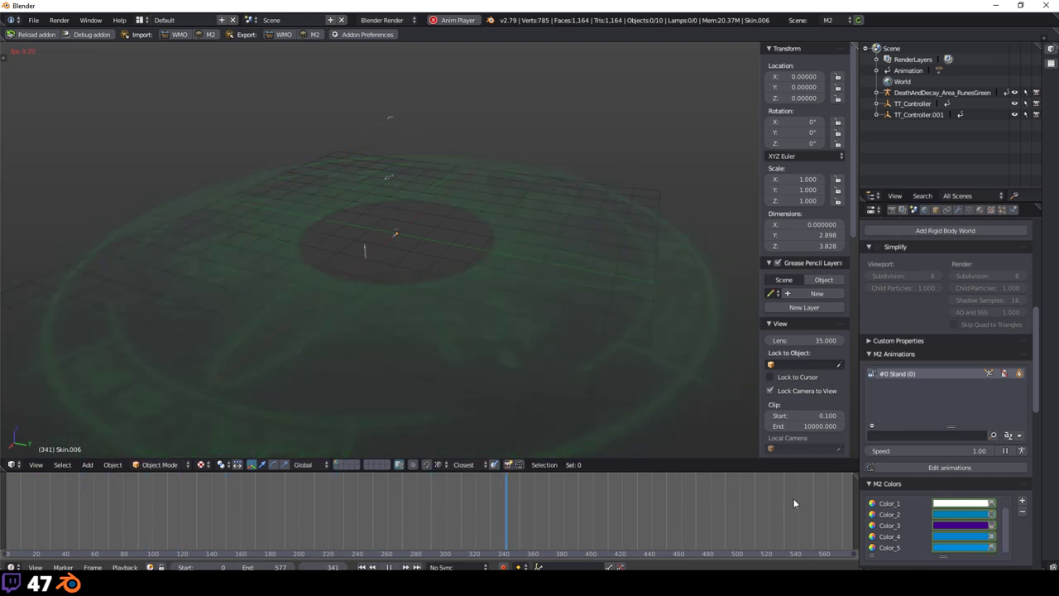
Step: Review the render flags of Skin.006's material
{"action": "left_click", "coordinate": [968, 210]}
{"action": "scroll", "coordinate": [961, 430], "scroll_direction": "down", "scroll_amount": 20}
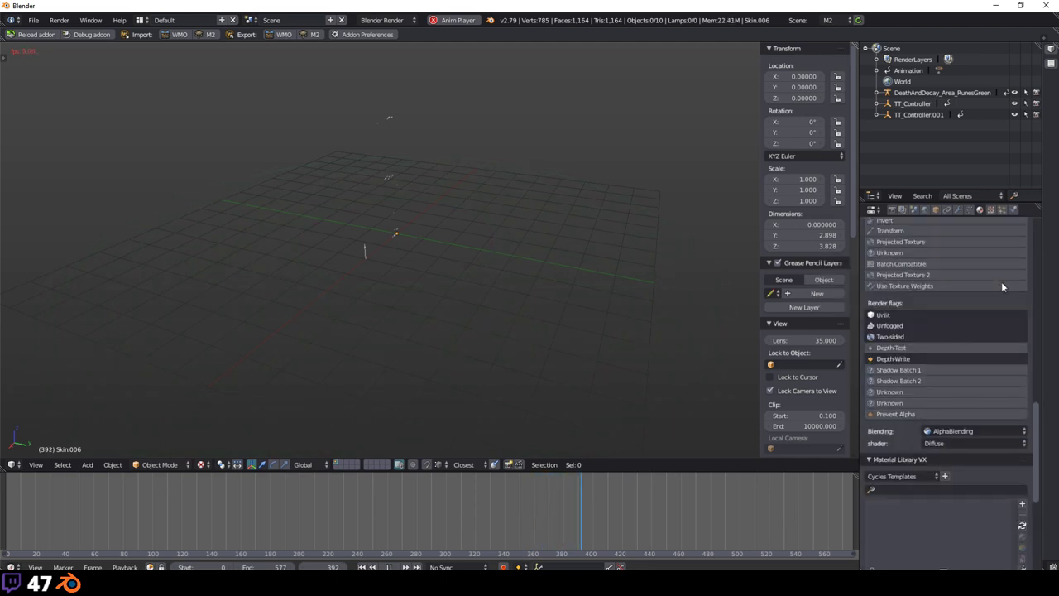
{"action": "scroll", "coordinate": [1001, 281], "scroll_direction": "up", "scroll_amount": 2}
{"action": "scroll", "coordinate": [1001, 281], "scroll_direction": "down", "scroll_amount": 10}
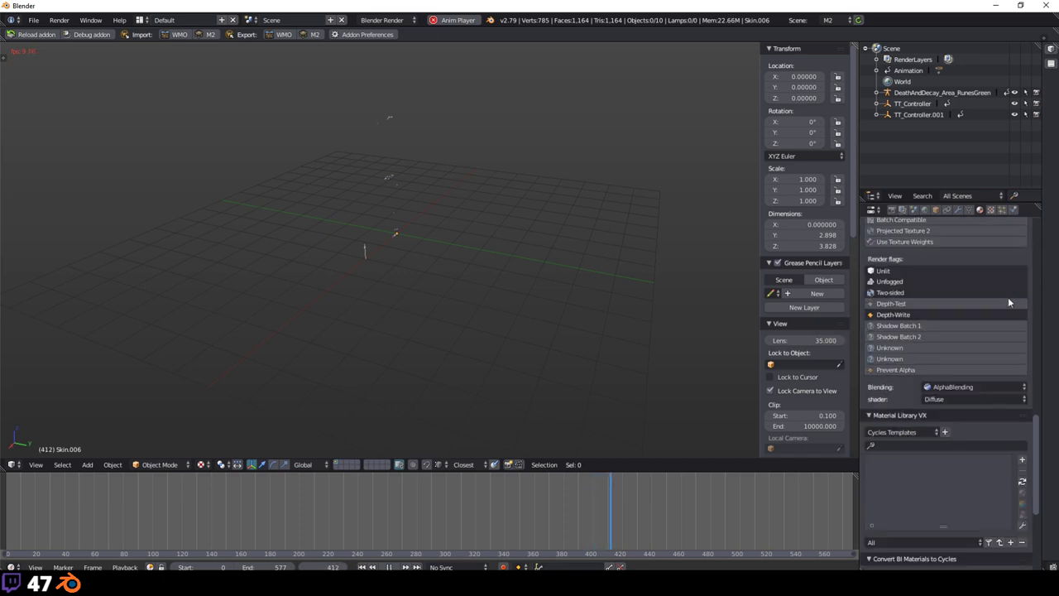
{"action": "scroll", "coordinate": [1008, 304], "scroll_direction": "up", "scroll_amount": 12}
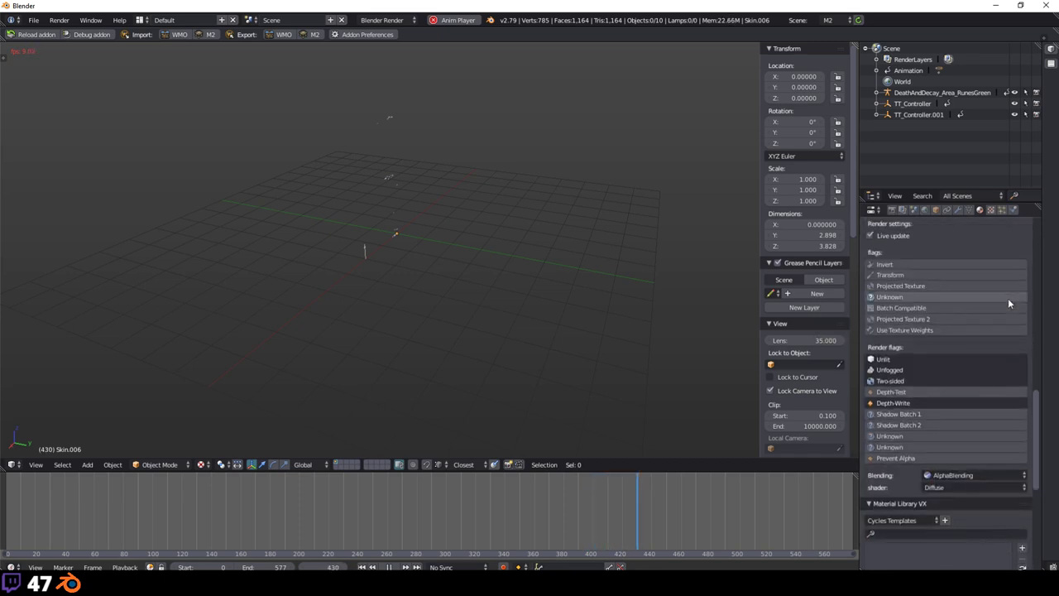
Step: Check RIBBONNE1_WHITE's colour and transparency links in M2 Texture, then the Object settings
{"action": "left_click", "coordinate": [989, 209]}
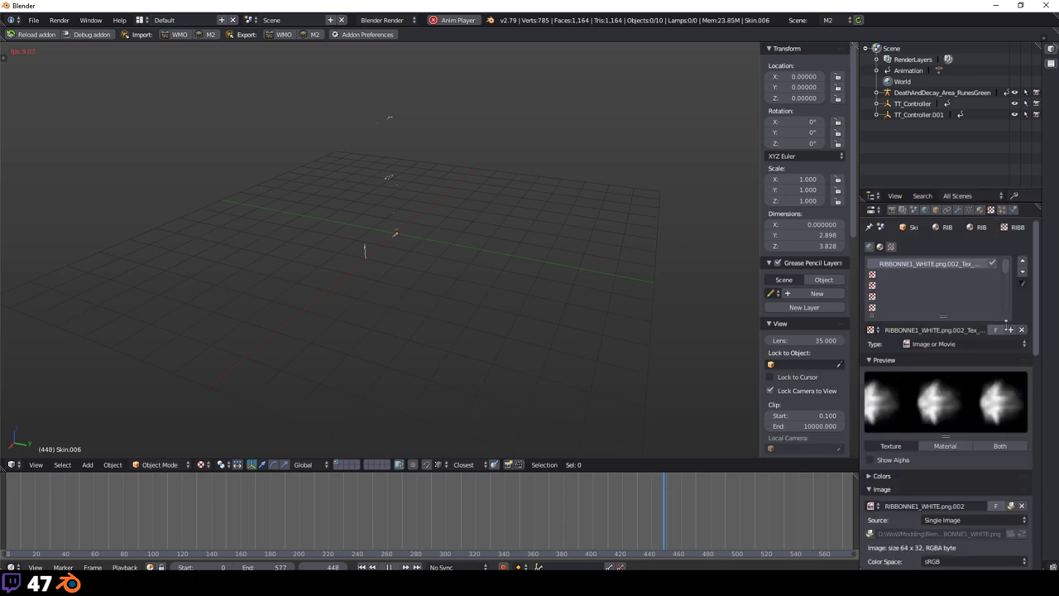
{"action": "scroll", "coordinate": [1010, 372], "scroll_direction": "down", "scroll_amount": 8}
{"action": "scroll", "coordinate": [1010, 372], "scroll_direction": "down", "scroll_amount": 8}
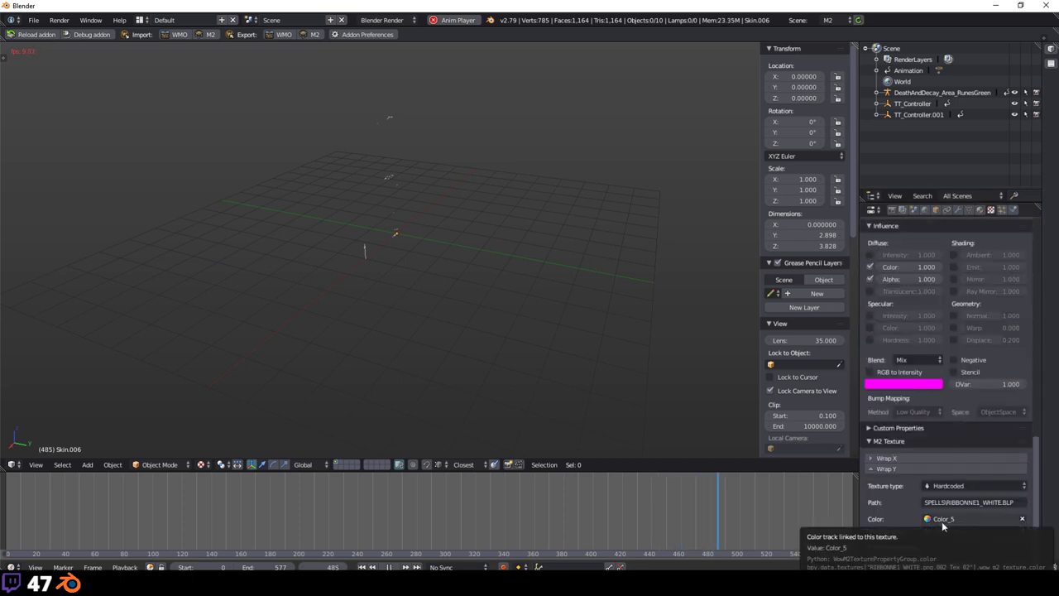
{"action": "left_click", "coordinate": [936, 210]}
{"action": "scroll", "coordinate": [952, 331], "scroll_direction": "down", "scroll_amount": 5}
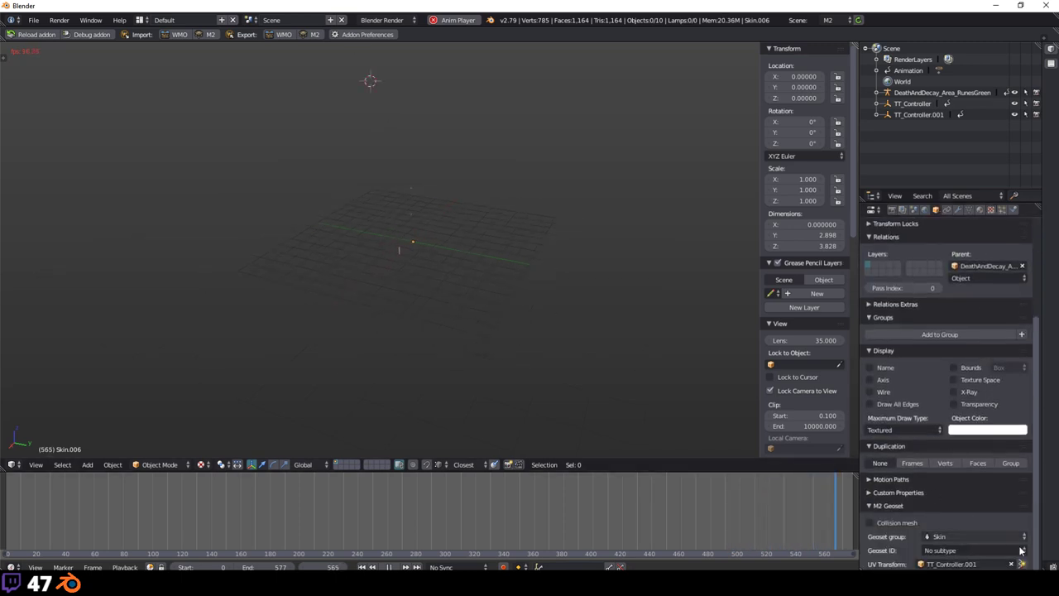
{"action": "scroll", "coordinate": [939, 393], "scroll_direction": "up", "scroll_amount": 4}
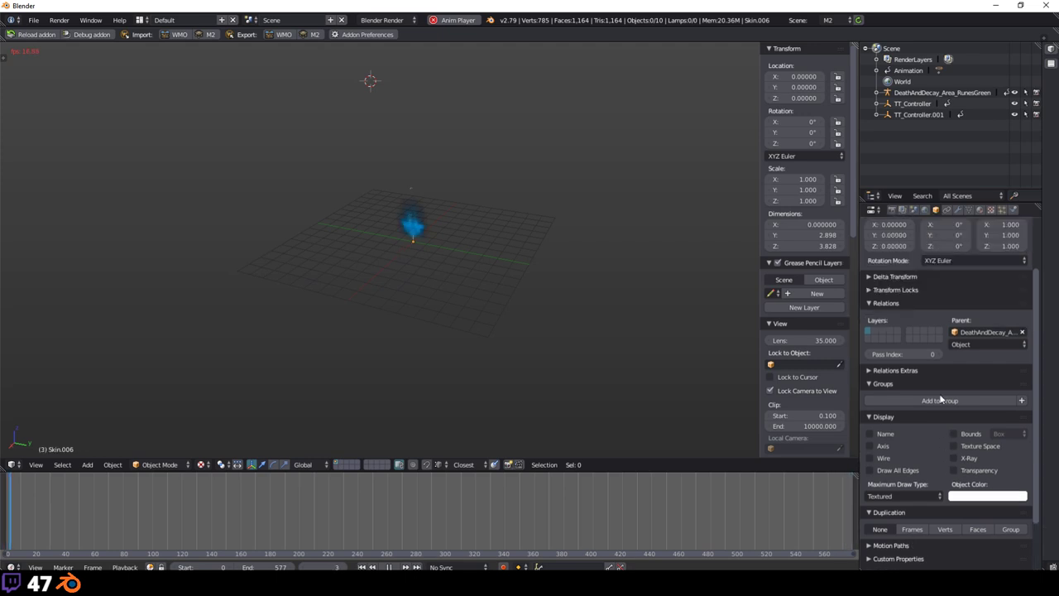
Step: Show the scene's Stand animation, five M2 colours and M2 transparency values
{"action": "left_click", "coordinate": [913, 209]}
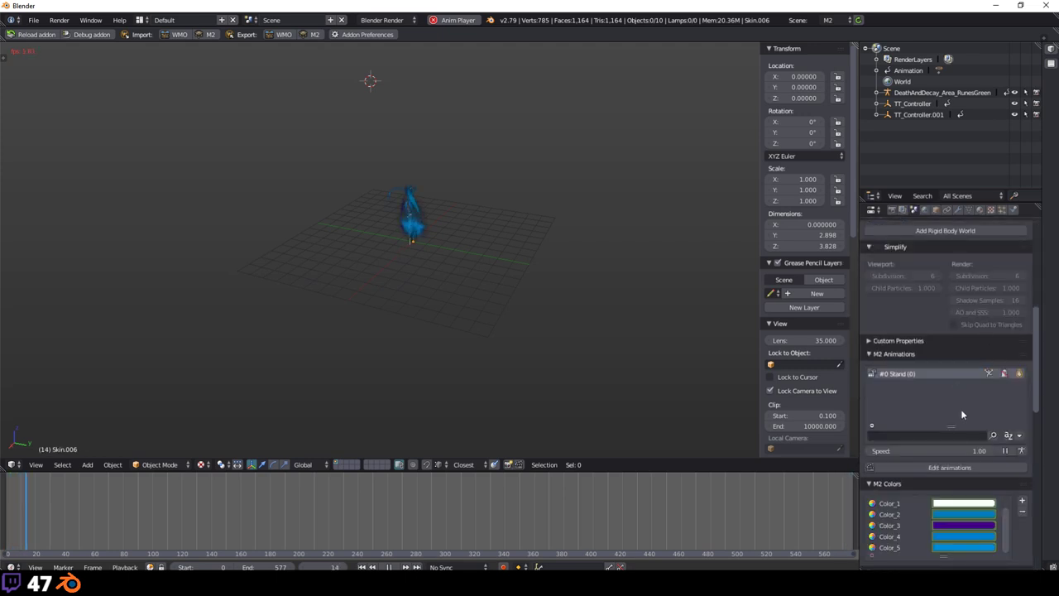
{"action": "scroll", "coordinate": [959, 447], "scroll_direction": "down", "scroll_amount": 3}
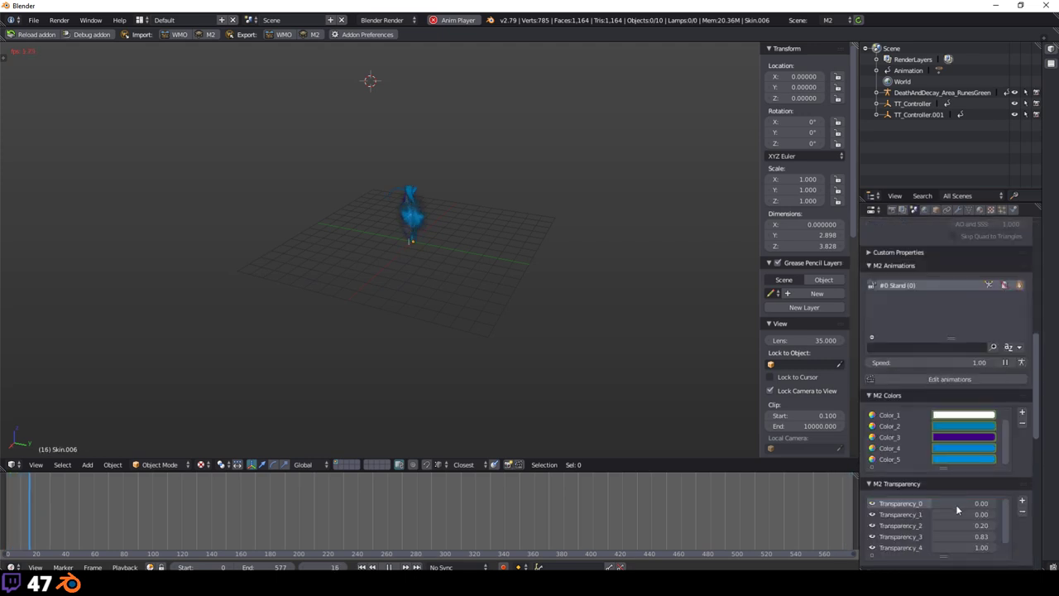
{"action": "right_click", "coordinate": [964, 426]}
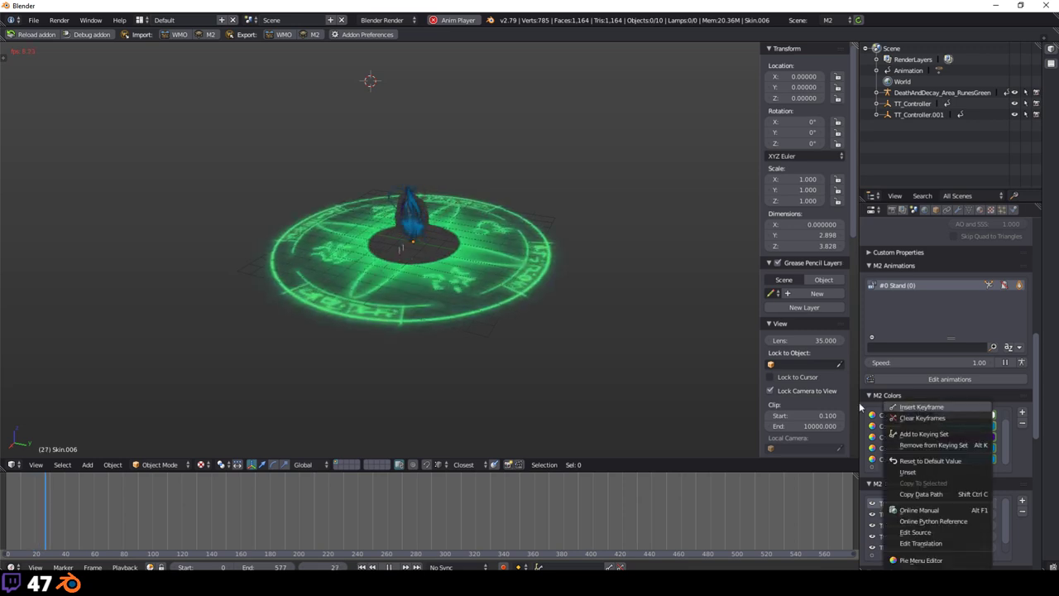
{"action": "left_click", "coordinate": [631, 365]}
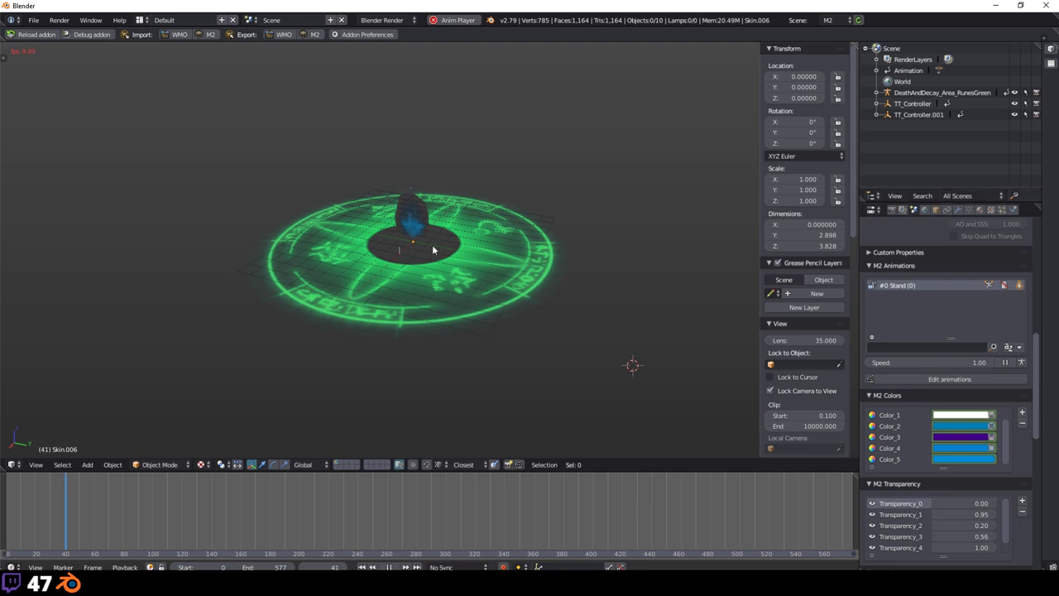
Step: Zoom into the rune circle and select its large green plane during playback
{"action": "scroll", "coordinate": [432, 250], "scroll_direction": "up", "scroll_amount": 5}
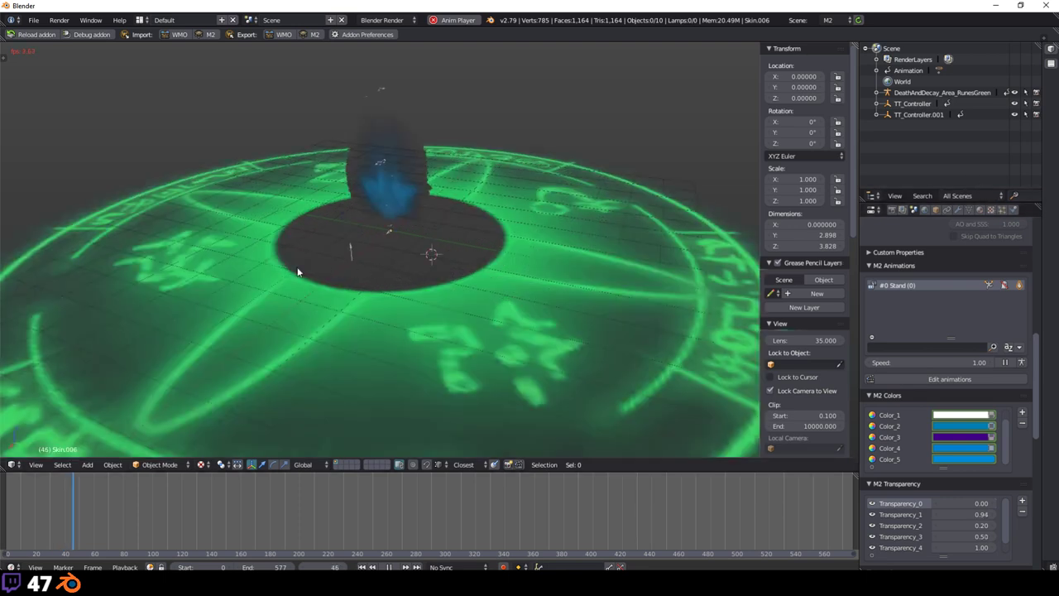
{"action": "scroll", "coordinate": [298, 271], "scroll_direction": "up", "scroll_amount": 2}
{"action": "right_click", "coordinate": [202, 347]}
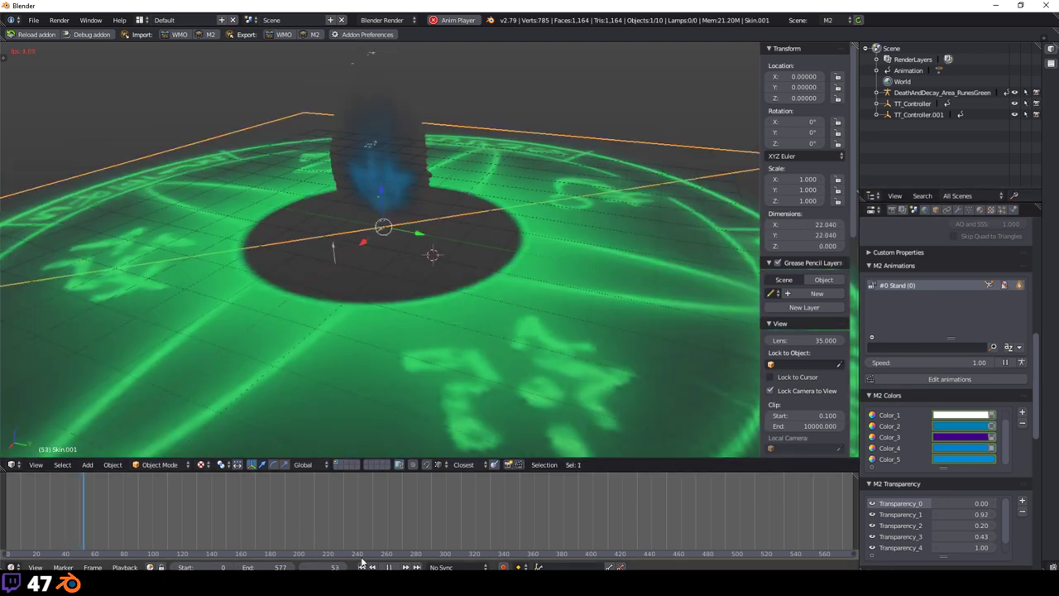
Step: Stop playback, change Color_0 from green to orange, and raise Transparency_0 to 1.00
{"action": "key", "text": "alt+a"}
{"action": "scroll", "coordinate": [286, 175], "scroll_direction": "down", "scroll_amount": 4}
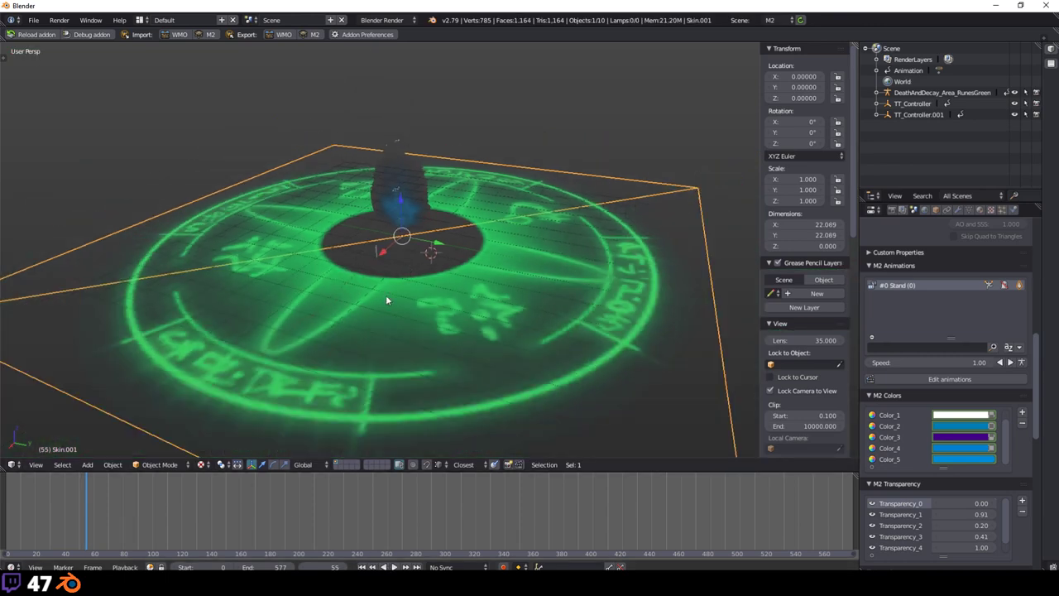
{"action": "middle_click_drag", "start_coordinate": [385, 301], "coordinate": [345, 314]}
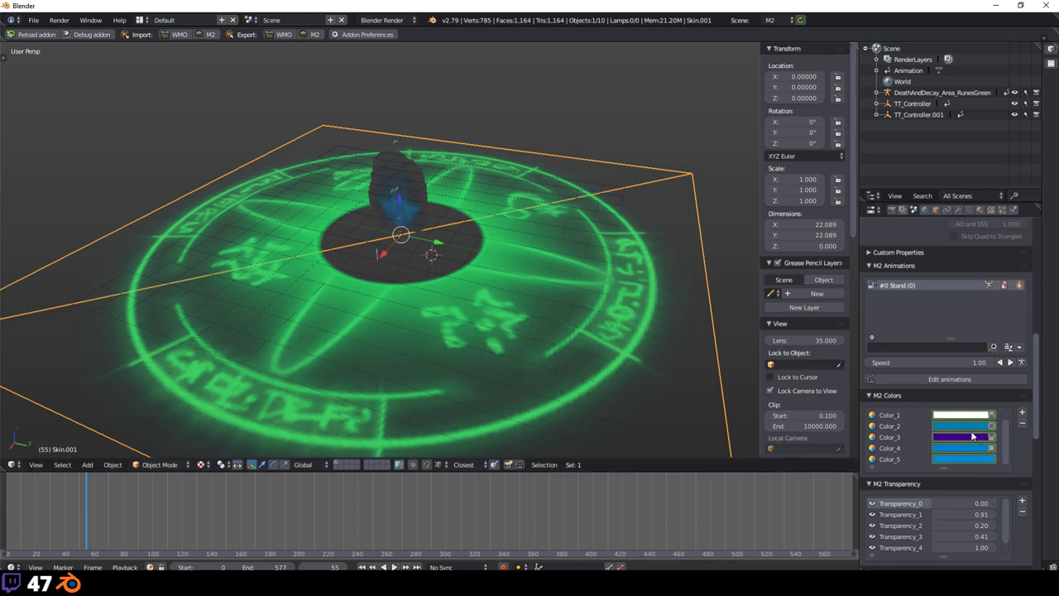
{"action": "scroll", "coordinate": [947, 428], "scroll_direction": "up", "scroll_amount": 1}
{"action": "left_click", "coordinate": [952, 416]}
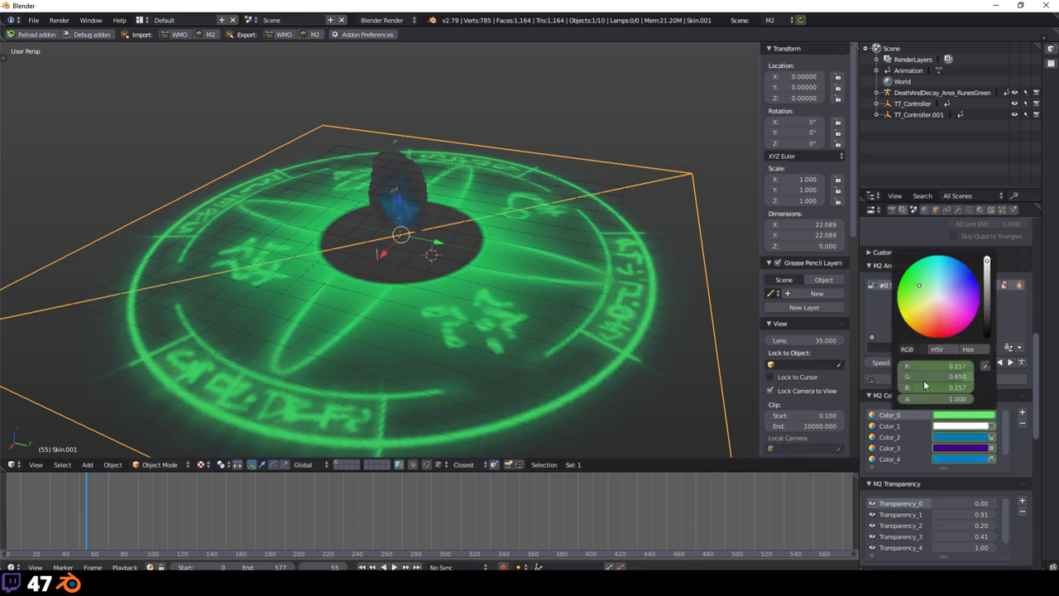
{"action": "mouse_move", "coordinate": [946, 323]}
{"action": "left_mouse_down"}
{"action": "mouse_move", "coordinate": [939, 311]}
{"action": "mouse_move", "coordinate": [964, 306]}
{"action": "mouse_move", "coordinate": [959, 282]}
{"action": "mouse_move", "coordinate": [923, 302]}
{"action": "mouse_move", "coordinate": [943, 334]}
{"action": "mouse_move", "coordinate": [968, 319]}
{"action": "mouse_move", "coordinate": [911, 299]}
{"action": "mouse_move", "coordinate": [943, 336]}
{"action": "mouse_move", "coordinate": [919, 277]}
{"action": "mouse_move", "coordinate": [960, 281]}
{"action": "mouse_move", "coordinate": [964, 318]}
{"action": "mouse_move", "coordinate": [918, 282]}
{"action": "mouse_move", "coordinate": [930, 327]}
{"action": "left_mouse_up"}
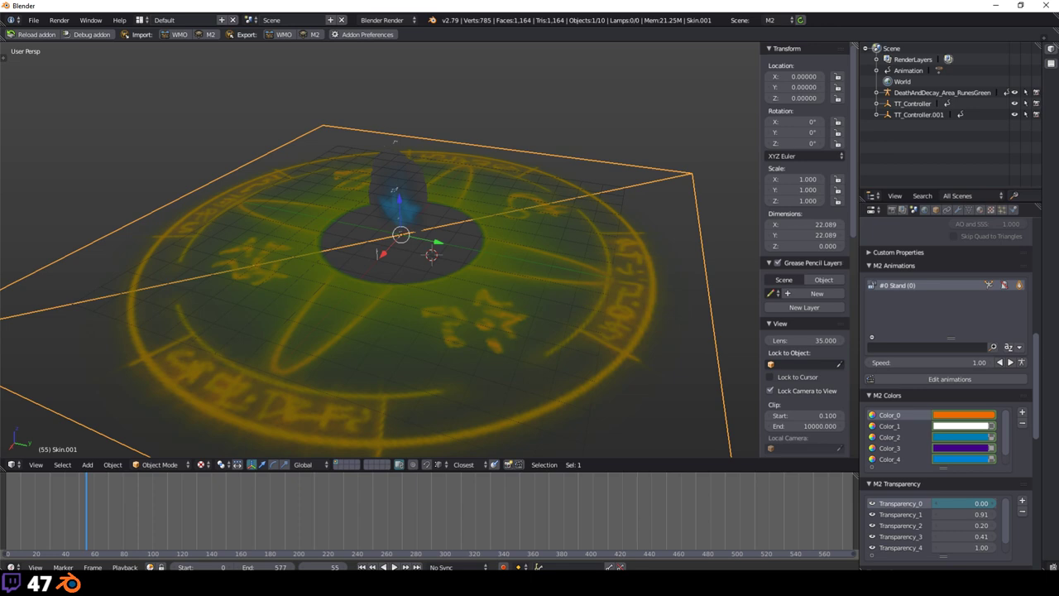
{"action": "left_click_drag", "start_coordinate": [952, 503], "coordinate": [985, 513]}
Step: Play the effect once more, then stop and return to frame 0
{"action": "left_click", "coordinate": [372, 528]}
{"action": "key", "text": "alt+a"}
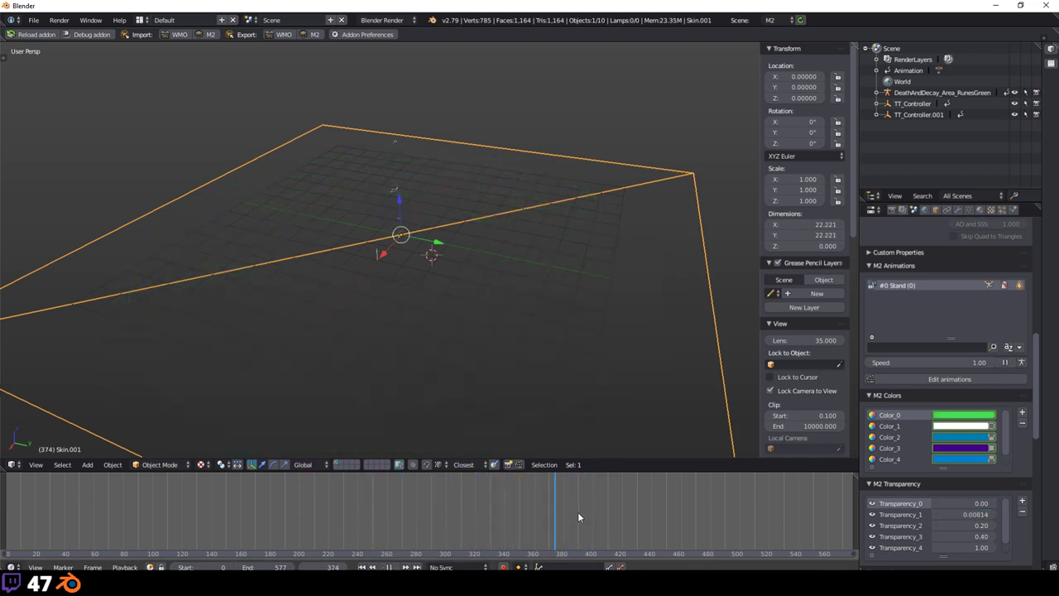
{"action": "key", "text": "Escape"}
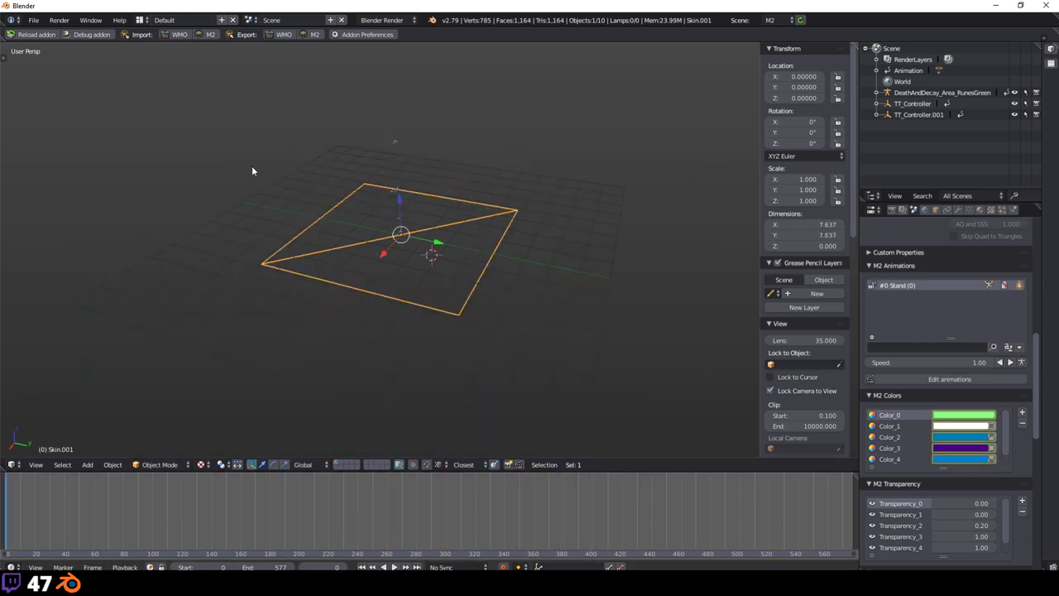
Step: Reload the start-up file to an empty scene and switch toward File Explorer
{"action": "left_click", "coordinate": [33, 20]}
{"action": "left_click", "coordinate": [46, 31]}
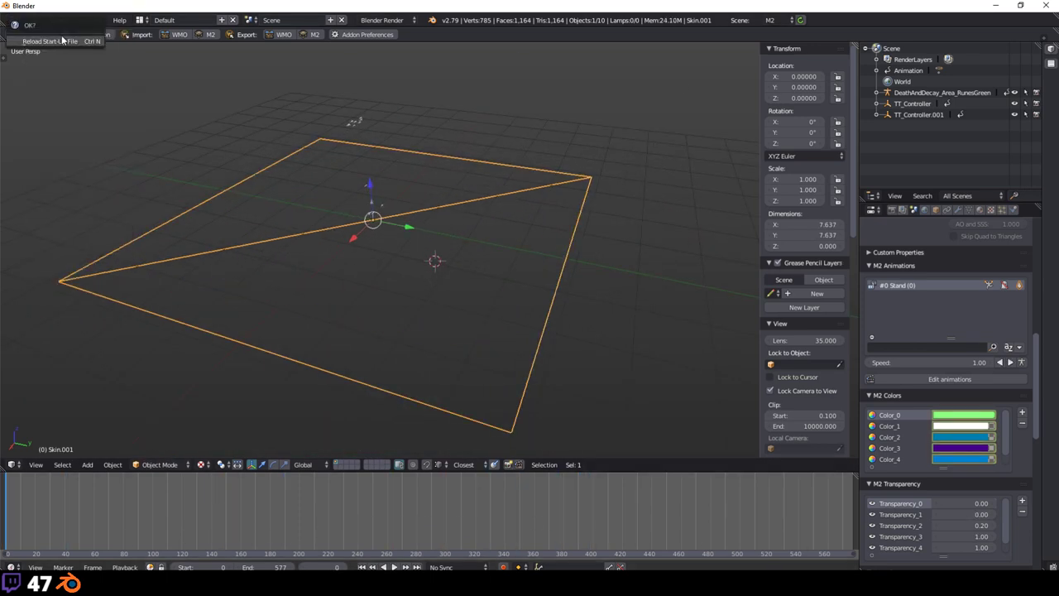
{"action": "key", "text": "shift+a"}
{"action": "mouse_move", "coordinate": [230, 196]}
{"action": "key", "text": "alt+Tab"}
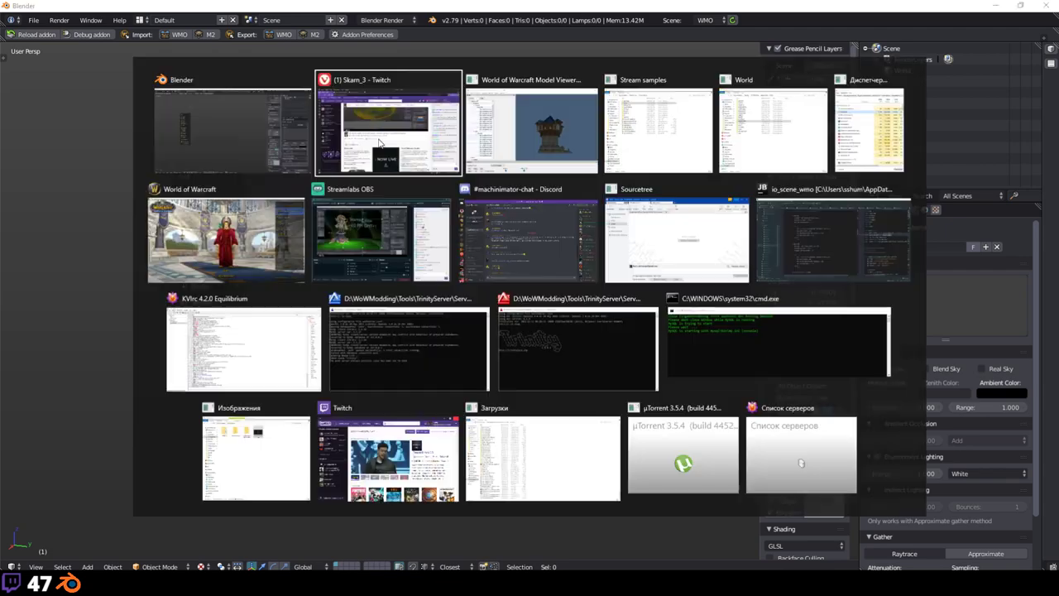
{"action": "mouse_move", "coordinate": [188, 594]}
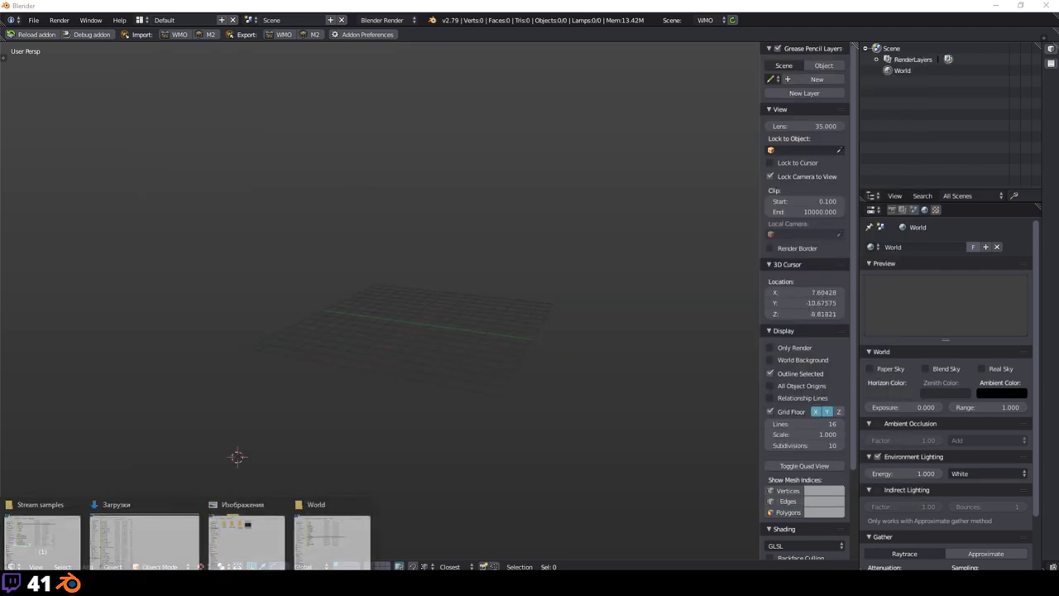
{"action": "mouse_move", "coordinate": [51, 542]}
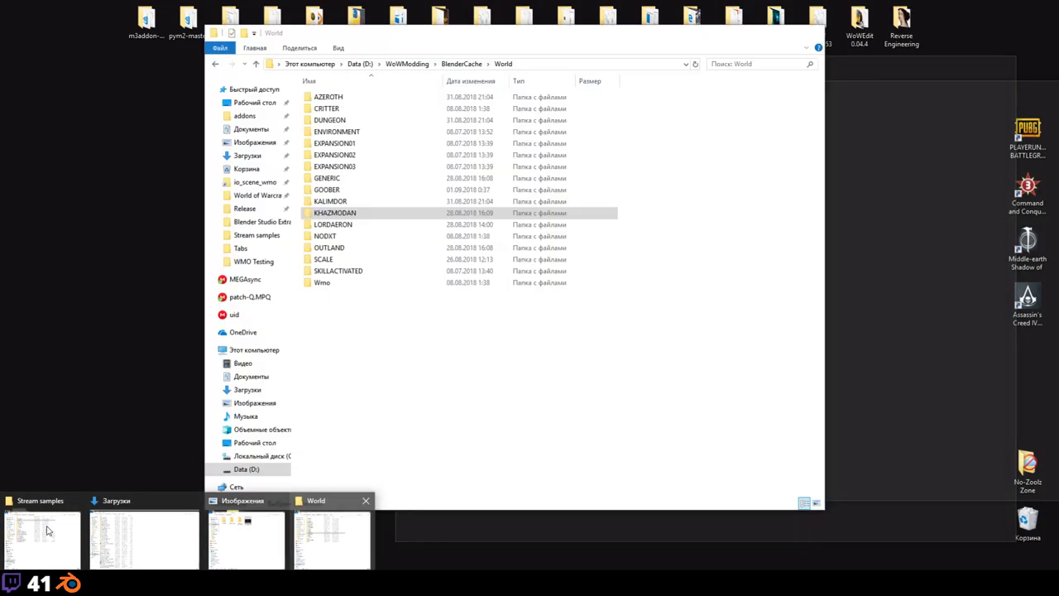
Step: Bring the Stream samples Explorer window forward and open its Waterfall folder
{"action": "left_click", "coordinate": [43, 539]}
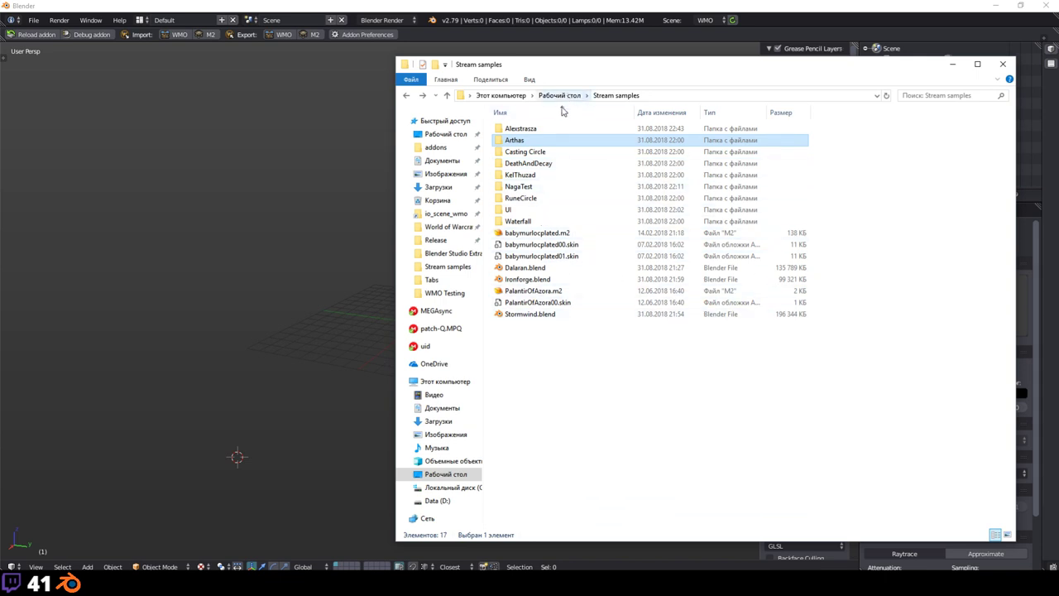
{"action": "double_click", "coordinate": [534, 220]}
Step: Import FelwoodTallWaterfall01.m2 from Stream samples > Waterfall
{"action": "left_click", "coordinate": [239, 140]}
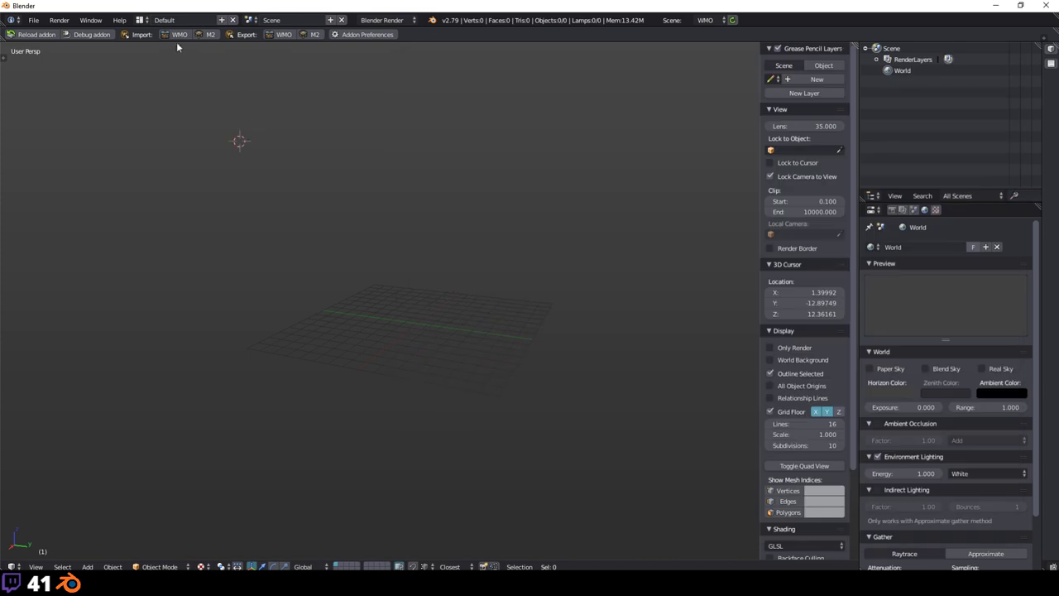
{"action": "left_click", "coordinate": [209, 34]}
{"action": "left_click", "coordinate": [58, 221]}
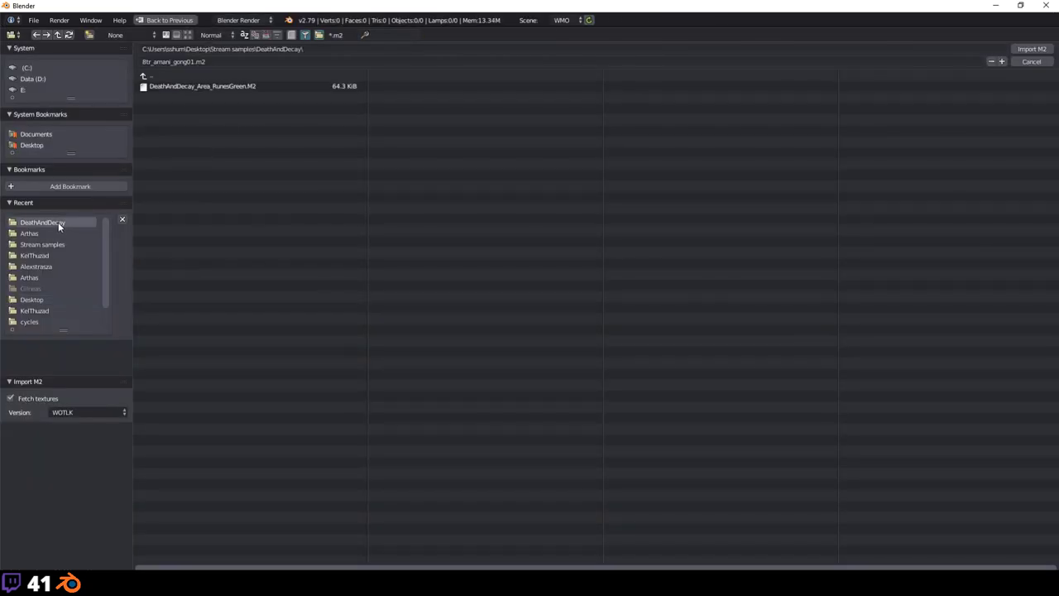
{"action": "left_click", "coordinate": [55, 243]}
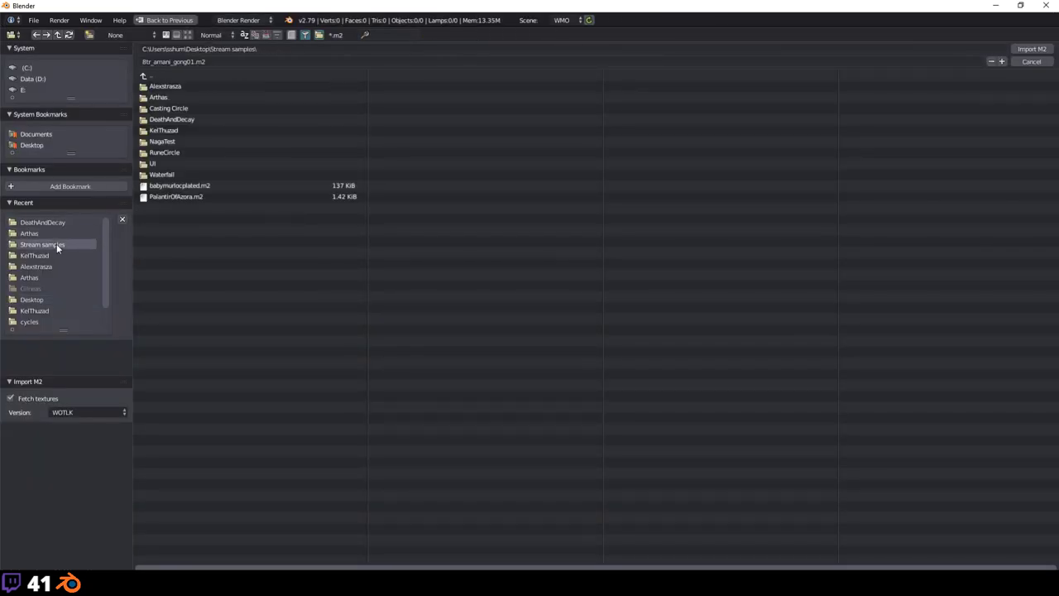
{"action": "double_click", "coordinate": [165, 174]}
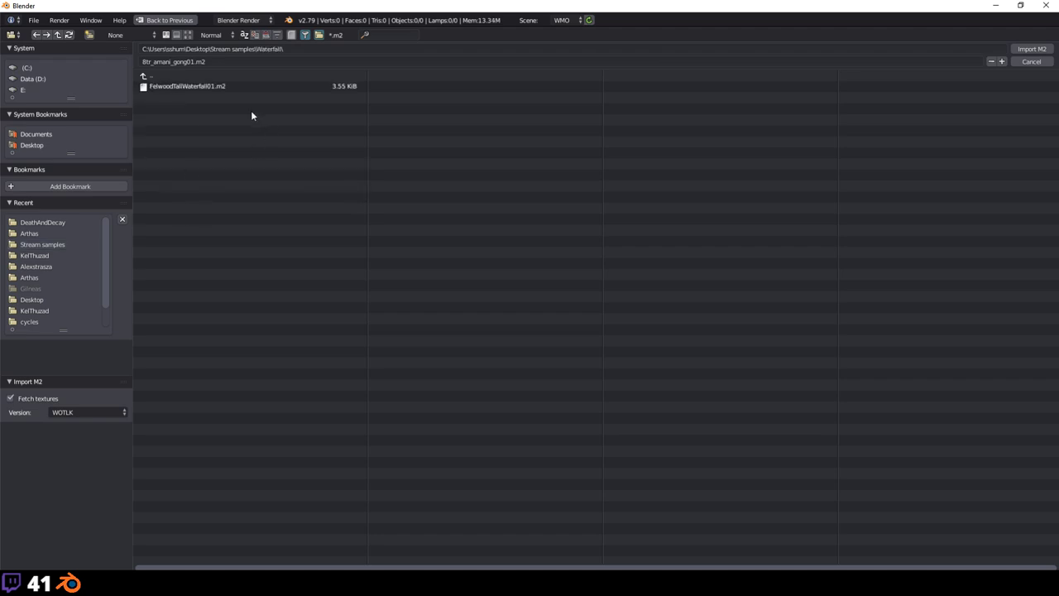
{"action": "double_click", "coordinate": [222, 86]}
Step: Select the waterfall sheet, frame it in view, and split the viewport into two areas
{"action": "middle_click_drag", "start_coordinate": [385, 166], "coordinate": [458, 189]}
{"action": "right_click", "coordinate": [438, 237], "text": "shift"}
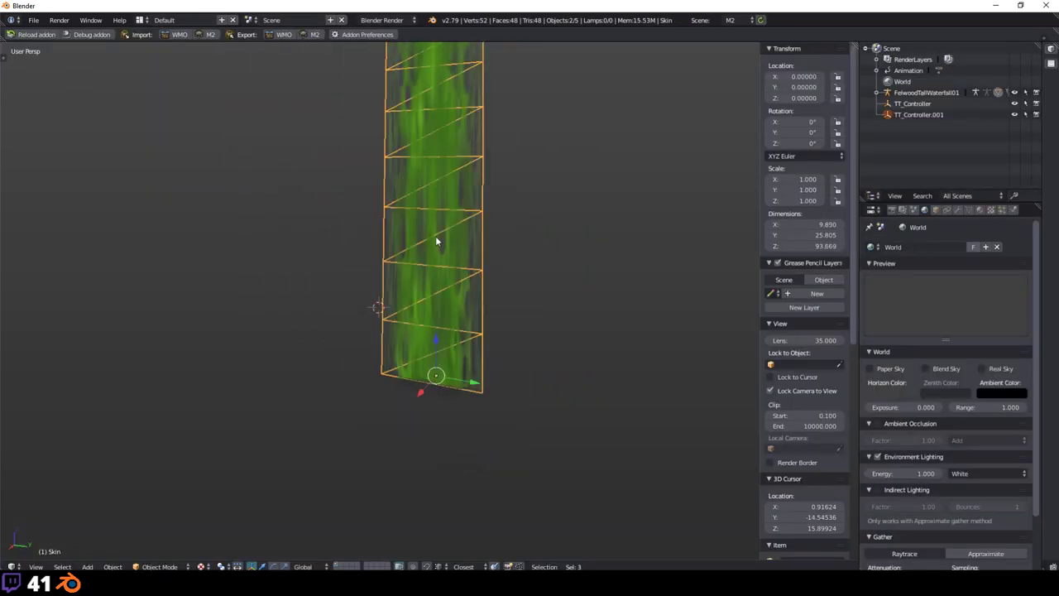
{"action": "middle_click_drag", "start_coordinate": [438, 236], "coordinate": [542, 236]}
{"action": "scroll", "coordinate": [543, 235], "scroll_direction": "up", "scroll_amount": 5}
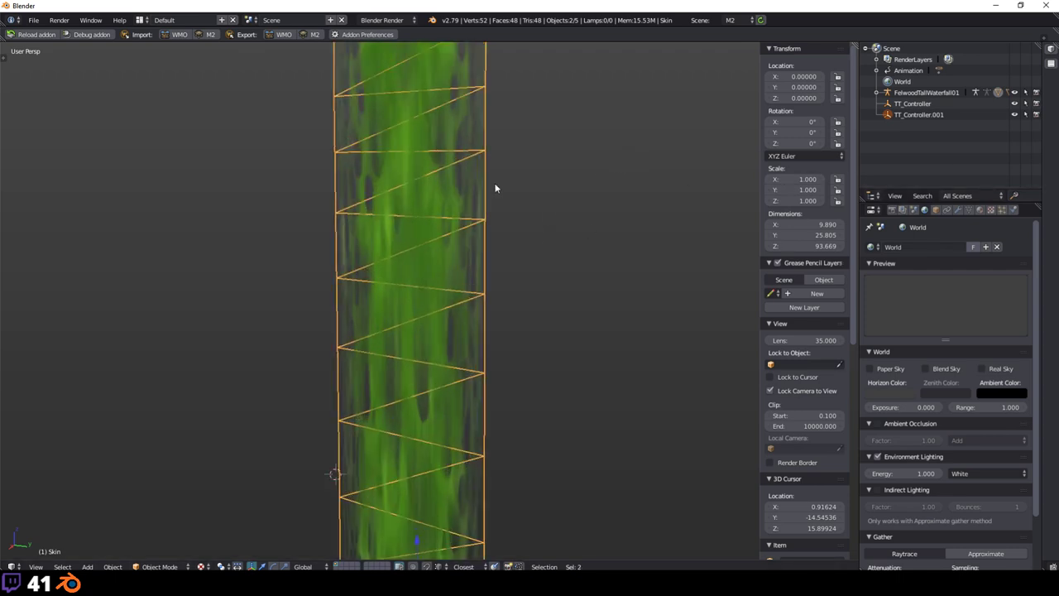
{"action": "key", "text": "KP_Decimal"}
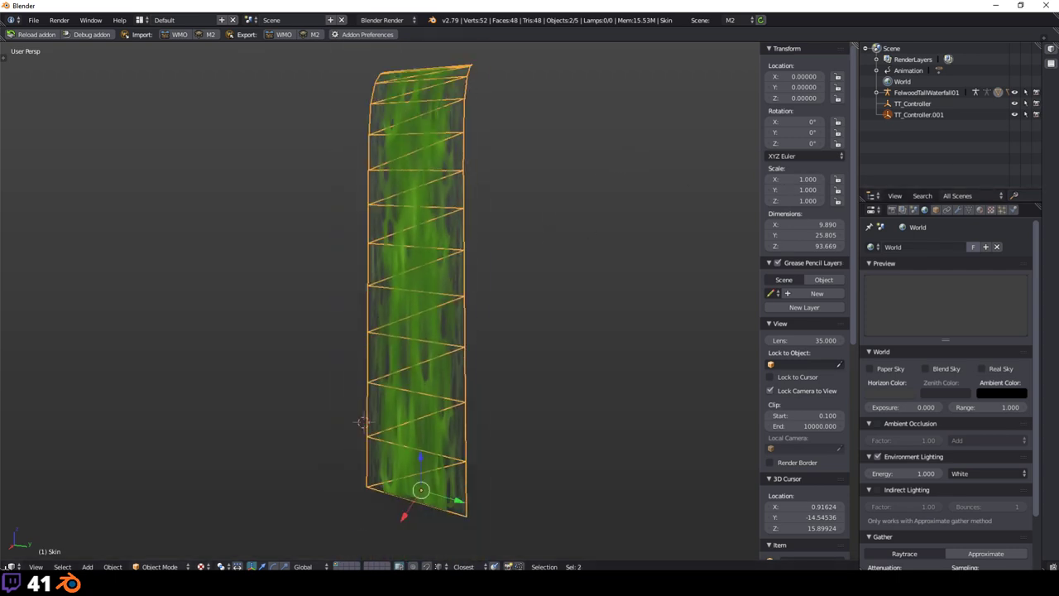
{"action": "left_click_drag", "start_coordinate": [3, 571], "coordinate": [8, 514]}
{"action": "left_click", "coordinate": [11, 566]}
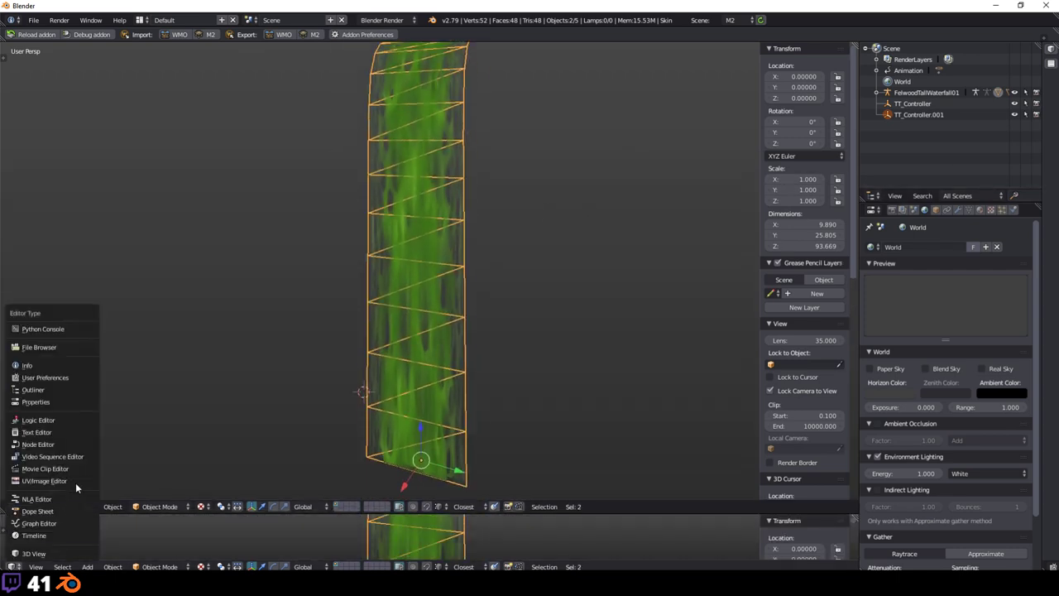
Step: Make the lower area a timeline ending at frame 105 and play the waterfall's flowing texture
{"action": "left_click", "coordinate": [51, 536]}
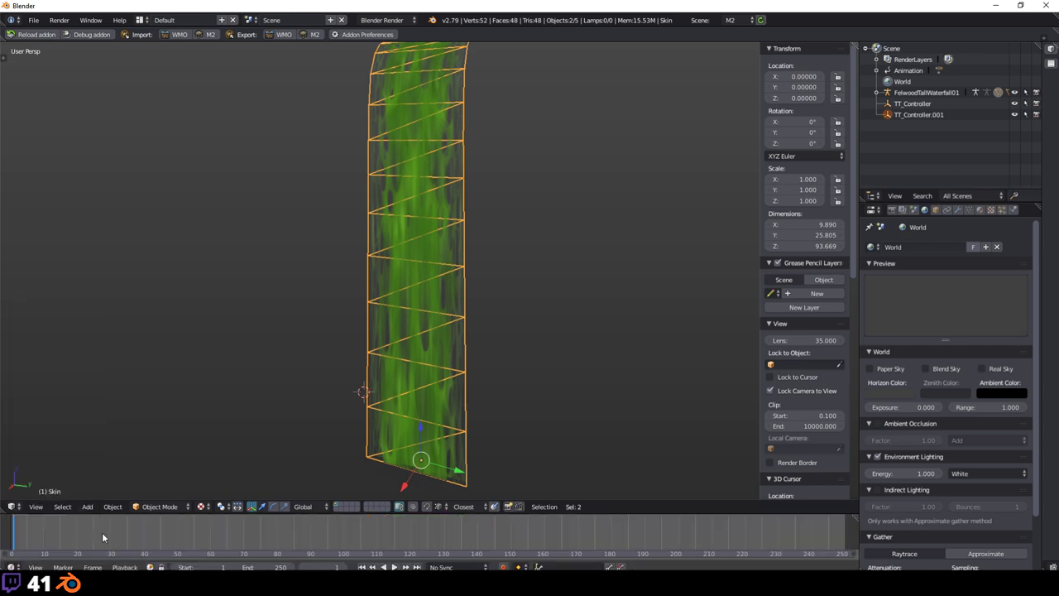
{"action": "left_click", "coordinate": [394, 567]}
{"action": "key", "text": "a"}
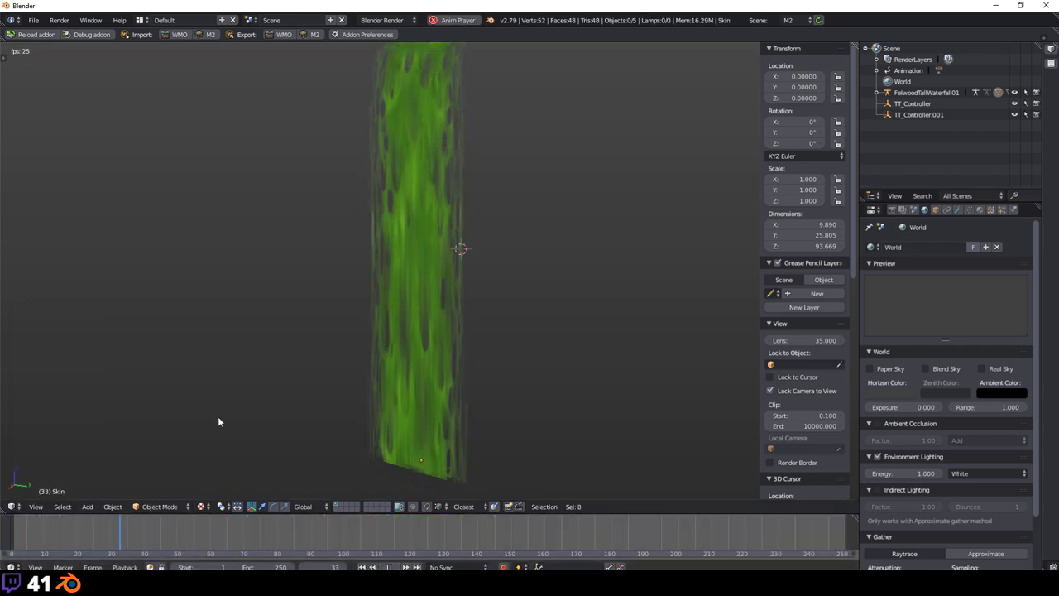
{"action": "scroll", "coordinate": [97, 554], "scroll_direction": "up", "scroll_amount": 4, "text": "ctrl"}
{"action": "scroll", "coordinate": [97, 555], "scroll_direction": "down", "scroll_amount": 3}
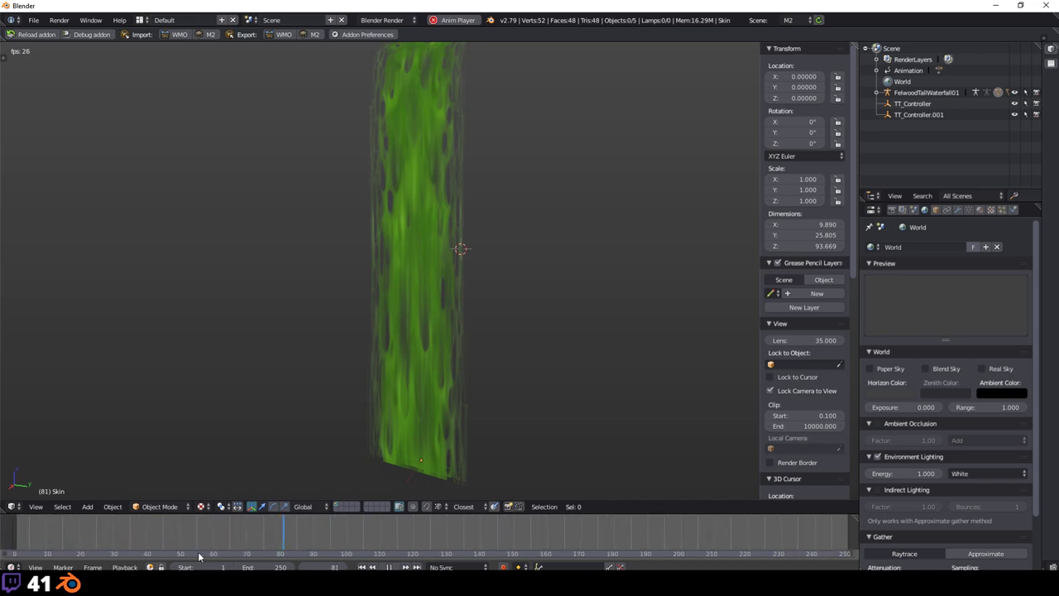
{"action": "scroll", "coordinate": [959, 335], "scroll_direction": "down", "scroll_amount": 15}
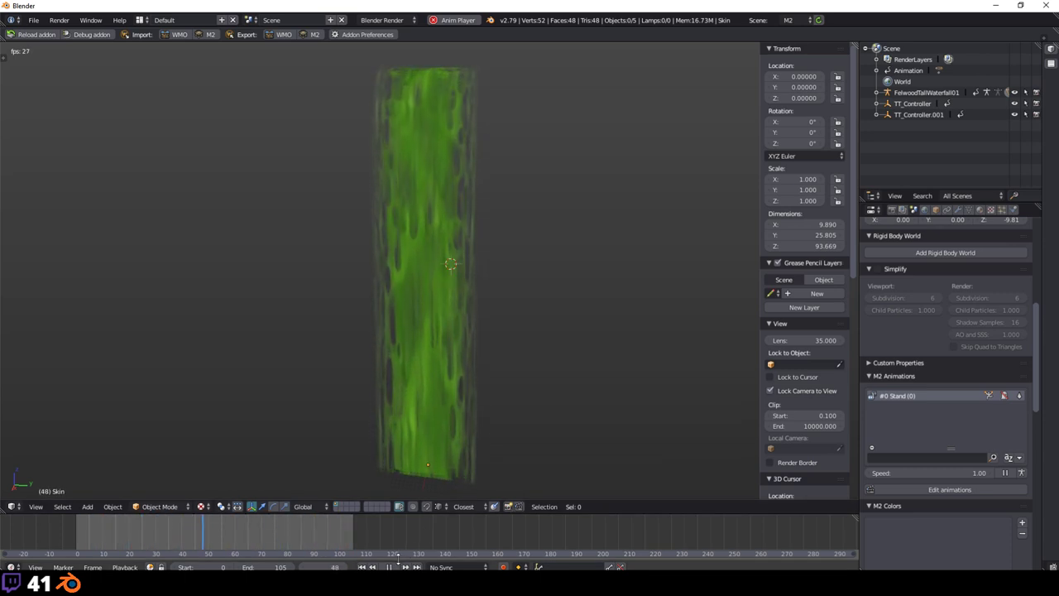
Step: Stop playback and rewind the waterfall animation to frame 0
{"action": "key", "text": "alt+a"}
{"action": "left_click_drag", "start_coordinate": [358, 538], "coordinate": [76, 535]}
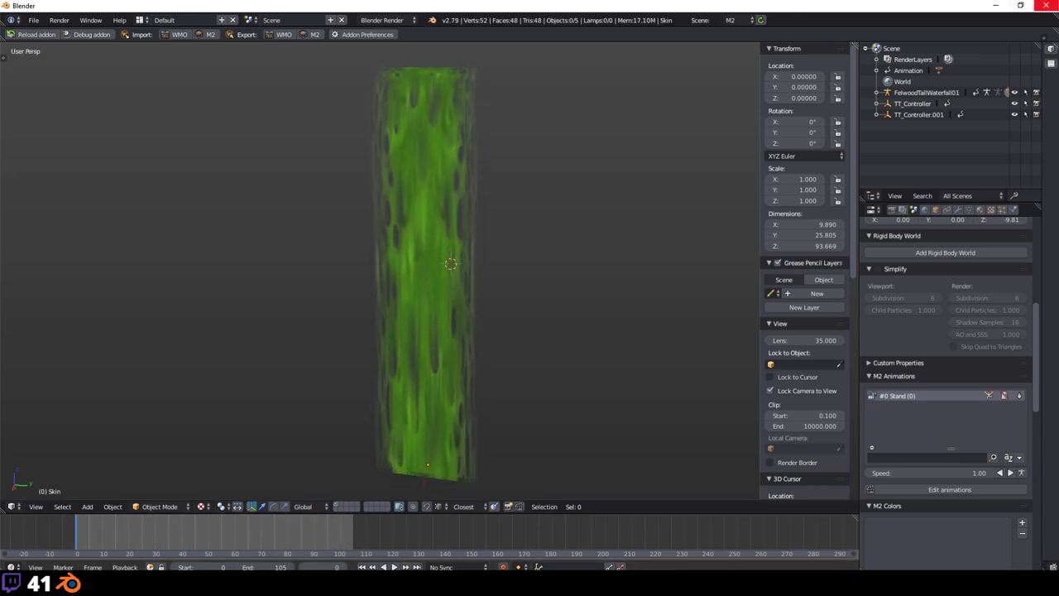
{"action": "key", "text": "shift+a"}
{"action": "mouse_move", "coordinate": [497, 326]}
{"action": "left_click", "coordinate": [680, 226]}
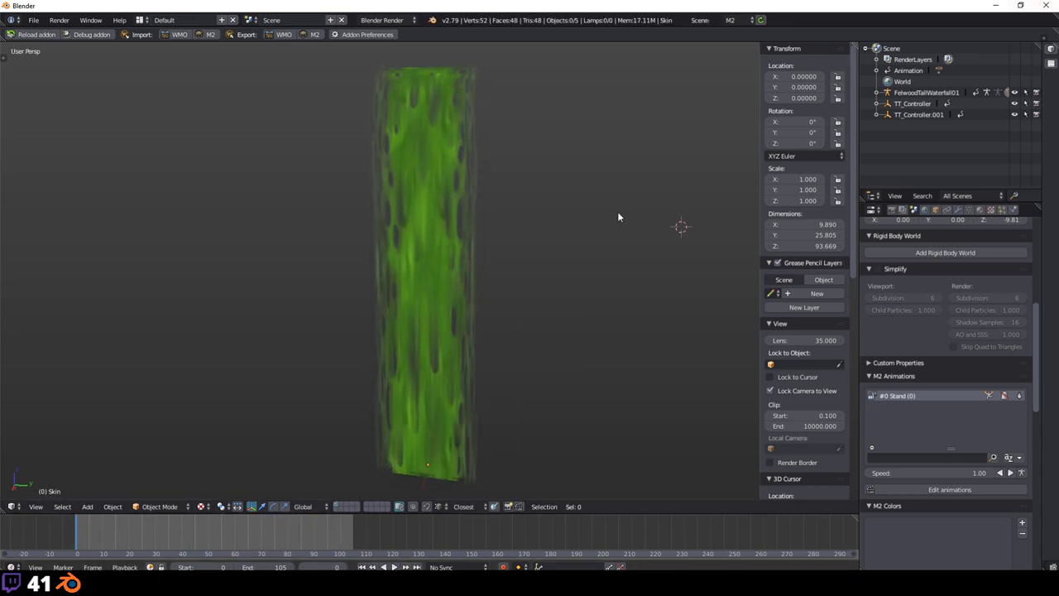
{"action": "middle_click_drag", "start_coordinate": [562, 252], "coordinate": [594, 171], "text": "shift"}
Step: Delete TT_Controller.001 and TT_Controller from the scene
{"action": "left_click", "coordinate": [928, 93]}
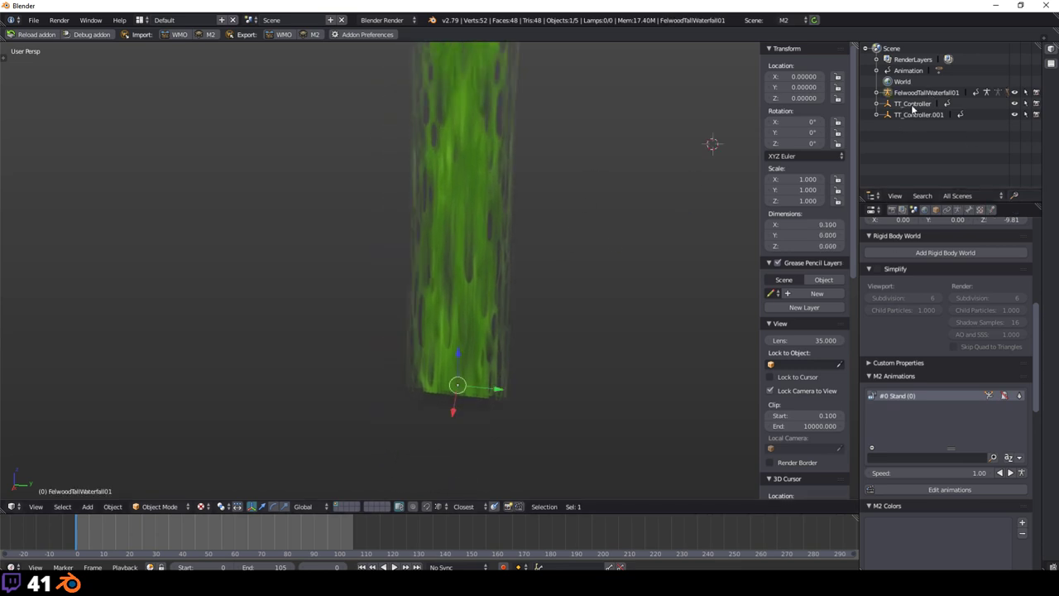
{"action": "left_click", "coordinate": [931, 117]}
{"action": "key", "text": "x"}
{"action": "left_click", "coordinate": [604, 189]}
{"action": "left_click", "coordinate": [922, 104]}
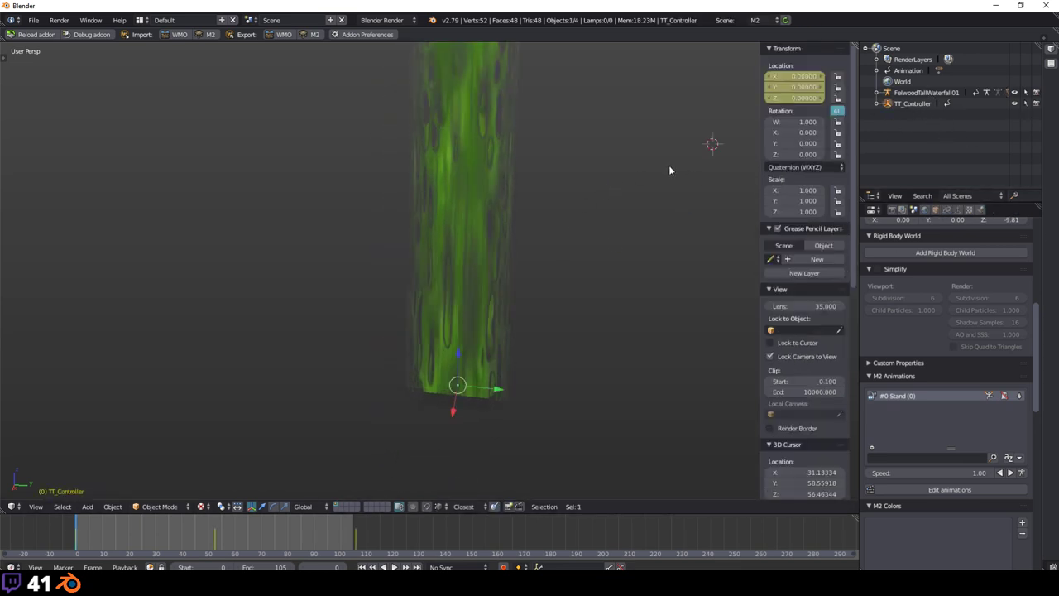
{"action": "key", "text": "x"}
{"action": "left_click", "coordinate": [579, 184]}
Step: Select the waterfall Skin mesh, undo a trial duplicate, and review its object settings
{"action": "right_click", "coordinate": [468, 183]}
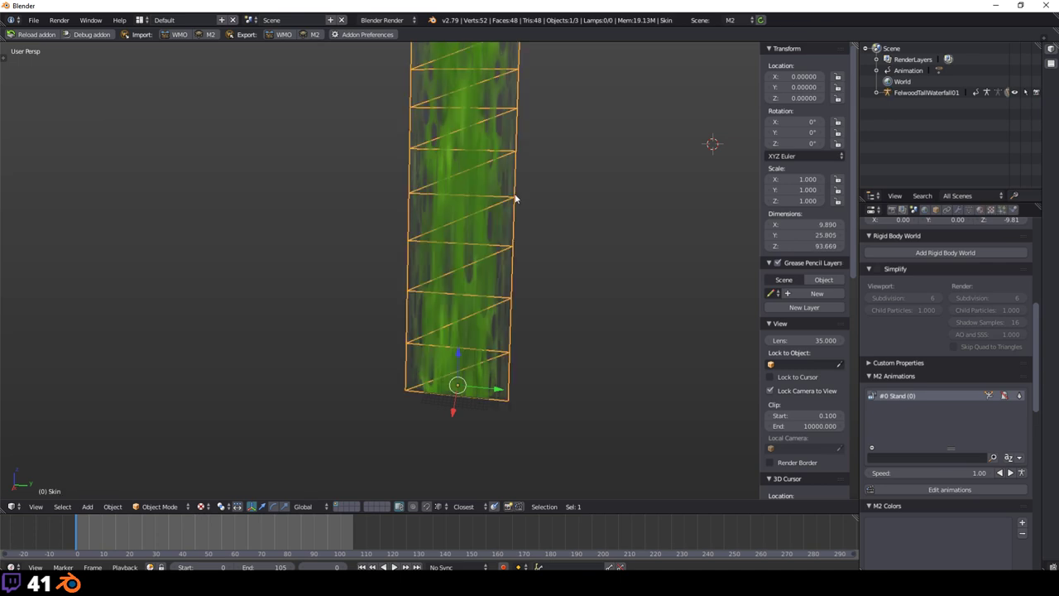
{"action": "key", "text": "shift+d"}
{"action": "left_click", "coordinate": [325, 279]}
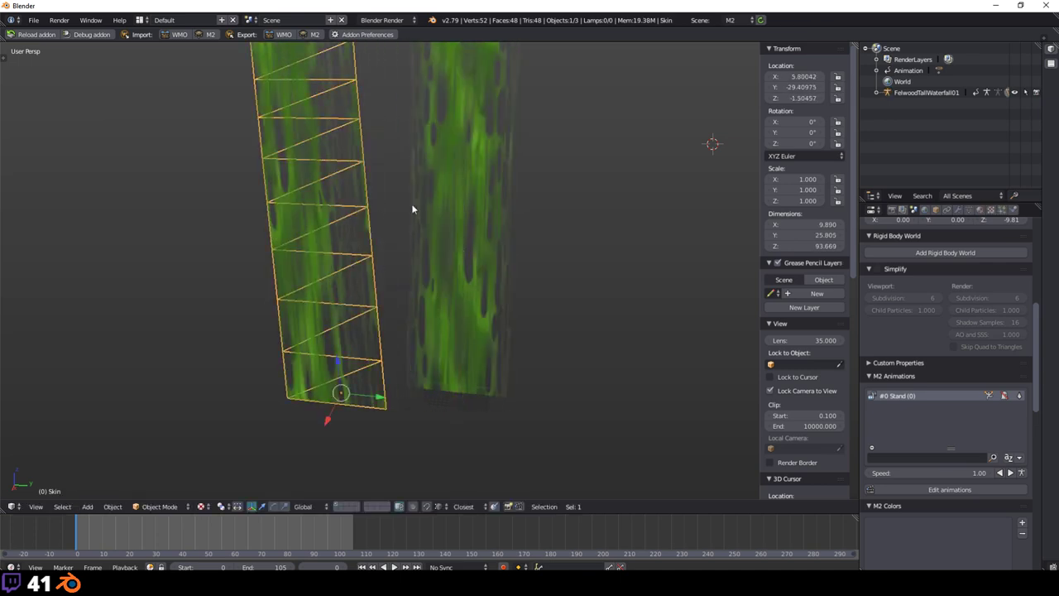
{"action": "key", "text": "ctrl+z"}
{"action": "middle_click_drag", "start_coordinate": [558, 155], "coordinate": [503, 230], "text": "shift"}
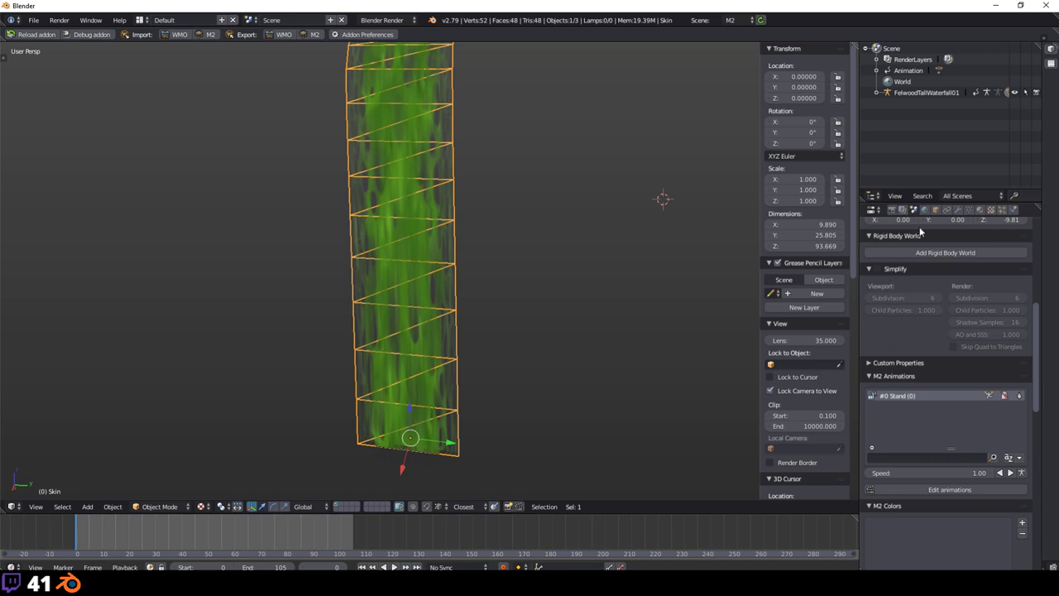
{"action": "scroll", "coordinate": [937, 349], "scroll_direction": "down", "scroll_amount": 6}
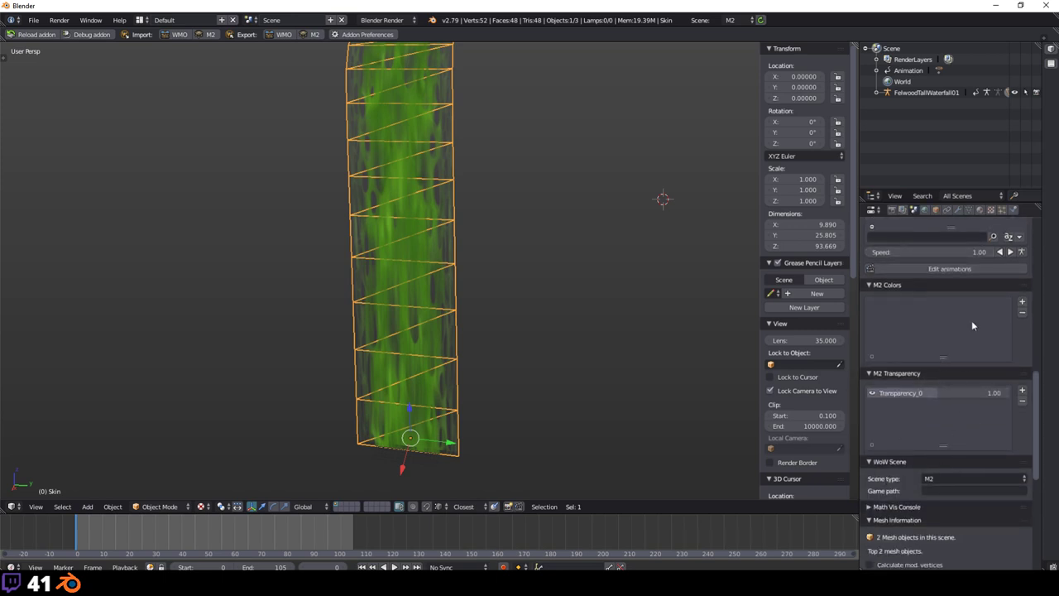
{"action": "scroll", "coordinate": [972, 325], "scroll_direction": "up", "scroll_amount": 15}
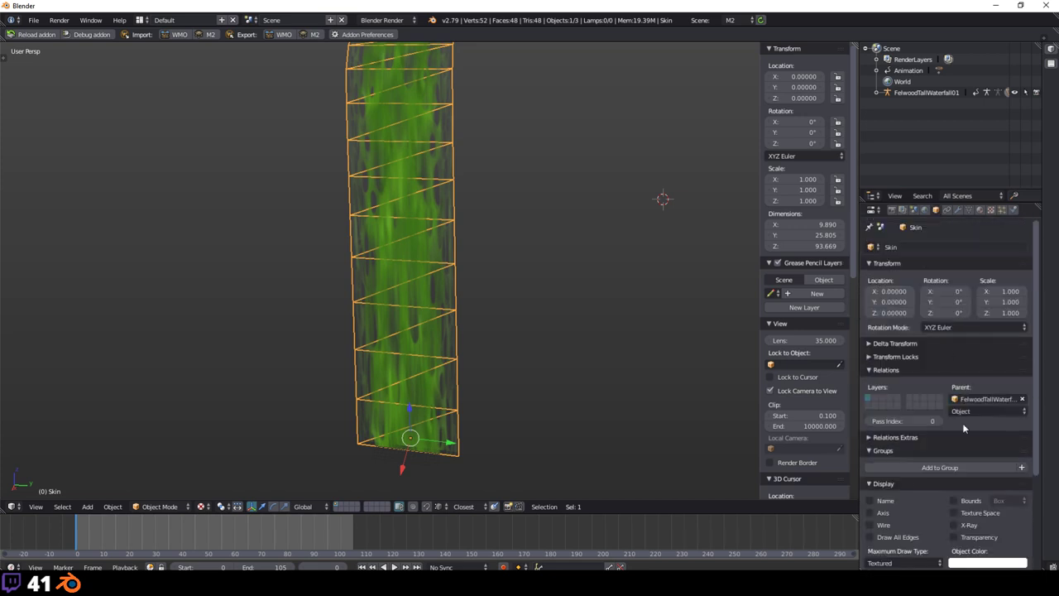
Step: Create a new UV Transform controller, TT_Controller.002, for the Skin mesh
{"action": "scroll", "coordinate": [964, 427], "scroll_direction": "down", "scroll_amount": 4}
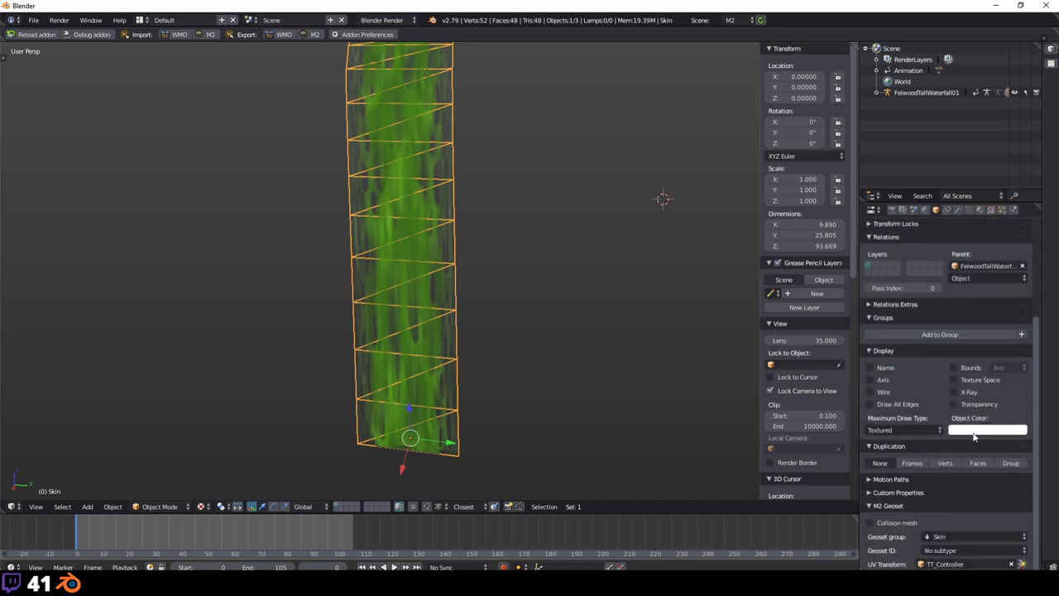
{"action": "left_click", "coordinate": [1021, 563]}
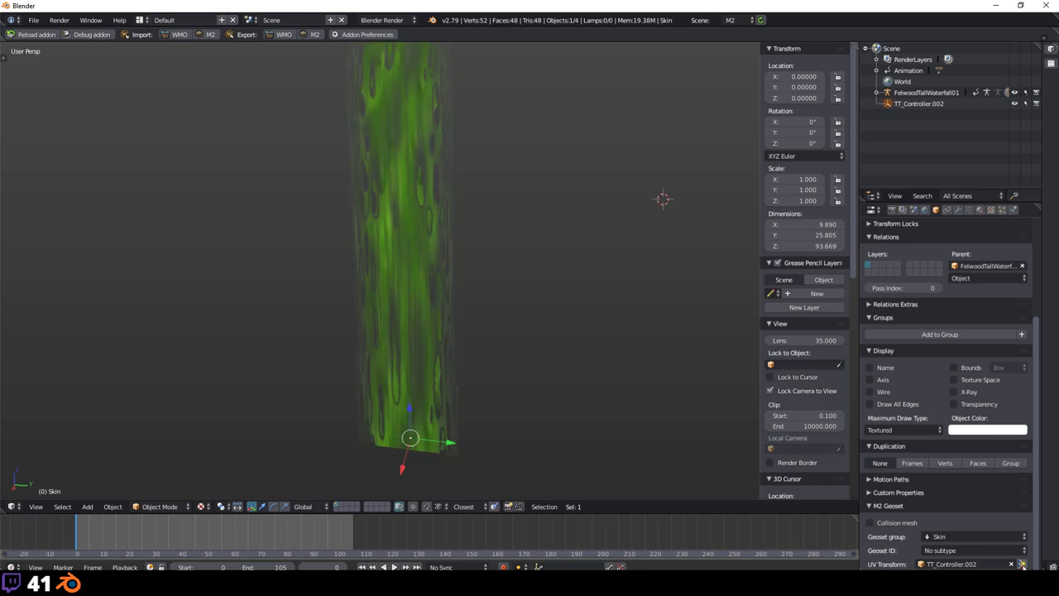
{"action": "scroll", "coordinate": [475, 286], "scroll_direction": "down", "scroll_amount": 2}
{"action": "scroll", "coordinate": [475, 287], "scroll_direction": "up", "scroll_amount": 2}
{"action": "middle_click_drag", "start_coordinate": [504, 402], "coordinate": [537, 324], "text": "shift"}
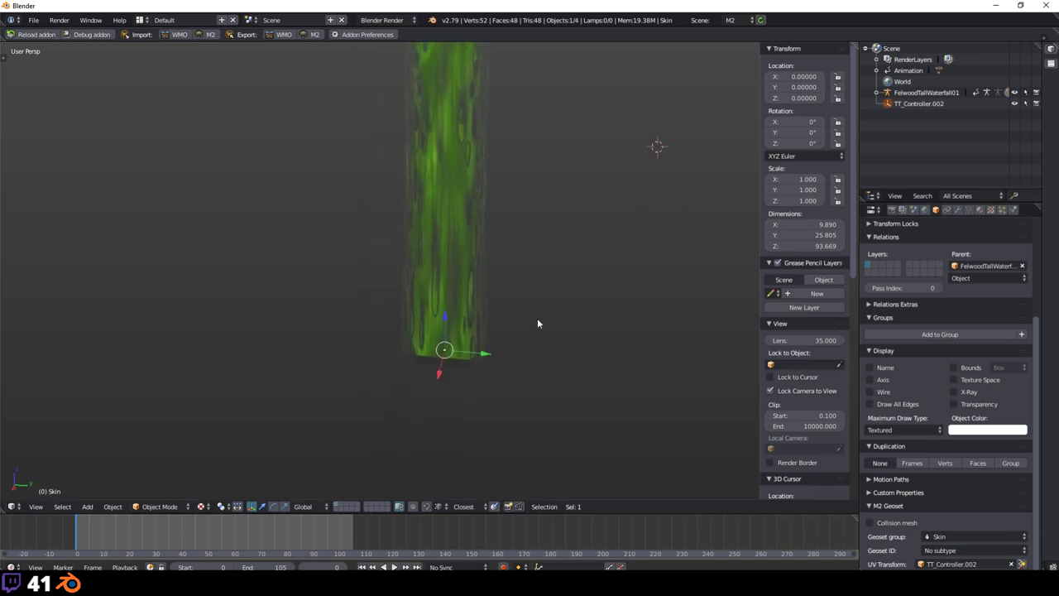
{"action": "scroll", "coordinate": [536, 323], "scroll_direction": "up", "scroll_amount": 2}
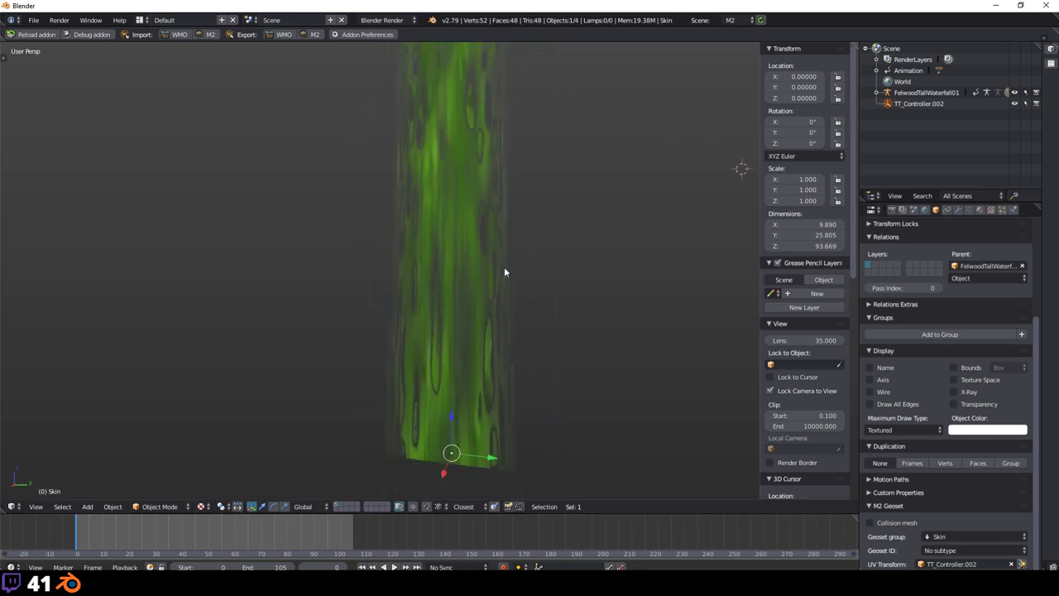
{"action": "scroll", "coordinate": [504, 272], "scroll_direction": "down", "scroll_amount": 2}
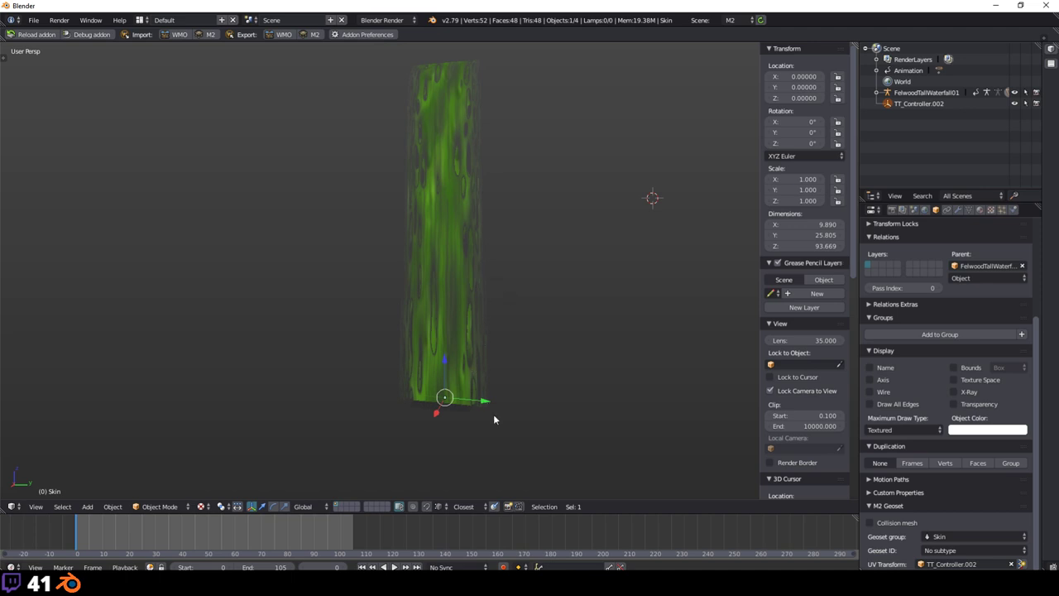
Step: Insert a location keyframe for the selected object at frame 0
{"action": "key", "text": "g"}
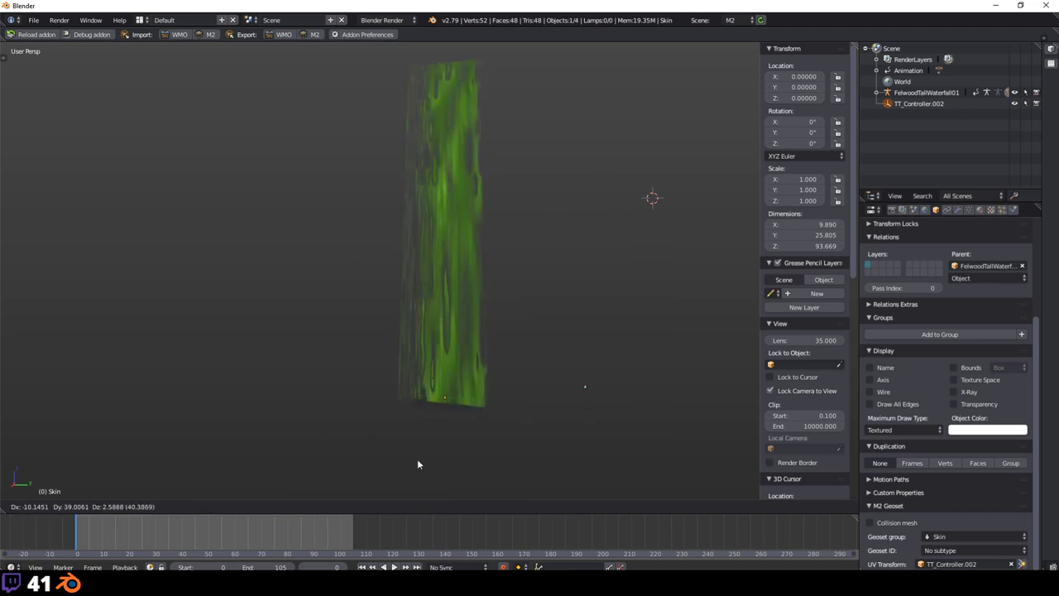
{"action": "right_click", "coordinate": [533, 316]}
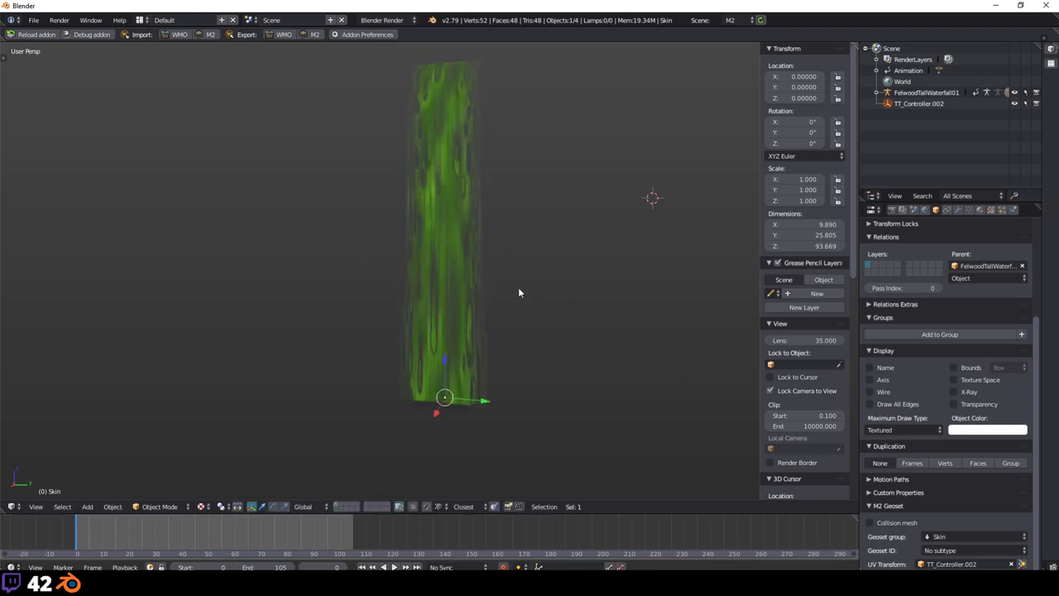
{"action": "key", "text": "i"}
{"action": "left_click", "coordinate": [383, 336]}
Step: Move the selected object along the Z axis, then shift it slightly in X and Y
{"action": "key", "text": "g"}
{"action": "key", "text": "z"}
{"action": "left_click", "coordinate": [455, 373]}
{"action": "mouse_move", "coordinate": [483, 403]}
{"action": "left_mouse_down"}
{"action": "mouse_move", "coordinate": [440, 406]}
{"action": "mouse_move", "coordinate": [435, 416]}
{"action": "mouse_move", "coordinate": [488, 402]}
{"action": "left_mouse_up"}
Step: At frame 107, move the object along Y and keyframe its location
{"action": "left_click", "coordinate": [360, 526]}
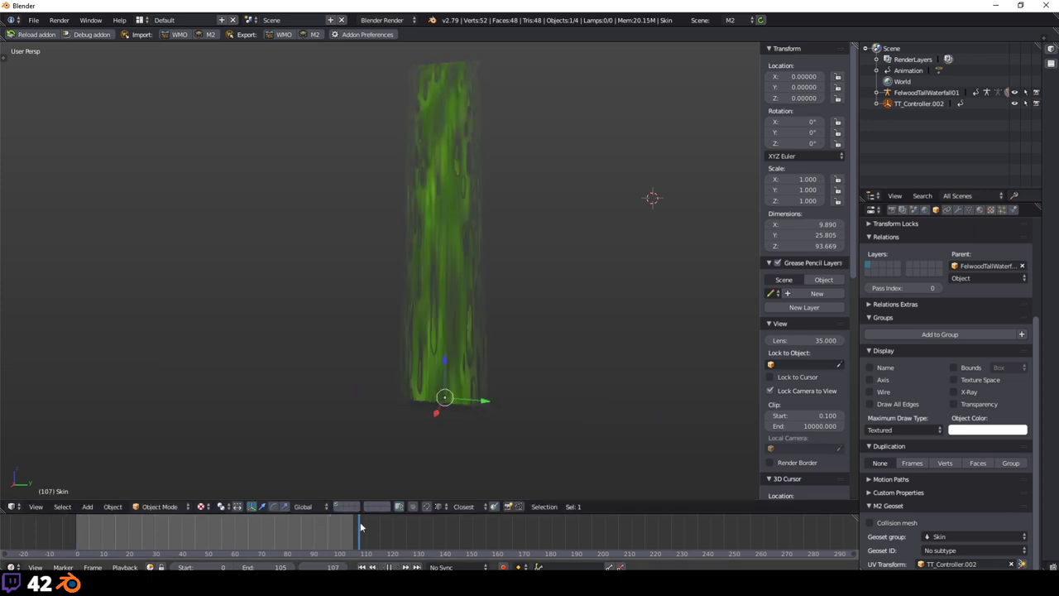
{"action": "key", "text": "g"}
{"action": "key", "text": "y"}
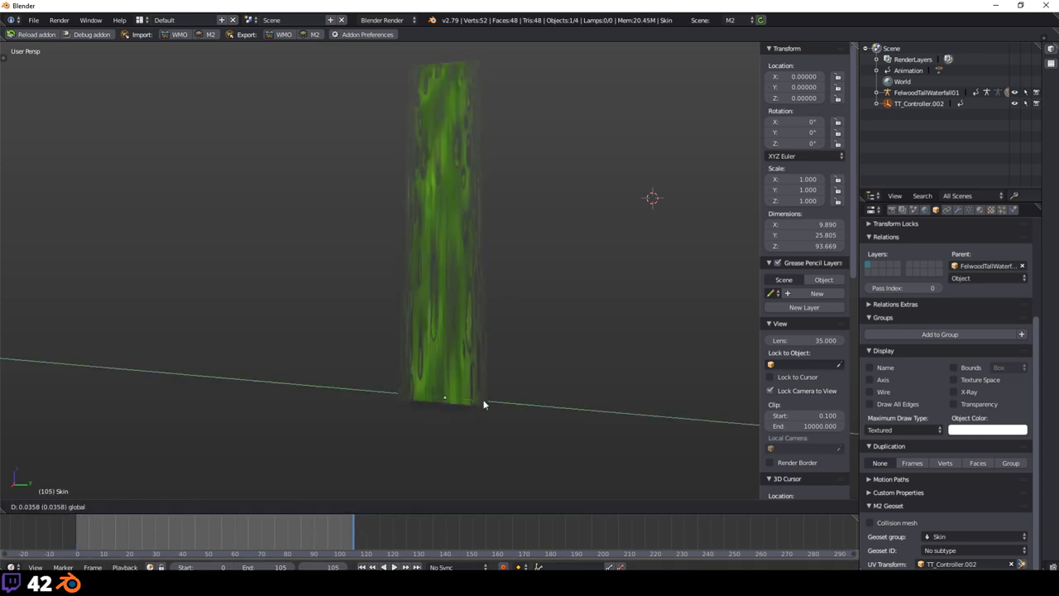
{"action": "left_click", "coordinate": [501, 406]}
{"action": "key", "text": "i"}
{"action": "left_click", "coordinate": [323, 319]}
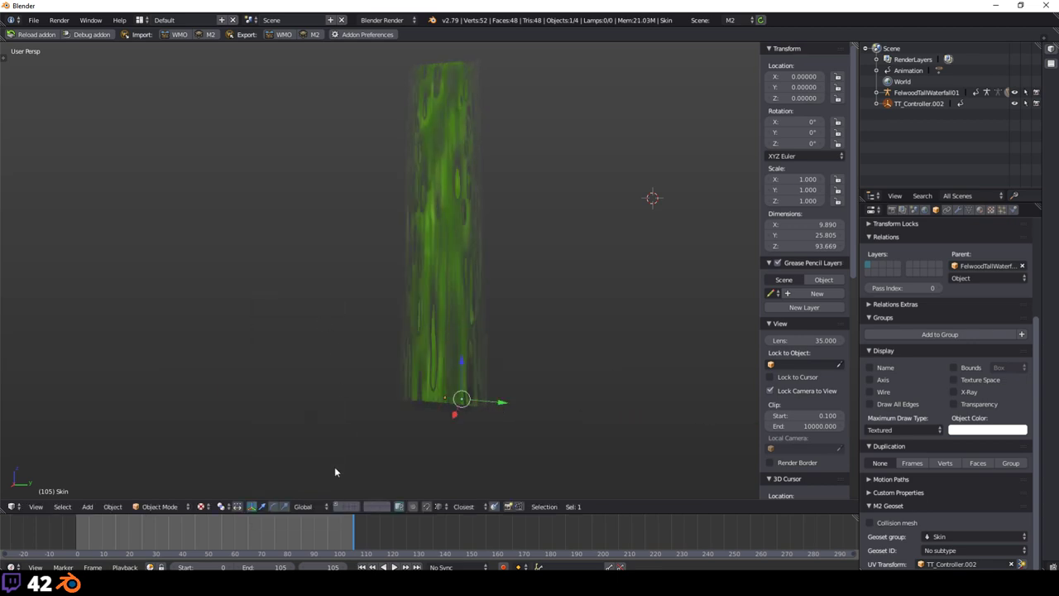
Step: Play the animation from near the start to check the texture scroll, then stop
{"action": "key", "text": "alt+a"}
{"action": "left_click_drag", "start_coordinate": [154, 553], "coordinate": [87, 553]}
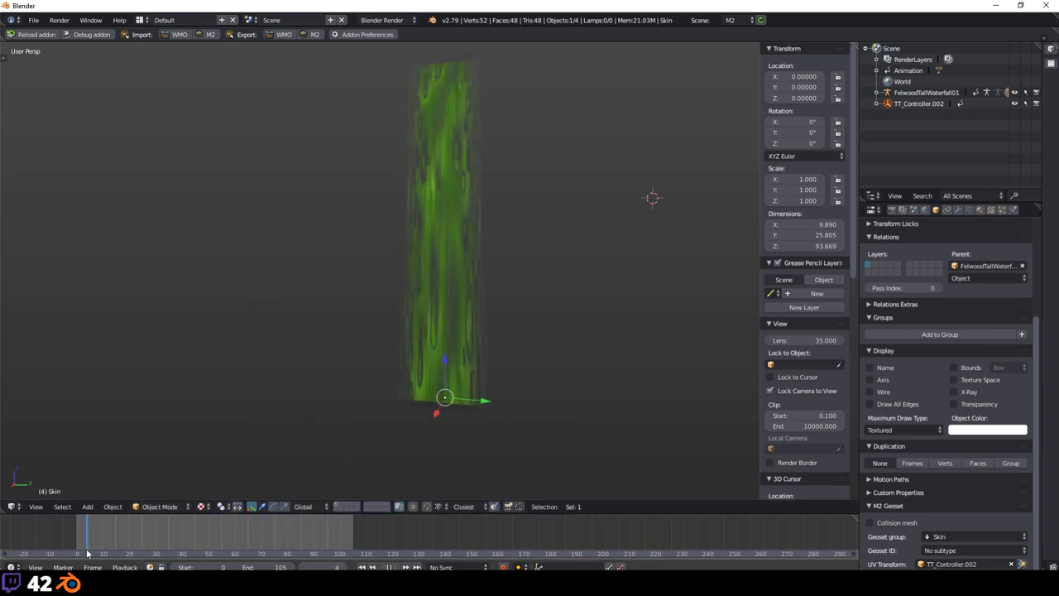
{"action": "key", "text": "alt+a"}
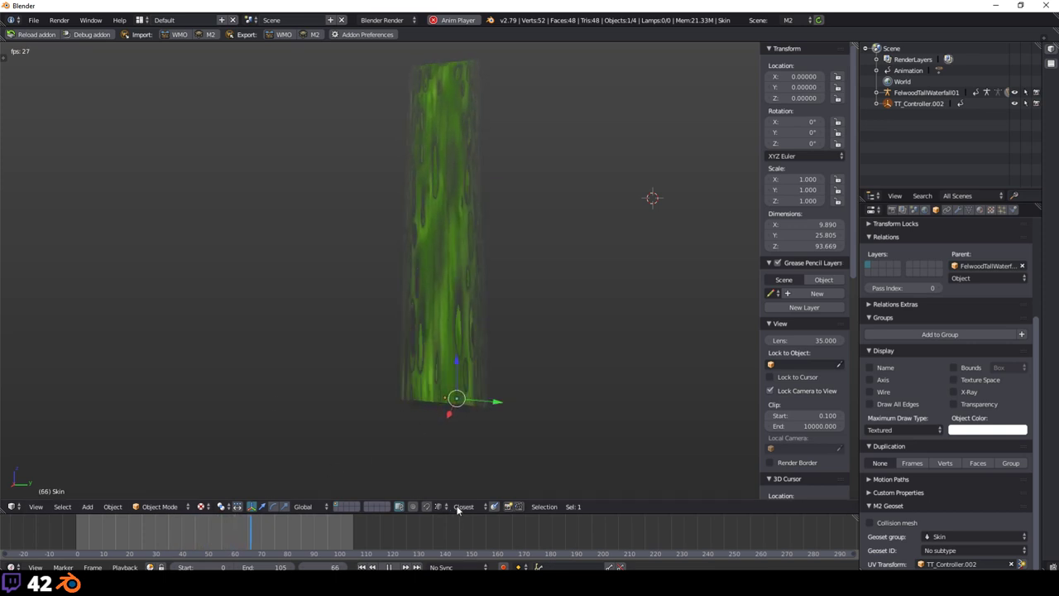
{"action": "scroll", "coordinate": [502, 286], "scroll_direction": "up", "scroll_amount": 5}
{"action": "scroll", "coordinate": [497, 248], "scroll_direction": "down", "scroll_amount": 4}
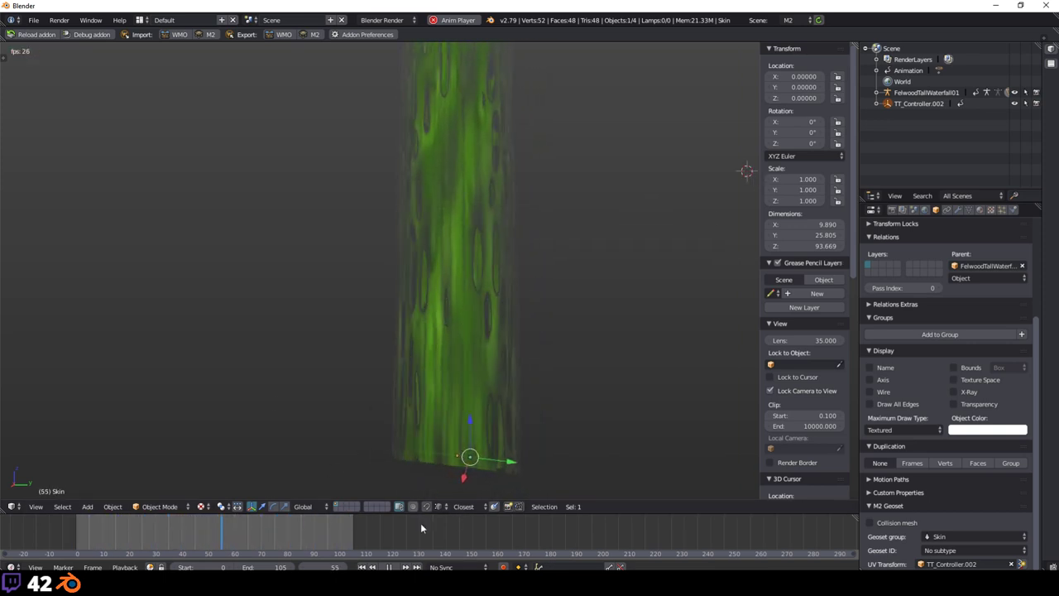
{"action": "left_click", "coordinate": [388, 567]}
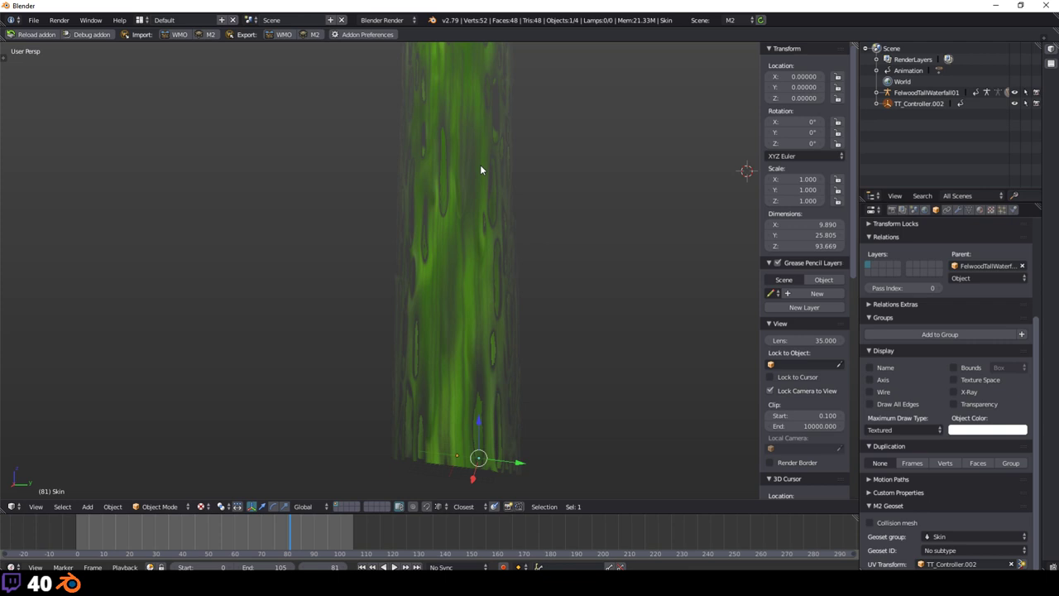
{"action": "key", "text": "space"}
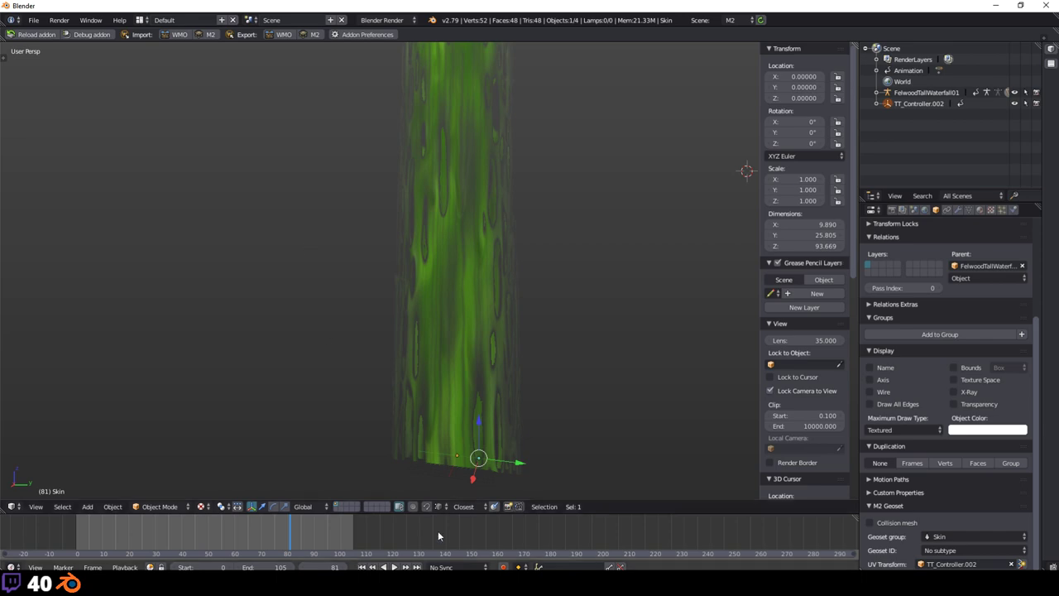
{"action": "key", "text": "alt+Tab"}
Step: Collapse the ui, wmo and pywowlib folders, expand m2, and cancel the accidental folder move
{"action": "scroll", "coordinate": [153, 263], "scroll_direction": "up", "scroll_amount": 3}
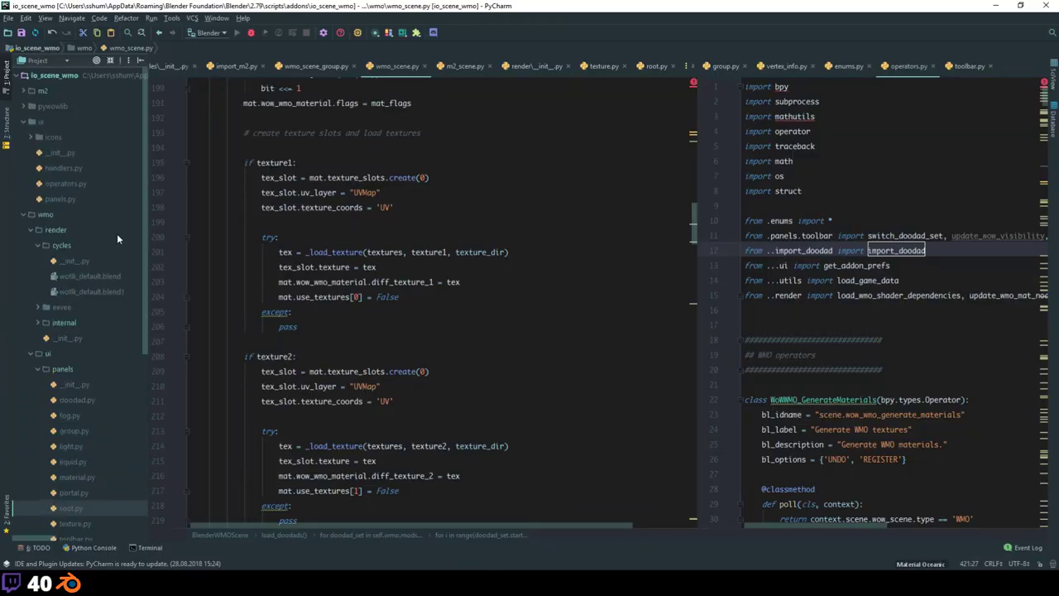
{"action": "left_click", "coordinate": [23, 121]}
{"action": "left_click", "coordinate": [29, 138]}
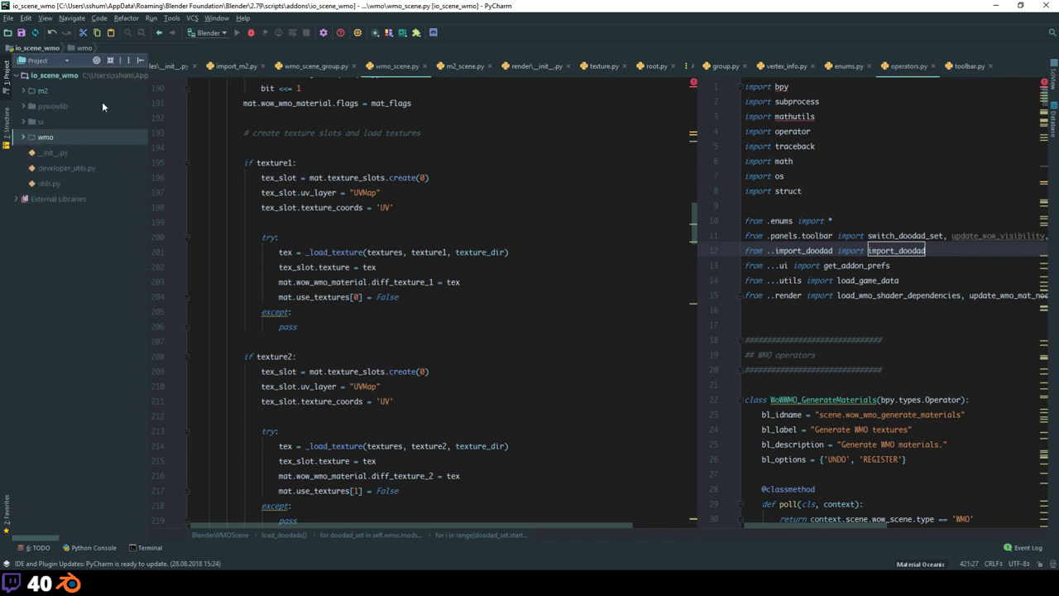
{"action": "double_click", "coordinate": [52, 106]}
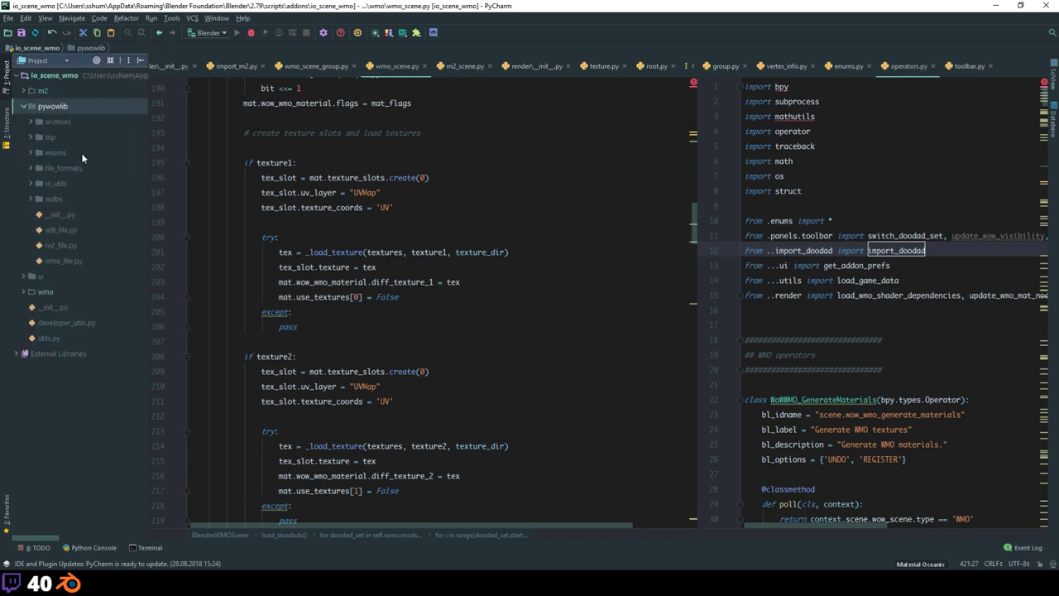
{"action": "left_click", "coordinate": [23, 106]}
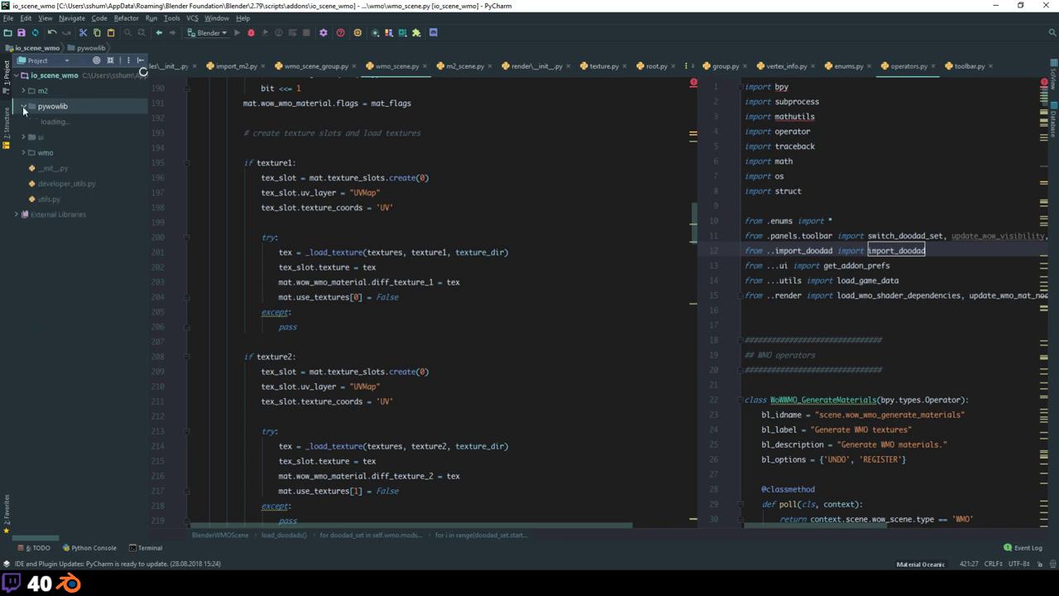
{"action": "left_click", "coordinate": [23, 90]}
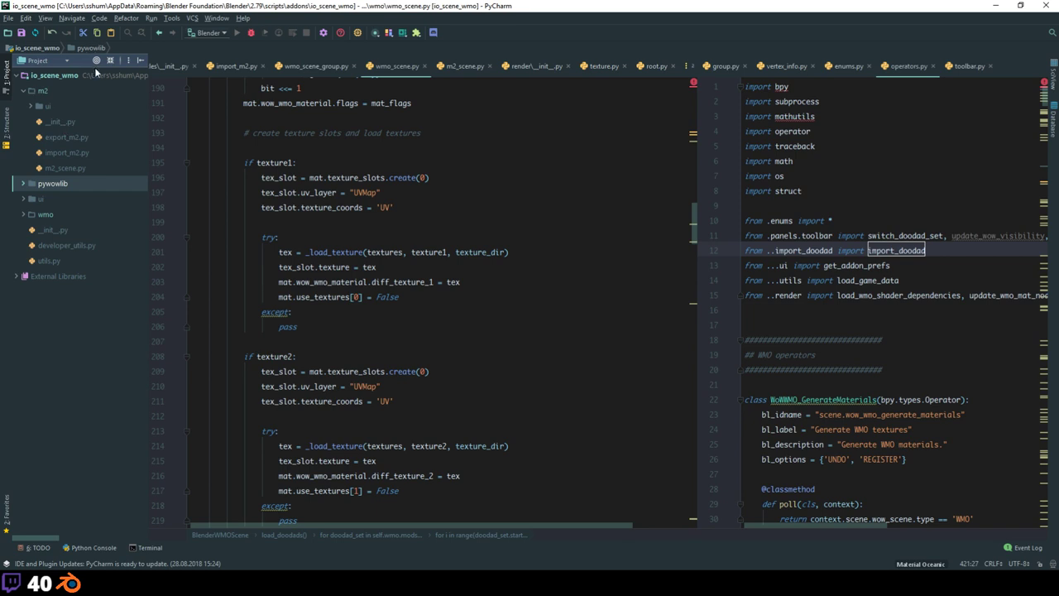
{"action": "left_click", "coordinate": [23, 81]}
{"action": "mouse_move", "coordinate": [23, 83]}
{"action": "left_mouse_down"}
{"action": "mouse_move", "coordinate": [40, 126]}
{"action": "mouse_move", "coordinate": [33, 90]}
{"action": "left_mouse_up"}
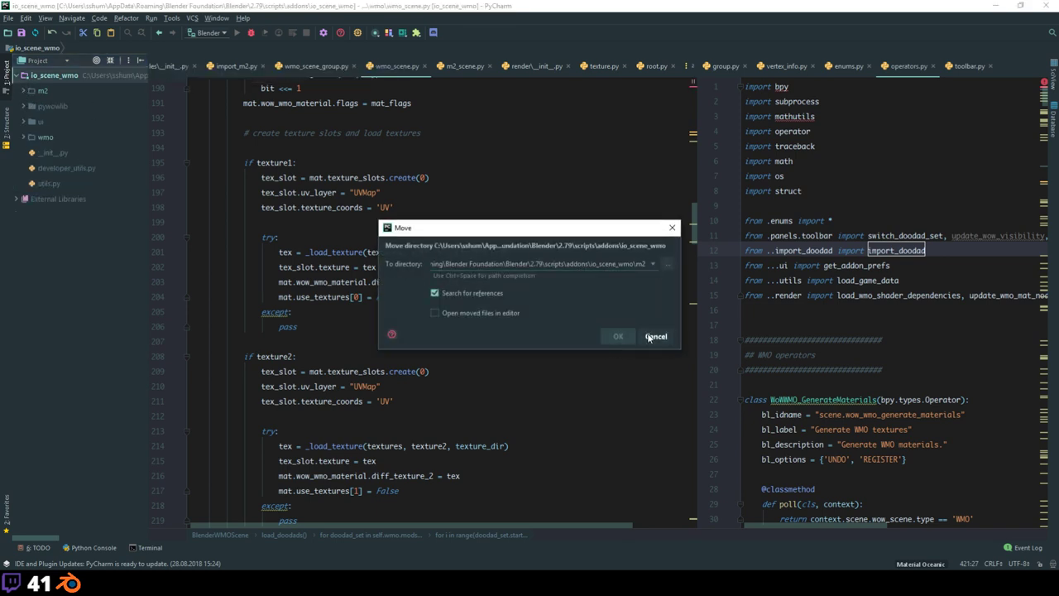
{"action": "left_click", "coordinate": [655, 336]}
Step: Expand m2 > ui > panels and open bone.py
{"action": "left_click", "coordinate": [31, 107]}
{"action": "left_click", "coordinate": [40, 122]}
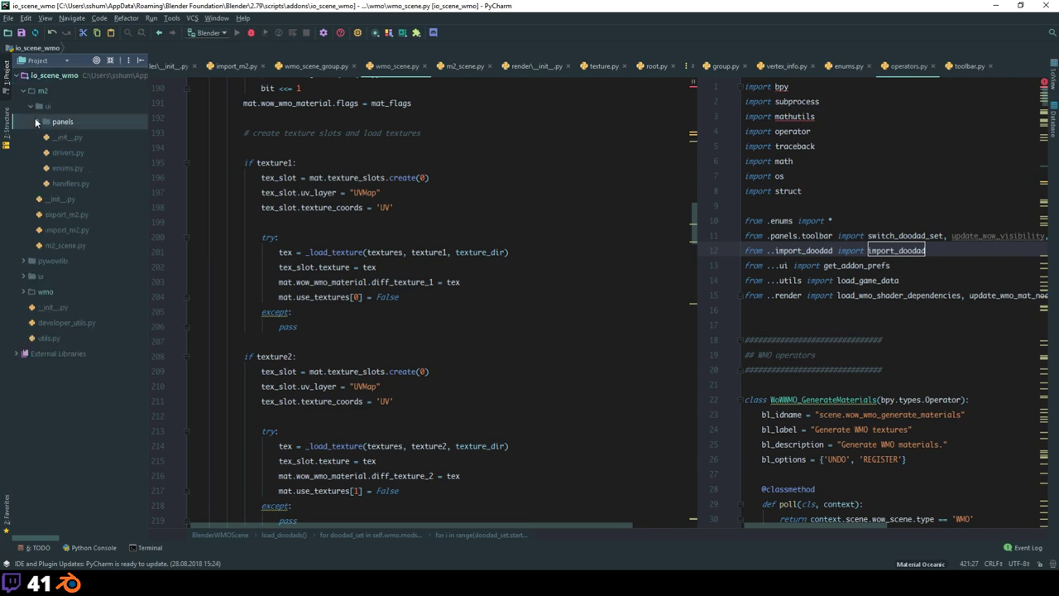
{"action": "left_click", "coordinate": [38, 121]}
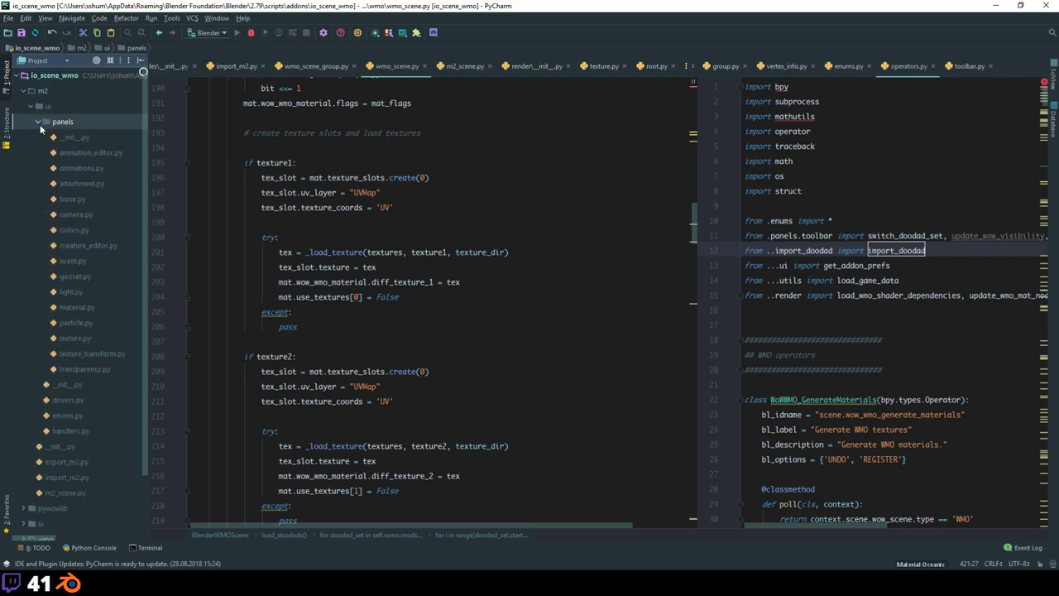
{"action": "double_click", "coordinate": [82, 198]}
Step: Open camera.py from the m2 panels folder and scroll up through its operator code
{"action": "double_click", "coordinate": [83, 214]}
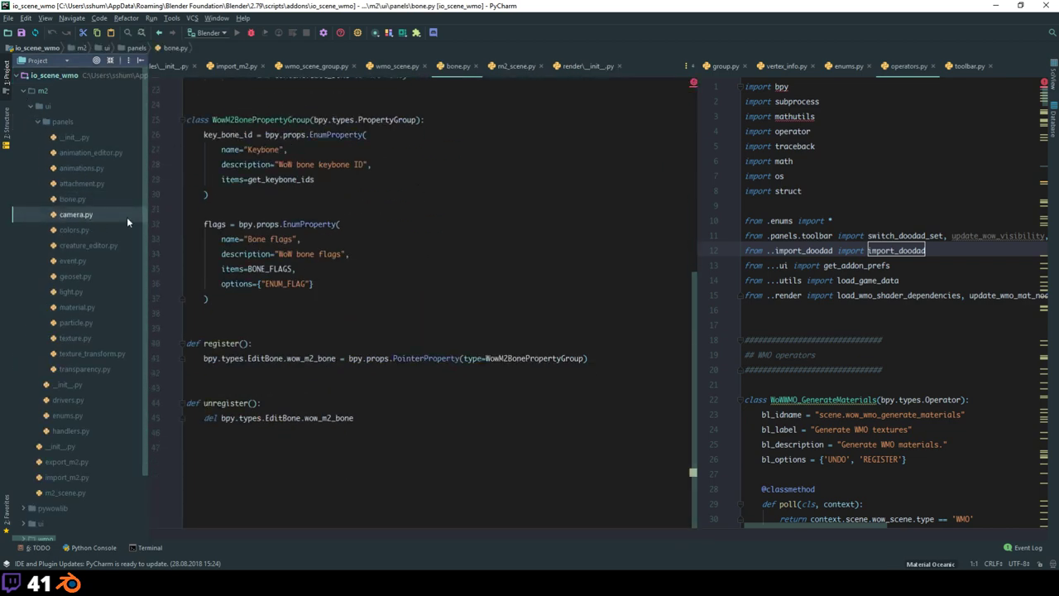
{"action": "scroll", "coordinate": [439, 298], "scroll_direction": "up", "scroll_amount": 15}
{"action": "scroll", "coordinate": [388, 215], "scroll_direction": "up", "scroll_amount": 20}
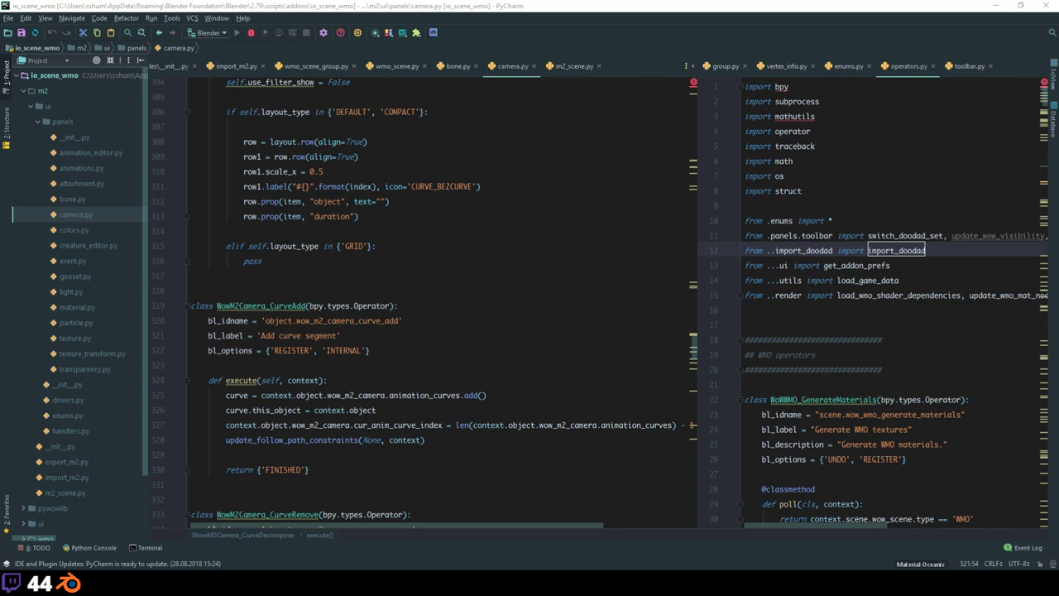
Step: In World of Warcraft, dismiss the disconnect message, log in with the account password, and enter the world
{"action": "key", "text": "alt+Tab"}
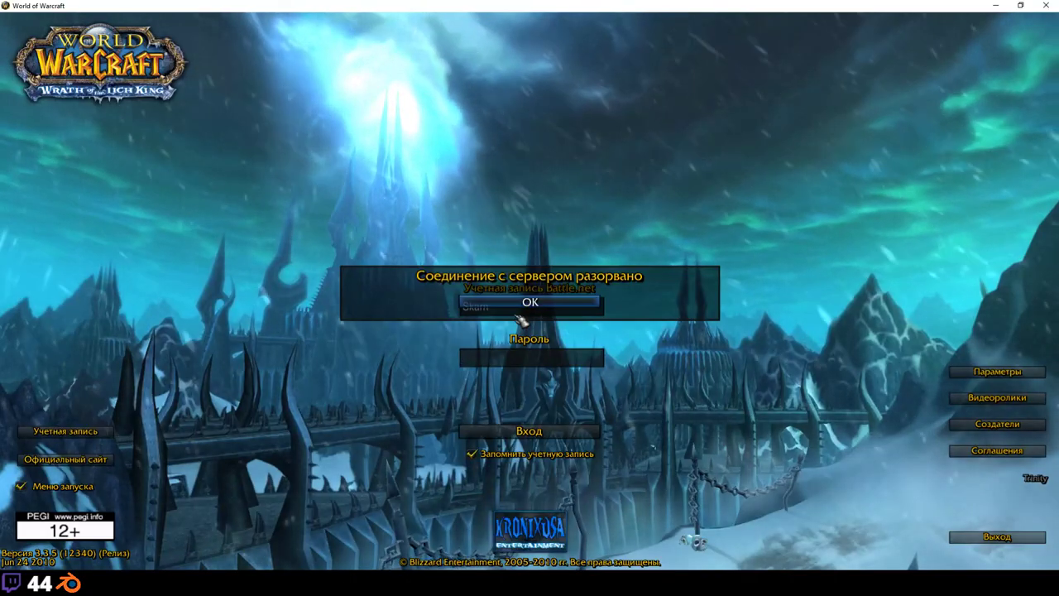
{"action": "left_click", "coordinate": [529, 302]}
{"action": "type", "text": "*******"}
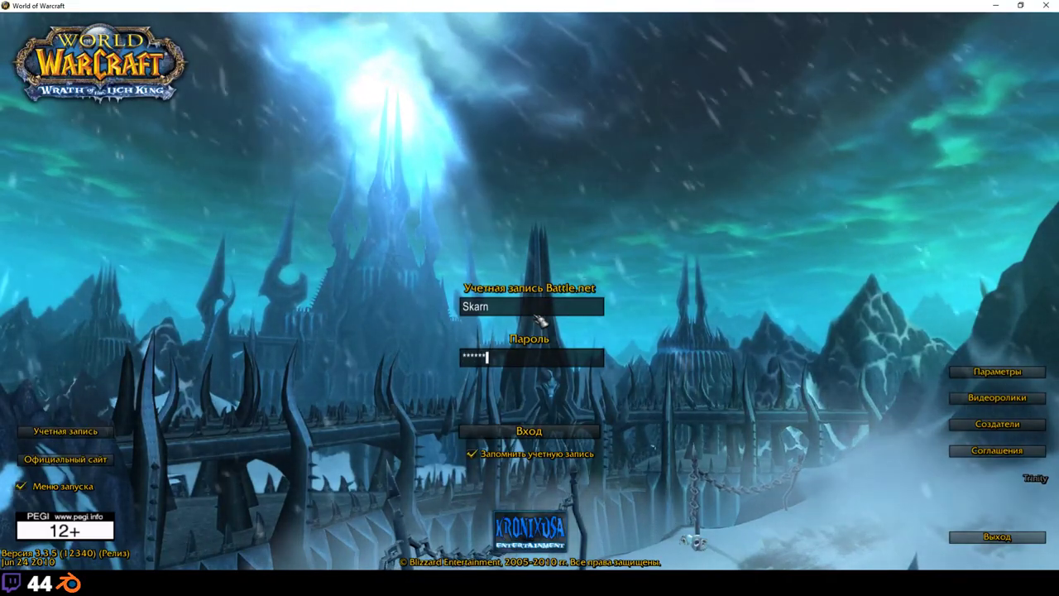
{"action": "key", "text": "Return"}
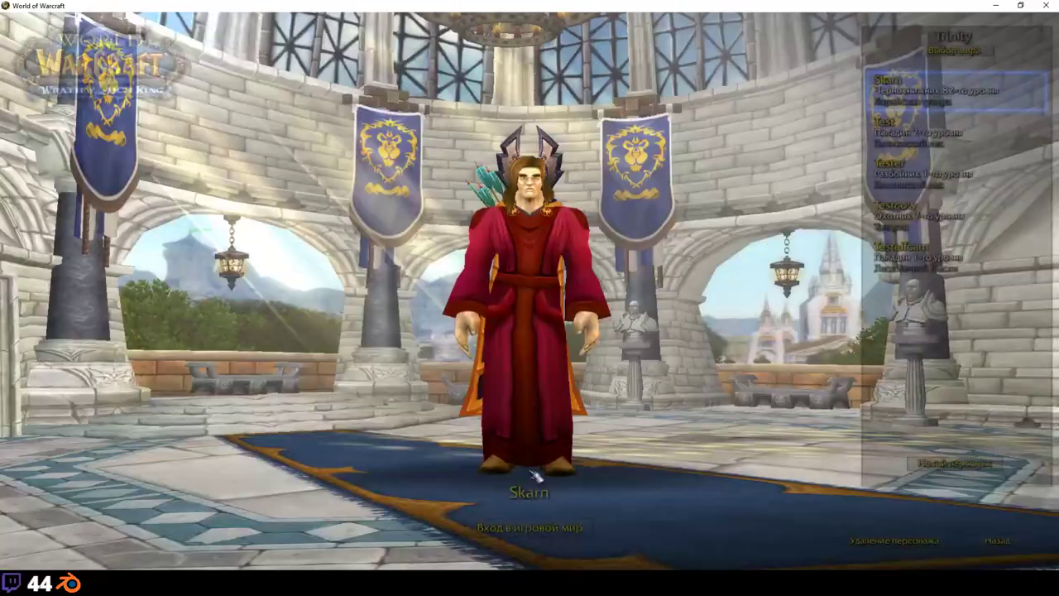
{"action": "left_click", "coordinate": [525, 530]}
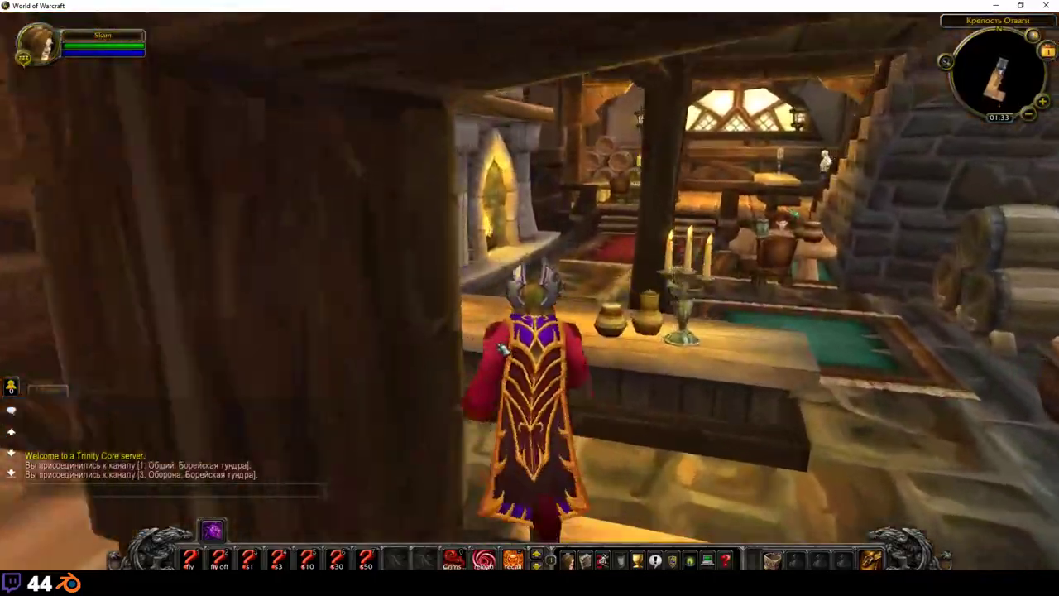
Step: Walk the character out of the tavern, past the tables, into the courtyard
{"action": "key", "text": "w"}
{"action": "key", "text": "d"}
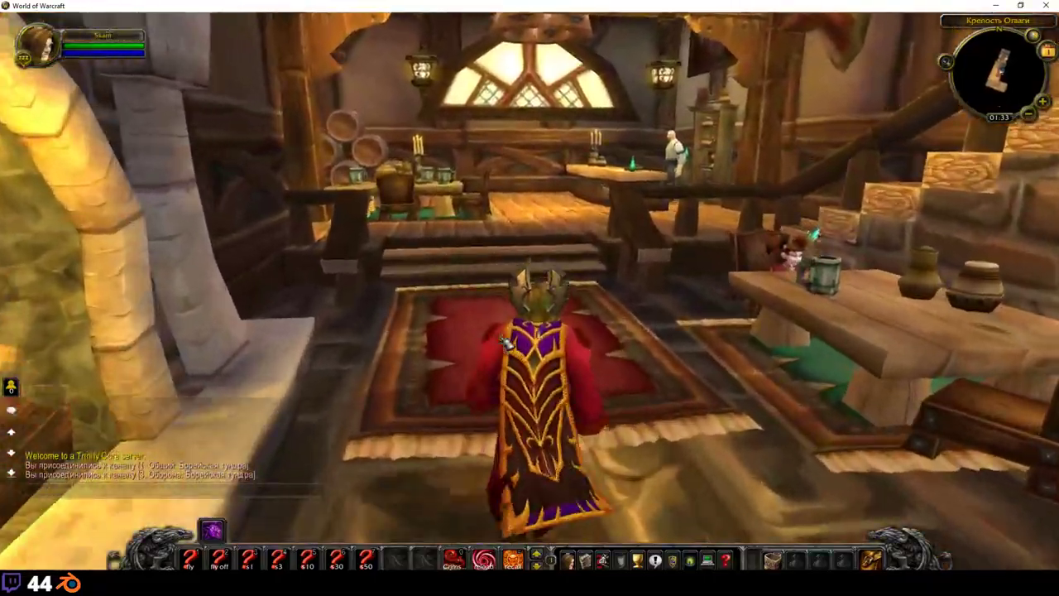
{"action": "key", "text": "w"}
{"action": "key", "text": "a"}
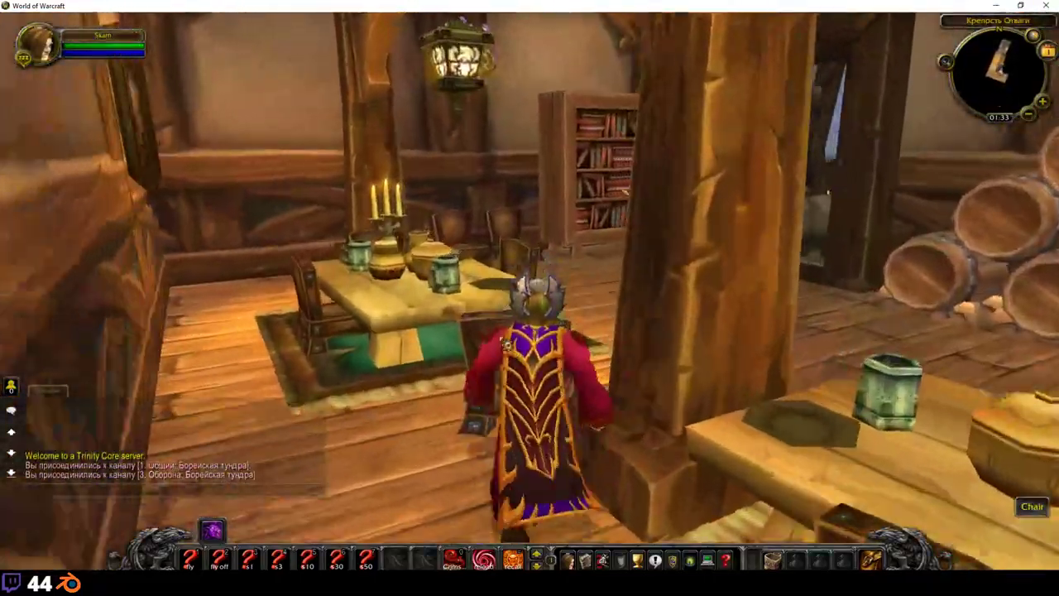
{"action": "key", "text": "w"}
{"action": "key", "text": "d"}
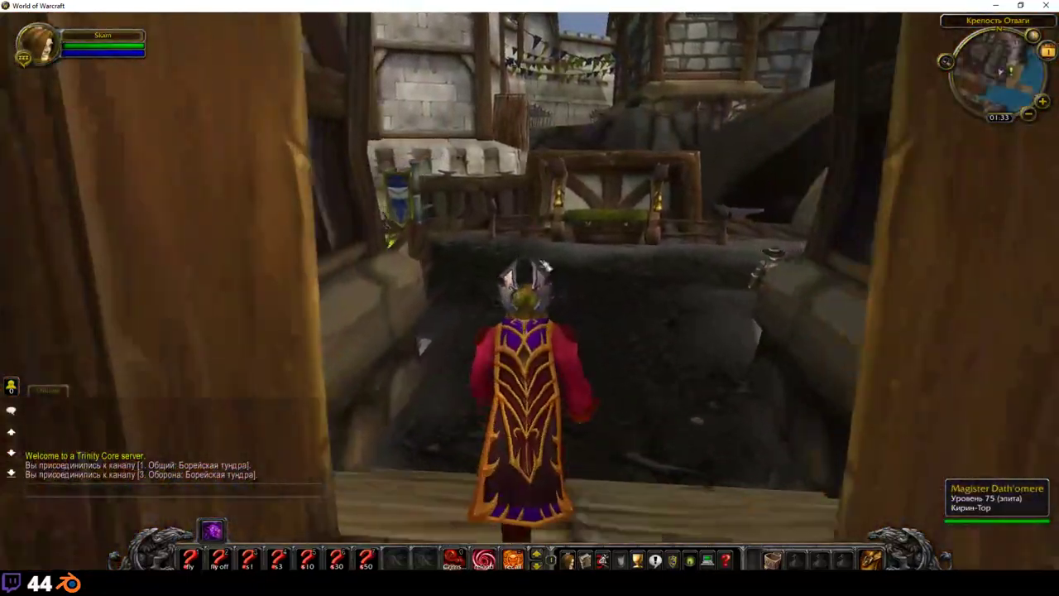
{"action": "key", "text": "w"}
Step: Teleport the character to Tirisfal Glades with a .tele chat command, then swing the camera behind it
{"action": "key", "text": "Return"}
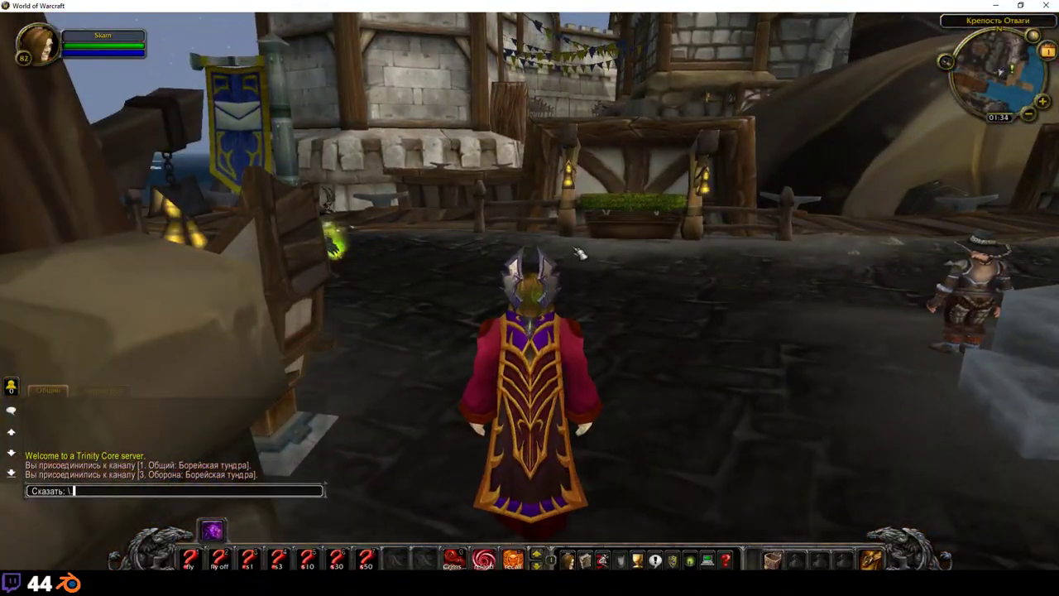
{"action": "type", "text": ".tele"}
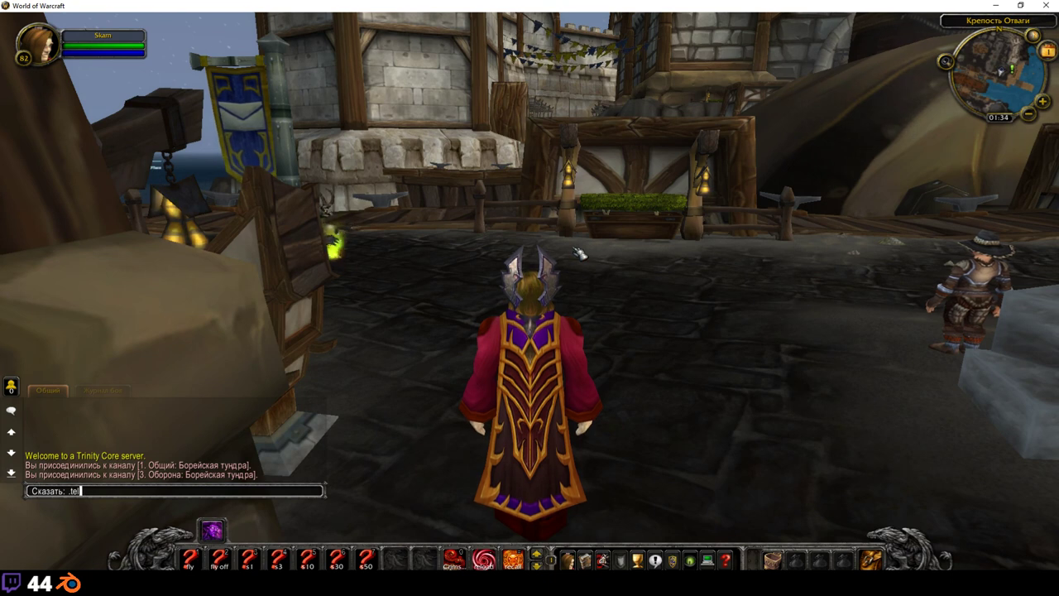
{"action": "key", "text": "BackSpace"}
{"action": "key", "text": "BackSpace"}
{"action": "type", "text": "le"}
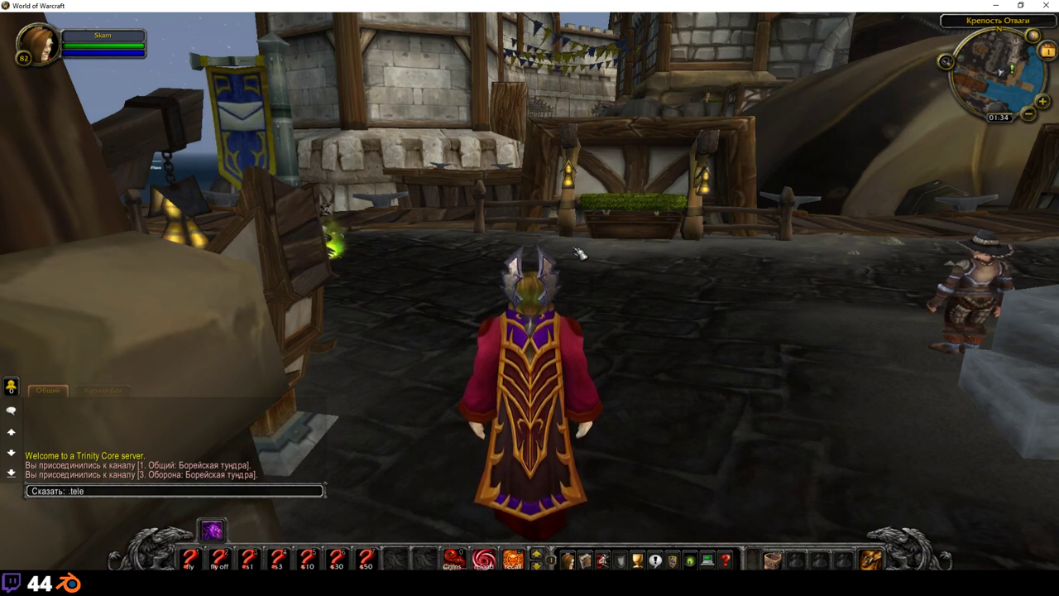
{"action": "type", "text": " dal"}
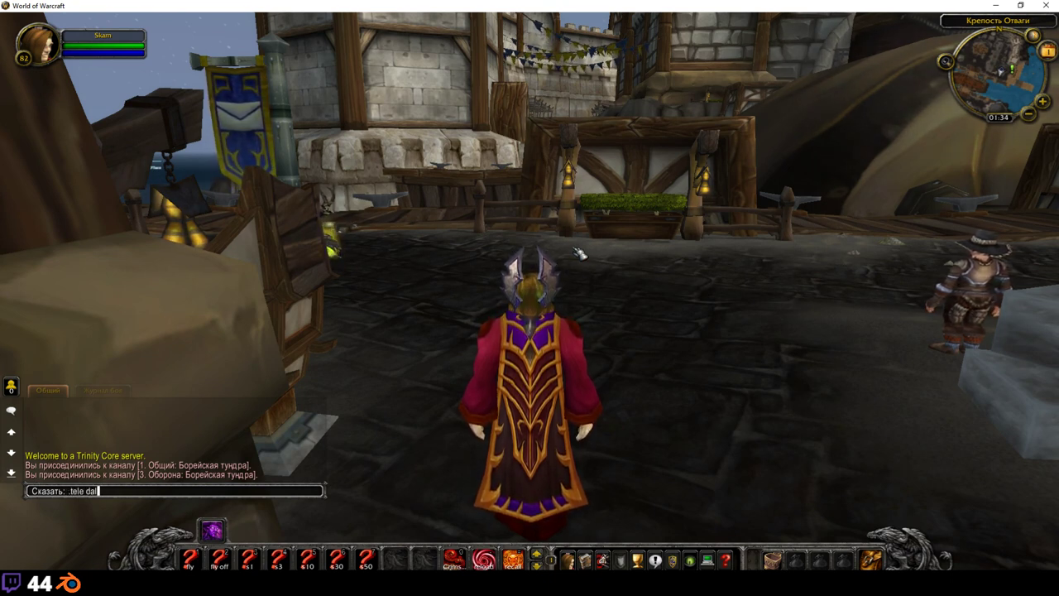
{"action": "key", "text": "BackSpace"}
{"action": "key", "text": "BackSpace"}
{"action": "key", "text": "BackSpace"}
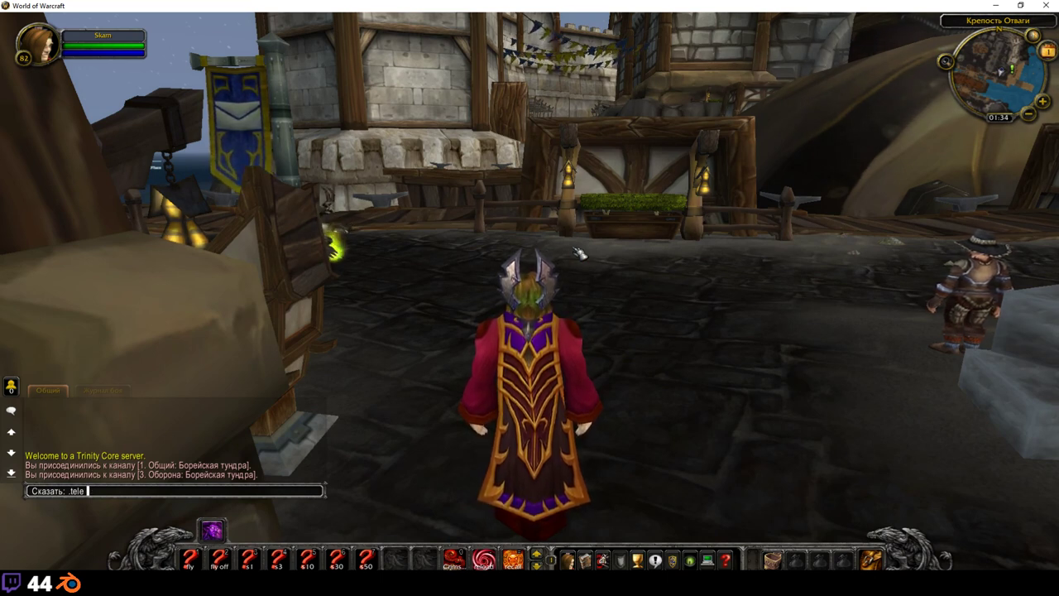
{"action": "type", "text": "lord"}
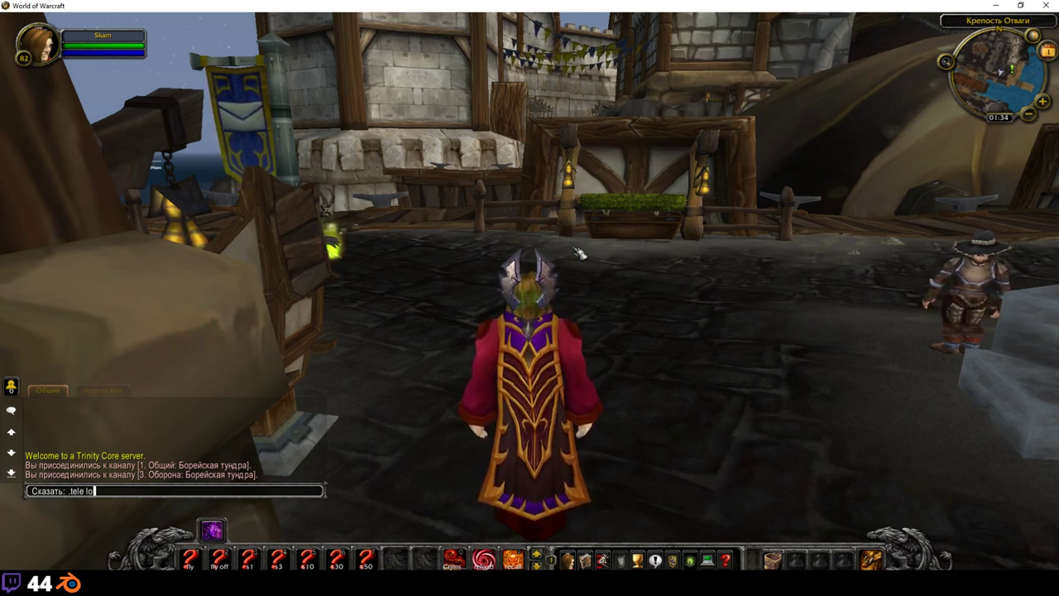
{"action": "key", "text": "BackSpace"}
{"action": "key", "text": "BackSpace"}
{"action": "key", "text": "BackSpace"}
{"action": "key", "text": "BackSpace"}
{"action": "type", "text": "t"}
{"action": "type", "text": "est"}
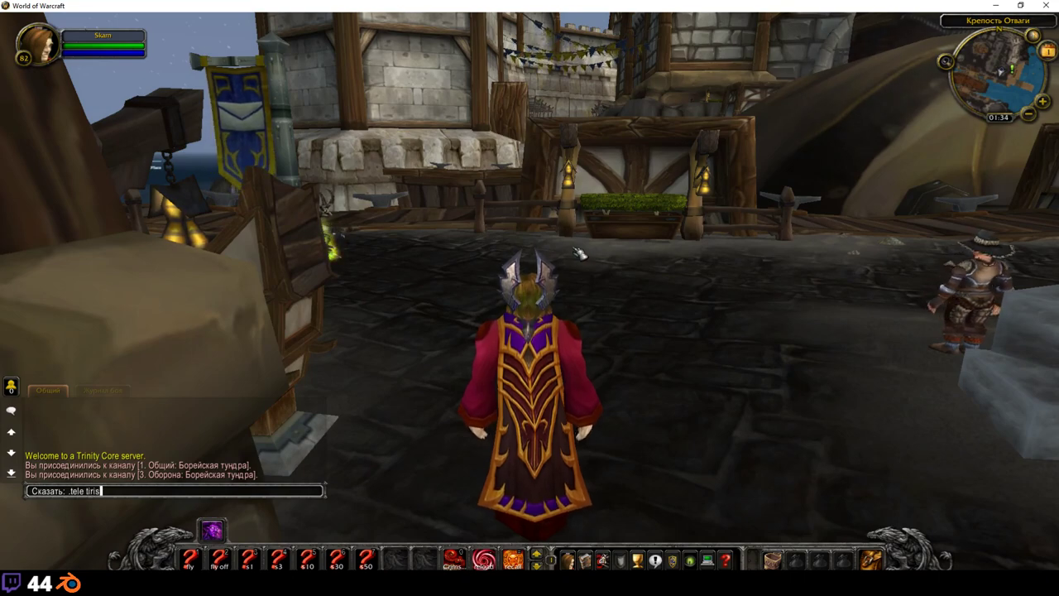
{"action": "key", "text": "Return"}
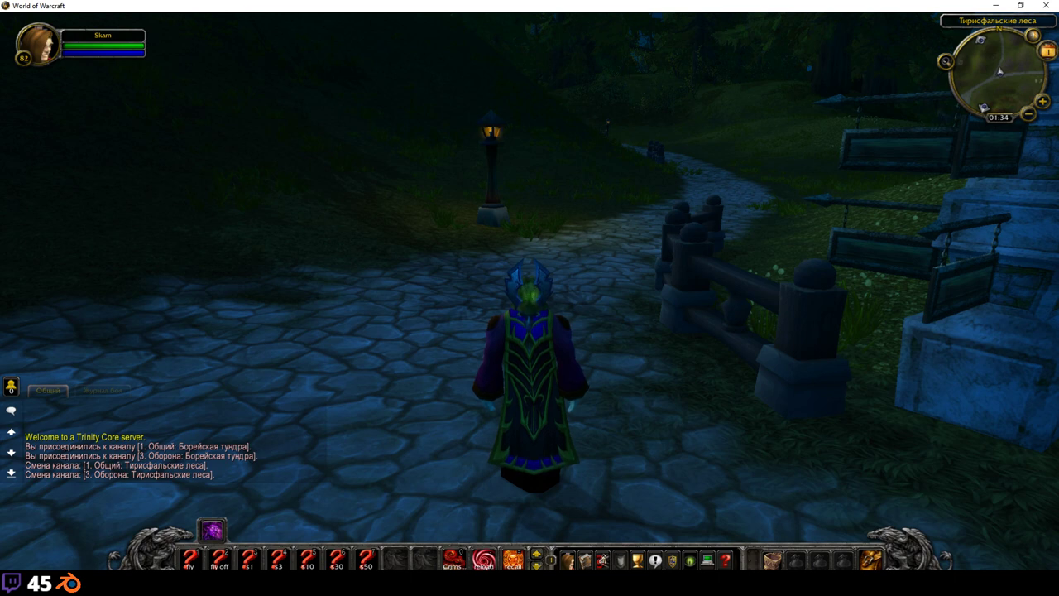
{"action": "scroll", "coordinate": [626, 261], "scroll_direction": "down", "scroll_amount": 3}
{"action": "mouse_move", "coordinate": [626, 261]}
{"action": "right_mouse_down"}
{"action": "mouse_move", "coordinate": [695, 298]}
{"action": "mouse_move", "coordinate": [626, 261]}
{"action": "right_mouse_up"}
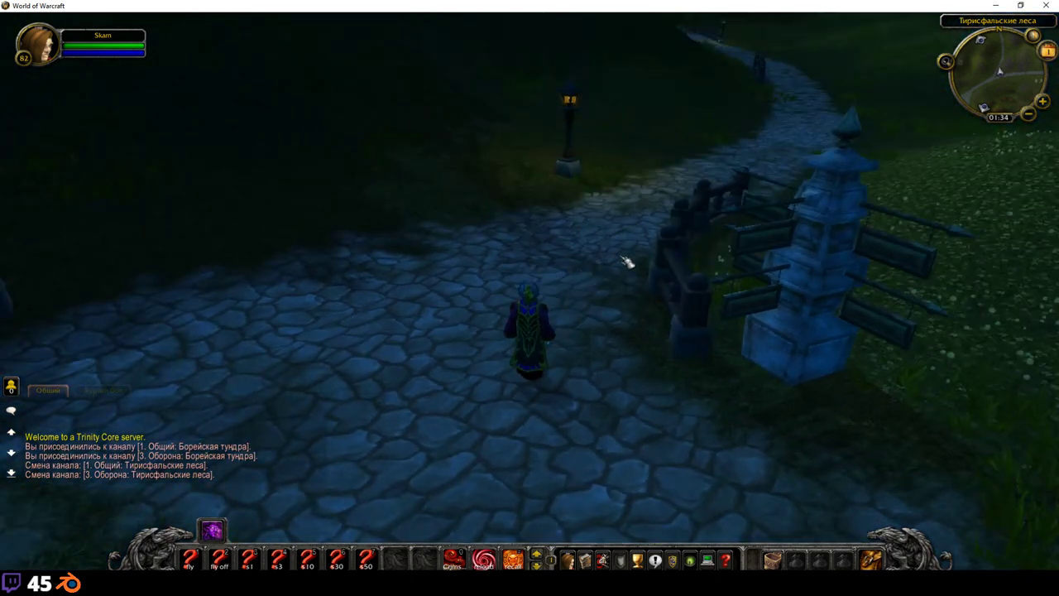
Step: Turn on fly mode with the 1 key and run past the lamp post
{"action": "key", "text": "1"}
{"action": "key", "text": "w"}
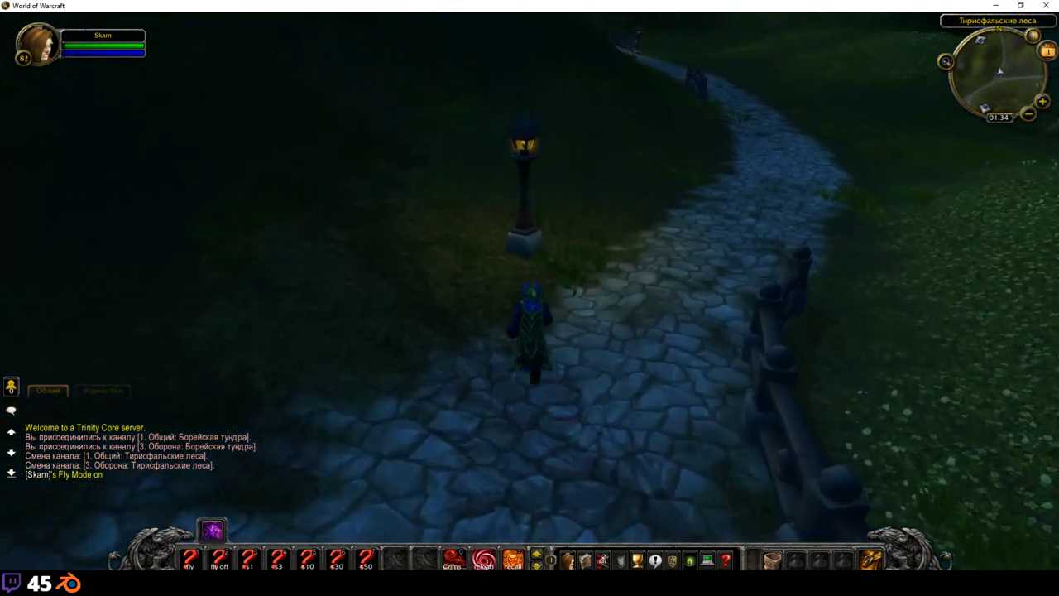
{"action": "key", "text": "a"}
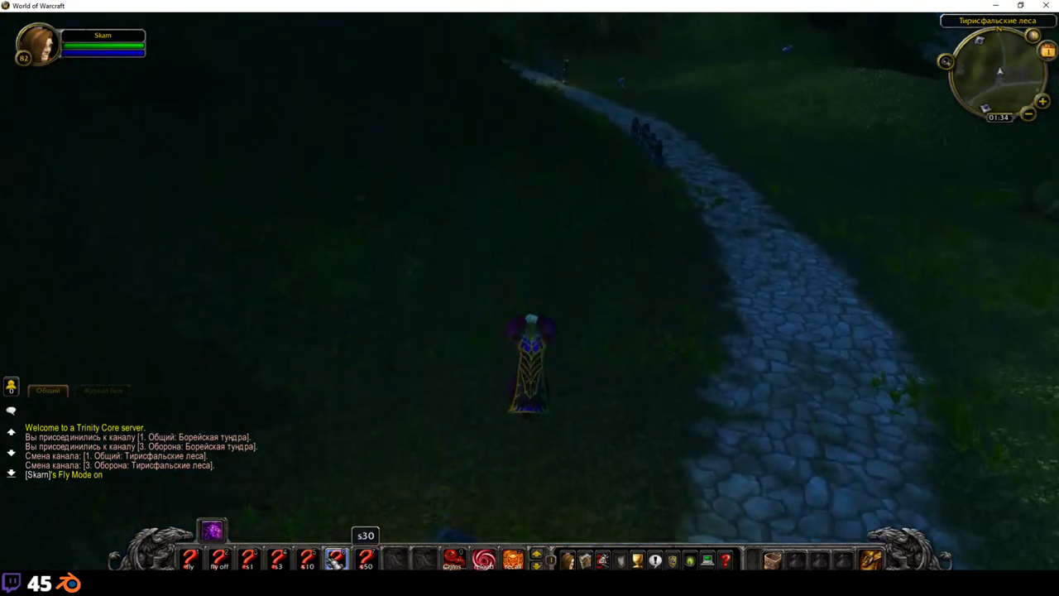
Step: Set all speeds to 30 with the s30 macro and fly to the path below the building's door
{"action": "left_click", "coordinate": [335, 559]}
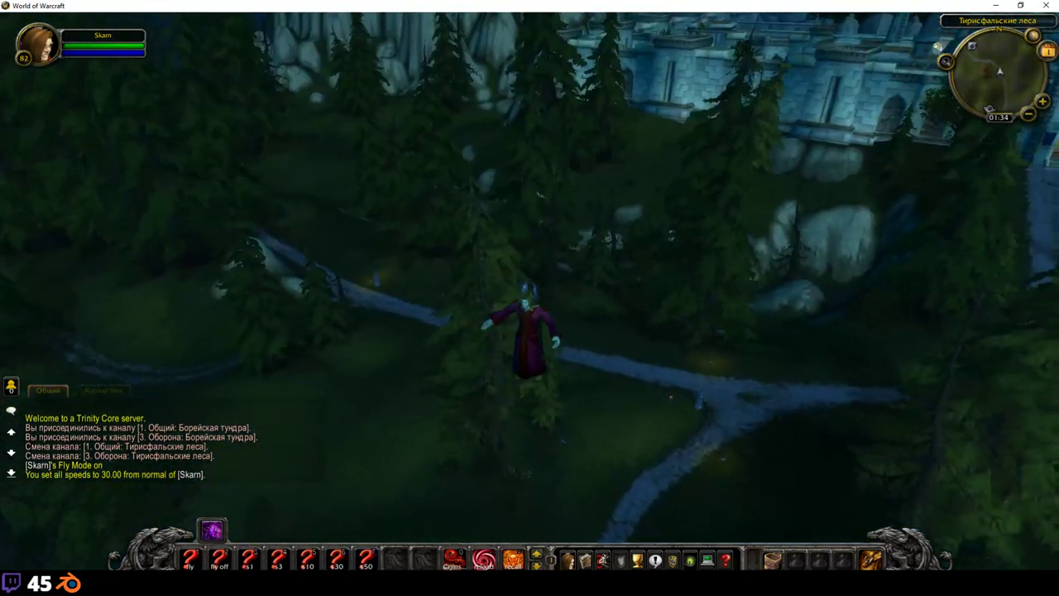
{"action": "key", "text": "w"}
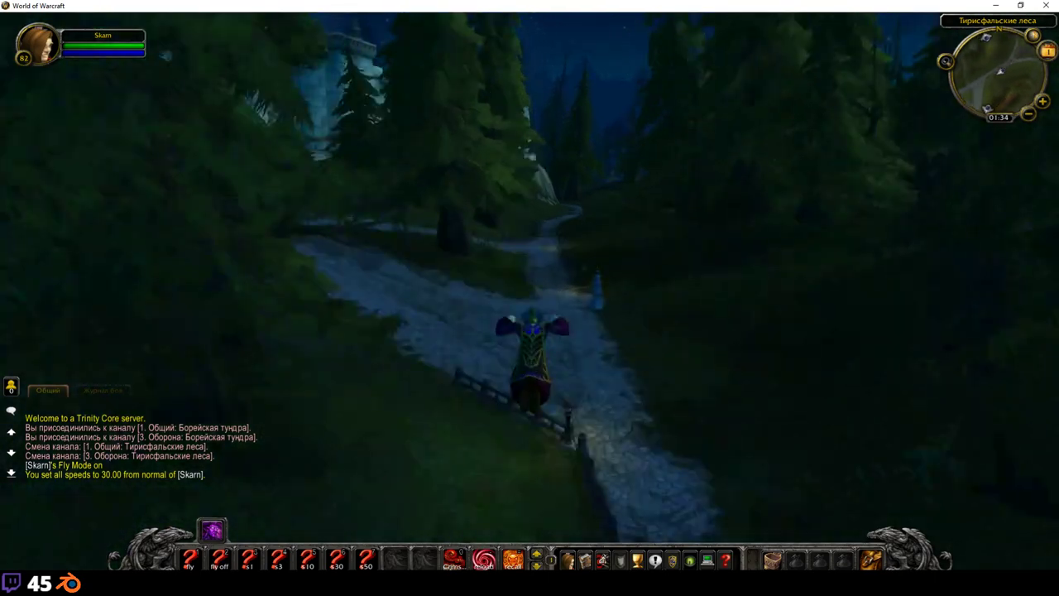
{"action": "key", "text": "w"}
{"action": "key", "text": "a"}
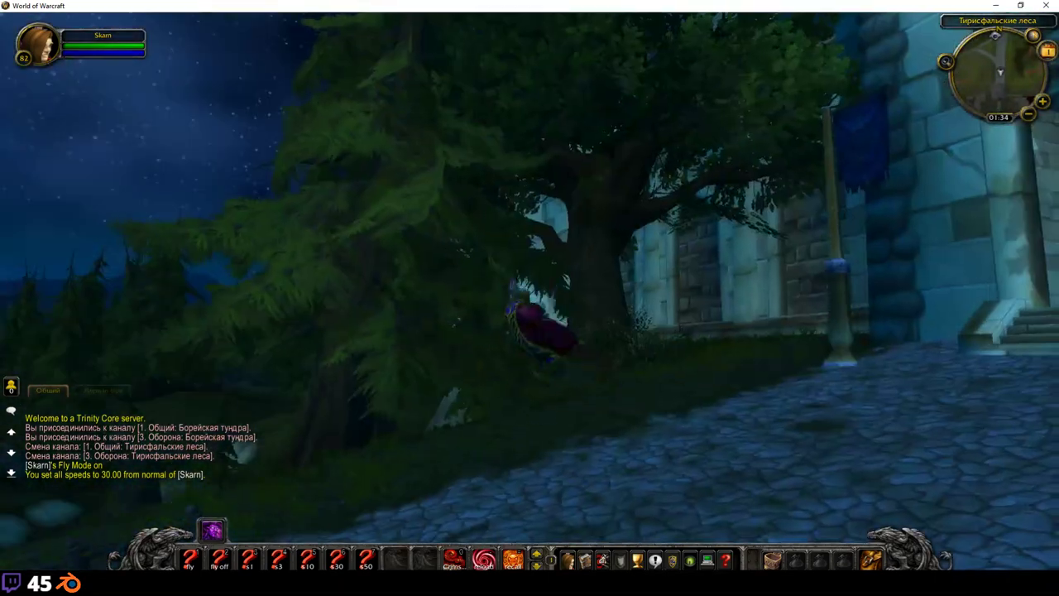
{"action": "key", "text": "w"}
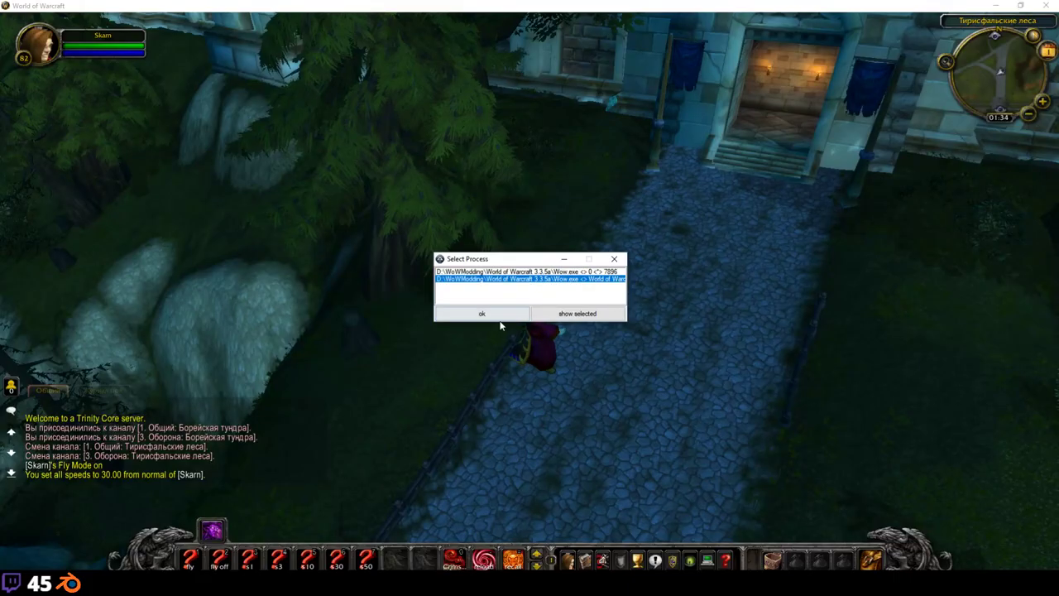
Step: Attach WoW Machinima Tool to the game and set the game time to 12:00
{"action": "left_click", "coordinate": [501, 313]}
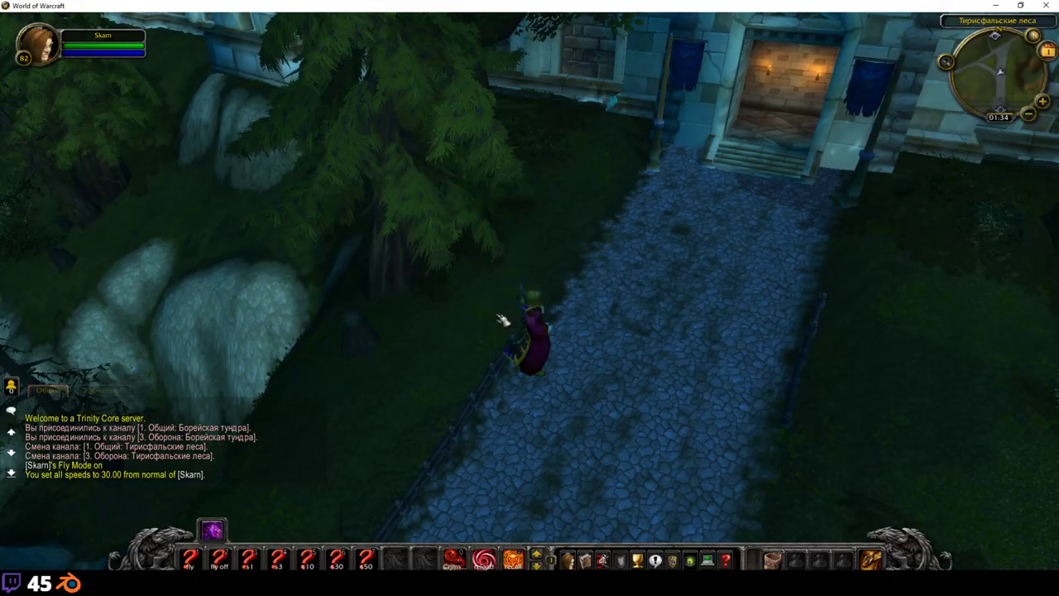
{"action": "left_click", "coordinate": [447, 220]}
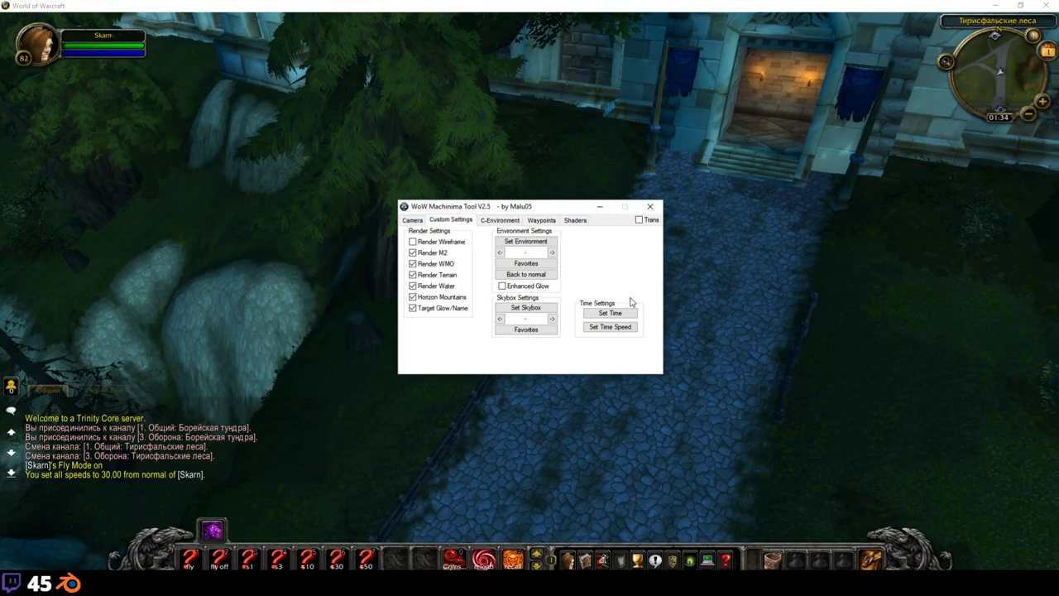
{"action": "left_click", "coordinate": [610, 313]}
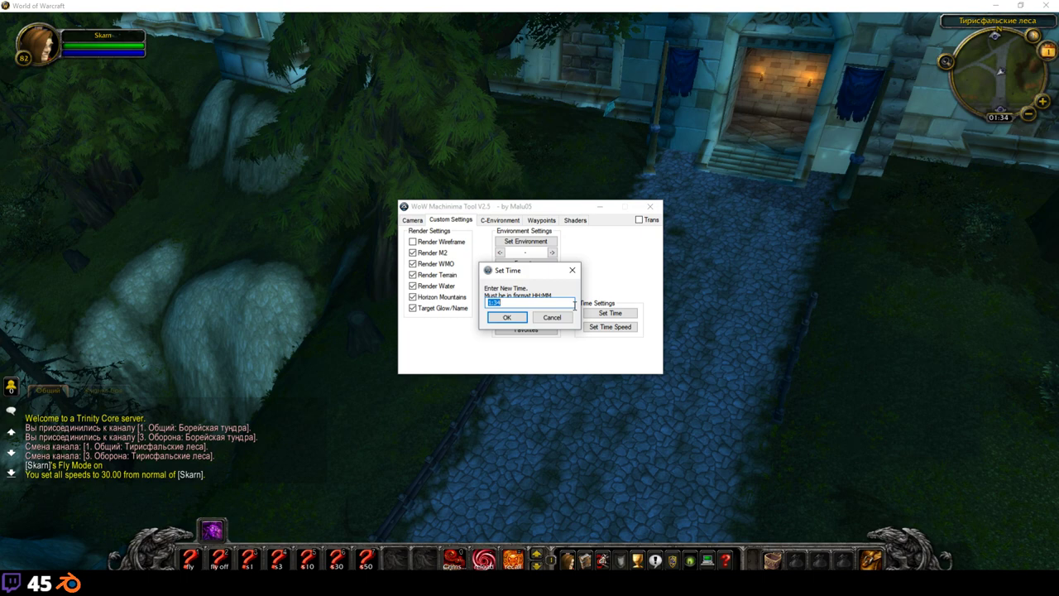
{"action": "type", "text": "12:00"}
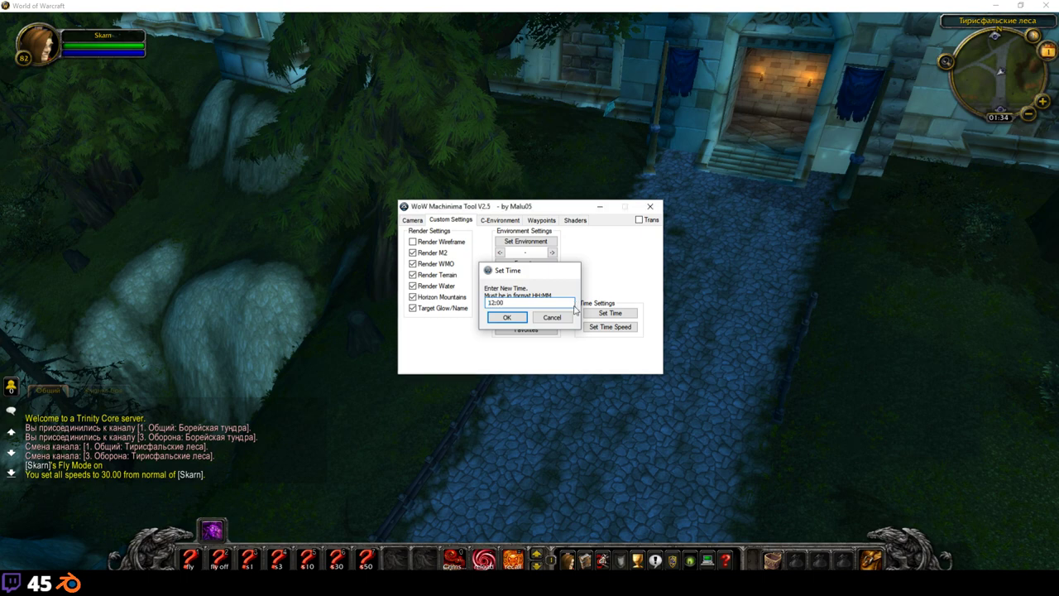
{"action": "key", "text": "Return"}
Step: Minimise the tool, orbit the camera, and hide the game interface with Alt+Z
{"action": "left_click", "coordinate": [600, 206]}
{"action": "left_click_drag", "start_coordinate": [600, 249], "coordinate": [529, 265]}
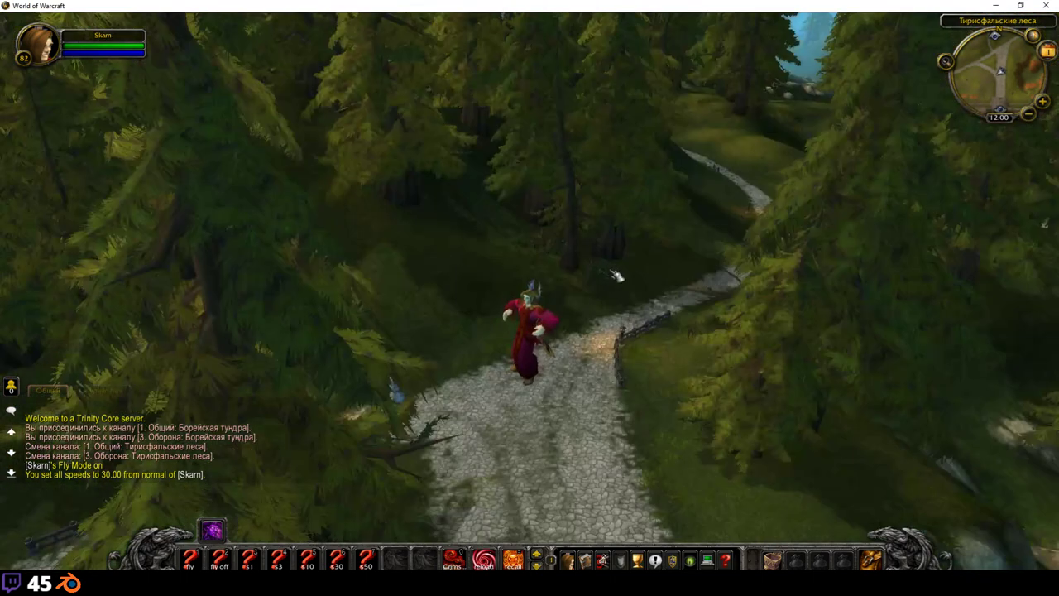
{"action": "key", "text": "alt+z"}
{"action": "scroll", "coordinate": [602, 284], "scroll_direction": "up", "scroll_amount": 6}
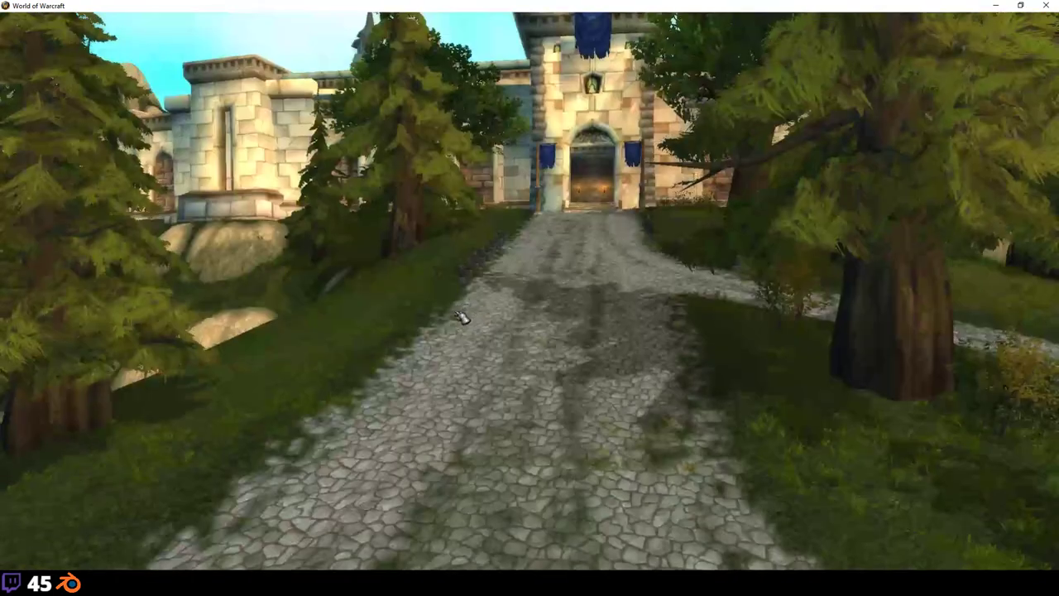
{"action": "key", "text": "alt+z"}
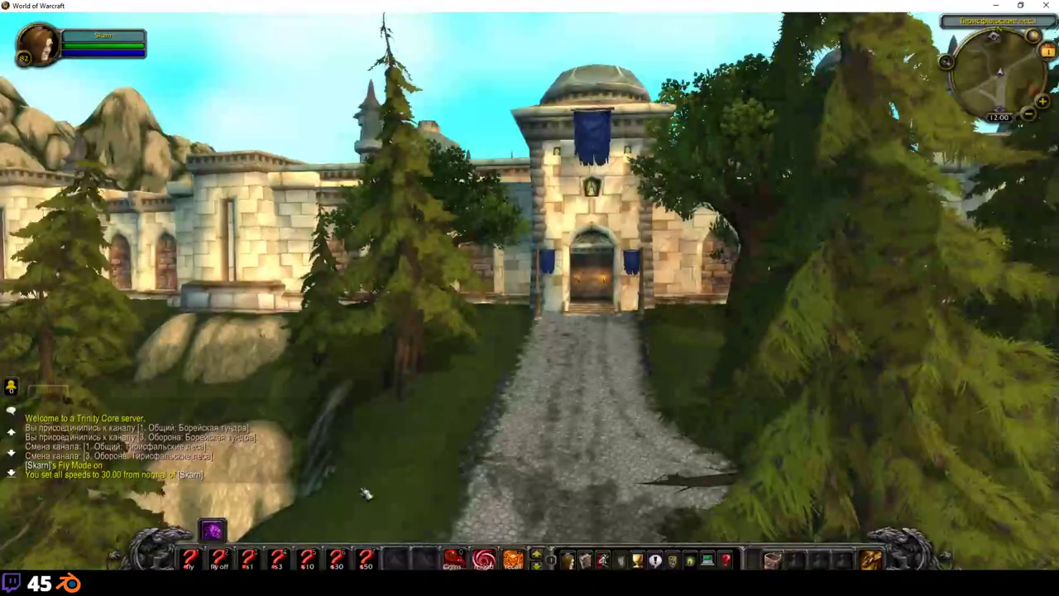
{"action": "key", "text": "alt+z"}
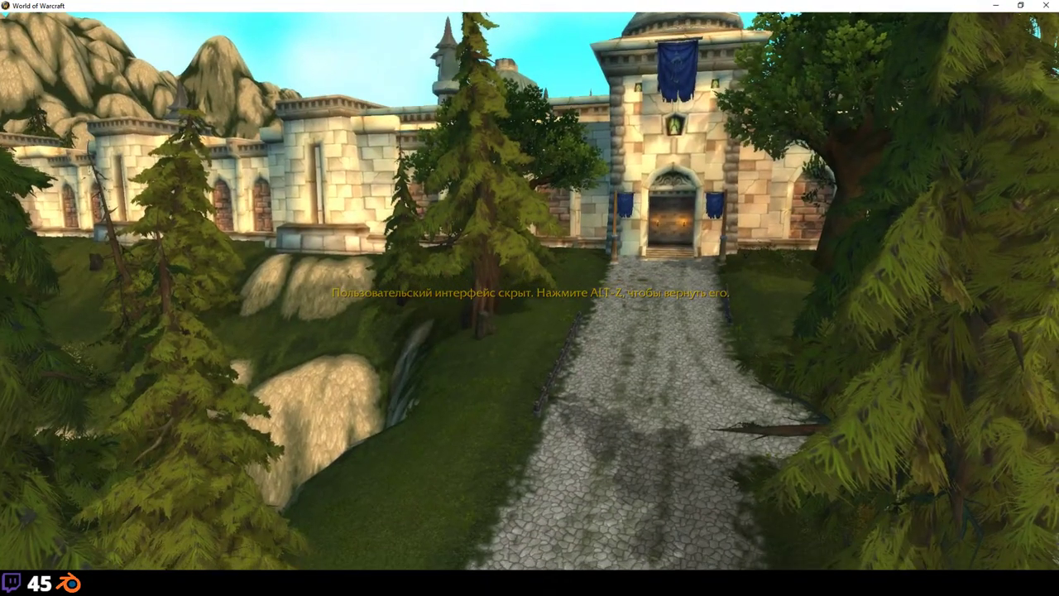
Step: Fly the camera toward the castle gate with the interface hidden
{"action": "key", "text": "alt+z"}
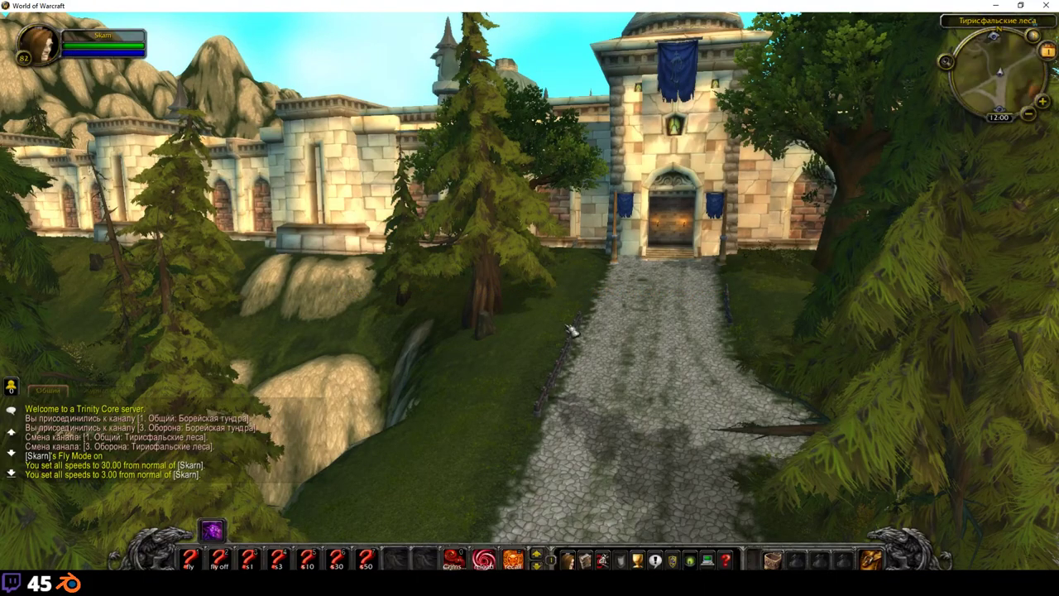
{"action": "key", "text": "alt+z"}
{"action": "key", "text": "w"}
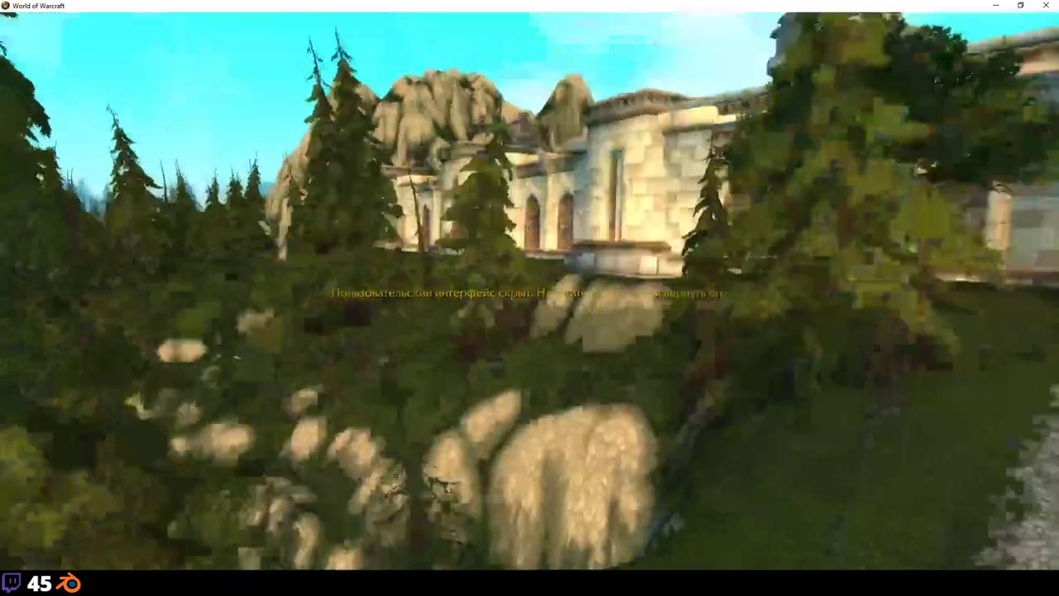
{"action": "key", "text": "a"}
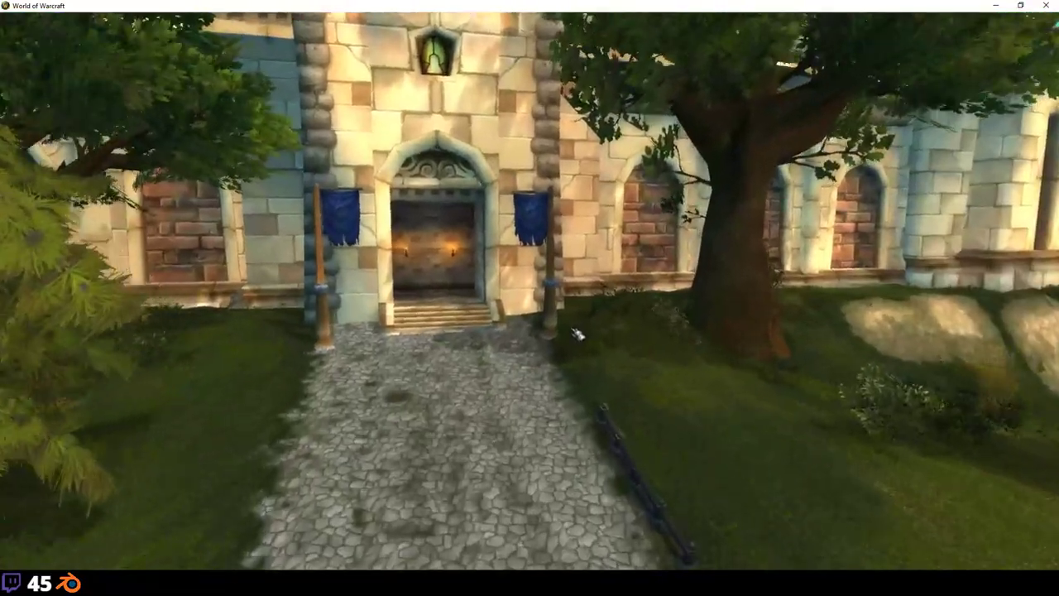
{"action": "key", "text": "alt+z"}
{"action": "key", "text": "a"}
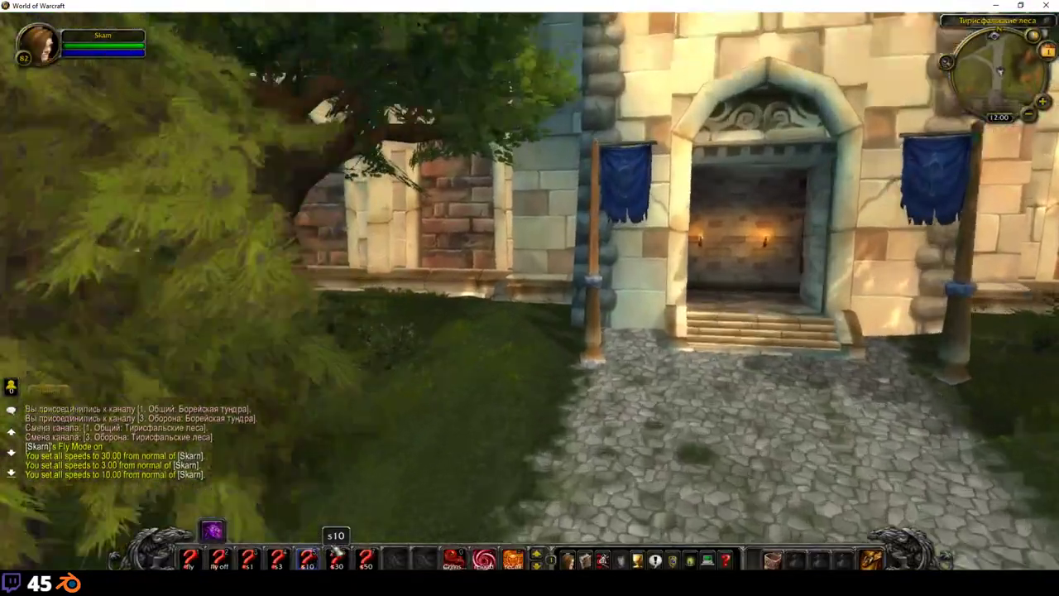
{"action": "key", "text": "w"}
{"action": "key", "text": "alt+z"}
{"action": "key", "text": "d"}
{"action": "left_click_drag", "start_coordinate": [542, 331], "coordinate": [542, 331]}
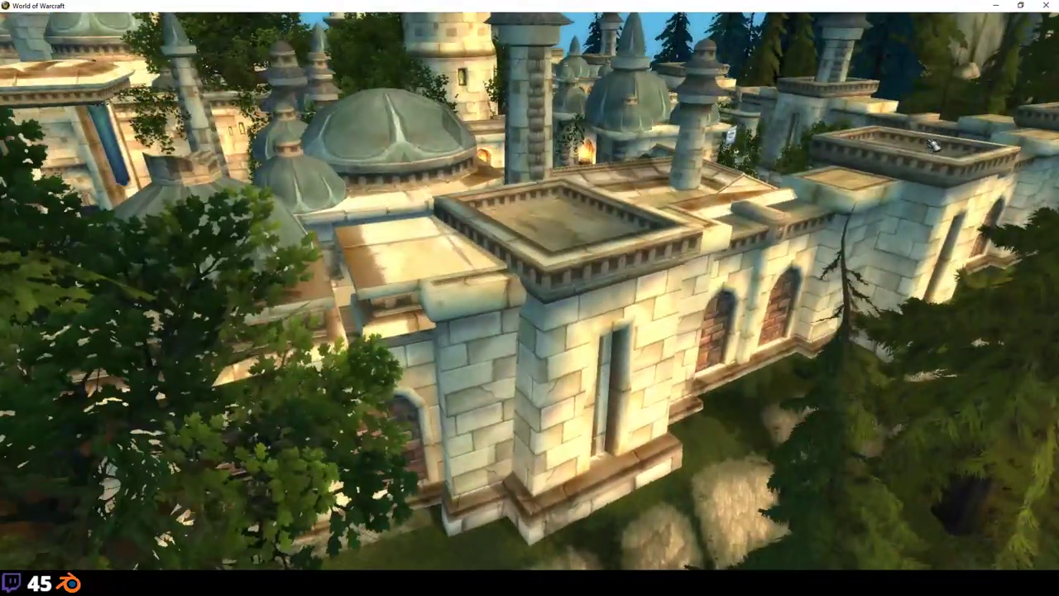
Step: Look over the courtyard, circle the fountain, and sweep past the statue to the banners
{"action": "left_click_drag", "start_coordinate": [523, 374], "coordinate": [524, 374]}
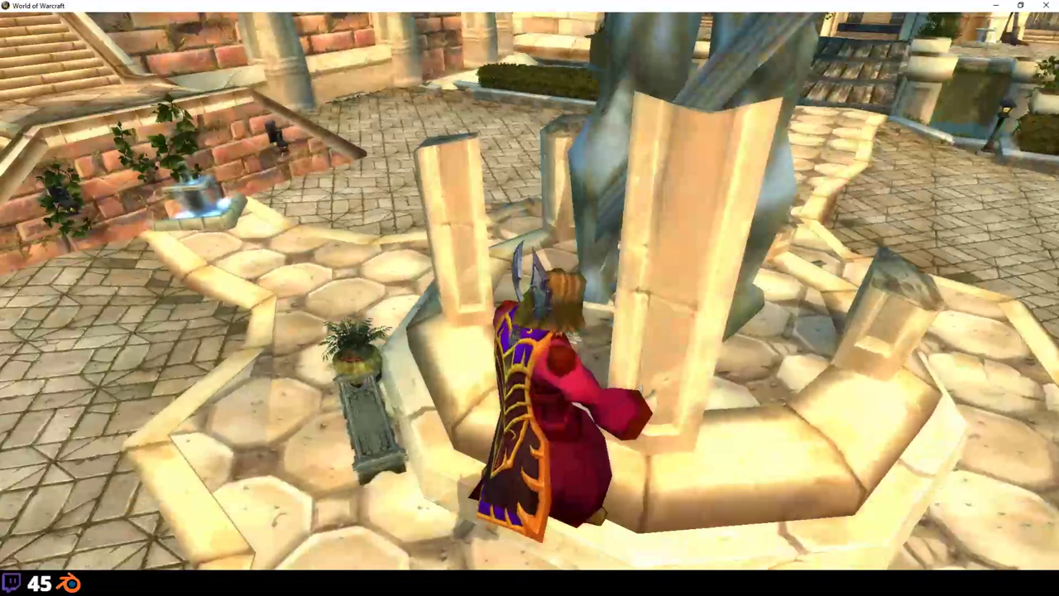
{"action": "right_click_drag", "start_coordinate": [618, 337], "coordinate": [617, 336]}
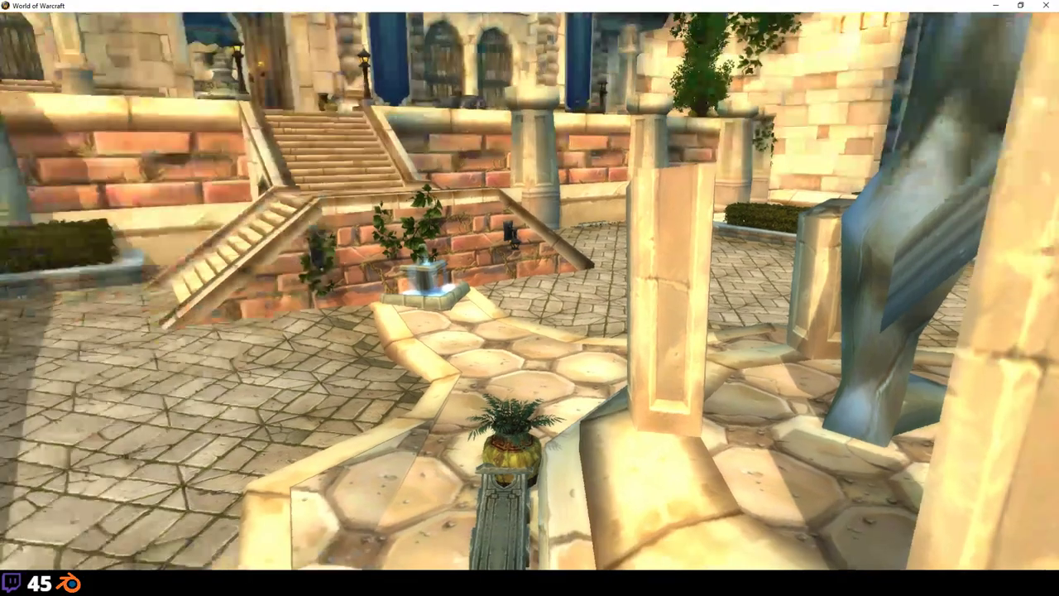
{"action": "right_click_drag", "start_coordinate": [41, 378], "coordinate": [42, 378]}
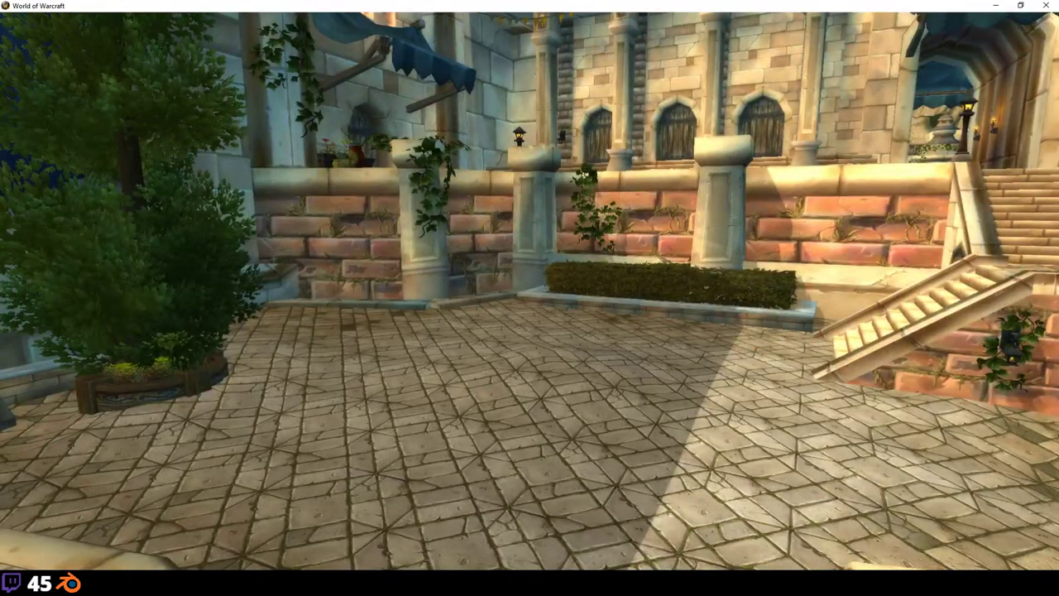
{"action": "key", "text": "w"}
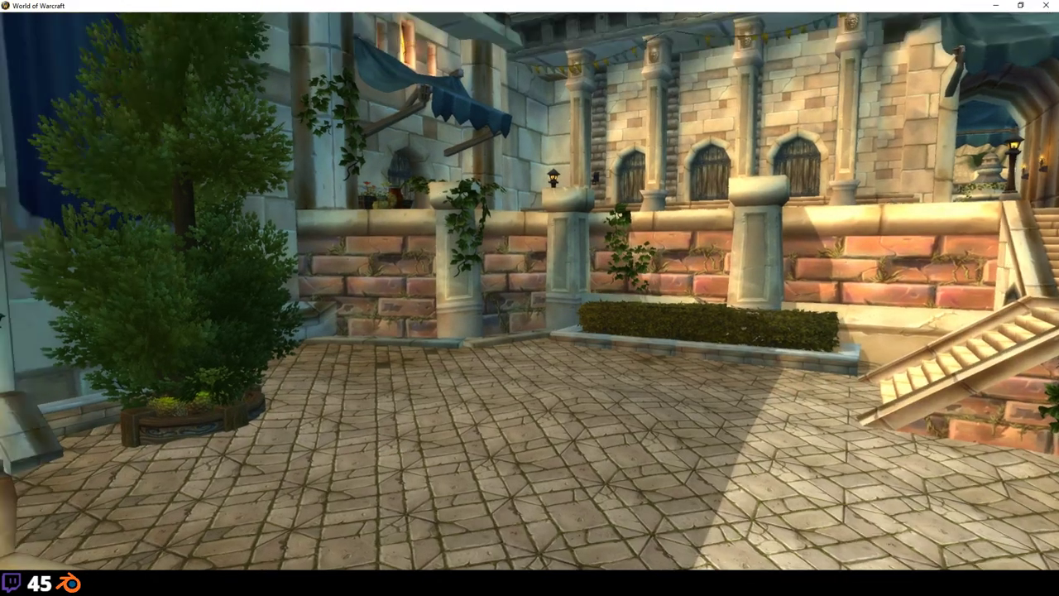
{"action": "key", "text": "d"}
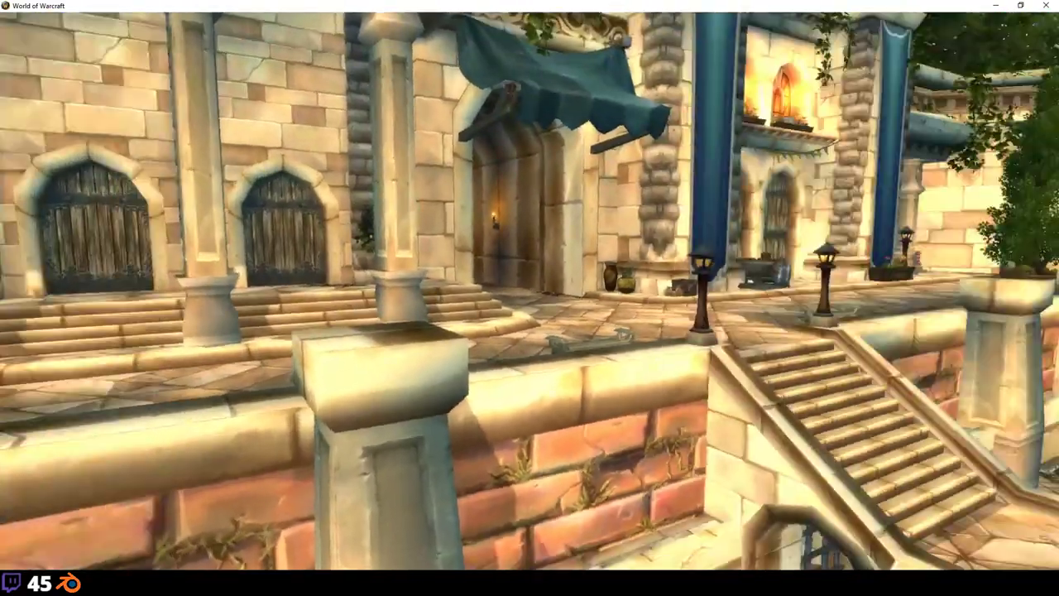
{"action": "right_click_drag", "start_coordinate": [24, 482], "coordinate": [25, 482]}
Step: Fly through the bannered building's corridor and courtyard to the hedge-lined path
{"action": "key", "text": "w"}
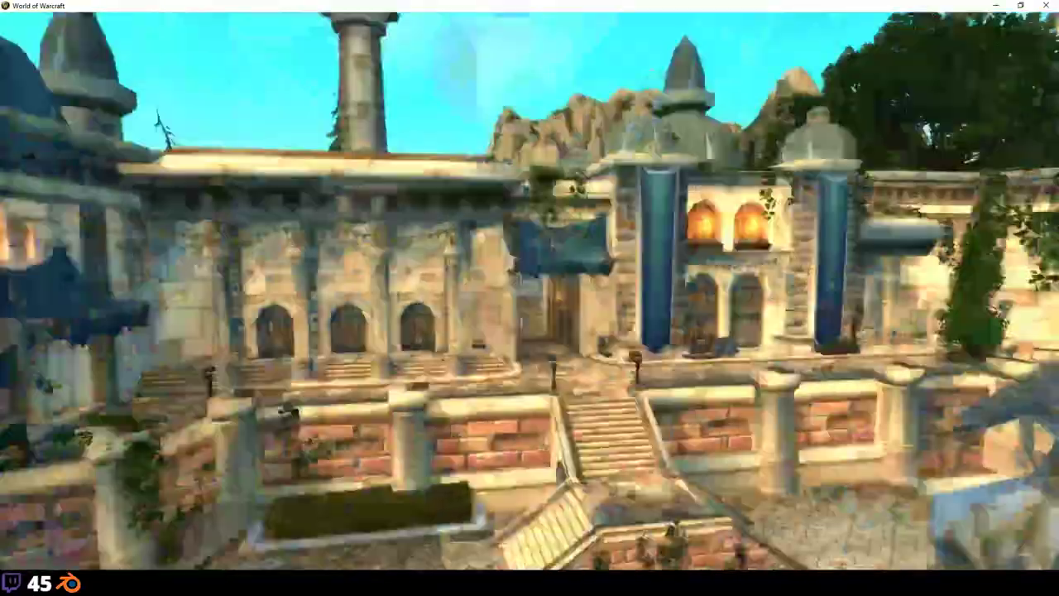
{"action": "key", "text": "w"}
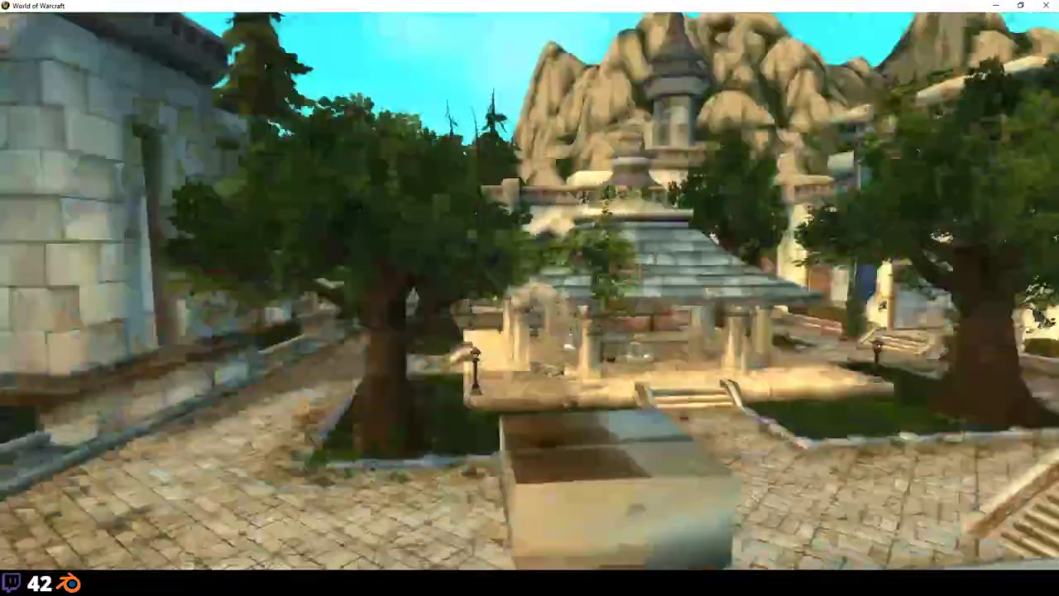
{"action": "key", "text": "w"}
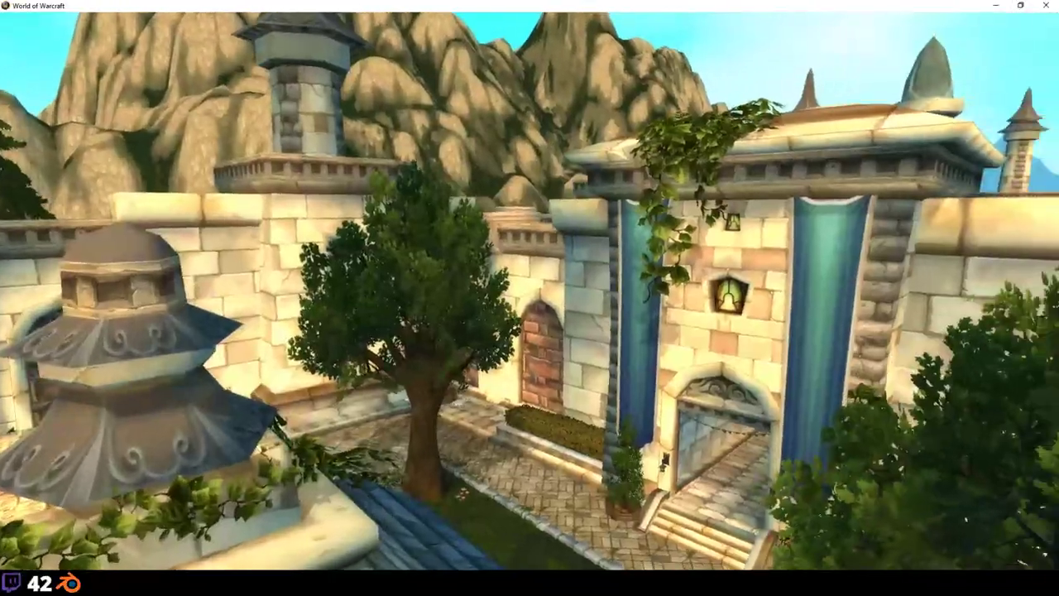
{"action": "key", "text": "w"}
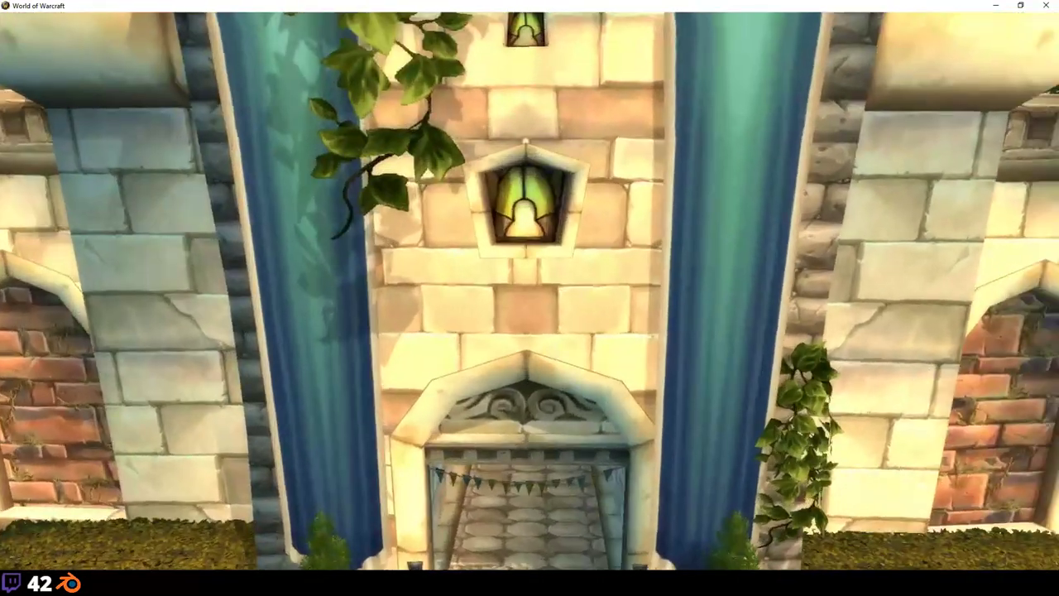
{"action": "key", "text": "w"}
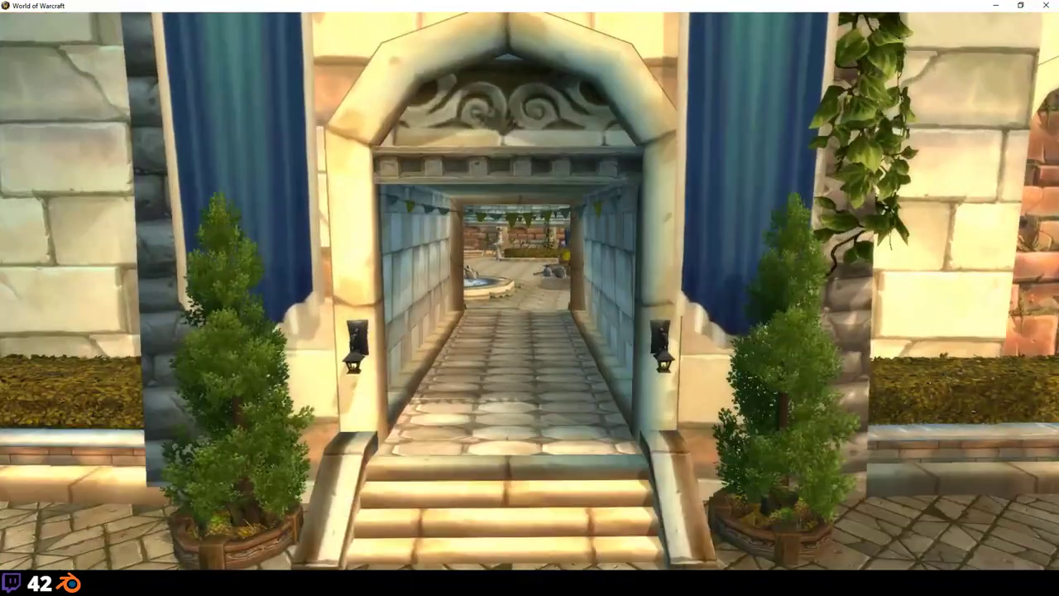
{"action": "key", "text": "w"}
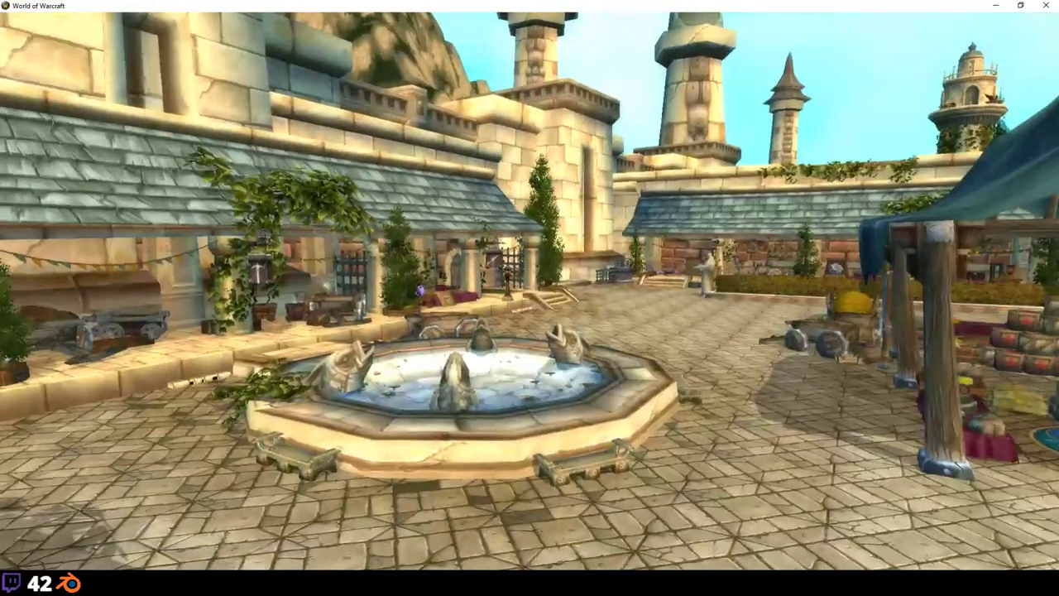
{"action": "key", "text": "w"}
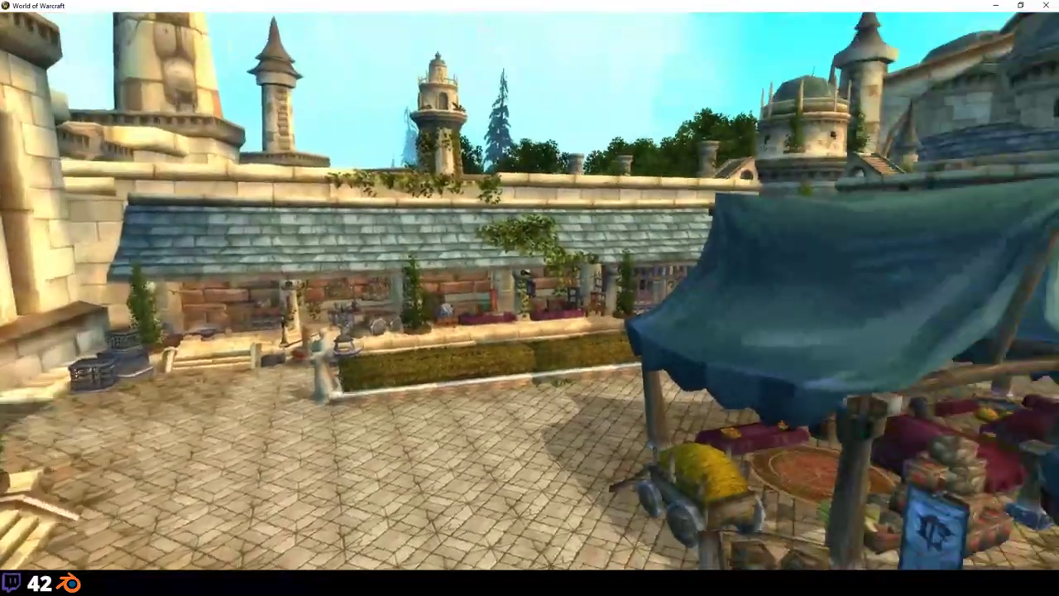
{"action": "key", "text": "w"}
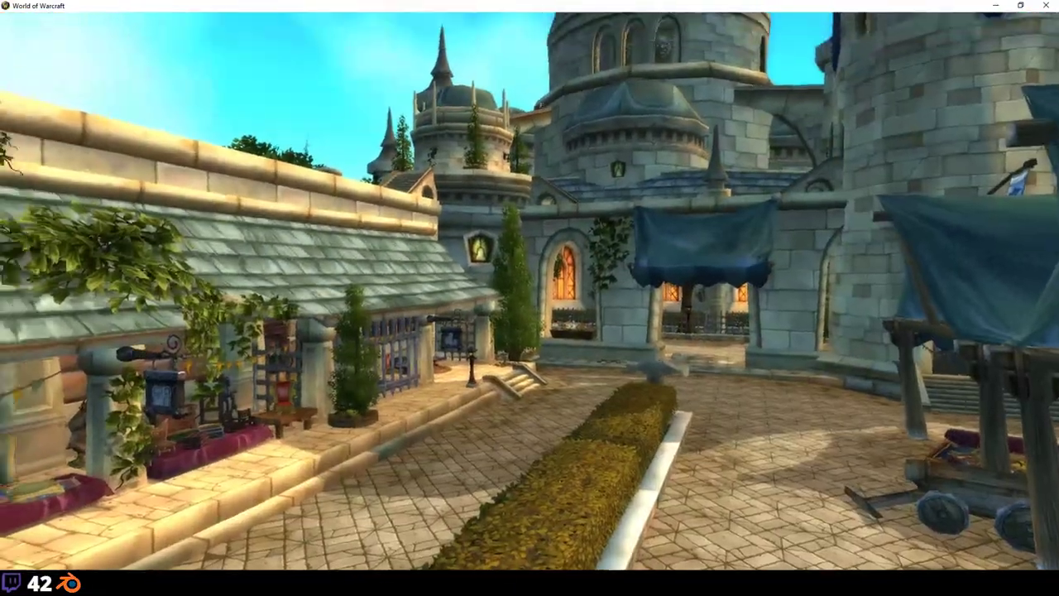
Step: Pass through the domed gate building's archway onto the street and toward the stone archways
{"action": "key", "text": "d"}
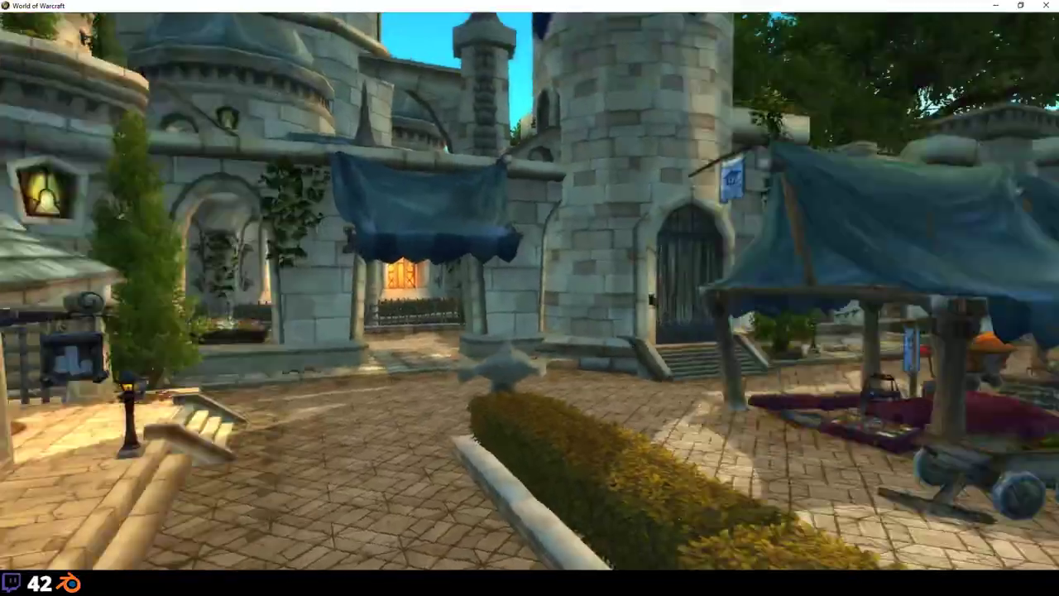
{"action": "key", "text": "a"}
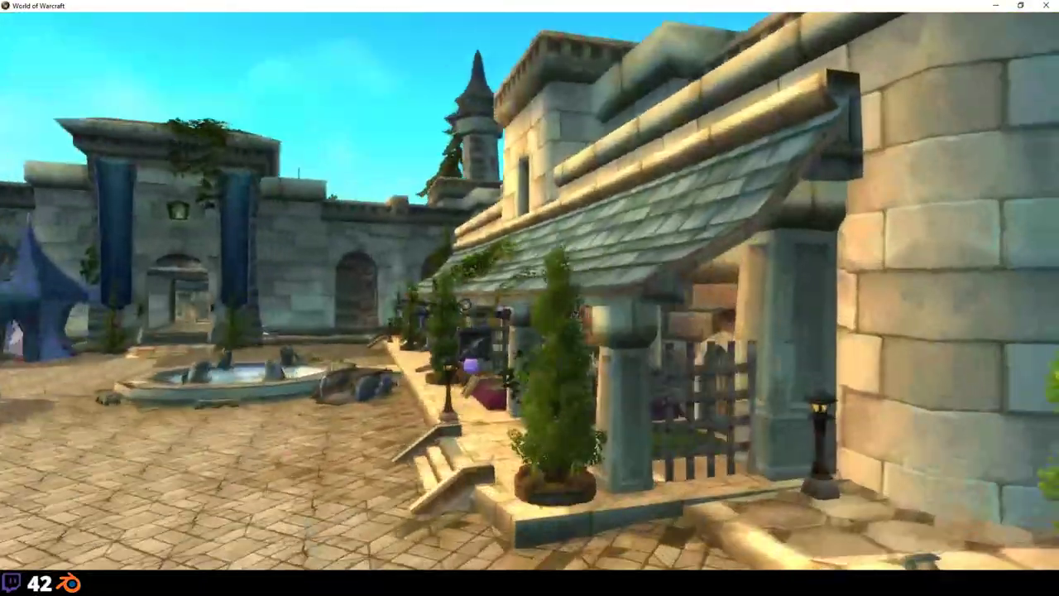
{"action": "key", "text": "d"}
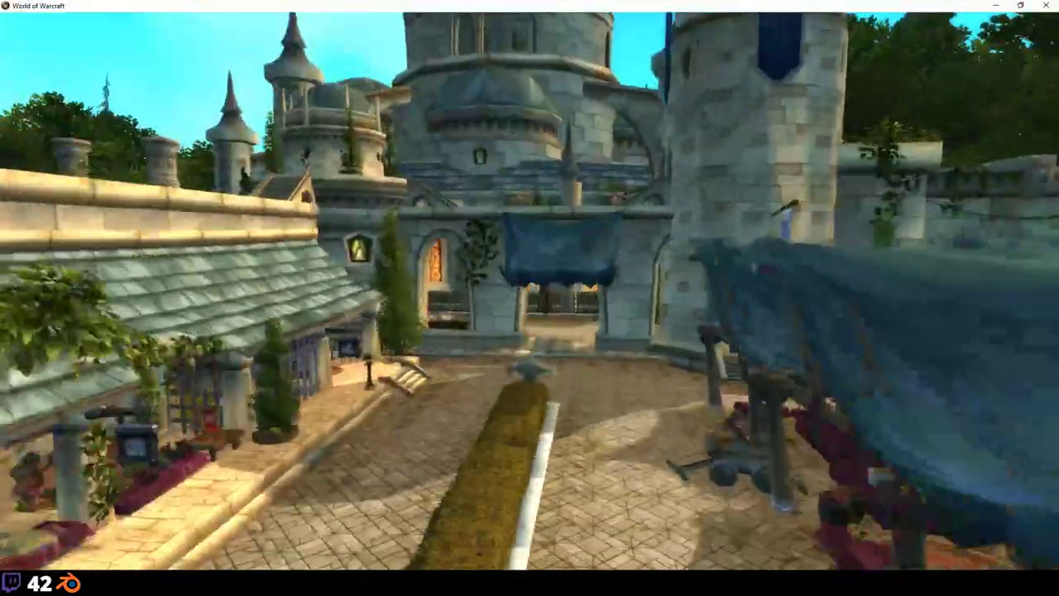
{"action": "key", "text": "w"}
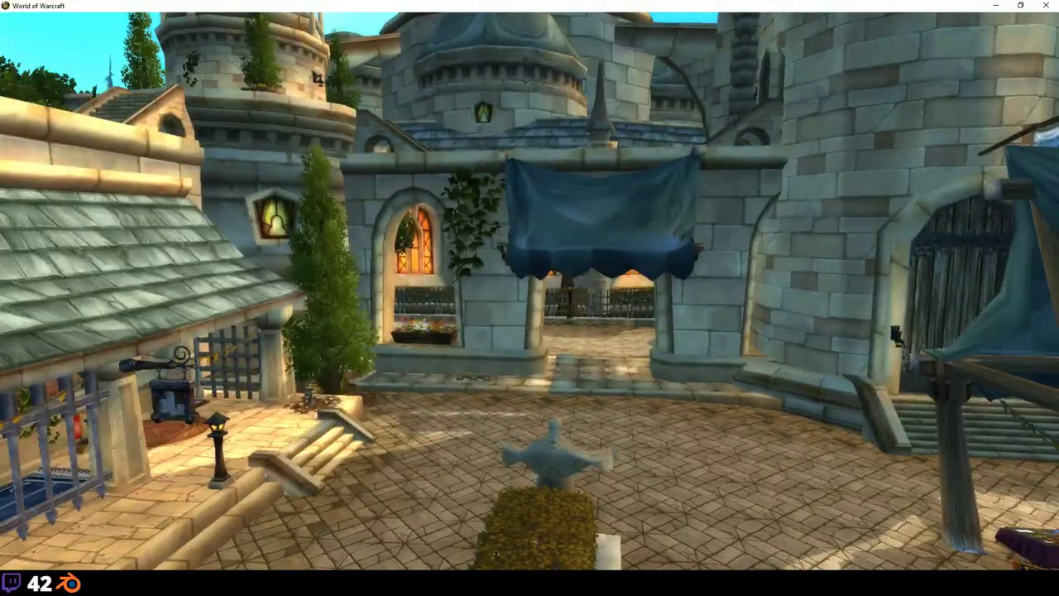
{"action": "key", "text": "w"}
{"action": "key", "text": "a"}
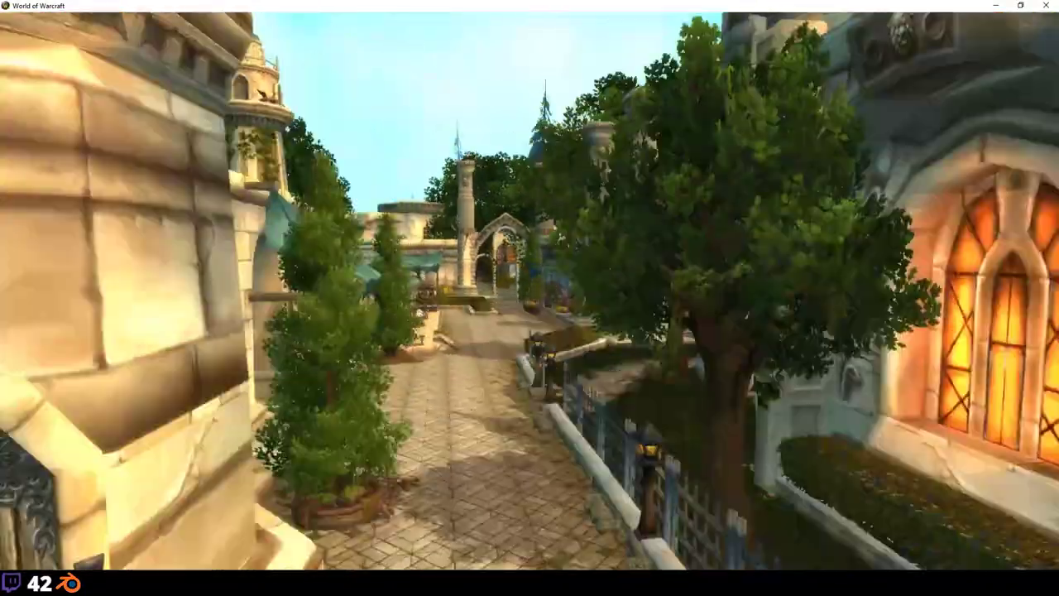
{"action": "key", "text": "w"}
{"action": "key", "text": "d"}
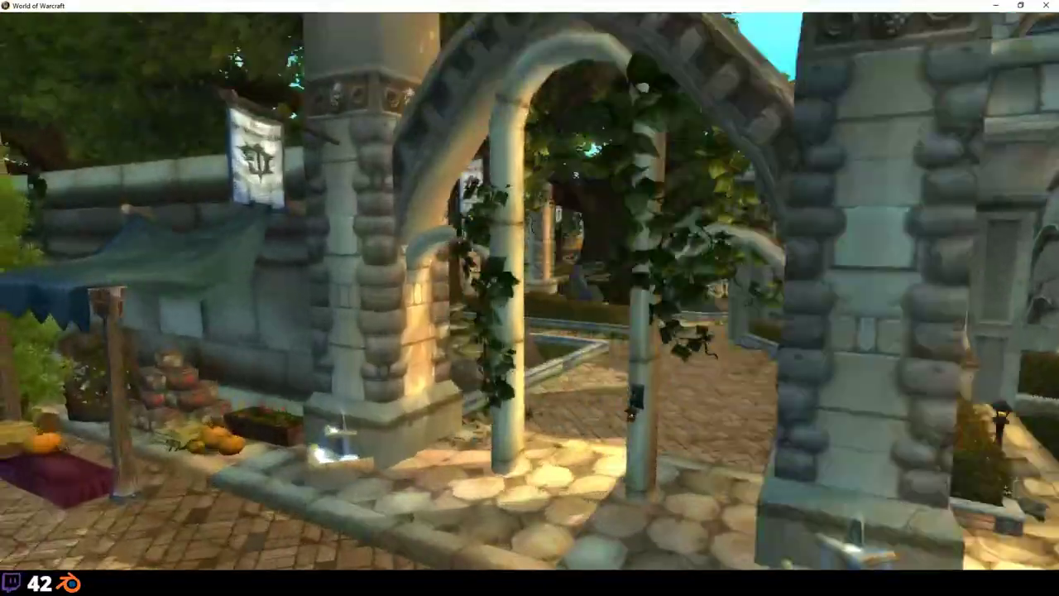
Step: Fly into the pillared pavilion and pull back for a wide market square view
{"action": "key", "text": "d"}
{"action": "key", "text": "w"}
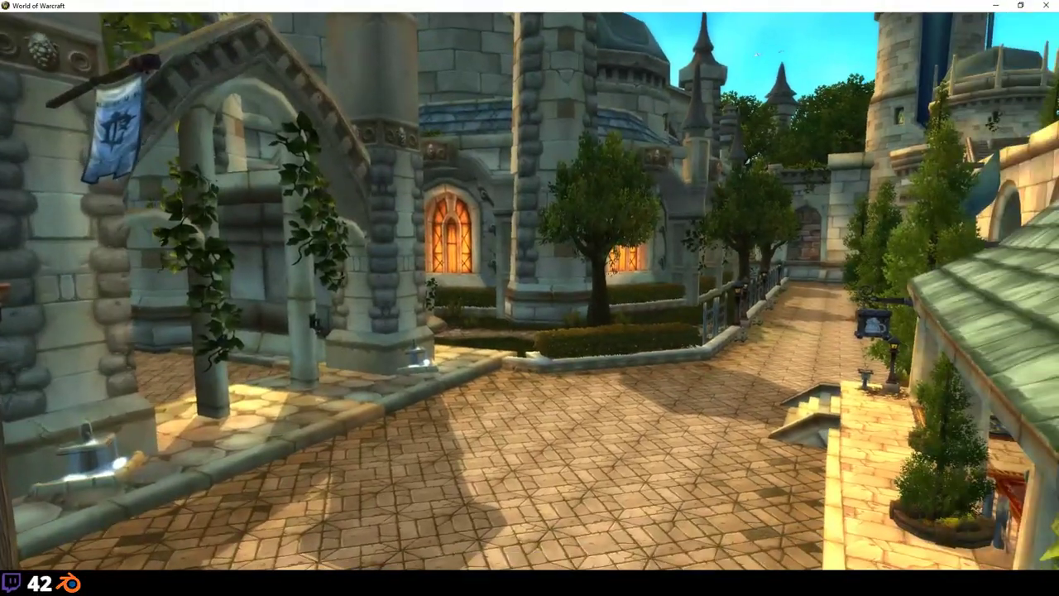
{"action": "key", "text": "a"}
{"action": "key", "text": "w"}
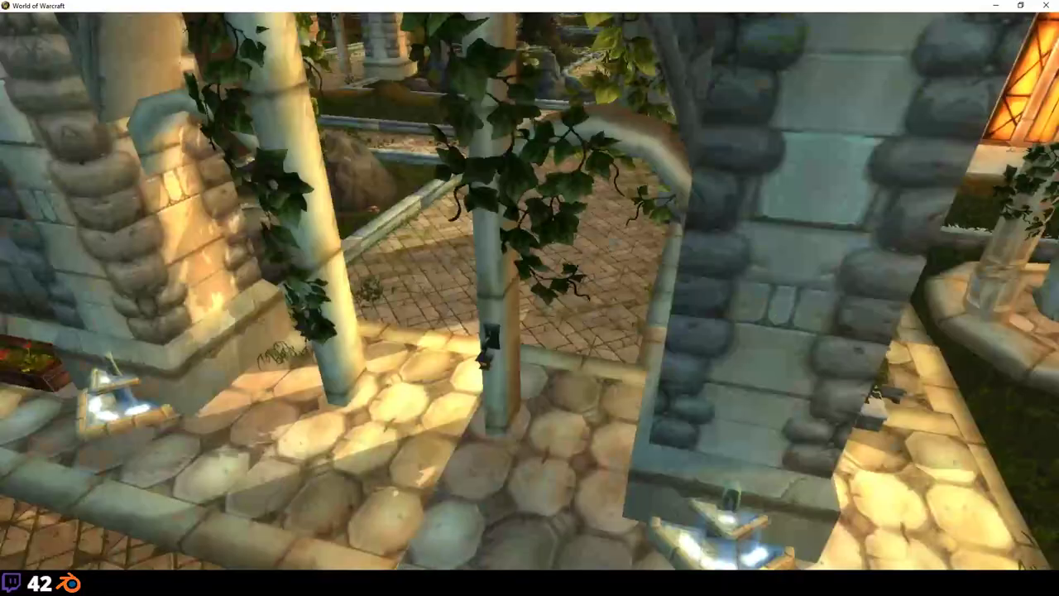
{"action": "key", "text": "w"}
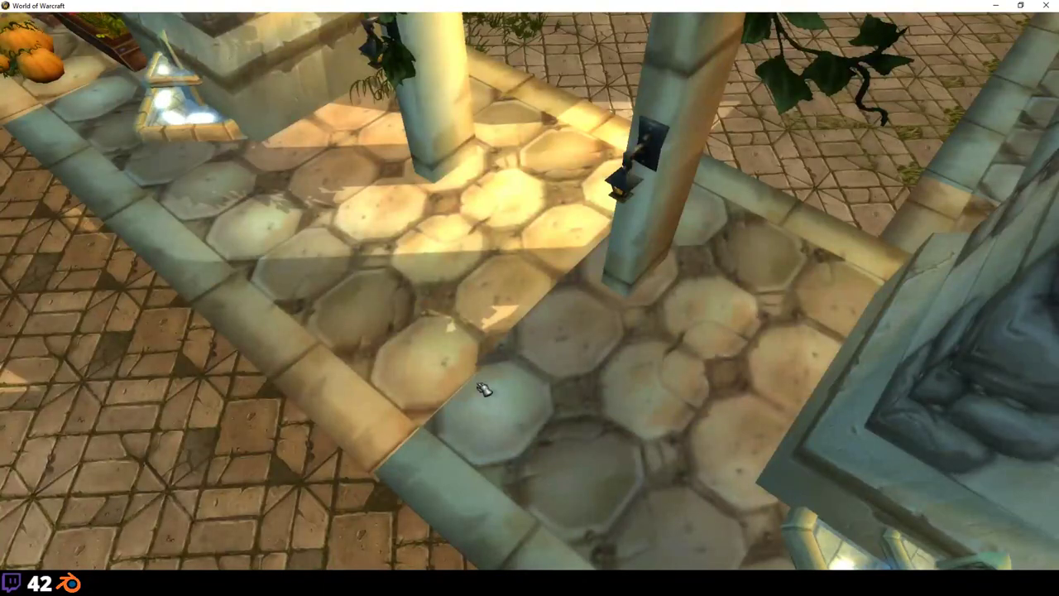
{"action": "key", "text": "a"}
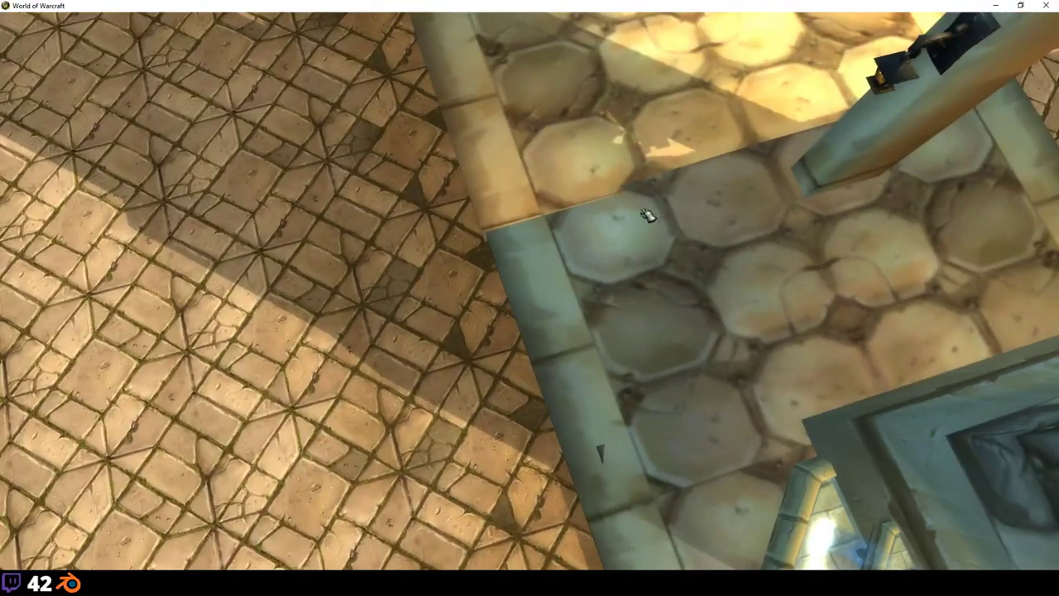
{"action": "right_click_drag", "start_coordinate": [647, 215], "coordinate": [492, 318]}
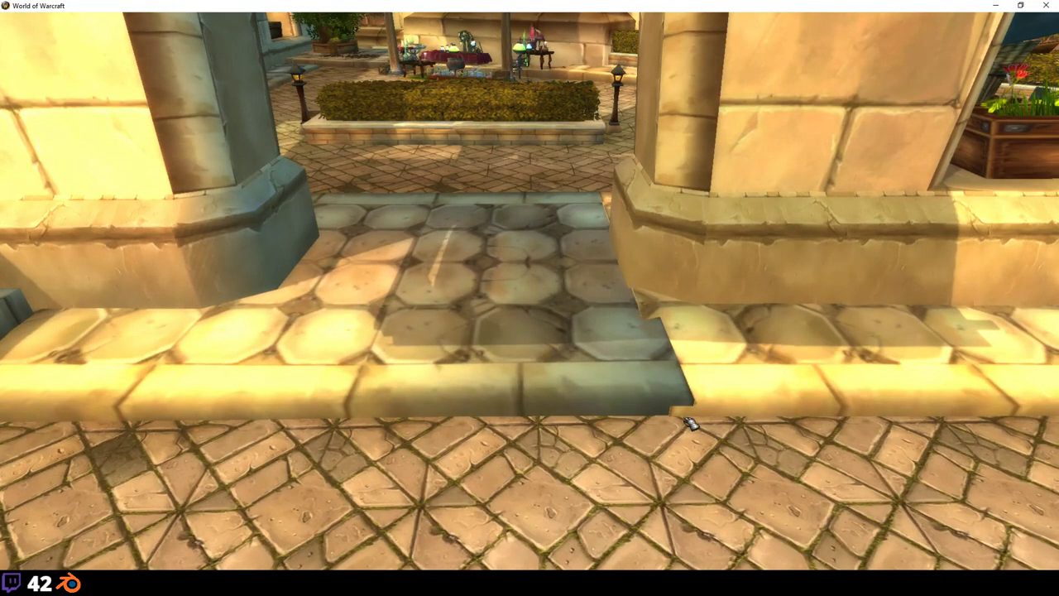
{"action": "right_click_drag", "start_coordinate": [689, 424], "coordinate": [464, 399]}
Step: Fly along the street and through the ivy archway into the courtyard
{"action": "key", "text": "w"}
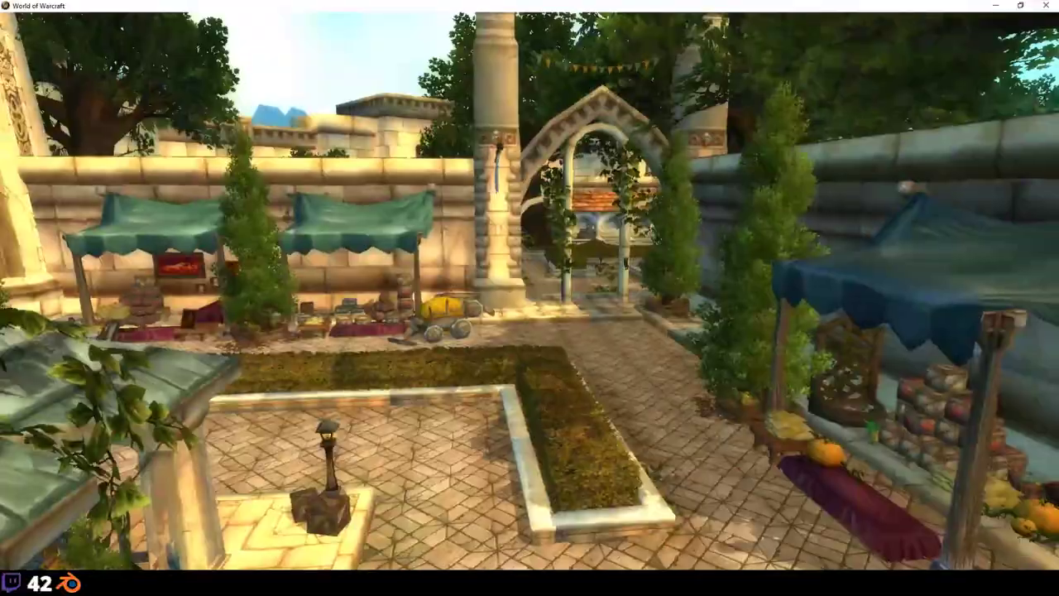
{"action": "key", "text": "w"}
{"action": "key", "text": "w"}
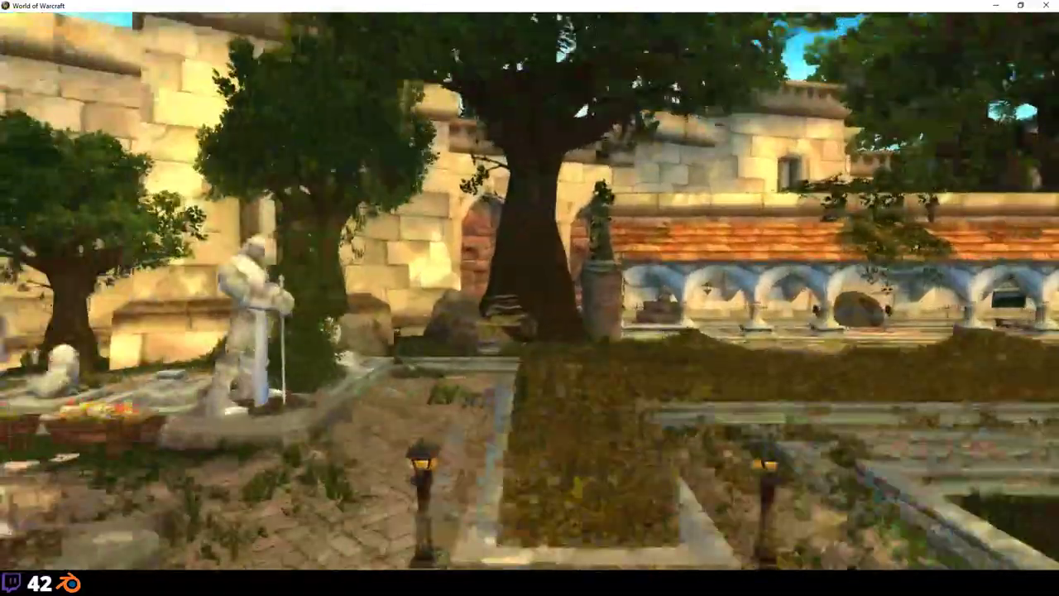
{"action": "mouse_move", "coordinate": [464, 399]}
{"action": "right_mouse_down"}
{"action": "mouse_move", "coordinate": [430, 396]}
{"action": "mouse_move", "coordinate": [579, 405]}
{"action": "mouse_move", "coordinate": [446, 402]}
{"action": "mouse_move", "coordinate": [546, 405]}
{"action": "mouse_move", "coordinate": [463, 403]}
{"action": "right_mouse_up"}
{"action": "key", "text": "w"}
{"action": "key", "text": "w"}
{"action": "key", "text": "w"}
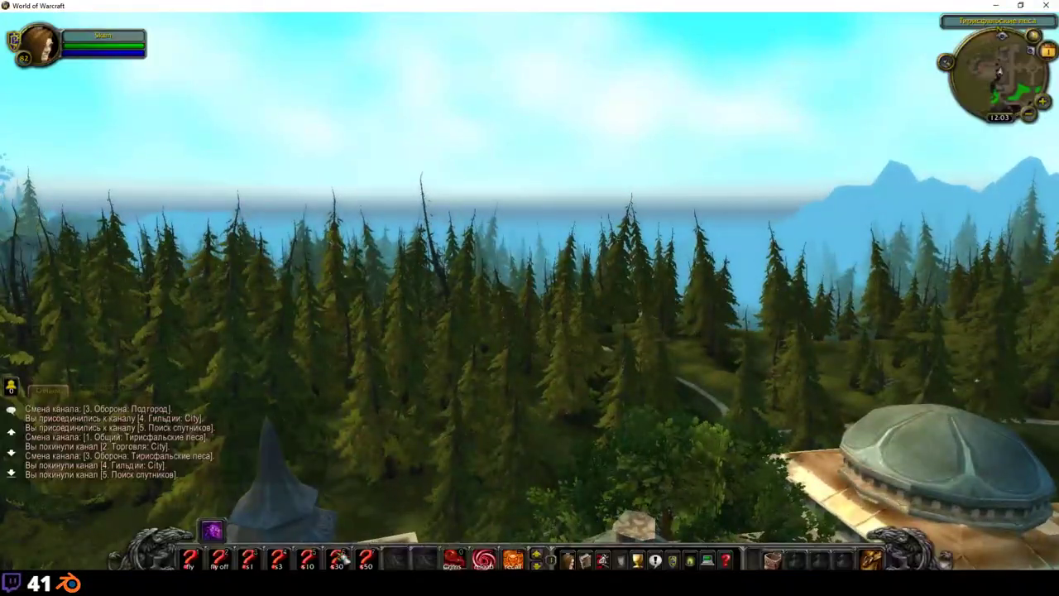
Step: Hide the game interface and fly past a blue-roofed village into the Tirisfal pine forest
{"action": "key", "text": "alt+z"}
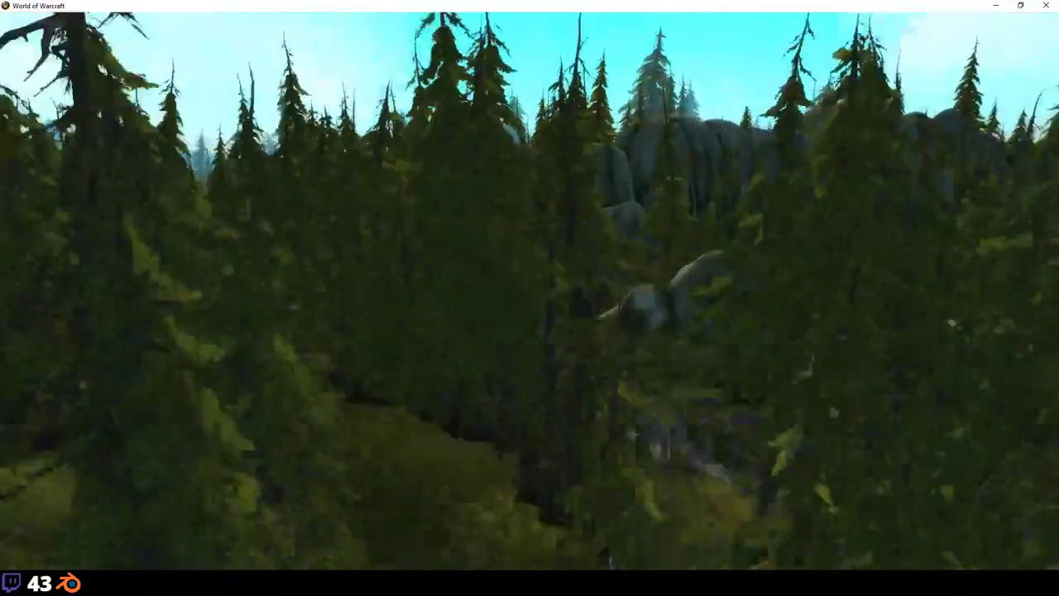
Step: Set speeds to 10.00, hide the interface, raise speeds to 30.00 and tilt the camera skyward
{"action": "left_click", "coordinate": [315, 560]}
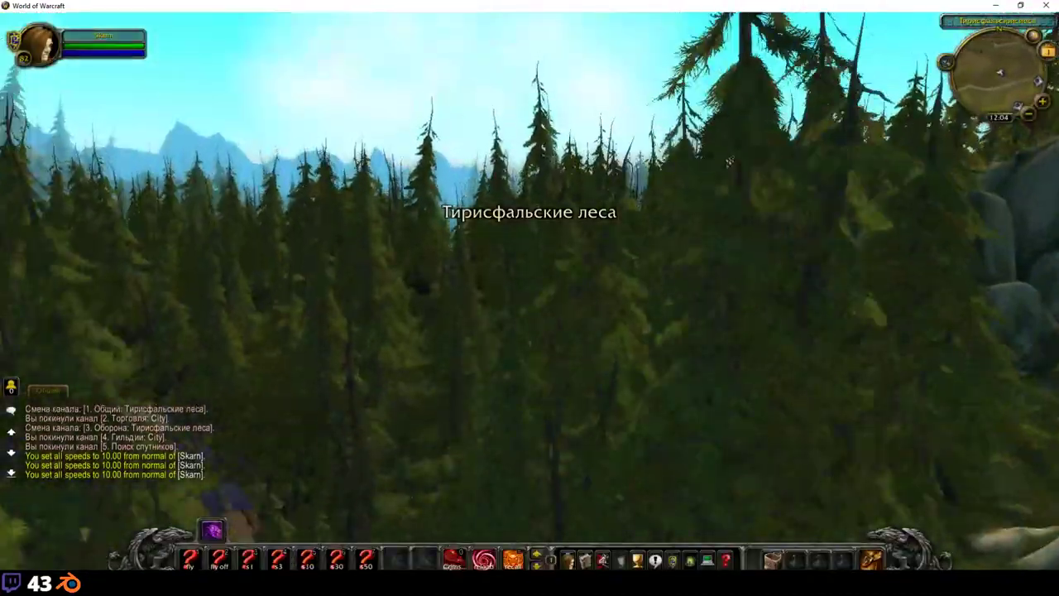
{"action": "key", "text": "alt+z"}
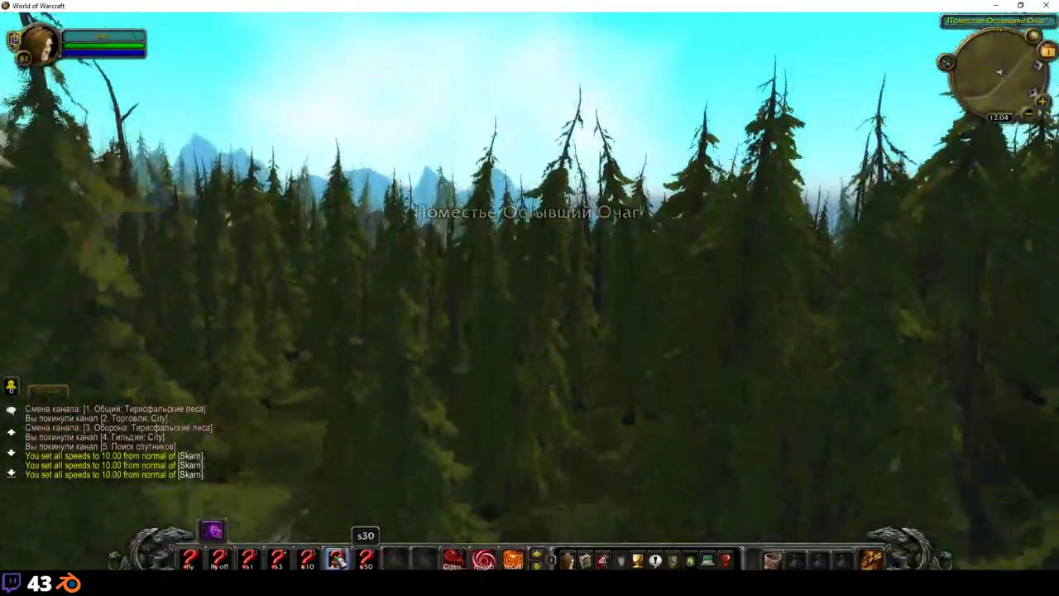
{"action": "key", "text": "6"}
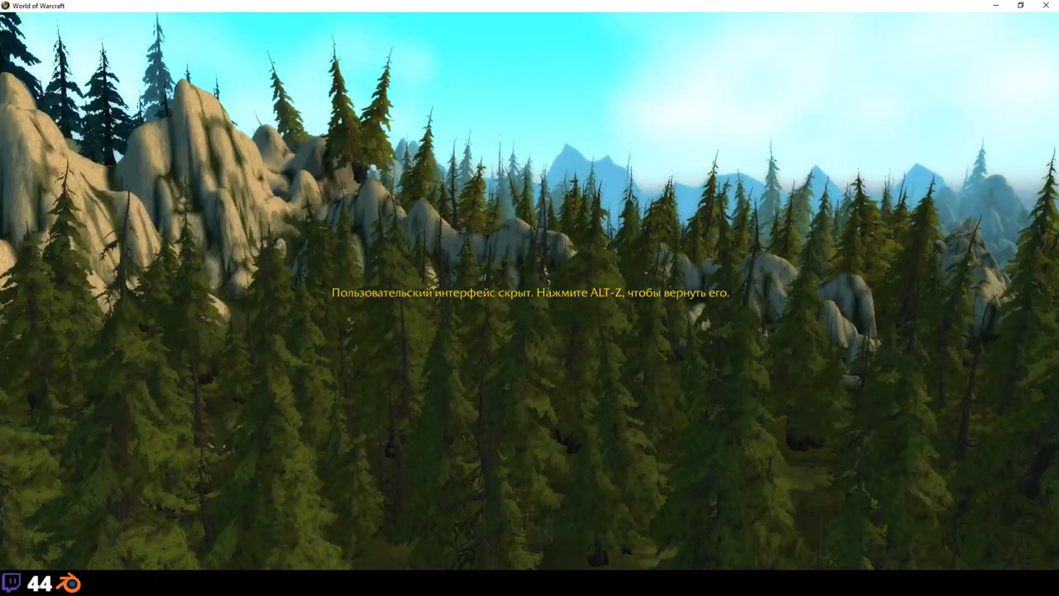
{"action": "left_click_drag", "start_coordinate": [372, 445], "coordinate": [372, 496]}
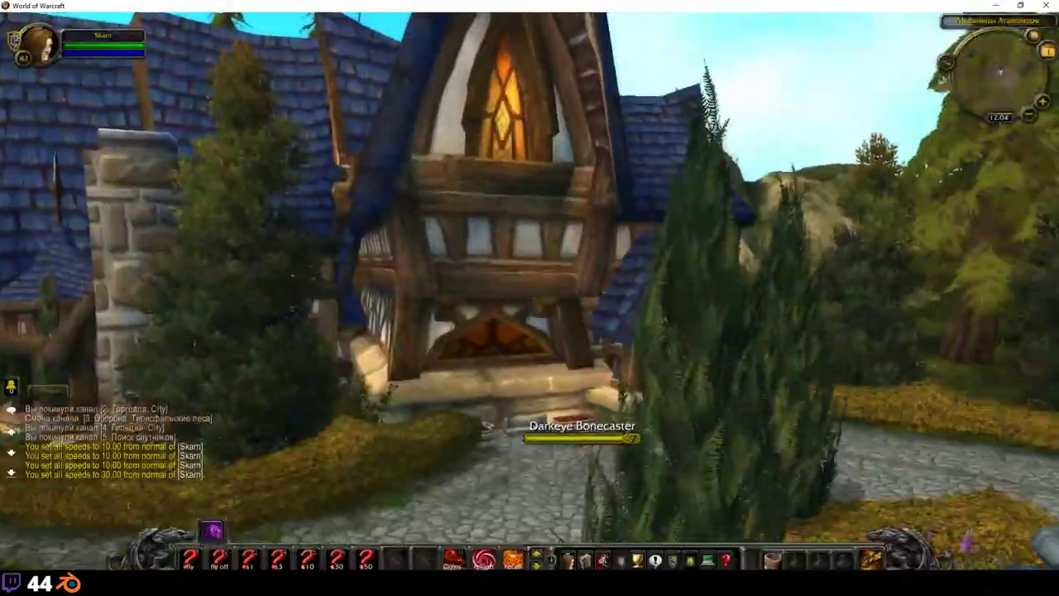
Step: Pan across the house and plaza with the interface toggled, then raise flying speed to 30
{"action": "key", "text": "alt+z"}
{"action": "key", "text": "alt+z"}
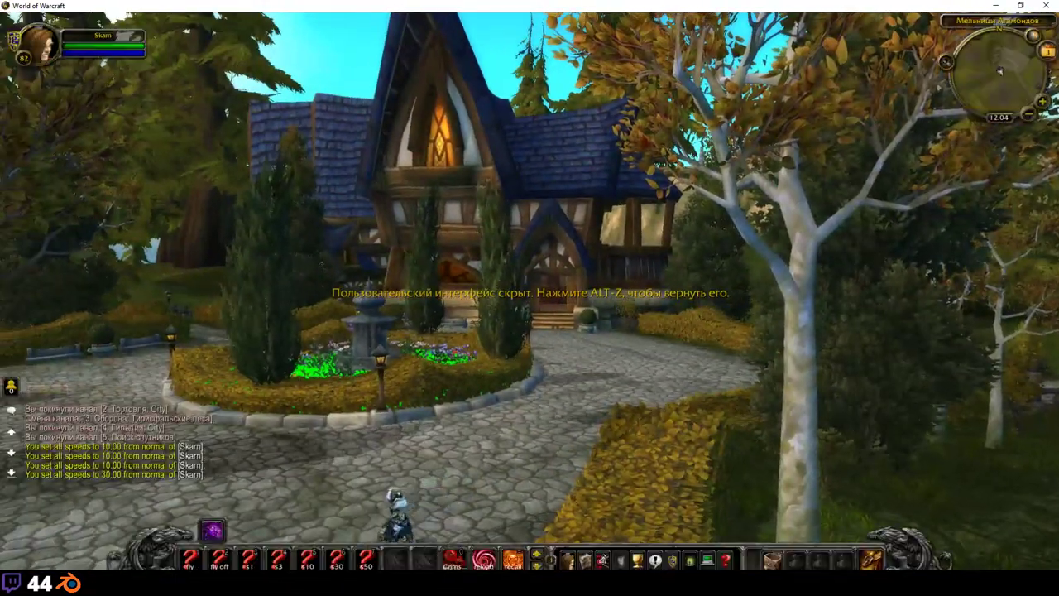
{"action": "key", "text": "a"}
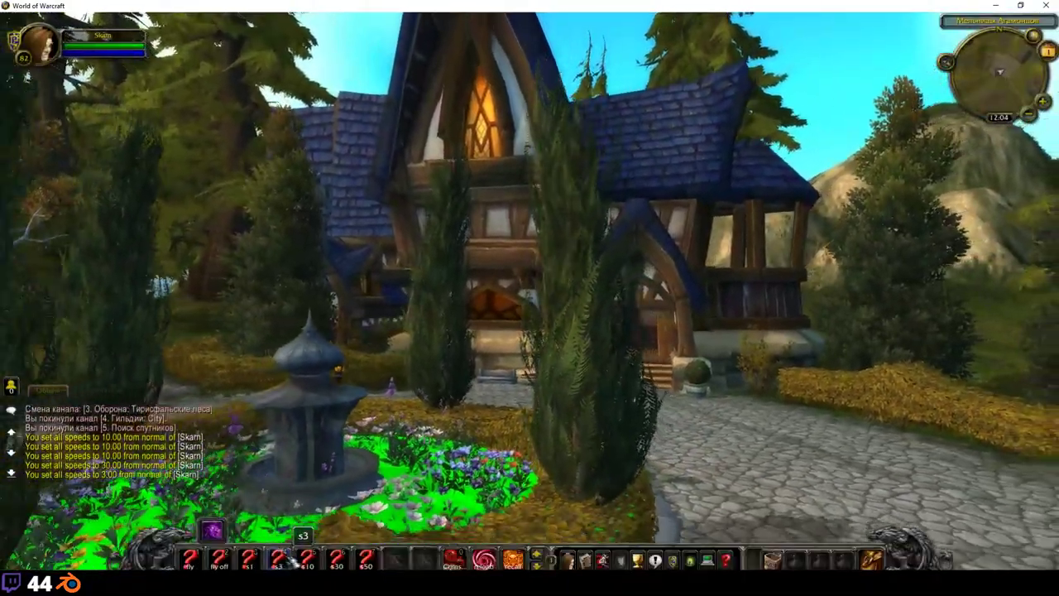
{"action": "key", "text": "alt+z"}
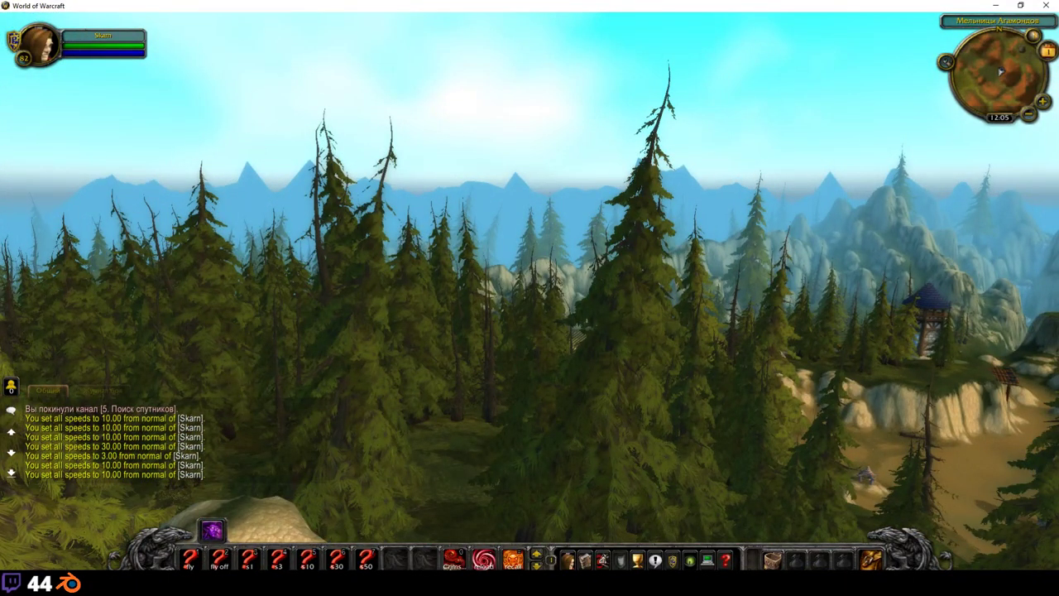
{"action": "key", "text": "alt+z"}
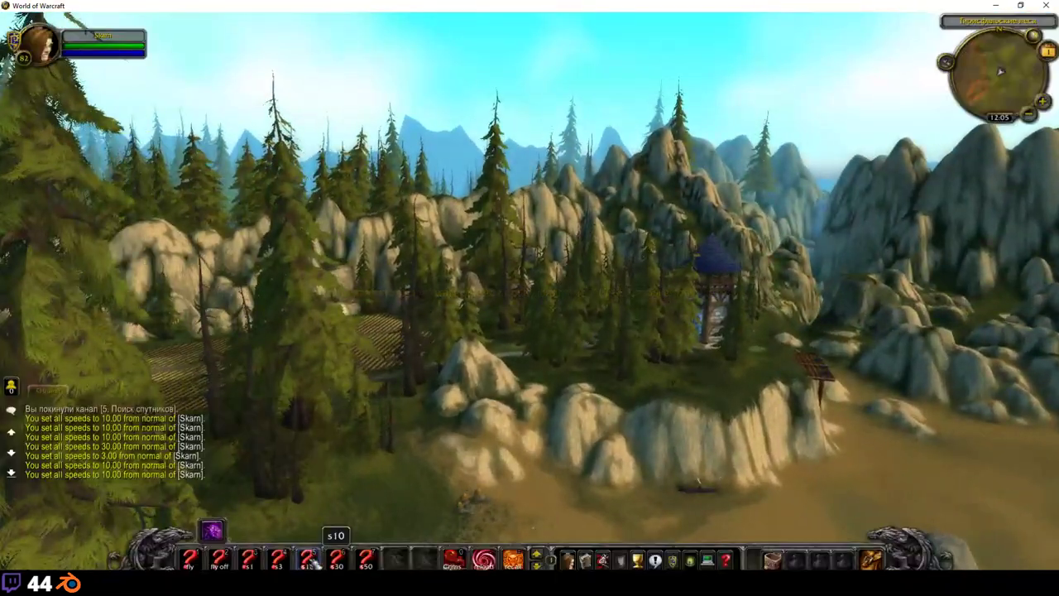
{"action": "left_click", "coordinate": [336, 560]}
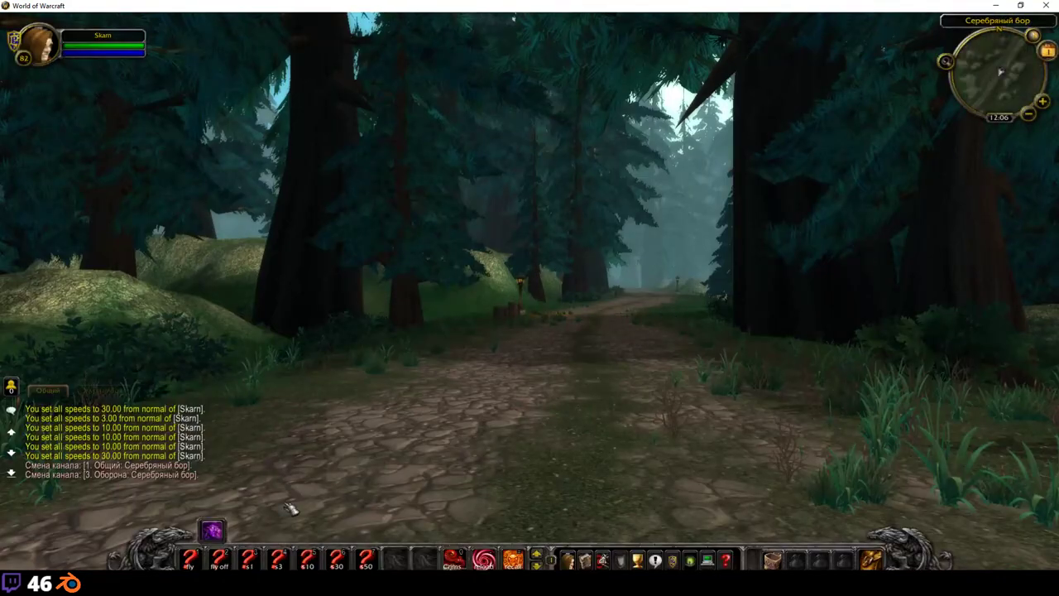
Step: Hide the interface and fly down the Silverpine road past the clock-tower village and windmill
{"action": "key", "text": "alt+z"}
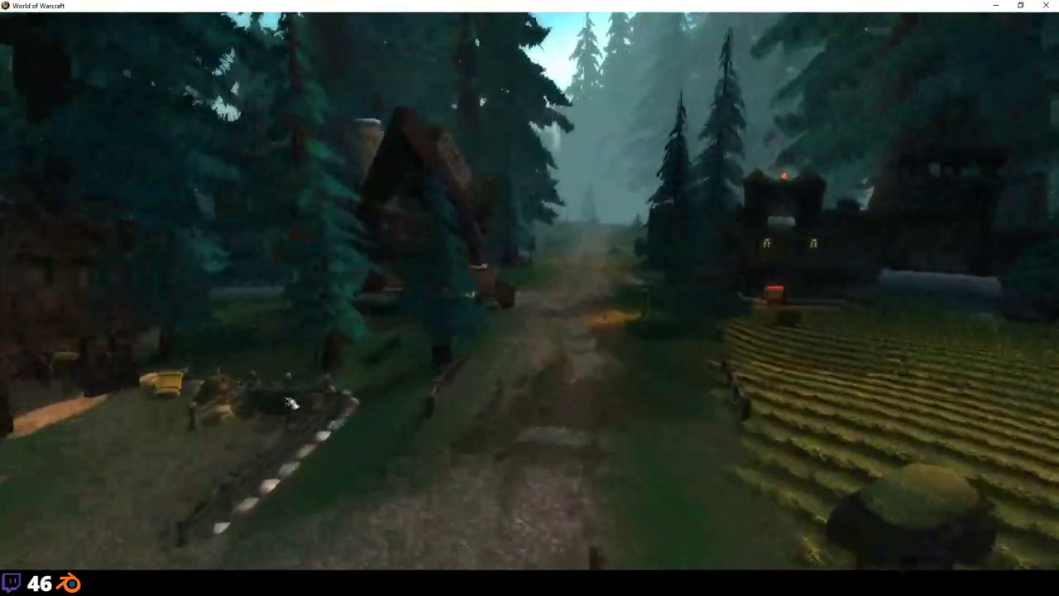
Step: Briefly show then hide the interface and keep flying until the client crashes with ERROR #132
{"action": "key", "text": "alt+z"}
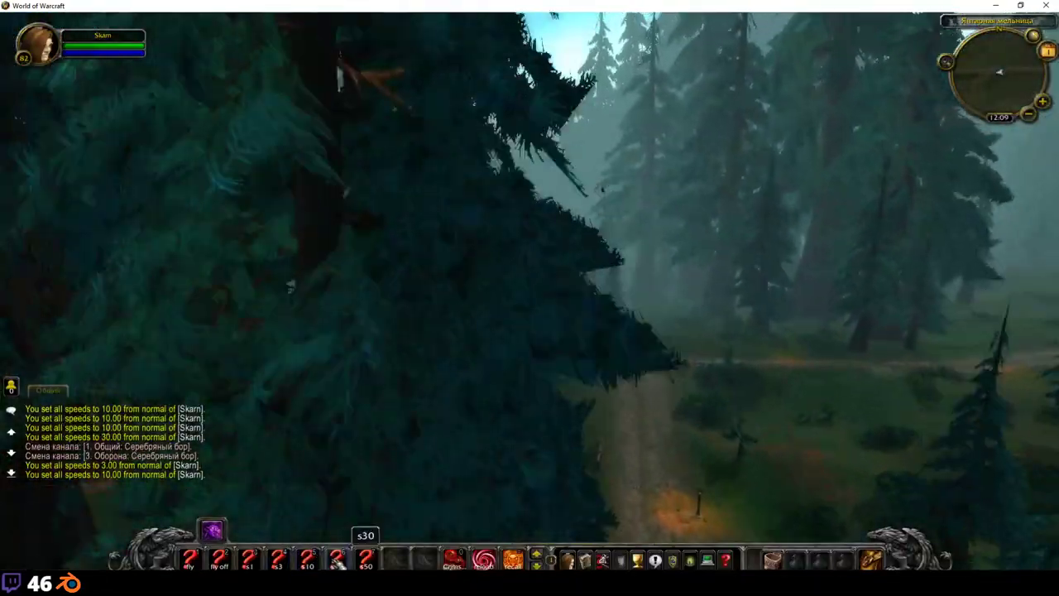
{"action": "key", "text": "alt+z"}
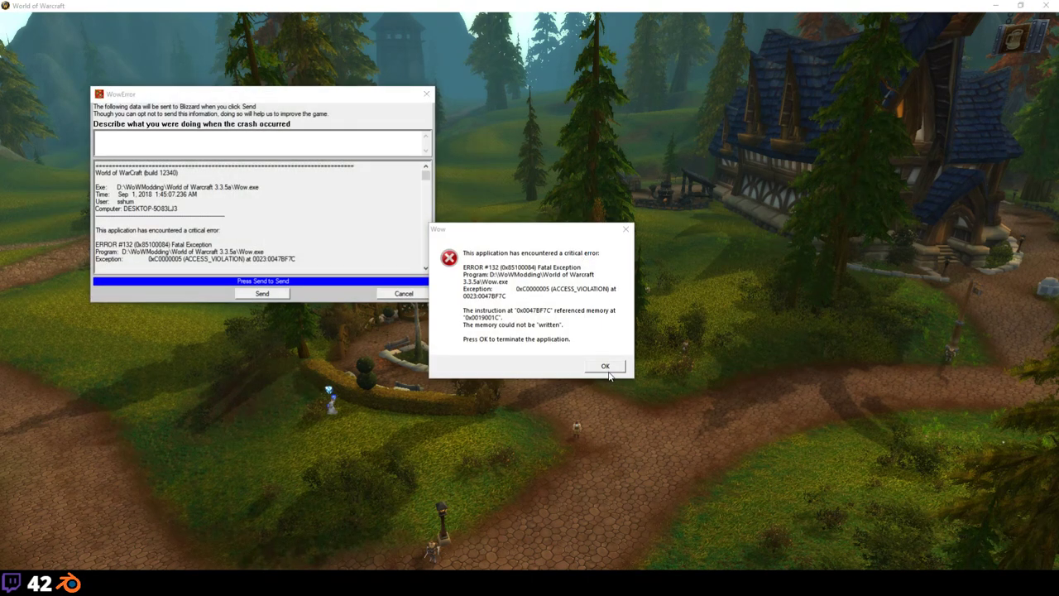
Step: Close the crash error, relaunch and log back in, then cancel the crash report
{"action": "left_click", "coordinate": [606, 369]}
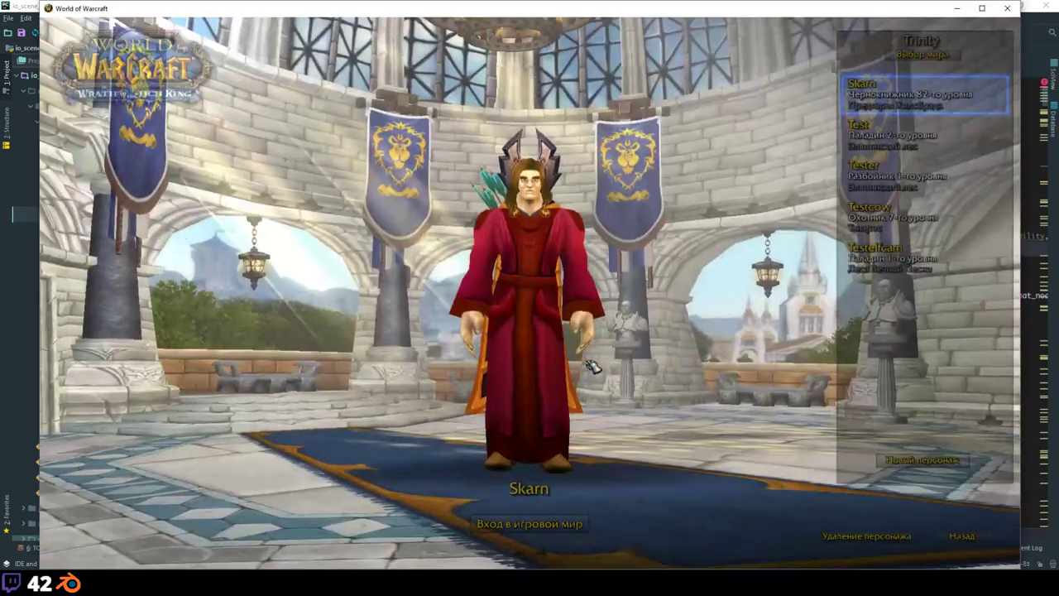
{"action": "key", "text": "Return"}
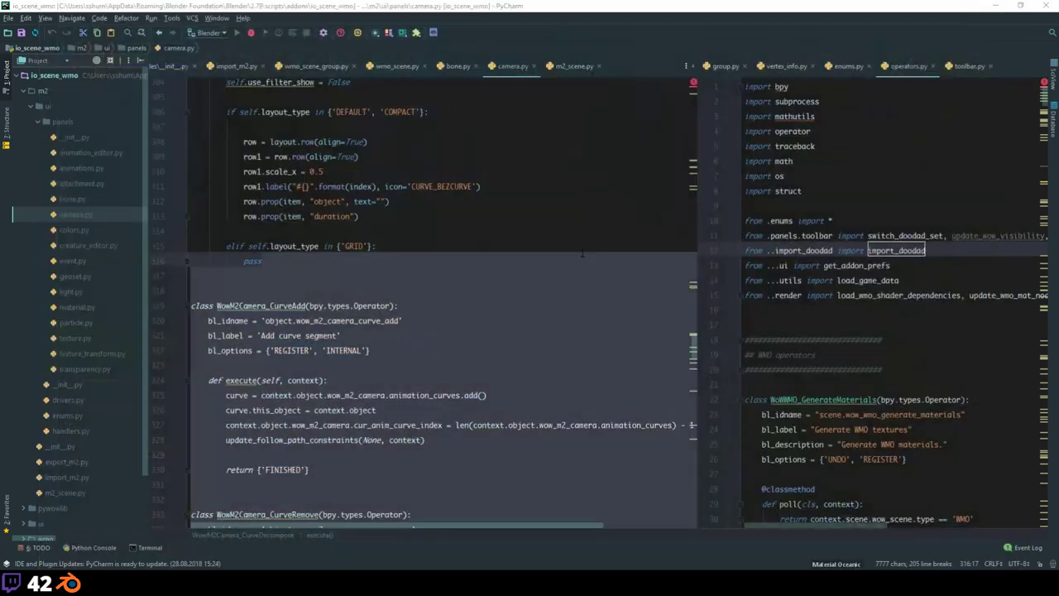
{"action": "left_click", "coordinate": [447, 321]}
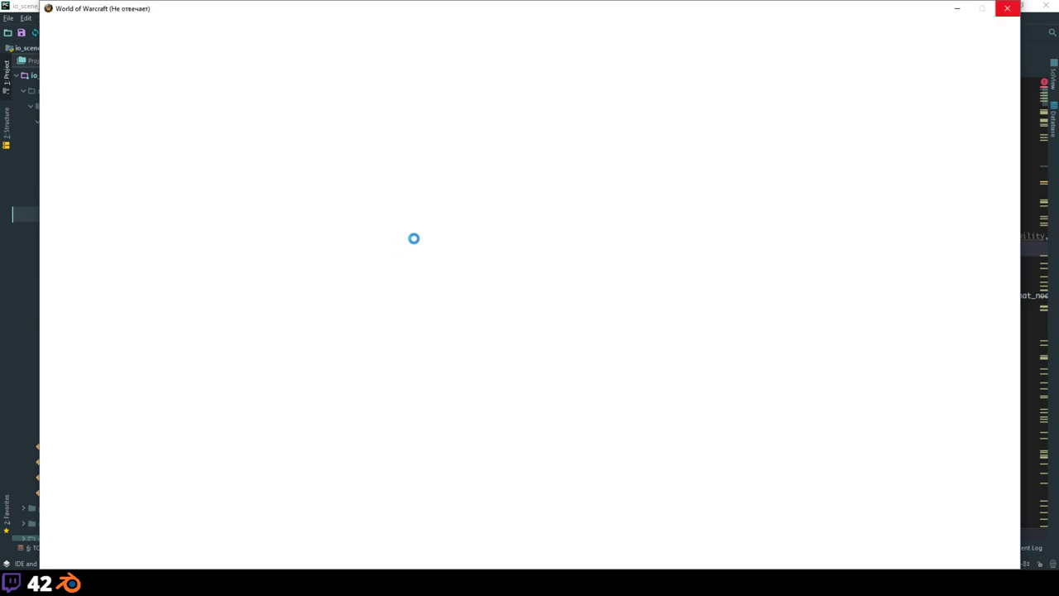
Step: Log in with the account password, then dismiss the crash error that closes the game
{"action": "type", "text": "***"}
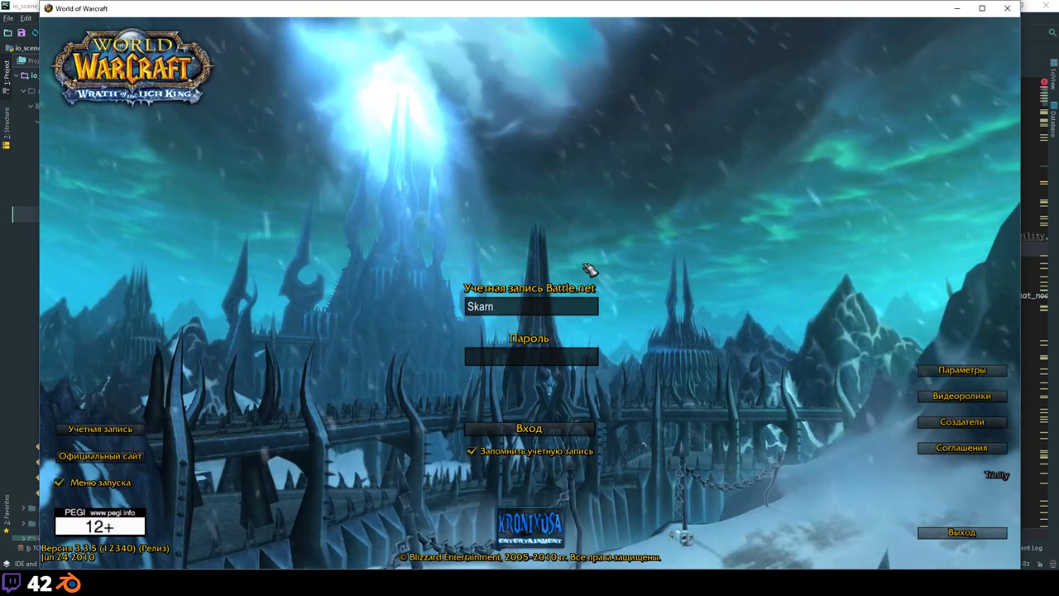
{"action": "key", "text": "Return"}
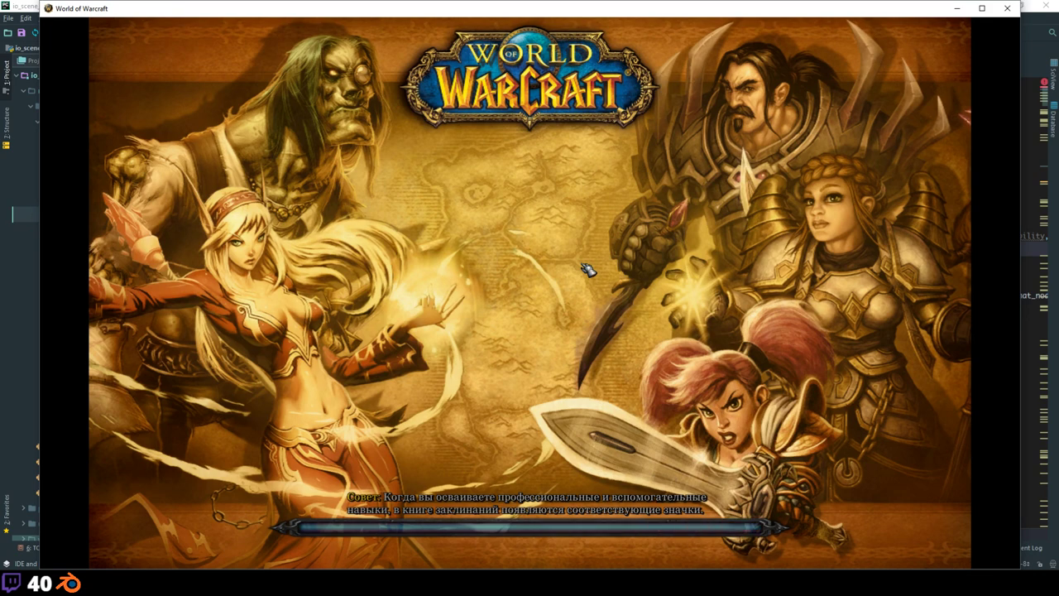
{"action": "left_click", "coordinate": [604, 364]}
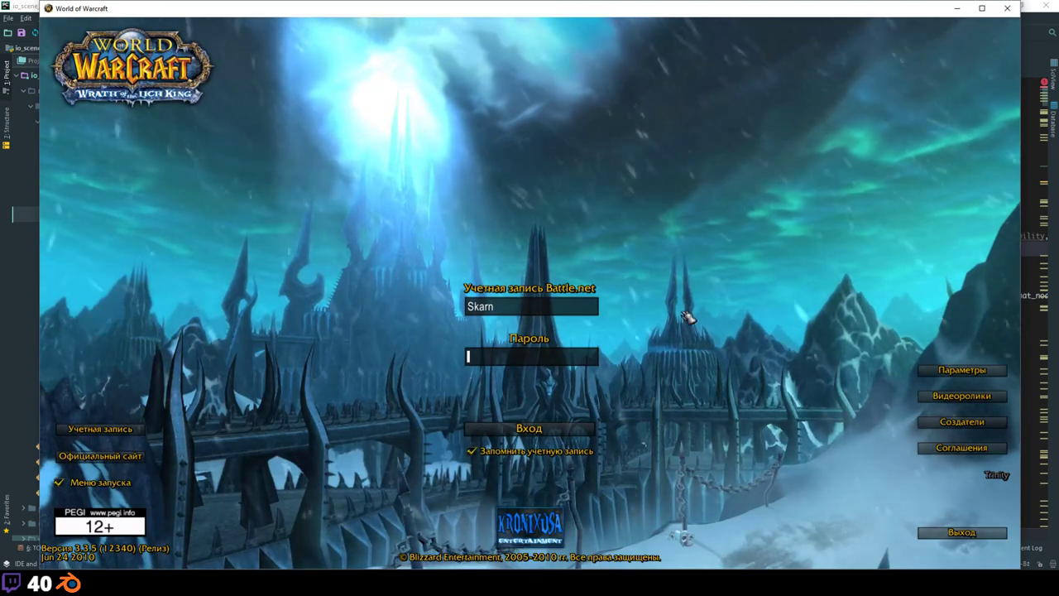
Step: Log in again with the password and cancel the crash report after the ERROR #132 crash
{"action": "type", "text": "****"}
{"action": "key", "text": "Return"}
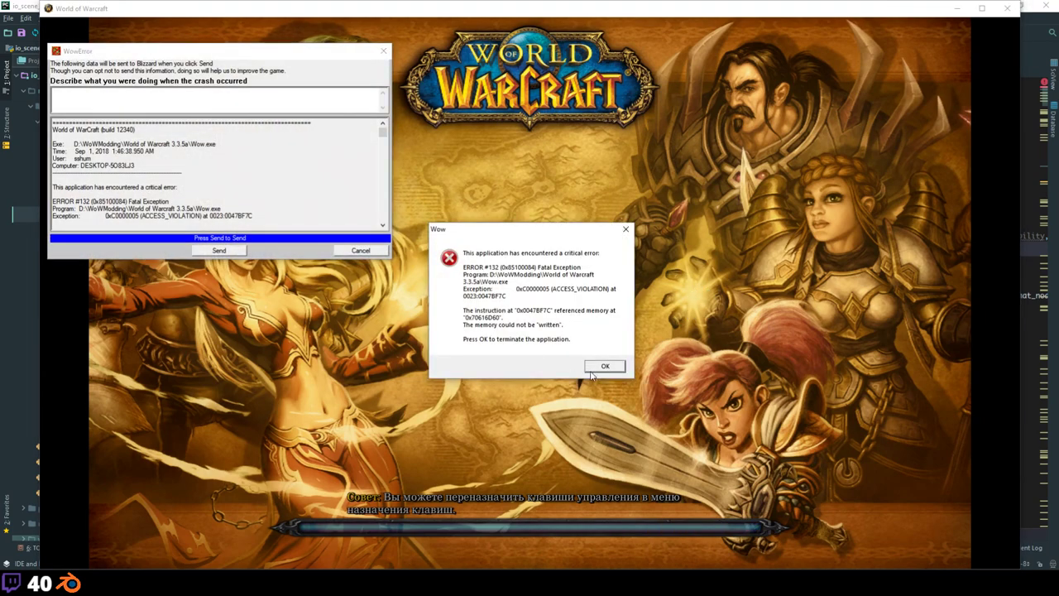
{"action": "left_click", "coordinate": [362, 250]}
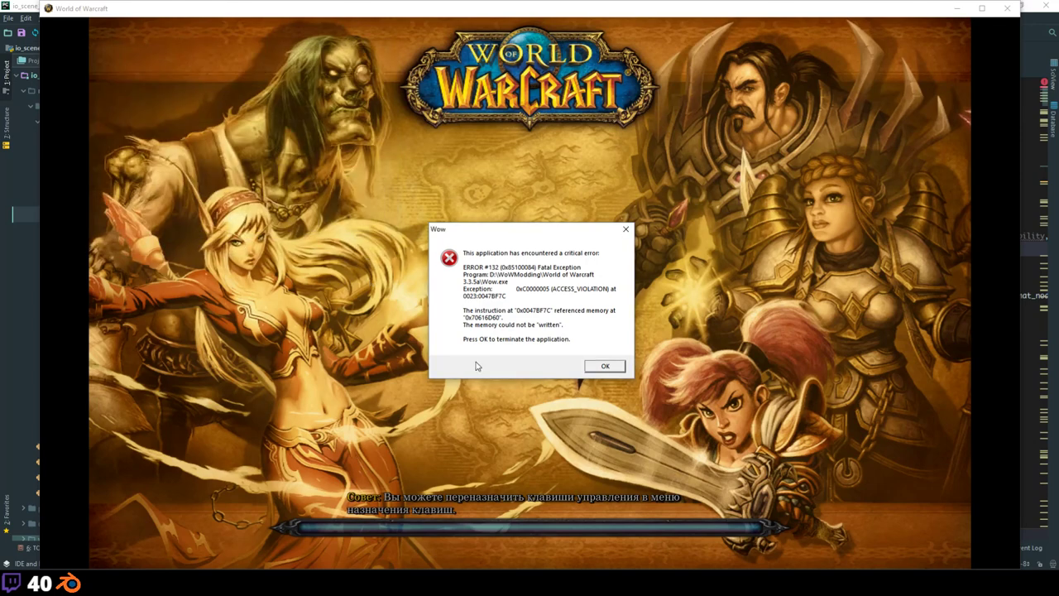
Step: Relaunch, log in, enter the world as Test, then dismiss the ERROR #134 crash and report
{"action": "left_click", "coordinate": [611, 365]}
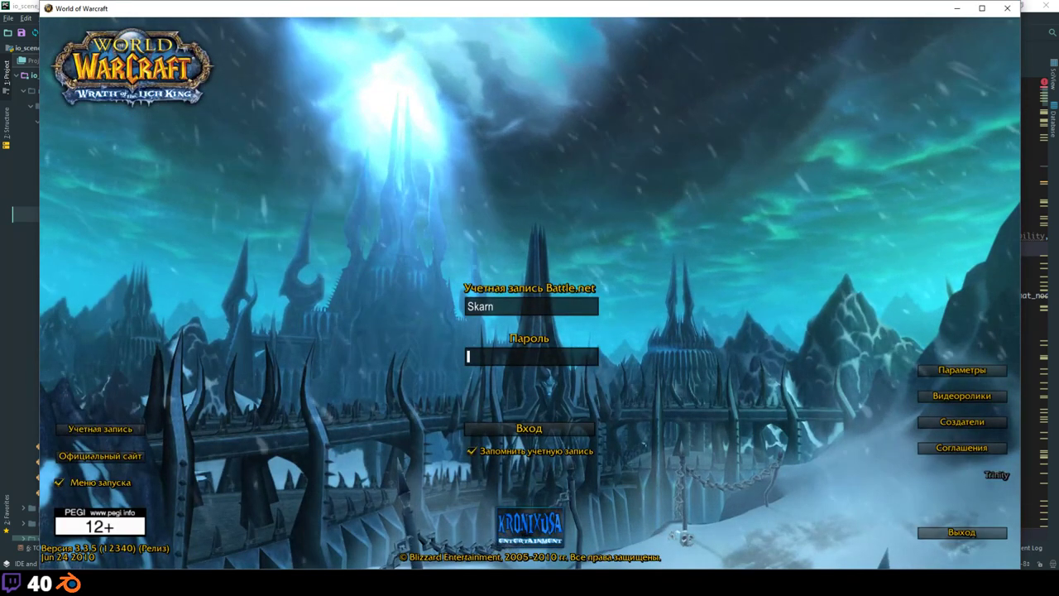
{"action": "type", "text": "*****"}
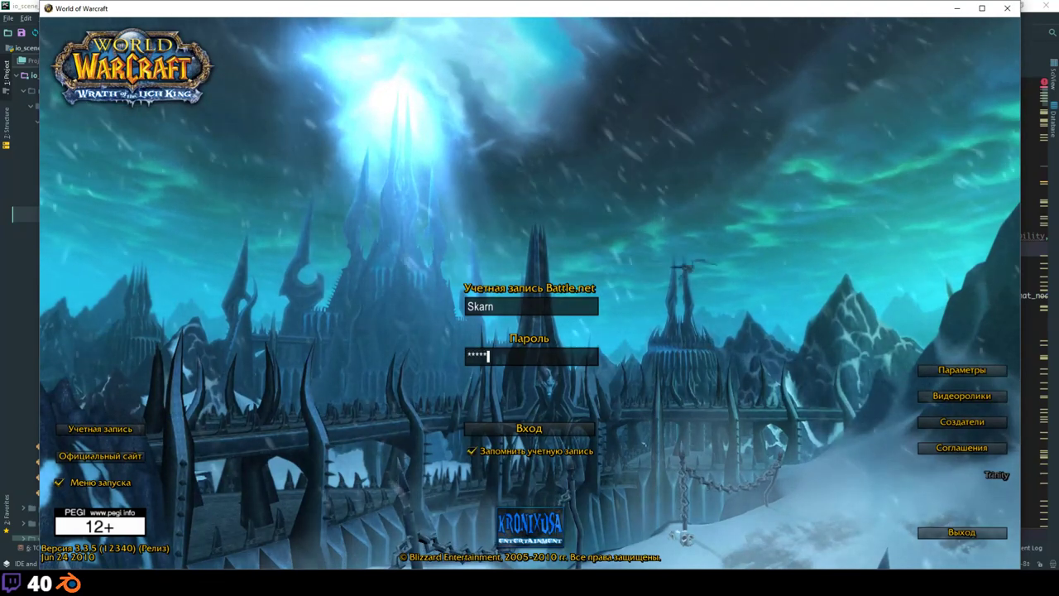
{"action": "key", "text": "Return"}
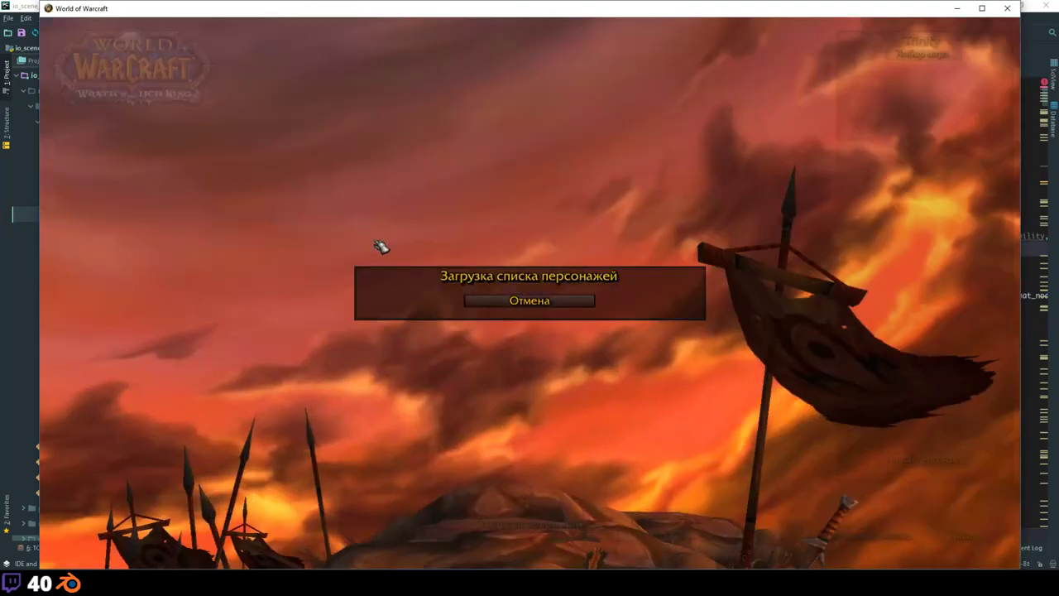
{"action": "key", "text": "Up"}
{"action": "key", "text": "Up"}
{"action": "key", "text": "Up"}
{"action": "key", "text": "Up"}
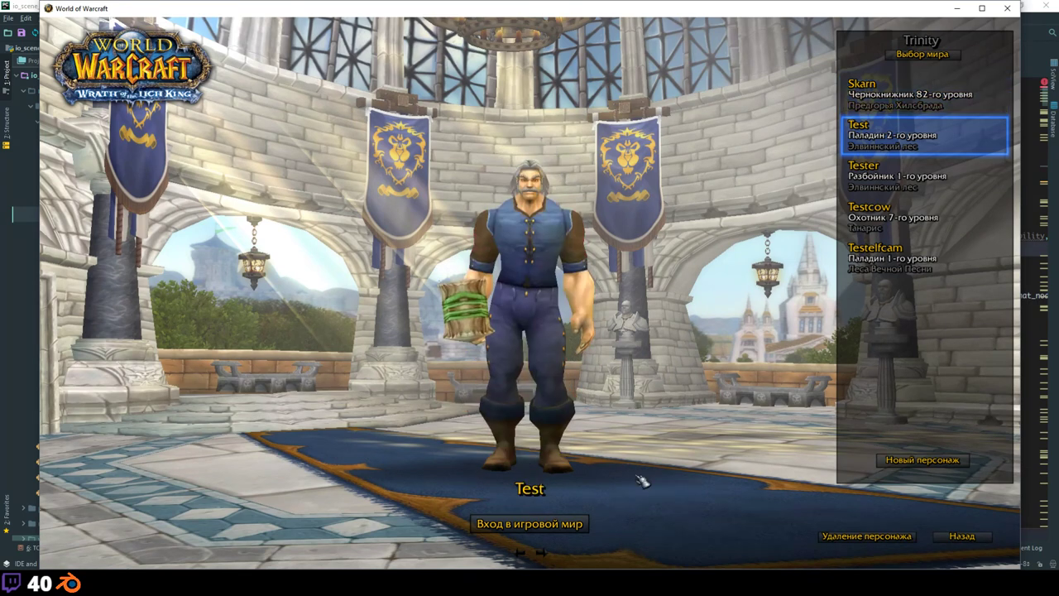
{"action": "key", "text": "Return"}
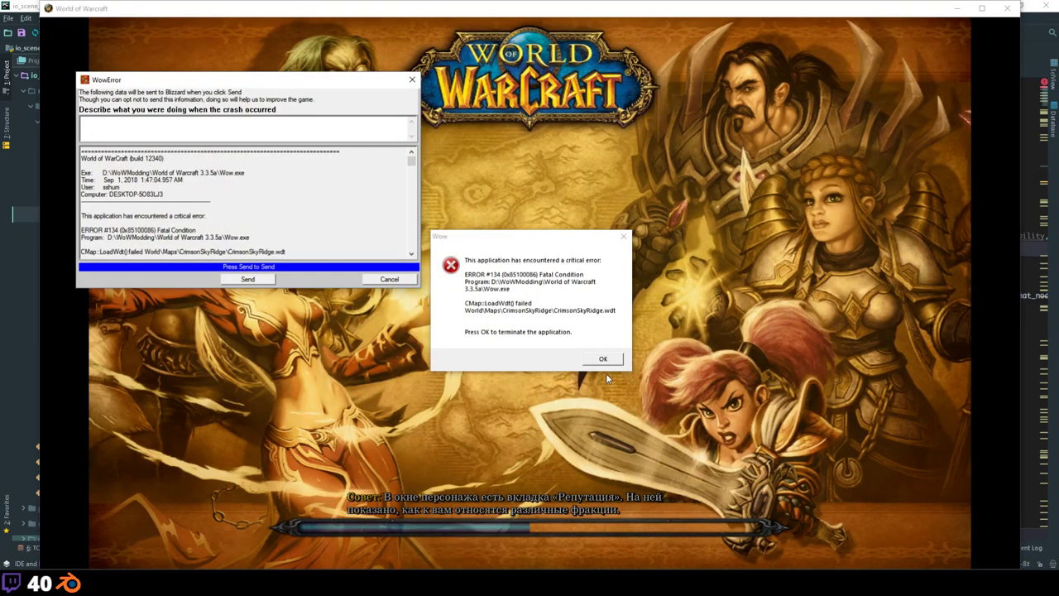
{"action": "left_click", "coordinate": [603, 359]}
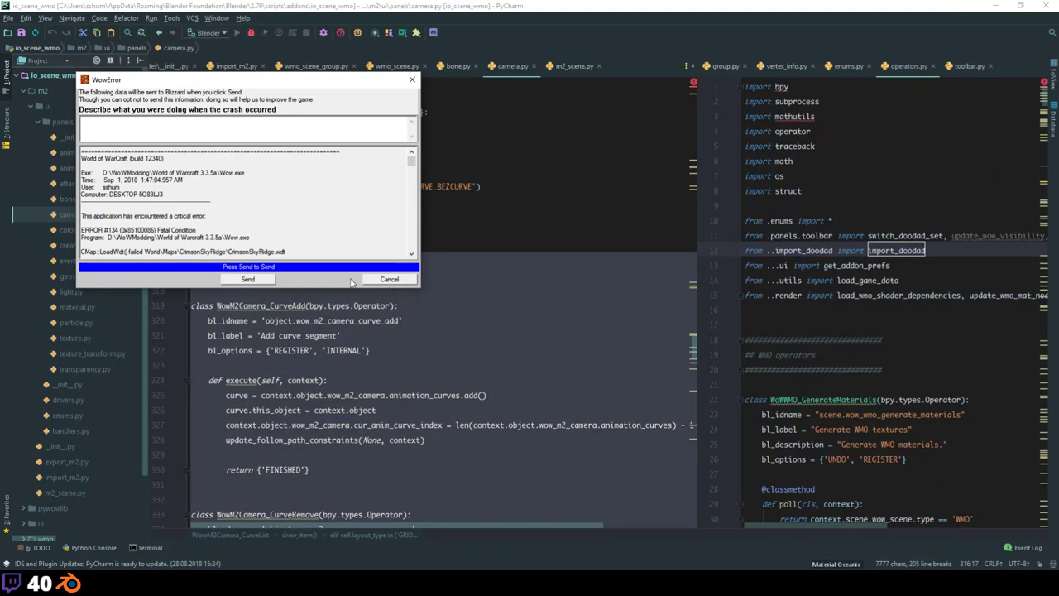
{"action": "left_click", "coordinate": [388, 280]}
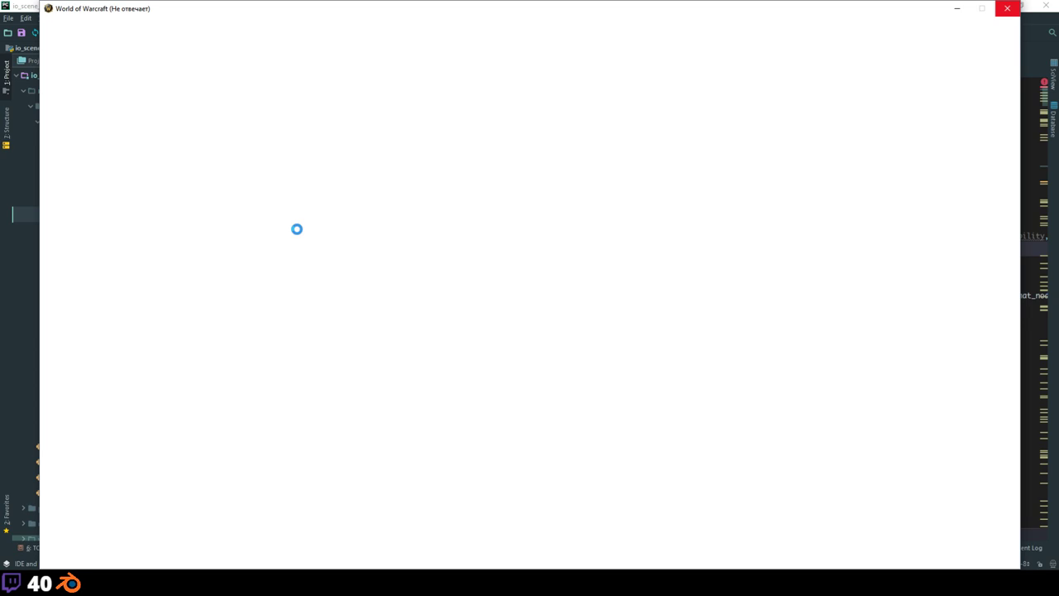
Step: Log in, create a human male mage named 'Tesgdkmngfk', and enter the world in Northshire
{"action": "type", "text": "***"}
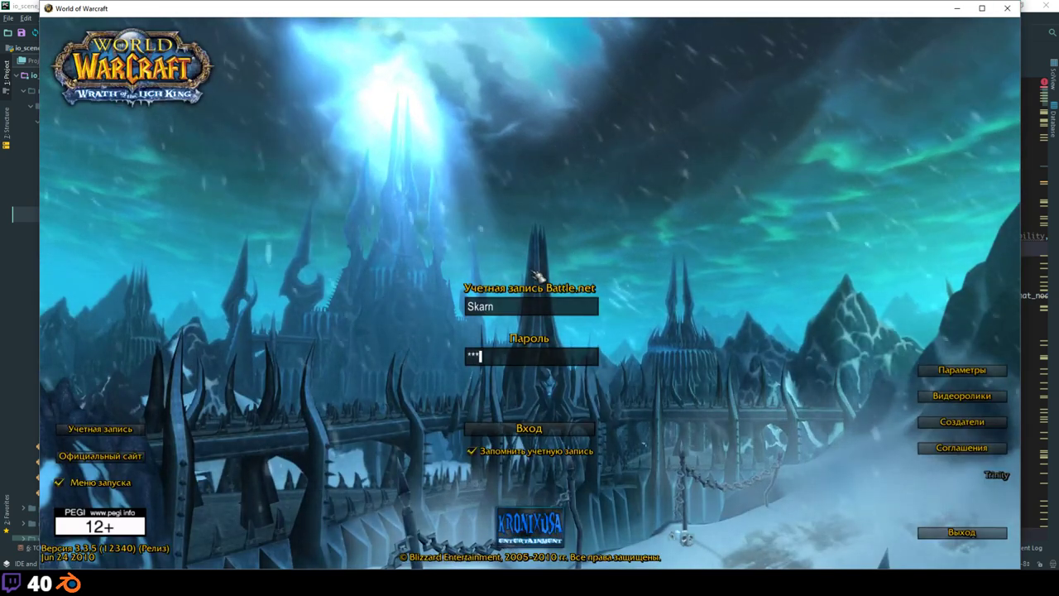
{"action": "key", "text": "Return"}
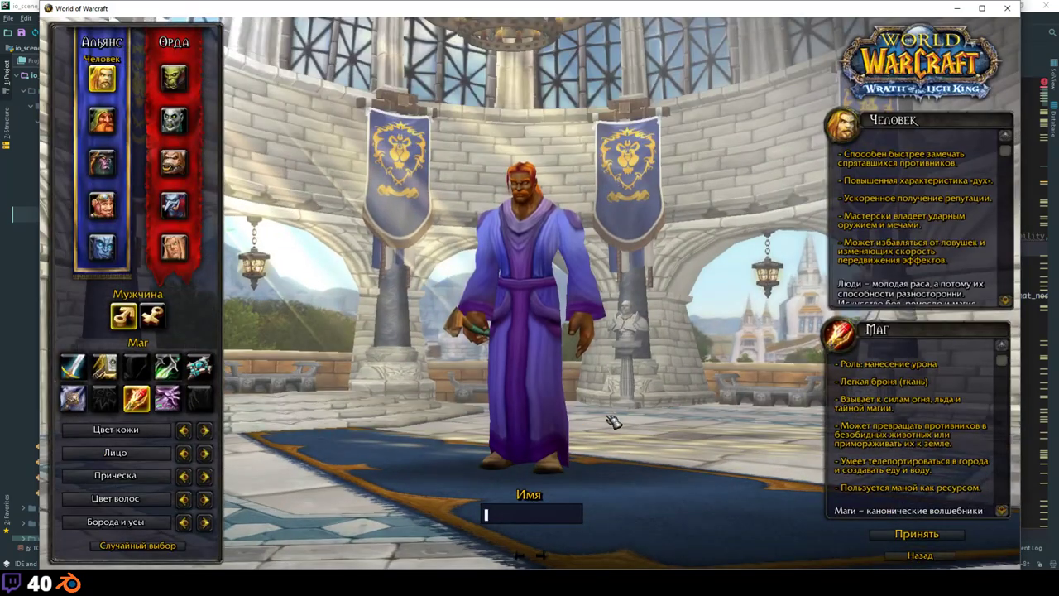
{"action": "type", "text": "Tesgdkmngfk"}
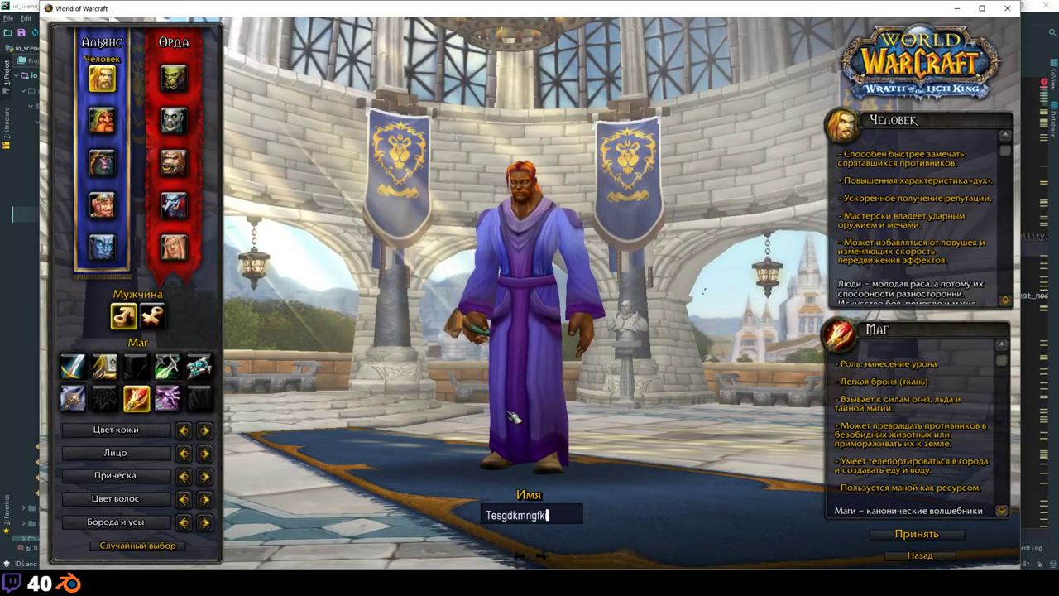
{"action": "key", "text": "Return"}
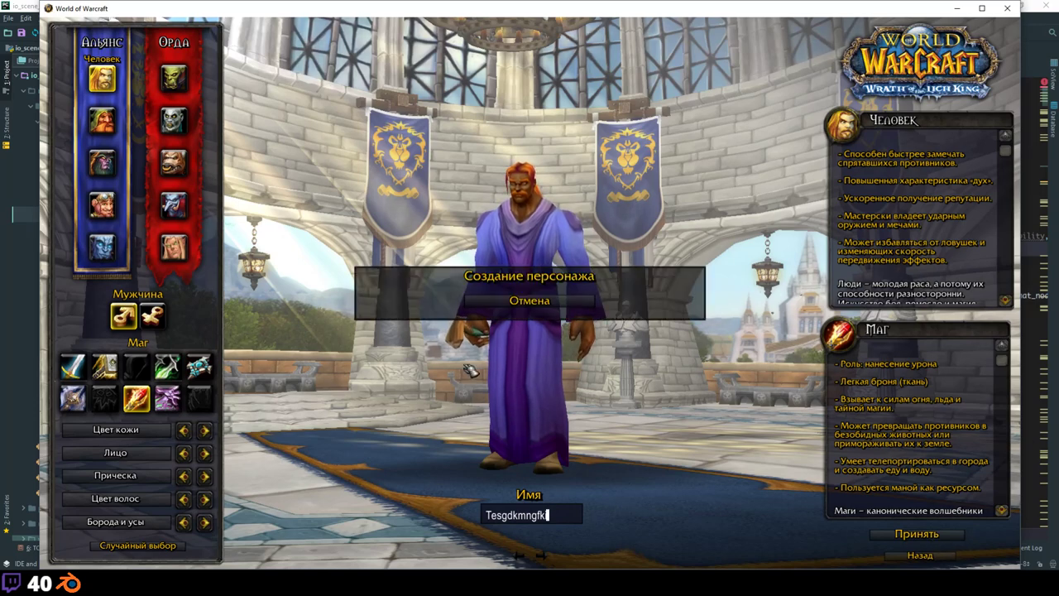
{"action": "key", "text": "Return"}
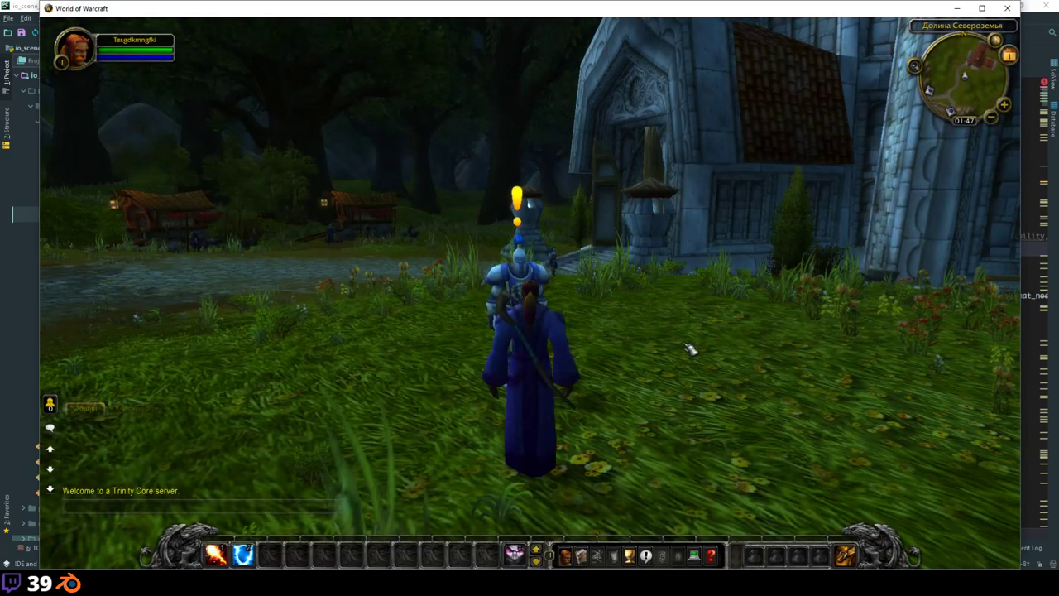
Step: Run the mage across the grass onto Northshire's cobbled path and open chat for a speed command
{"action": "key", "text": "w"}
{"action": "right_click_drag", "start_coordinate": [690, 349], "coordinate": [480, 349]}
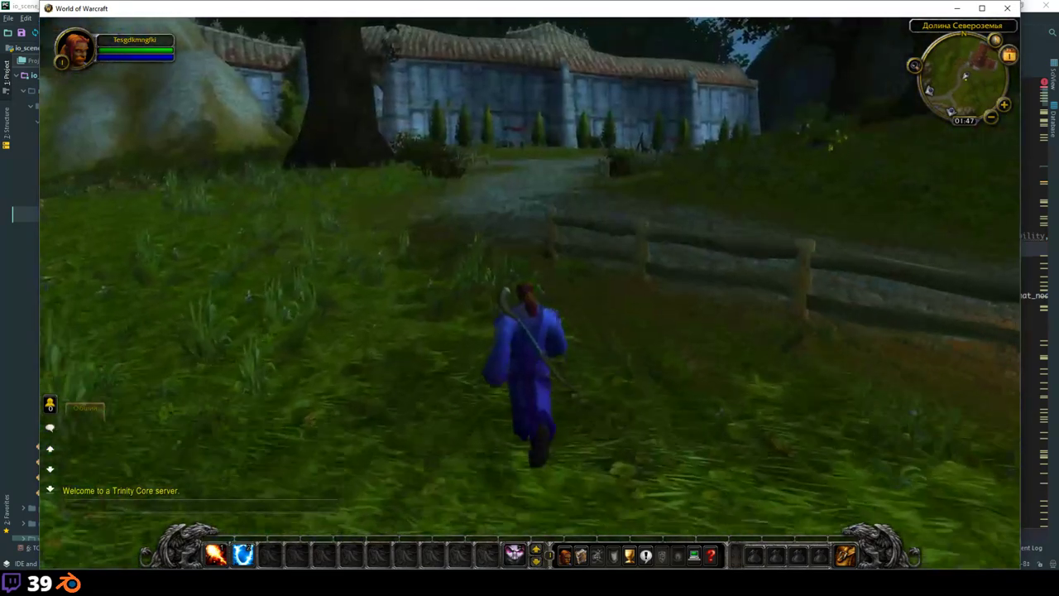
{"action": "key", "text": "d"}
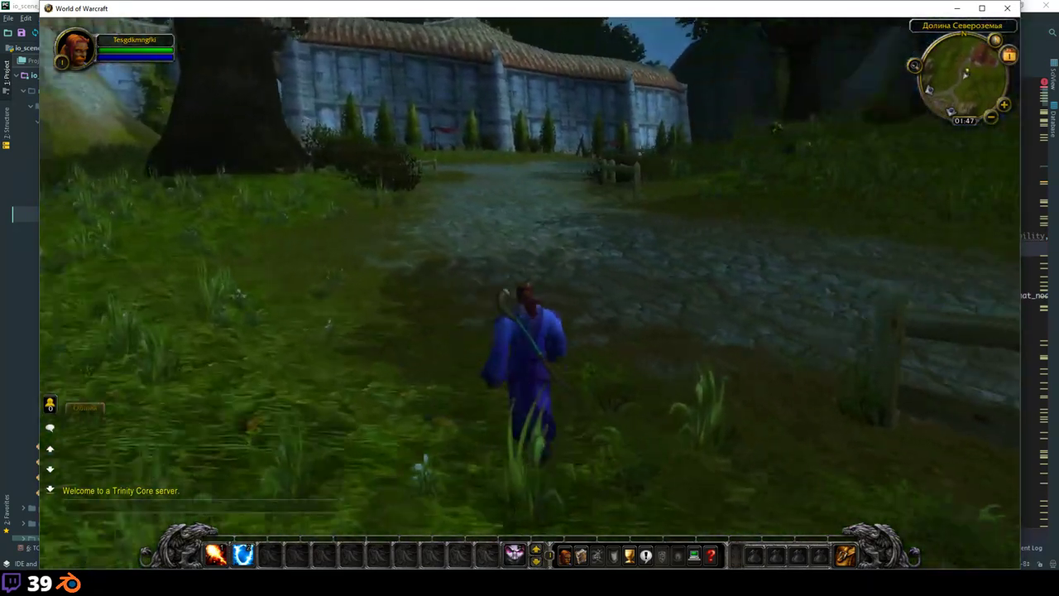
{"action": "key", "text": "Return"}
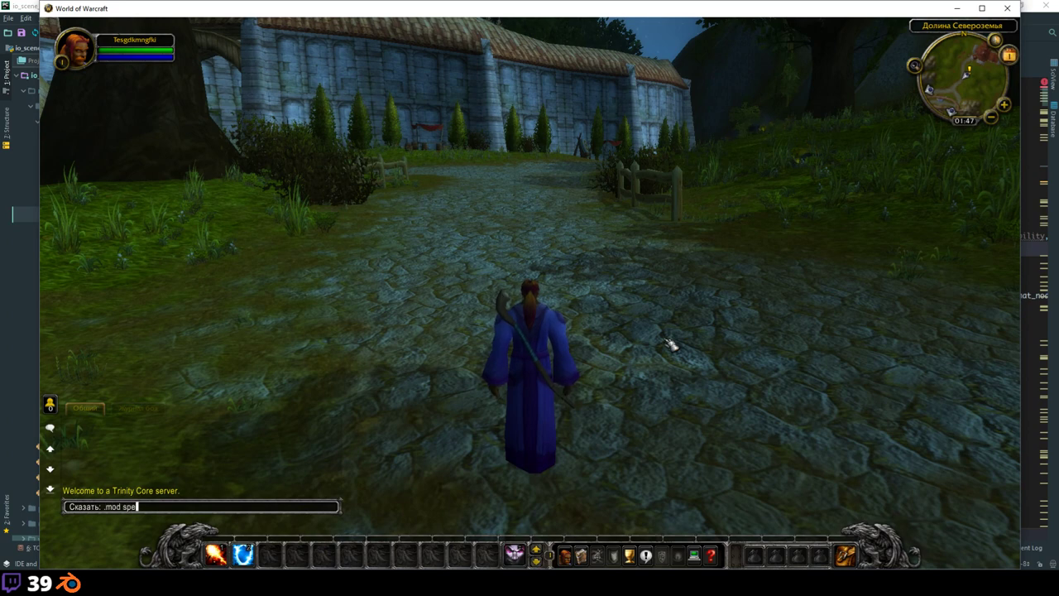
Step: Set all speeds to 30, enable fly mode with '.gm fly on', and rise above the valley
{"action": "key", "text": "Return"}
{"action": "key", "text": "Return"}
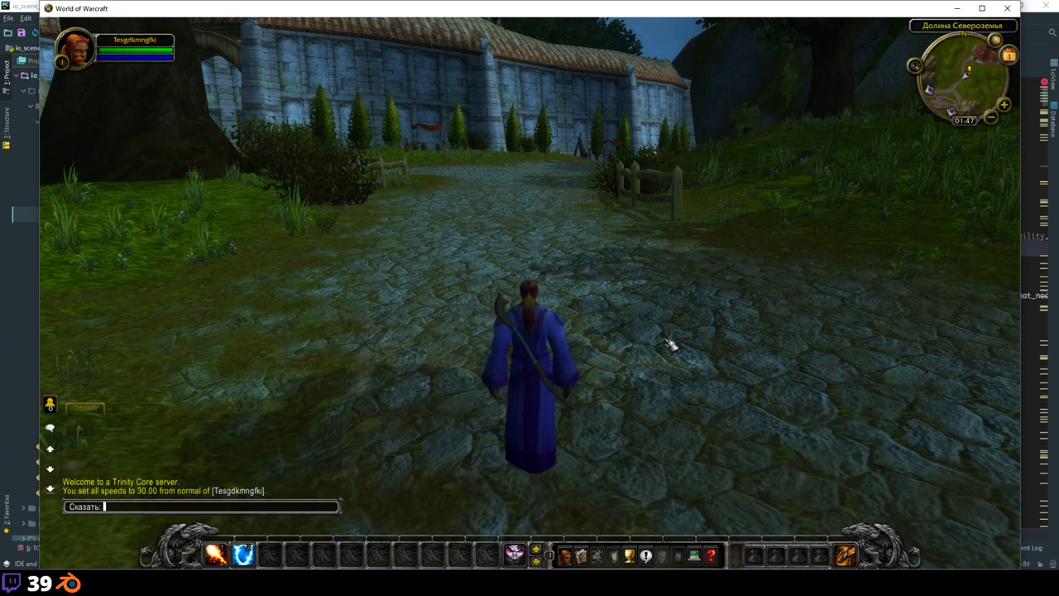
{"action": "type", "text": ".gm fly on"}
{"action": "key", "text": "Return"}
{"action": "key", "text": "Return"}
{"action": "key", "text": "Escape"}
{"action": "key", "text": "space"}
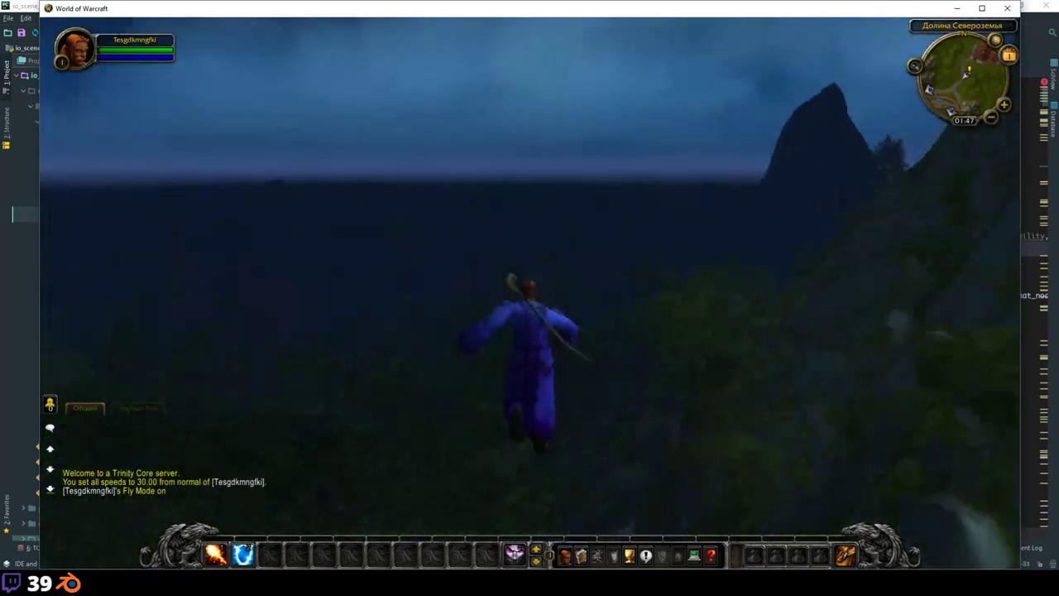
{"action": "key", "text": "Return"}
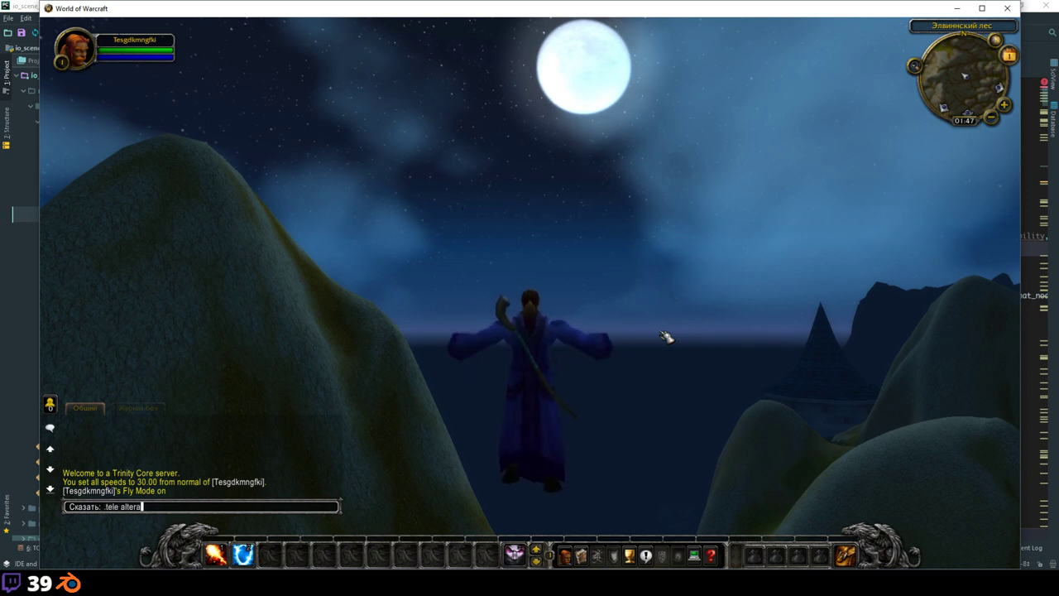
Step: Teleport to Gallows' Corner in the Alterac Mountains with '.tele alteracm'
{"action": "key", "text": "Return"}
{"action": "key", "text": "Return"}
{"action": "type", "text": ".tel"}
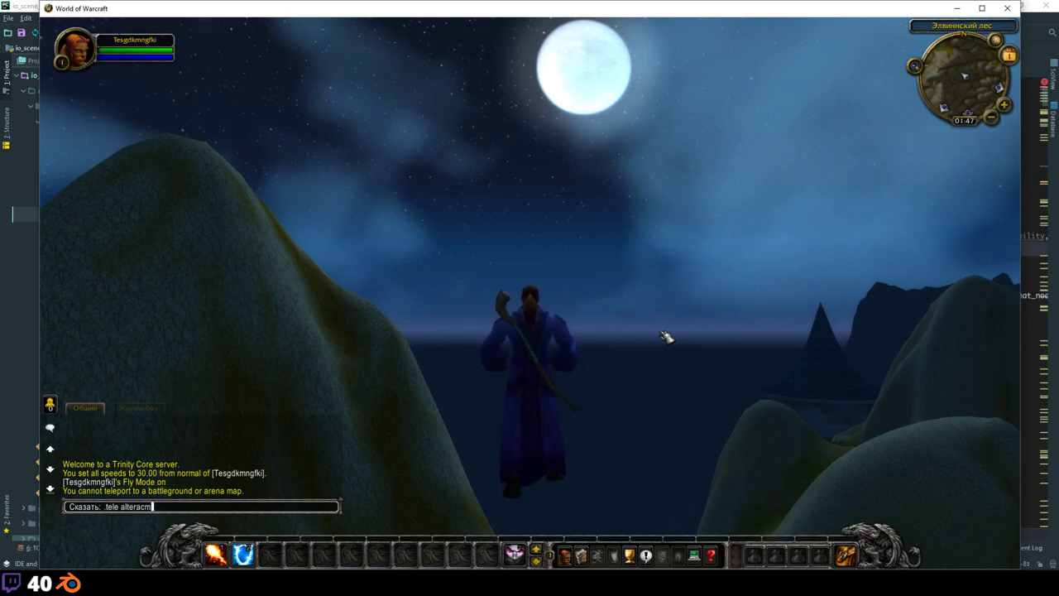
{"action": "key", "text": "Return"}
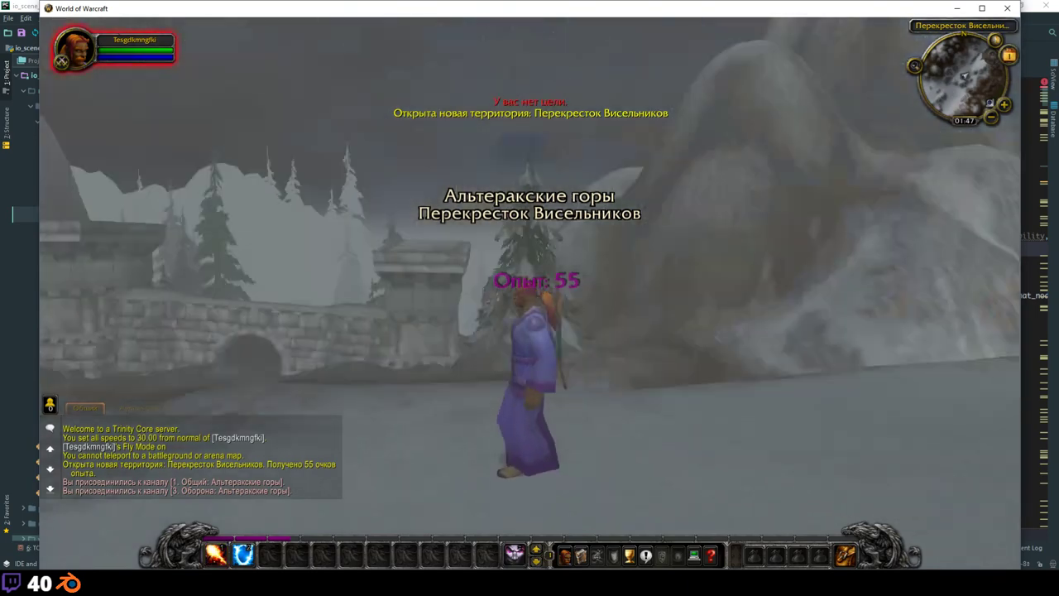
Step: Fly over the snowy mountains past the Dalaran towers into the foggy crater, hiding the UI with Alt+Z
{"action": "key", "text": "w"}
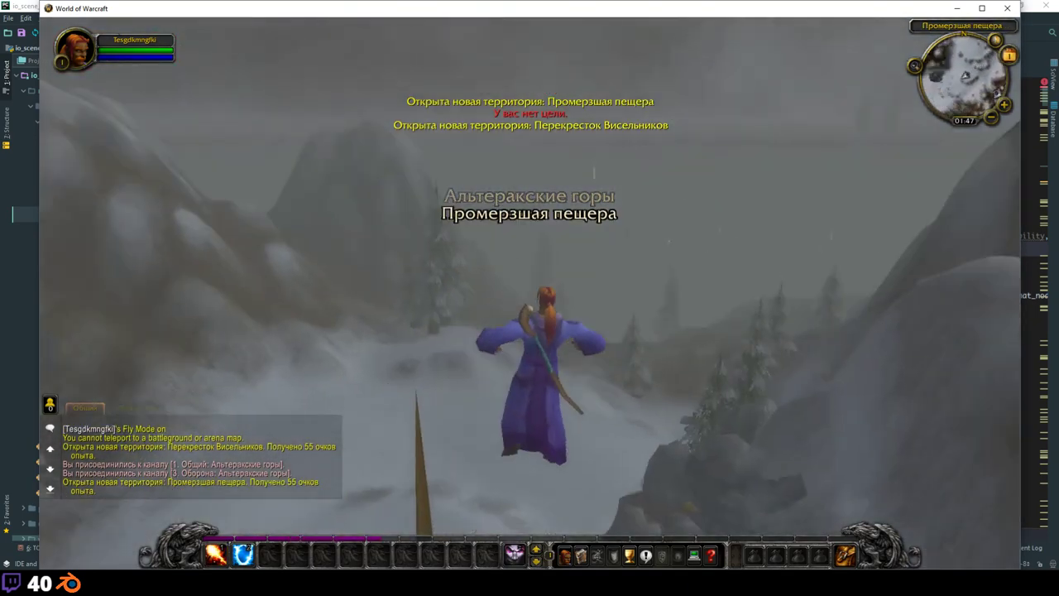
{"action": "key", "text": "w"}
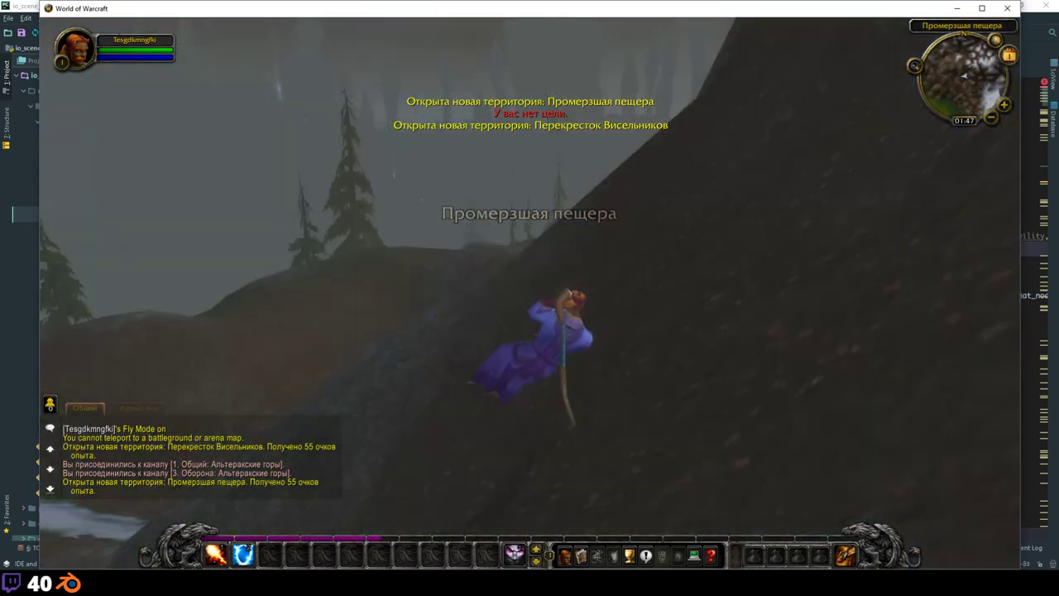
{"action": "key", "text": "w"}
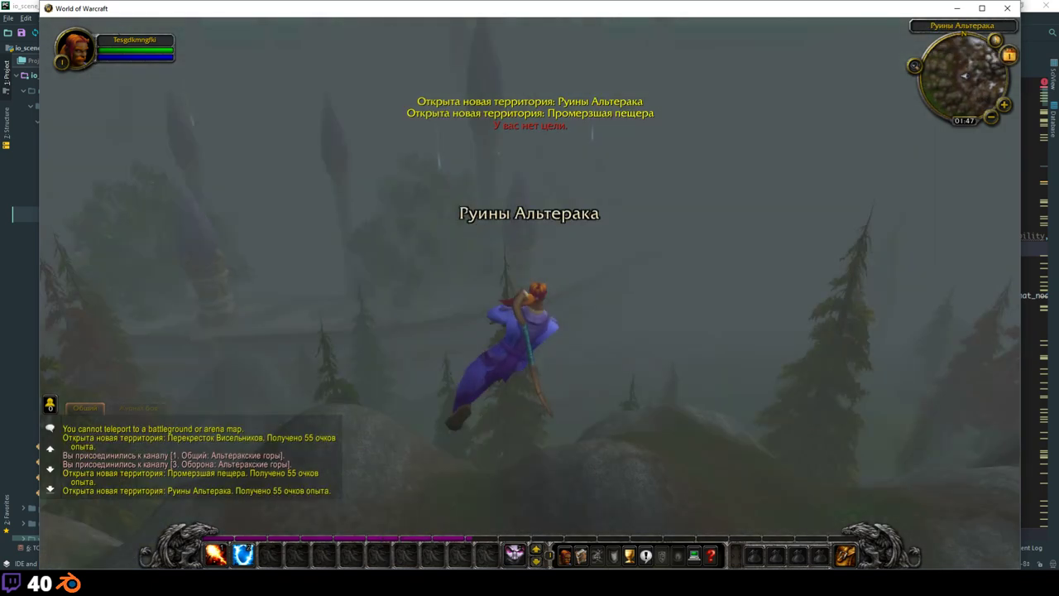
{"action": "key", "text": "w"}
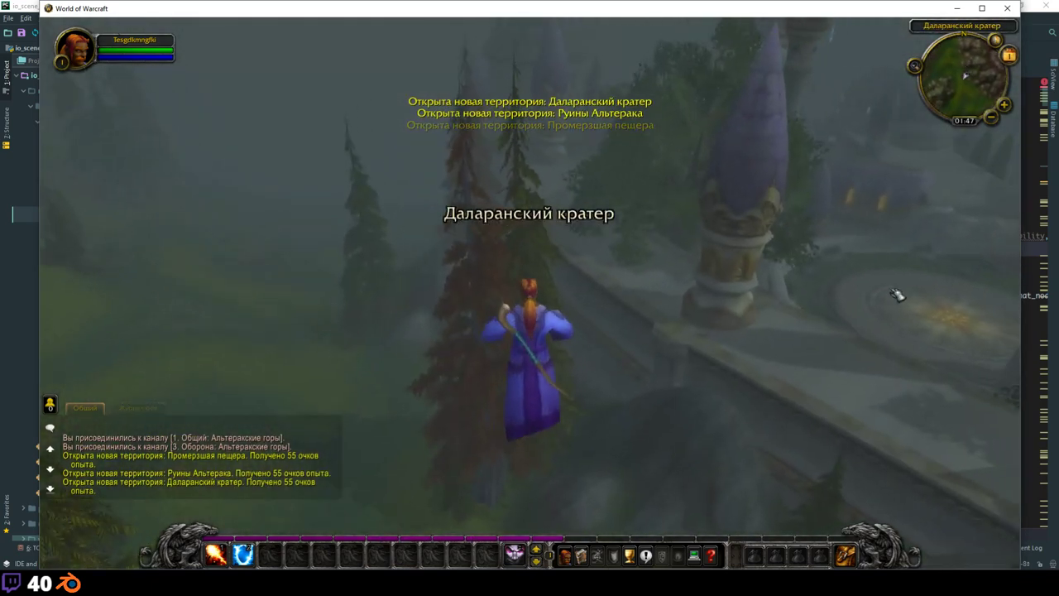
{"action": "key", "text": "w"}
{"action": "key", "text": "alt+z"}
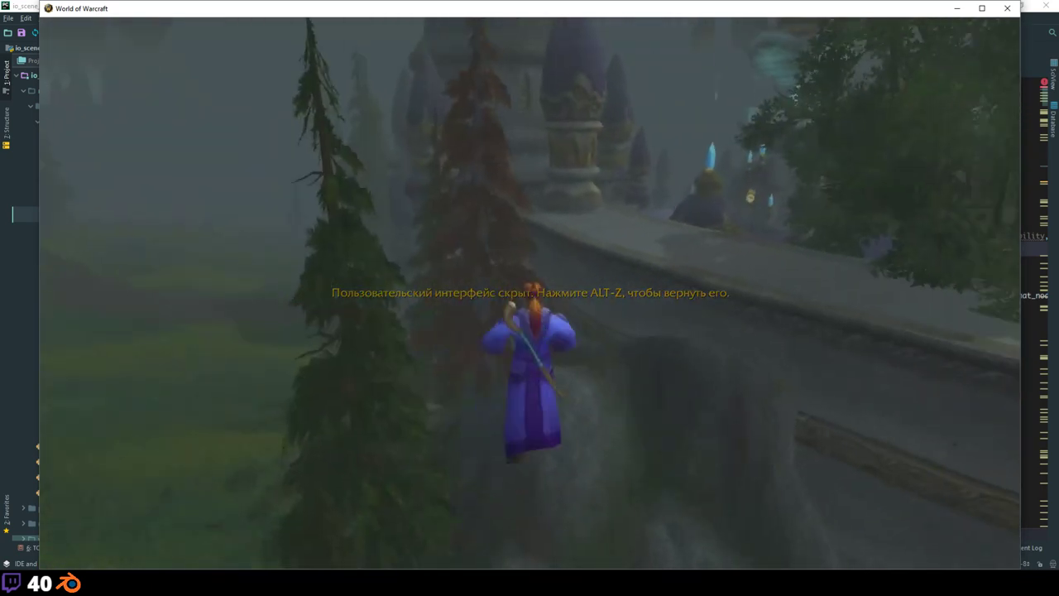
{"action": "key", "text": "w"}
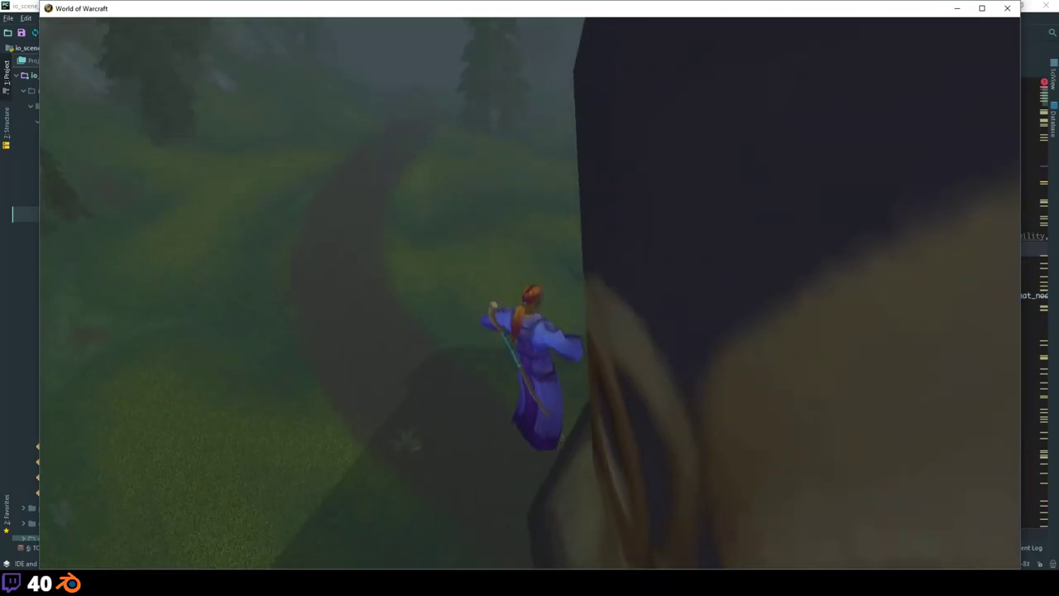
{"action": "key", "text": "w"}
Step: Restore the interface and send the .w 1 command in chat
{"action": "key", "text": "alt+z"}
{"action": "key", "text": "Return"}
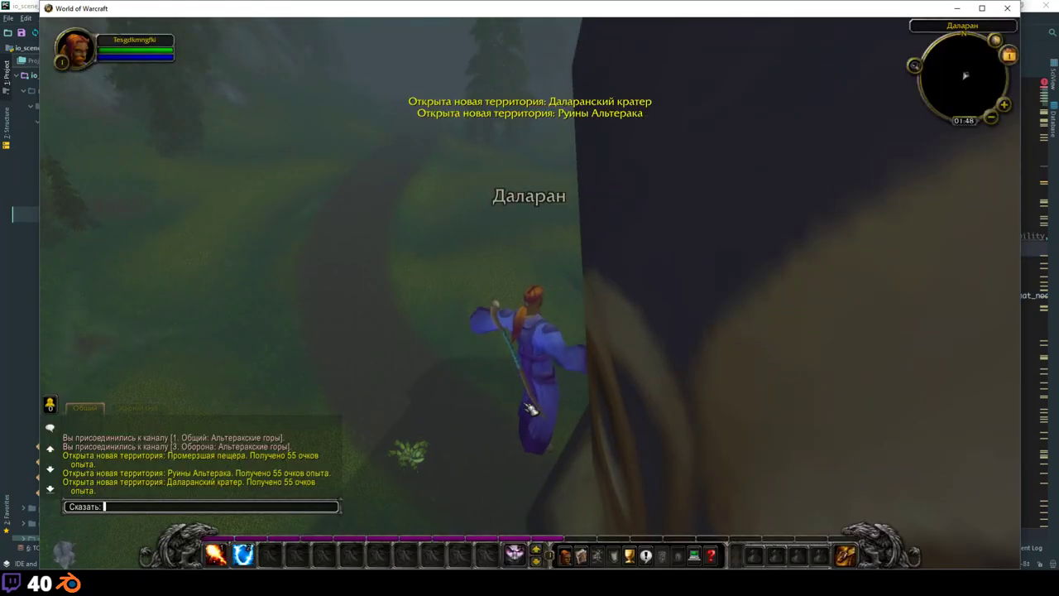
{"action": "type", "text": ".w 1"}
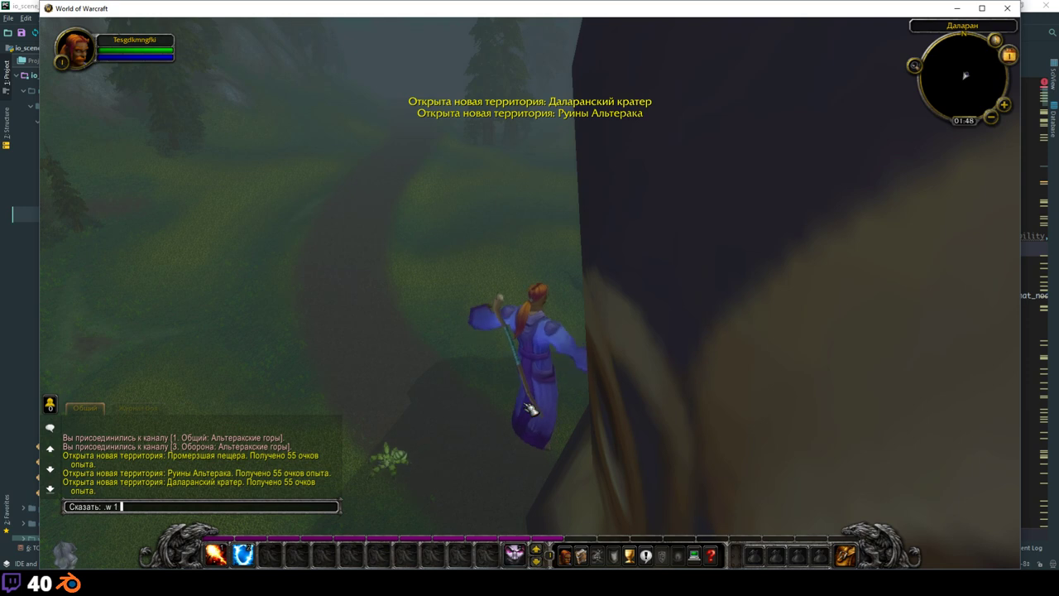
{"action": "key", "text": "Return"}
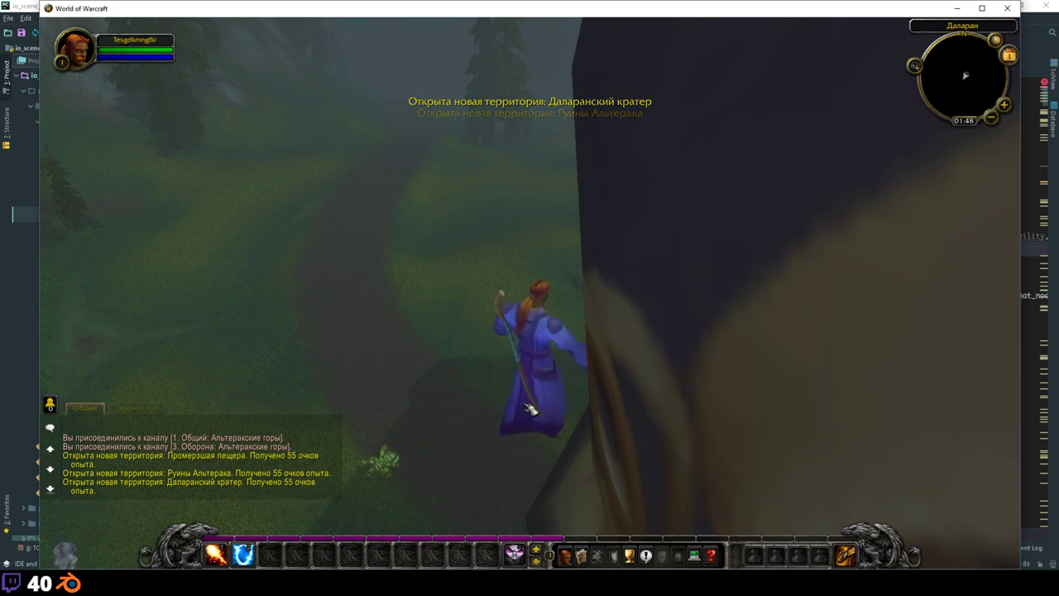
Step: Send the .wchange weather command in chat, then dismiss the reopened chat entry
{"action": "key", "text": "alt+z"}
{"action": "key", "text": "alt+z"}
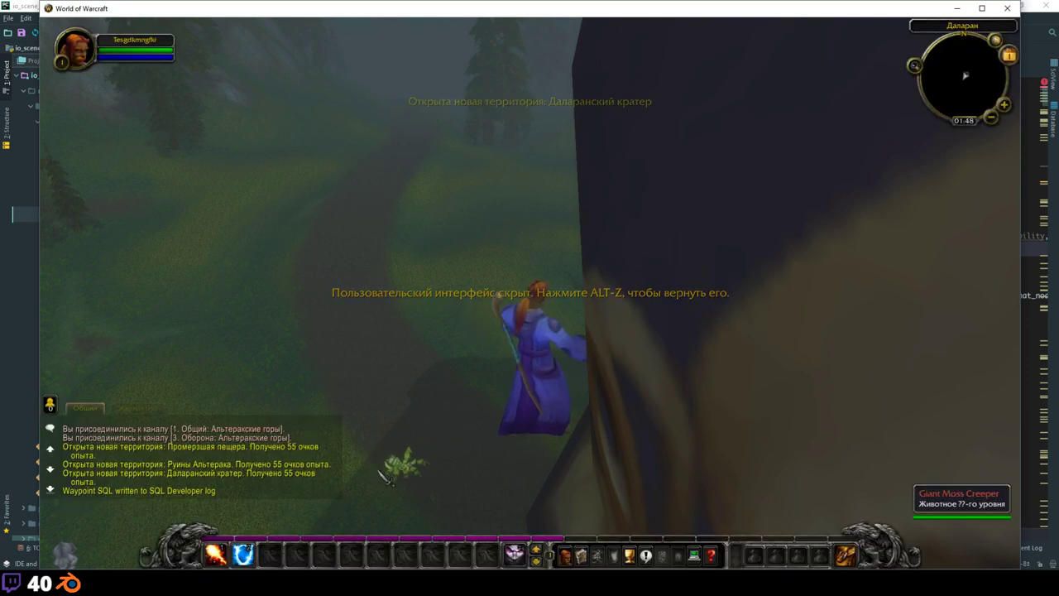
{"action": "key", "text": "Return"}
{"action": "type", "text": ".wchange"}
{"action": "key", "text": "Return"}
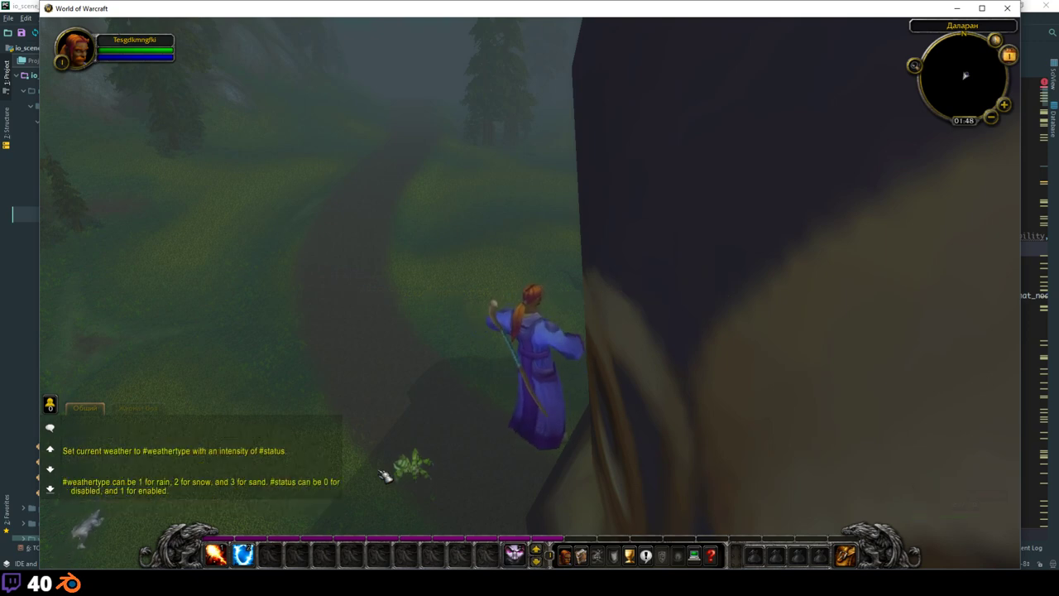
{"action": "key", "text": "Return"}
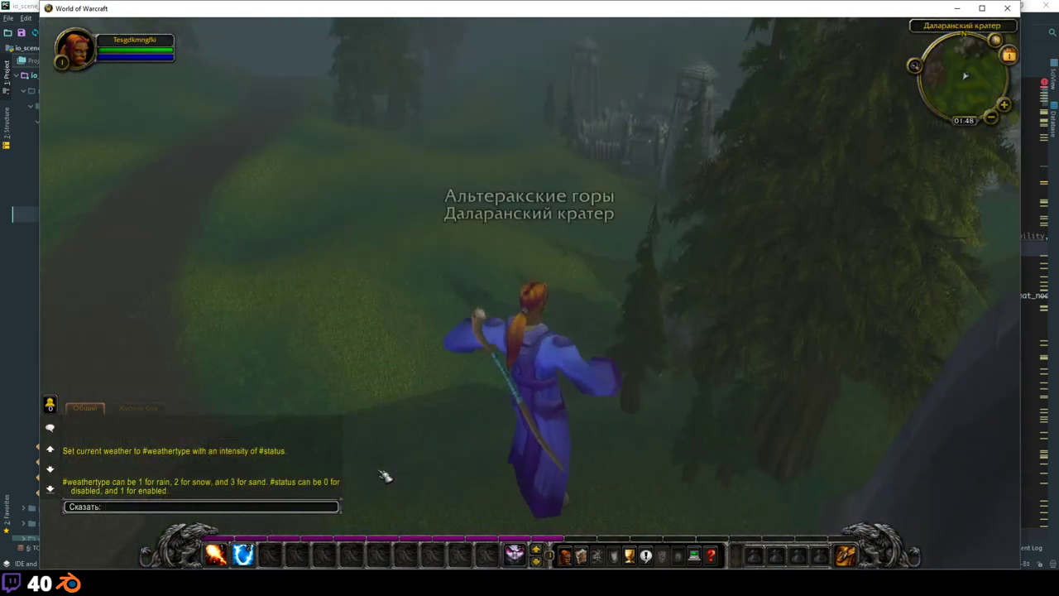
{"action": "type", "text": ".wchange 0"}
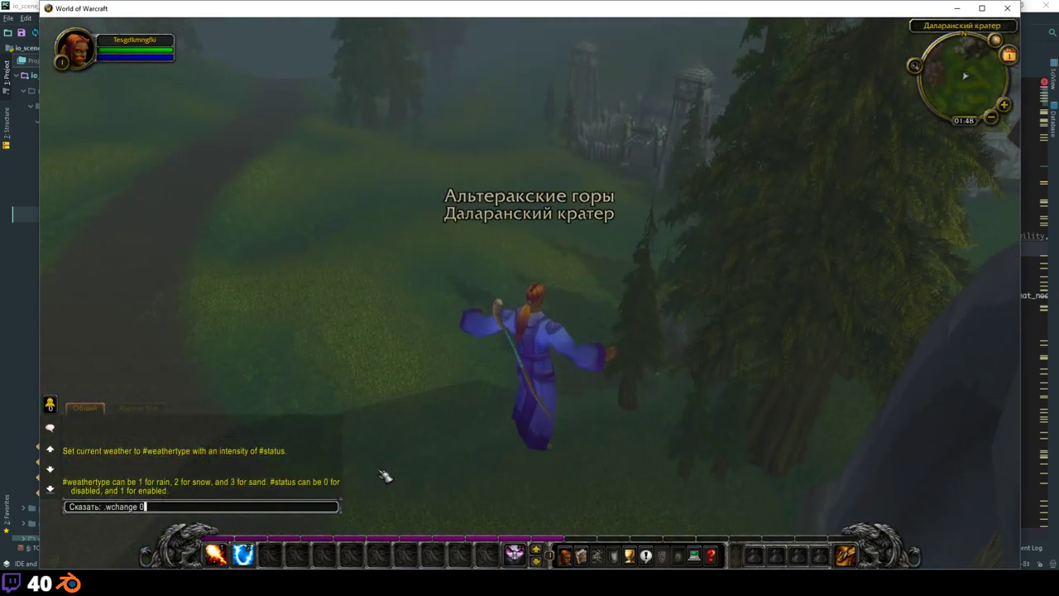
{"action": "key", "text": "Escape"}
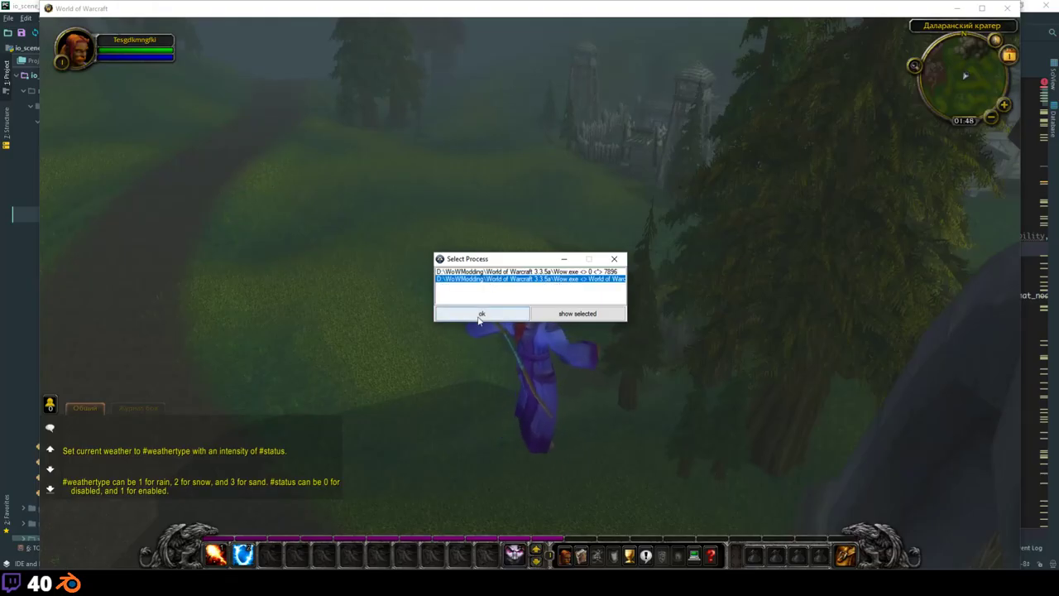
Step: Attach the Machinima Tool to Wow.exe, set the game clock to 12:00, and swing the camera toward the building
{"action": "left_click", "coordinate": [481, 309]}
{"action": "left_click", "coordinate": [460, 220]}
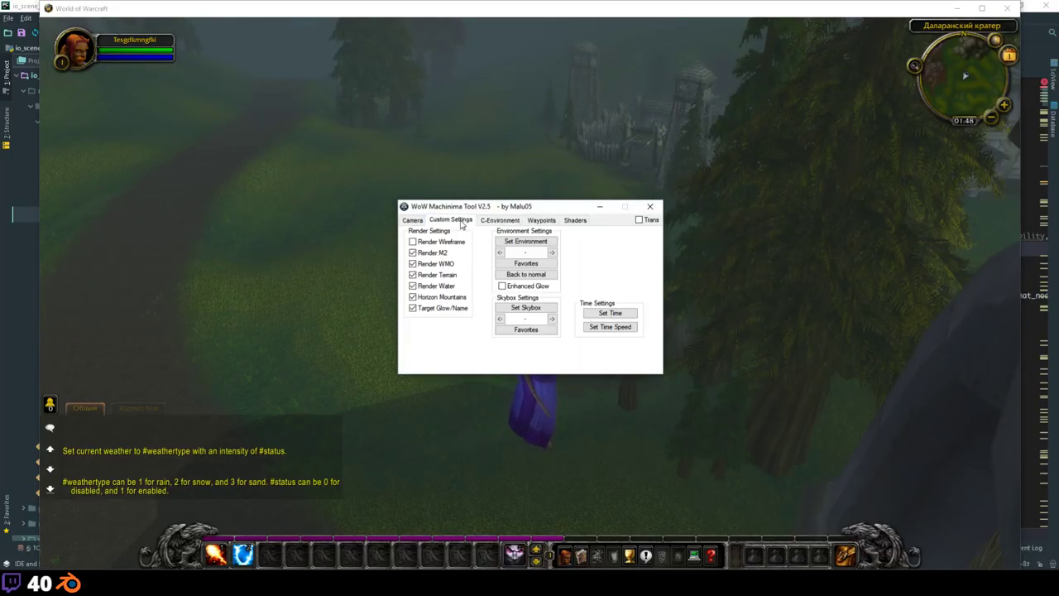
{"action": "left_click", "coordinate": [610, 314]}
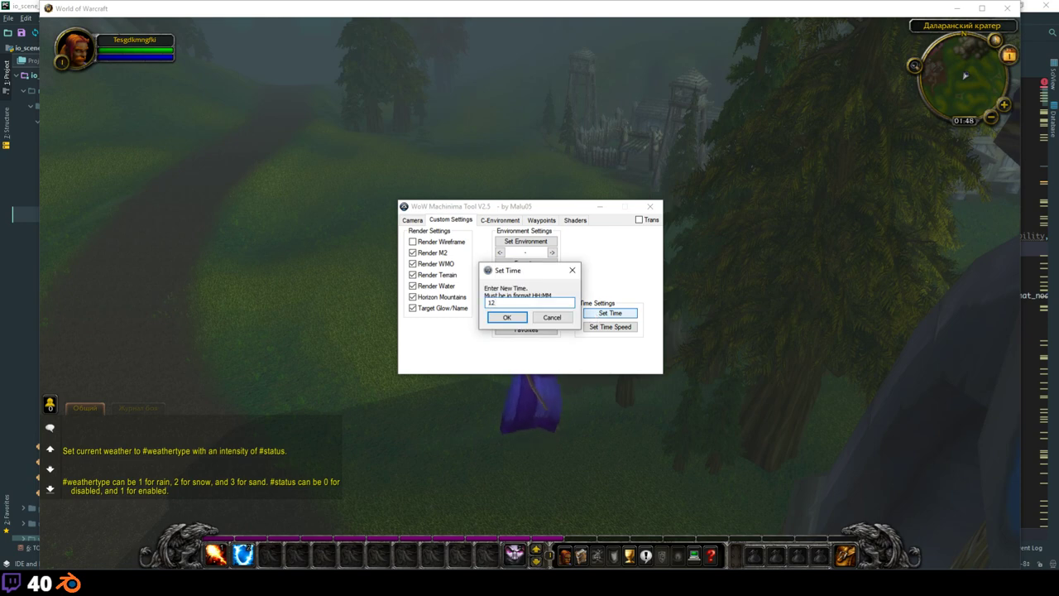
{"action": "key", "text": "Return"}
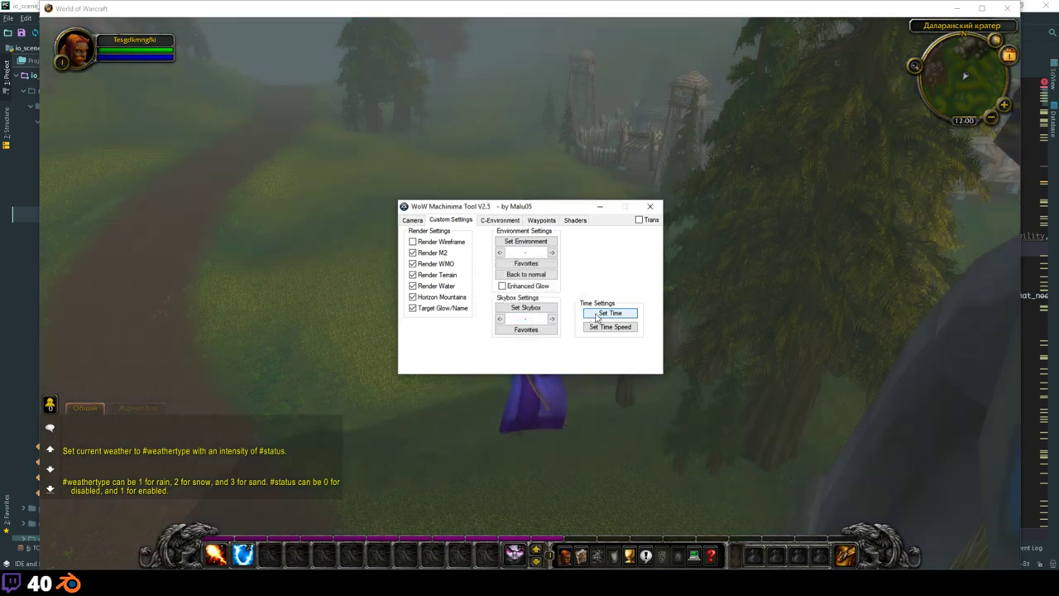
{"action": "left_click", "coordinate": [600, 206]}
{"action": "right_click_drag", "start_coordinate": [512, 256], "coordinate": [711, 256]}
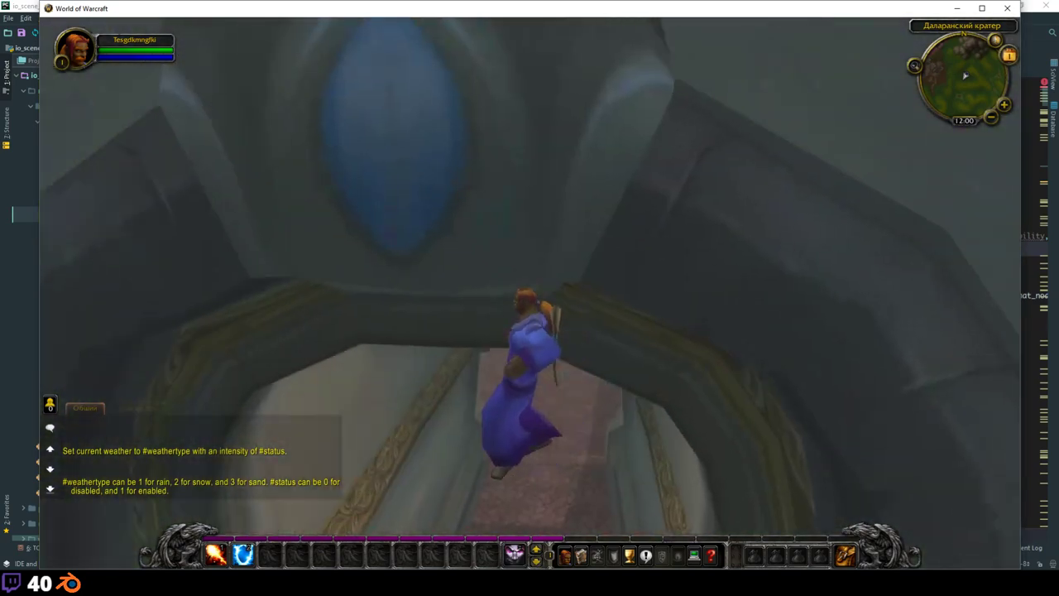
{"action": "key", "text": "alt+z"}
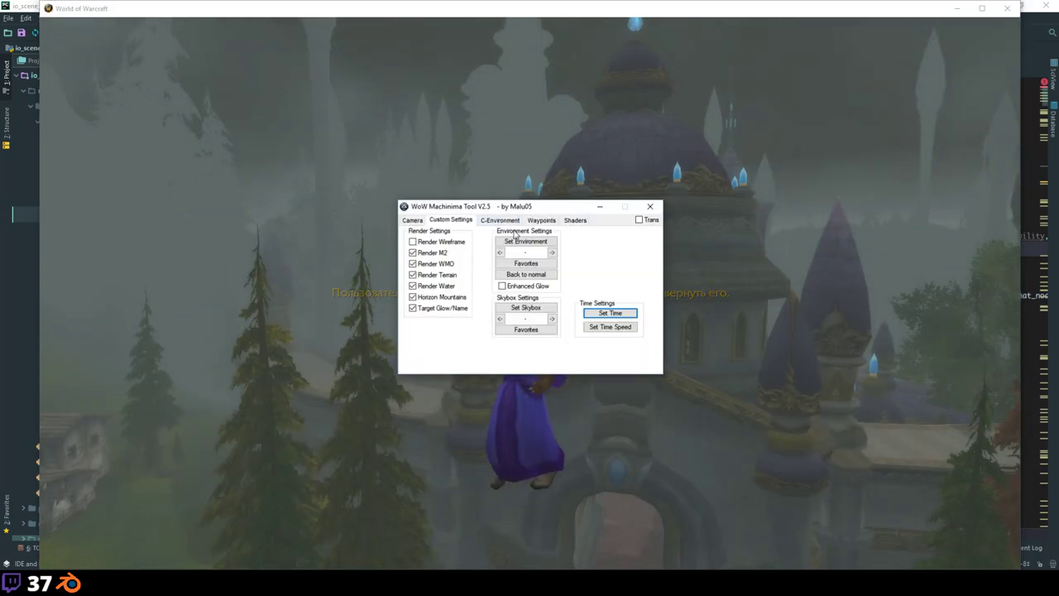
Step: Advance the environment preset to 12 and close the Machinima Tool window
{"action": "left_click", "coordinate": [553, 252]}
{"action": "left_click", "coordinate": [553, 253]}
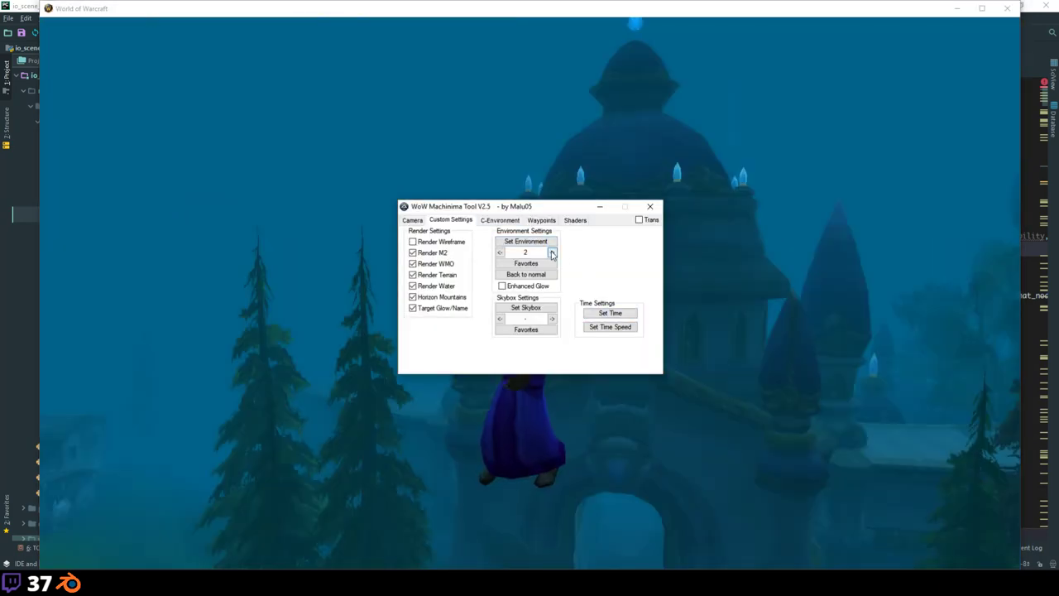
{"action": "left_click", "coordinate": [553, 252]}
{"action": "left_click", "coordinate": [553, 252]}
{"action": "left_click", "coordinate": [552, 253]}
{"action": "left_click", "coordinate": [552, 252]}
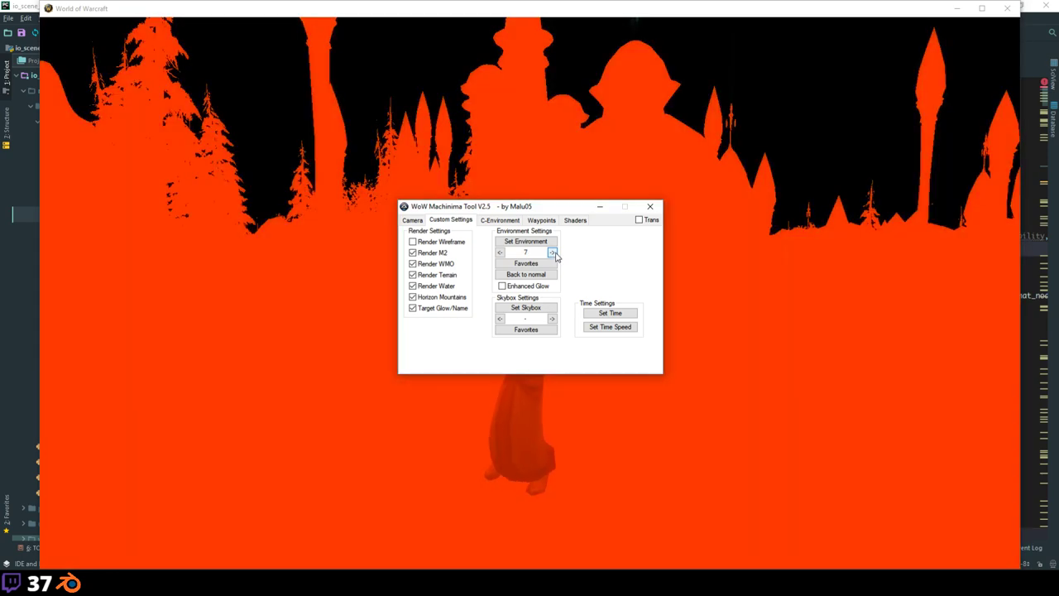
{"action": "left_click", "coordinate": [552, 252]}
{"action": "left_click", "coordinate": [553, 252]}
{"action": "left_click", "coordinate": [553, 252]}
{"action": "left_click", "coordinate": [553, 252]}
{"action": "left_click", "coordinate": [552, 252]}
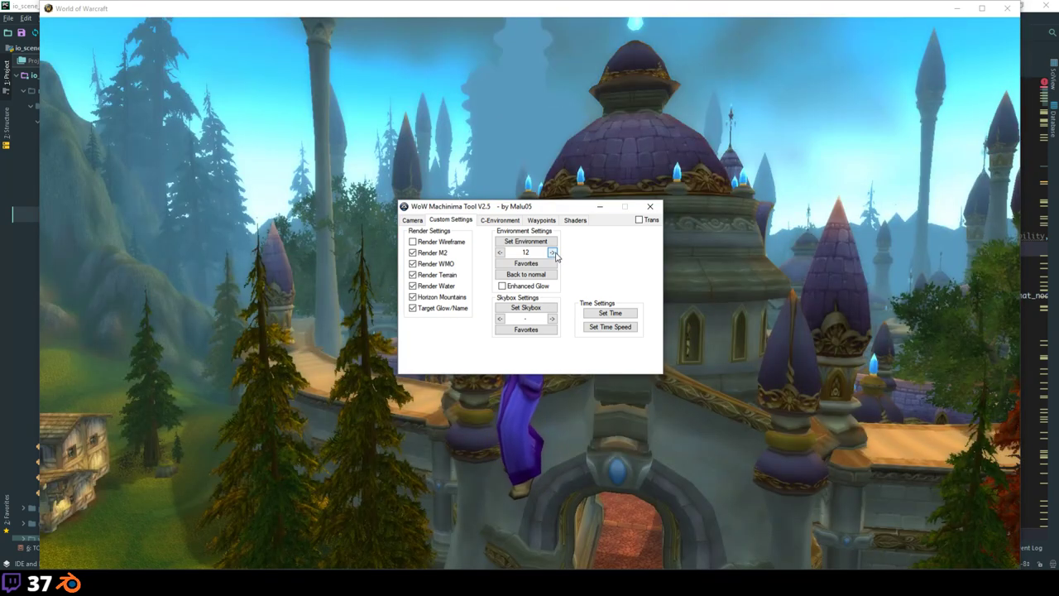
{"action": "left_click", "coordinate": [674, 258]}
Step: Fly around Dalaran's outer wall over the forest toward the gatehouse
{"action": "left_click_drag", "start_coordinate": [826, 262], "coordinate": [699, 331]}
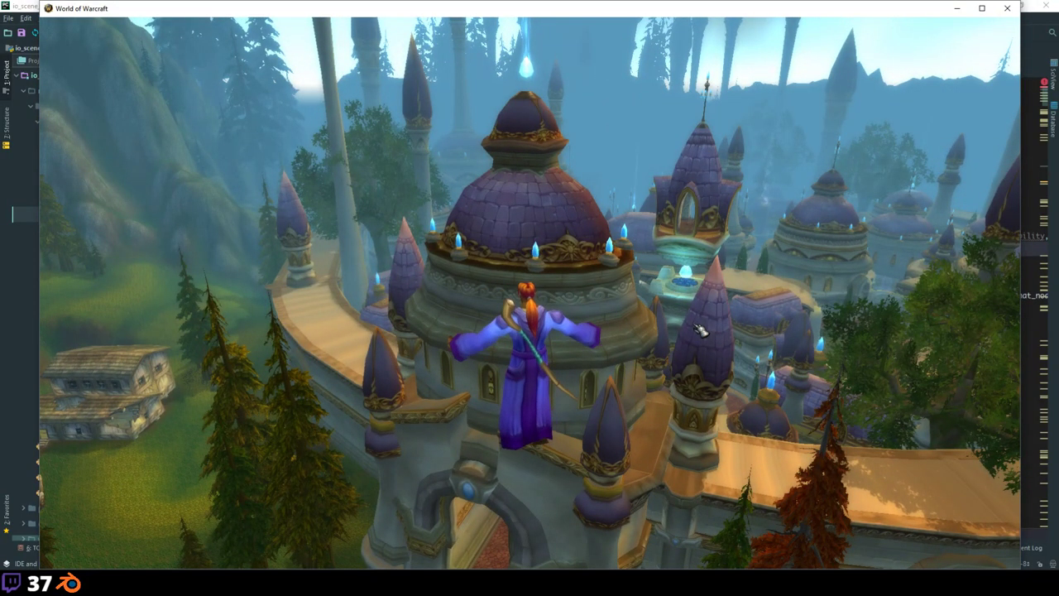
{"action": "left_click_drag", "start_coordinate": [699, 331], "coordinate": [25, 319]}
{"action": "key", "text": "d"}
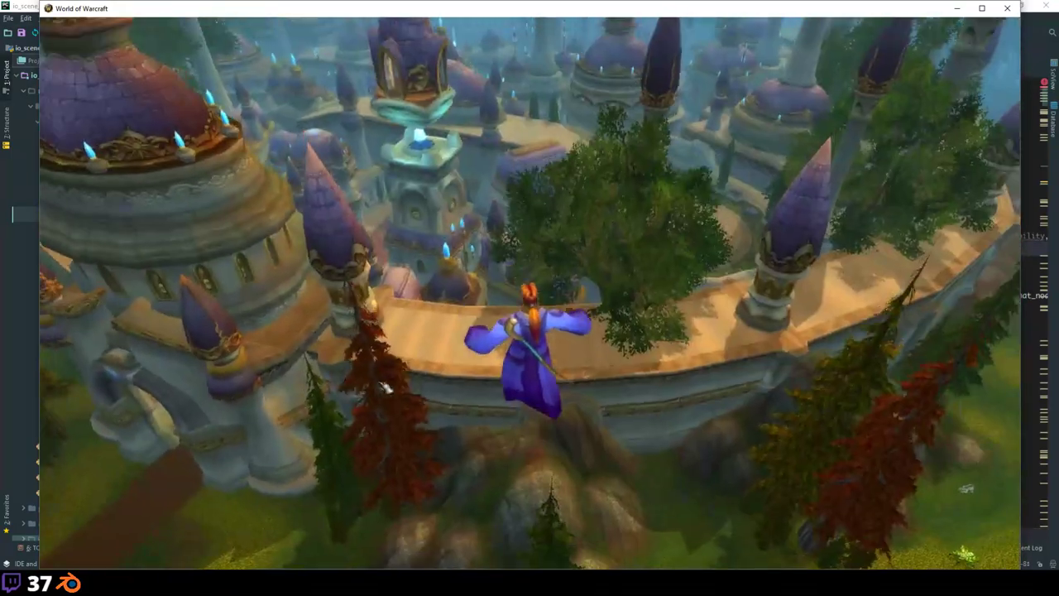
{"action": "key", "text": "d"}
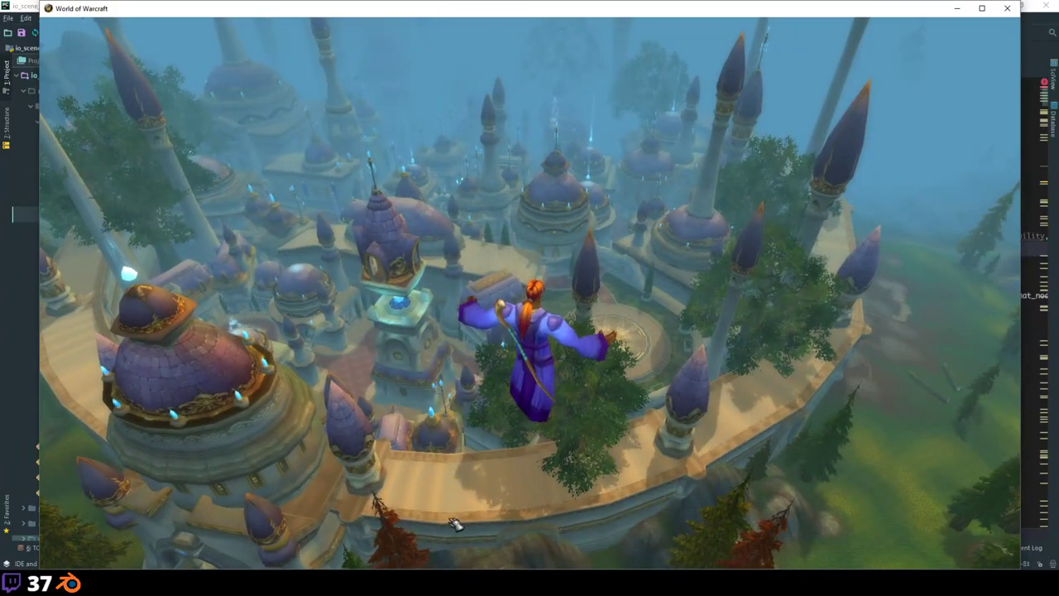
{"action": "key", "text": "d"}
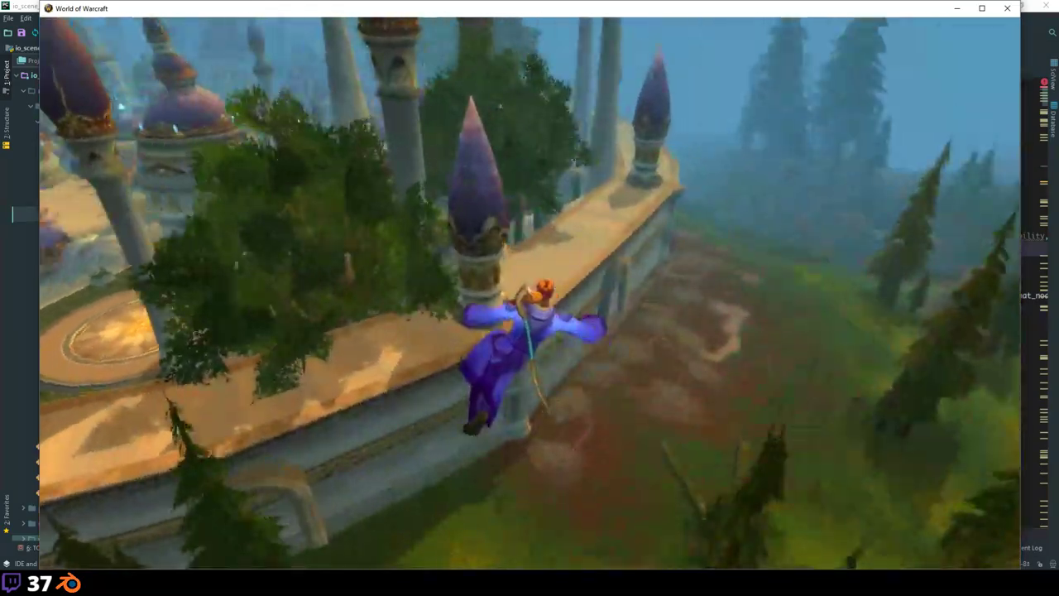
{"action": "right_click_drag", "start_coordinate": [862, 383], "coordinate": [863, 383]}
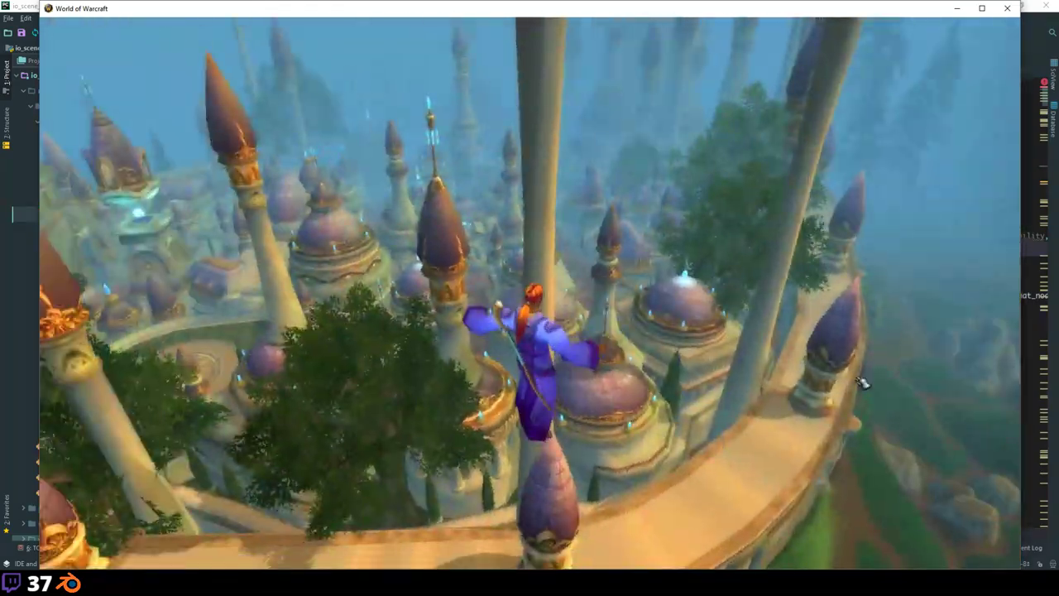
{"action": "key", "text": "a"}
{"action": "key", "text": "d"}
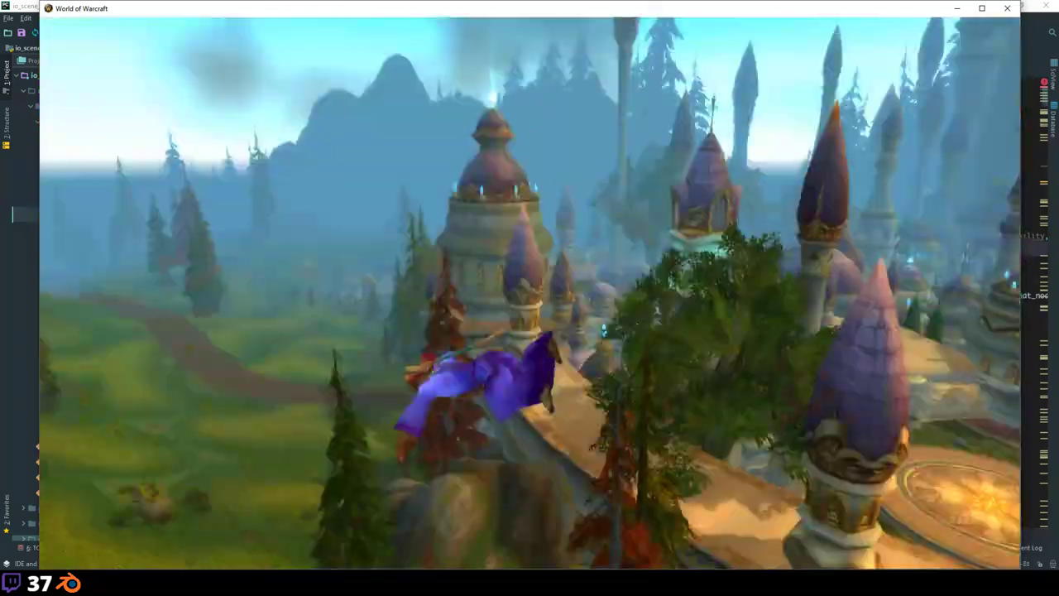
{"action": "key", "text": "d"}
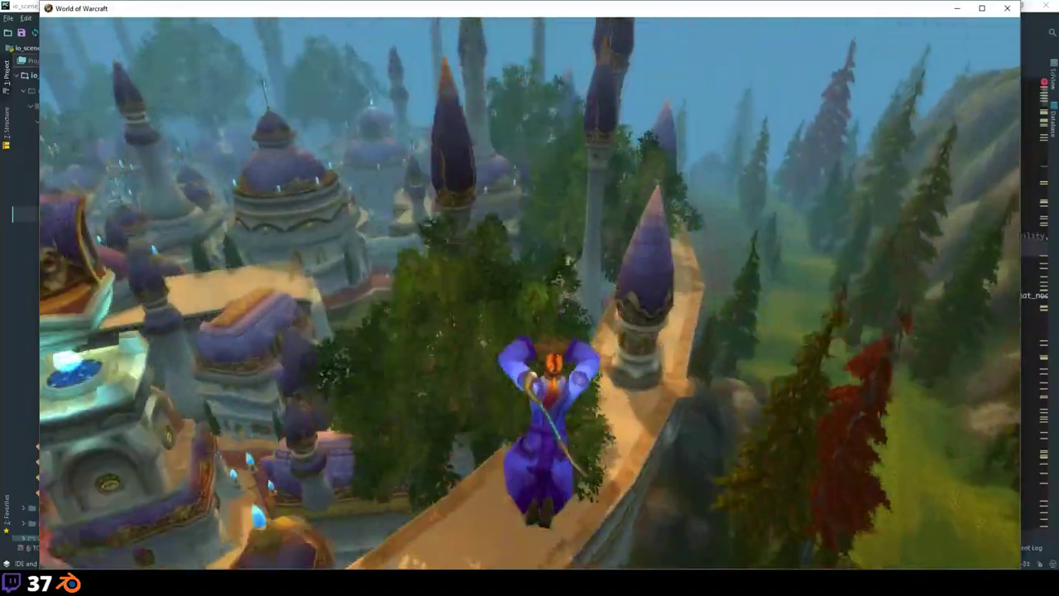
{"action": "key", "text": "a"}
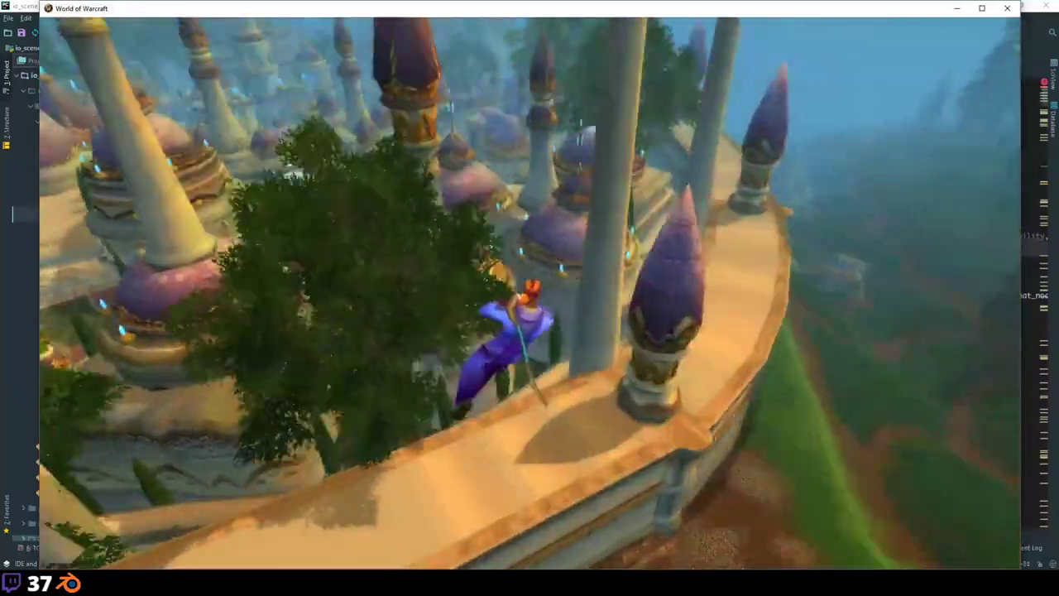
{"action": "key", "text": "d"}
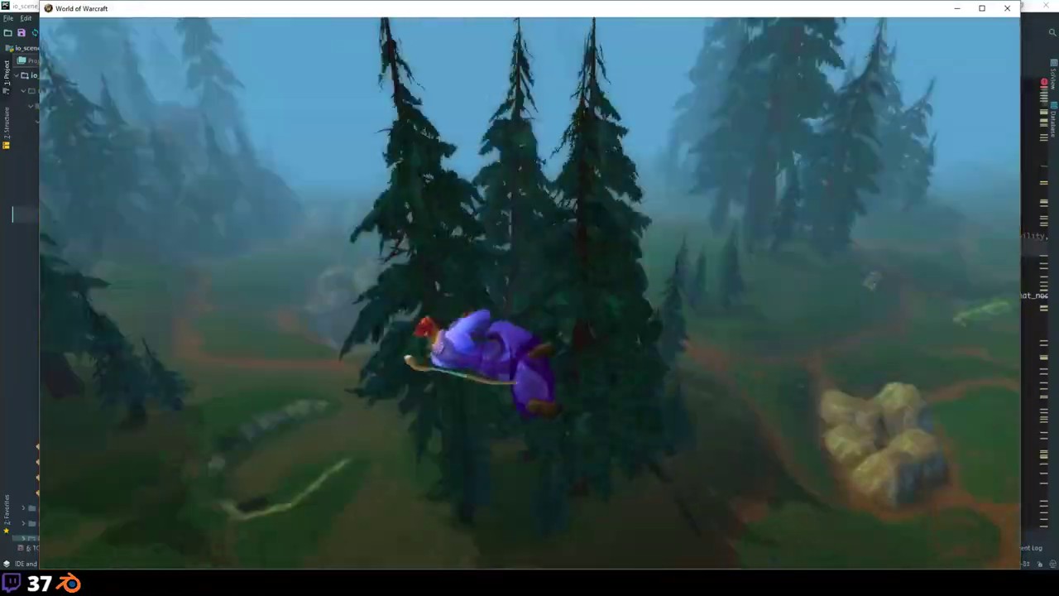
{"action": "key", "text": "d"}
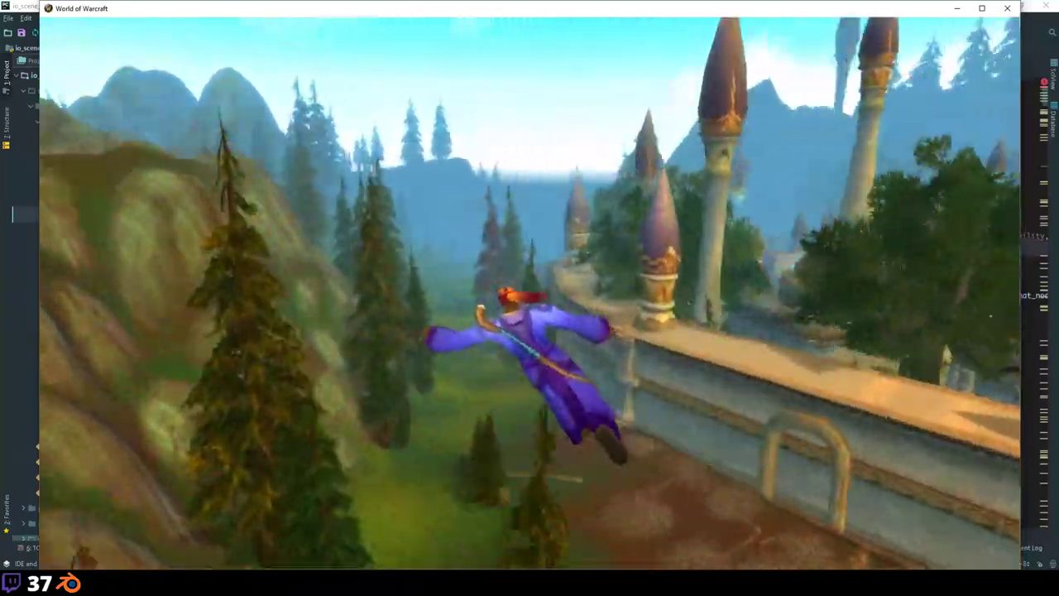
{"action": "key", "text": "d"}
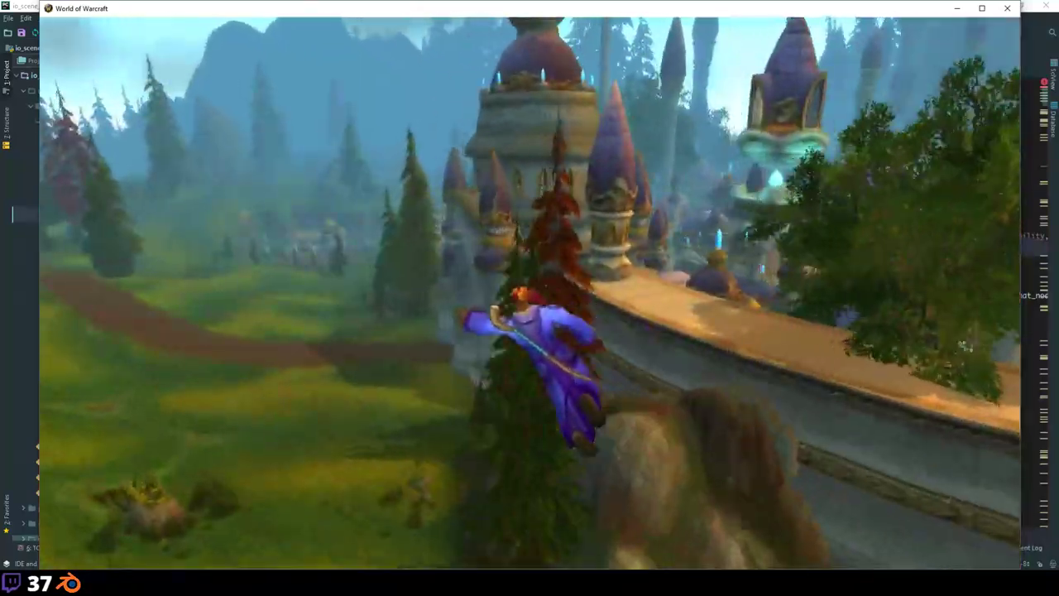
Step: Land at the gatehouse and run through the archway and streets to the fountain plaza
{"action": "key", "text": "a"}
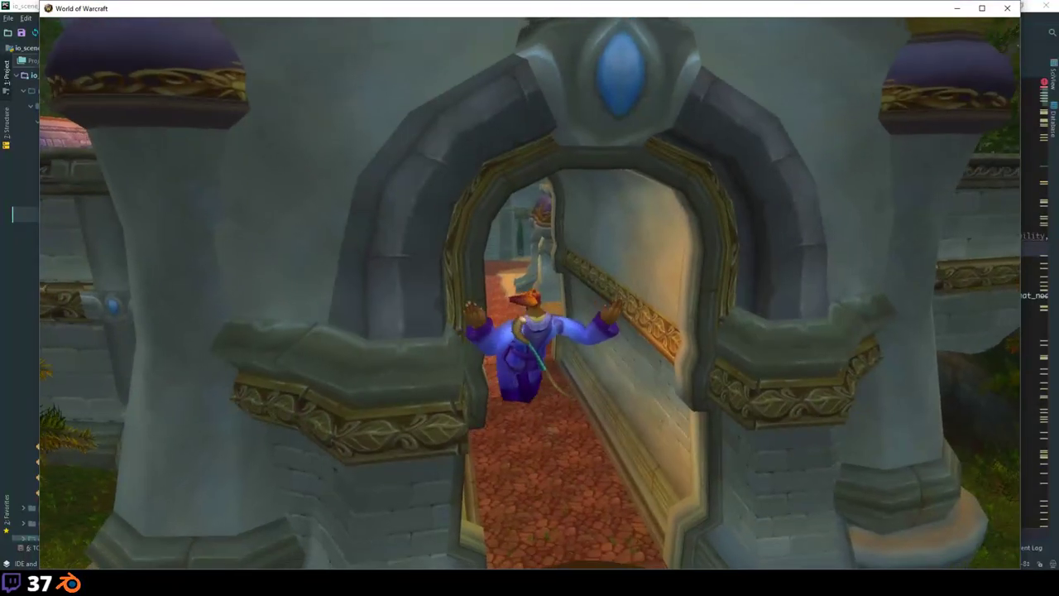
{"action": "key", "text": "w"}
{"action": "key", "text": "w"}
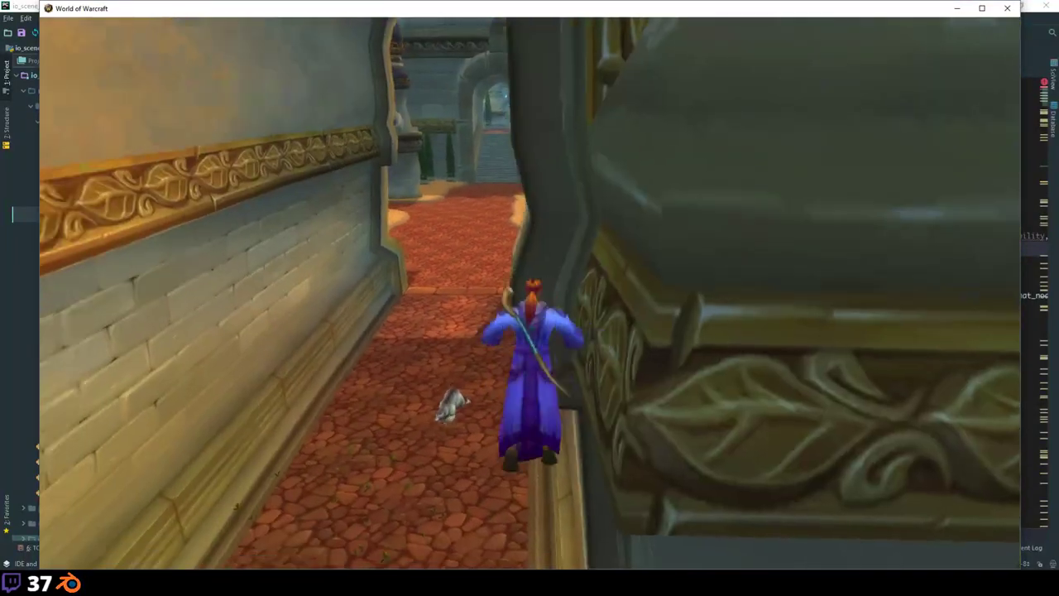
{"action": "key", "text": "w"}
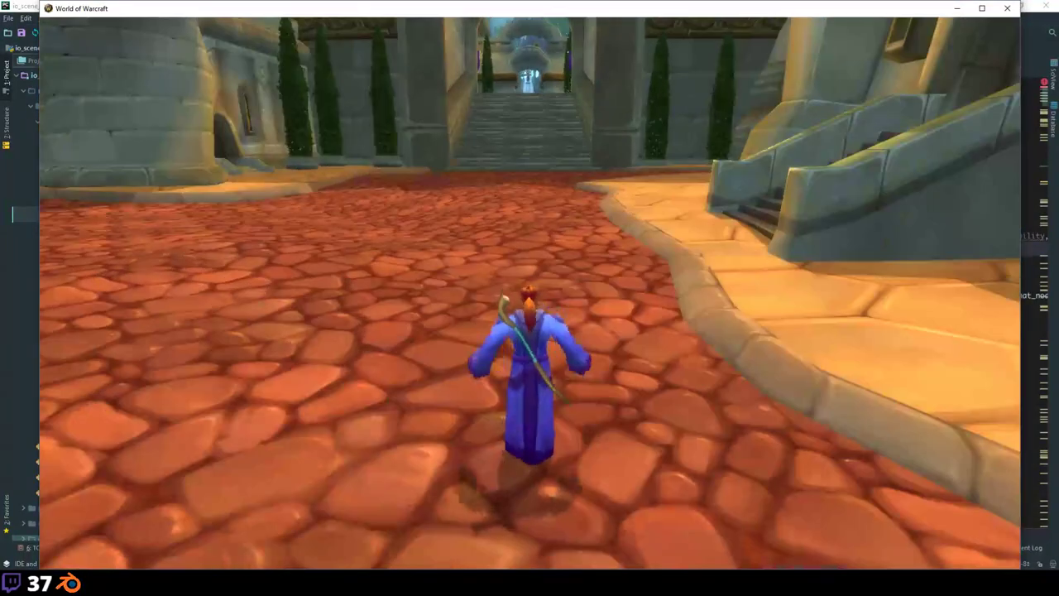
{"action": "key", "text": "space"}
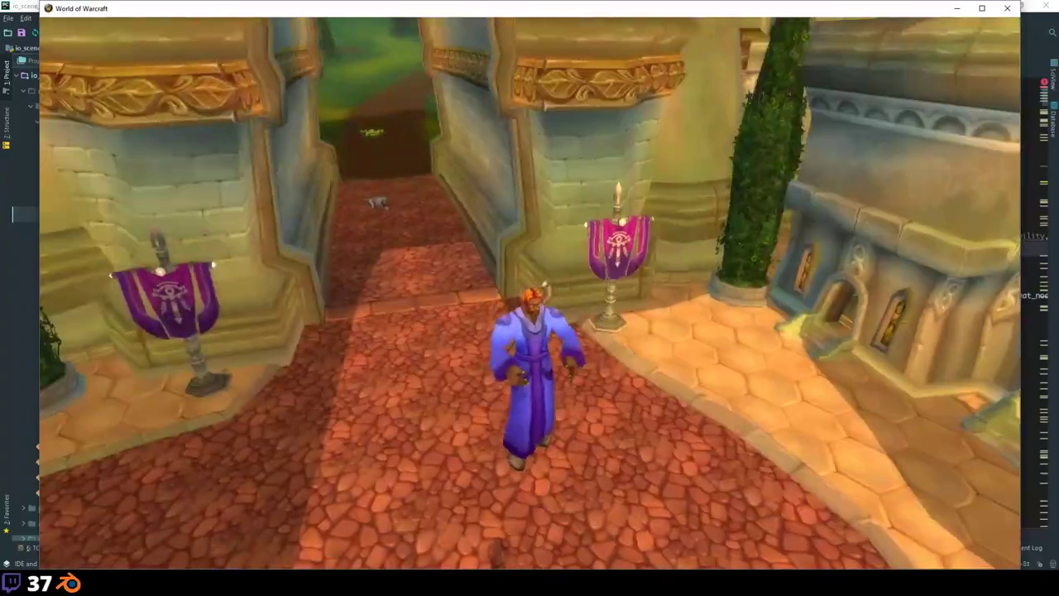
{"action": "key", "text": "w"}
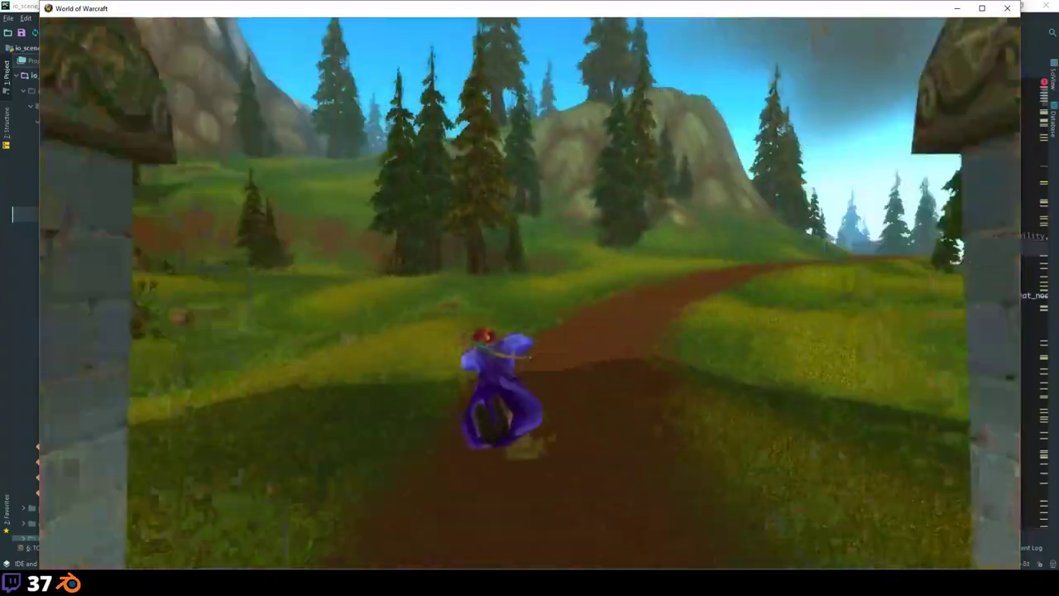
{"action": "key", "text": "w"}
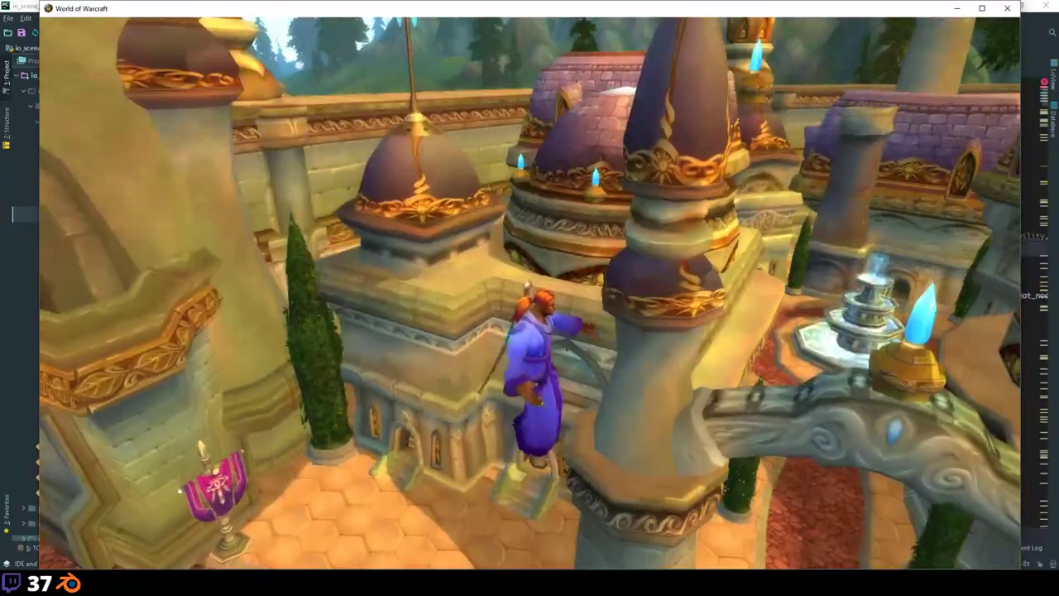
{"action": "key", "text": "w"}
{"action": "key", "text": "w"}
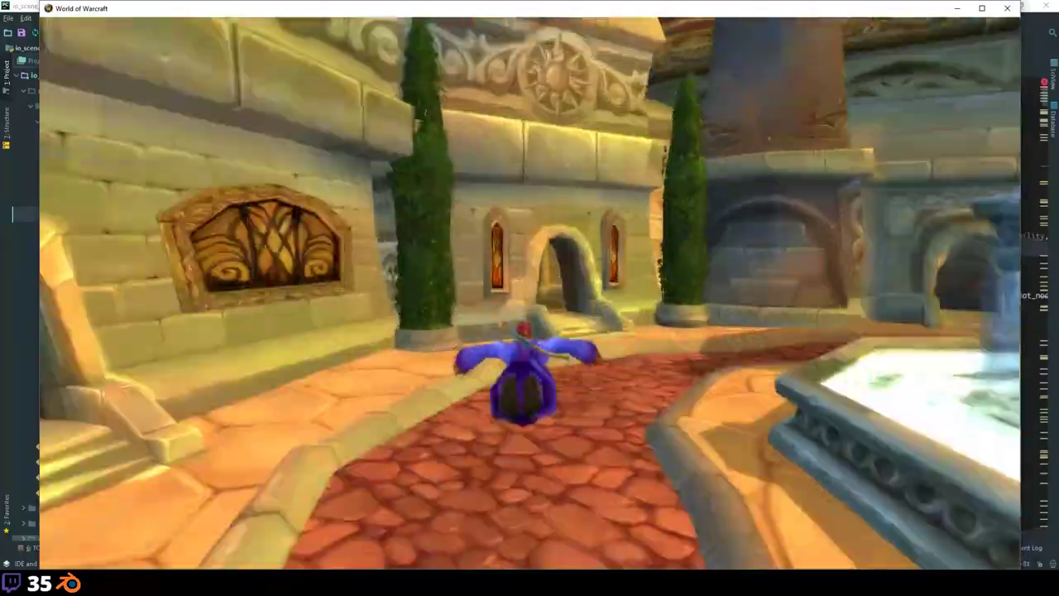
{"action": "key", "text": "w"}
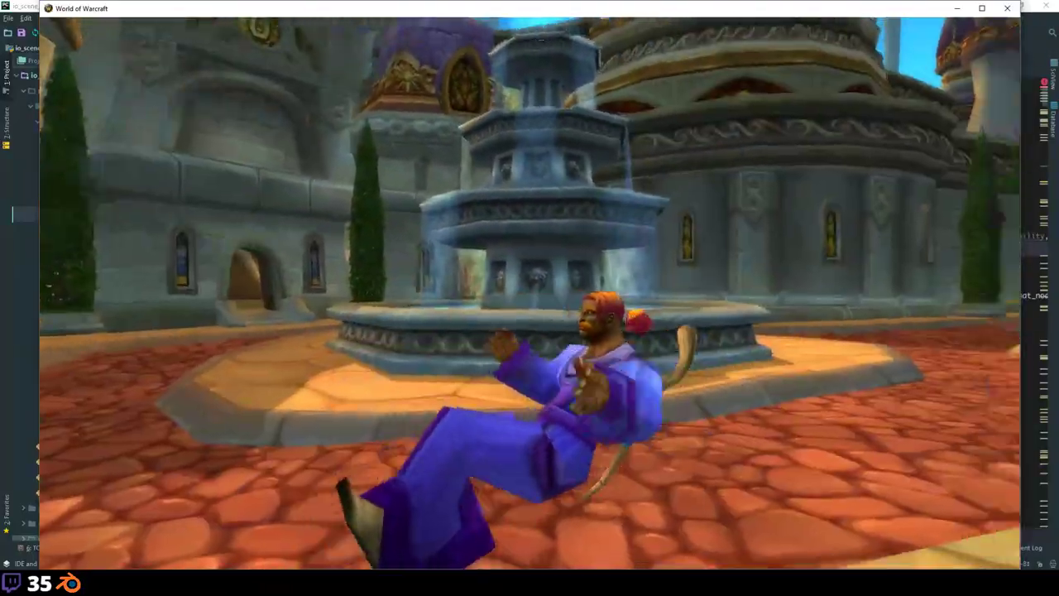
{"action": "key", "text": "w"}
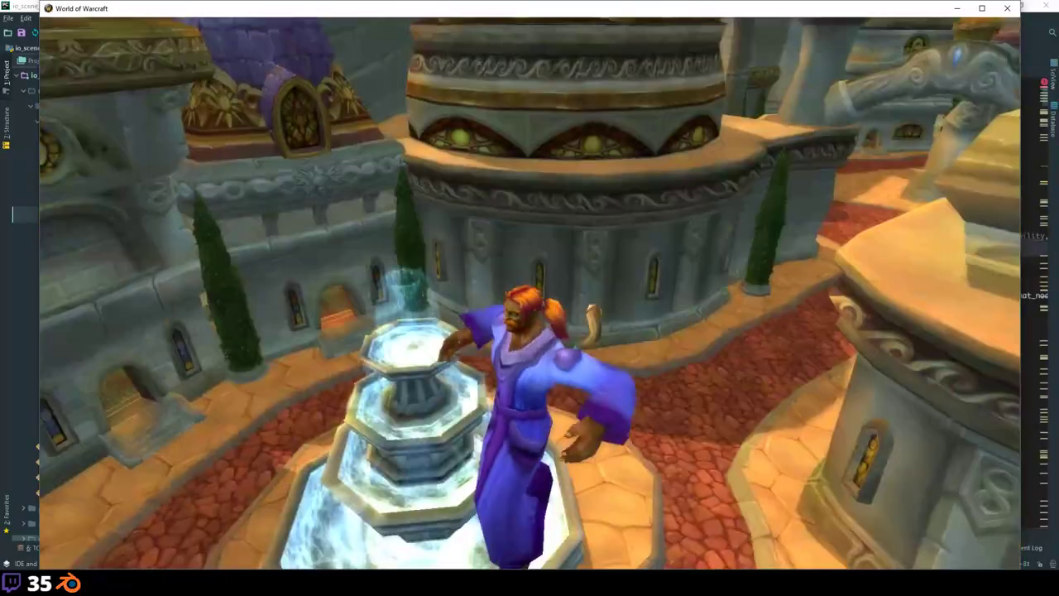
{"action": "key", "text": "w"}
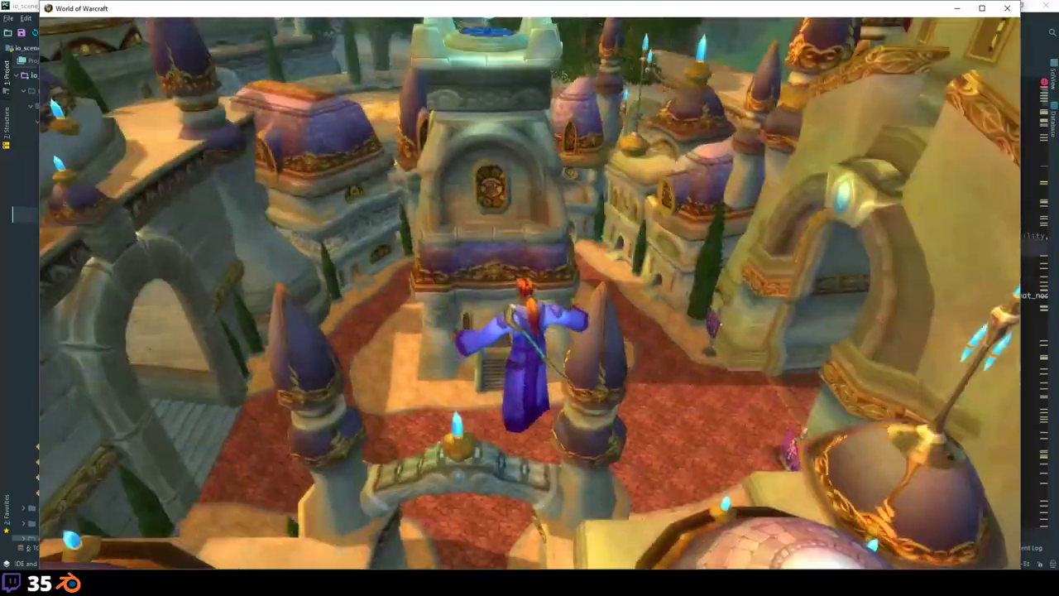
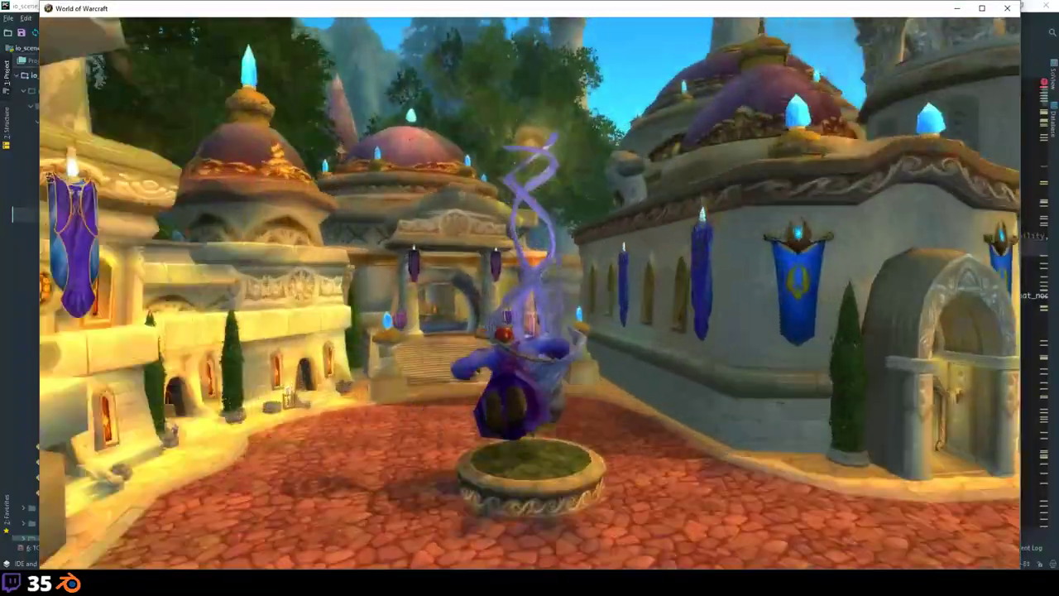
Step: Run into the building, tilt the camera down, then run out onto the cobbled street
{"action": "key", "text": "w"}
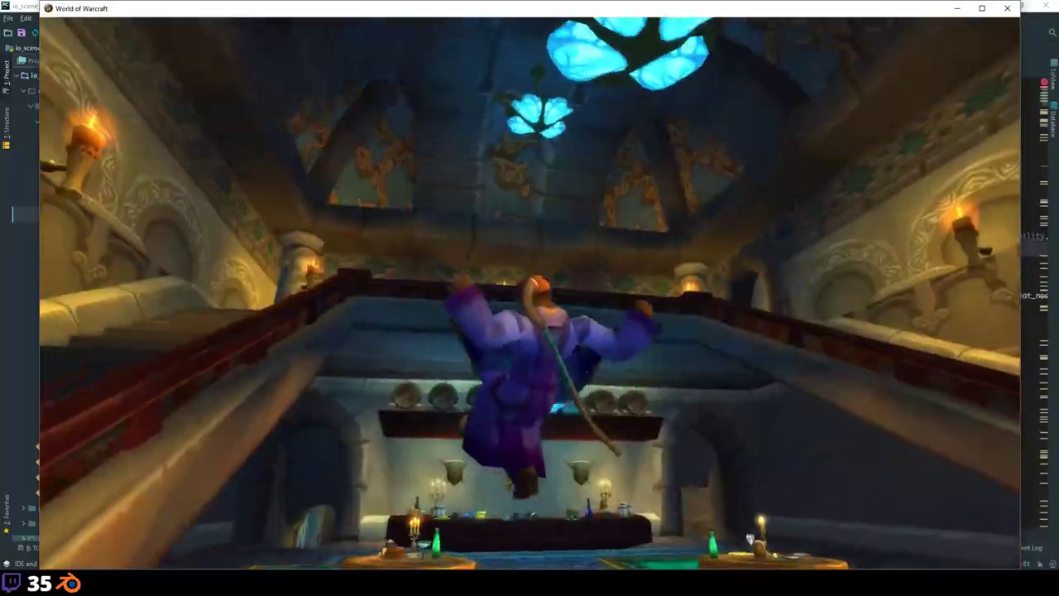
{"action": "left_click_drag", "start_coordinate": [750, 539], "coordinate": [582, 351]}
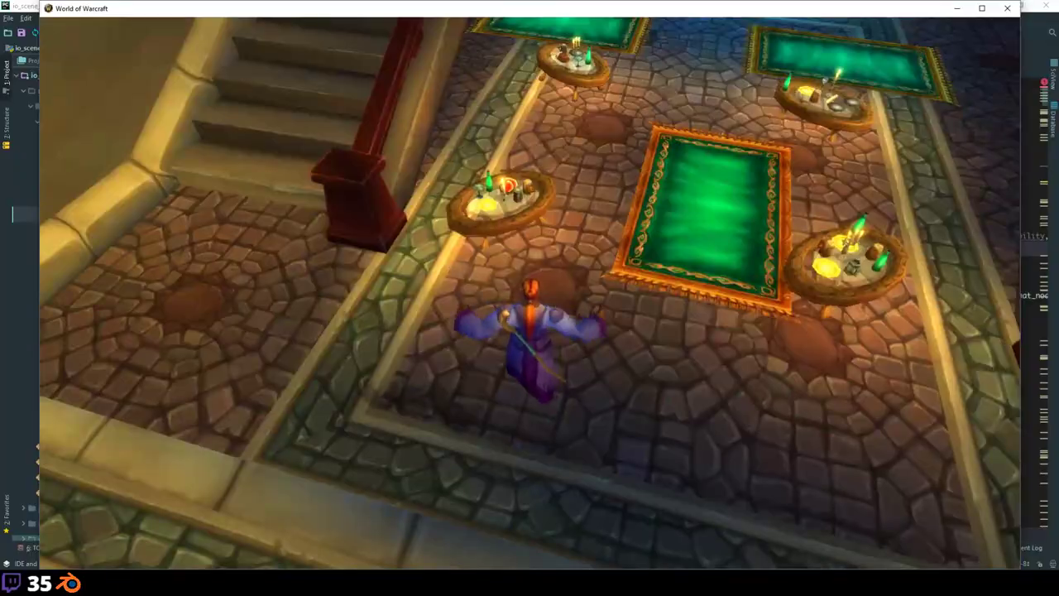
{"action": "key", "text": "w"}
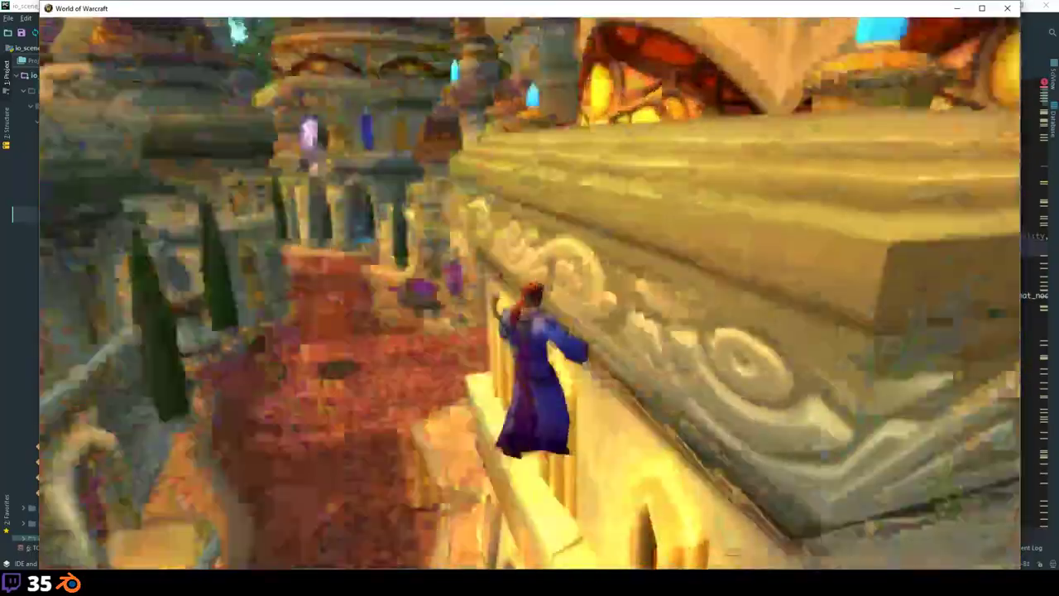
{"action": "key", "text": "w"}
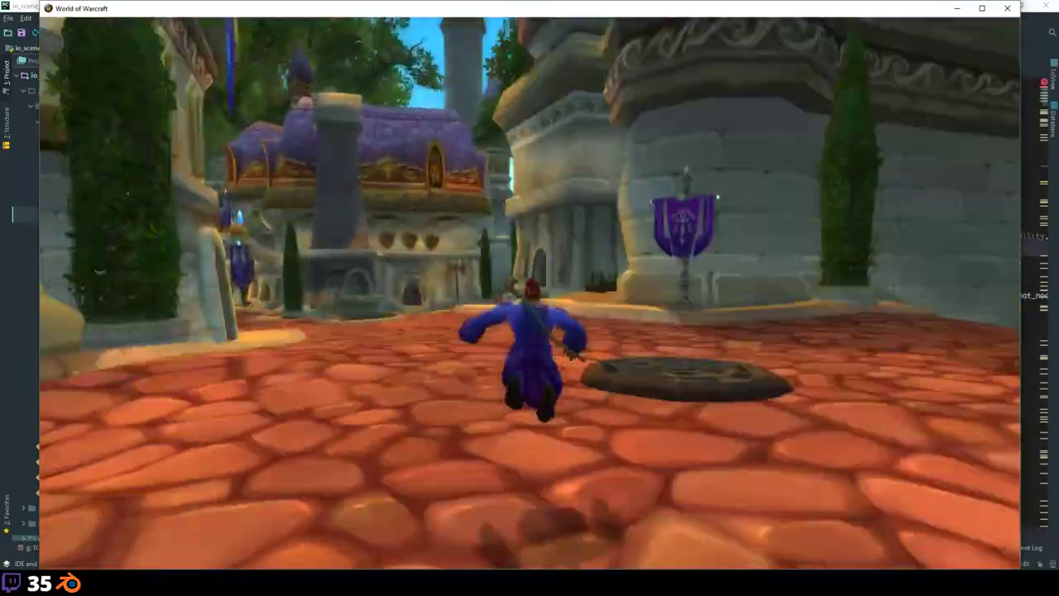
Step: Run through the dark tavern hall past the fireplace, railing and barrels, out into the courtyard
{"action": "key", "text": "w"}
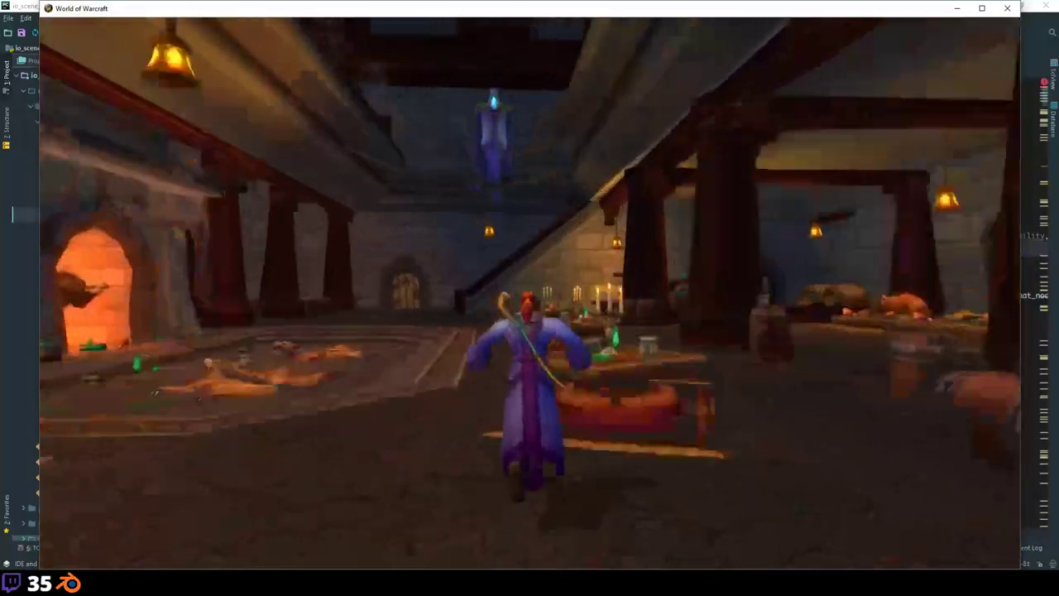
{"action": "key", "text": "w"}
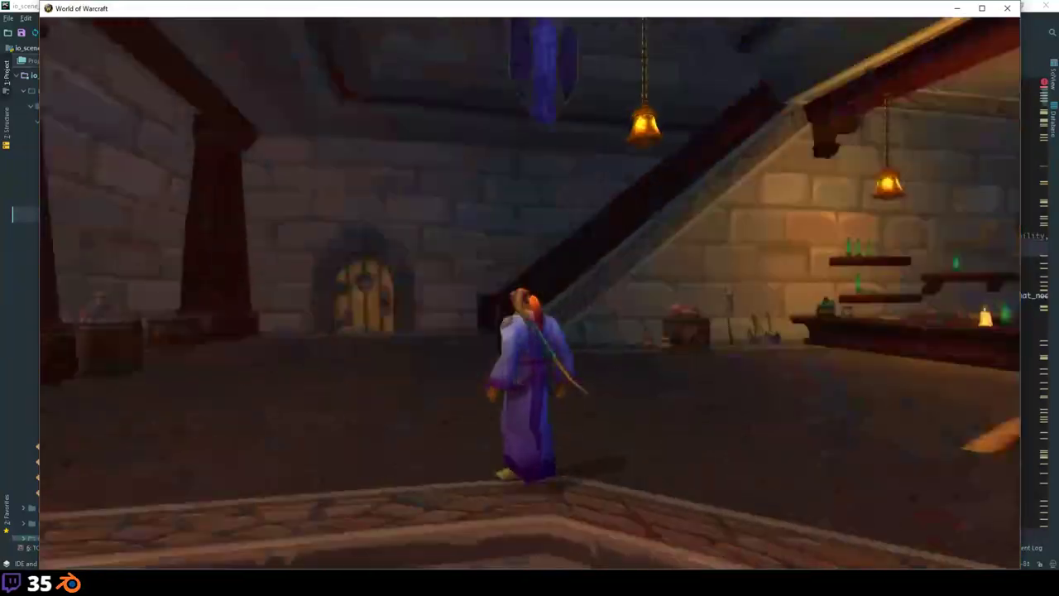
{"action": "key", "text": "w"}
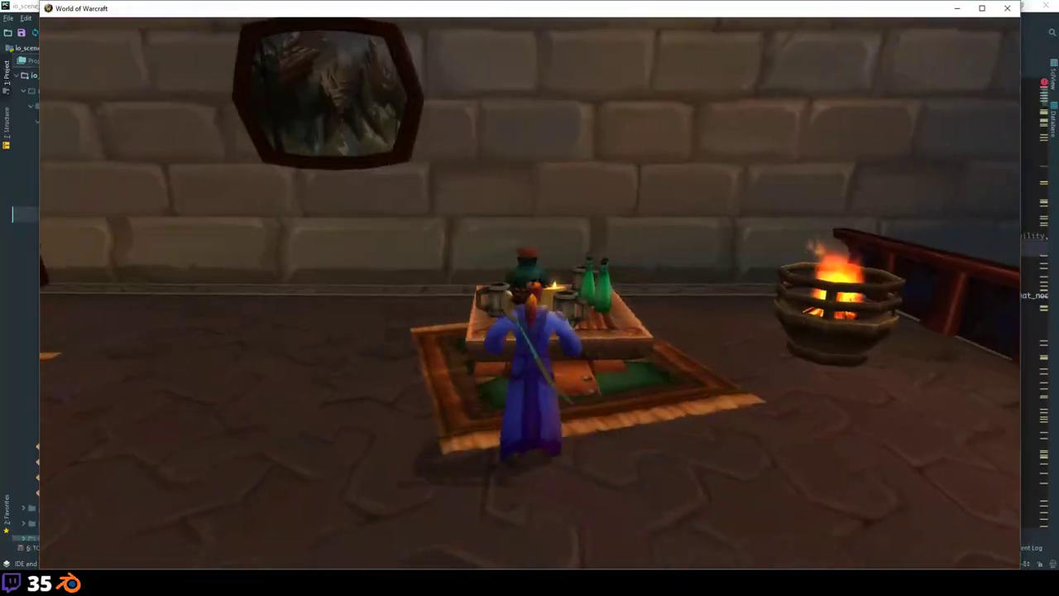
{"action": "key", "text": "w"}
{"action": "key", "text": "w"}
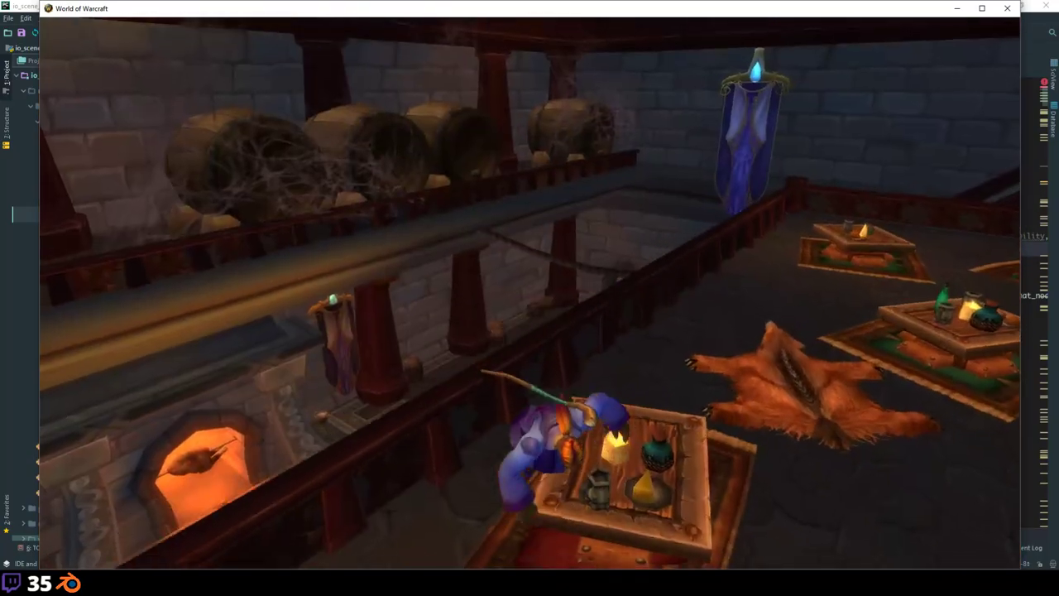
{"action": "key", "text": "w"}
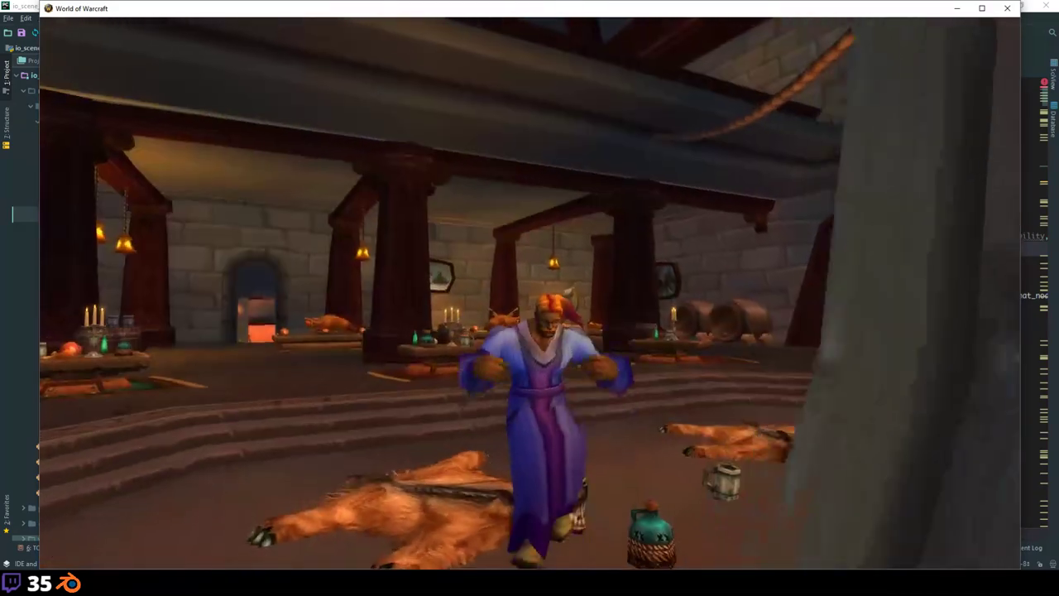
{"action": "key", "text": "w"}
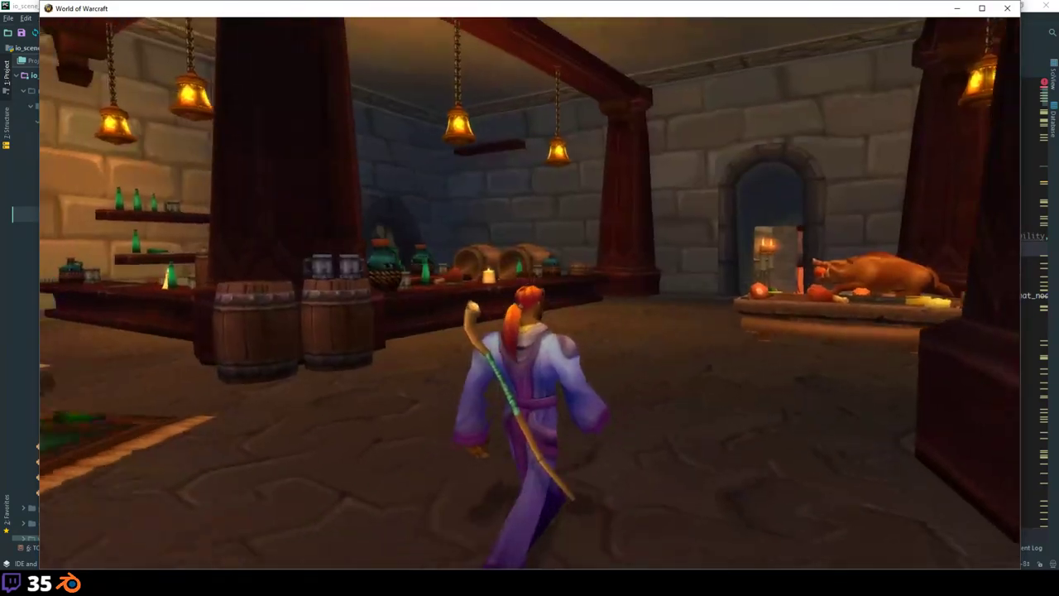
{"action": "key", "text": "w"}
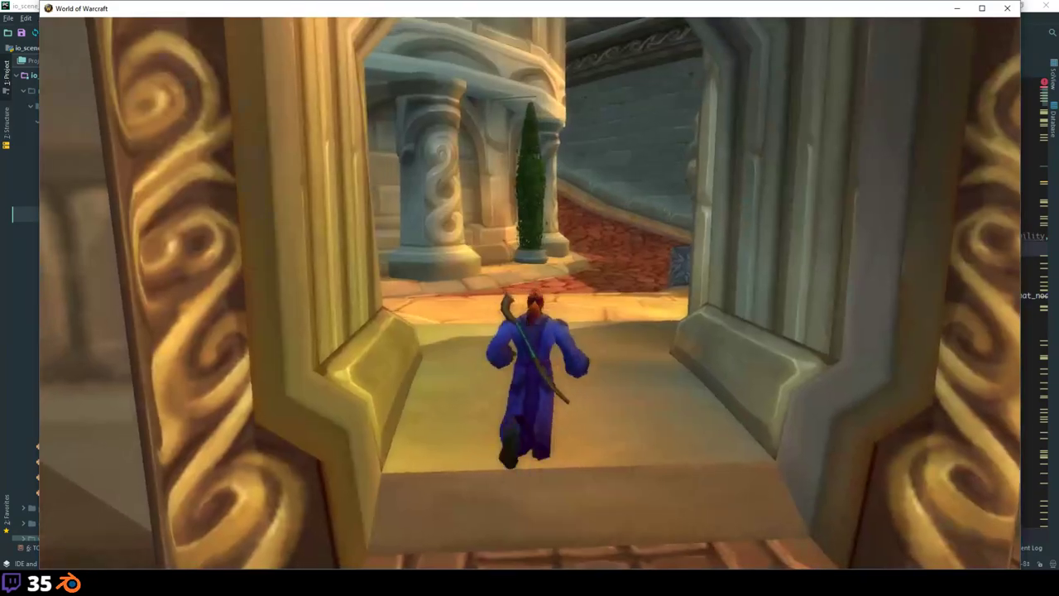
Step: Run between the towers into the blue-curtained room, turn around and jump back onto the sunny streets
{"action": "key", "text": "w"}
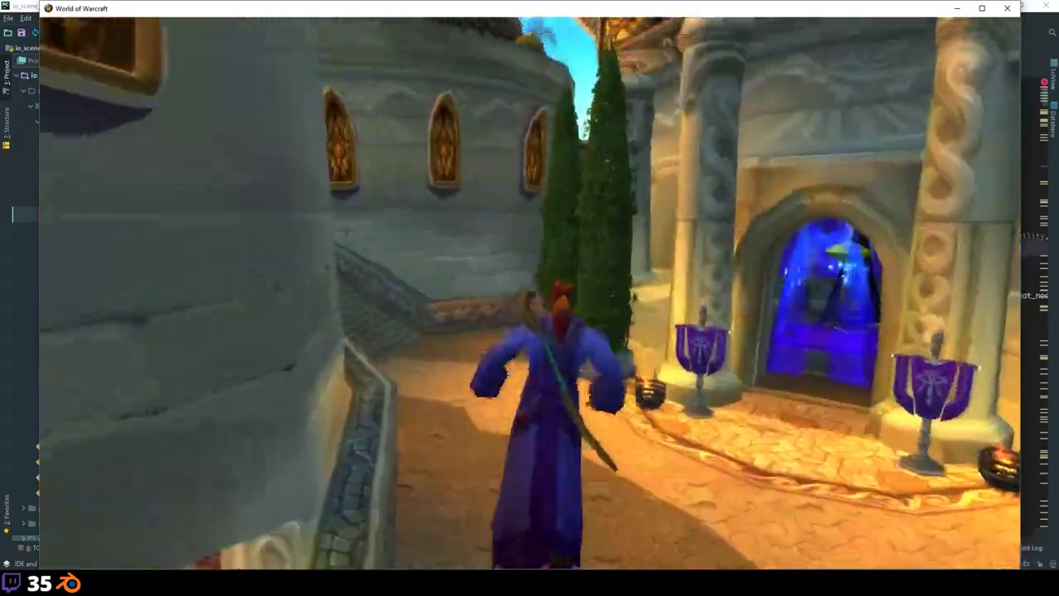
{"action": "key", "text": "w"}
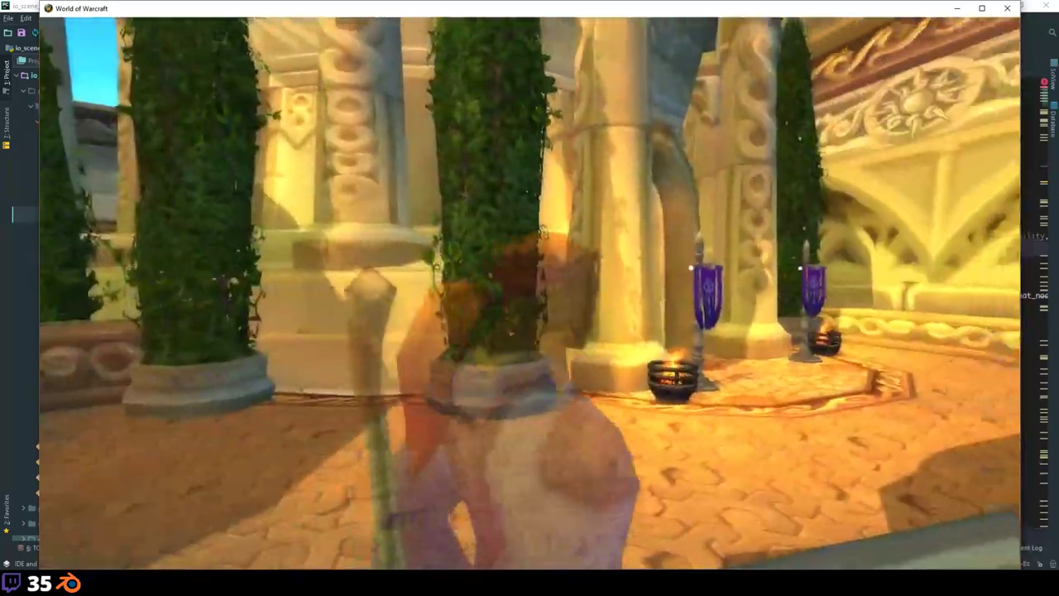
{"action": "key", "text": "w"}
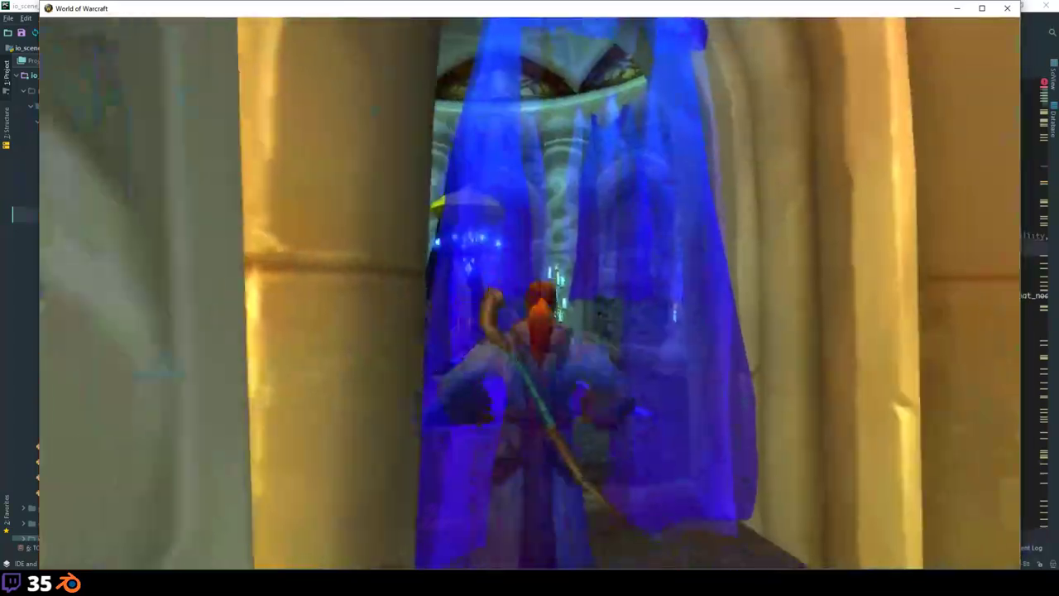
{"action": "key", "text": "w"}
{"action": "key", "text": "w"}
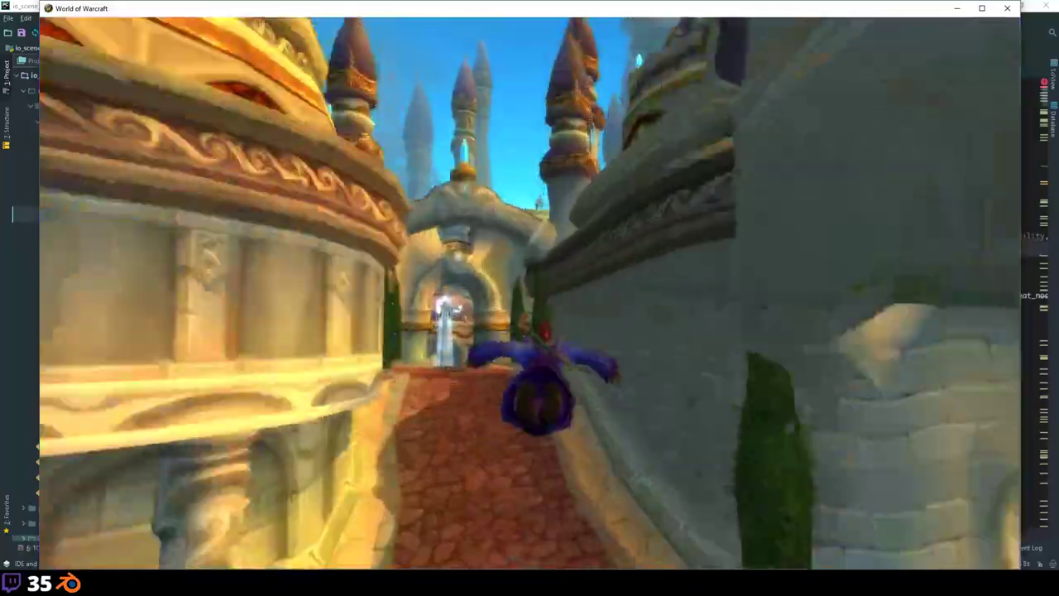
{"action": "key", "text": "w"}
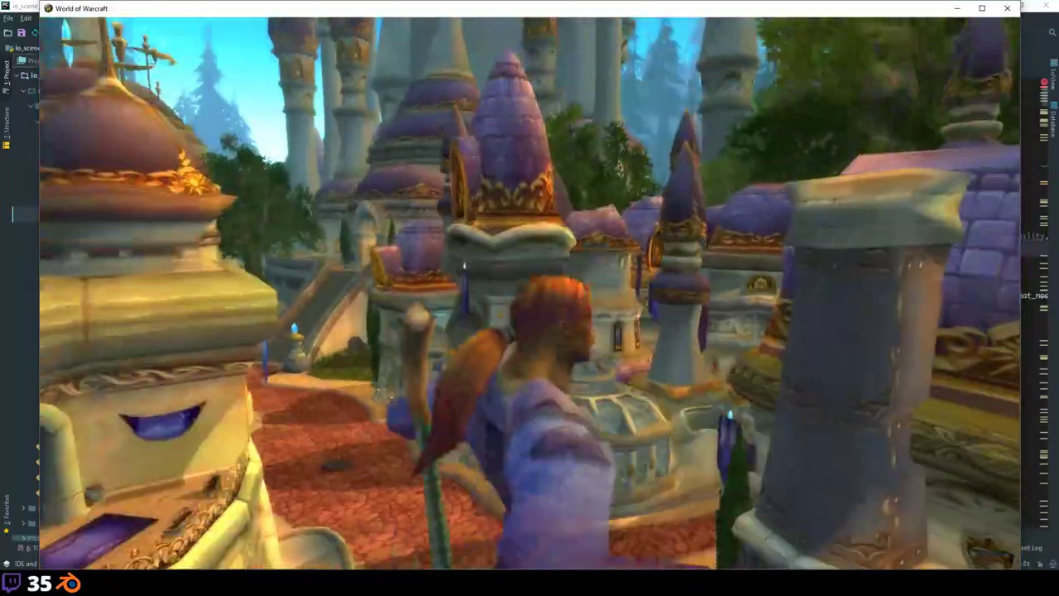
{"action": "key", "text": "w"}
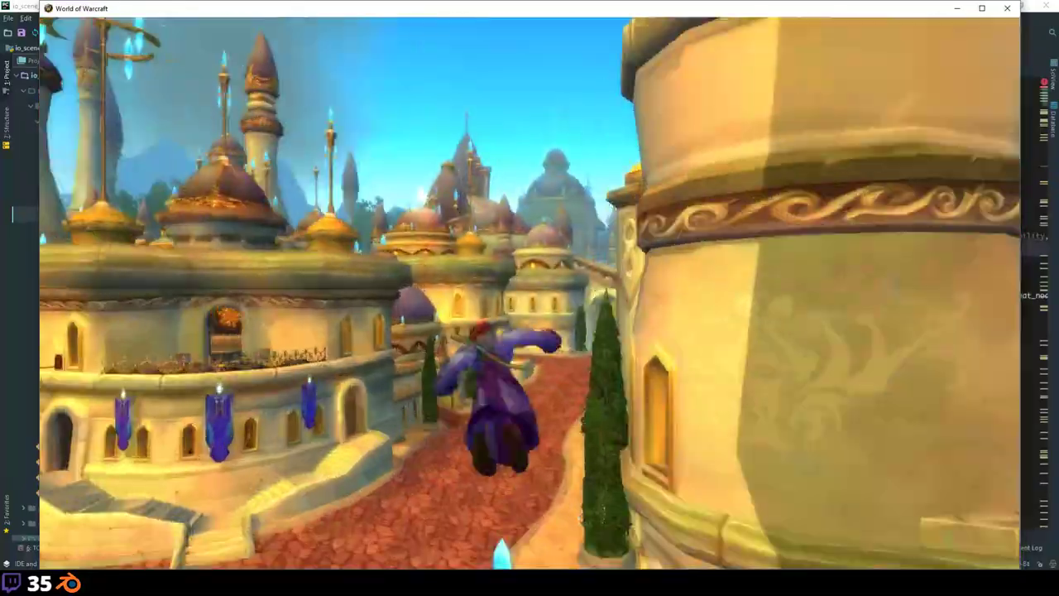
Step: Run along the red-brick path, glide off the city's edge and land on the grassy hillside
{"action": "key", "text": "w"}
{"action": "key", "text": "w"}
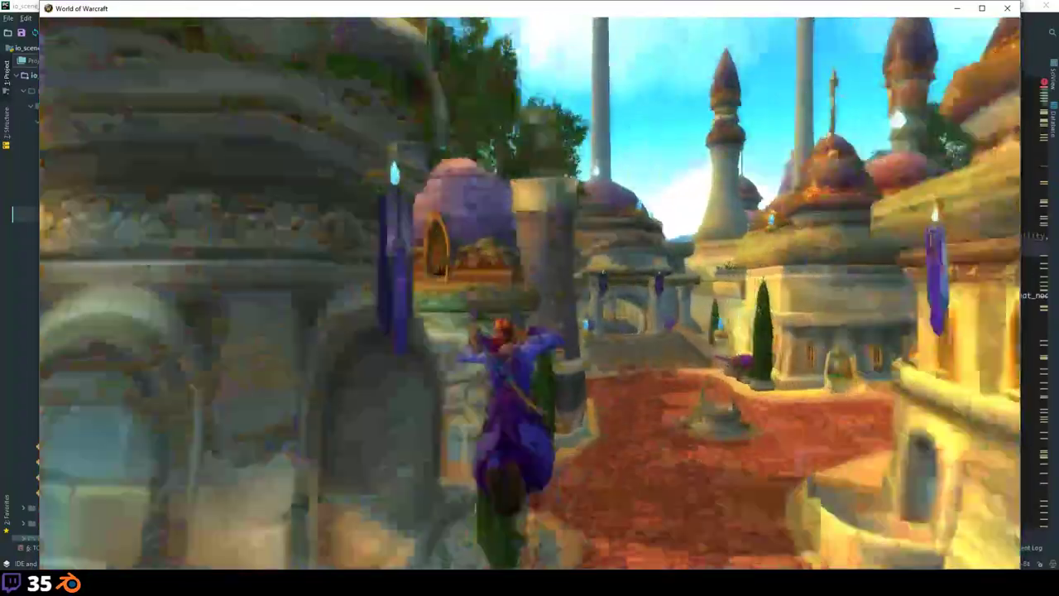
{"action": "key", "text": "w"}
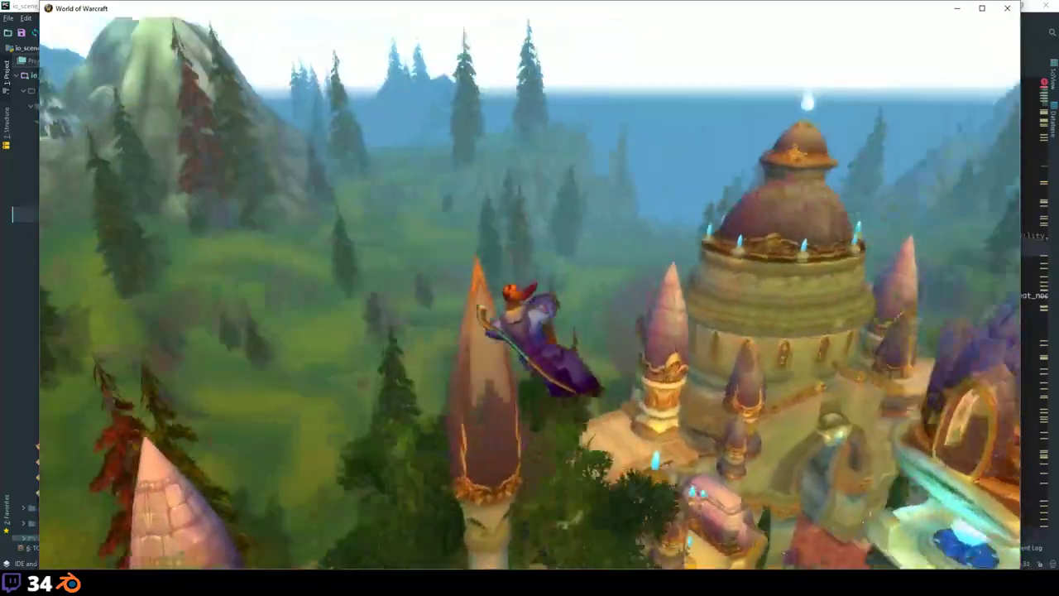
{"action": "key", "text": "w"}
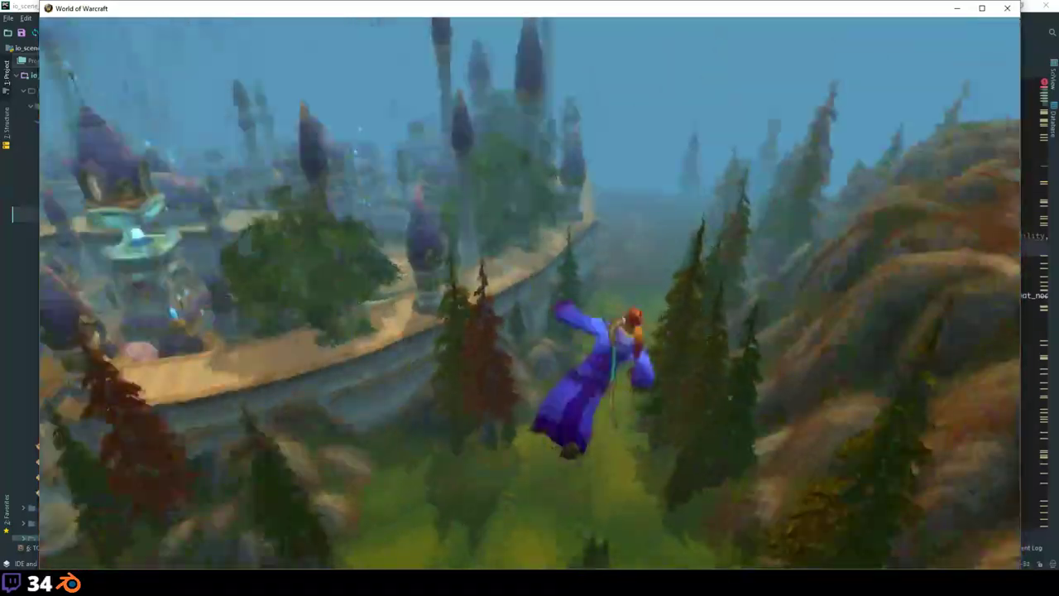
{"action": "key", "text": "w"}
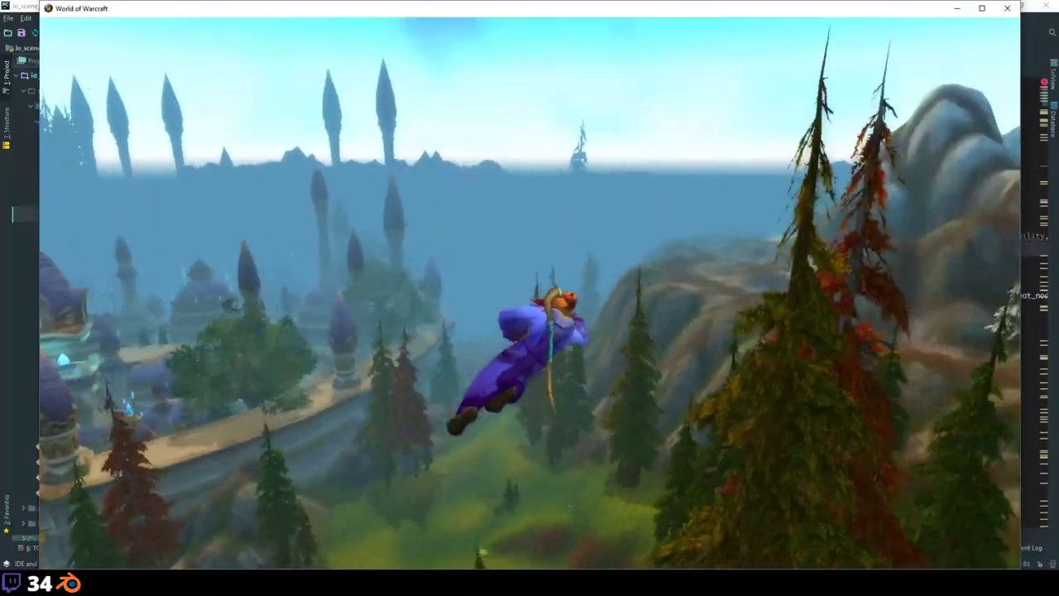
{"action": "key", "text": "w"}
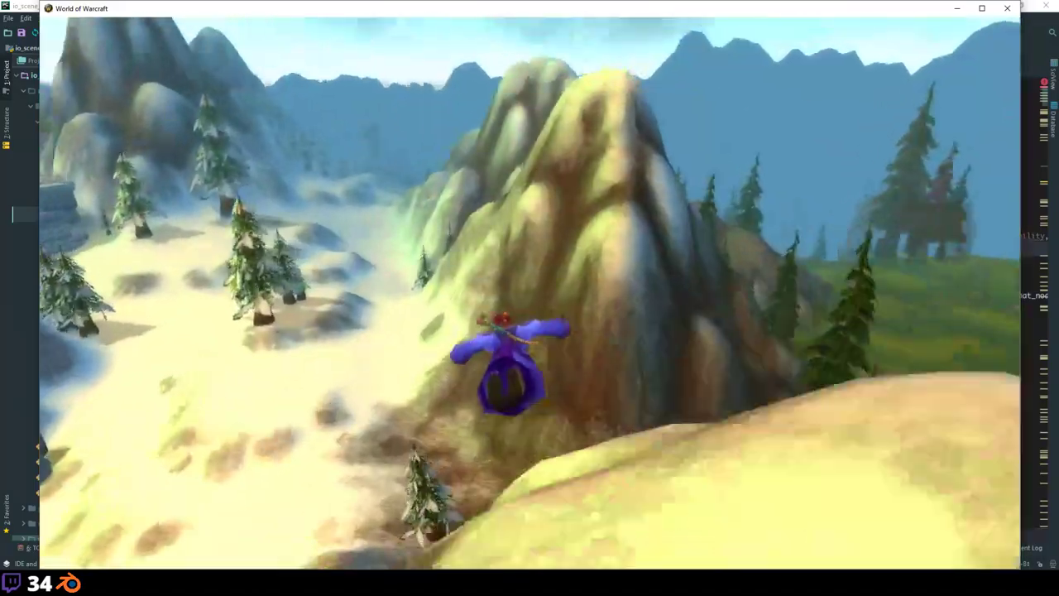
Step: Glide over the snowy slopes, touch down, then fly through the canyon over the misty pine valley
{"action": "key", "text": "w"}
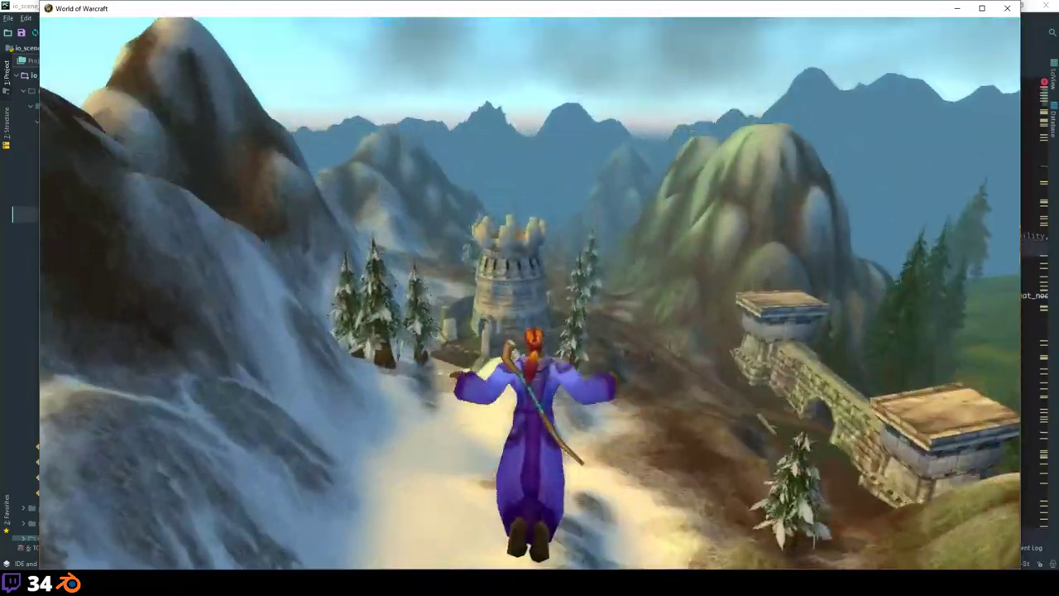
{"action": "key", "text": "w"}
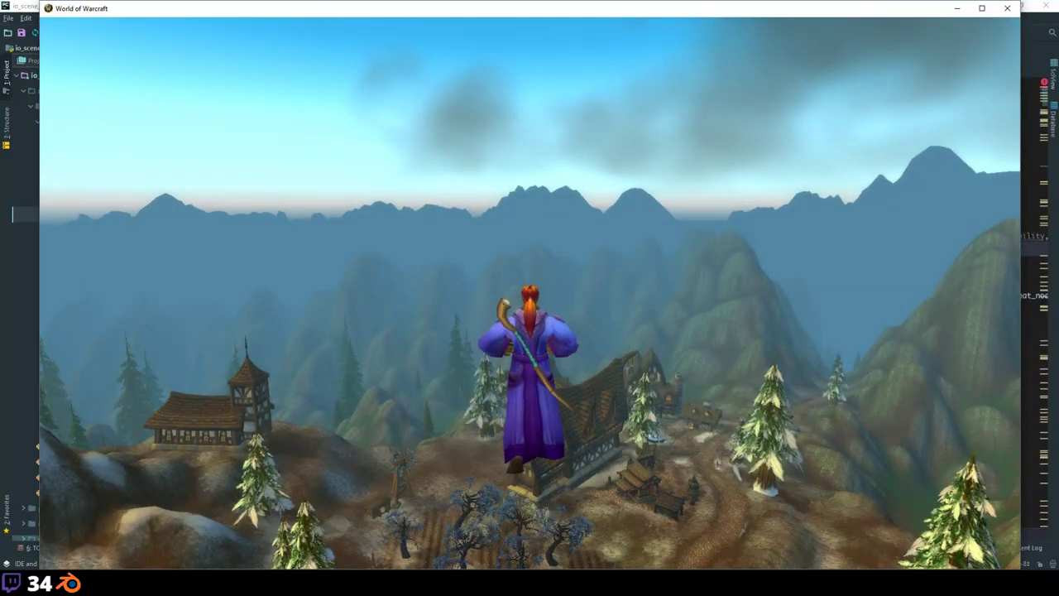
{"action": "key", "text": "w"}
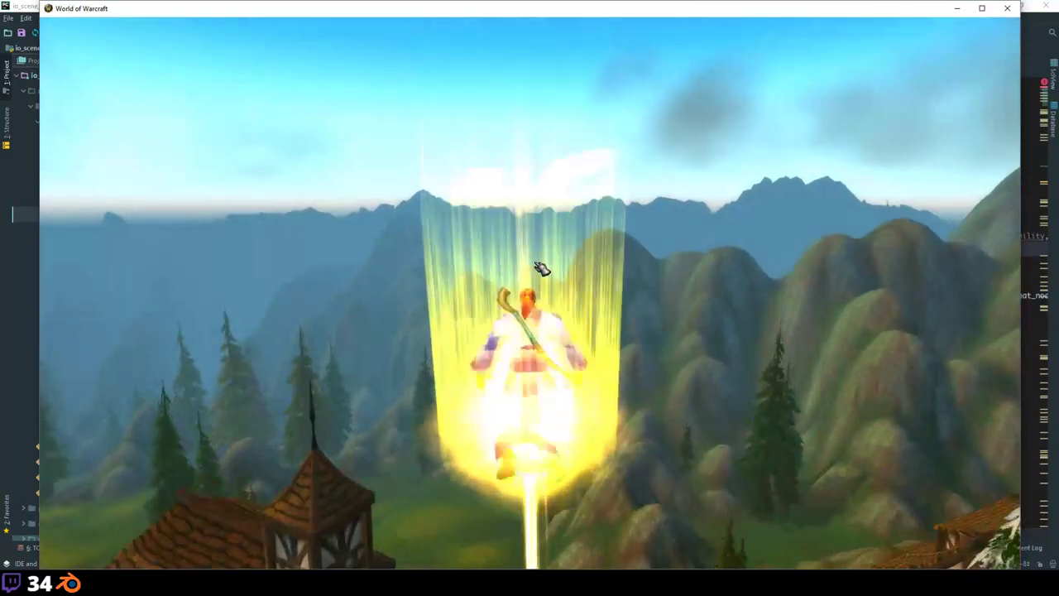
{"action": "key", "text": "w"}
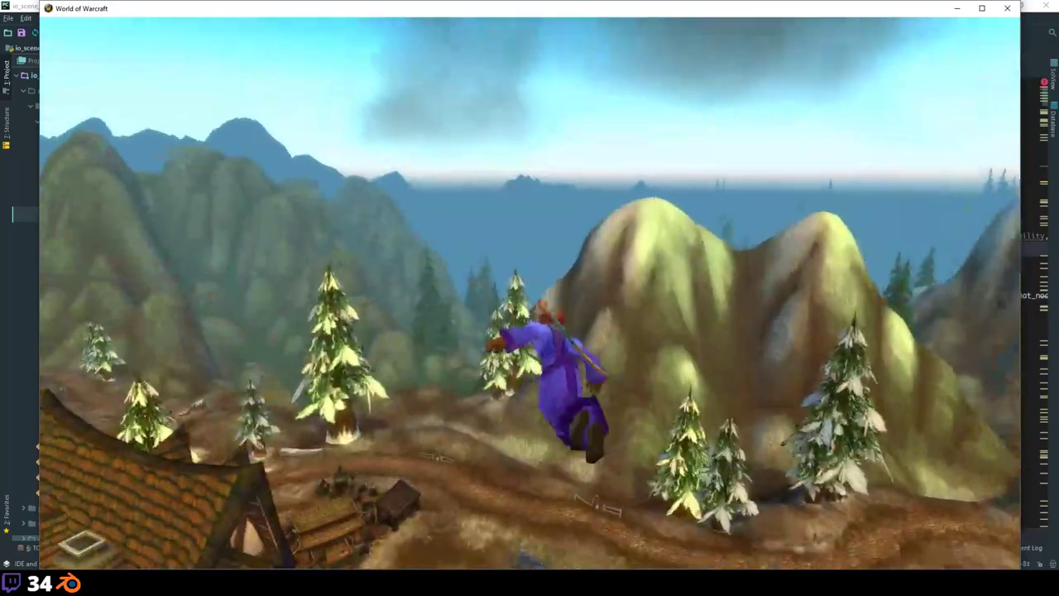
{"action": "key", "text": "w"}
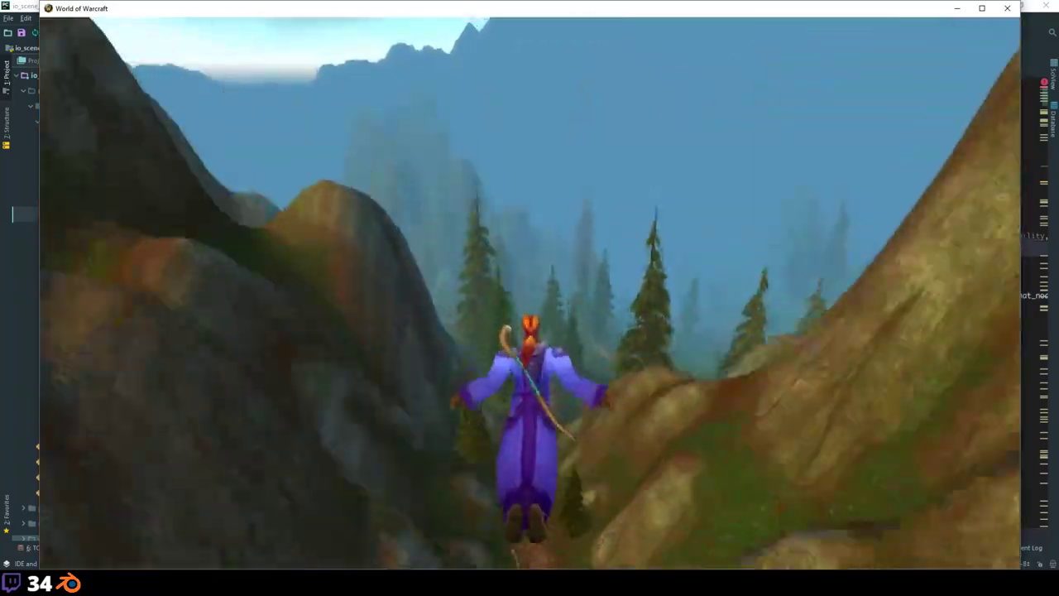
{"action": "key", "text": "w"}
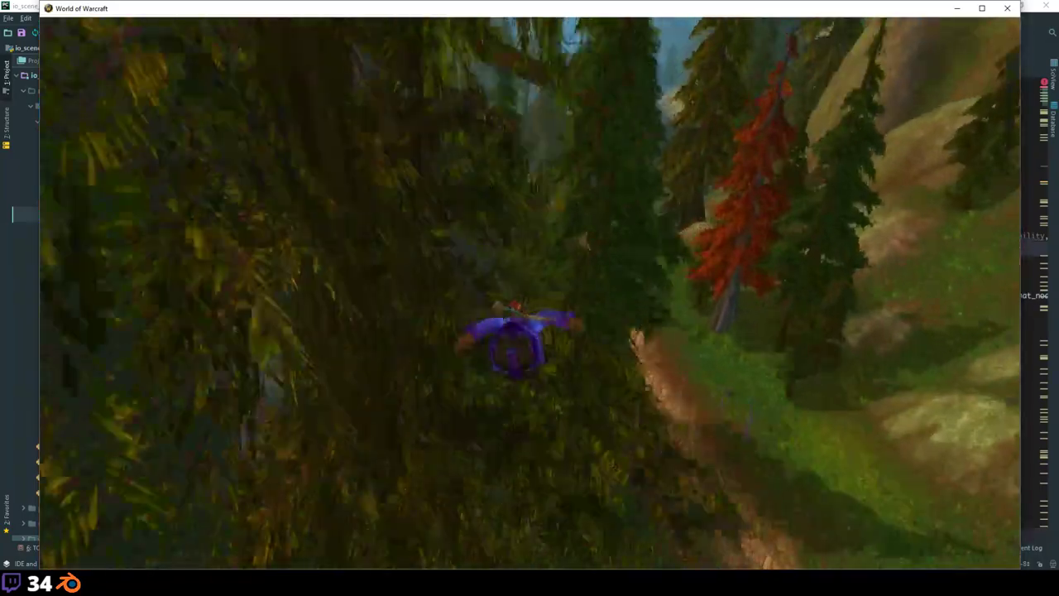
{"action": "key", "text": "w"}
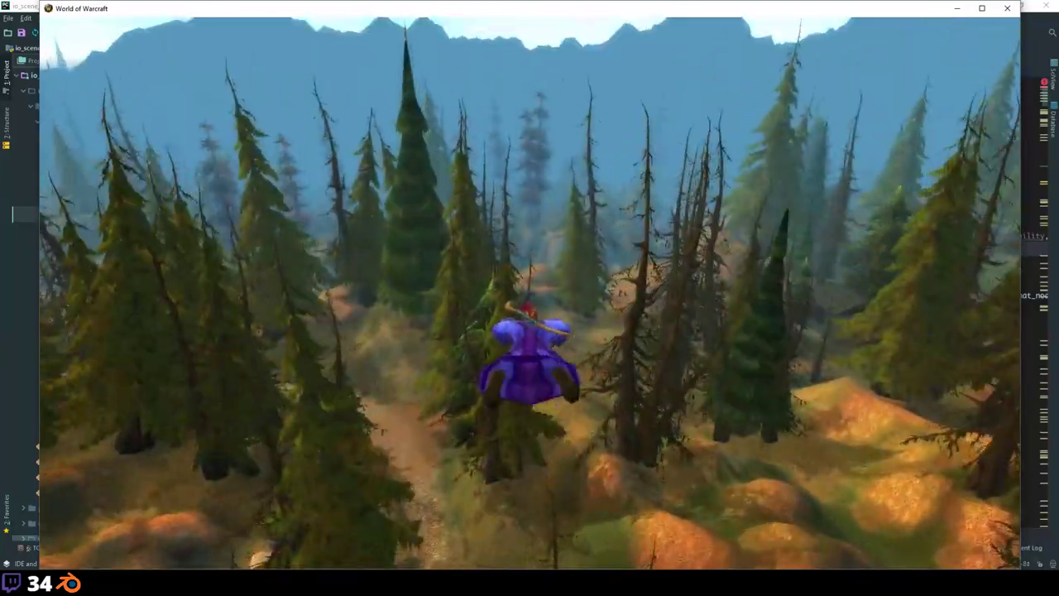
Step: Climb over the mountain peak, dive toward the pine valley trail and land in the timbered village
{"action": "key", "text": "w"}
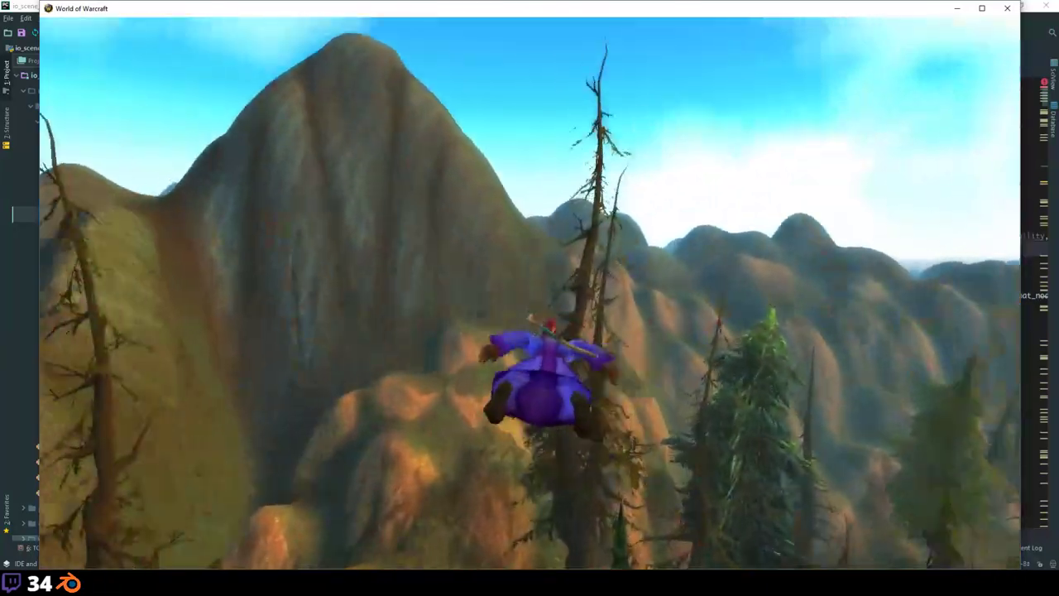
{"action": "key", "text": "w"}
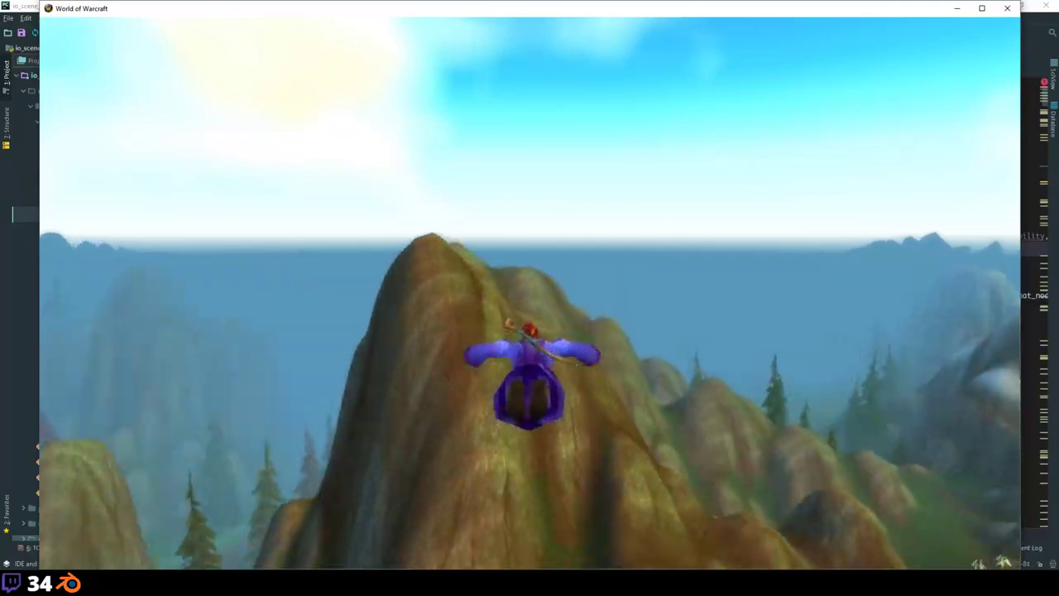
{"action": "key", "text": "w"}
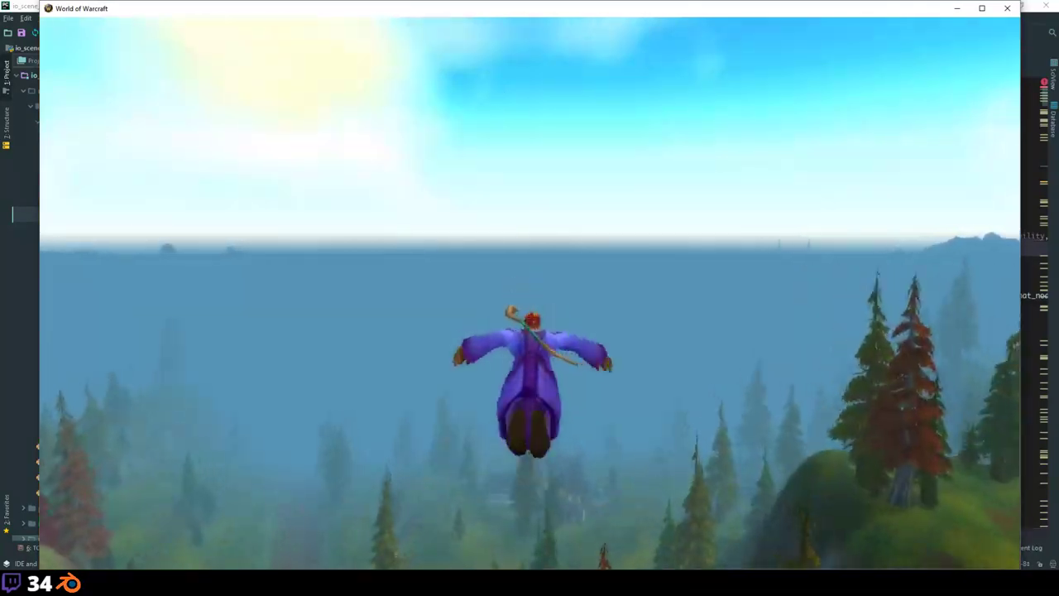
{"action": "key", "text": "w"}
{"action": "key", "text": "w"}
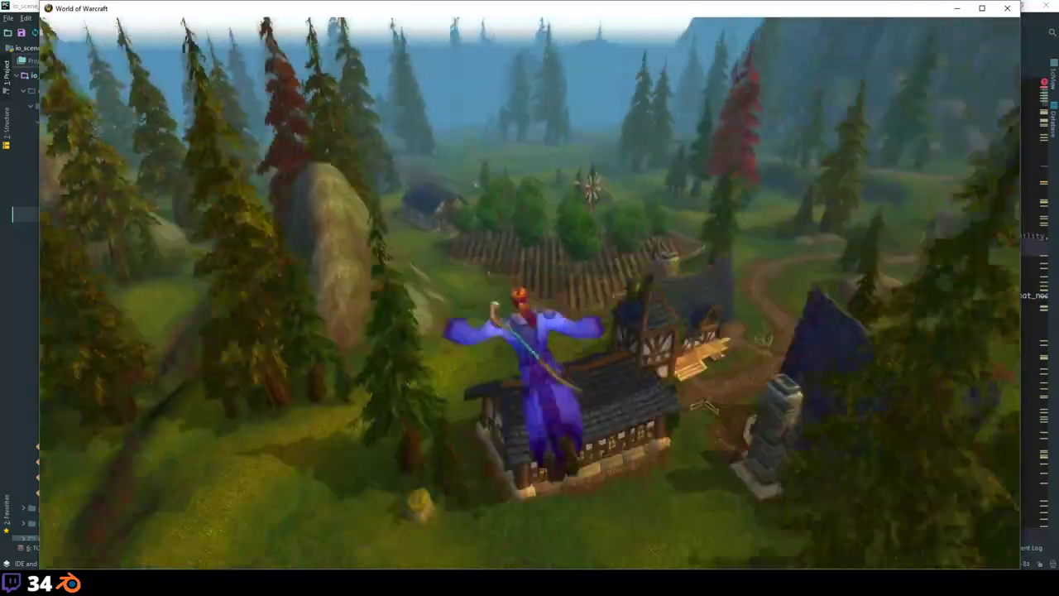
{"action": "key", "text": "w"}
{"action": "key", "text": "w"}
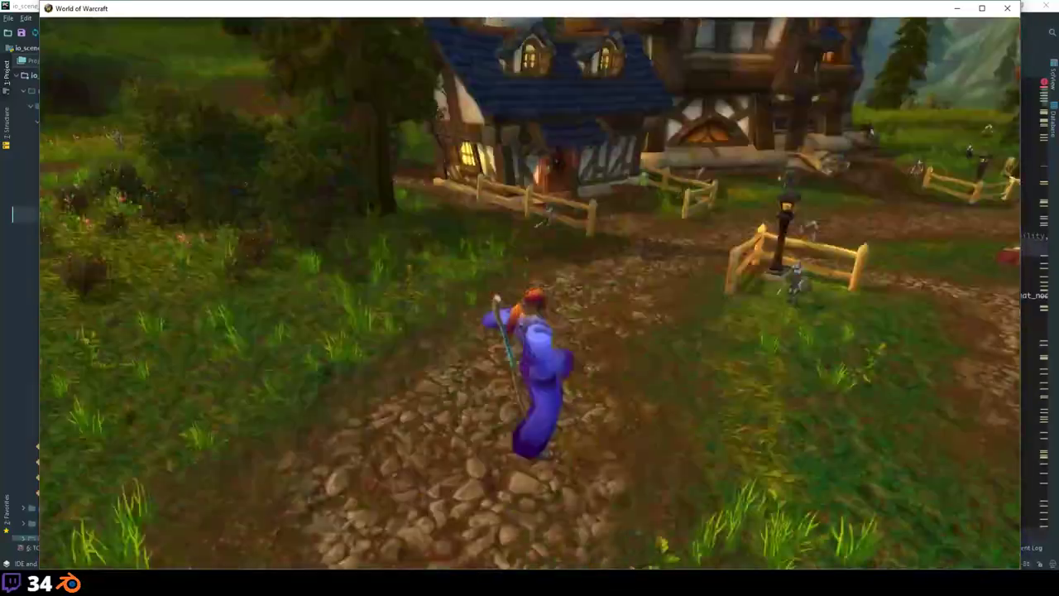
Step: Fly over the forest to the walled town, past its tower and wall, landing before the gate tower
{"action": "key", "text": "w"}
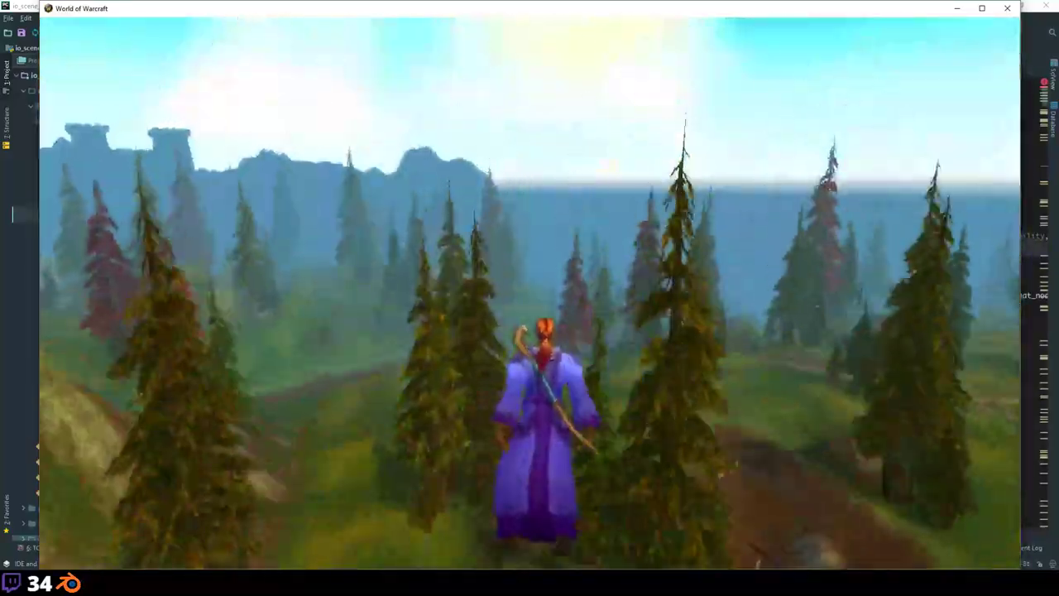
{"action": "key", "text": "w"}
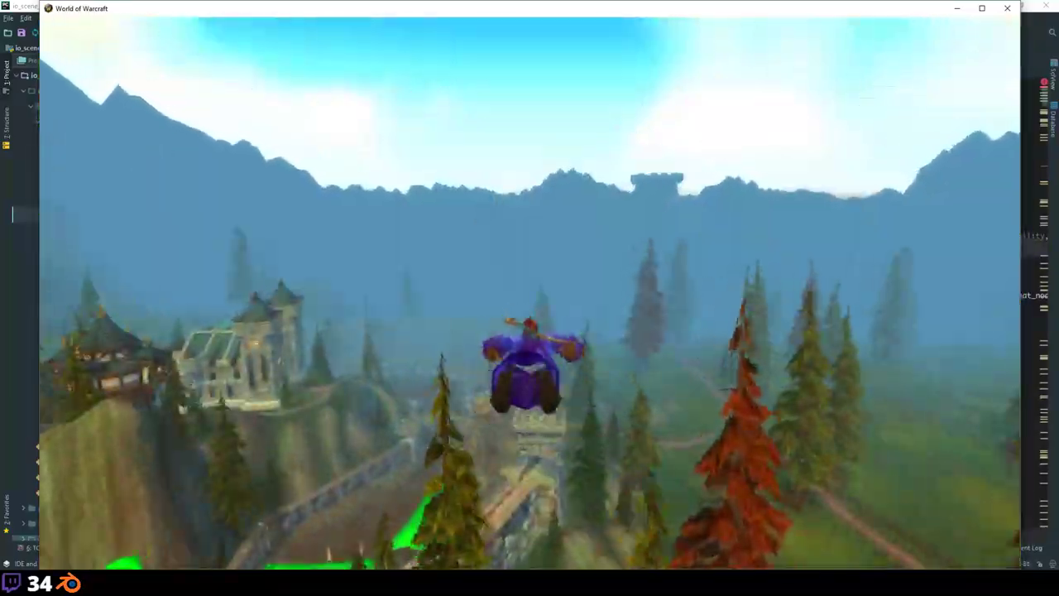
{"action": "key", "text": "w"}
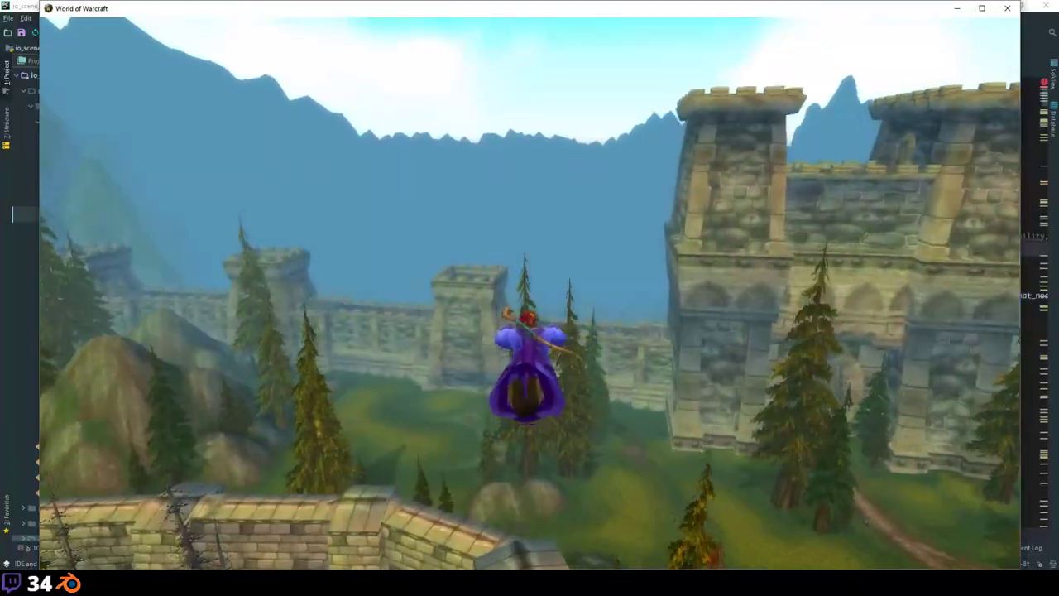
{"action": "key", "text": "w"}
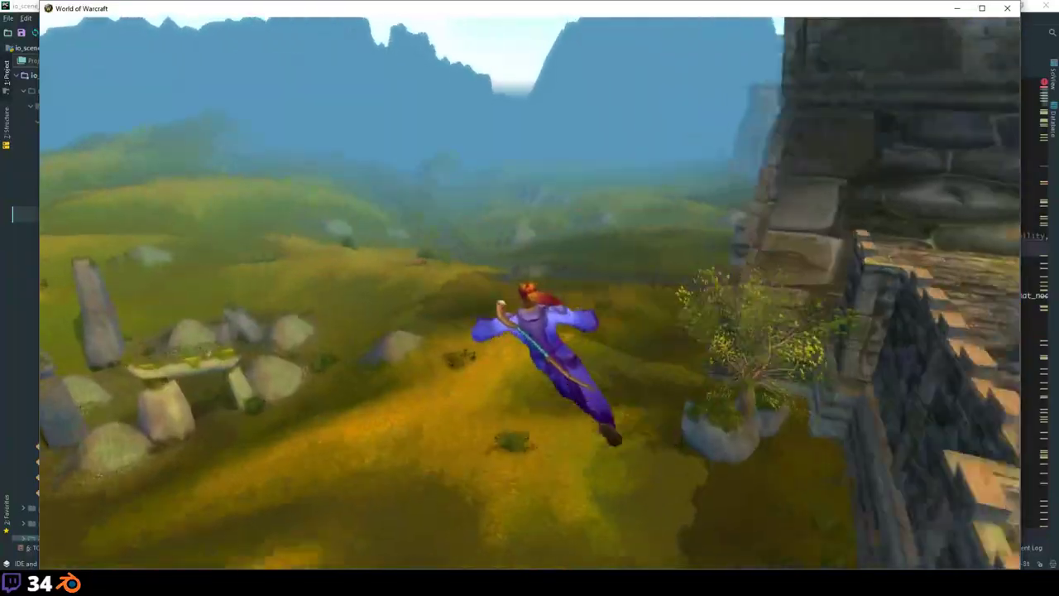
{"action": "key", "text": "w"}
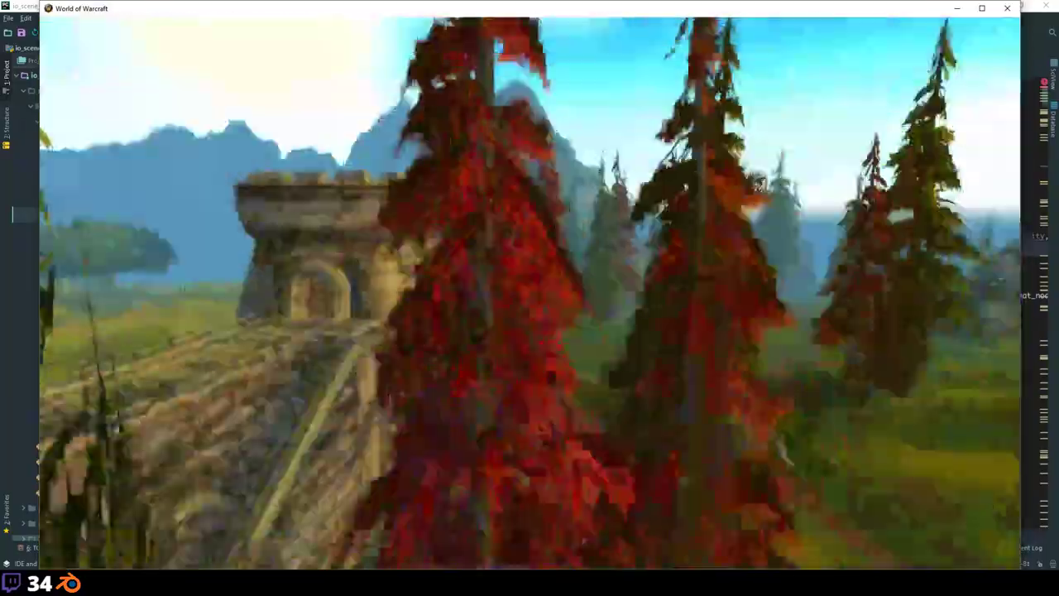
{"action": "key", "text": "w"}
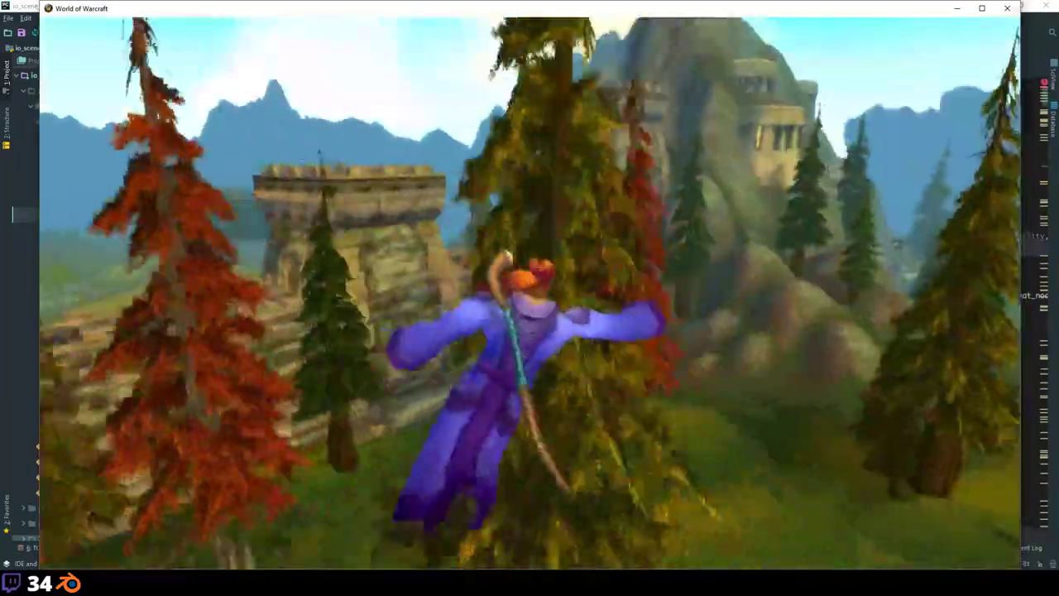
{"action": "key", "text": "w"}
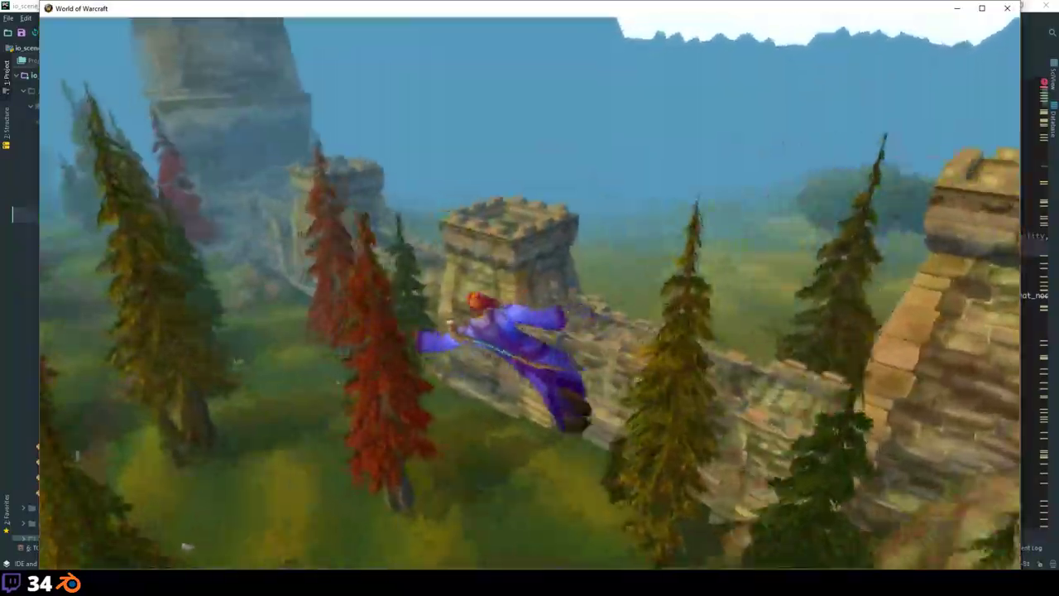
{"action": "key", "text": "w"}
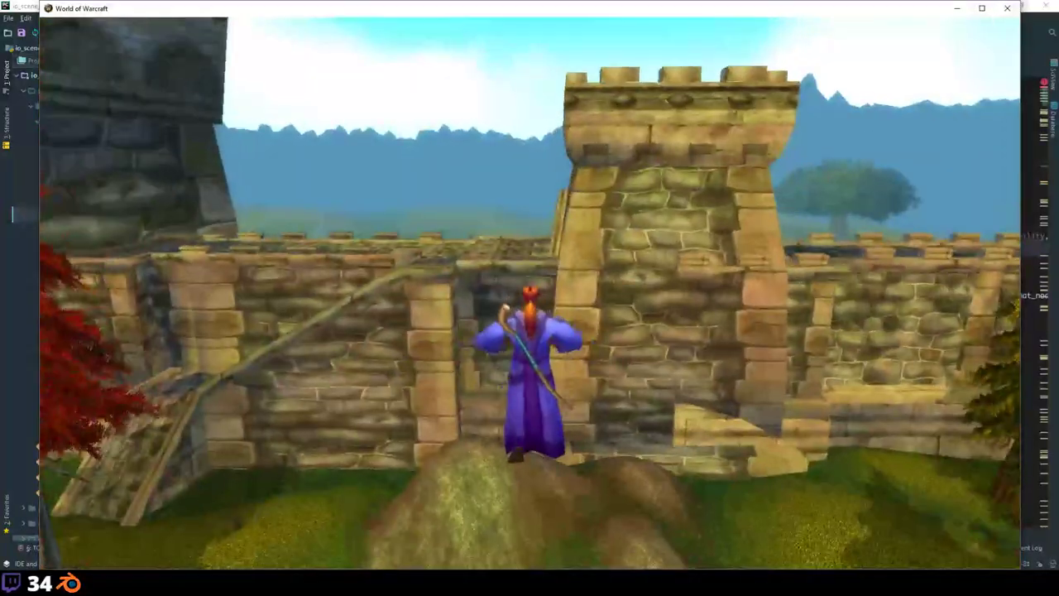
Step: Climb to the top of the castle wall, then leap off and run into the forest
{"action": "key", "text": "w"}
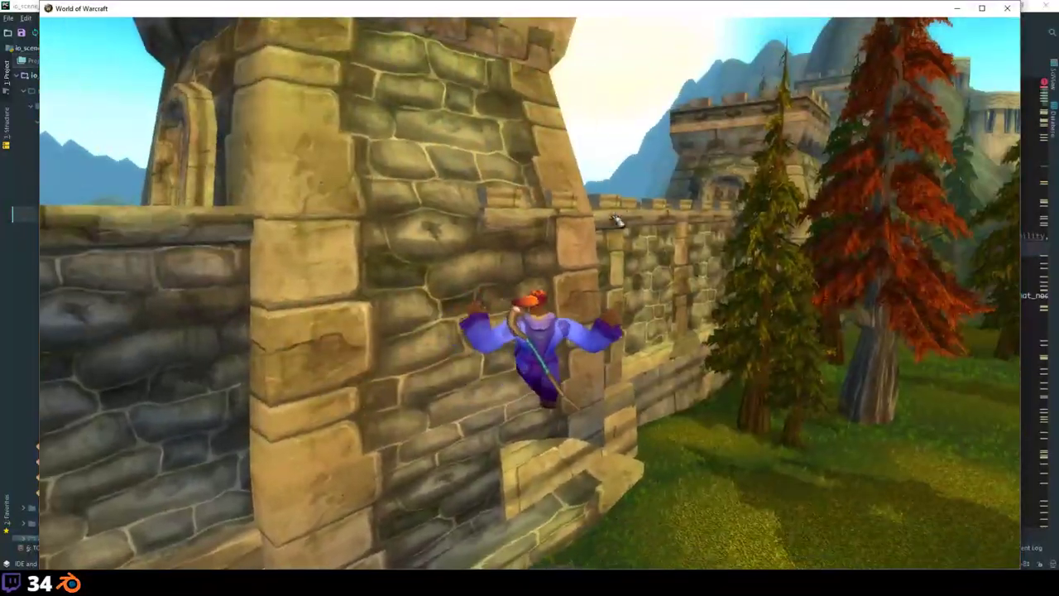
{"action": "key", "text": "w"}
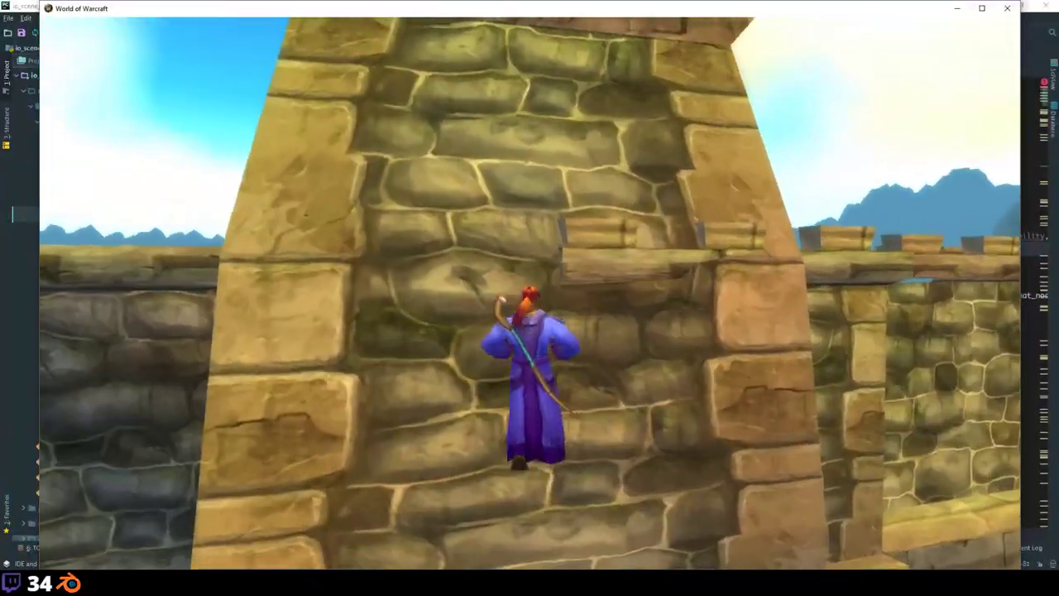
{"action": "key", "text": "w"}
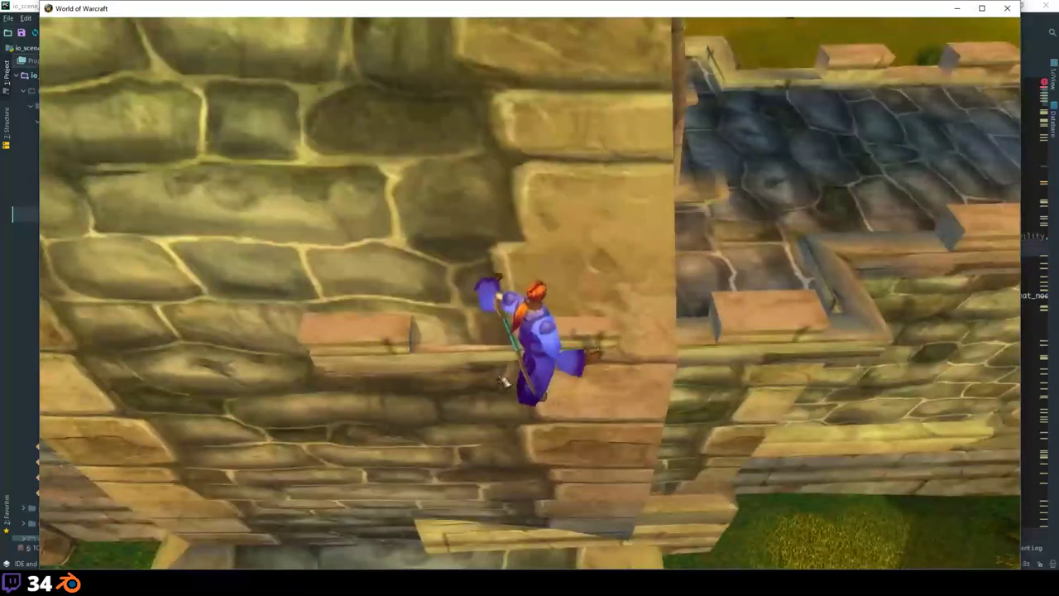
{"action": "key", "text": "w"}
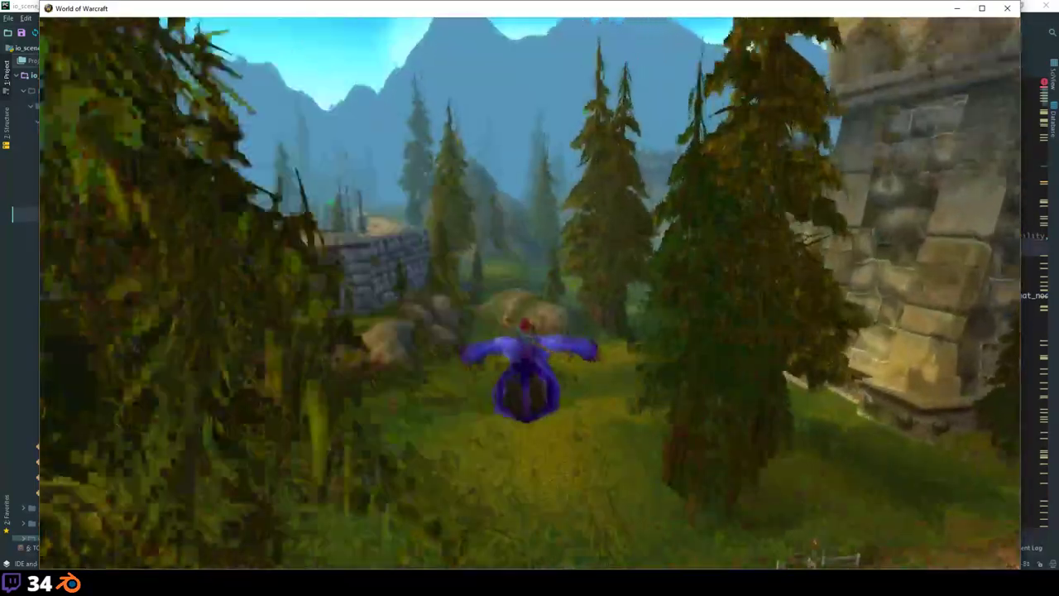